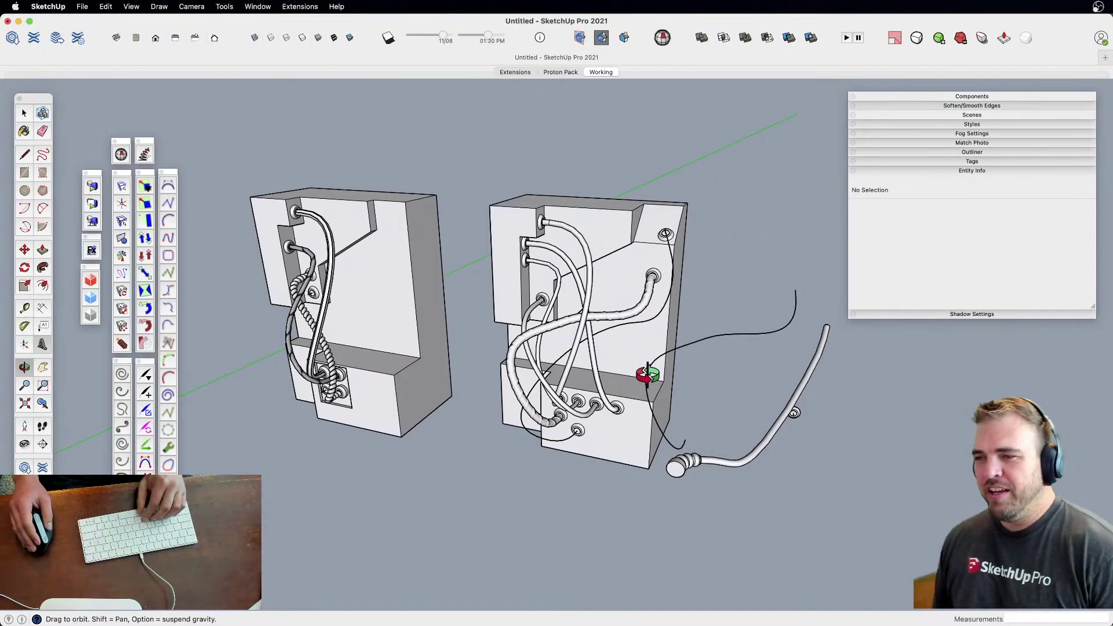
Examine the hoses, twisted cables and connectors on the two sample blocks from several angles
key("space")
scroll(543, 483, "down", 3)
middle_click_drag(520, 419, 575, 422)
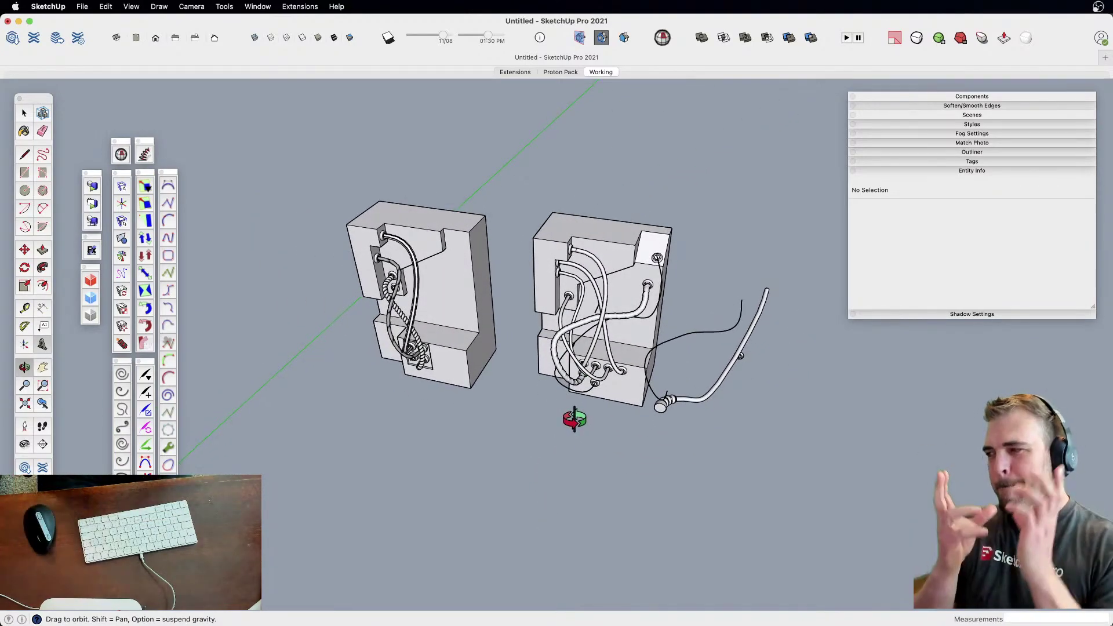
scroll(596, 336, "up", 6)
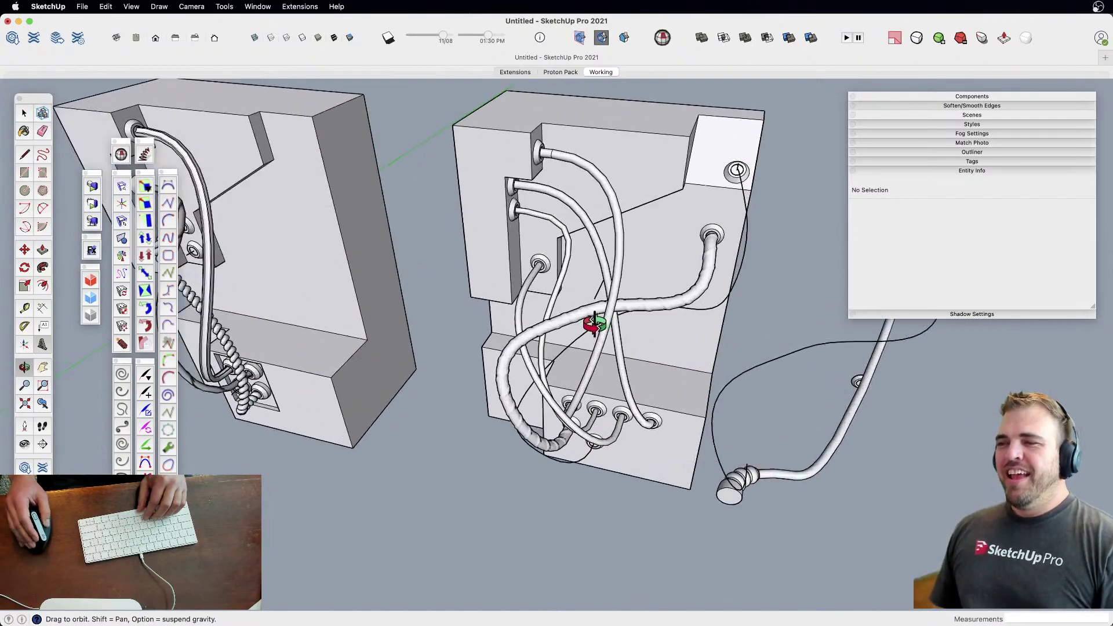
middle_click_drag(563, 288, 587, 376)
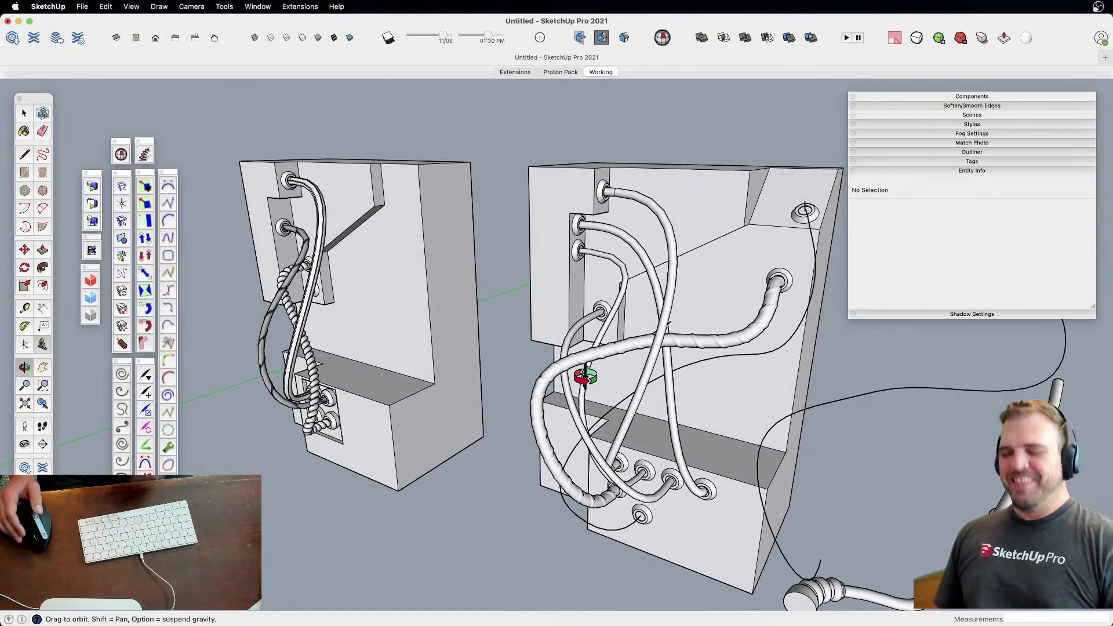
middle_click_drag(576, 386, 629, 282)
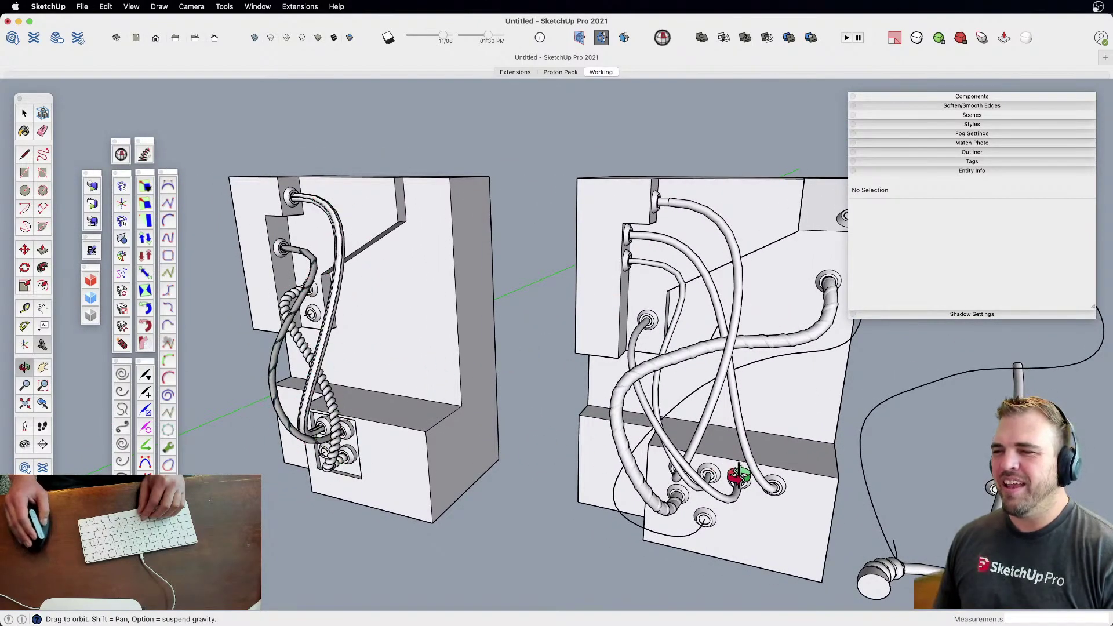
middle_click_drag(684, 399, 597, 414)
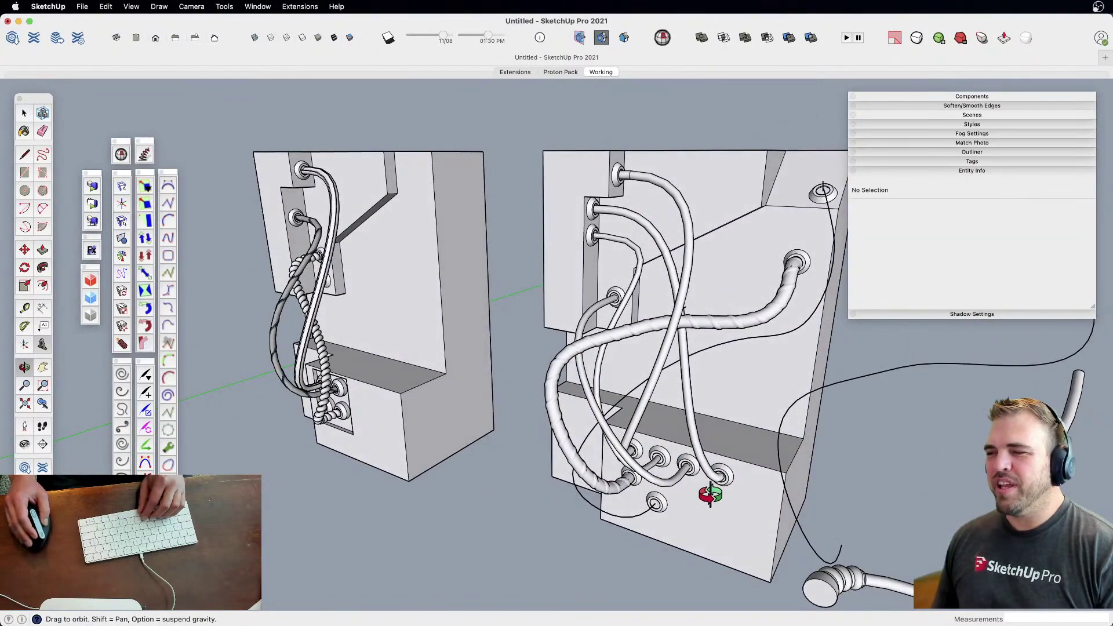
mouse_move(636, 474)
middle_mouse_down()
mouse_move(566, 427)
mouse_move(544, 443)
mouse_move(628, 469)
mouse_move(614, 473)
mouse_move(624, 483)
middle_mouse_up()
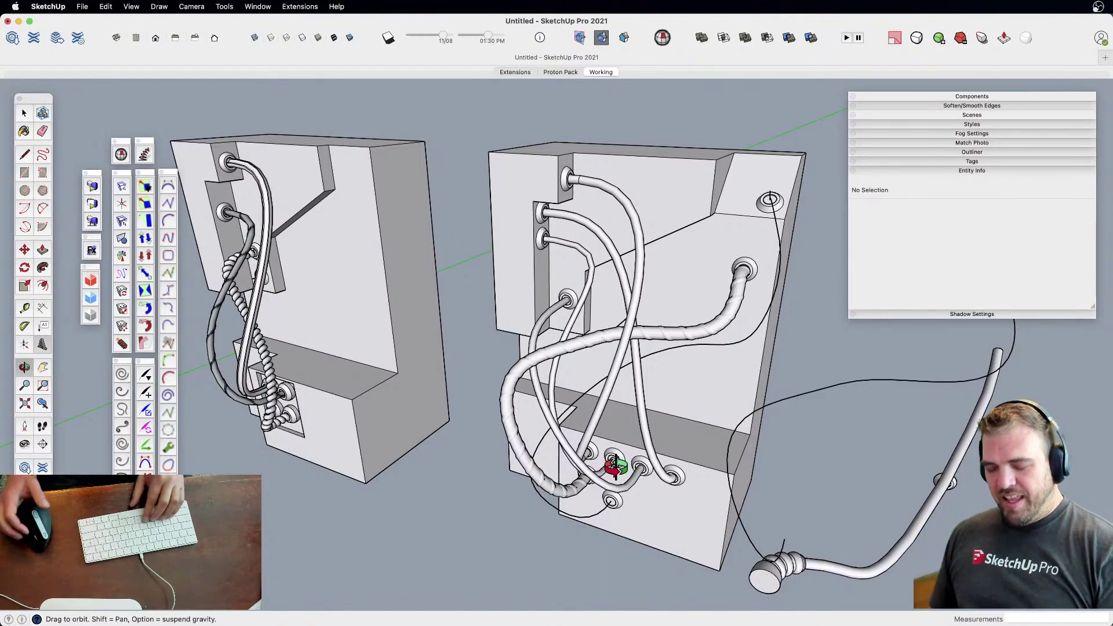
scroll(612, 464, "down", 4)
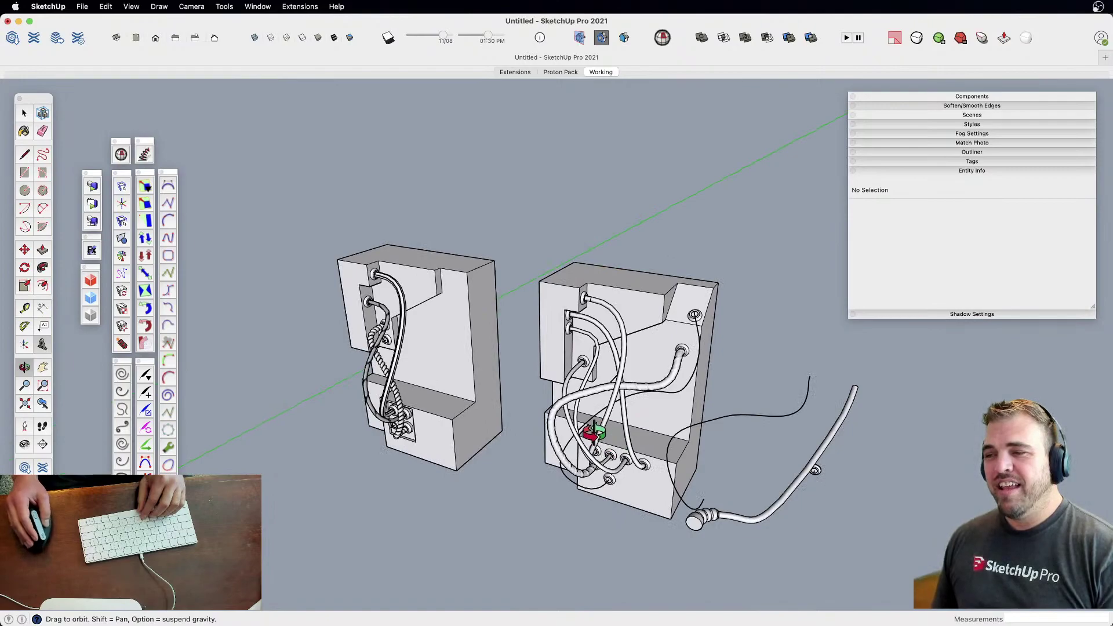
Examine the coloured hoses and cables running across the finished proton pack model
scroll(587, 429, "down", 4)
middle_click_drag(619, 430, 565, 331, "shift")
middle_click_drag(753, 519, 458, 297, "shift")
scroll(577, 379, "up", 5)
middle_click_drag(576, 379, 557, 411)
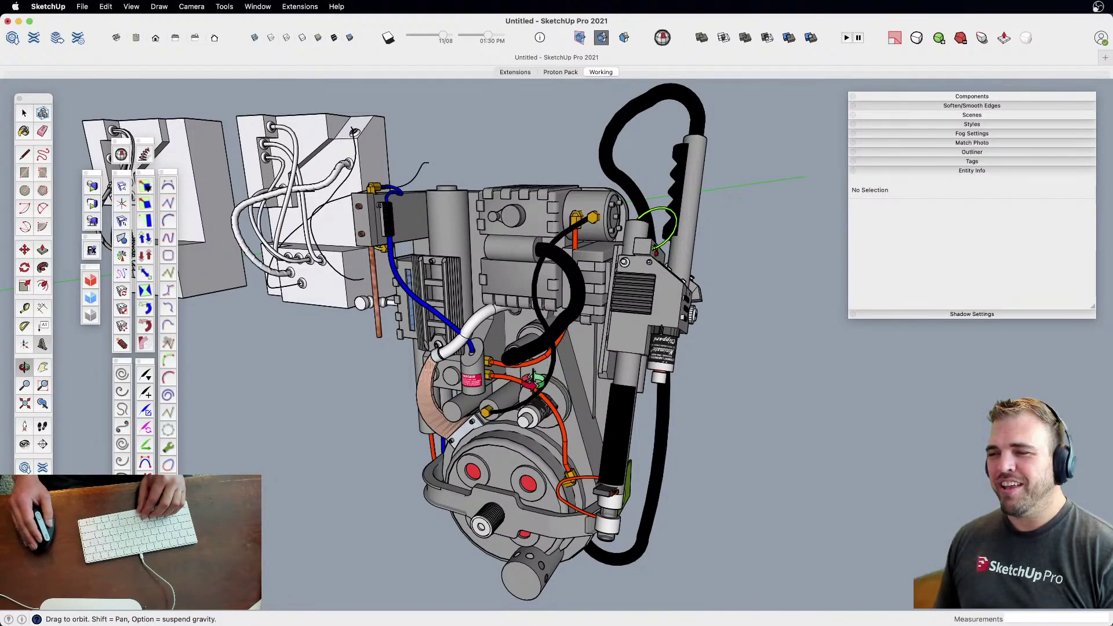
middle_click_drag(543, 401, 651, 385)
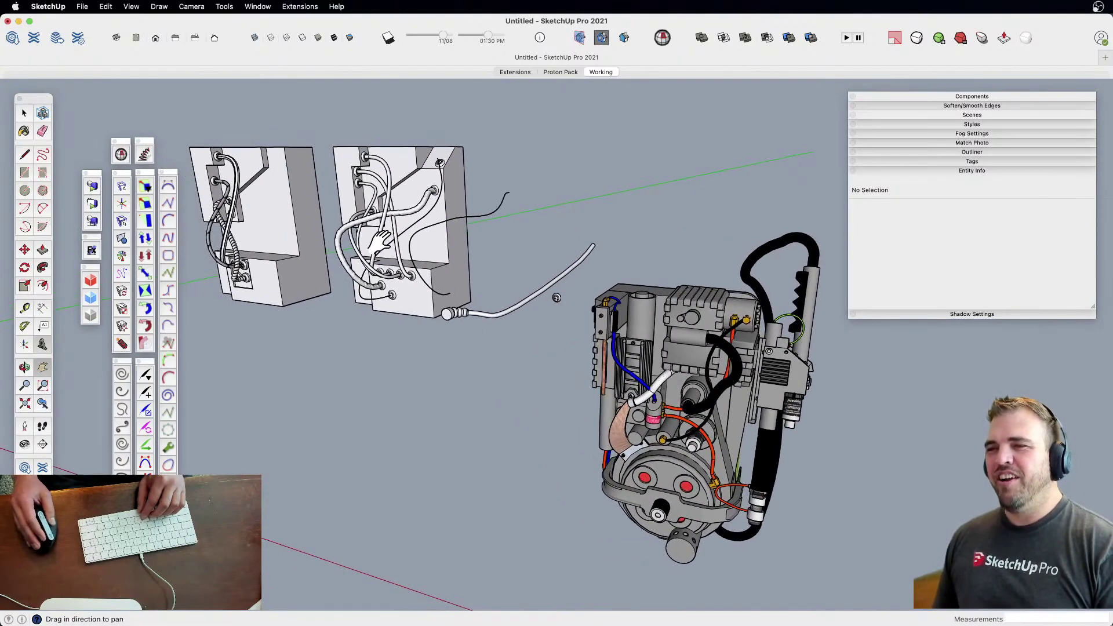
middle_click_drag(701, 436, 502, 400, "shift")
scroll(502, 399, "up", 2)
scroll(500, 400, "up", 1)
scroll(510, 390, "up", 1)
middle_click_drag(519, 392, 580, 484)
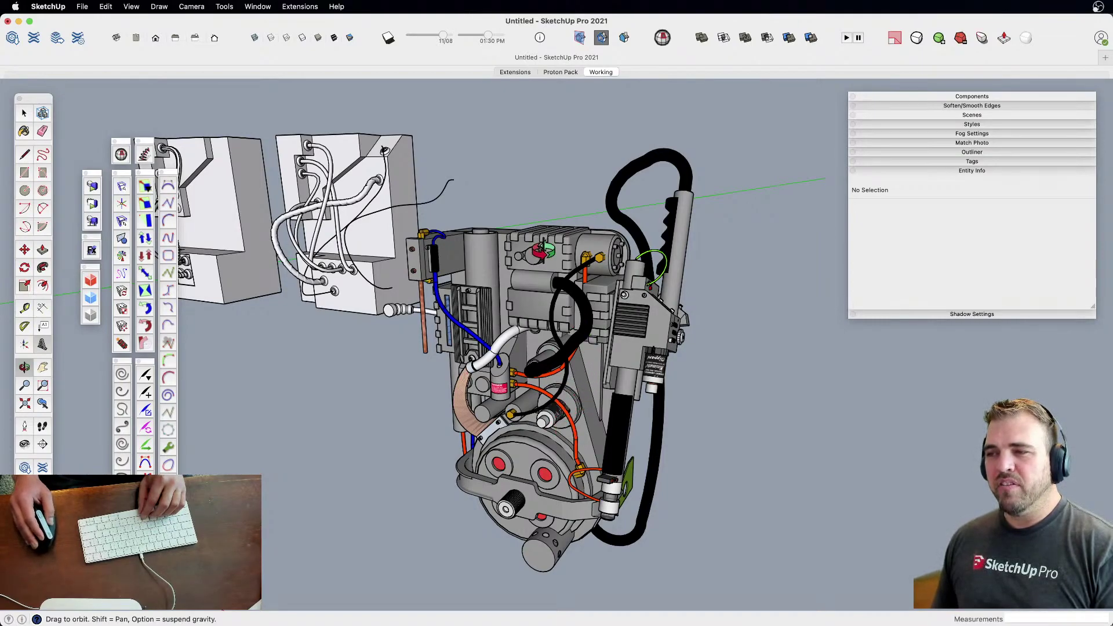
left_click_drag(554, 416, 565, 368)
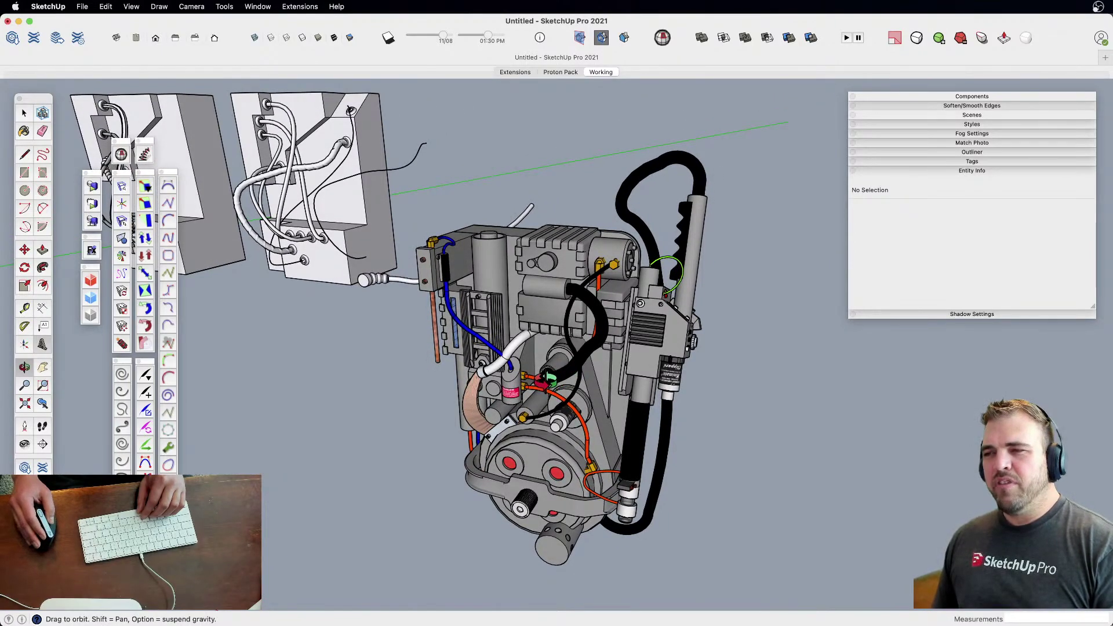
left_click_drag(481, 326, 550, 338, "shift")
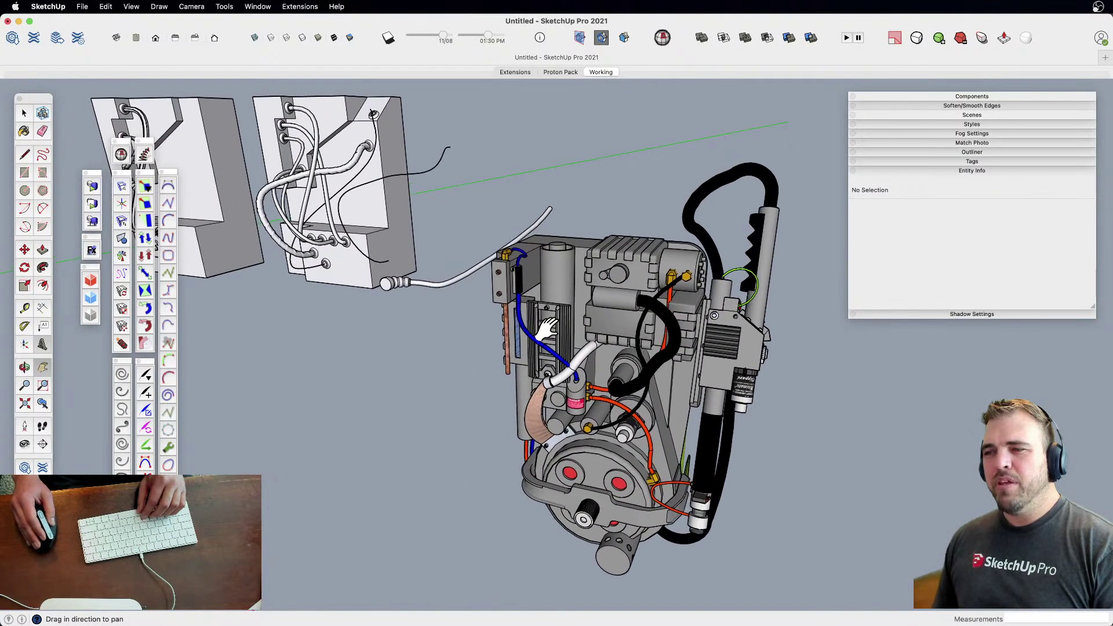
left_click_drag(334, 229, 489, 275, "shift")
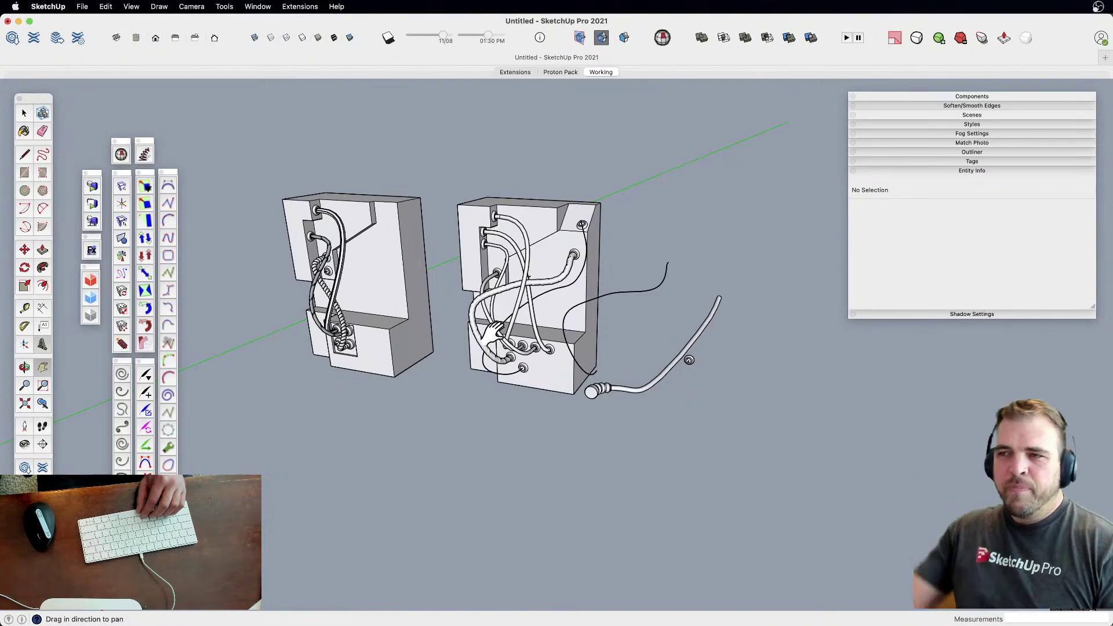
Compare how the tubes are routed between the connectors on the two white sample blocks
scroll(463, 305, "up", 6)
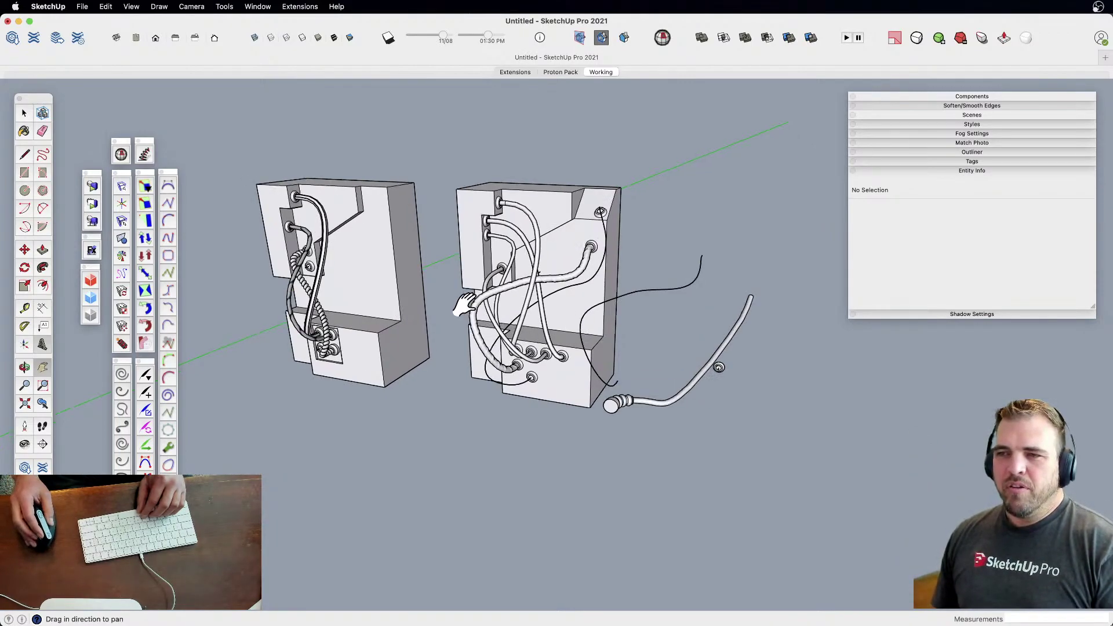
left_click_drag(506, 339, 495, 328)
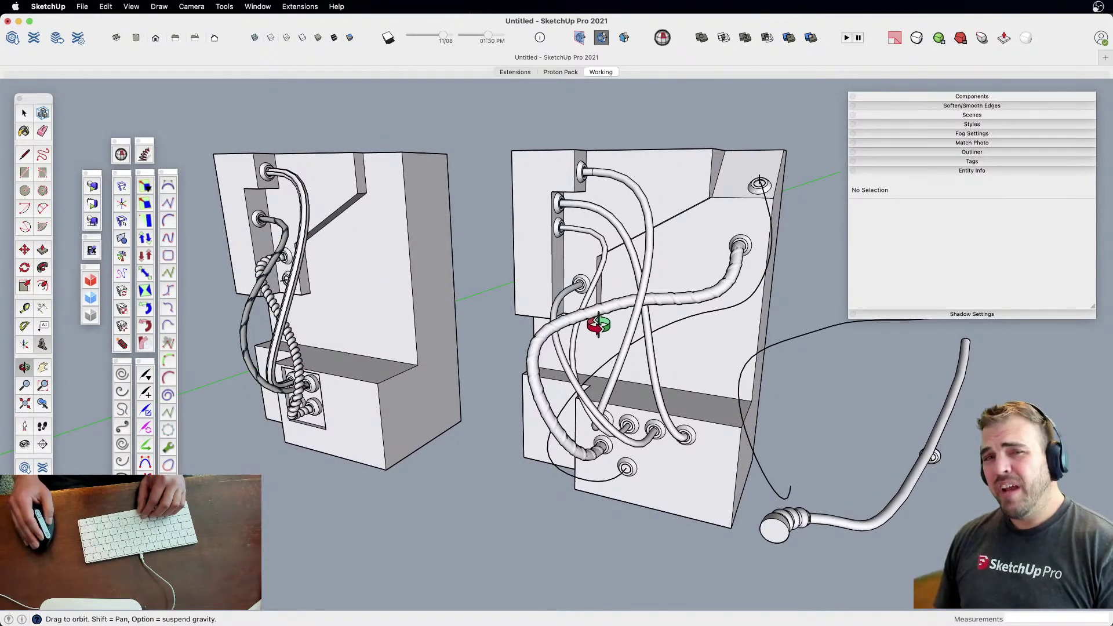
scroll(585, 343, "down", 5)
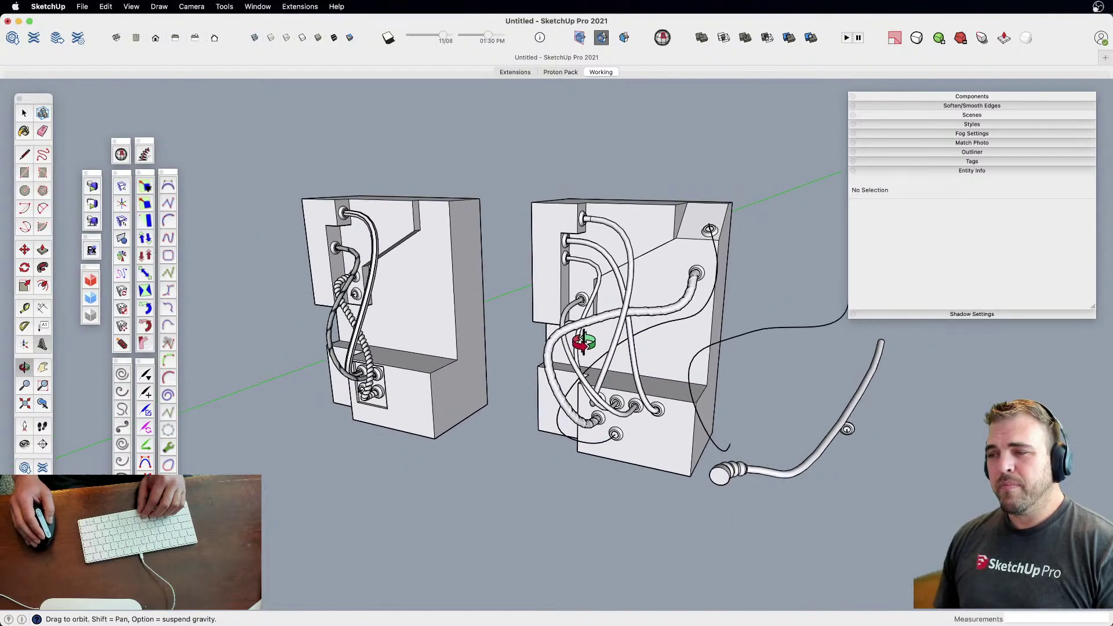
left_click_drag(602, 354, 596, 383)
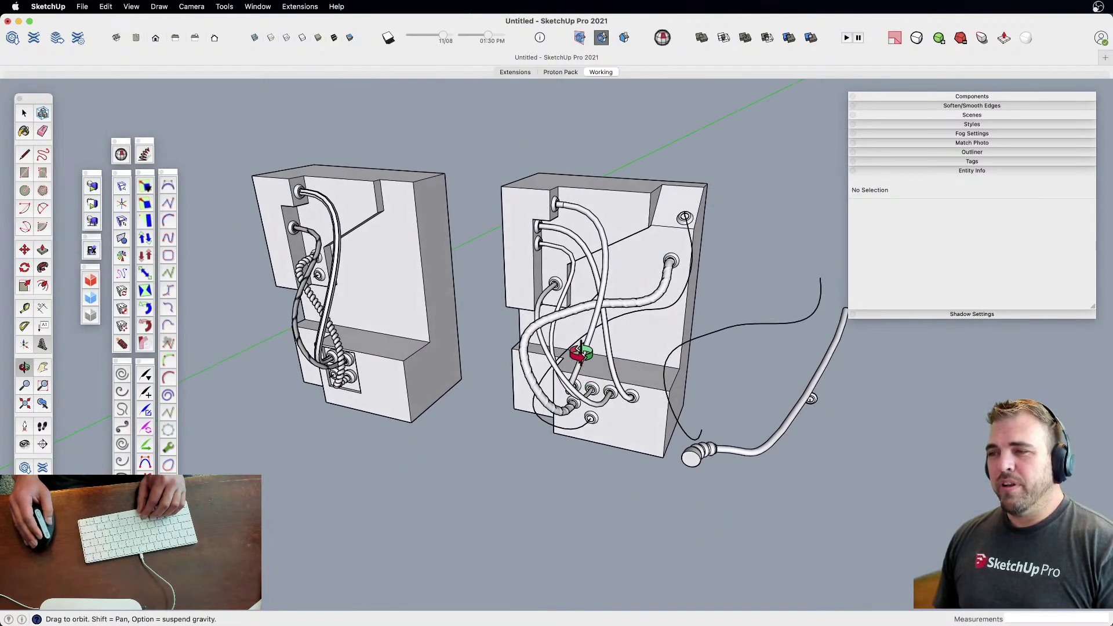
scroll(575, 348, "down", 2)
scroll(561, 354, "up", 4)
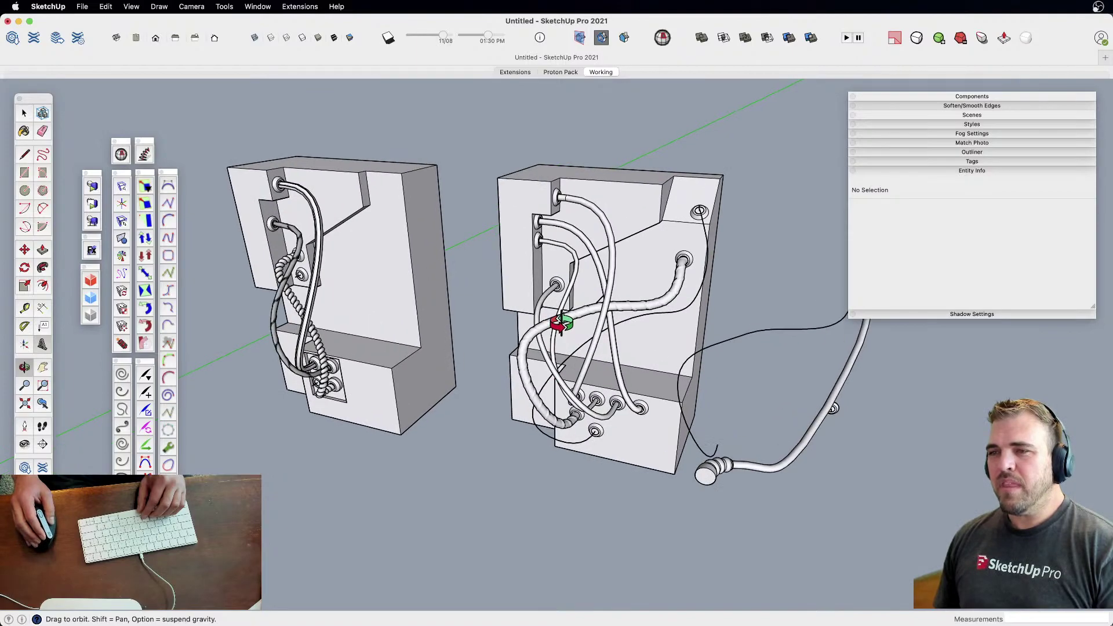
left_click_drag(570, 332, 587, 345, "shift")
middle_click_drag(587, 345, 558, 330)
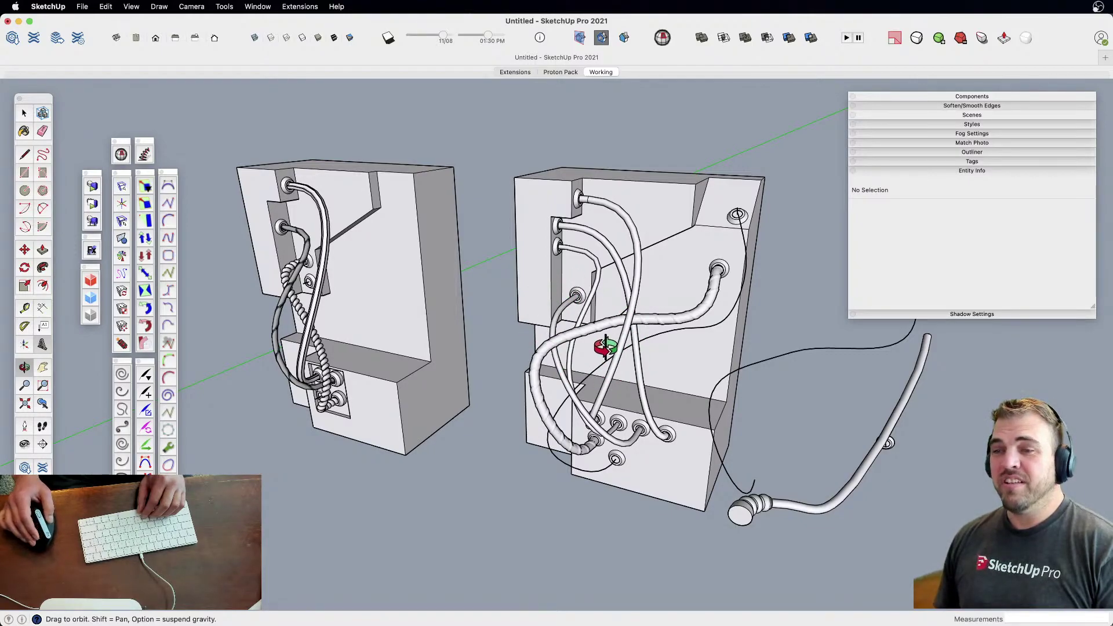
middle_click_drag(605, 347, 586, 387)
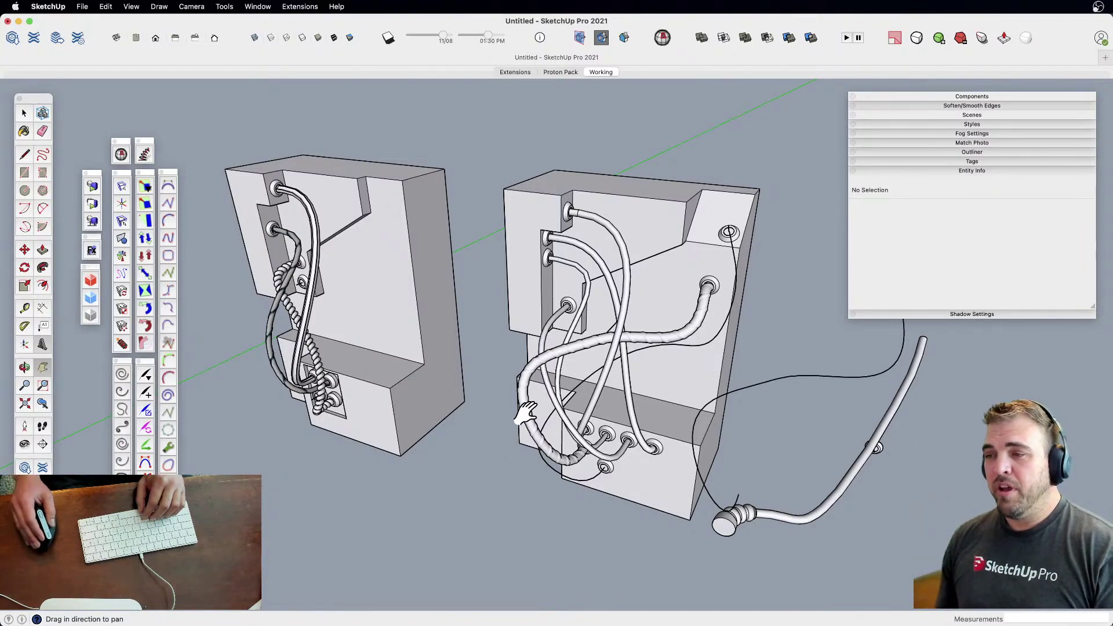
left_click_drag(524, 413, 550, 417)
mouse_move(550, 414)
middle_mouse_down()
mouse_move(539, 442)
mouse_move(551, 398)
middle_mouse_up()
left_click_drag(551, 412, 553, 413)
scroll(553, 413, "down", 3)
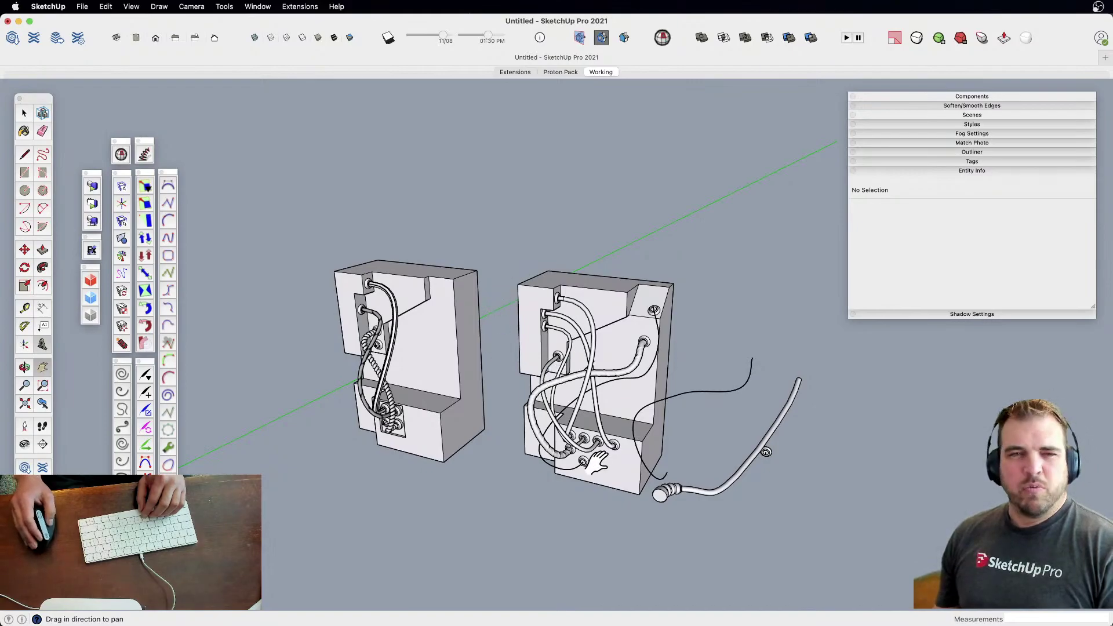
Switch the view from the sample blocks to the Extensions scene
scroll(560, 419, "down", 6)
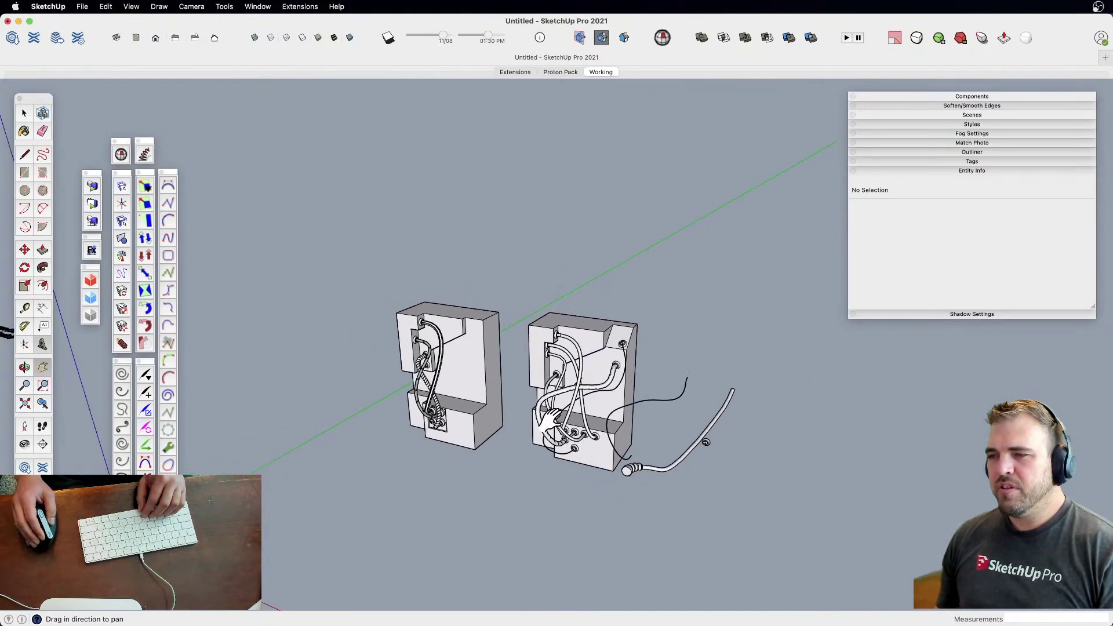
left_click_drag(524, 354, 574, 366)
key("space")
scroll(594, 336, "up", 3)
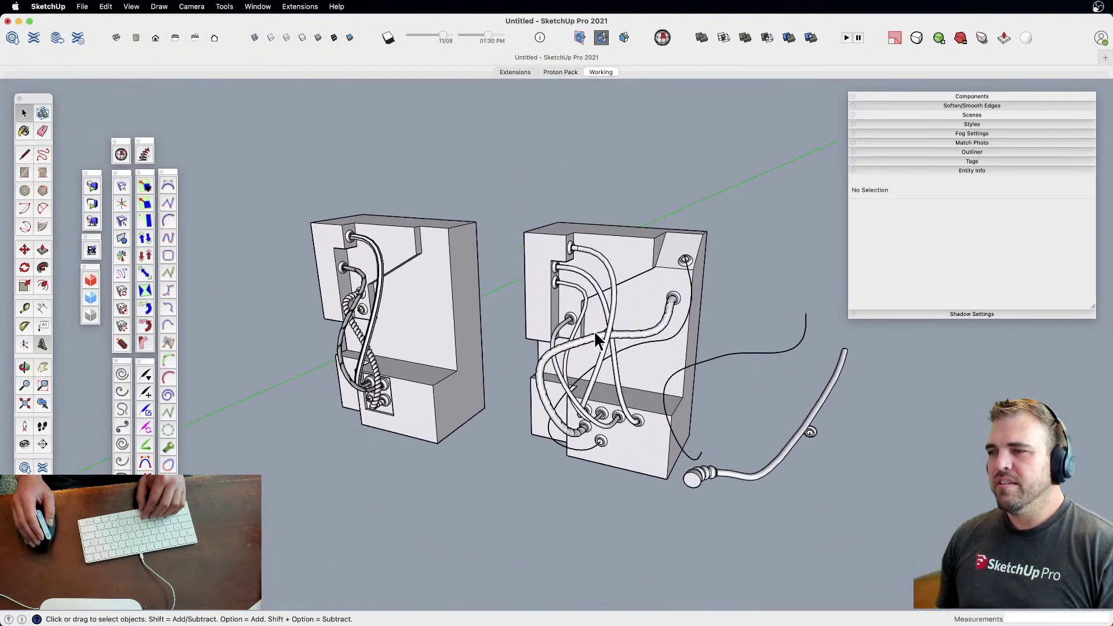
left_click(515, 72)
scroll(641, 243, "up", 10)
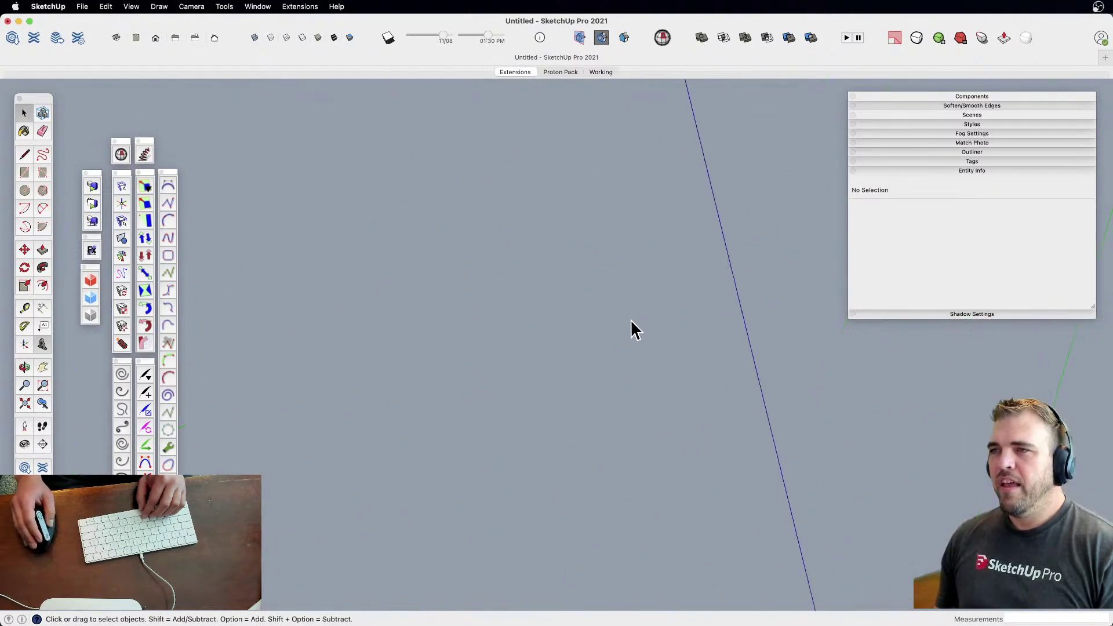
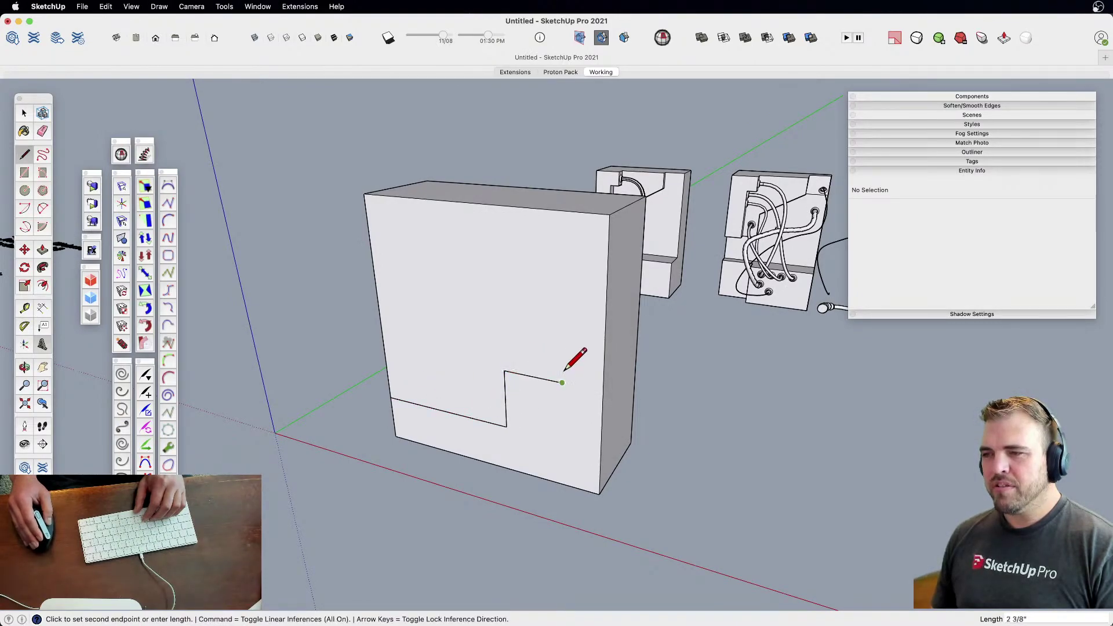
Finish the stepped outline to the right edge of the block's front face and push the upper area back 7 11/16 inches
left_click(607, 271)
key("p")
left_click(510, 311)
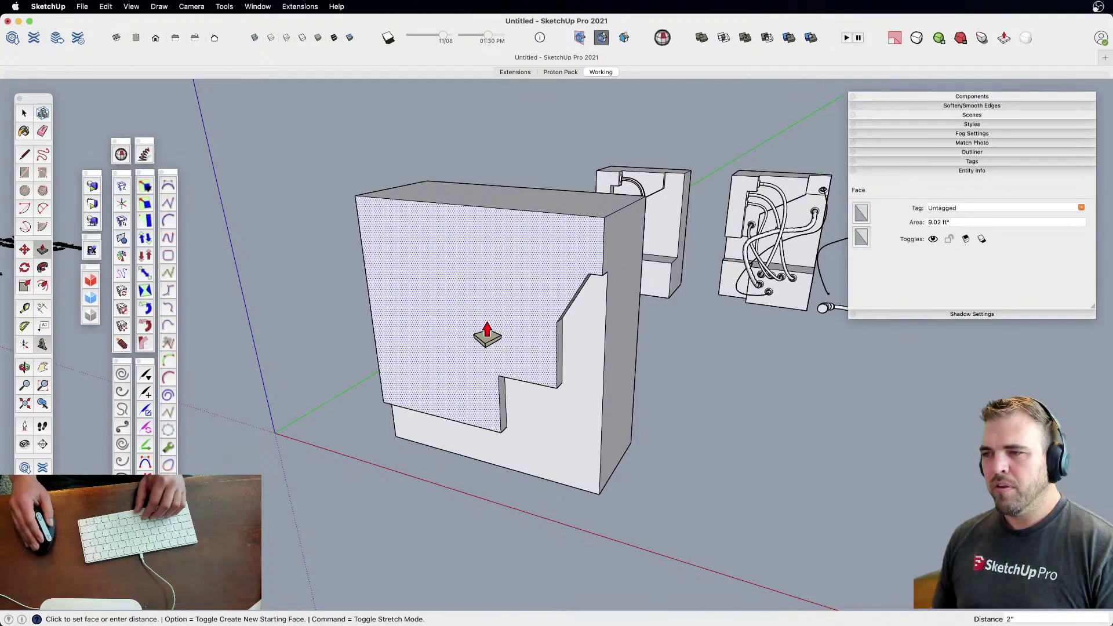
left_click(498, 313)
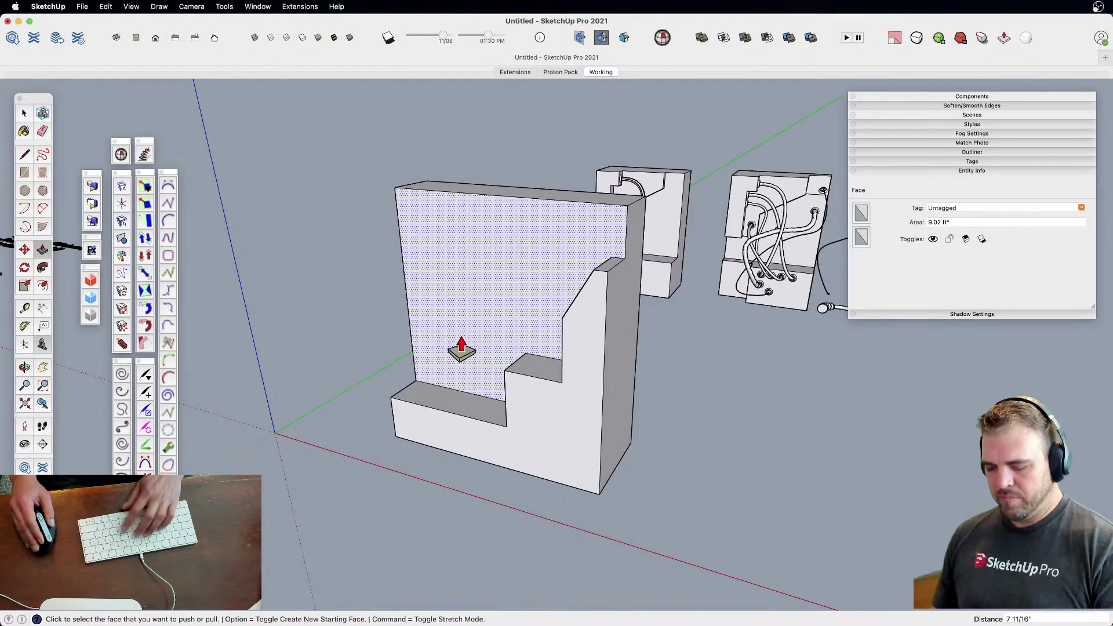
Outline an L-shaped area in the upper-left corner of the recessed face and pull it forward with Push/Pull
key("l")
left_click(409, 317)
left_click(439, 322)
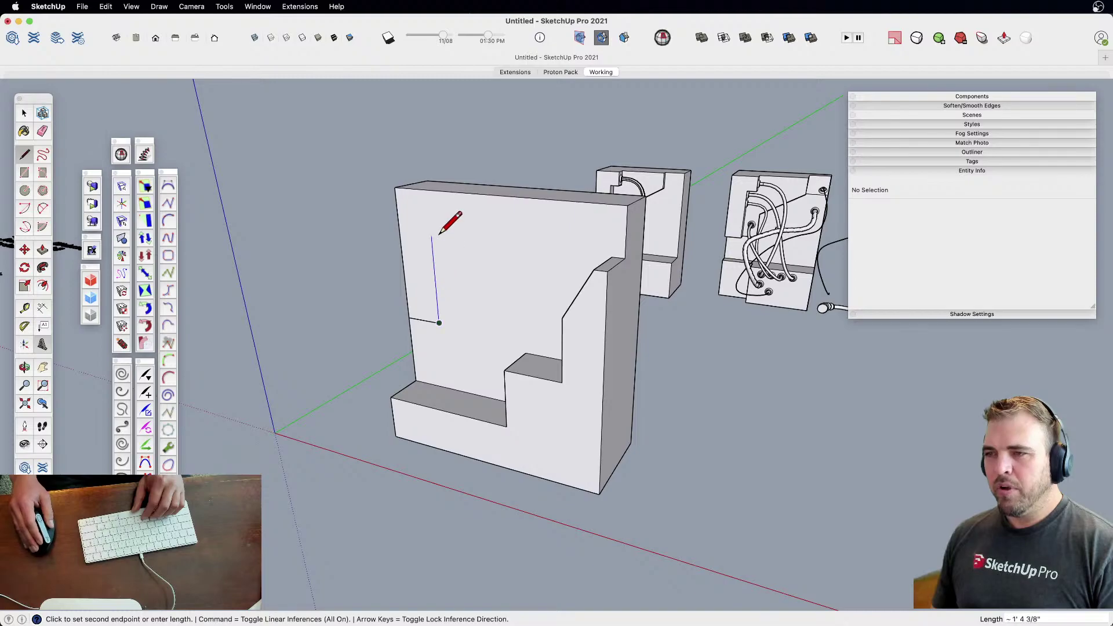
left_click(500, 195)
key("p")
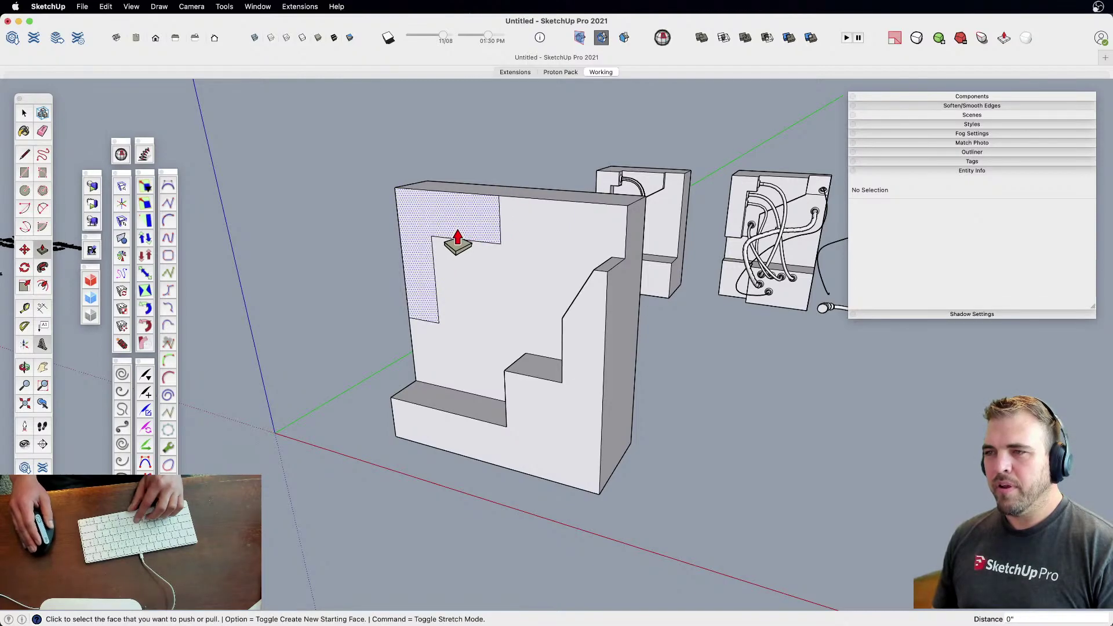
left_click(456, 243)
left_click(437, 255)
Outline an angled area beside the L-shaped block, with a bottom edge about 20 inches long, and pull it out 2 15/16 inches
middle_click_drag(450, 281, 489, 228)
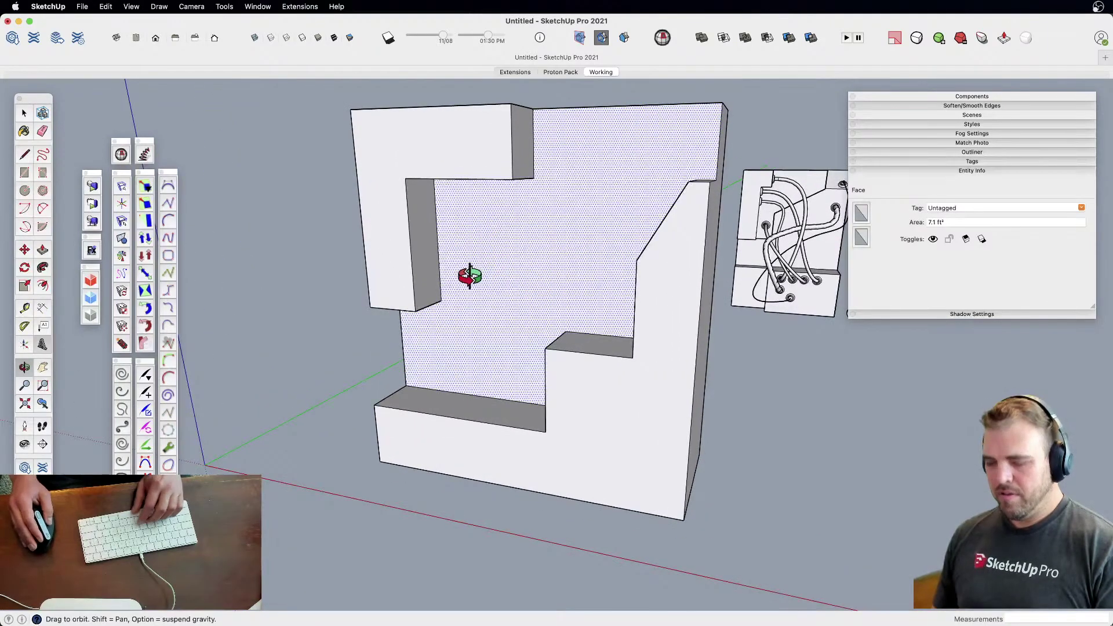
key("l")
left_click(439, 275)
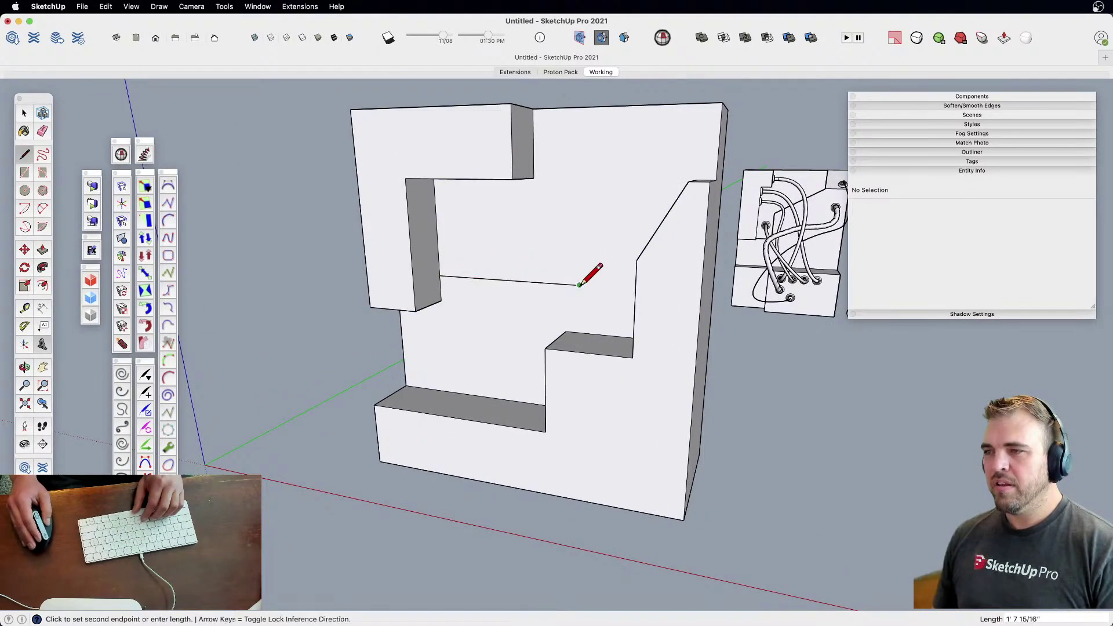
left_click(579, 284)
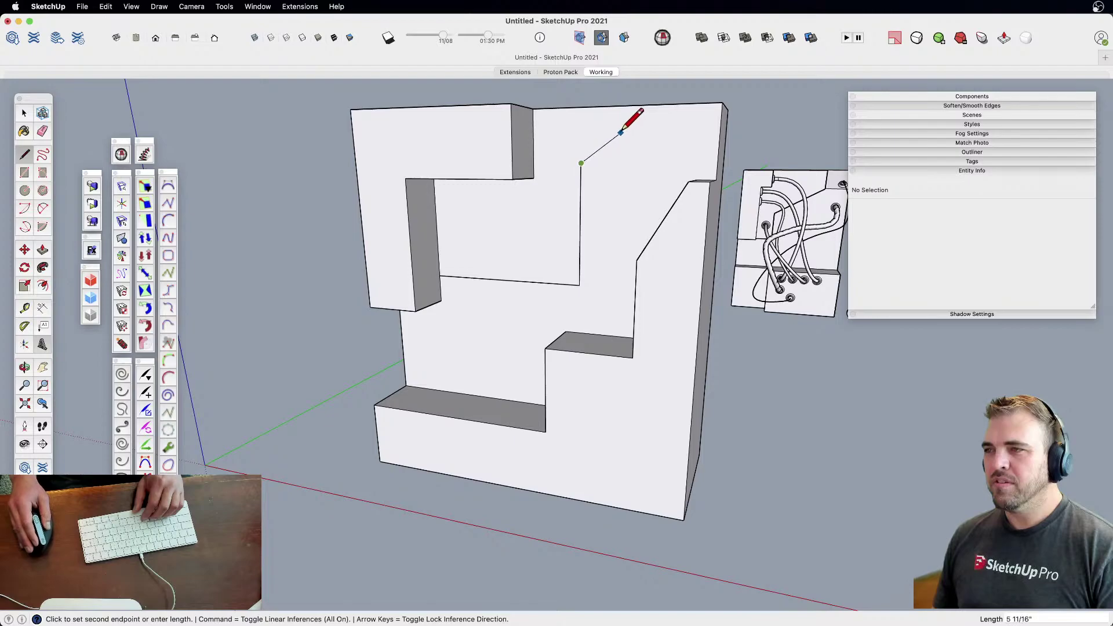
left_click(621, 105)
key("p")
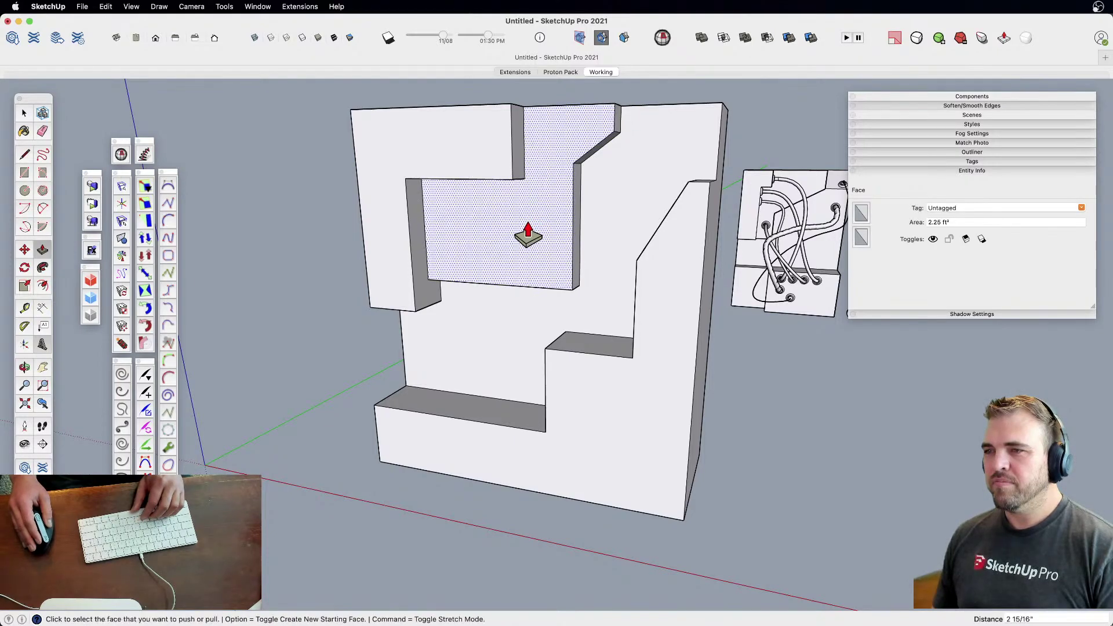
Draw an edge across the block's left side at the L-shaped block's lower end and pull the upper side face out 2 7/8 inches
middle_click_drag(524, 233, 793, 345)
key("l")
left_click(528, 356)
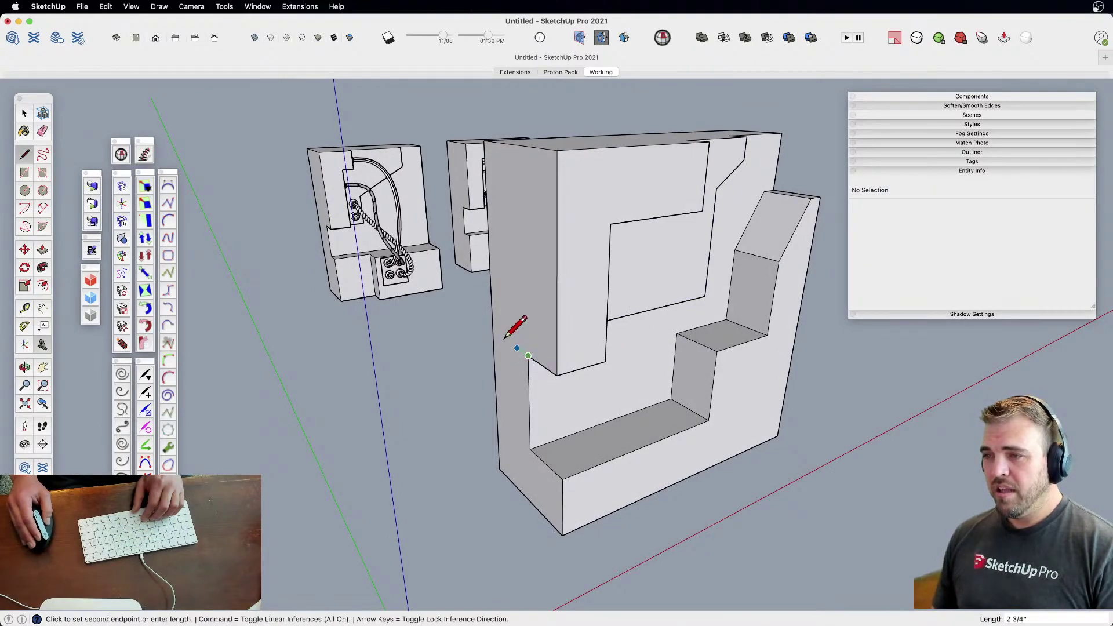
left_click(488, 322)
key("p")
left_click(525, 337)
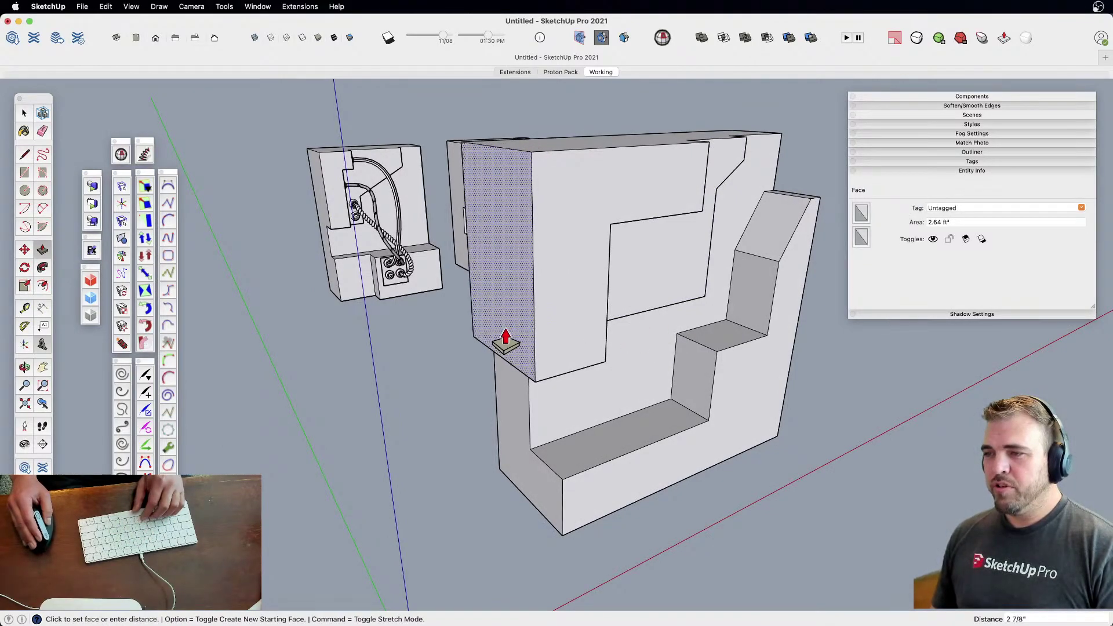
Erase the leftover edge at the top corner of the L-shaped block
mouse_move(495, 365)
middle_mouse_down()
mouse_move(562, 356)
mouse_move(521, 303)
mouse_move(547, 216)
mouse_move(485, 270)
mouse_move(642, 271)
mouse_move(377, 489)
mouse_move(435, 429)
middle_mouse_up()
scroll(484, 246, "up", 4)
key("e")
left_click(485, 247)
Split the block's top face from the L-shaped block's inner corner to the back edge and raise the left portion
key("l")
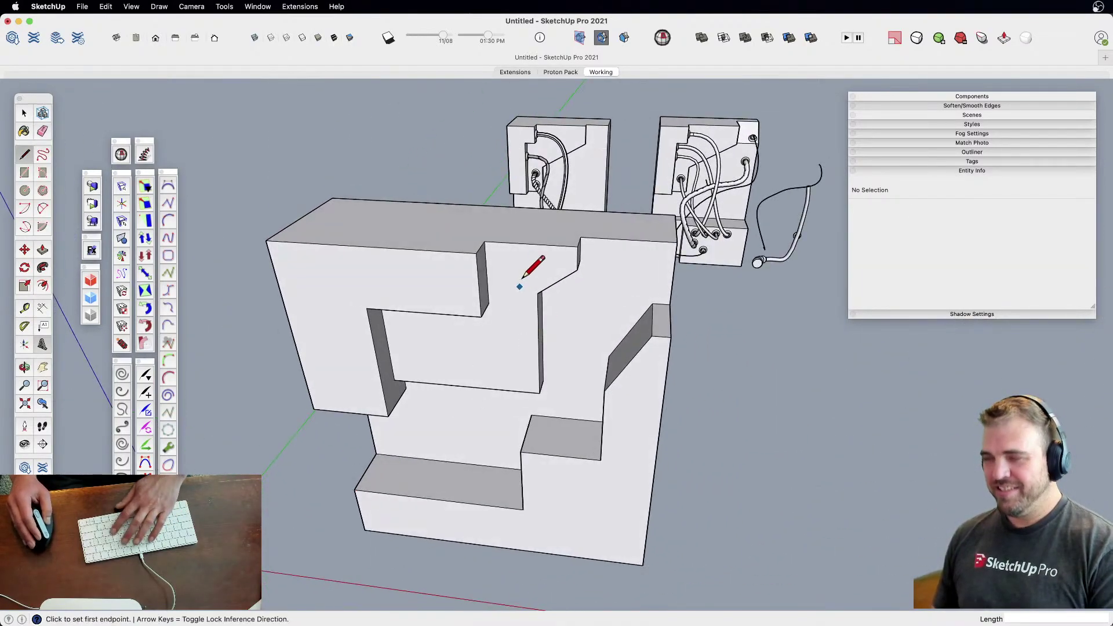
left_click(484, 240)
left_click(508, 207)
key("p")
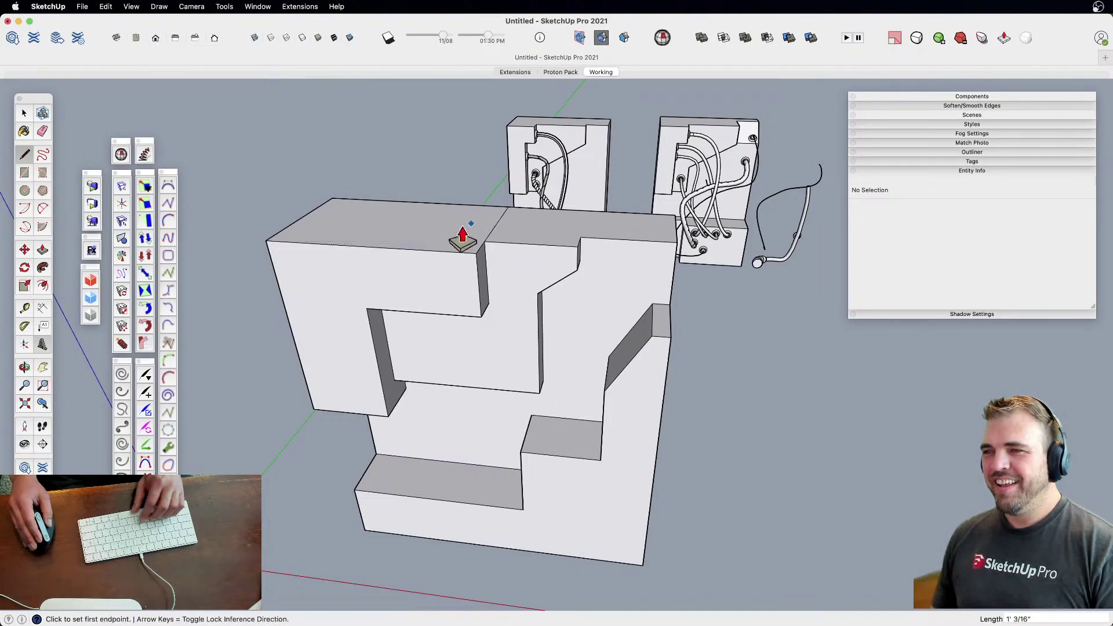
left_click(455, 237)
left_click(428, 208)
Widen the middle step by pulling its left side face outward 9 7/16 inches
mouse_move(405, 301)
middle_mouse_down()
mouse_move(438, 337)
mouse_move(526, 285)
mouse_move(508, 434)
mouse_move(530, 357)
middle_mouse_up()
key("e")
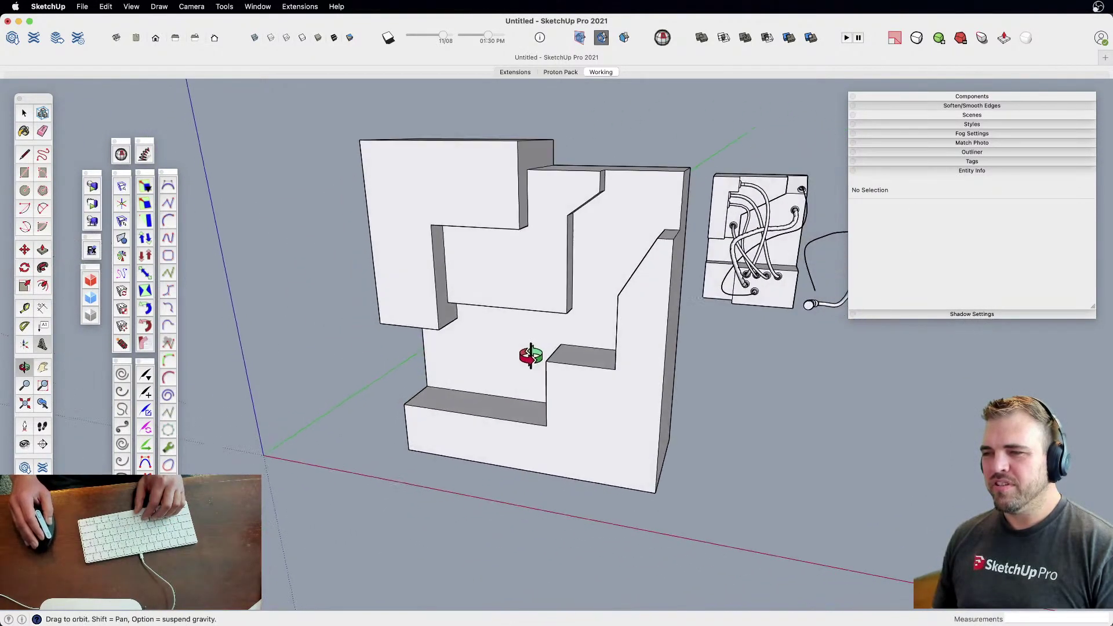
middle_click_drag(513, 407, 629, 390)
key("p")
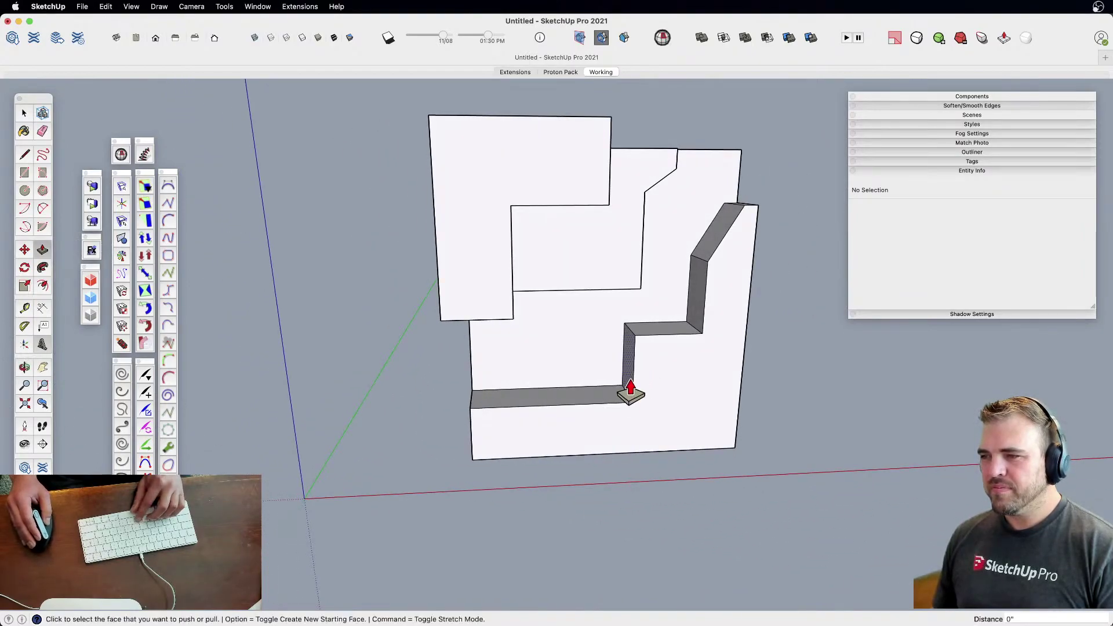
left_click(616, 386)
left_click(573, 394)
Draw a large rectangle on the front face below the middle step and pull it forward as a raised panel
scroll(631, 373, "up", 5)
key("r")
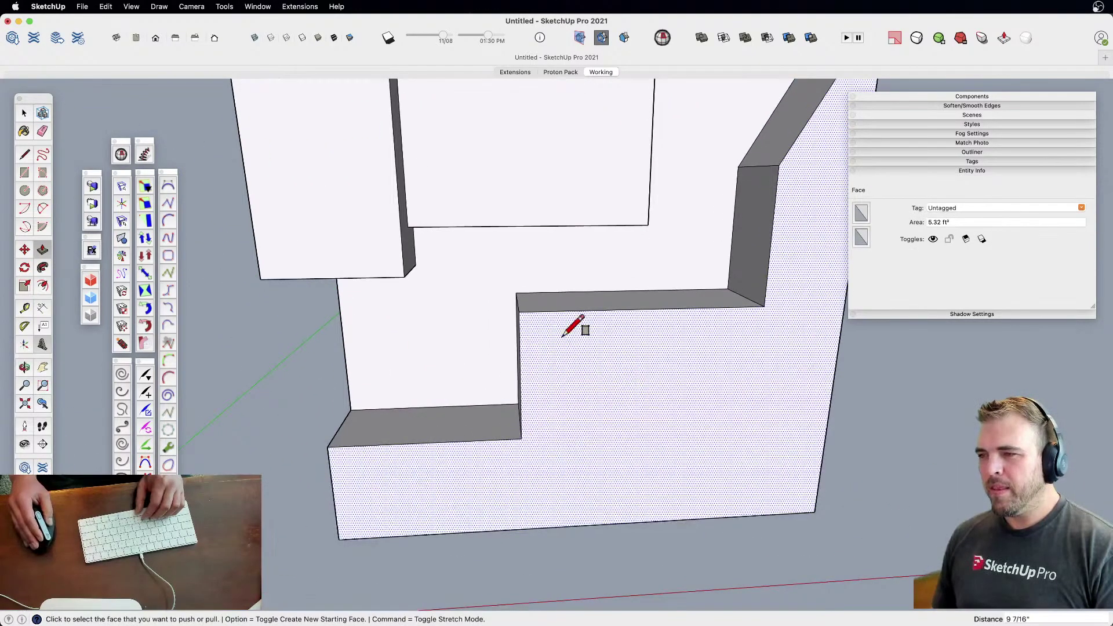
left_click(720, 492)
middle_click_drag(720, 492, 487, 443)
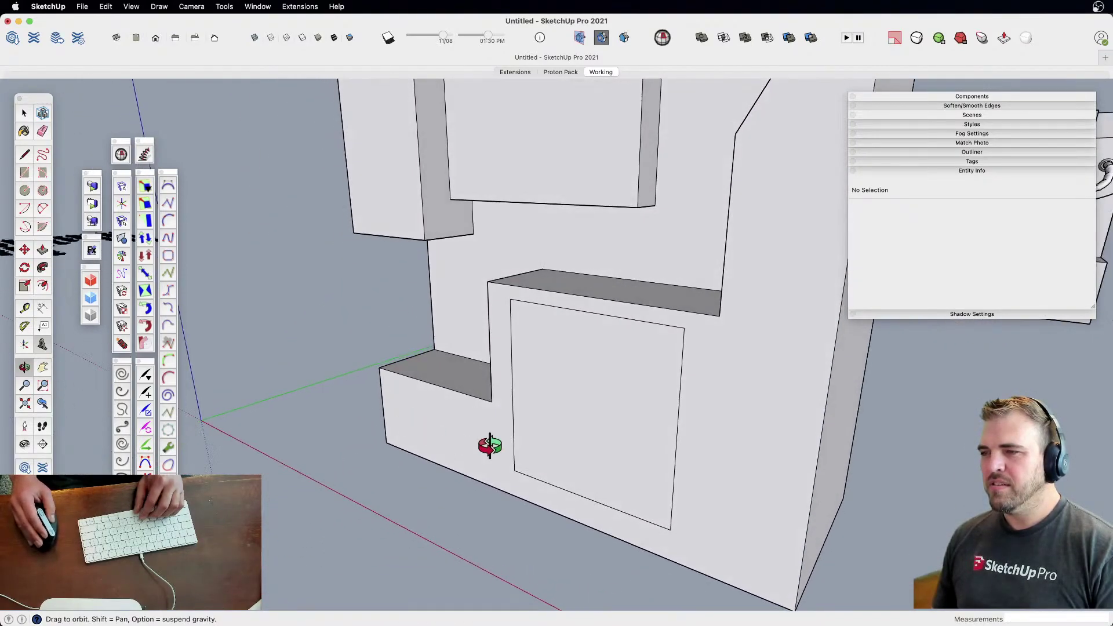
key("p")
left_click(558, 443)
middle_click_drag(557, 450, 558, 403)
Scale the raised panel's front face down slightly about its center to taper the panel's sides
key("space")
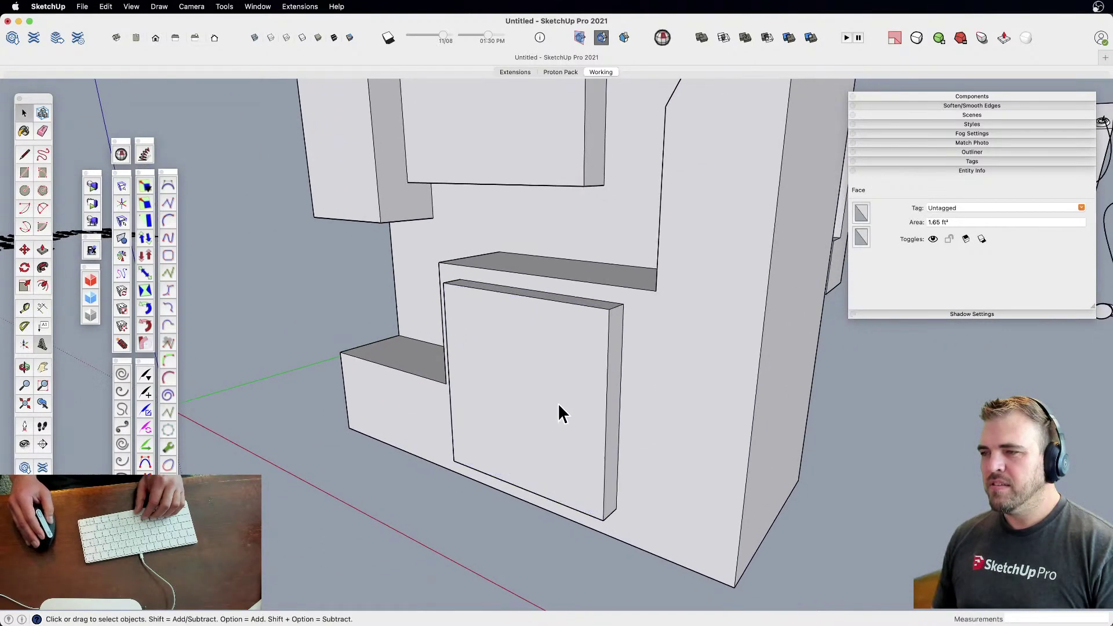
left_click(557, 402)
key("s")
left_click(609, 312, "alt")
left_click(604, 317, "alt")
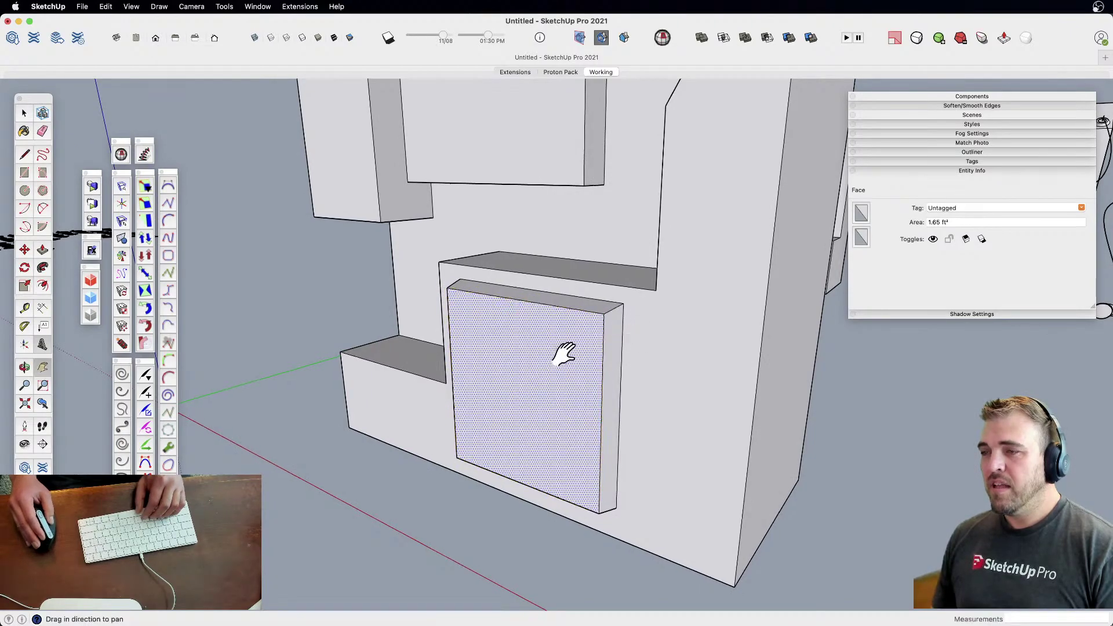
Offset the panel's front outline inward 1 inch and push the inner face back 1 inch
middle_click_drag(563, 353, 653, 372)
key("f")
left_click(624, 321)
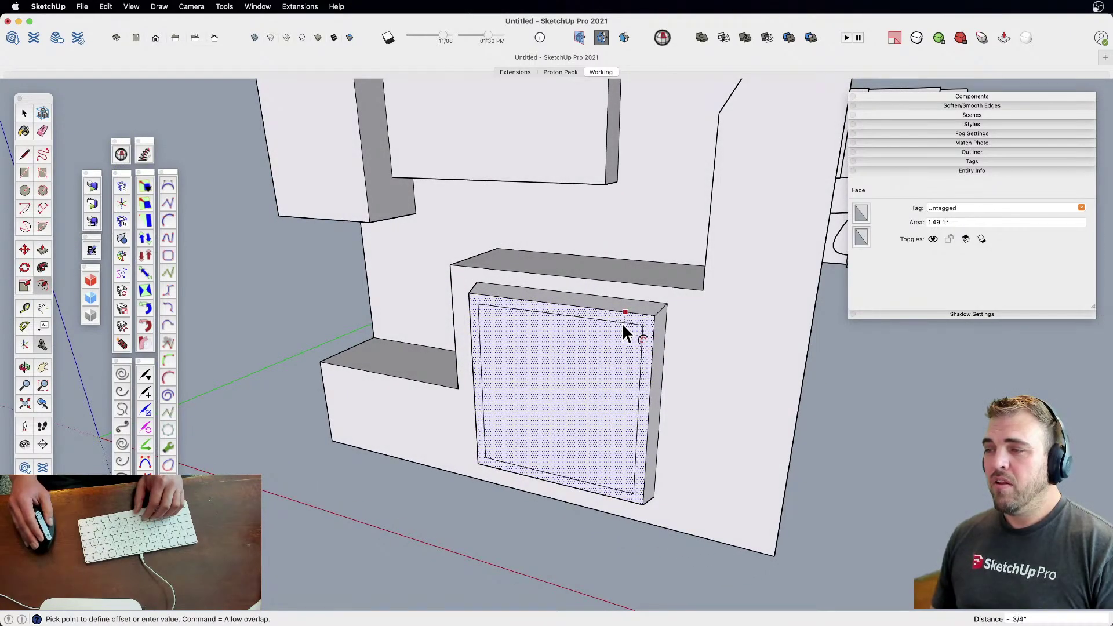
type("1")
key("Return")
key("p")
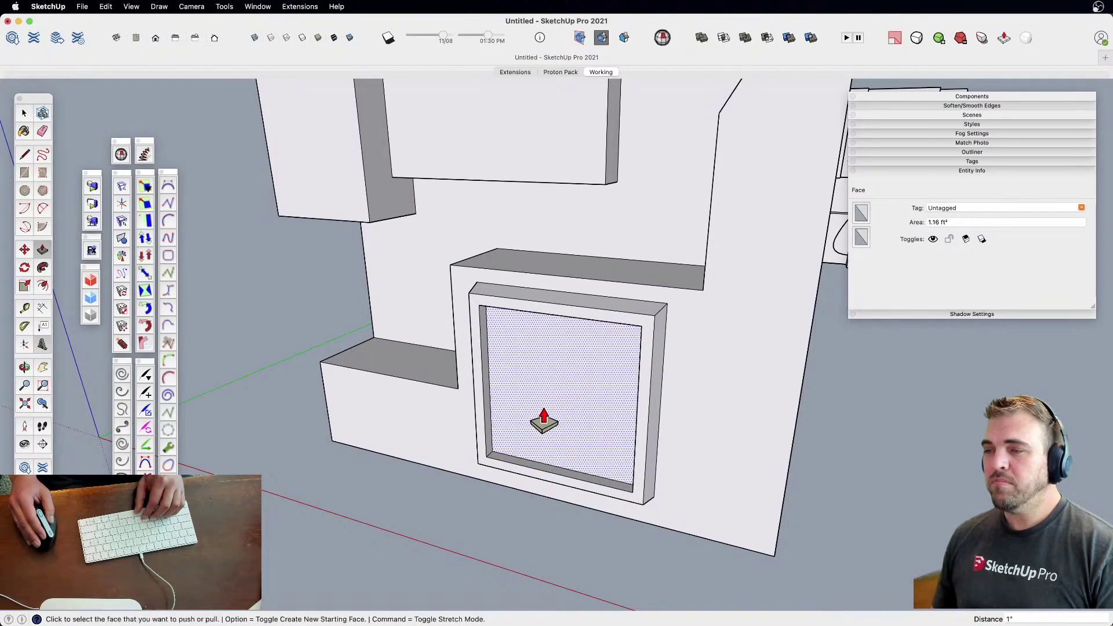
Select all the connected geometry of the stepped block and make it a group
scroll(527, 432, "down", 5)
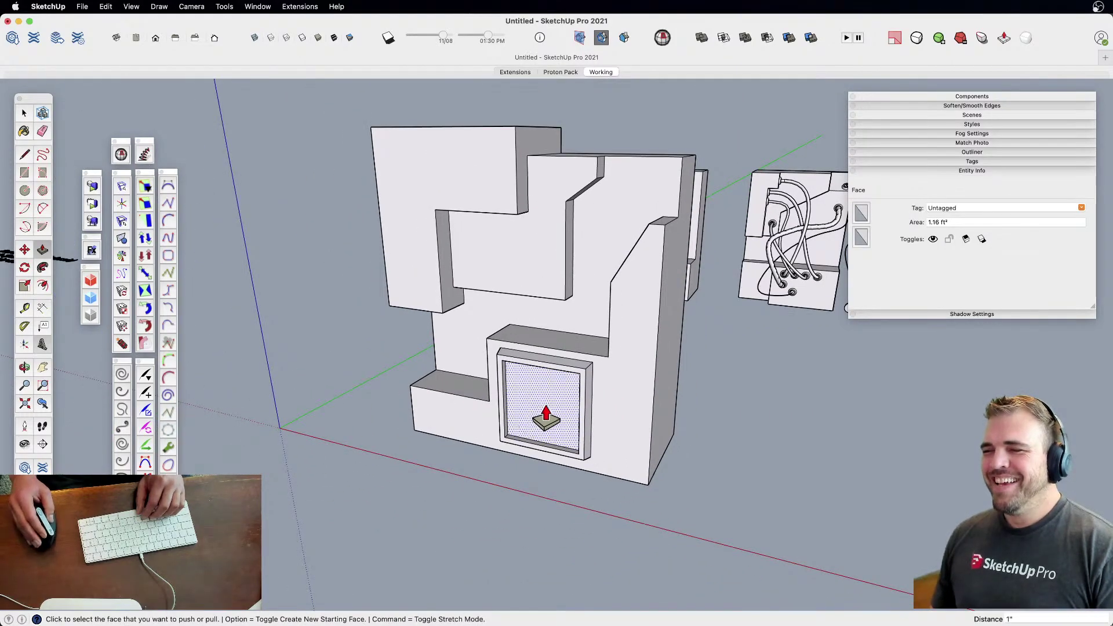
middle_click_drag(548, 406, 567, 306, "shift")
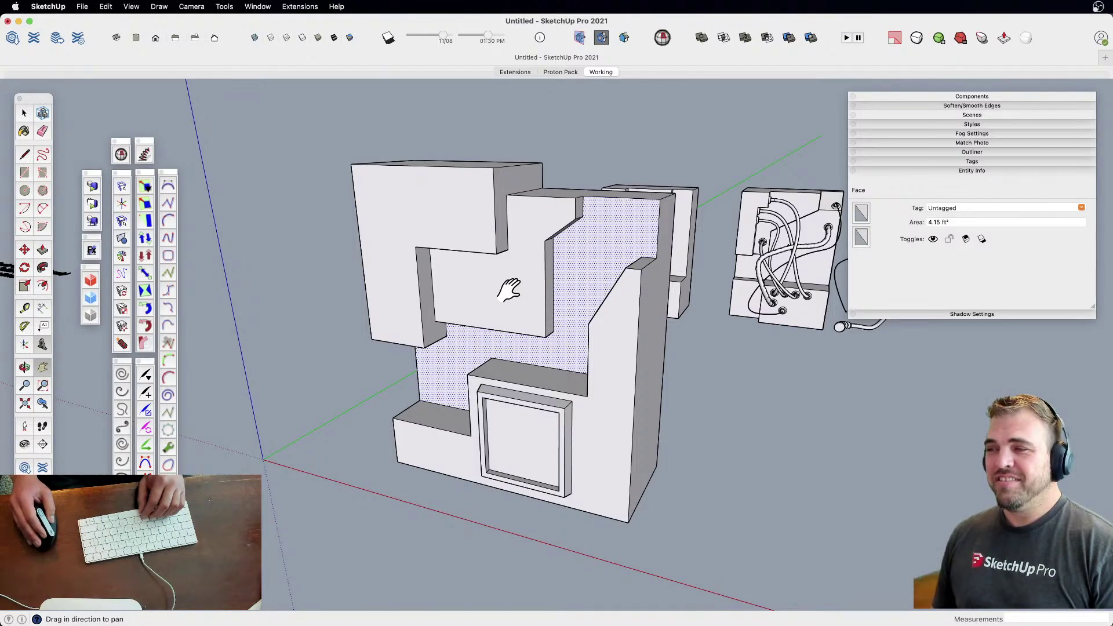
middle_click_drag(508, 290, 467, 370, "shift")
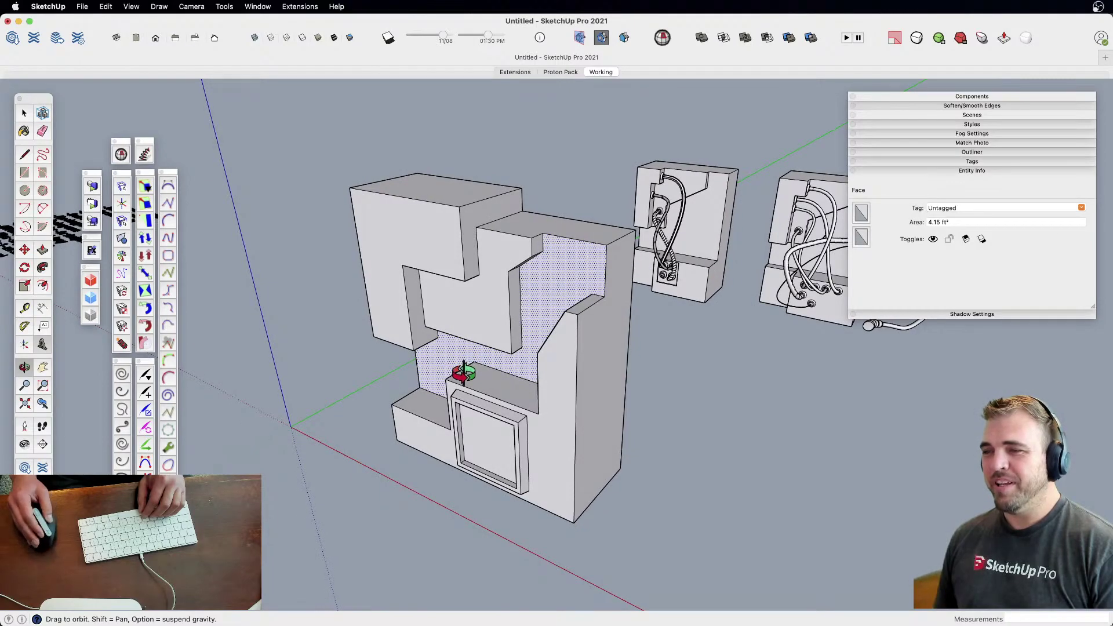
middle_click_drag(460, 300, 410, 245)
middle_click_drag(471, 427, 546, 397, "shift")
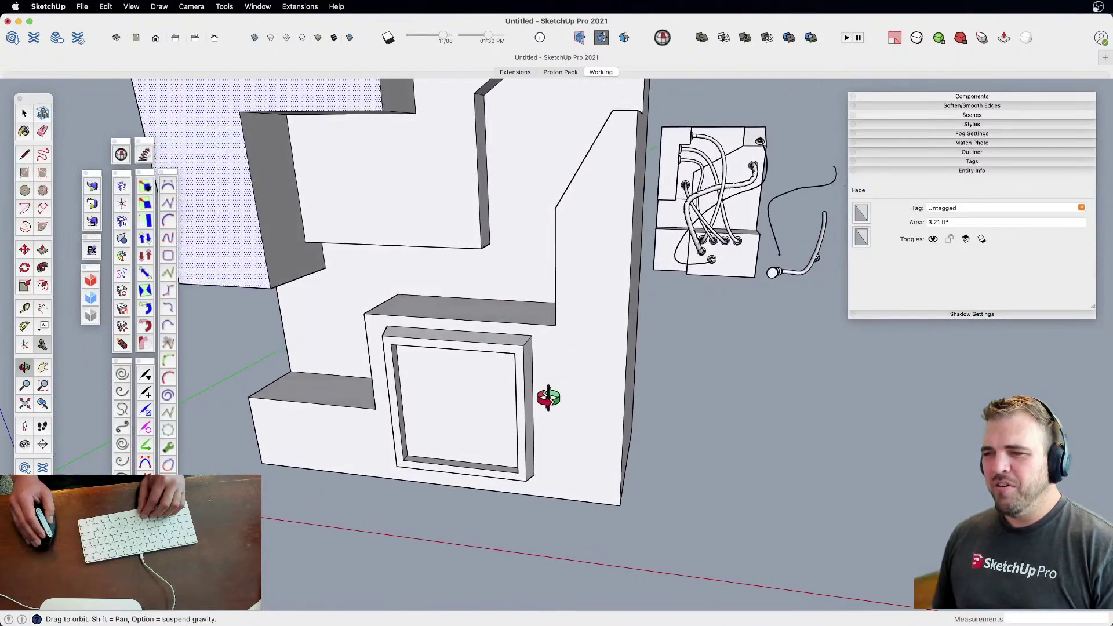
triple_click(477, 427)
scroll(473, 450, "down", 4)
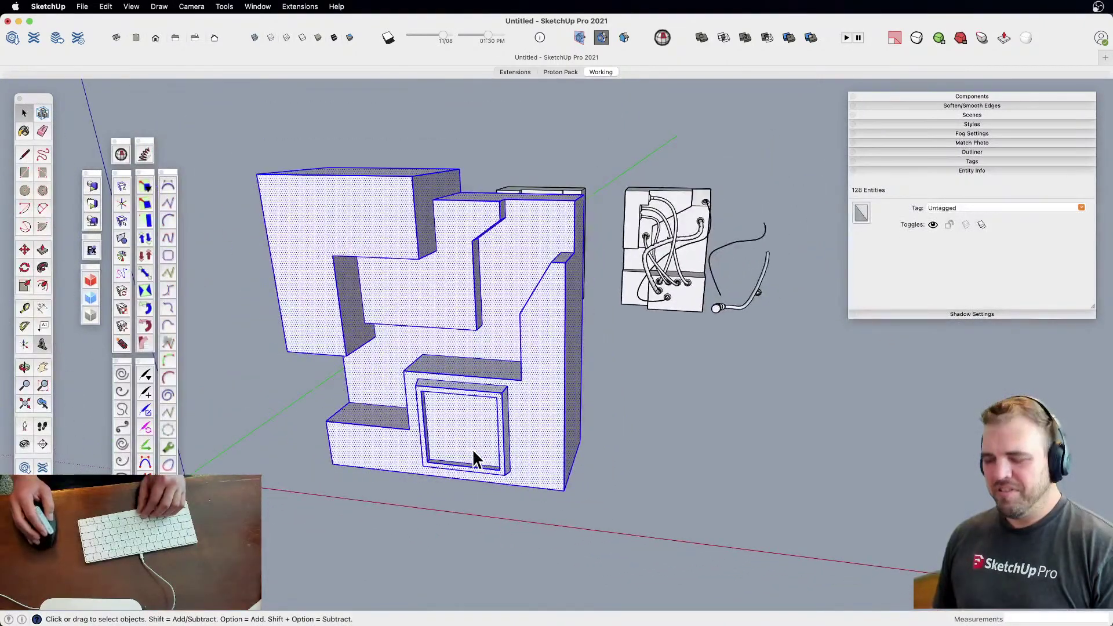
key("super+g")
Draw a circle in the upper-left corner of the recessed panel and pull it out 1 5/8 inches as a cylinder
scroll(472, 437, "up", 6)
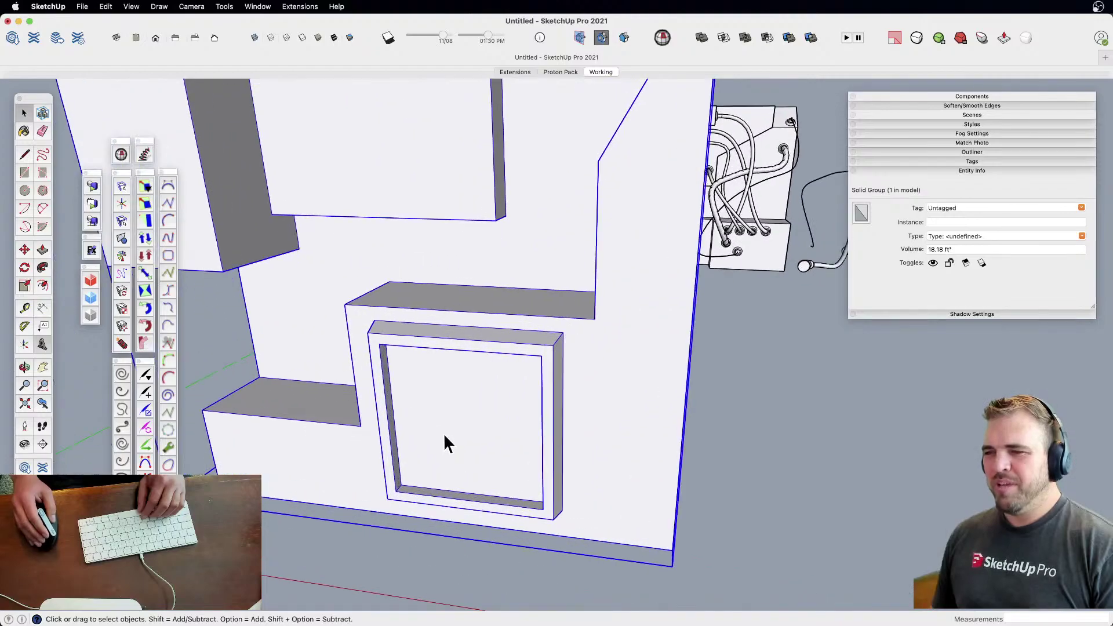
middle_click_drag(430, 435, 486, 393, "shift")
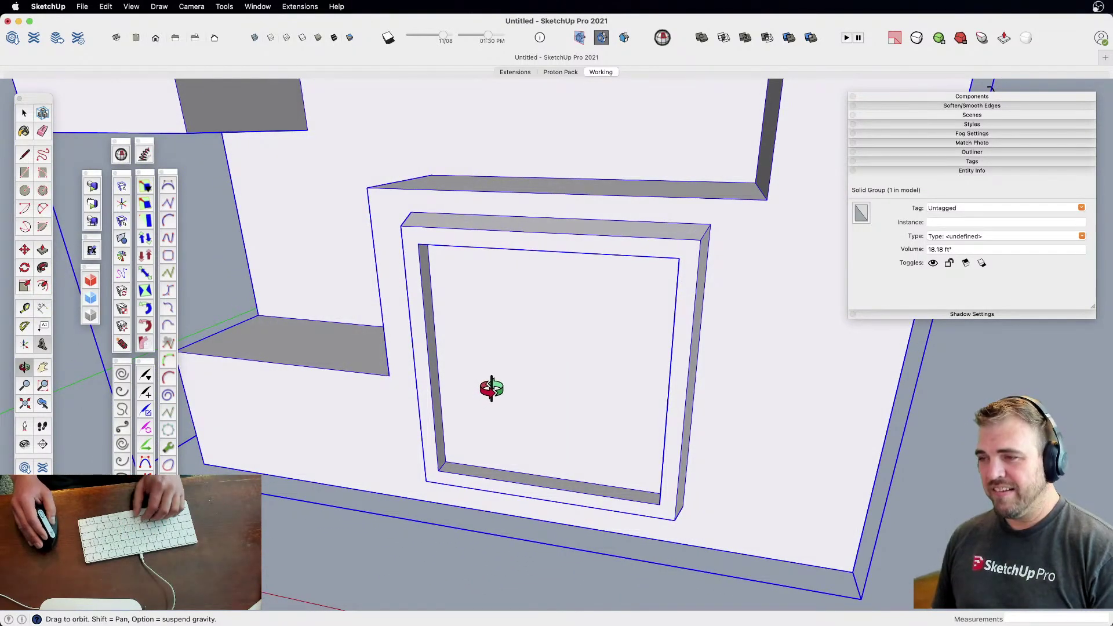
key("c")
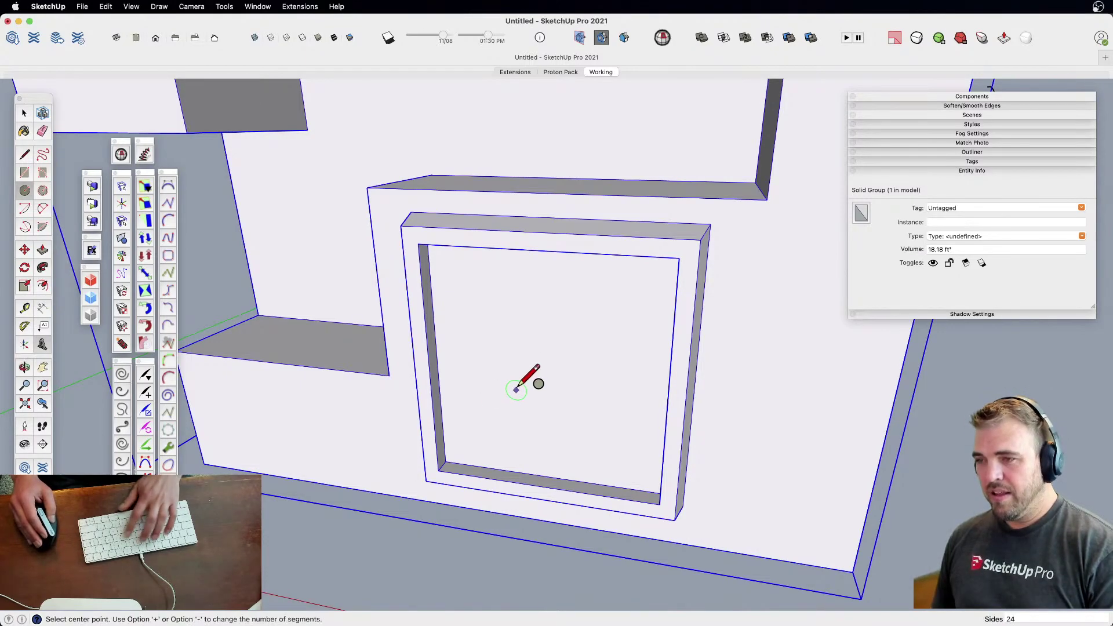
left_click(541, 304)
middle_click_drag(542, 304, 467, 335)
key("p")
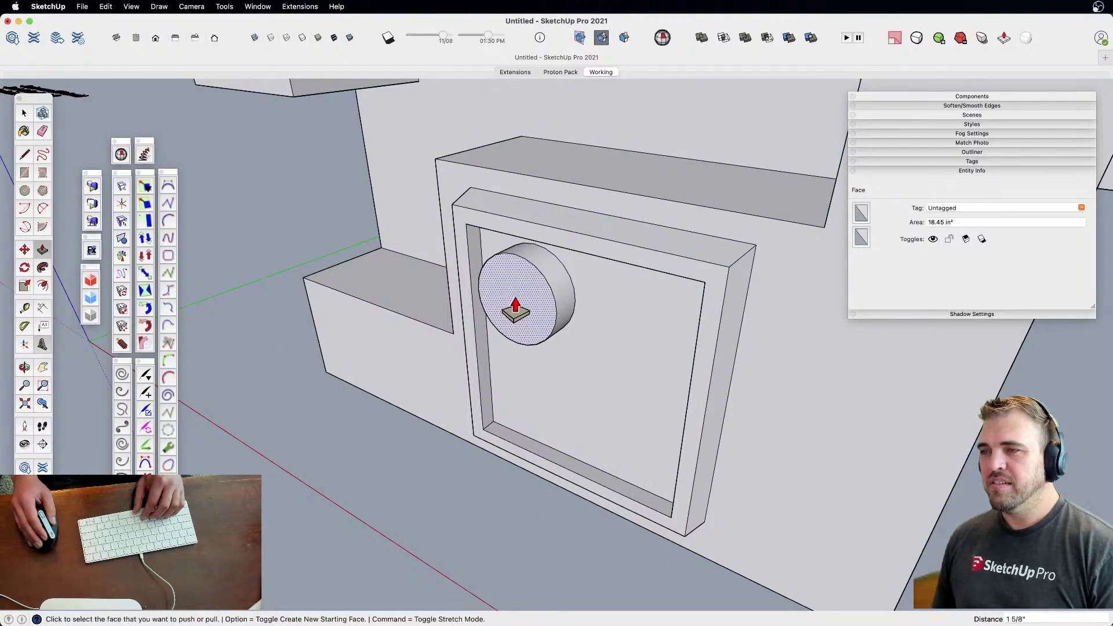
left_click(515, 307)
Scale the cylinder's front face down slightly about its center to taper the cylinder
scroll(522, 289, "up", 3)
key("space")
left_click(530, 268)
key("s")
key("alt")
left_click(595, 255)
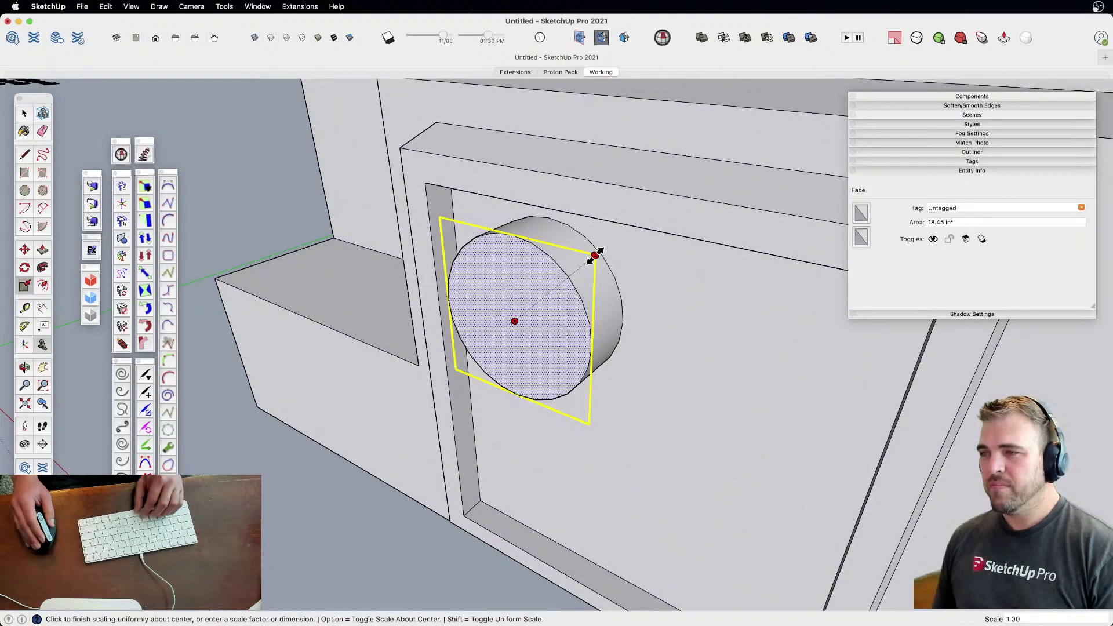
left_click(587, 263)
Offset the cylinder's front edge inward about 1/2 inch and push the inner circle back 7/16 inch
key("f")
left_click(531, 270)
left_click(529, 273)
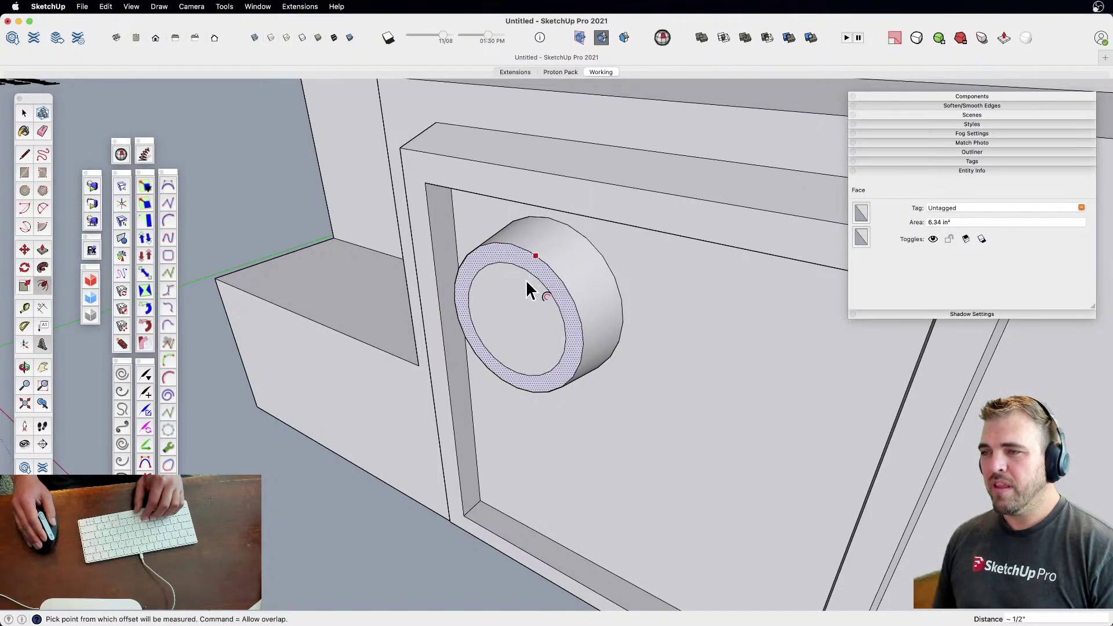
key("p")
left_click(512, 323)
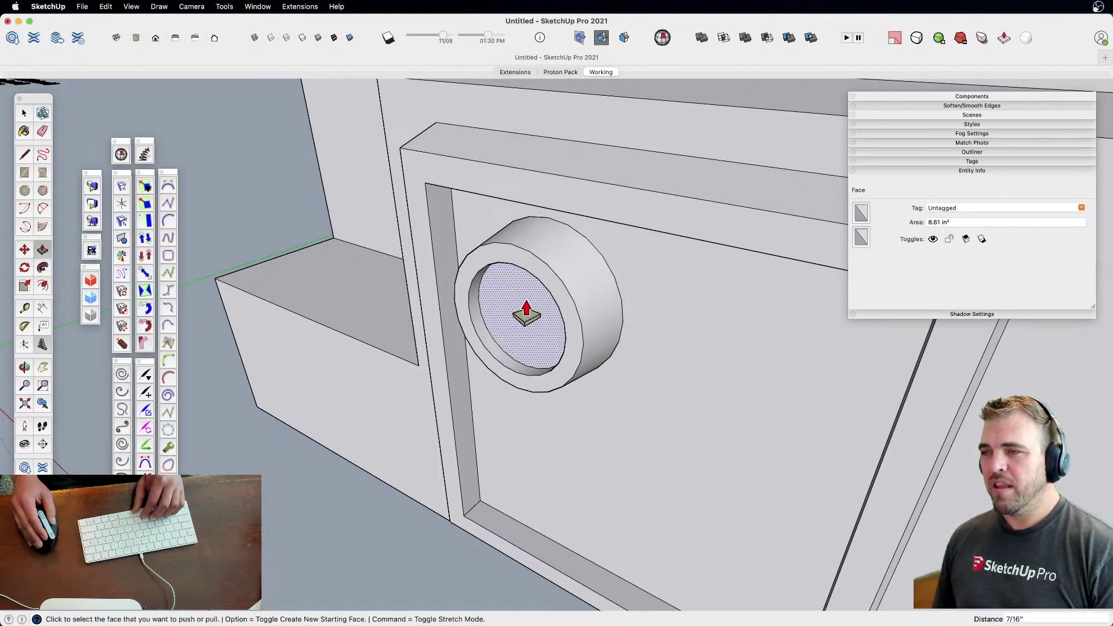
Scale the recessed inner circle down slightly about its center to taper the socket's inner wall
middle_click_drag(512, 322, 496, 350)
key("space")
key("s")
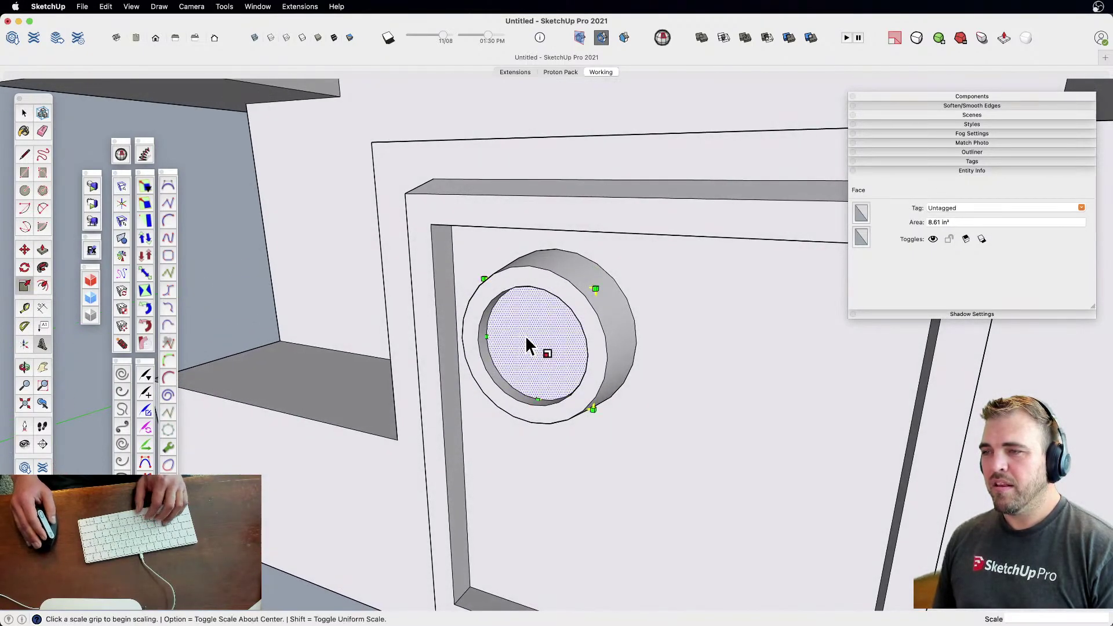
left_click(594, 290)
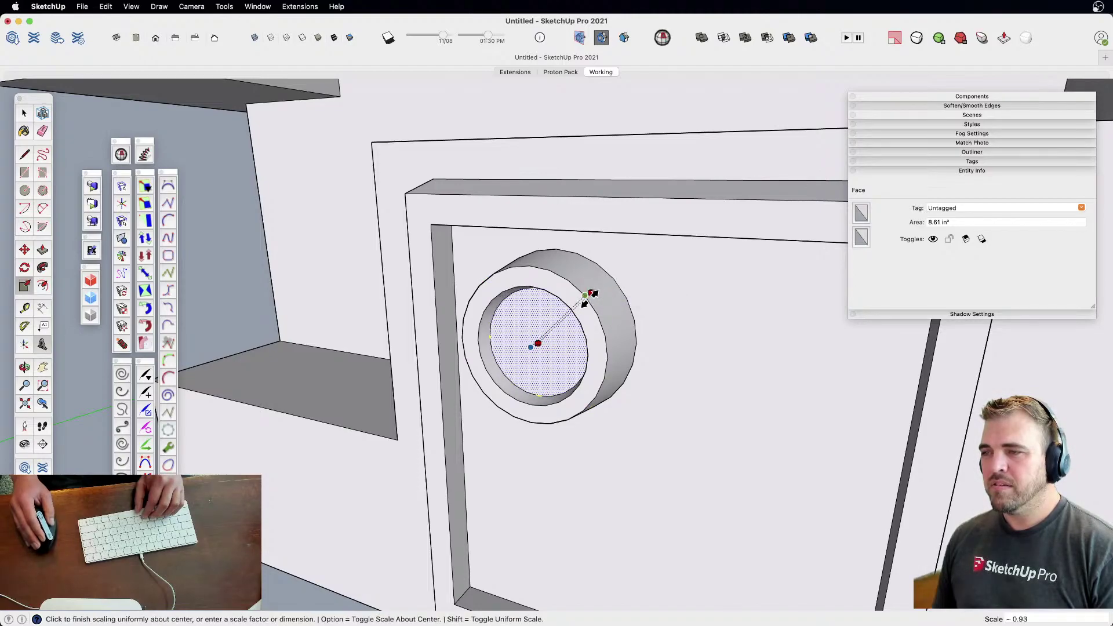
left_click(582, 307)
Select the whole socket and make it a component with the default definition name
scroll(555, 332, "down", 5)
middle_click_drag(555, 332, 515, 367)
key("space")
triple_click(518, 321)
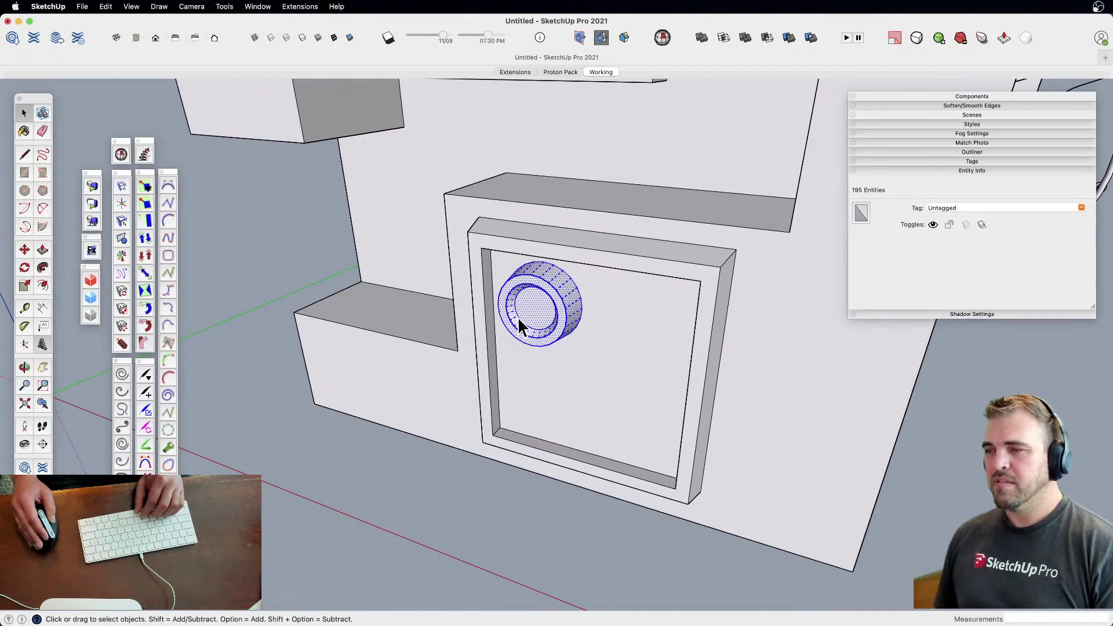
key("g")
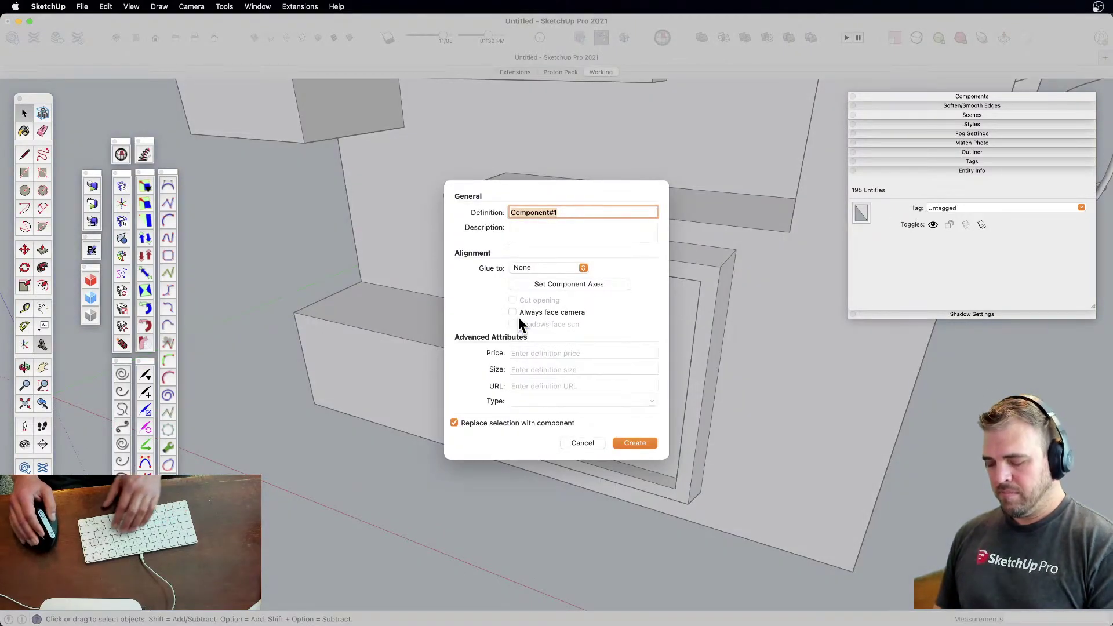
key("Return")
Copy the socket component about 6 3/8 inches along the red axis to the panel's upper-right corner
scroll(513, 359, "down", 5)
middle_click_drag(536, 361, 544, 389, "shift")
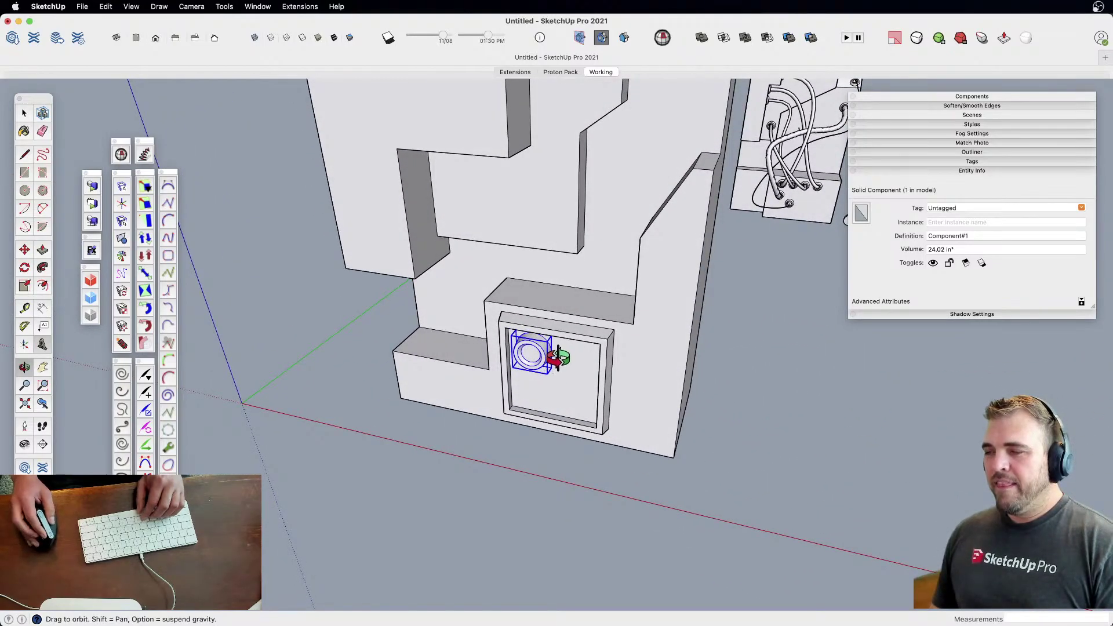
scroll(557, 358, "up", 6)
key("m")
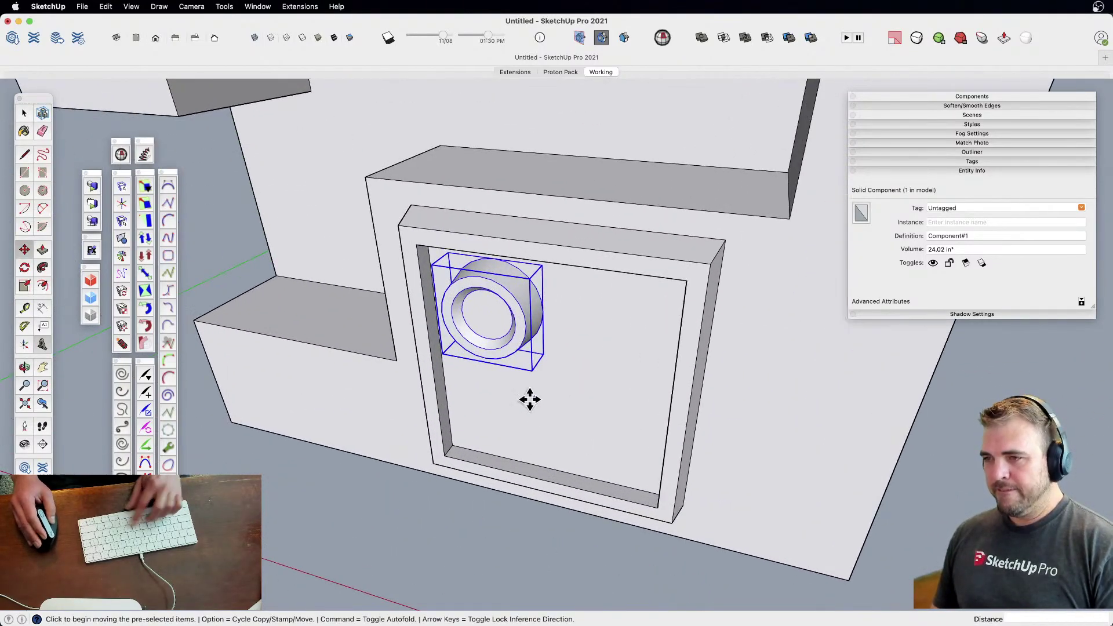
left_click(498, 408)
key("alt")
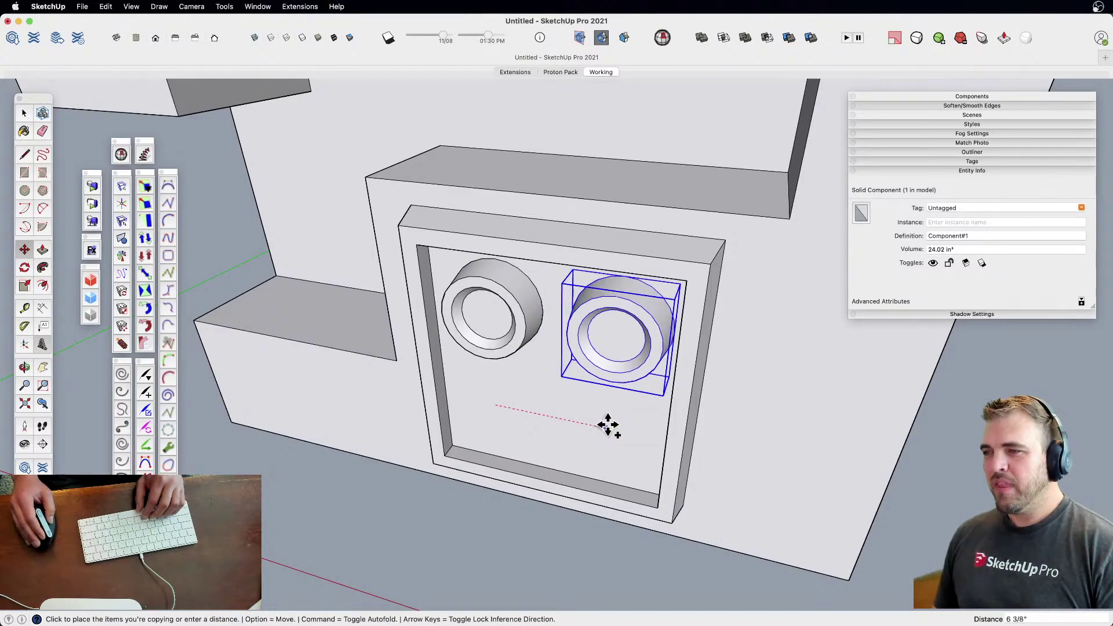
left_click(607, 424)
Copy both upper sockets 6 7/16 inches straight down to form a second row in the panel
key("space")
left_click(510, 336, "shift")
middle_click_drag(509, 336, 514, 278)
key("m")
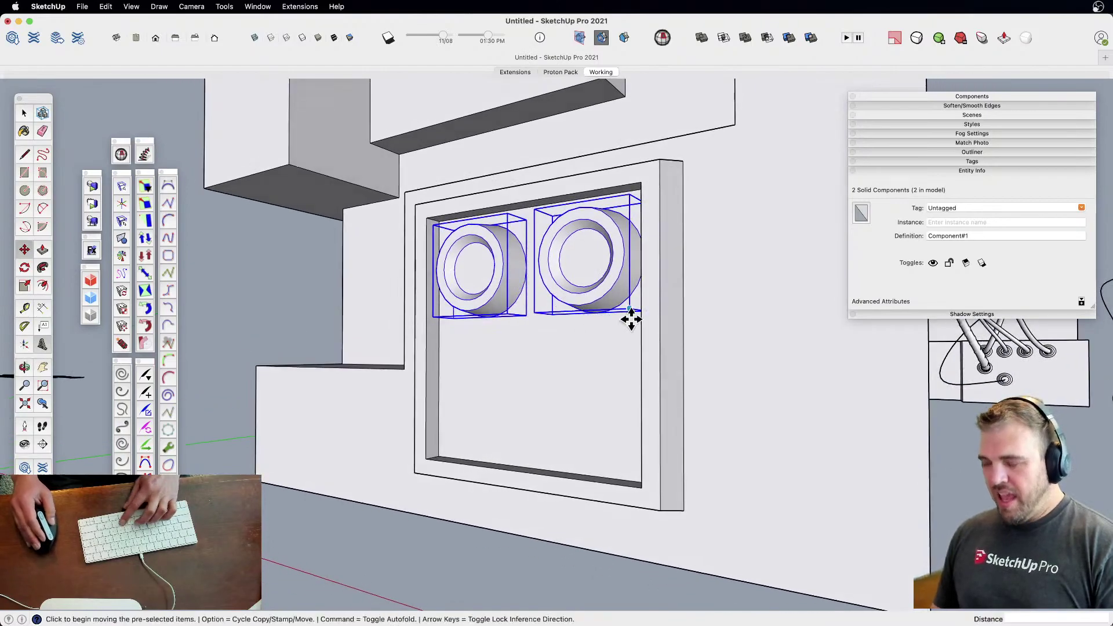
left_click(670, 252)
key("alt")
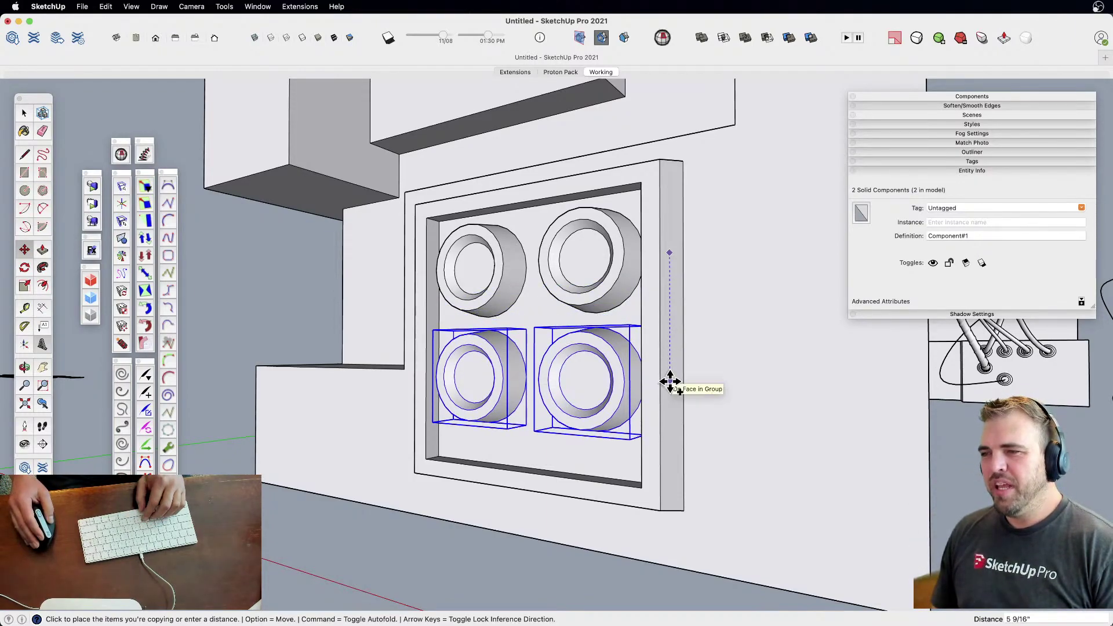
left_click(670, 400)
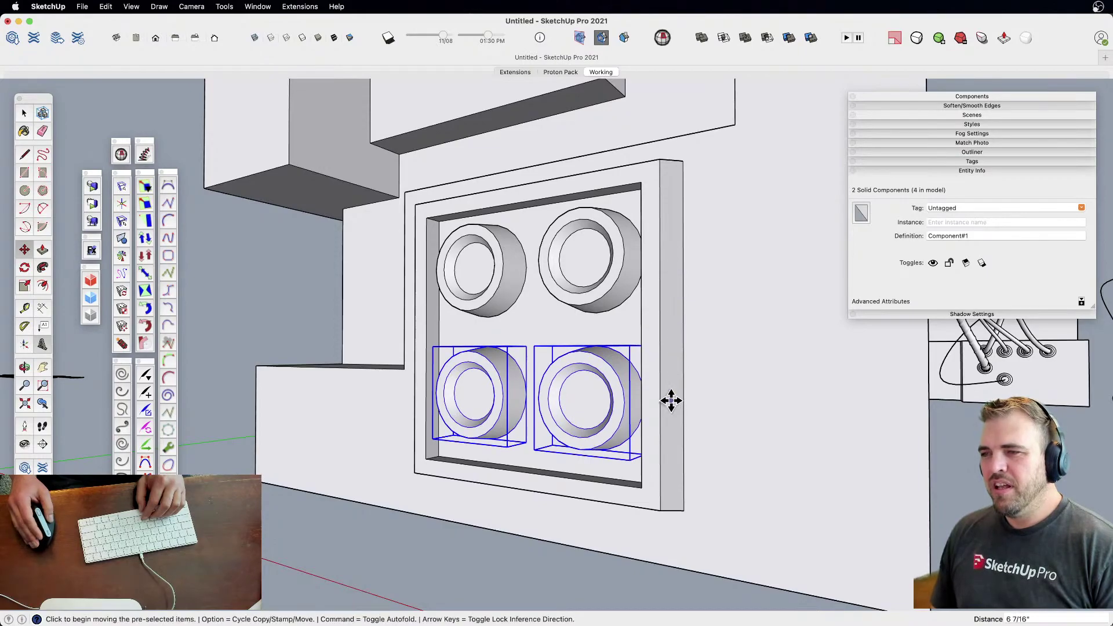
scroll(671, 400, "down", 5)
key("space")
left_click(580, 409)
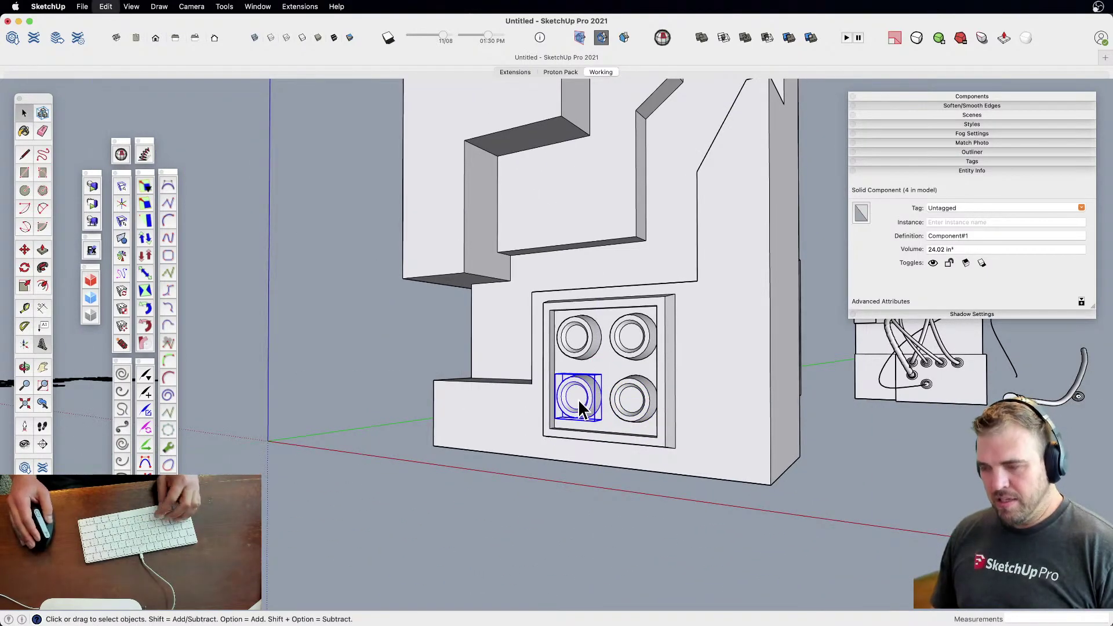
middle_click_drag(581, 409, 497, 492)
left_click(527, 268)
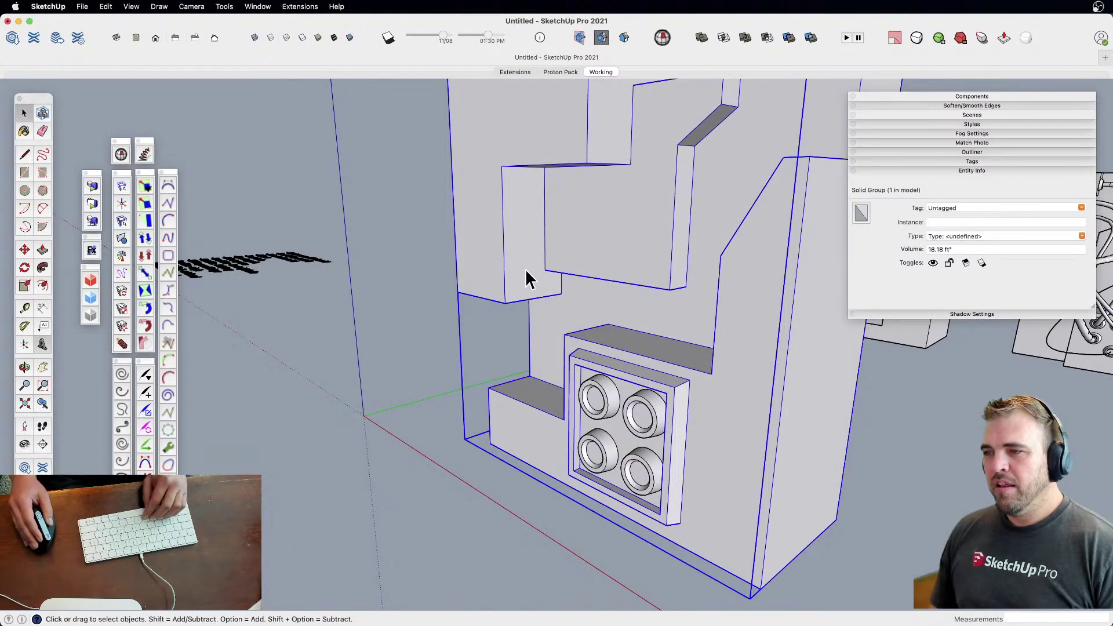
double_click(524, 267)
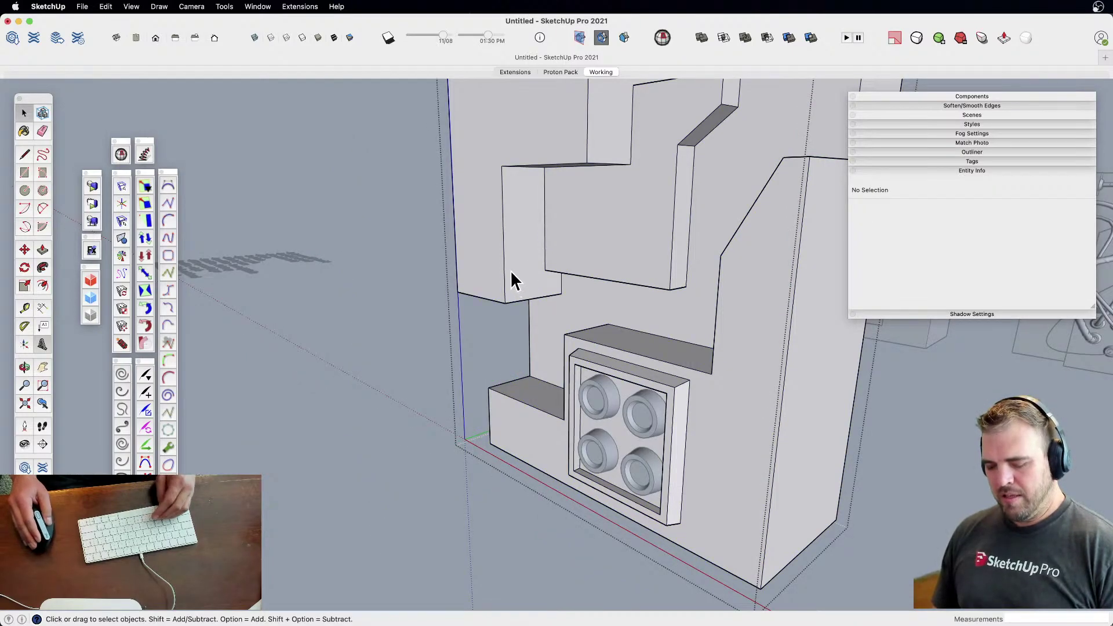
left_click(419, 466)
key("super+v")
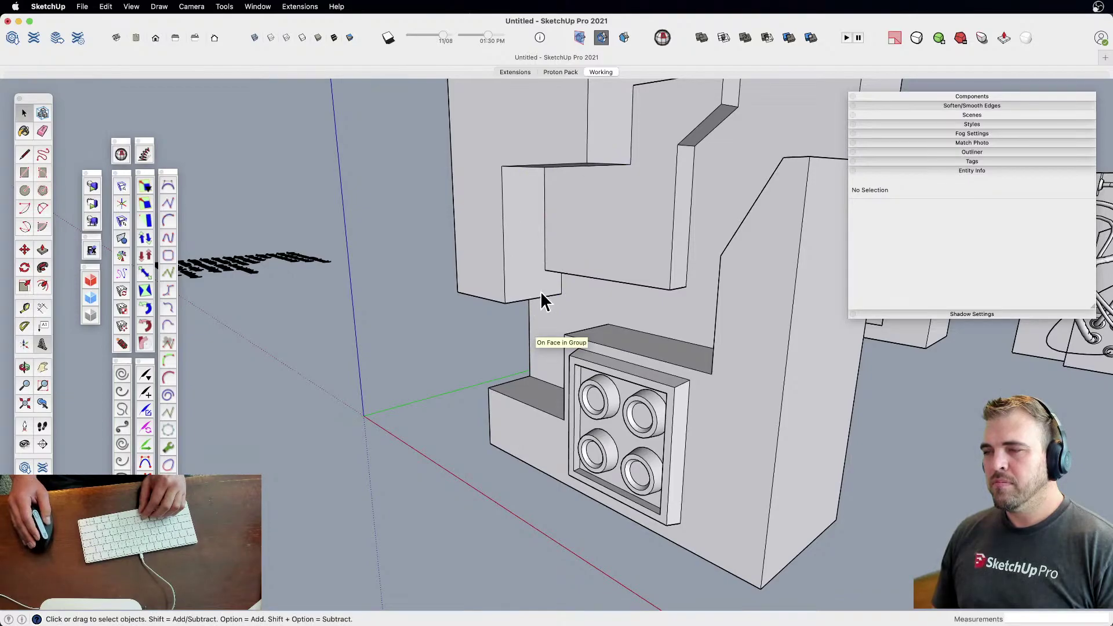
middle_click_drag(565, 417, 594, 379, "shift")
middle_click_drag(576, 304, 563, 325)
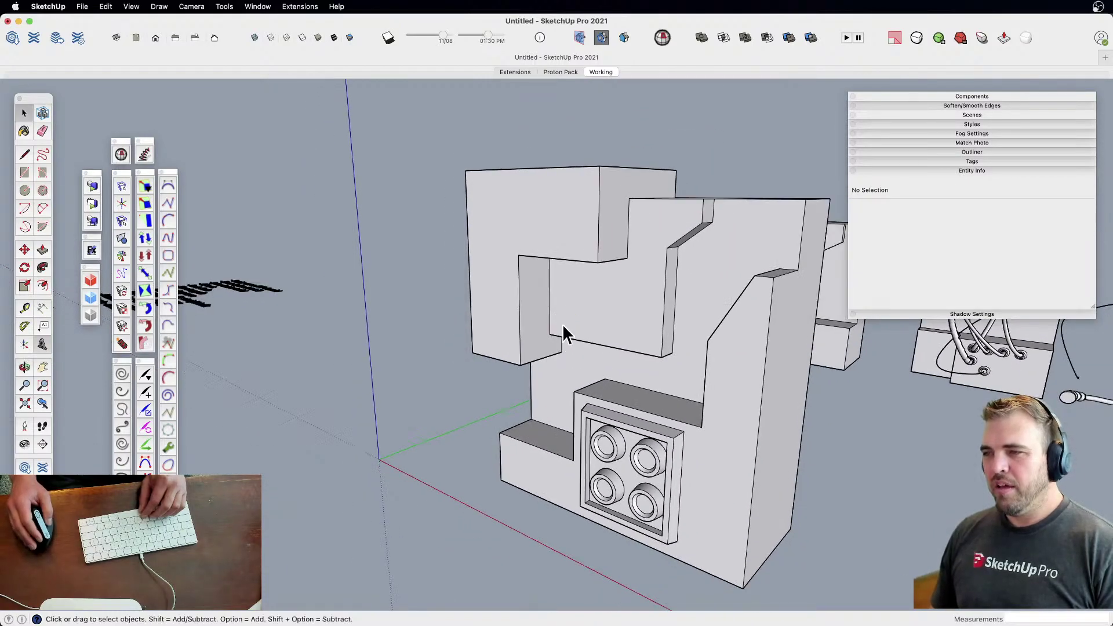
Try pasting the upper-left socket onto the middle level's front face, first outside and then inside the block group
left_click(606, 453)
scroll(623, 454, "up", 3)
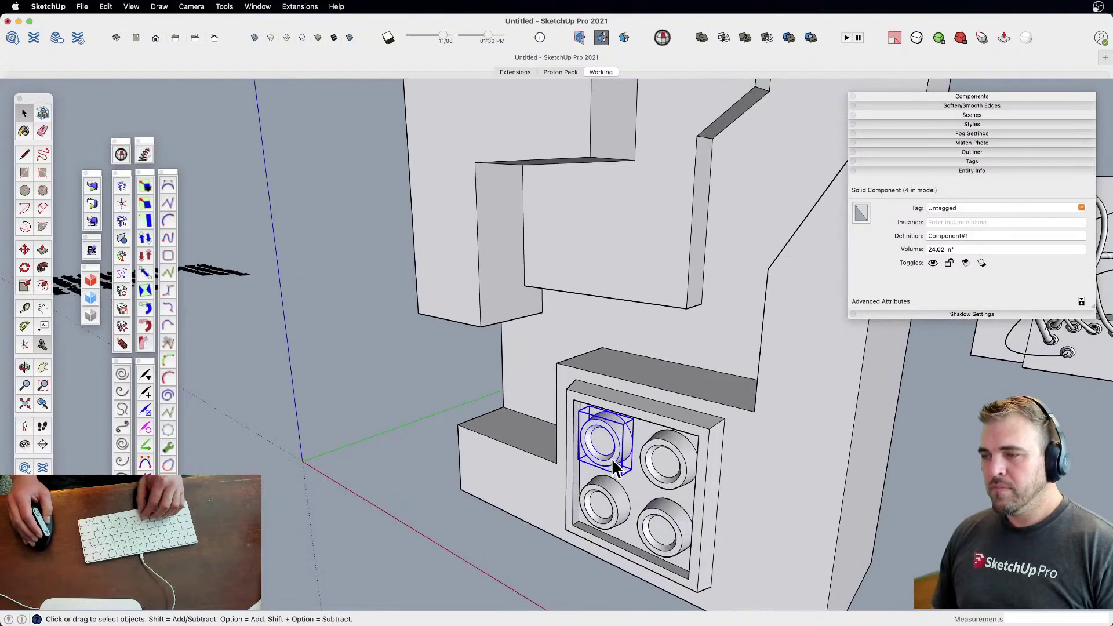
key("super+v")
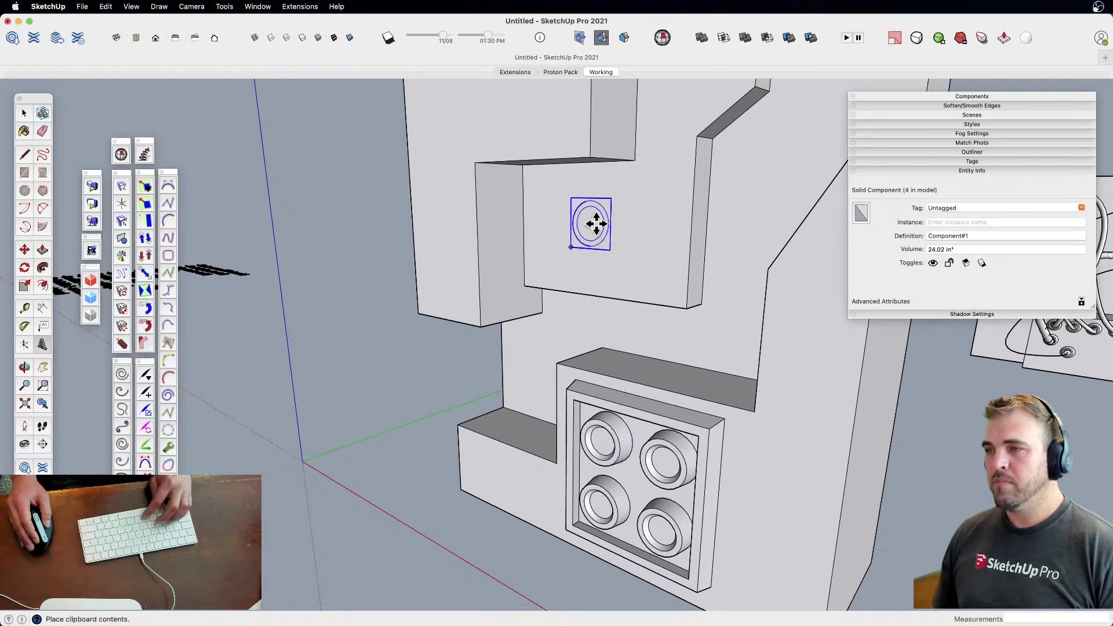
key("space")
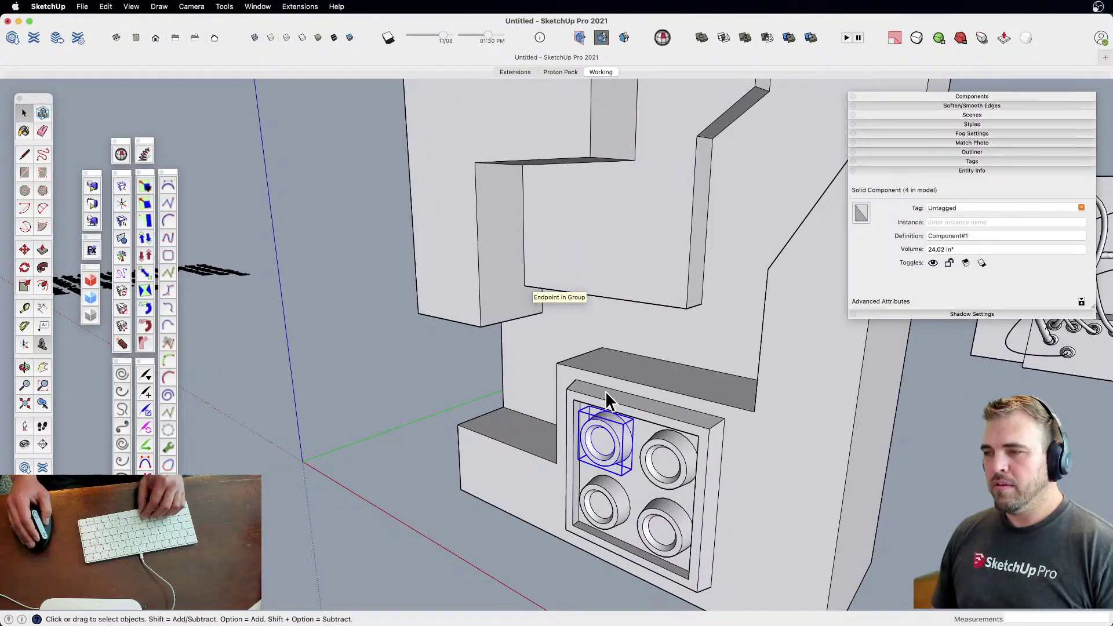
double_click(618, 268)
key("super+v")
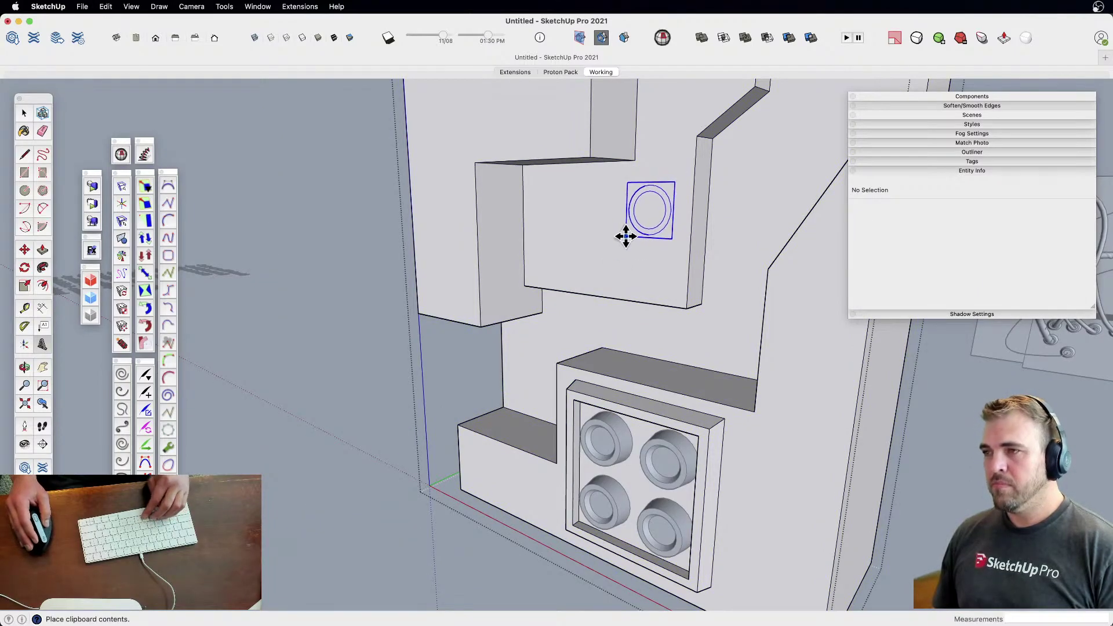
scroll(592, 256, "down", 3)
key("space")
left_click(371, 459)
middle_click_drag(472, 462, 505, 405)
middle_click_drag(505, 405, 499, 372, "shift")
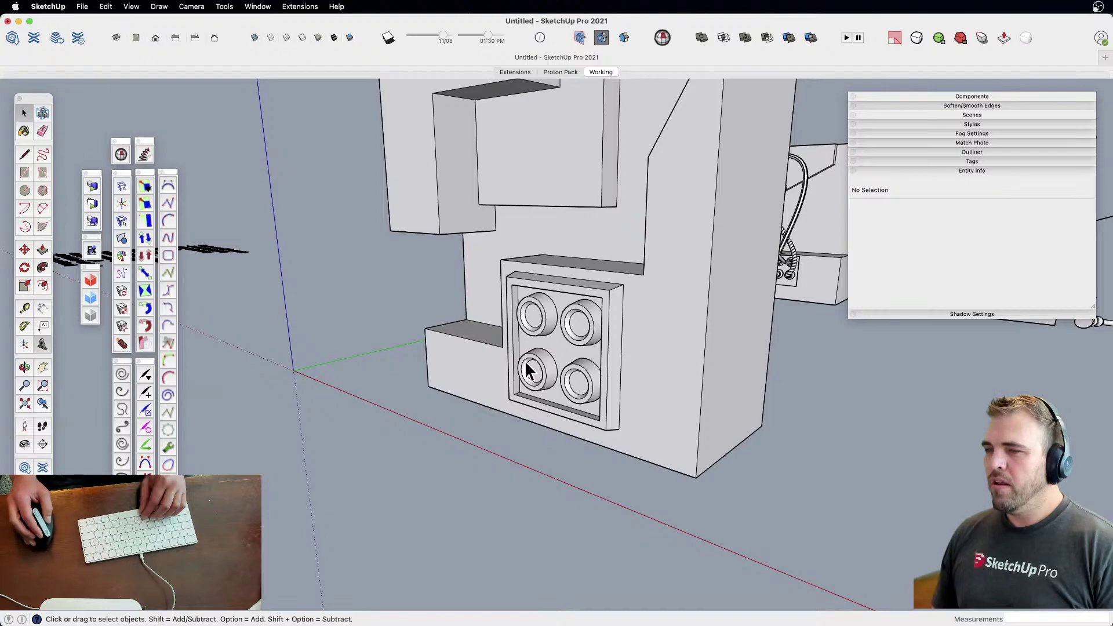
Open the upper-left socket component and select all its geometry to check how the linked copies respond, then close it
scroll(526, 324, "up", 3)
left_click(569, 326)
double_click(567, 325)
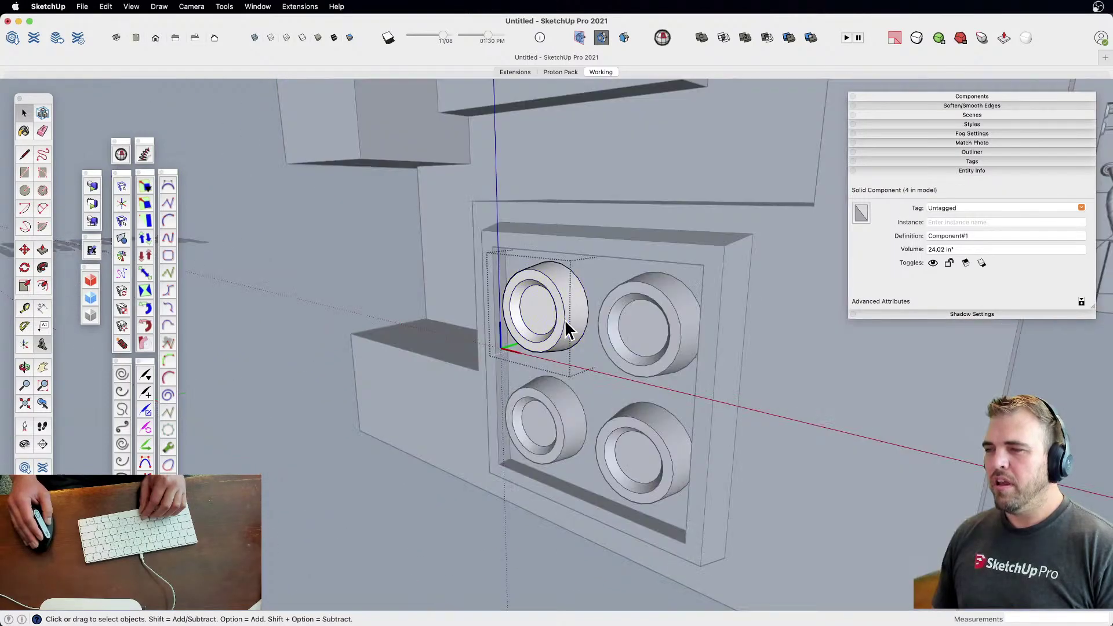
triple_click(566, 328)
scroll(567, 329, "up", 2)
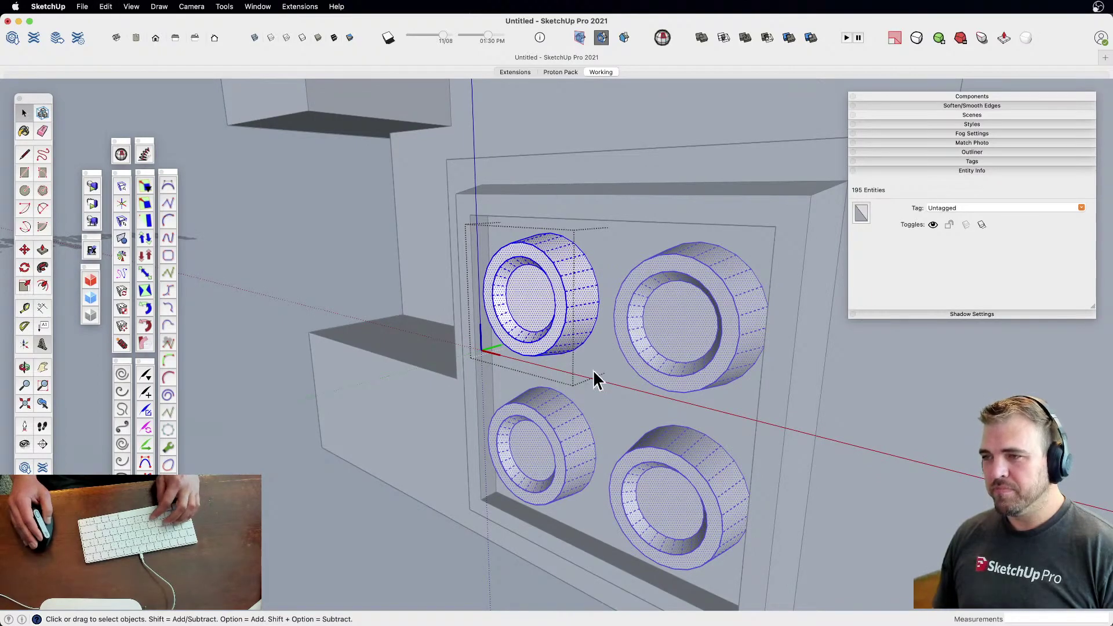
scroll(593, 370, "down", 5)
left_click(431, 498)
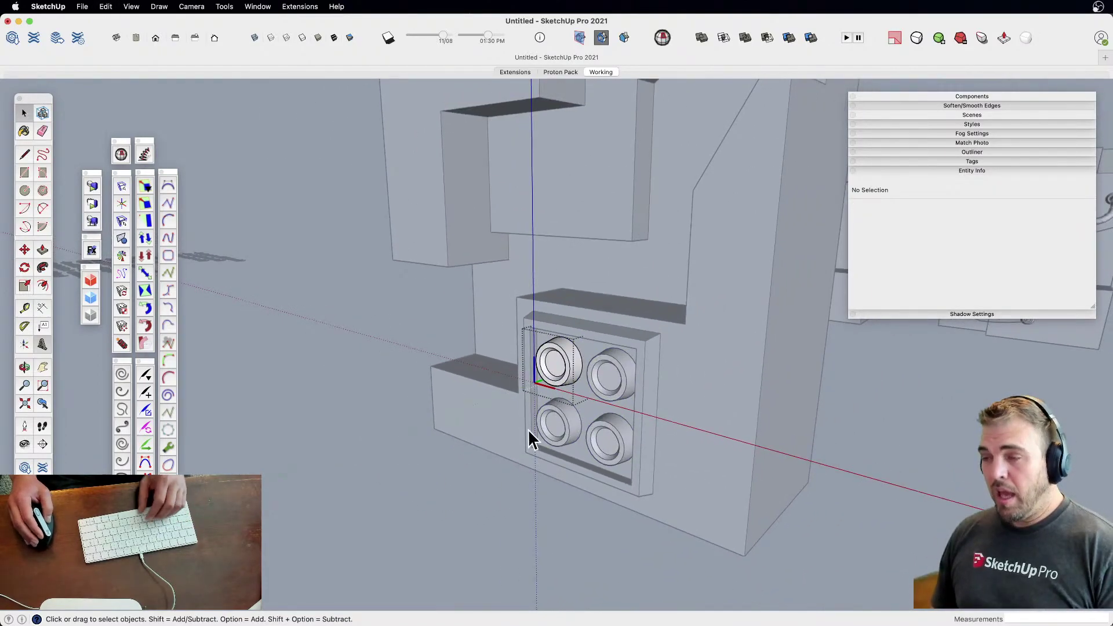
left_click(506, 491)
Select all four sockets, cut them, and paste them in place inside the block group
left_click(561, 370)
scroll(592, 399, "up", 3)
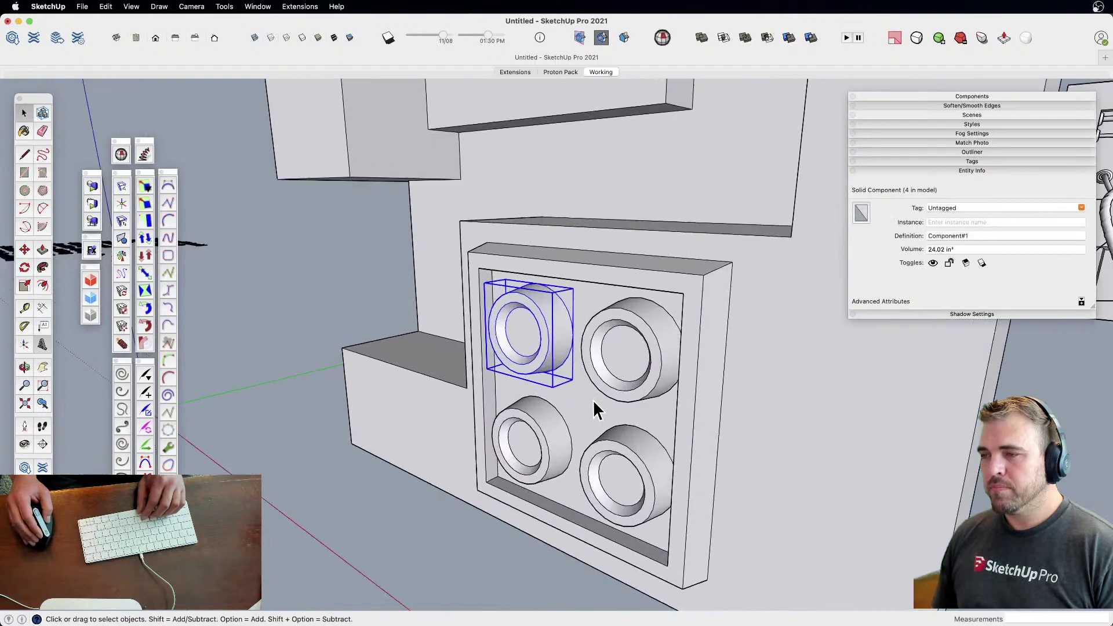
left_click(601, 390, "shift")
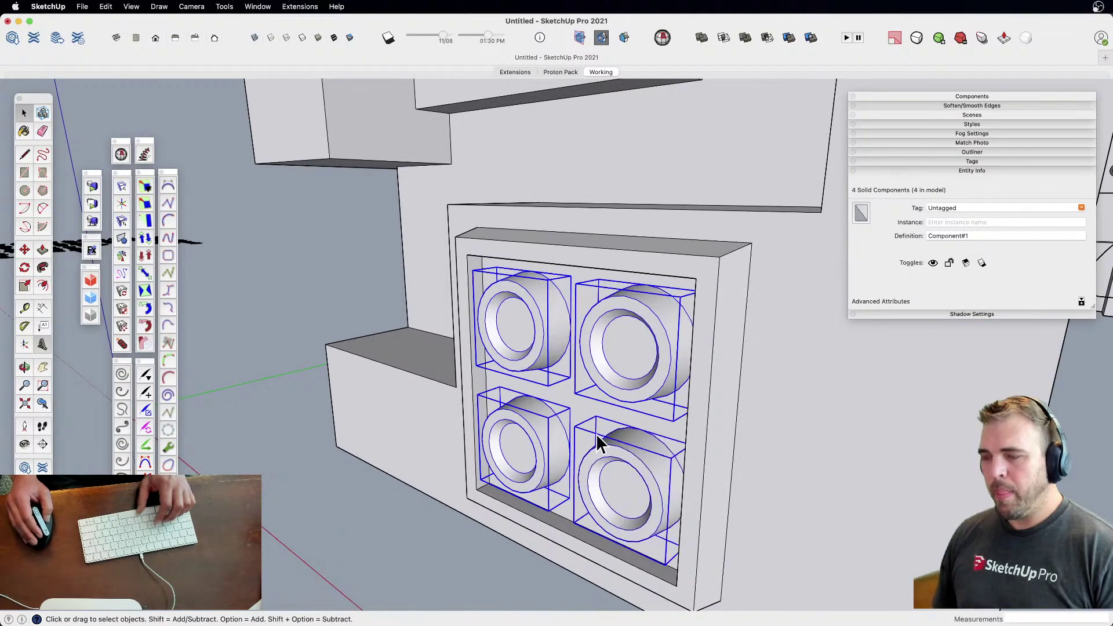
key("Delete")
middle_click_drag(597, 437, 524, 422)
left_click(530, 400)
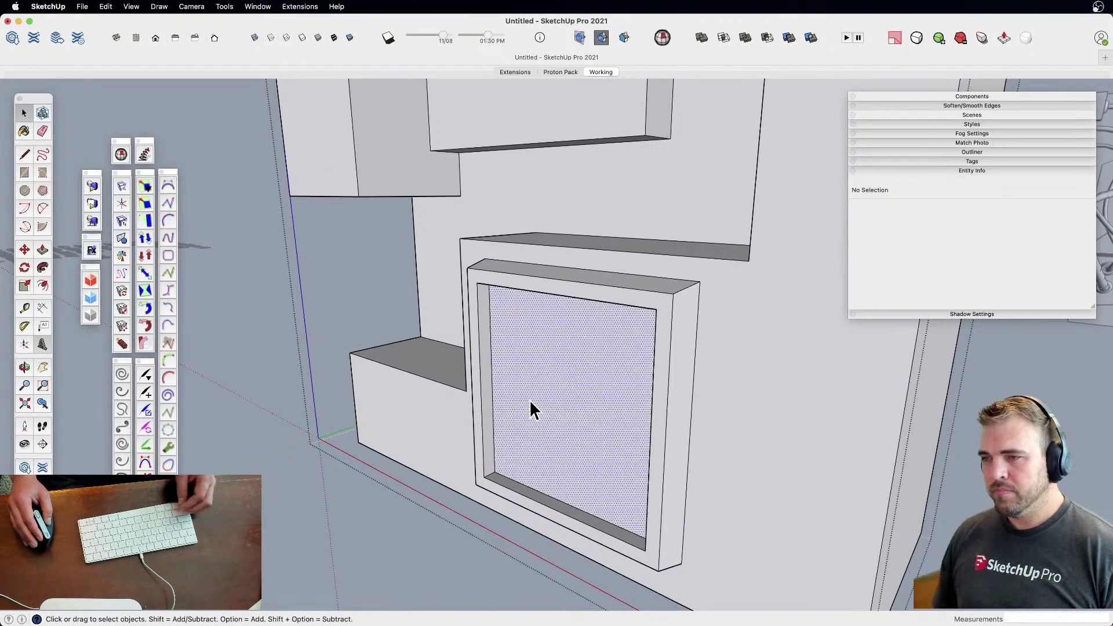
key("super+z")
scroll(430, 528, "down", 2)
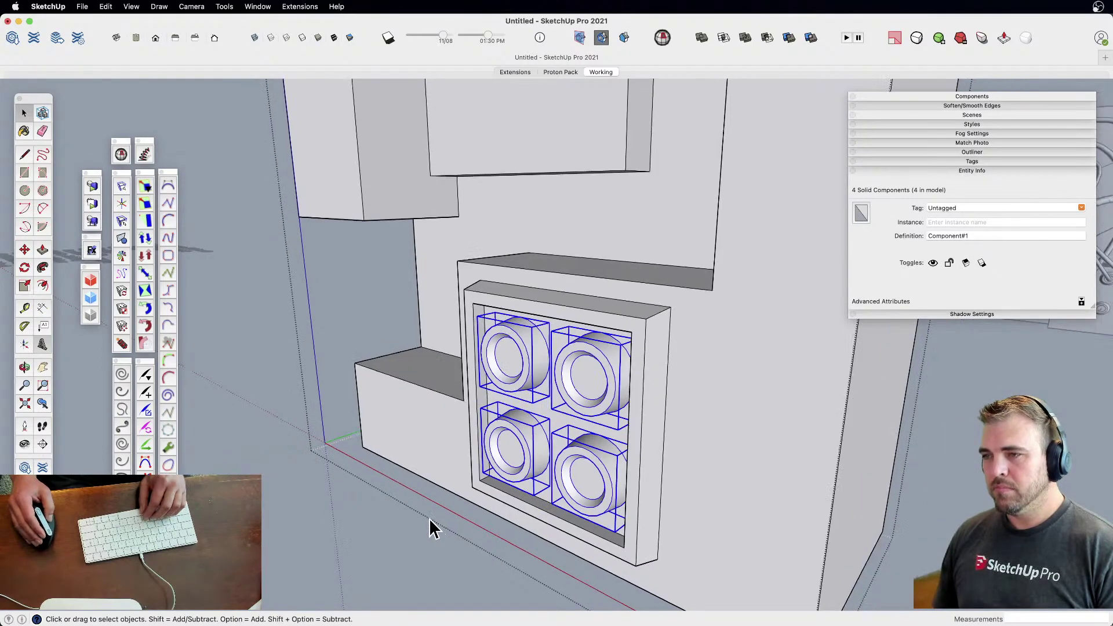
Copy the panel's upper-left socket and paste it onto the front face of the block's middle level
scroll(430, 527, "down", 2)
left_click(514, 391)
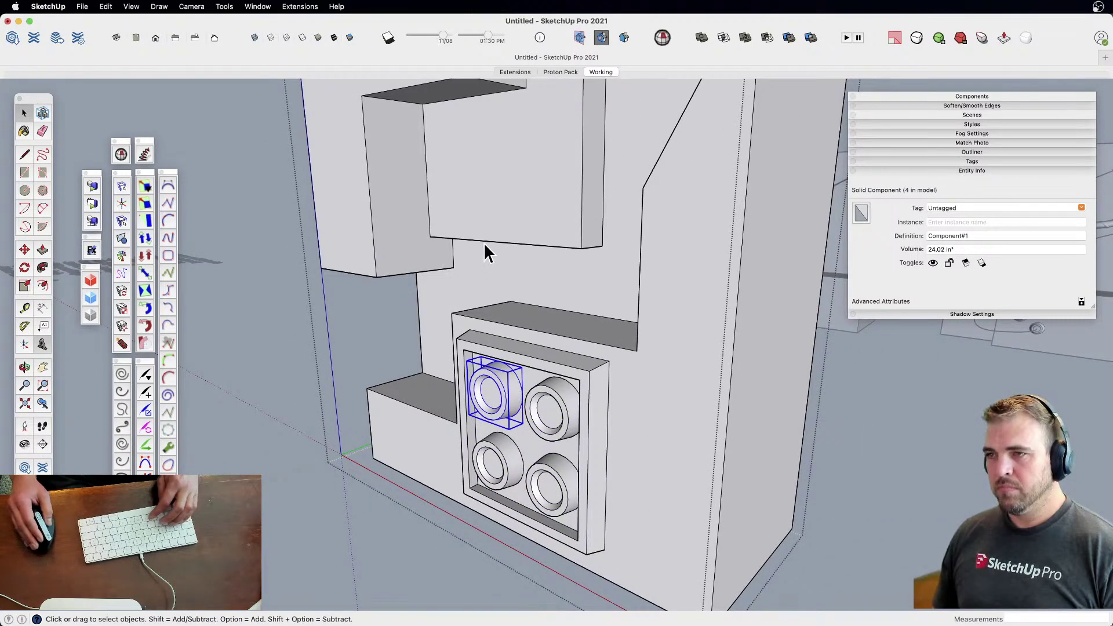
key("super+c")
key("super+v")
left_click(464, 211)
middle_click_drag(464, 210, 490, 390)
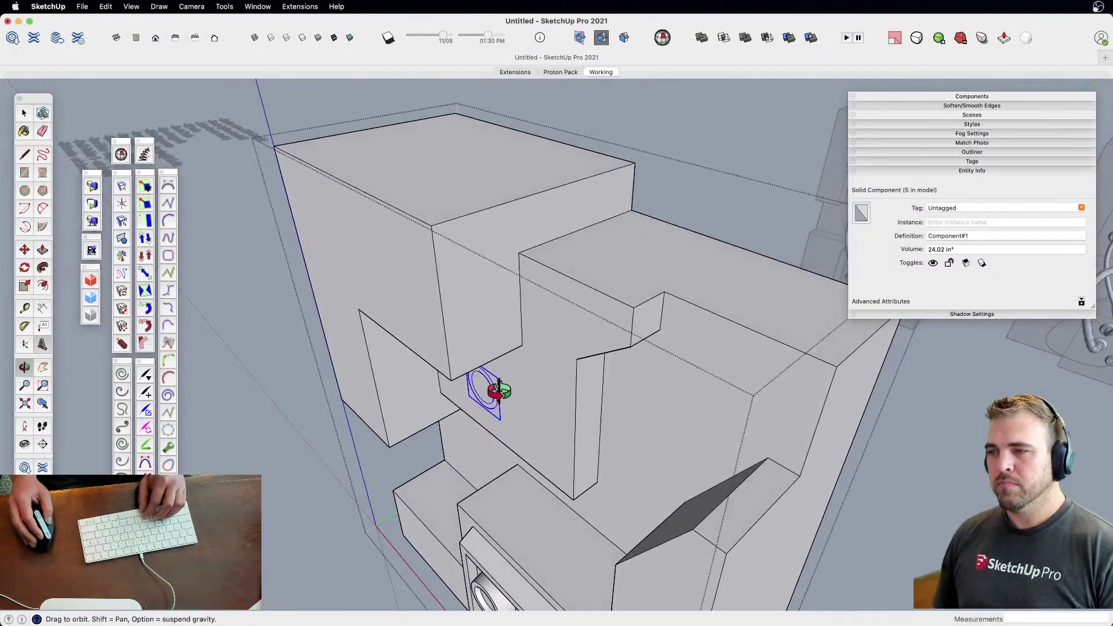
scroll(489, 390, "up", 3)
Move the pasted socket 3 1/4 inches out of the middle level and seat its back against the front face
key("s")
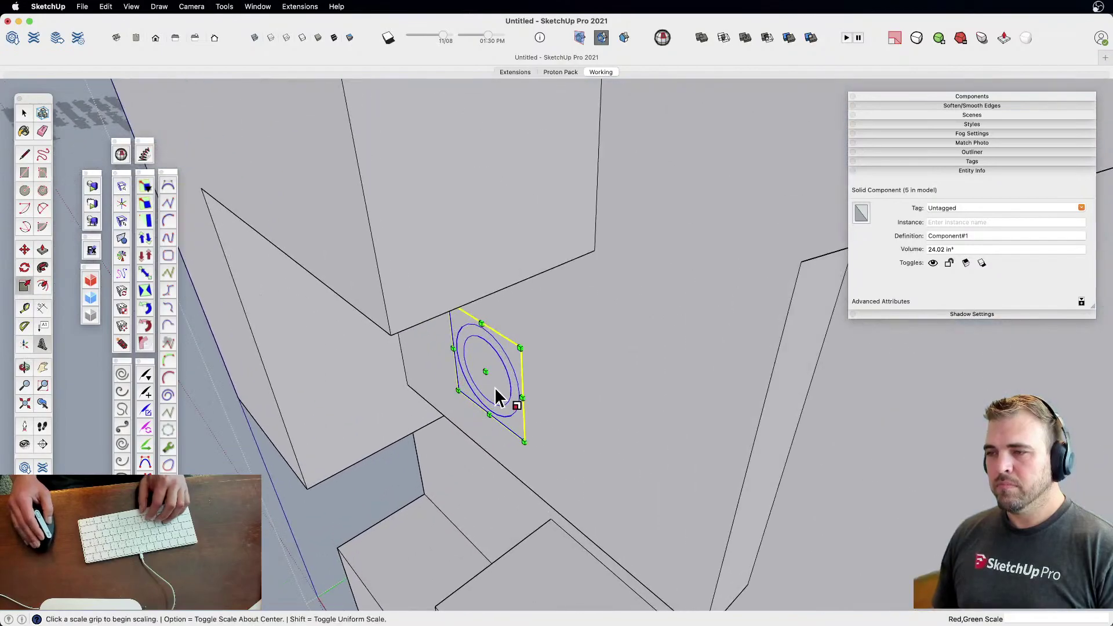
left_click(516, 356)
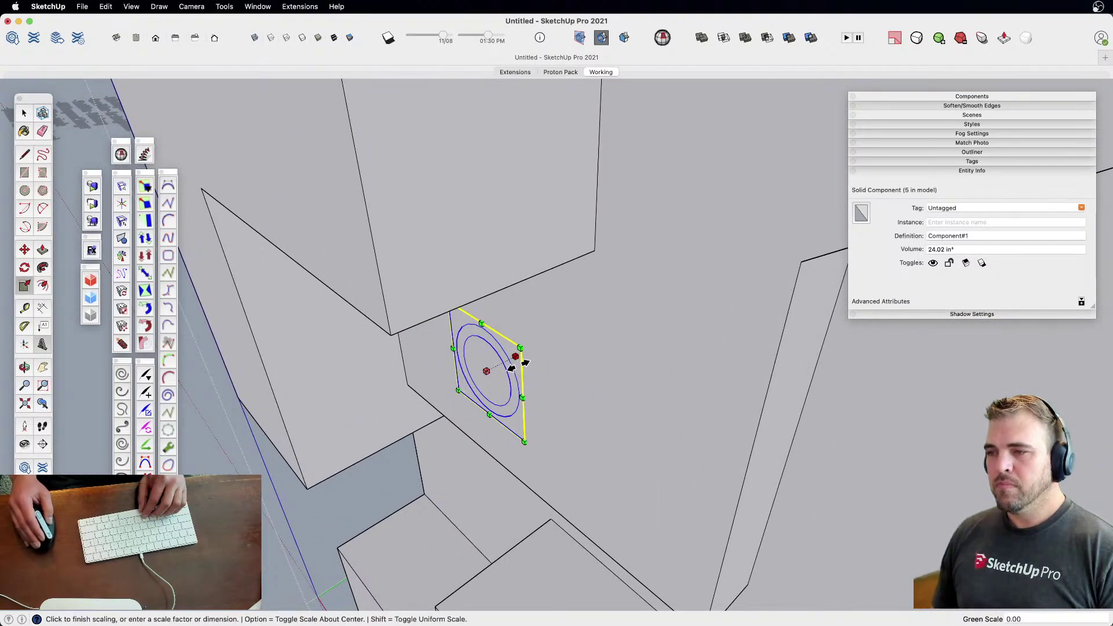
middle_click_drag(510, 365, 525, 324)
key("m")
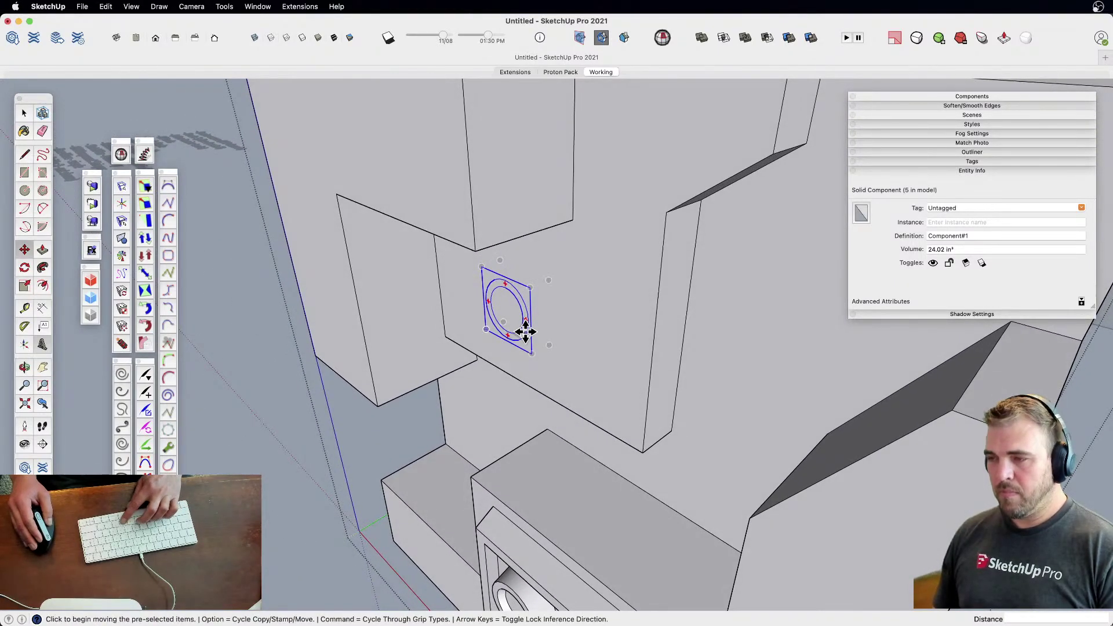
left_click(524, 330)
left_click(482, 352)
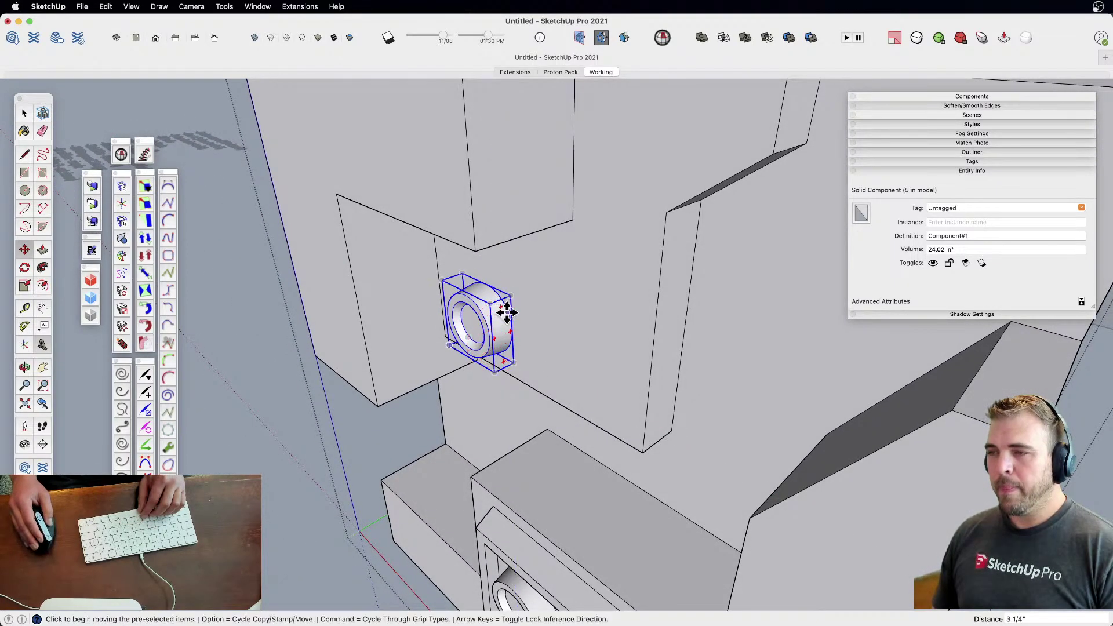
left_click(496, 318)
left_click(531, 284)
Move the socket 8 9/16 inches along the red axis and 9 13/16 inches up on the middle level
middle_click_drag(531, 284, 554, 342)
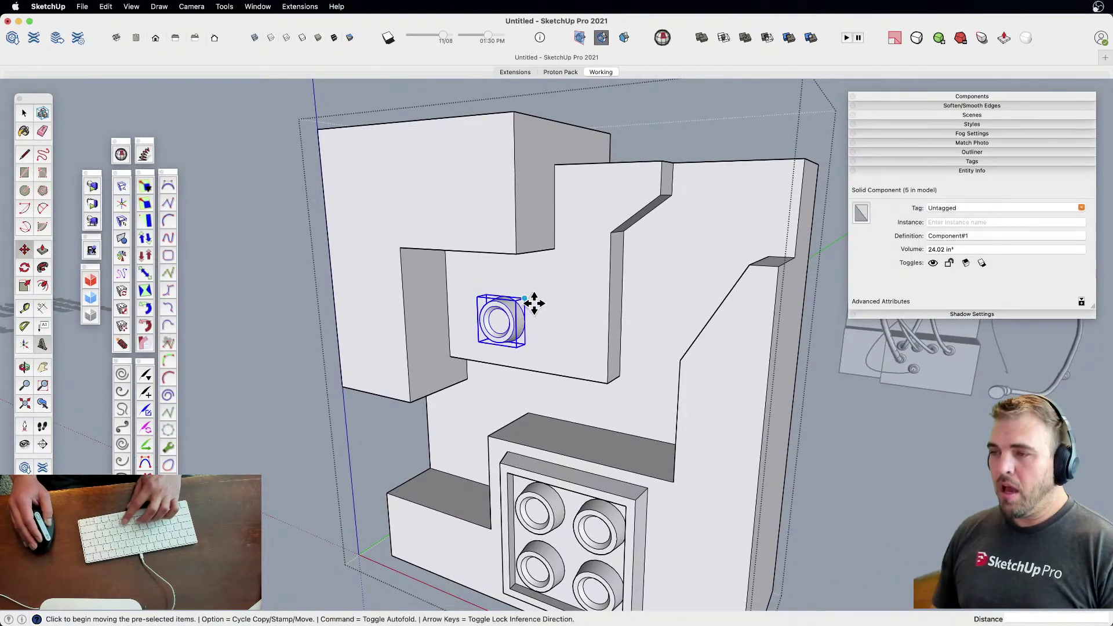
left_click(508, 280)
left_click(583, 284)
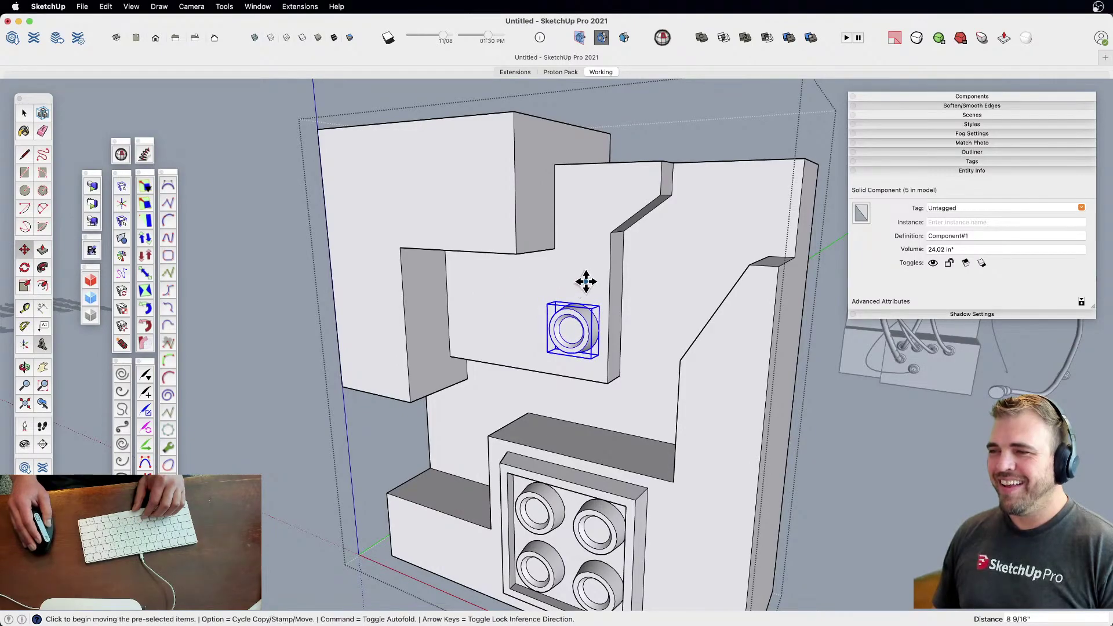
left_click(588, 281)
left_click(589, 180)
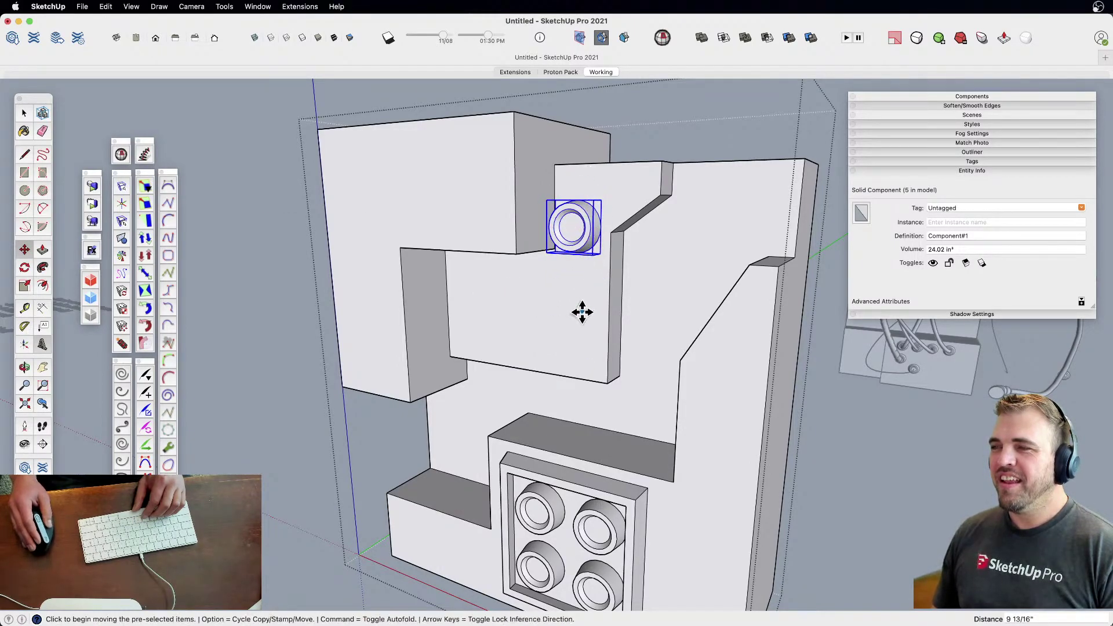
Select the middle level's stepped right-hand edges and move them outward along the red axis to widen that level
middle_click_drag(620, 277, 634, 166)
key("space")
left_click_drag(714, 374, 713, 368)
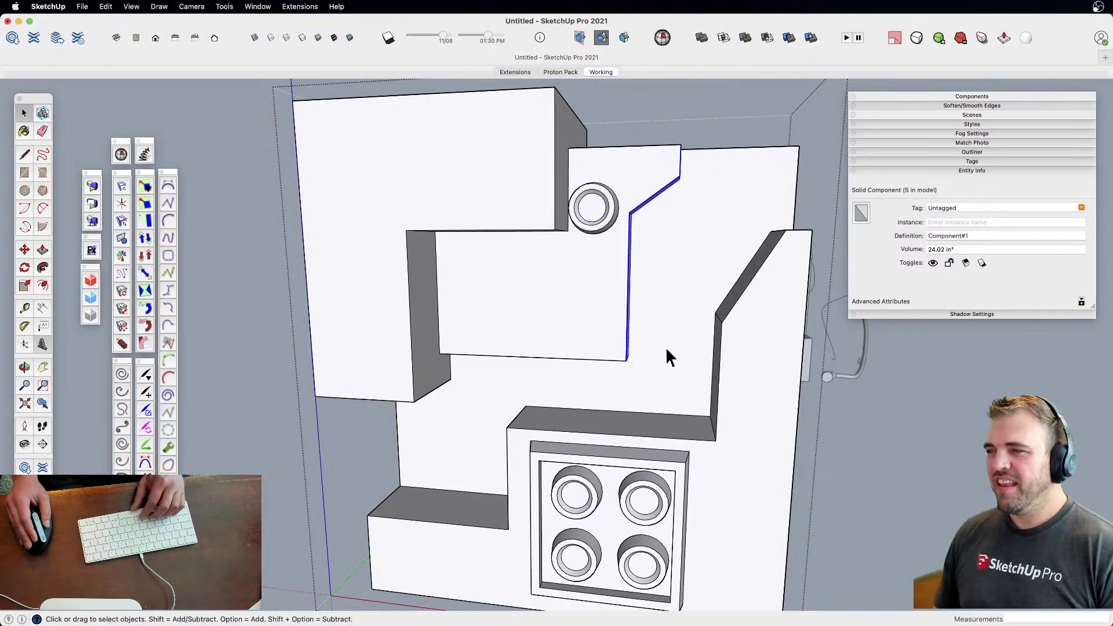
key("m")
left_click(588, 290)
left_click(627, 287)
Shift the middle level's socket slightly away from the upper block and copy it straight down the same face
middle_click_drag(626, 288, 593, 233)
left_click(592, 233)
left_click_drag(645, 211, 669, 211)
key("alt")
left_click(659, 225)
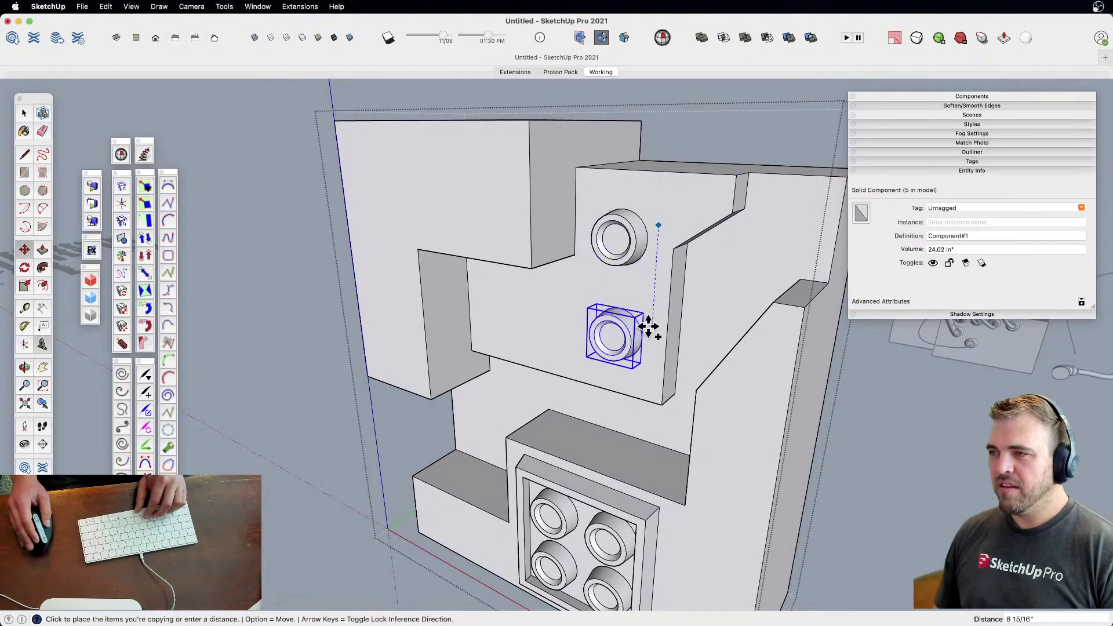
left_click(649, 316)
Paste another socket onto the front face of the projecting upper block
middle_click_drag(567, 335, 584, 377)
left_click(574, 359)
left_click(460, 241)
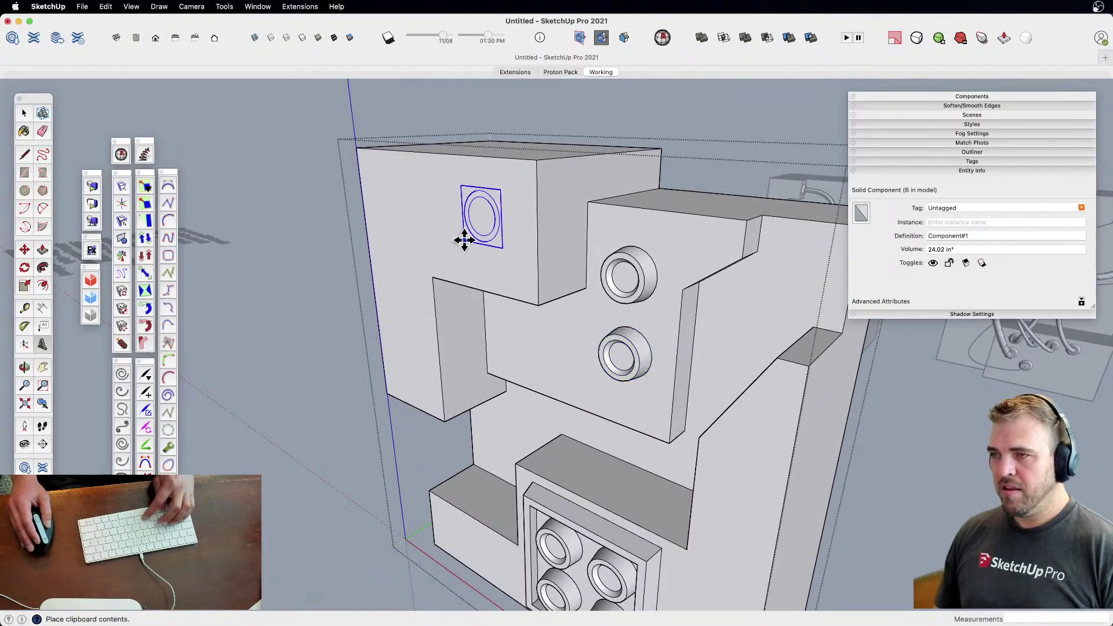
scroll(484, 231, "up", 1)
scroll(484, 231, "up", 2)
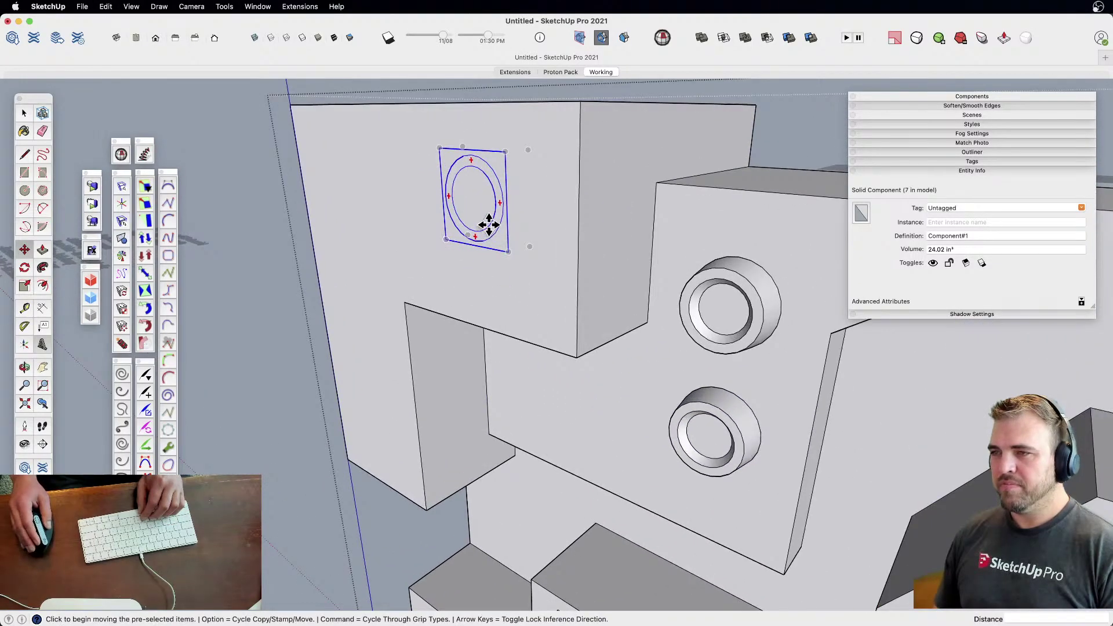
Move the upper block's socket 3 1/8 inches out, then back along the green axis to seat it on the face
left_click(489, 224)
left_click(445, 237)
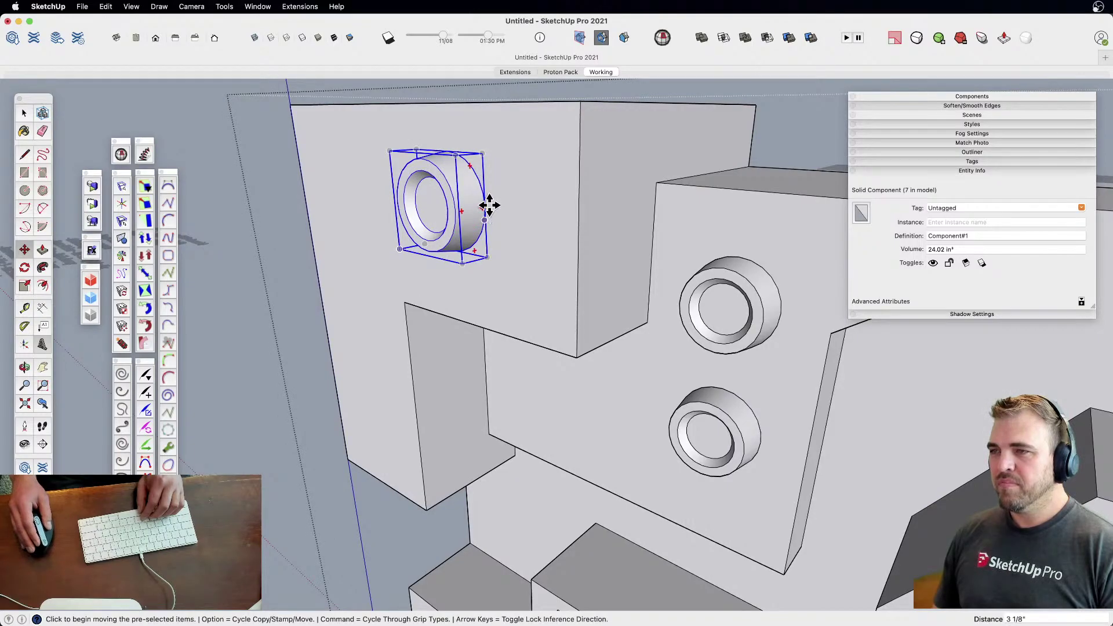
left_click(482, 189)
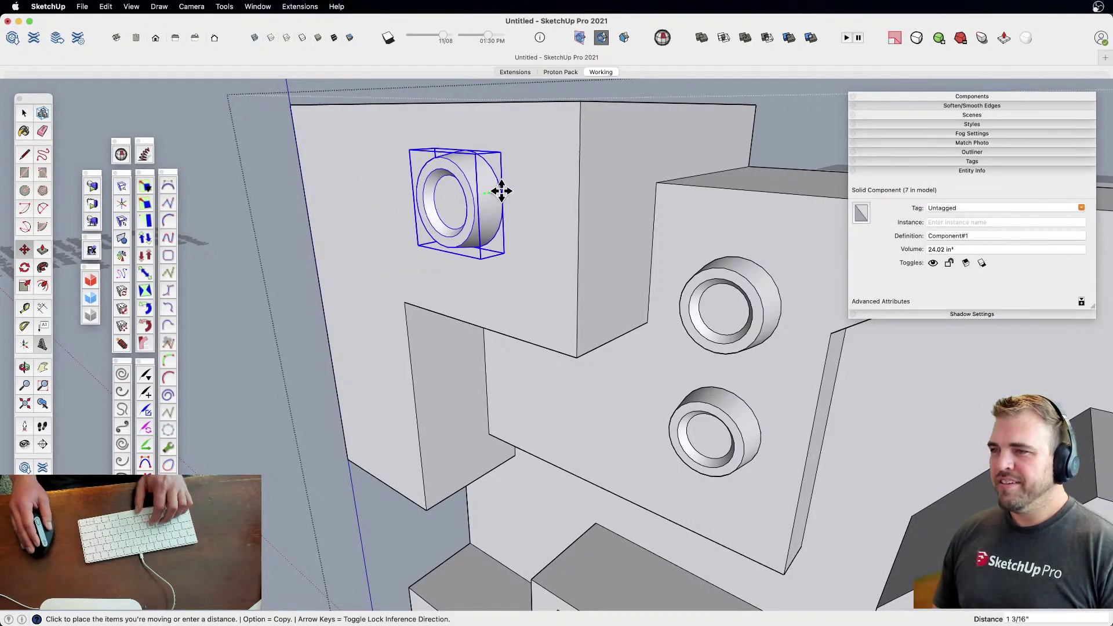
left_click(520, 186)
Push/Pull the top face of the upper block upward to make the block taller
middle_click_drag(521, 185, 567, 286)
key("p")
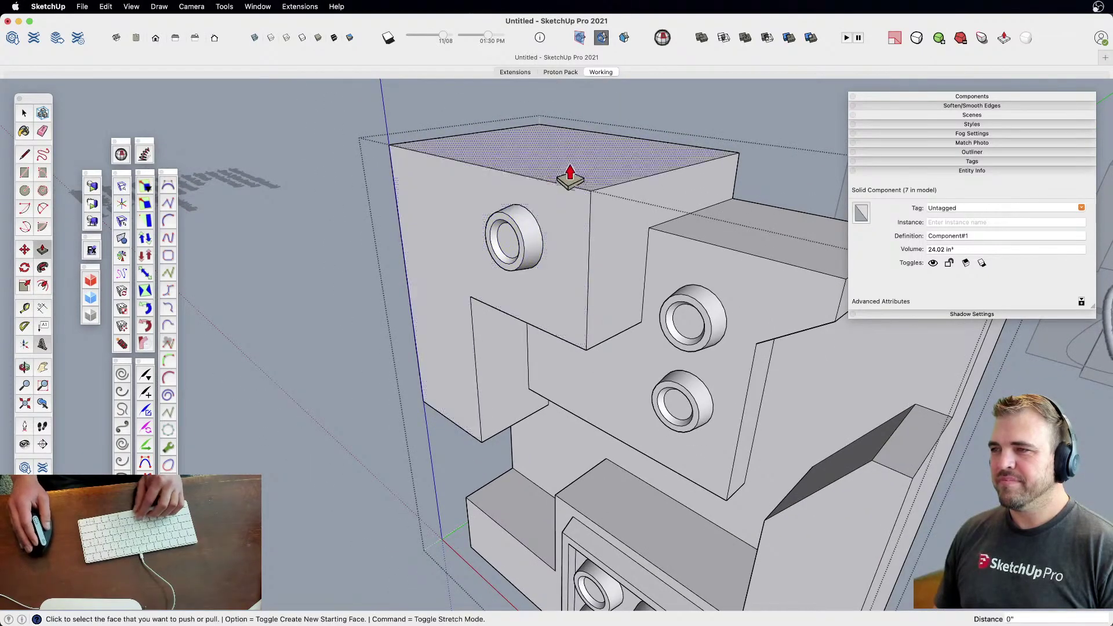
left_click(566, 174)
left_click(569, 142)
key("space")
Copy the upper block's front socket, paste the copy by the adjacent side face and rotate it 90 degrees to face outward
left_click(527, 228)
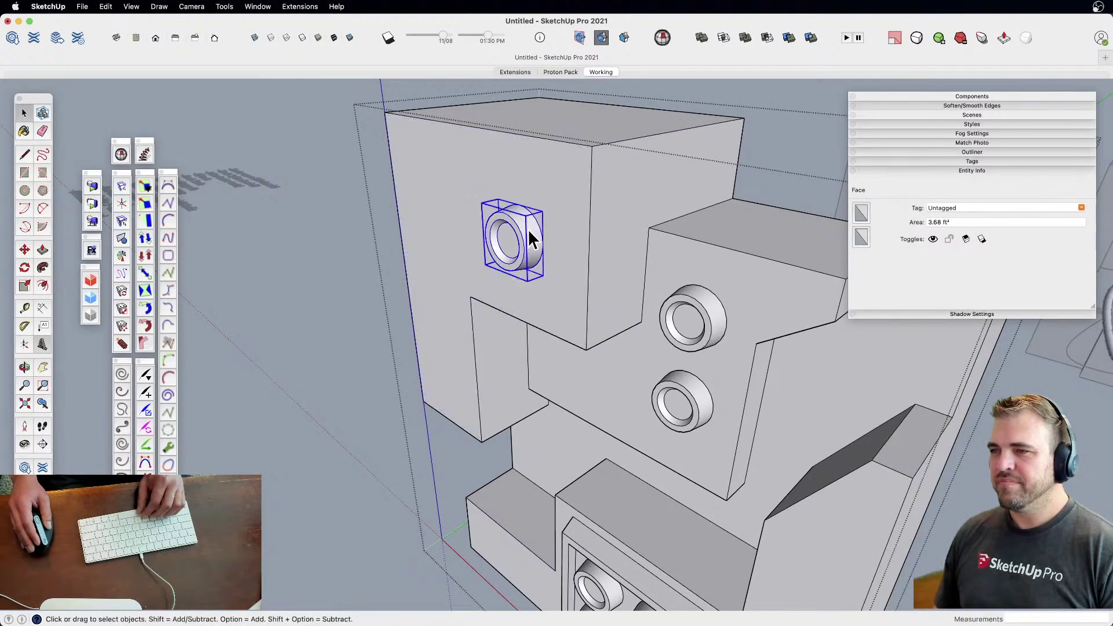
key("super+c")
key("super+v")
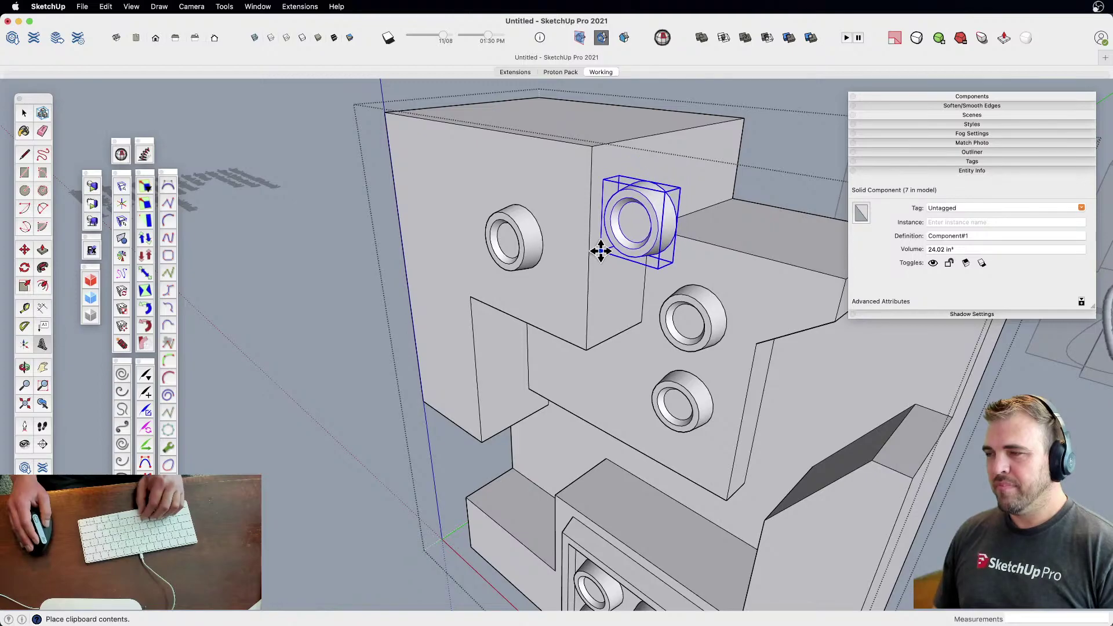
middle_click_drag(599, 248, 620, 273)
key("m")
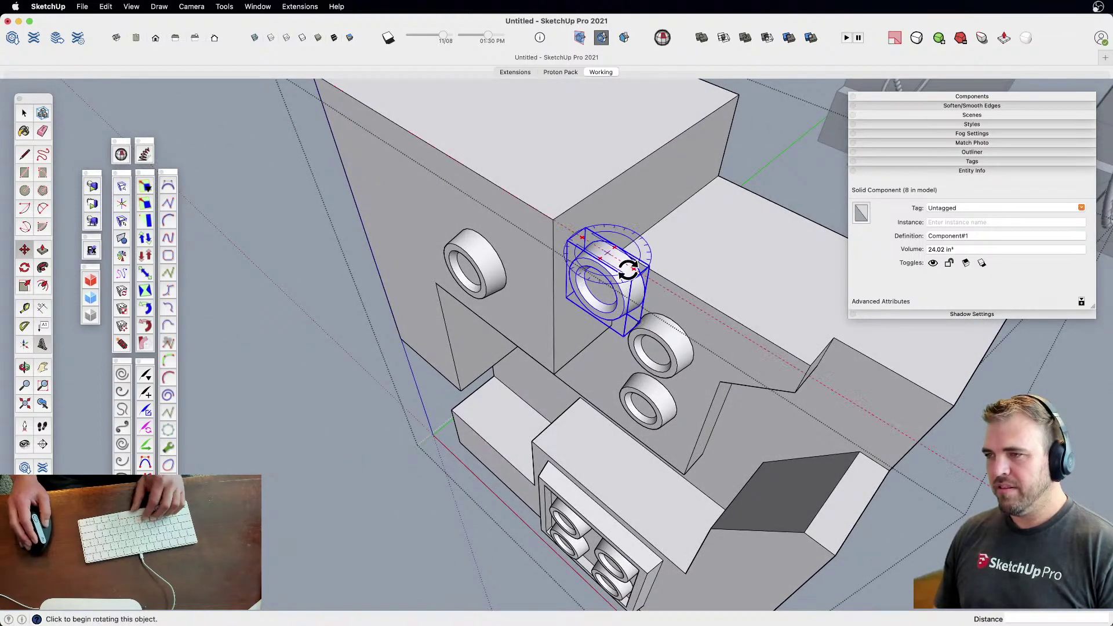
left_click(626, 269)
left_click(637, 233)
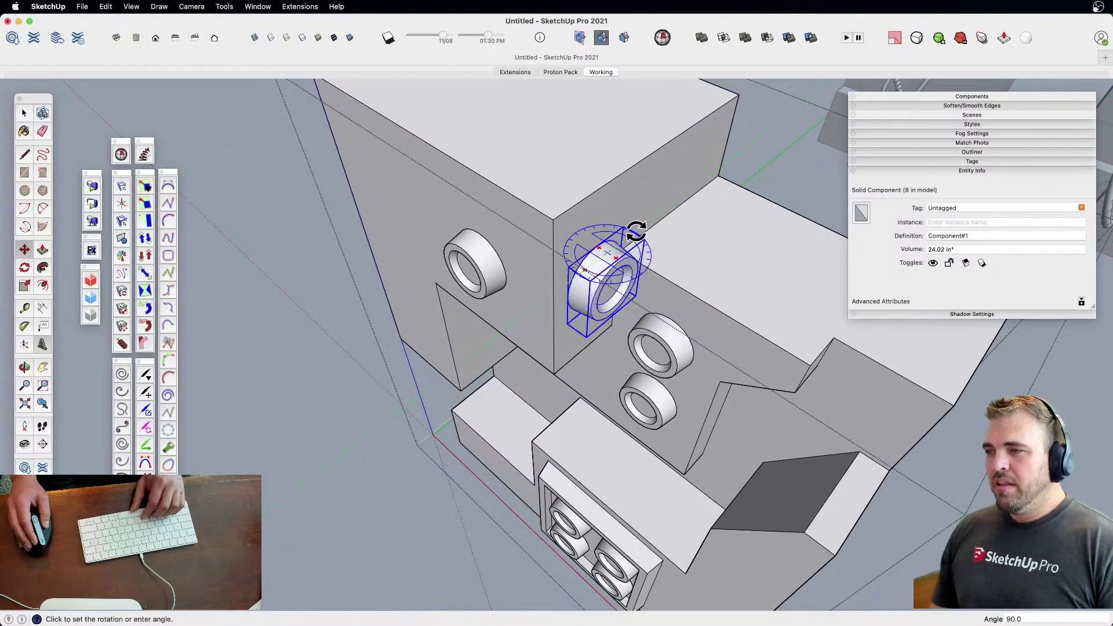
Move the rotated socket up onto the upper block's side face and scale it down uniformly
left_click(599, 239)
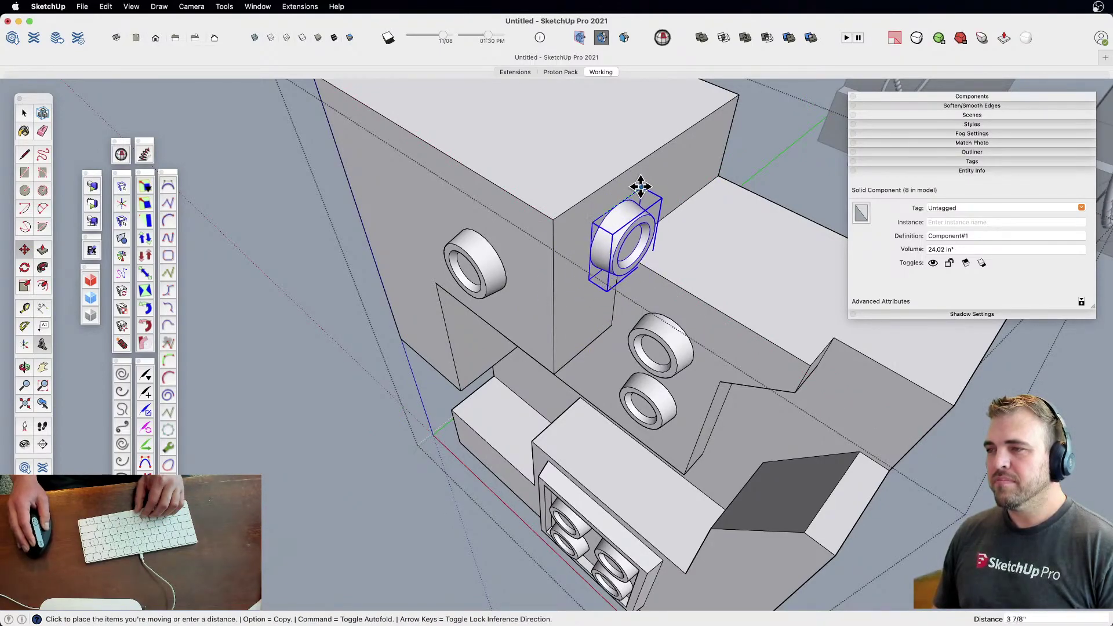
left_click(628, 197)
middle_click_drag(599, 241, 582, 81, "shift")
middle_click_drag(601, 384, 600, 240, "shift")
key("s")
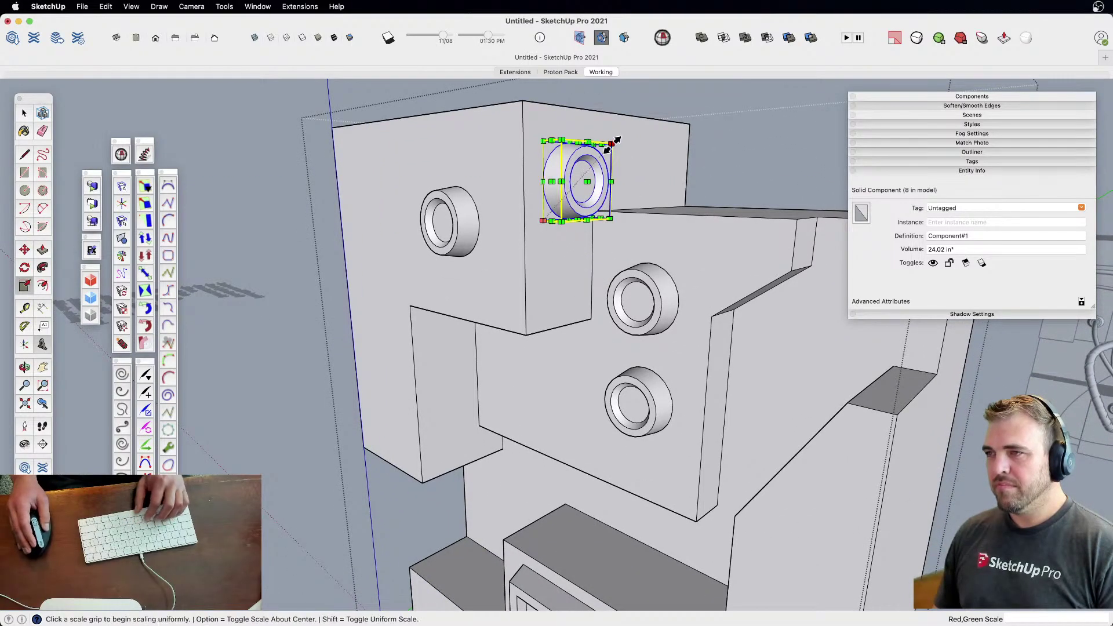
left_click(611, 143)
left_click(590, 168)
key("space")
Move the socket on the upper block's front face straight up by 3 5/16 inches
left_click(471, 246)
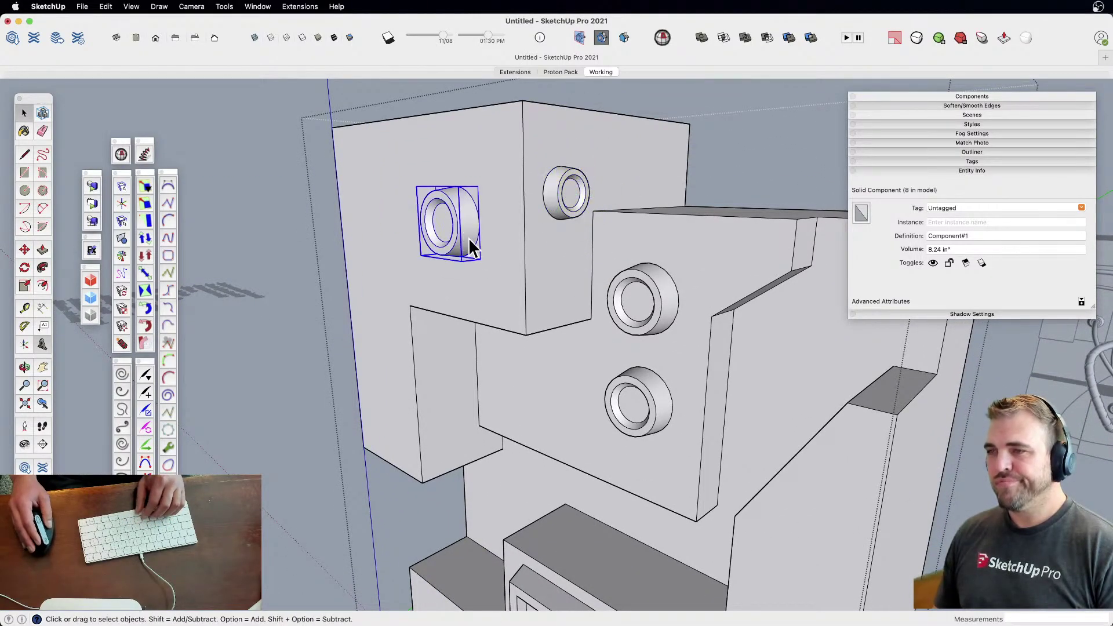
key("m")
left_click(502, 220)
left_click(502, 169)
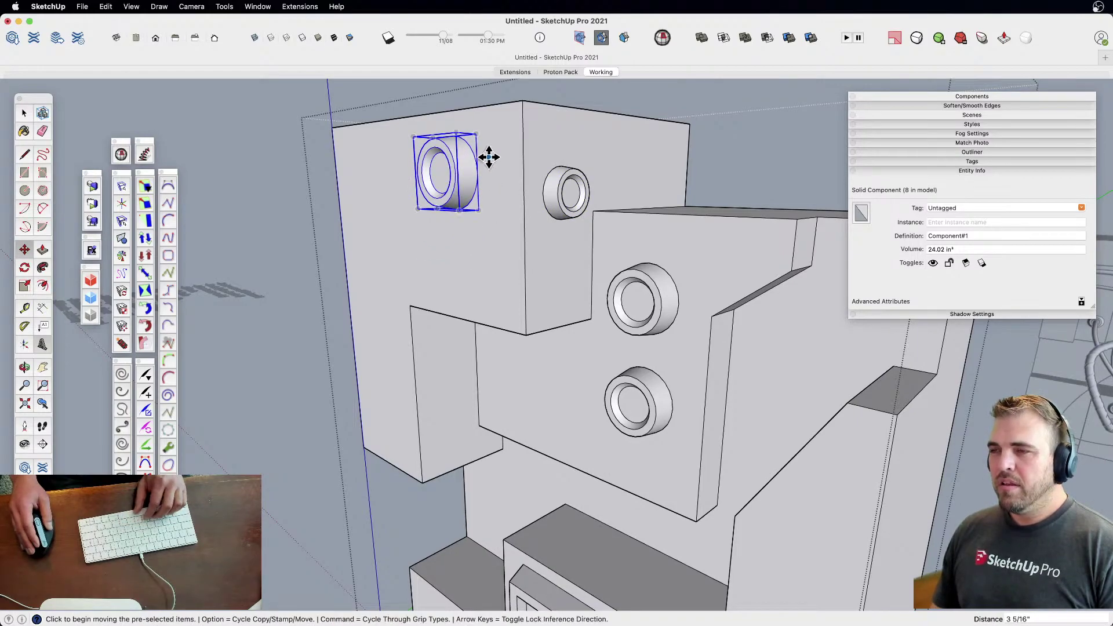
key("alt")
left_click(489, 155)
key("Escape")
key("space")
Scale down the upper block's front socket and shift it toward the corner shared with the side face
key("s")
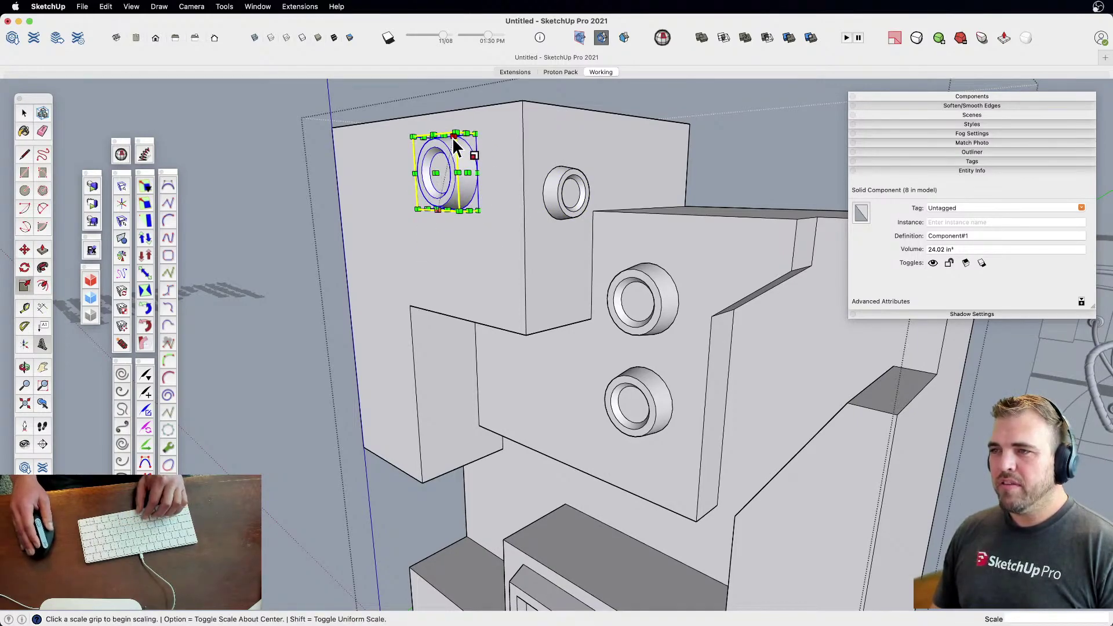
left_click_drag(457, 133, 445, 153)
middle_click_drag(445, 153, 574, 380)
key("m")
left_click(523, 324)
left_click(571, 343)
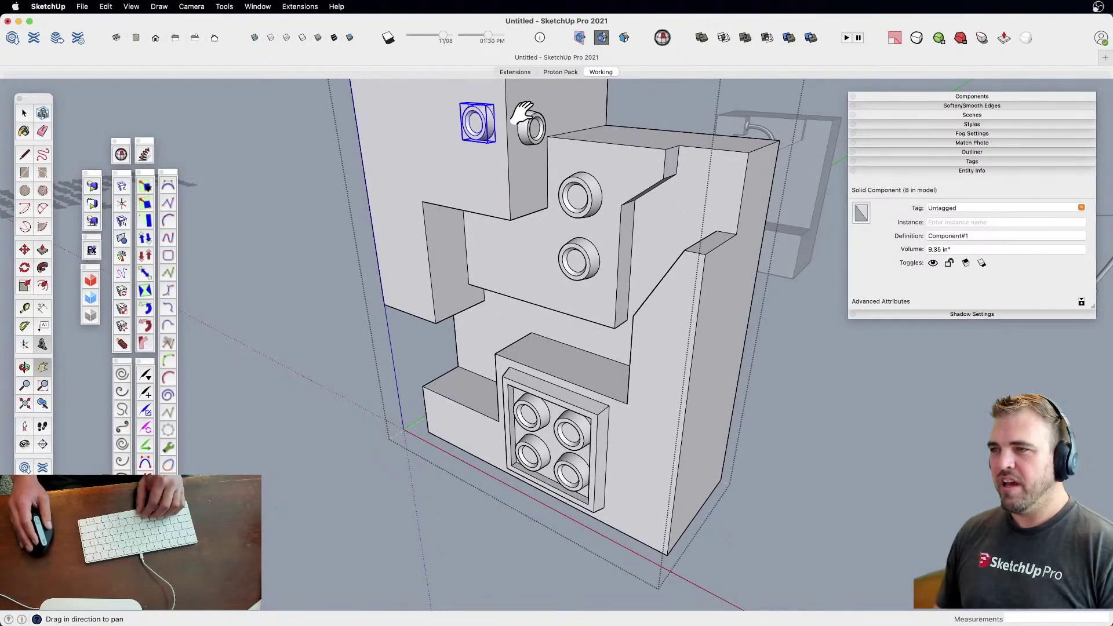
middle_click_drag(557, 295, 441, 364)
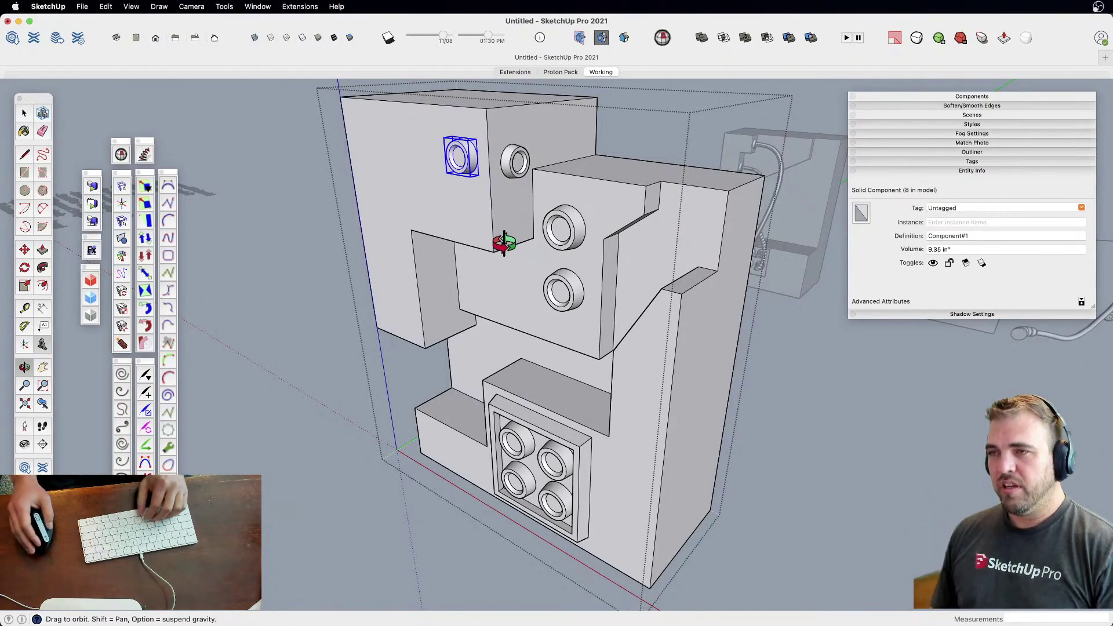
key("space")
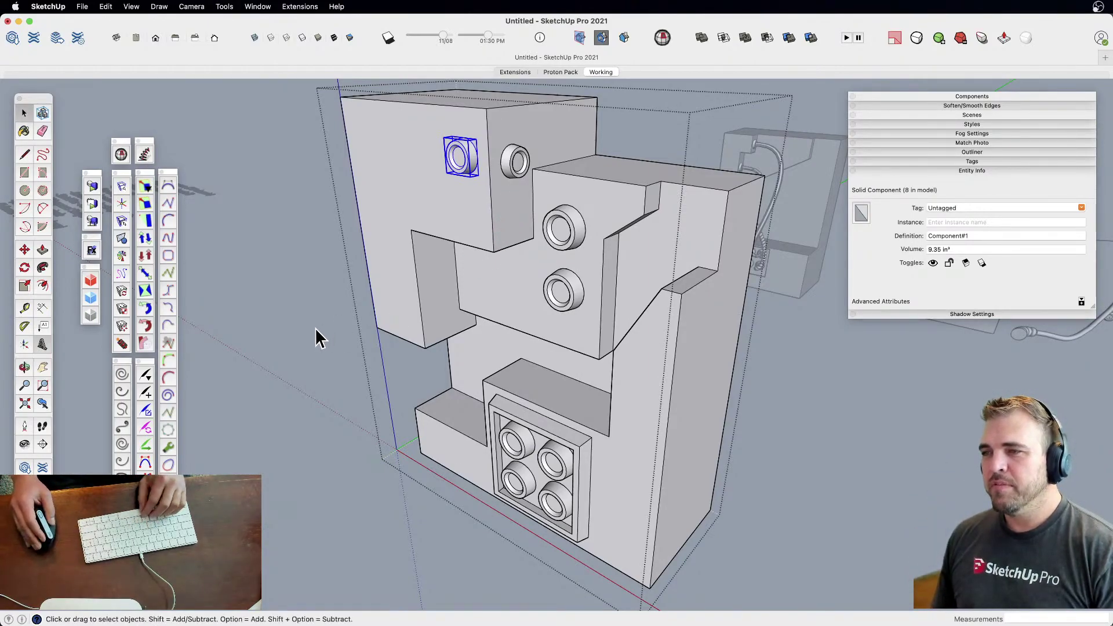
Open the lower socket component on the middle level for editing
left_click(356, 398)
middle_click_drag(356, 397, 459, 330)
left_click(524, 350)
double_click(499, 318)
left_click(499, 321)
scroll(499, 321, "up", 5)
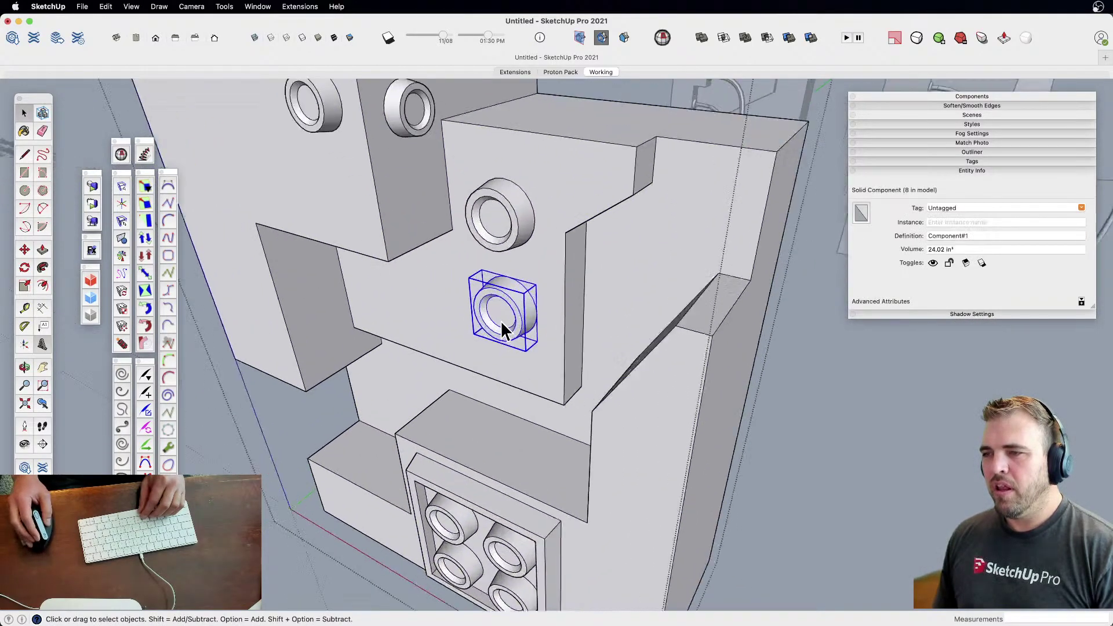
double_click(500, 317)
scroll(500, 317, "up", 3)
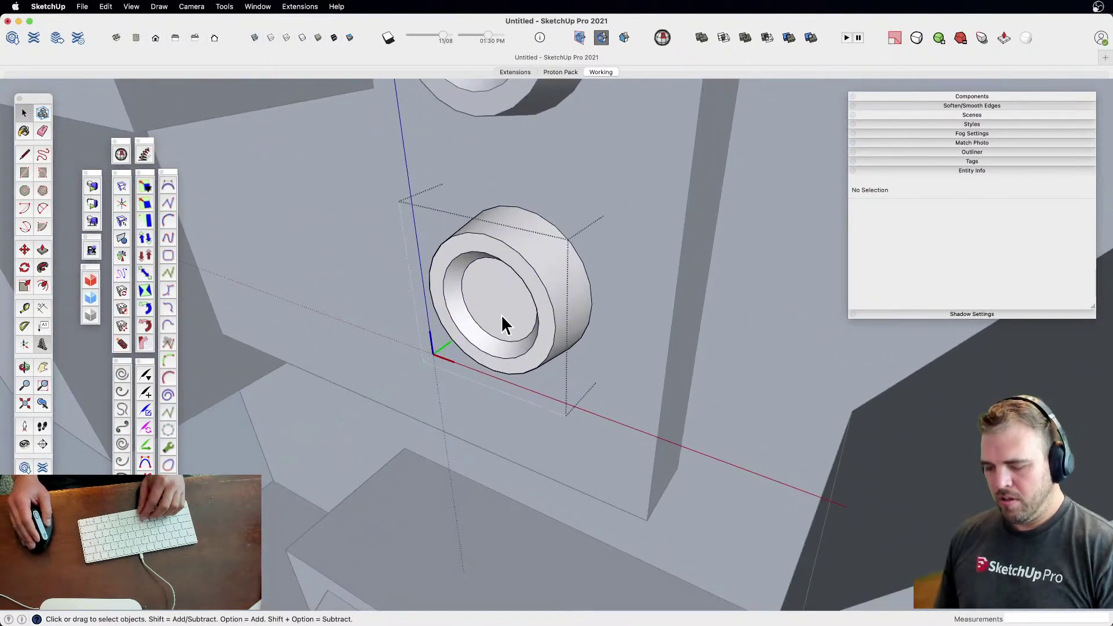
Draw a line about 3 3/4 inches long straight out from the centre of the socket's inner face, and close the component
left_click(481, 322)
key("l")
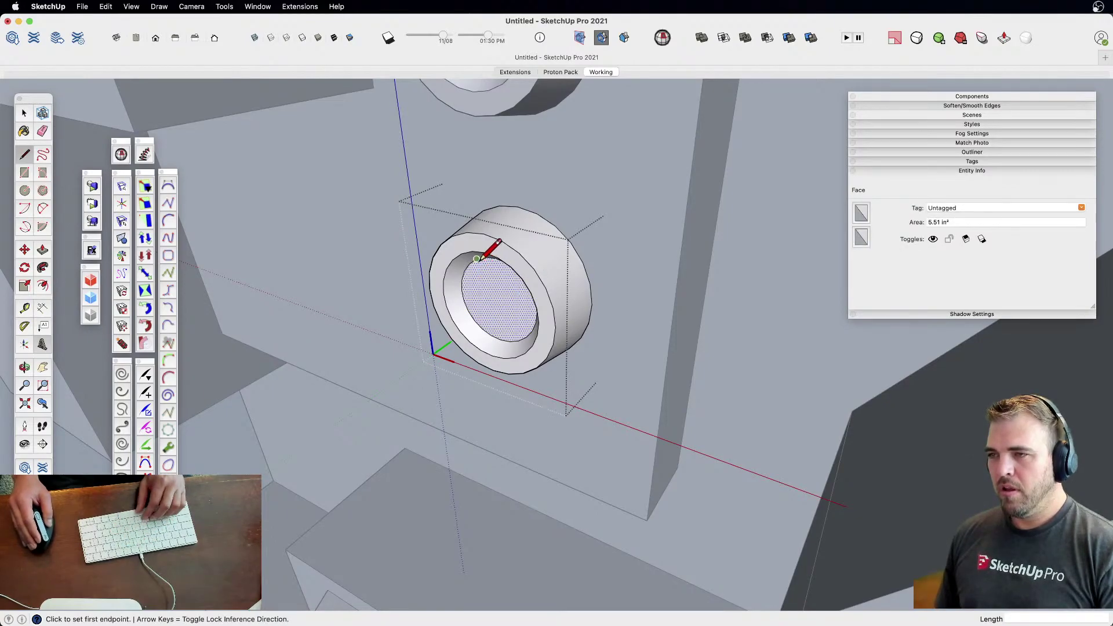
left_click(498, 301)
scroll(498, 300, "down", 3)
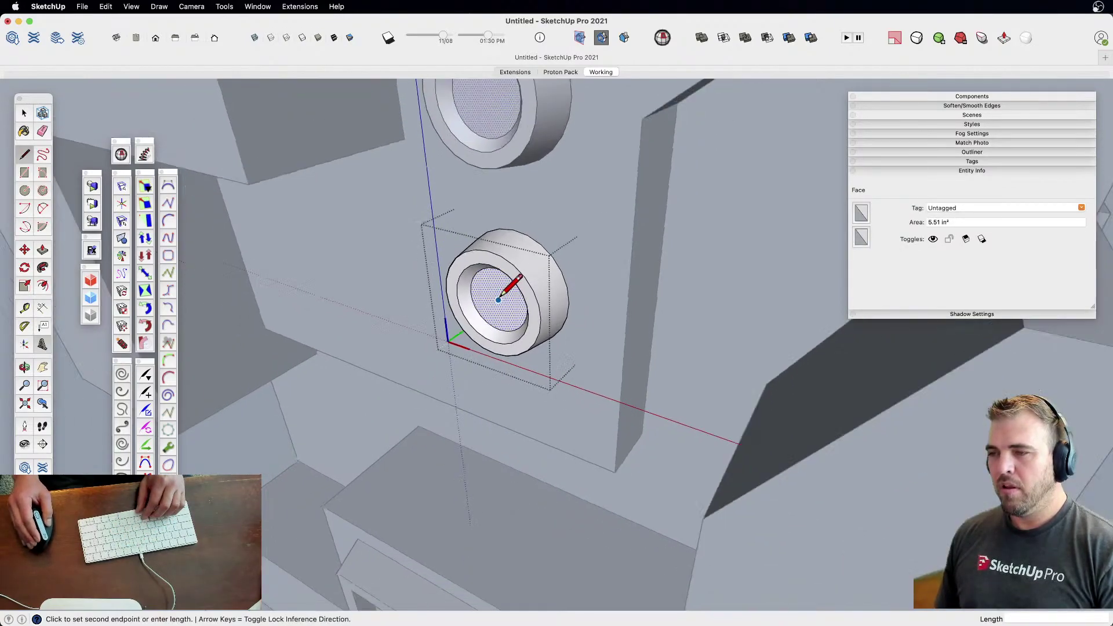
left_click(427, 351)
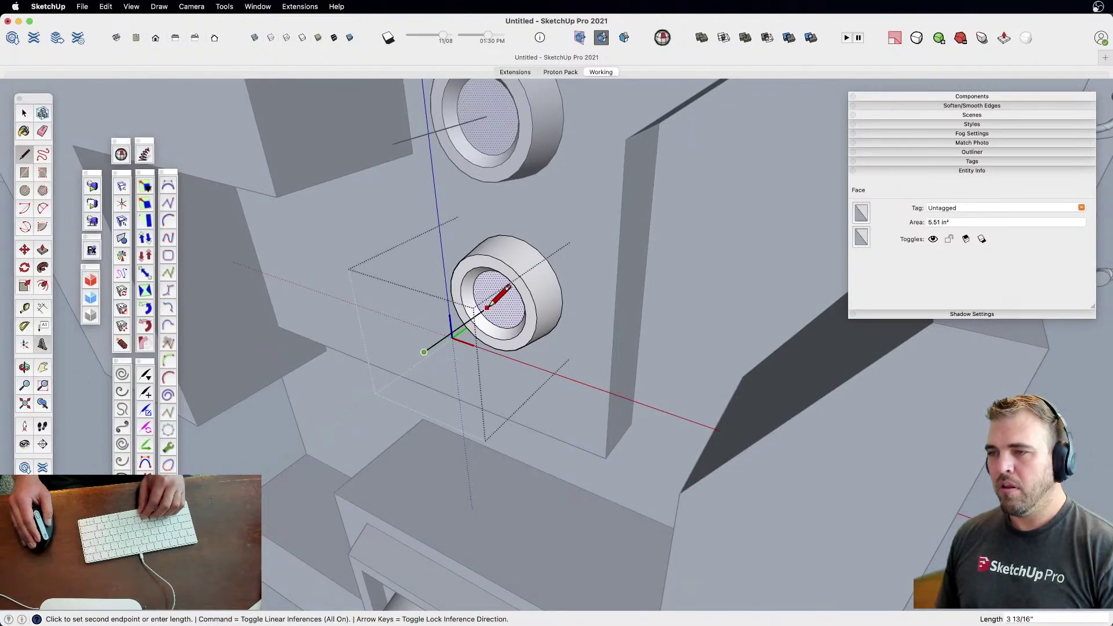
scroll(487, 307, "down", 5)
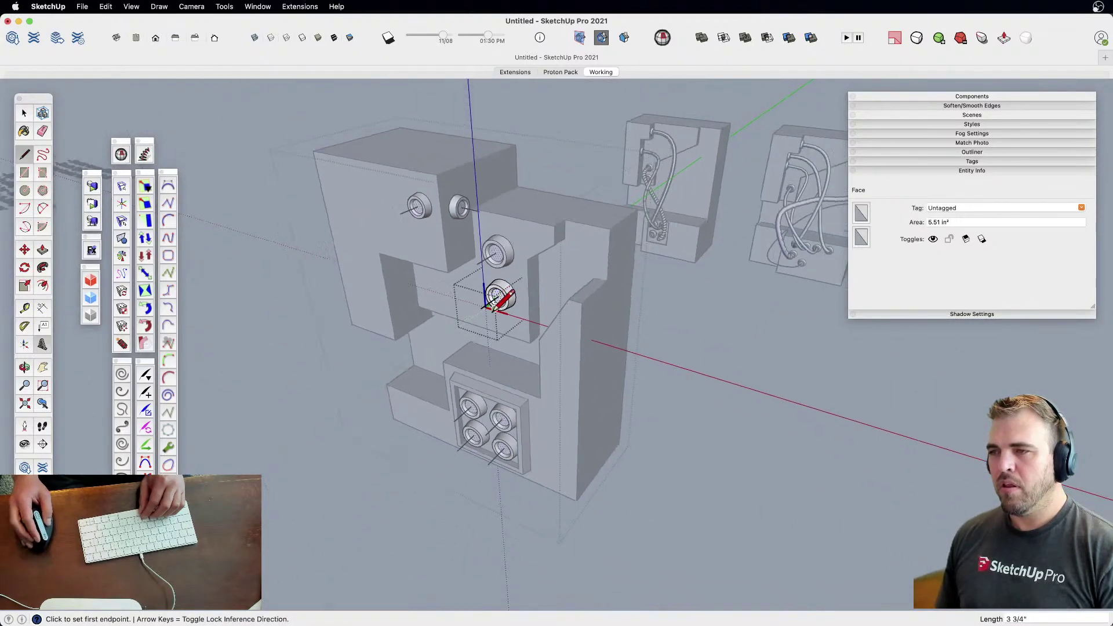
key("space")
left_click(349, 477)
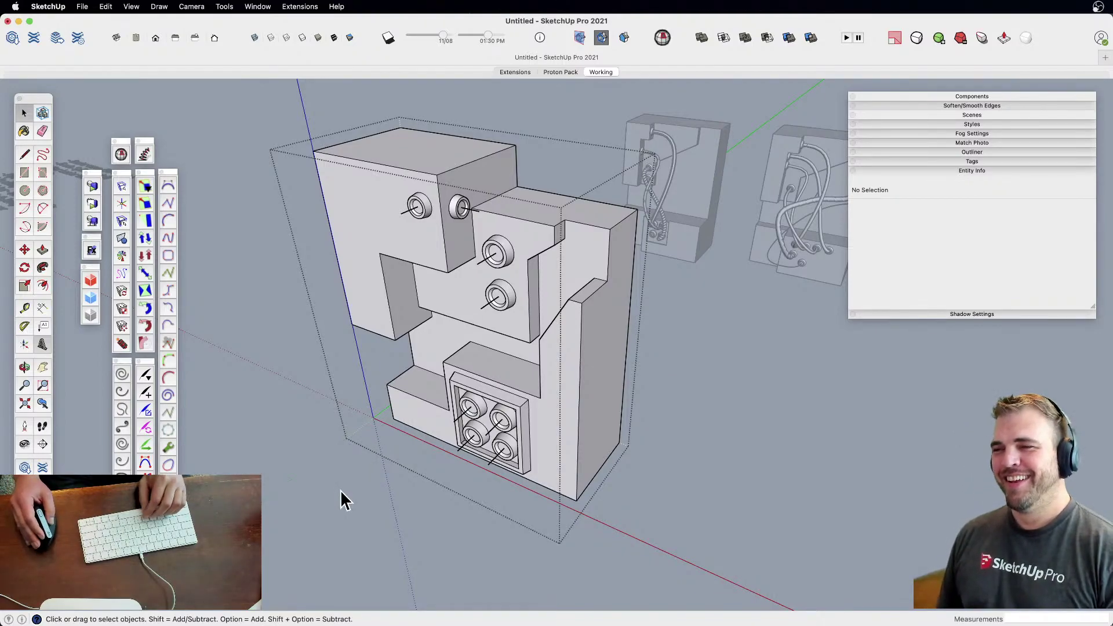
Examine the block's sockets and the centre lines projecting from them from several angles
scroll(511, 330, "up", 6)
middle_click_drag(508, 329, 501, 361)
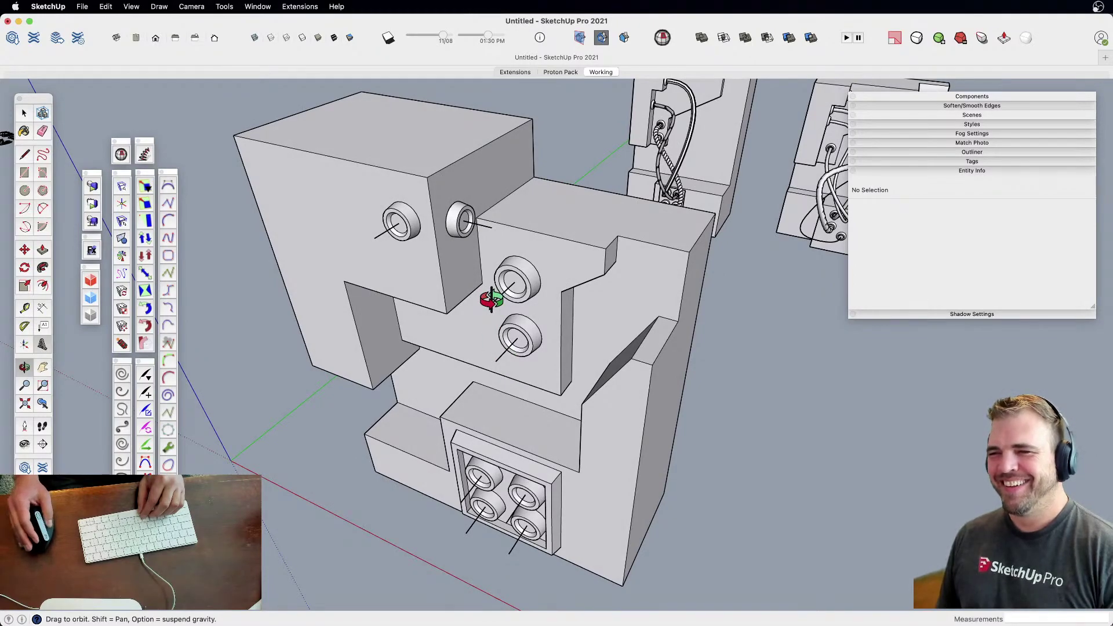
middle_click_drag(464, 322, 504, 372)
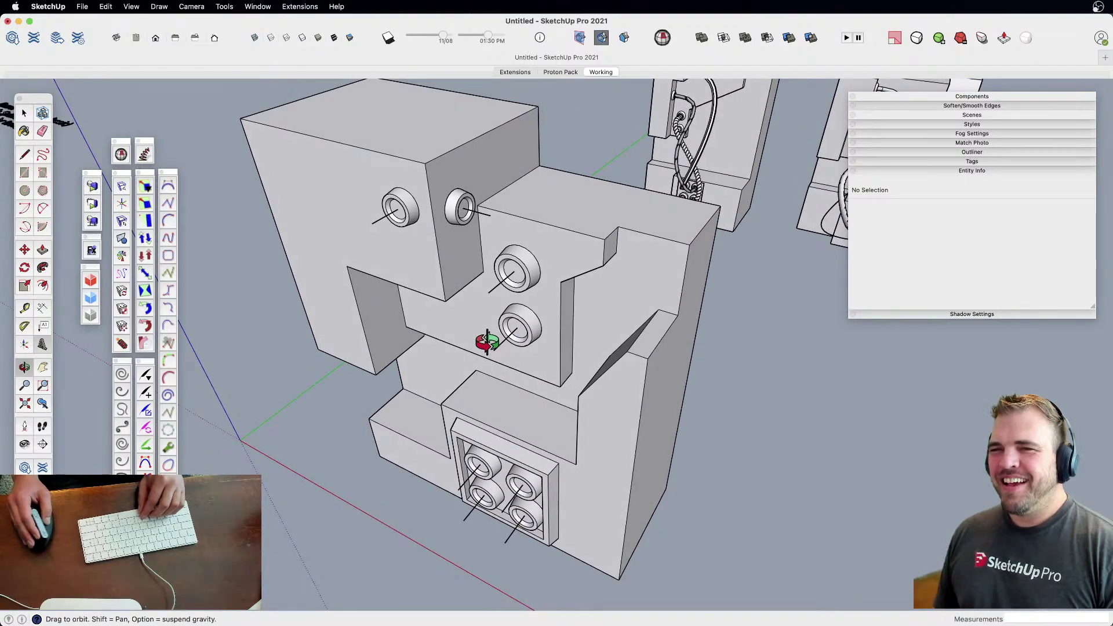
middle_click_drag(397, 235, 492, 255, "shift")
scroll(359, 232, "down", 3)
scroll(489, 251, "up", 5)
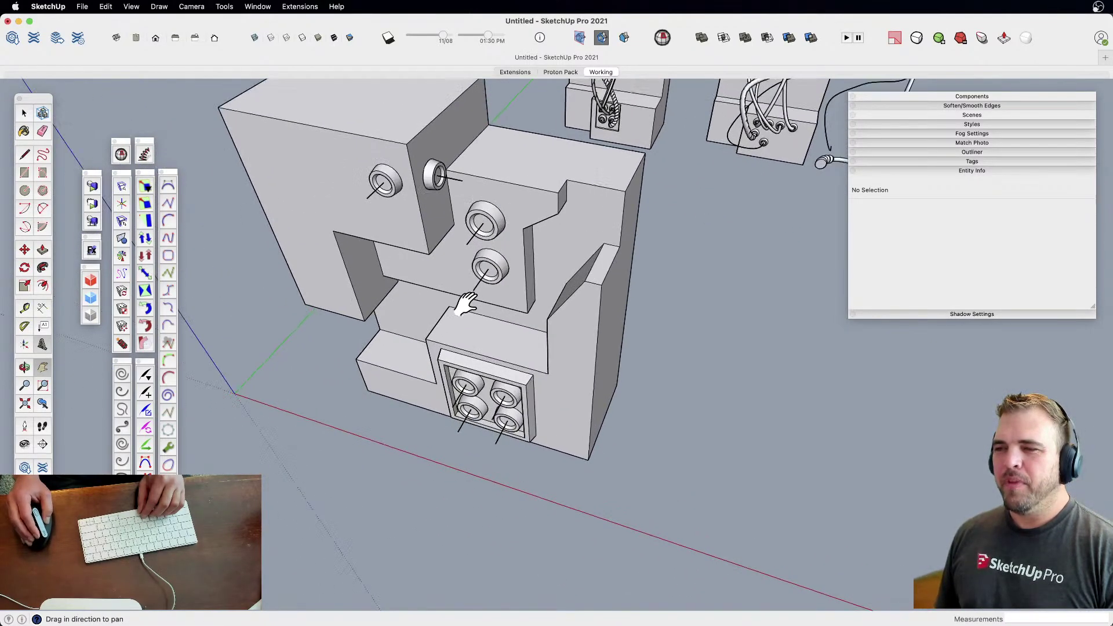
middle_click_drag(447, 289, 433, 241)
scroll(440, 181, "up", 3)
middle_click_drag(440, 182, 460, 211)
middle_click_drag(460, 211, 503, 229, "shift")
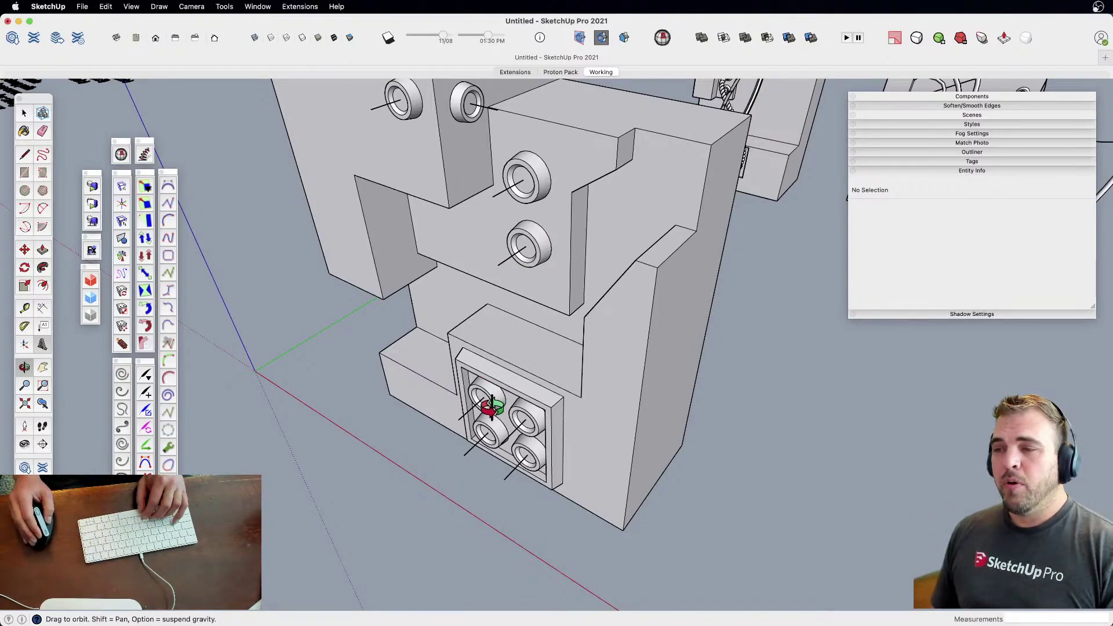
Check with the Line tool that the inner end of a centre line in the lower four-socket panel can be snapped to
key("a")
scroll(495, 397, "up", 5)
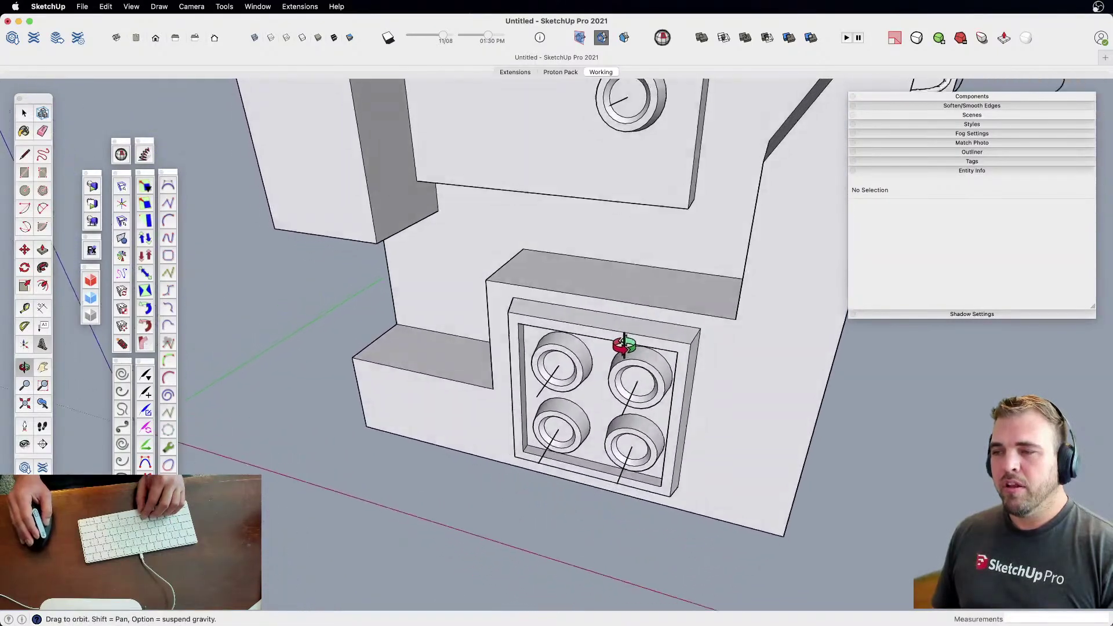
key("space")
left_click(560, 371)
mouse_move(551, 378)
middle_mouse_down()
mouse_move(568, 367)
mouse_move(533, 369)
mouse_move(497, 392)
middle_mouse_up()
scroll(497, 392, "up", 6)
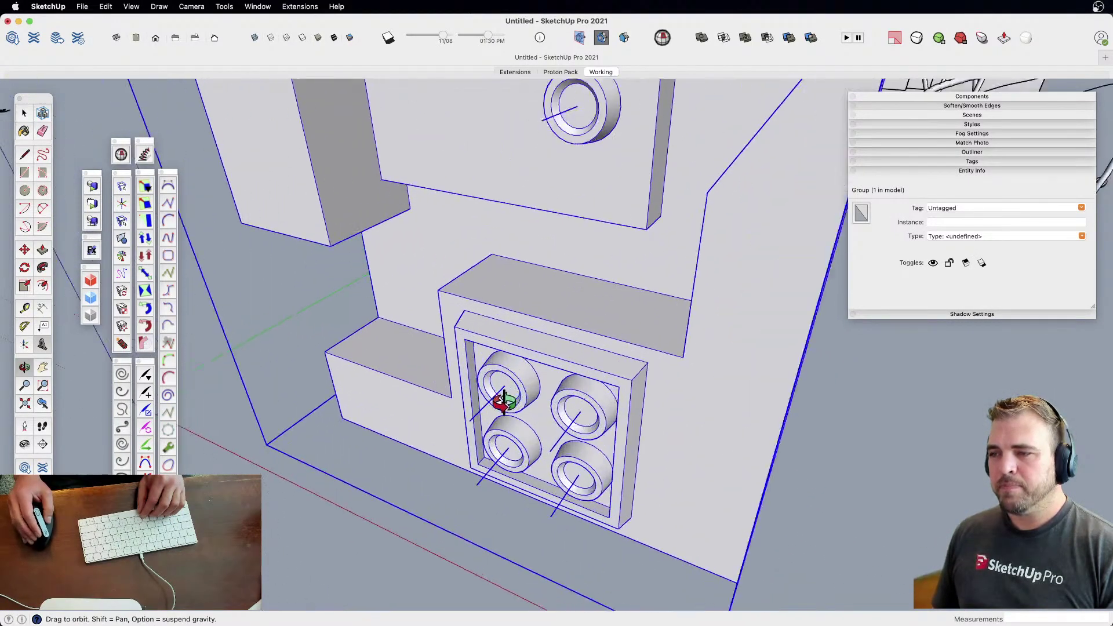
key("l")
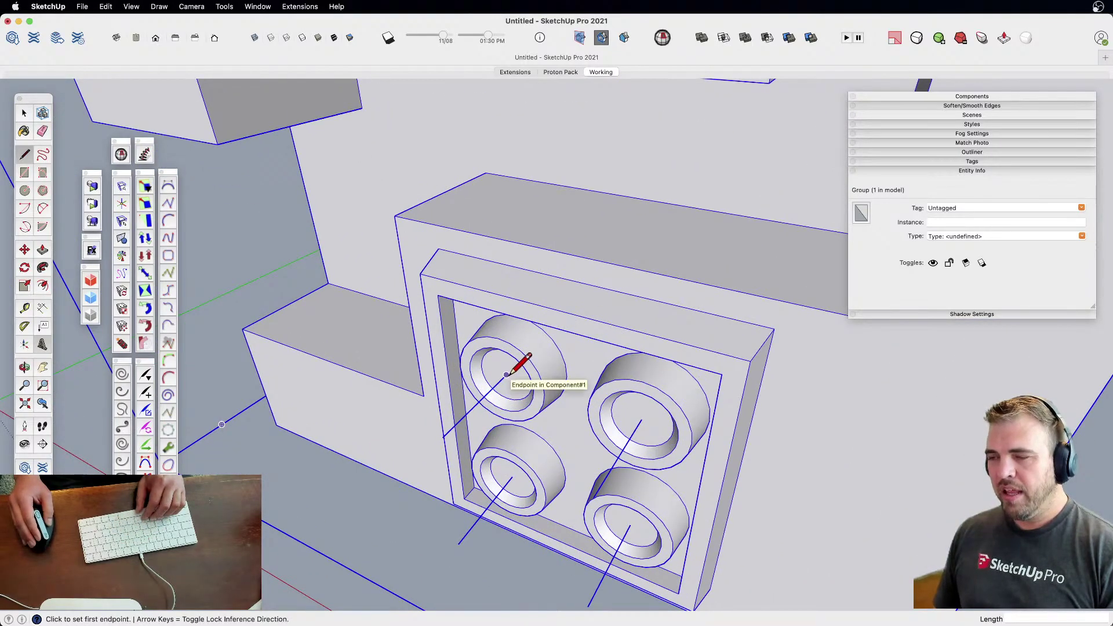
scroll(510, 371, "down", 5)
mouse_move(522, 365)
middle_mouse_down()
mouse_move(566, 427)
mouse_move(517, 372)
middle_mouse_up()
Draw a 12-segment two-point arc of about 11 1/2 inch radius between two points on the tall block's front face, bulging outward
key("a")
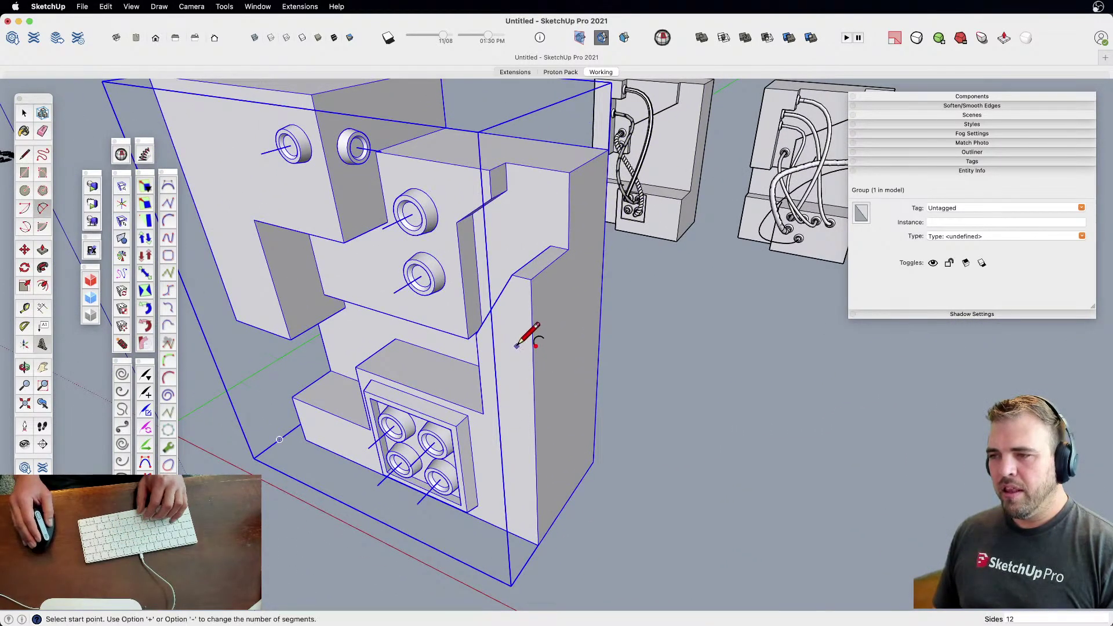
left_click(516, 346)
left_click(524, 496)
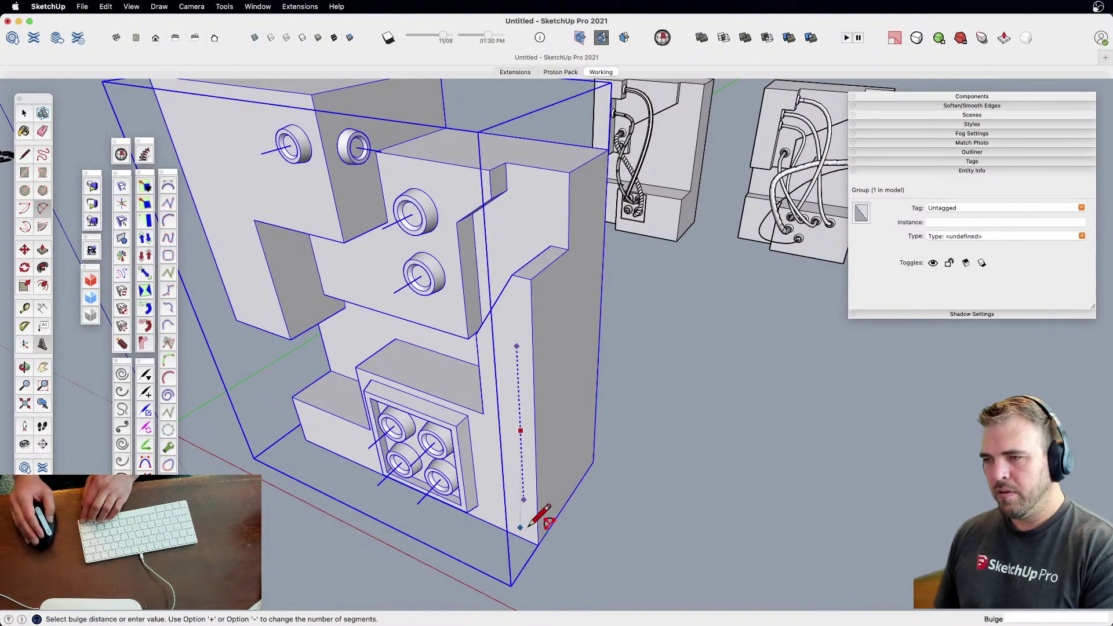
left_click(603, 533)
Draw a small 24-sided circle on the tall block's front face, centred on the arc's upper end
middle_click_drag(682, 409, 504, 323)
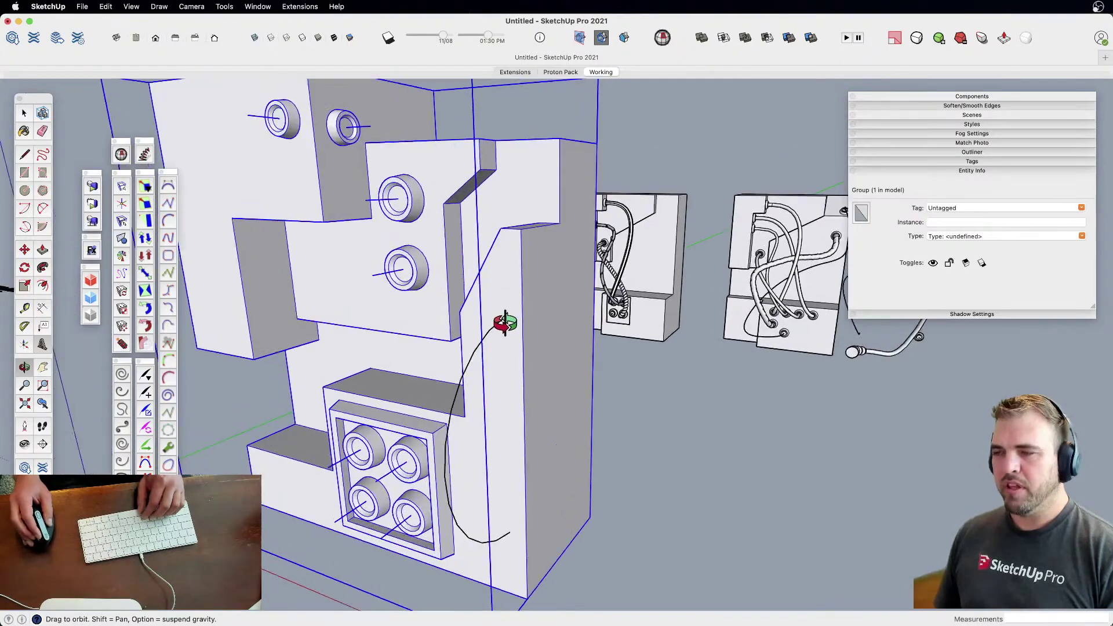
scroll(504, 323, "up", 6)
key("c")
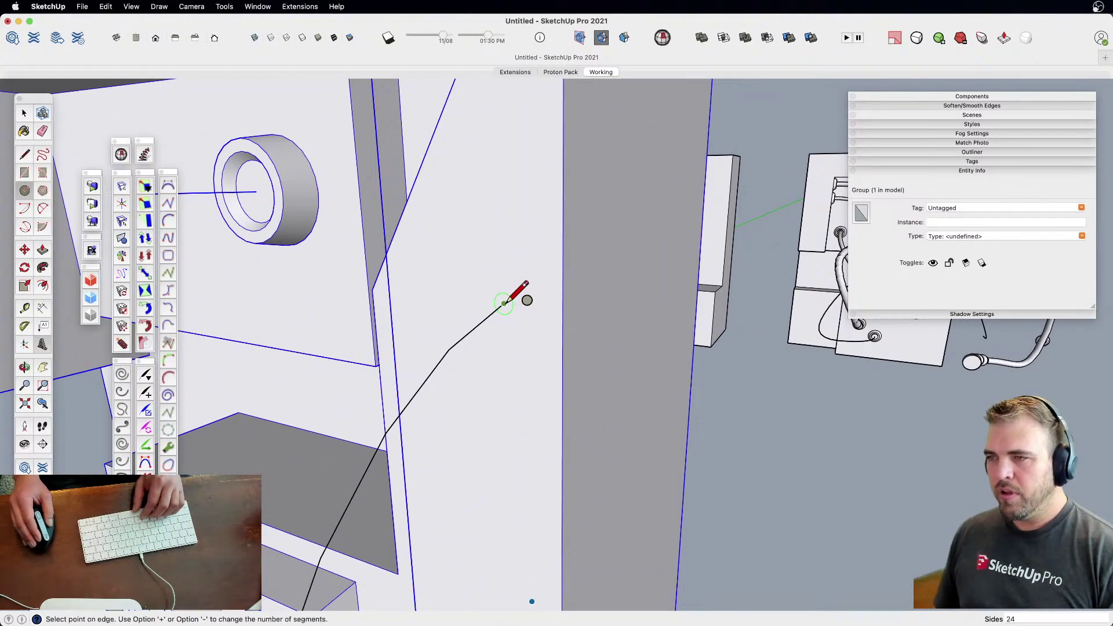
left_click(539, 305)
scroll(539, 304, "down", 3)
Sweep the circle along the arc with Follow Me to form a tube, and inspect its upper end against the block face
key("space")
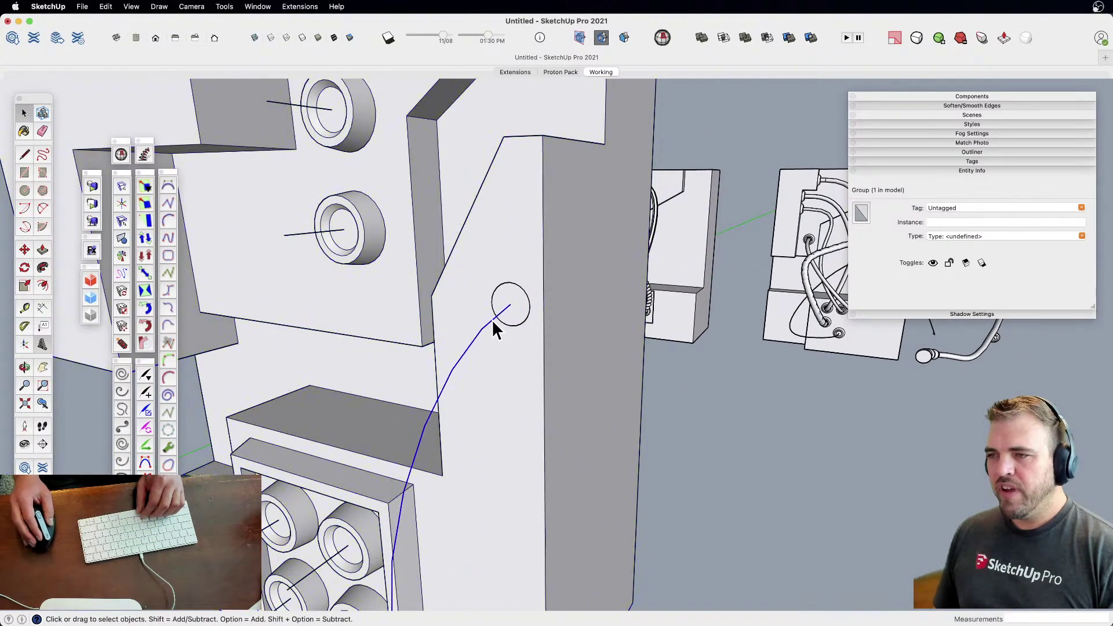
left_click(492, 326)
scroll(495, 342, "down", 3)
middle_click_drag(504, 315, 545, 310)
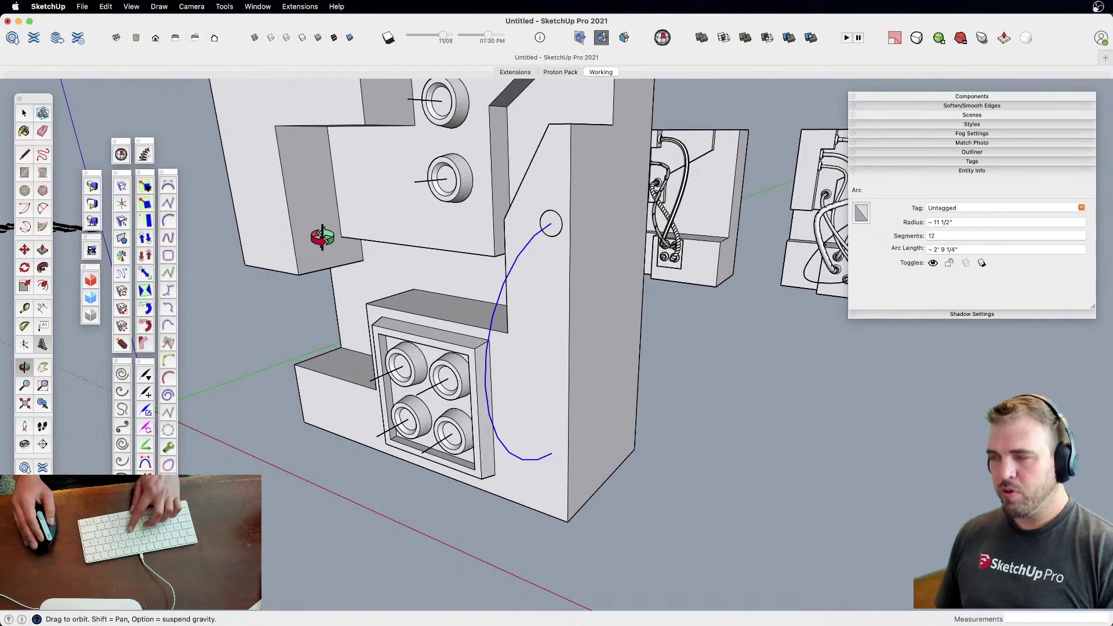
key("f")
left_click(554, 217)
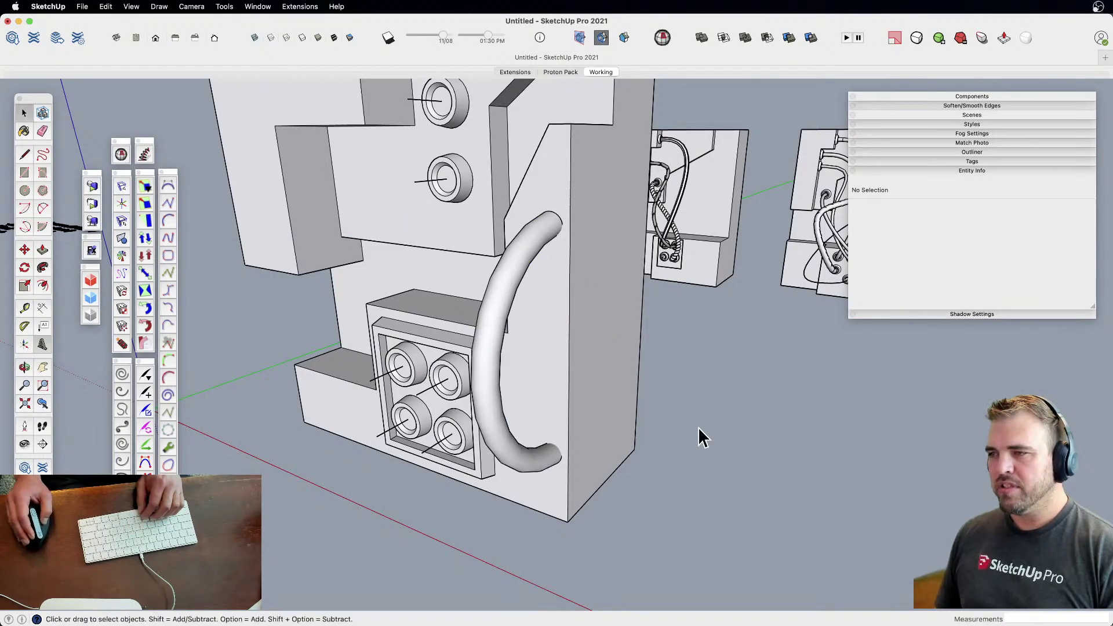
middle_click_drag(701, 438, 386, 265)
scroll(598, 246, "up", 5)
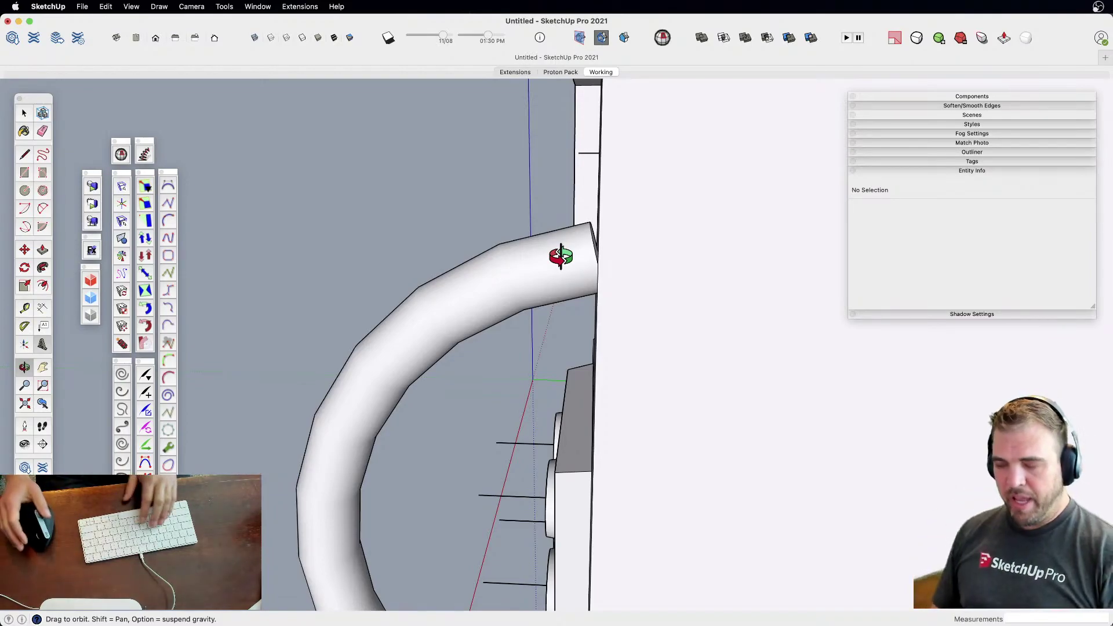
left_click_drag(562, 256, 517, 250)
left_click_drag(765, 326, 768, 328)
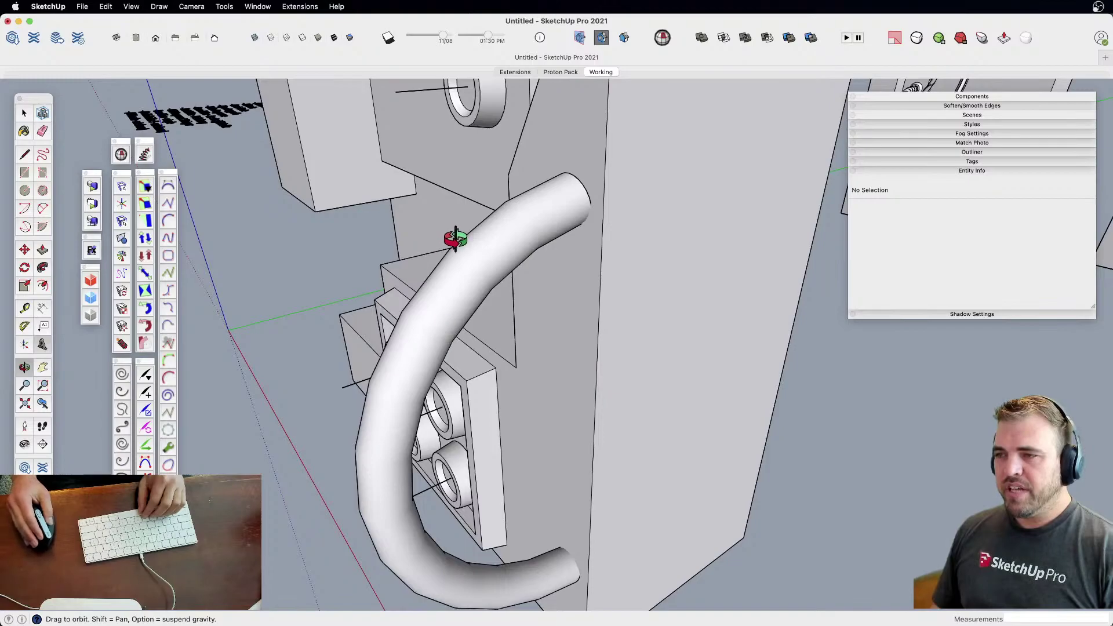
Undo the Follow Me tube and move its arc path 1 1/2 inch outward from the tall block's front face
left_click_drag(557, 272, 564, 245, "shift")
key("super+z")
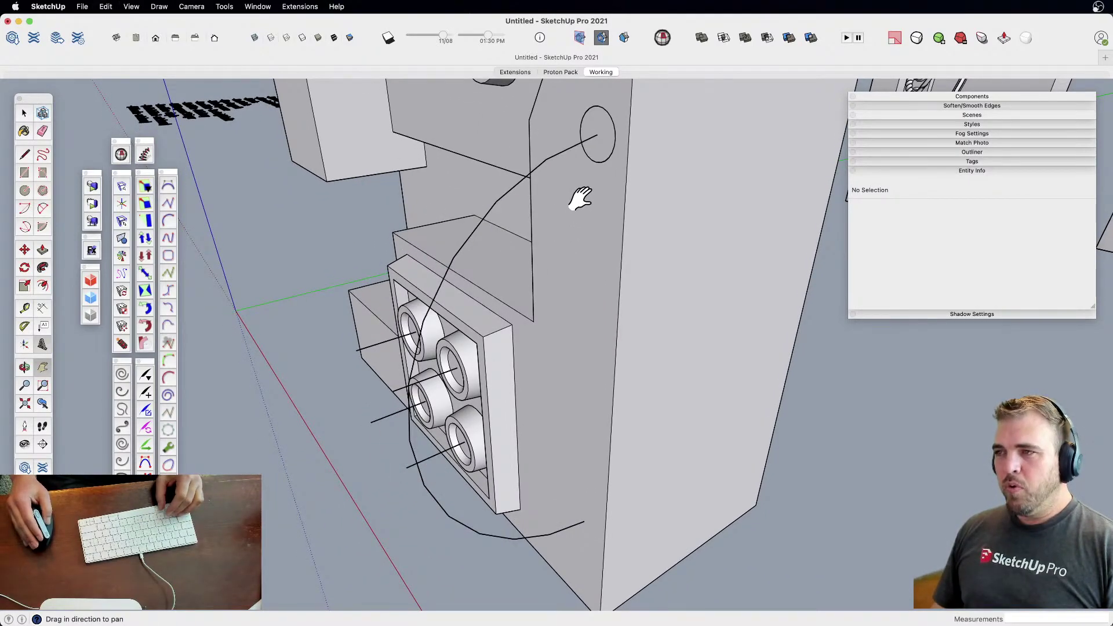
key("space")
left_click(571, 150)
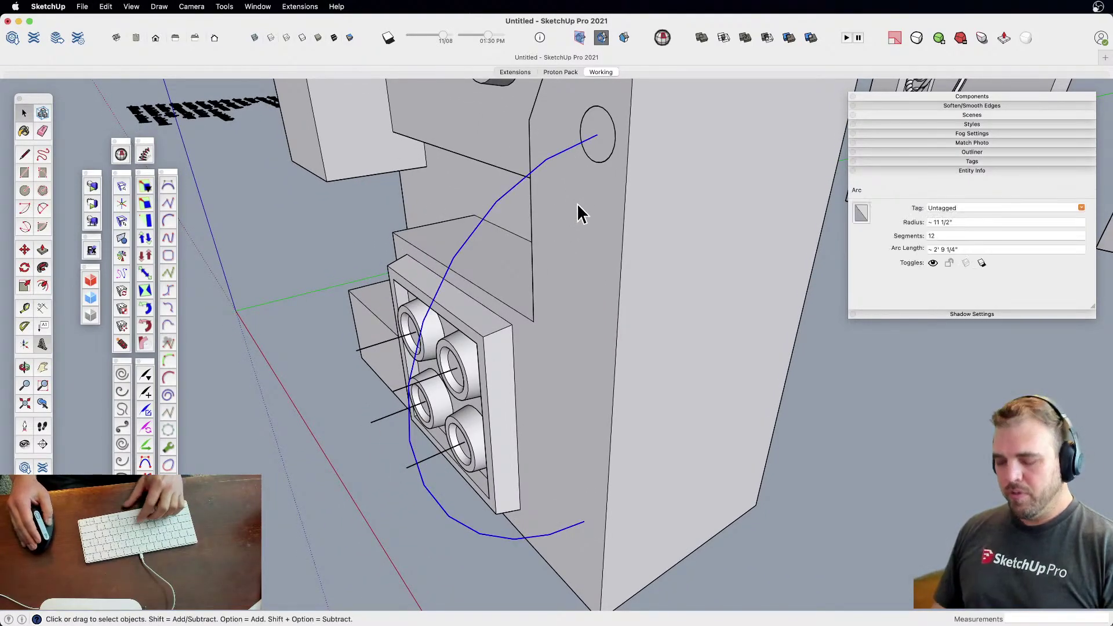
key("m")
left_click(576, 236)
left_click(556, 245)
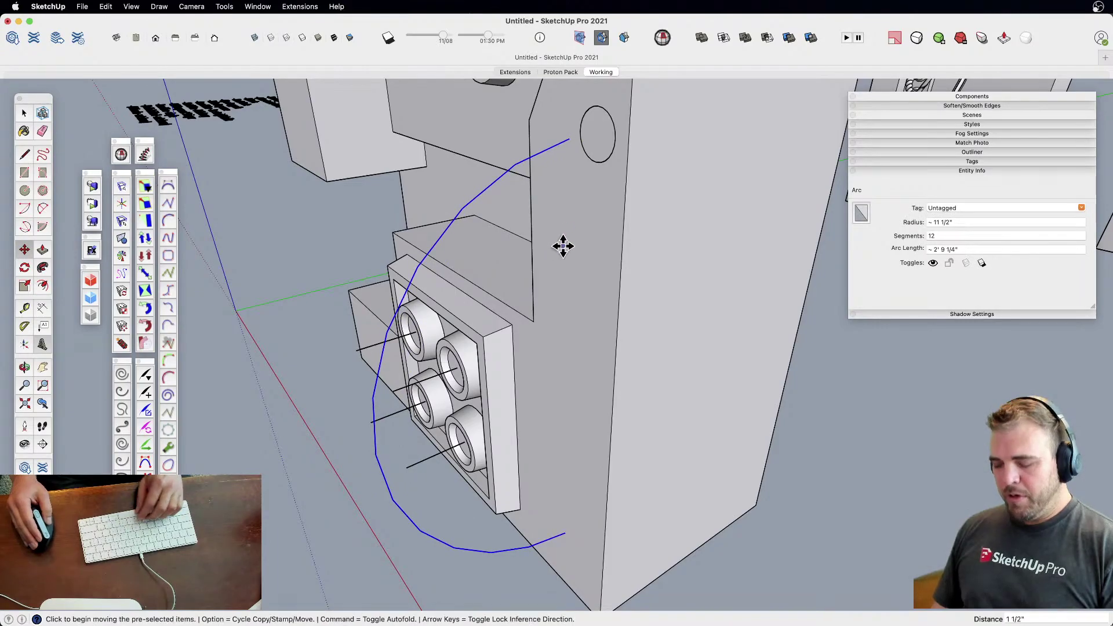
Draw straight lines from both ends of the arc back to the block face, the upper one ending at the circle's centre
key("l")
left_click(569, 139)
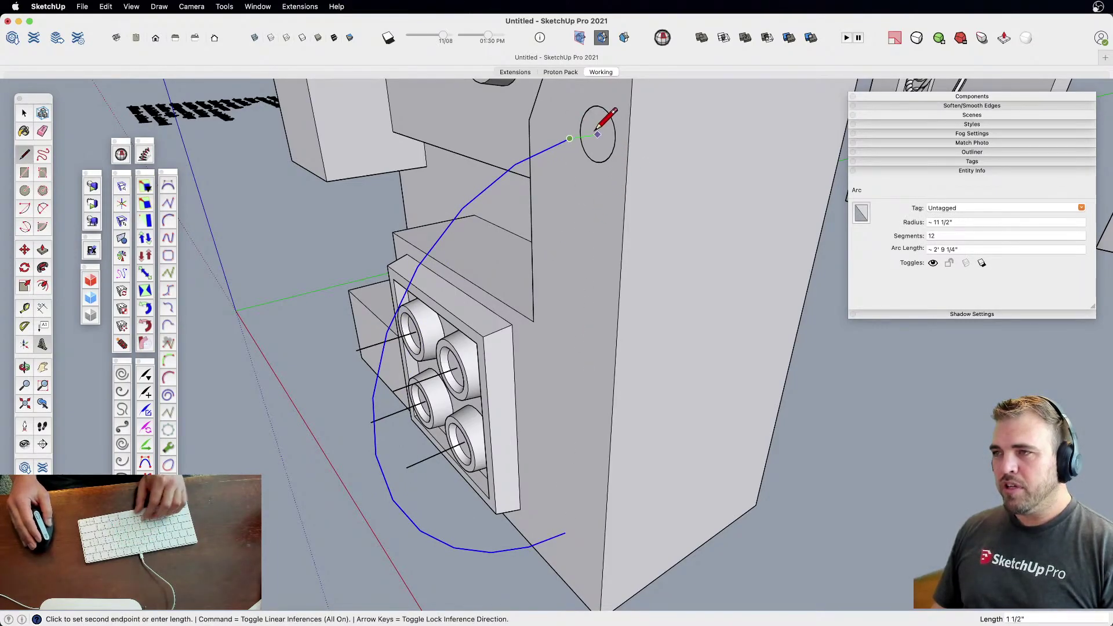
key("space")
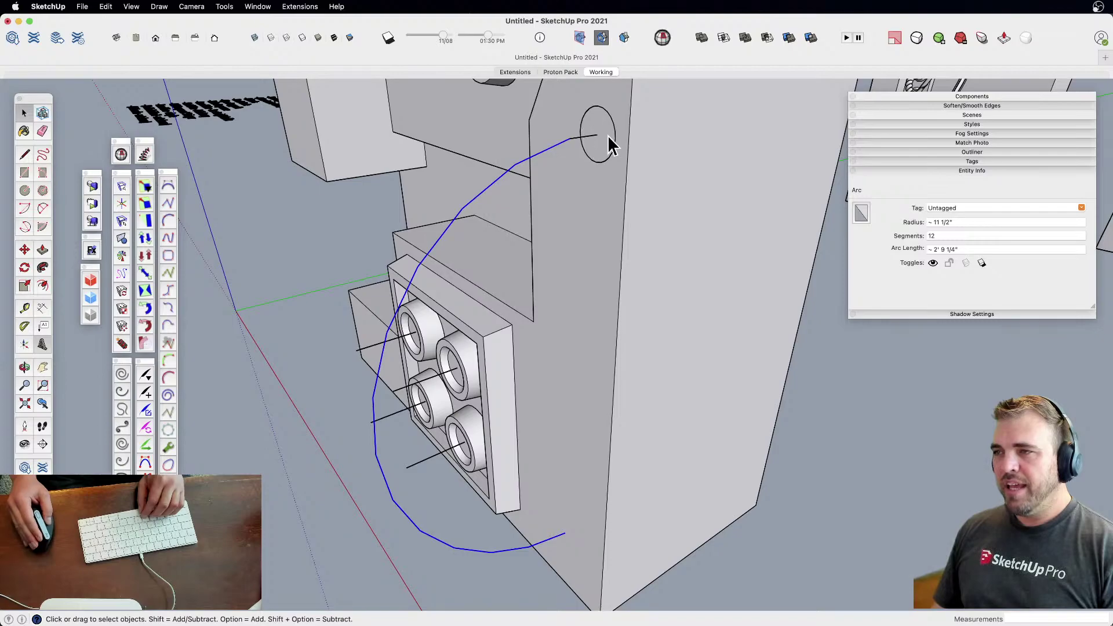
middle_click_drag(607, 134, 551, 318)
key("l")
left_click(559, 435)
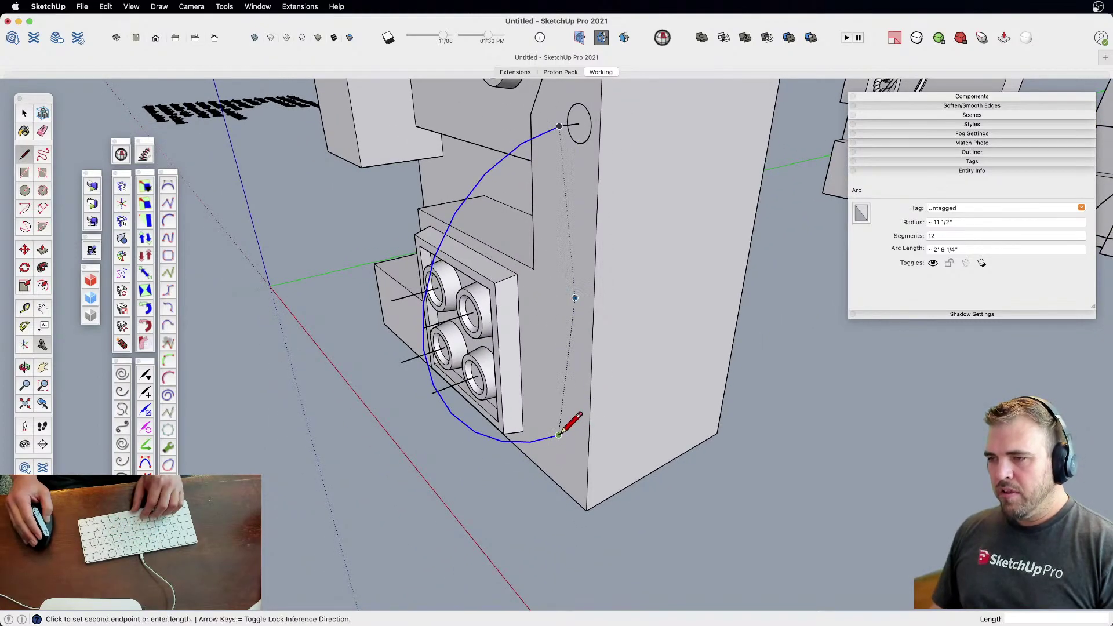
key("space")
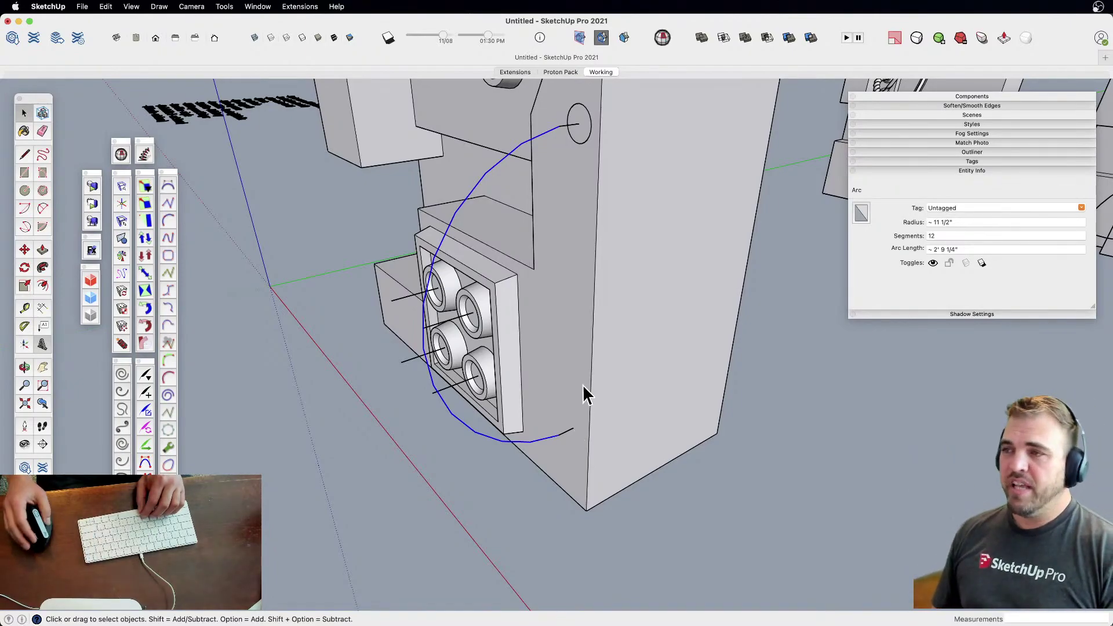
Select the arc together with both straight end segments and weld them into a single curve
left_click(576, 125, "shift")
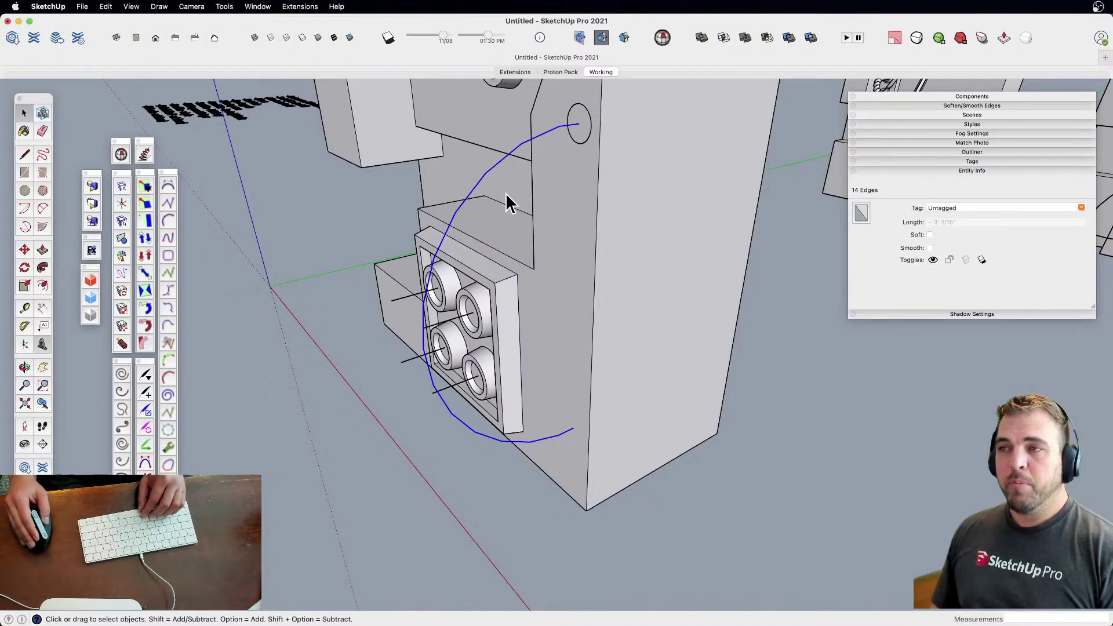
right_click(556, 136)
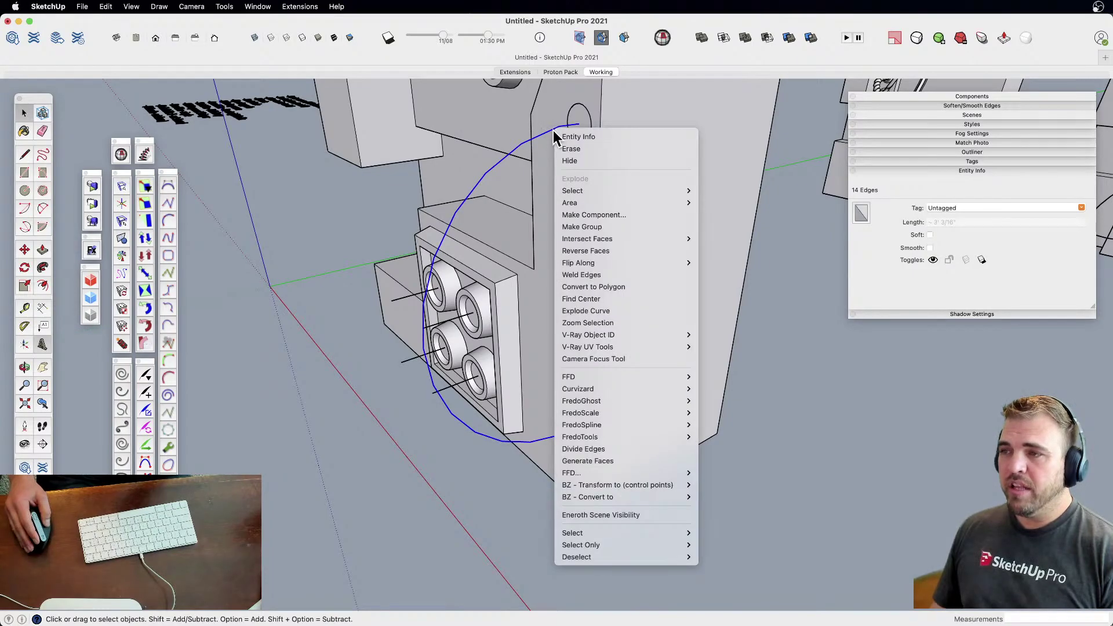
left_click(551, 130)
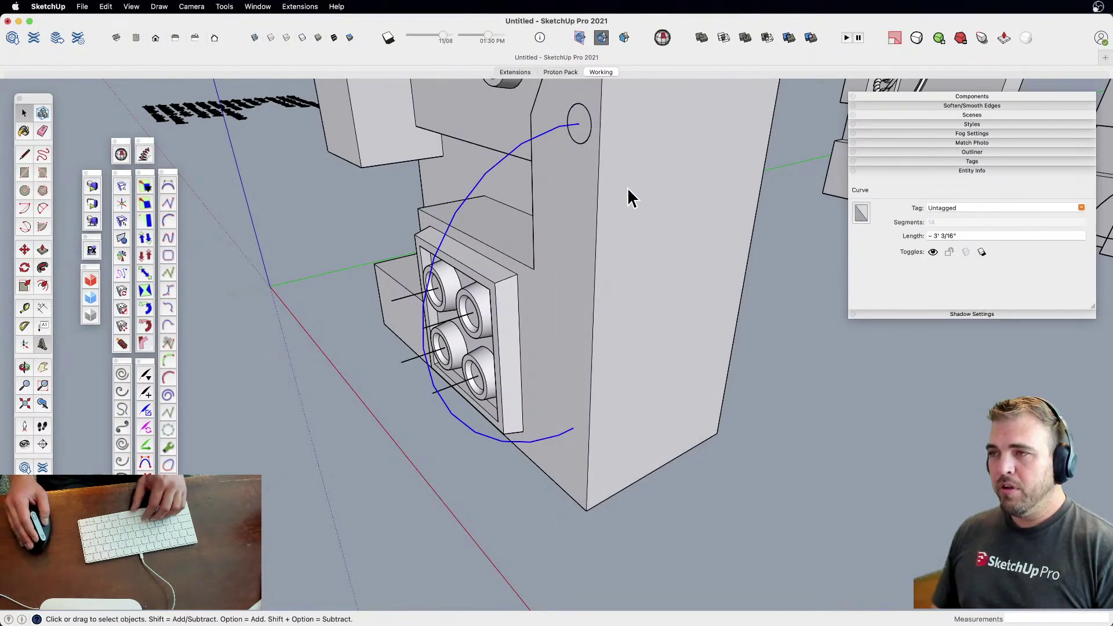
Sweep the circle along the welded curve with Follow Me and inspect how the tube's ends meet the block face
left_click(579, 131)
left_click(564, 124)
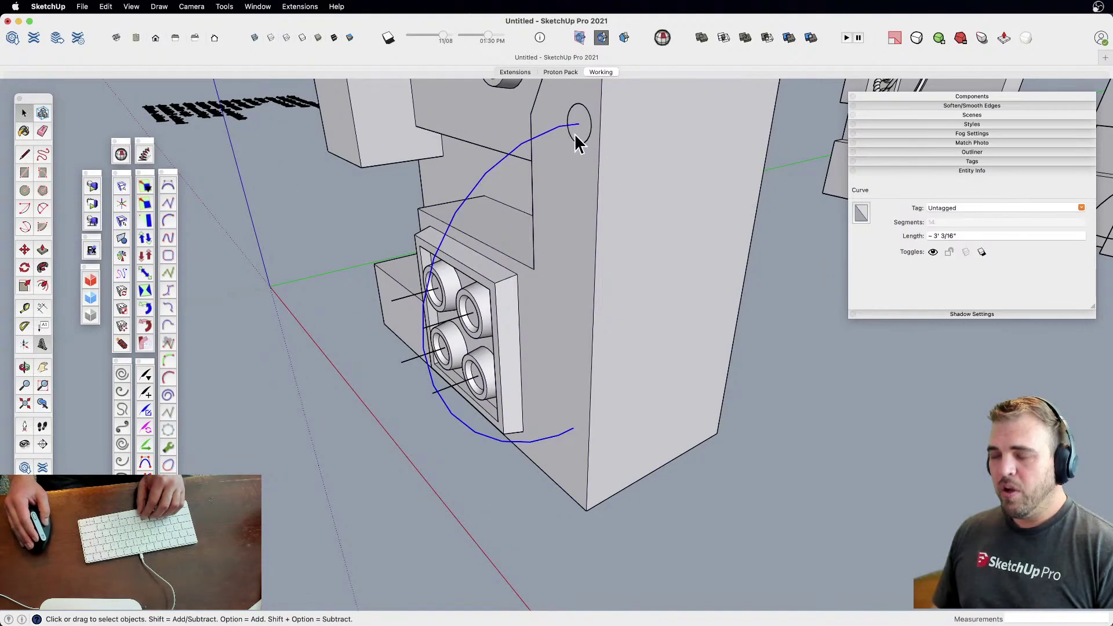
key("j")
left_click(582, 134)
middle_click_drag(576, 210, 697, 347)
scroll(606, 148, "up", 4)
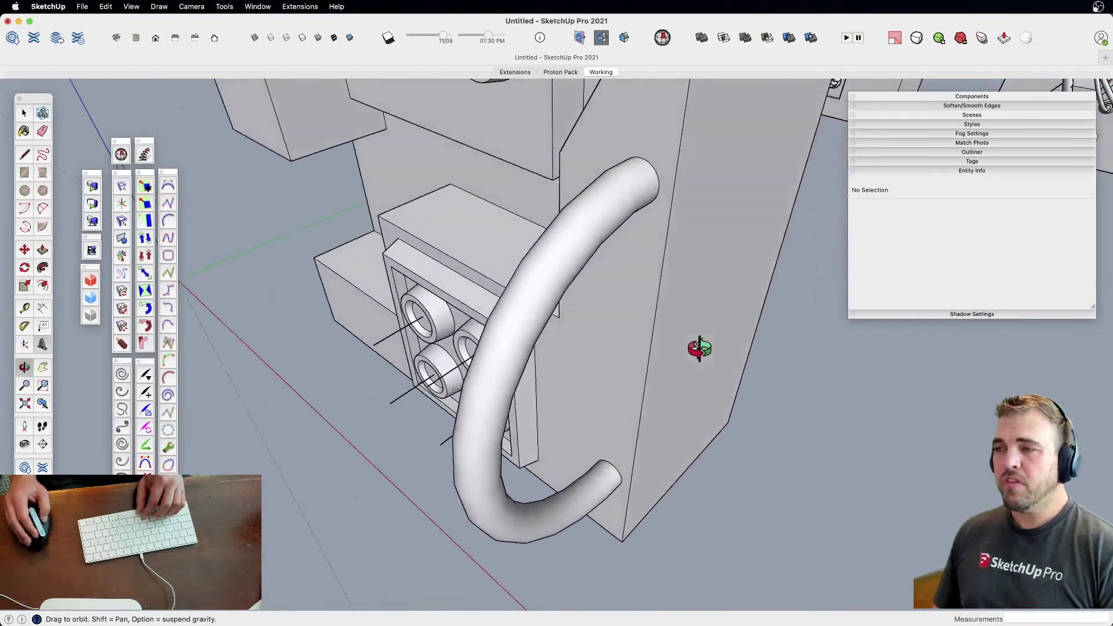
scroll(525, 364, "up", 4)
middle_click_drag(525, 364, 631, 199)
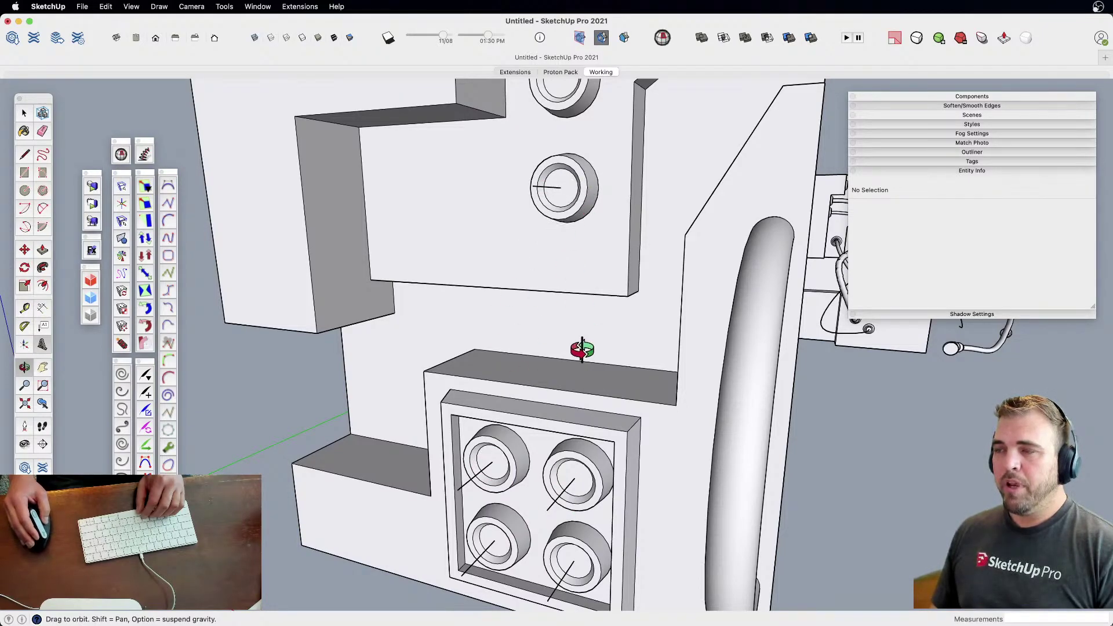
scroll(581, 350, "down", 5)
scroll(459, 311, "up", 4)
middle_click_drag(574, 315, 533, 310)
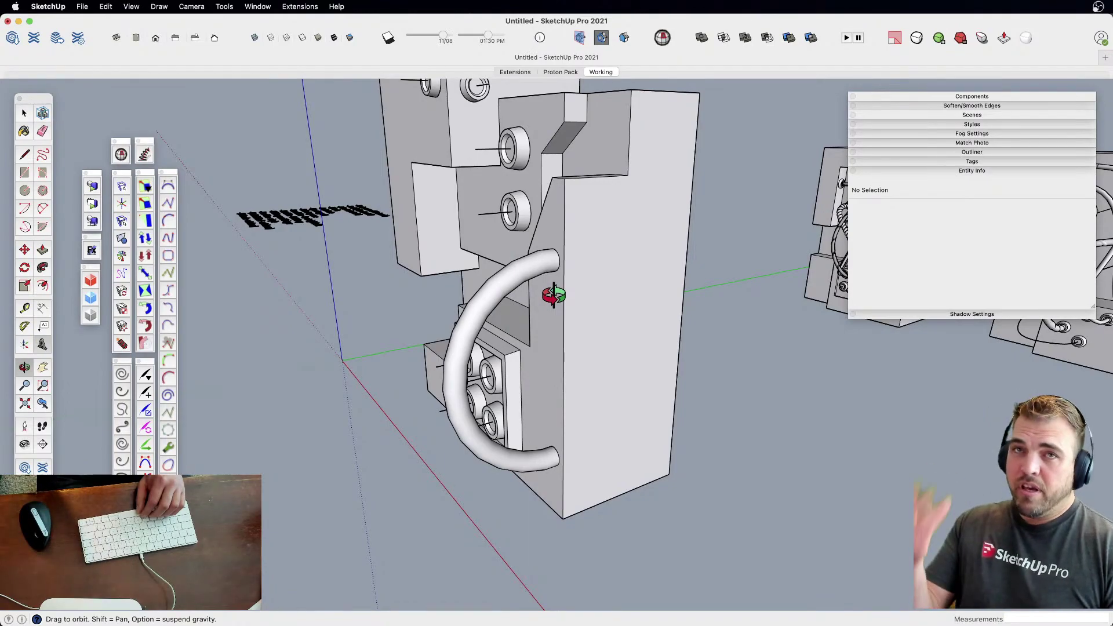
scroll(537, 231, "up", 4)
Delete the whole swept tube and its leftover path curve from the block's front face
key("space")
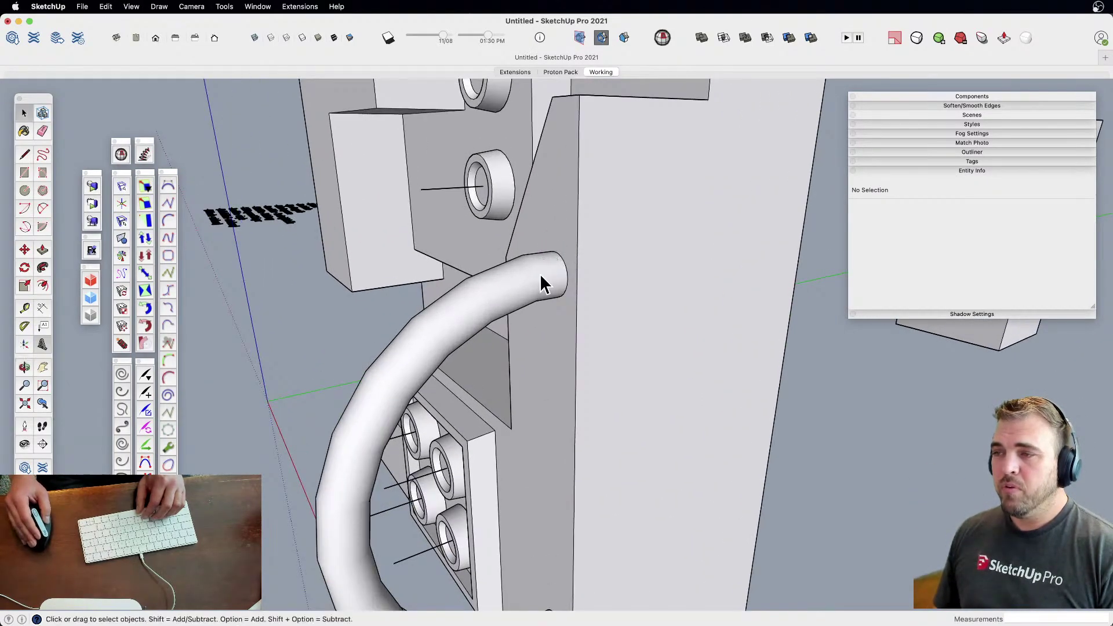
triple_click(539, 273)
scroll(538, 277, "down", 3)
middle_click_drag(538, 278, 573, 245, "shift")
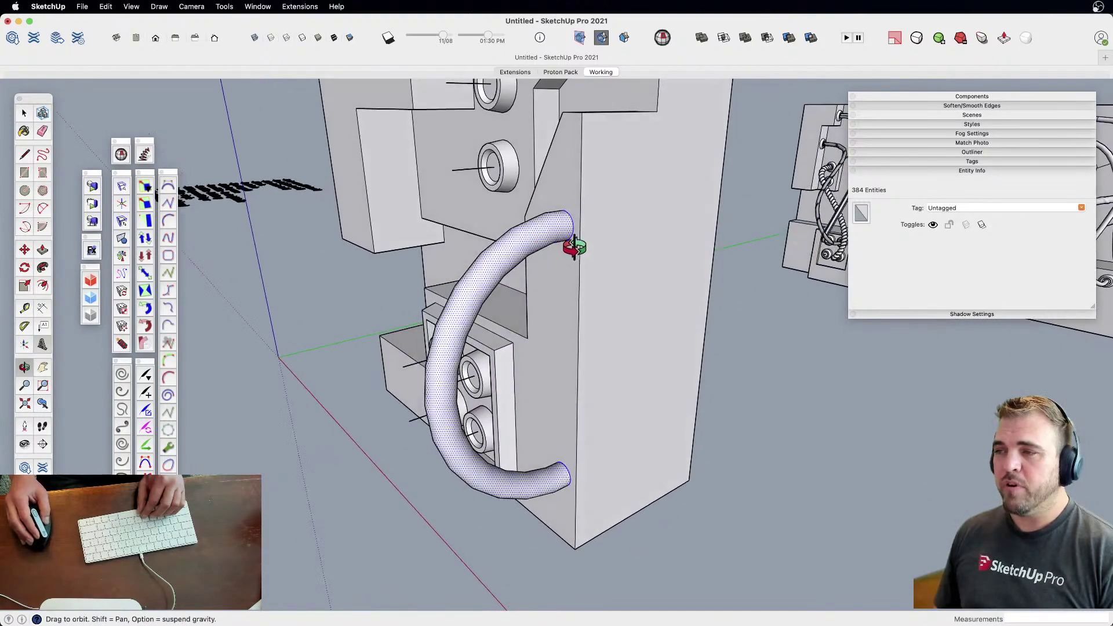
triple_click(556, 221)
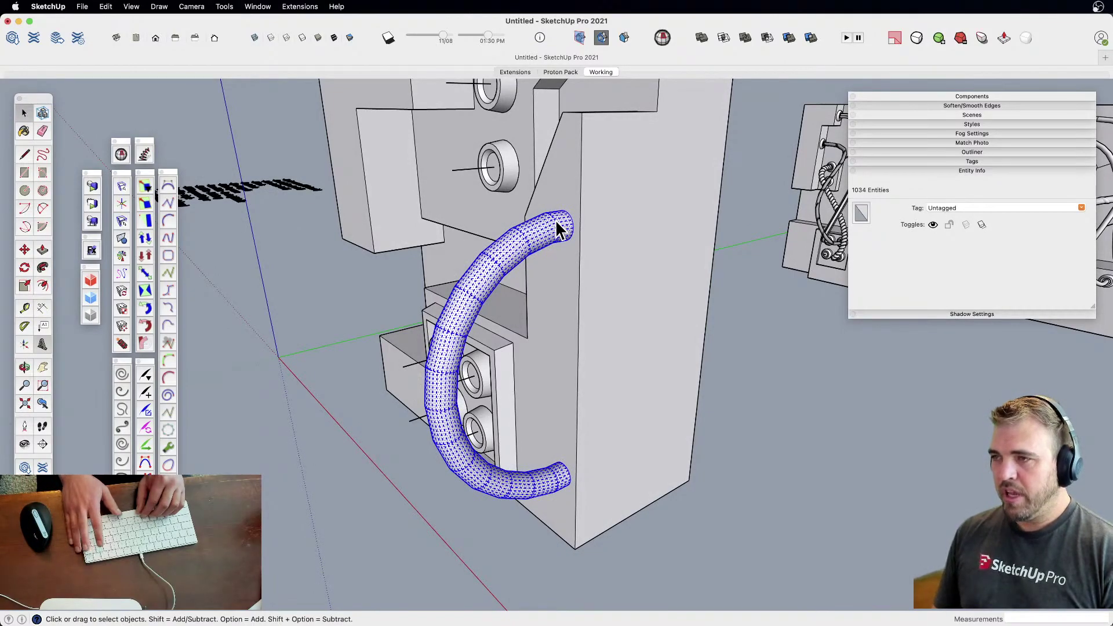
key("Delete")
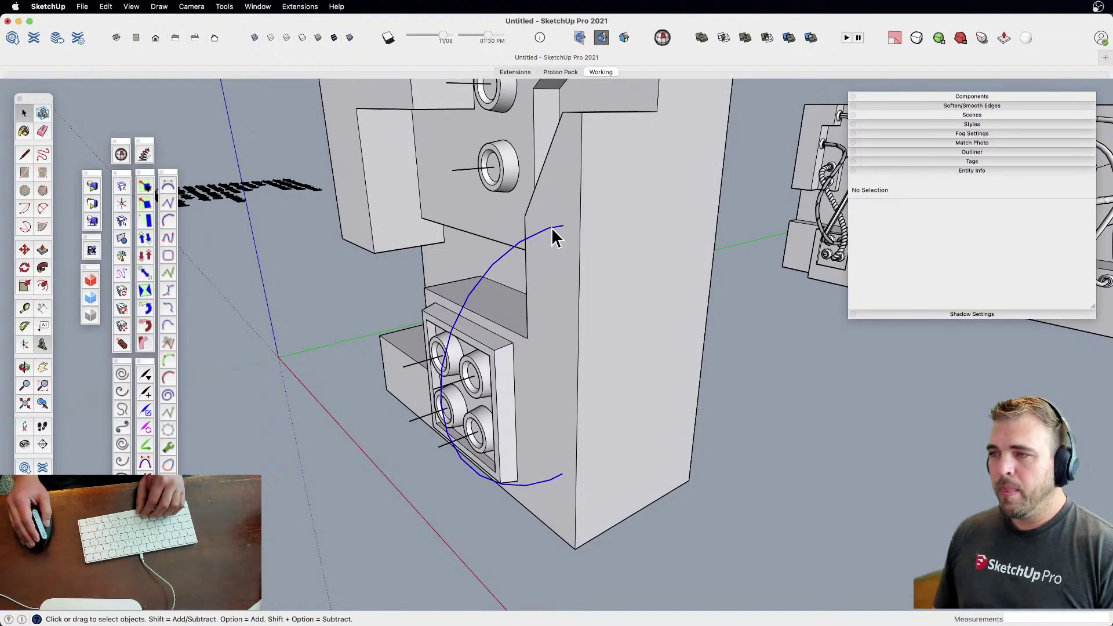
left_click(552, 227)
key("Delete")
middle_click_drag(551, 227, 460, 397)
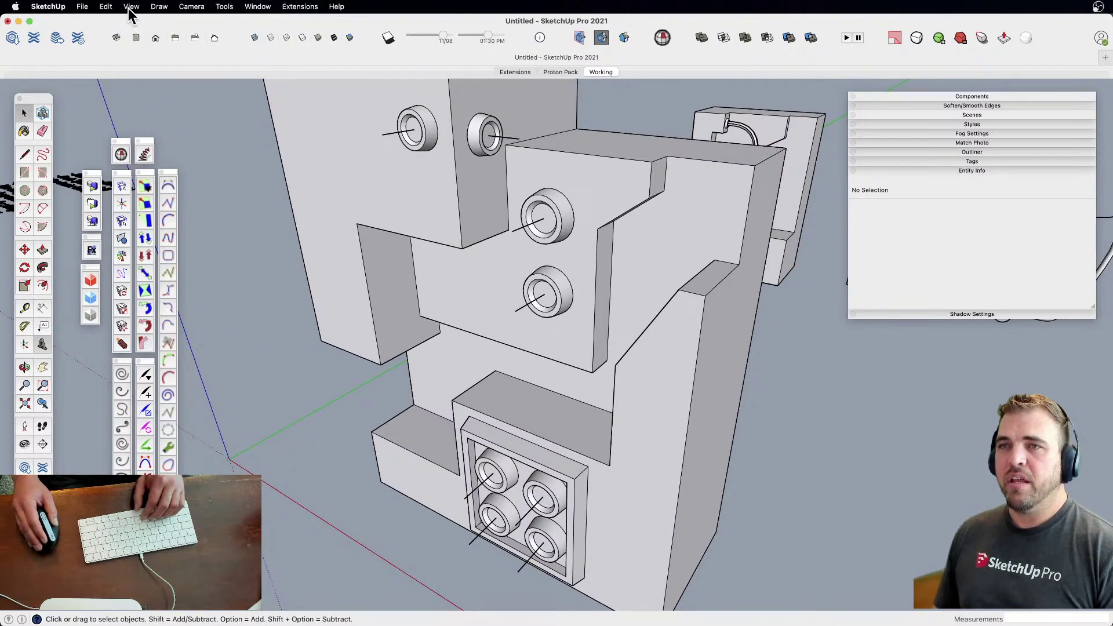
left_click(159, 7)
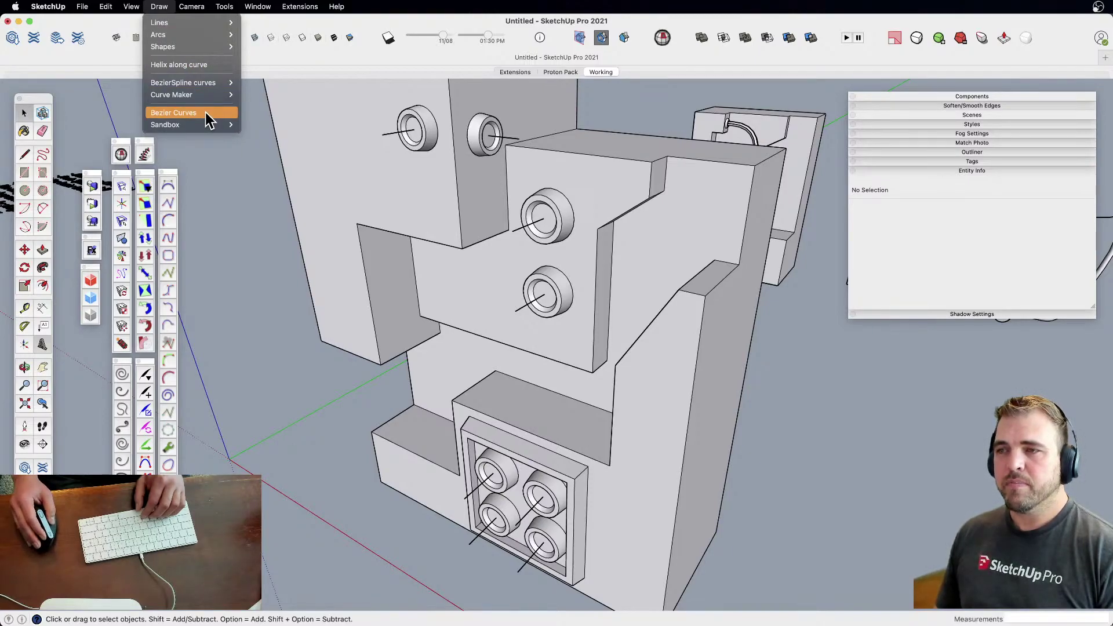
left_click(267, 236)
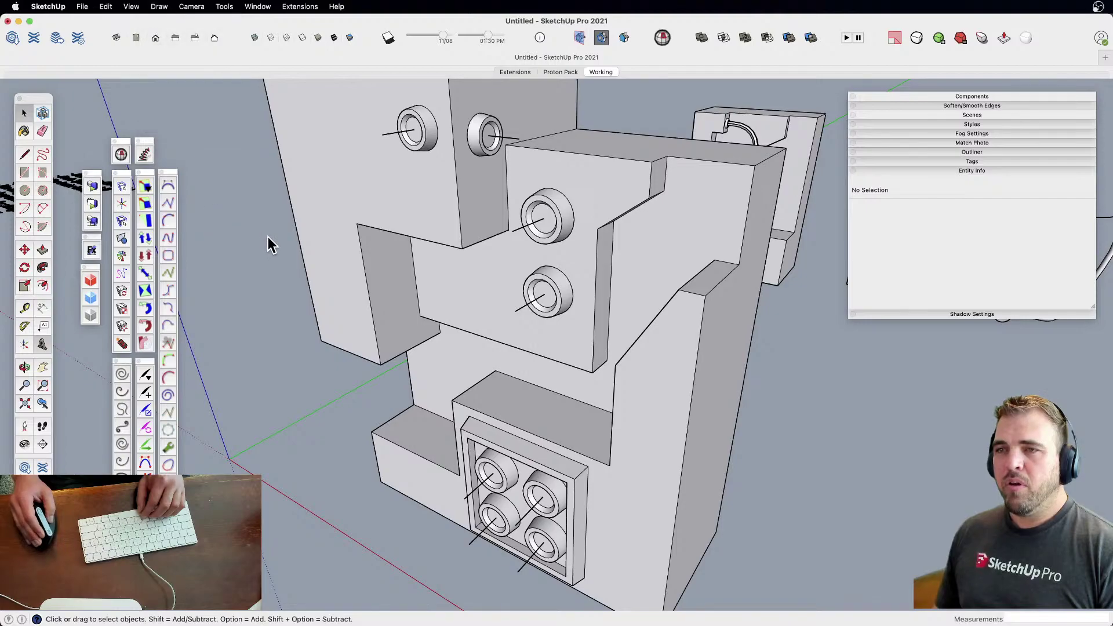
Draw a large rectangle flat on the ground in front of the block and make its face and edges a group
scroll(269, 238, "down", 6)
mouse_move(354, 255)
middle_mouse_down("shift")
mouse_move(344, 206)
mouse_move(517, 380)
mouse_move(498, 273)
middle_mouse_up("shift")
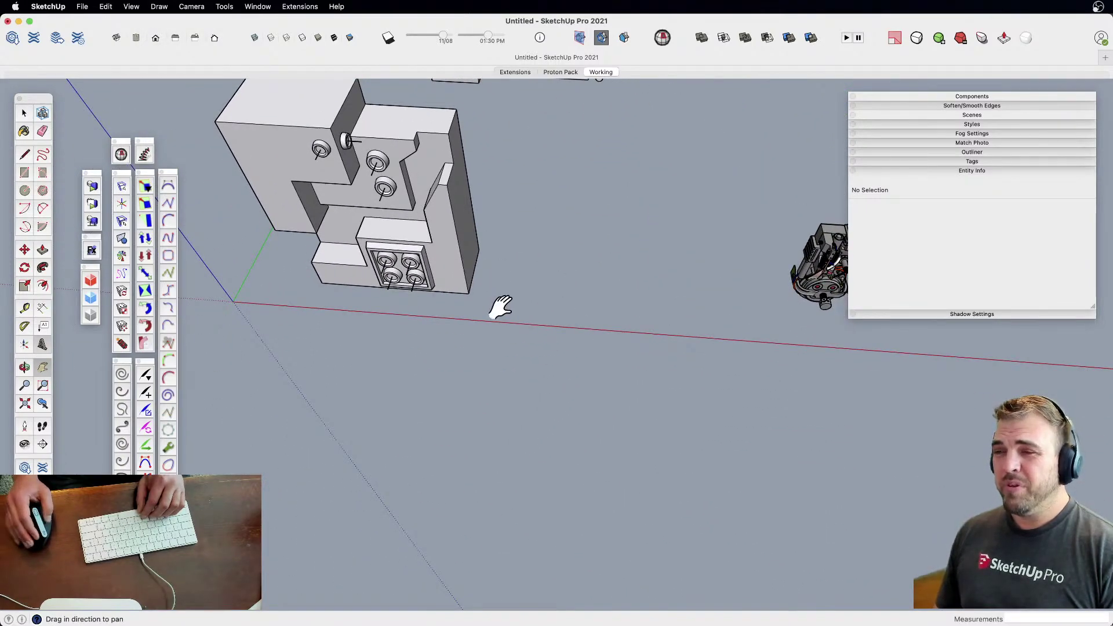
key("r")
left_click(459, 379)
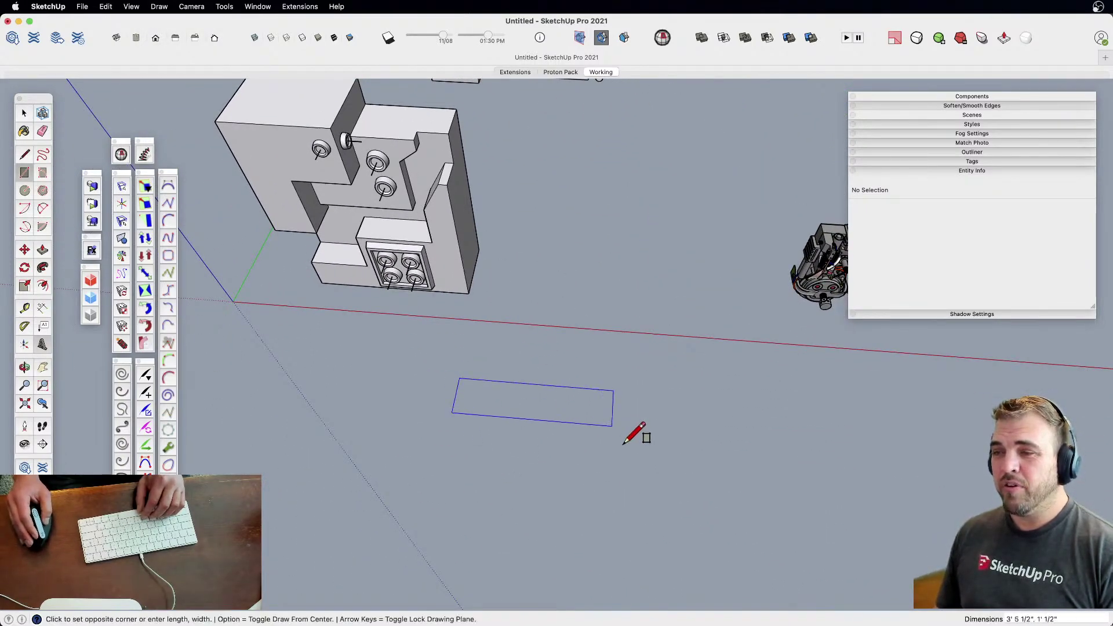
left_click(670, 503)
key("space")
double_click(601, 451)
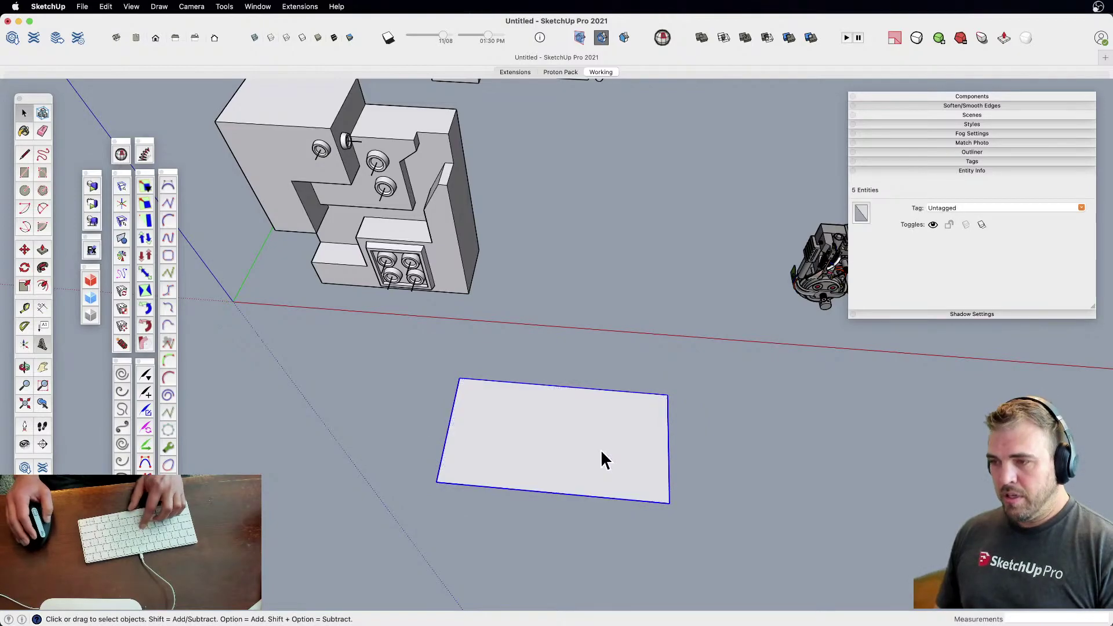
key("g")
scroll(586, 447, "up", 5)
middle_click_drag(586, 447, 549, 461)
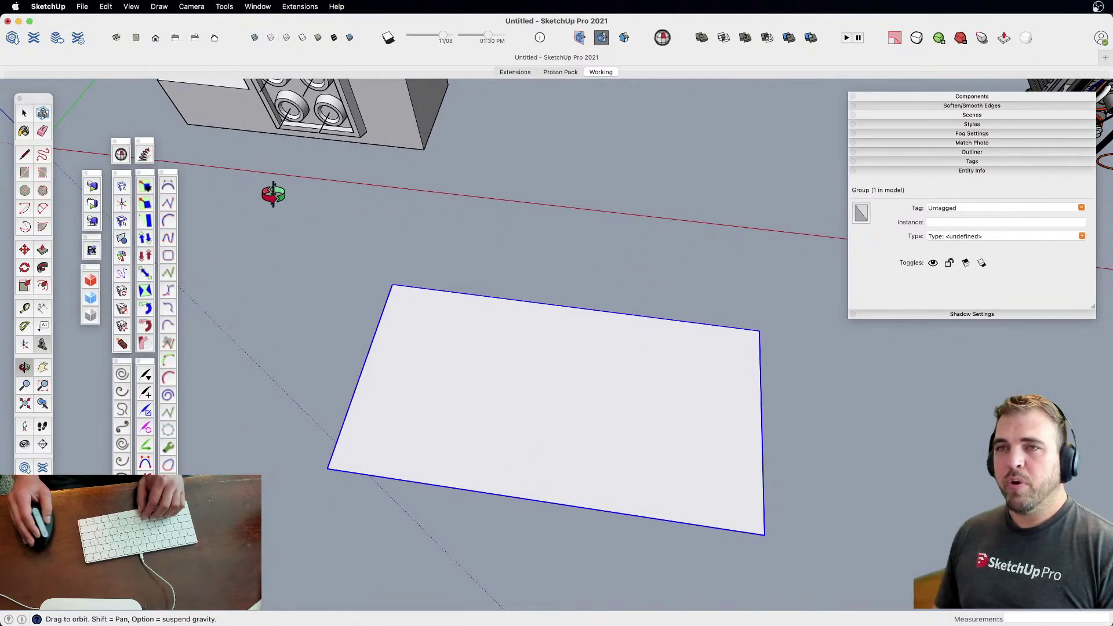
Inside the rectangle group, draw a line between the midpoints of the two long edges, and leave the group
key("space")
double_click(578, 361)
key("l")
left_click(573, 307)
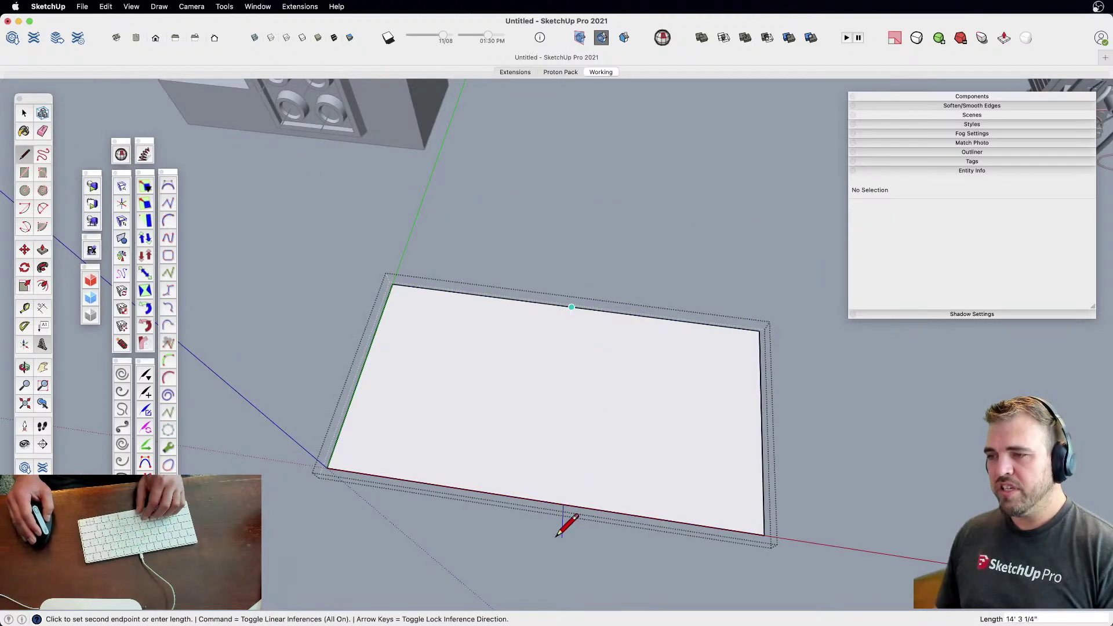
left_click(539, 503)
key("space")
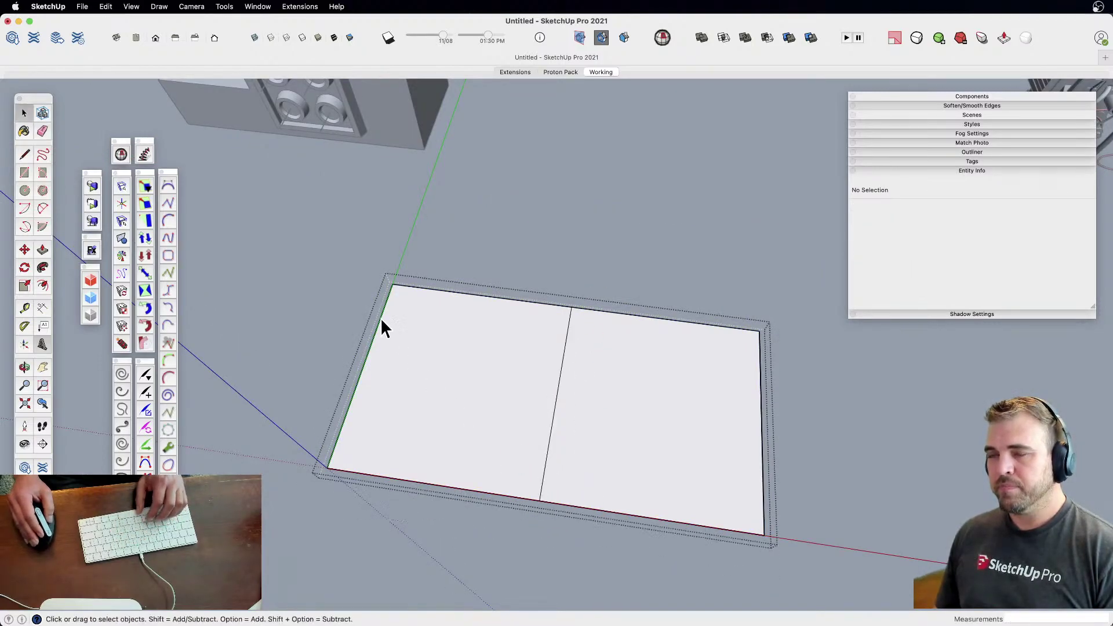
left_click(376, 171)
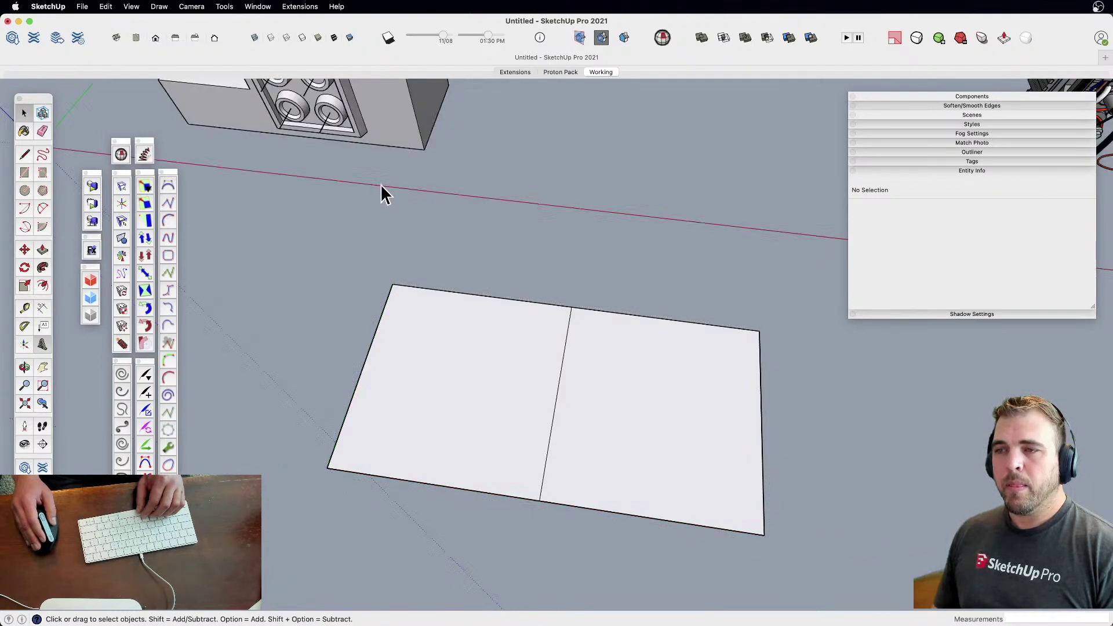
Draw a degree 3 Bezier curve between the rectangle's diagonally opposite corners, with one control point on each short edge, forming an S shape
left_click(113, 7)
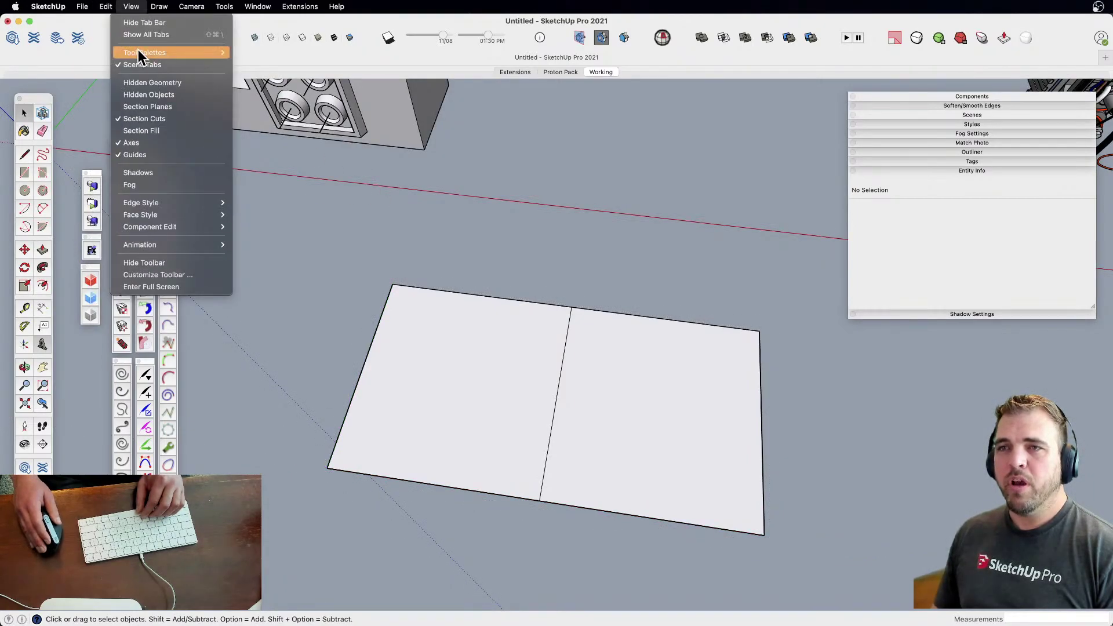
mouse_move(157, 10)
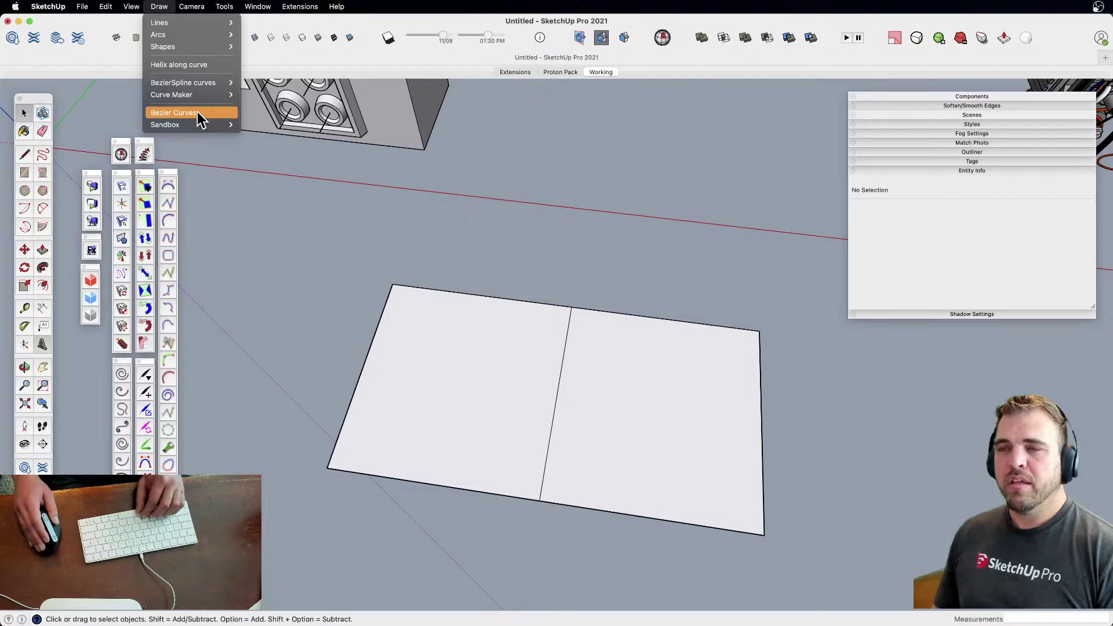
left_click(174, 113)
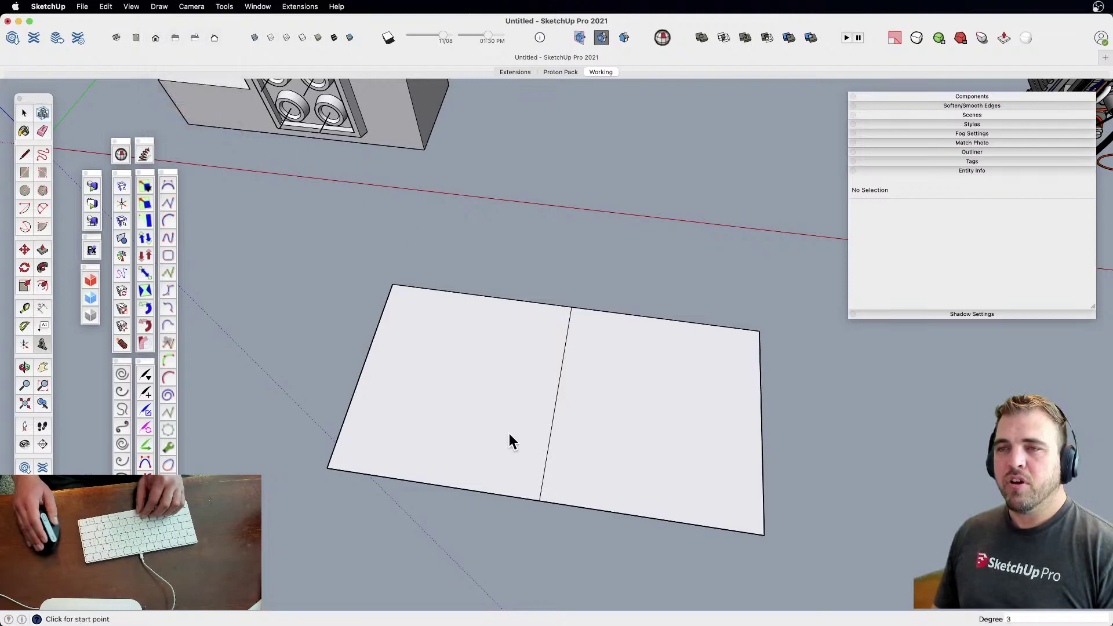
left_click(328, 467)
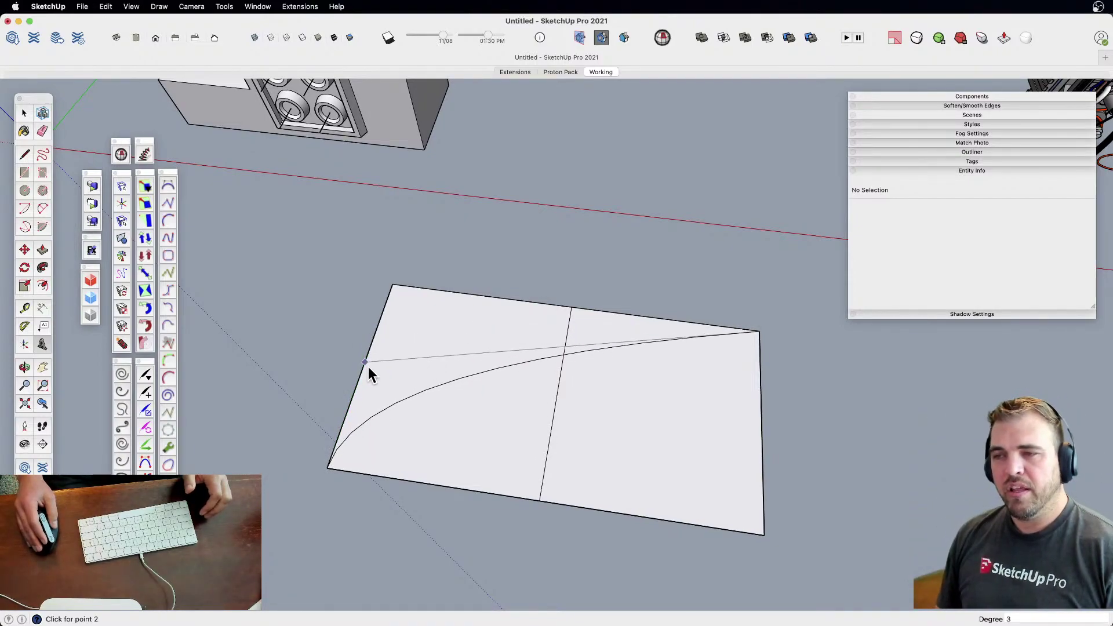
left_click(371, 346)
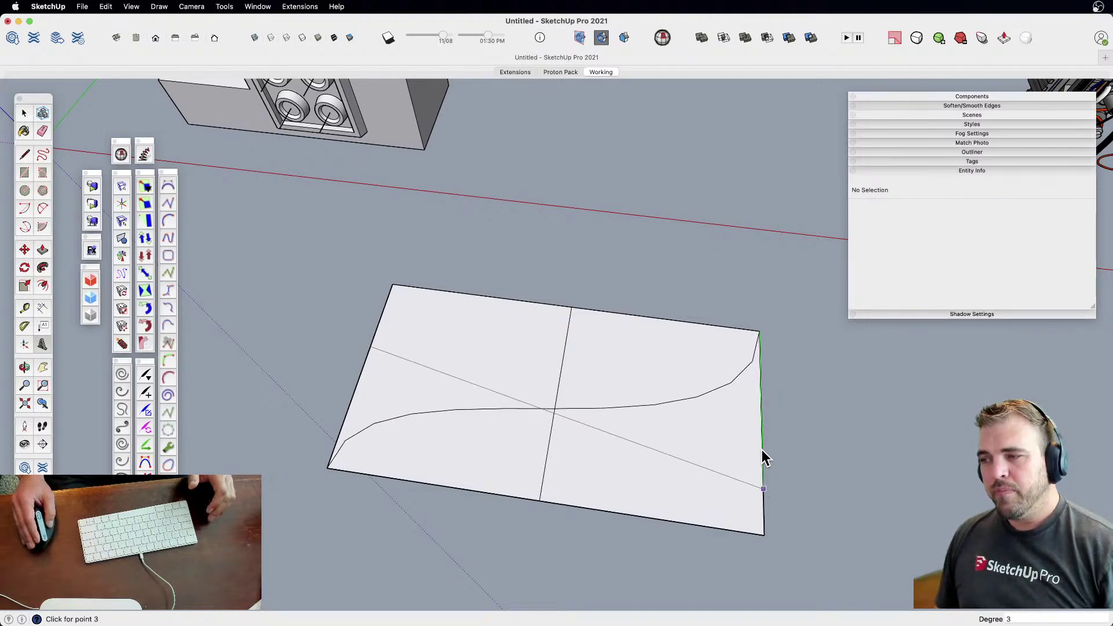
left_click(765, 480)
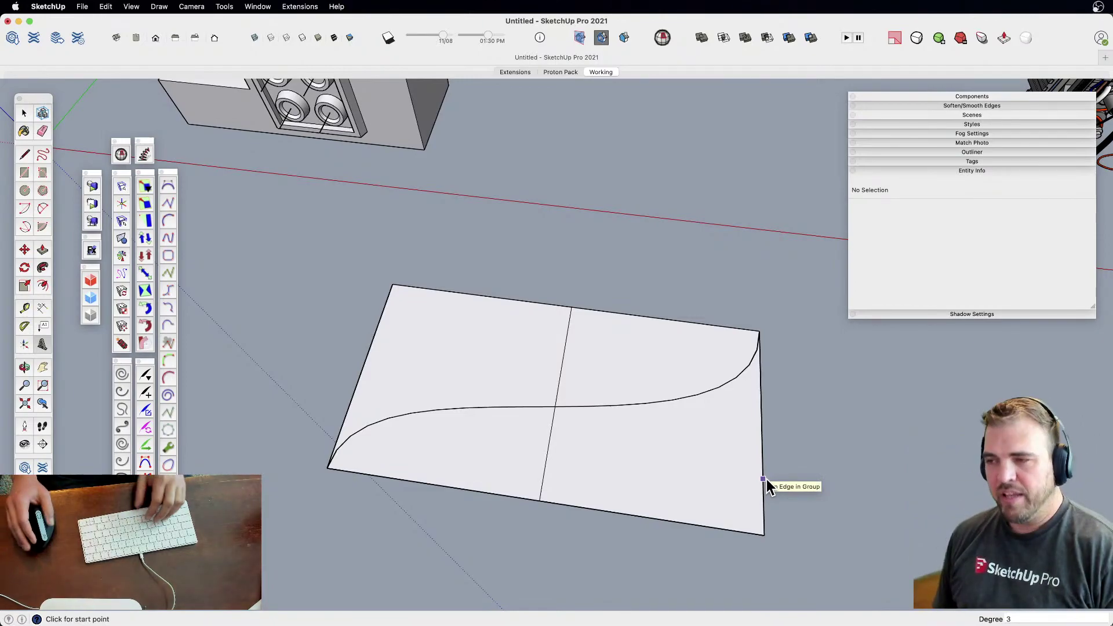
scroll(629, 460, "down", 3)
middle_click_drag(628, 461, 527, 273)
scroll(524, 224, "up", 4)
middle_click_drag(524, 224, 507, 426)
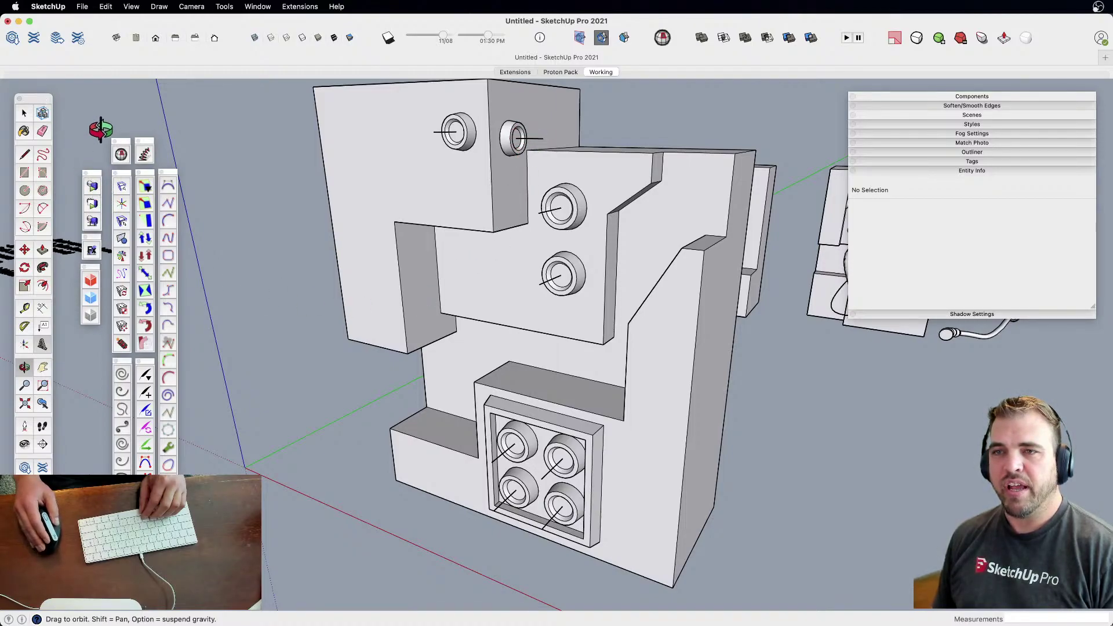
Start a degree 3 Bezier curve from the upper-left socket in the lower recess to the socket on the top block's side face
left_click(158, 7)
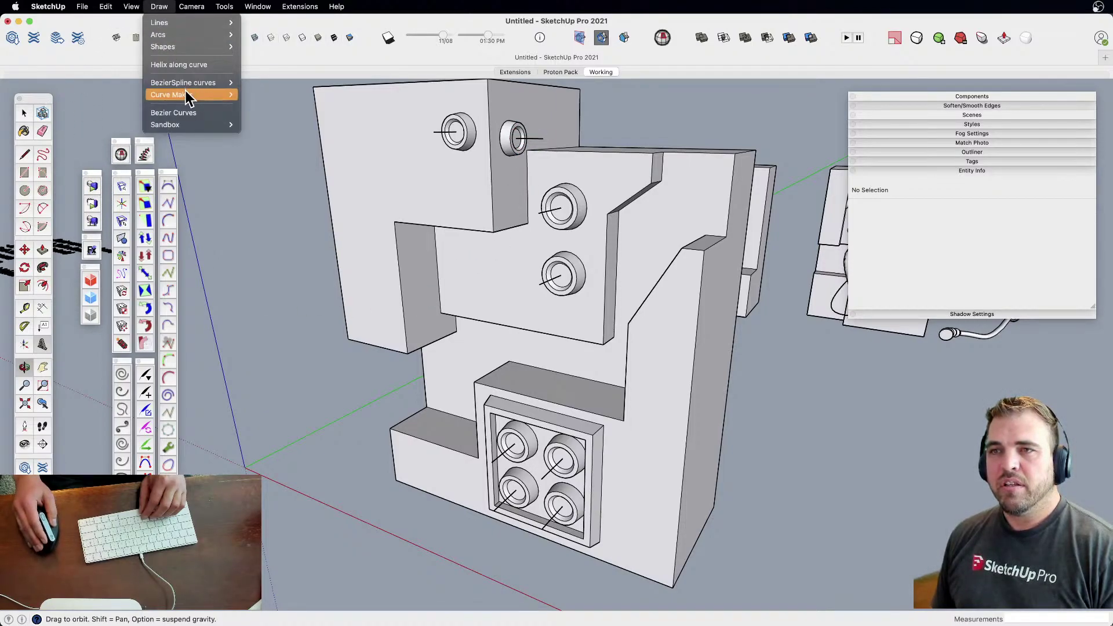
left_click(185, 113)
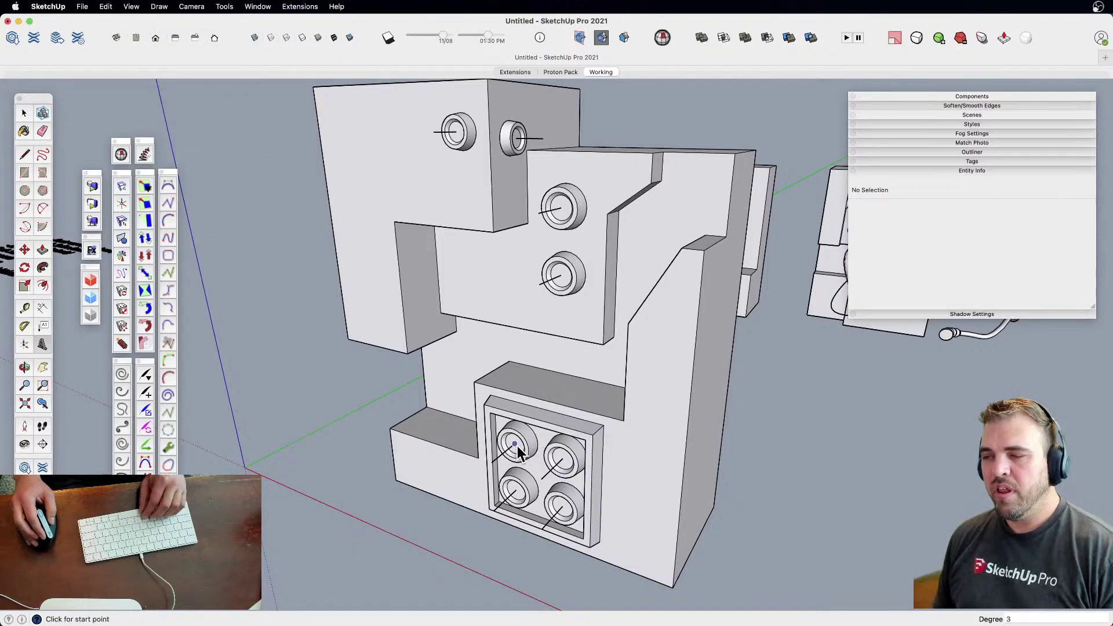
scroll(517, 447, "up", 5)
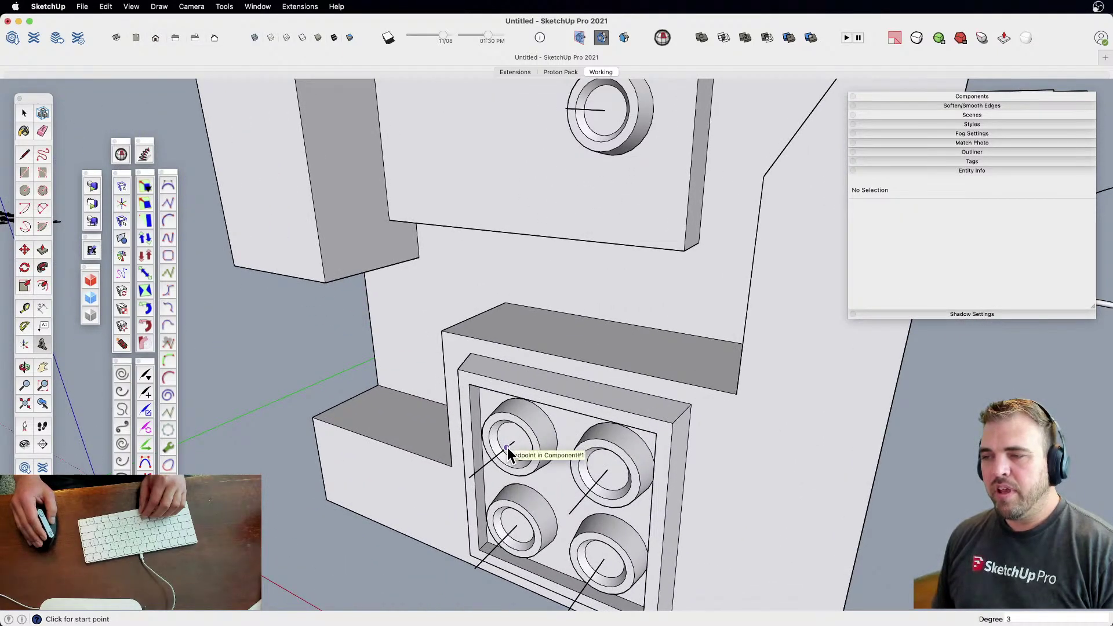
left_click(507, 447)
scroll(435, 545, "down", 5)
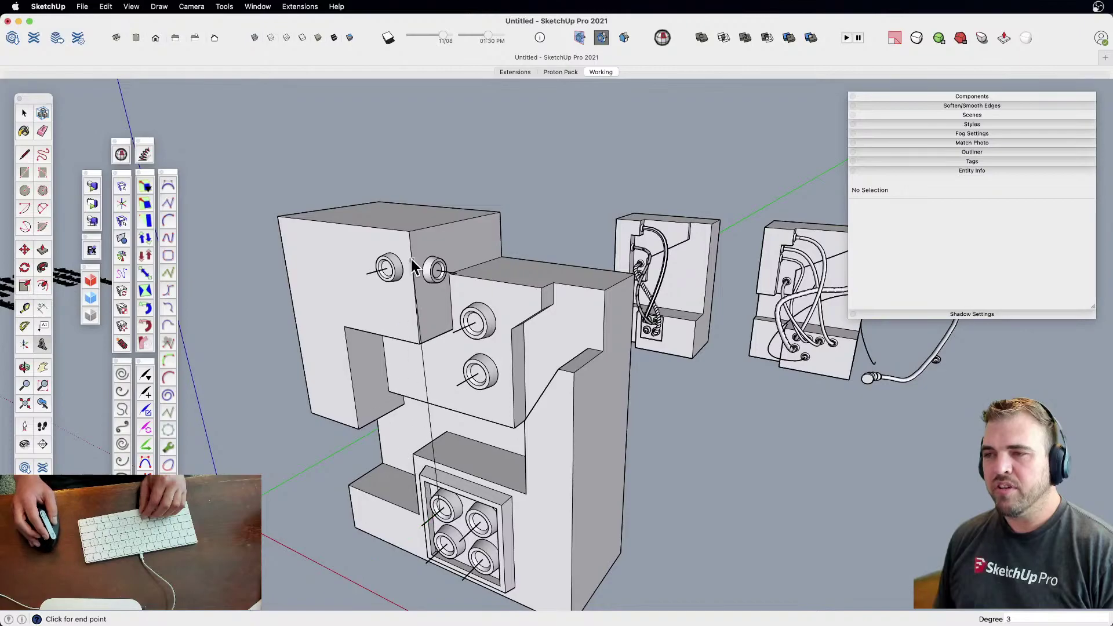
scroll(475, 283, "up", 5)
scroll(474, 283, "up", 4)
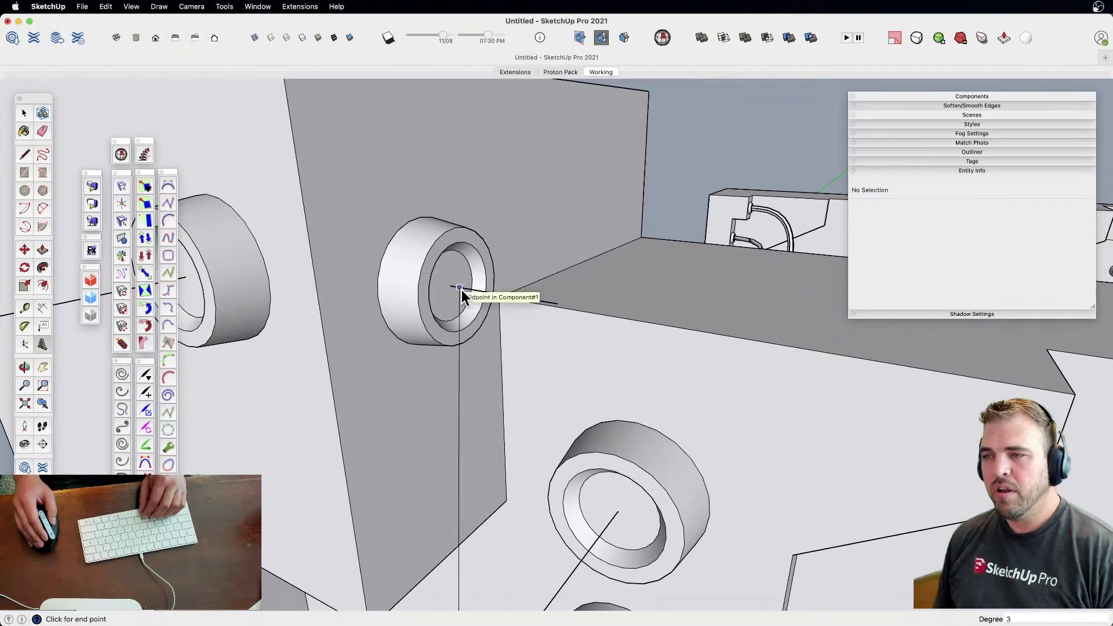
left_click(461, 290)
Shape the Bezier curve with one control point along the green axis from the lower socket and one along the red axis from the side socket
scroll(485, 197, "down", 6)
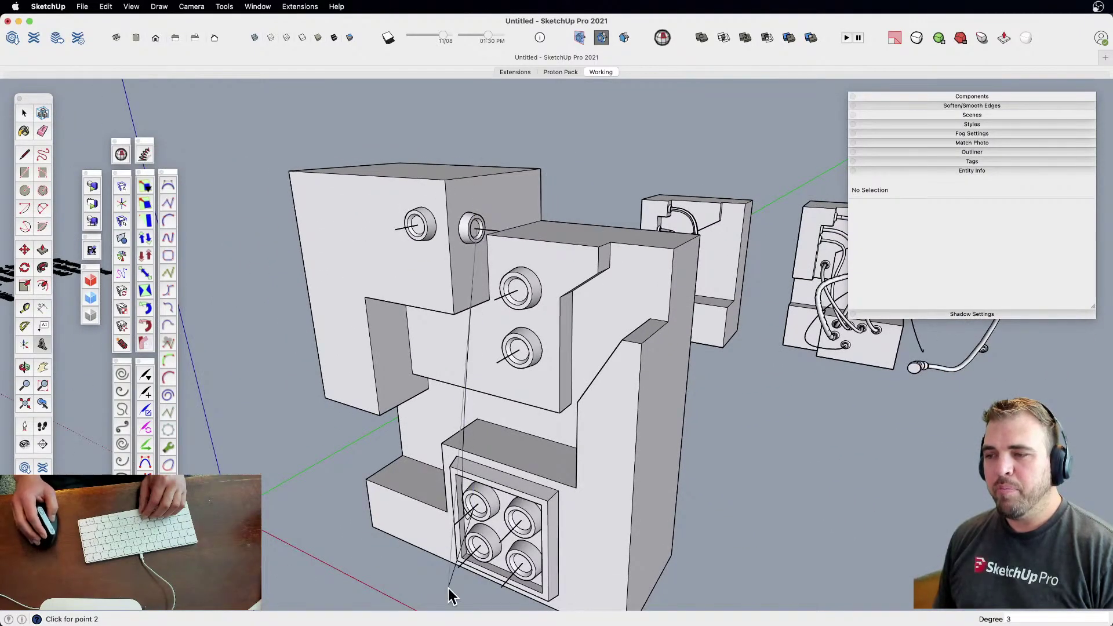
scroll(483, 495, "up", 5)
scroll(473, 508, "down", 5)
scroll(505, 420, "up", 5)
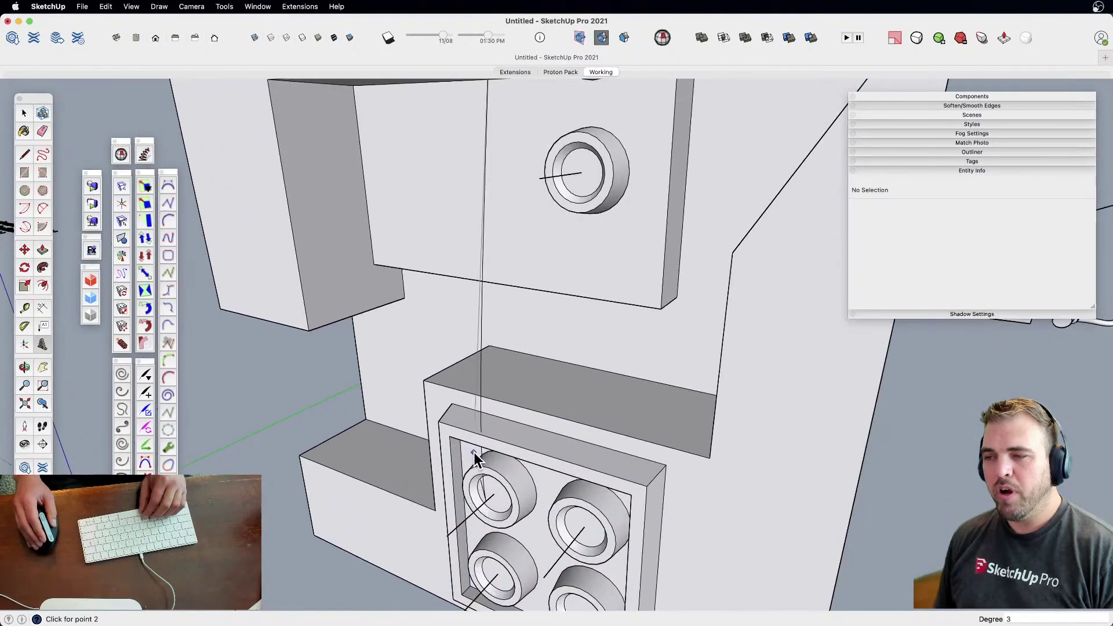
scroll(474, 452, "down", 4)
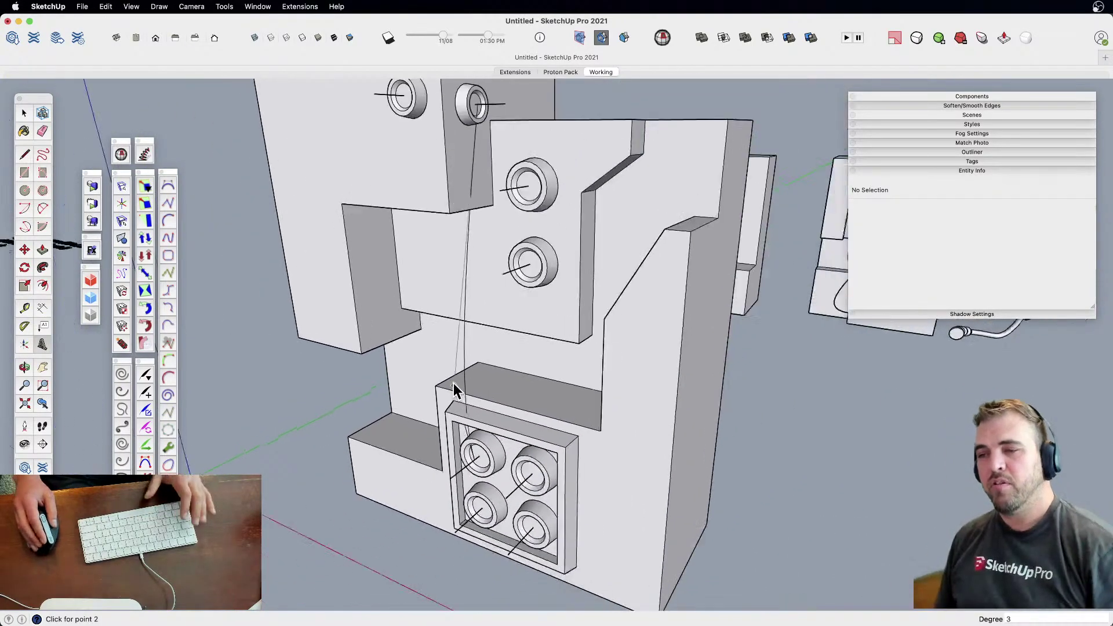
scroll(471, 485, "up", 4)
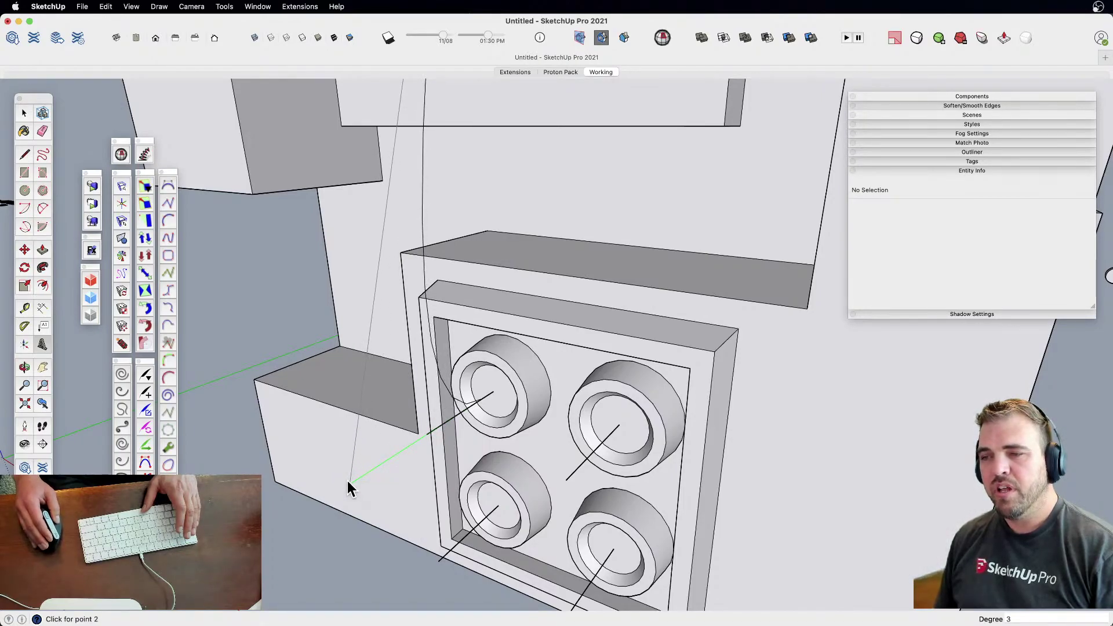
middle_click_drag(347, 481, 334, 159)
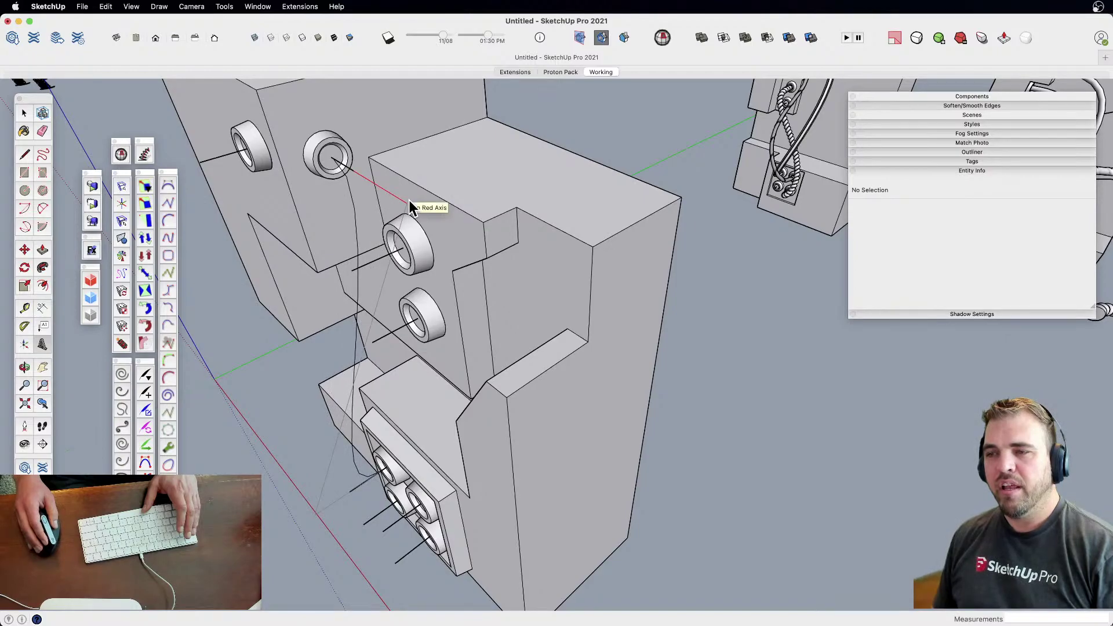
key("Return")
key("space")
Examine from several angles how the Bezier curve runs between the side socket and the lower socket
middle_click_drag(398, 428, 366, 410)
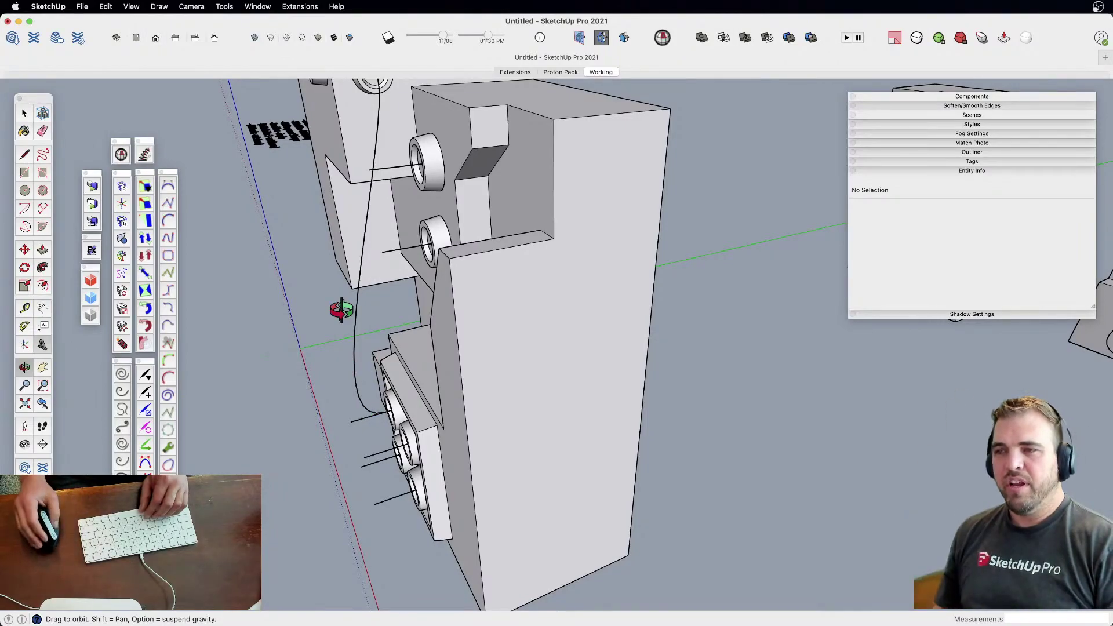
middle_click_drag(342, 307, 385, 410)
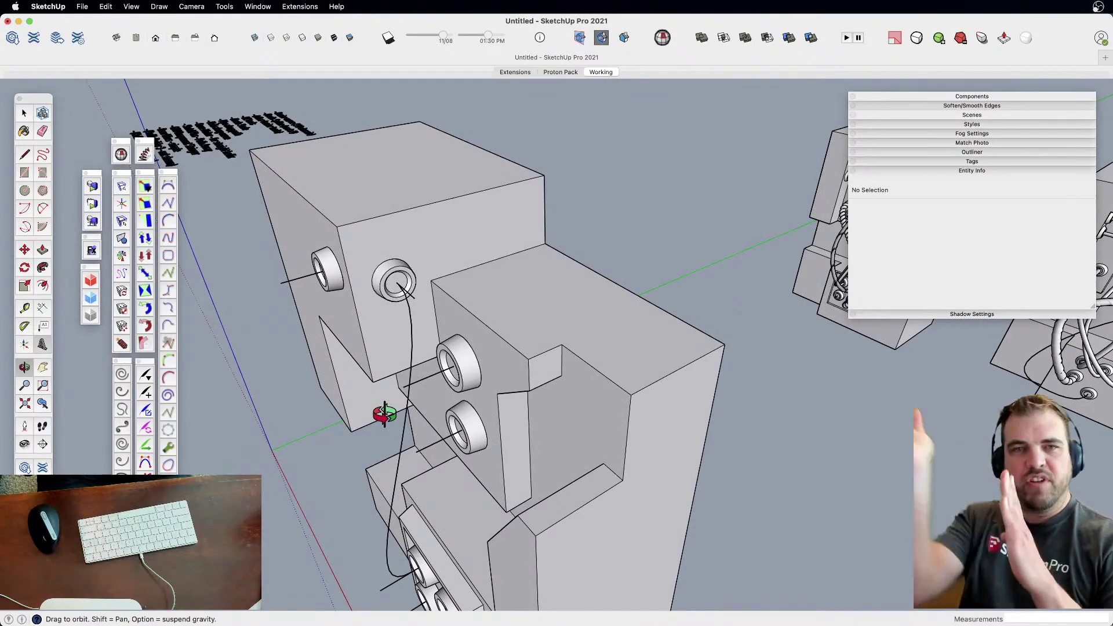
middle_click_drag(439, 364, 523, 332)
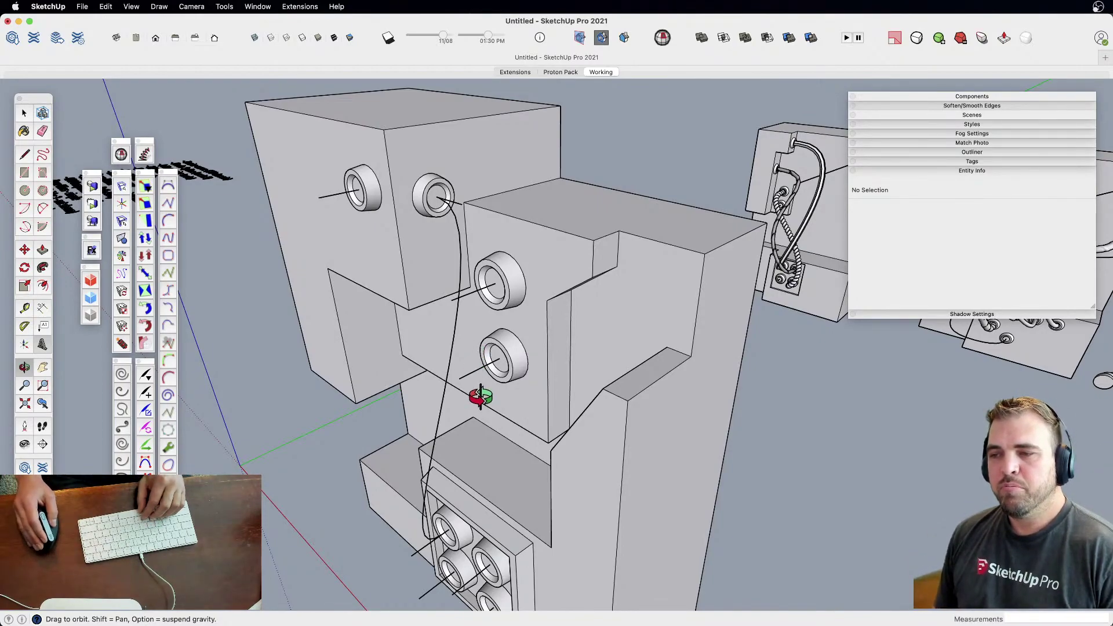
scroll(472, 374, "down", 3)
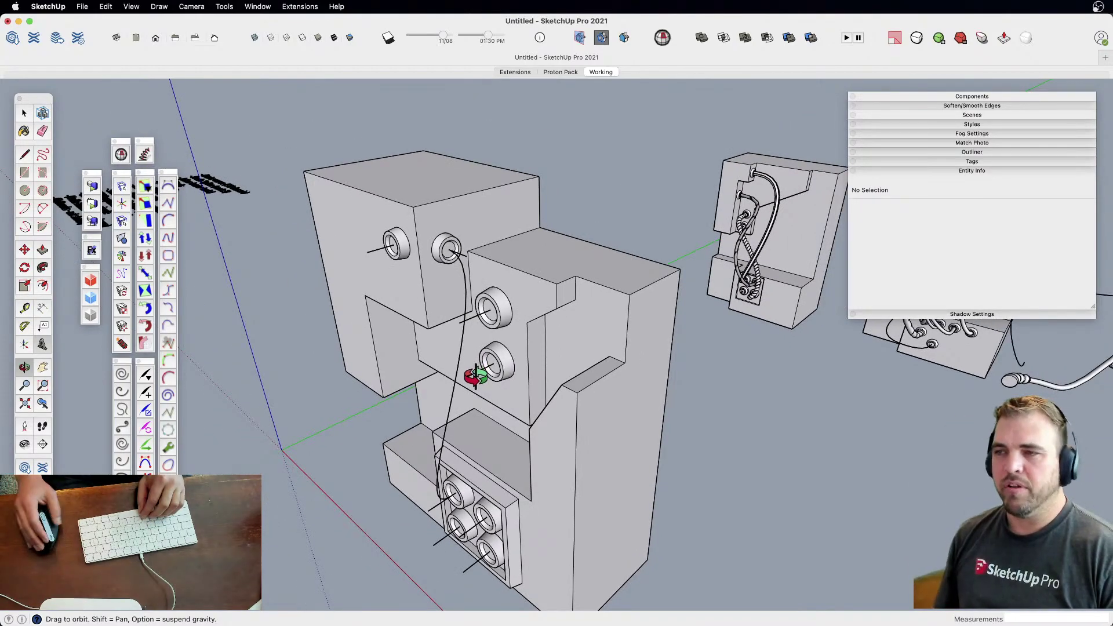
left_click_drag(467, 373, 521, 346)
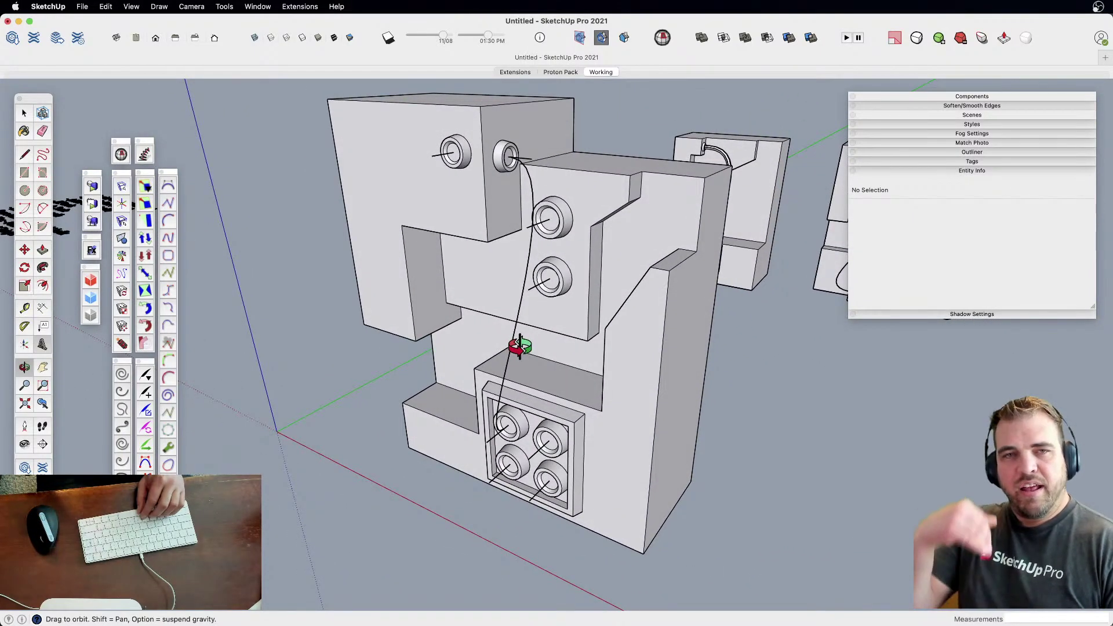
scroll(513, 319, "up", 3)
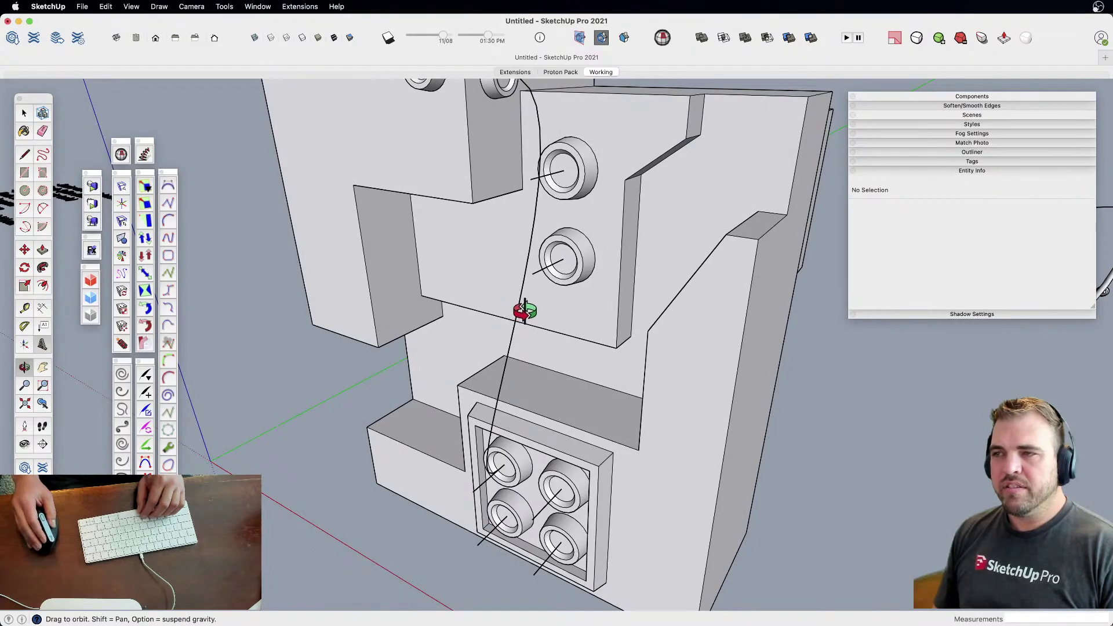
scroll(529, 293, "down", 2)
left_click_drag(529, 293, 216, 120, "shift")
Draw a degree 4 Bezier curve between the same two sockets, with control points out from each socket and one bowing it past the middle sockets
left_click(159, 7)
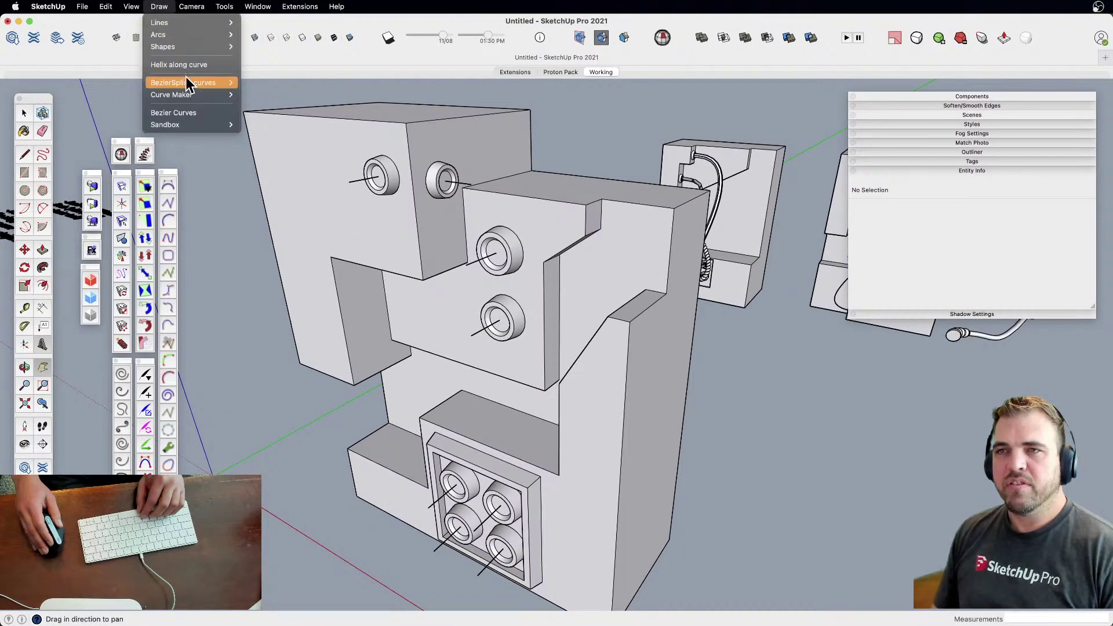
left_click(189, 114)
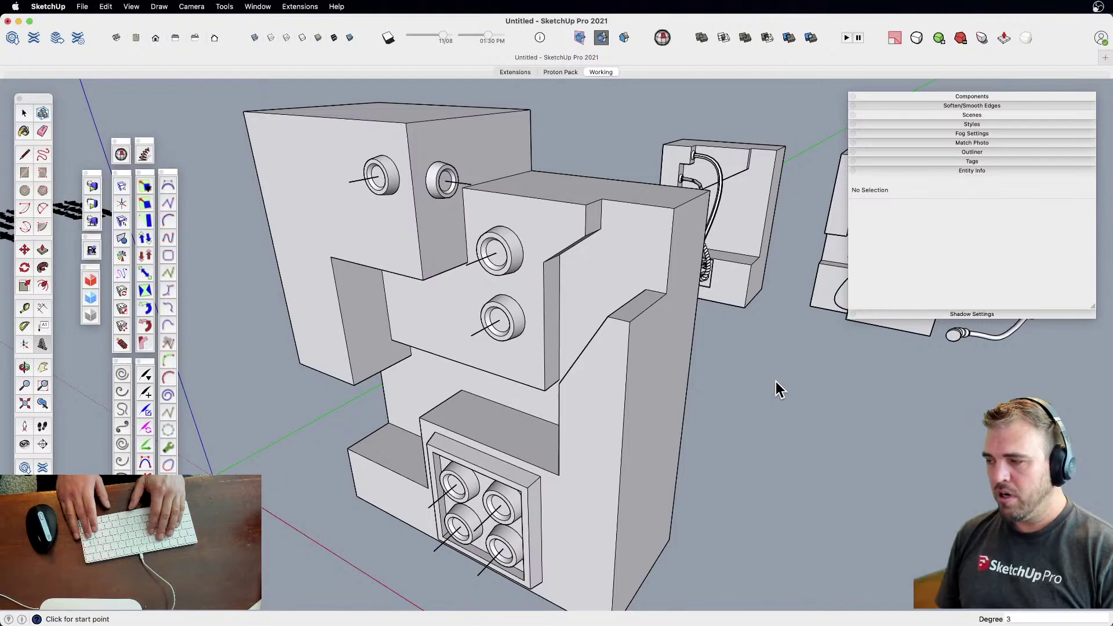
type("4")
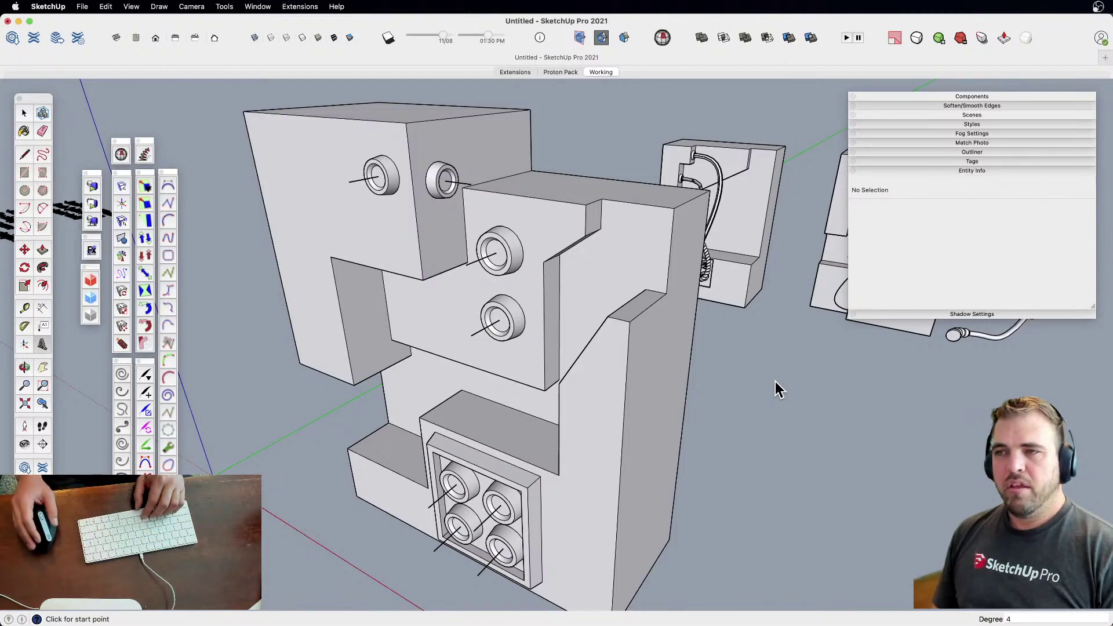
left_click(452, 183)
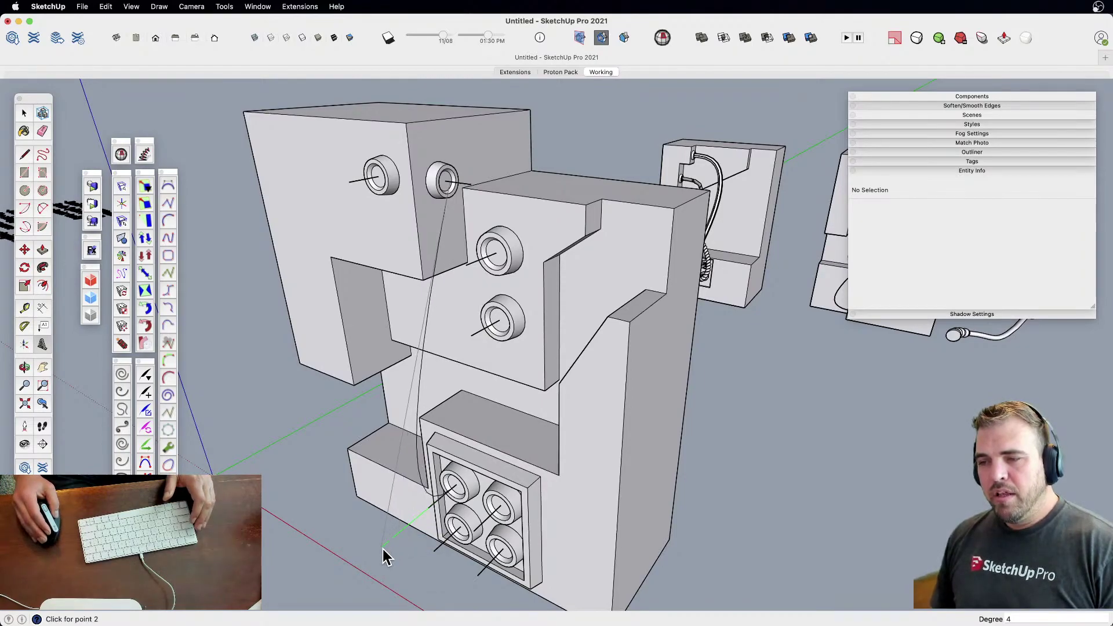
left_click(469, 186)
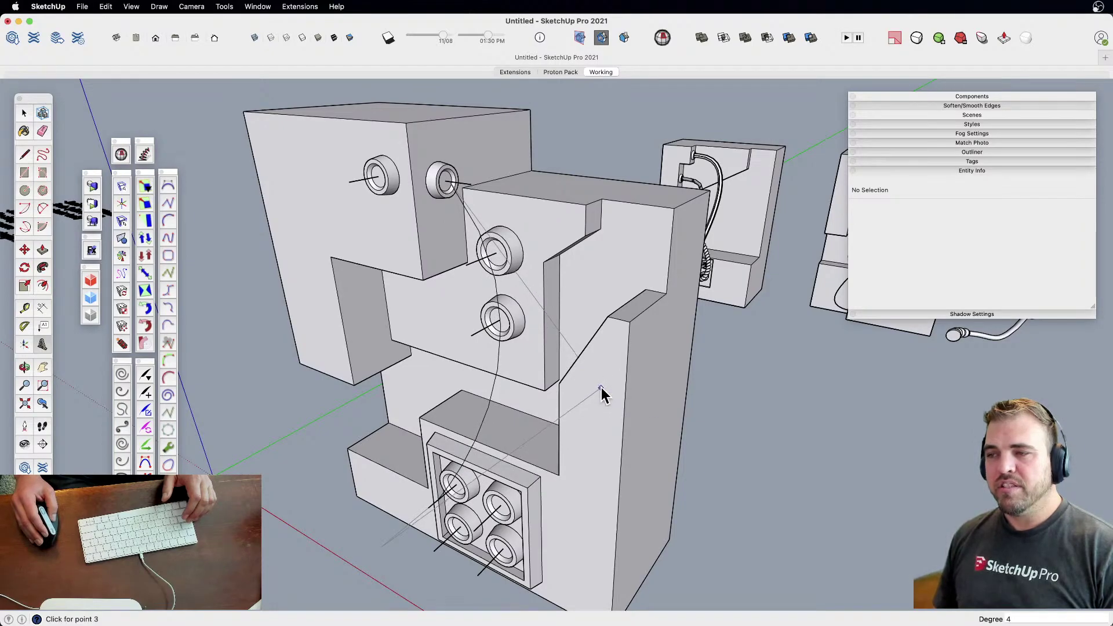
double_click(529, 188)
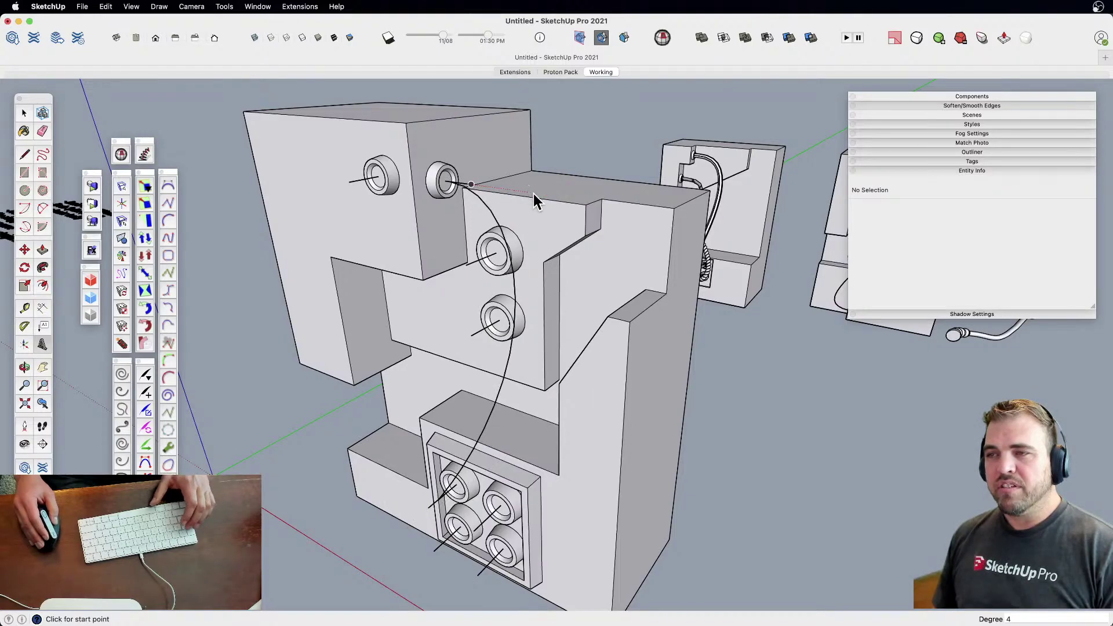
key("space")
Inspect the new Bezier curve around the front of the block and select it
middle_click_drag(529, 255, 588, 364)
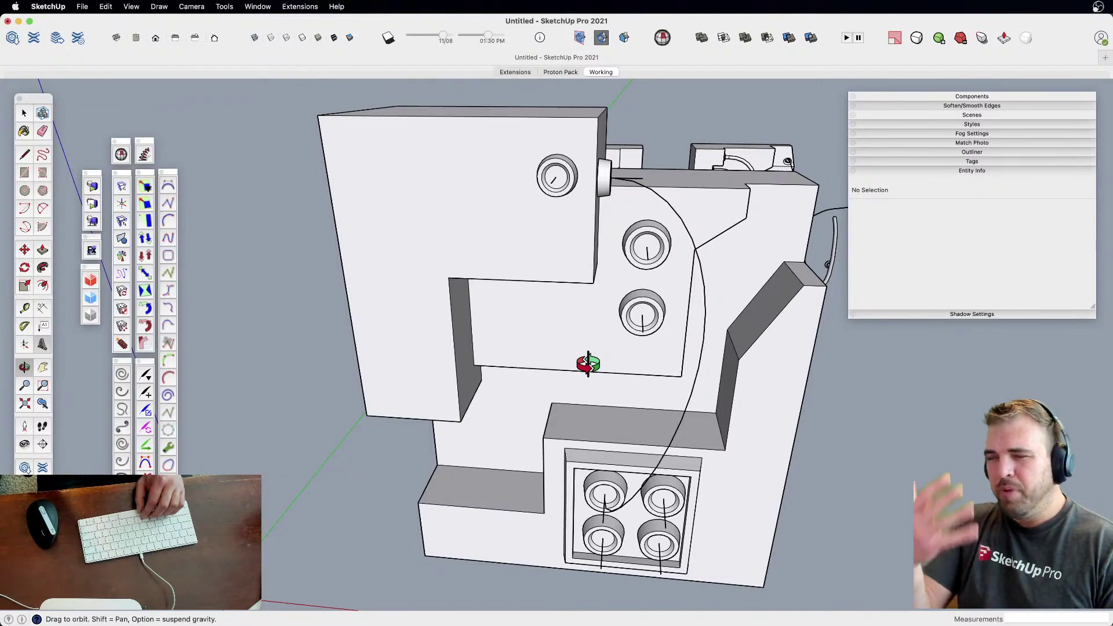
left_click_drag(585, 308, 482, 340)
key("space")
left_click(584, 322)
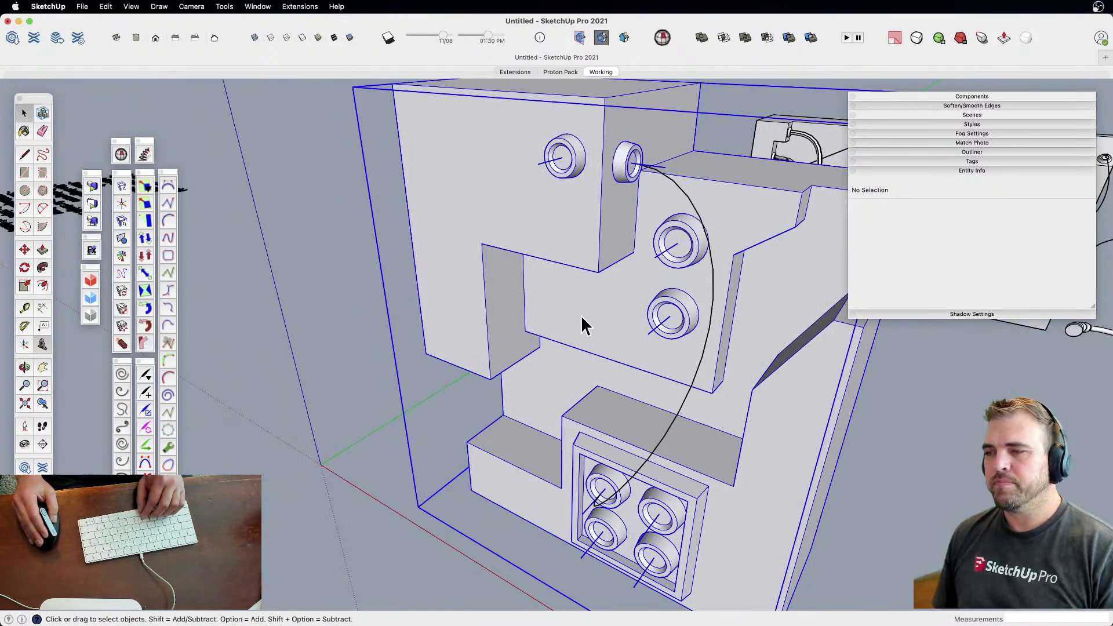
left_click(342, 442)
key("h")
key("space")
left_click(685, 404)
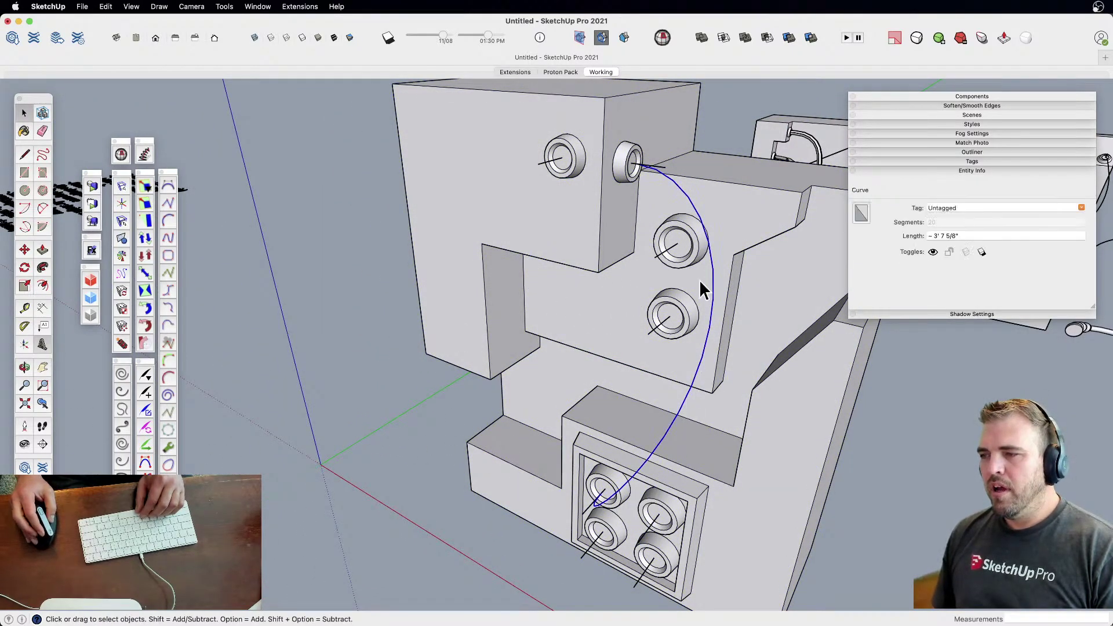
Draw a short line from the curve's upper end to the inner end of the side socket's centre line
scroll(658, 162, "up", 6)
key("l")
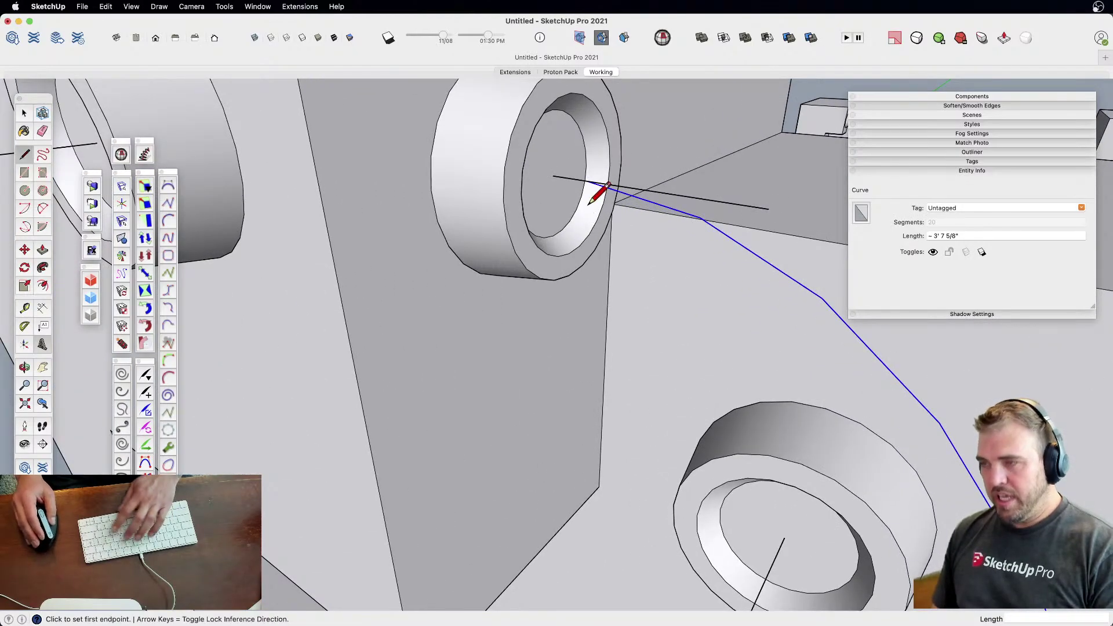
left_click(587, 182)
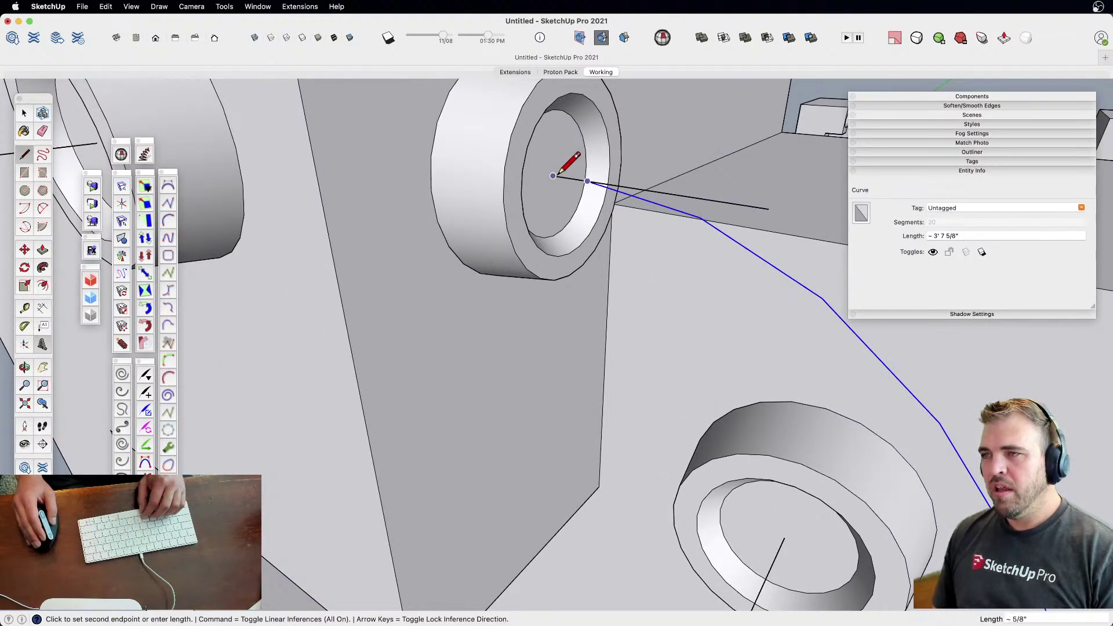
key("space")
left_click(631, 197)
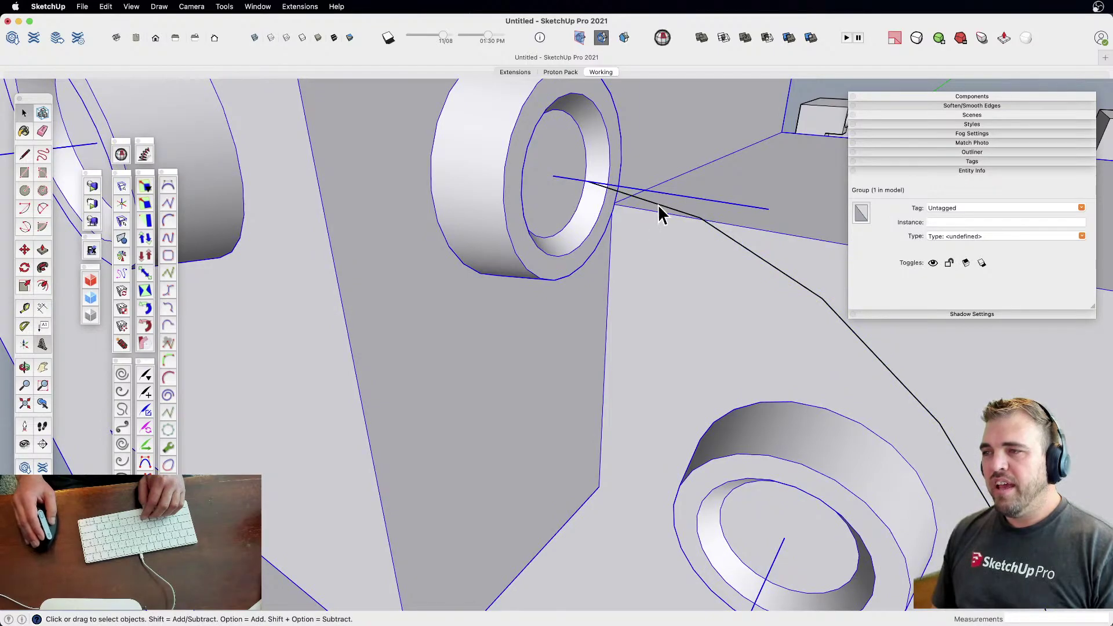
key("l")
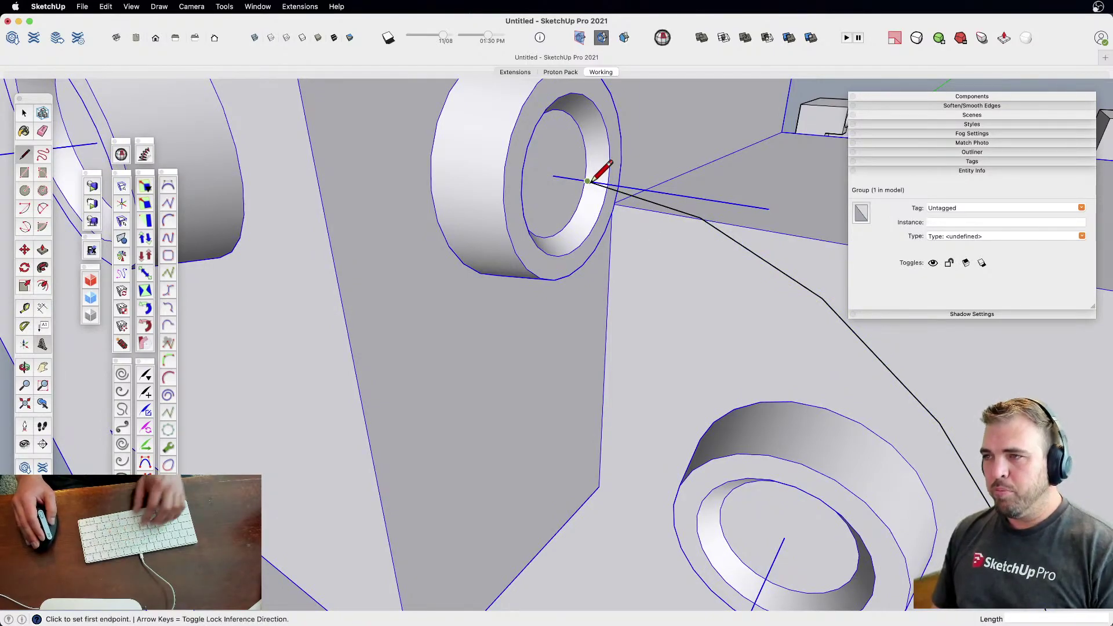
left_click(587, 182)
left_click(553, 176)
key("space")
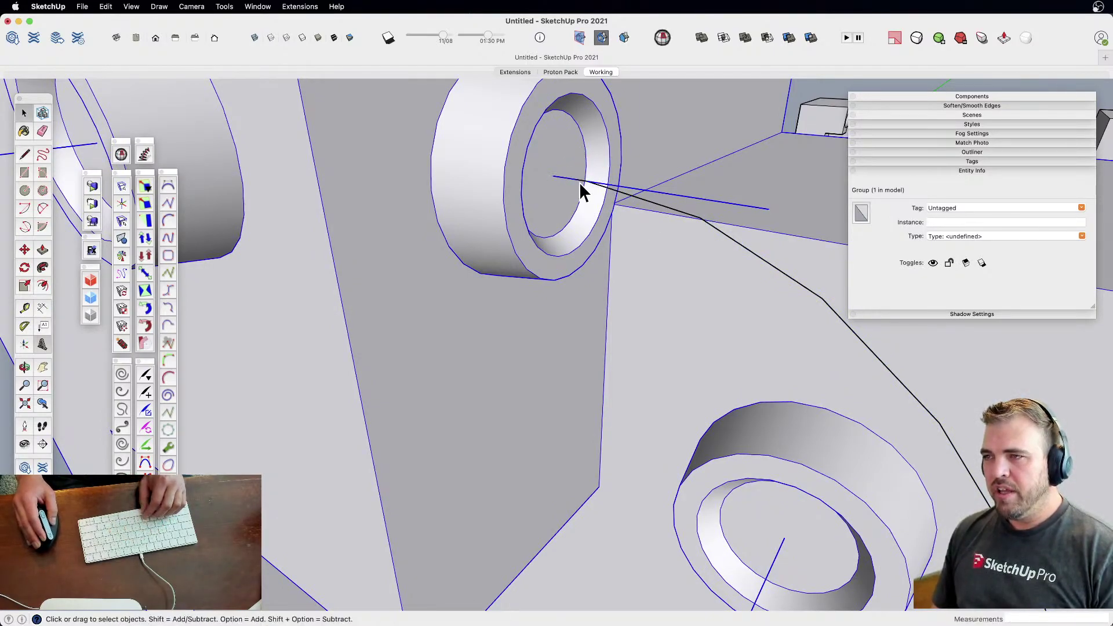
Weld the short socket line and the Bezier curve into a single curve, and check that it moves as one piece
left_click(638, 199, "shift")
scroll(639, 200, "down", 2)
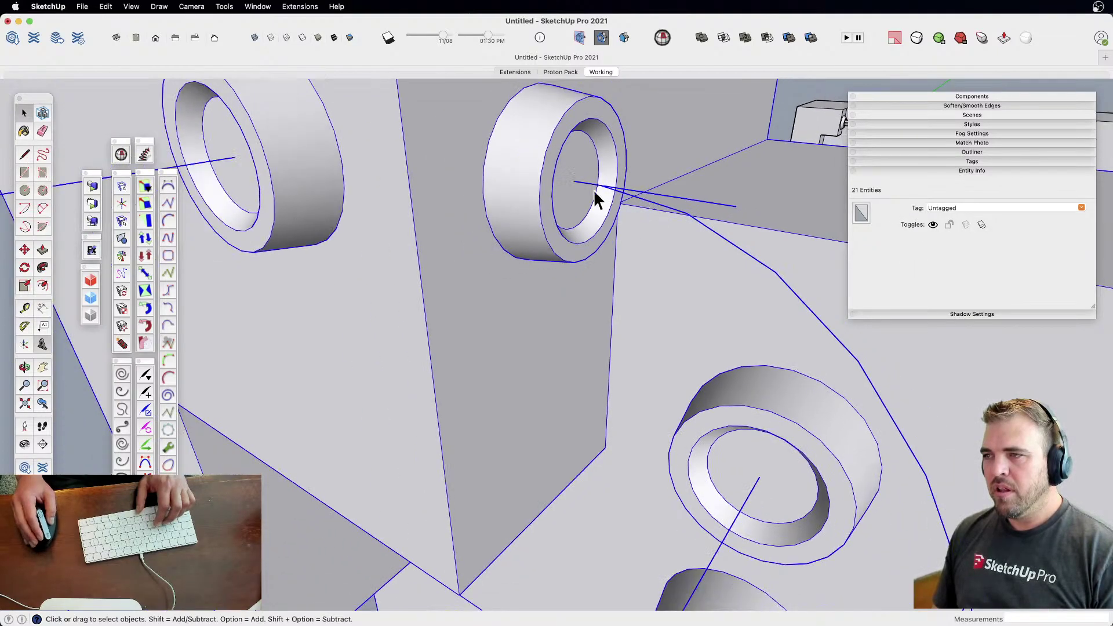
left_click(655, 195, "shift")
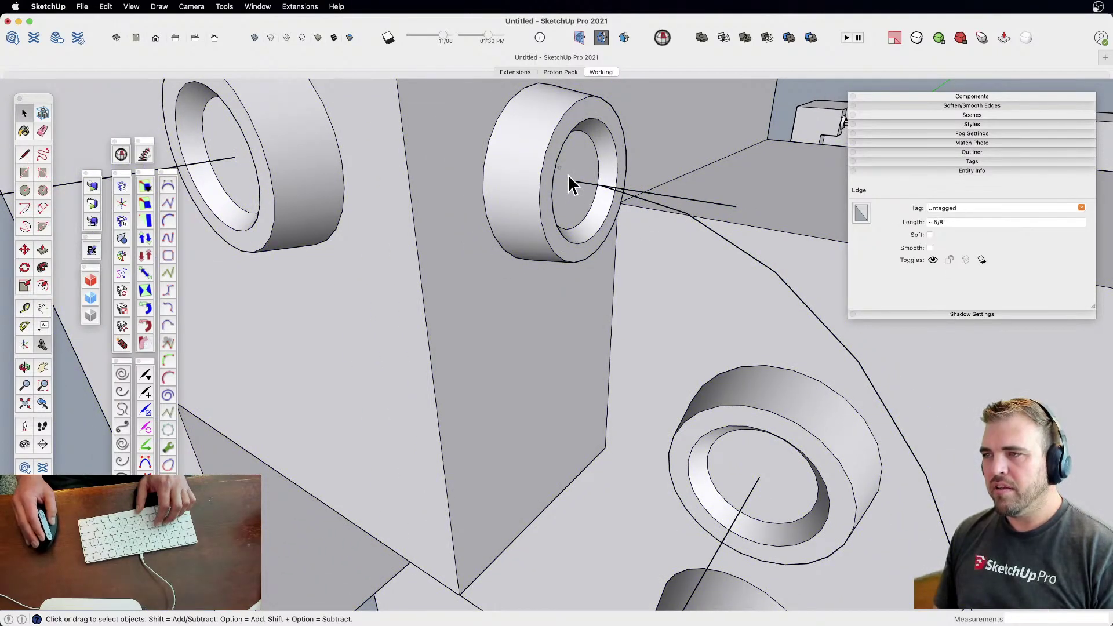
left_click(674, 218, "shift")
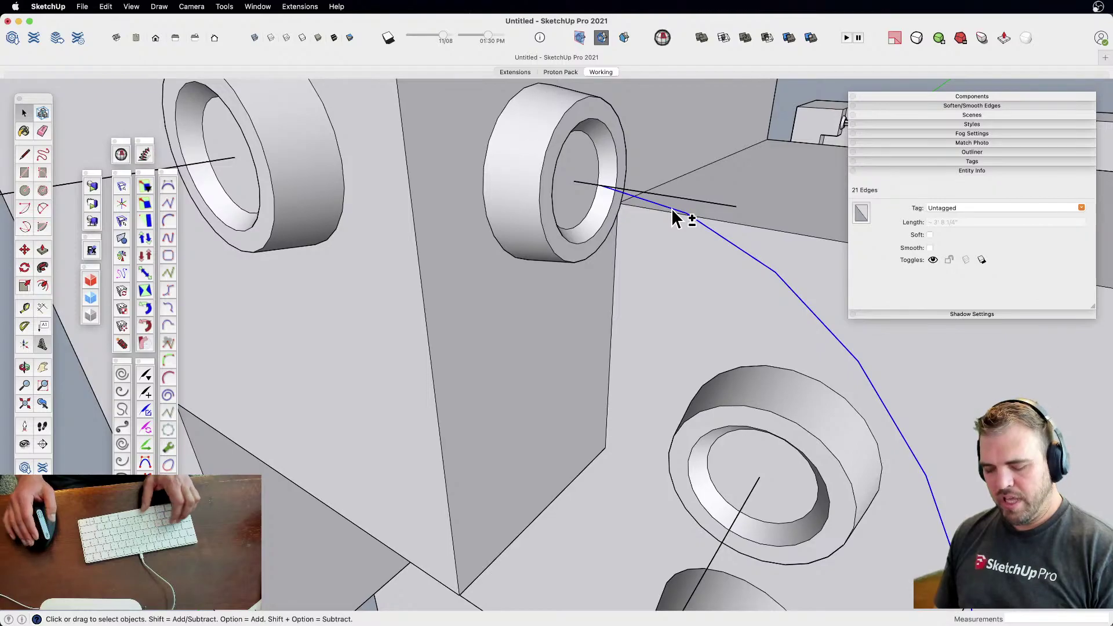
scroll(645, 193, "down", 3)
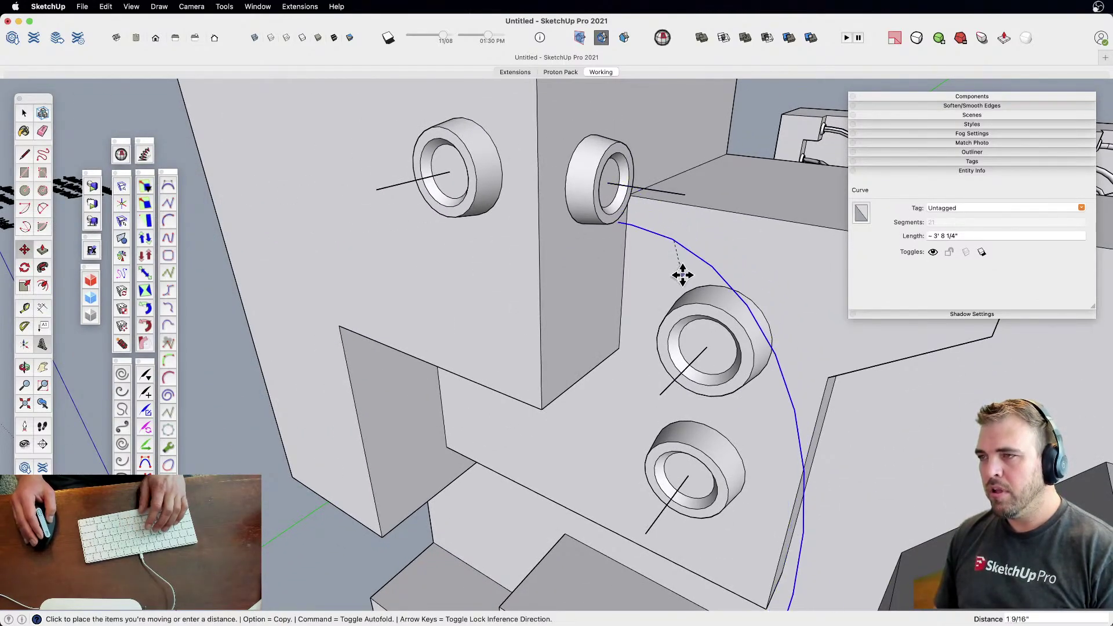
scroll(684, 272, "down", 3)
middle_click_drag(676, 218, 619, 83, "shift")
left_click_drag(619, 82, 629, 11)
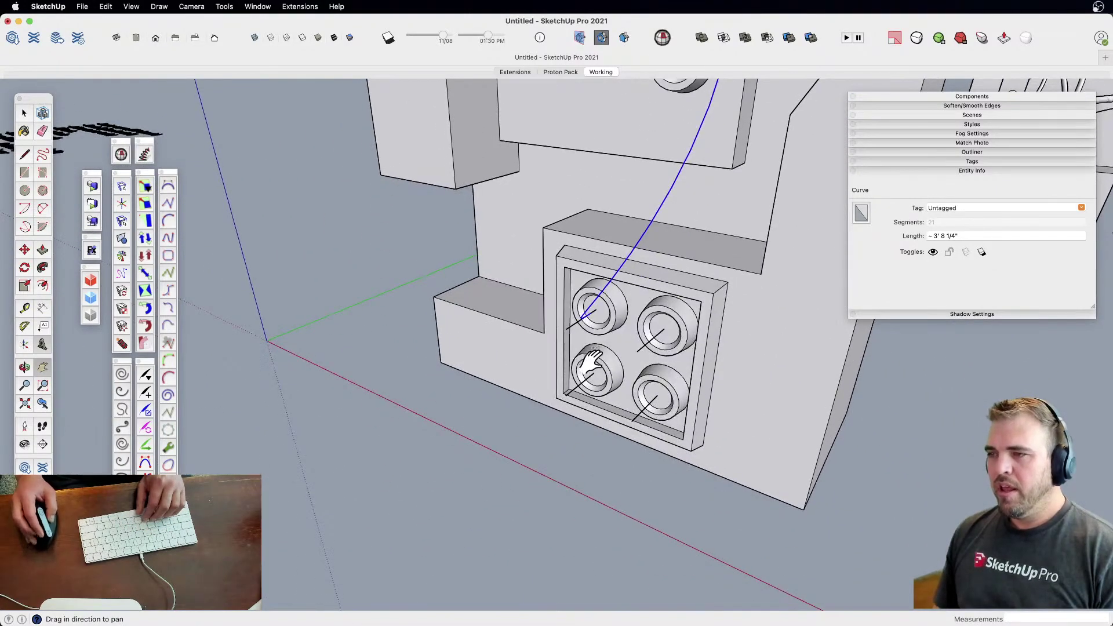
Draw a short line from the curve's lower end to the inner end of the panel socket's centre line and weld it to the curve
scroll(592, 361, "up", 8)
left_click_drag(613, 238, 576, 264)
key("l")
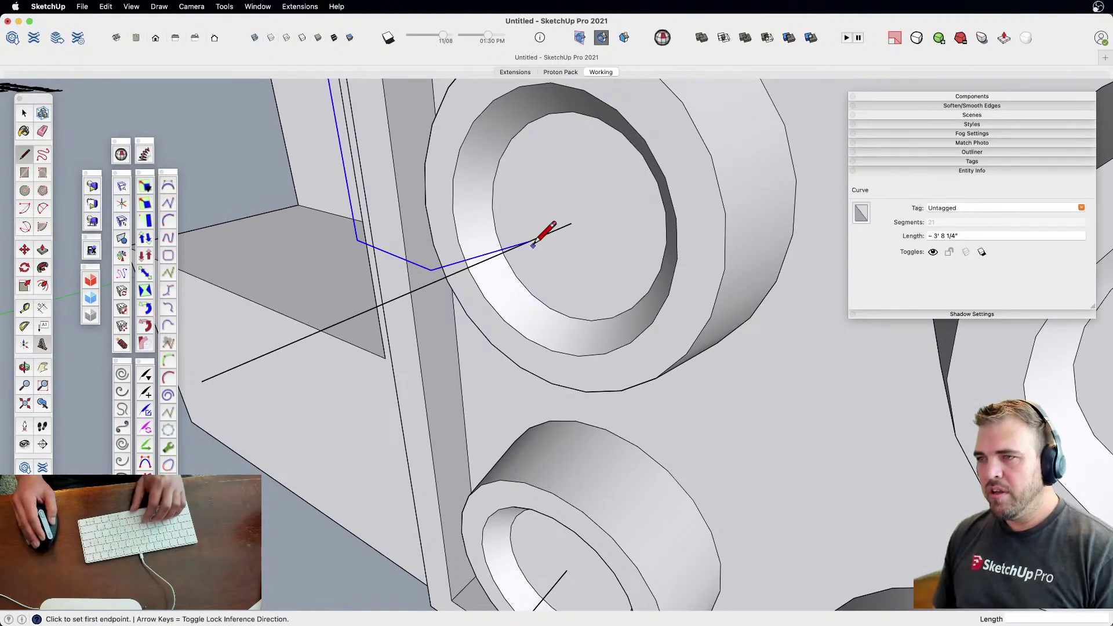
left_click(534, 246)
key("space")
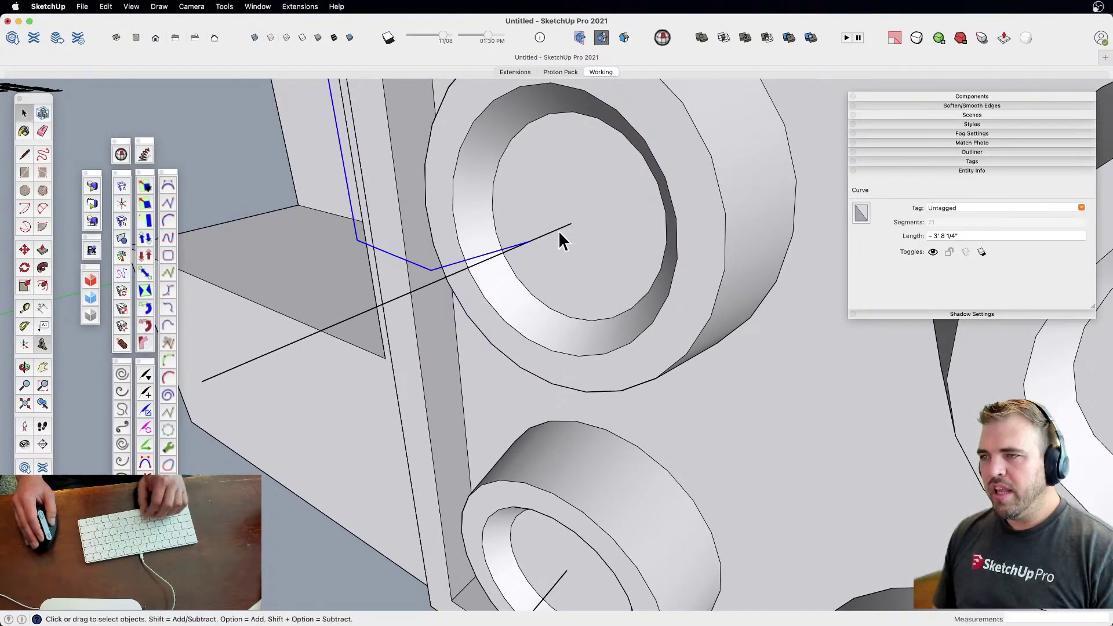
left_click(557, 234, "shift")
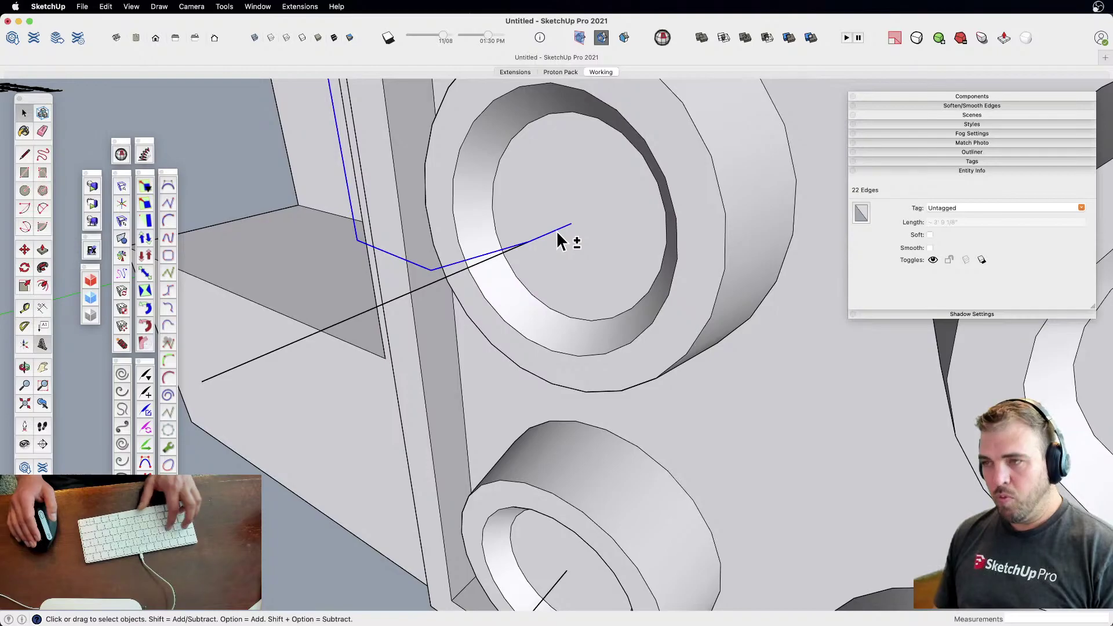
scroll(555, 238, "down", 4)
scroll(555, 244, "up", 5)
Draw a circle of 1 1/16" radius centred on the welded curve's end inside the panel socket, and give it 12 segments
key("c")
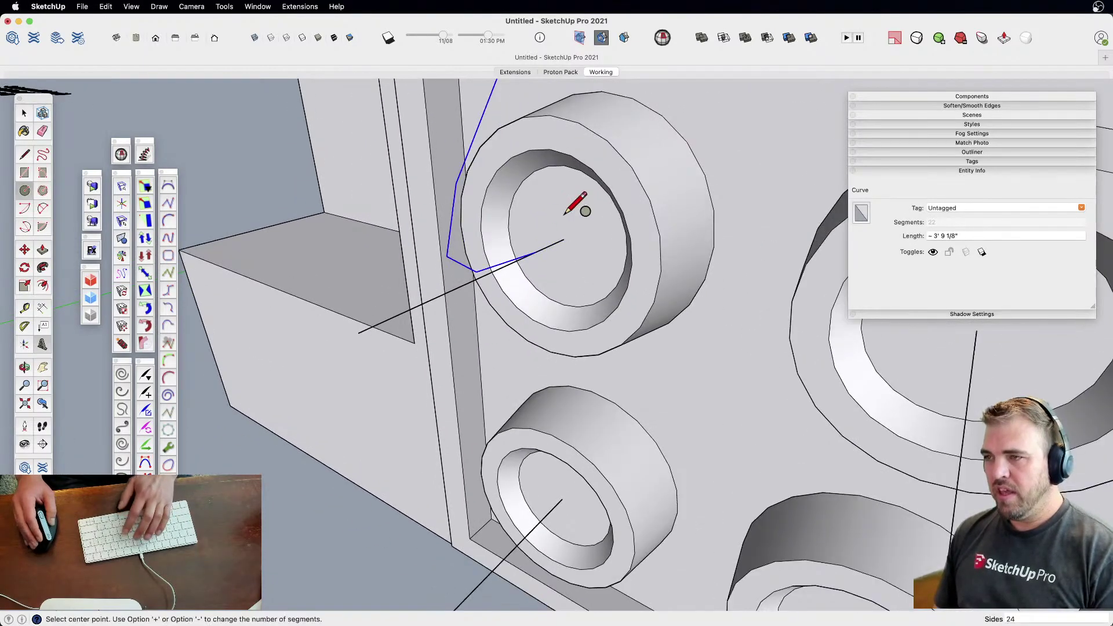
left_click(564, 239)
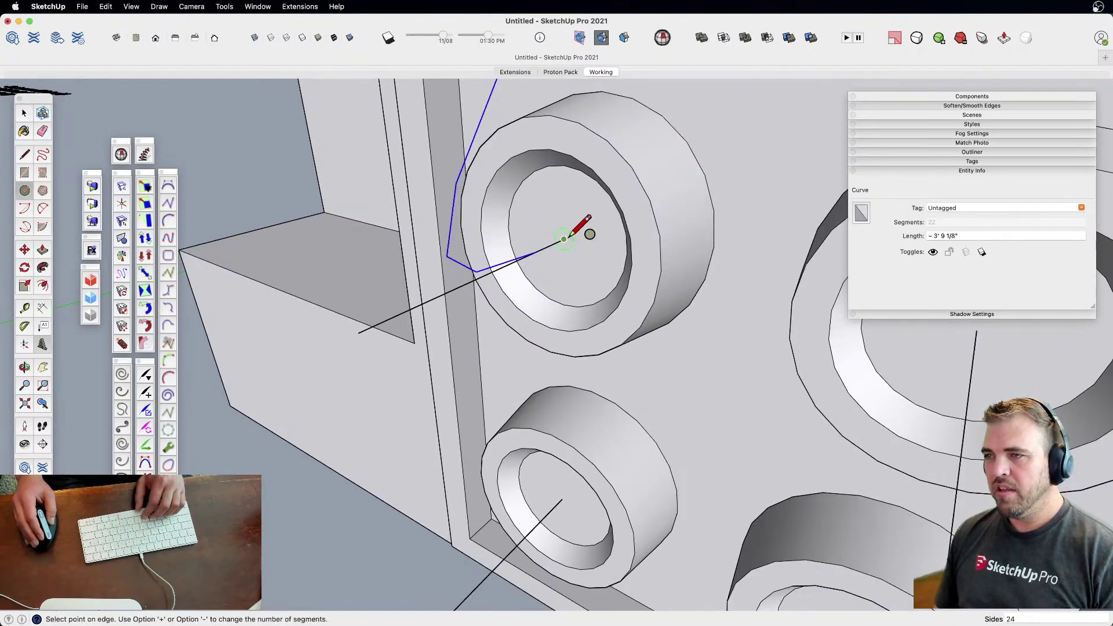
left_click(616, 244)
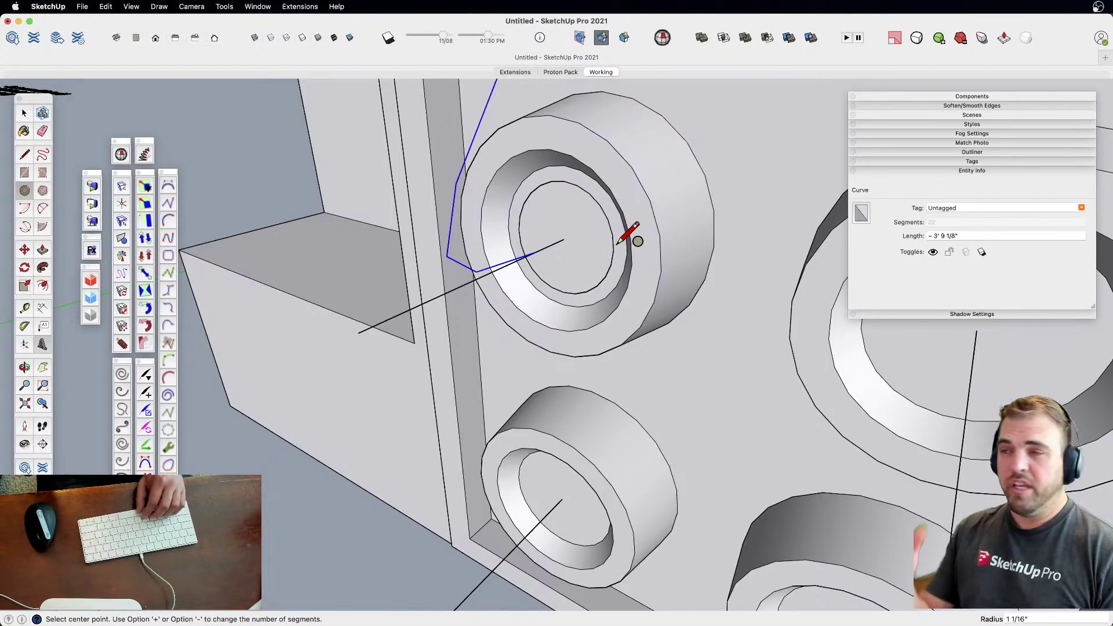
key("space")
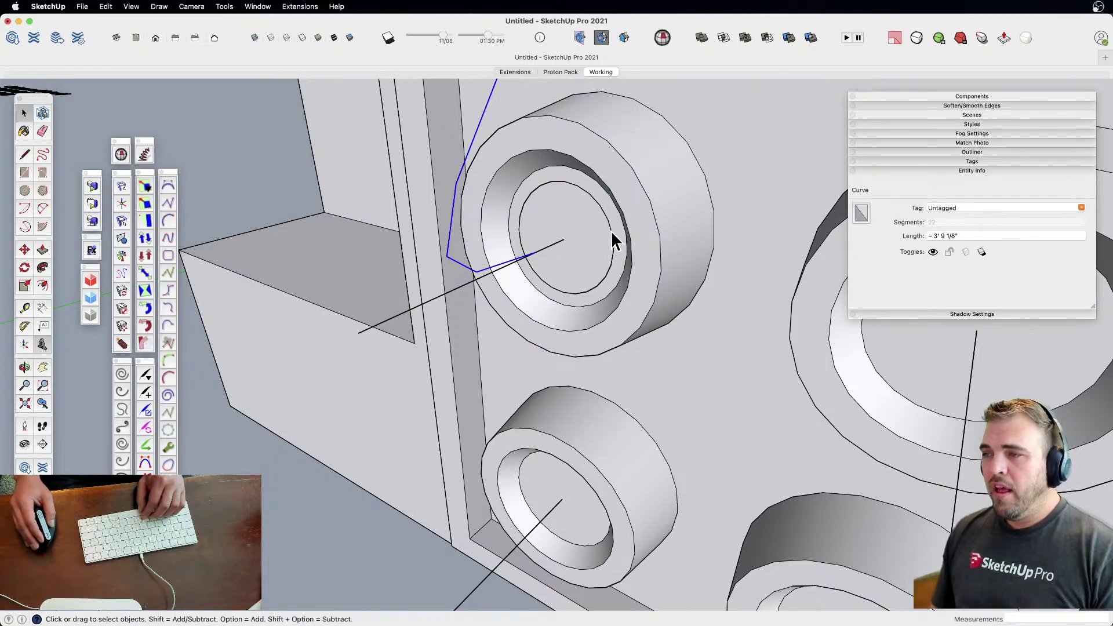
left_click(610, 233)
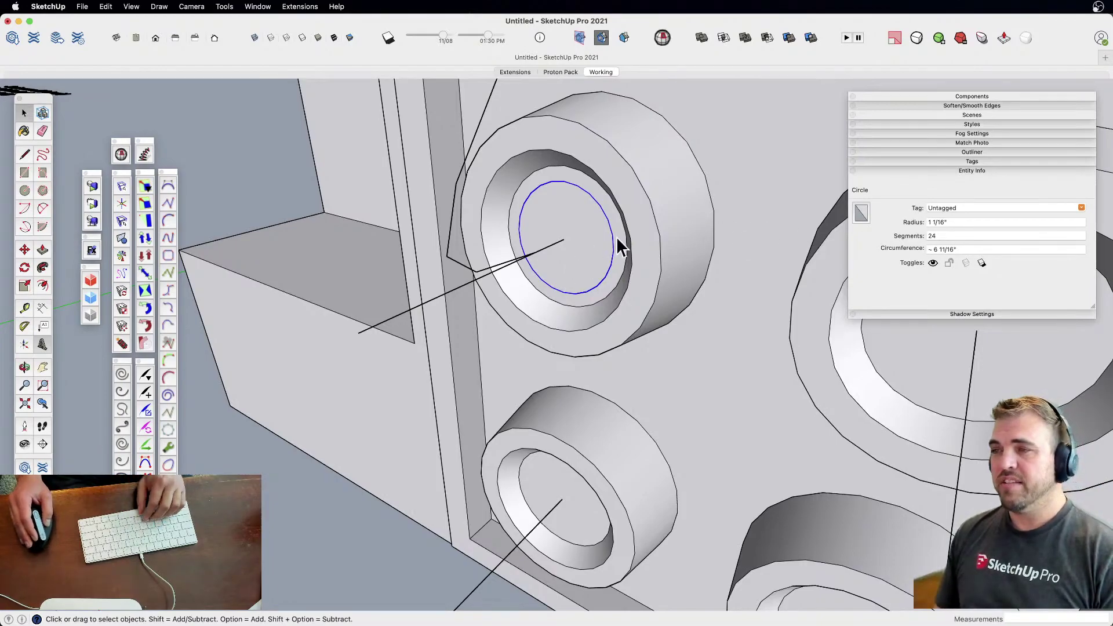
left_click(930, 235)
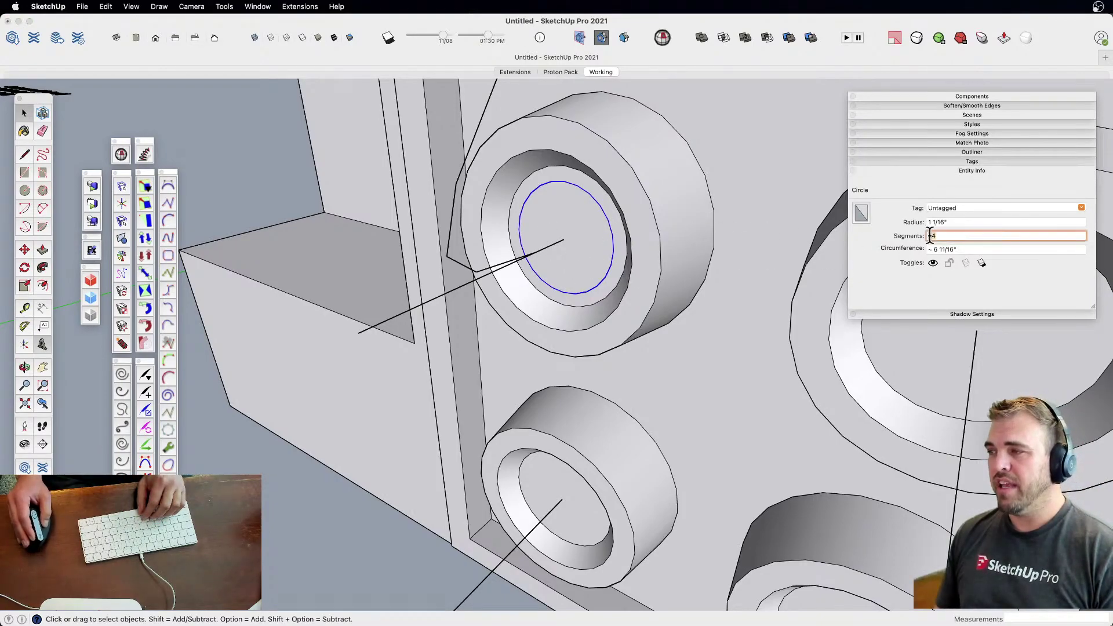
type("12")
key("Return")
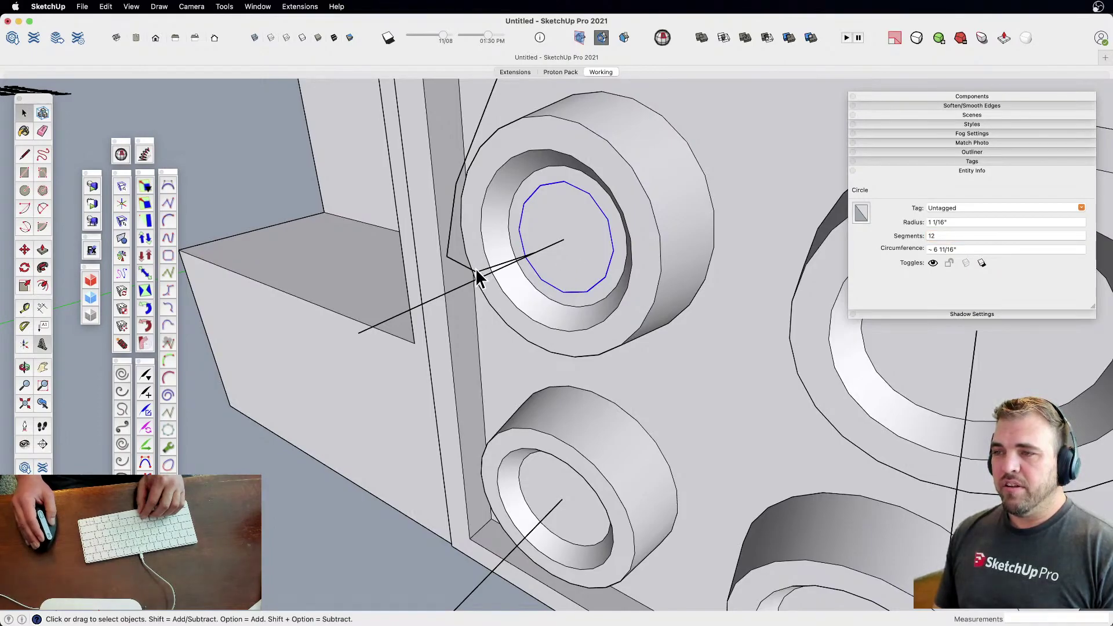
Scale the circle's face down uniformly about its centre to an area of about 1.22 in²
left_click(587, 262)
key("s")
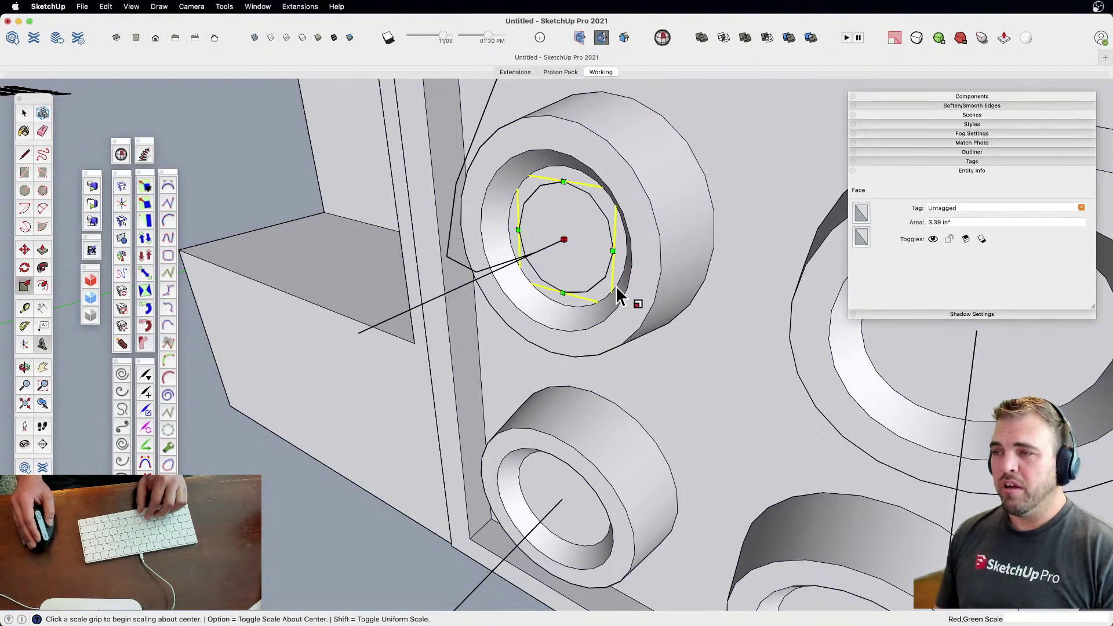
left_click_drag(607, 300, 590, 279)
key("space")
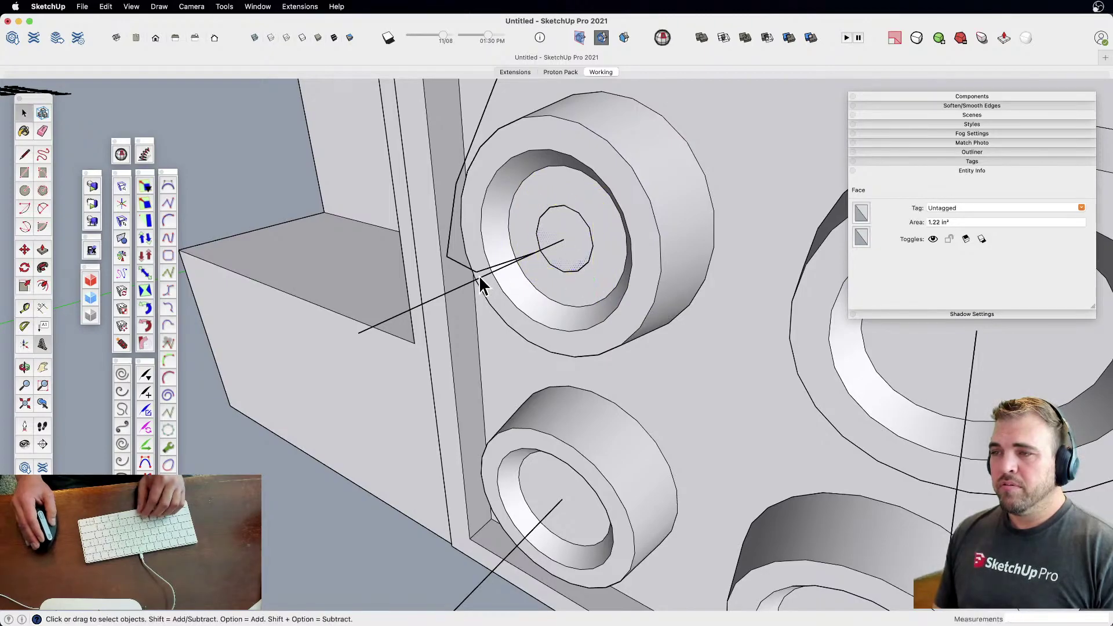
Extrude the small circle along the welded curve with Follow Me to form a tube between the two sockets
left_click(470, 270)
scroll(489, 280, "down", 10)
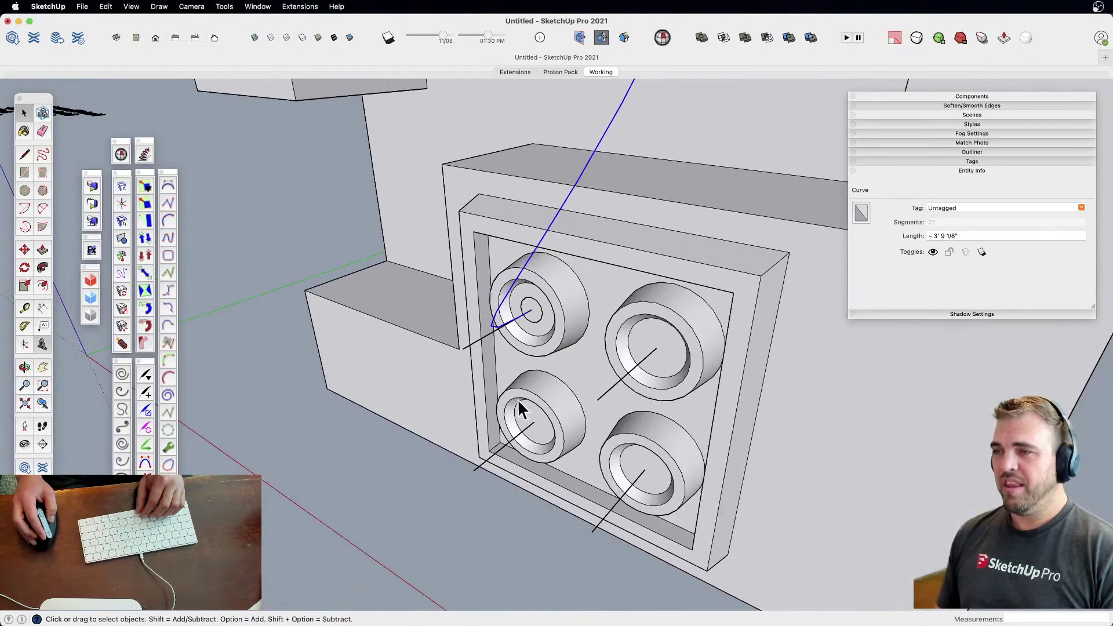
scroll(526, 408, "up", 5)
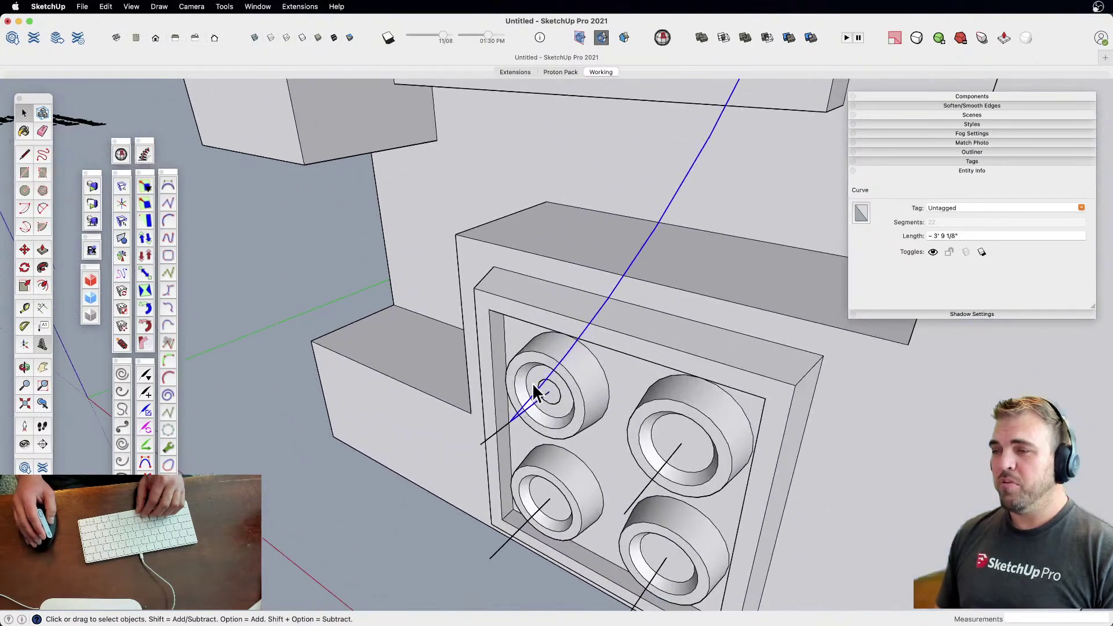
scroll(557, 414, "up", 5)
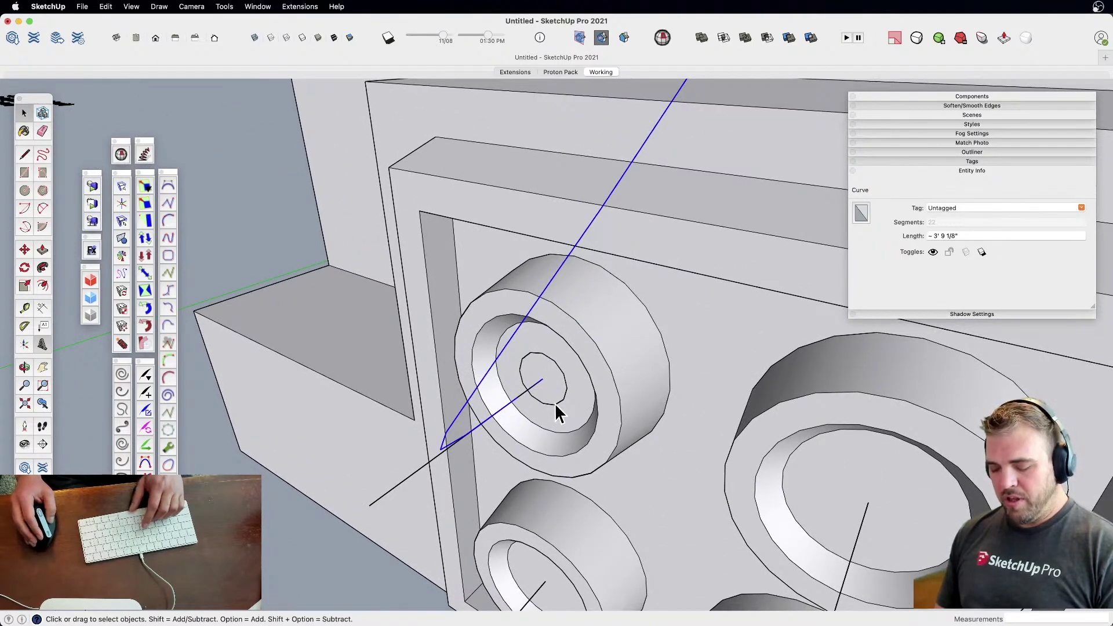
key("f")
left_click(555, 402)
scroll(535, 475, "down", 5)
scroll(534, 475, "down", 5)
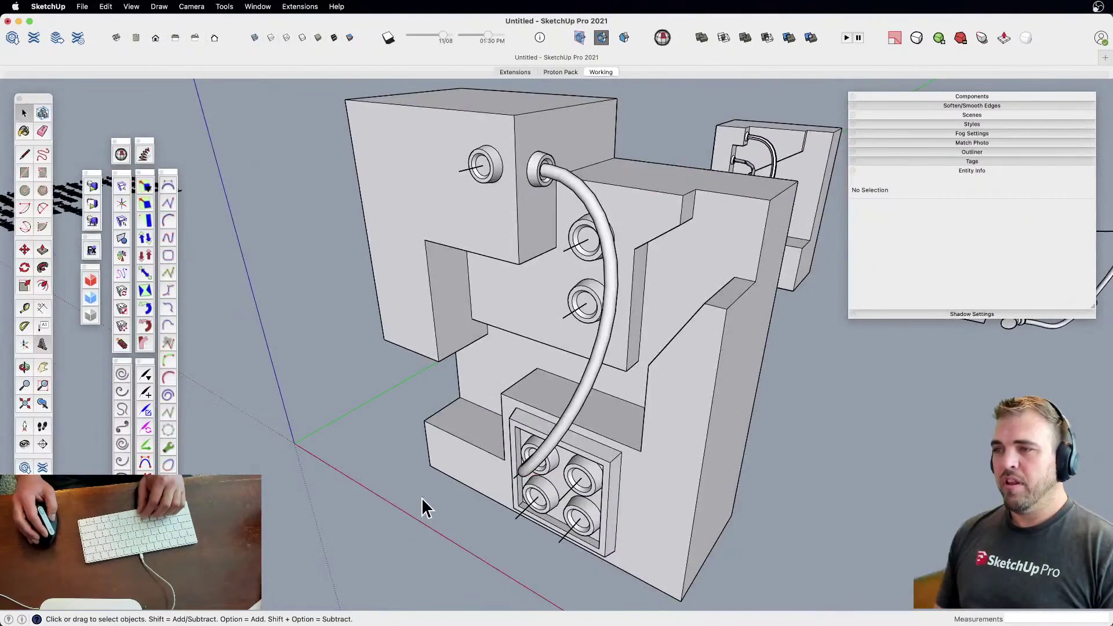
Inspect the tube from the front of the block and undo the Follow Me extrusion
middle_click_drag(422, 503, 660, 355)
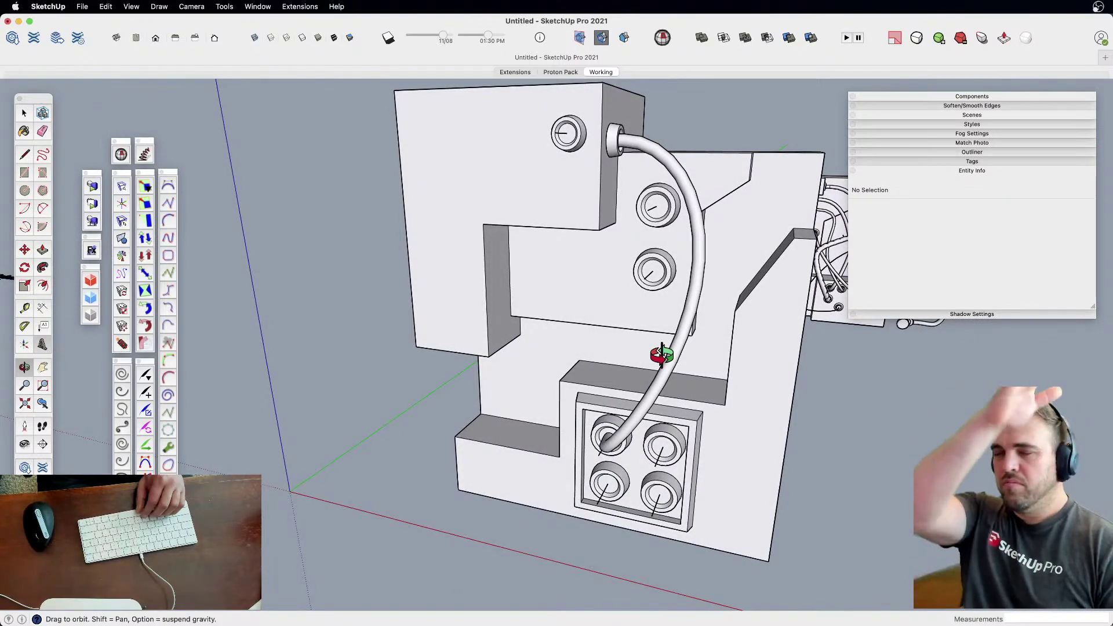
middle_click_drag(638, 435, 487, 455)
key("super+z")
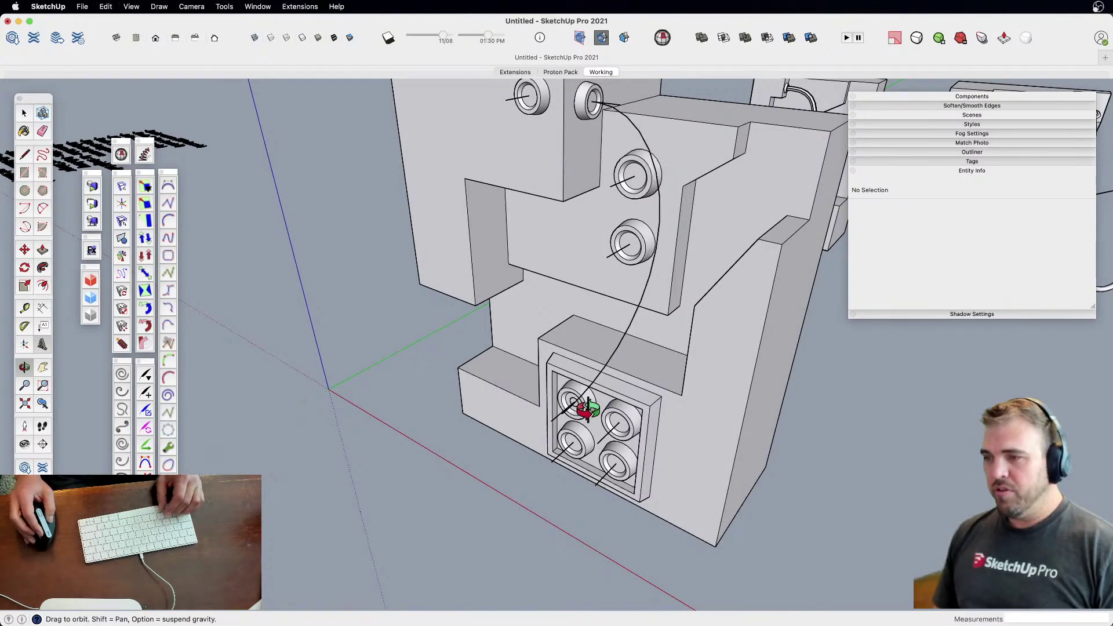
Stretch the circular profile sideways about its centre into an ellipse of about 2.16 in²
scroll(582, 402, "up", 10)
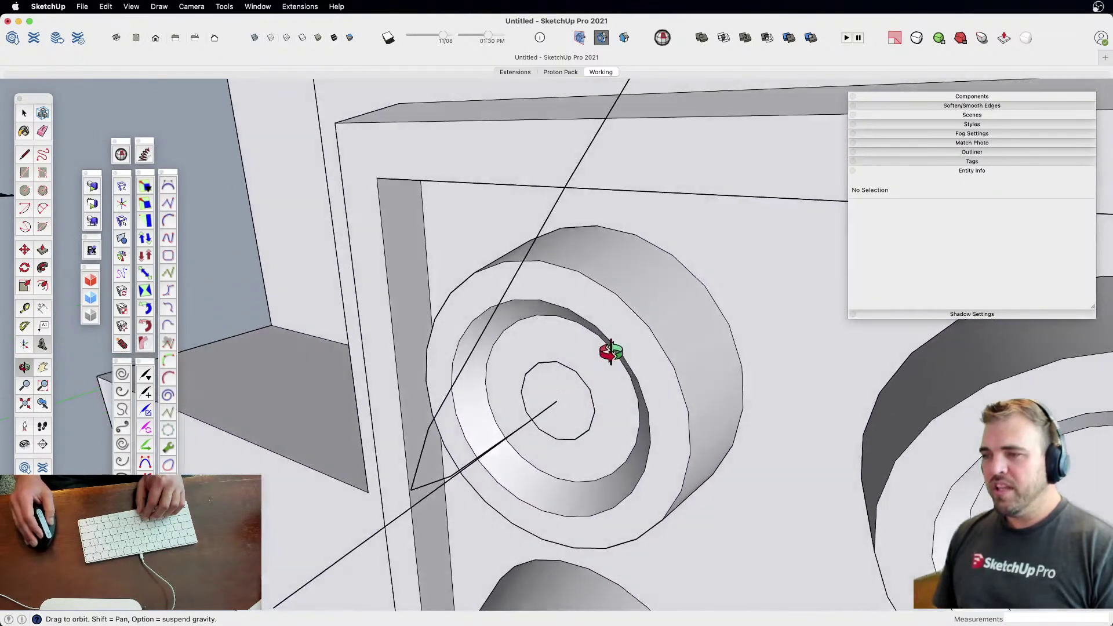
key("space")
left_click(570, 411)
scroll(572, 412, "up", 3)
key("s")
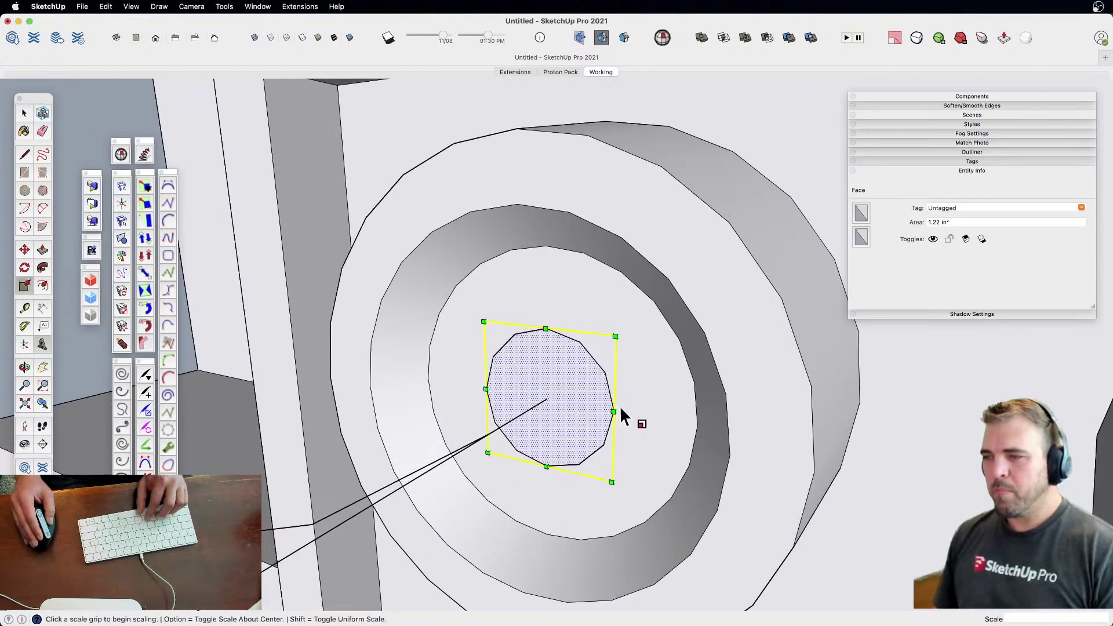
left_click_drag(615, 411, 669, 428)
Flatten the ellipse's upper side by drawing a line between two vertices and erasing the outer edges above it
key("l")
left_click(492, 332)
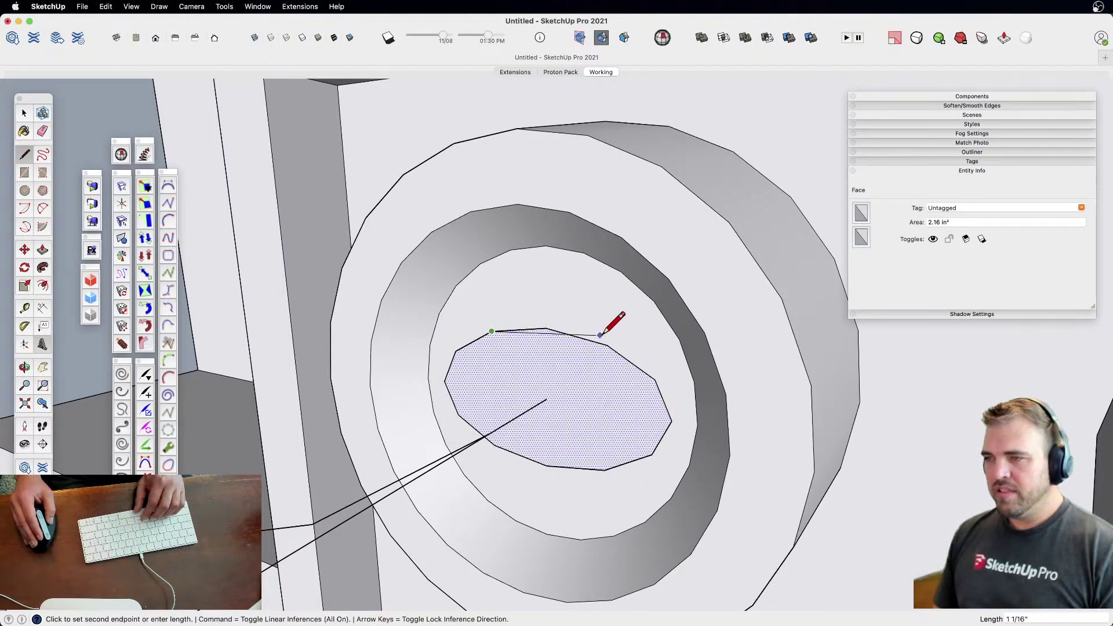
left_click(607, 345)
left_click(604, 469)
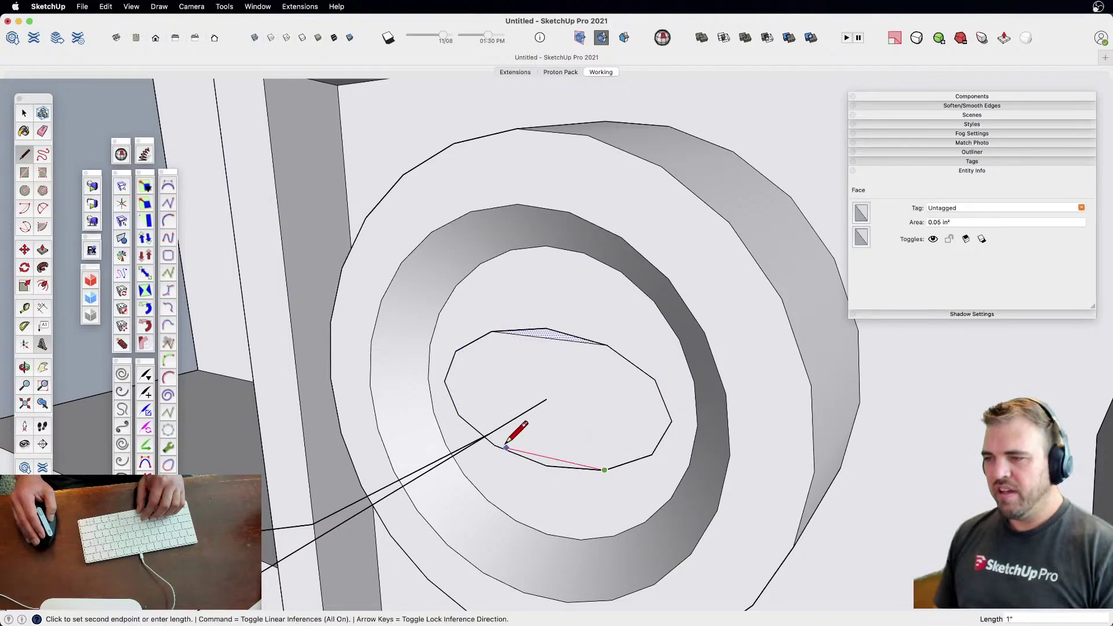
key("Escape")
key("e")
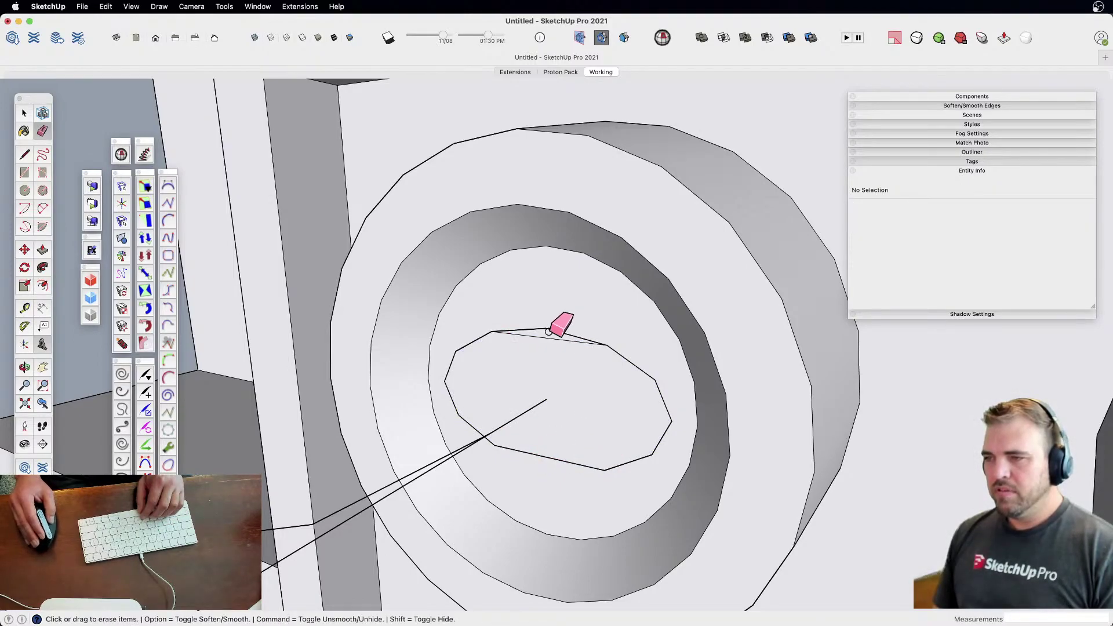
left_click_drag(549, 329, 556, 342)
Draw inward-bulging two-point arcs across the upper and lower sides of the profile, with a bulge of about 3/16" on the upper one
key("space")
left_click(556, 379)
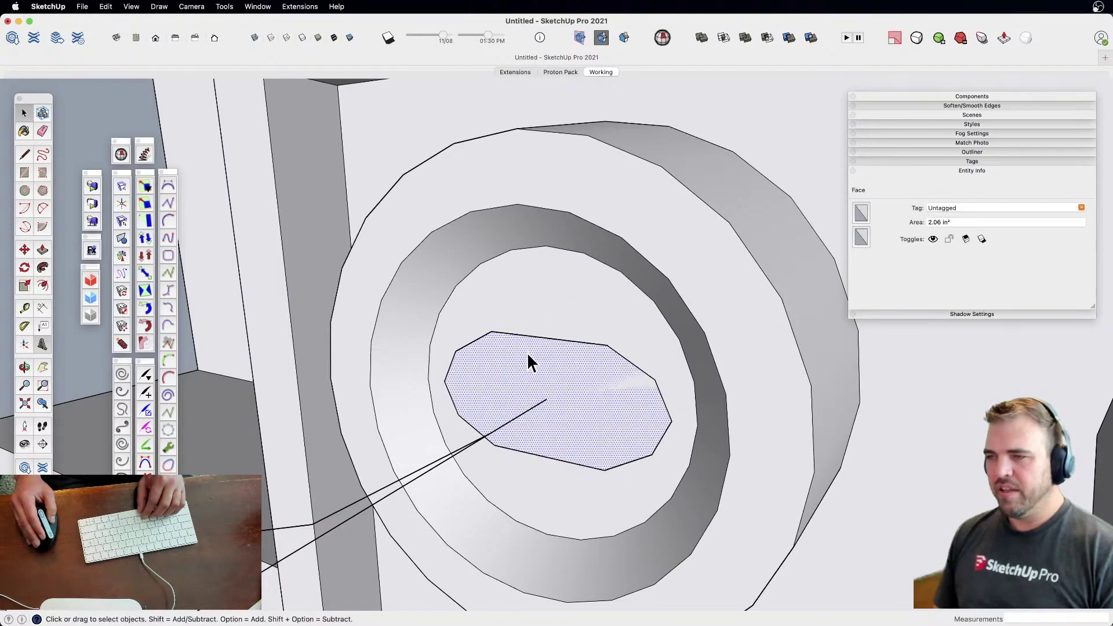
scroll(530, 356, "up", 2)
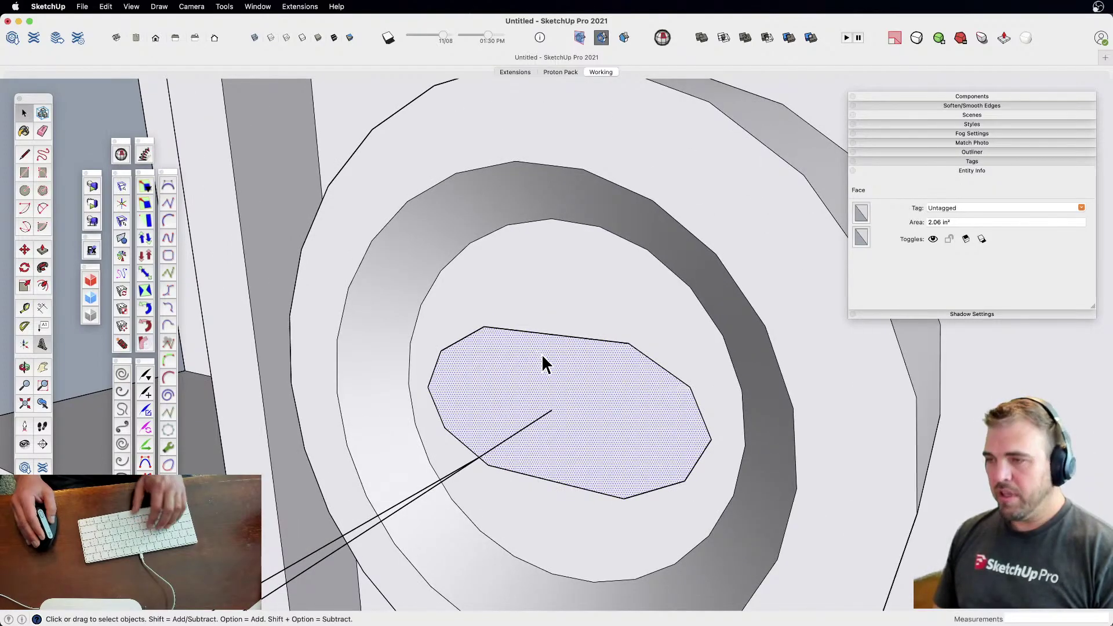
key("a")
left_click(484, 327)
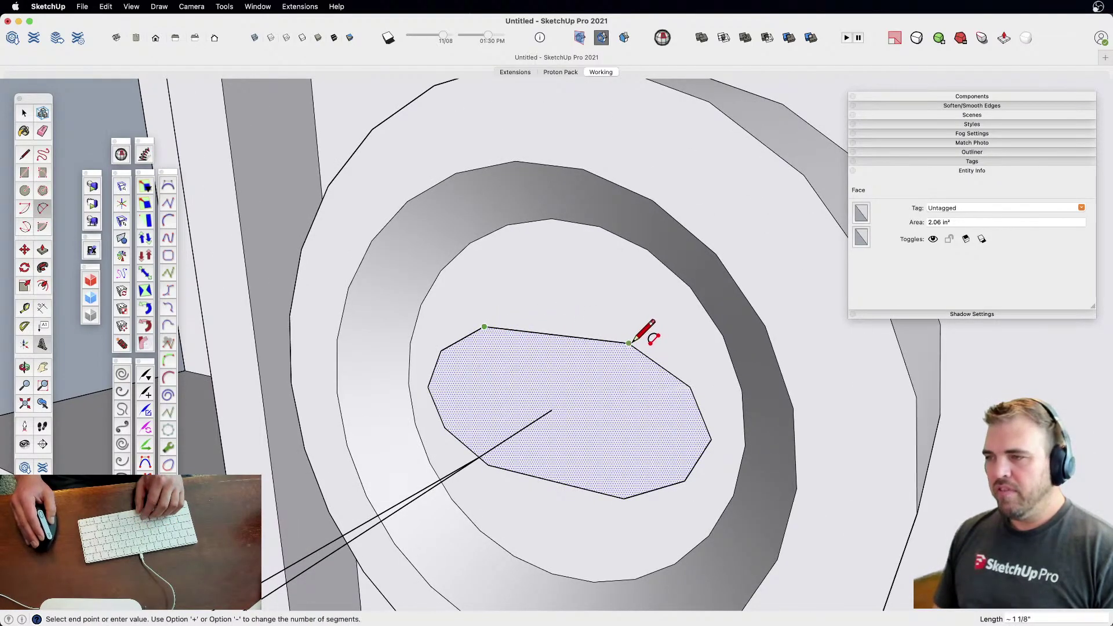
left_click(629, 343)
left_click(566, 361)
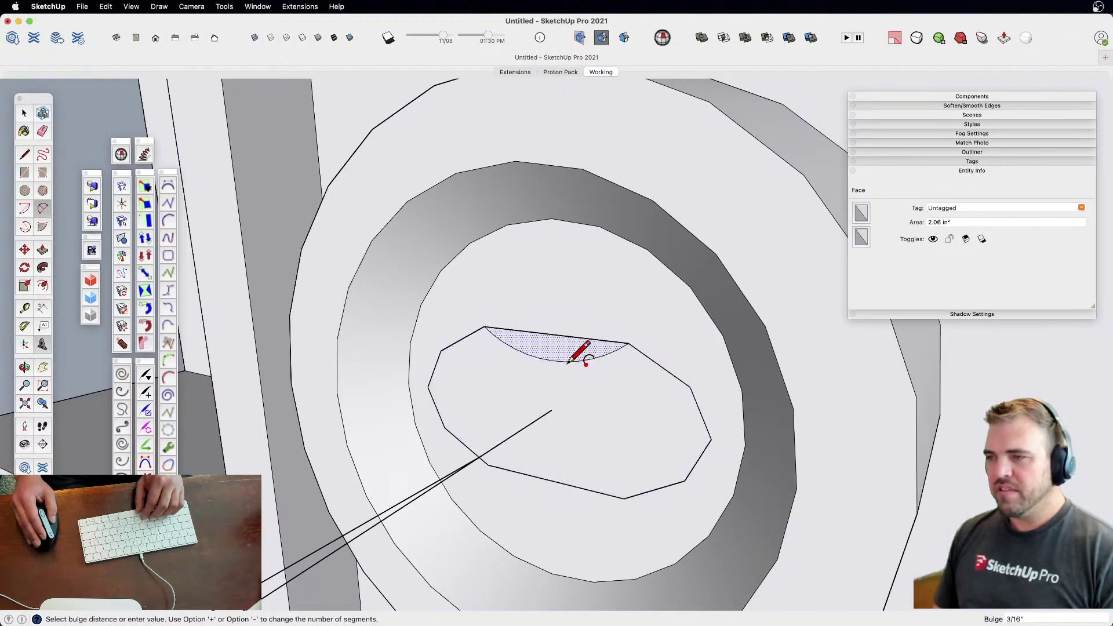
left_click(489, 464)
left_click(624, 497)
left_click(558, 457)
key("space")
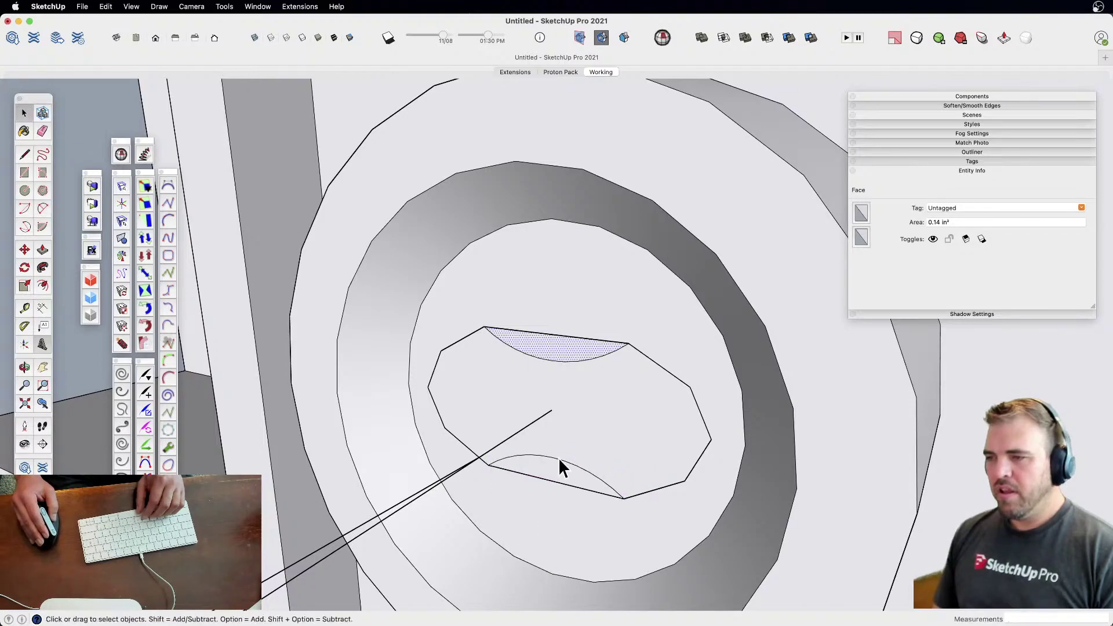
Reduce the lower and upper inward arcs of the profile to 4 segments each
left_click(558, 458)
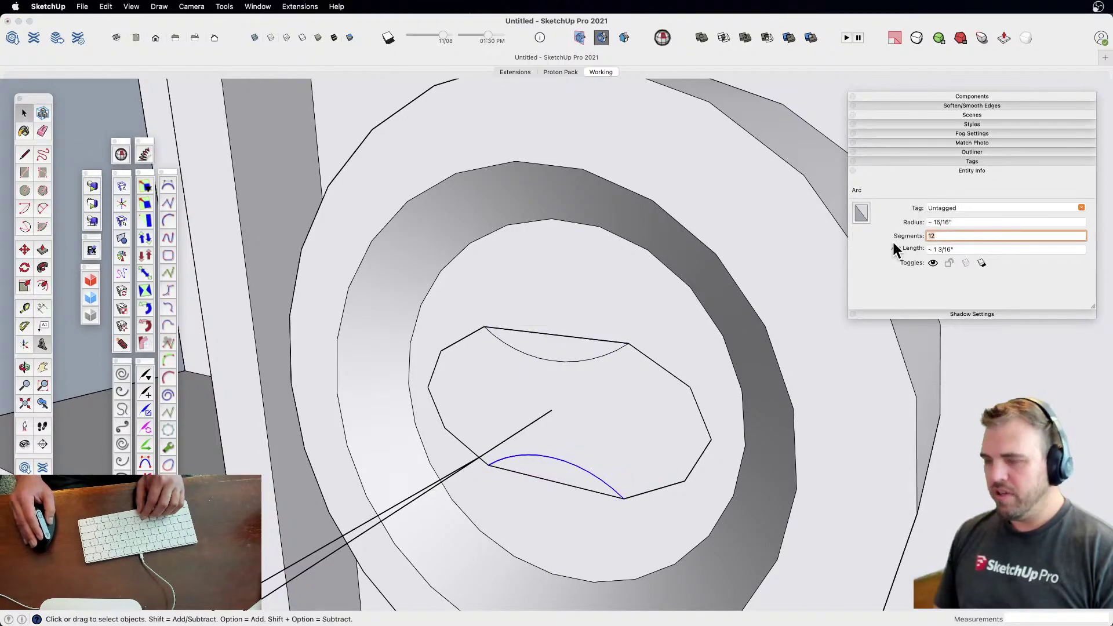
key("BackSpace")
key("BackSpace")
type("4")
key("Return")
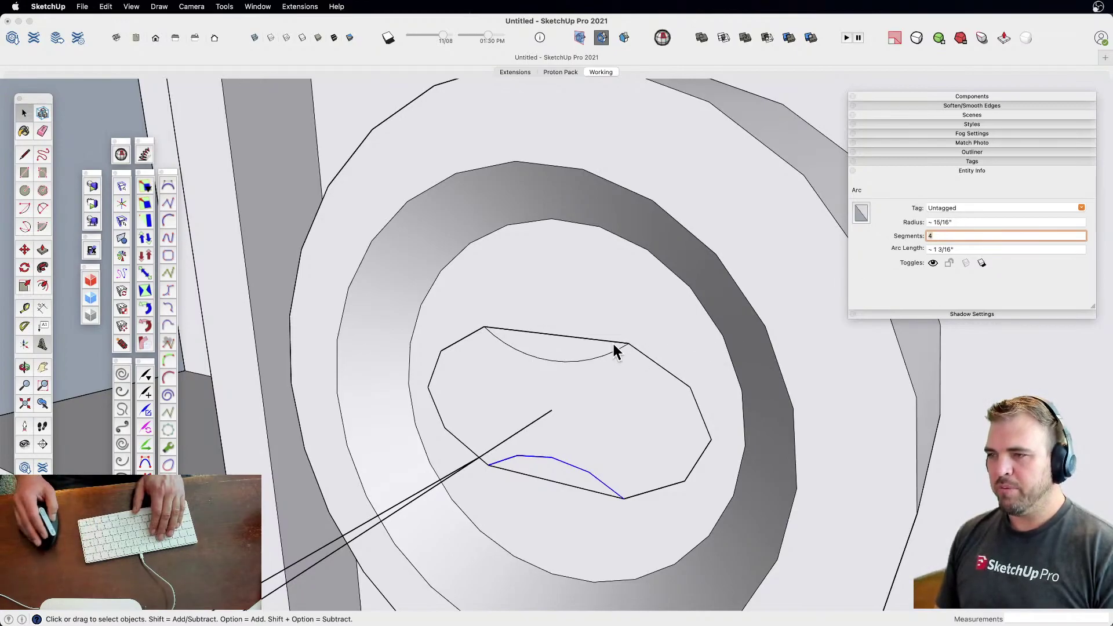
left_click(575, 360)
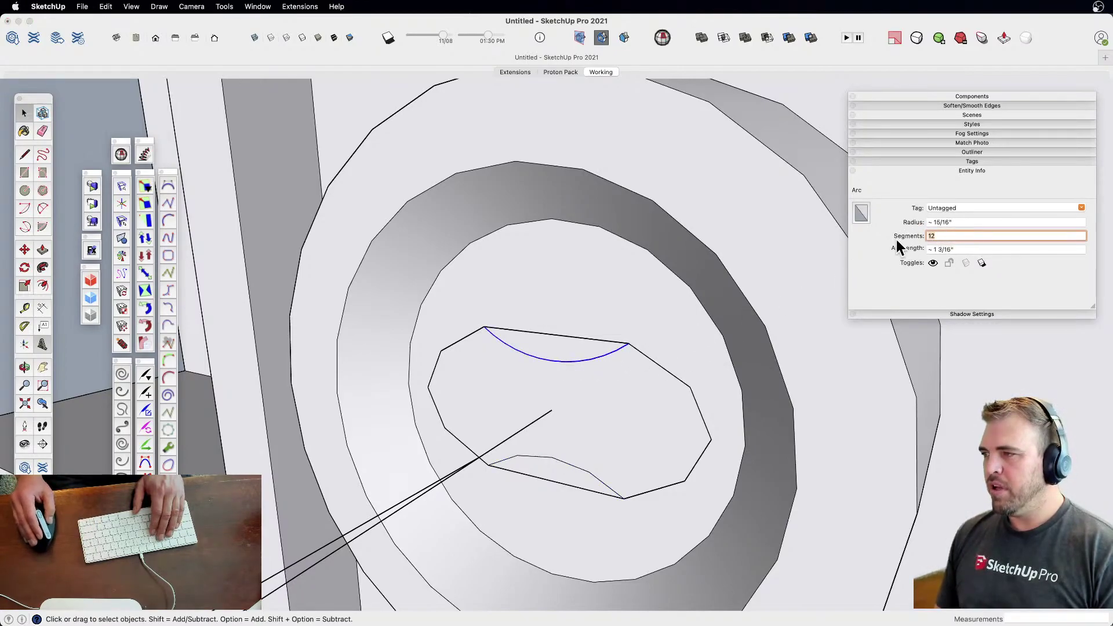
key("BackSpace")
key("BackSpace")
type("4")
key("Return")
Erase the outer straight edges beyond both arcs to leave a dumbbell-shaped profile
key("e")
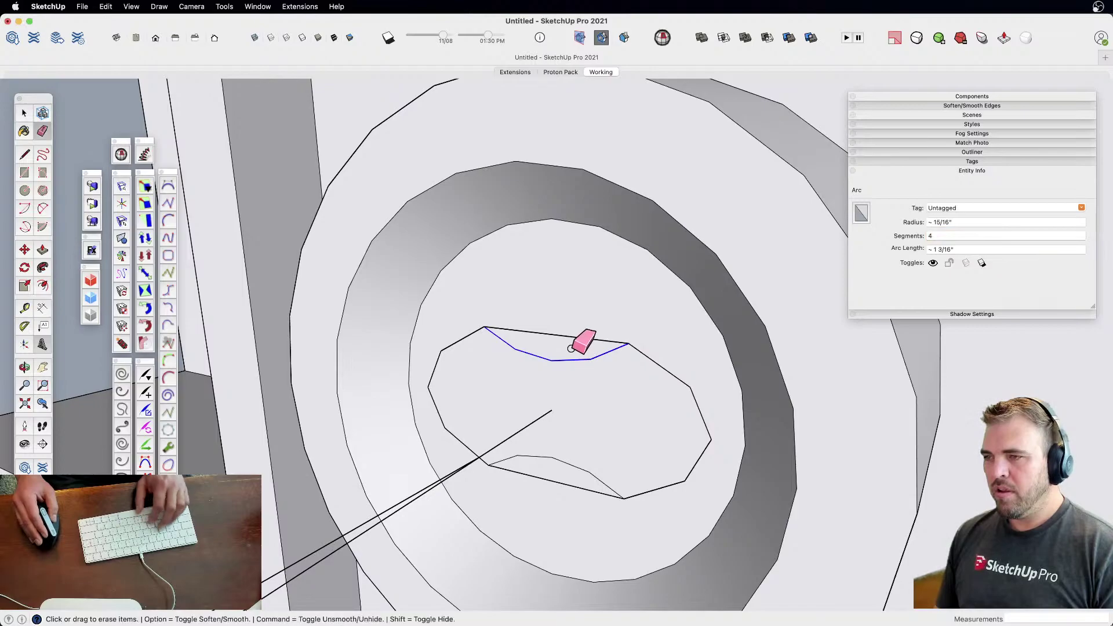
left_click(562, 494)
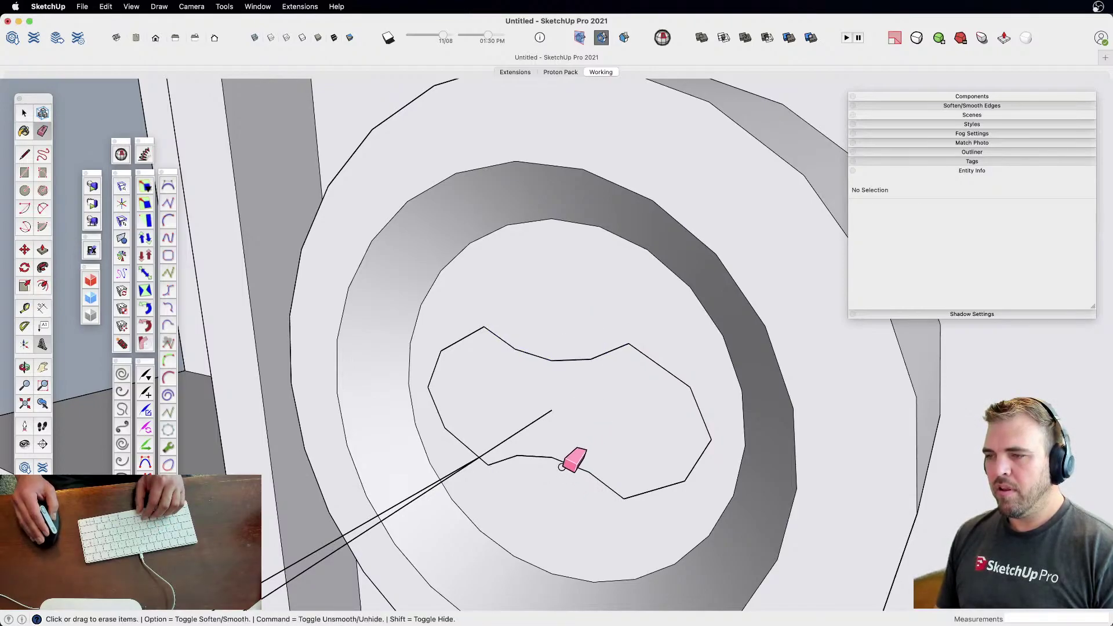
key("space")
Sweep the dumbbell-shaped profile along the welded path with Follow Me
scroll(533, 429, "down", 6)
left_click(544, 435)
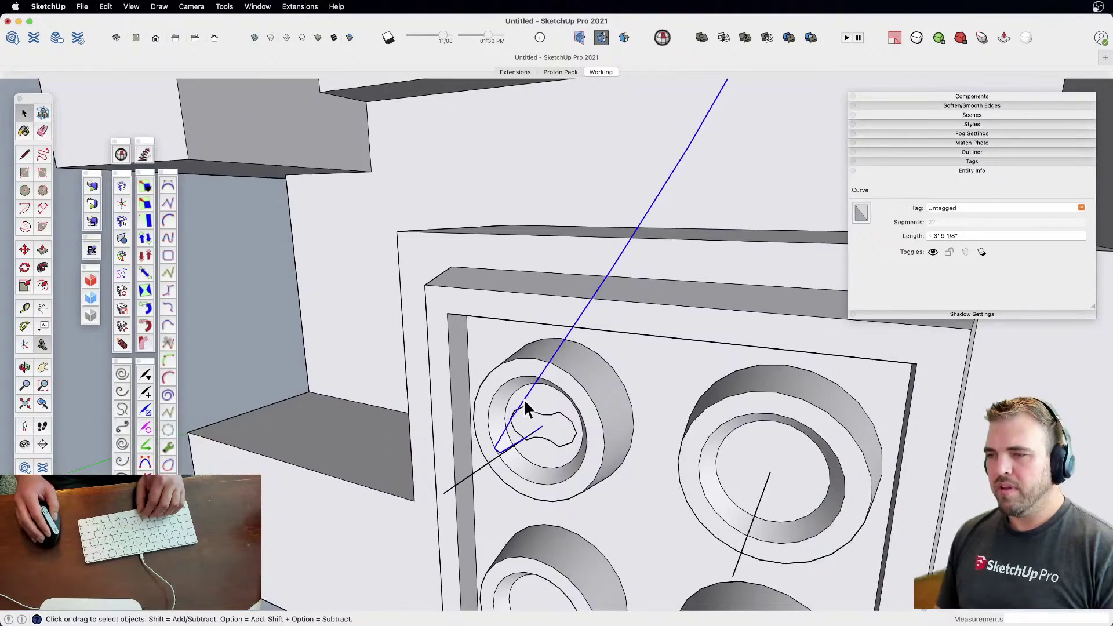
key("f")
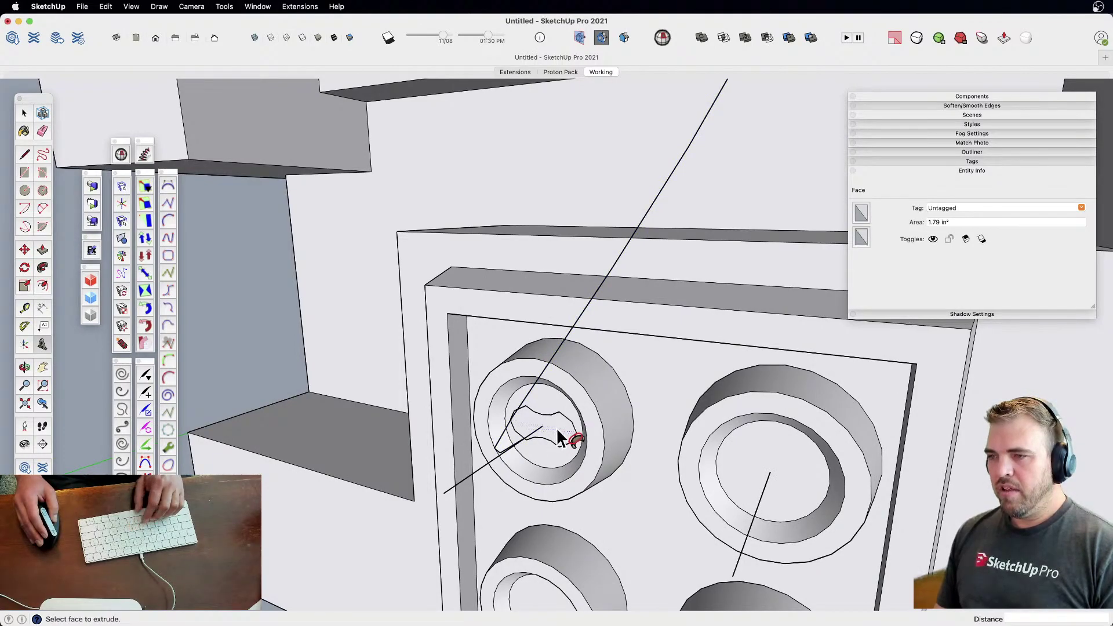
left_click(555, 427)
Examine the swept custom-profile tube from several angles along its run and at both socket ends
scroll(551, 458, "down", 8)
middle_click_drag(360, 562, 429, 473)
scroll(556, 214, "up", 6)
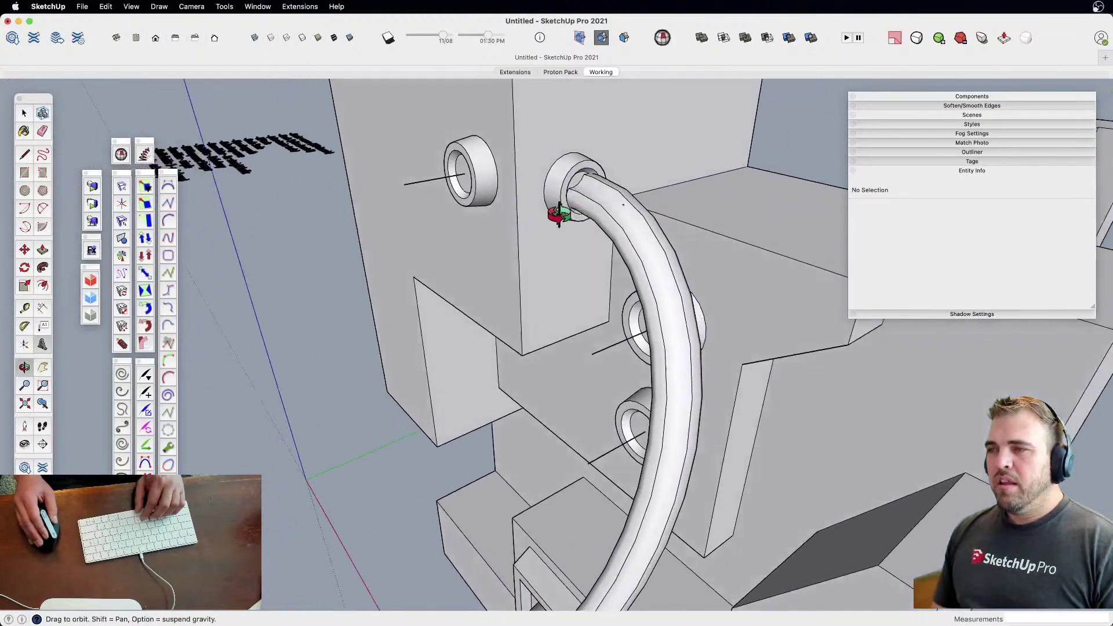
middle_click_drag(552, 214, 884, 323)
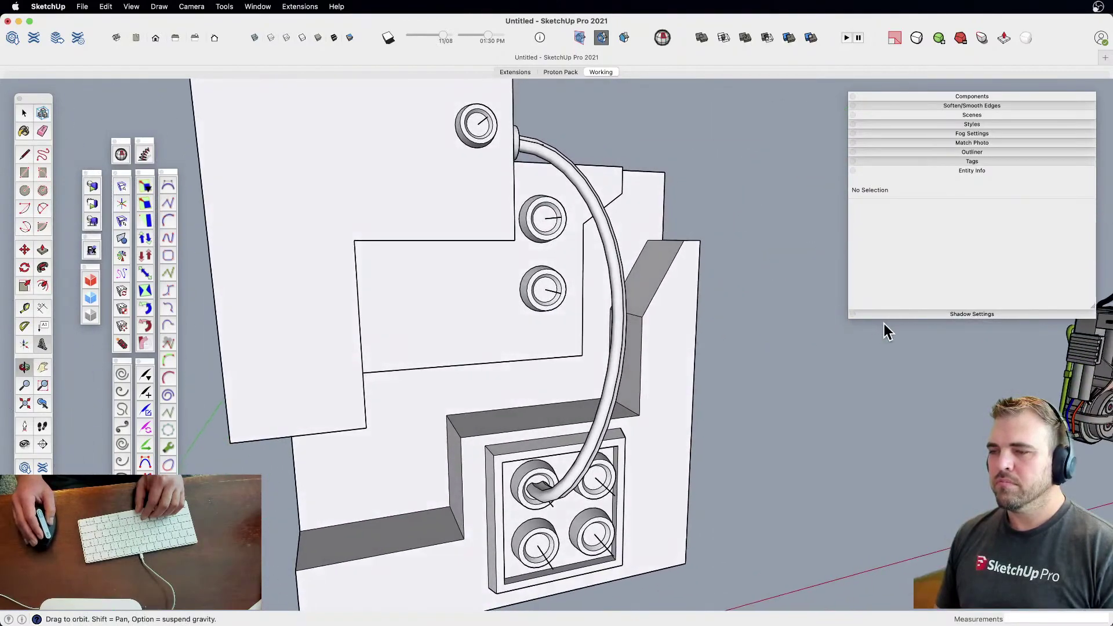
middle_click_drag(810, 330, 488, 386)
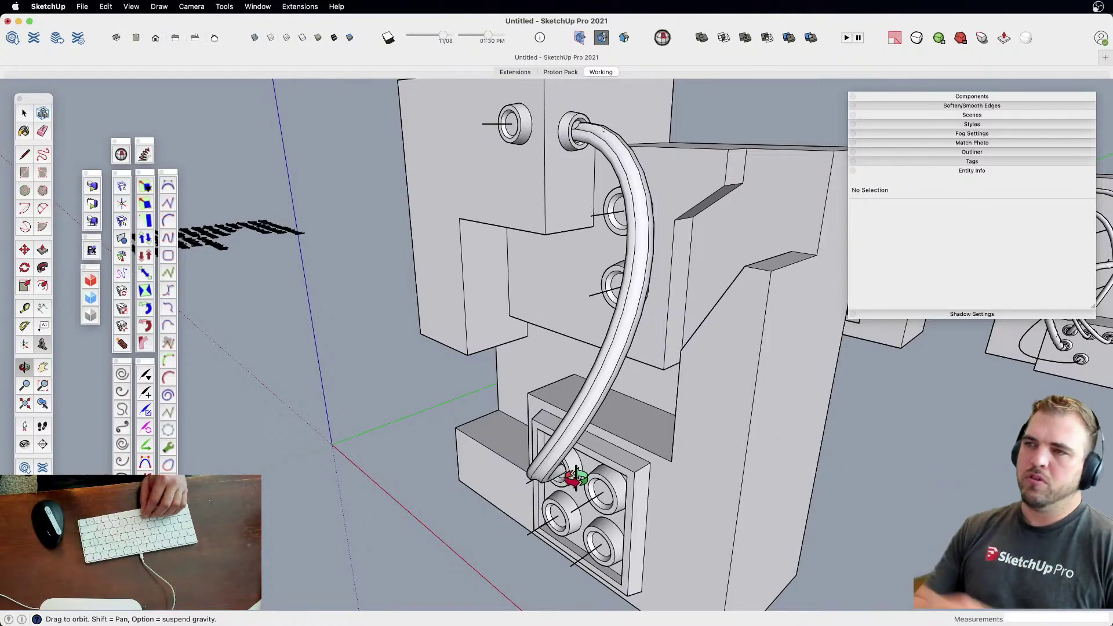
key("space")
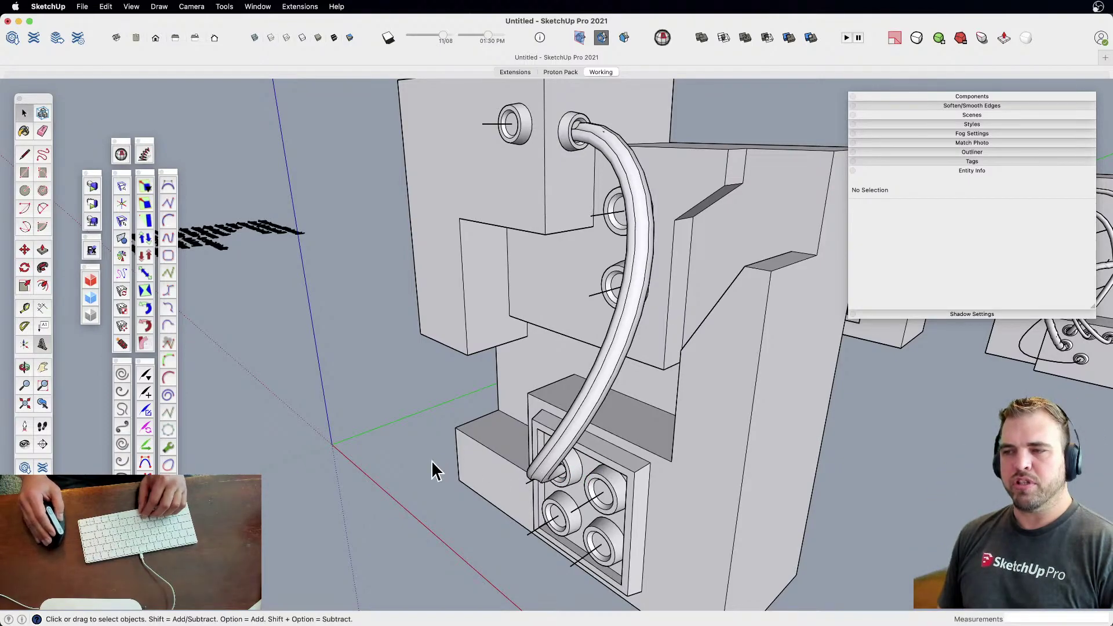
middle_click_drag(490, 429, 738, 248)
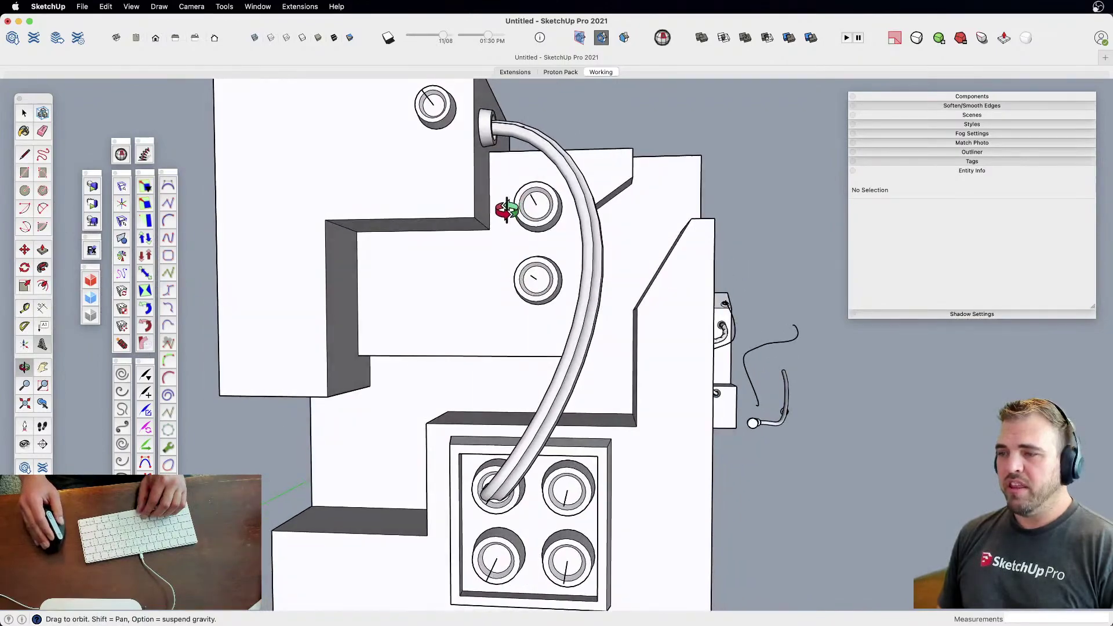
middle_click_drag(522, 204, 544, 468, "shift")
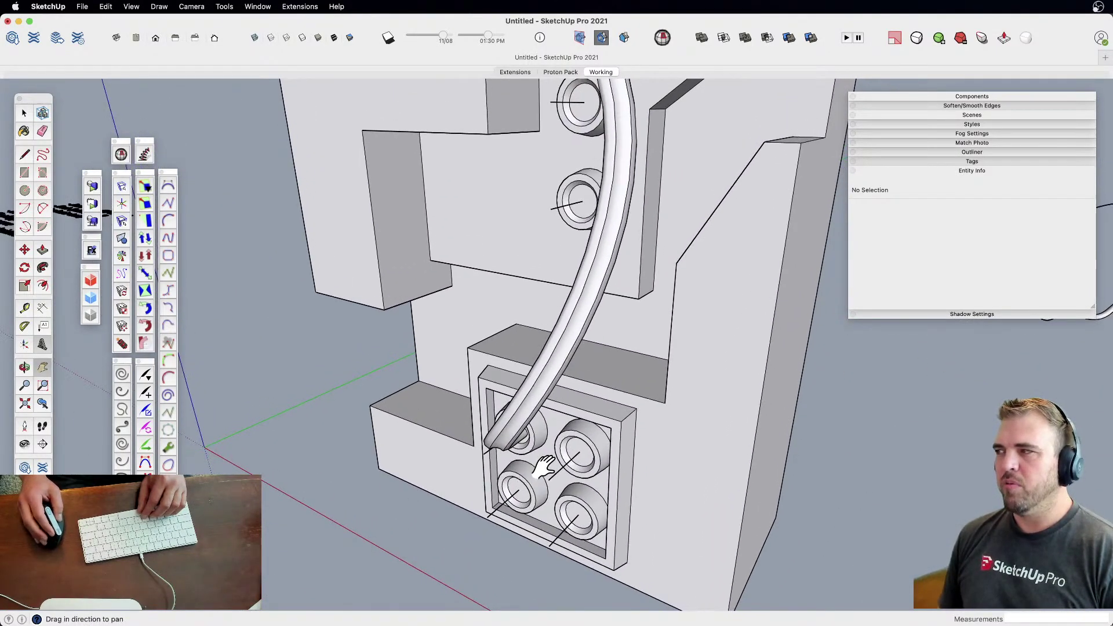
scroll(561, 480, "up", 4)
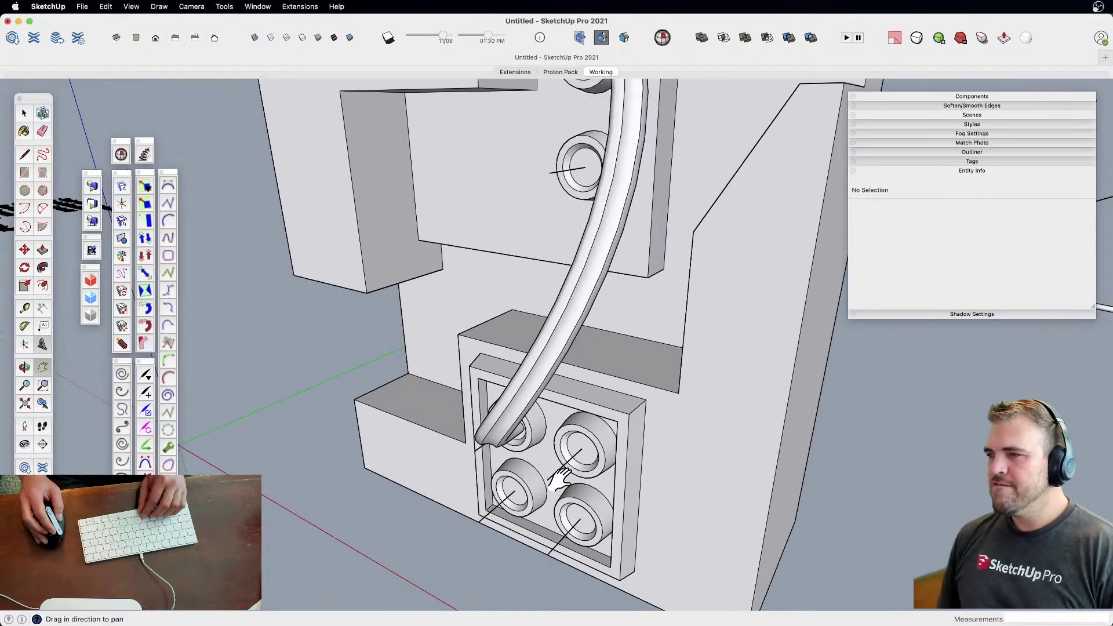
mouse_move(605, 448)
middle_mouse_down()
mouse_move(616, 439)
mouse_move(643, 464)
mouse_move(378, 516)
mouse_move(294, 387)
mouse_move(419, 395)
mouse_move(566, 454)
mouse_move(617, 458)
middle_mouse_up()
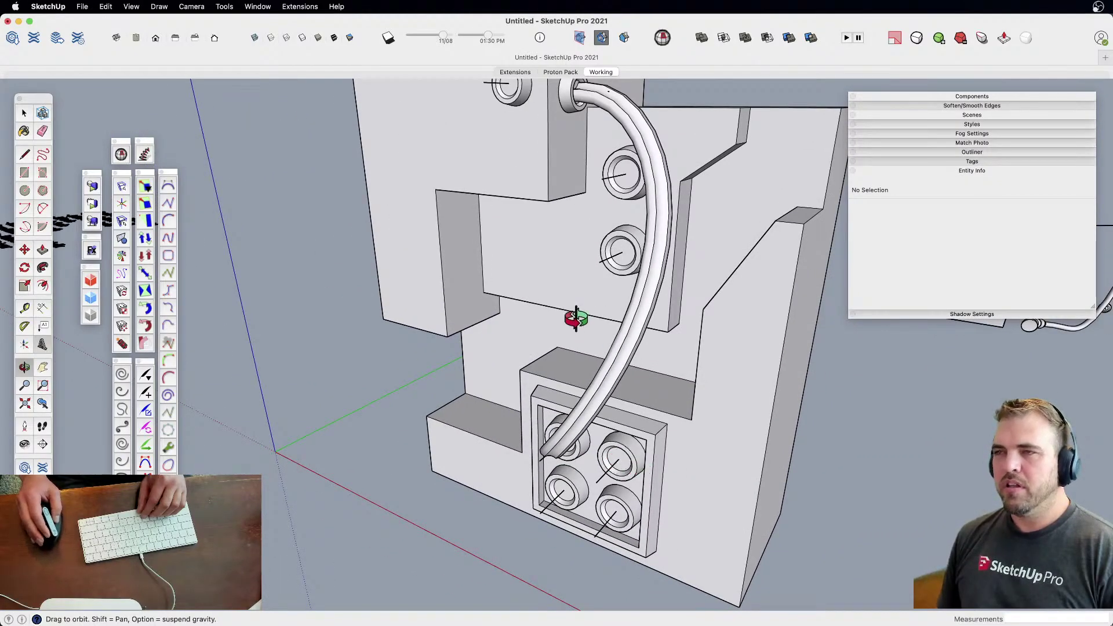
Draw a degree 3 Bezier curve from the four-socket panel's upper-right socket to the lower wall socket, with control points pulled out in front of both
left_click(132, 7)
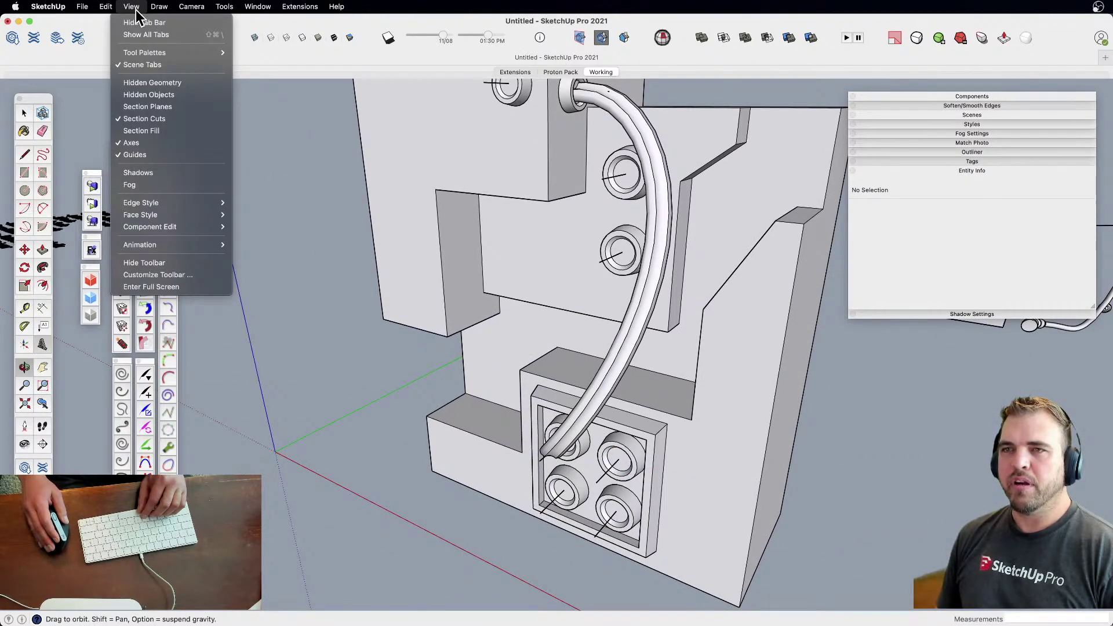
mouse_move(160, 7)
left_click(193, 114)
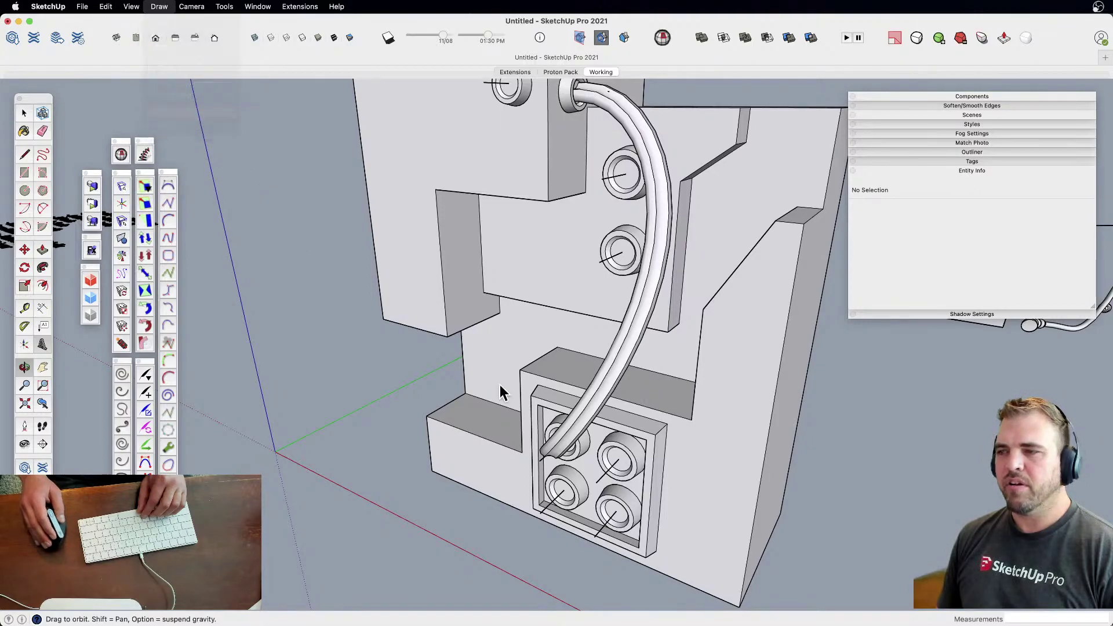
scroll(619, 463, "up", 3)
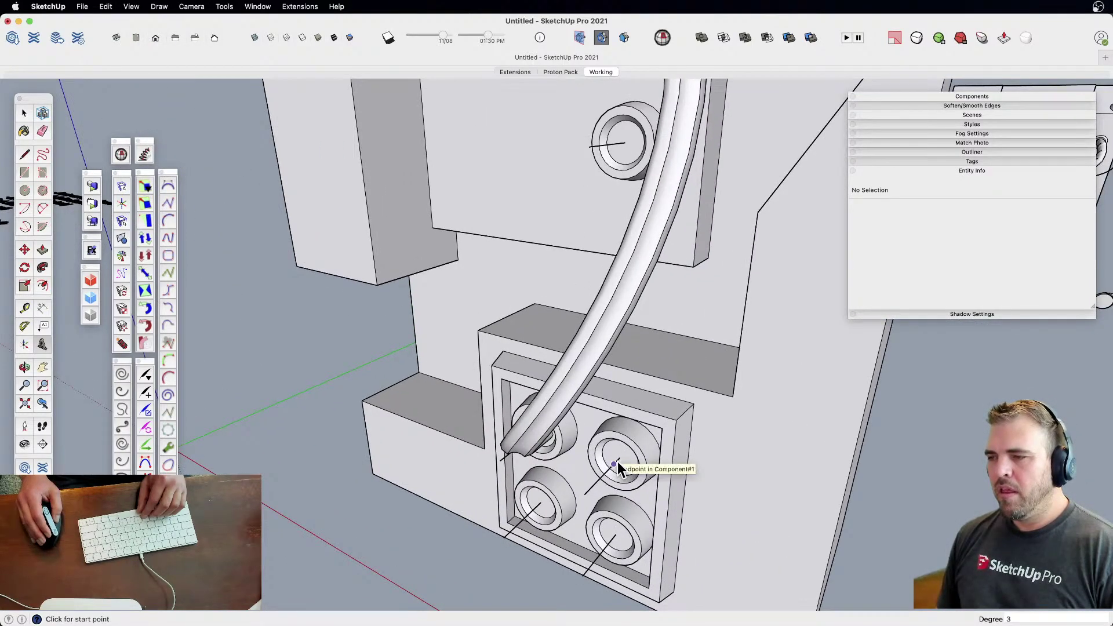
left_click(617, 461)
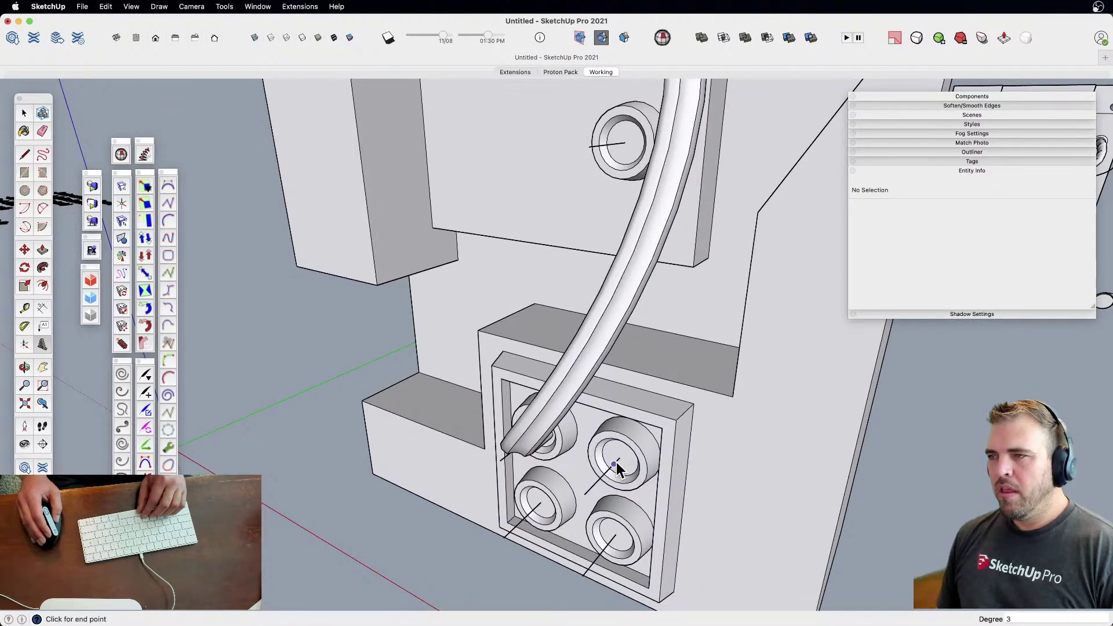
left_click(620, 143)
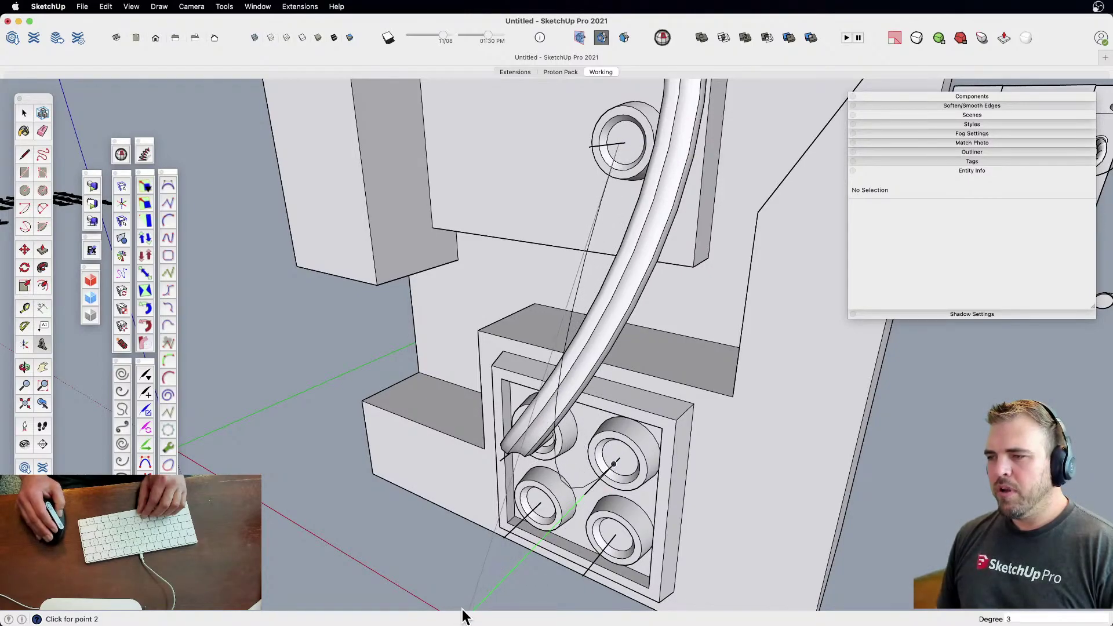
scroll(583, 394, "down", 3)
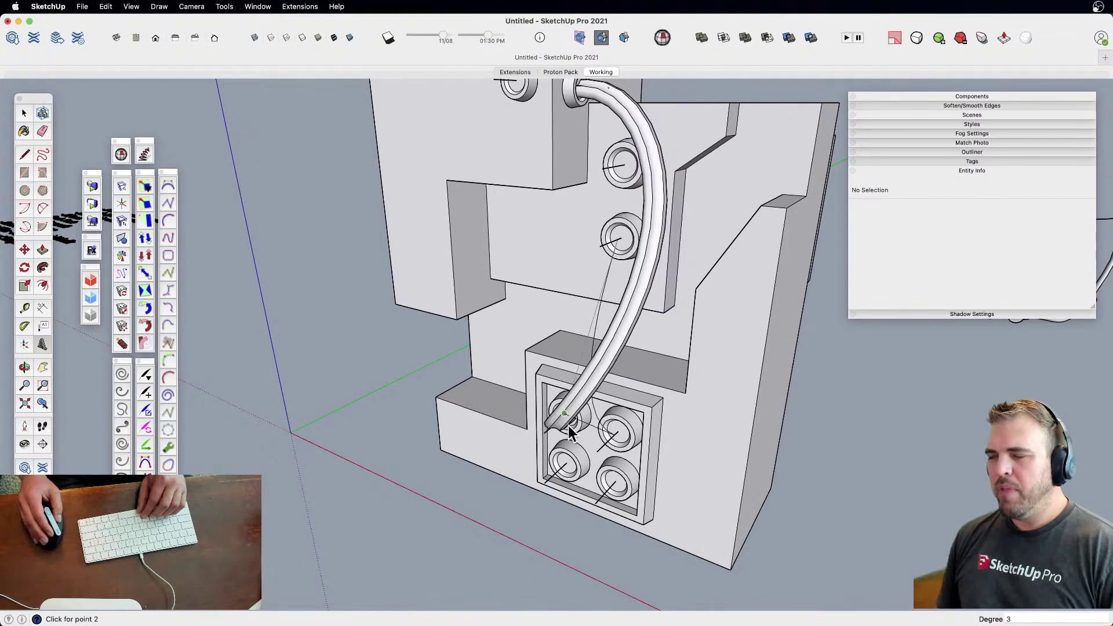
left_click(526, 526)
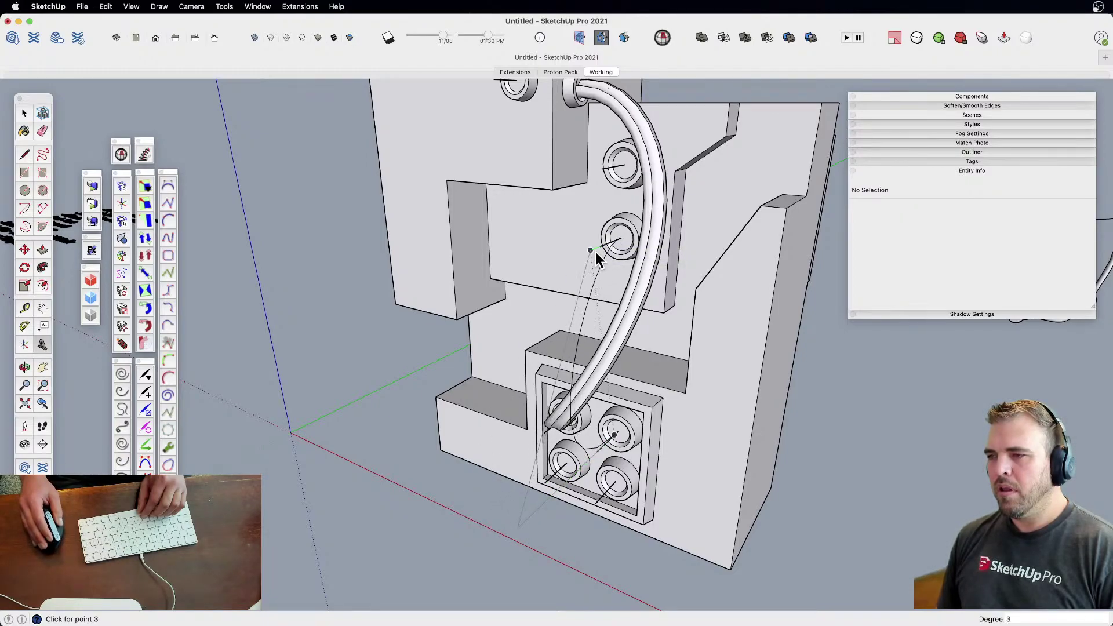
left_click(586, 257)
Extend the new curve's lower end with a line to the centre of the panel socket and weld the line to the curve
middle_click_drag(567, 360, 584, 387)
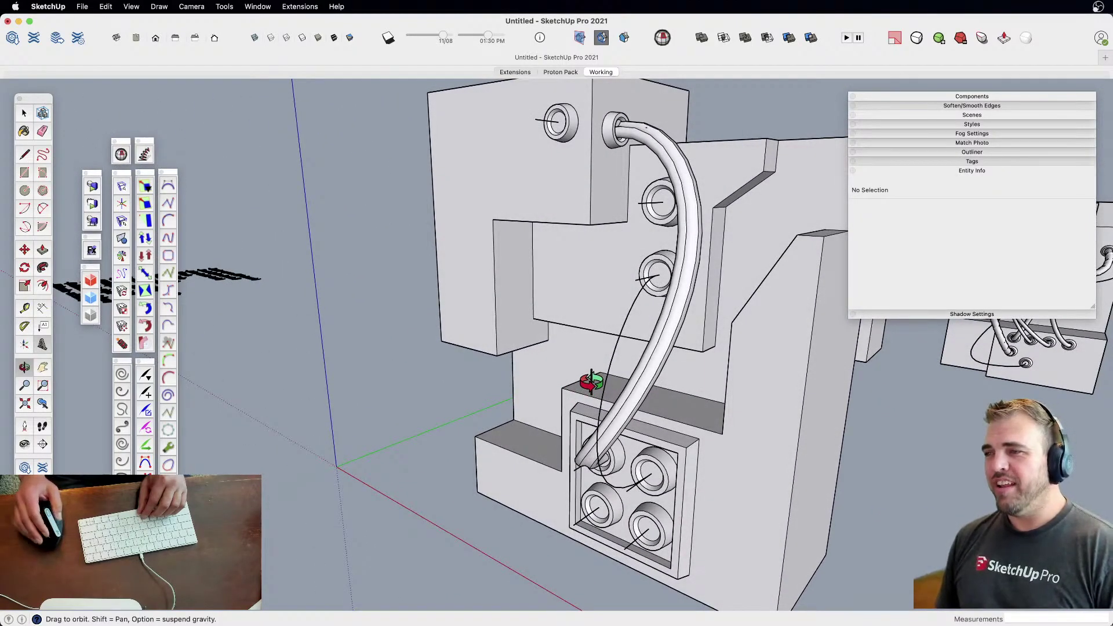
middle_click_drag(603, 454, 486, 400)
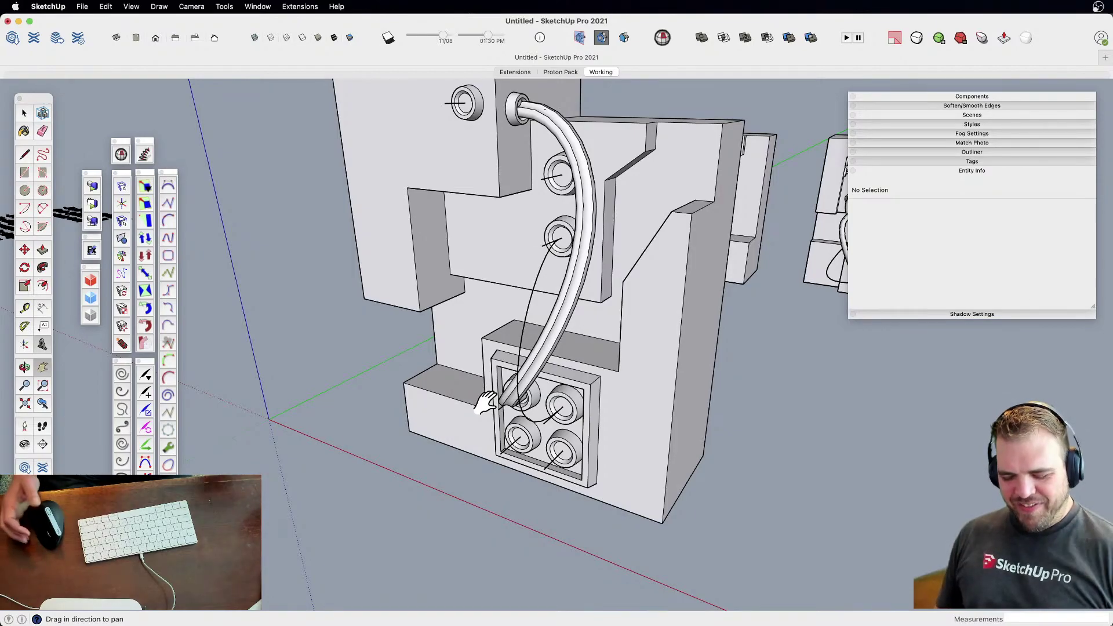
scroll(555, 409, "up", 5)
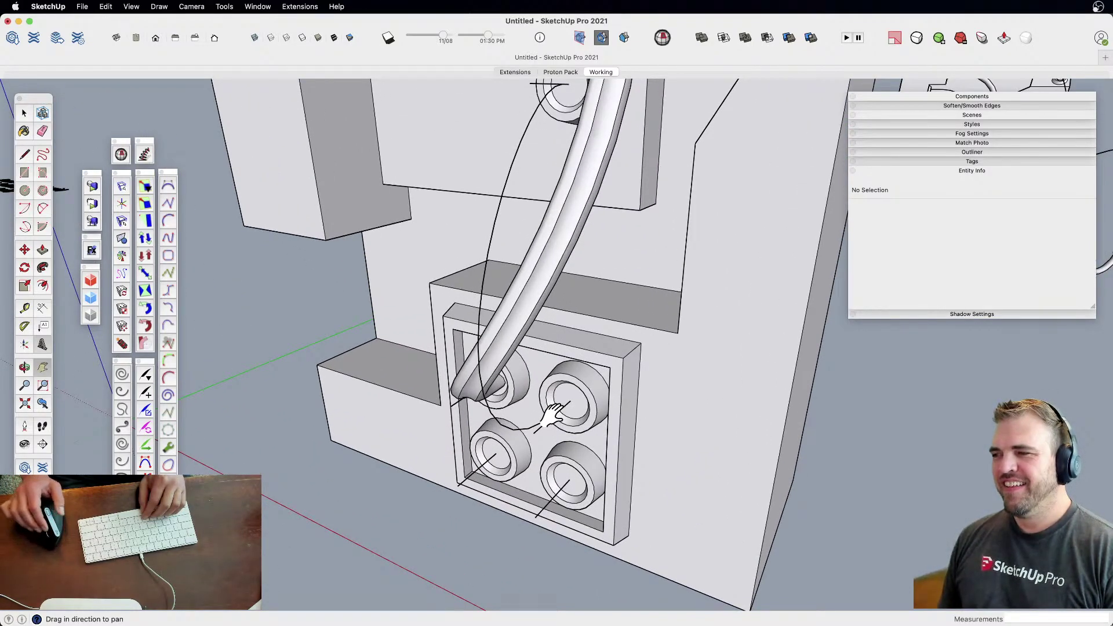
scroll(561, 408, "up", 6)
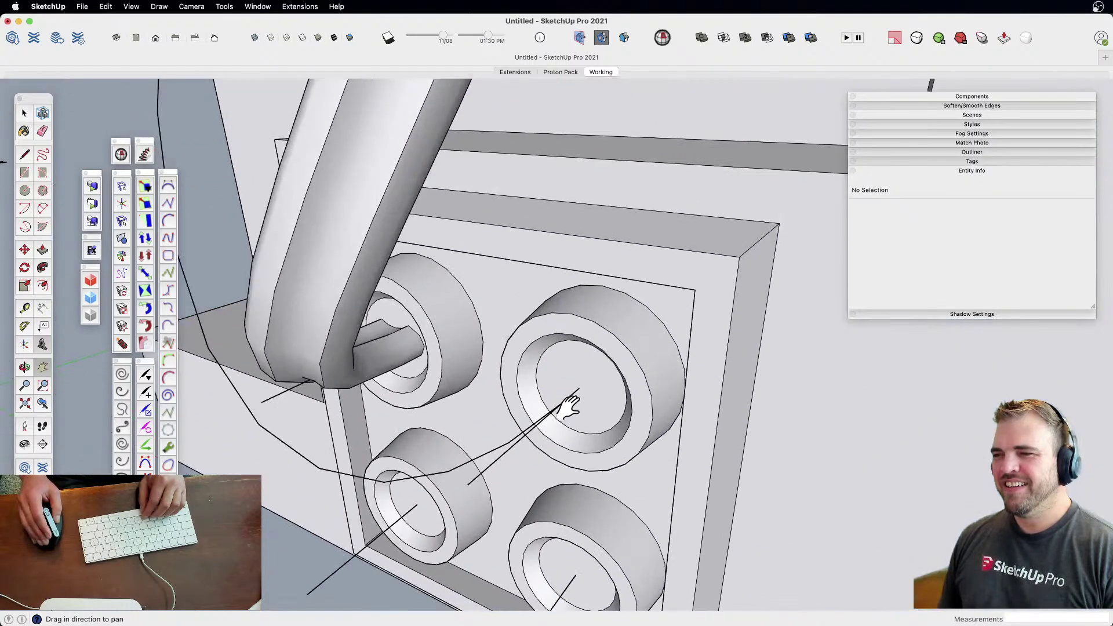
key("space")
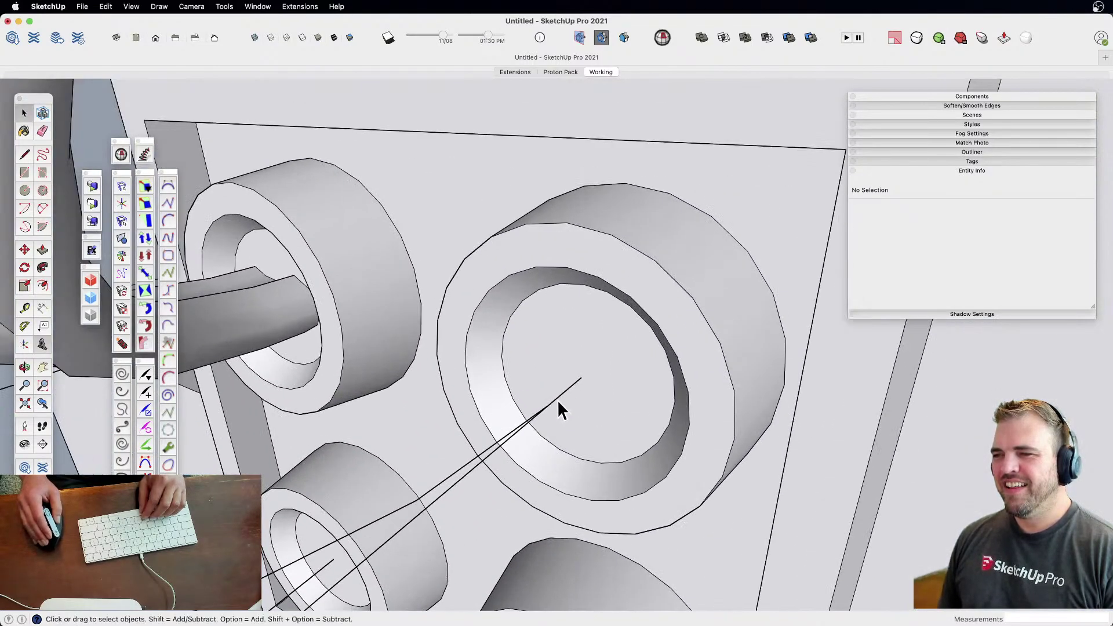
left_click(521, 425)
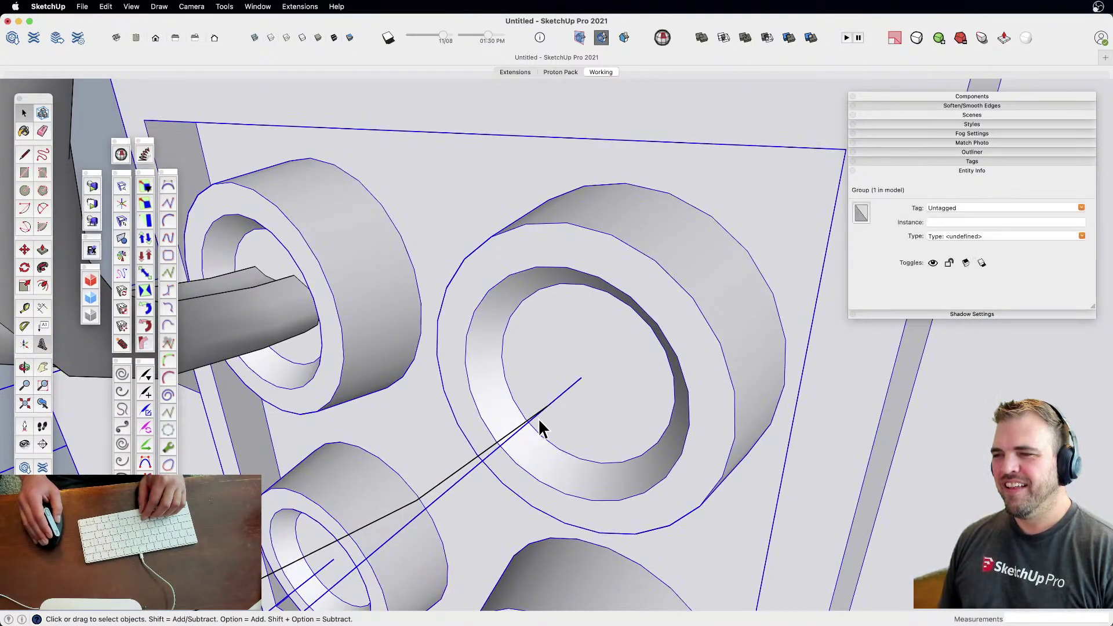
left_click(509, 434)
scroll(509, 433, "down", 5)
key("l")
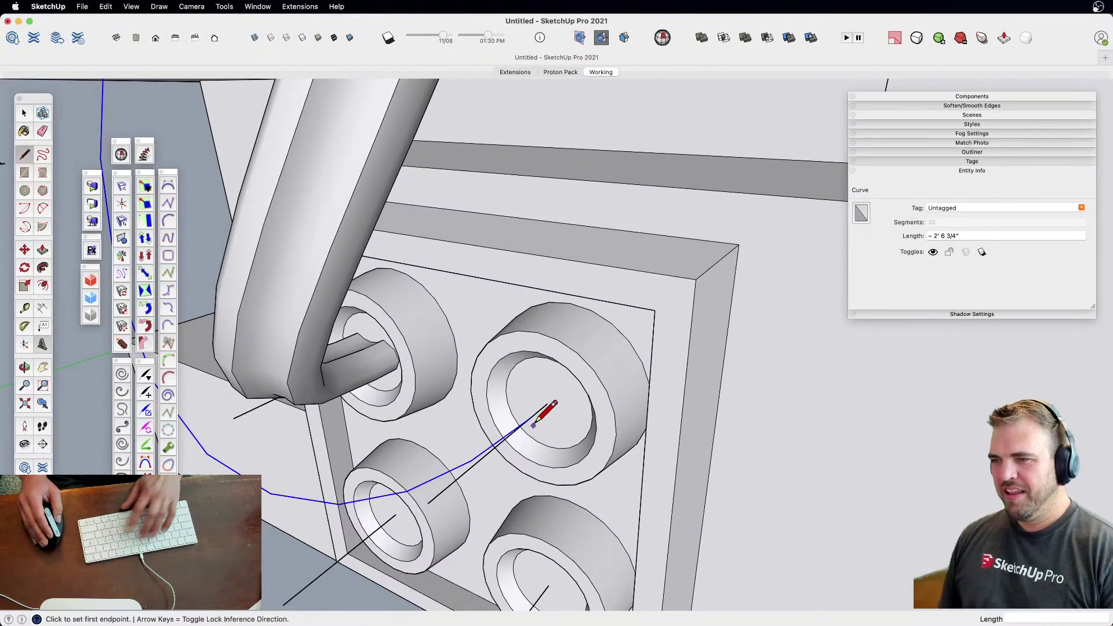
left_click(529, 419)
left_click(548, 403)
key("space")
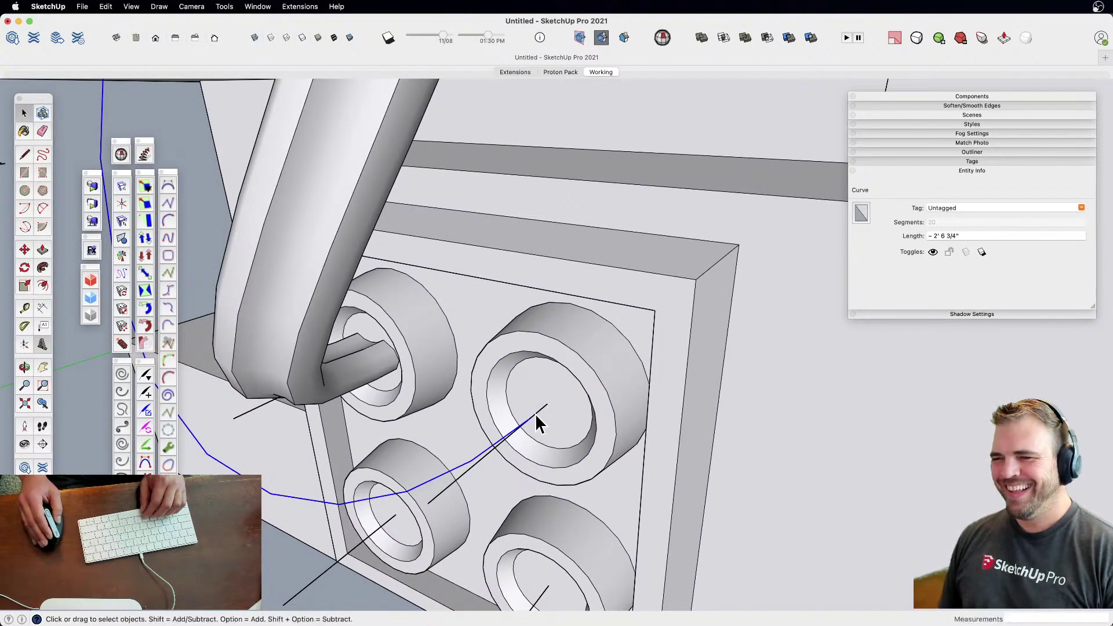
left_click(539, 414, "shift")
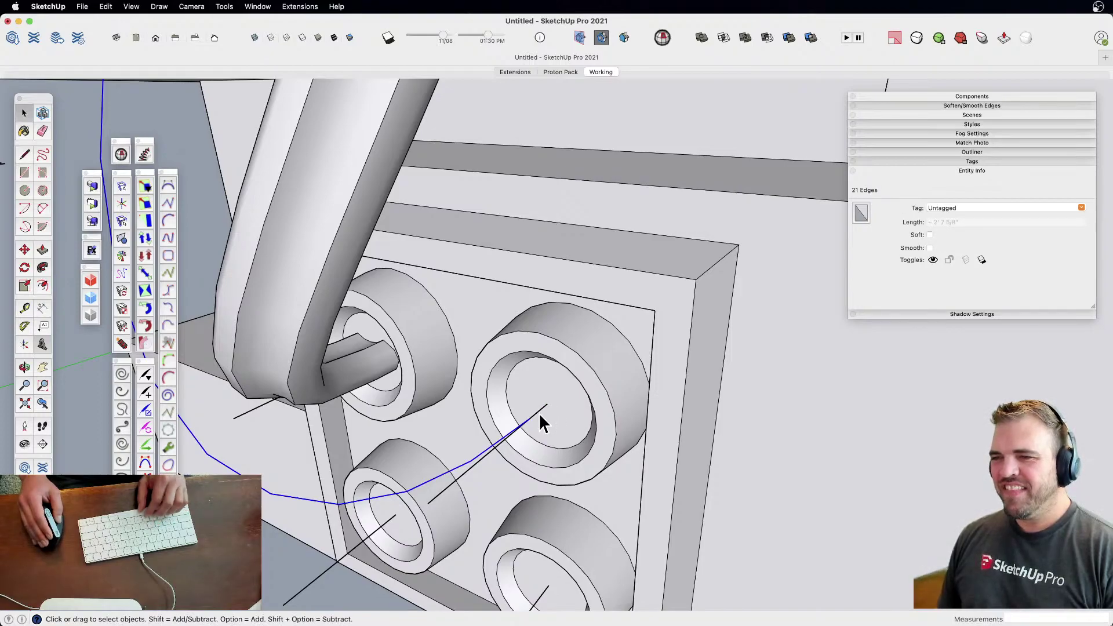
key("w")
Extend the curve's upper end with a line to the centre of the wall socket and weld everything into one path
scroll(538, 412, "down", 8)
middle_click_drag(498, 333, 475, 415, "shift")
scroll(513, 295, "up", 10)
key("l")
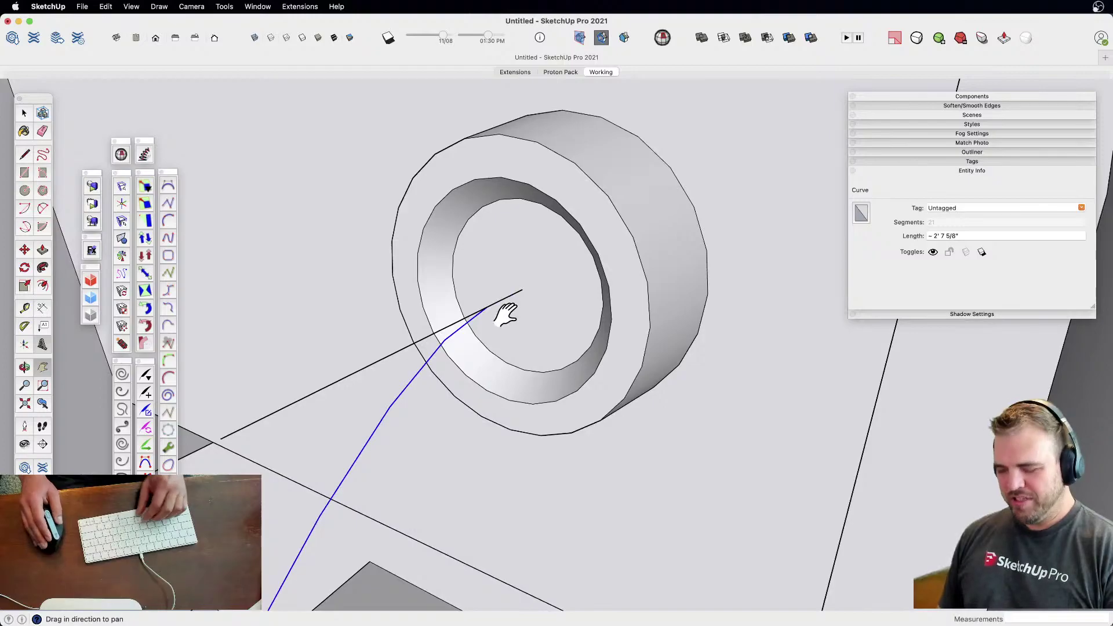
left_click(506, 297)
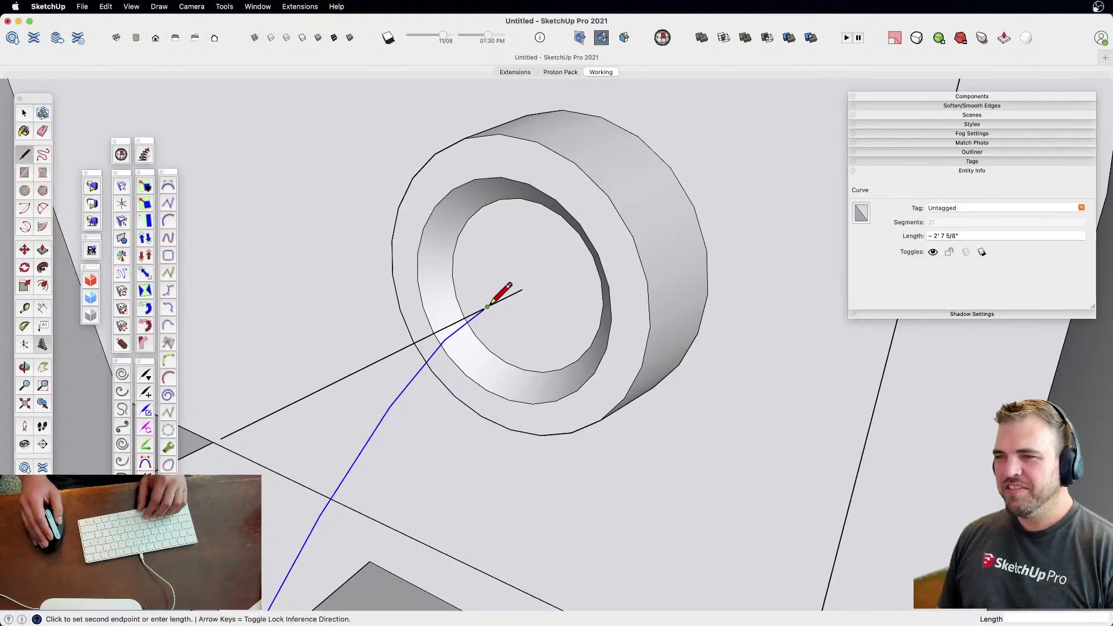
left_click(522, 289)
key("space")
left_click(508, 298, "shift")
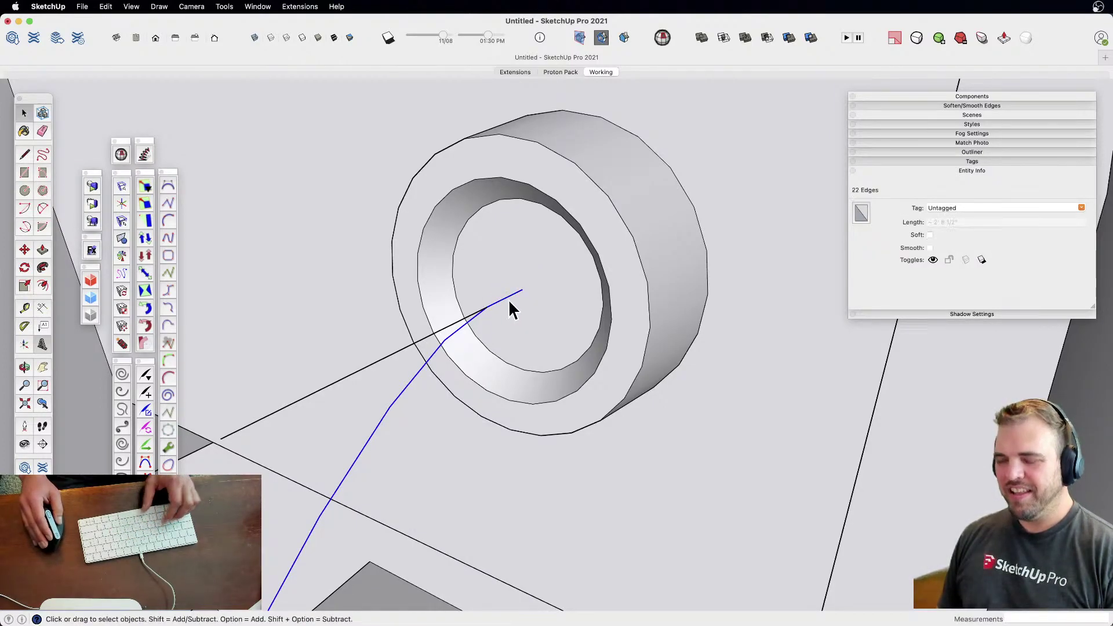
scroll(510, 309, "down", 10)
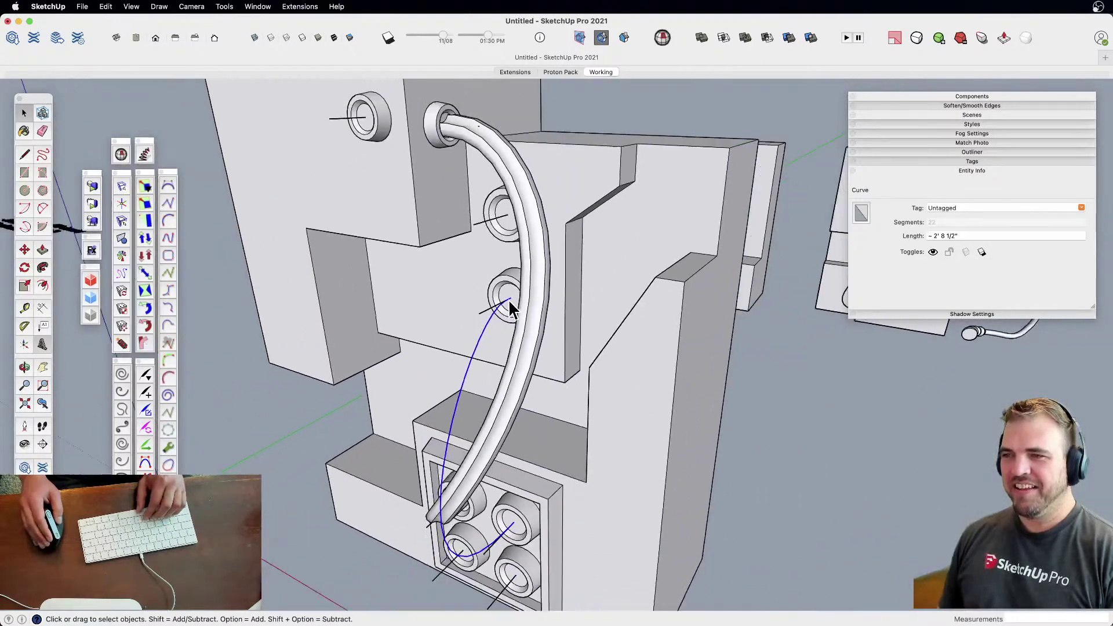
middle_click_drag(510, 306, 497, 362)
middle_click_drag(510, 284, 563, 313)
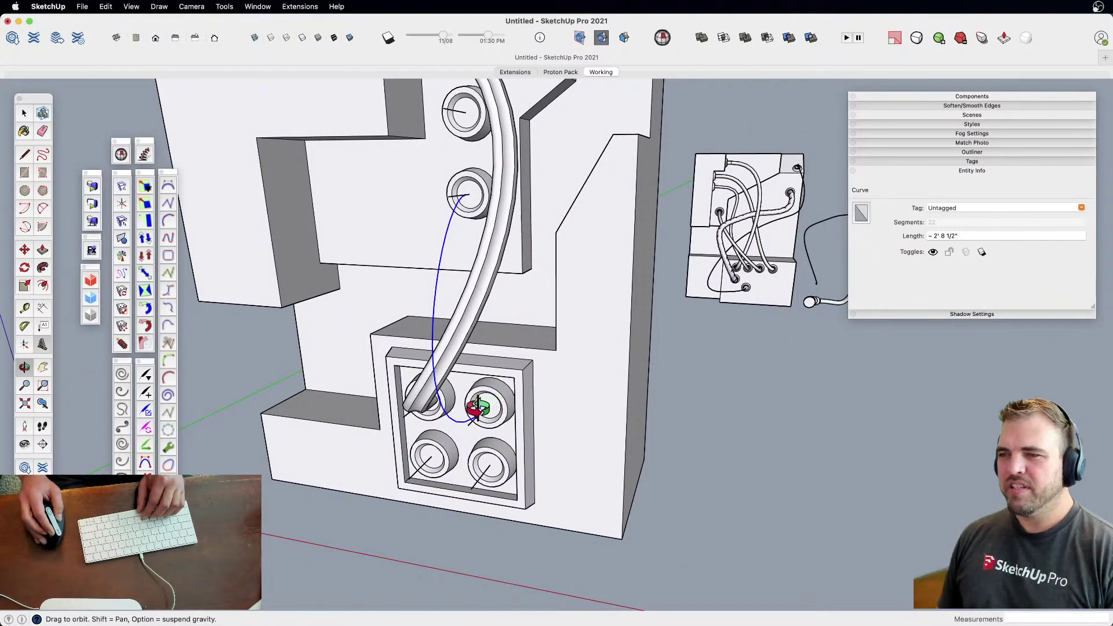
left_click_drag(467, 365, 390, 407)
middle_click_drag(390, 407, 403, 284, "shift")
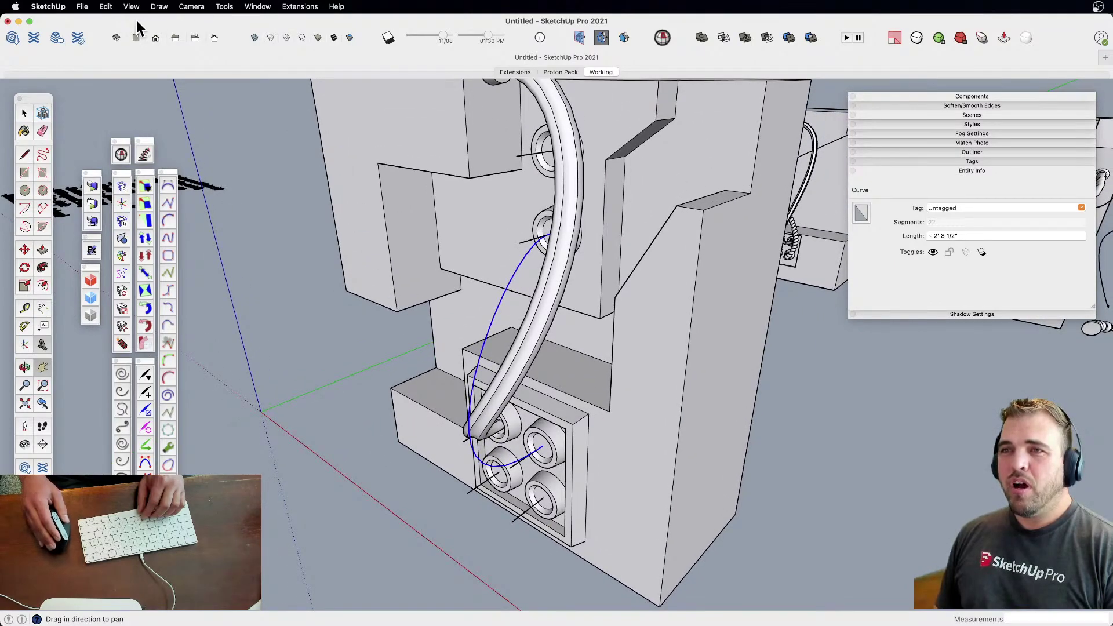
left_click(158, 7)
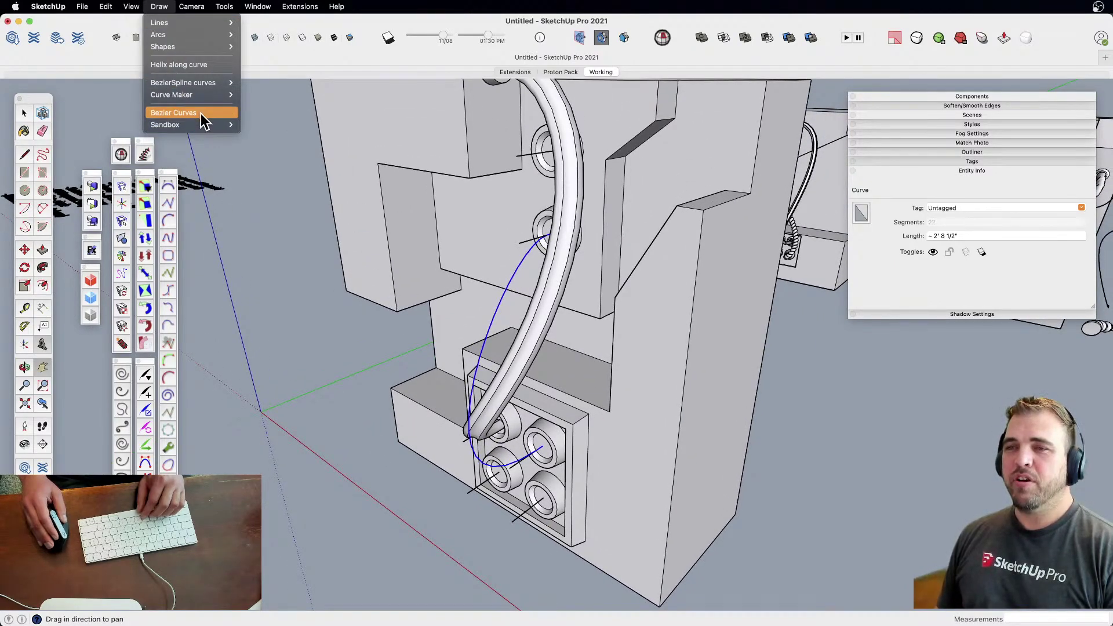
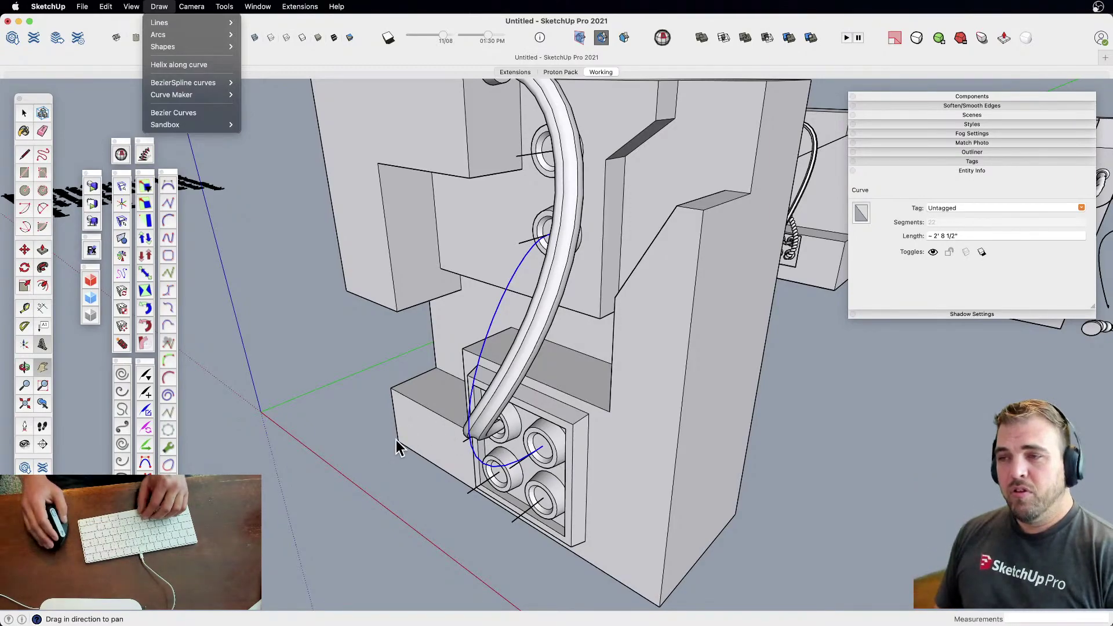
left_click(402, 480)
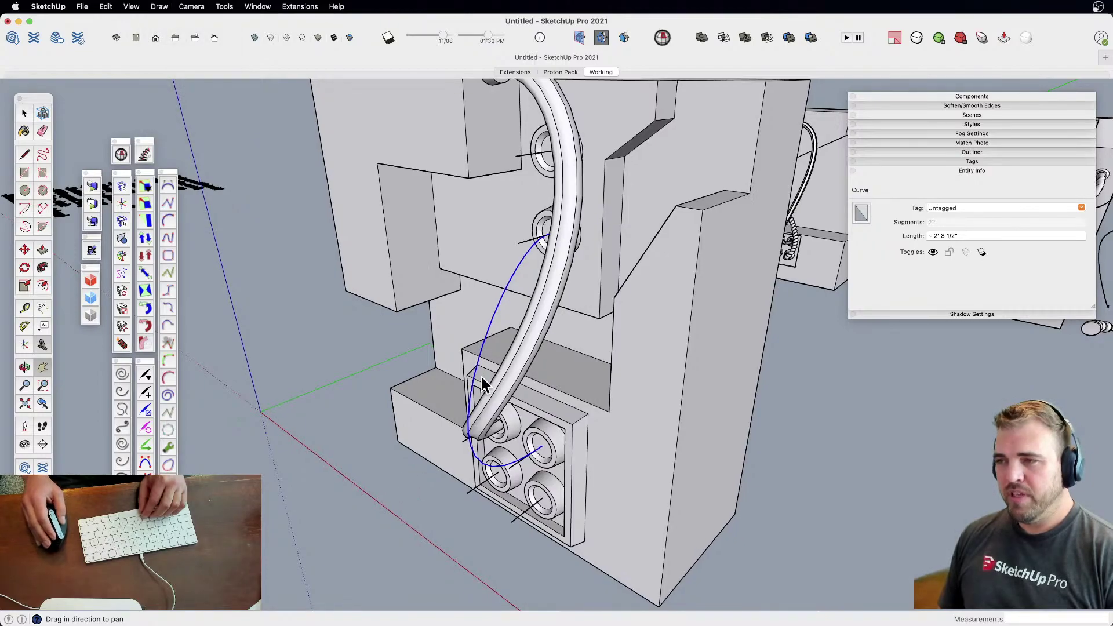
Draw a circle with a 1" radius centred on the welded path's end inside the four-socket panel's upper-right socket
middle_click_drag(482, 377, 517, 340)
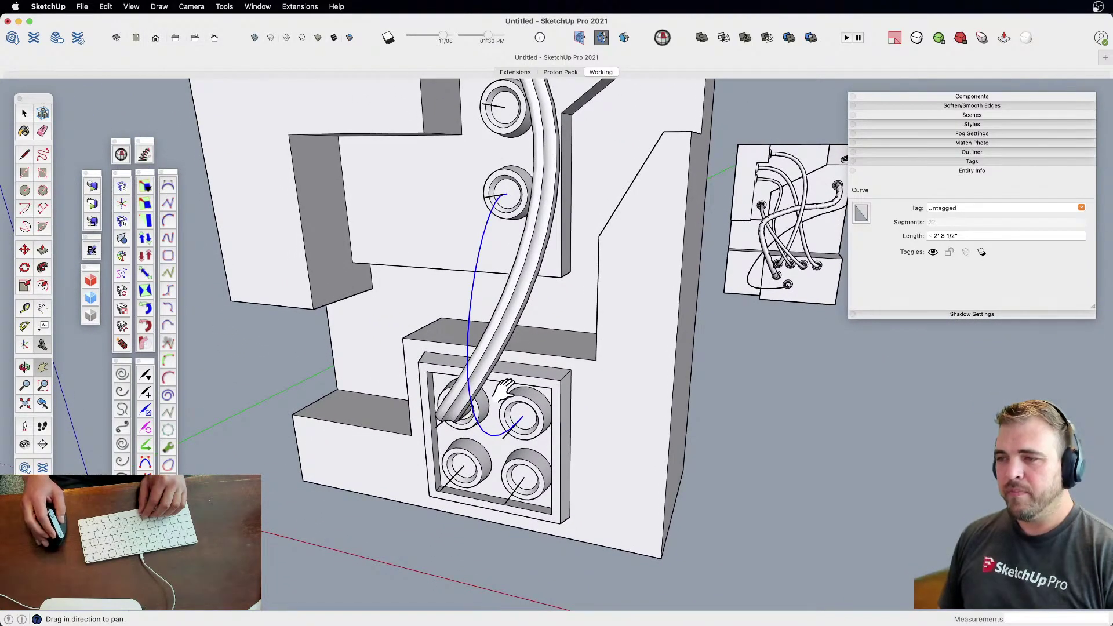
scroll(518, 416, "up", 3)
scroll(529, 428, "up", 3)
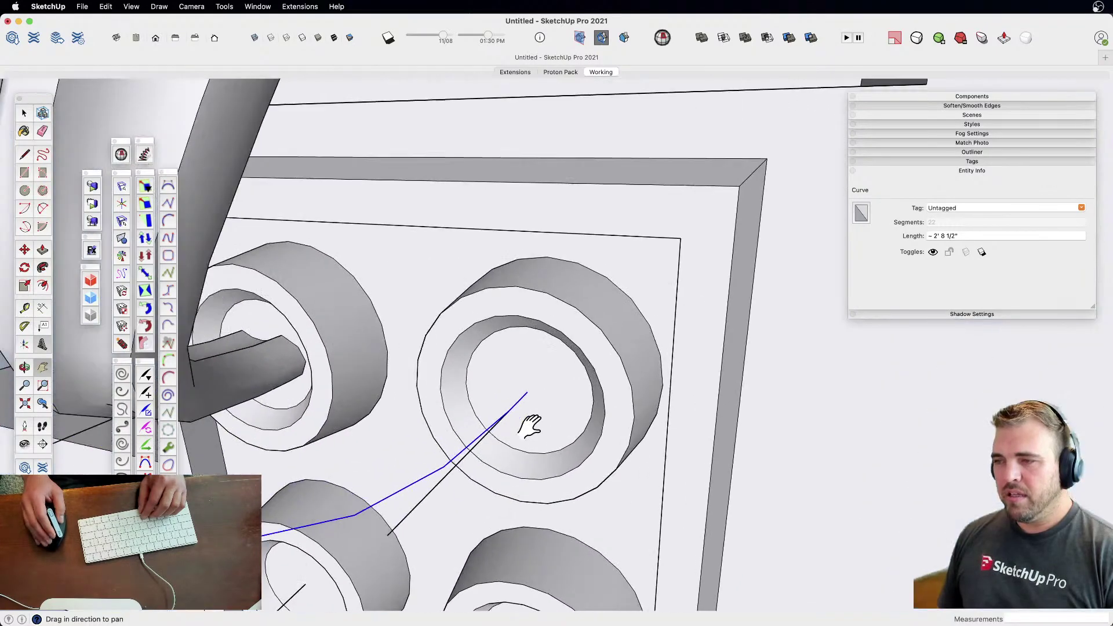
scroll(567, 409, "up", 2)
middle_click_drag(566, 410, 540, 448)
scroll(539, 447, "down", 6)
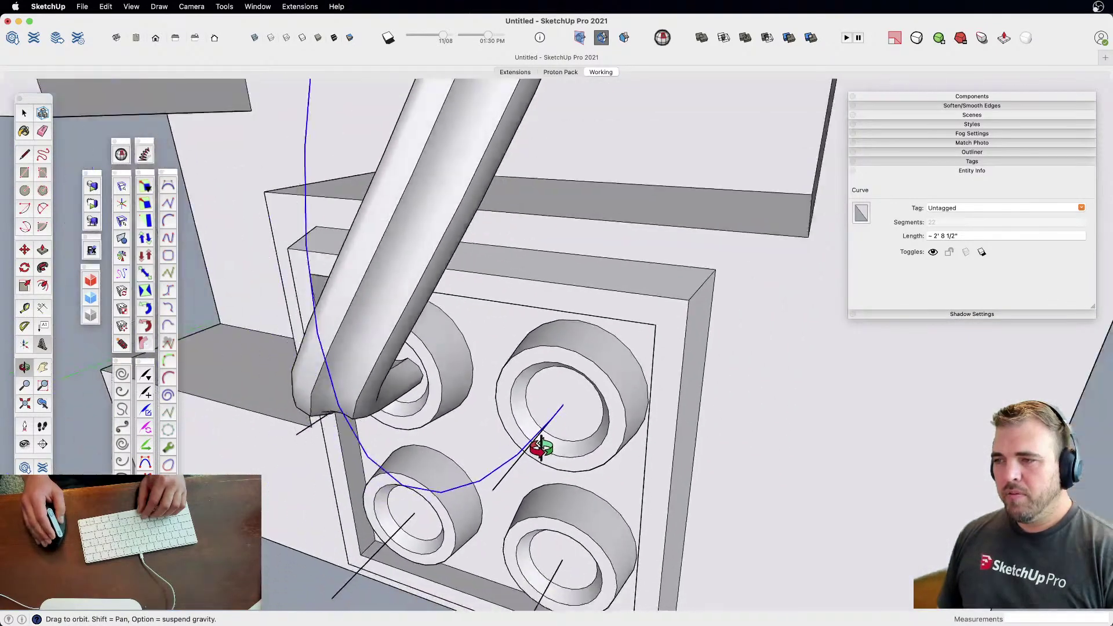
scroll(556, 440, "up", 3)
scroll(556, 441, "up", 5)
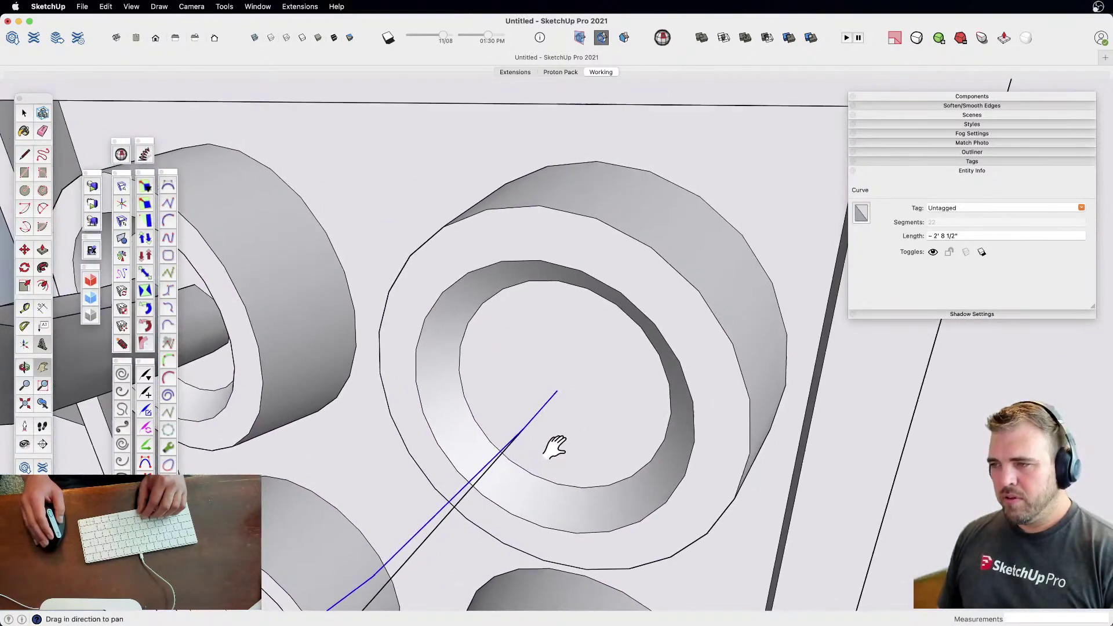
key("c")
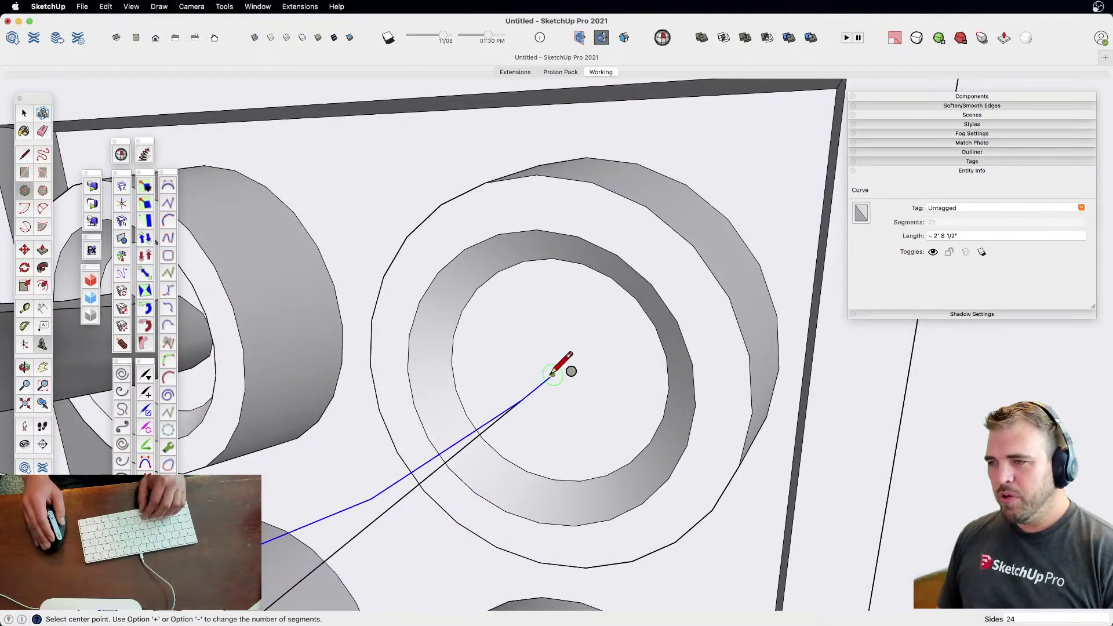
left_click(552, 375)
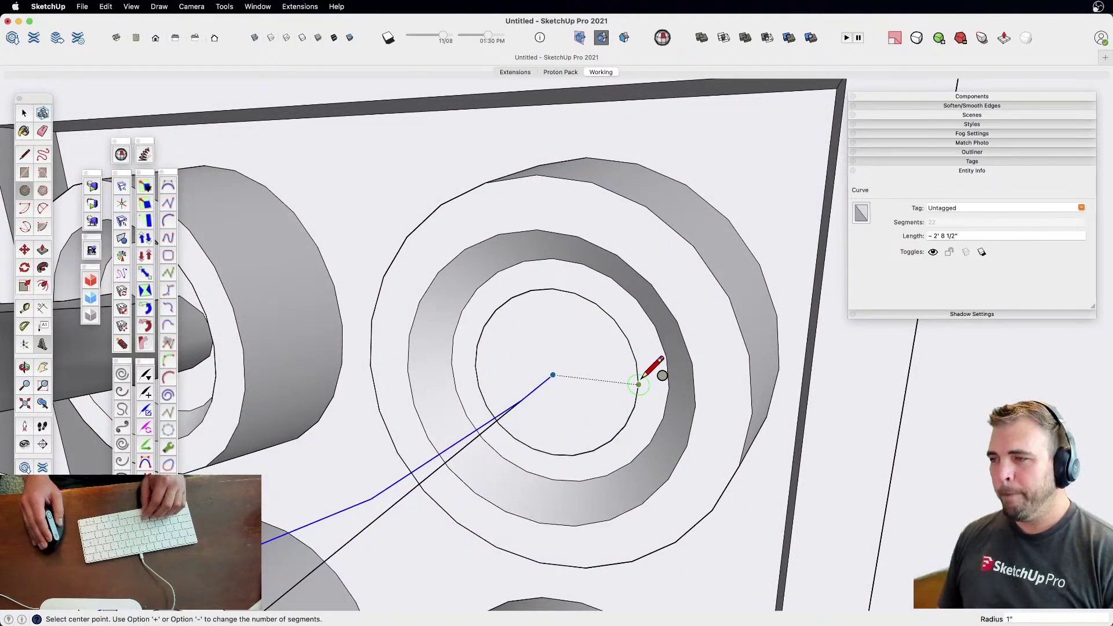
Set the new circle's segments to 18
key("space")
left_click(636, 380)
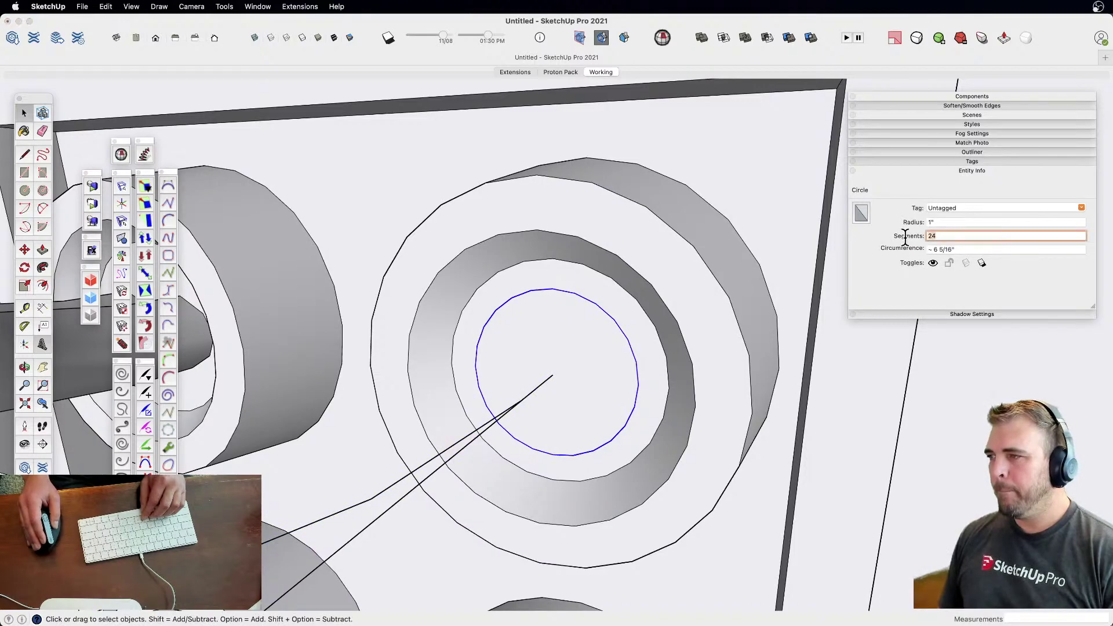
type("18")
key("Return")
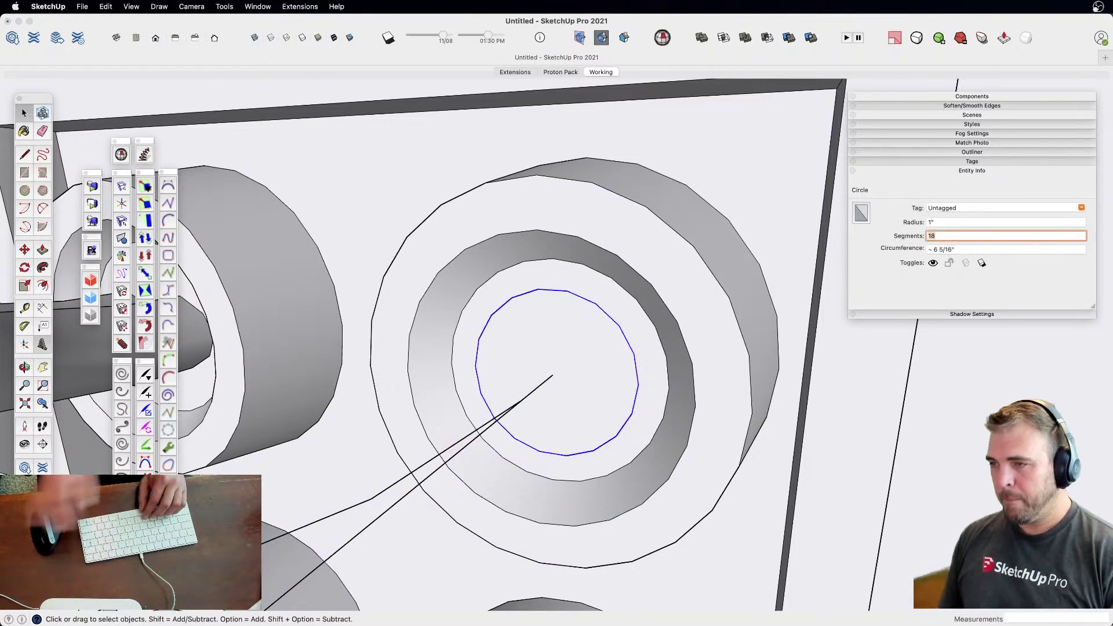
left_click(548, 350)
Draw a two-point arc of about 9/16" radius between two corners of the circle, bulging inward toward its centre
scroll(546, 357, "up", 2)
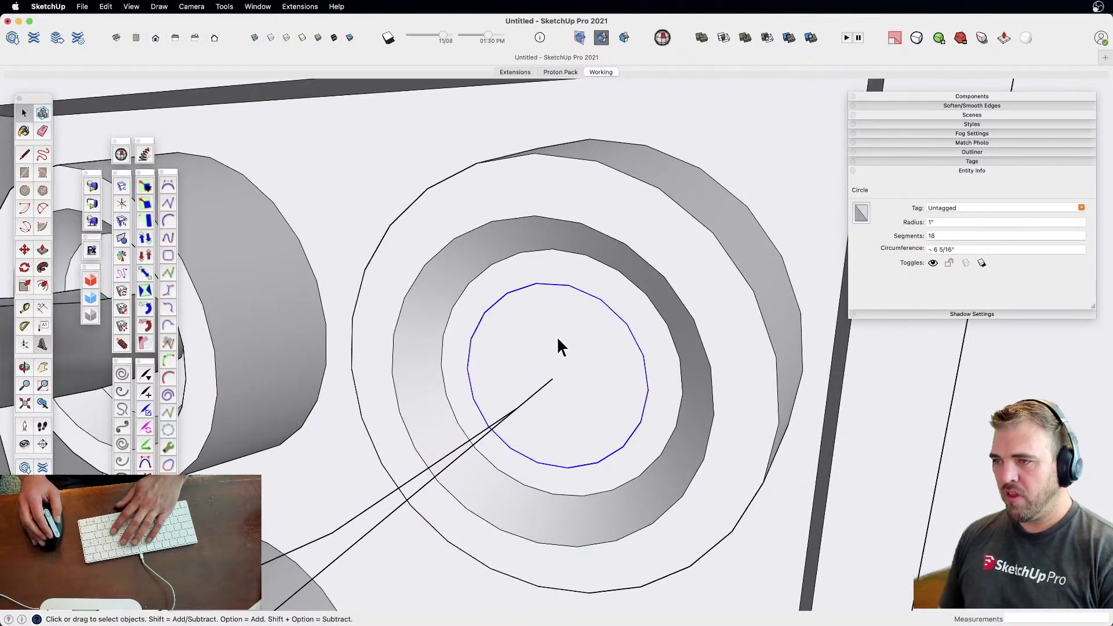
key("shift+p")
left_click(569, 285)
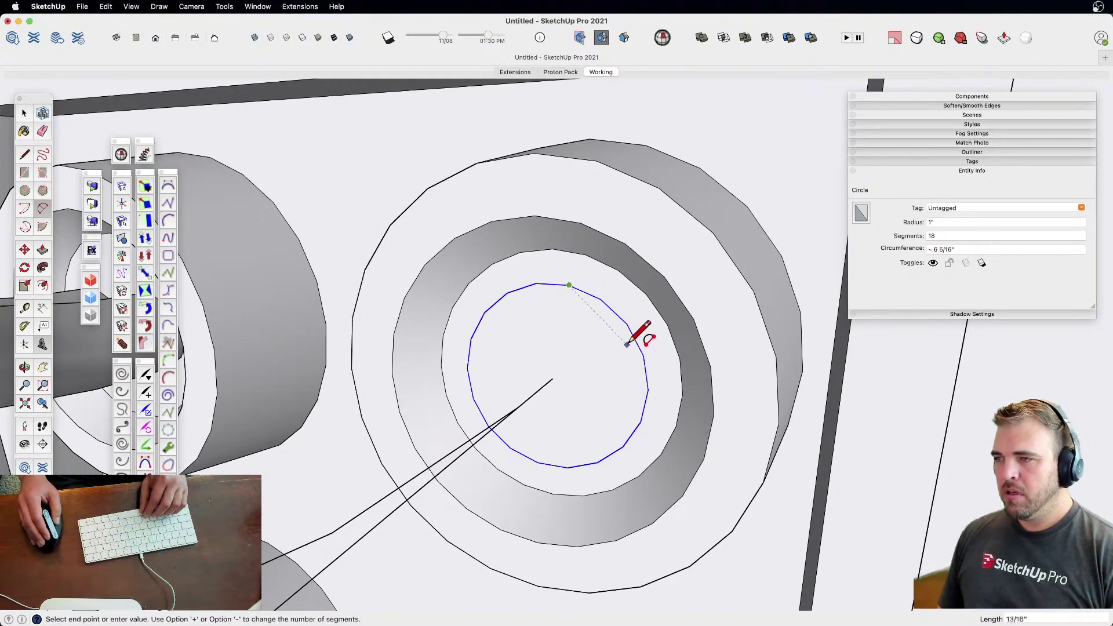
left_click(644, 355)
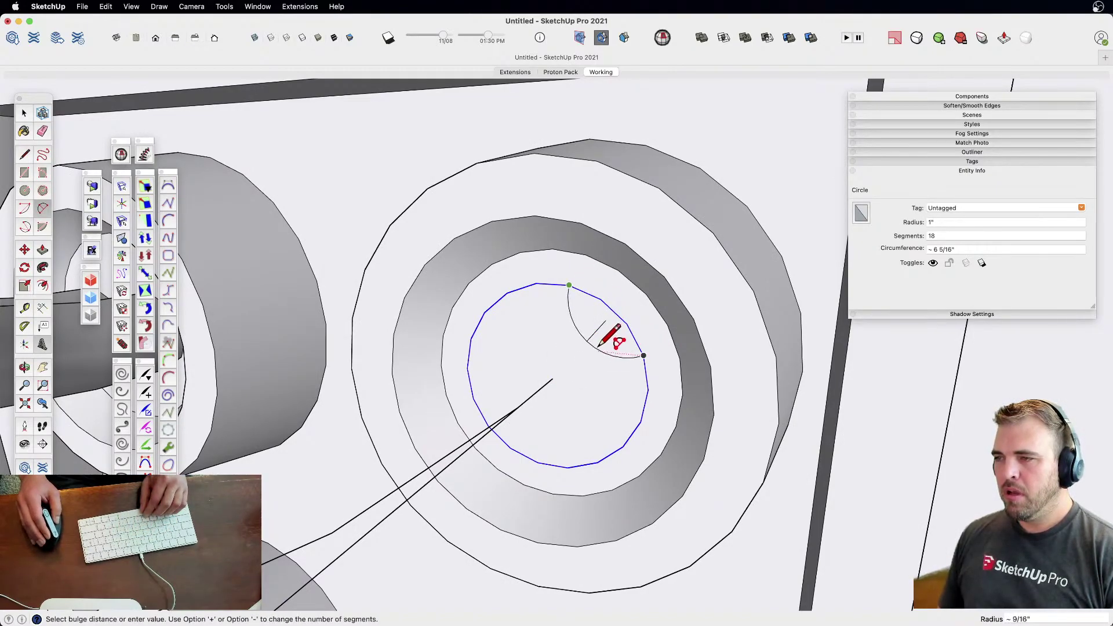
left_click(591, 341)
Select the inward arc and set its segments to 6
key("space")
left_click(584, 342)
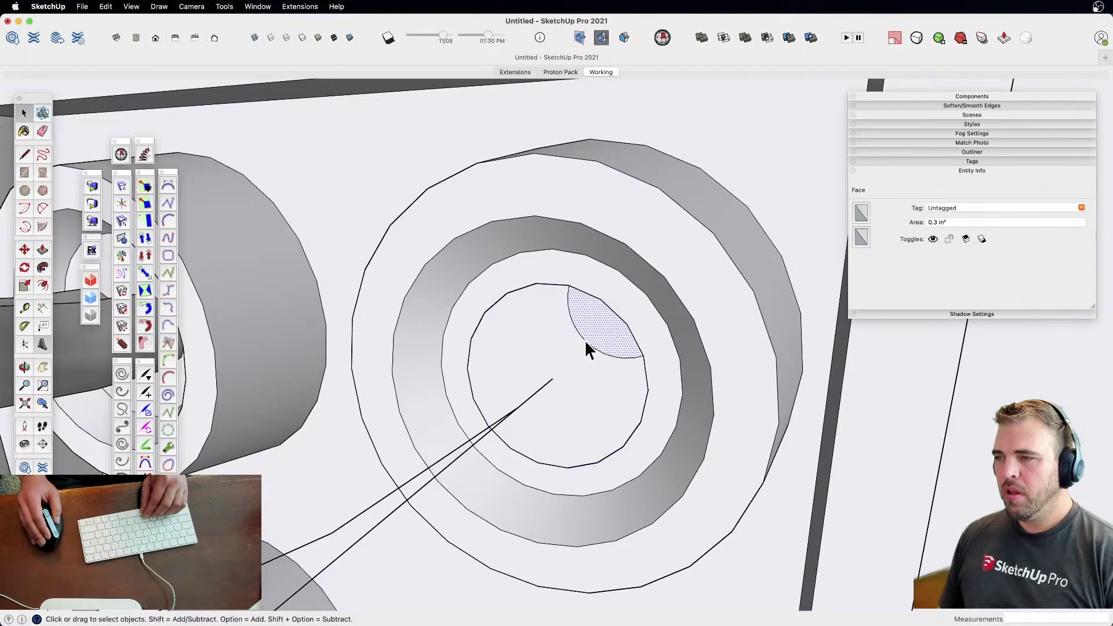
left_click(584, 339)
left_click(948, 236)
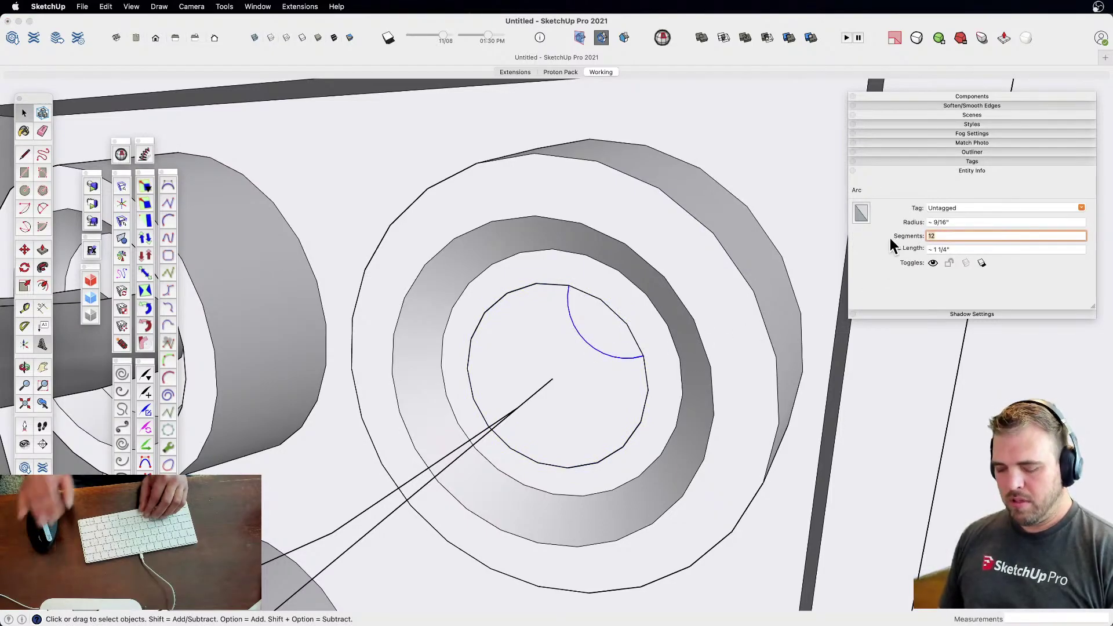
key("BackSpace")
key("BackSpace")
type("6")
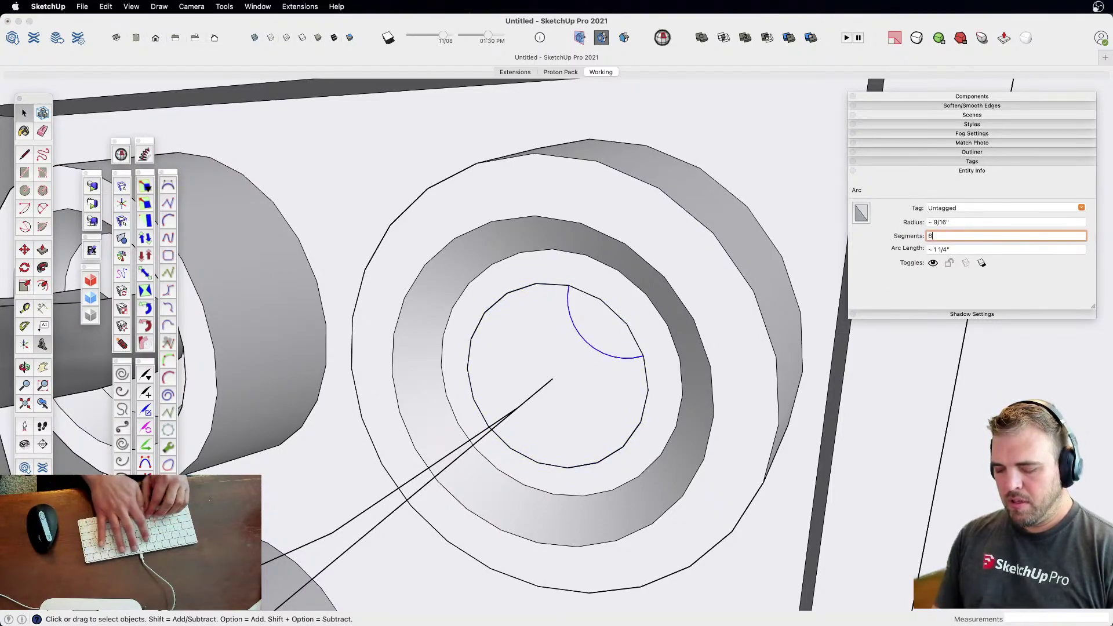
key("Return")
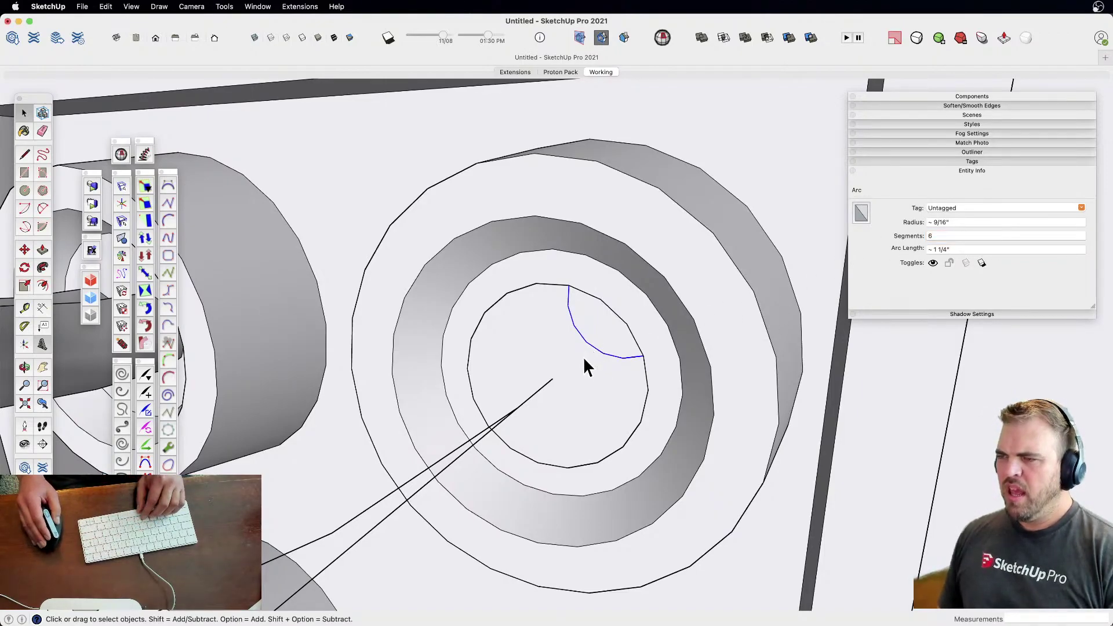
Rotate-copy the arc 120 degrees about the circle's centre in the socket plane, with 2x copies
key("q")
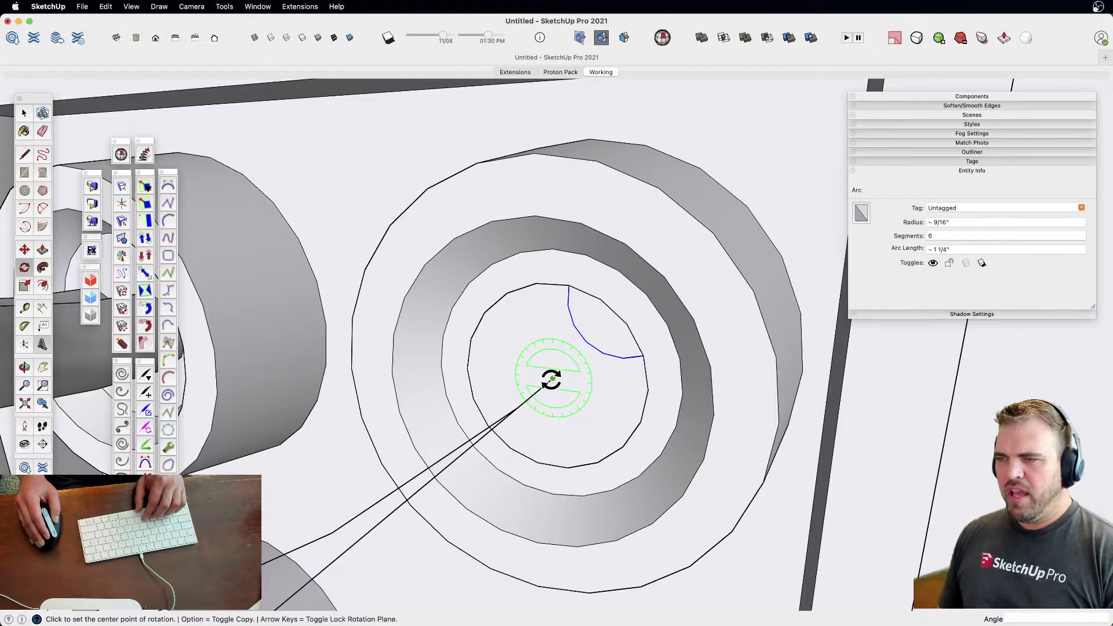
key("alt")
left_click(551, 380)
key("Escape")
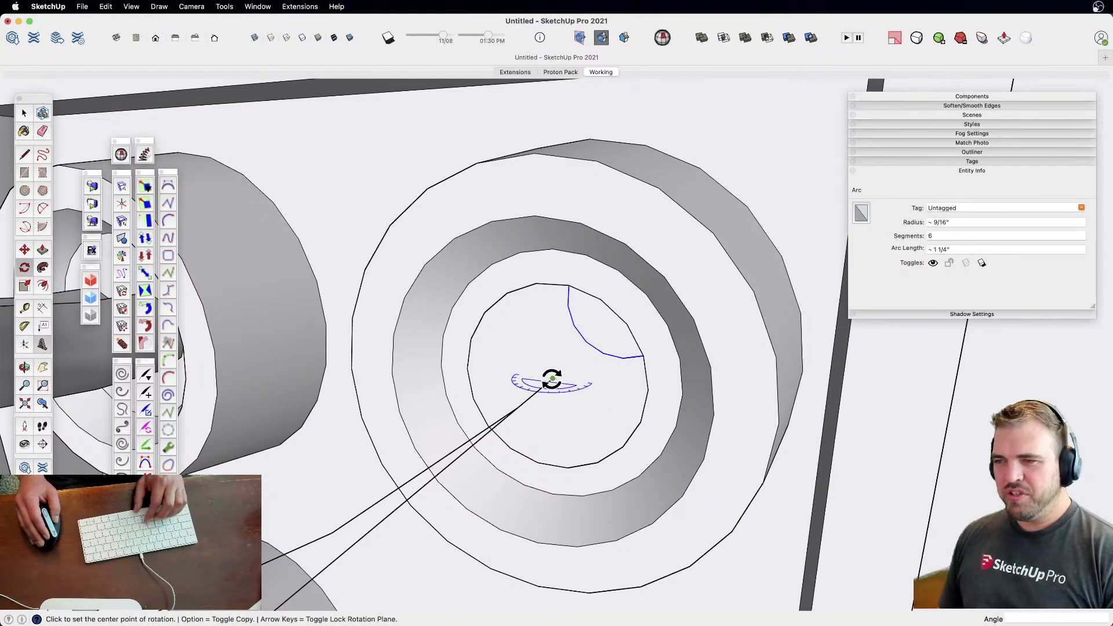
key("Left")
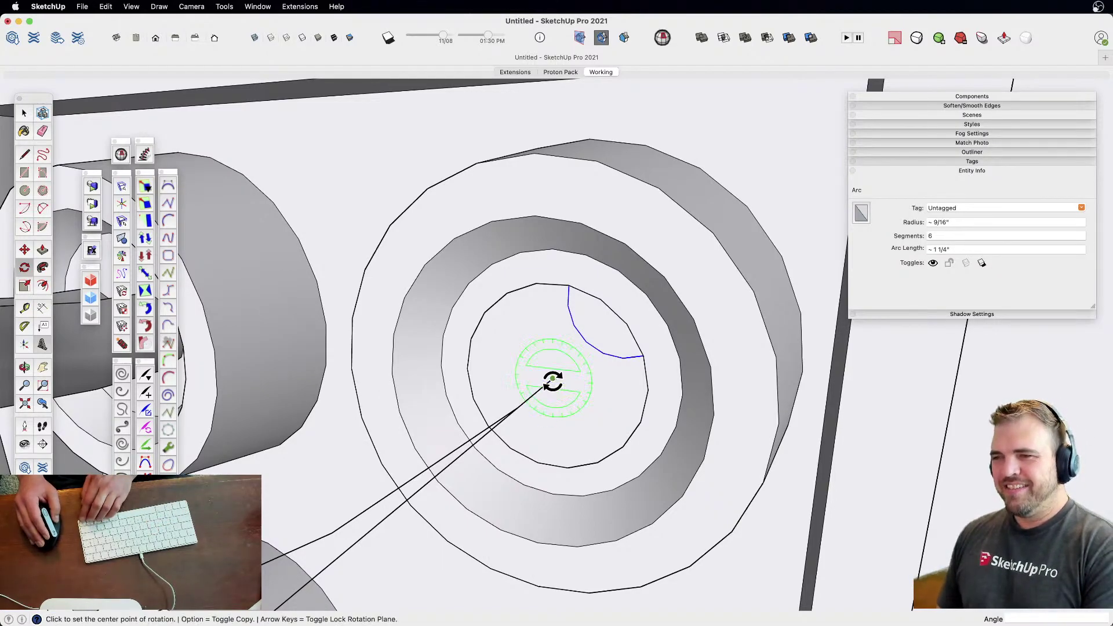
left_click(552, 378)
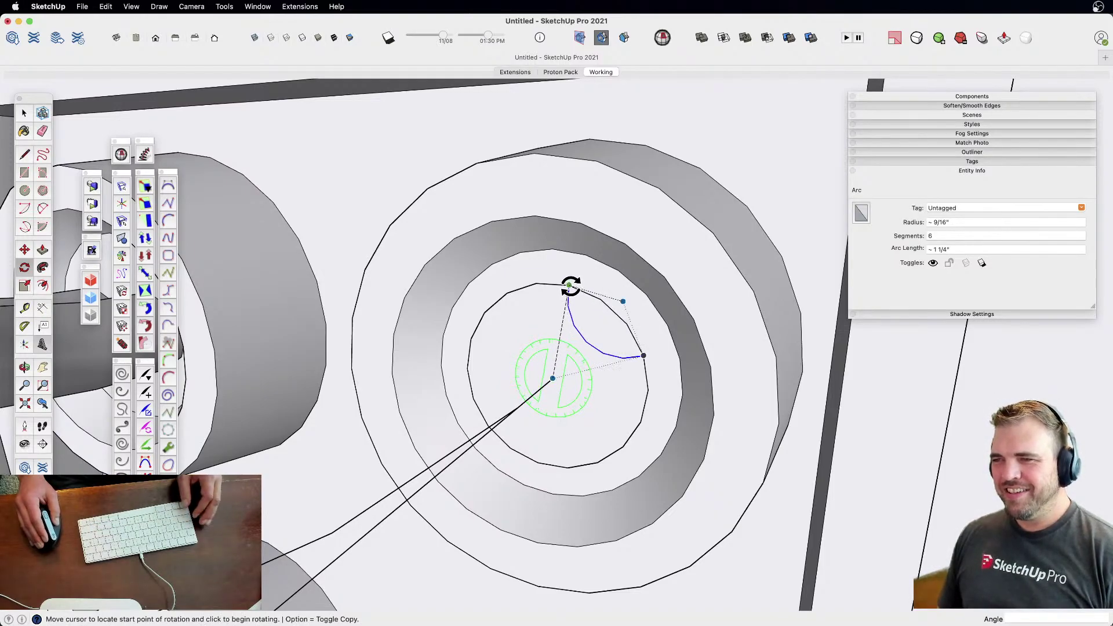
left_click(569, 285)
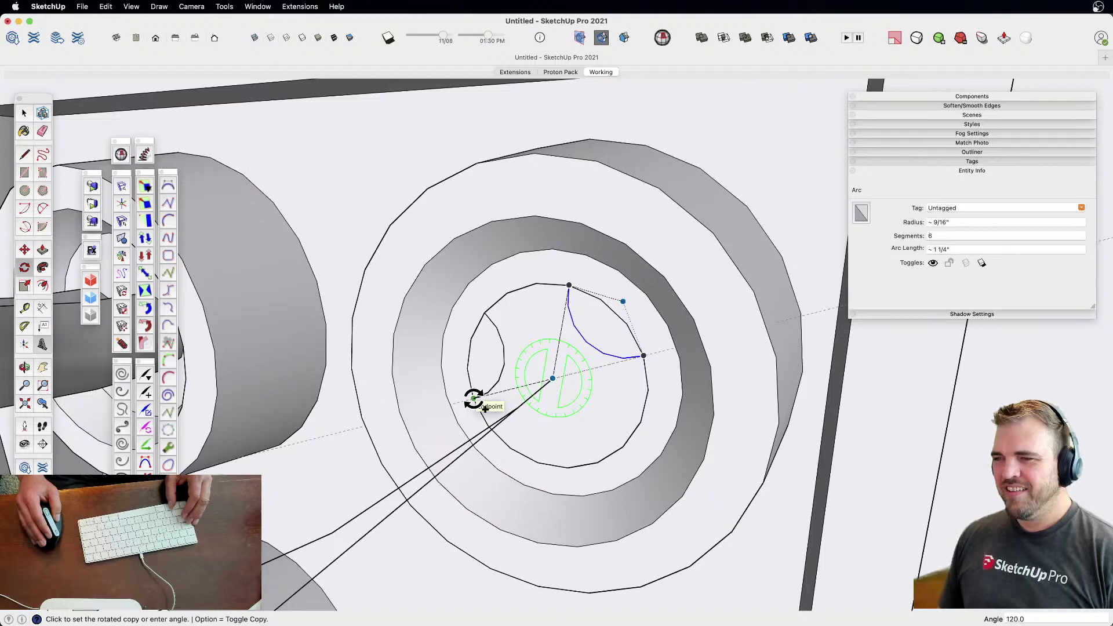
left_click(473, 399)
type("2x")
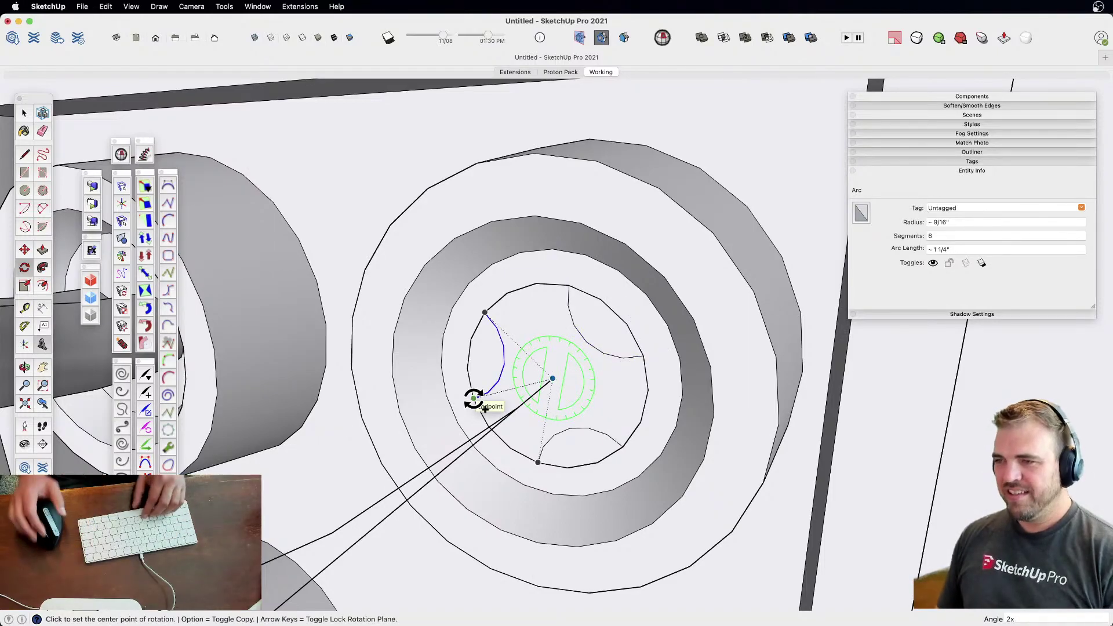
Erase the three circle portions outside the arcs, leaving a profile with three concave notches
type("e")
left_click(585, 467)
left_click(472, 346)
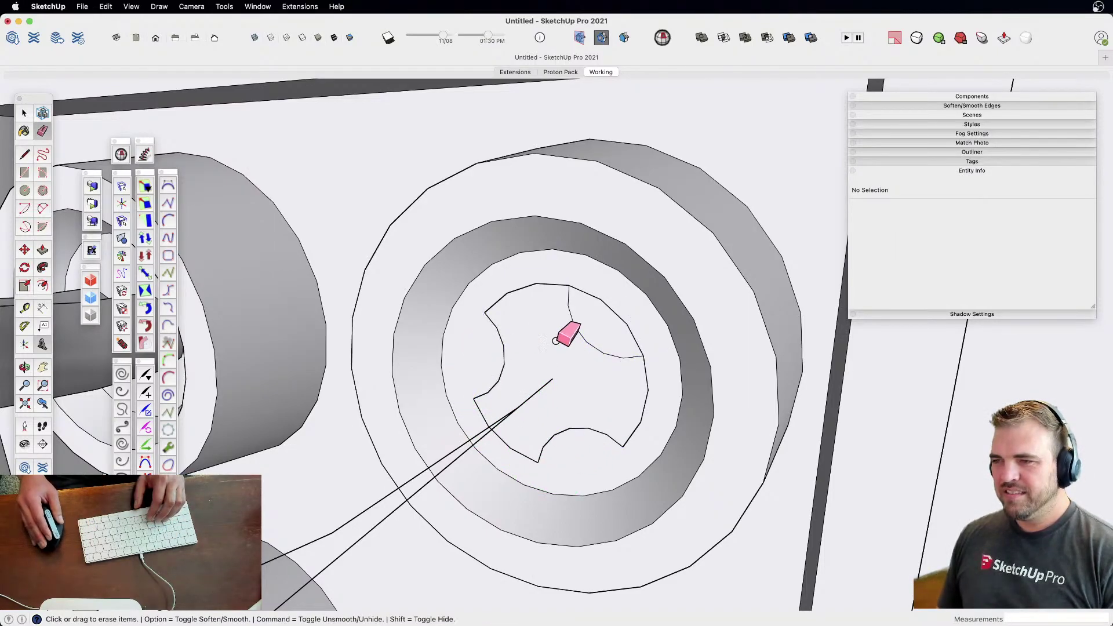
left_click(623, 322)
Sweep the notched profile along the welded path with Follow Me to create the second tube
scroll(571, 390, "down", 5)
key("space")
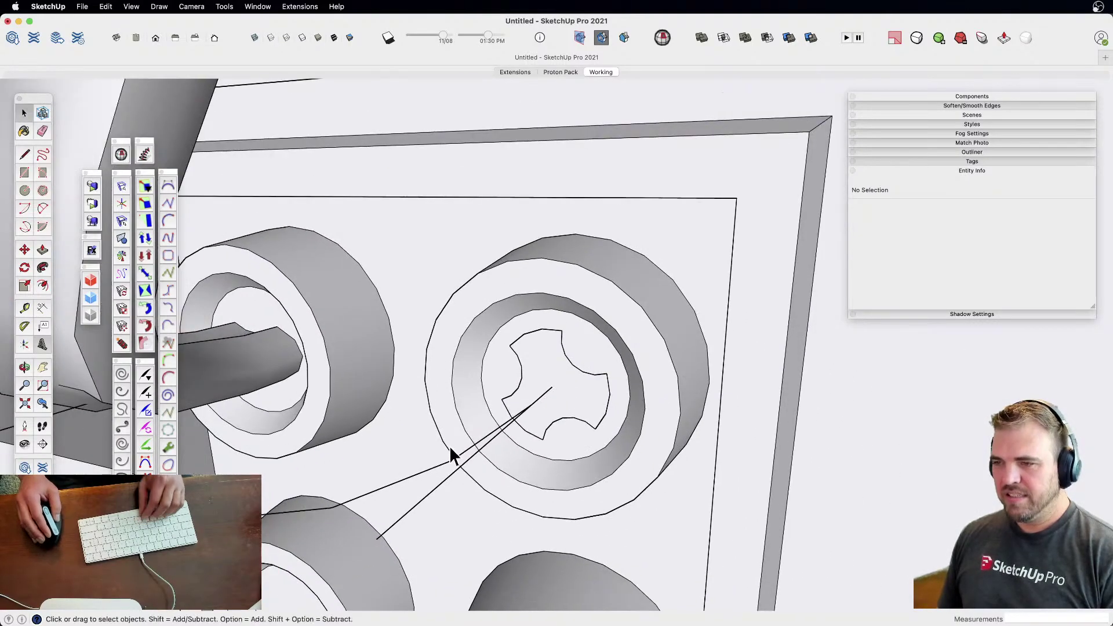
left_click(450, 463)
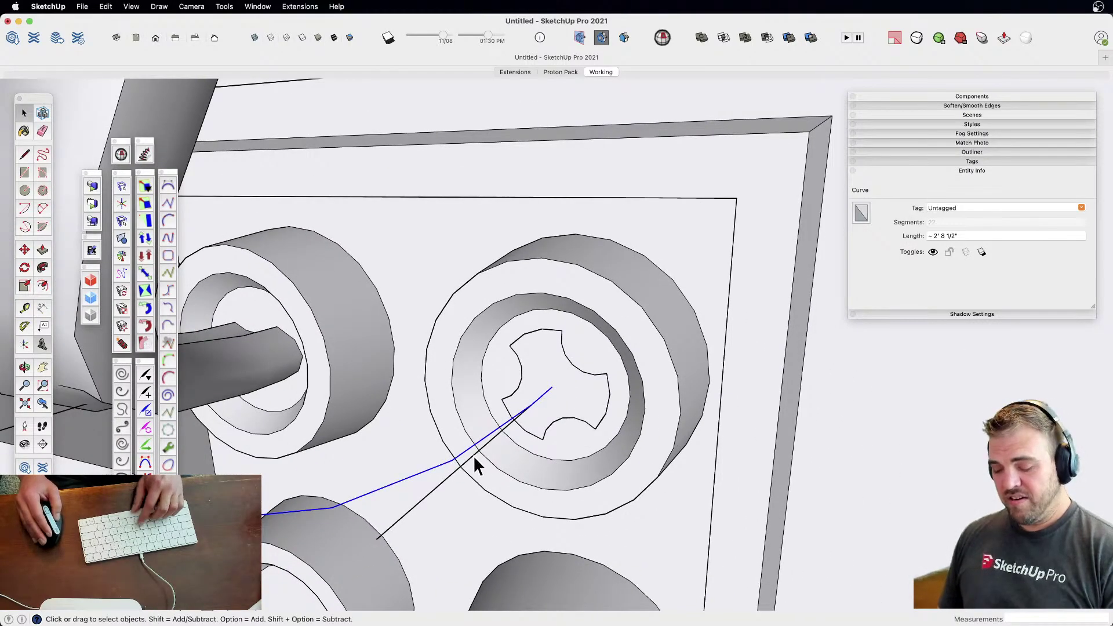
key("j")
left_click(554, 397)
scroll(547, 445, "down", 10)
middle_click_drag(544, 462, 400, 472, "shift")
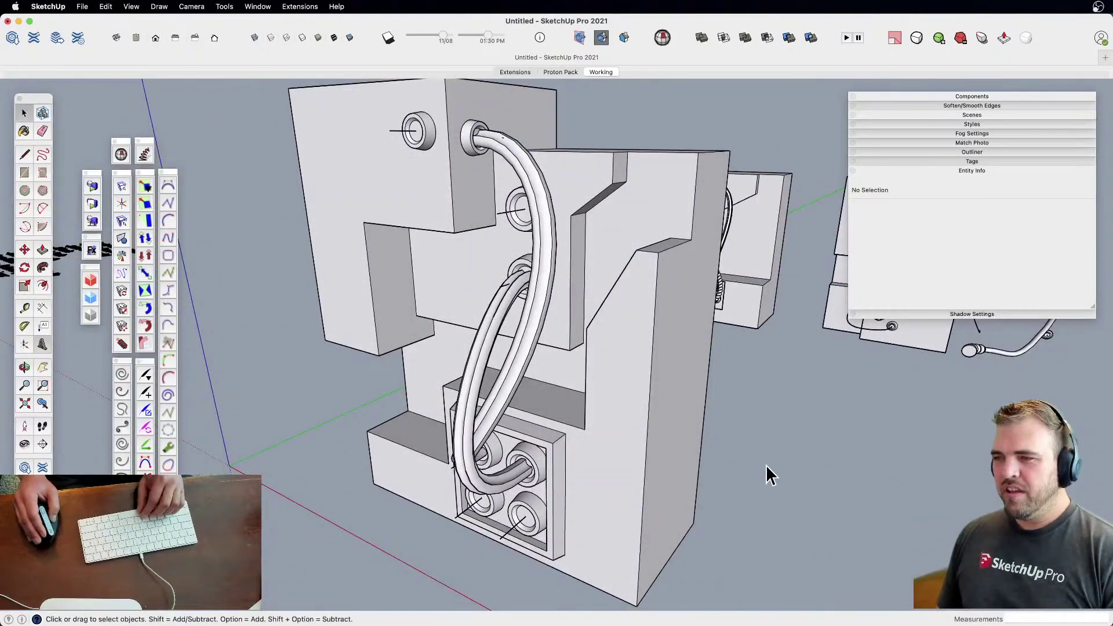
Group the new short tube and the long custom-profile tube separately
triple_click(486, 354)
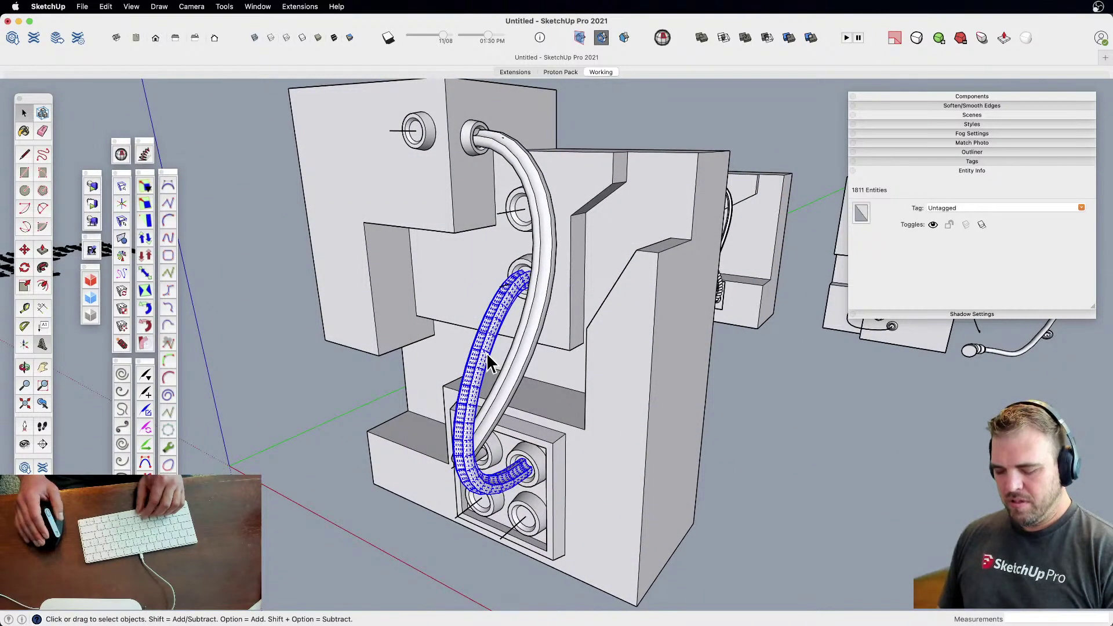
key("g")
double_click(534, 338)
triple_click(534, 338)
key("g")
scroll(534, 342, "down", 3)
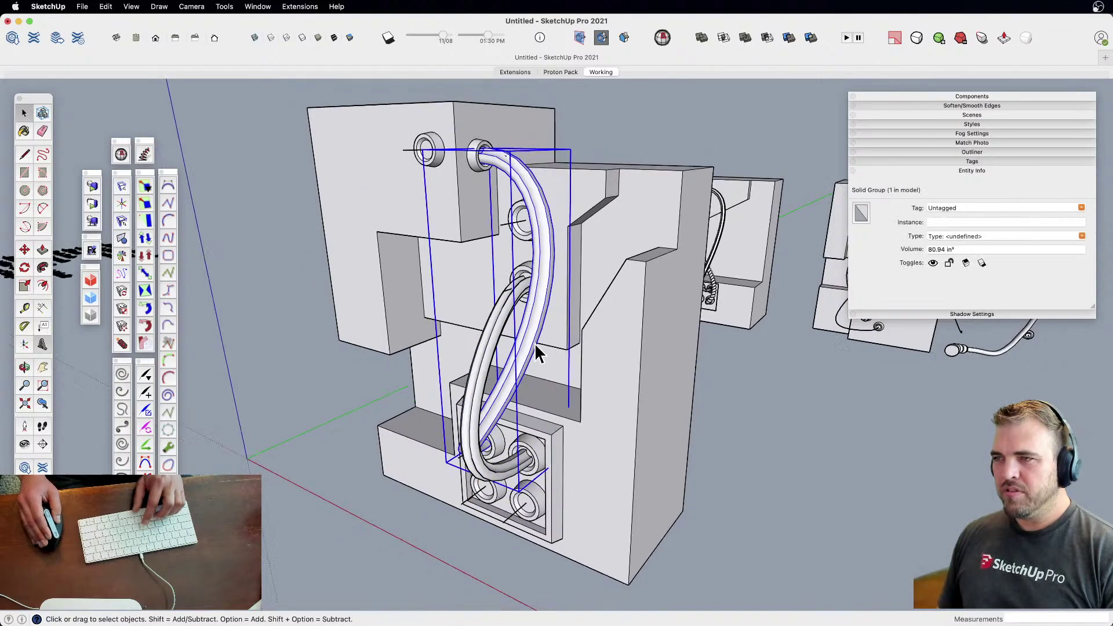
left_click(796, 452)
Examine both swept tubes from several angles, including where they run past each other and enter the sockets
middle_click_drag(496, 455, 525, 460)
middle_click_drag(570, 424, 431, 393)
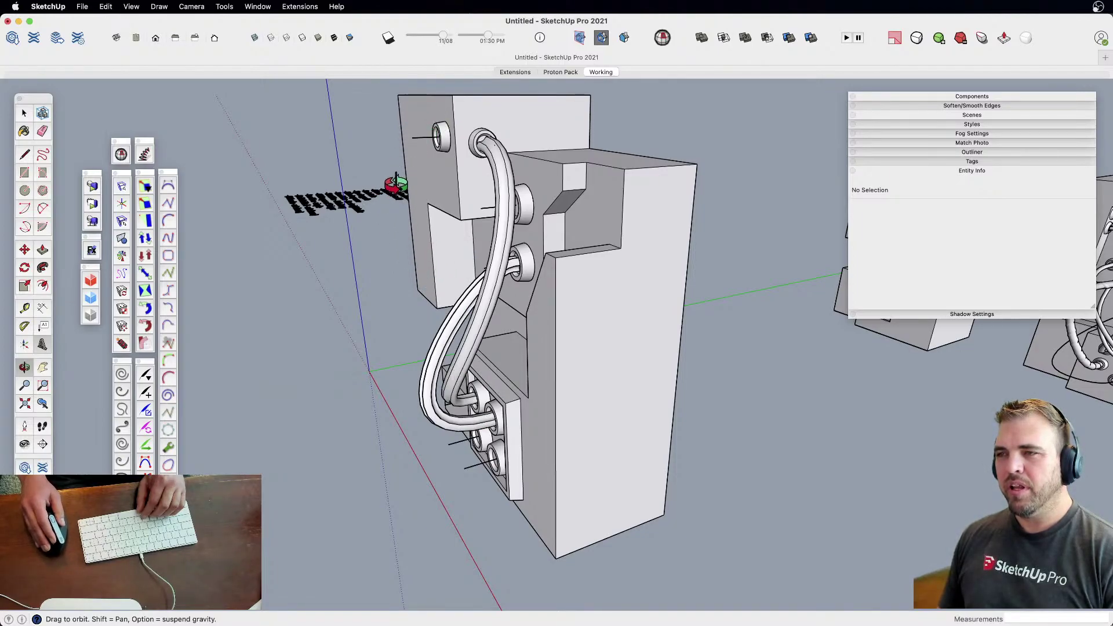
scroll(494, 364, "up", 5)
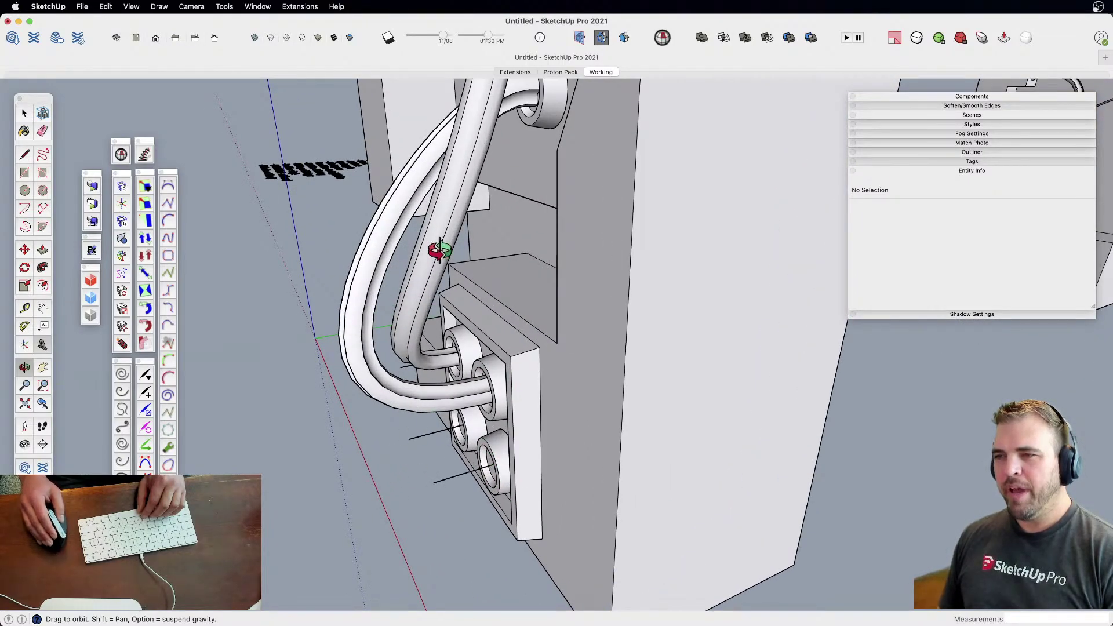
middle_click_drag(440, 251, 382, 277)
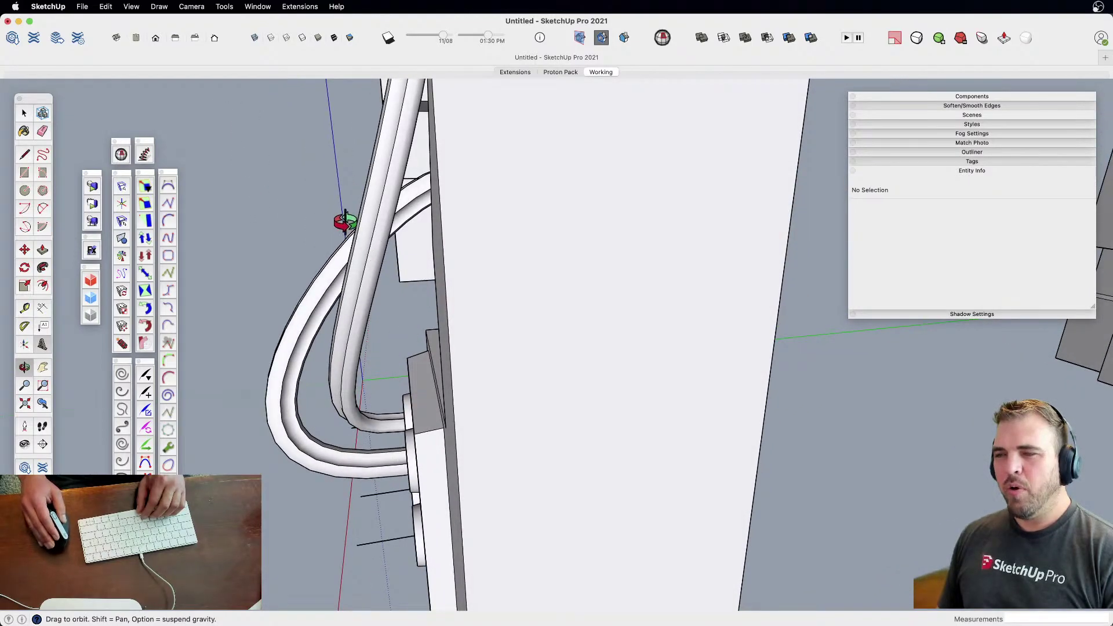
middle_click_drag(346, 221, 491, 415)
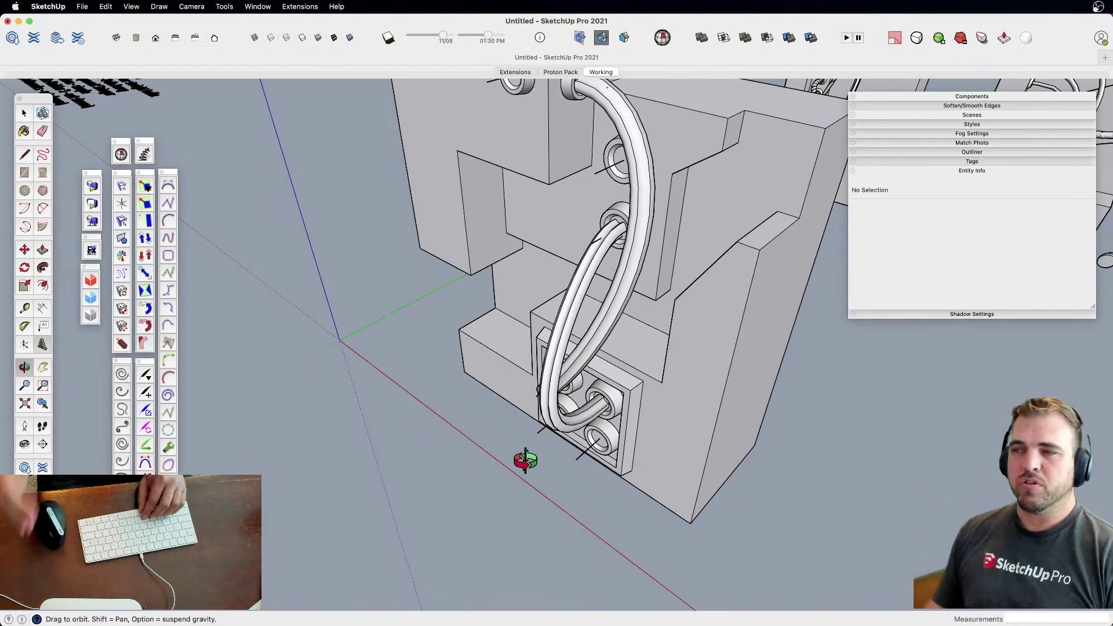
scroll(602, 353, "up", 6)
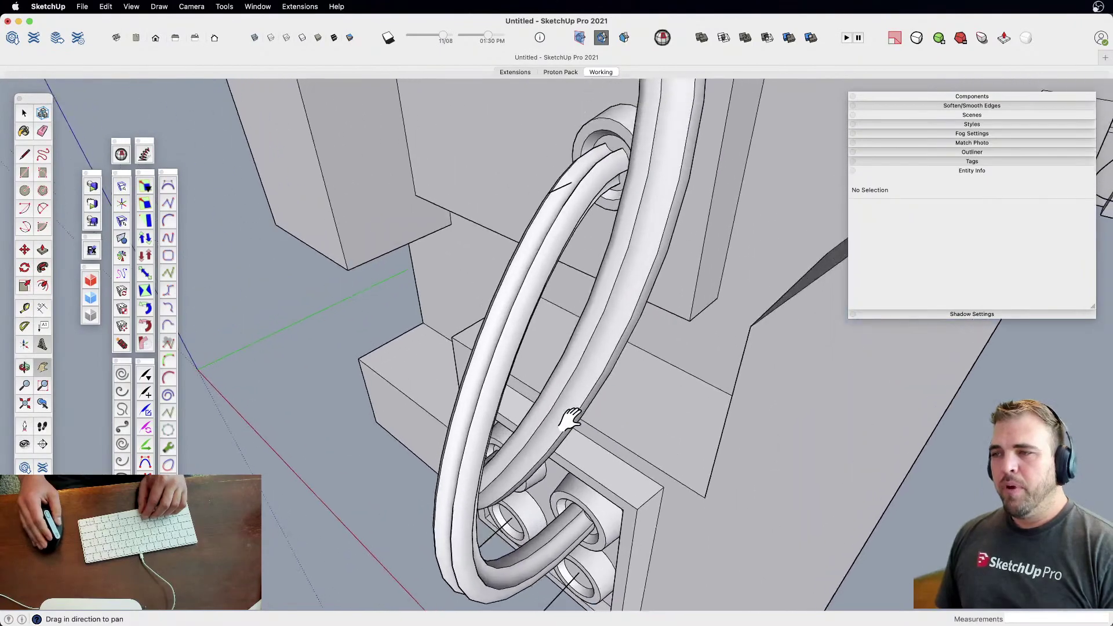
mouse_move(572, 418)
left_mouse_down()
mouse_move(422, 336)
mouse_move(443, 240)
mouse_move(539, 307)
mouse_move(454, 368)
left_mouse_up()
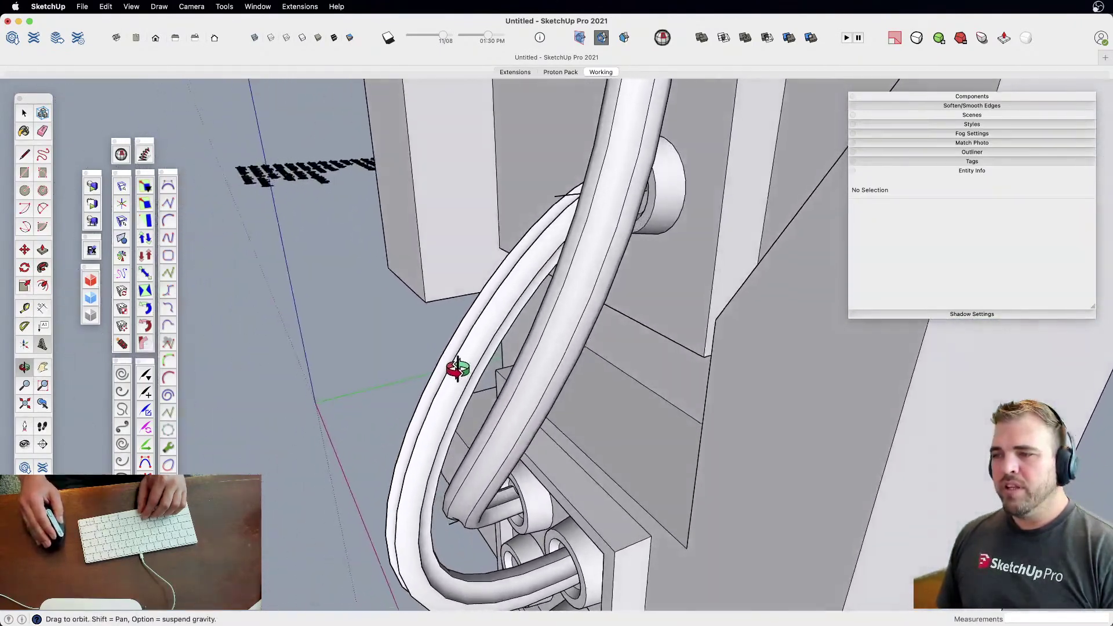
Draw a vertical edge rising from the ledge above the four-socket panel
key("l")
left_click(586, 426)
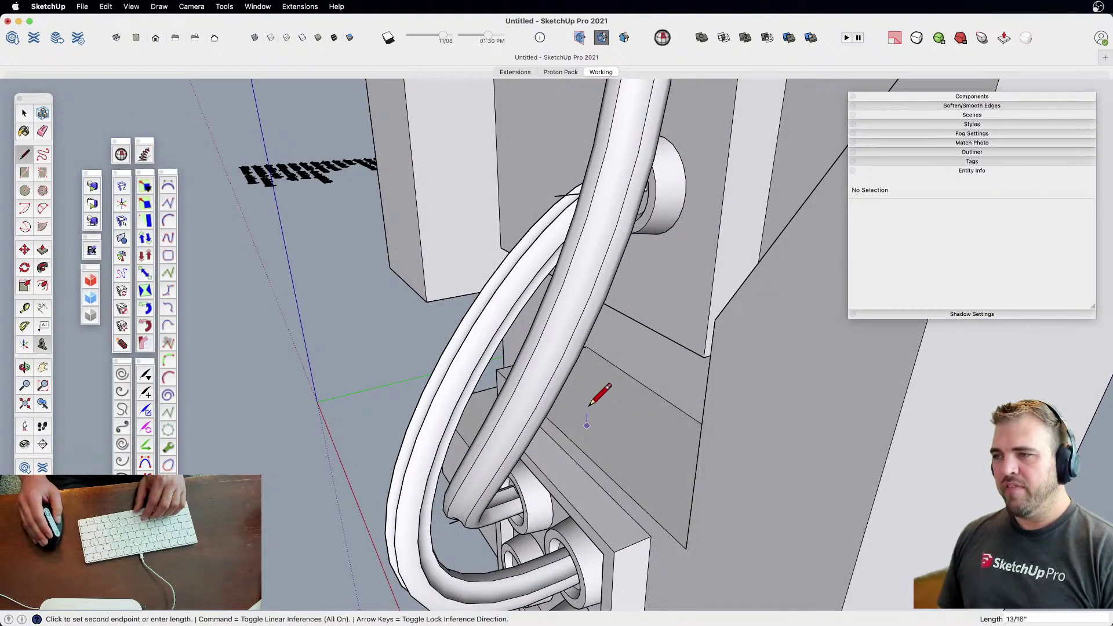
middle_click_drag(603, 376, 522, 224)
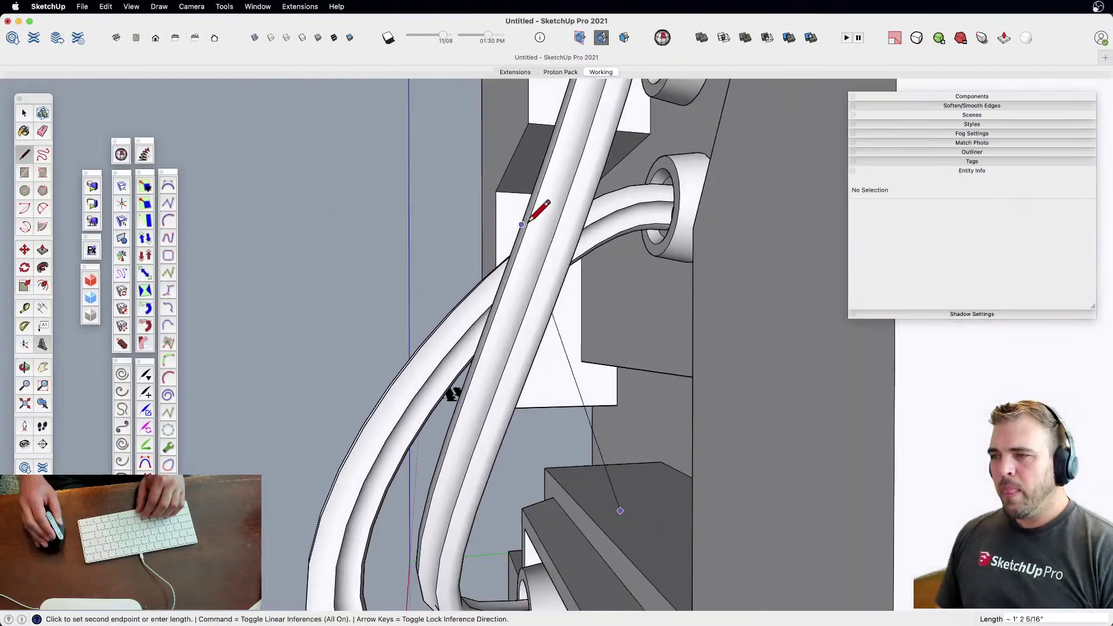
left_click(632, 420)
Continue from the vertical edge's upper end with a short horizontal edge along the red axis and a vertical edge about 6 1/8" long
key("o")
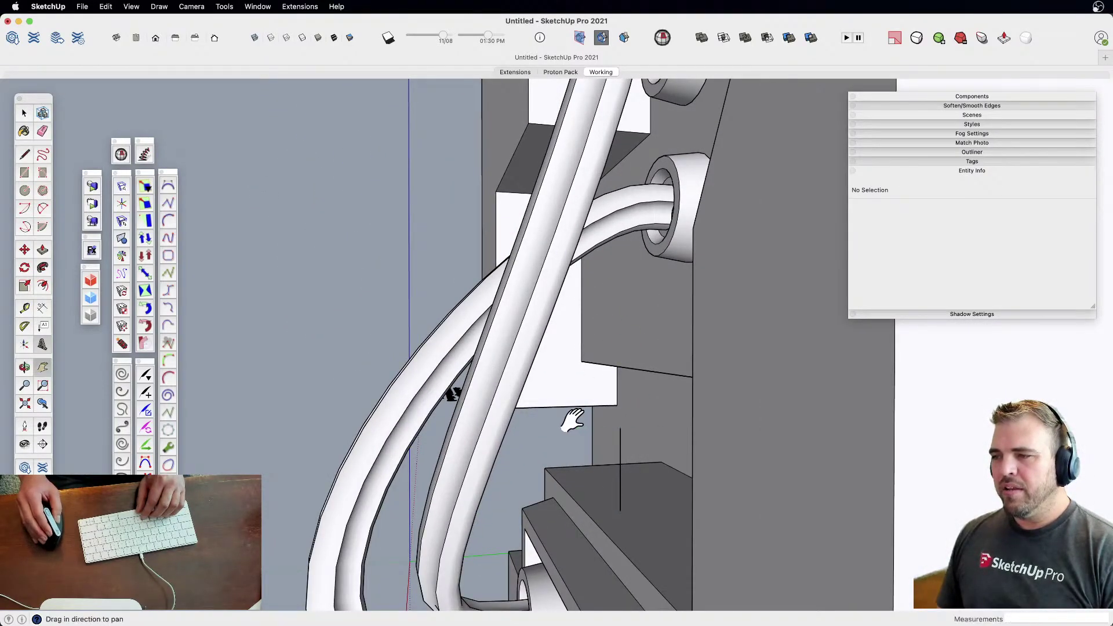
left_click_drag(571, 427, 626, 445)
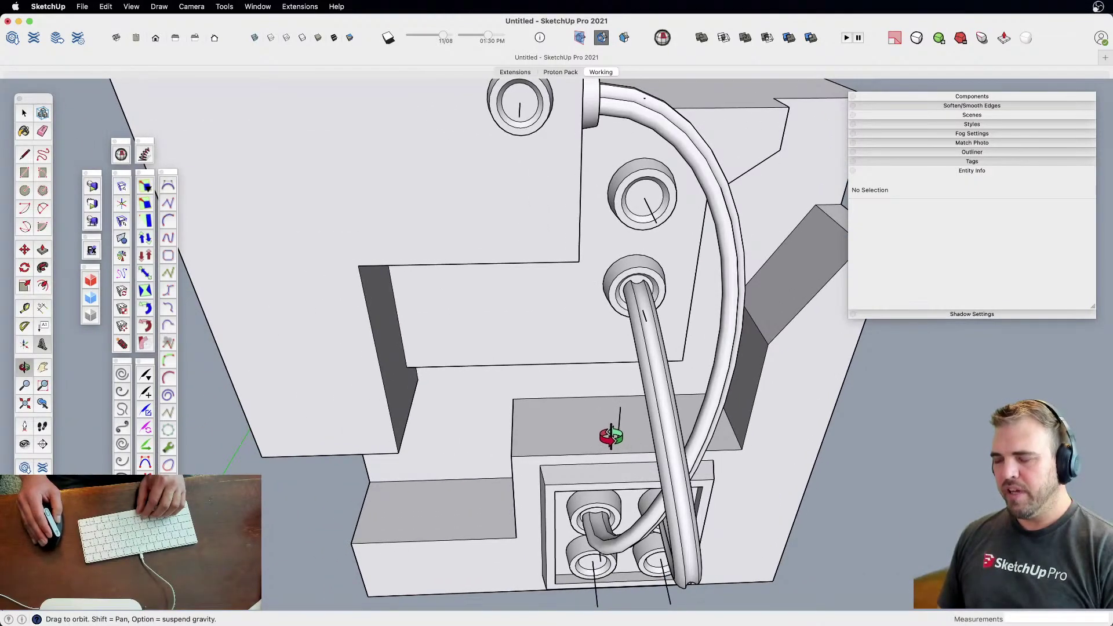
key("l")
left_click(620, 407)
left_click(582, 407)
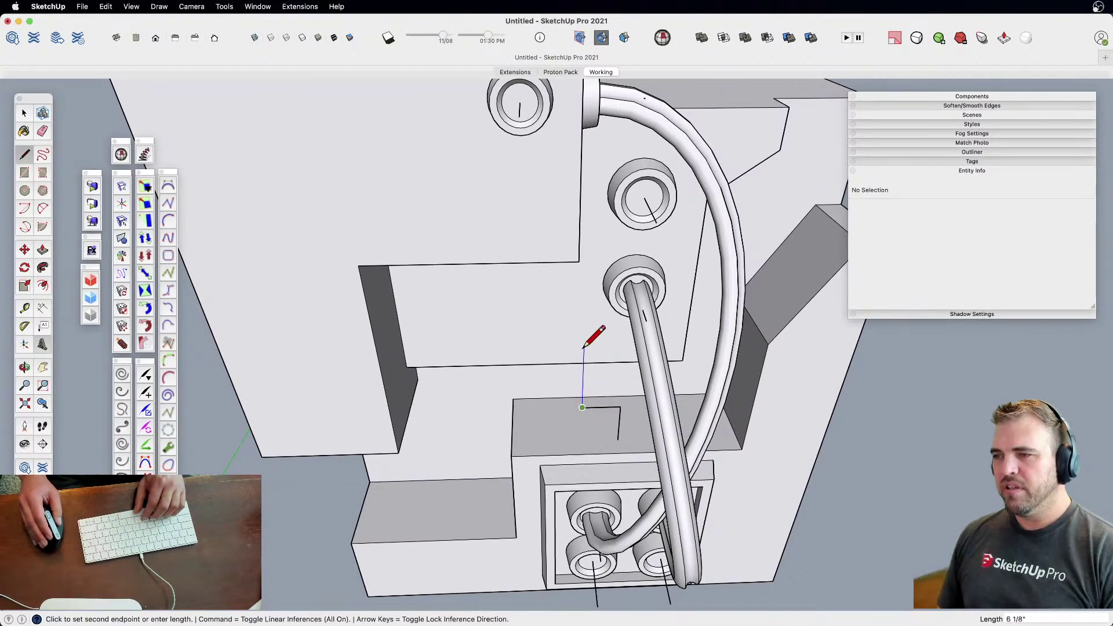
left_click(584, 349)
Draw a diagonal edge from the chain's top end to a point about 4 13/16" out along the red axis, and erase the helper edges
key("o")
left_click_drag(621, 398, 689, 388)
middle_click_drag(688, 388, 739, 381)
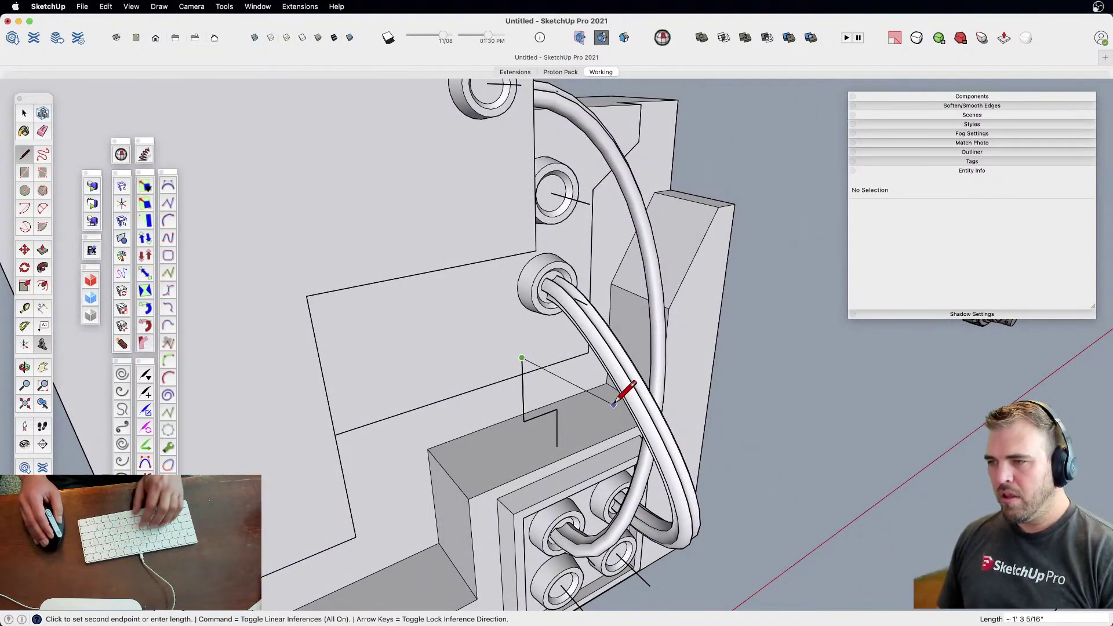
left_click(557, 409)
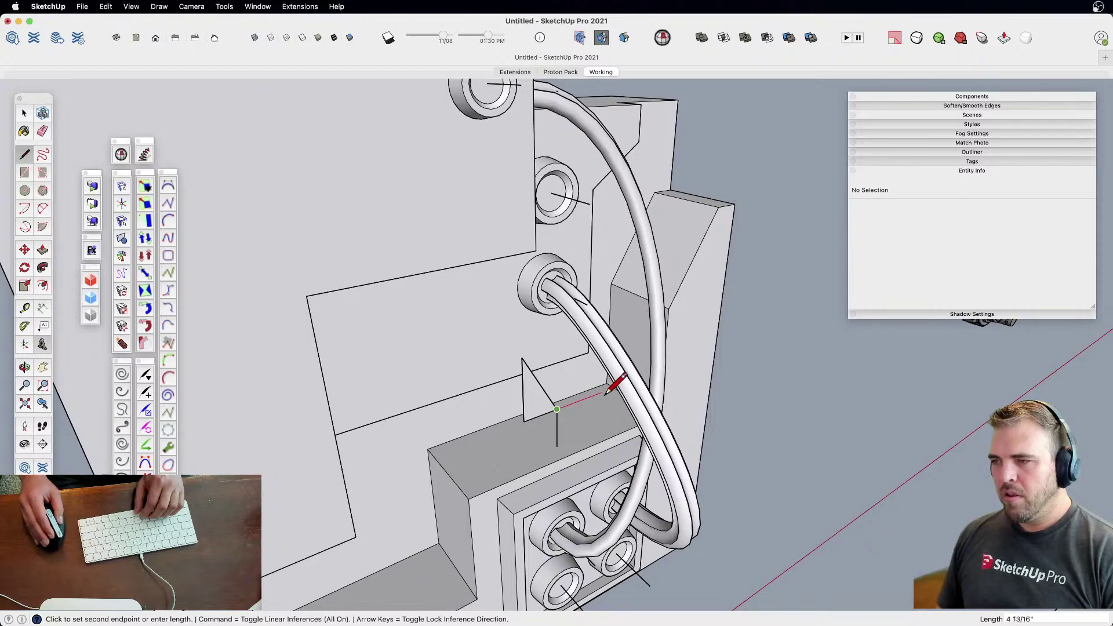
left_click(523, 358)
key("e")
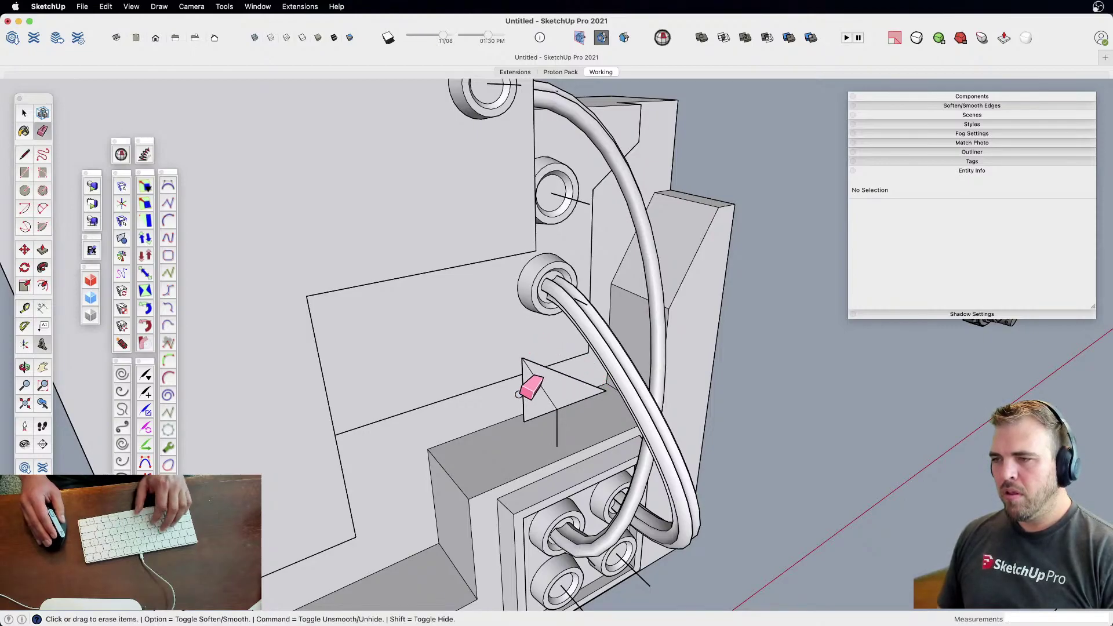
mouse_move(516, 394)
left_mouse_down()
mouse_move(548, 387)
mouse_move(553, 413)
left_mouse_up()
Move the diagonal edge about 1 3/4" above the ledge and deselect it
scroll(586, 422, "down", 3)
mouse_move(588, 418)
middle_mouse_down()
mouse_move(628, 411)
mouse_move(721, 528)
mouse_move(417, 462)
mouse_move(422, 419)
mouse_move(579, 388)
mouse_move(237, 385)
middle_mouse_up()
scroll(472, 400, "up", 5)
middle_click_drag(586, 387, 490, 383, "shift")
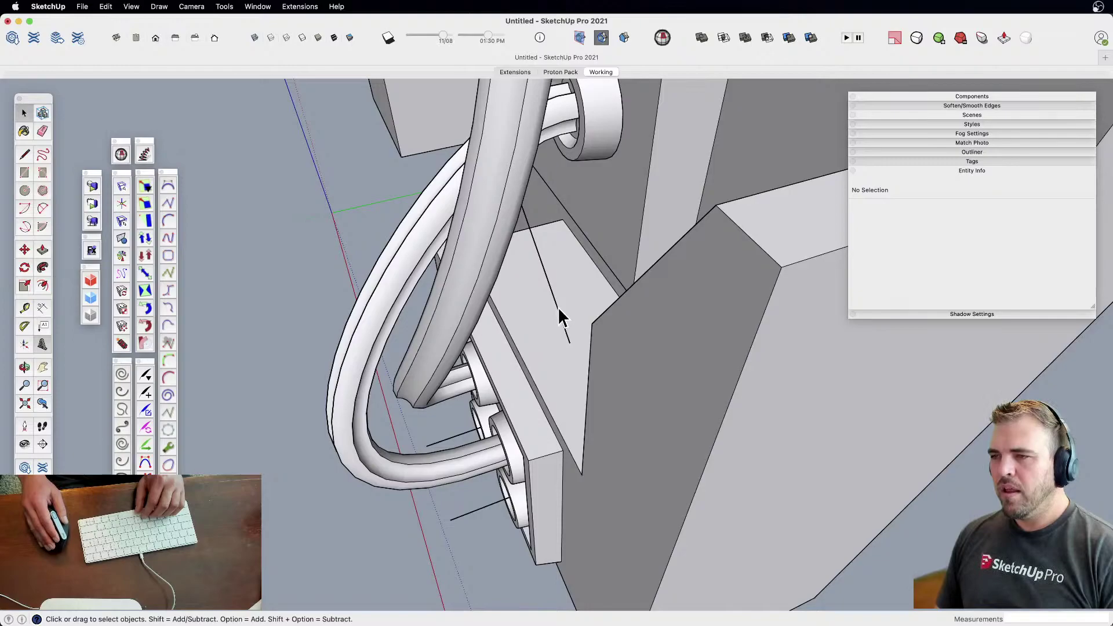
left_click(558, 326)
key("m")
left_click(578, 318)
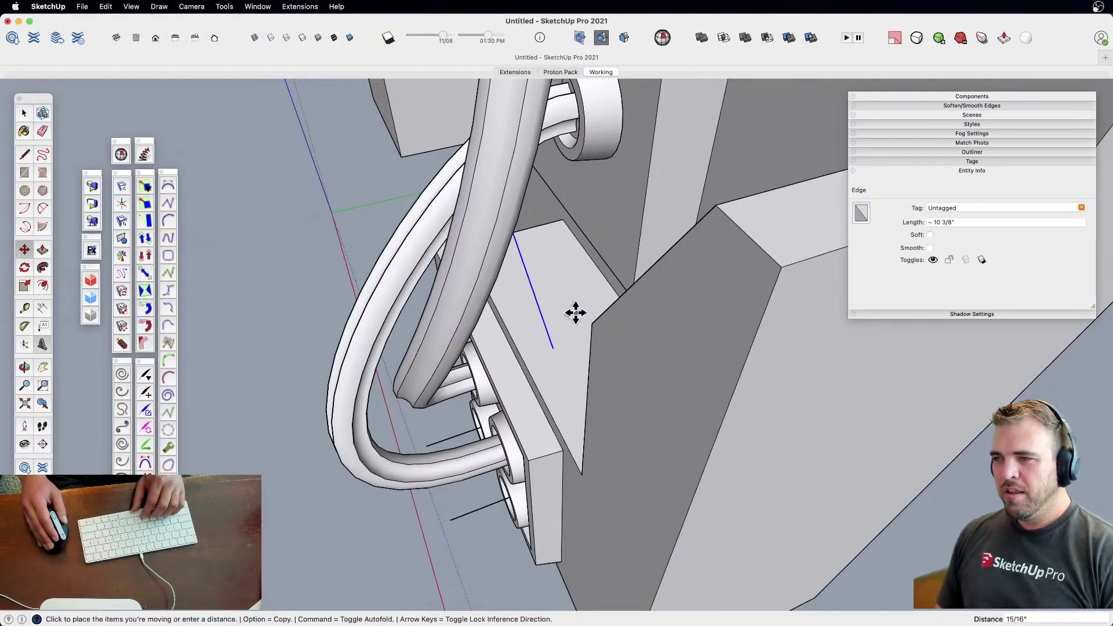
key("Escape")
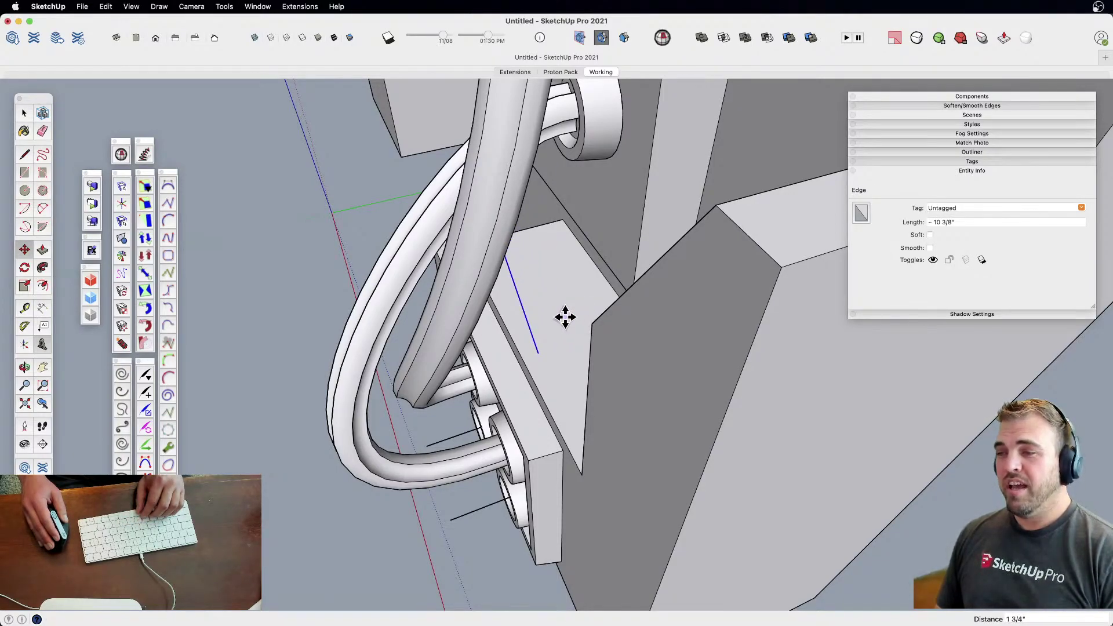
key("space")
left_click(391, 530)
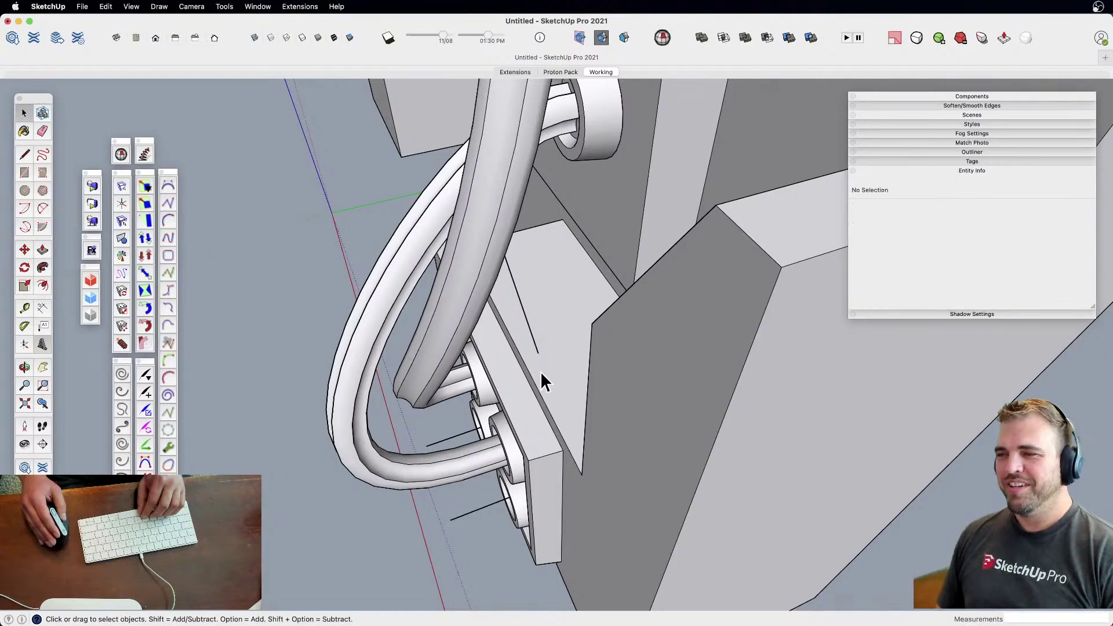
Try to grab the diagonal edge's endpoint with the Move tool
middle_click_drag(541, 377, 450, 359)
key("m")
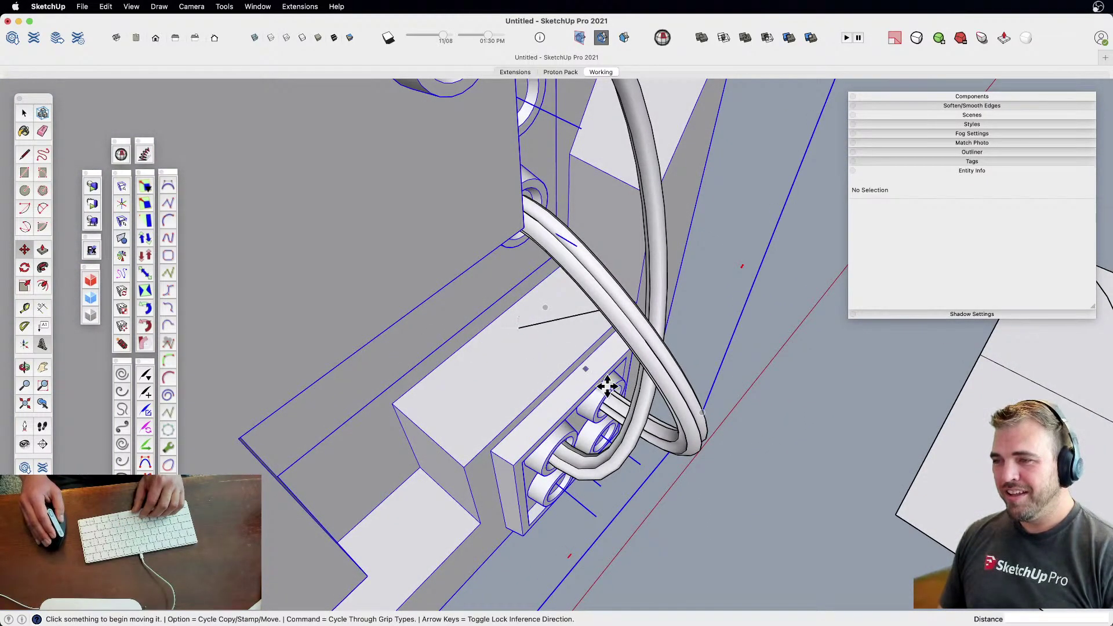
left_click(519, 327)
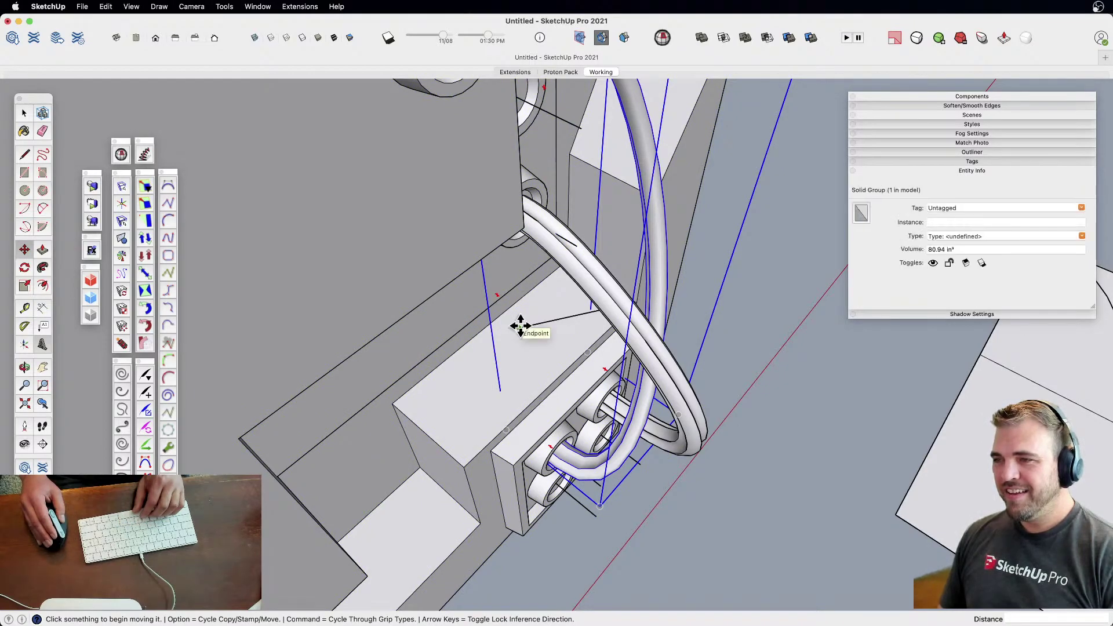
key("space")
Lock the stepped block's group
middle_click_drag(752, 378, 640, 325)
key("m")
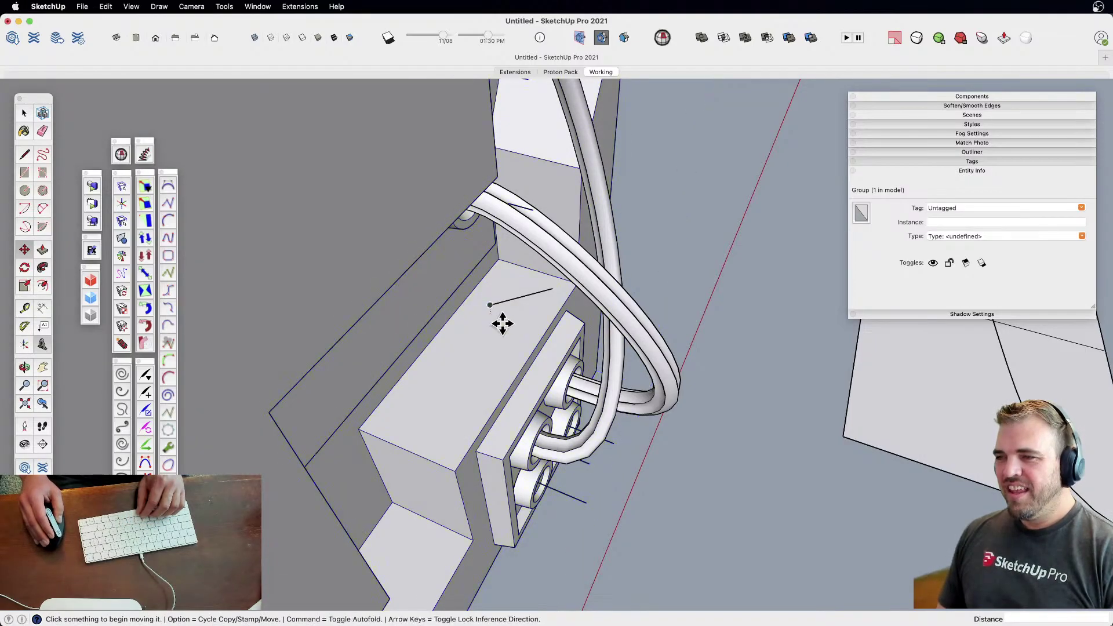
key("space")
right_click(509, 349)
left_click(529, 390)
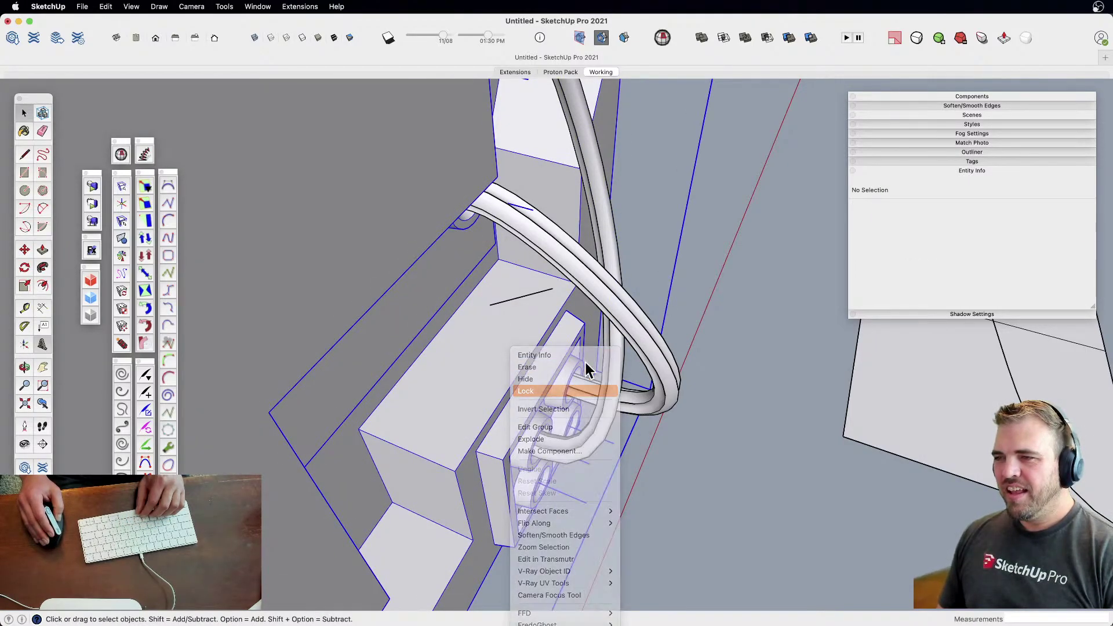
Move one endpoint of the diagonal edge to change its direction in space
key("m")
left_click(486, 305)
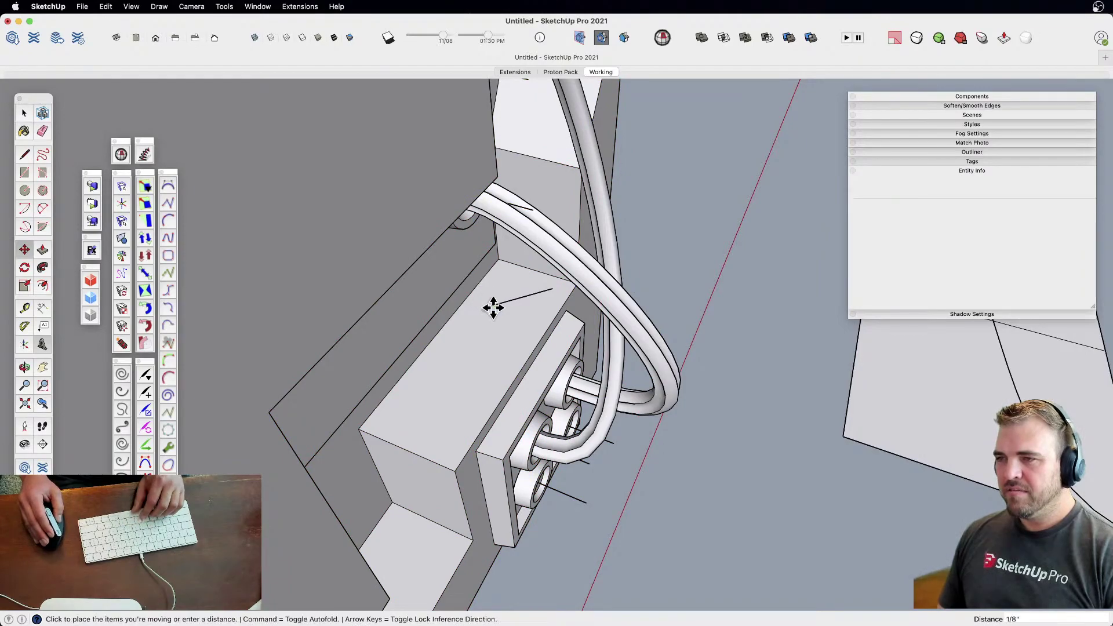
left_click(535, 324)
Draw a degree 3 Bezier curve from the panel's lower-left socket to the upper socket on the recessed face
middle_click_drag(770, 422, 472, 355)
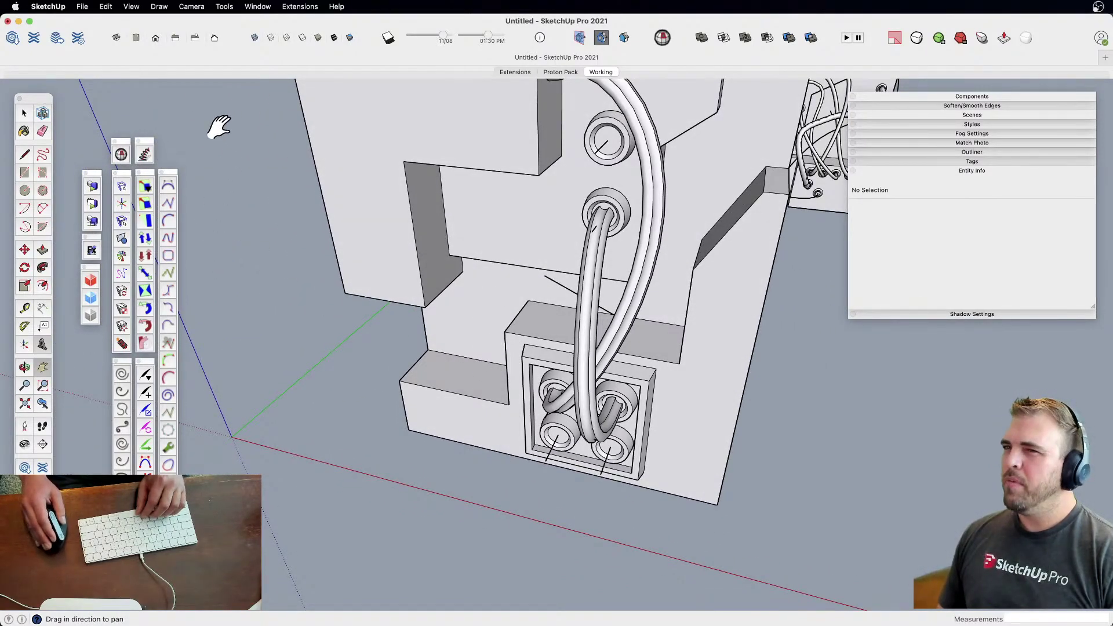
left_click(158, 7)
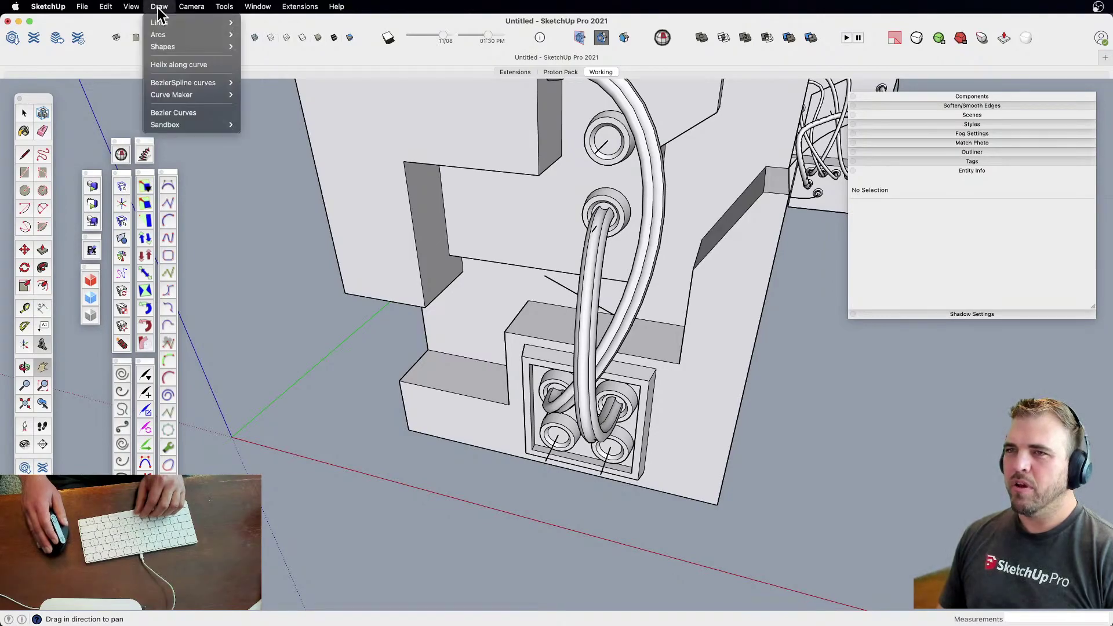
left_click(181, 111)
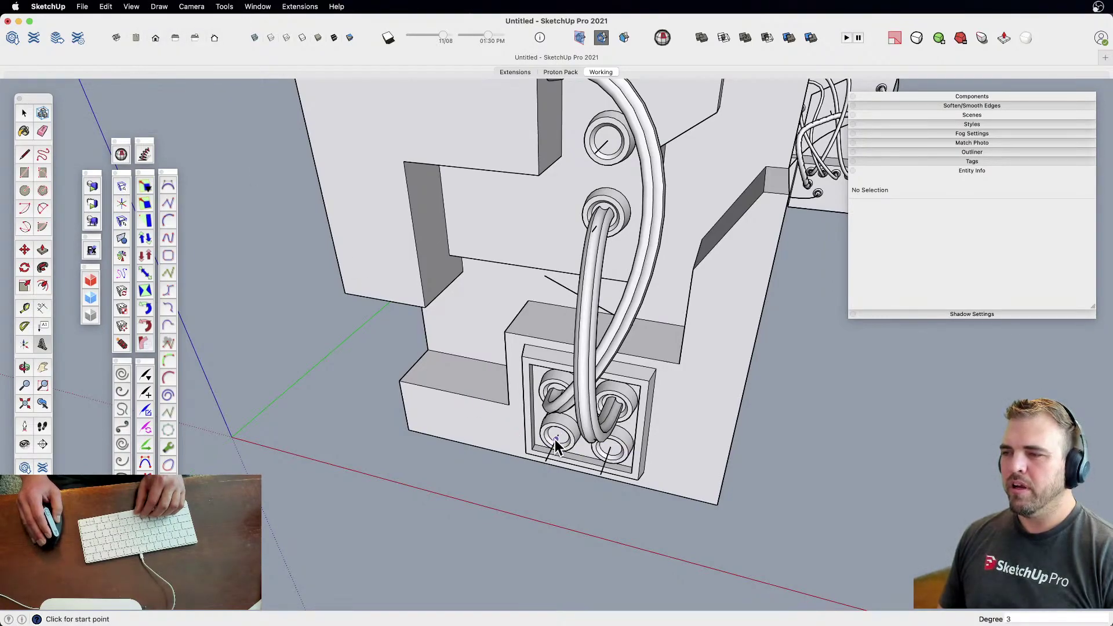
left_click(554, 440)
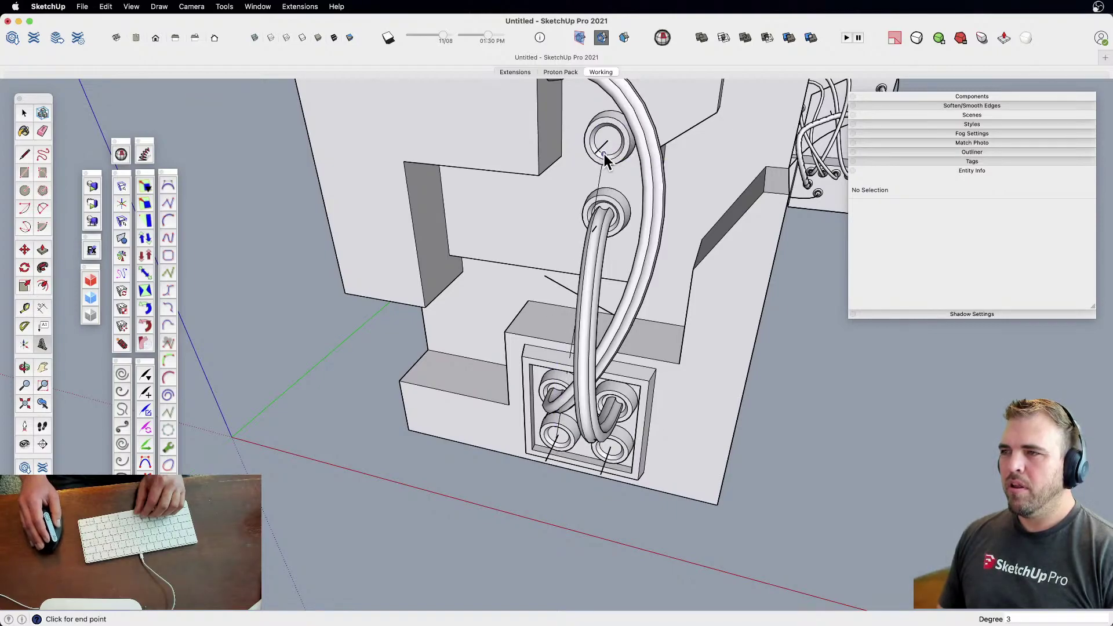
left_click(506, 532)
left_click(591, 152)
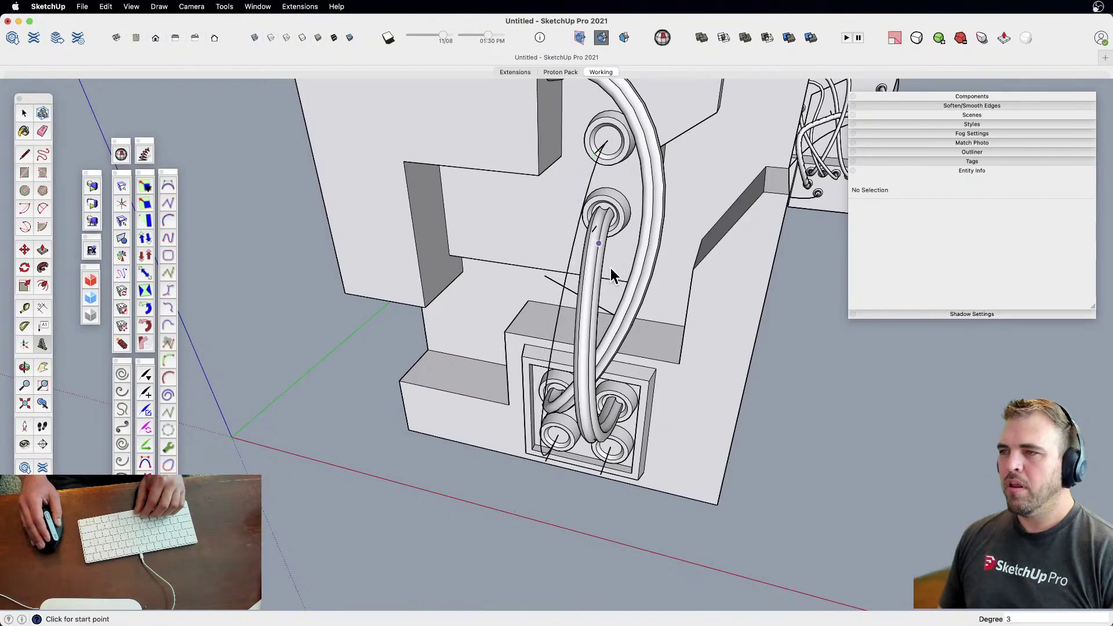
Try to rotate the Bezier curve about its lower end in the plane perpendicular to the green axis
middle_click_drag(763, 443, 446, 263)
left_click(566, 331)
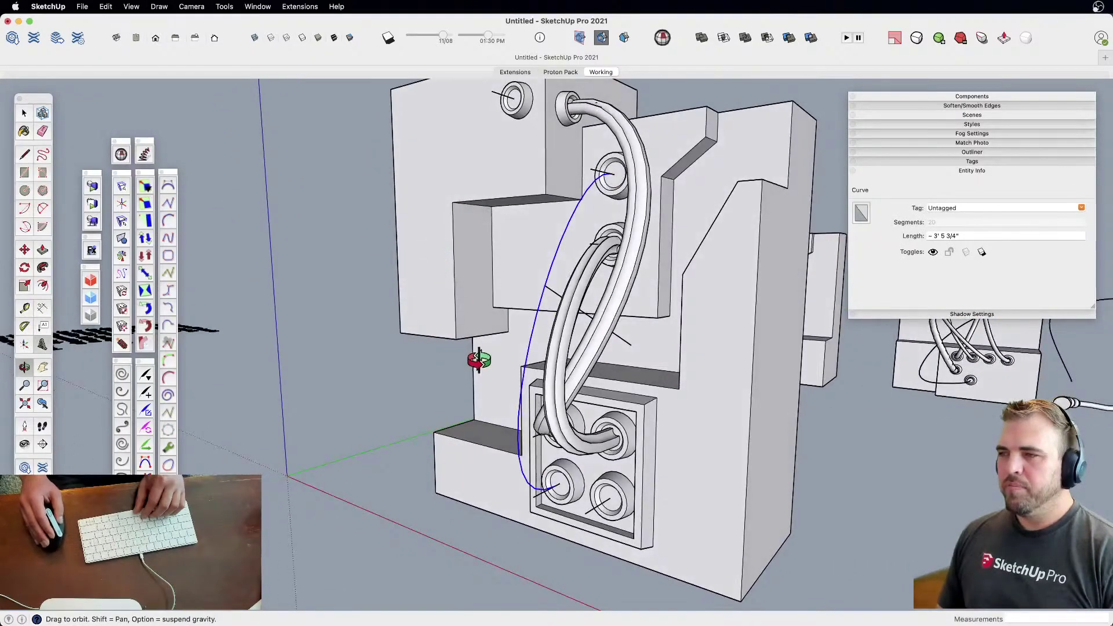
key("q")
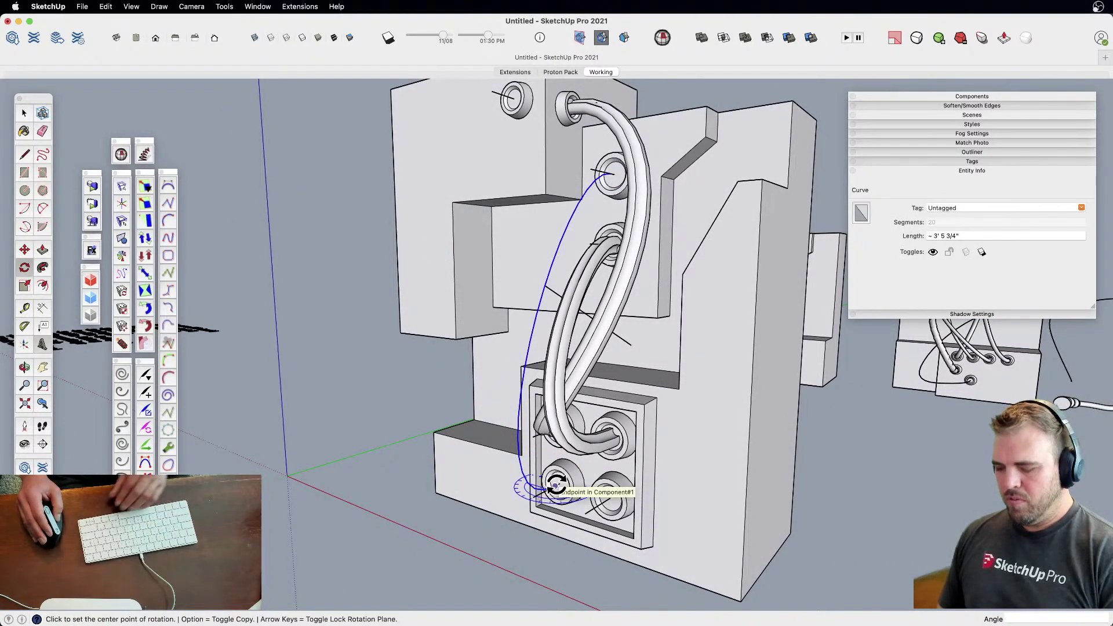
key("Left")
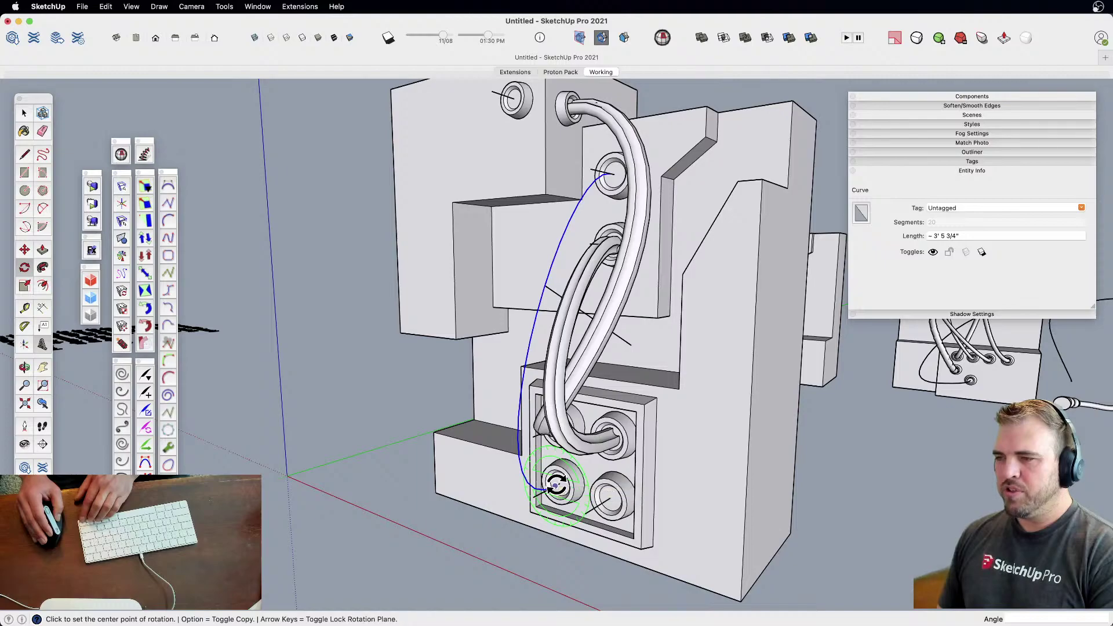
left_click(555, 485)
left_click(610, 174)
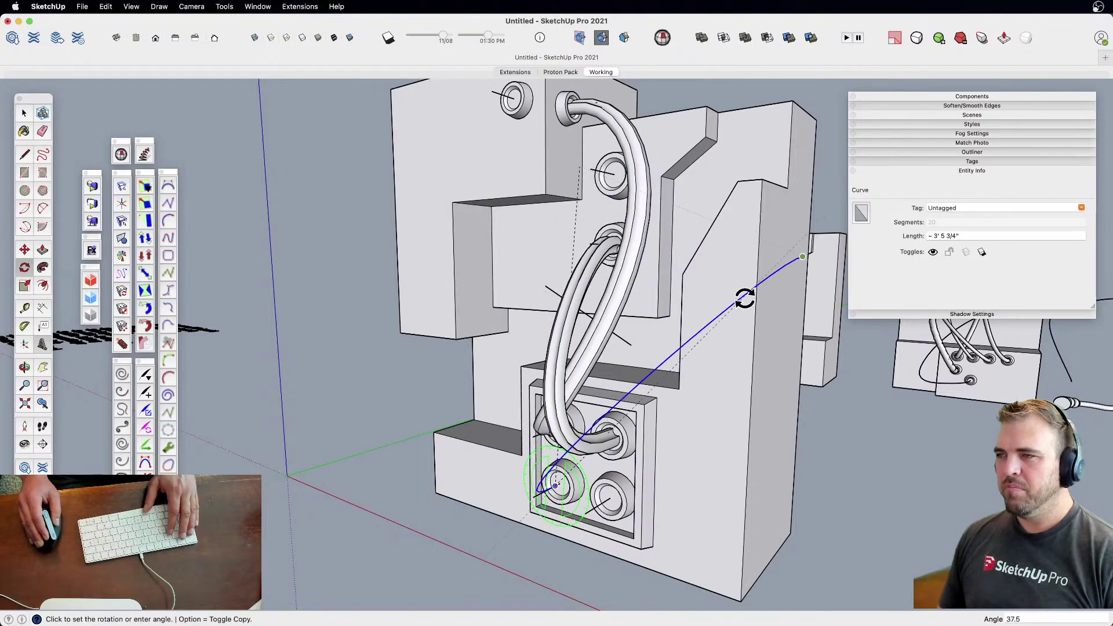
left_click(545, 173)
key("space")
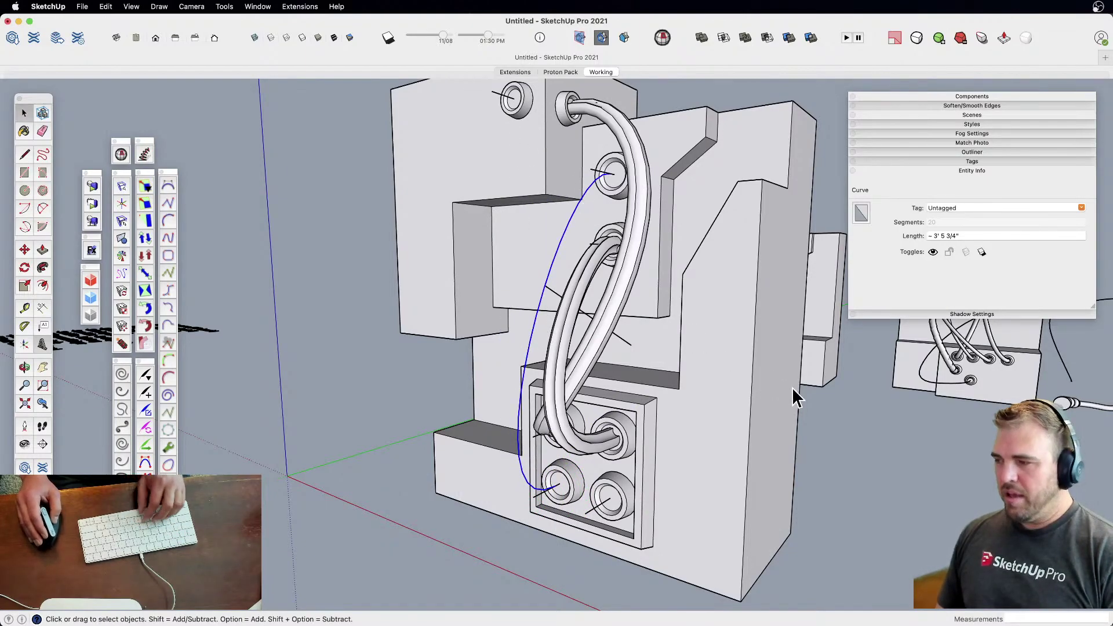
Try to pull the Bezier curve's upper end over to the socket on the block's protruding front face
left_click(819, 421)
key("m")
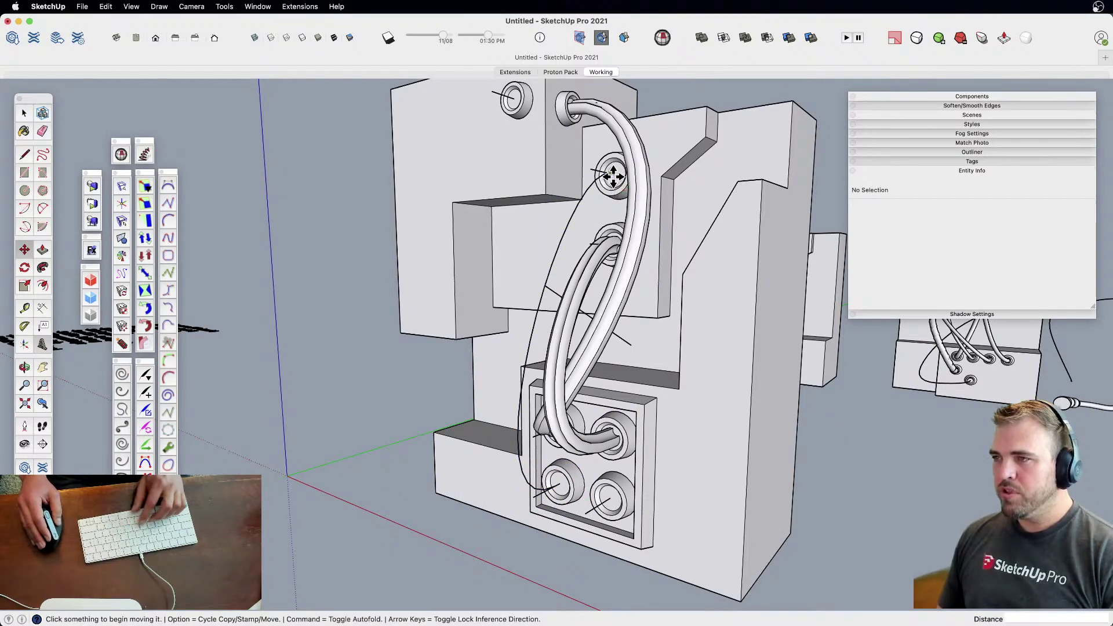
left_click(609, 174)
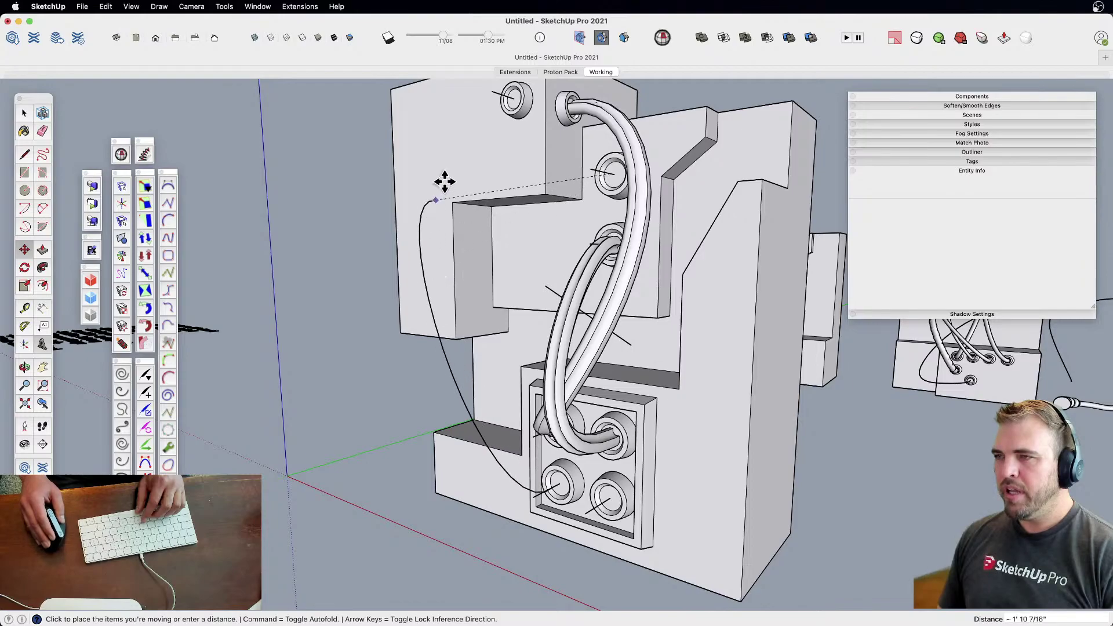
left_click(511, 99)
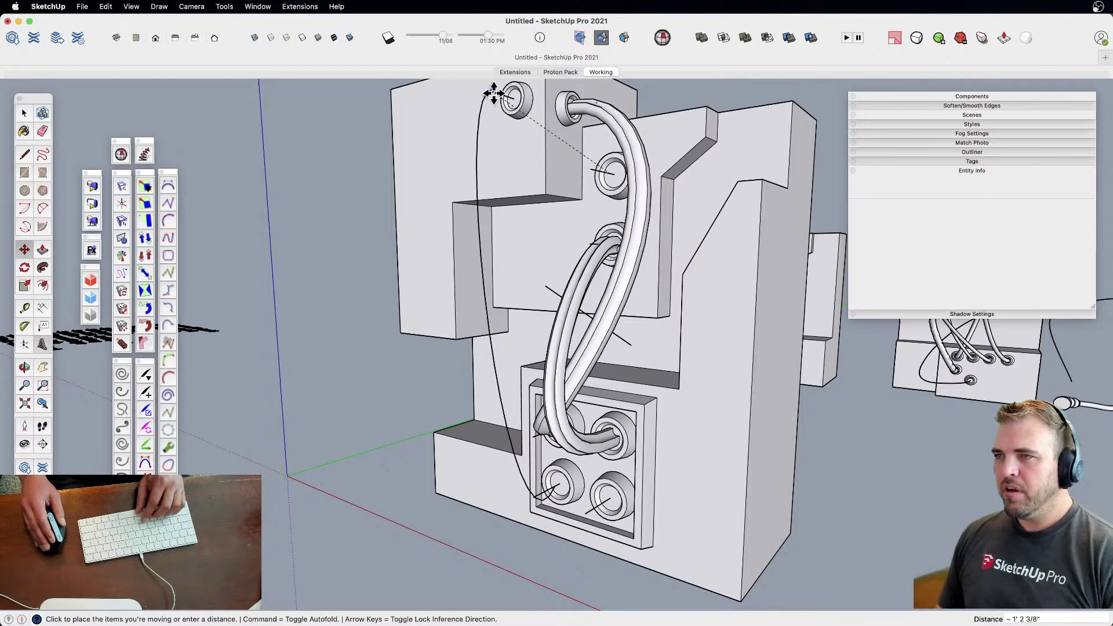
key("h")
middle_click_drag(511, 304, 550, 435)
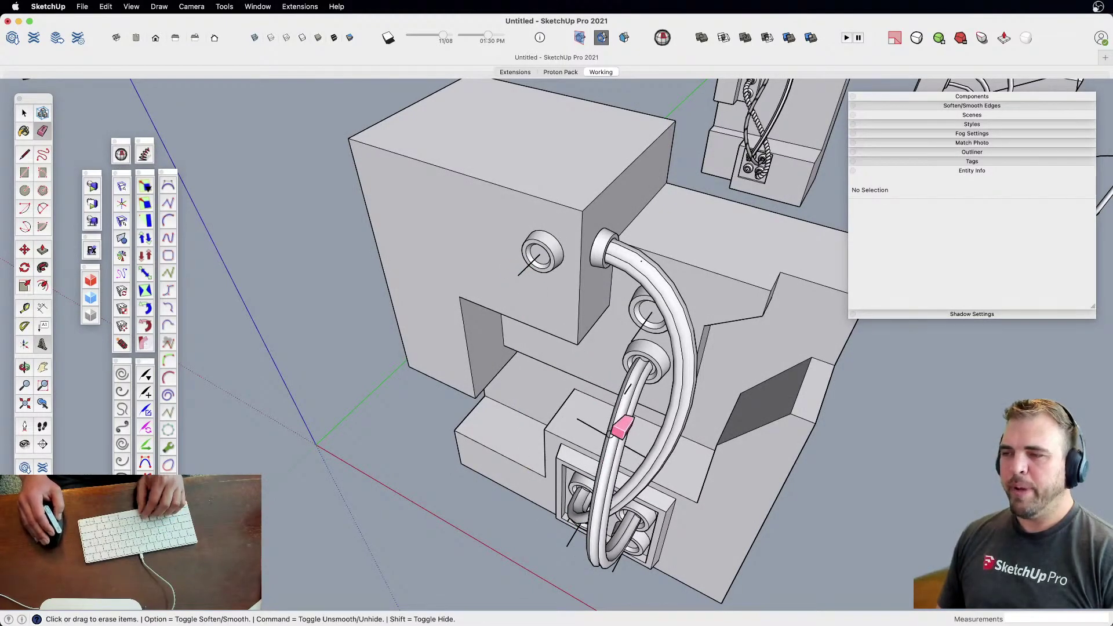
Divide the free diagonal edge at two points and erase its outer segments, keeping only the short middle piece as a guide
middle_click_drag(613, 434, 507, 376)
middle_click_drag(539, 316, 496, 389)
left_click(615, 447)
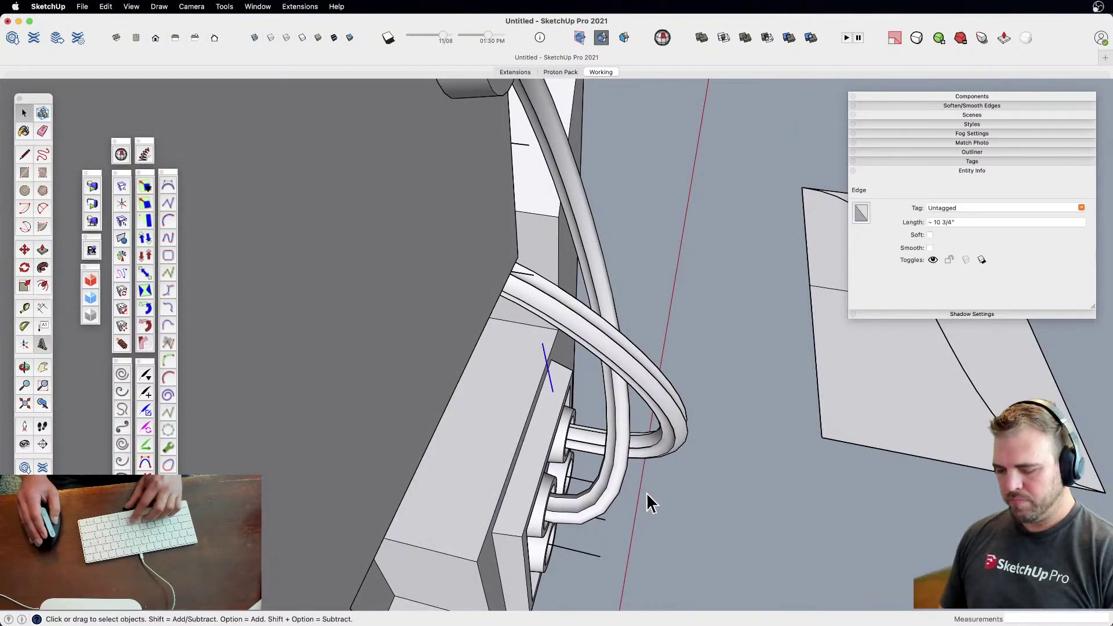
key("m")
left_click(666, 524)
middle_click_drag(678, 529, 661, 458, "shift")
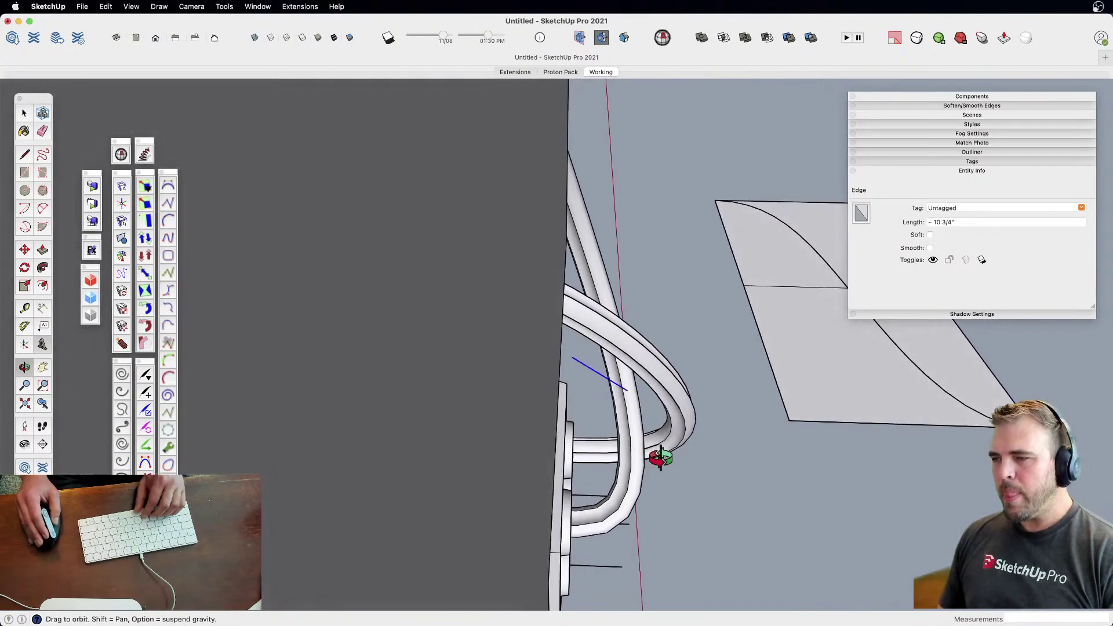
middle_click_drag(602, 354, 596, 377)
key("l")
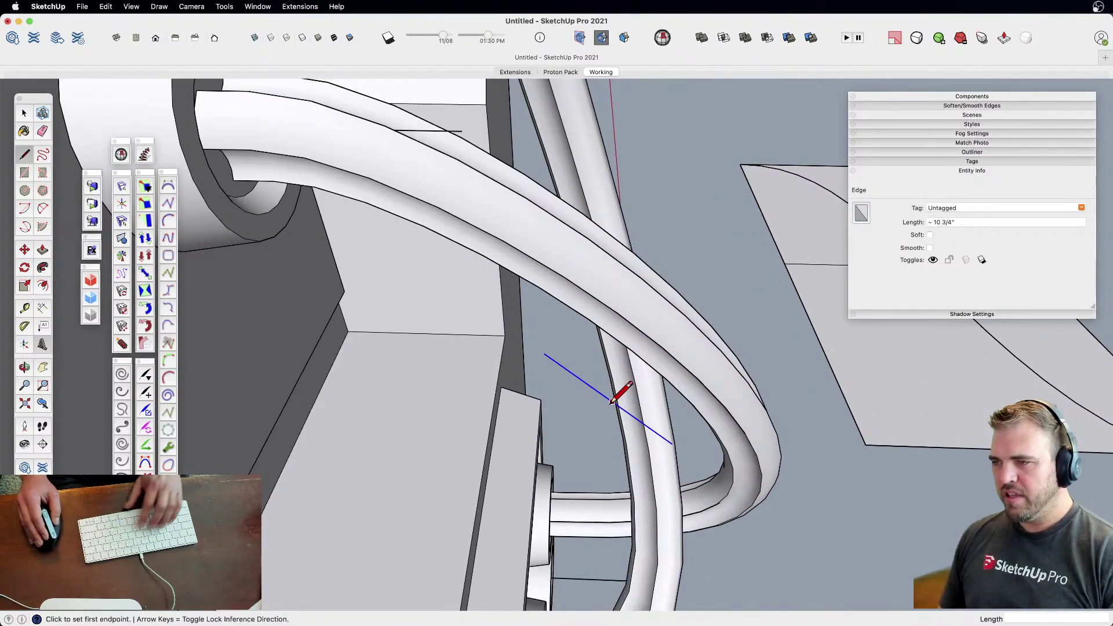
left_click(616, 407)
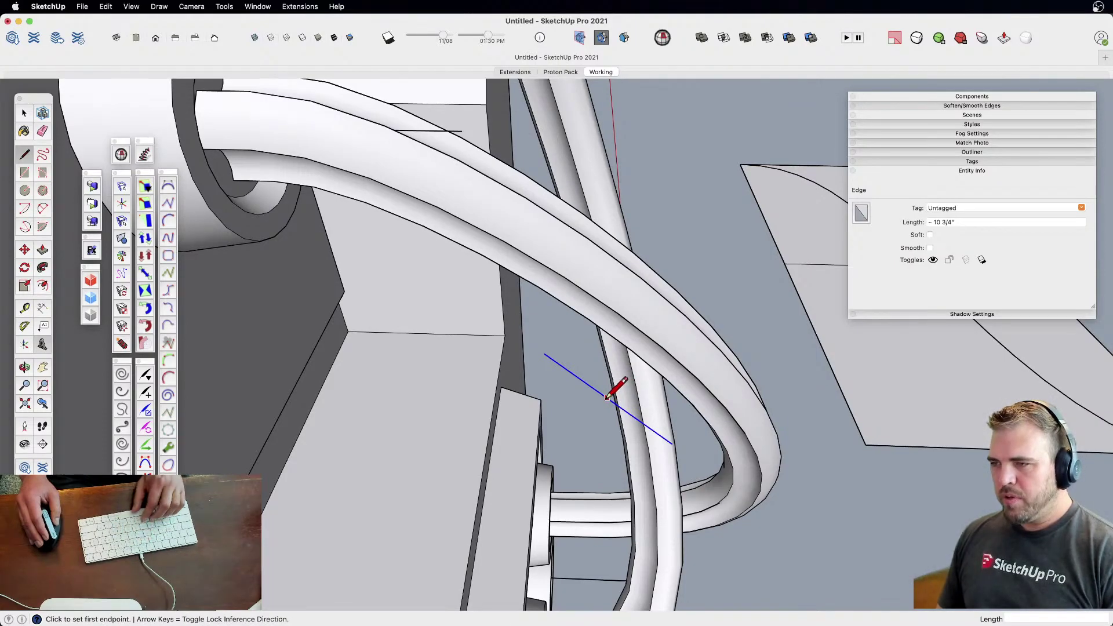
left_click(574, 374)
key("e")
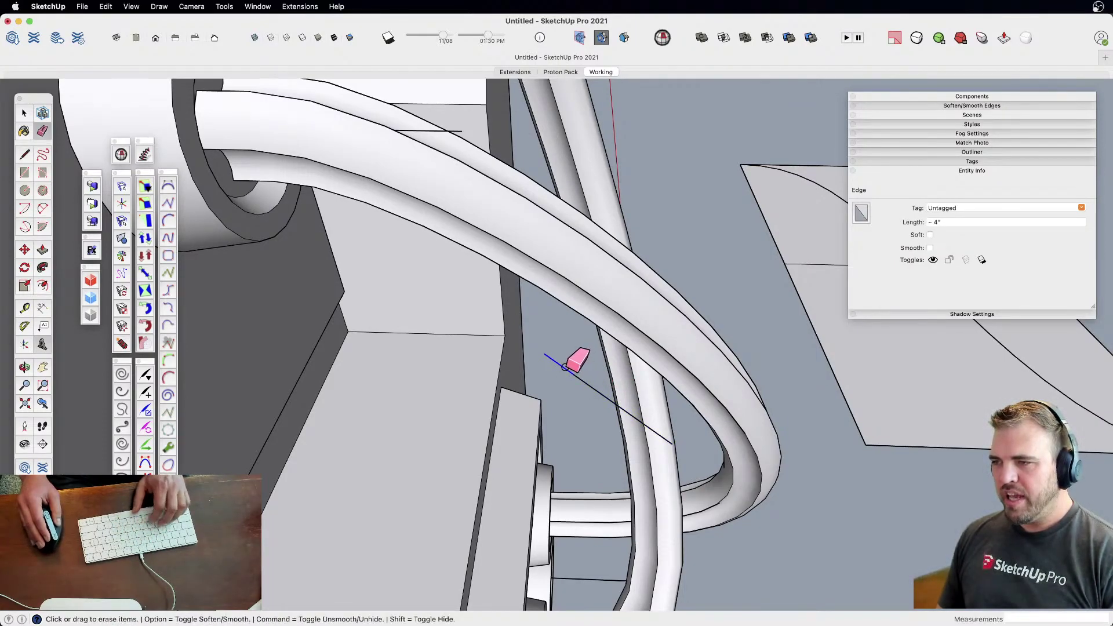
left_click(659, 436)
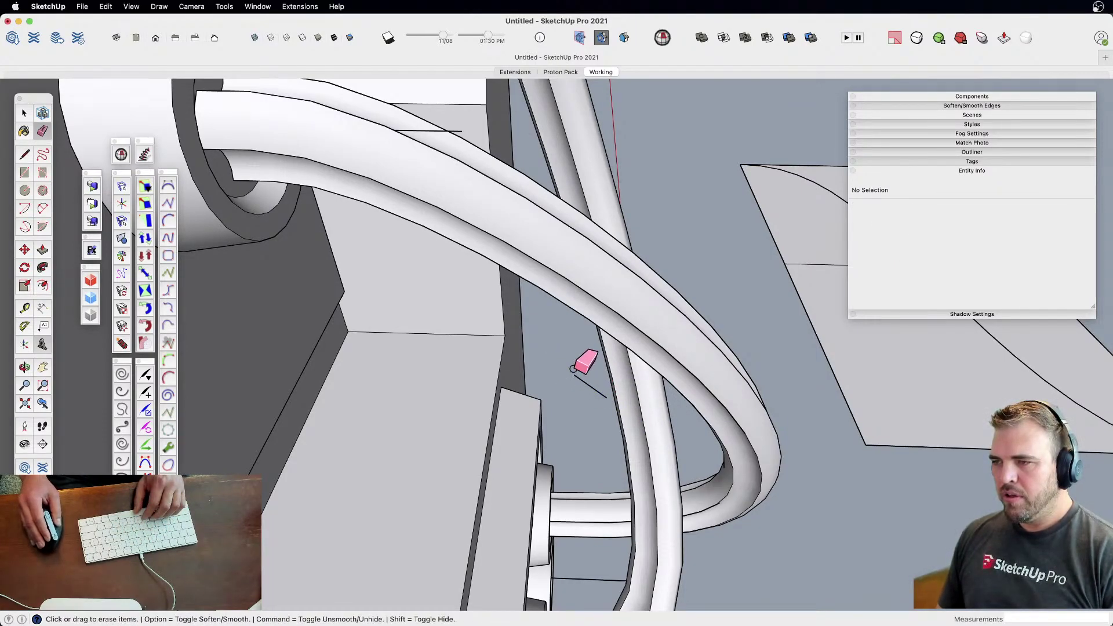
middle_click_drag(584, 362, 566, 512)
middle_click_drag(526, 458, 579, 462)
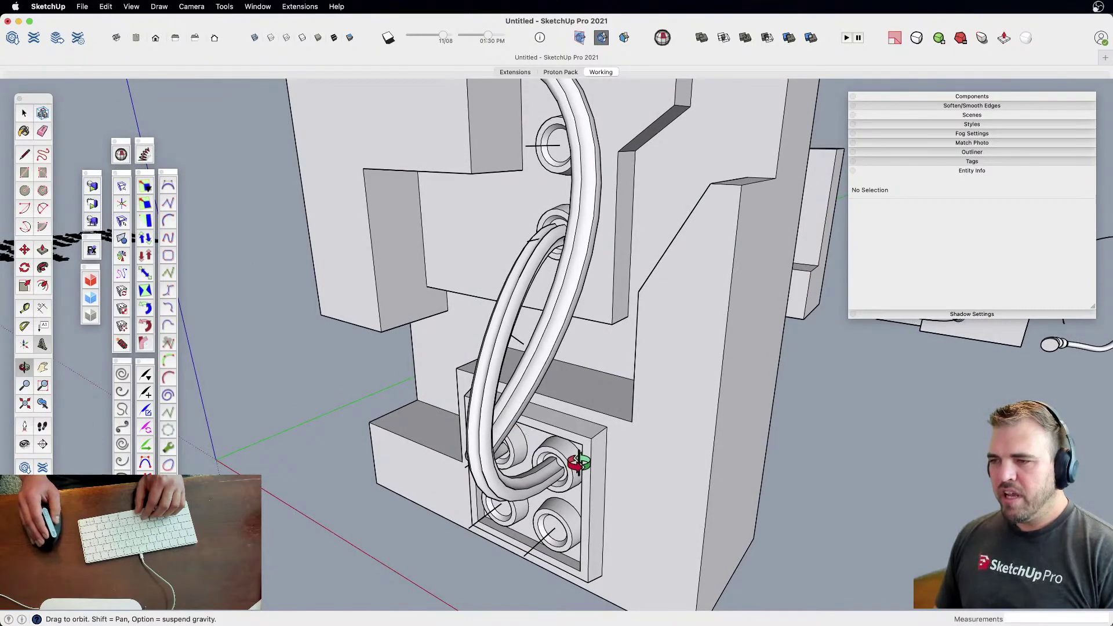
left_click(159, 8)
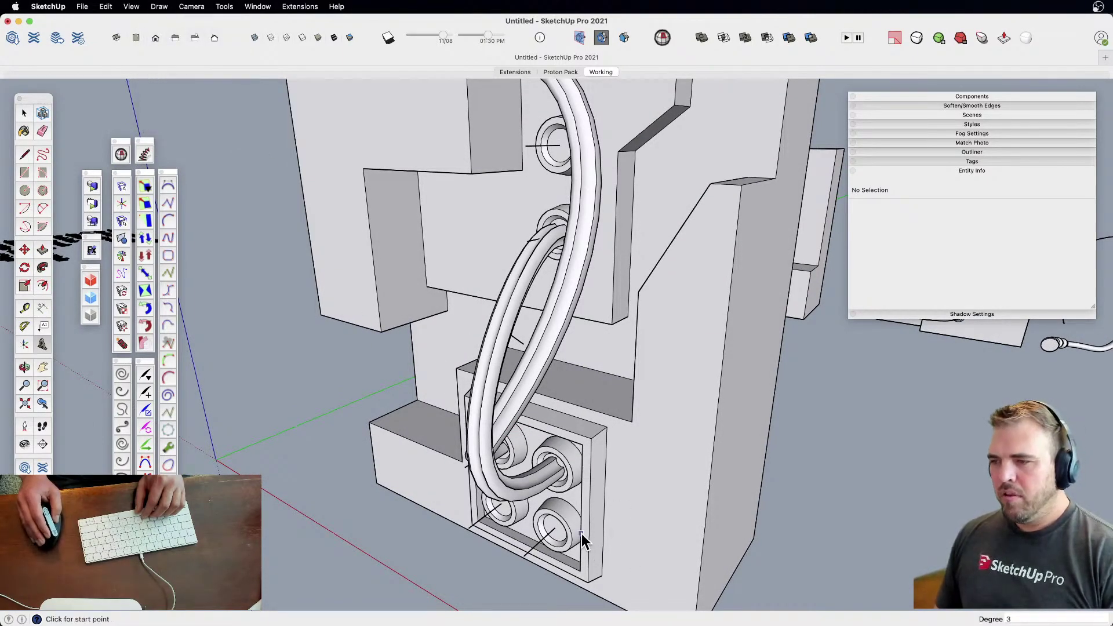
left_click(550, 531)
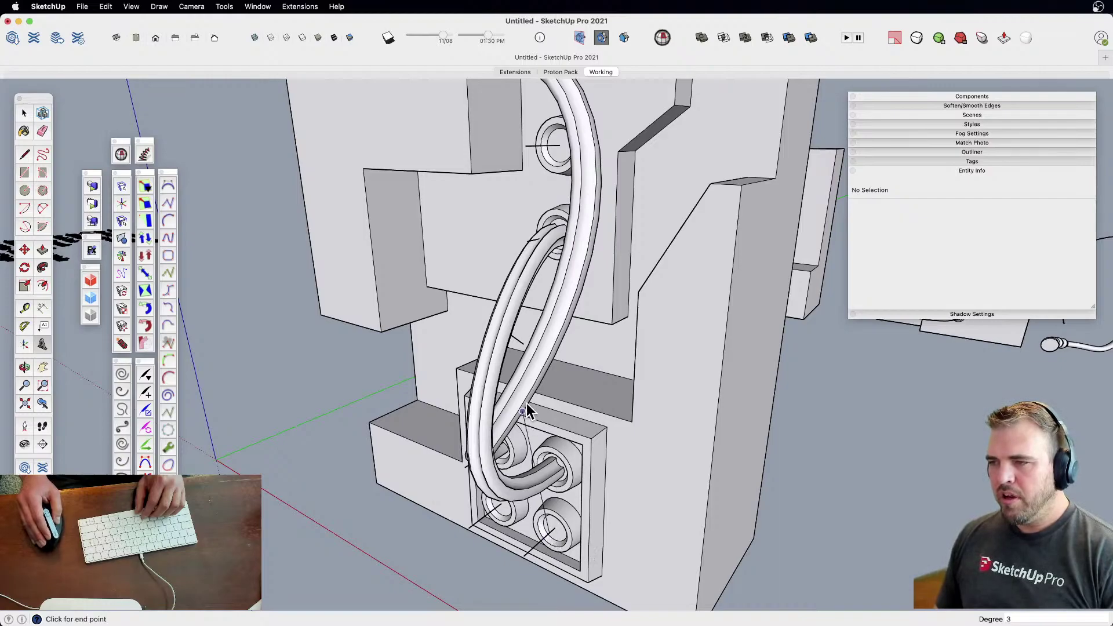
left_click(521, 343)
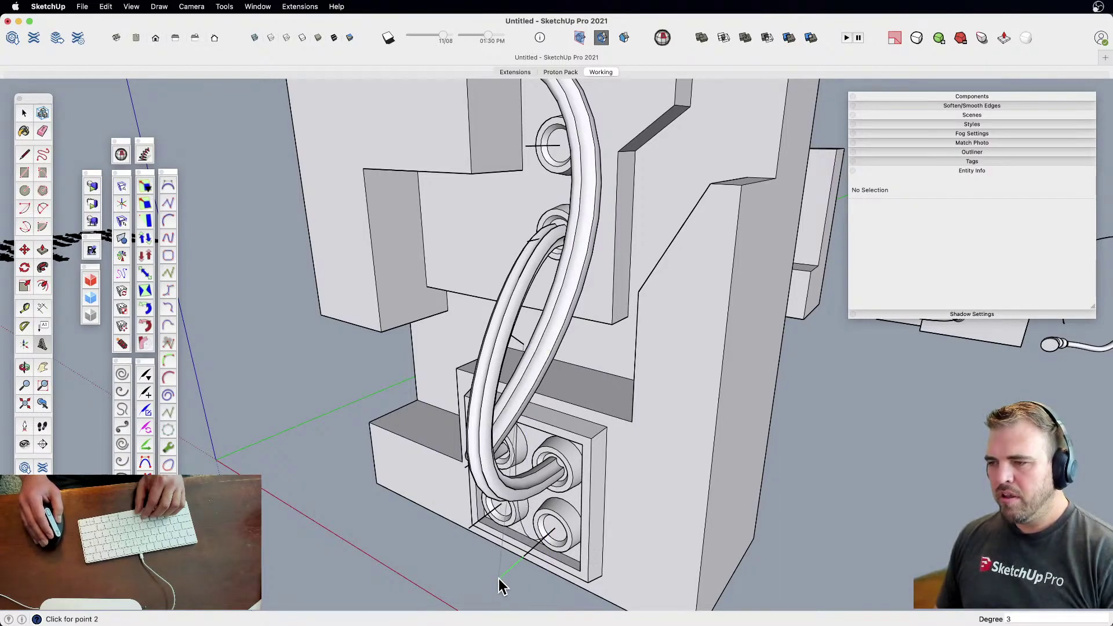
key("space")
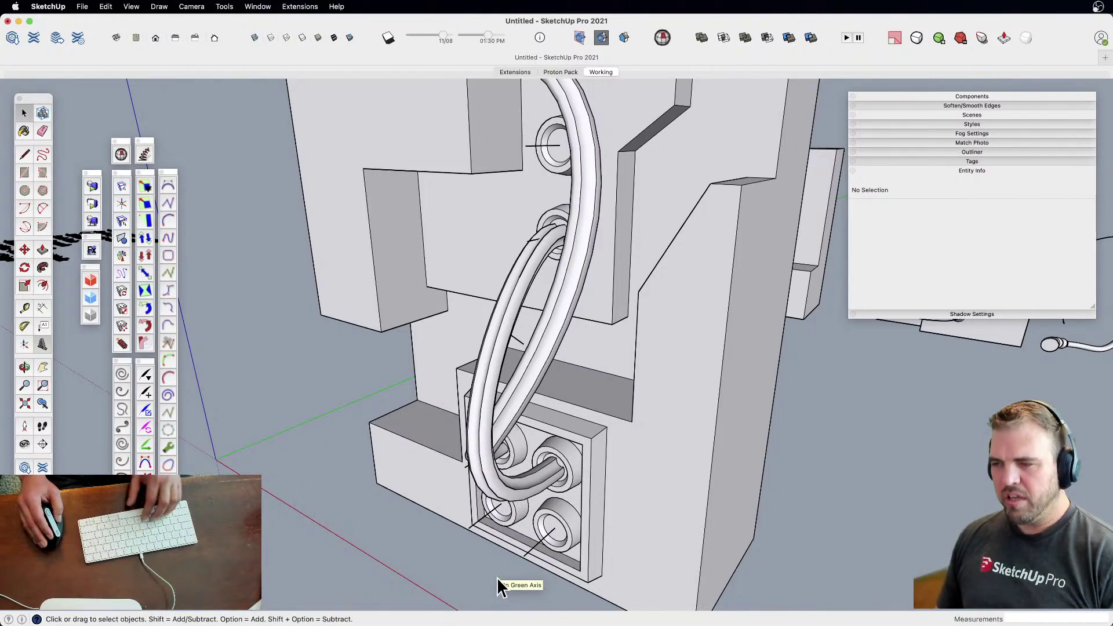
Try to draw a degree 3 Bezier curve from the panel's lower-right socket to the near end of the short diagonal edge
left_click(132, 7)
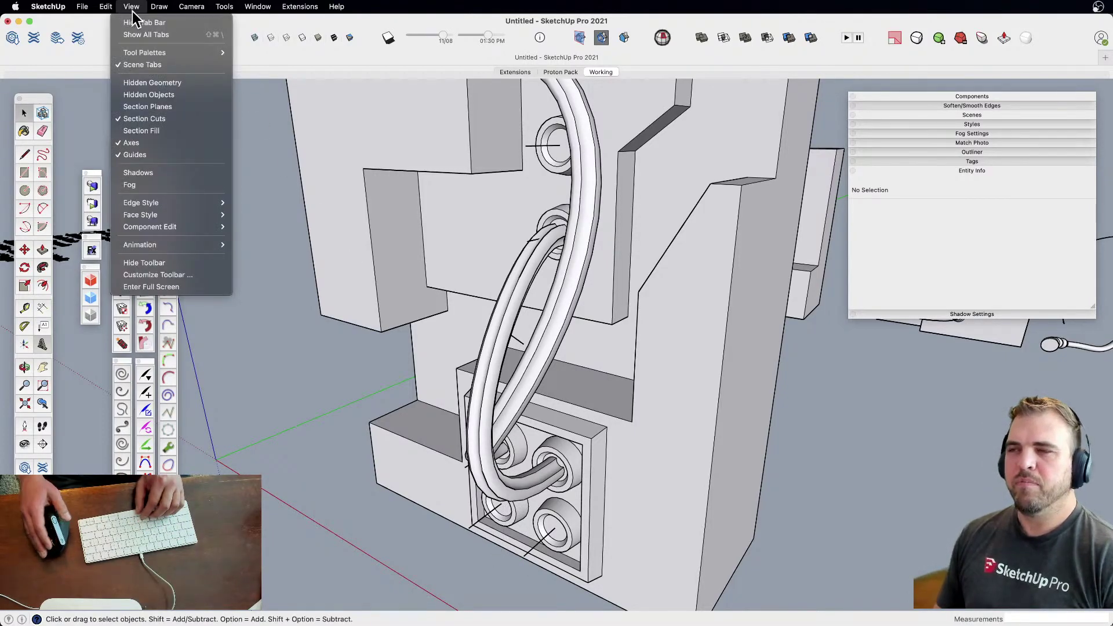
mouse_move(159, 7)
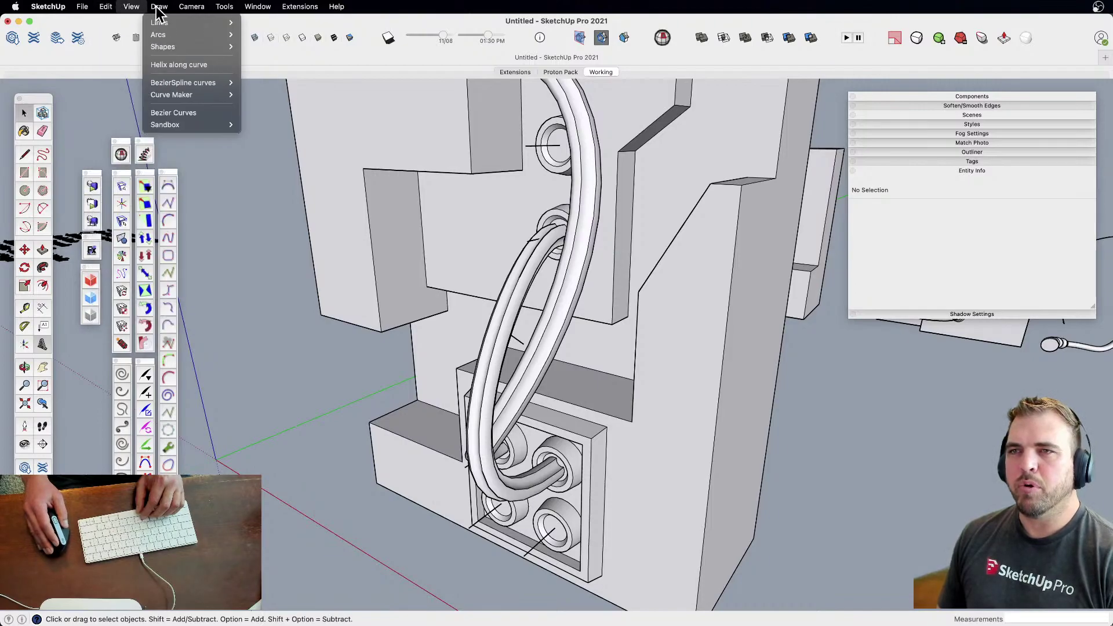
left_click(187, 114)
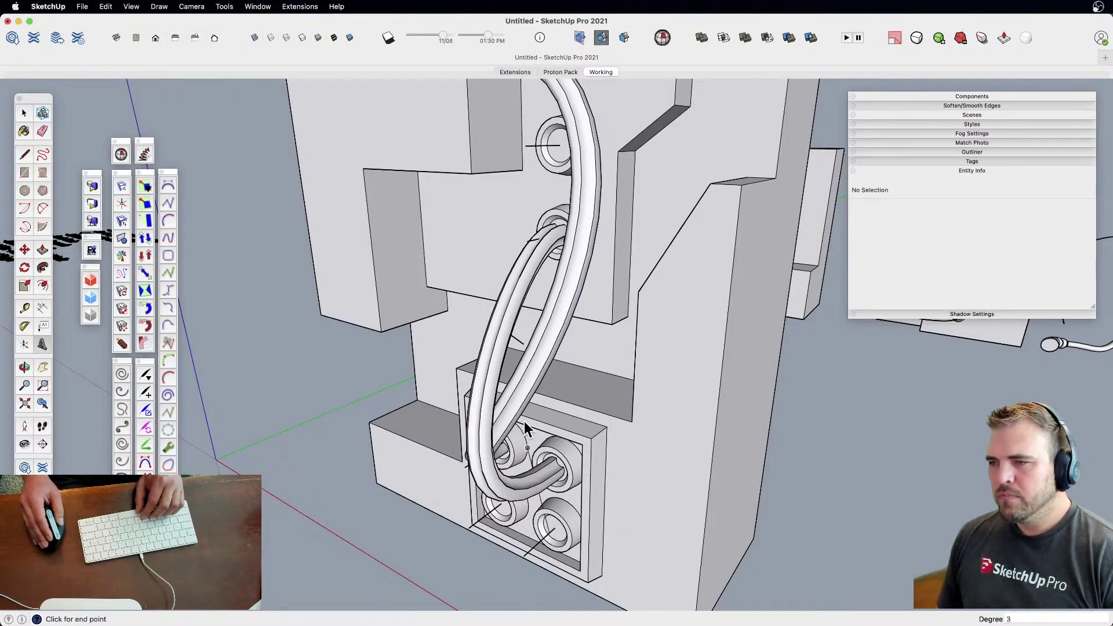
left_click(520, 343)
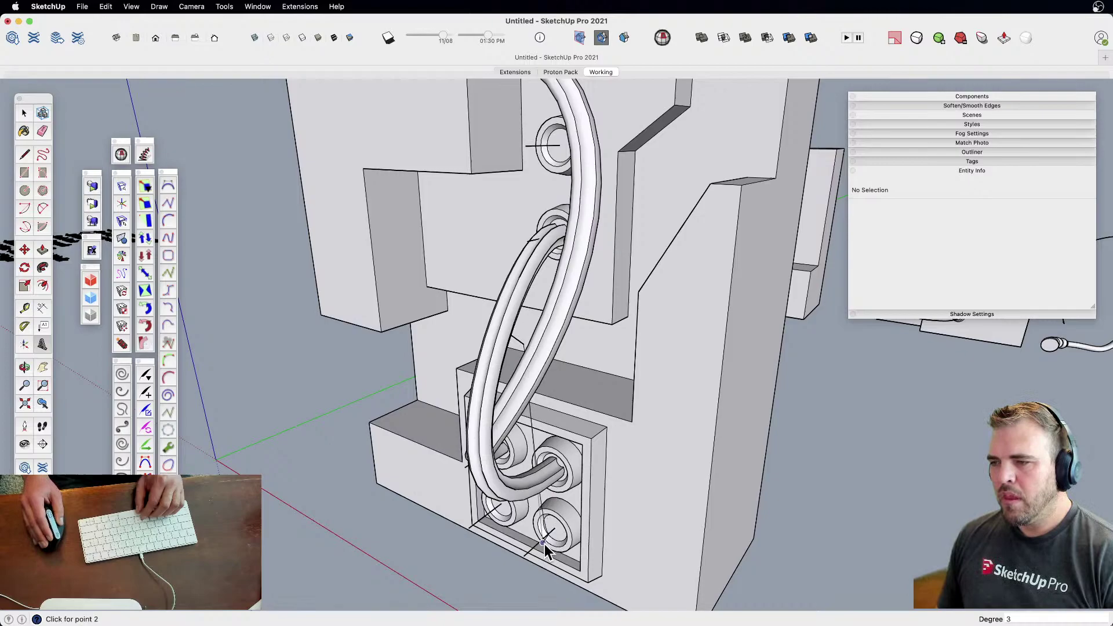
left_click(505, 567)
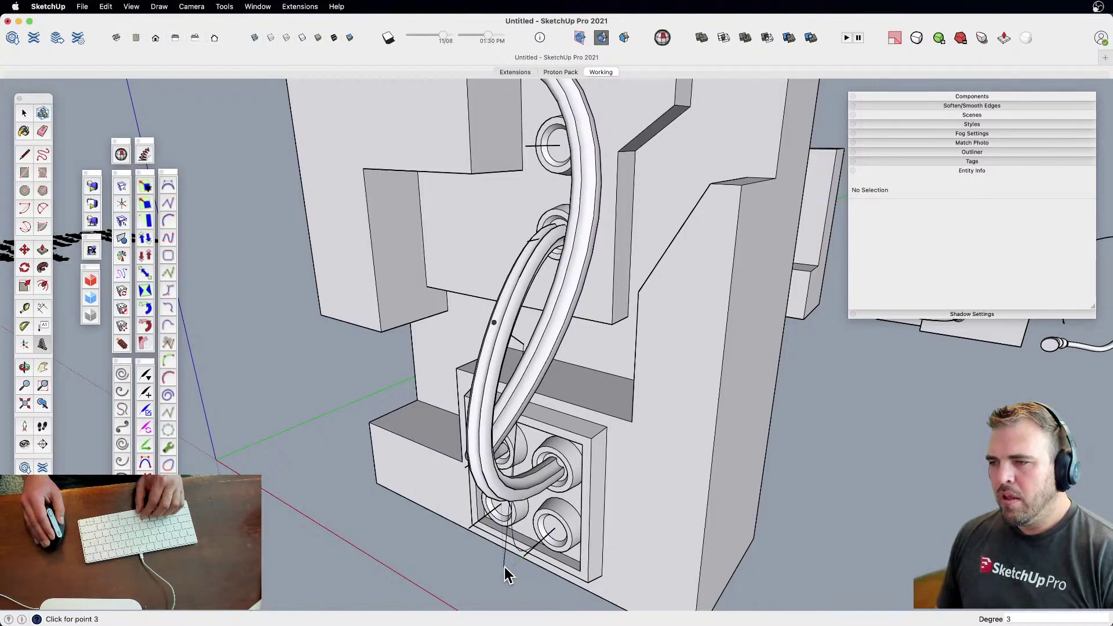
left_click(519, 337)
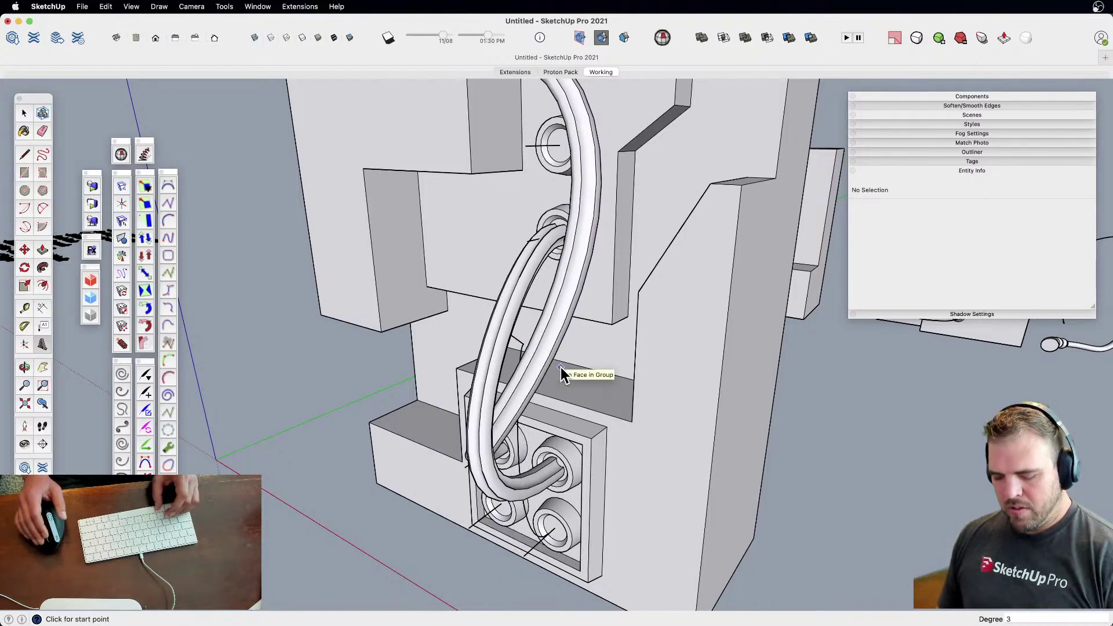
key("e")
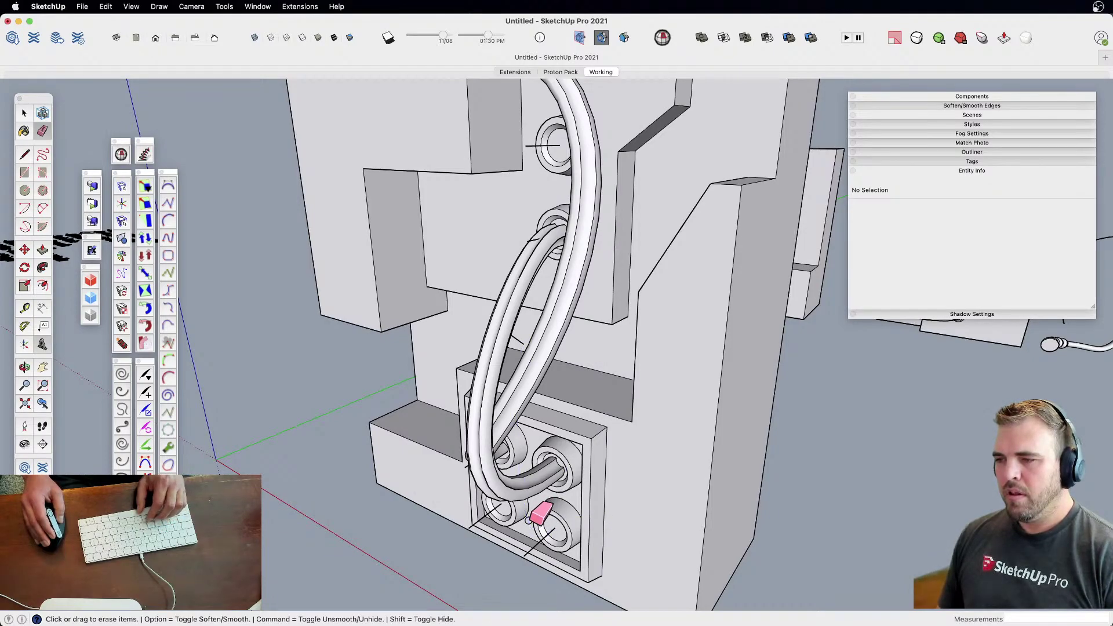
key("space")
Draw a degree 3 Bezier curve from the panel's lower-right socket to the short diagonal edge, aligning its control points with the socket's axis and the edge
left_click(126, 13)
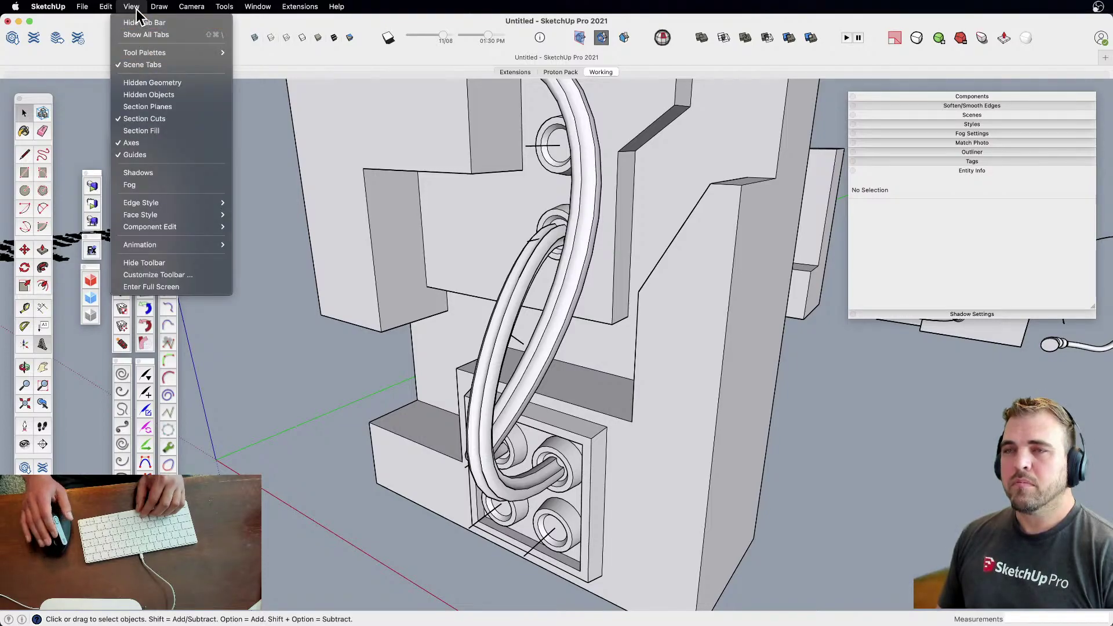
mouse_move(160, 7)
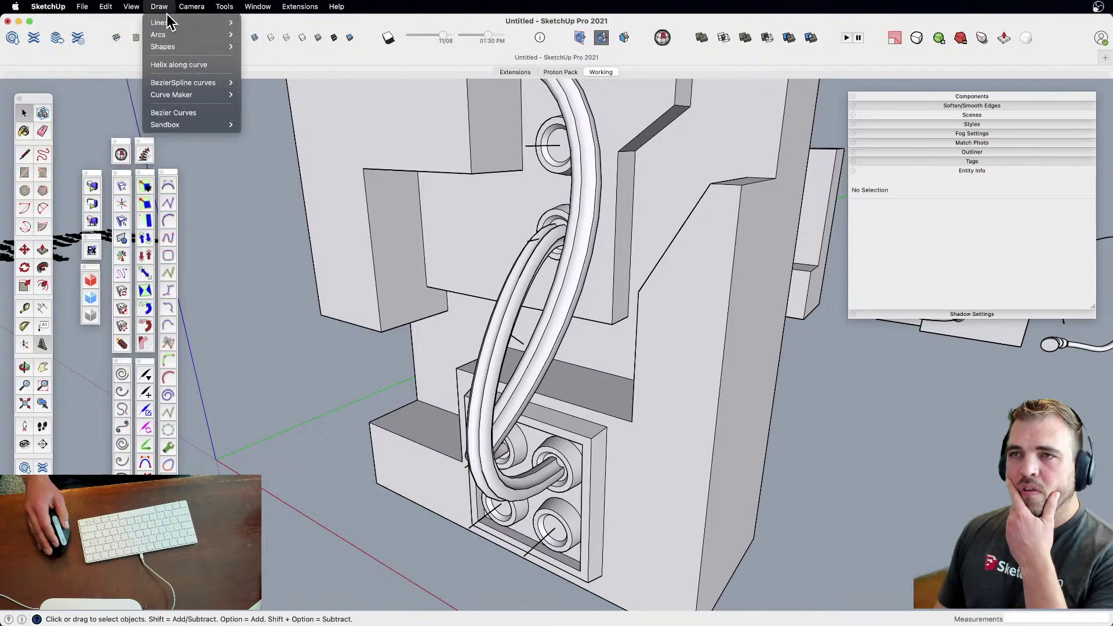
left_click(183, 112)
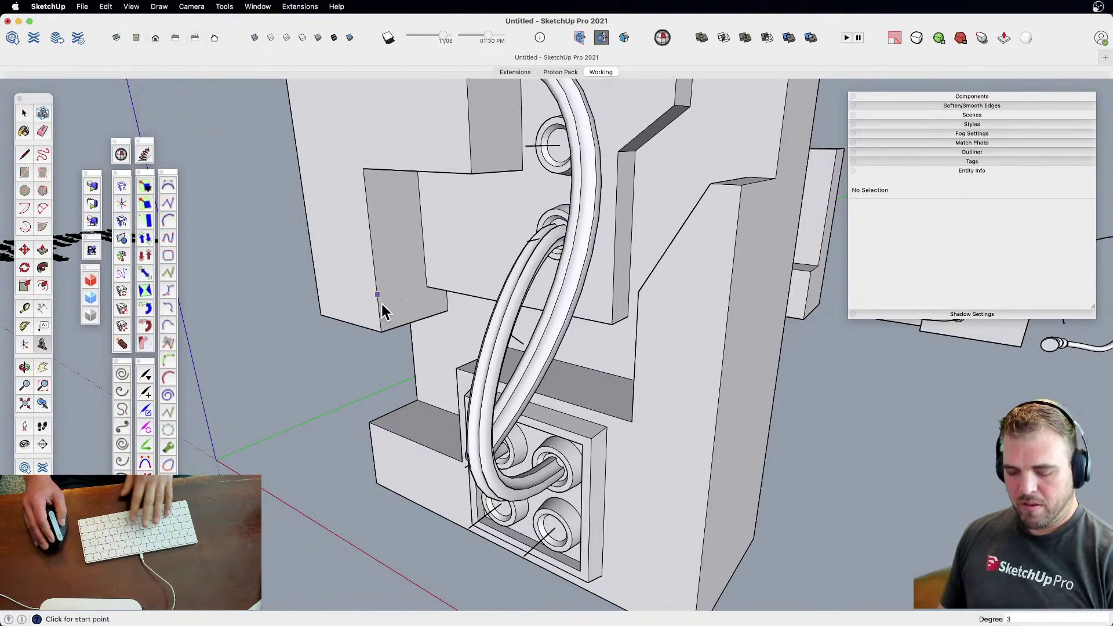
left_click(550, 532)
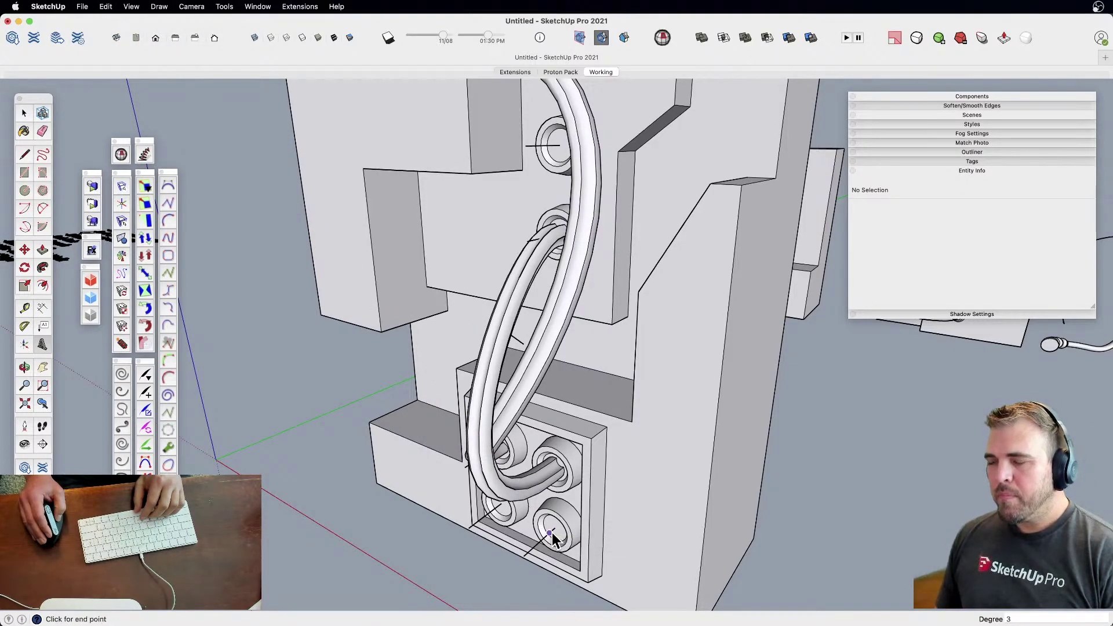
left_click(521, 344)
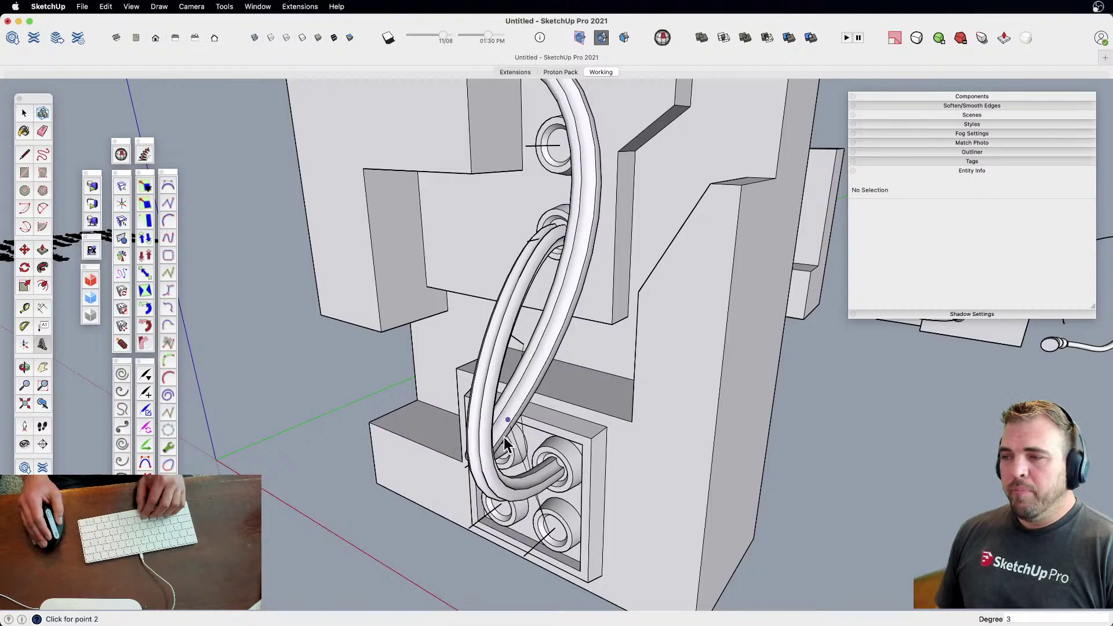
left_click(513, 565)
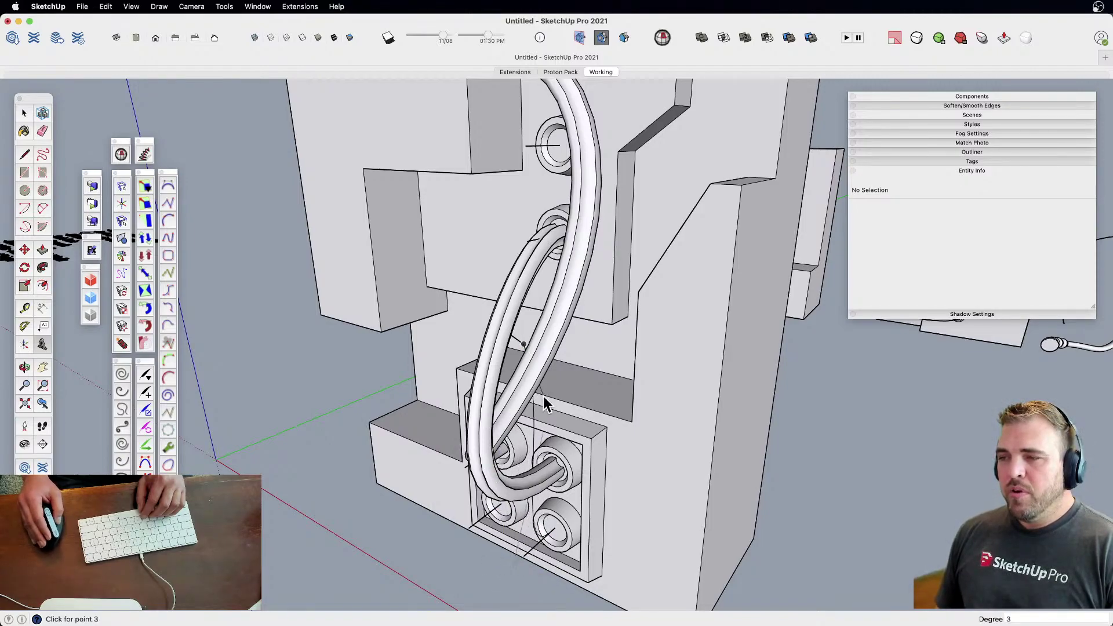
scroll(525, 338, "up", 5)
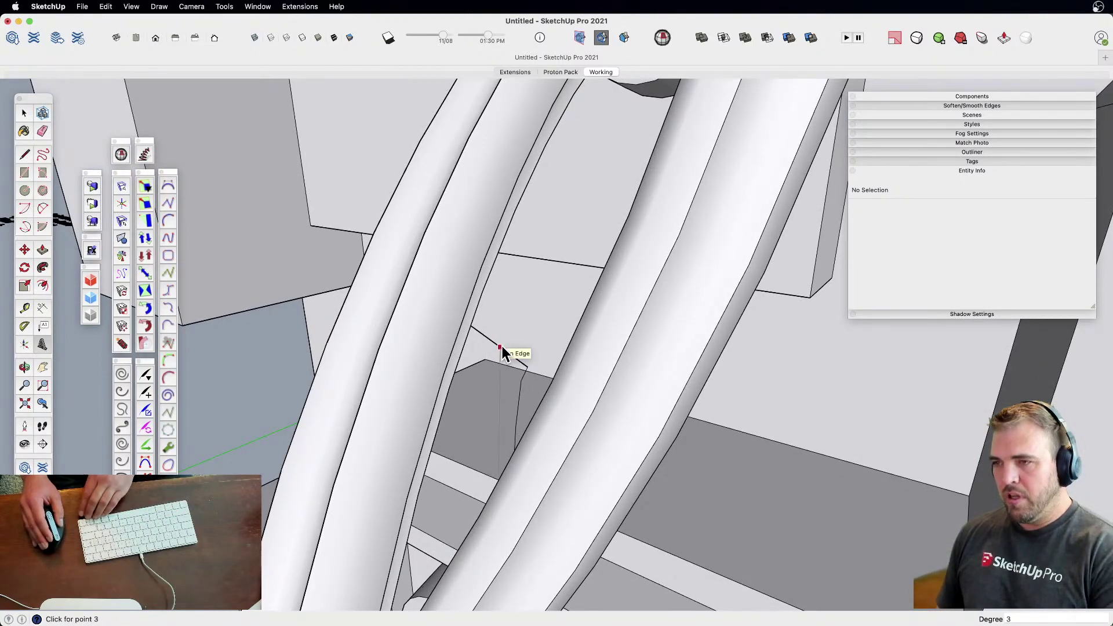
scroll(492, 338, "down", 4)
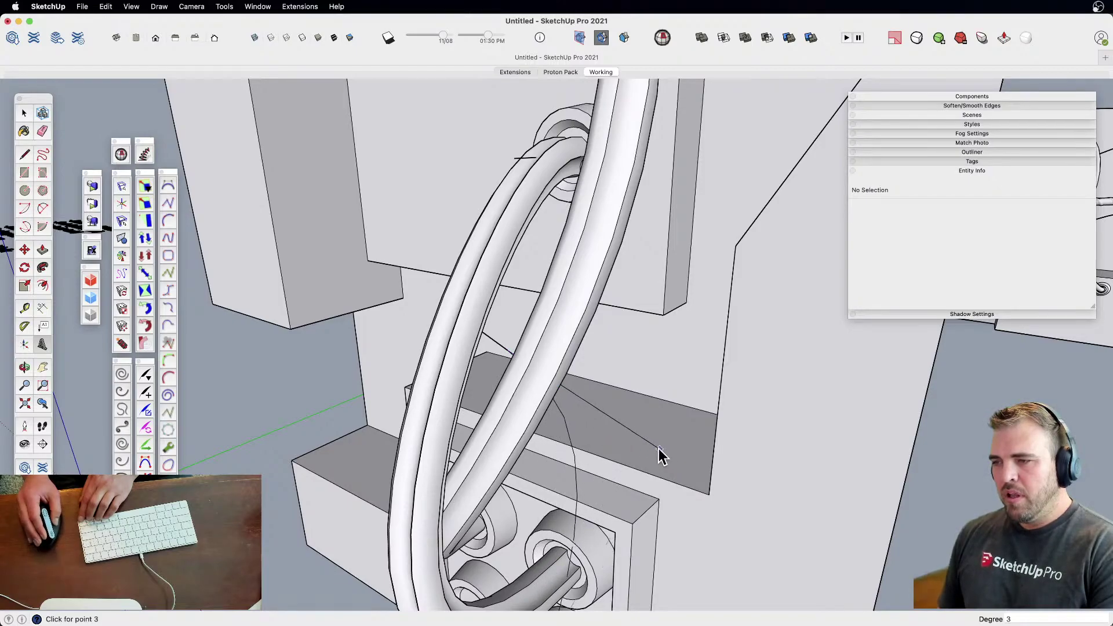
scroll(661, 453, "down", 5)
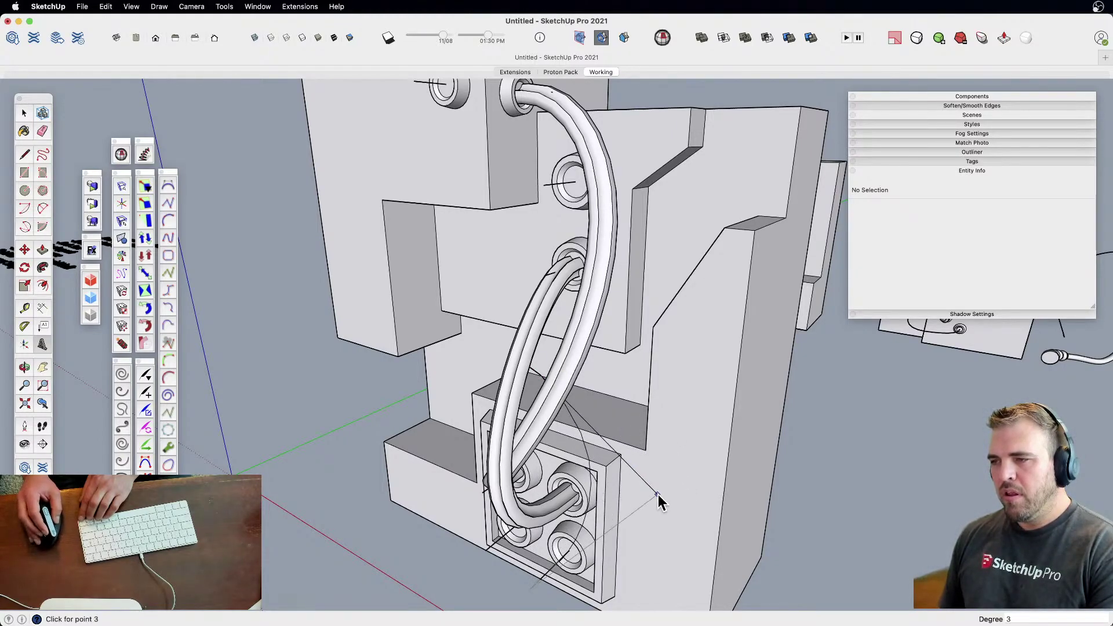
middle_click_drag(659, 495, 634, 442)
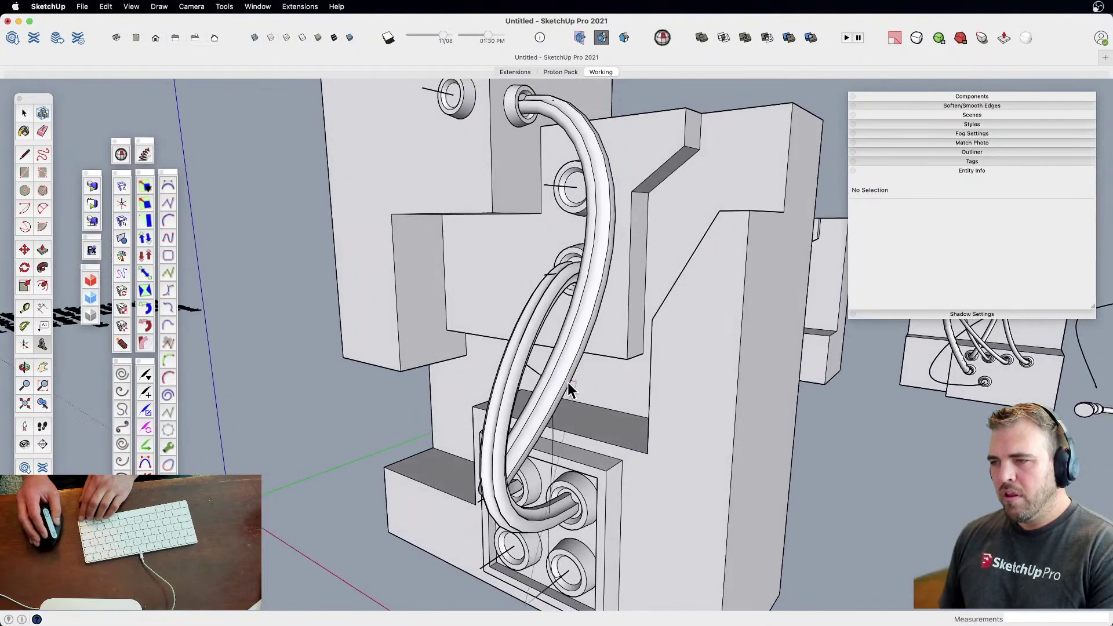
left_click(530, 366)
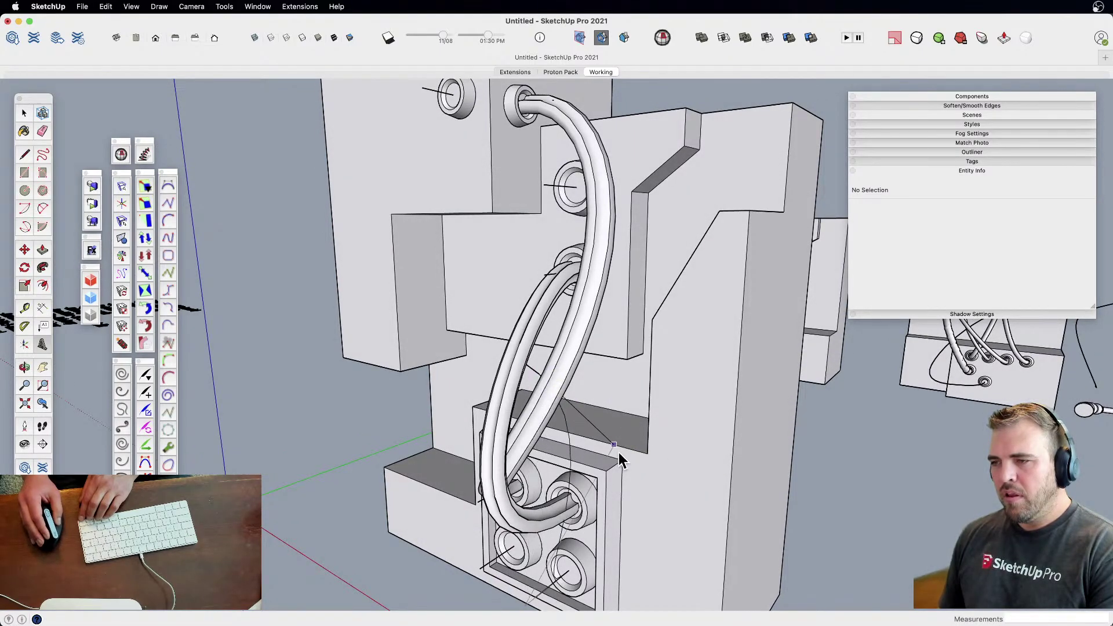
left_click(530, 370)
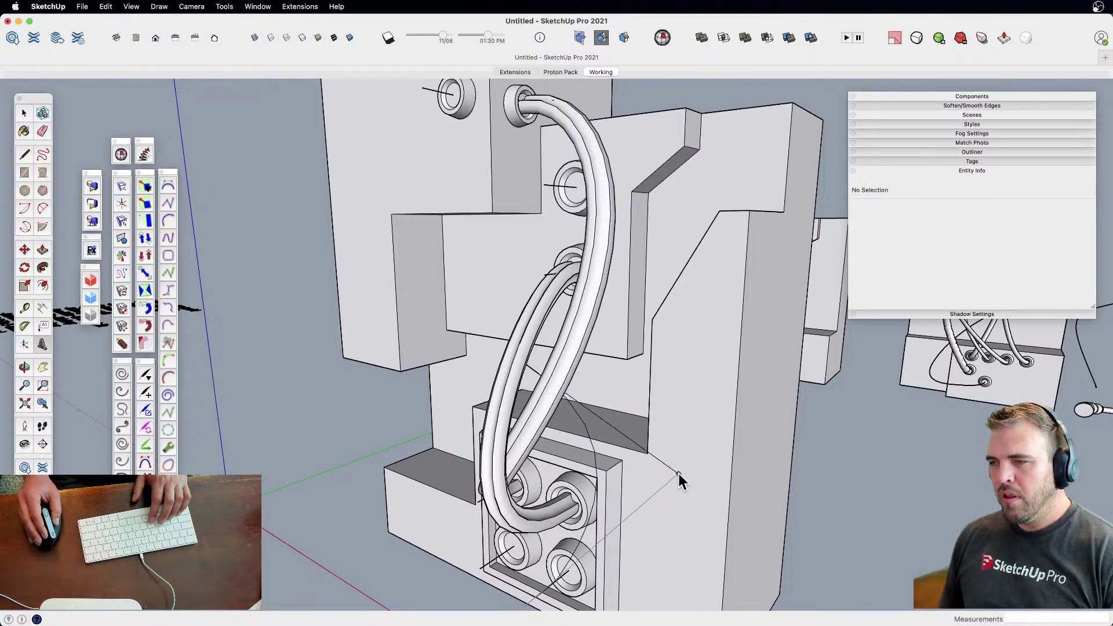
Draw a degree 4 Bezier curve from the short diagonal edge's free end to the socket on the block's protruding front face
middle_click_drag(671, 479, 571, 442)
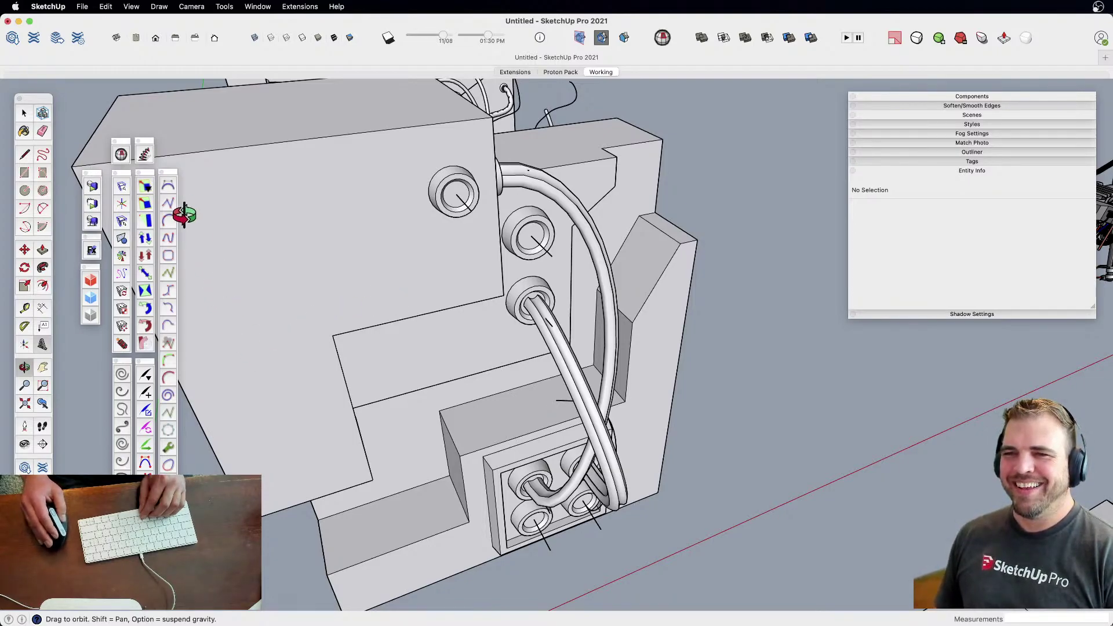
key("space")
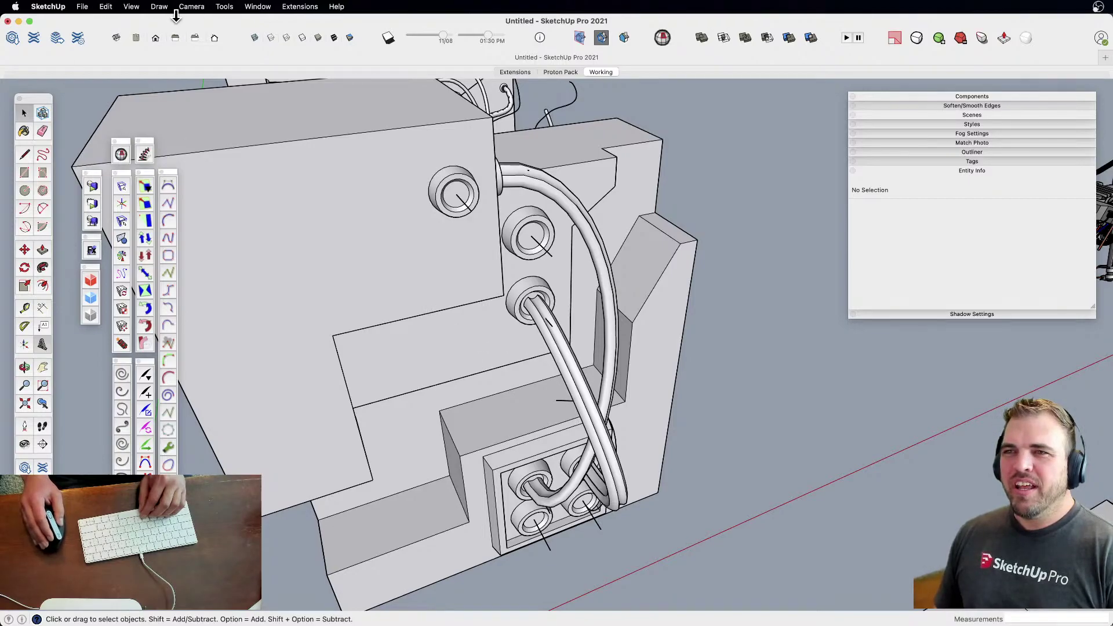
left_click(160, 7)
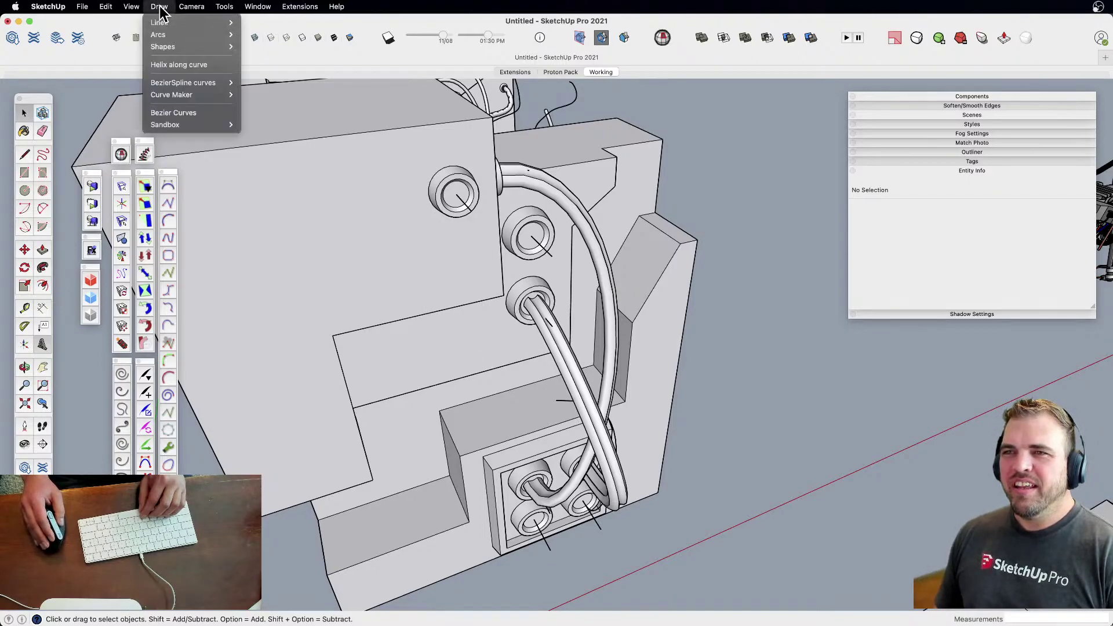
left_click(191, 118)
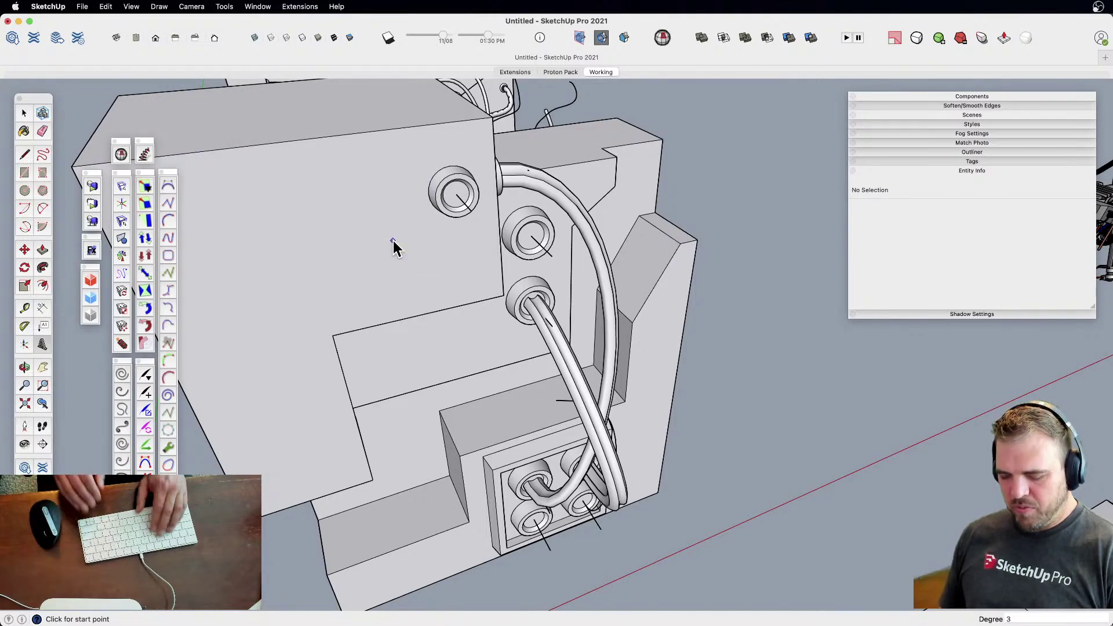
left_click(556, 400)
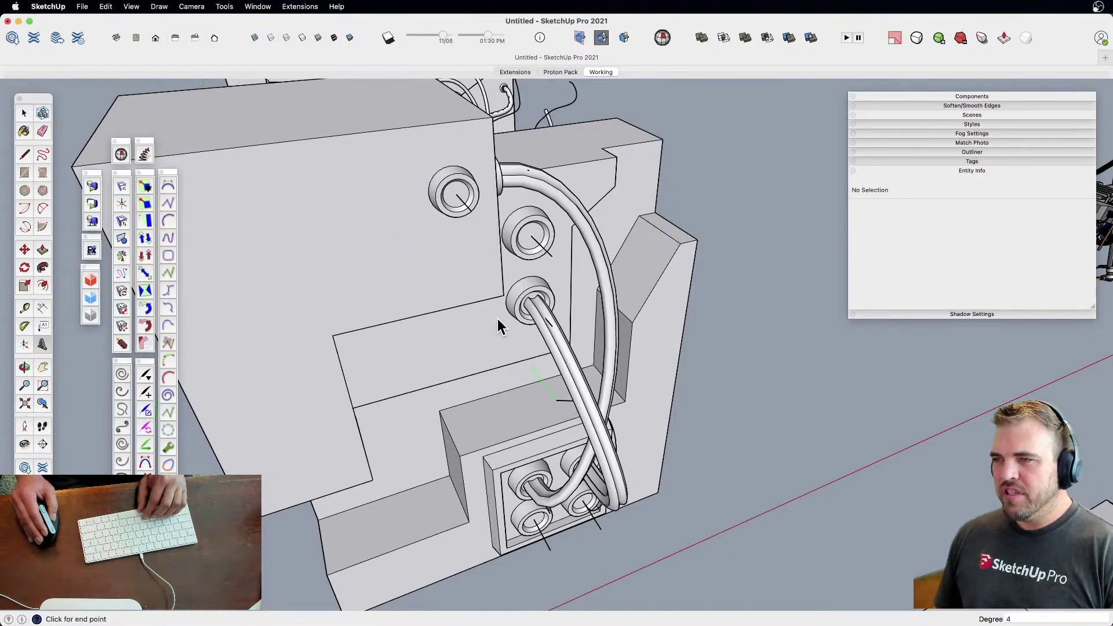
left_click(458, 198)
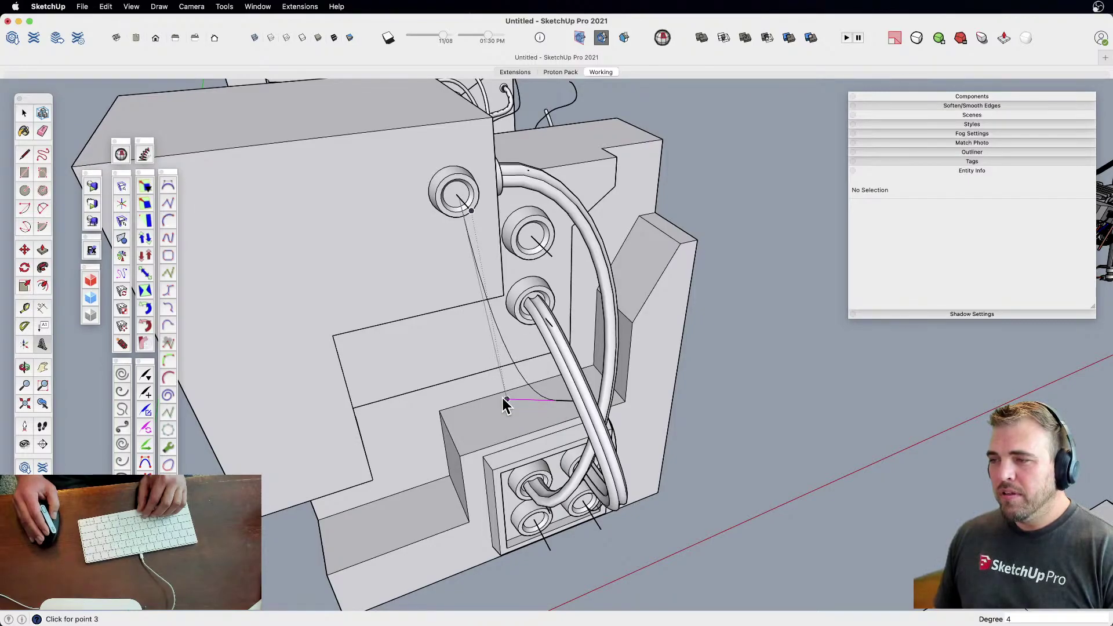
left_click(576, 390)
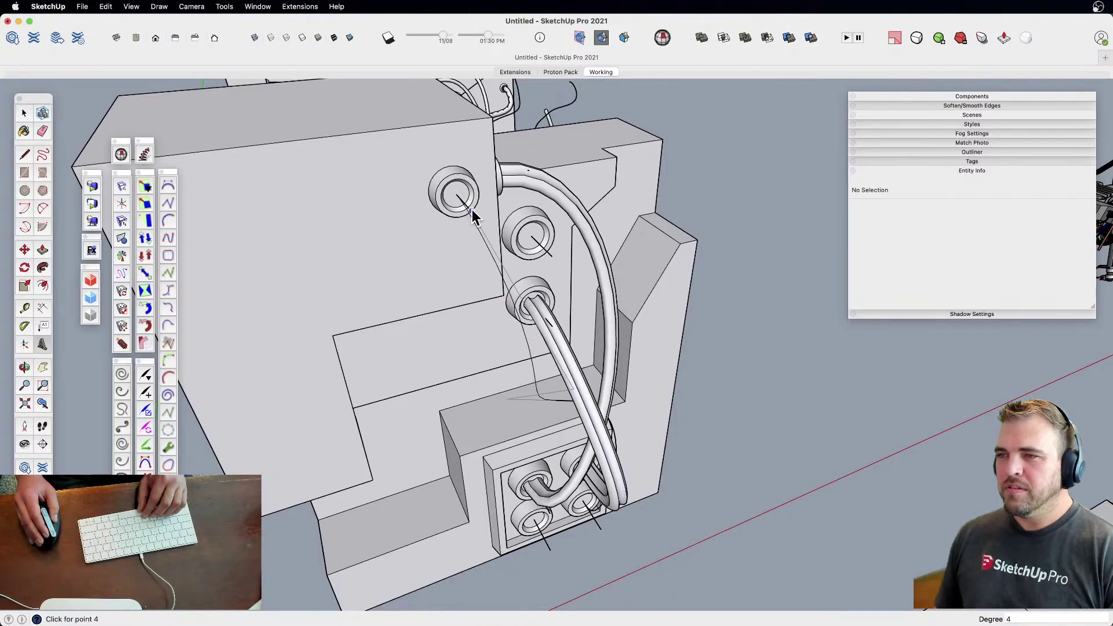
left_click(489, 228)
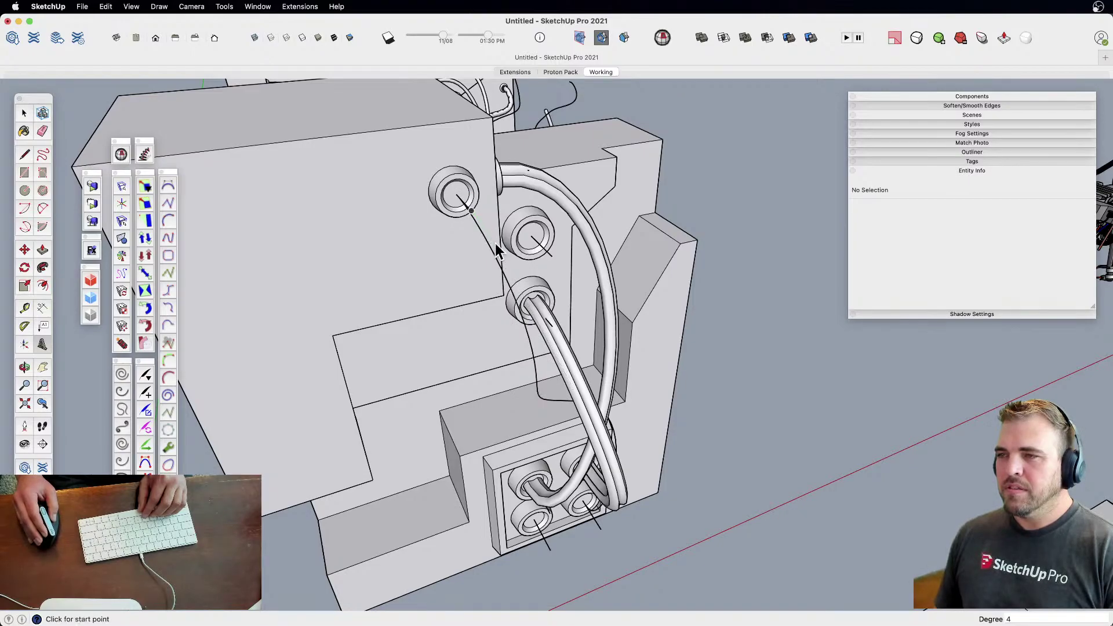
key("h")
middle_click_drag(548, 385, 497, 415)
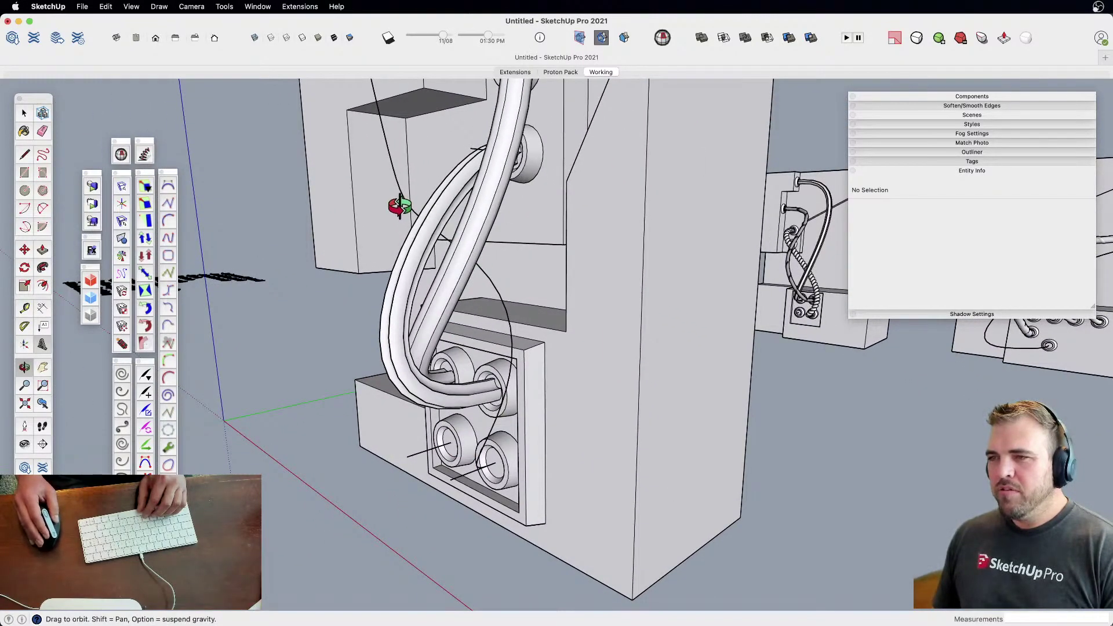
middle_click_drag(397, 206, 505, 379)
middle_click_drag(325, 95, 297, 246)
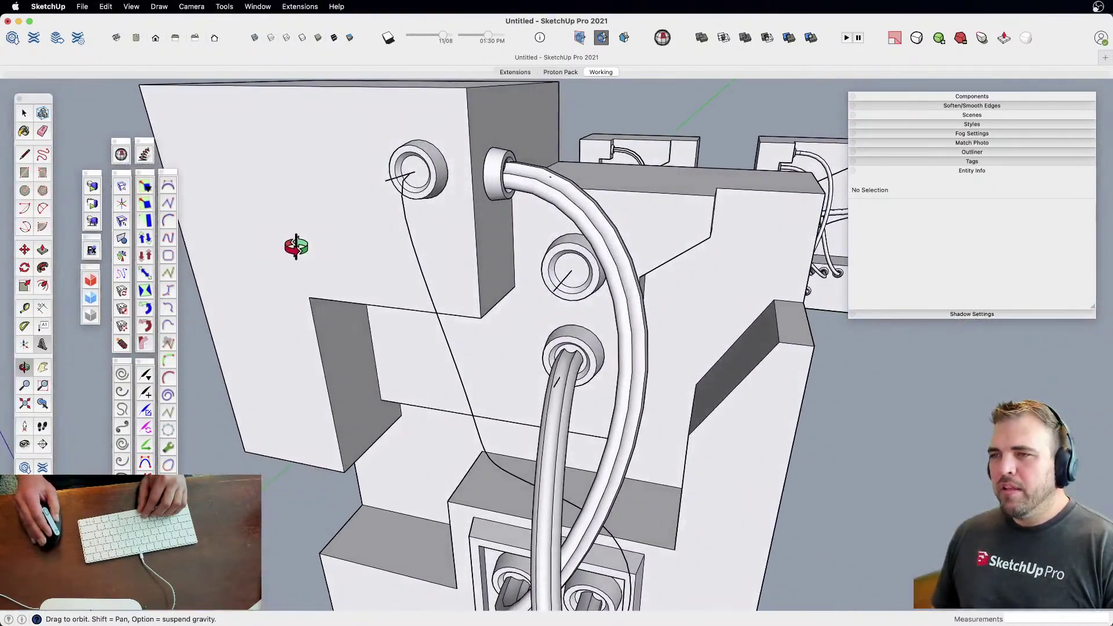
Weld the edges of the thin cable path between the upper socket and the lower right socket into one curve
left_click(404, 215)
scroll(505, 372, "up", 5)
middle_click_drag(505, 372, 308, 251, "shift")
left_click(405, 218, "shift")
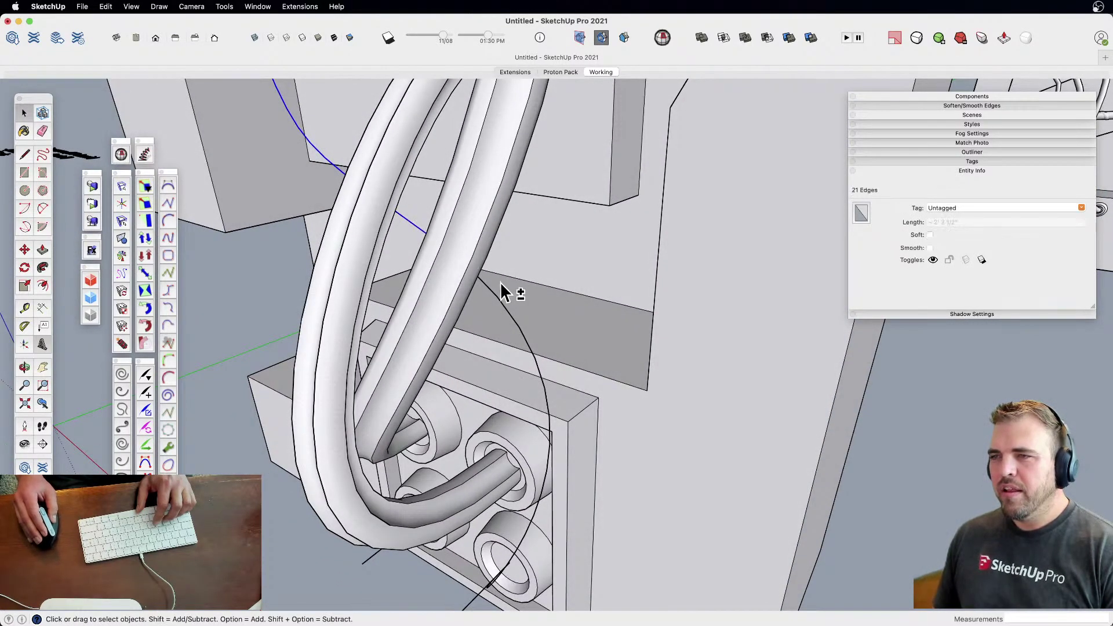
scroll(458, 239, "down", 4)
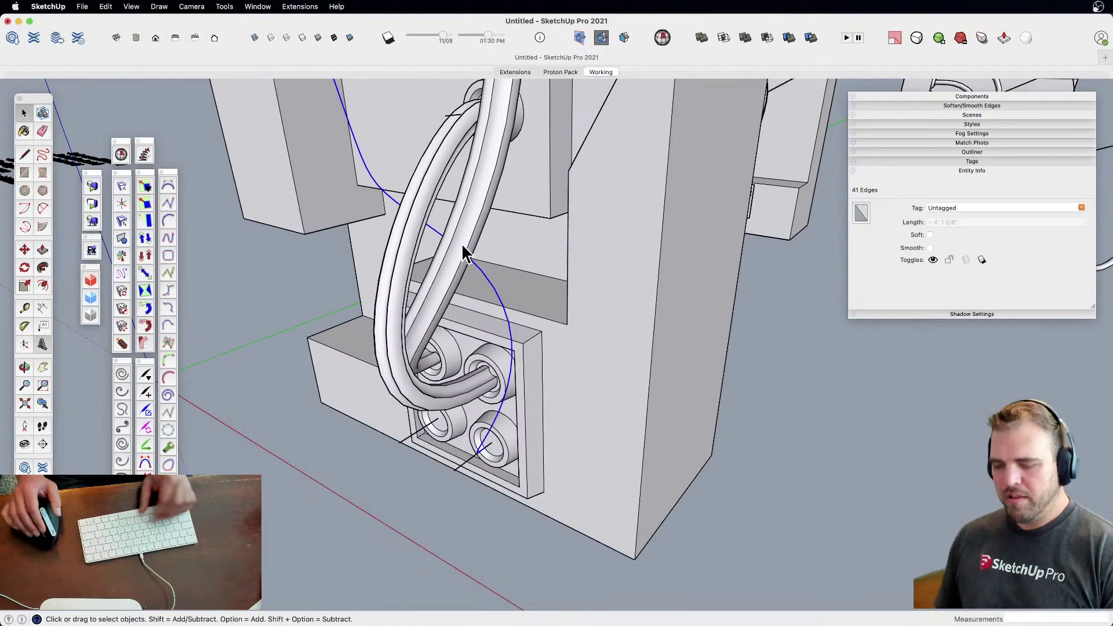
key("shift+w")
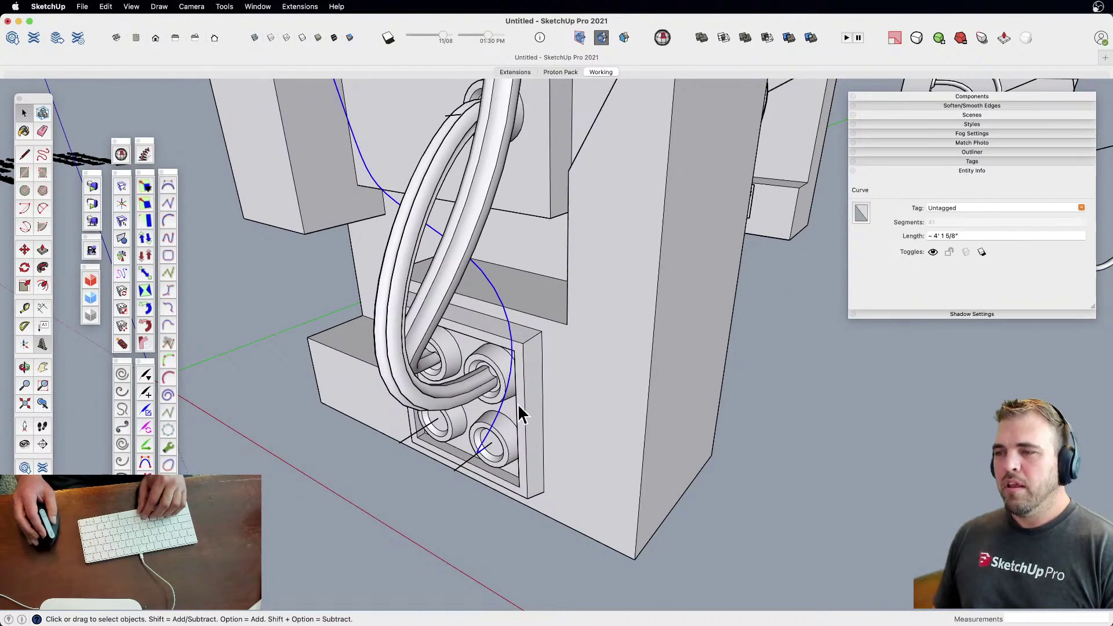
Extend the cable path into the lower right socket with a short line and weld it to the curve
scroll(494, 458, "up", 10)
key("l")
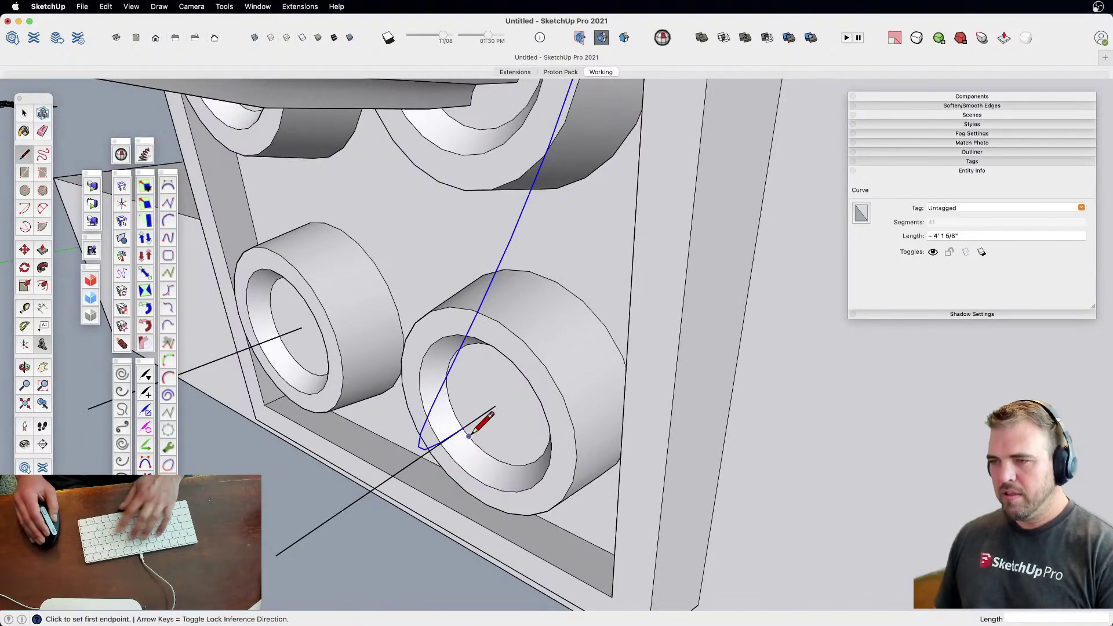
left_click(466, 426)
left_click(496, 406)
key("space")
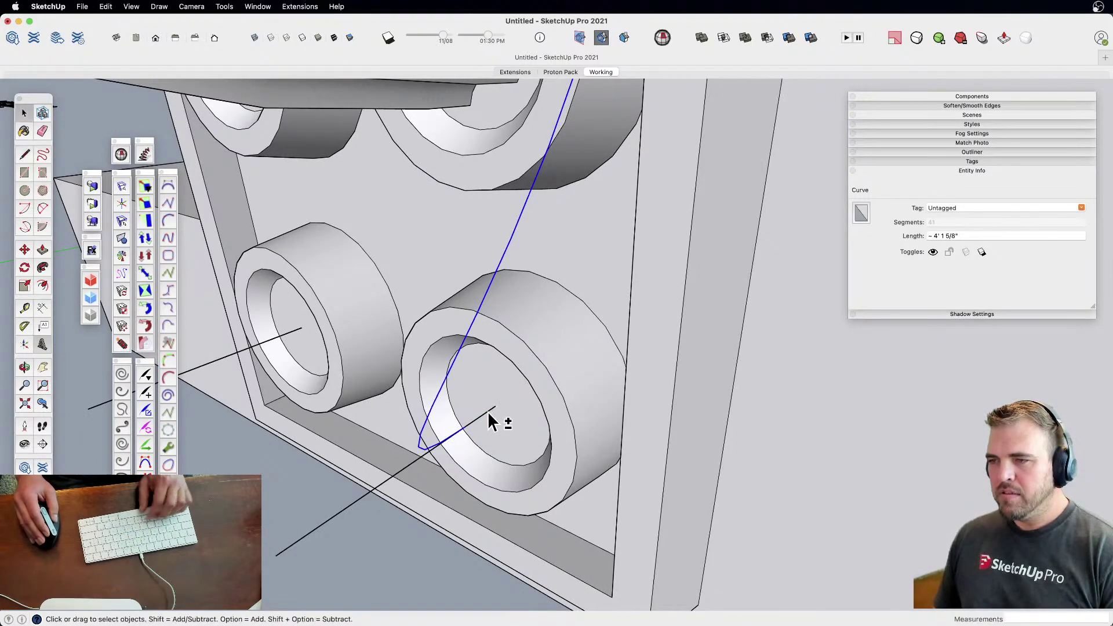
left_click(484, 412, "shift")
key("w")
scroll(489, 472, "down", 8)
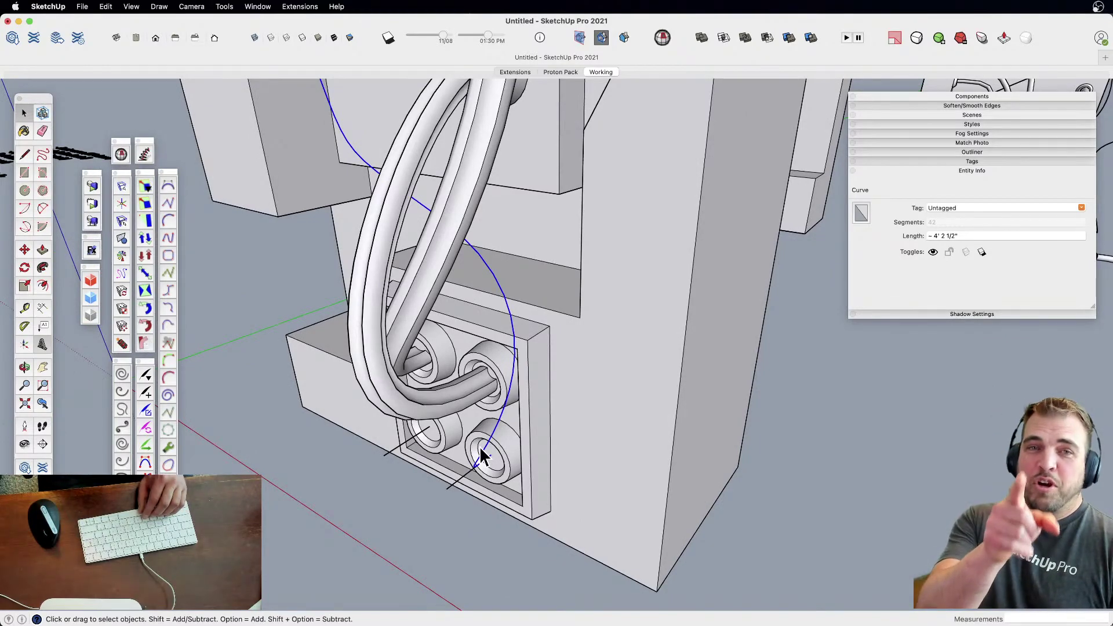
Examine the cables and hoses on the finished proton pack model
scroll(429, 491, "down", 5)
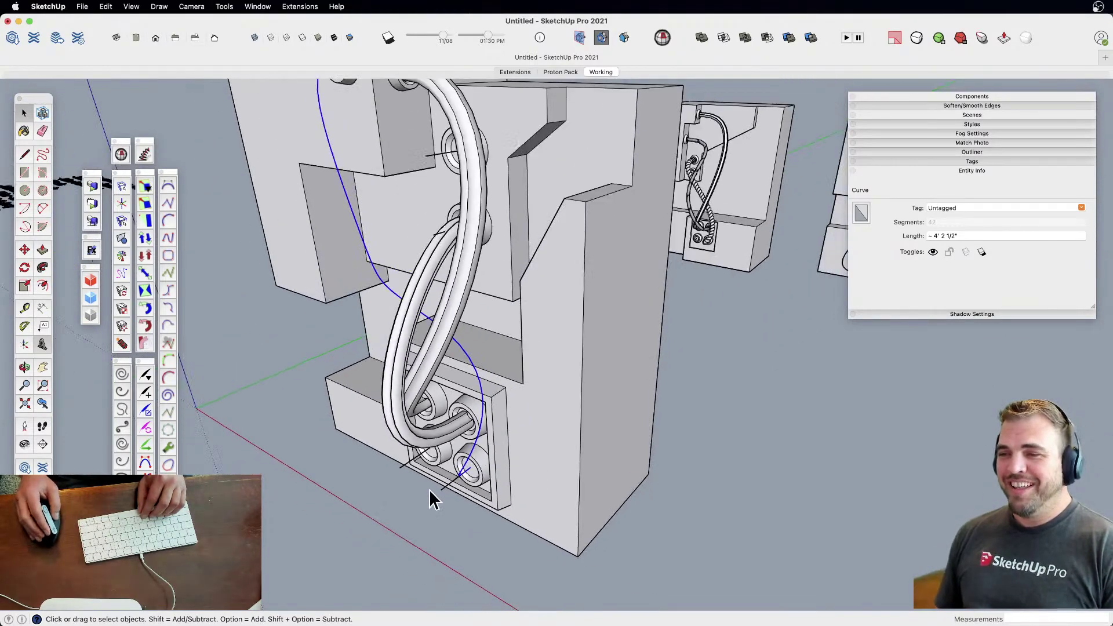
middle_click_drag(361, 201, 408, 286, "shift")
scroll(408, 286, "down", 10)
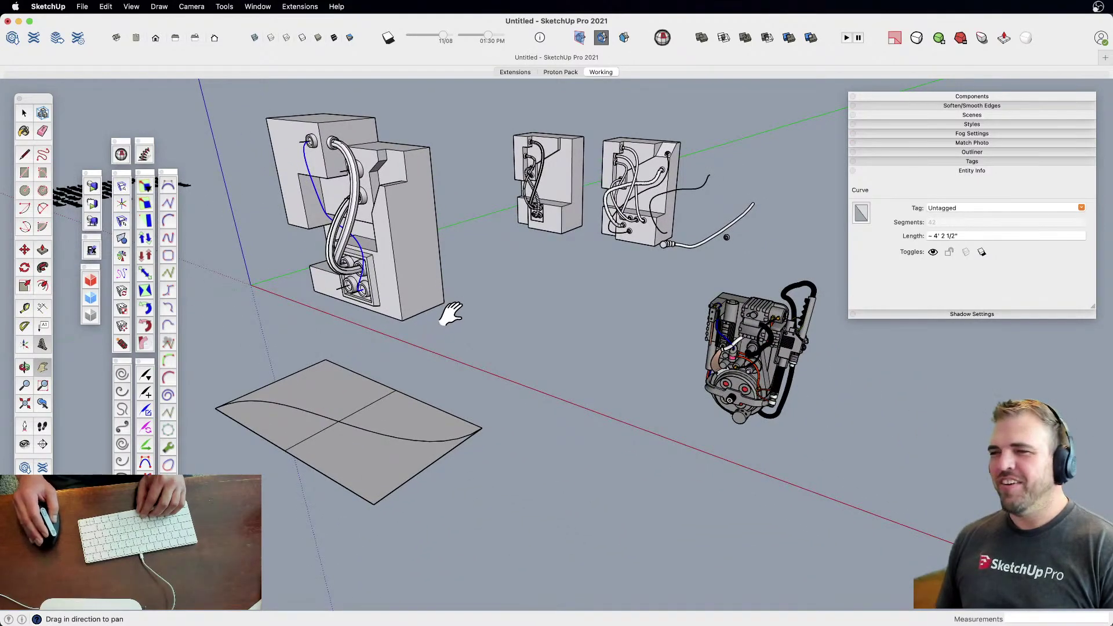
scroll(758, 352, "up", 10)
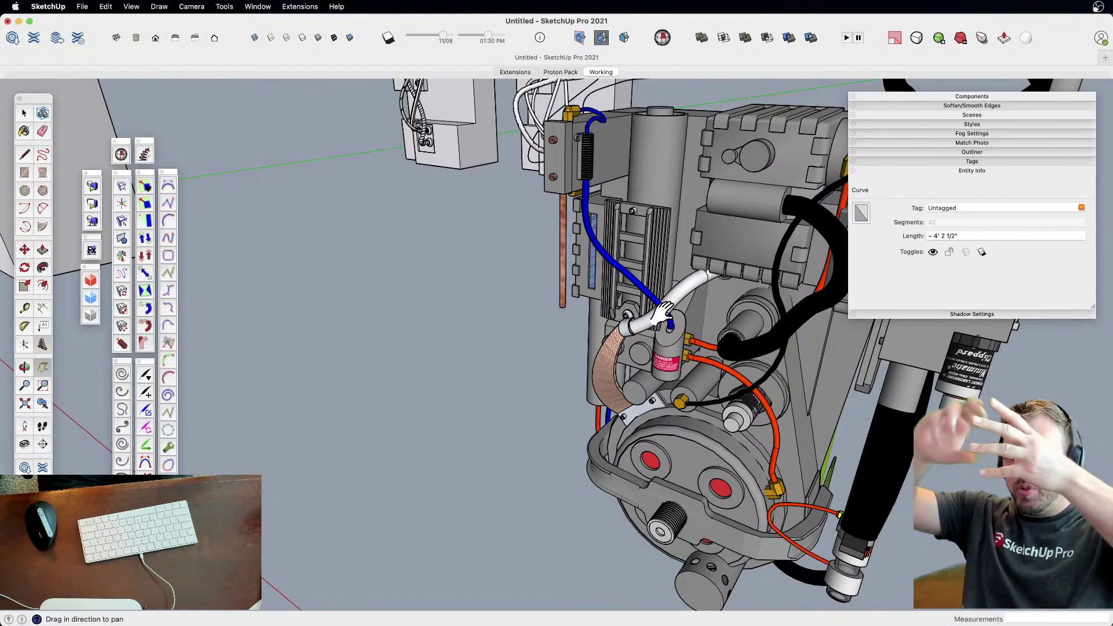
scroll(666, 307, "down", 10)
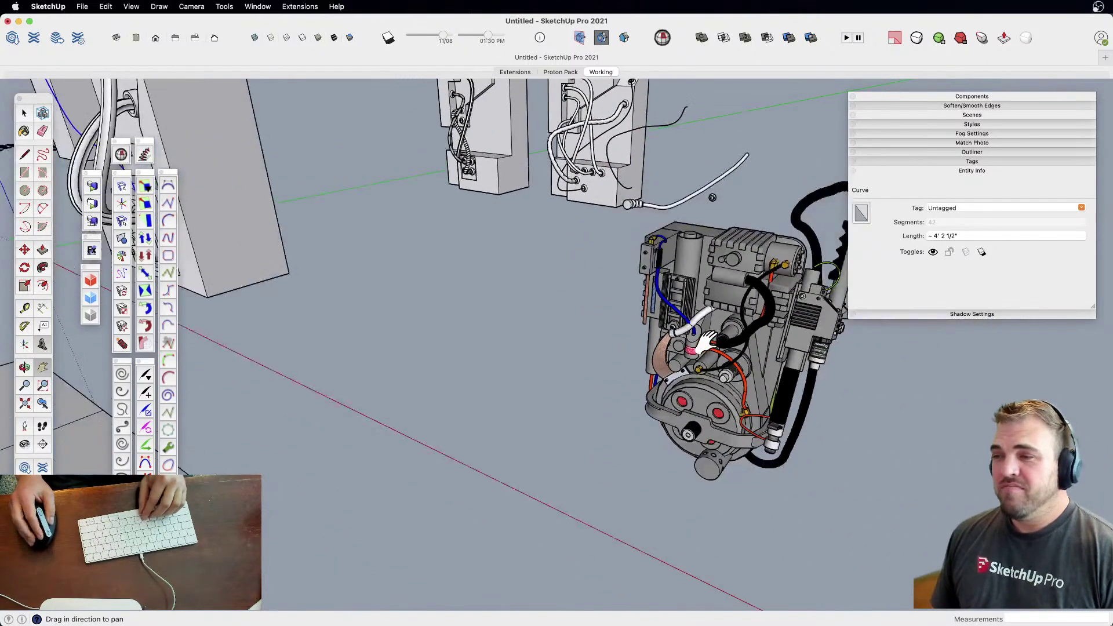
scroll(645, 364, "up", 5)
Extend the path's other end into the upper left socket with a short line and weld it to the curve
scroll(519, 200, "up", 10)
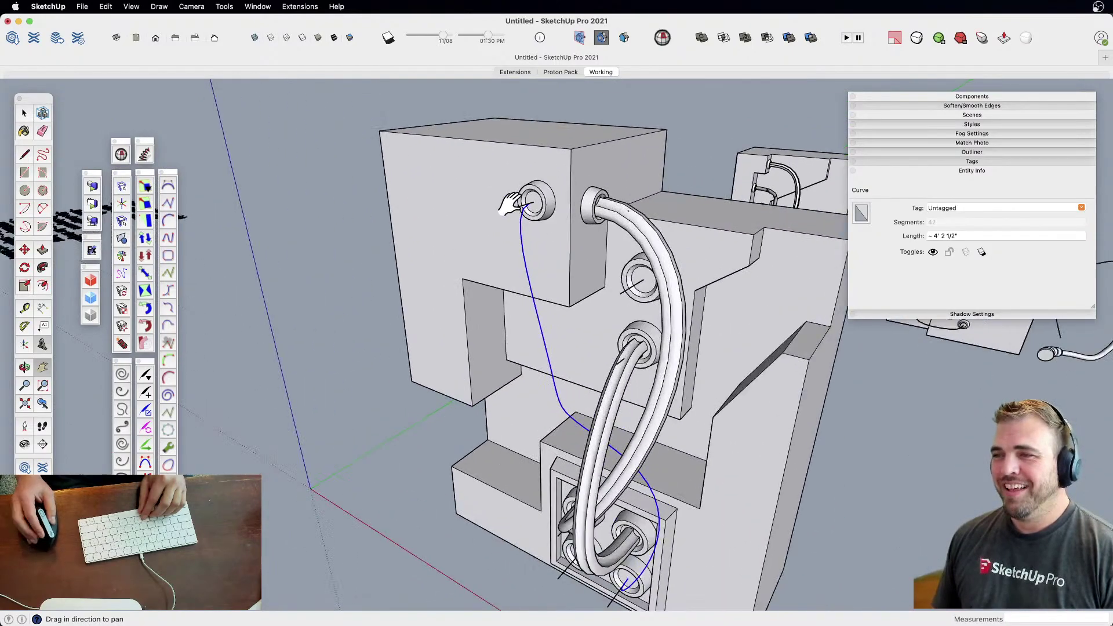
middle_click_drag(494, 244, 485, 335, "shift")
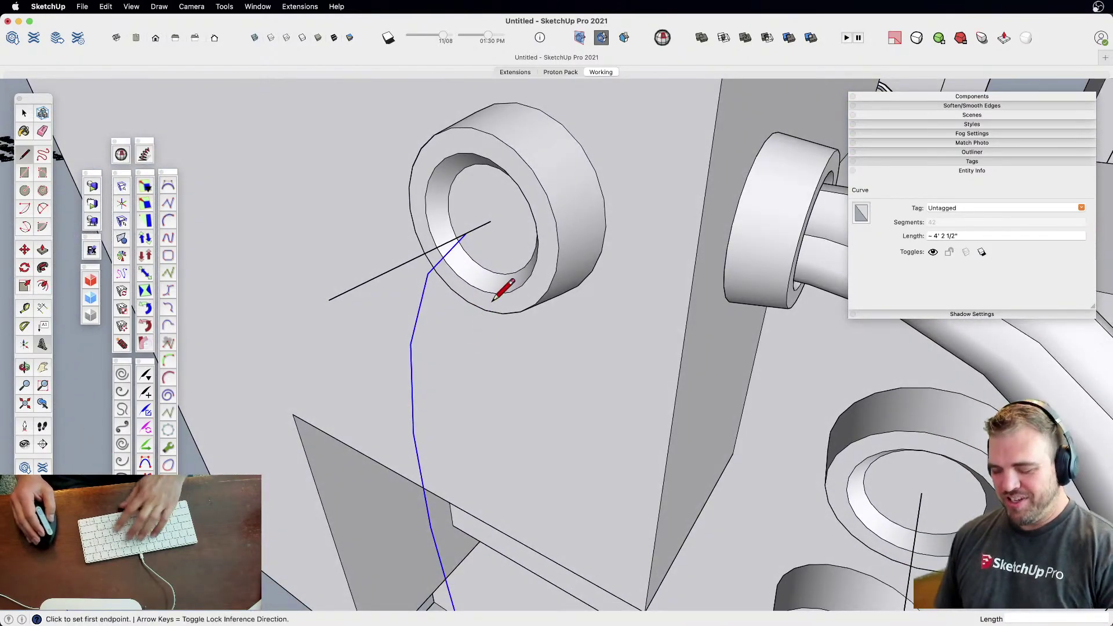
left_click(467, 233)
left_click(491, 221)
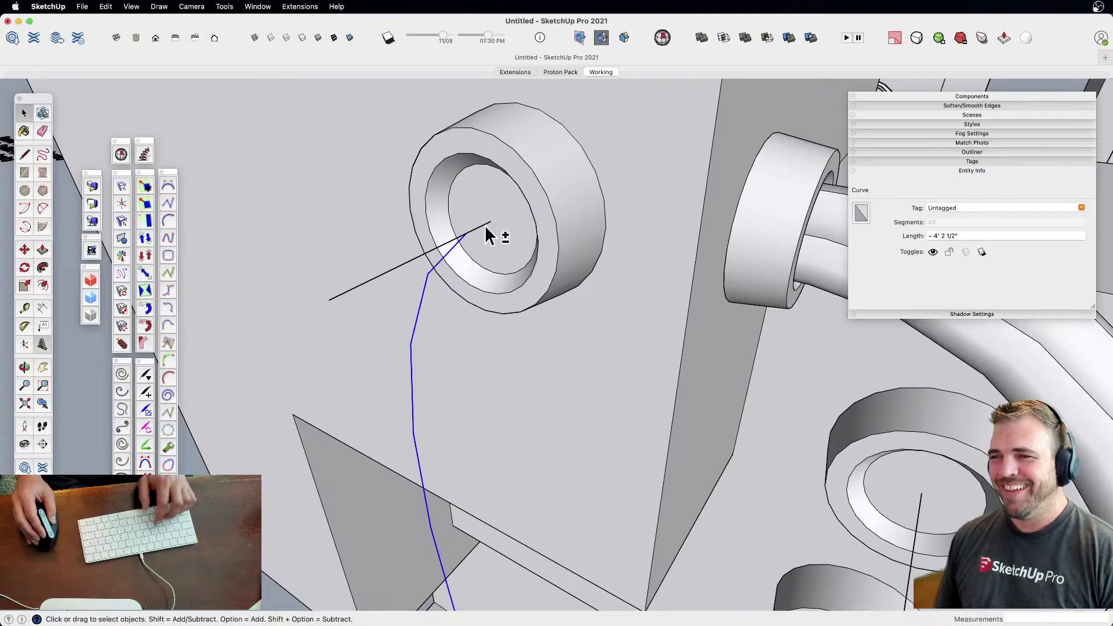
key("space")
scroll(484, 225, "down", 8)
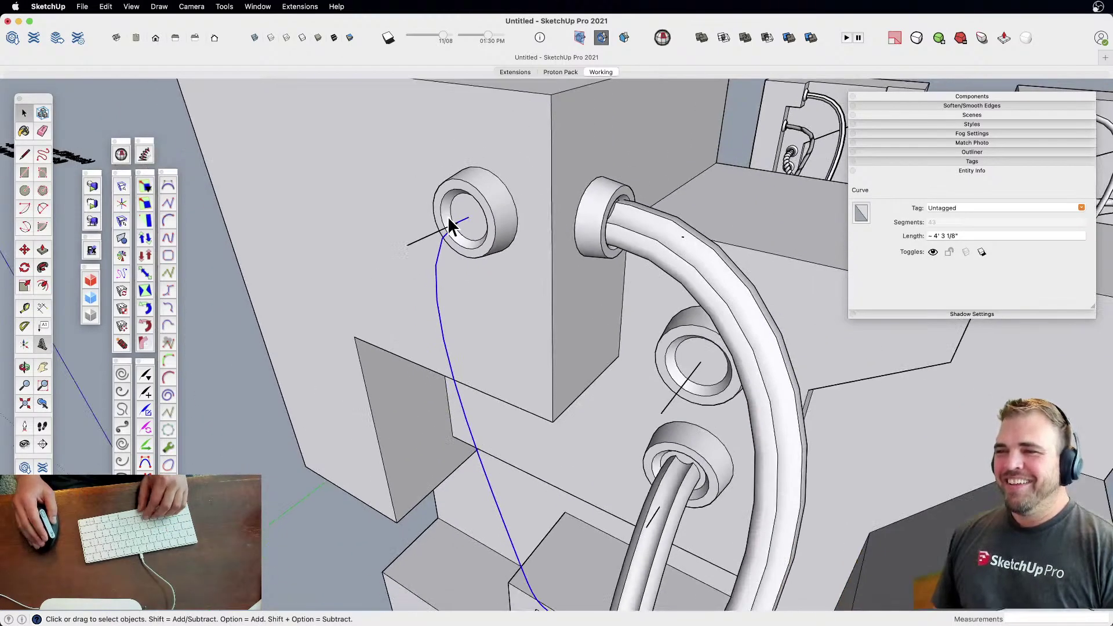
middle_click_drag(485, 273, 469, 305, "shift")
scroll(469, 306, "down", 5)
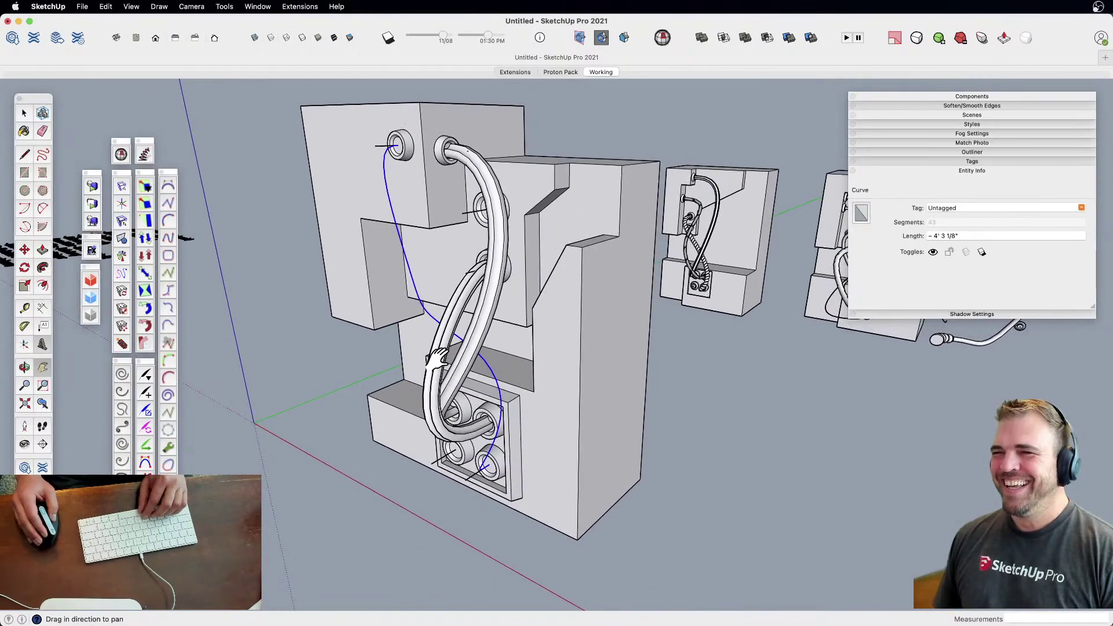
middle_click_drag(373, 355, 410, 384, "shift")
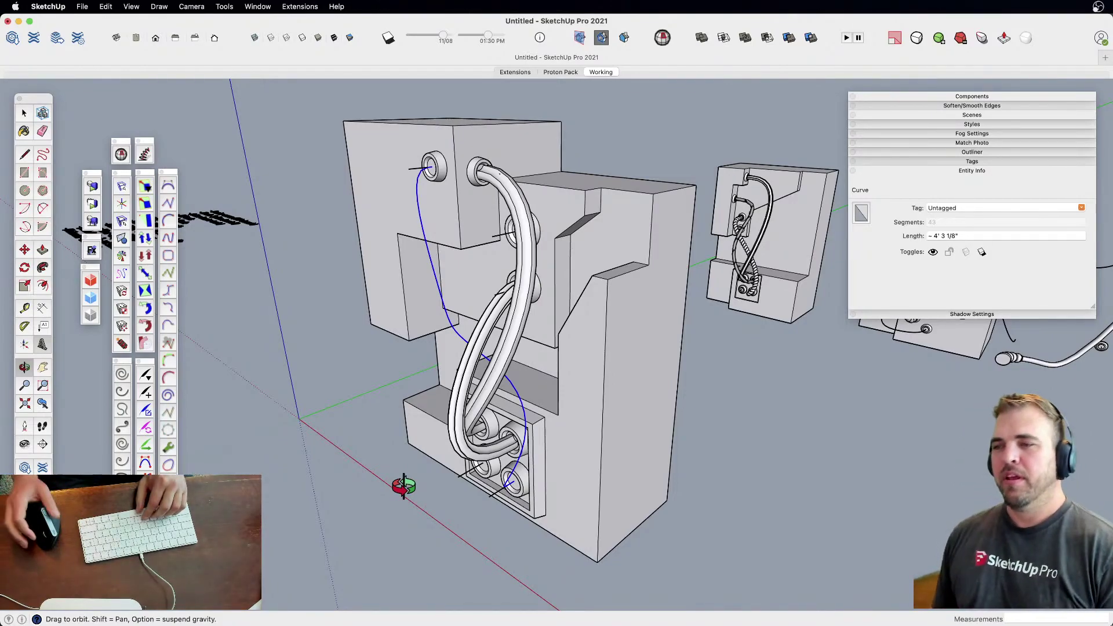
key("space")
left_click(417, 503)
Copy the welded cable path 30 inches along the red axis, off to the side of the box model
middle_click_drag(480, 411, 526, 427, "shift")
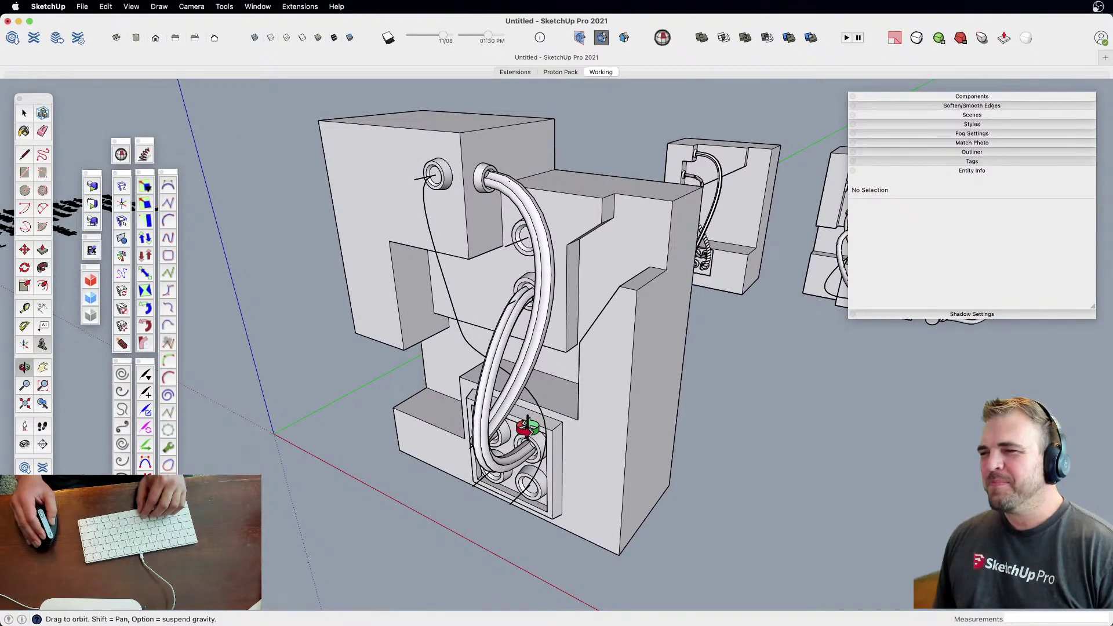
left_click(544, 427)
scroll(545, 426, "down", 3)
middle_click_drag(544, 426, 533, 364, "shift")
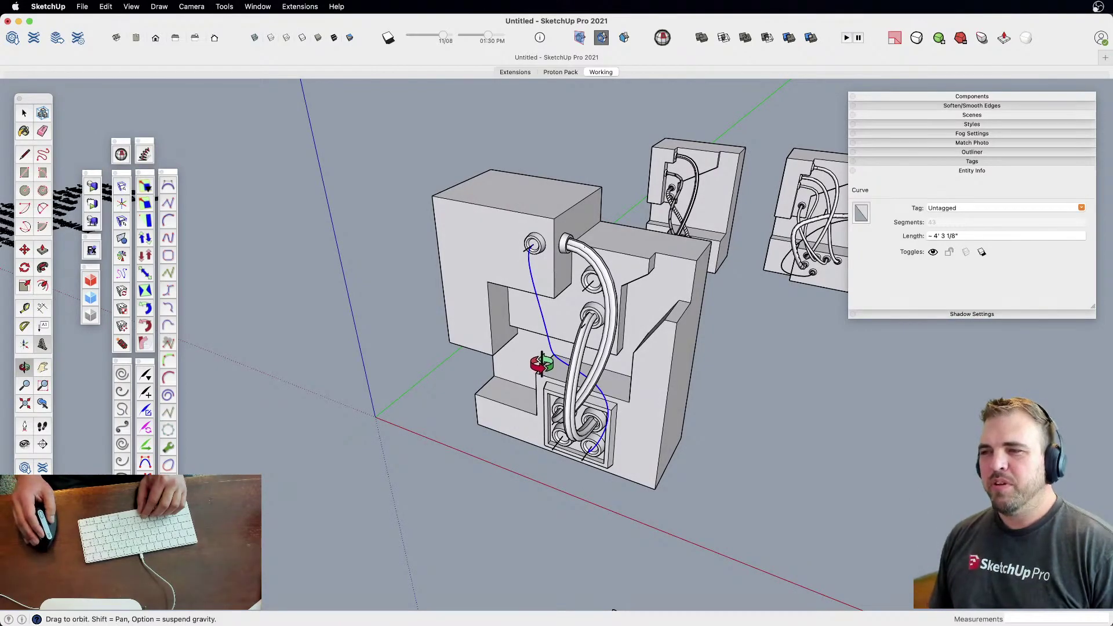
scroll(541, 365, "down", 3)
middle_click_drag(542, 365, 533, 464)
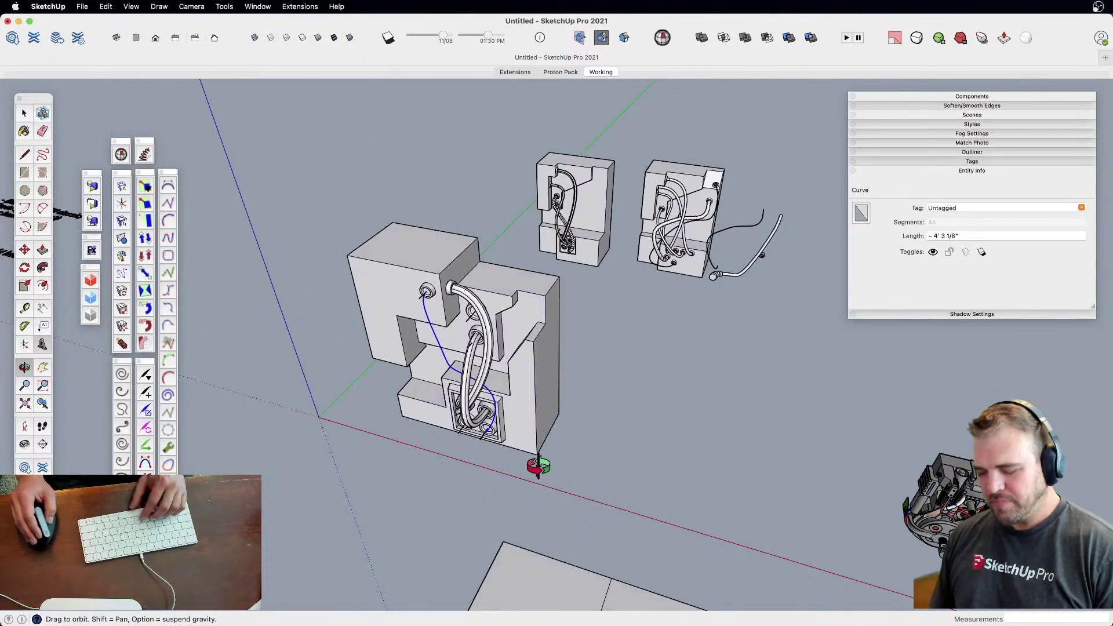
key("m")
left_click(490, 491)
key("alt")
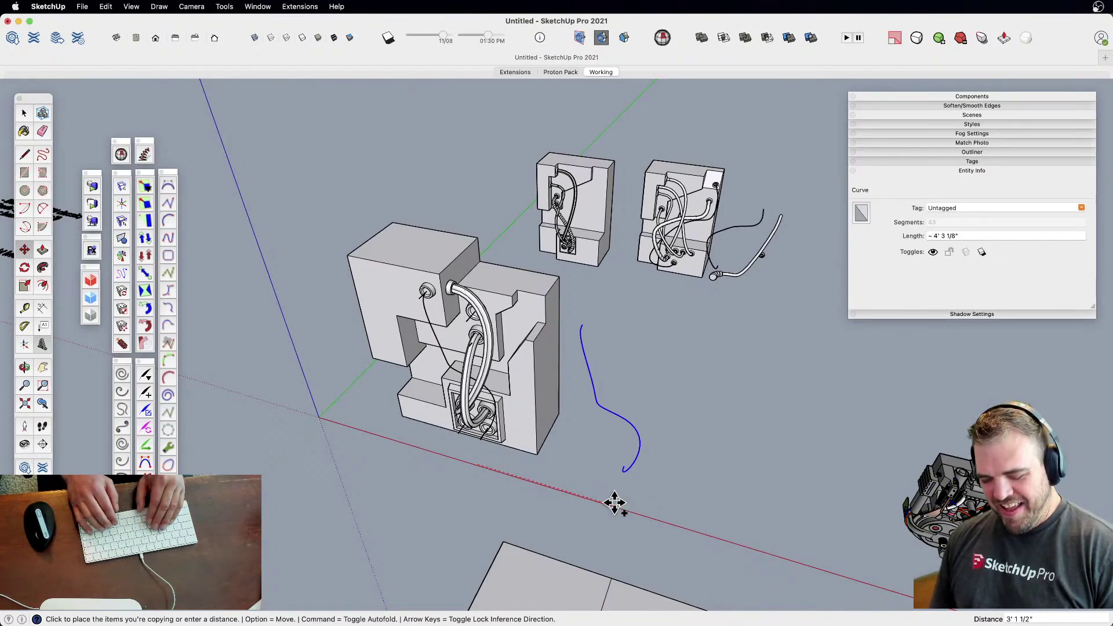
type("30")
key("Return")
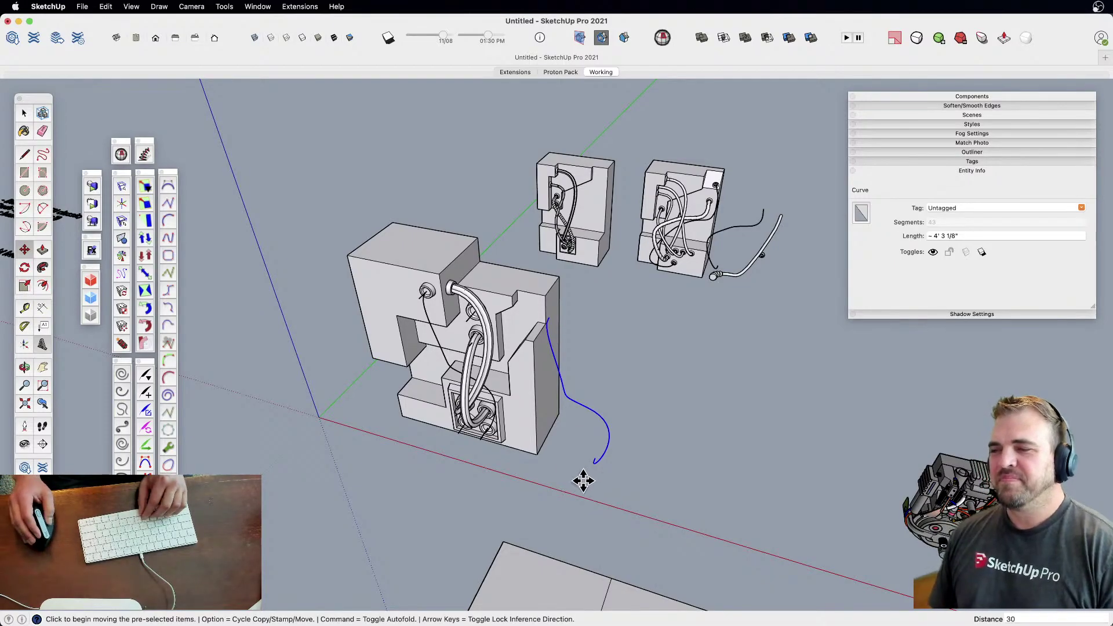
Create a pipe along the copied curve with Pipe Along Path, using outside diameter .5, inside diameter 0 and 12 segments
scroll(583, 480, "up", 3)
middle_click_drag(564, 459, 615, 476)
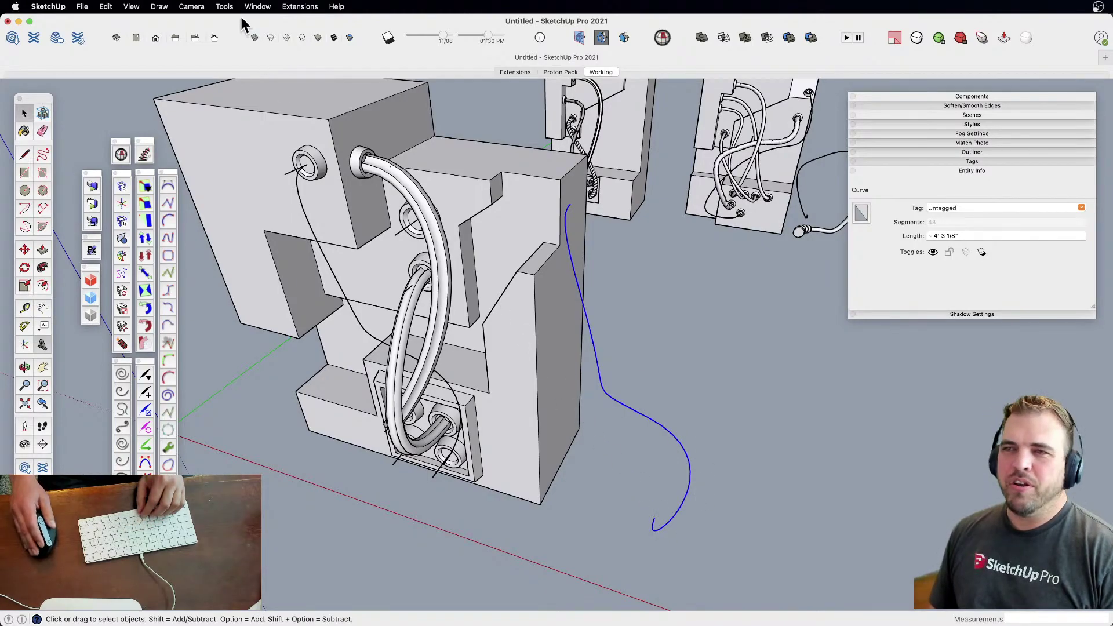
left_click(287, 8)
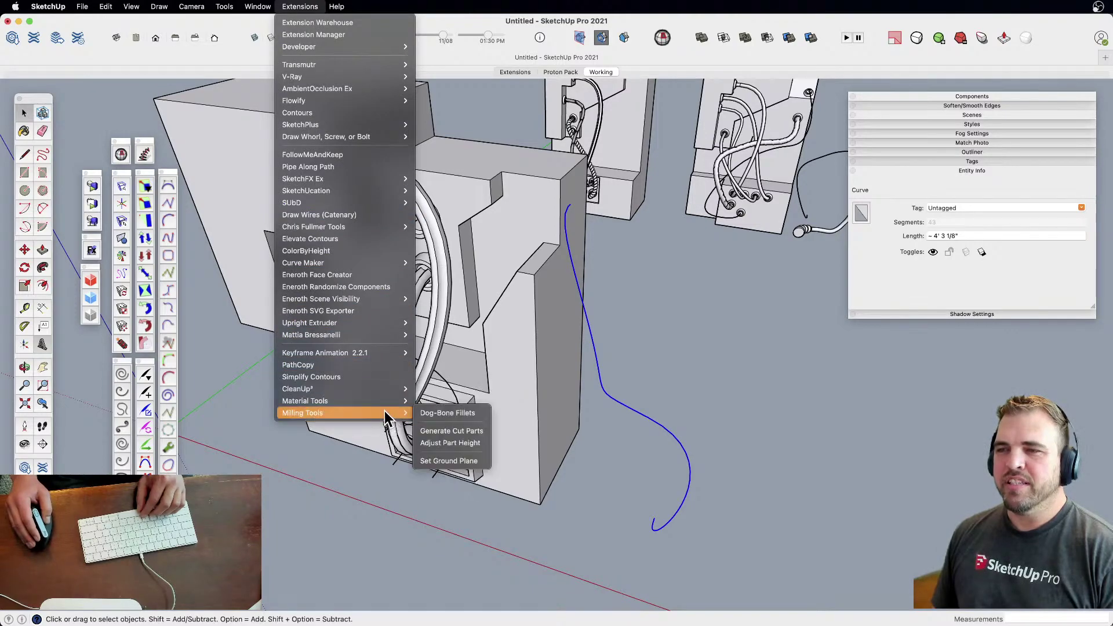
mouse_move(377, 401)
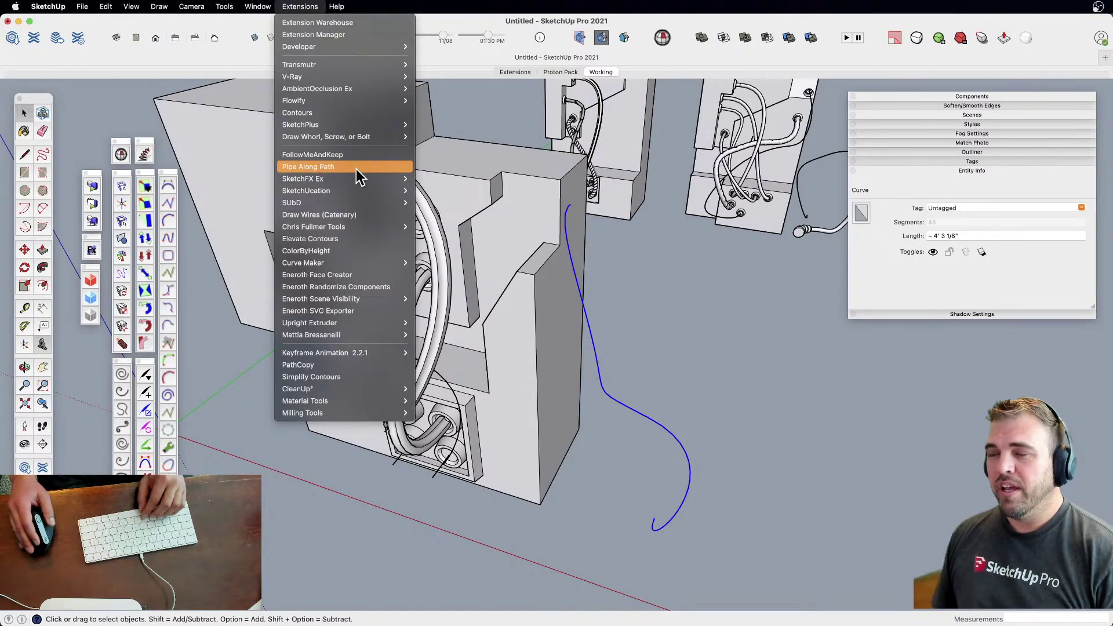
left_click(356, 169)
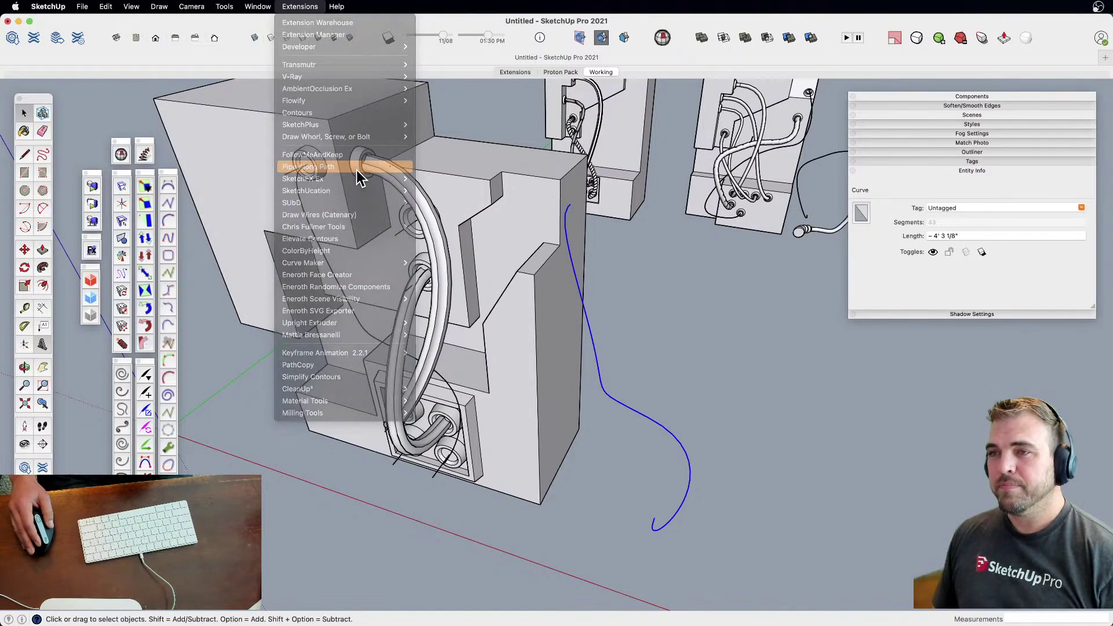
left_click_drag(728, 172, 541, 113)
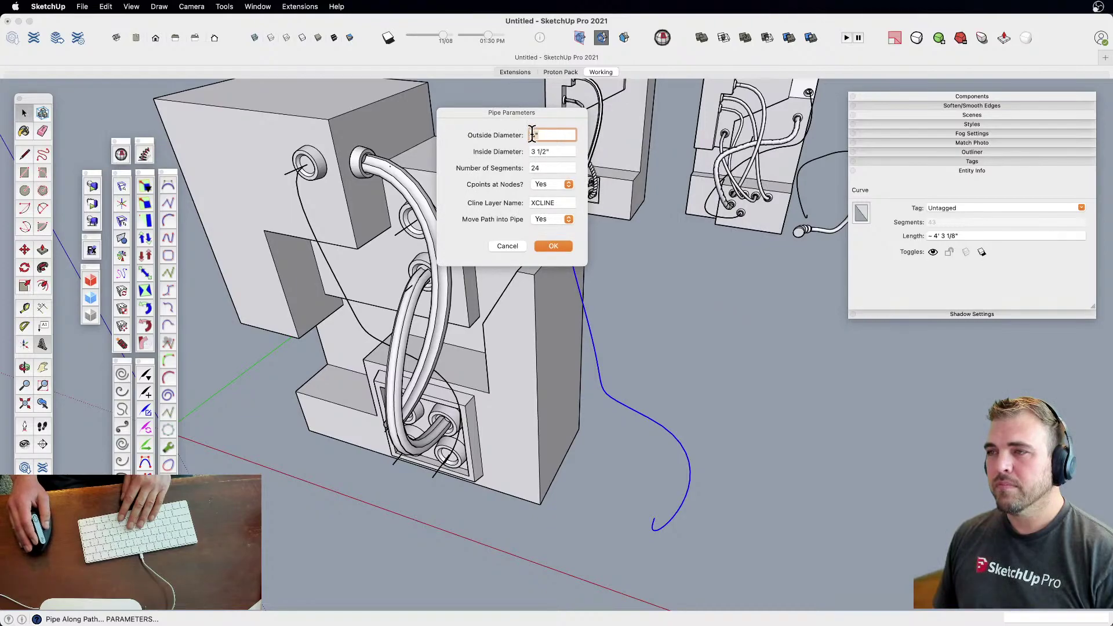
type(".5")
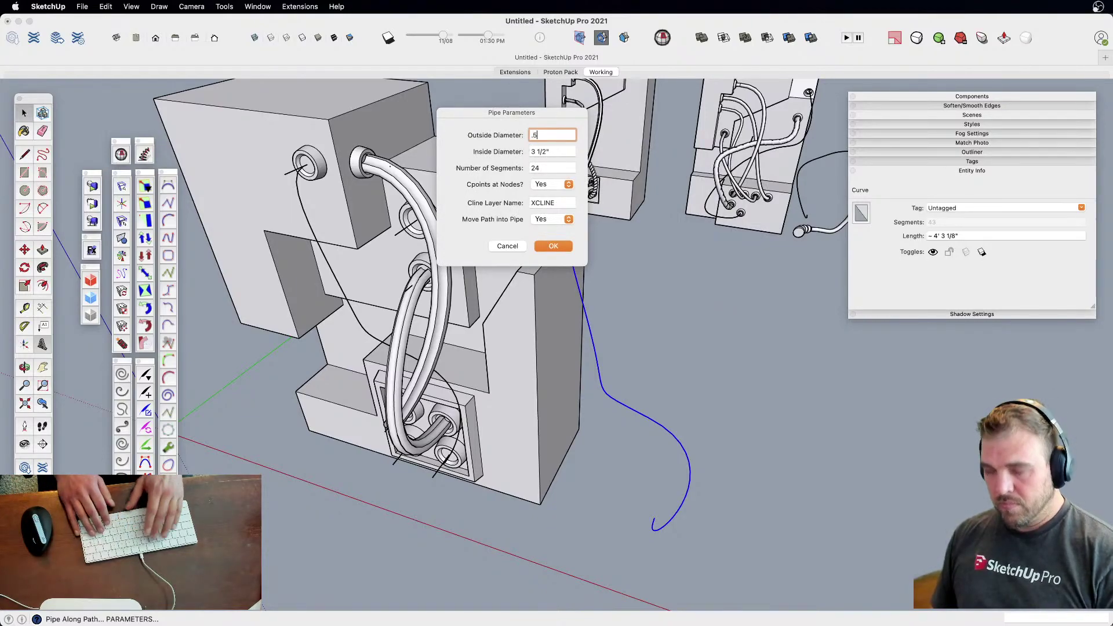
left_click(555, 152)
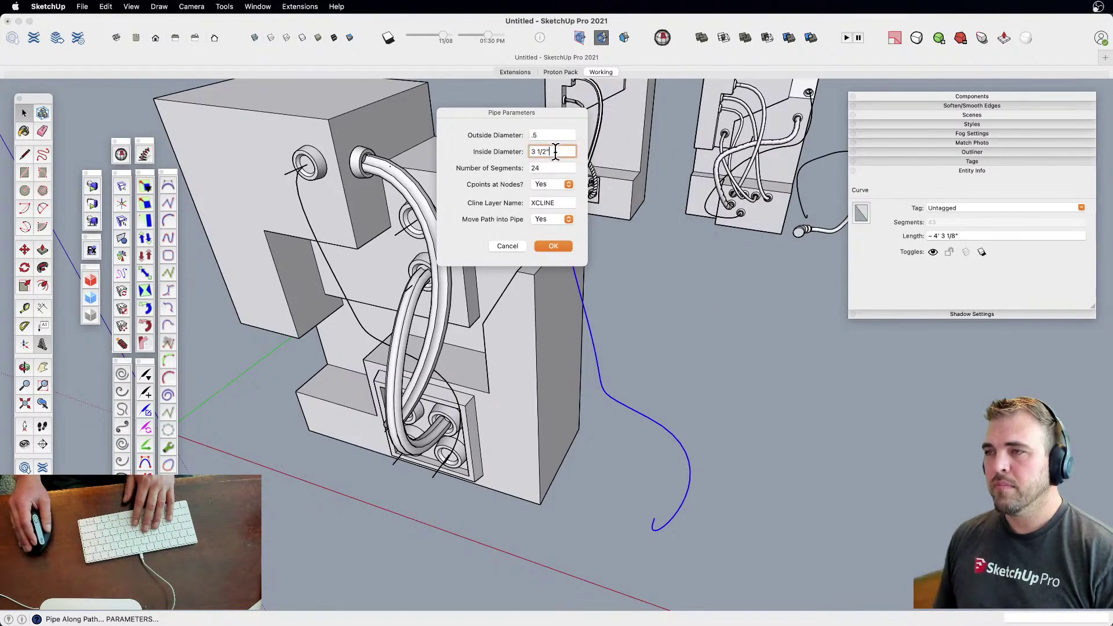
type("0")
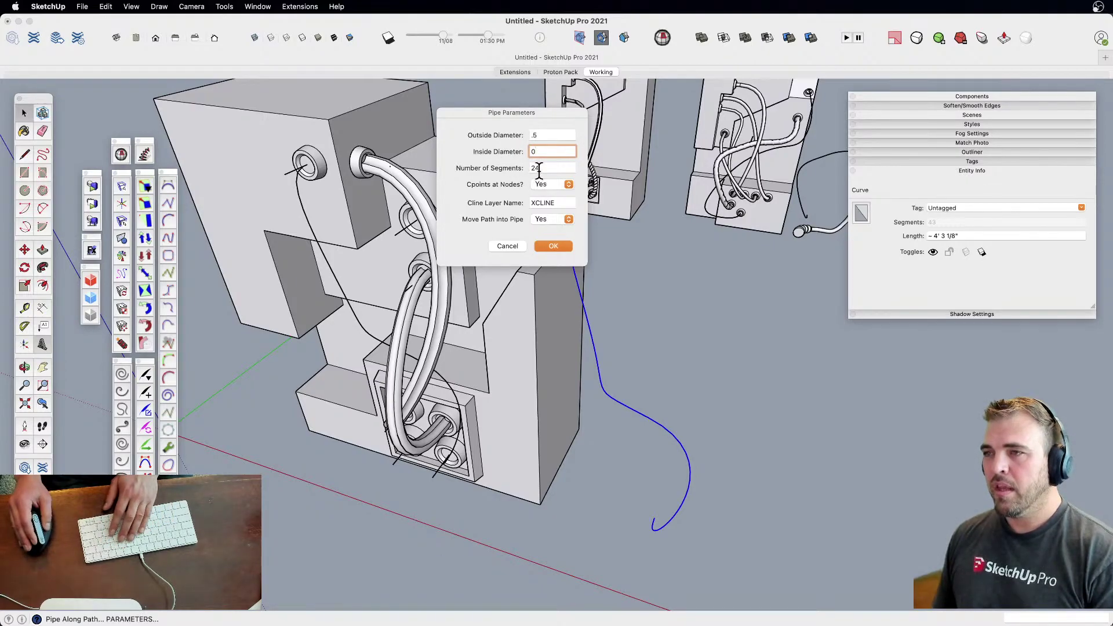
left_click(546, 168)
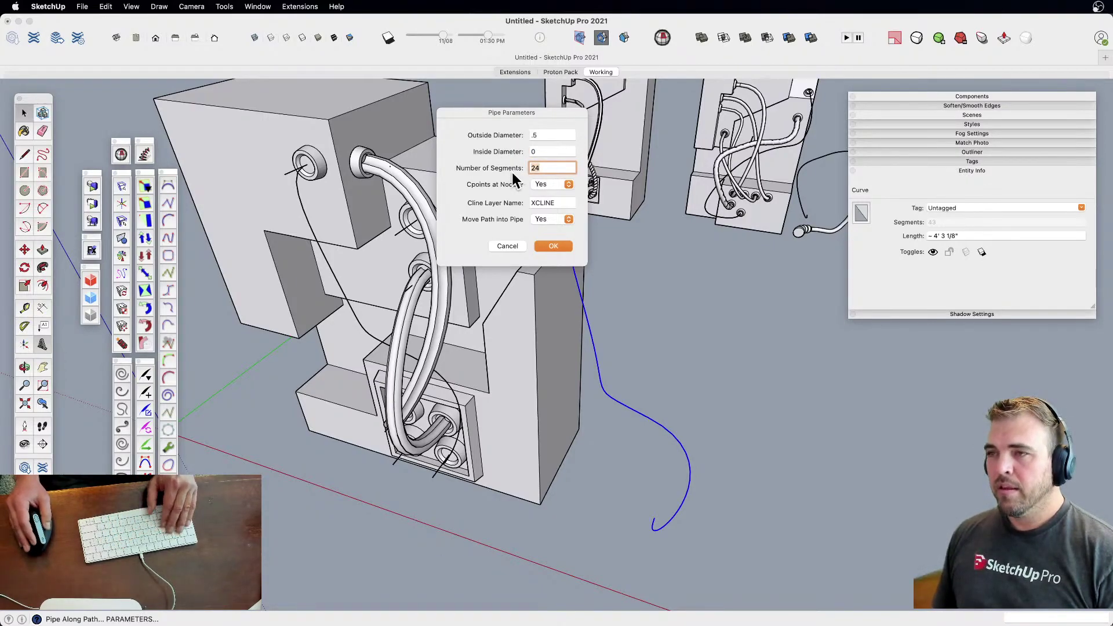
key("BackSpace")
key("BackSpace")
type("12")
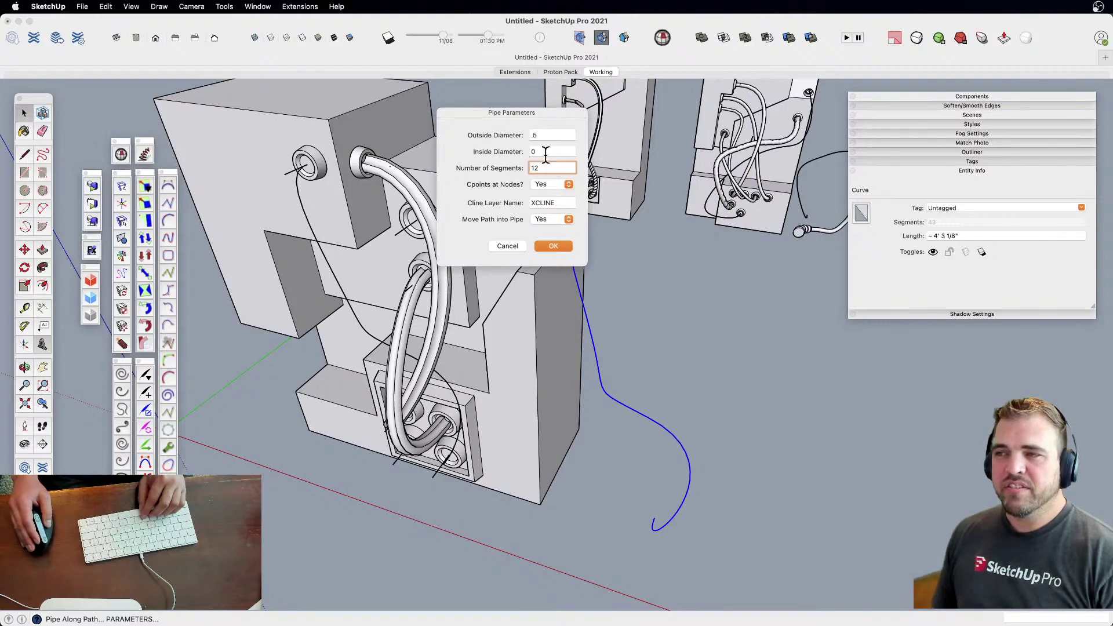
left_click(554, 246)
Move the new pipe 30 inches back along the red axis onto the original cable path
left_click(690, 484)
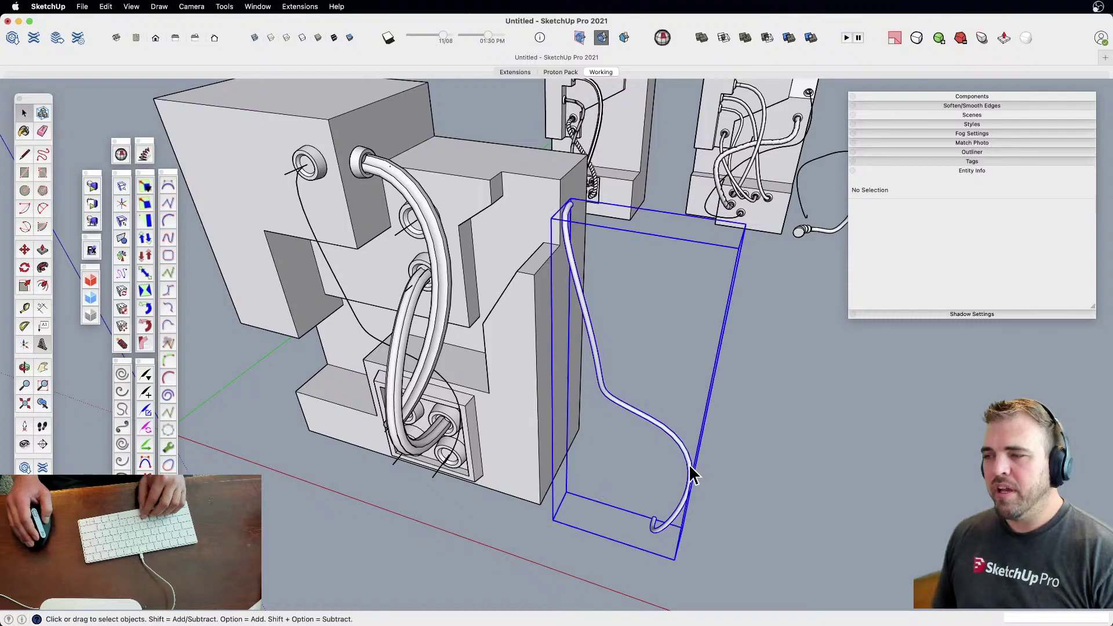
key("m")
left_click(770, 468)
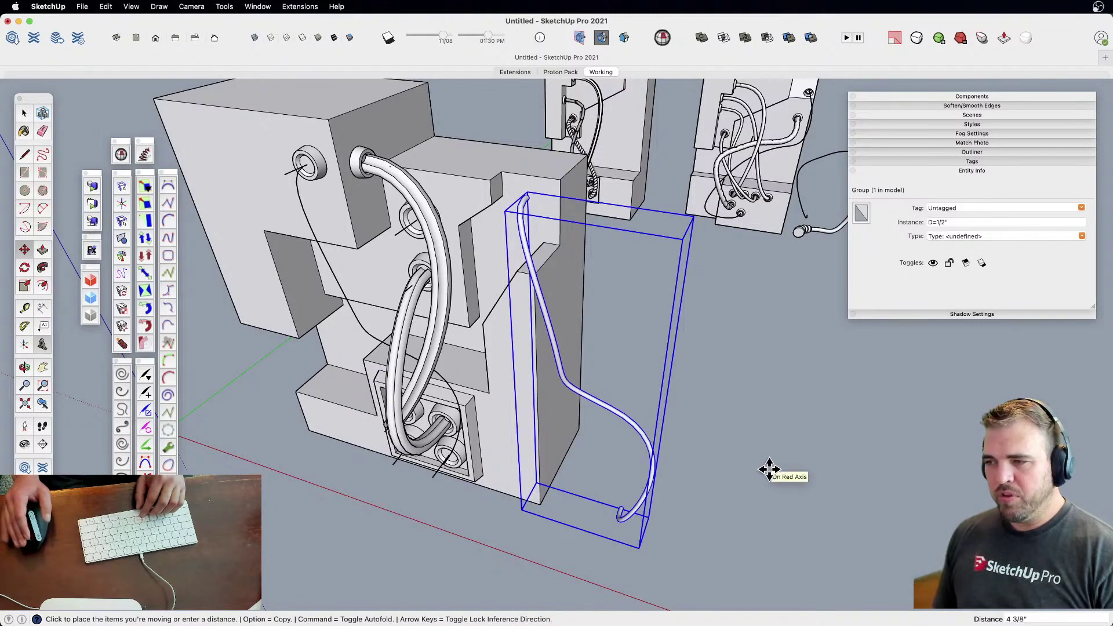
type("30")
key("Return")
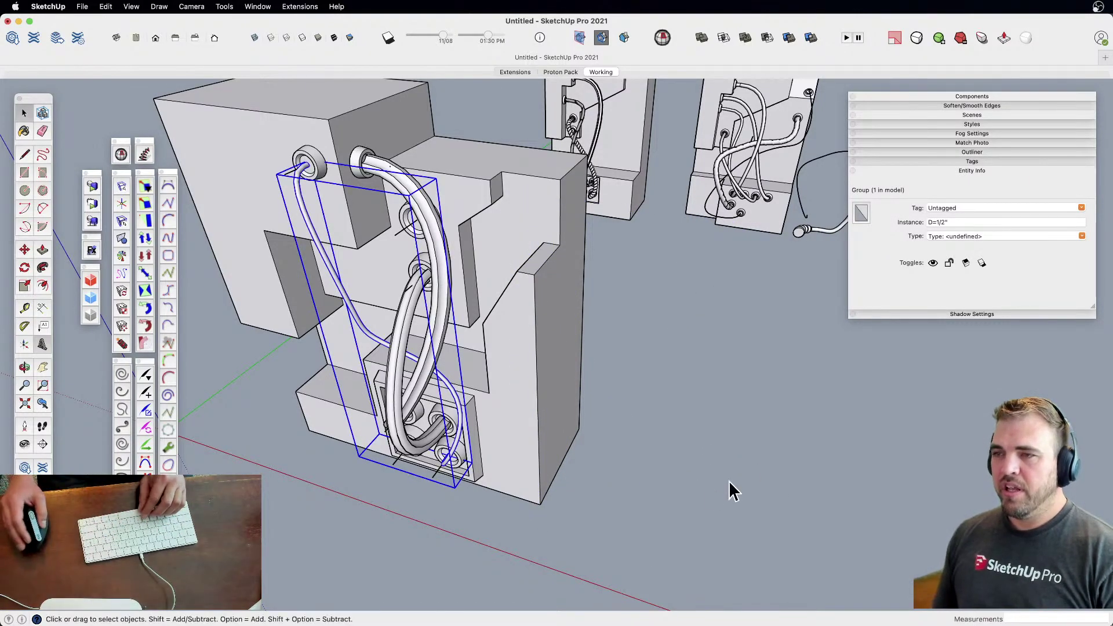
key("space")
left_click(586, 489)
middle_click_drag(586, 489, 624, 487)
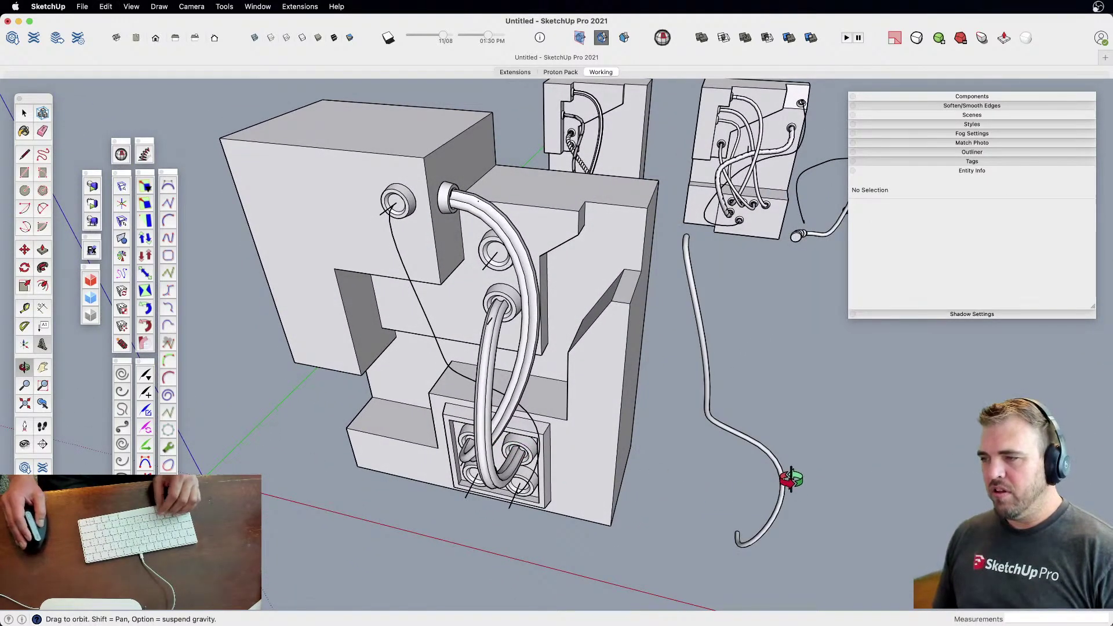
Create a pipe along the copied curve with Pipe Along Path, using outside diameter 1, inside diameter .5 and 12 segments
key("space")
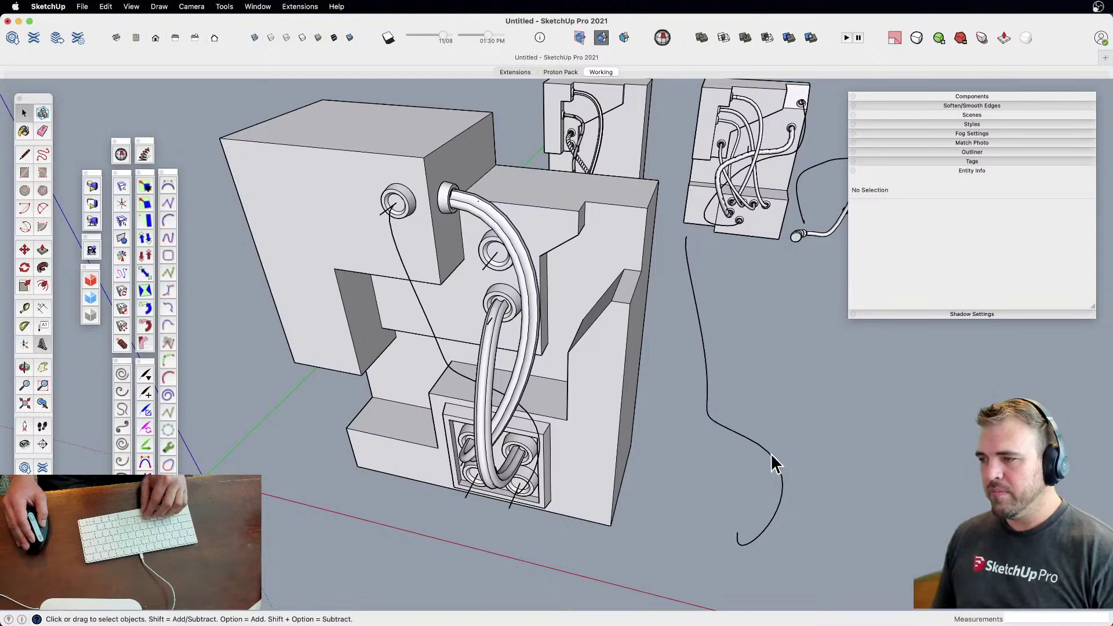
left_click(738, 449)
left_click(233, 41)
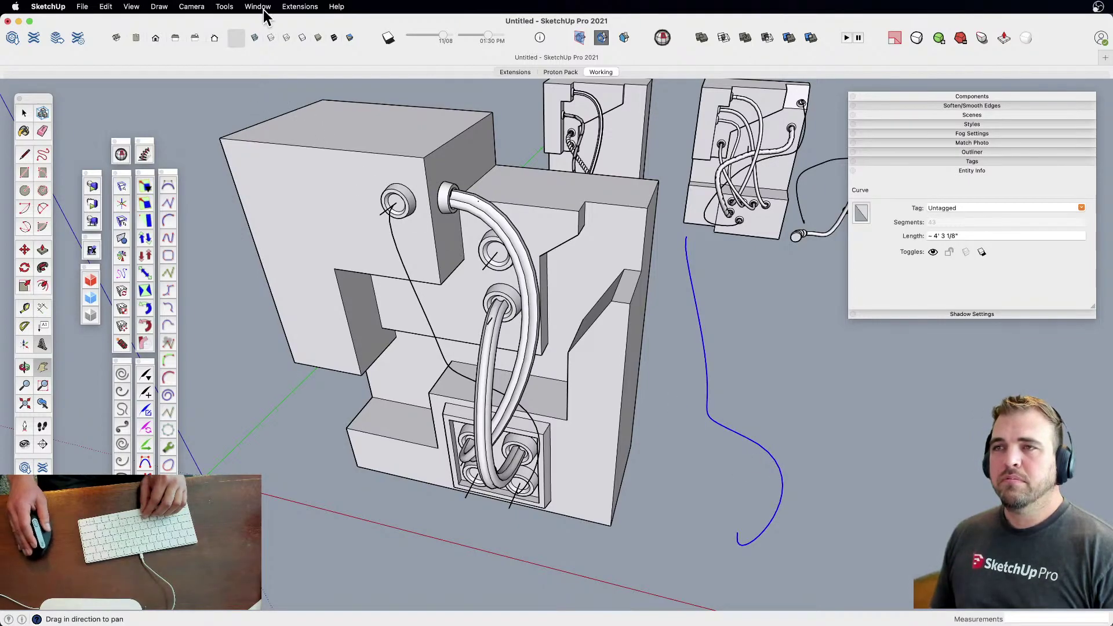
left_click(290, 9)
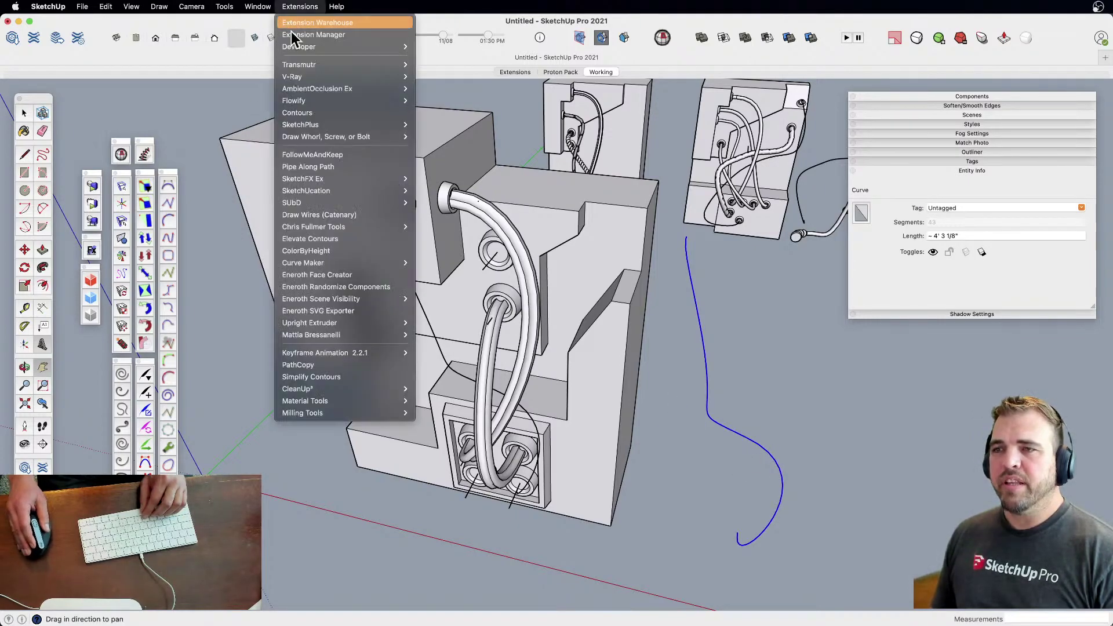
left_click(380, 167)
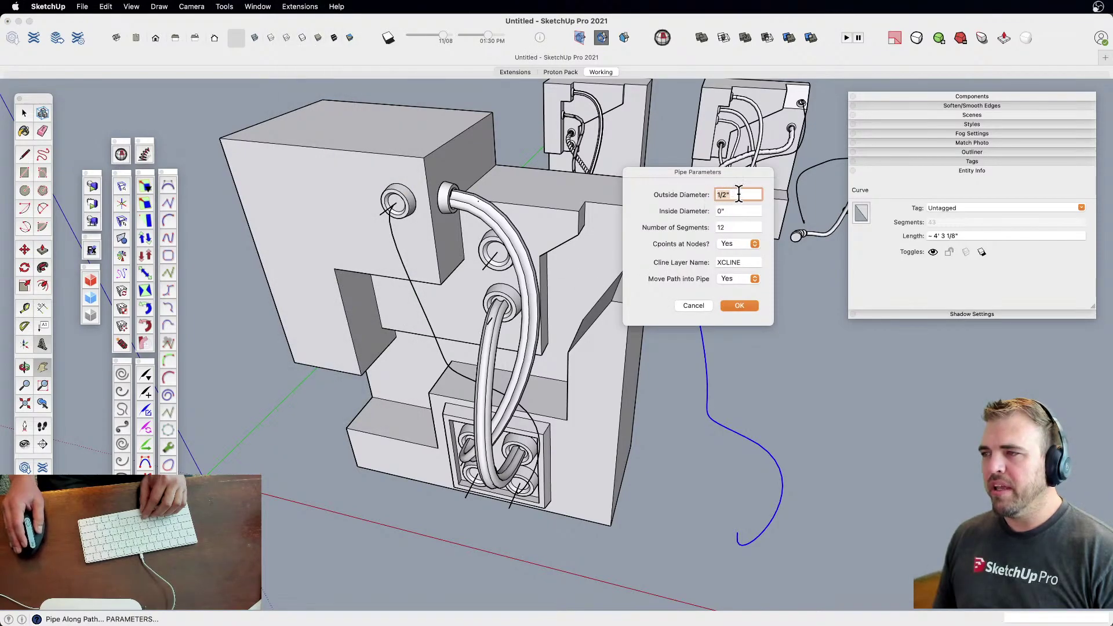
type("1")
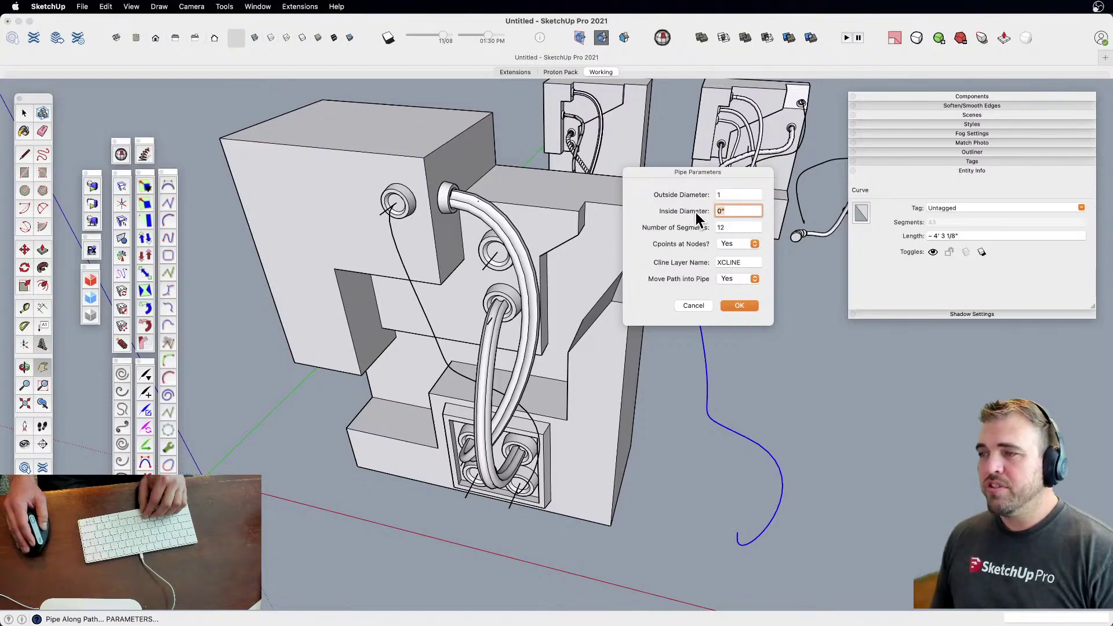
type(".5")
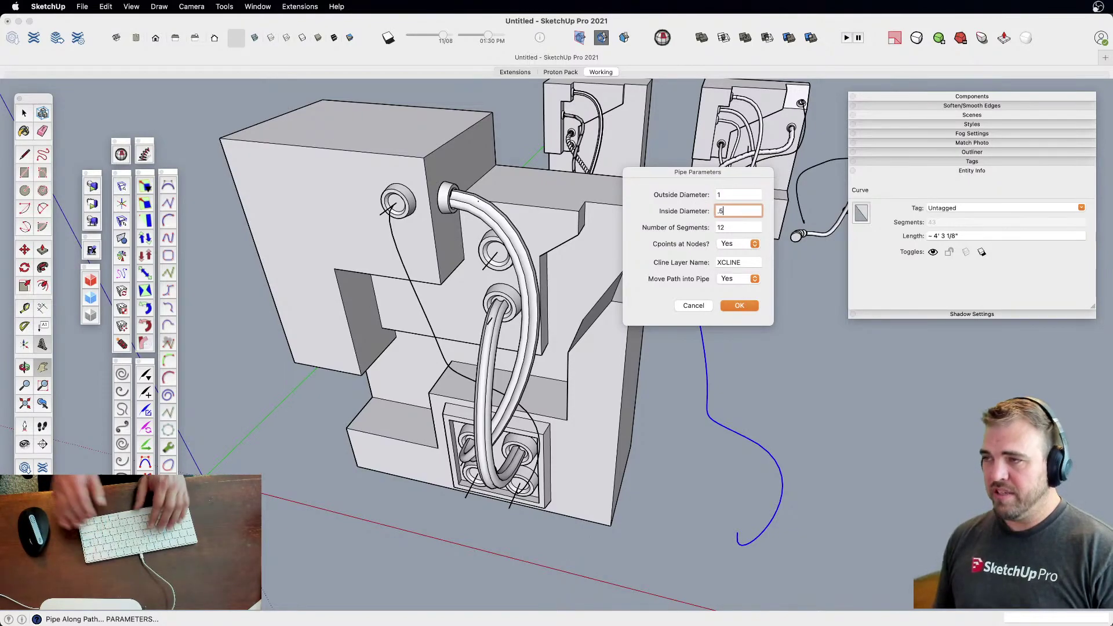
left_click(739, 305)
Examine the hollow end of the new pipe and its overall shape beside the box model
middle_click_drag(723, 457, 619, 398, "shift")
scroll(652, 468, "up", 5)
middle_click_drag(649, 478, 293, 448, "shift")
scroll(277, 326, "up", 6)
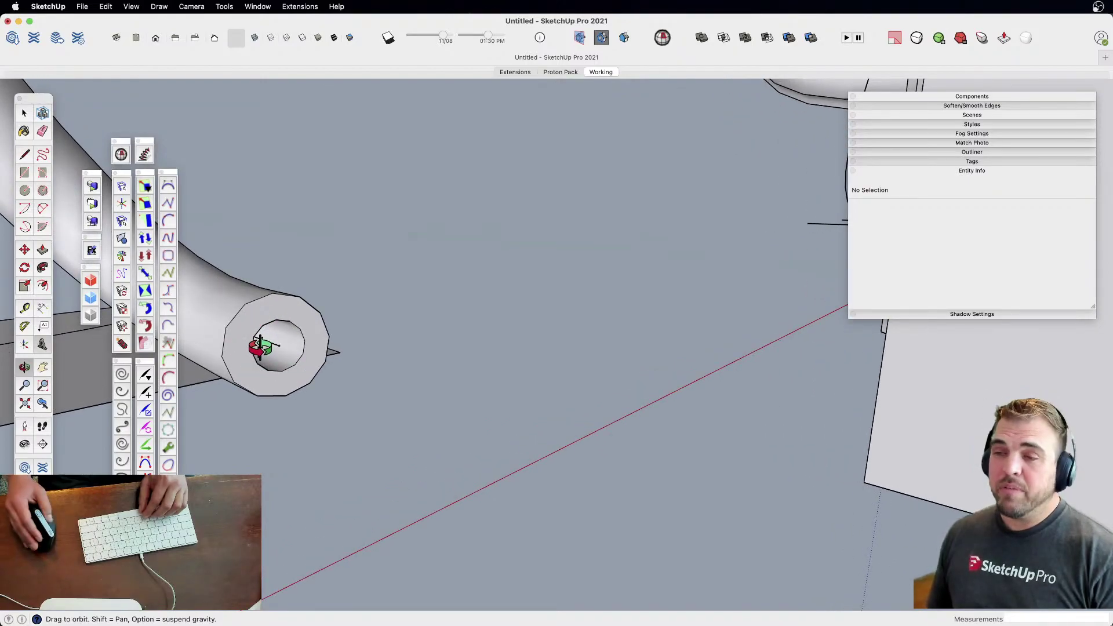
scroll(301, 367, "down", 7)
middle_click_drag(347, 313, 753, 506, "shift")
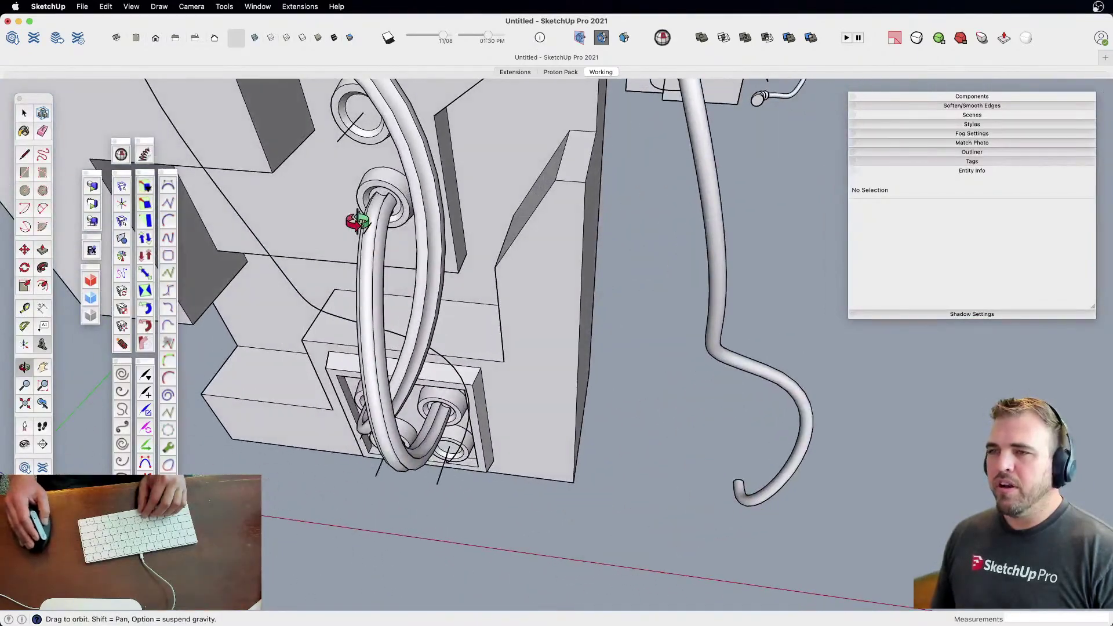
scroll(434, 190, "down", 4)
middle_click_drag(640, 338, 622, 402, "shift")
Move the hollow pipe 30 inches back along the red axis onto the original cable path and check its fit in the sockets
left_click(635, 401)
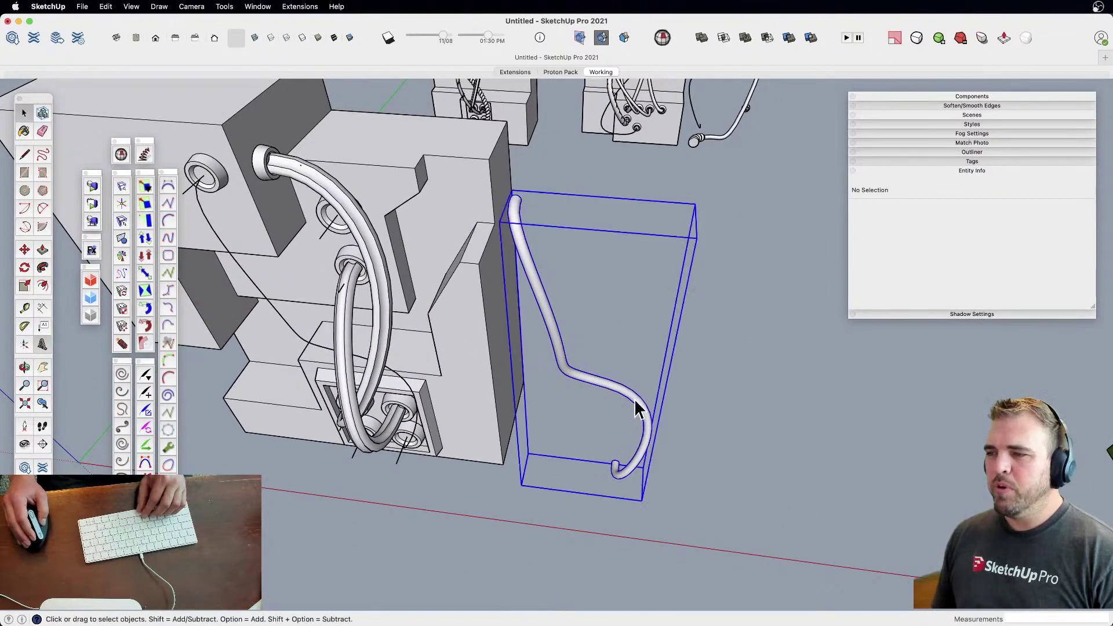
key("m")
left_click(748, 410)
type("3")
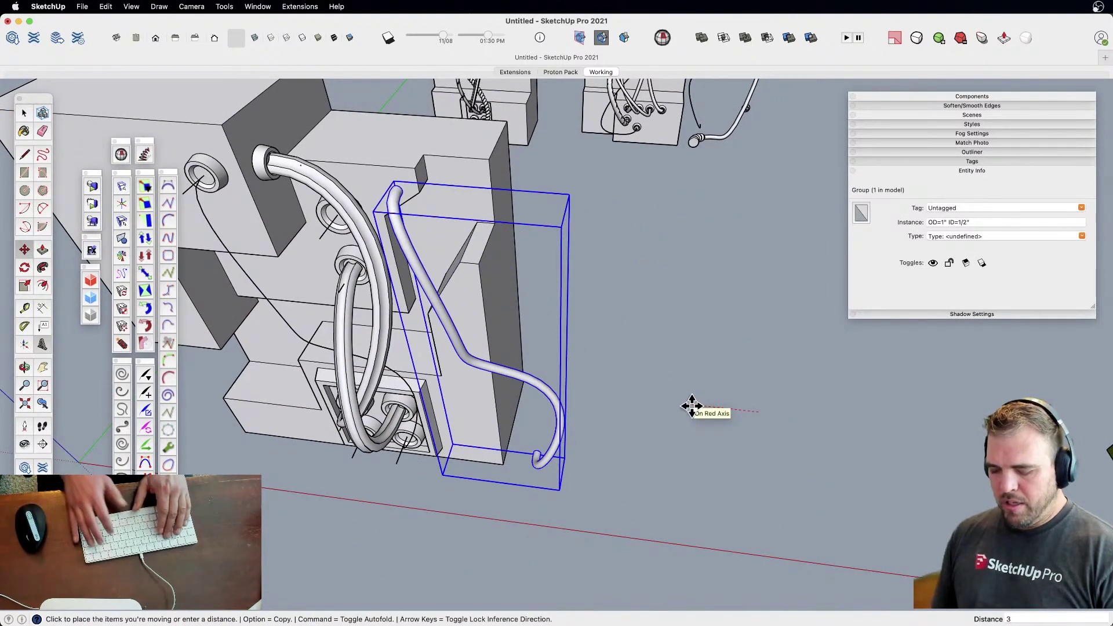
key("Return")
key("space")
left_click(397, 474)
scroll(486, 530, "up", 3)
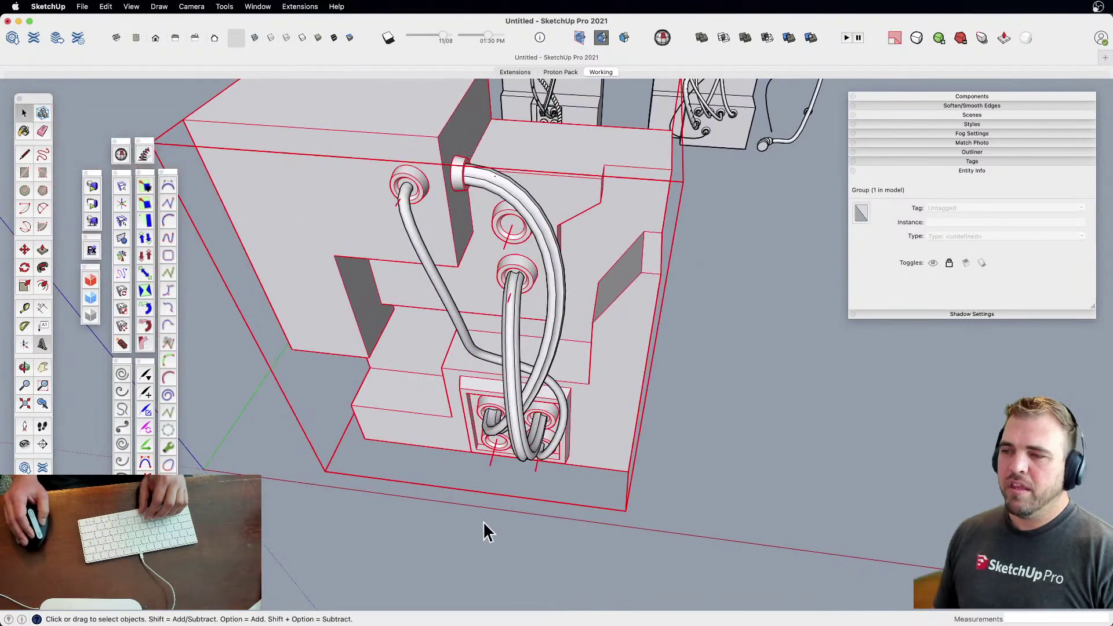
left_click(486, 530)
middle_click_drag(486, 530, 460, 402)
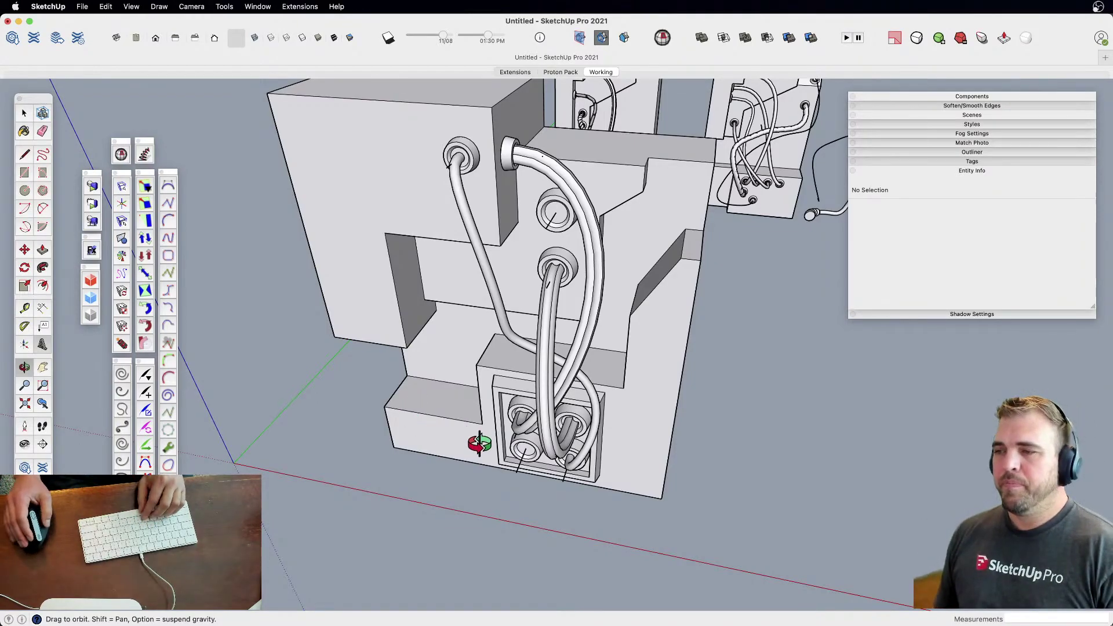
scroll(513, 443, "down", 3)
middle_click_drag(458, 372, 476, 399)
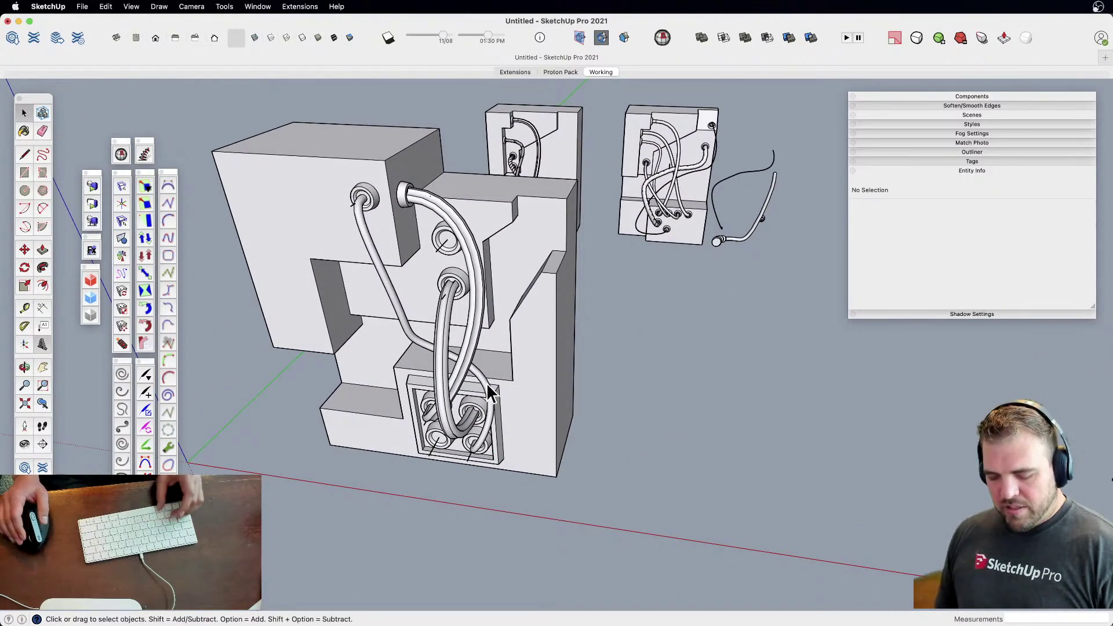
Undo the hollow pipe's move and creation, restoring the bare copied curve beside the box model
left_click_drag(487, 387, 699, 472)
key("Delete")
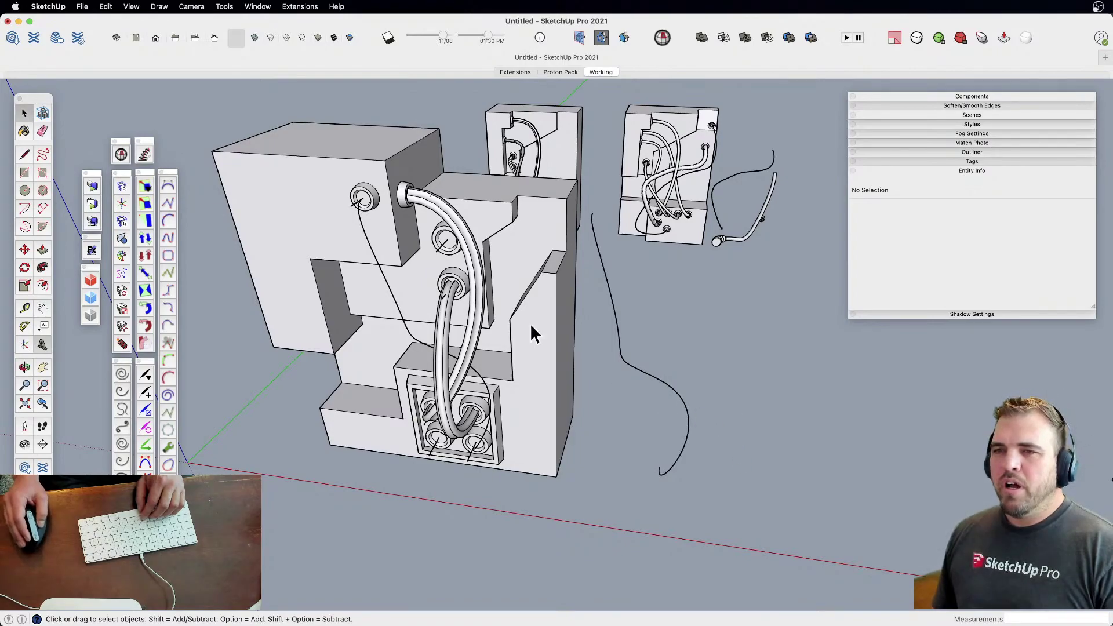
Copy the curve beside the box model 10 inches farther out along the red axis as a spare
left_click_drag(152, 148, 178, 120)
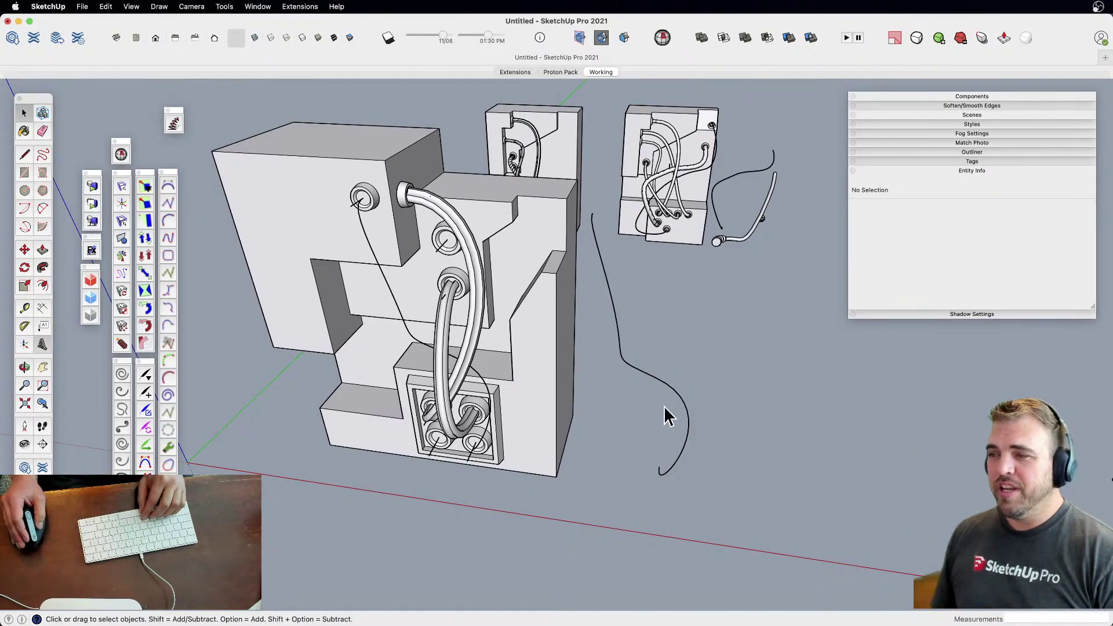
left_click(675, 388)
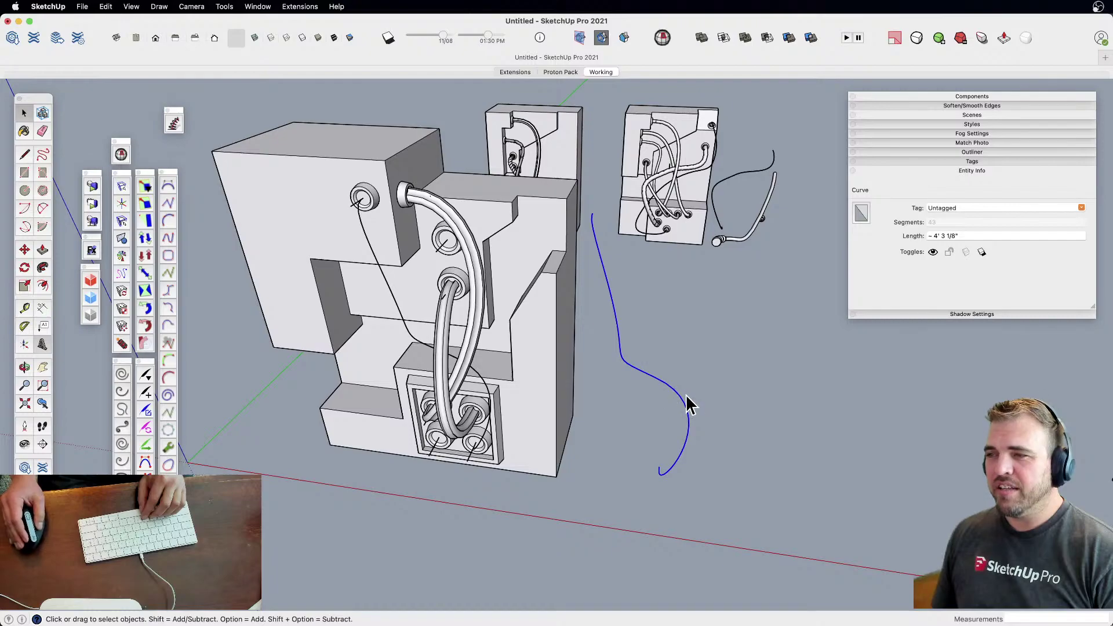
middle_click_drag(681, 393, 593, 427)
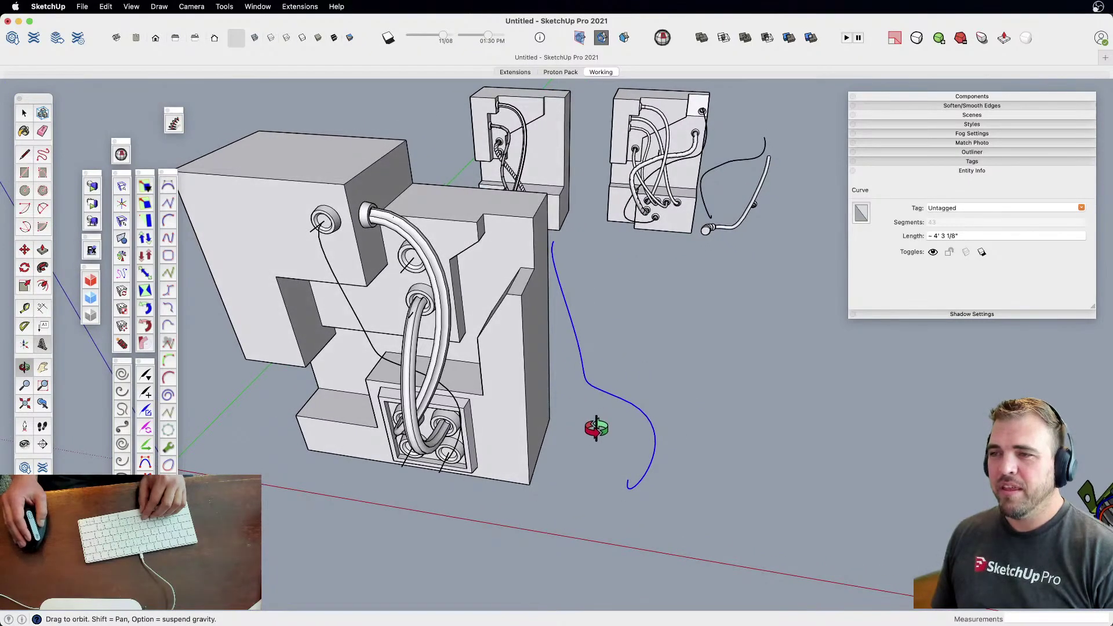
key("m")
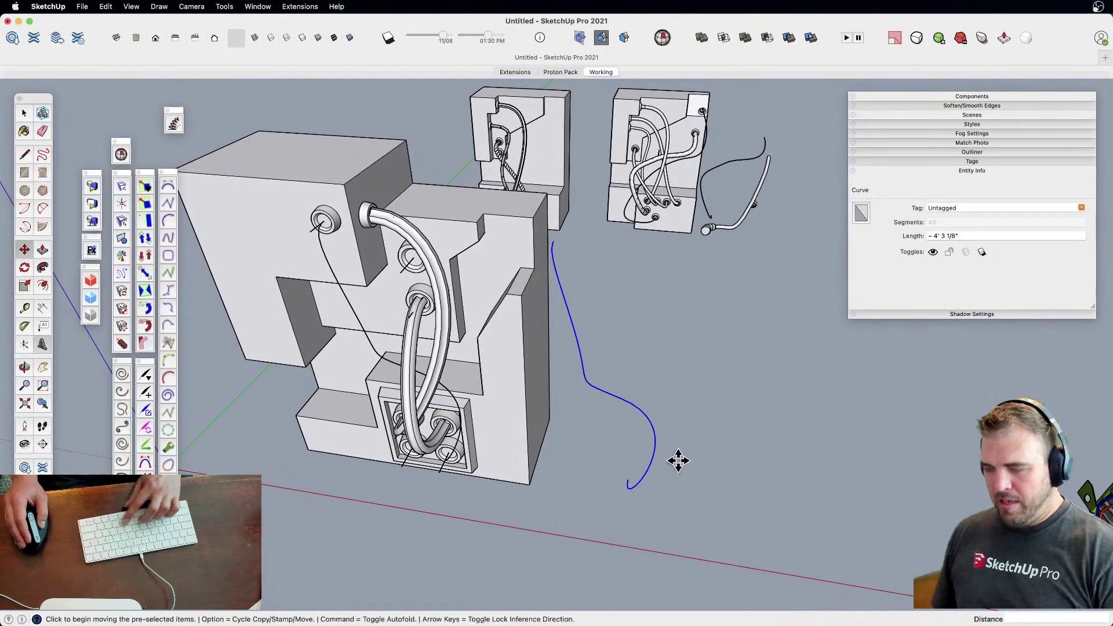
key("alt")
left_click(667, 427)
type("10")
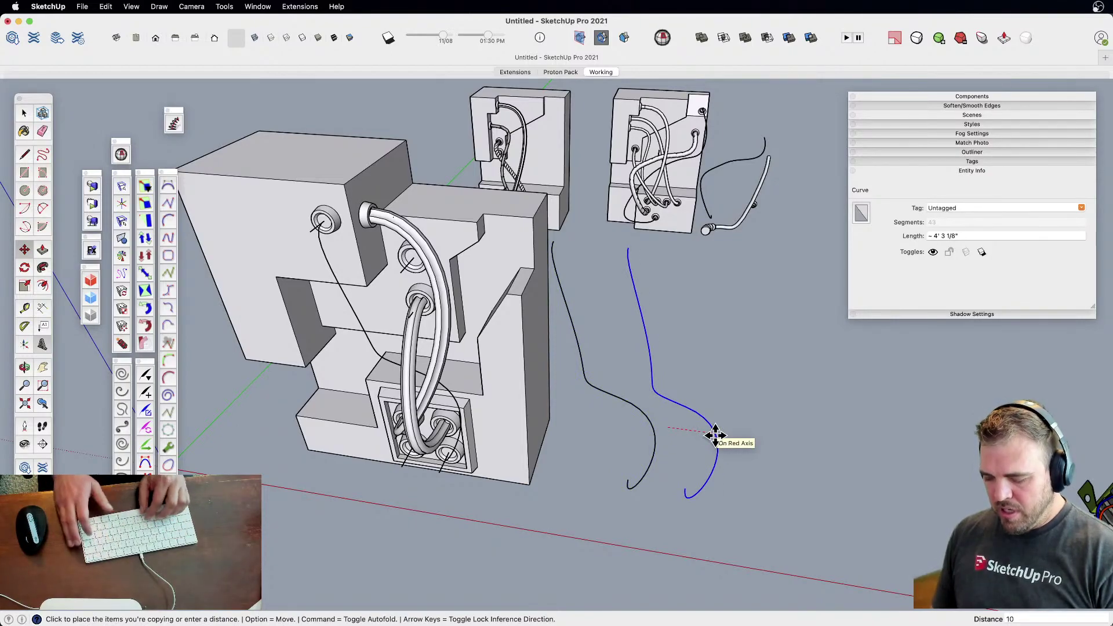
key("Return")
key("space")
Set up a Helix along curve on the curve nearest the box, with both radii 1, 25 laps and 15 sections per lap
left_click(646, 467)
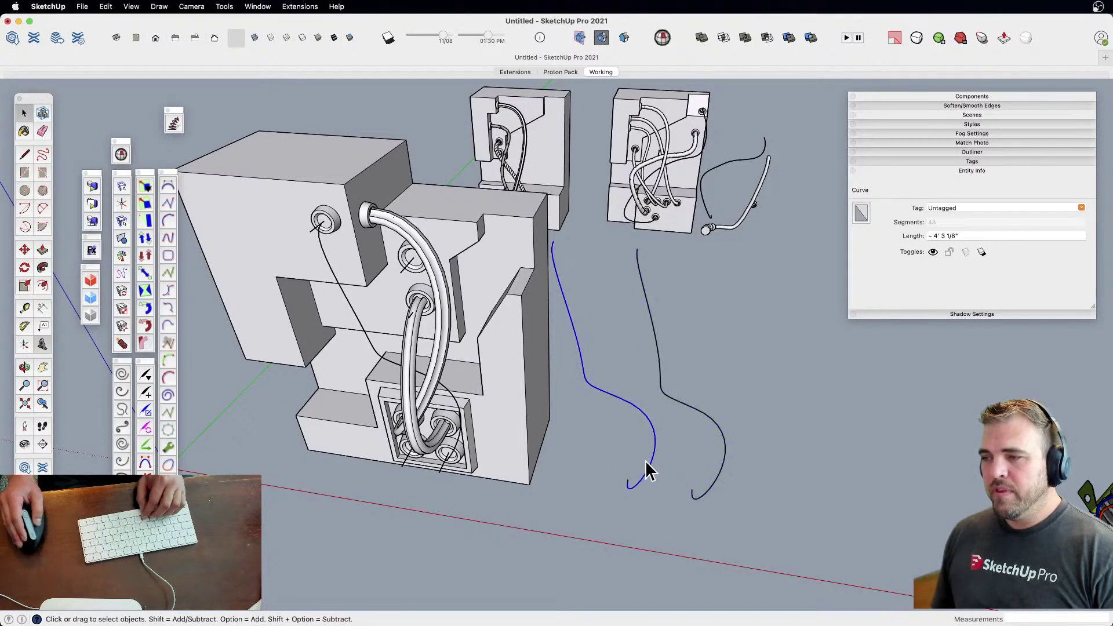
left_click(174, 126)
left_click_drag(736, 147, 719, 109)
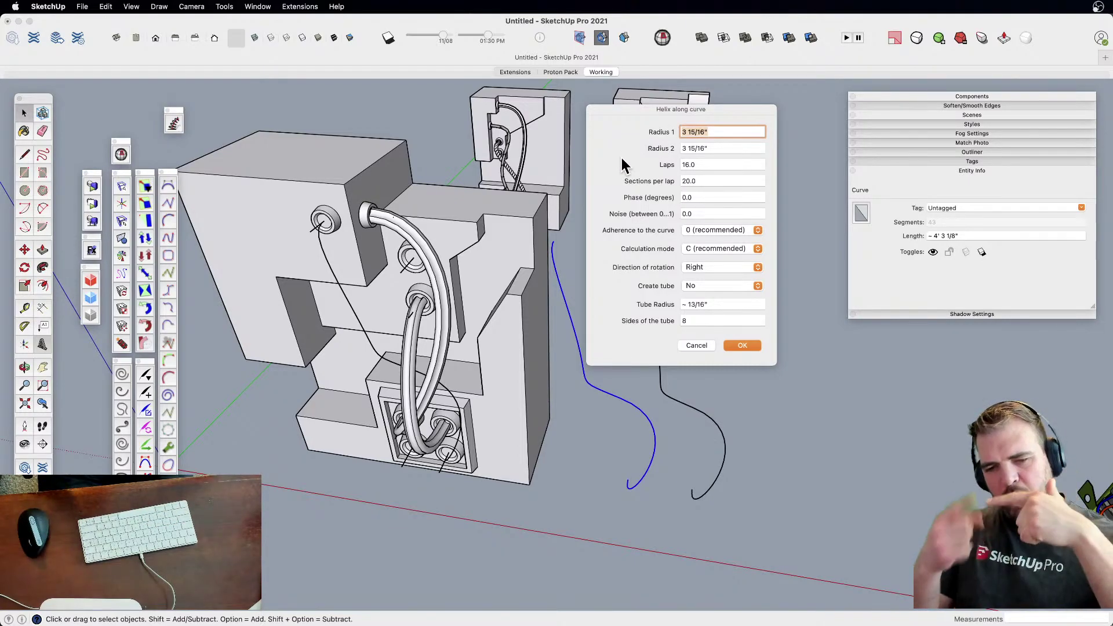
type("1")
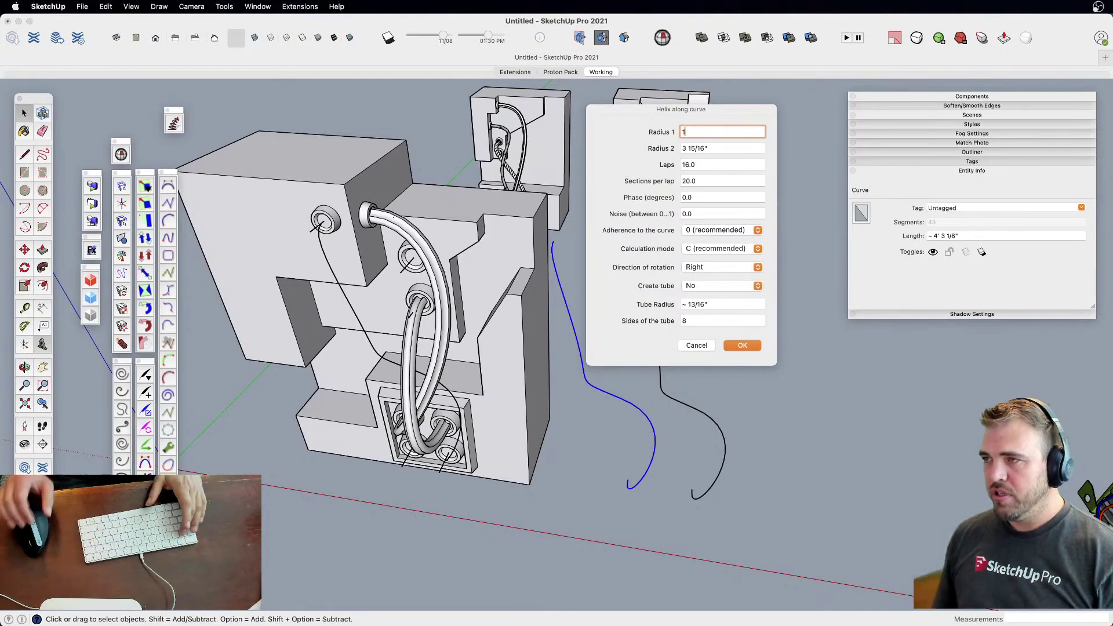
key("Tab")
type("1")
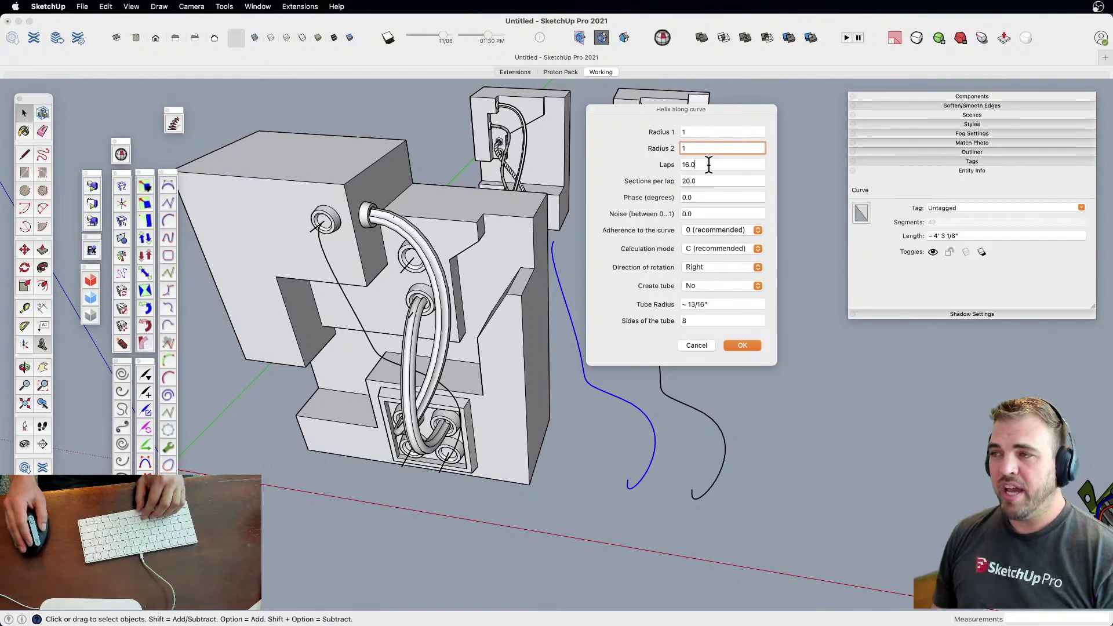
key("Tab")
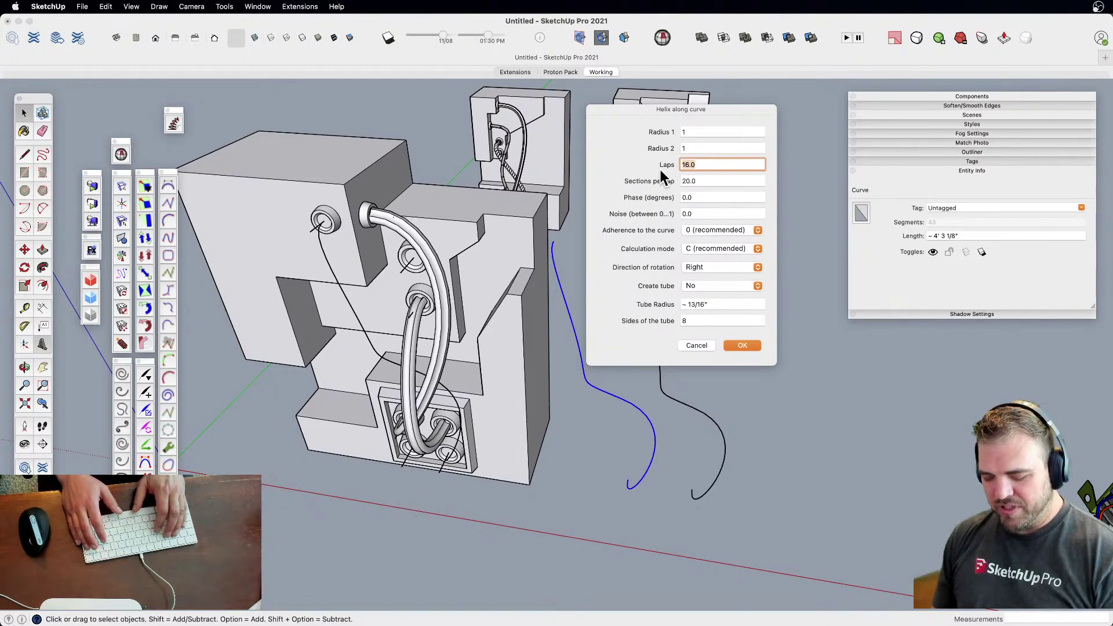
type("25")
key("Tab")
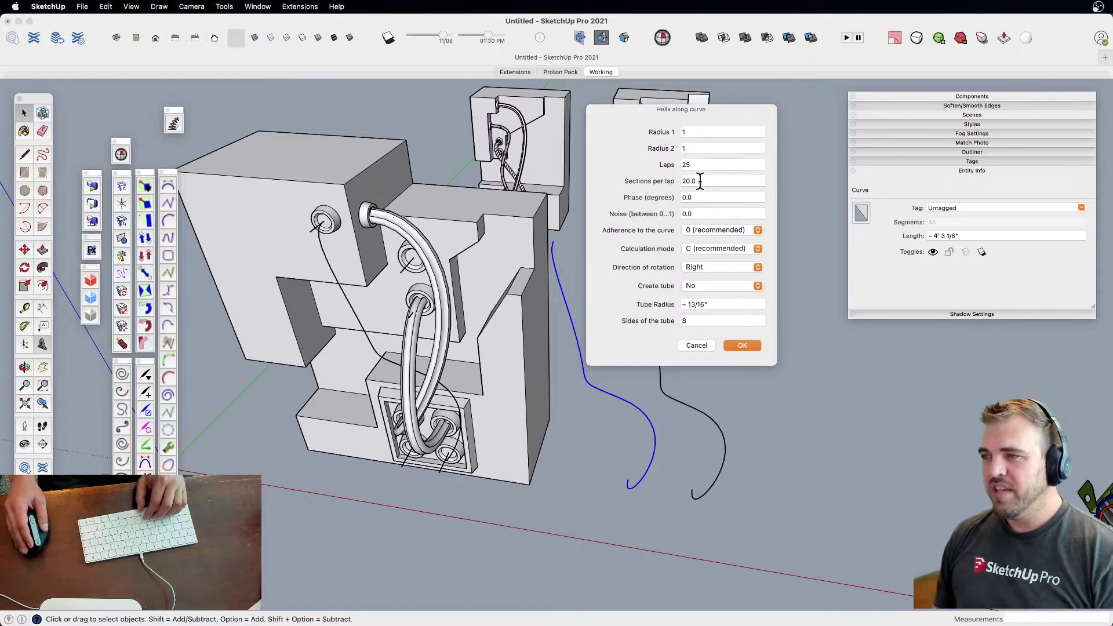
type("15")
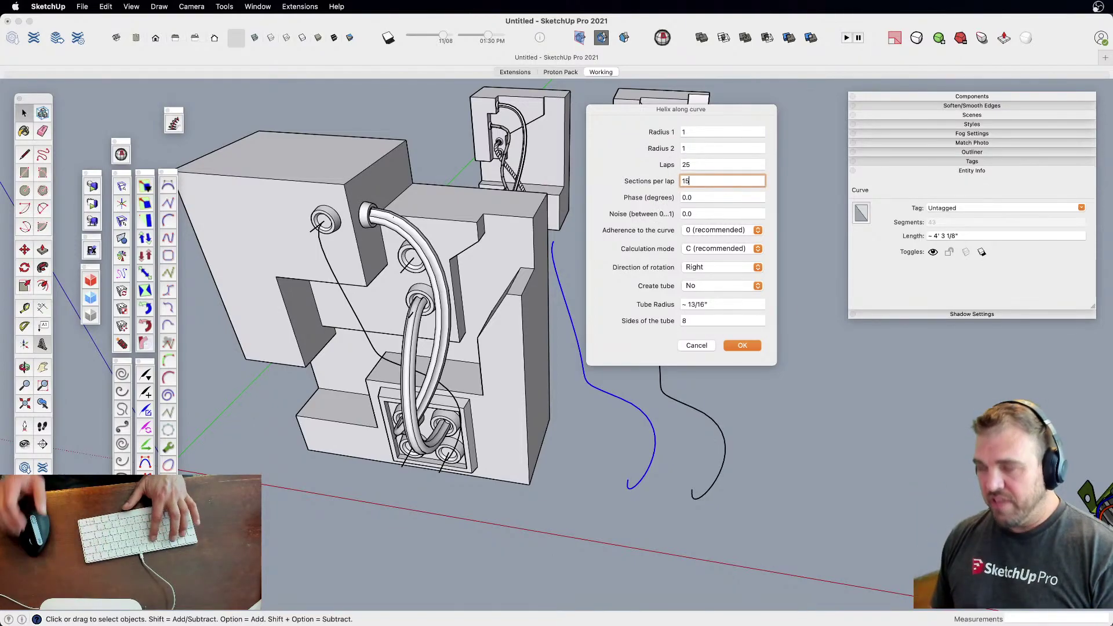
Enable tube creation with a tube radius of .25 and 8 sides, and generate the helix along the curve
left_click(704, 197)
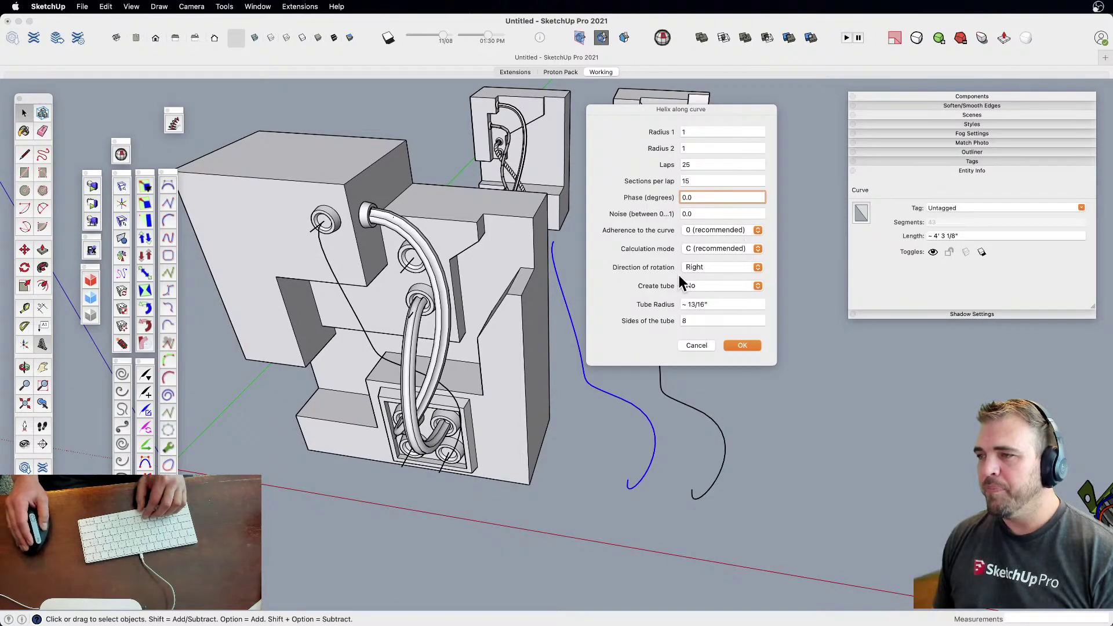
left_click(751, 284)
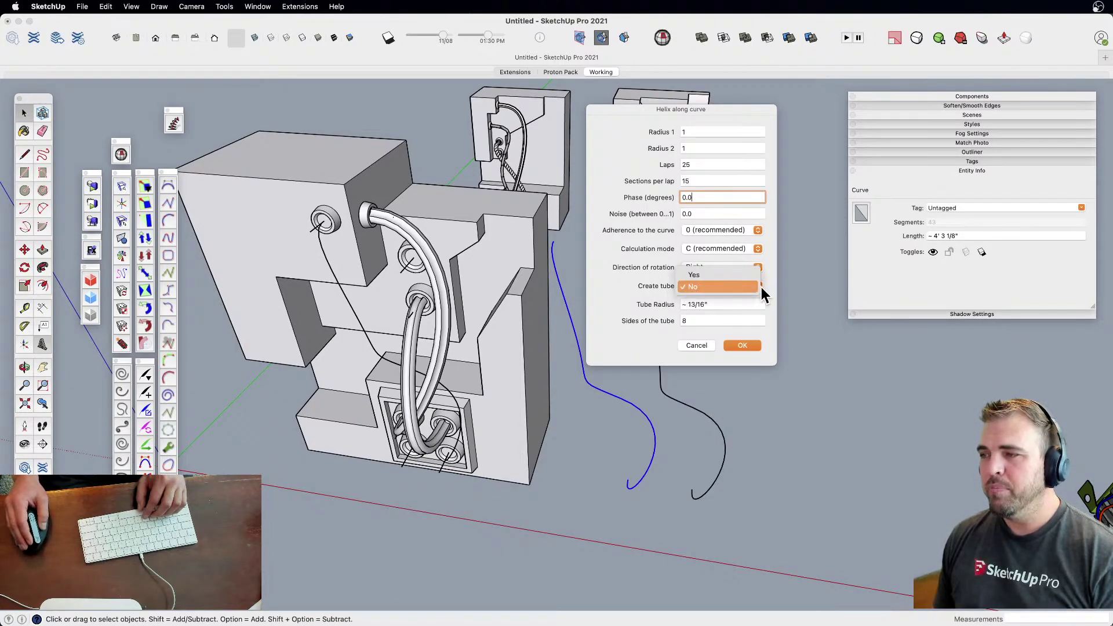
left_click(720, 274)
left_click(720, 304)
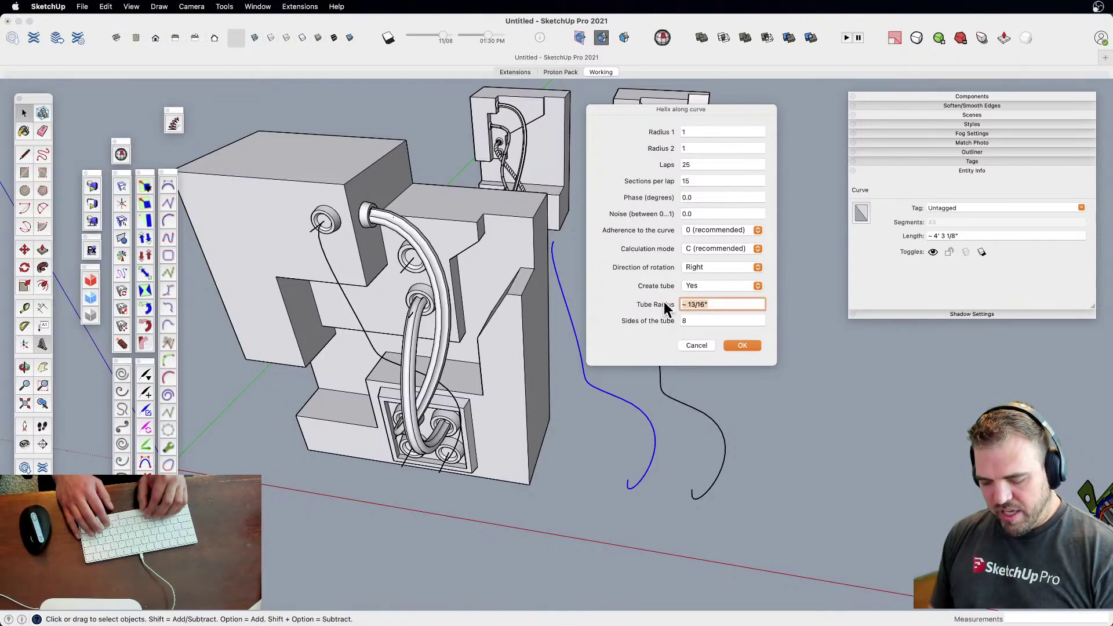
type(".25")
left_click(706, 321)
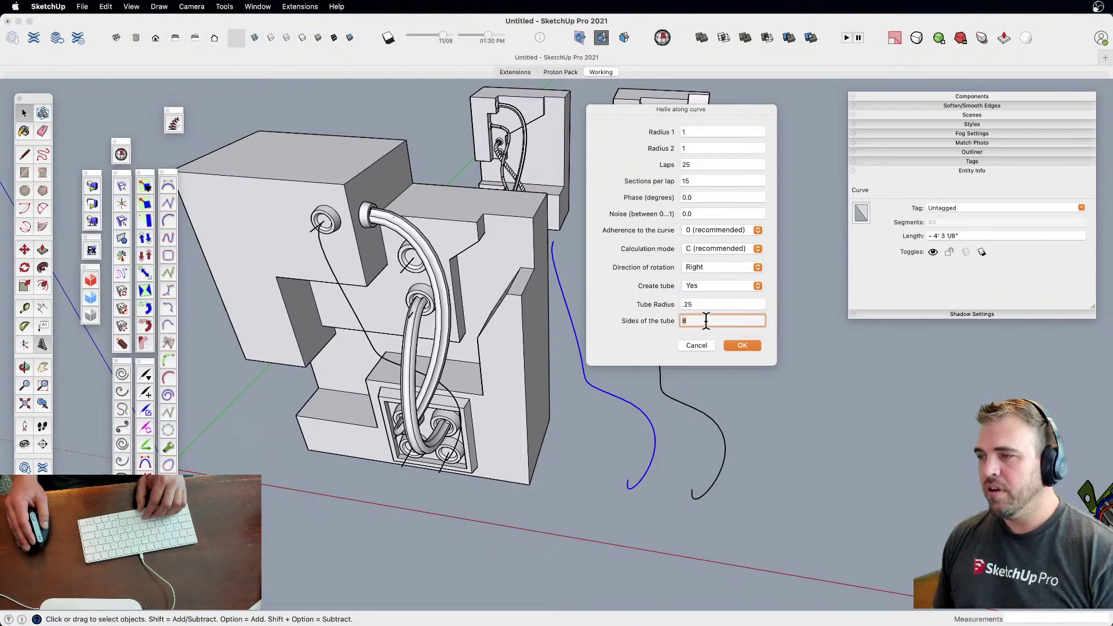
left_click(742, 345)
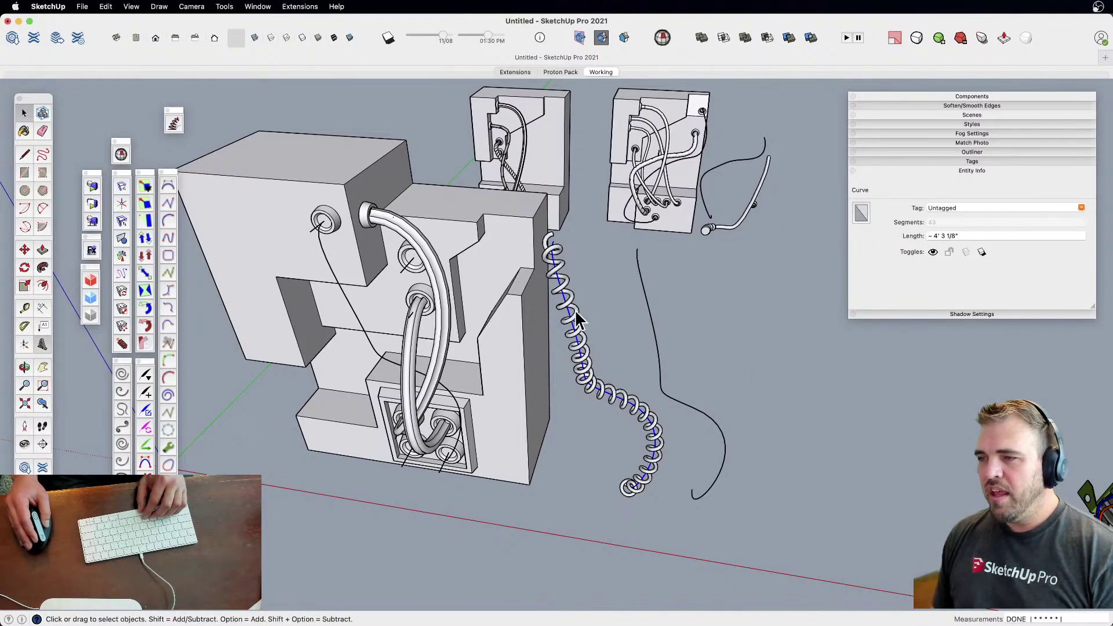
Move the coiled tube 30 inches along the red axis from beside the box model onto the box's sockets
scroll(608, 397, "up", 10)
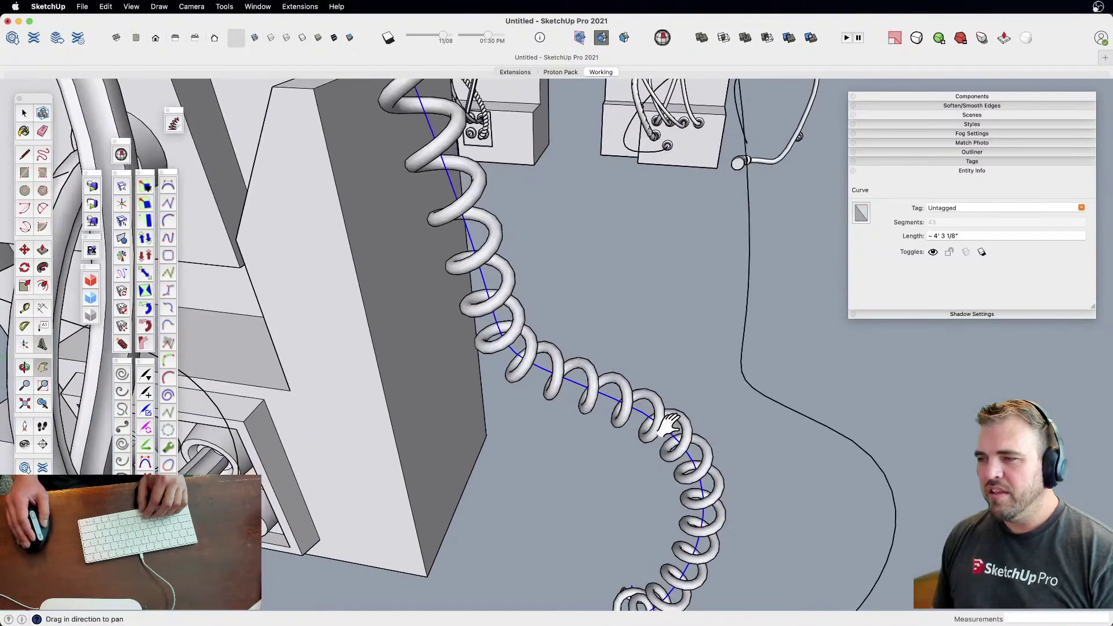
scroll(677, 373, "down", 10)
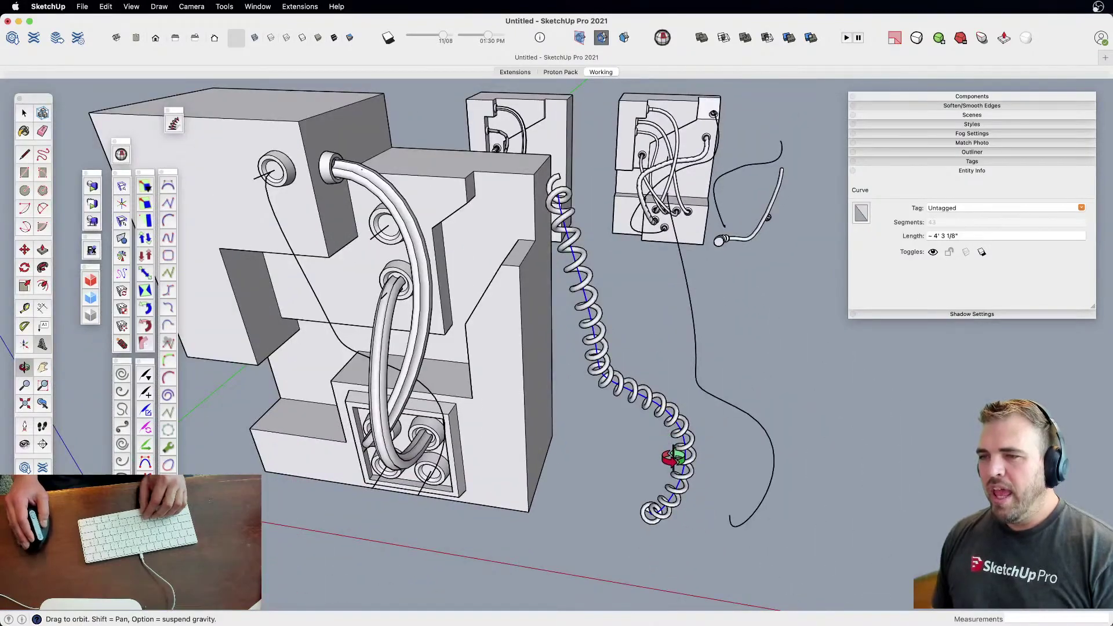
left_click(689, 455)
scroll(680, 501, "down", 3)
key("m")
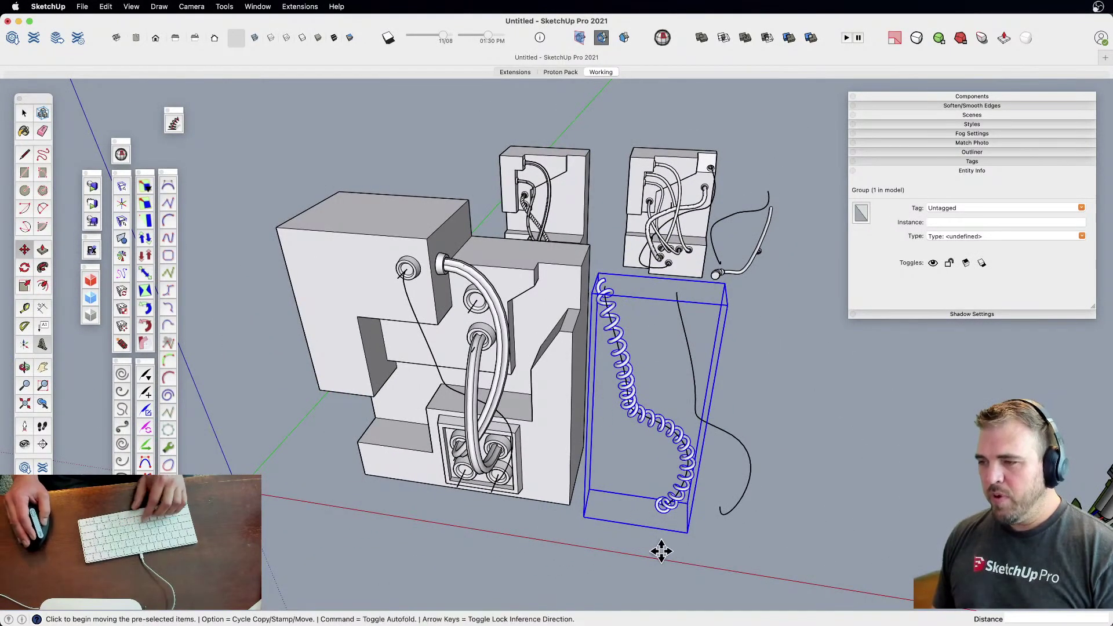
left_click(661, 552)
type("30")
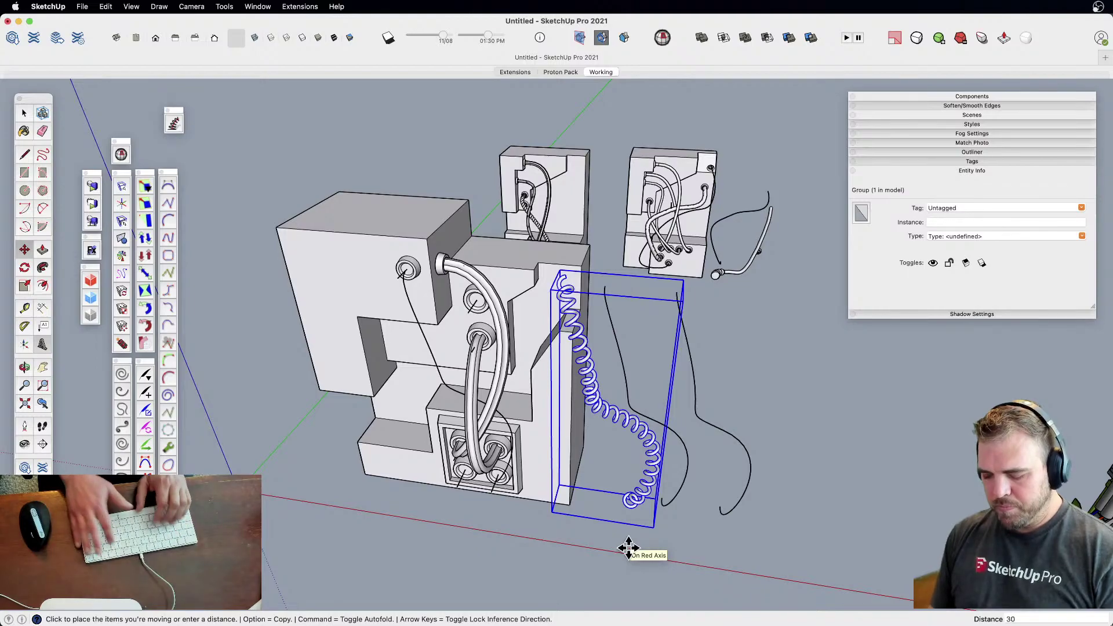
key("Return")
key("space")
left_click(574, 582)
middle_click_drag(573, 583, 542, 443)
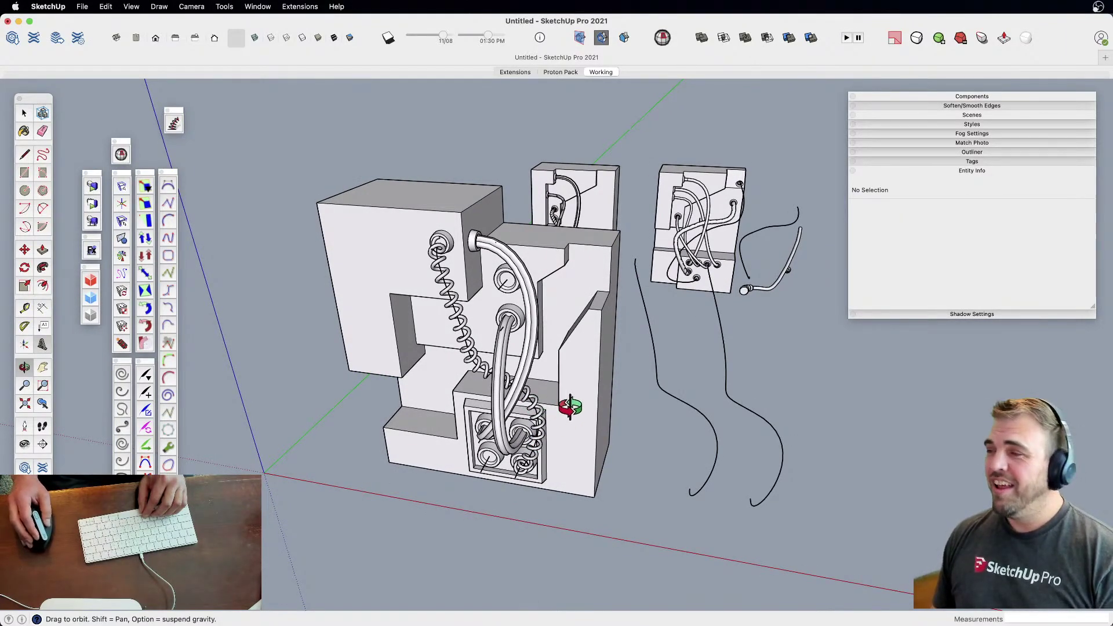
middle_click_drag(763, 464, 668, 455)
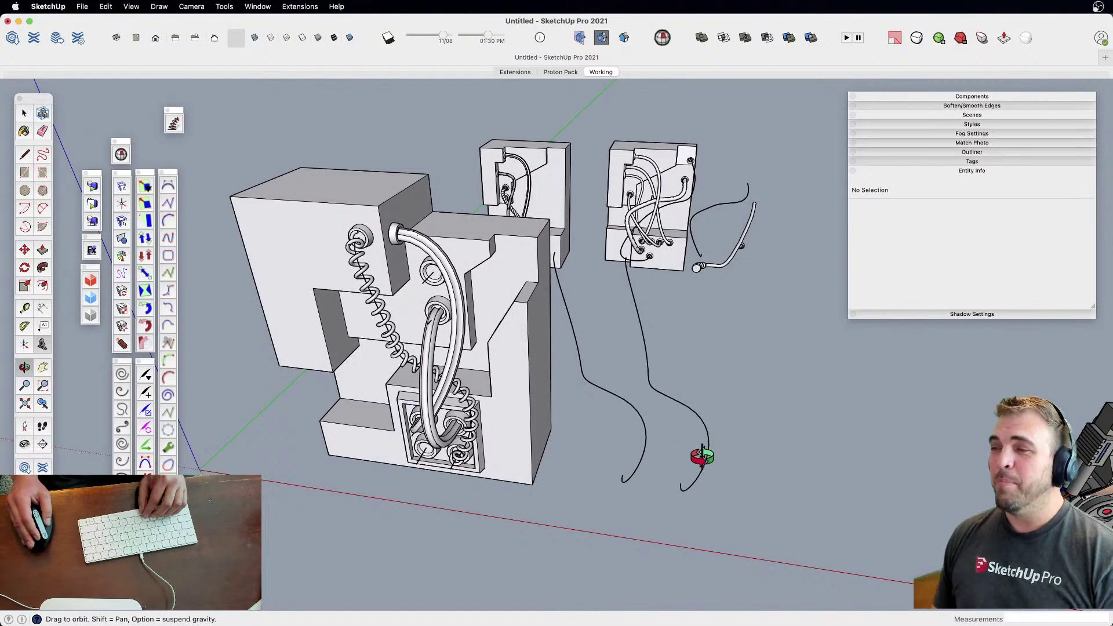
key("space")
left_click(630, 466)
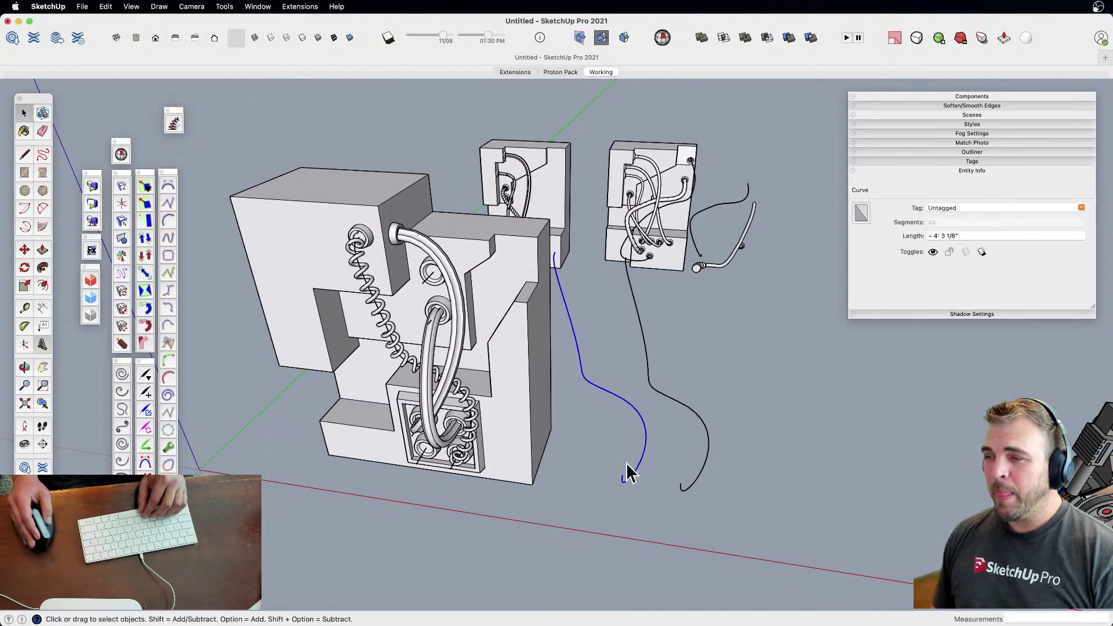
left_click(709, 449)
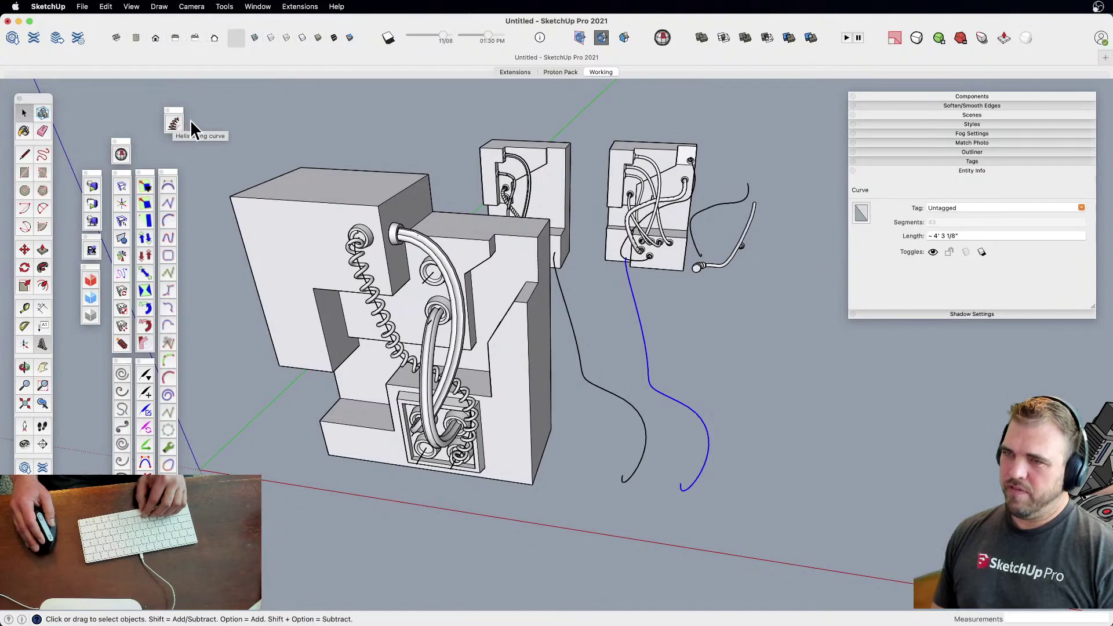
left_click(302, 7)
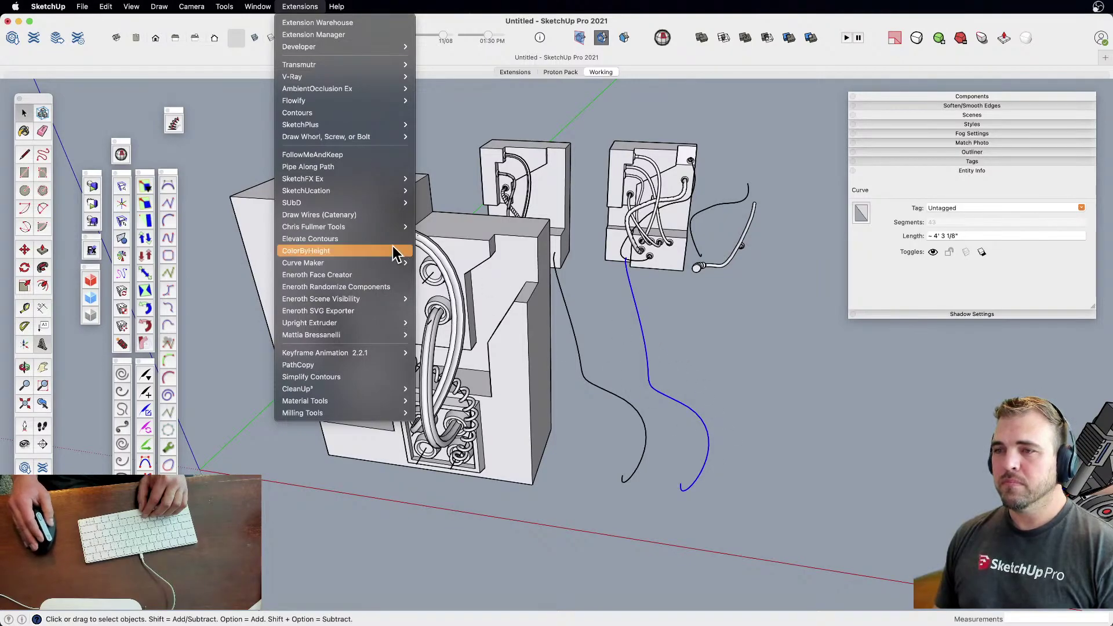
left_click(230, 146)
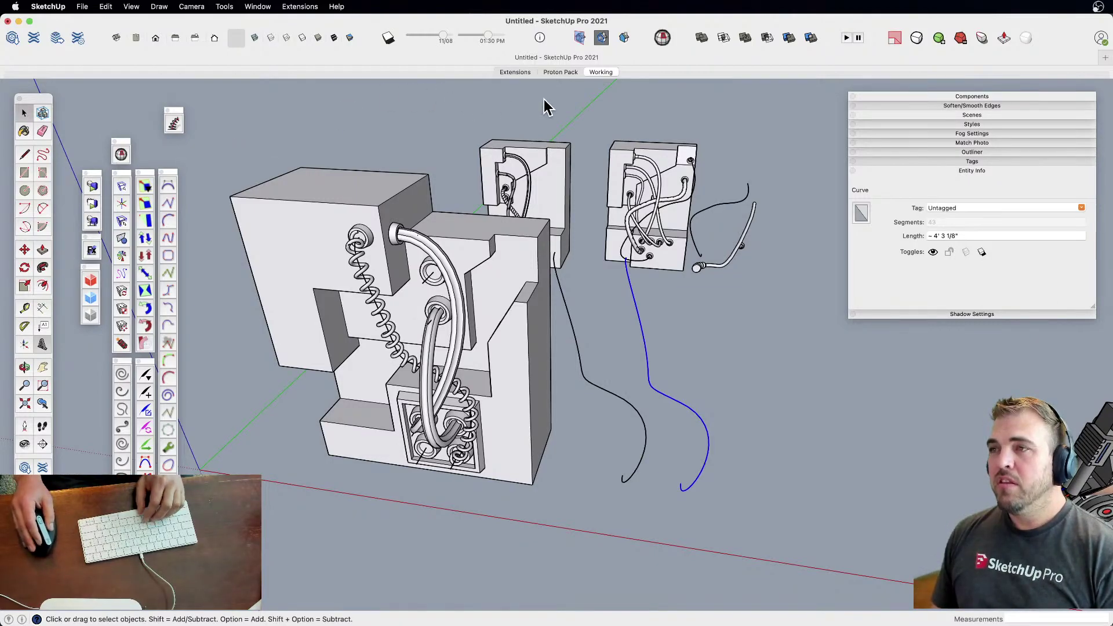
Review the list of cable extensions in the Extensions scene and examine the hoses and wires on the proton pack model
left_click(514, 72)
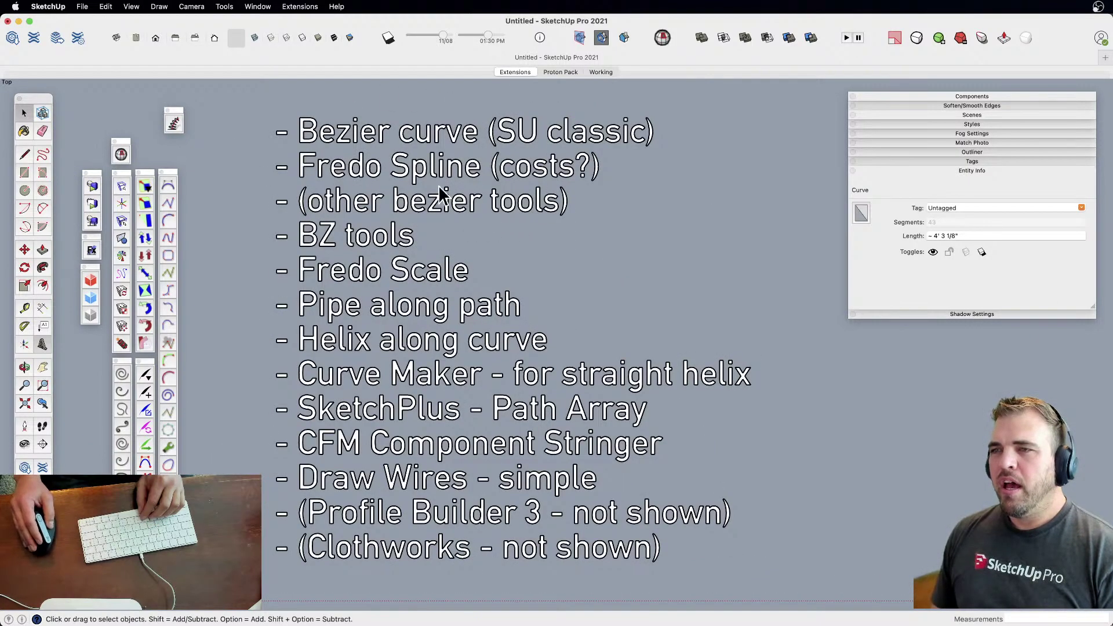
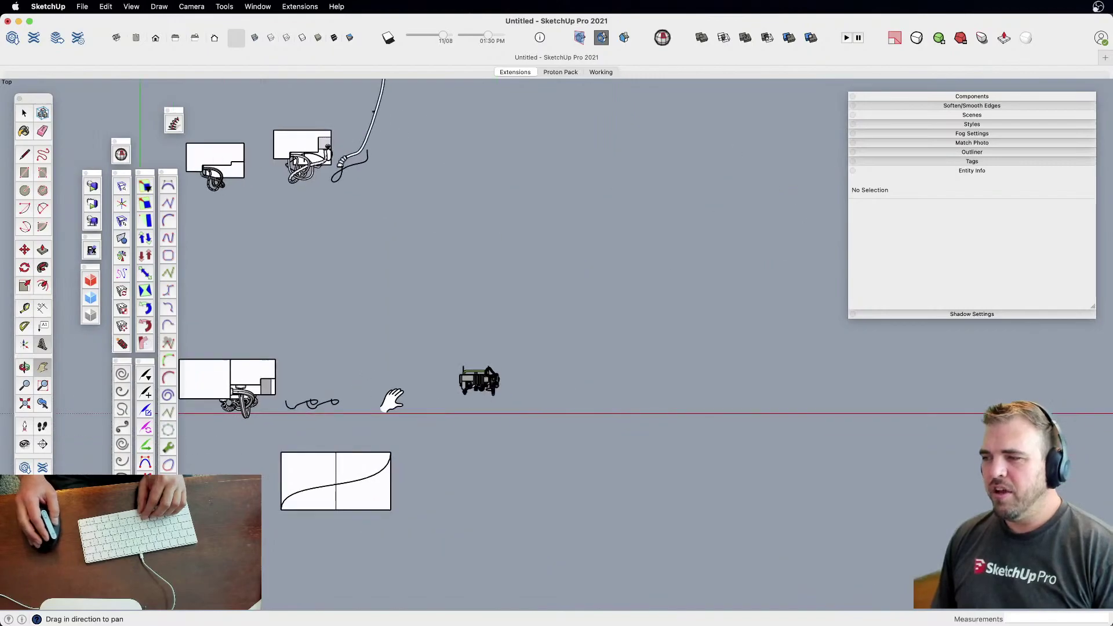
middle_click_drag(500, 414, 543, 428, "shift")
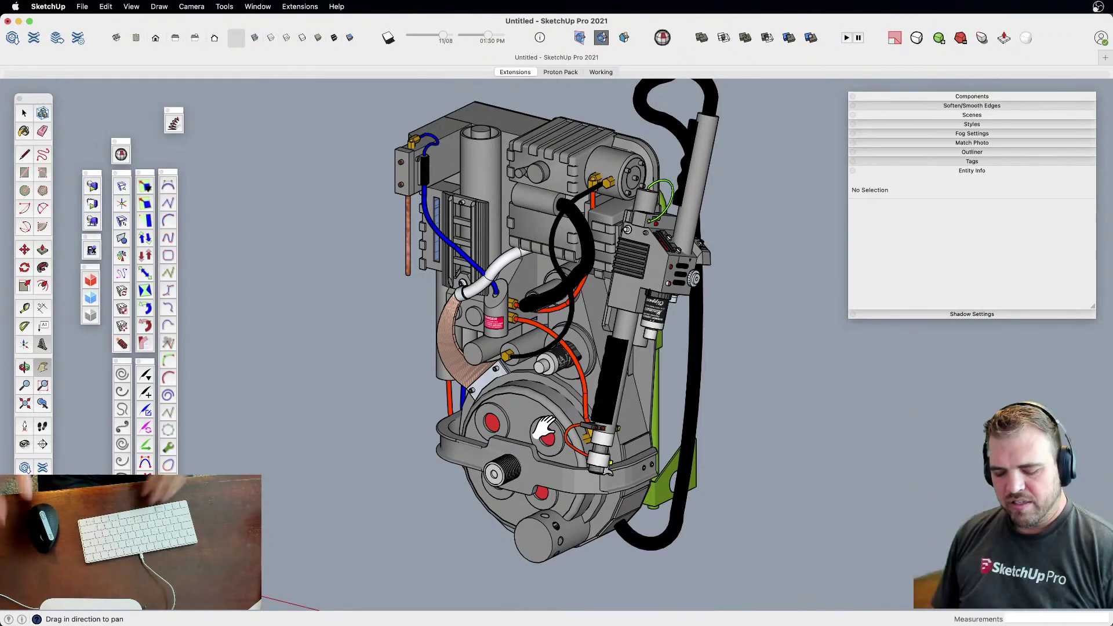
scroll(545, 428, "down", 10)
left_click_drag(398, 410, 661, 475)
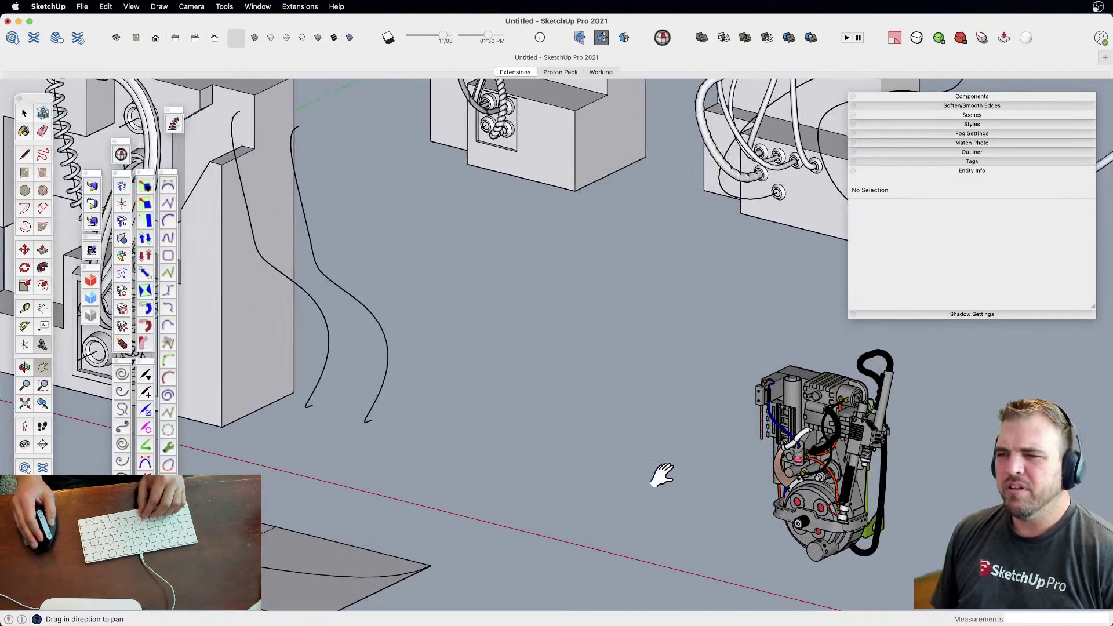
Create a solid pipe along the curve nearest the box with a 1" outside diameter and 0 inside diameter
key("shift+z")
middle_click_drag(663, 477, 506, 353)
scroll(425, 406, "up", 5)
key("space")
left_click(728, 455)
middle_click_drag(726, 457, 591, 522, "shift")
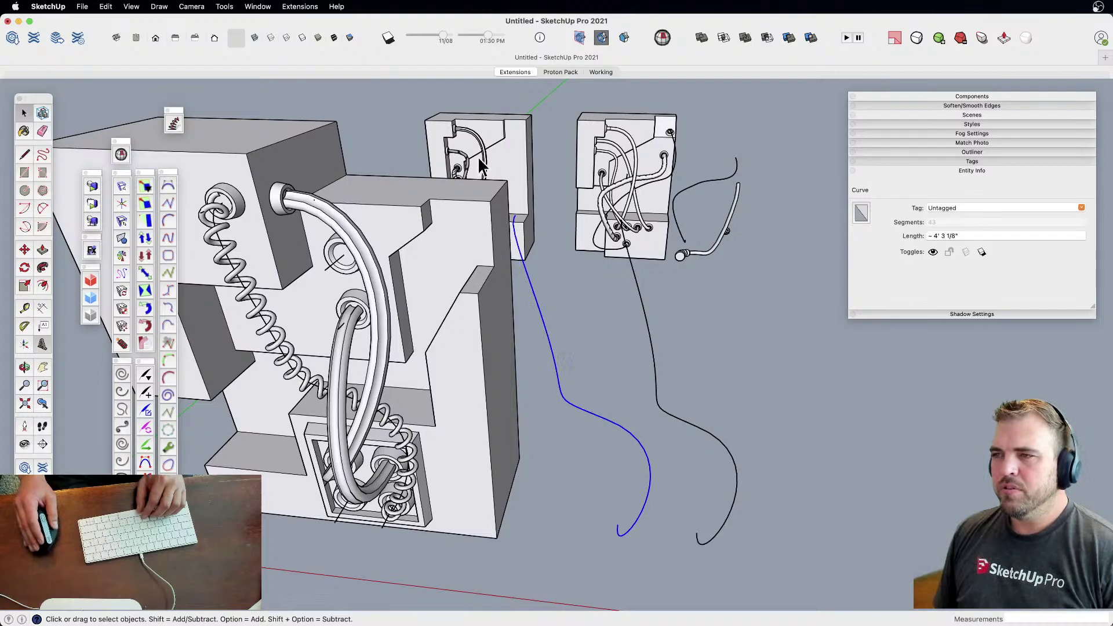
left_click(300, 7)
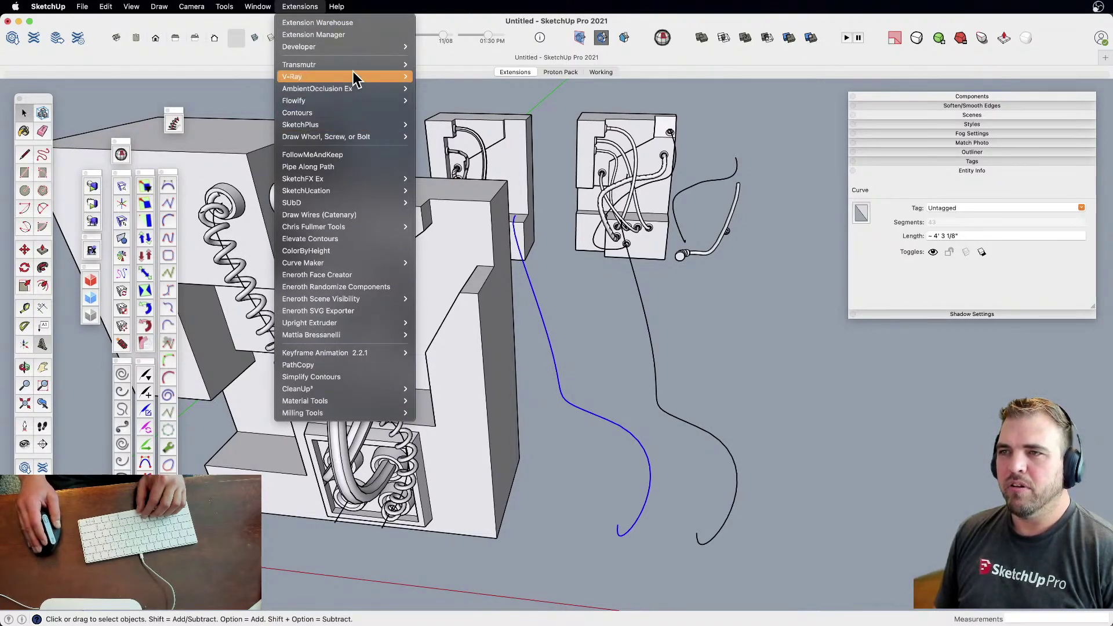
mouse_move(357, 79)
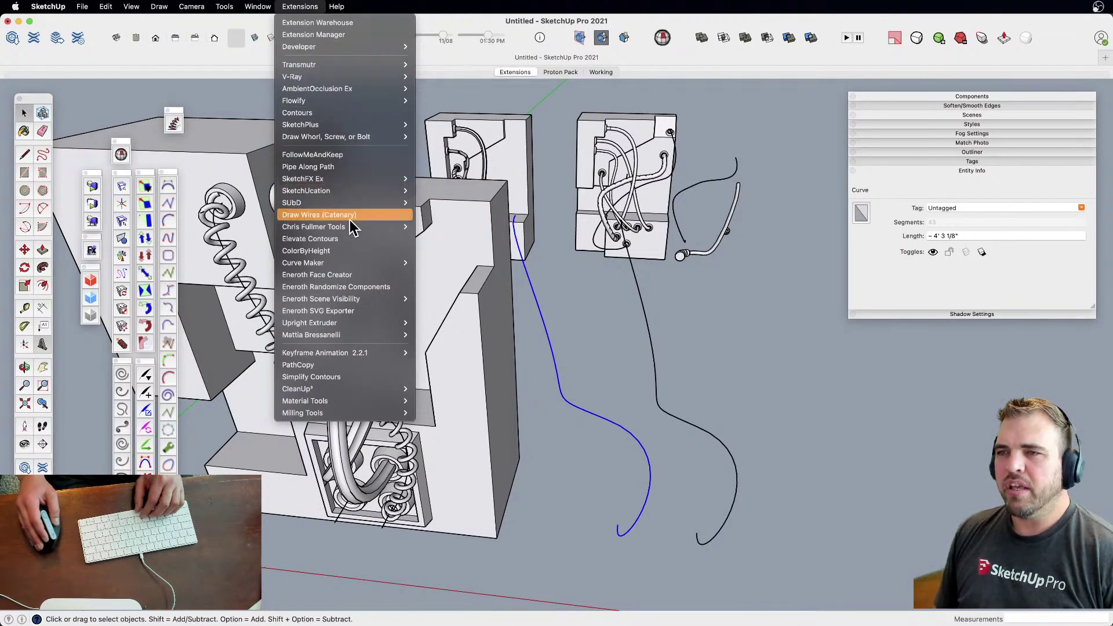
left_click(348, 167)
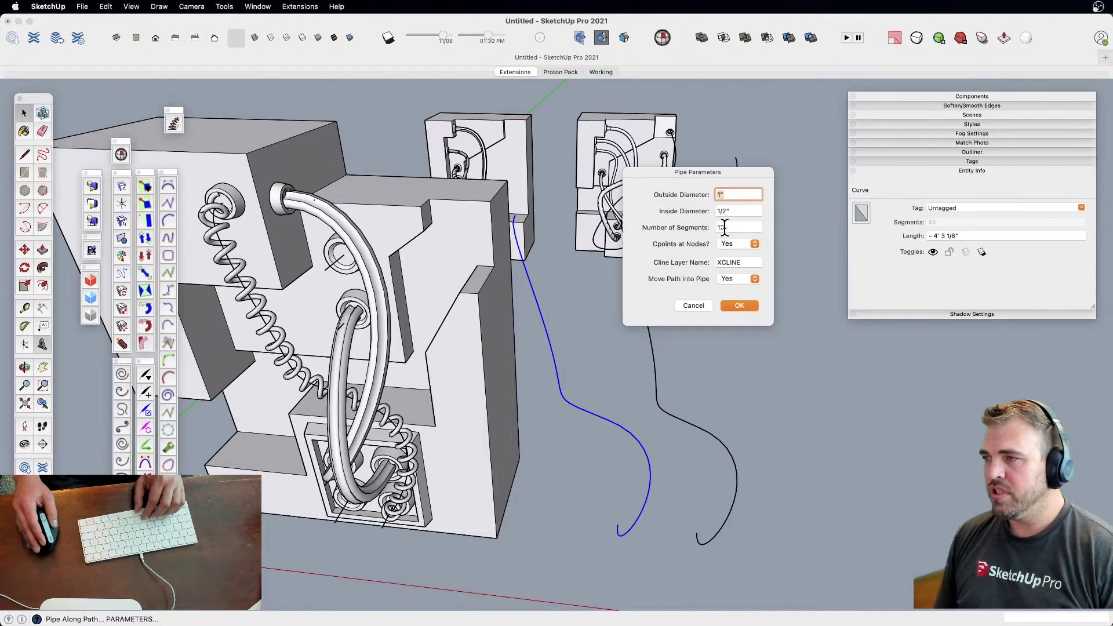
left_click(735, 212)
type("0")
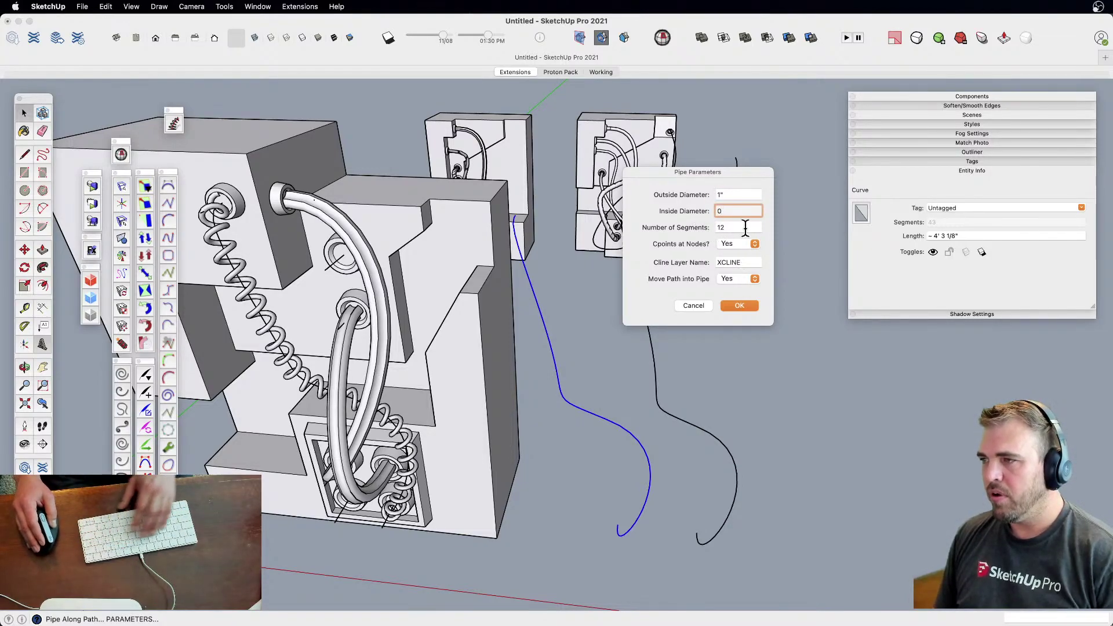
left_click(740, 307)
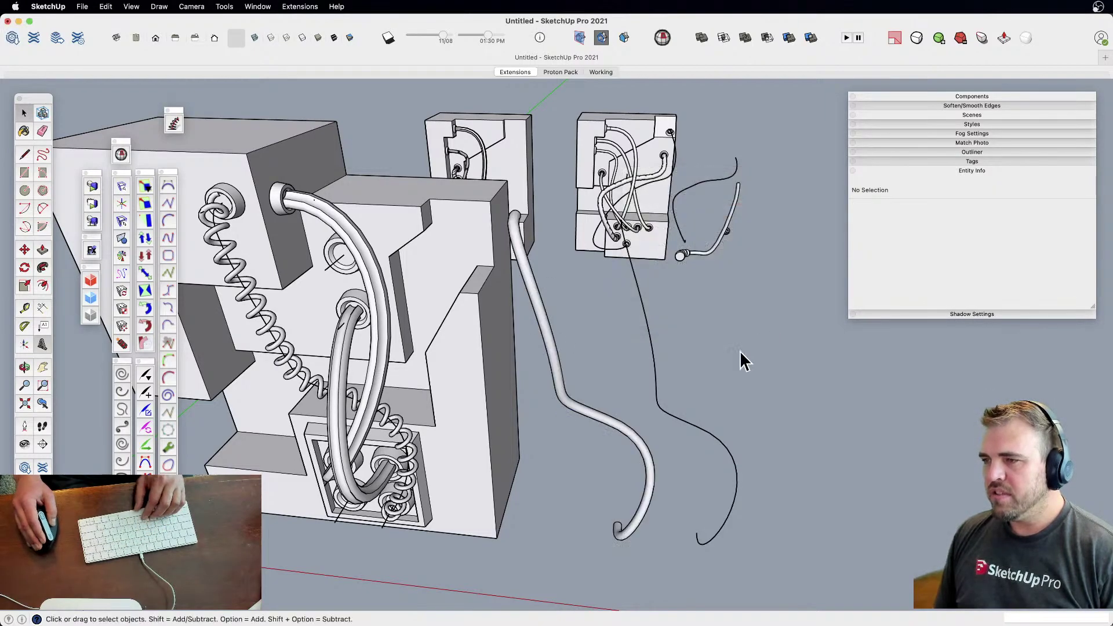
Move the 1" pipe 30 inches along the red axis into the coil on the box and check its fit
left_click(587, 414)
scroll(762, 372, "down", 5)
key("m")
left_click(677, 487)
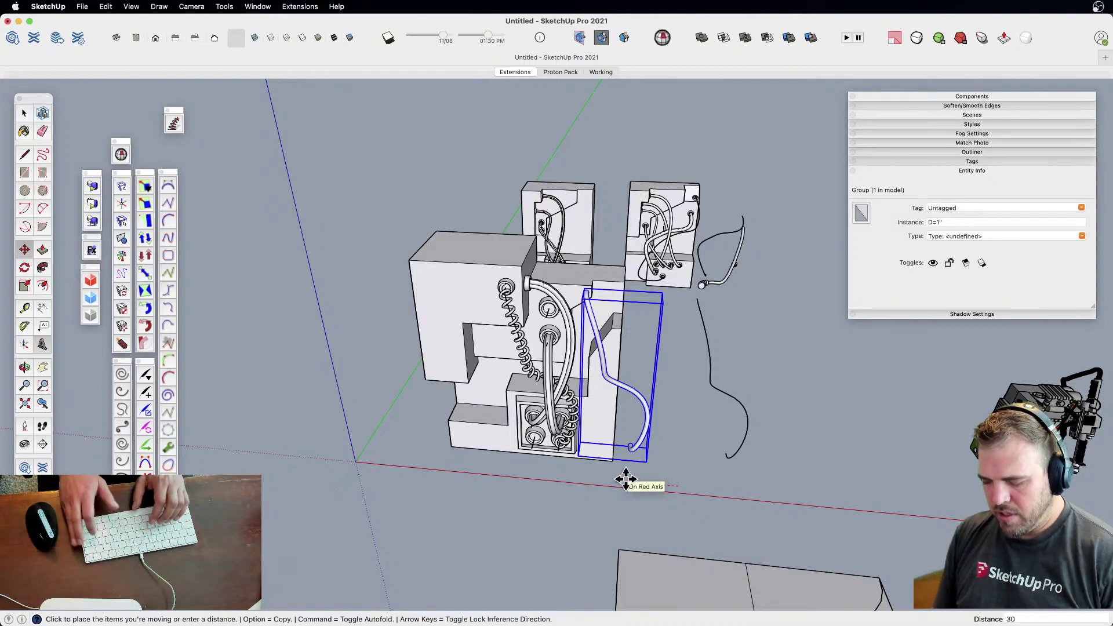
key("Return")
key("space")
left_click(620, 485)
scroll(561, 404, "up", 5)
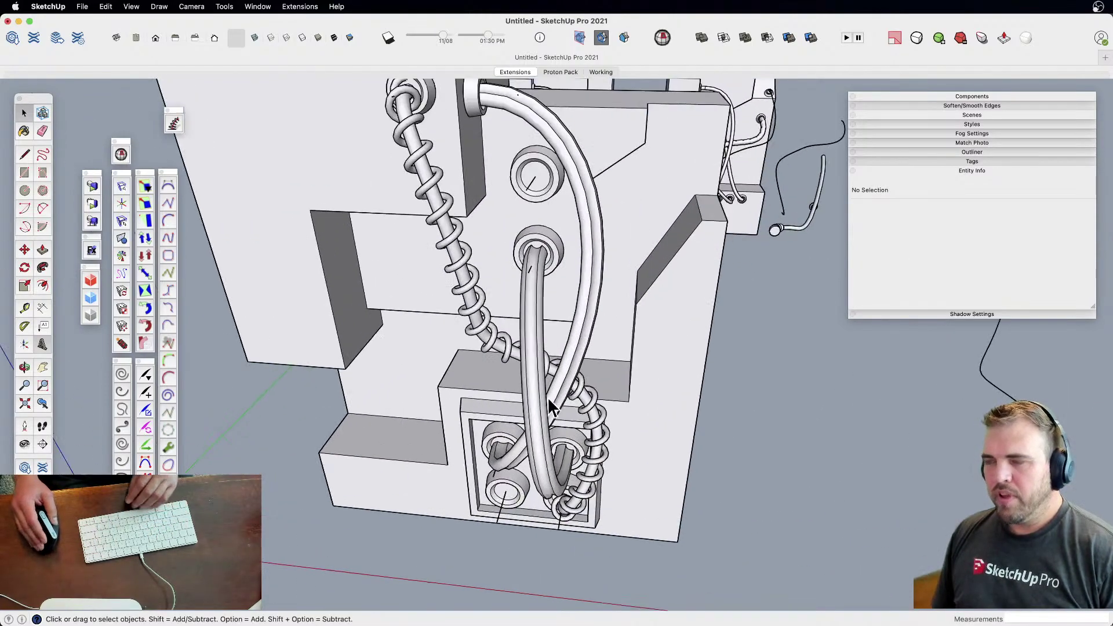
scroll(455, 273, "up", 2)
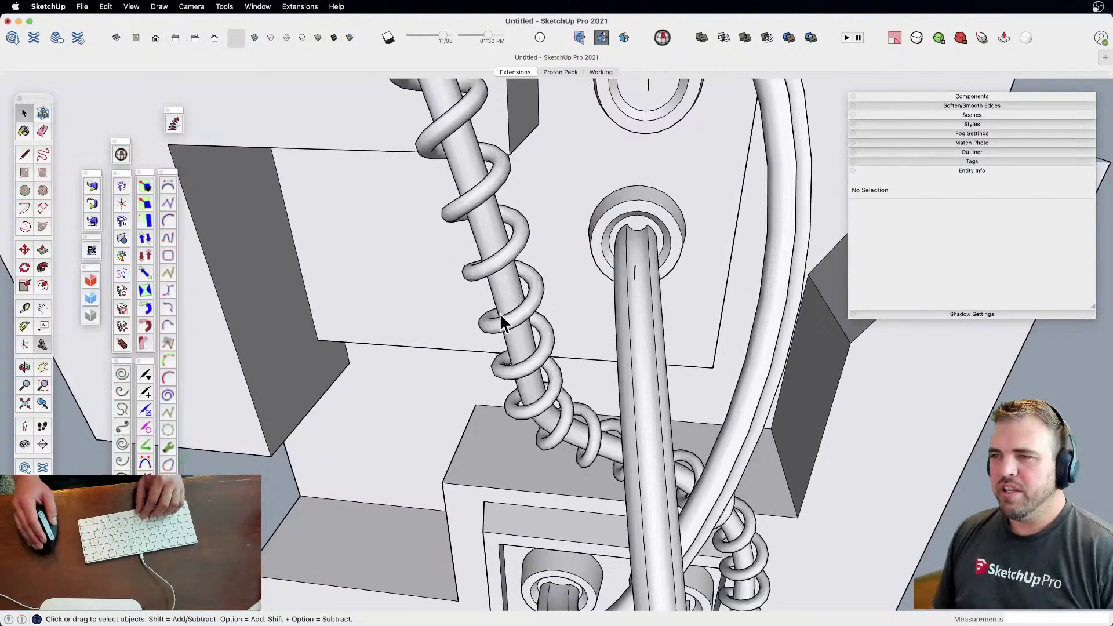
scroll(501, 321, "down", 6)
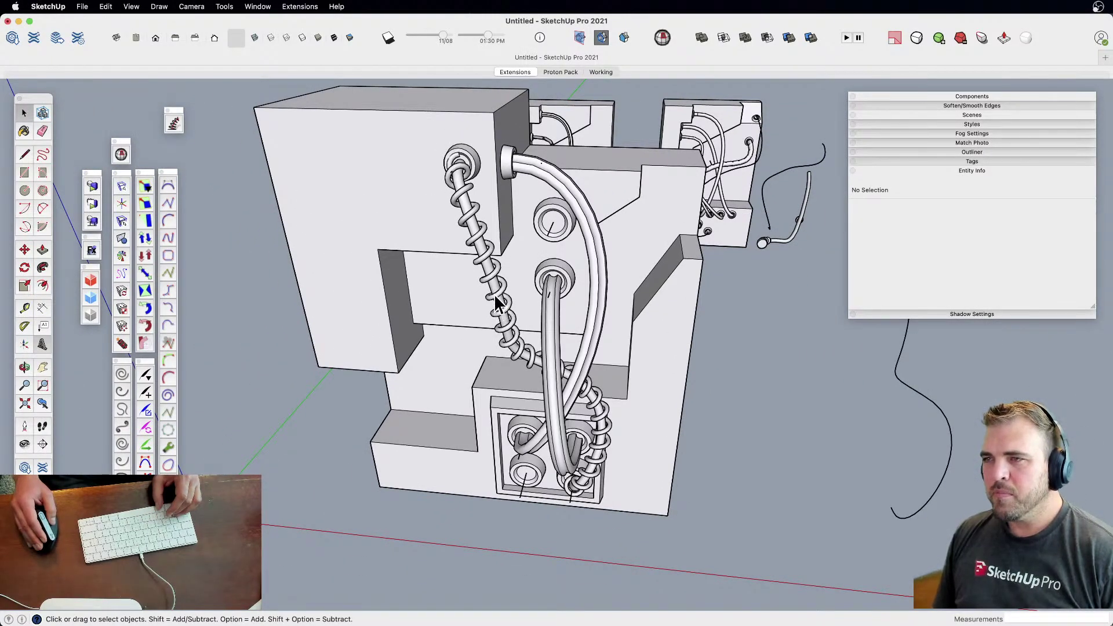
Undo the 1" pipe's move and its creation, restoring the bare curve beside the box
key("super+z")
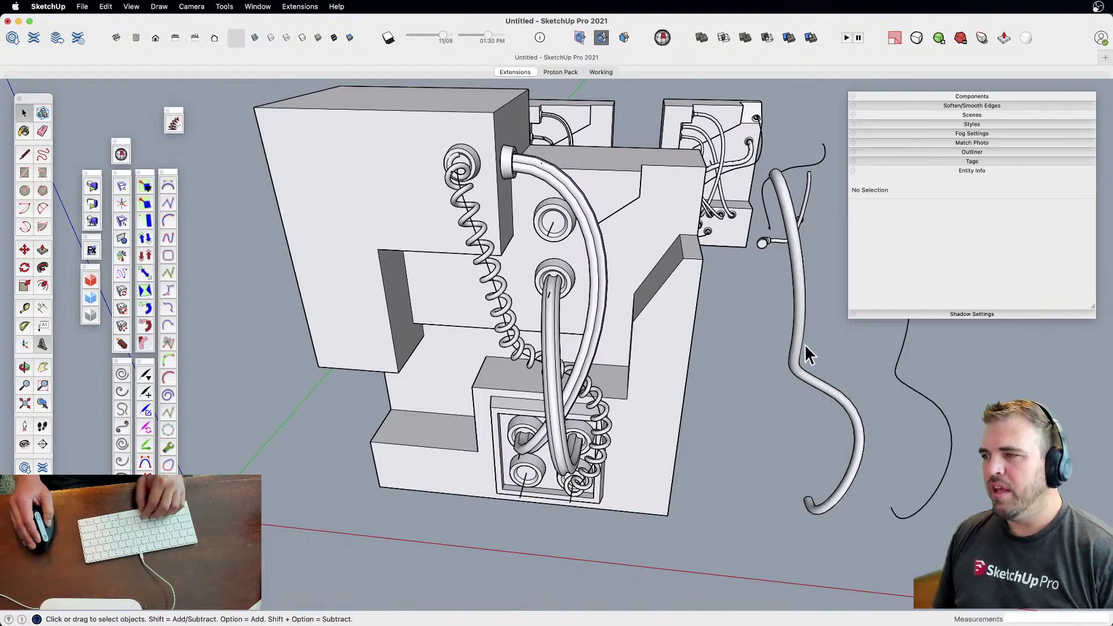
key("super+z")
middle_click_drag(805, 353, 596, 371, "shift")
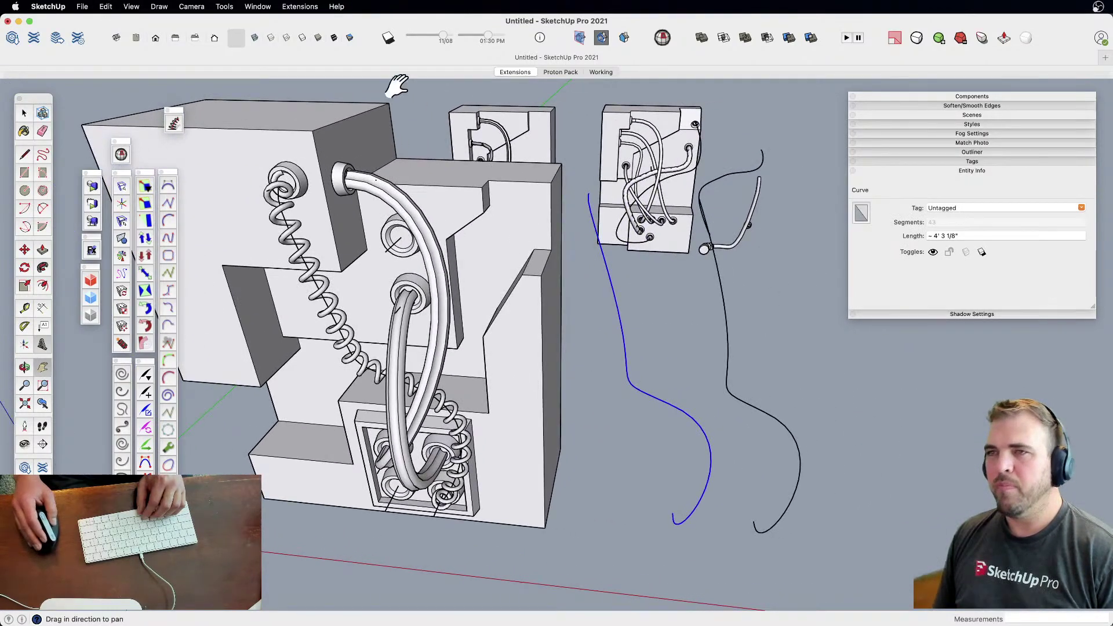
Generate a solid pipe along the selected curve with Pipe Along Path, using an outside diameter of 1.3 and inside diameter of 0
left_click(271, 8)
mouse_move(302, 6)
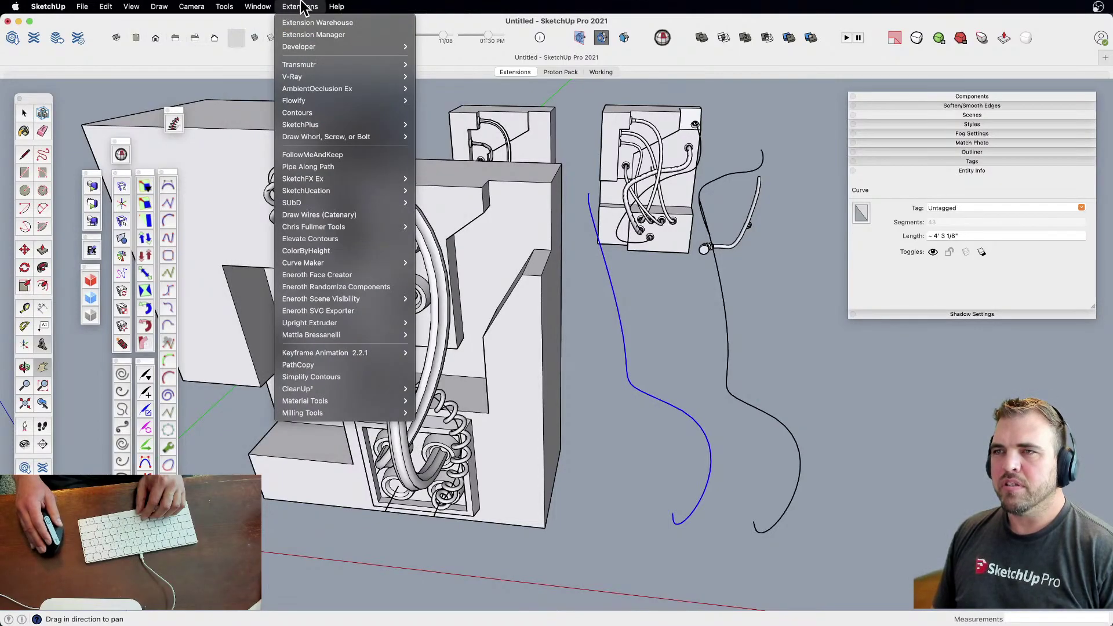
left_click(324, 167)
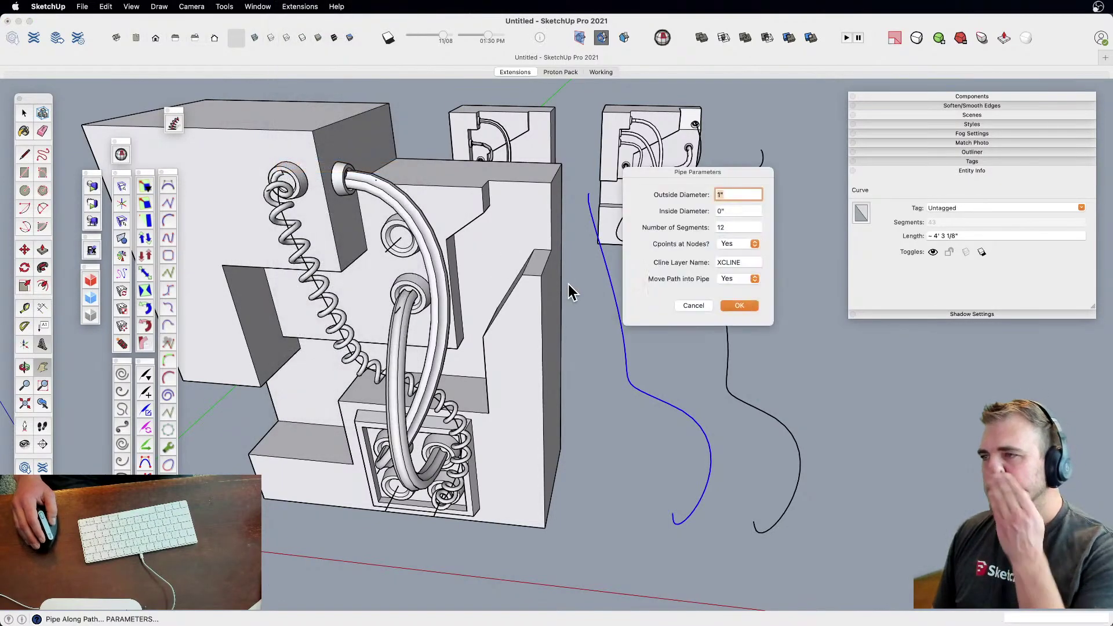
type("1.3")
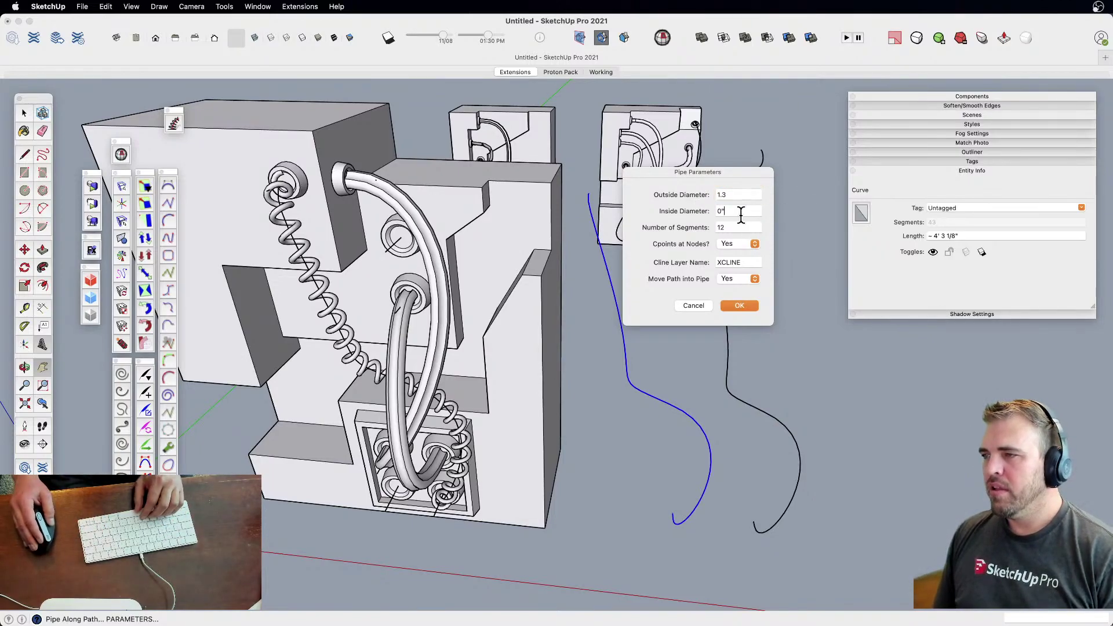
left_click(742, 304)
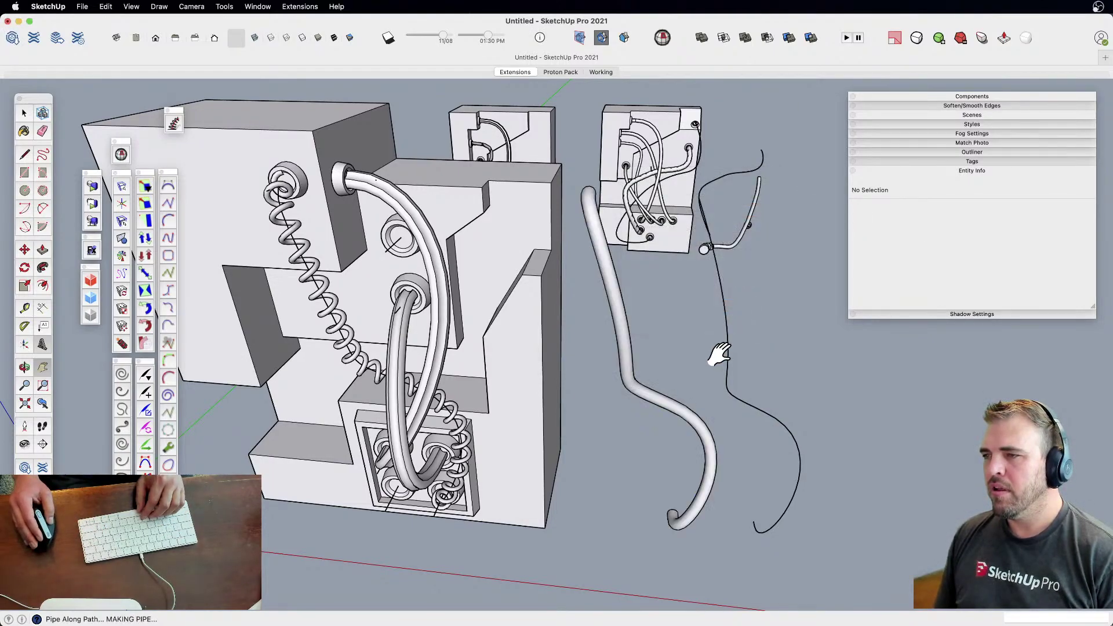
Move the thicker pipe 30 inches along the red axis into the coil on the box model and inspect the fit
key("m")
left_click(665, 471)
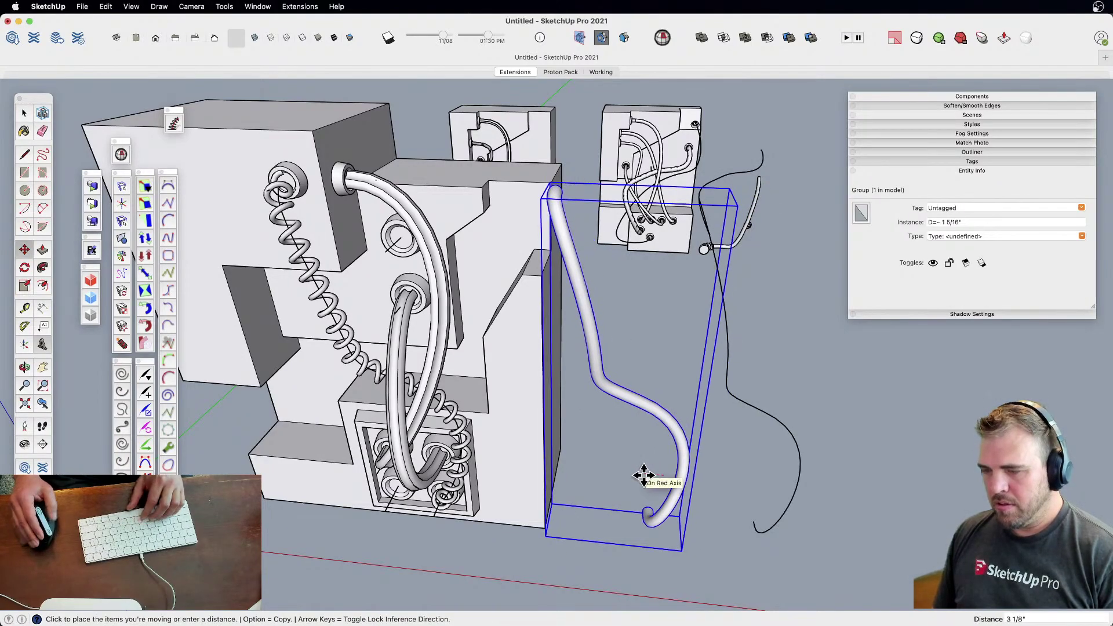
type("30")
key("Return")
key("space")
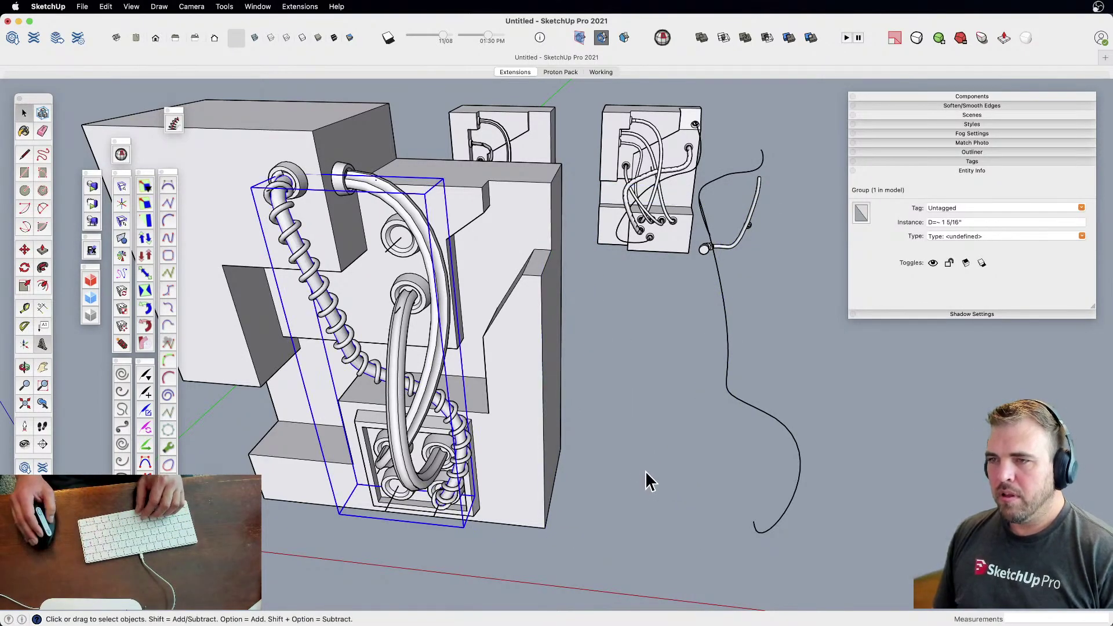
left_click(646, 477)
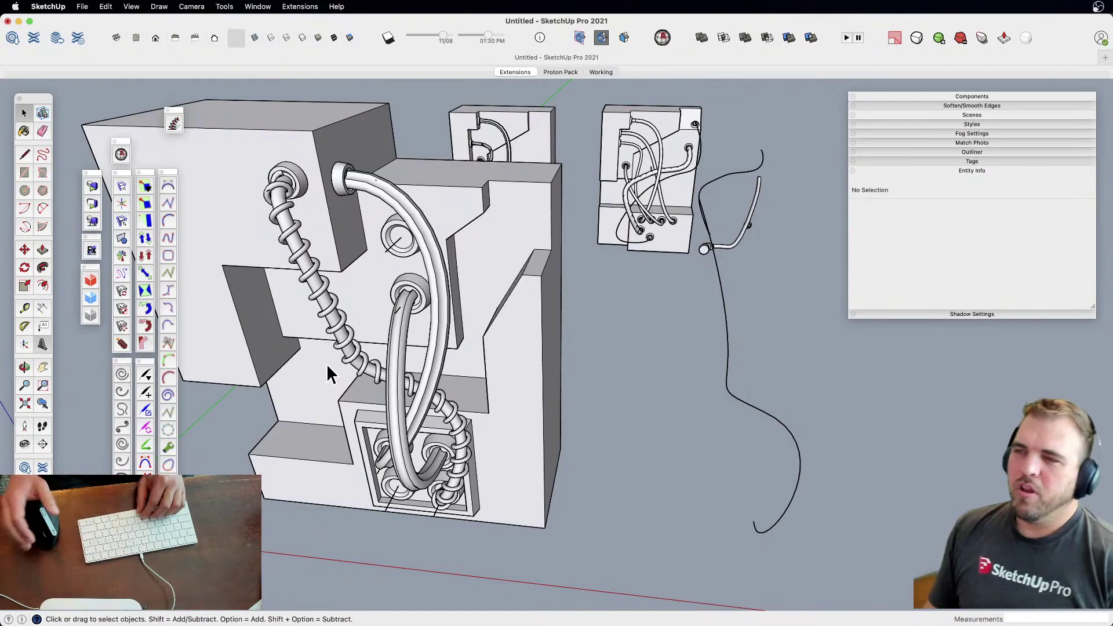
middle_click_drag(310, 316, 489, 390)
scroll(554, 441, "up", 5)
middle_click_drag(553, 441, 754, 463)
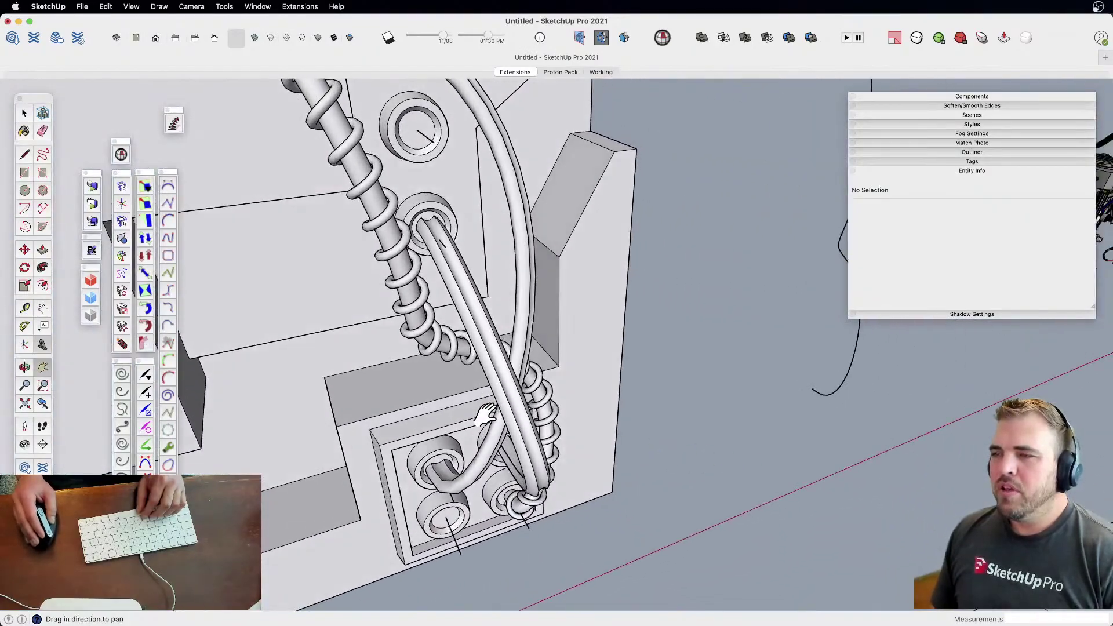
middle_click_drag(484, 416, 524, 395, "shift")
scroll(553, 416, "down", 5)
middle_click_drag(579, 372, 336, 393)
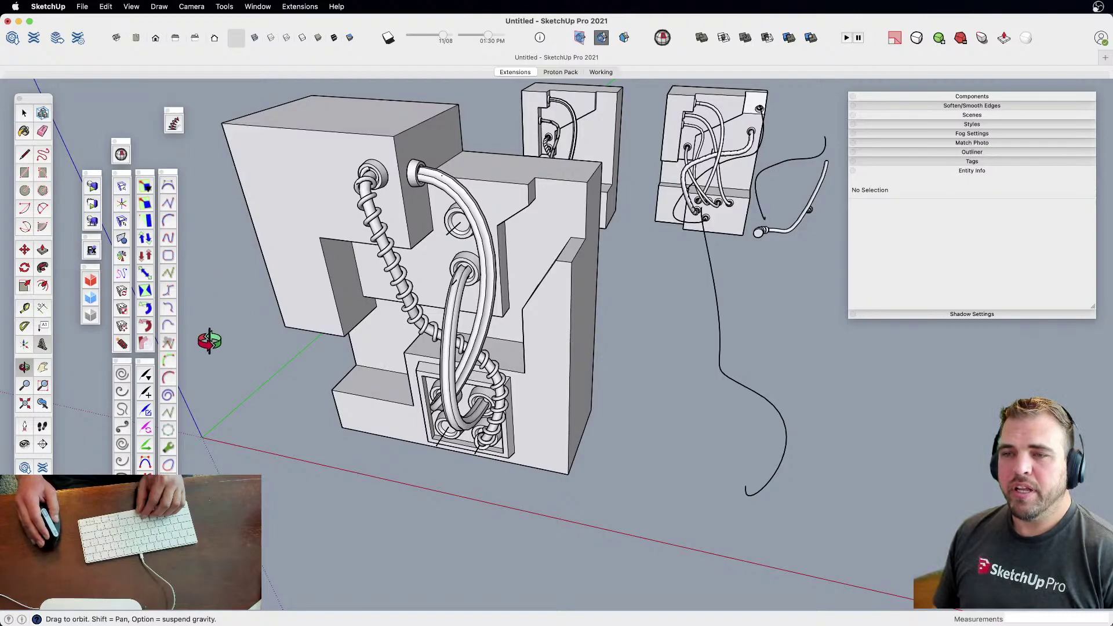
Start FredoSpline's Bezier Classic curve creation and rearrange the floating tool palettes so the curve options are uncovered
scroll(423, 407, "up", 3)
middle_click_drag(418, 402, 386, 404)
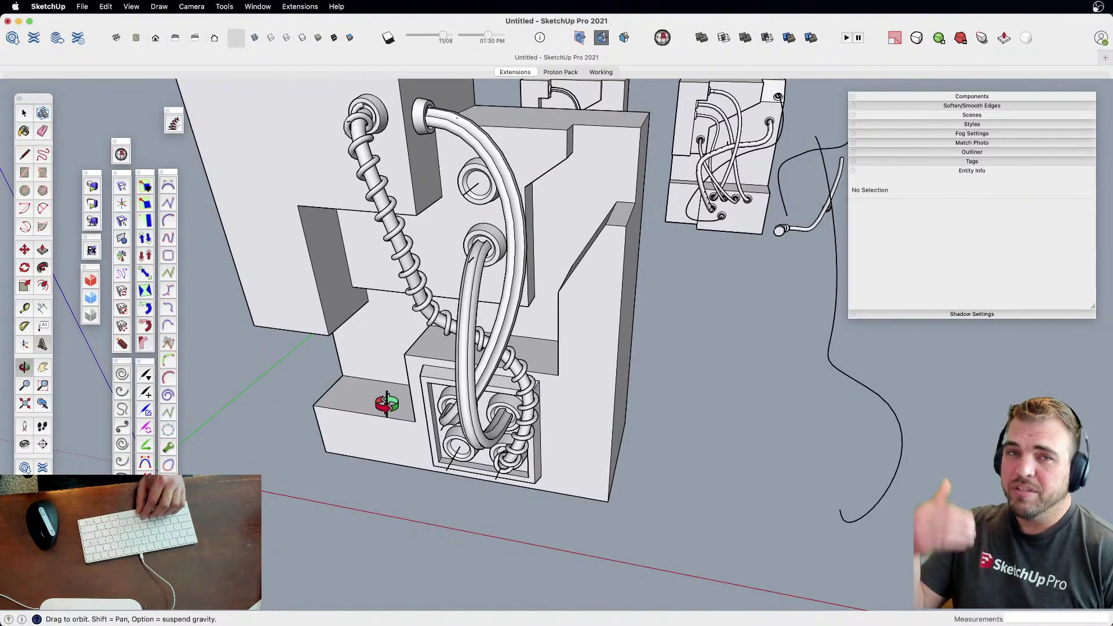
middle_click_drag(371, 395, 410, 374)
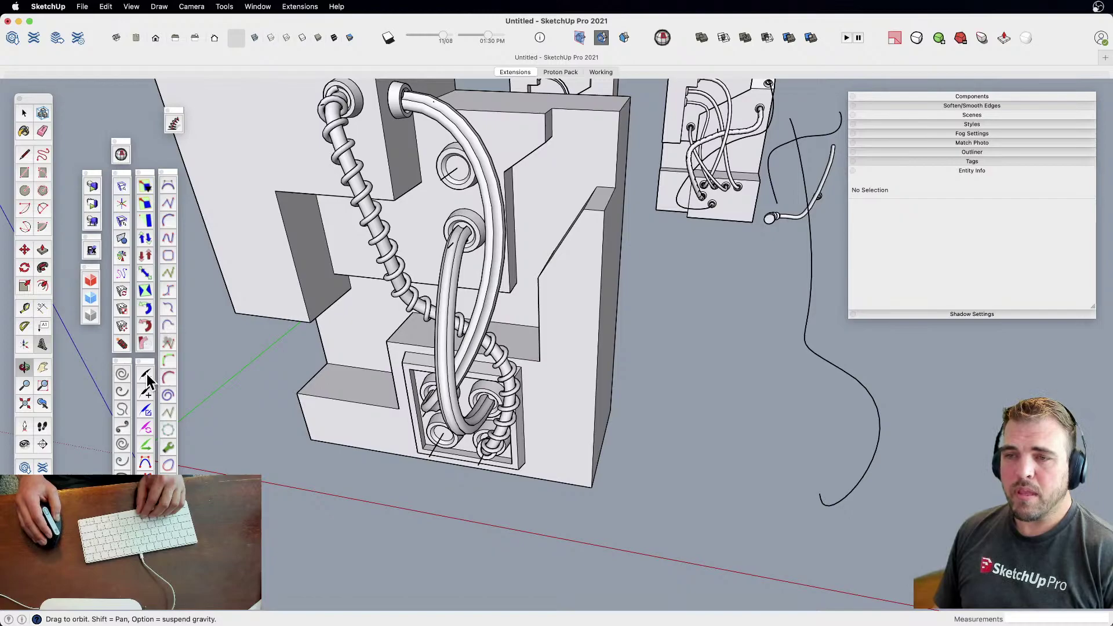
left_click(146, 374)
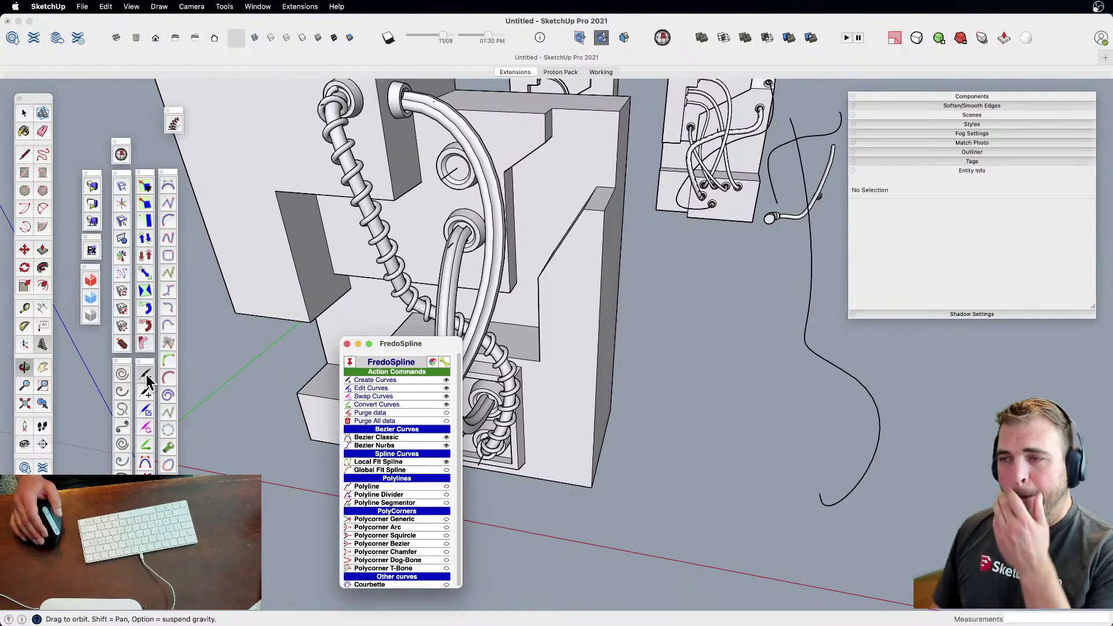
left_click_drag(415, 344, 254, 345)
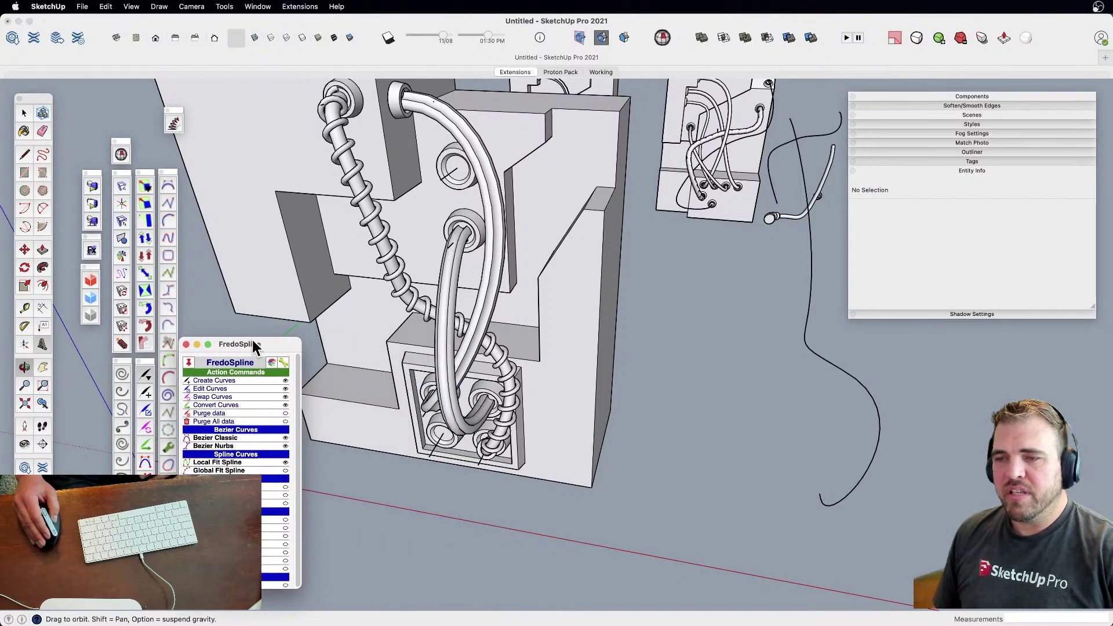
left_click(215, 438)
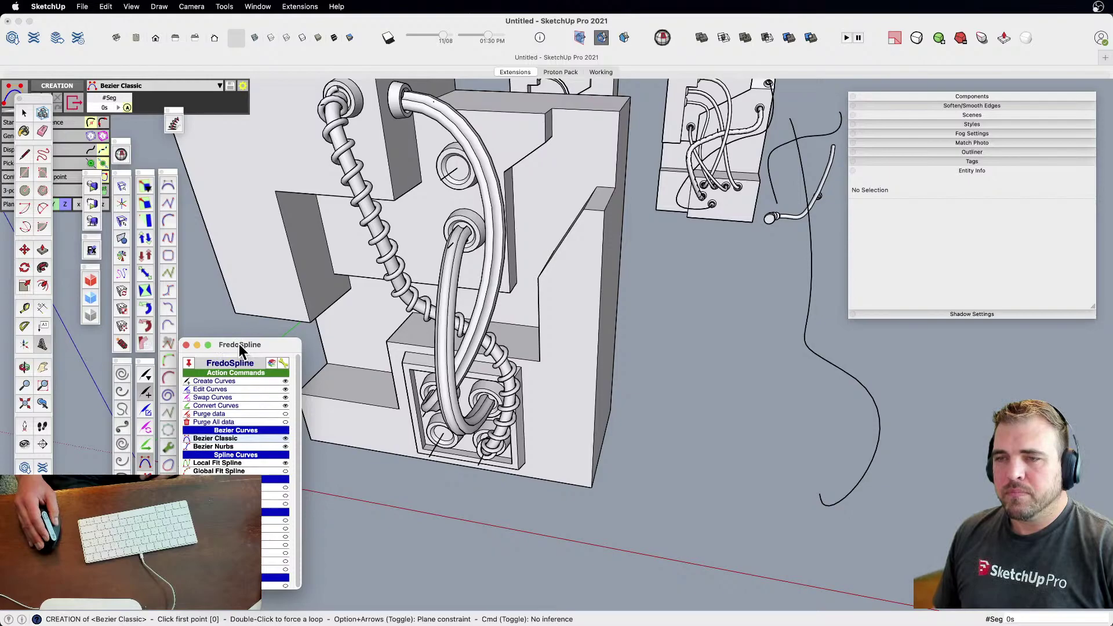
left_click_drag(238, 344, 127, 335)
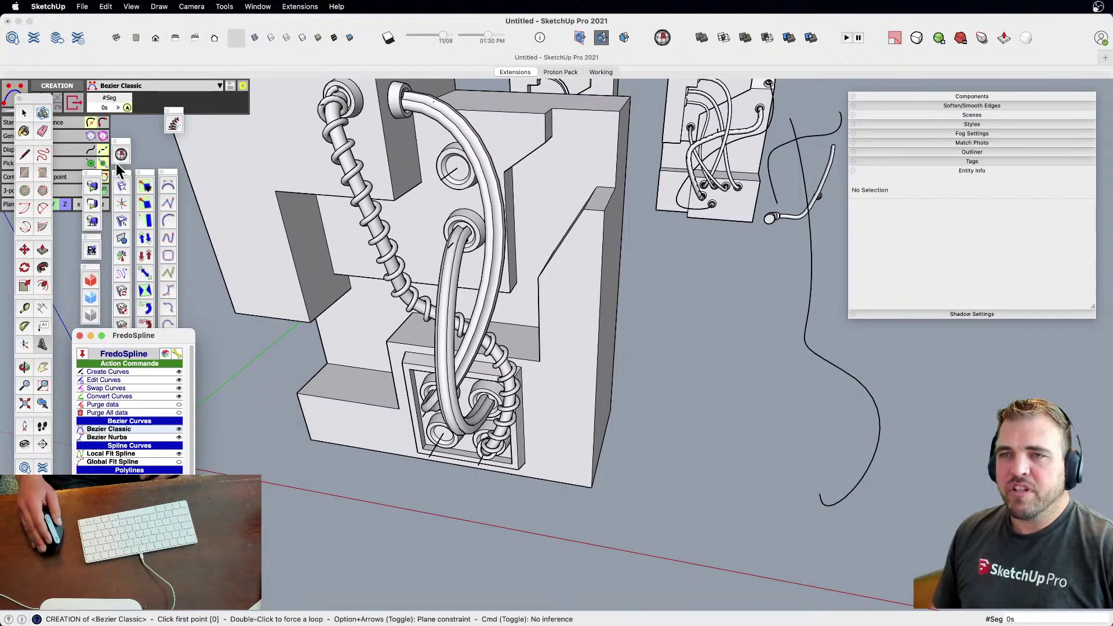
left_click_drag(40, 104, 48, 183)
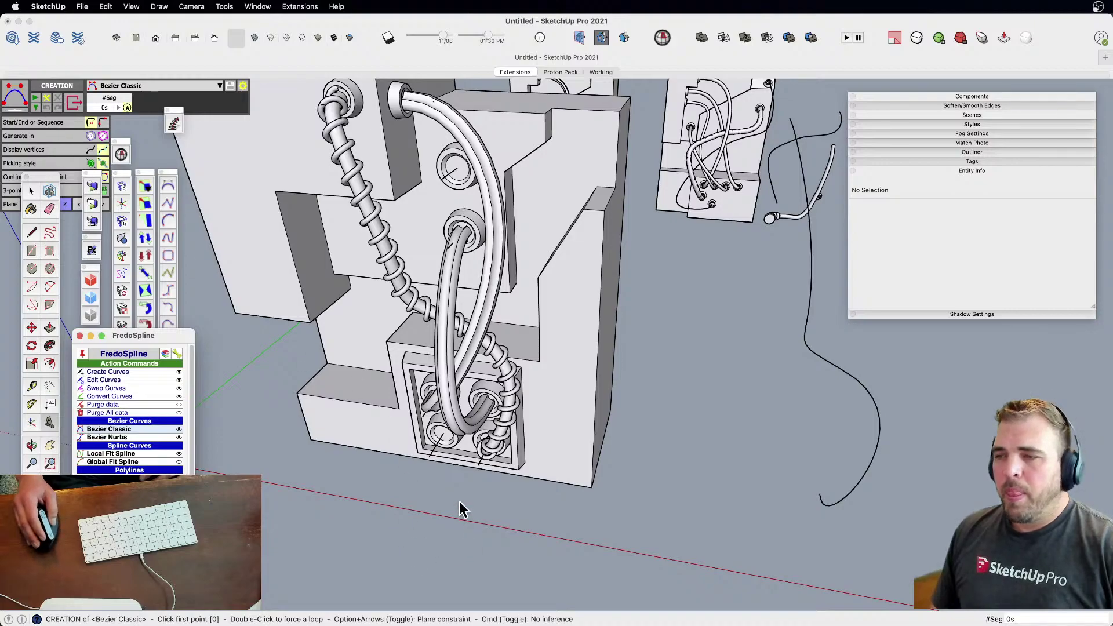
Place the Bezier curve's first point in the empty lower socket of the framed panel and its last point in the empty upper socket
scroll(444, 441, "up", 5)
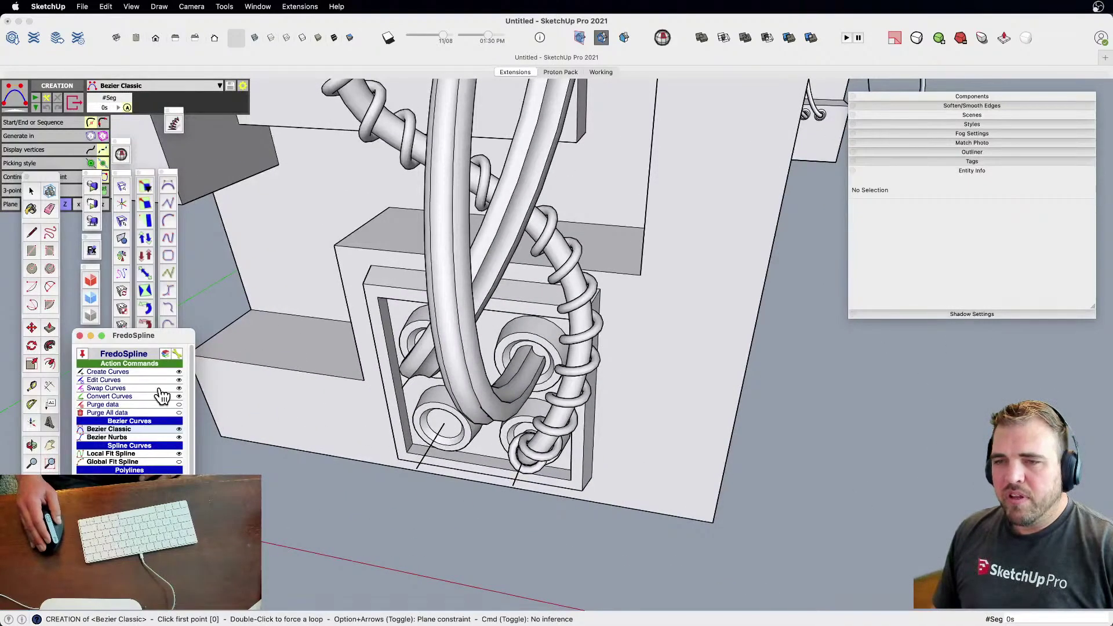
left_click(443, 488)
left_click(432, 431)
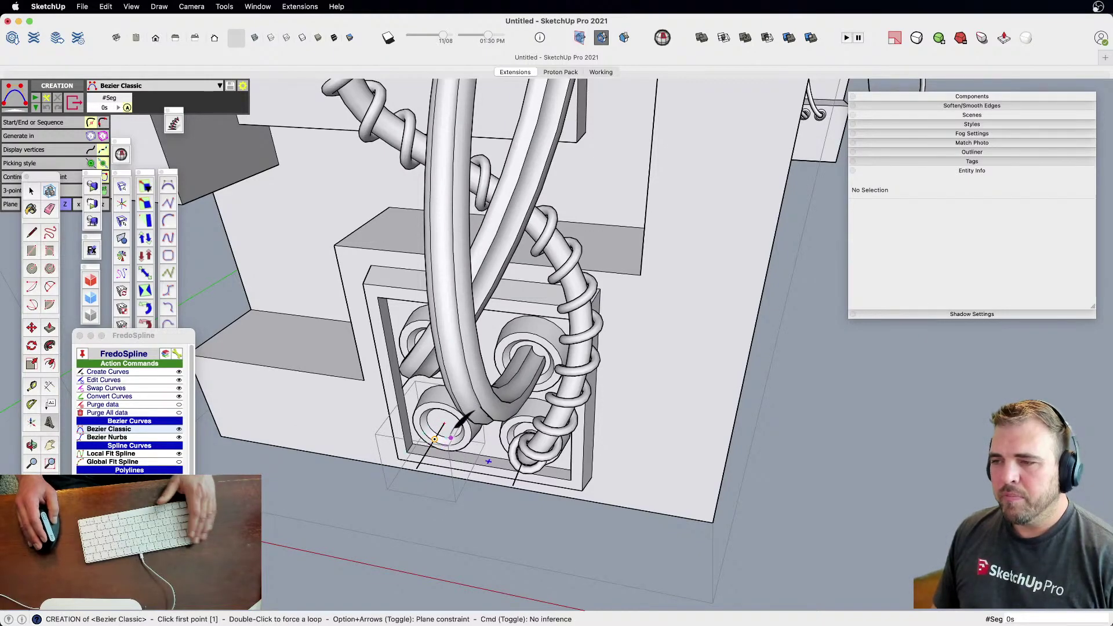
left_click(442, 427)
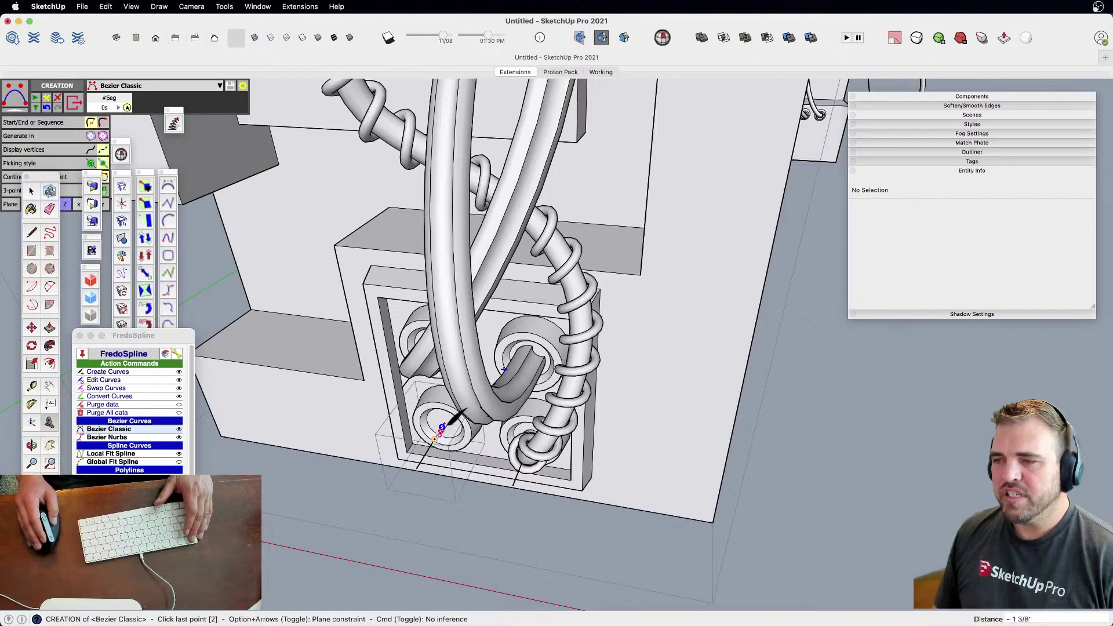
scroll(488, 530, "down", 5)
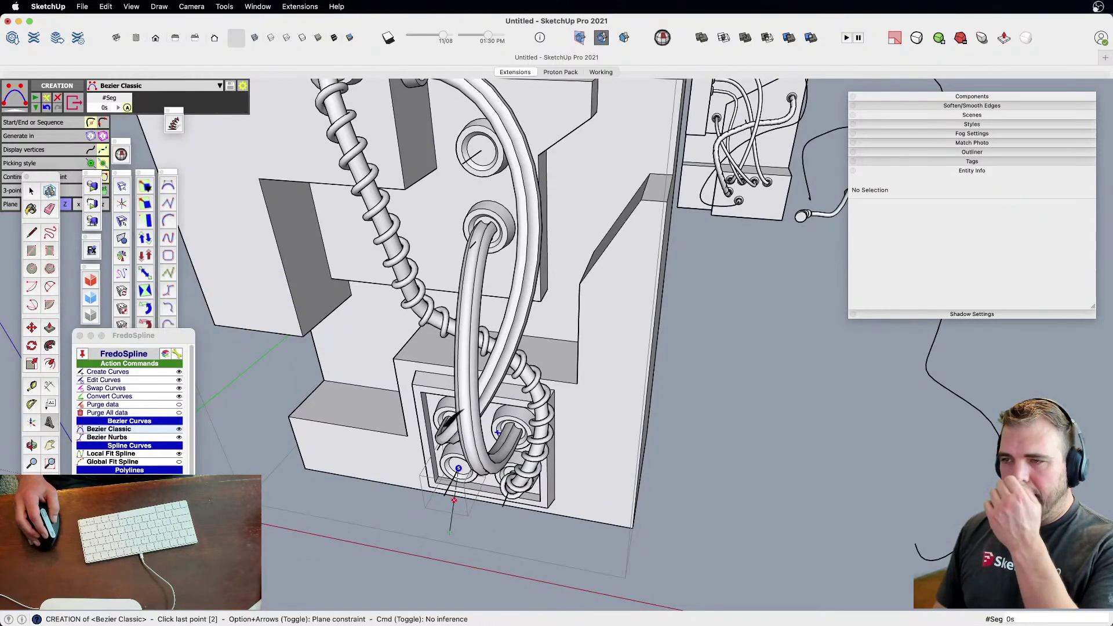
scroll(476, 152, "up", 5)
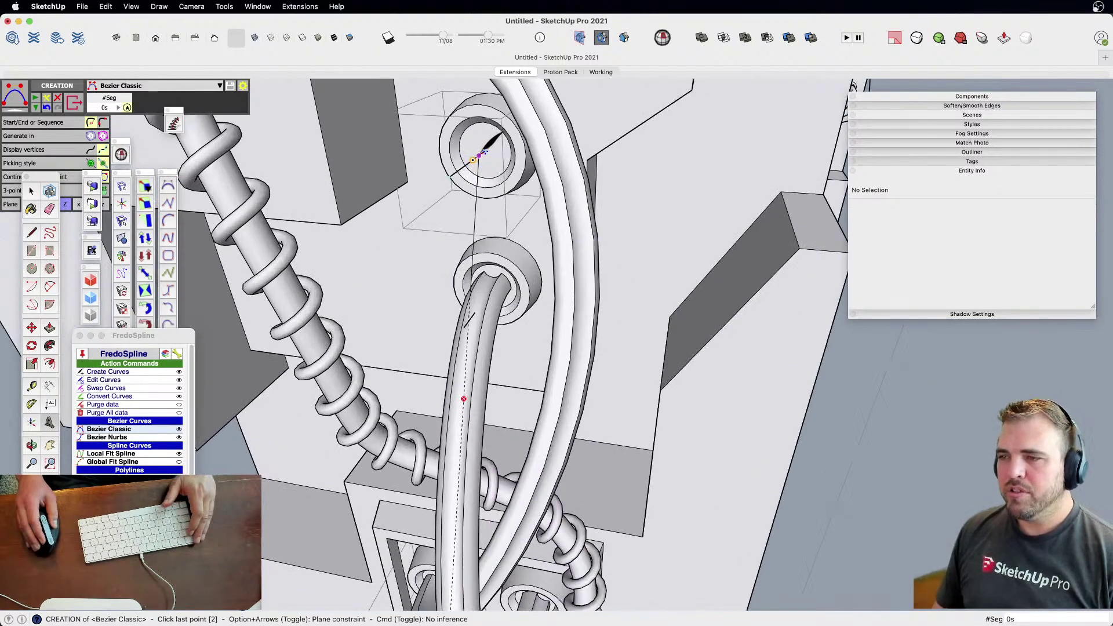
left_click(476, 157)
scroll(436, 274, "down", 4)
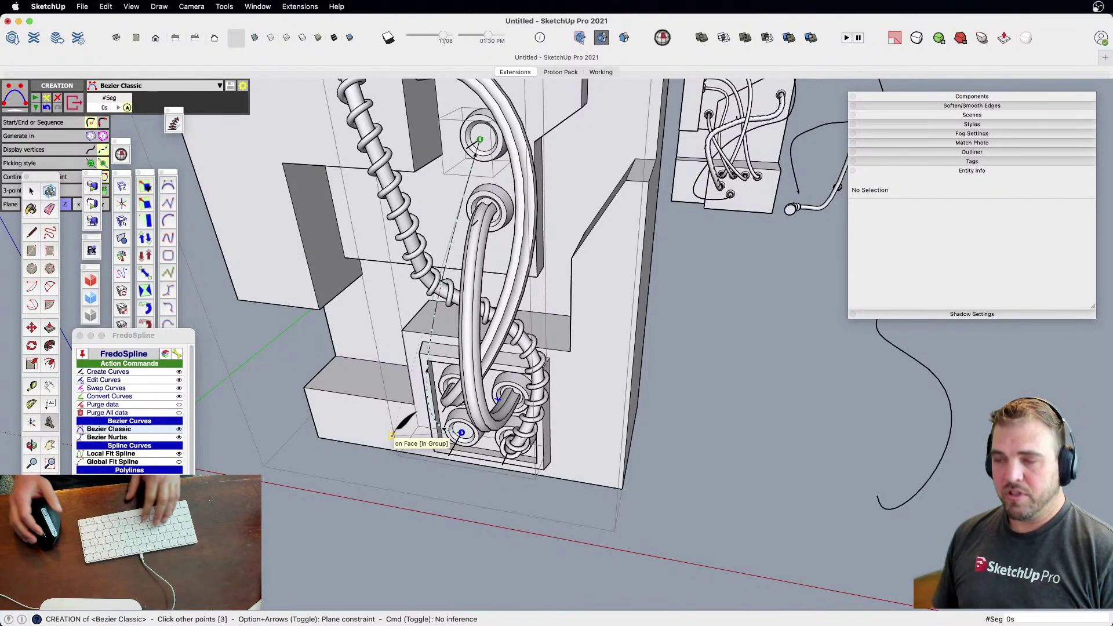
Add control points in front of the lower socket, beside the pipes and around the upper socket, and finish the curve
key("shift")
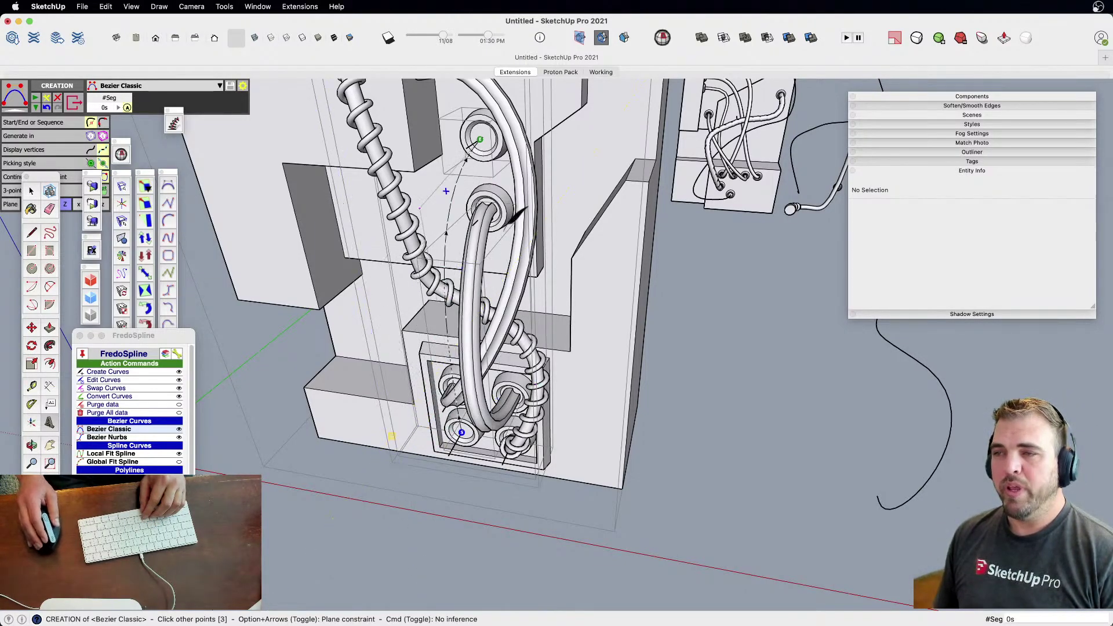
middle_click_drag(458, 432, 614, 469)
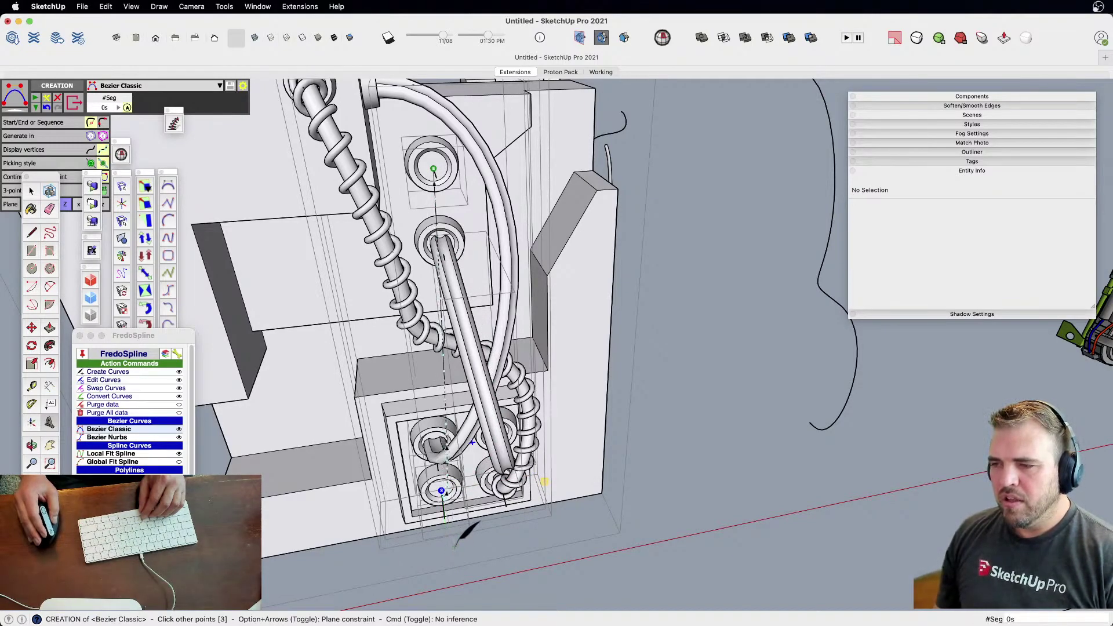
middle_click_drag(442, 489, 745, 526)
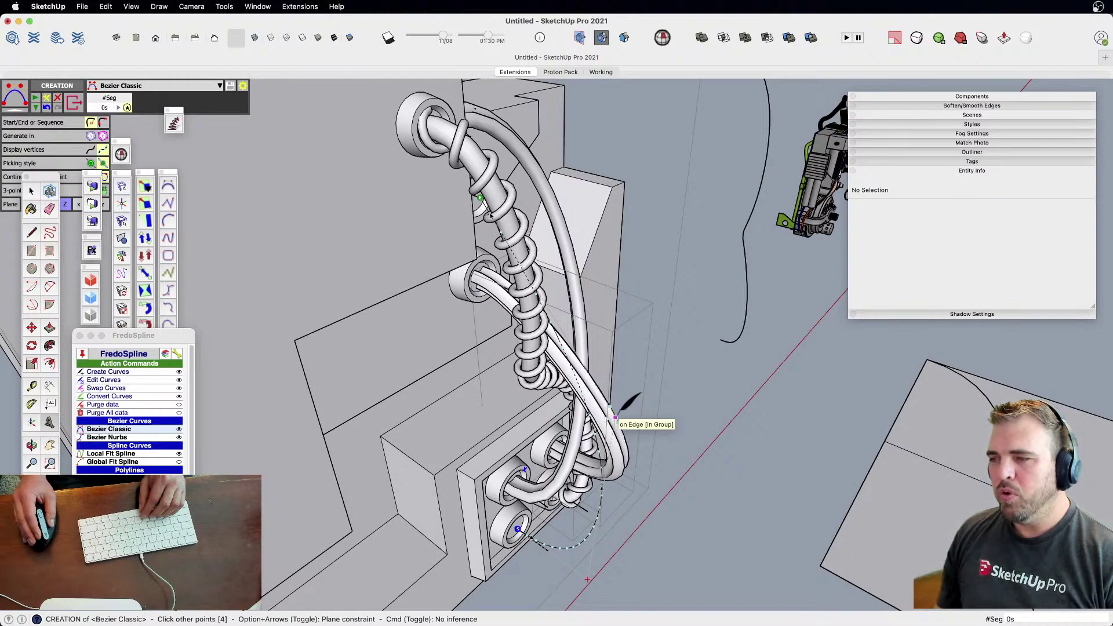
left_click(615, 416)
middle_click_drag(635, 390, 272, 460)
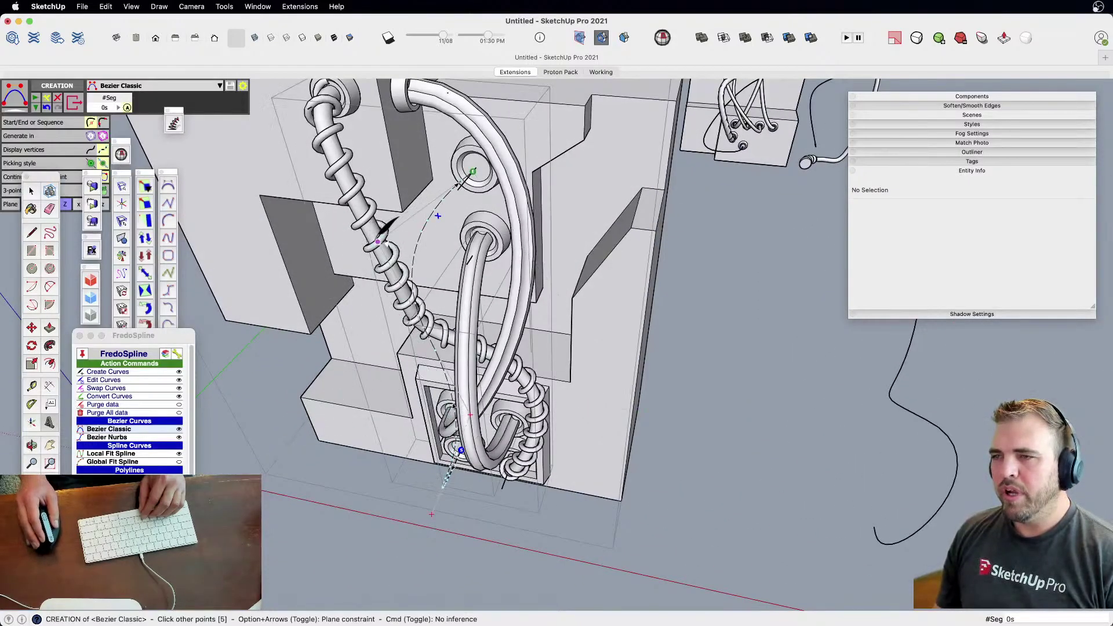
left_click(377, 242)
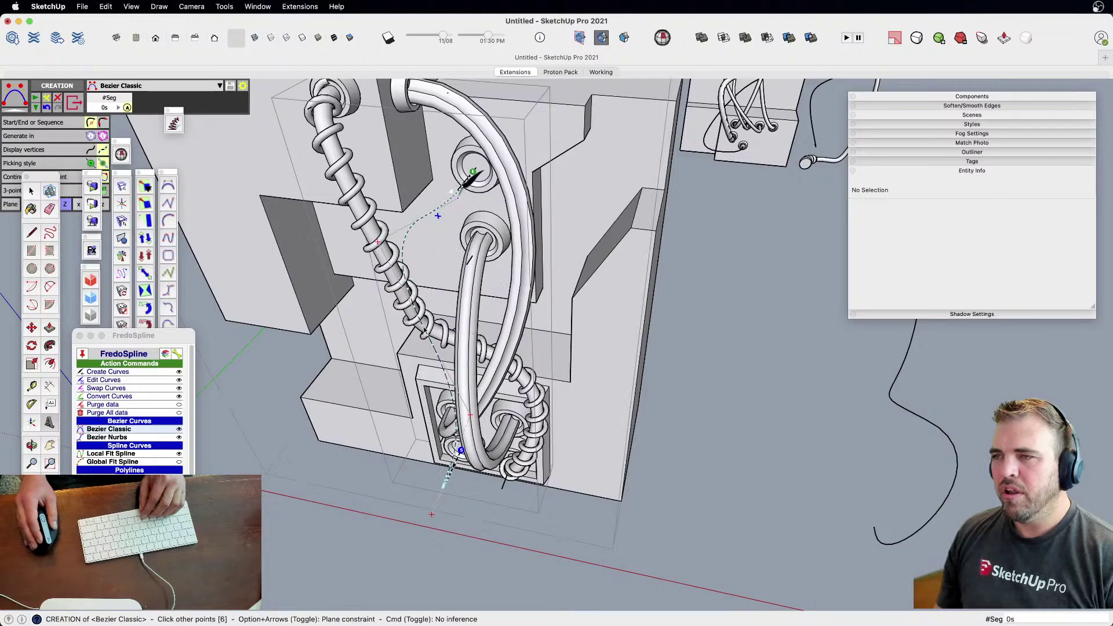
left_click(470, 175)
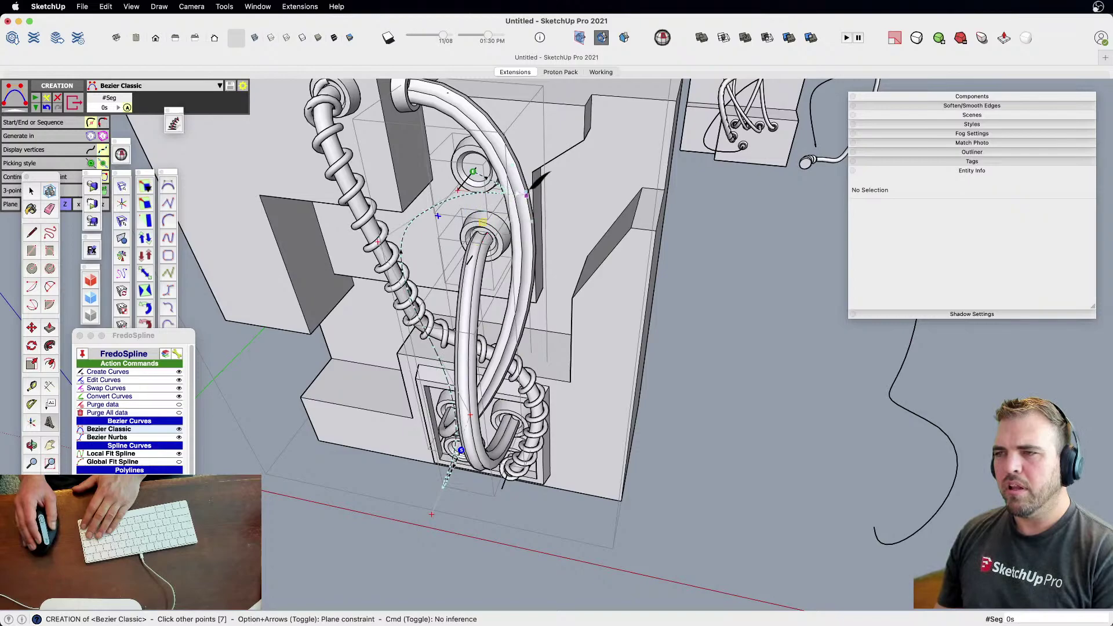
double_click(492, 202)
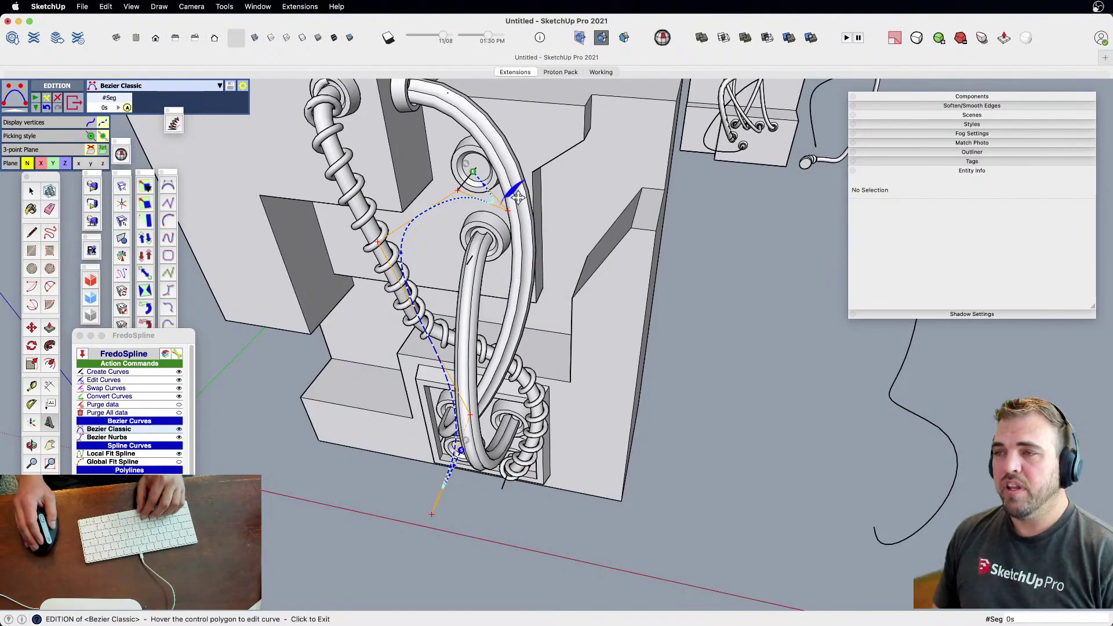
Pull the stray control point beside the upper socket back in line so the curve enters the socket without a kink
scroll(518, 200, "up", 5)
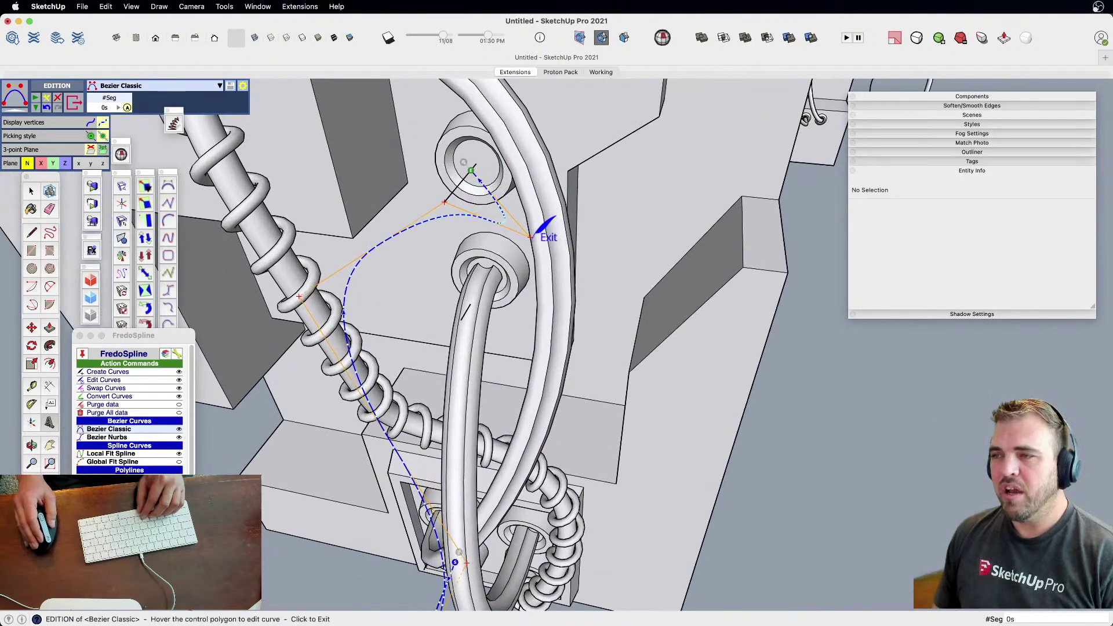
left_click(548, 228)
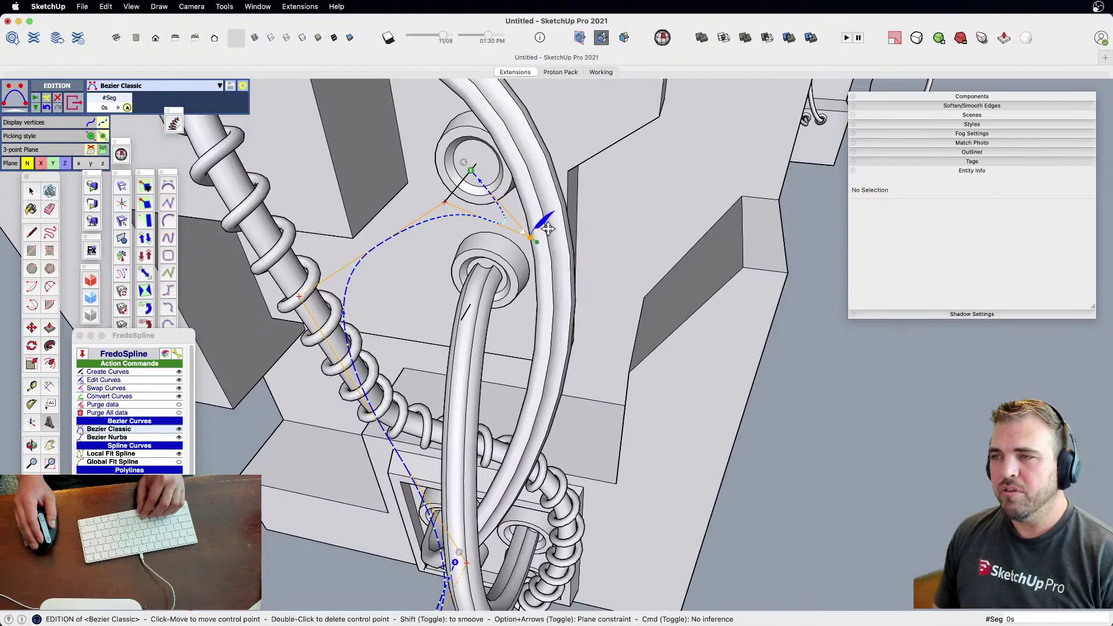
left_click_drag(547, 230, 467, 192)
left_click(392, 365)
Reopen the curve for editing, insert a control point pulled outward from the box in front of the pipes, and set it to 43 segments
middle_click_drag(392, 365, 794, 330)
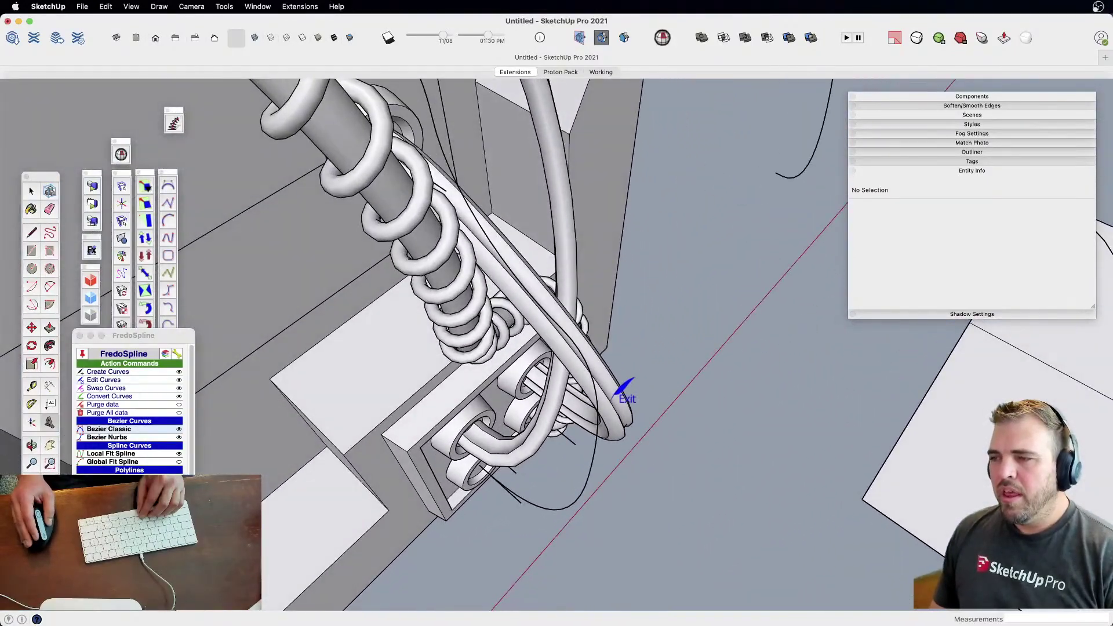
left_click(600, 389)
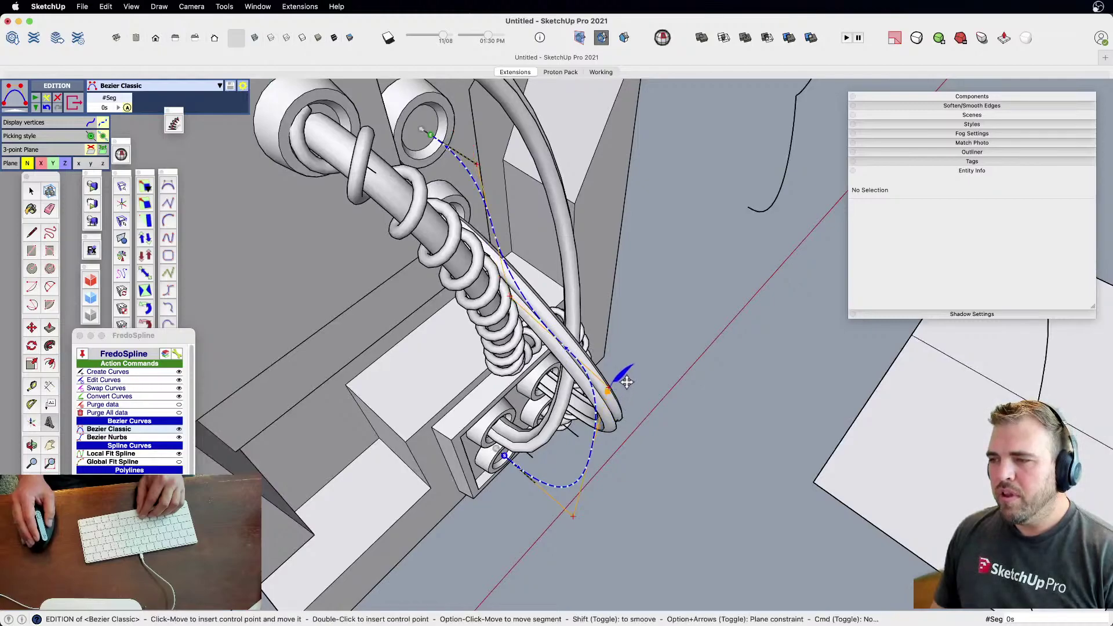
left_click_drag(655, 350, 673, 276)
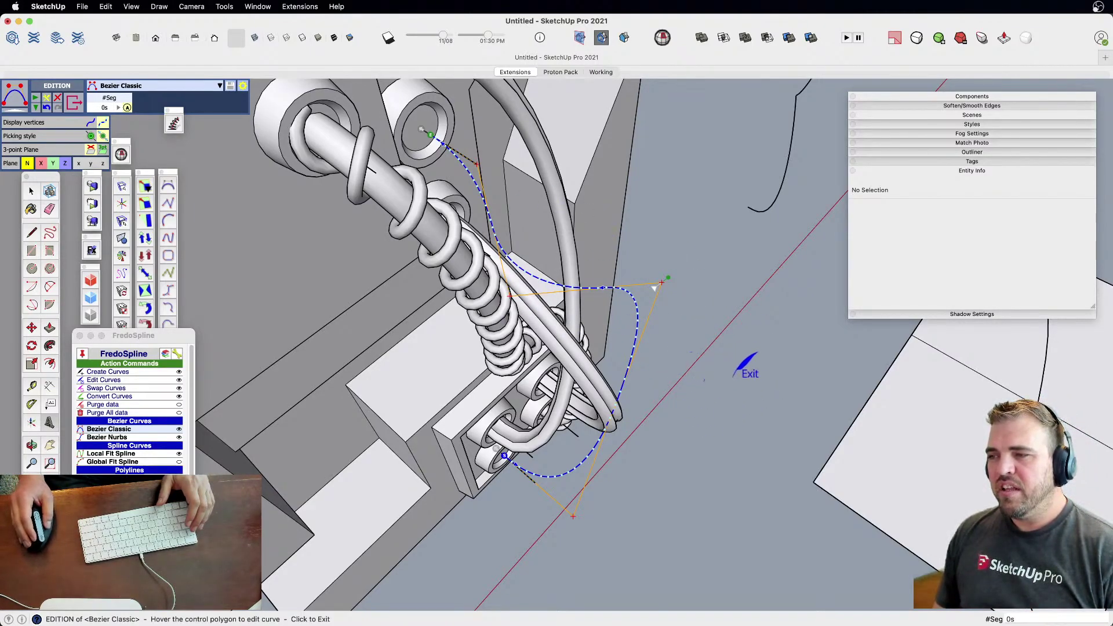
left_click_drag(714, 404, 760, 411)
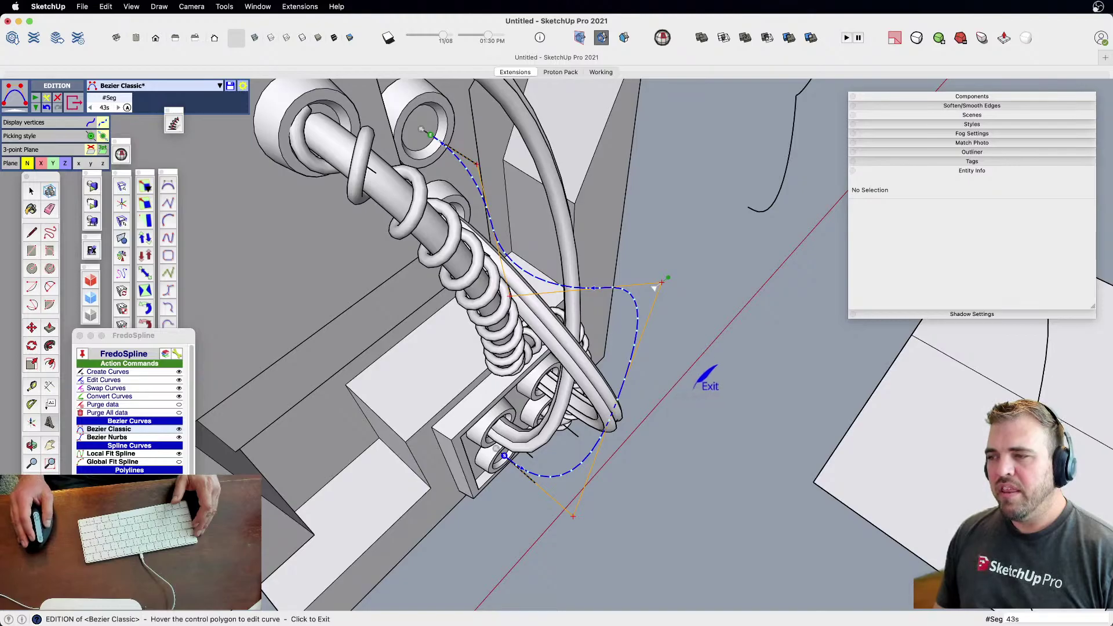
left_click(706, 380)
Select the finished curve between the two sockets and copy it about 7/8" to the side of the original
middle_click_drag(681, 419, 510, 476)
left_click(588, 494)
left_click(589, 476)
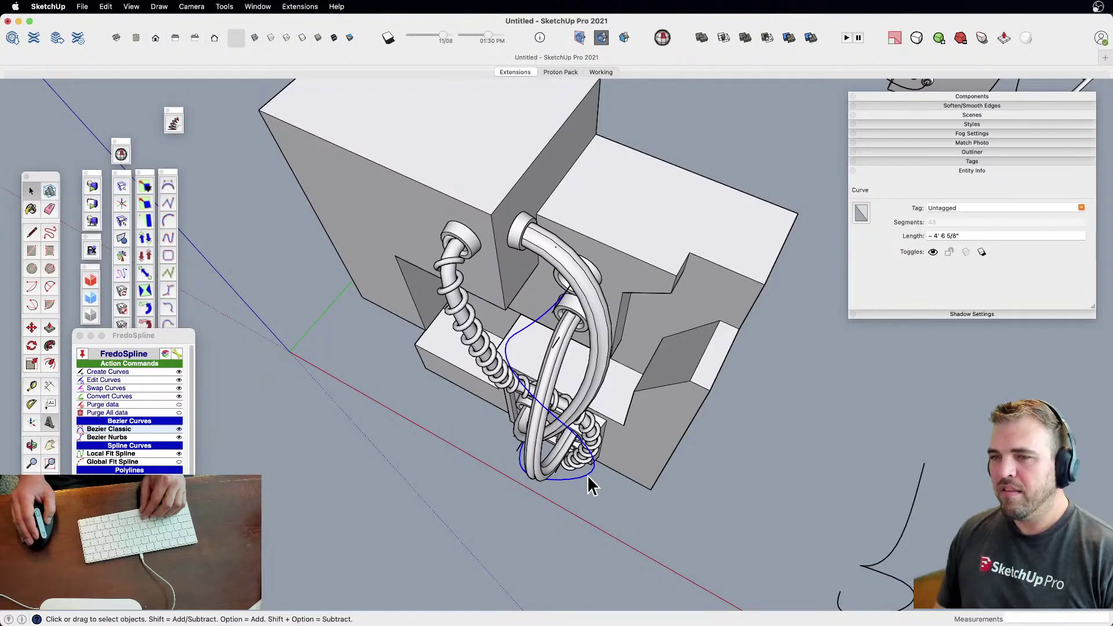
middle_click_drag(556, 486, 565, 316)
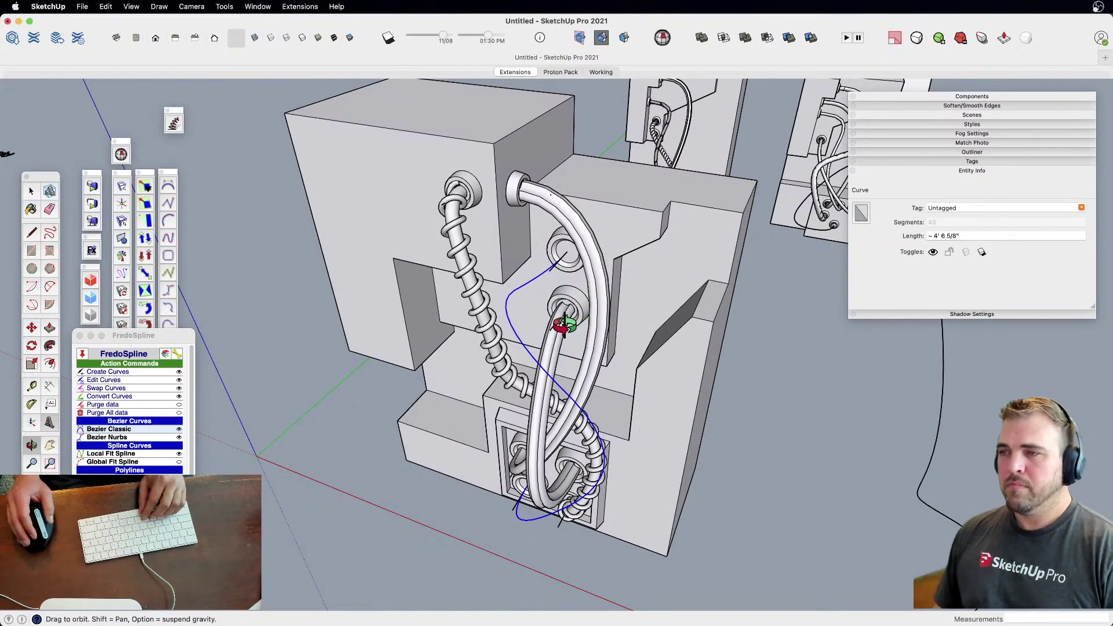
key("space")
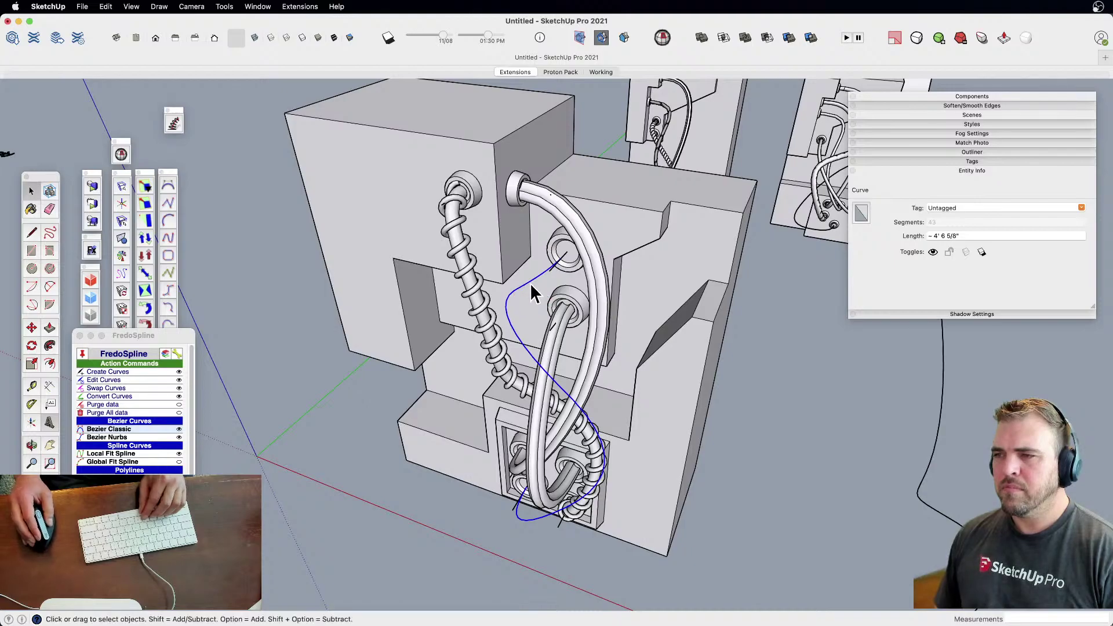
scroll(544, 273, "up", 5)
scroll(535, 318, "down", 6)
mouse_move(527, 323)
middle_mouse_down("shift")
mouse_move(524, 275)
mouse_move(514, 307)
mouse_move(508, 296)
mouse_move(512, 315)
middle_mouse_up("shift")
scroll(524, 226, "up", 5)
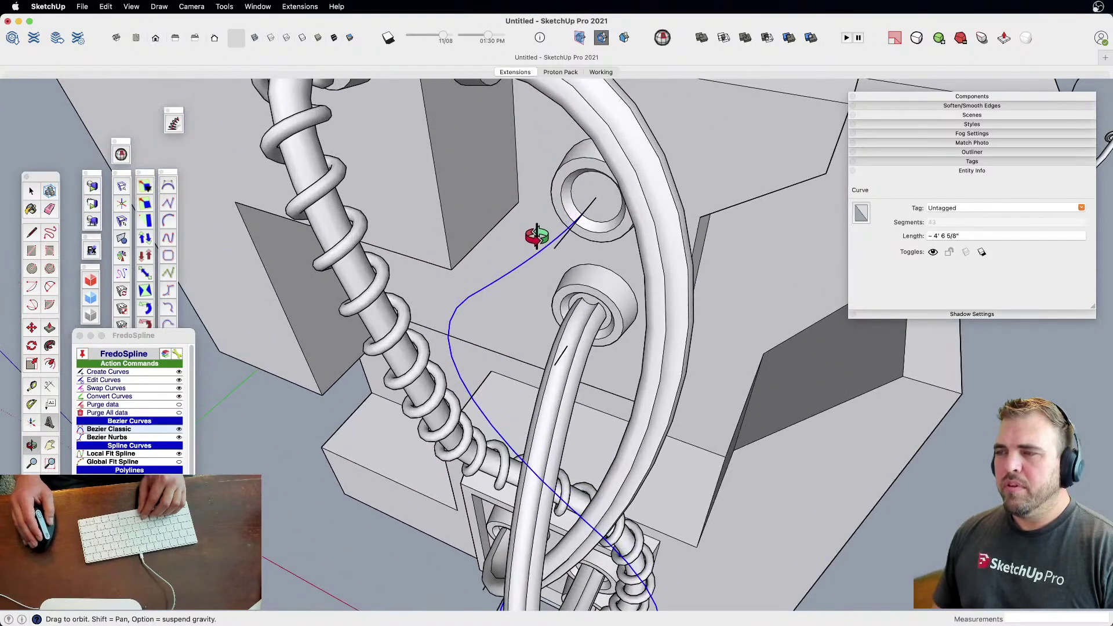
scroll(538, 251, "down", 3)
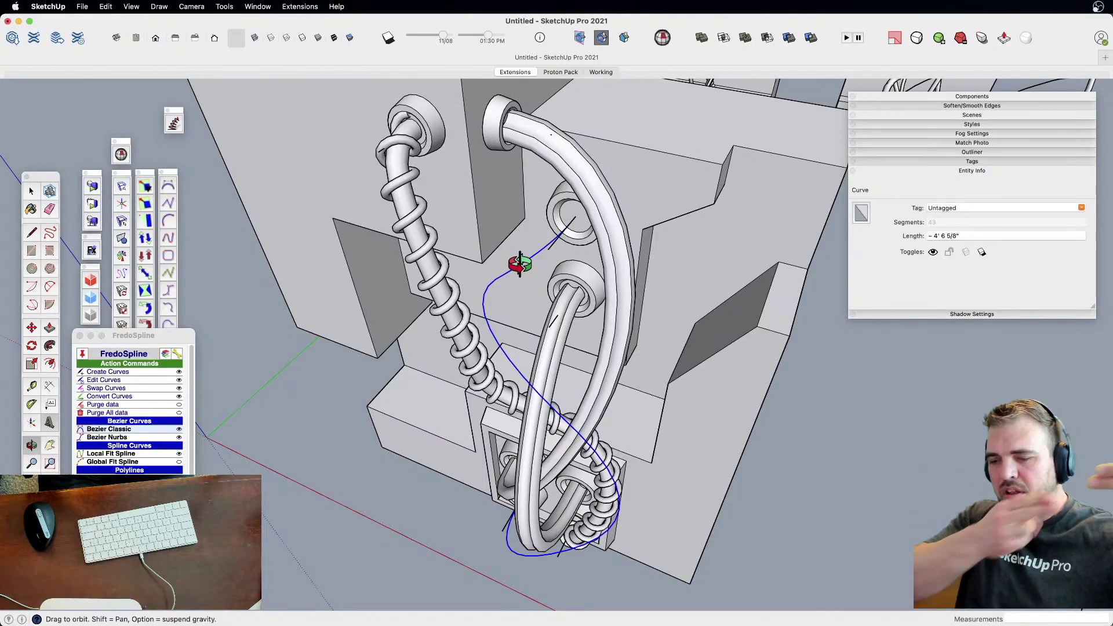
key("space")
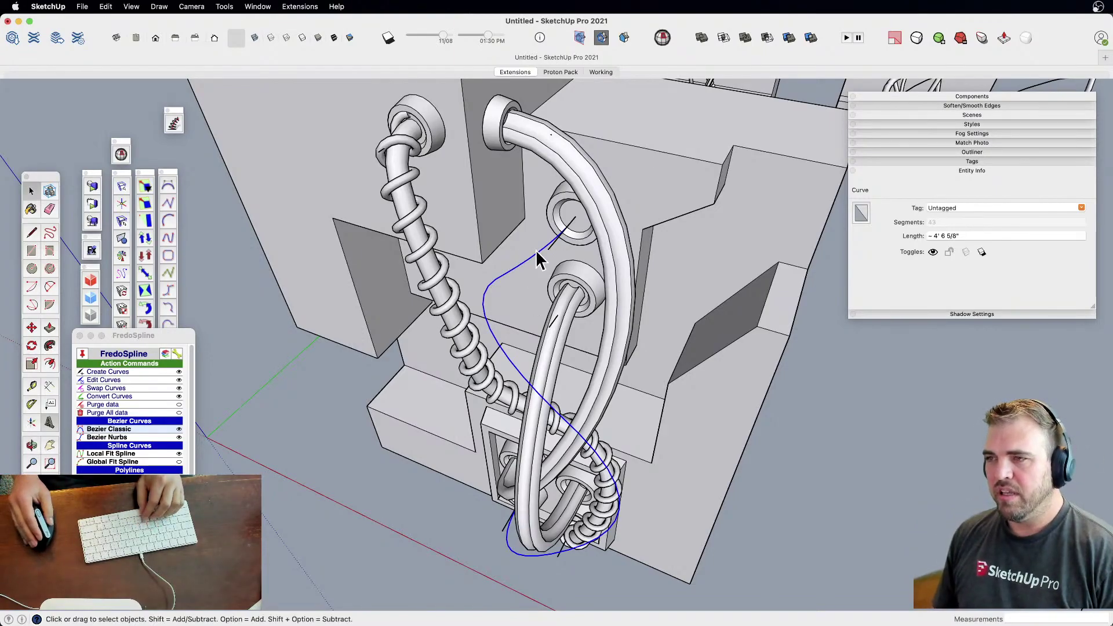
key("m")
left_click(534, 270)
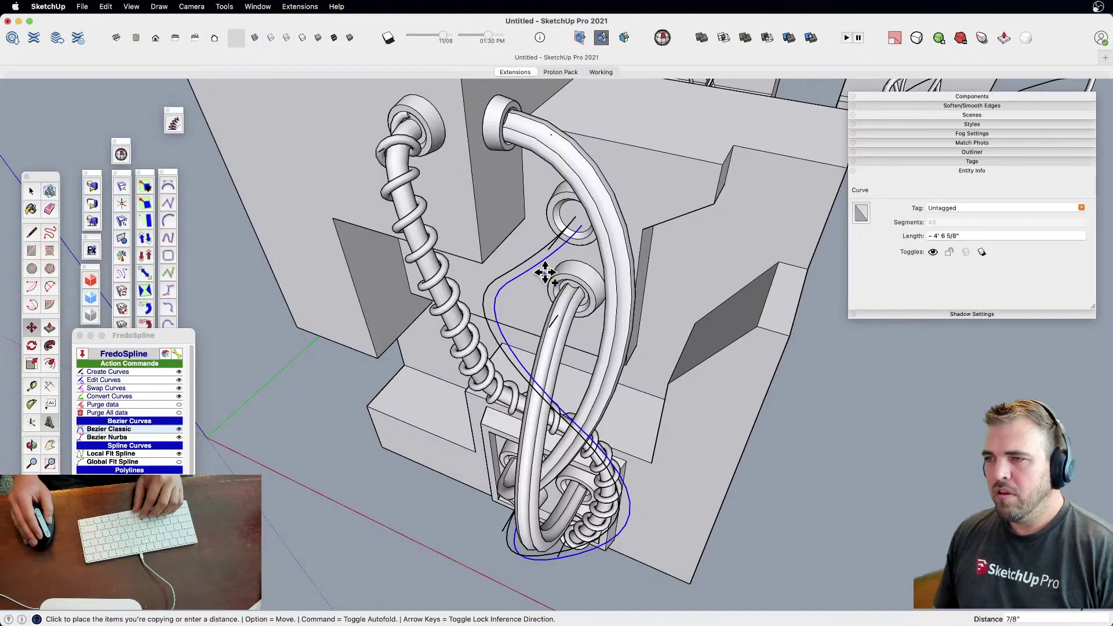
left_click(545, 273)
Erase the offset copy of the curve between the two sockets and select the original curve
middle_click_drag(559, 324, 852, 459)
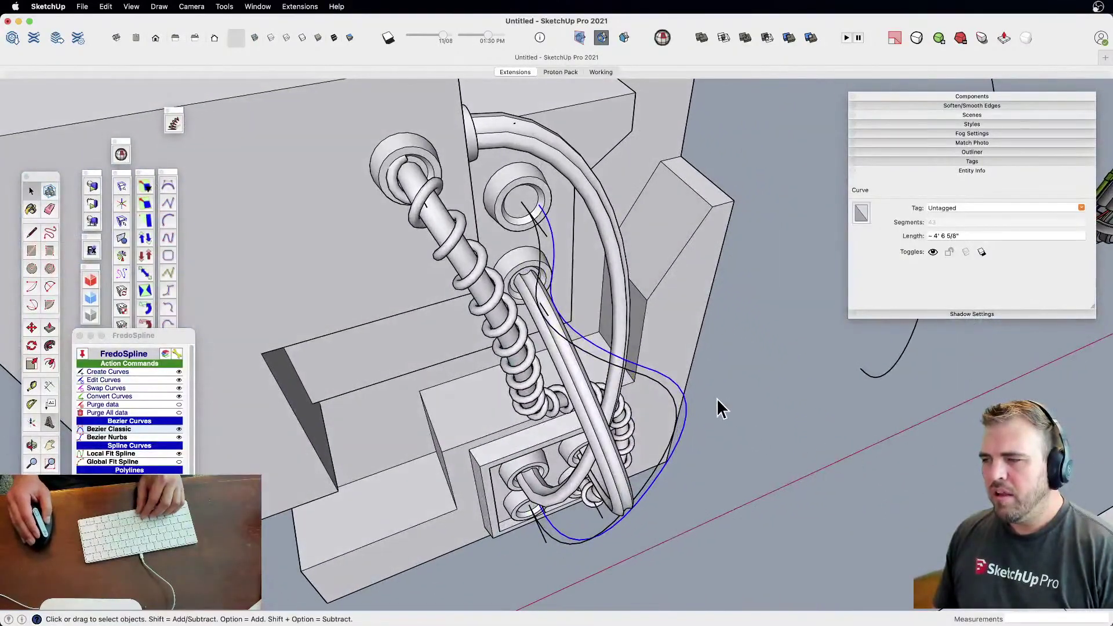
right_click(689, 414)
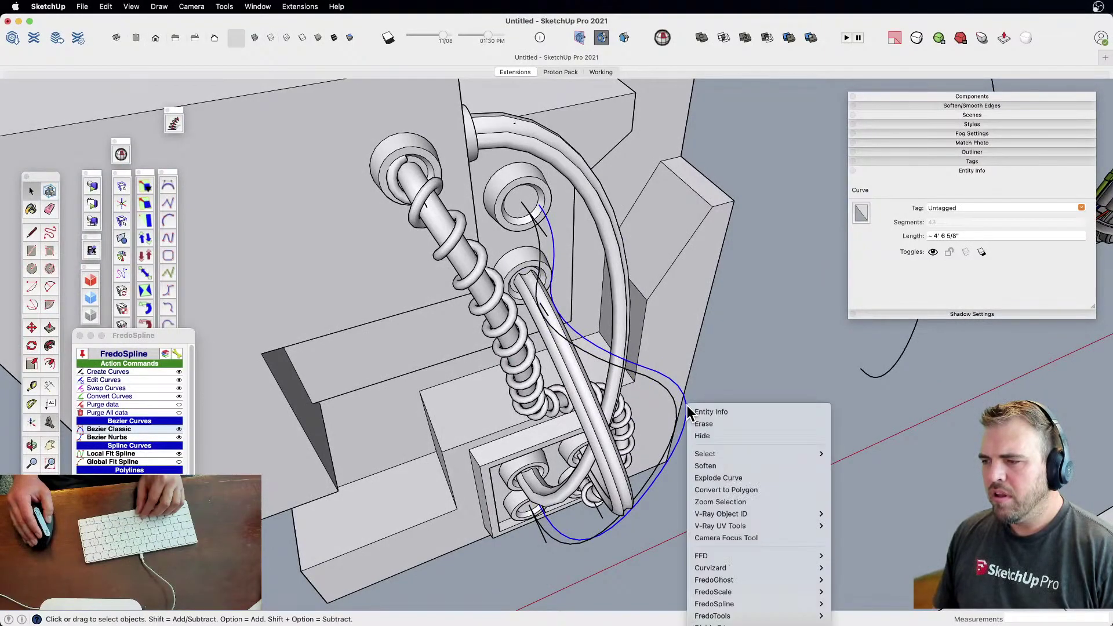
left_click(687, 406)
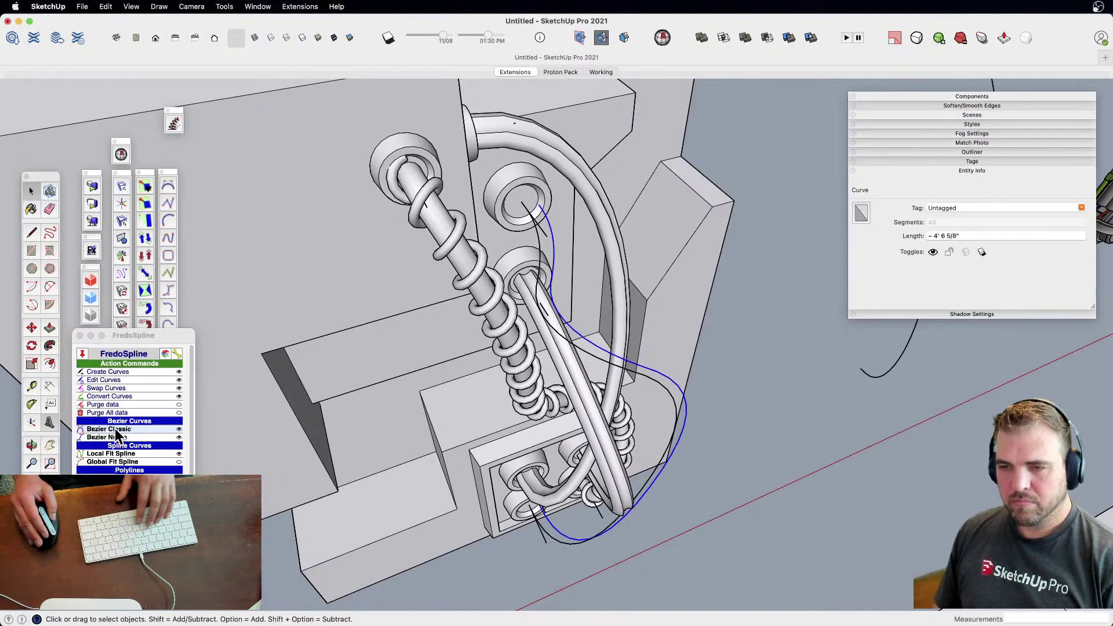
left_click(714, 492)
middle_click_drag(714, 492, 633, 377)
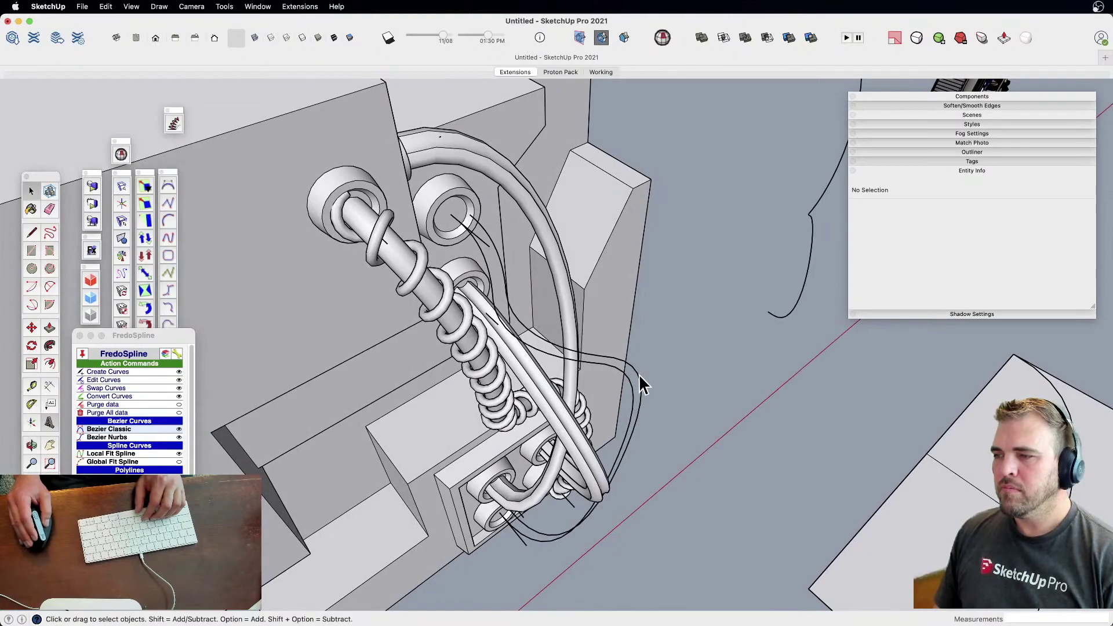
left_click(637, 376)
key("e")
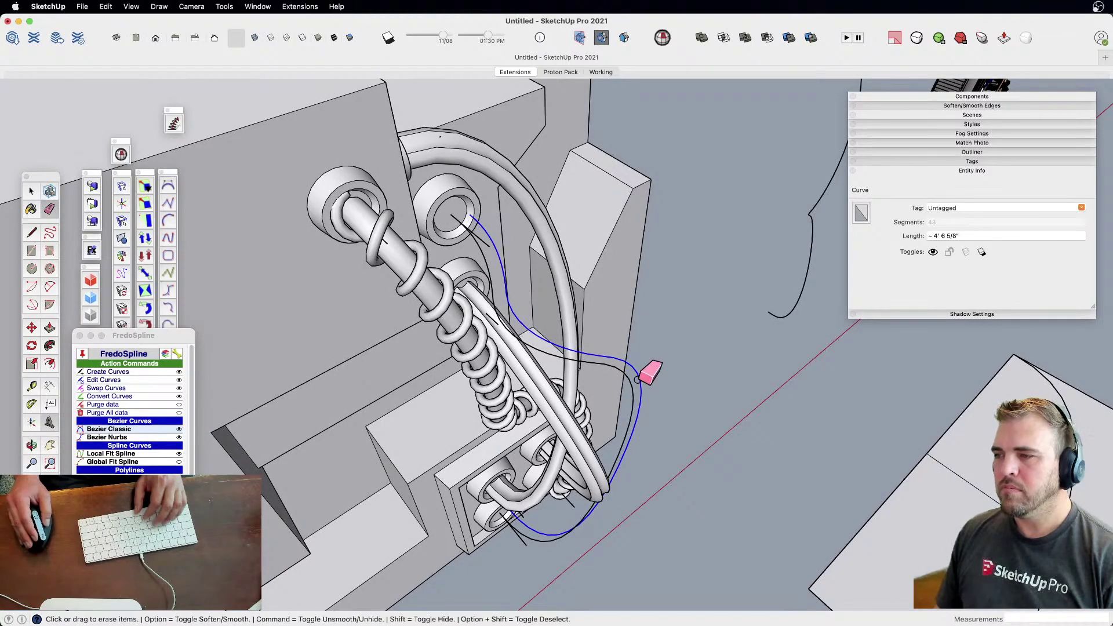
left_click(640, 381)
middle_click_drag(640, 390, 245, 350)
left_click(475, 230)
Examine how the selected curve runs around the pipes and enters the upper socket
scroll(474, 232, "down", 3)
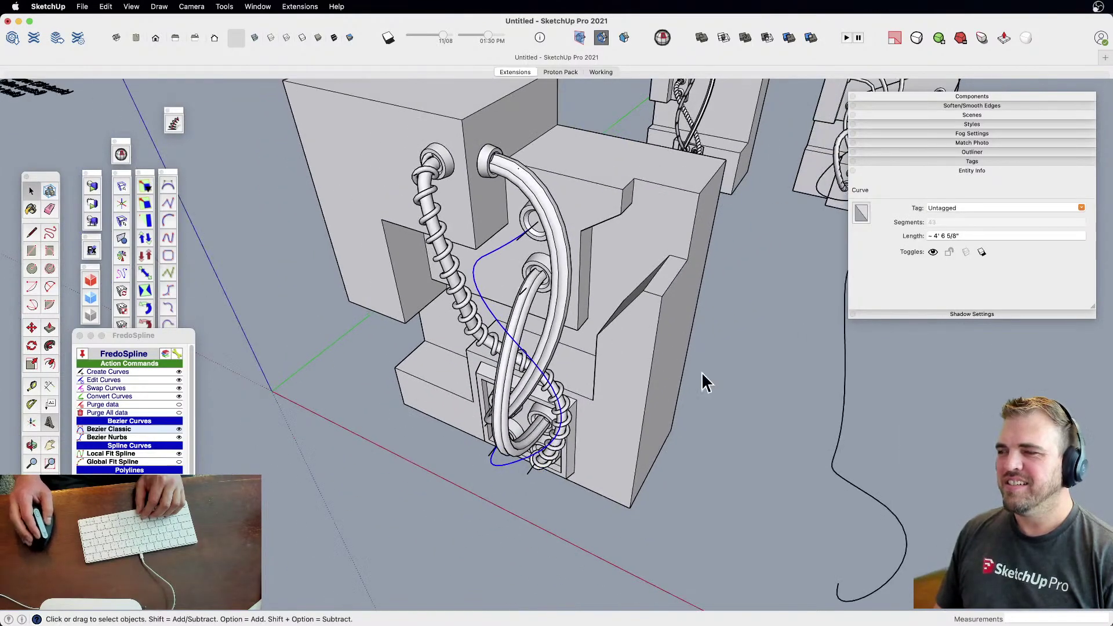
scroll(677, 366, "down", 2)
middle_click_drag(716, 390, 635, 379)
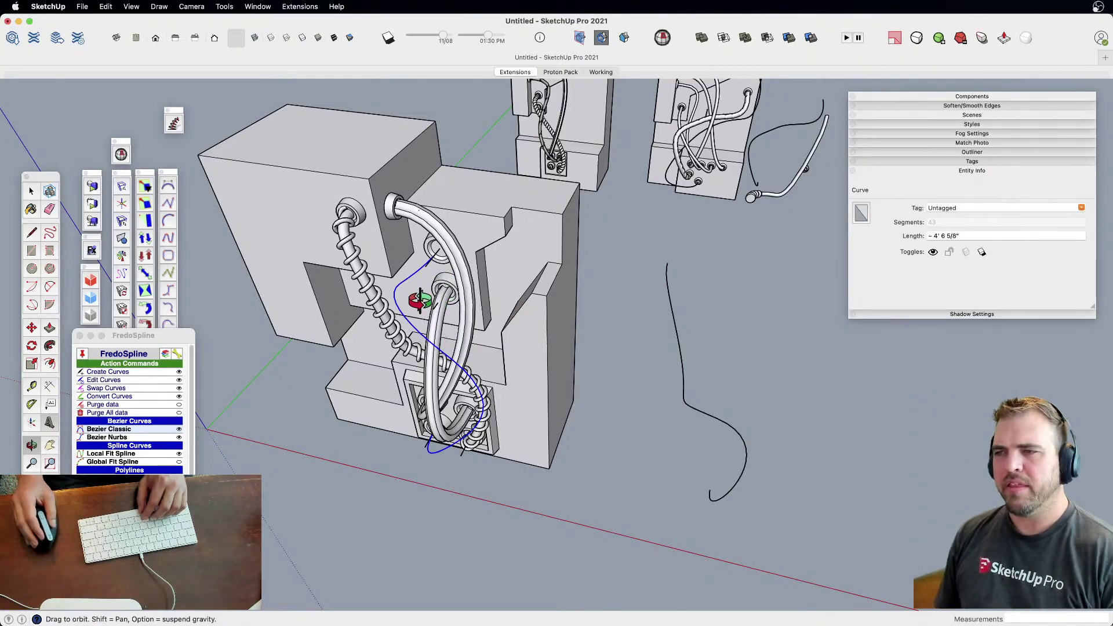
scroll(423, 302, "up", 5)
key("space")
middle_click_drag(415, 259, 447, 245)
scroll(443, 226, "up", 5)
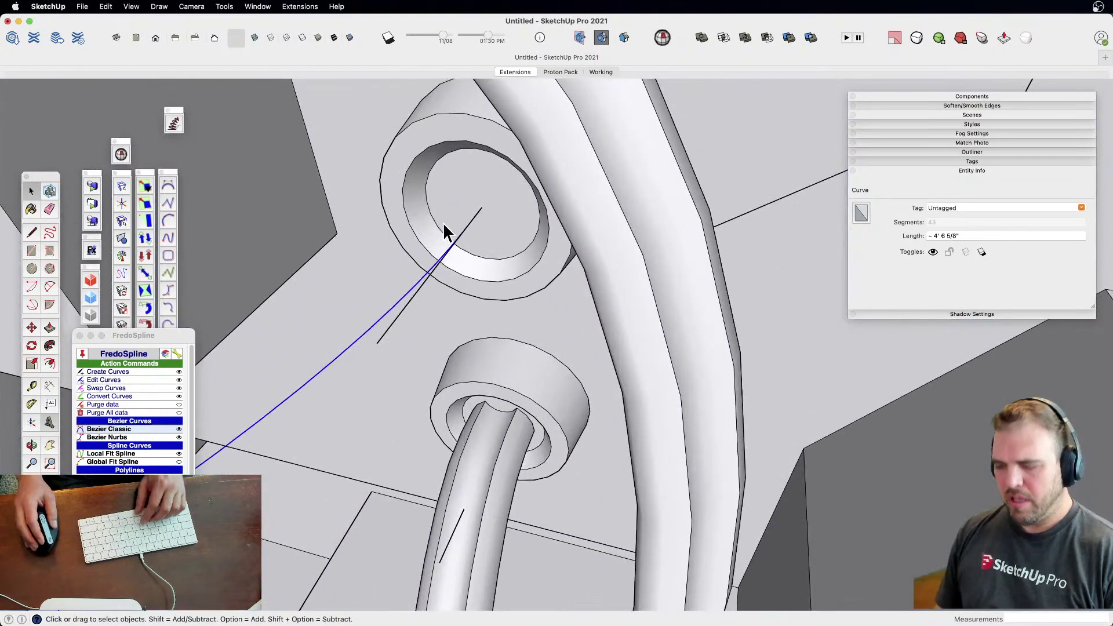
key("l")
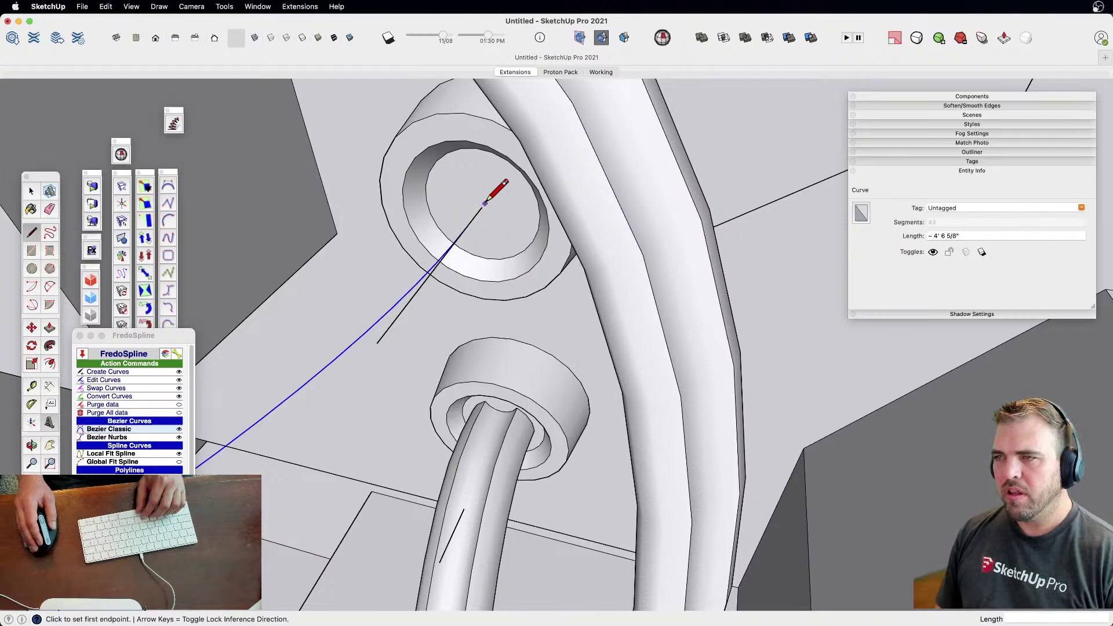
key("space")
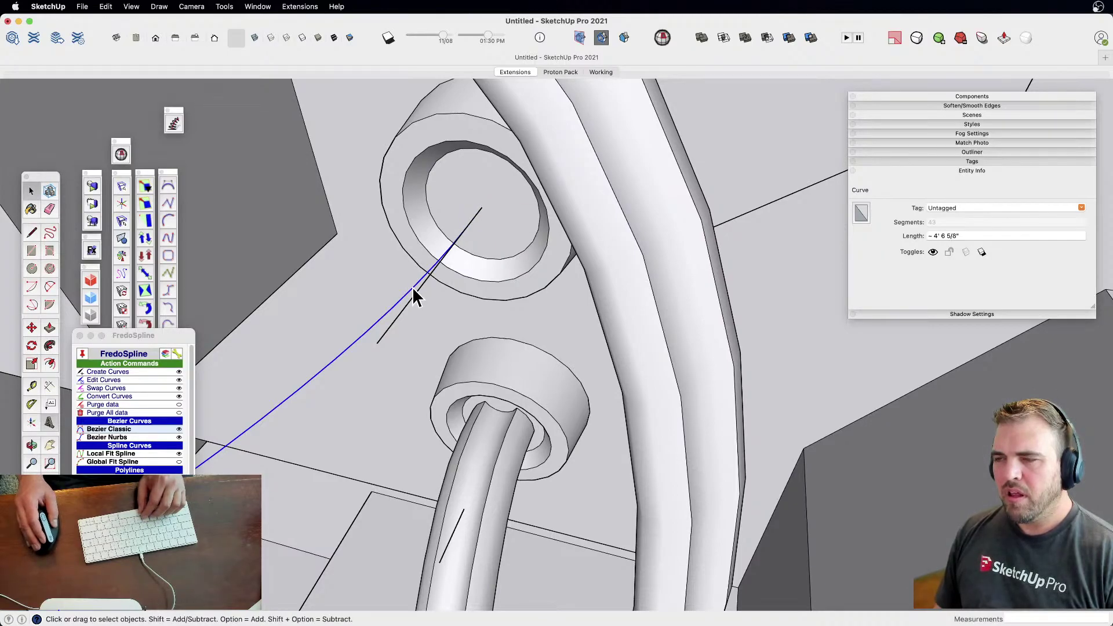
scroll(412, 286, "down", 10)
middle_click_drag(417, 381, 371, 332, "shift")
middle_click_drag(371, 331, 388, 369)
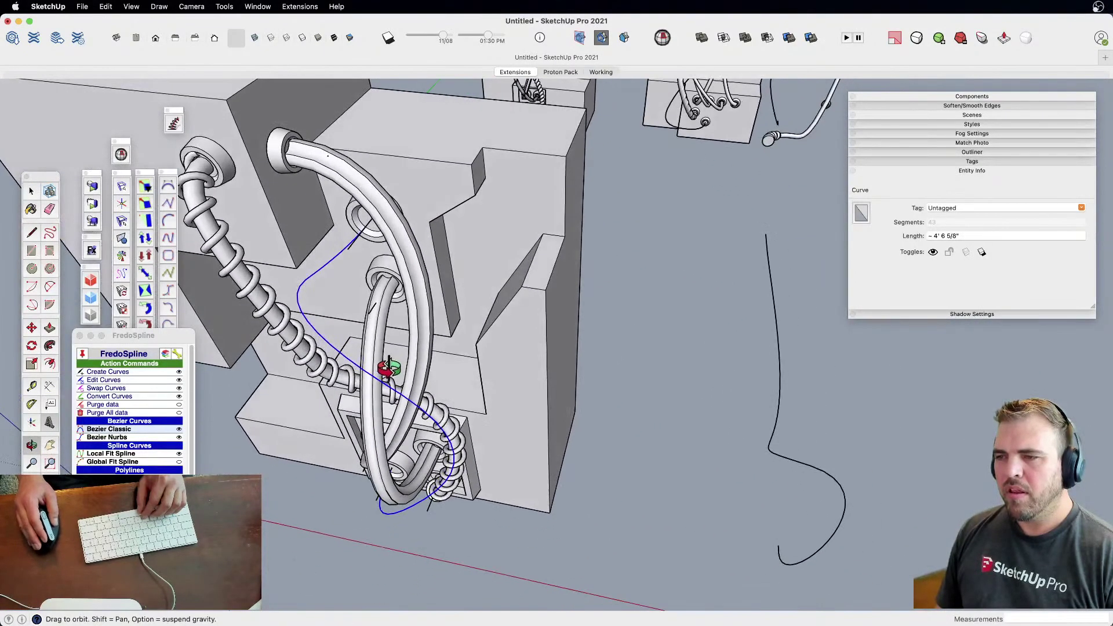
Move the selected curve 30" along the red axis, out of the box model into empty space
scroll(389, 369, "down", 5)
key("m")
left_click(411, 484)
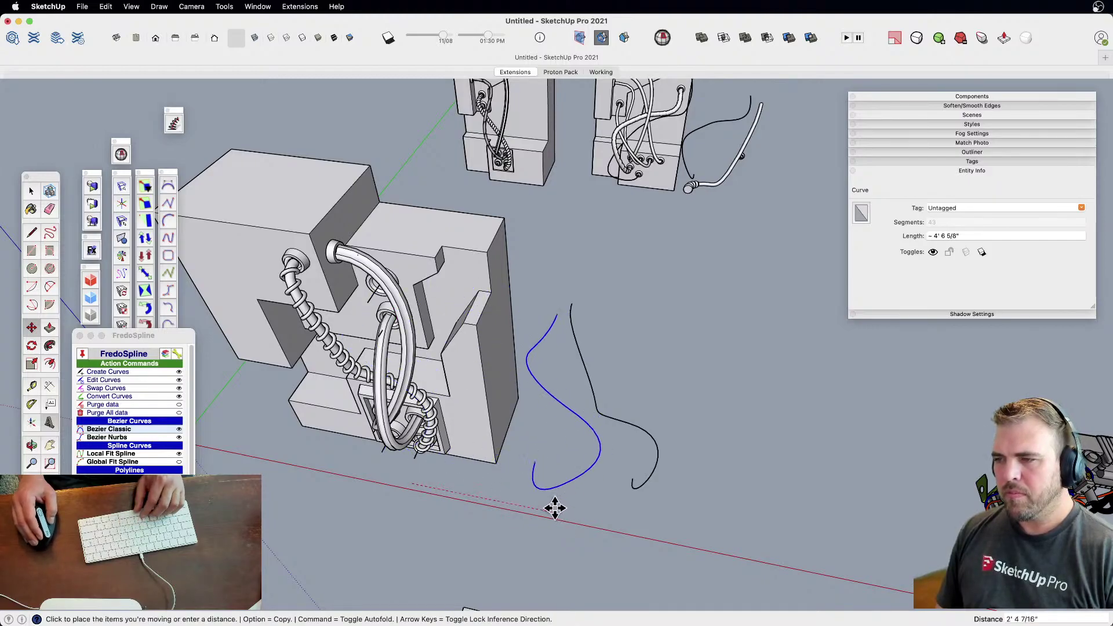
type("30")
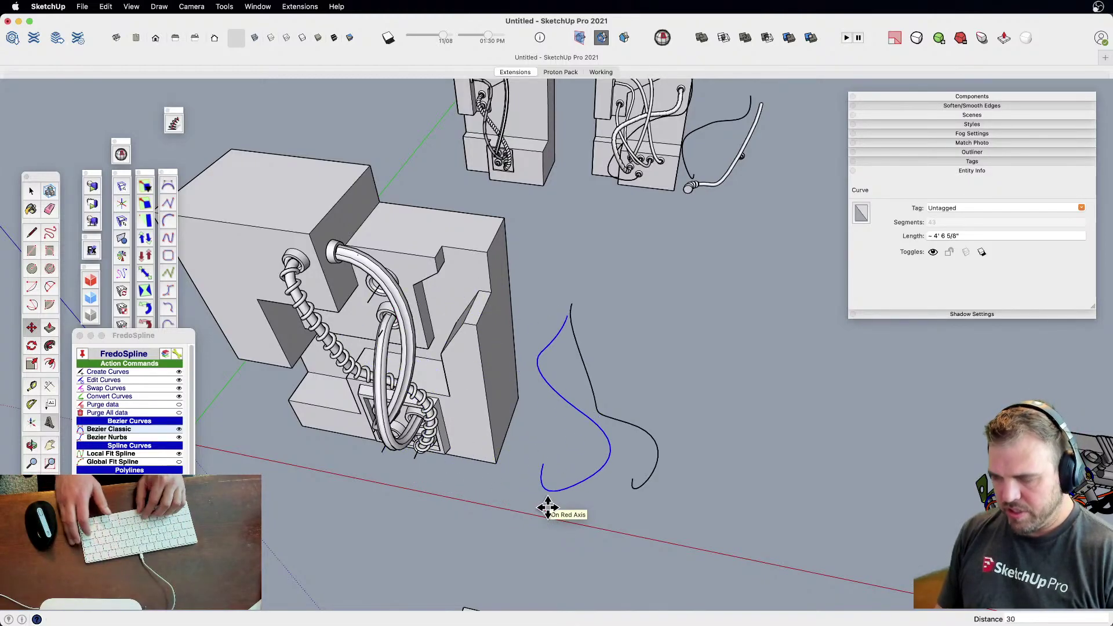
key("Return")
key("space")
middle_click_drag(579, 472, 571, 395)
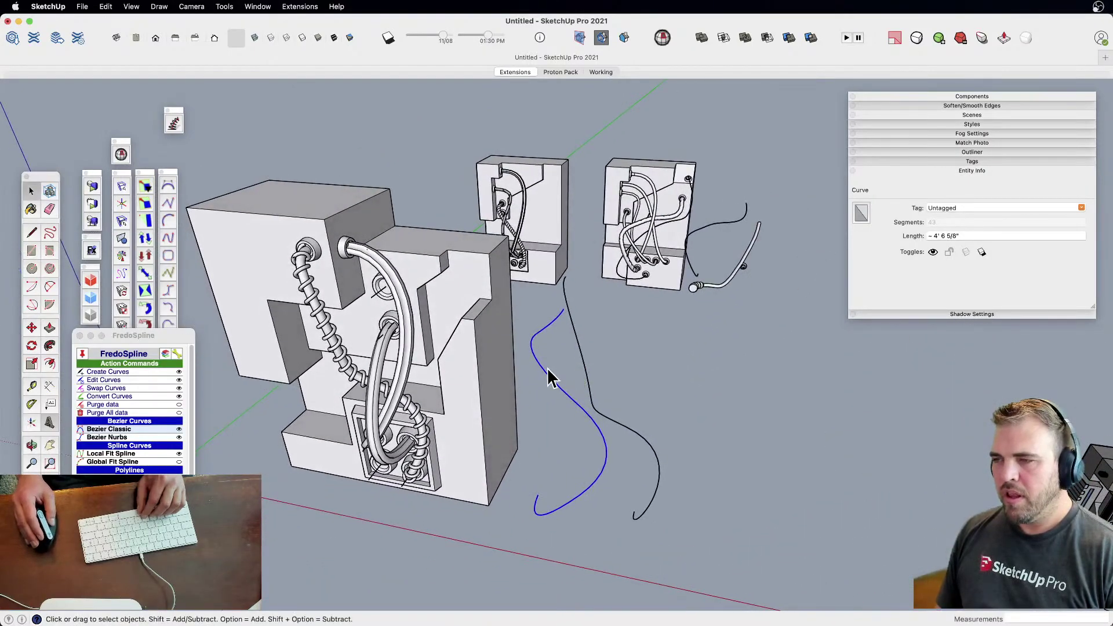
Generate a Helix along curve tube on the selected curve with Radius 1 and Radius 2 of .5 and 15 laps
left_click(172, 122)
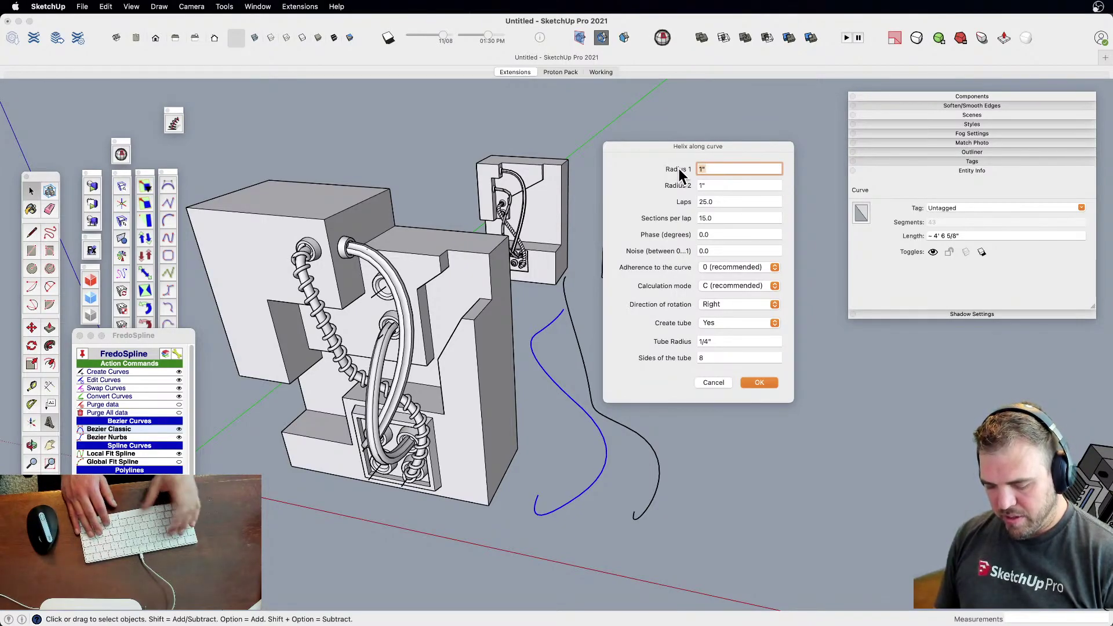
type(".5")
key("Tab")
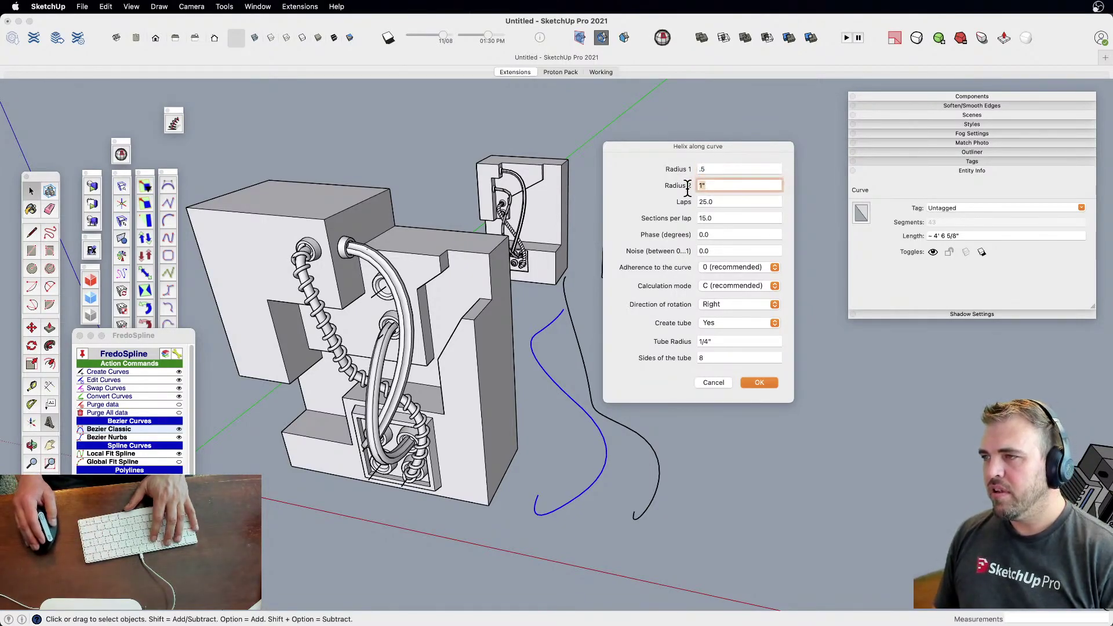
type(".5")
left_click(723, 202)
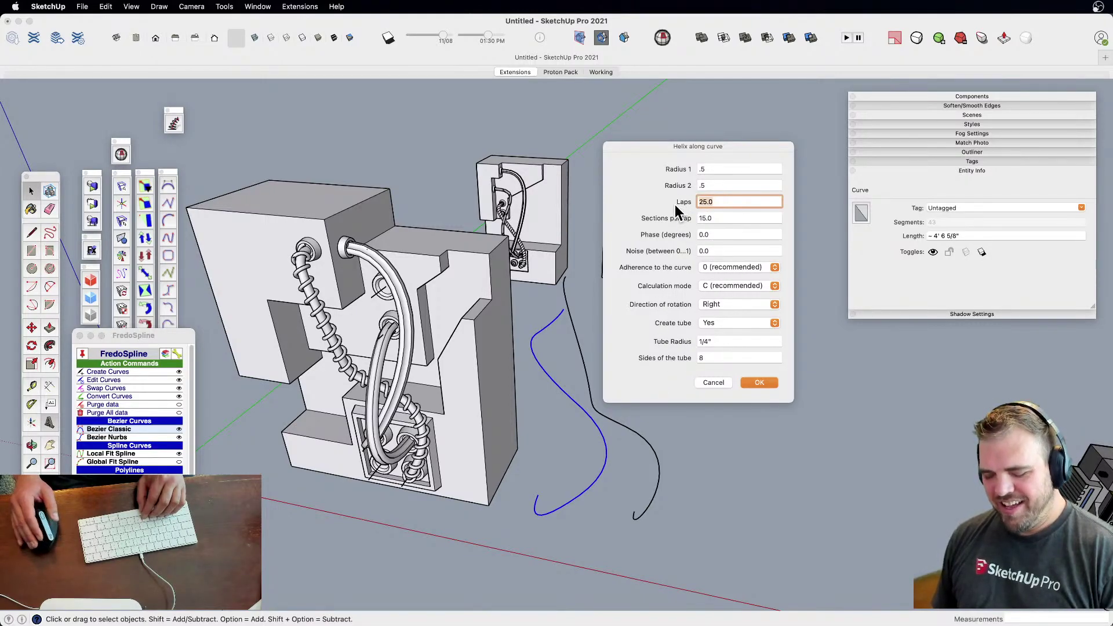
type("15")
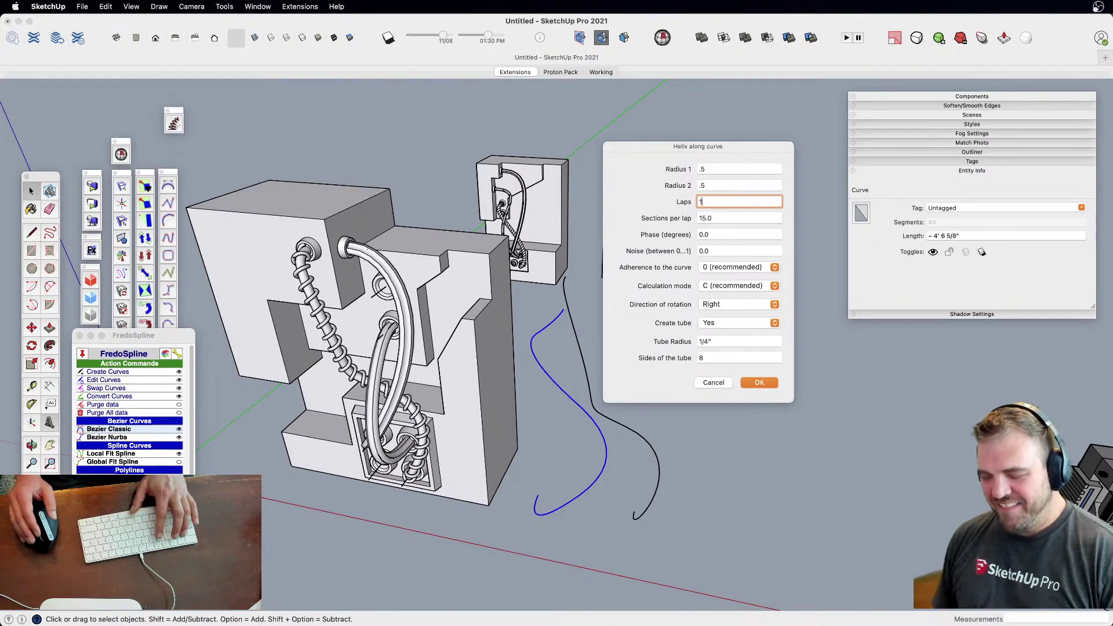
left_click(754, 382)
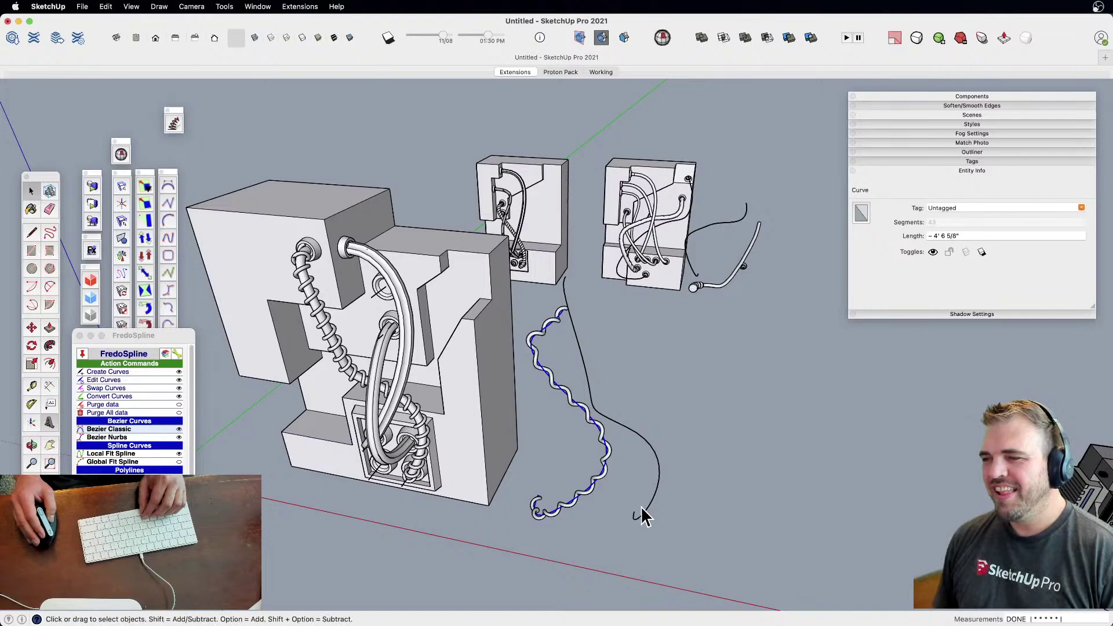
Try moving the plain curve 30" back toward the box along the red axis, and undo the move
scroll(574, 528, "up", 5)
middle_click_drag(559, 527, 724, 485)
key("m")
left_click(705, 527)
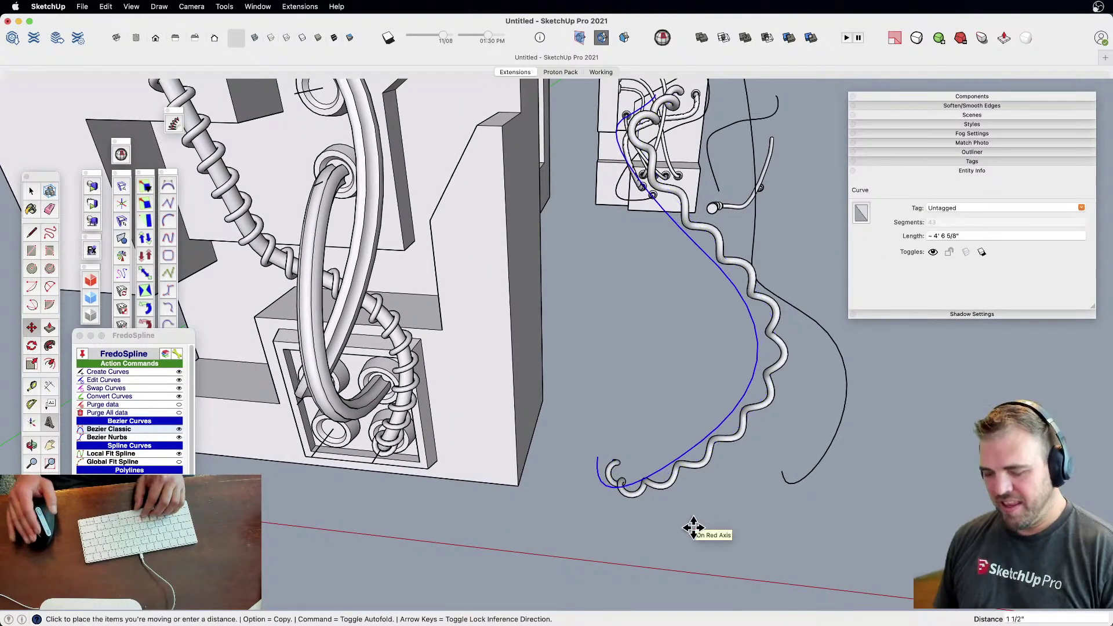
type("30")
key("Return")
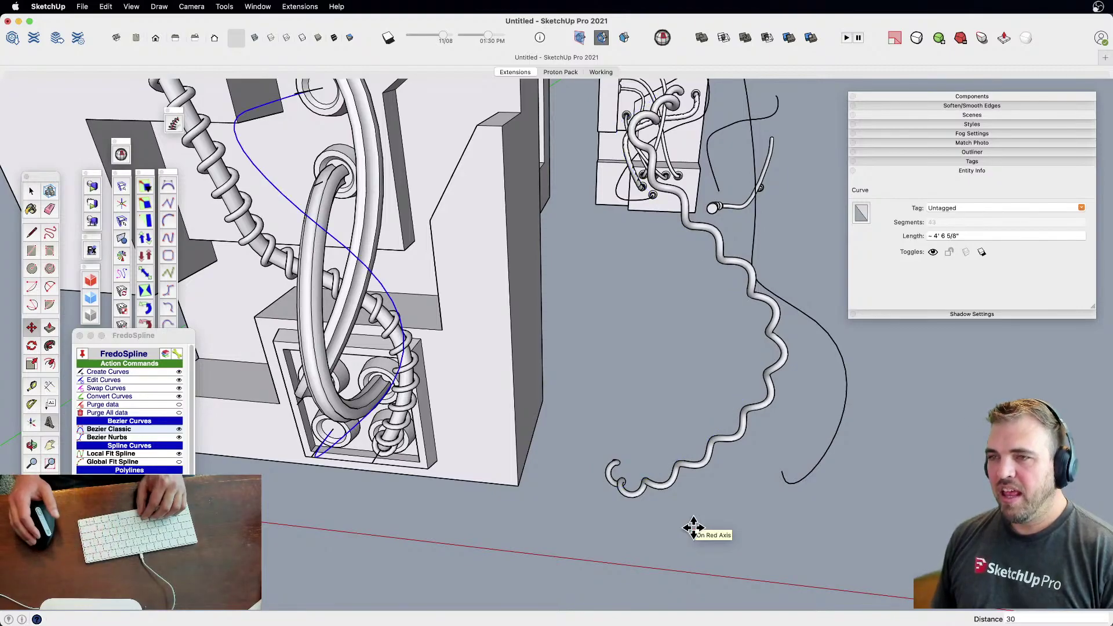
key("super+z")
key("space")
Move the coiled tube group 30" along the red axis back into the box model's sockets and deselect it
left_click(706, 468)
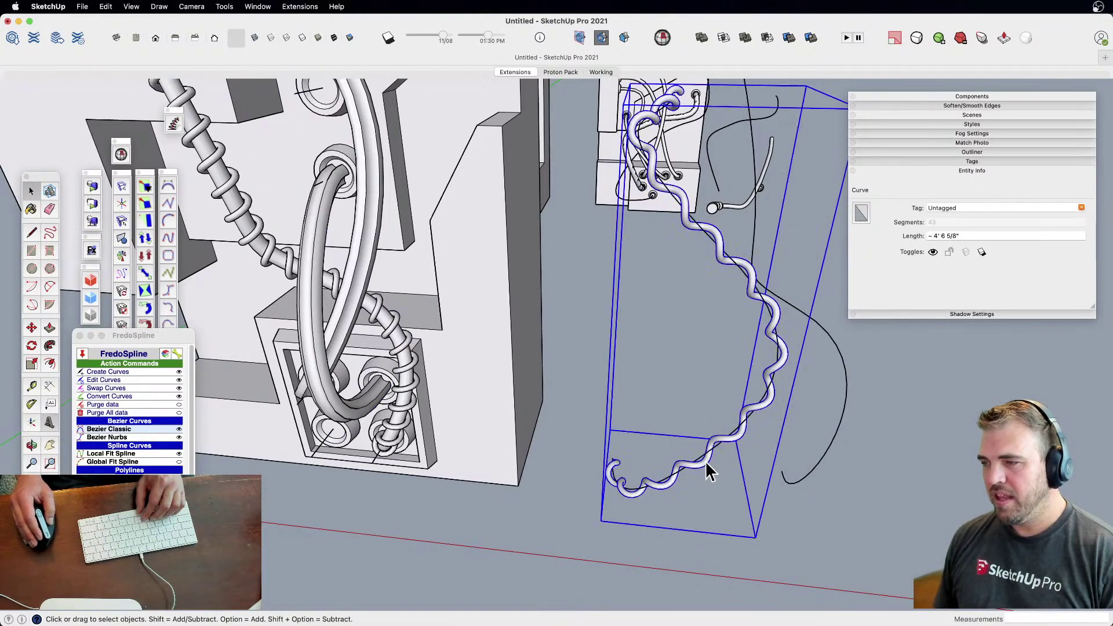
key("m")
left_click(708, 559)
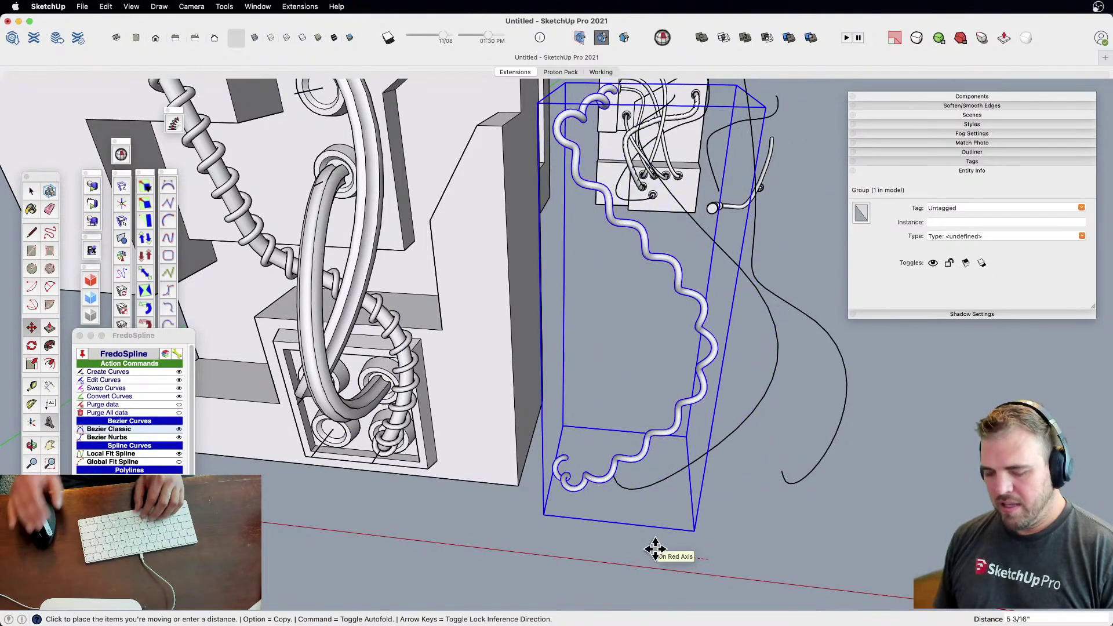
type("30")
key("Return")
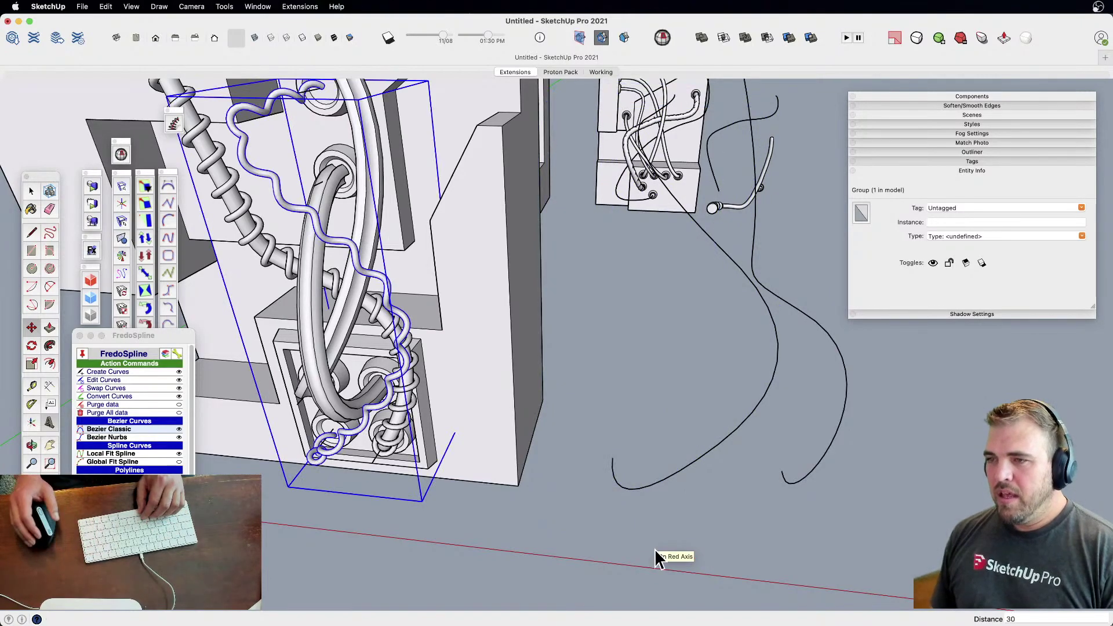
key("space")
left_click(654, 548)
scroll(648, 525, "down", 3)
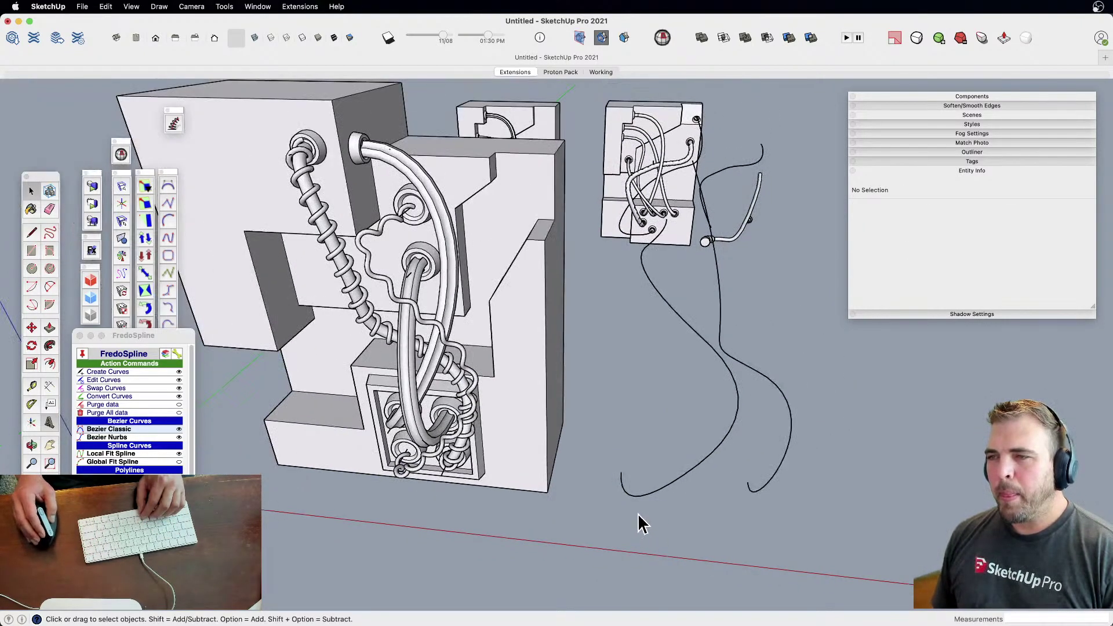
left_click(651, 487)
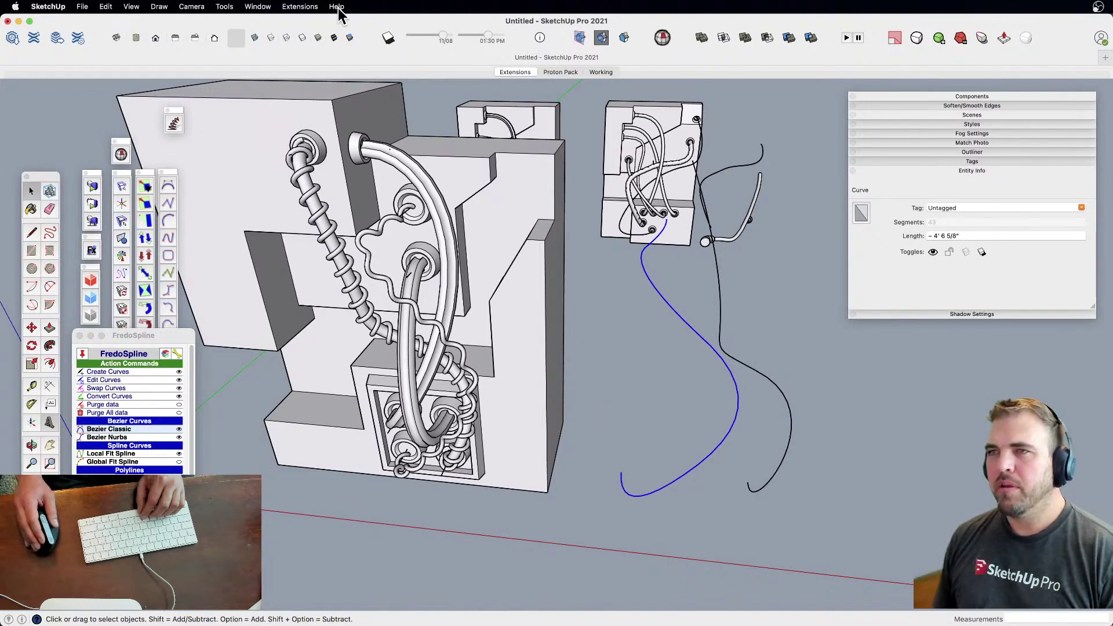
left_click(300, 7)
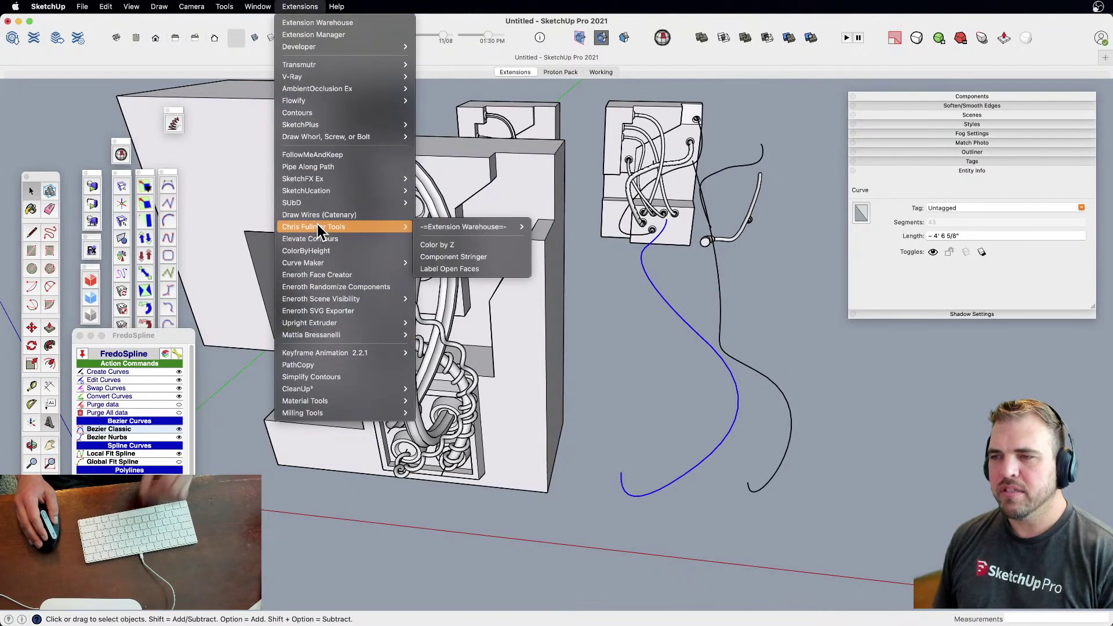
left_click(323, 167)
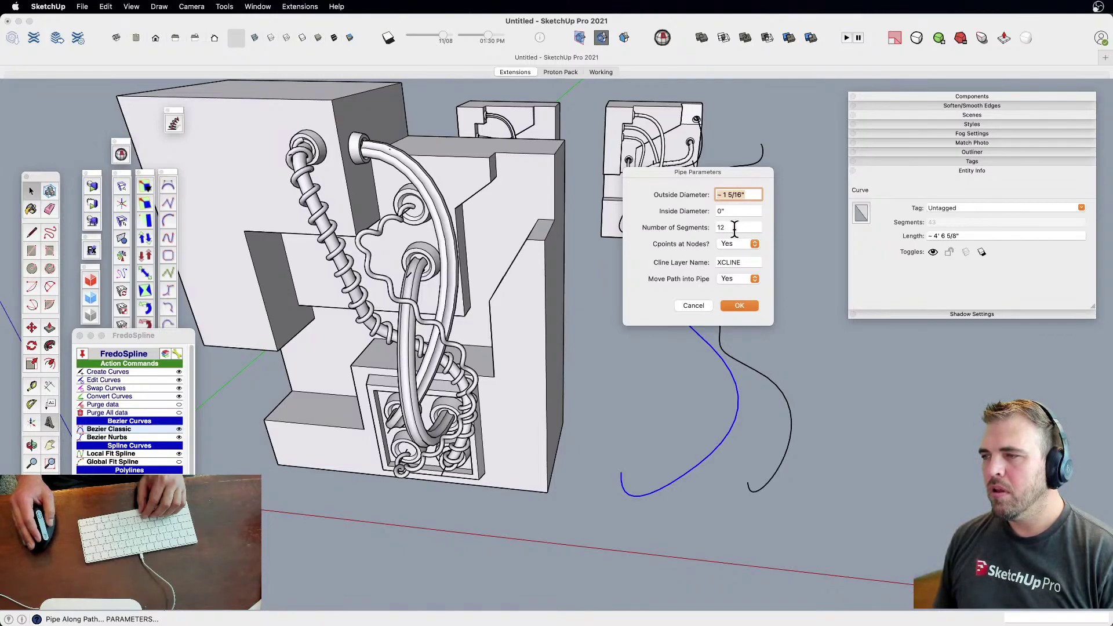
key("Return")
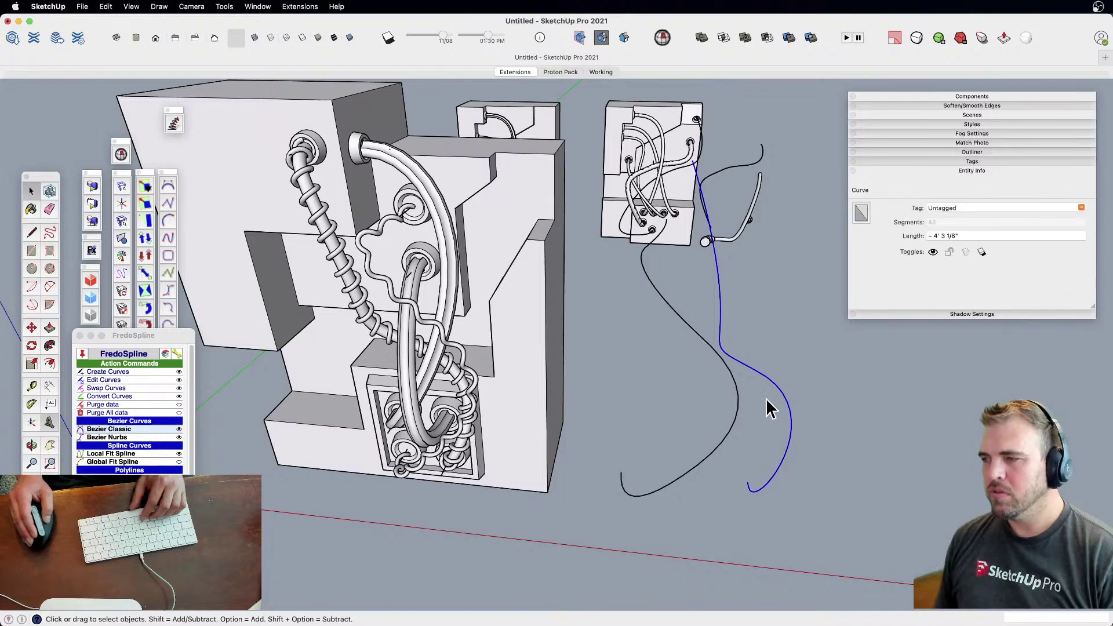
Move the other loose curve, farthest from the box, 10" along the red axis away from the box
key("m")
left_click(770, 442)
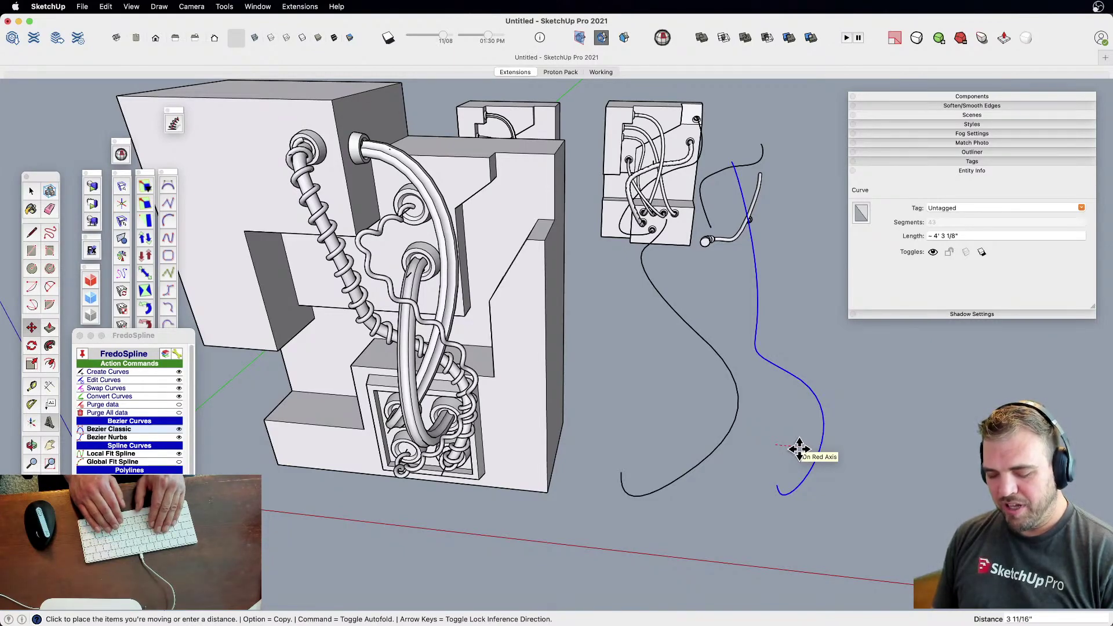
type("10")
key("Return")
key("space")
Copy the socket curve beside the box 10" along the red axis, between the original and the other loose curve
left_click_drag(777, 442, 700, 415)
middle_click_drag(703, 443, 628, 442)
key("m")
left_click(641, 506)
key("alt")
type("10")
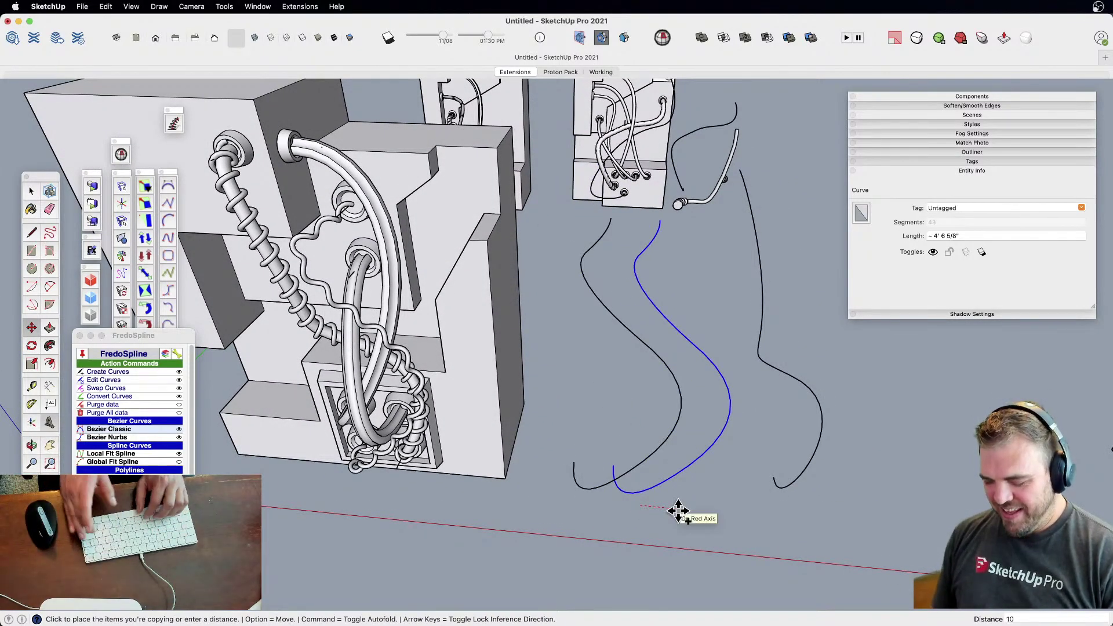
key("Return")
key("space")
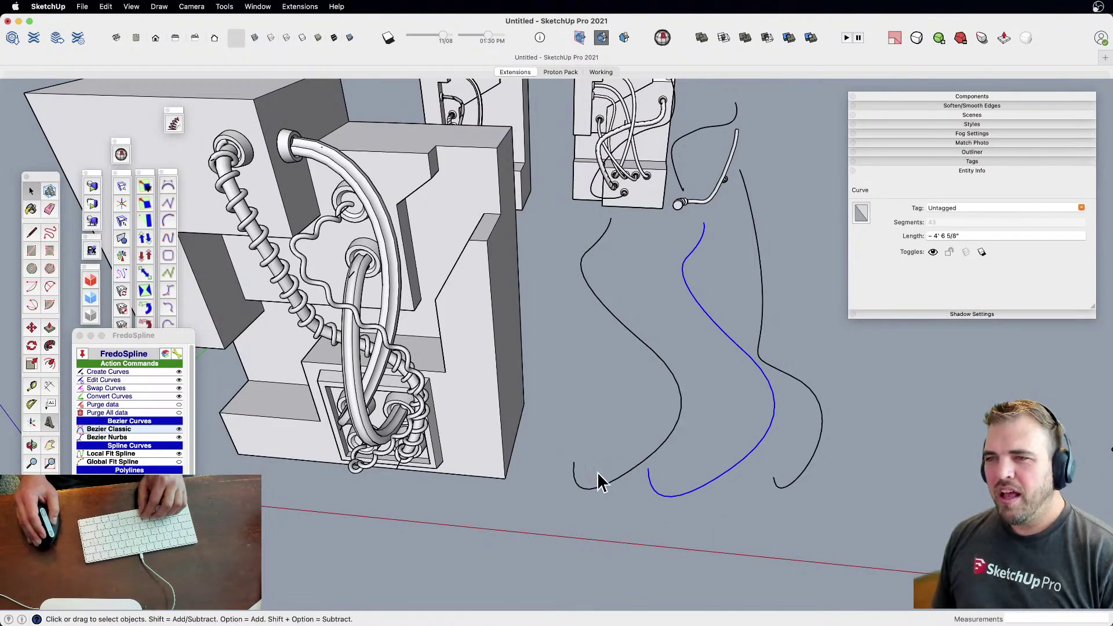
Create a pipe with a 1" outside diameter along the loose curve nearest the box using Pipe Along Path
middle_click_drag(613, 490, 645, 430)
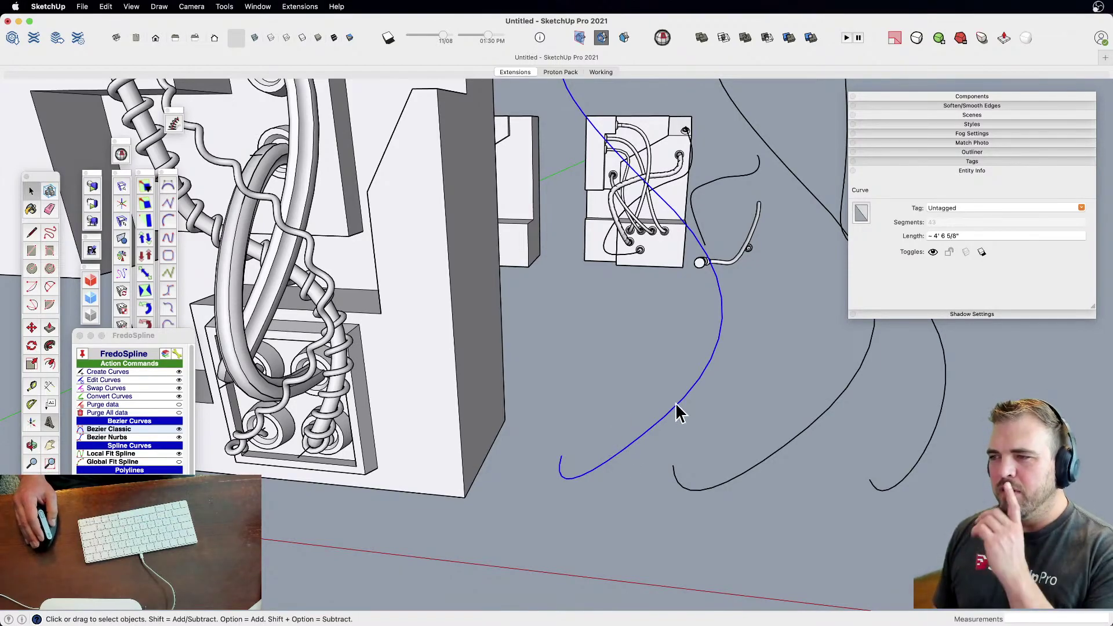
left_click(255, 7)
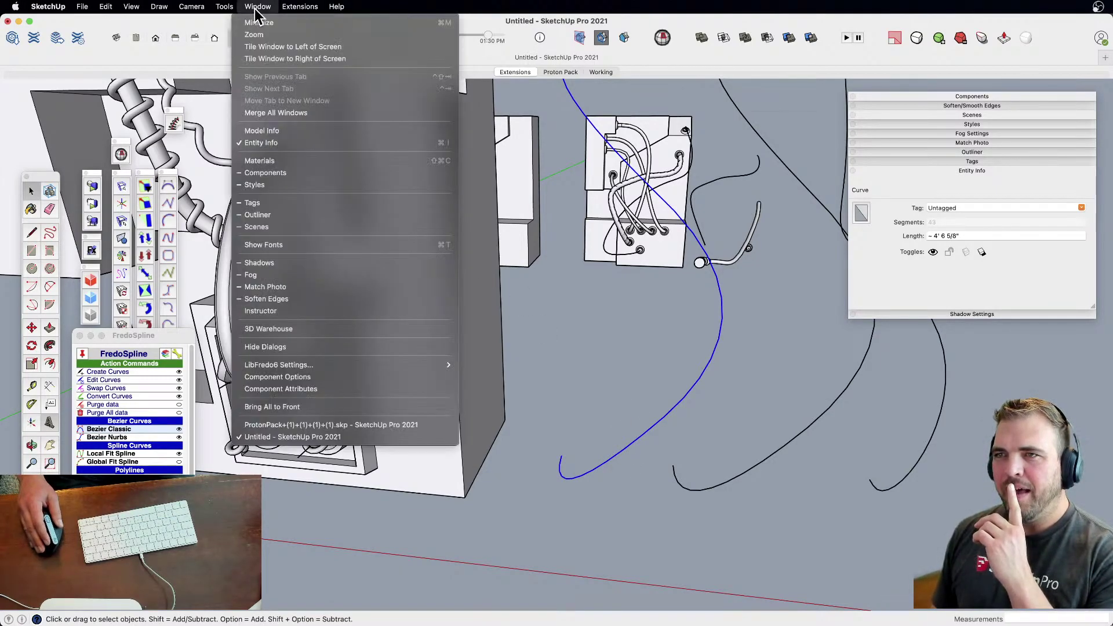
mouse_move(300, 7)
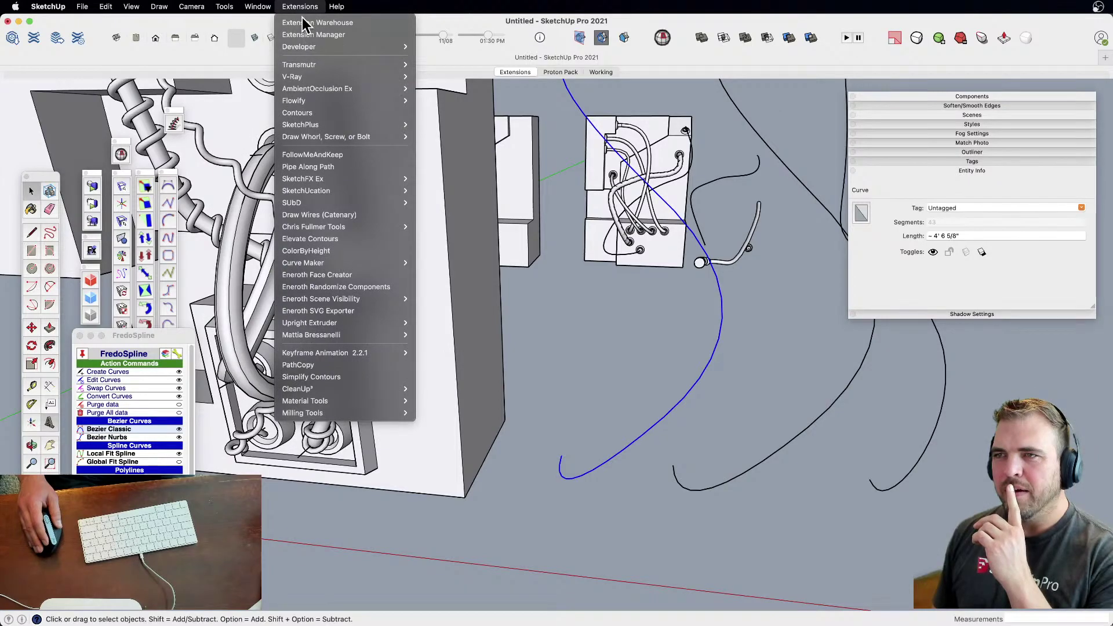
left_click(329, 167)
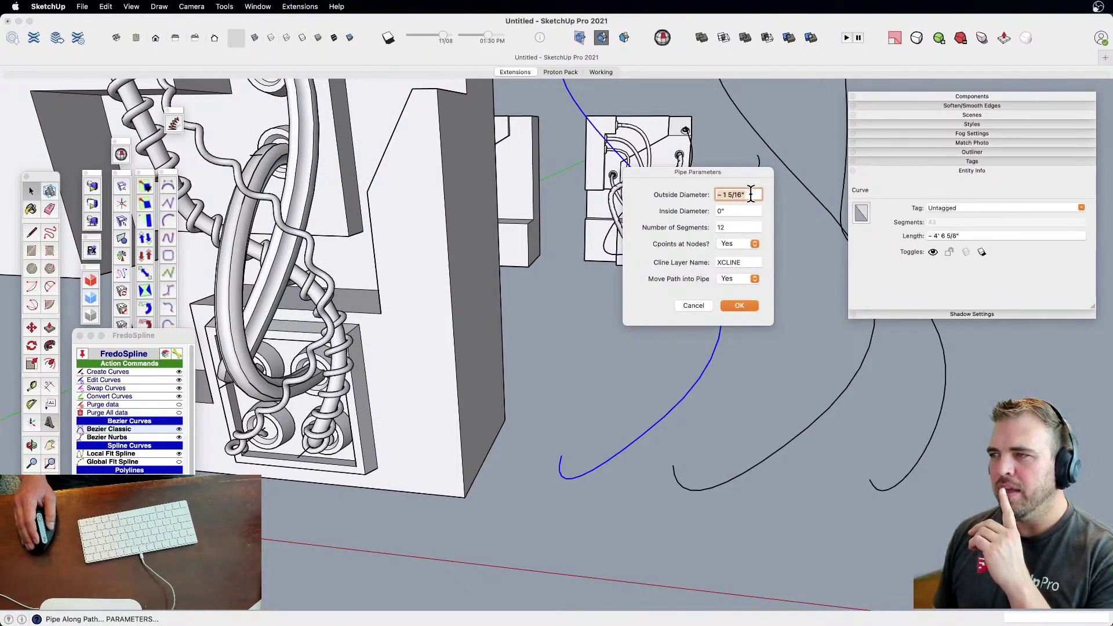
type("1")
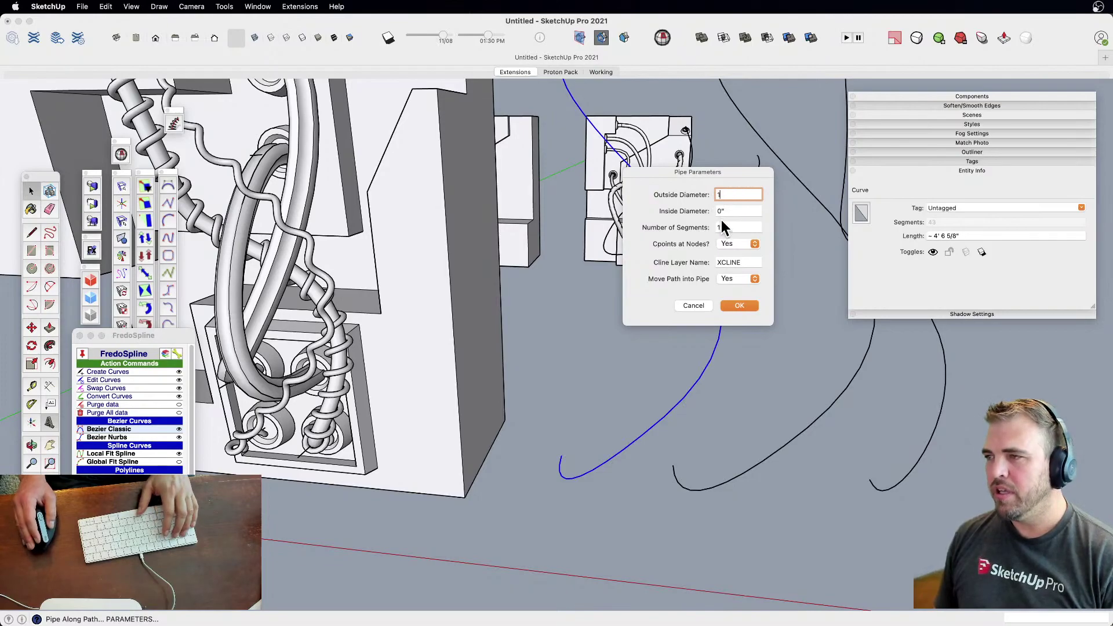
left_click(739, 305)
Move the new 1" pipe 30" along the red axis into the box model's sockets and deselect it
left_click(672, 412)
scroll(675, 422, "down", 3)
key("m")
left_click(628, 493)
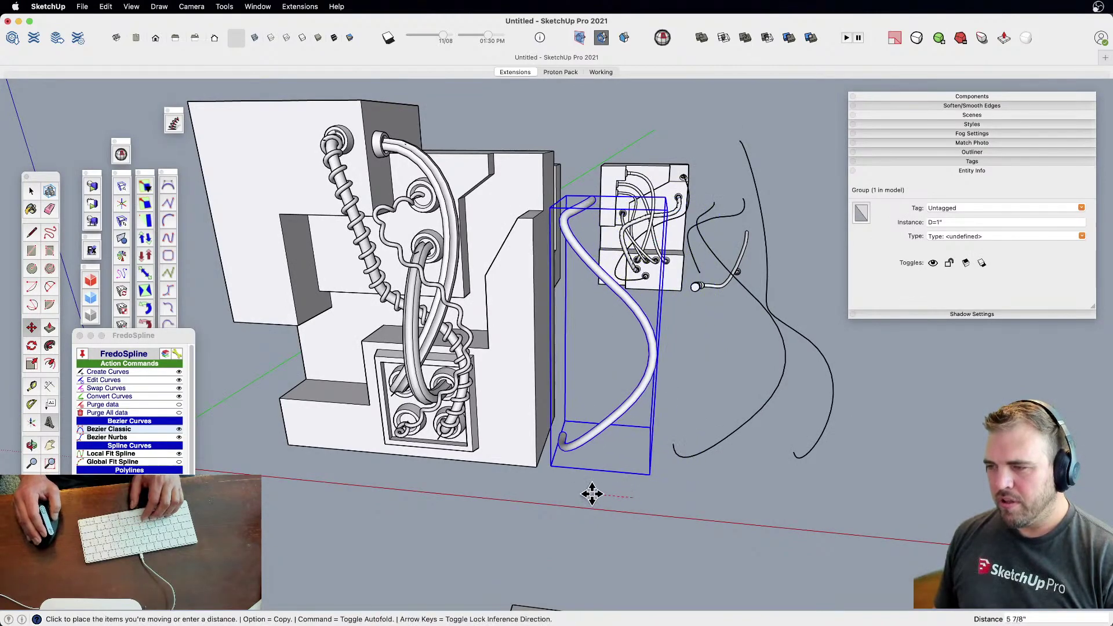
type("3")
key("Return")
key("space")
left_click(441, 514)
scroll(474, 316, "up", 3)
scroll(475, 318, "up", 6)
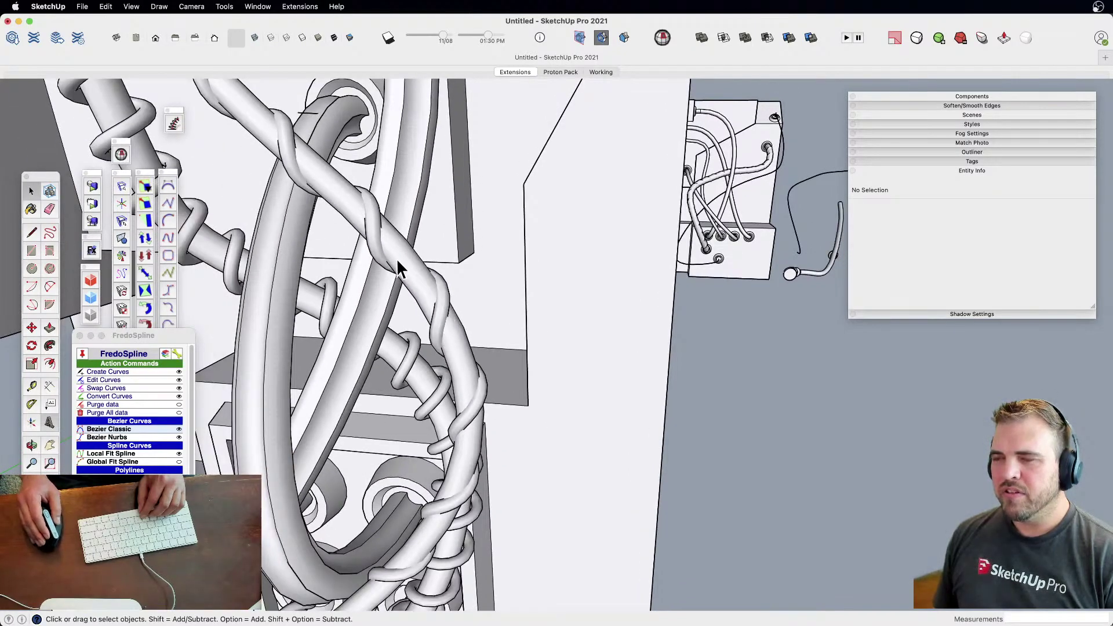
scroll(400, 262, "down", 6)
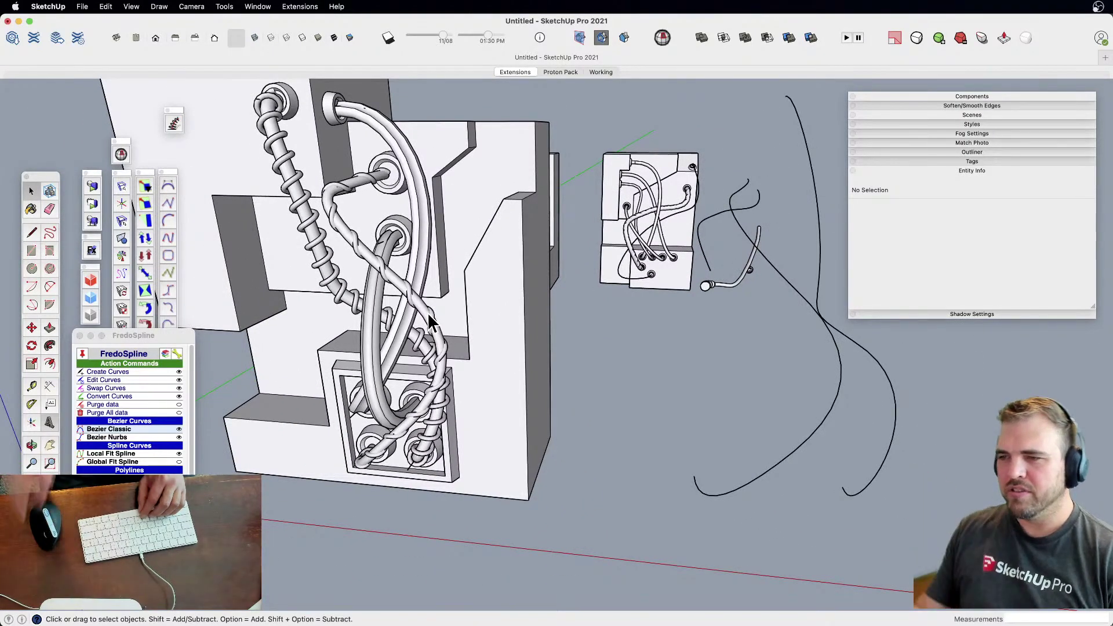
mouse_move(790, 492)
middle_mouse_down()
mouse_move(706, 524)
mouse_move(718, 543)
mouse_move(713, 514)
middle_mouse_up()
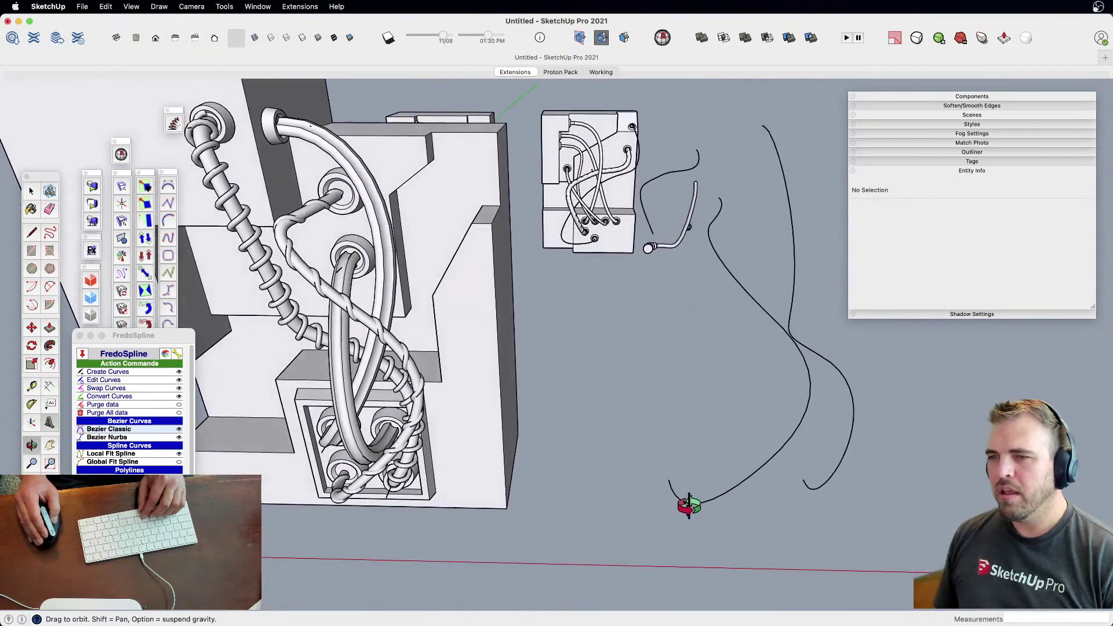
left_click(414, 372)
key("m")
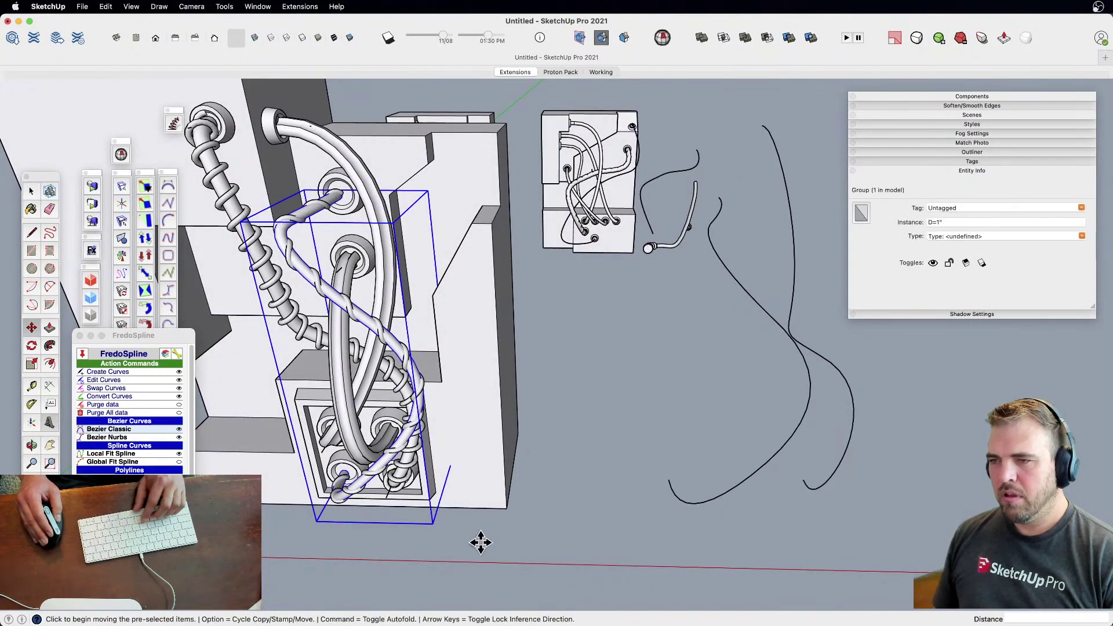
left_click(480, 542)
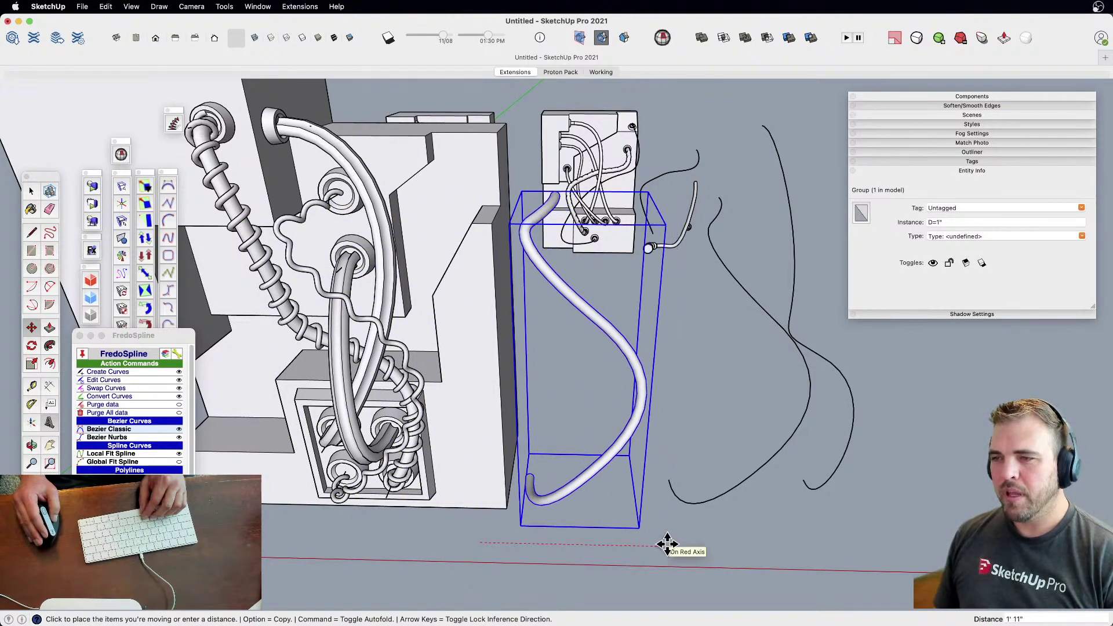
key("space")
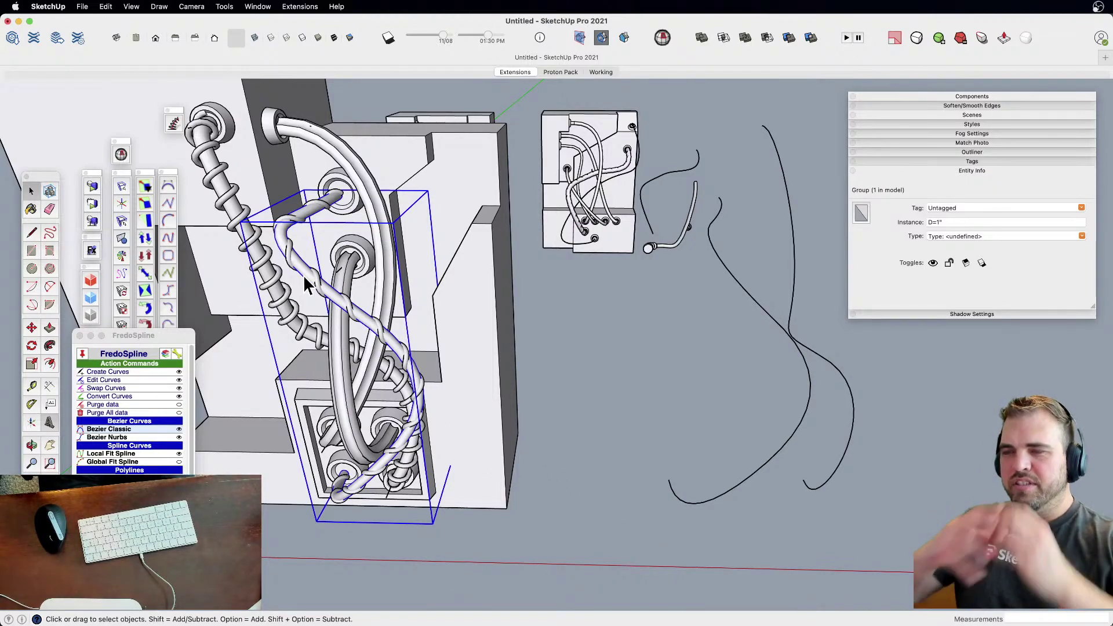
Generate a helix tube with 18 laps along the copied curve beside the box, keeping the other helix settings
left_click(690, 508)
key("h")
left_click_drag(634, 489, 496, 477)
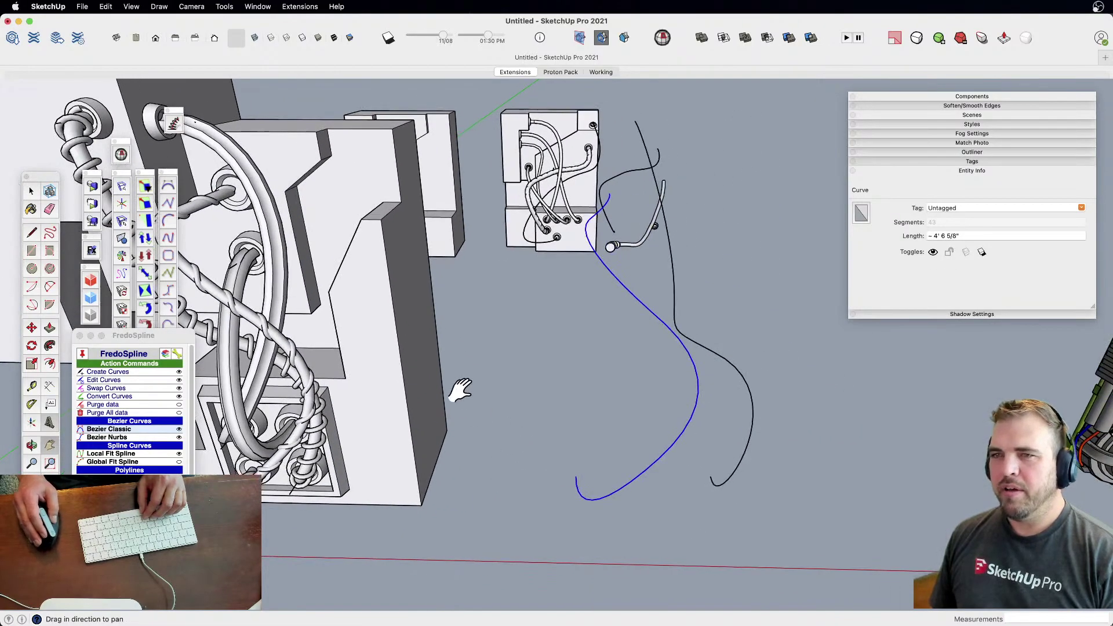
left_click(175, 124)
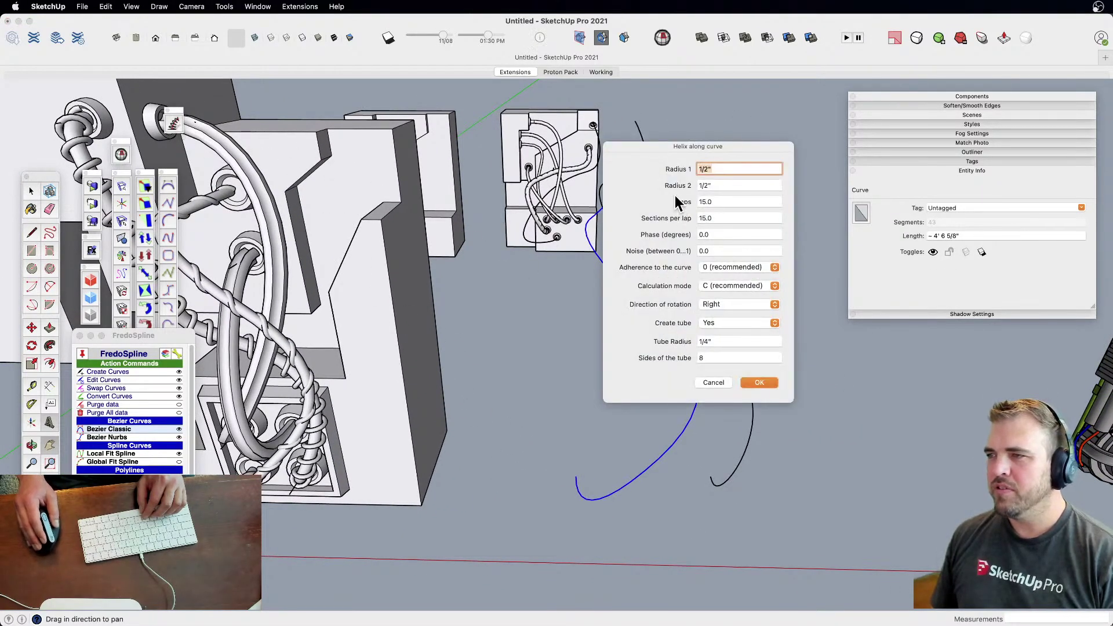
left_click(721, 202)
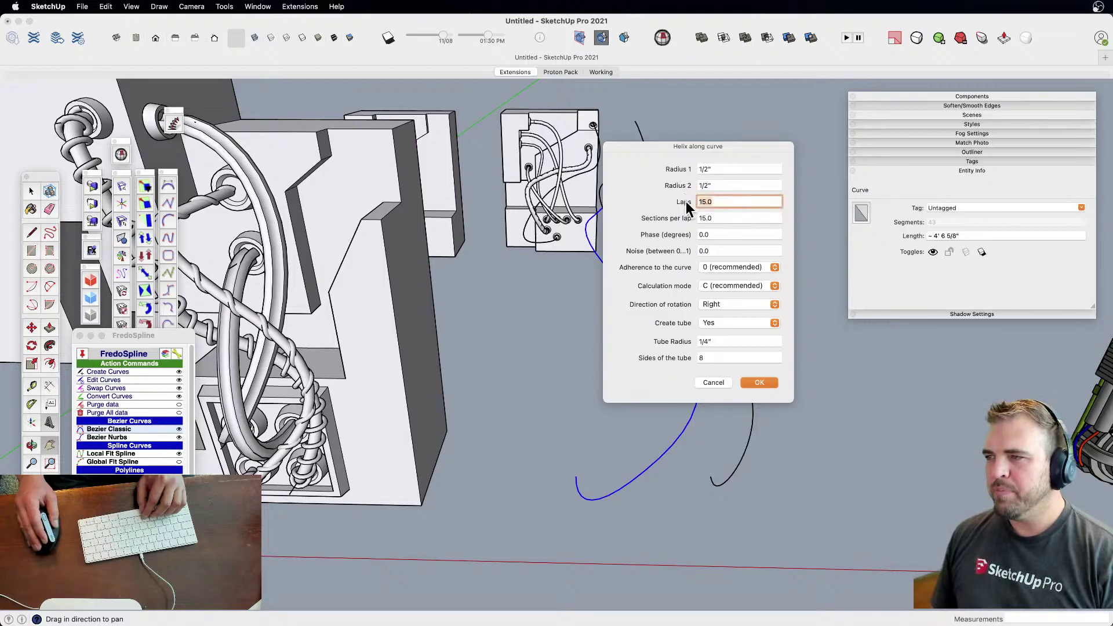
type("18")
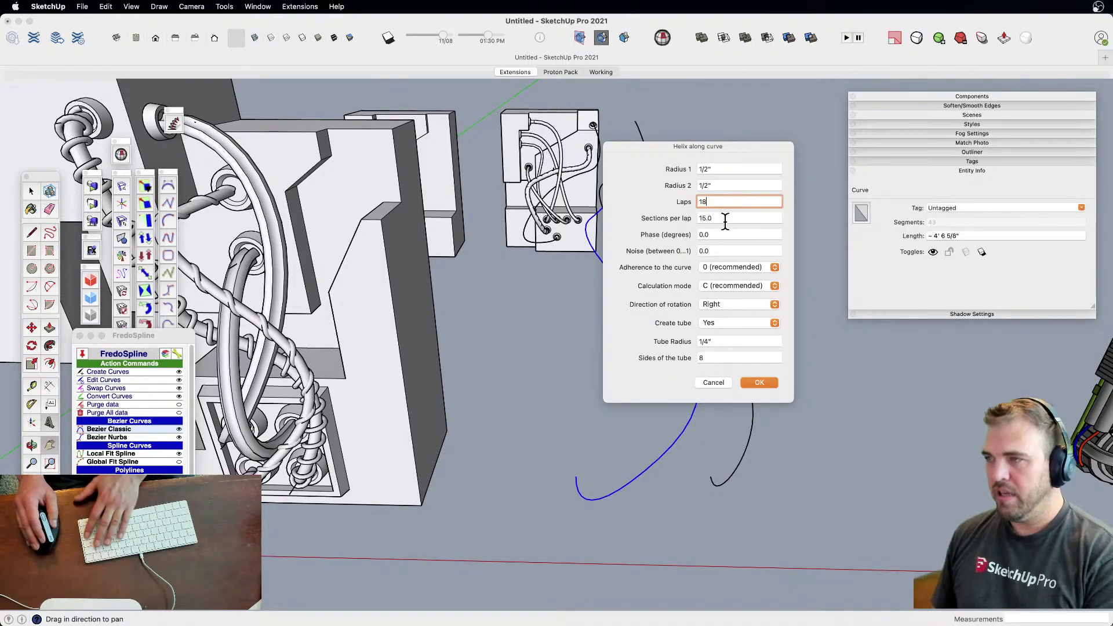
left_click(757, 382)
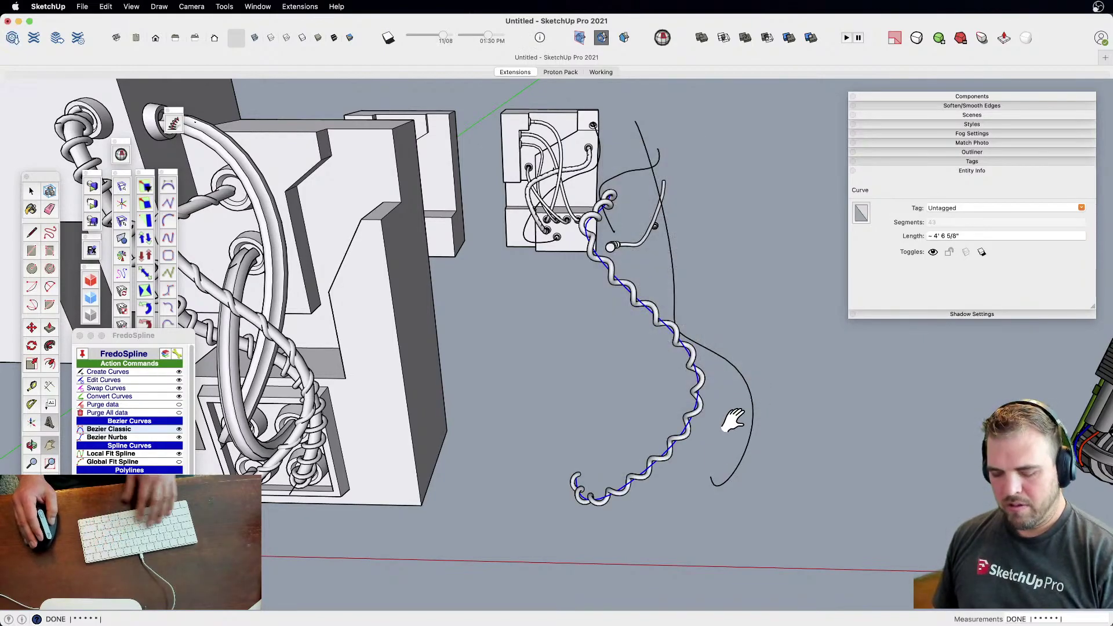
Move the 18-lap coiled tube 40" along the red axis onto the pipe in the box model's sockets
left_click(672, 460)
key("m")
left_click(620, 557)
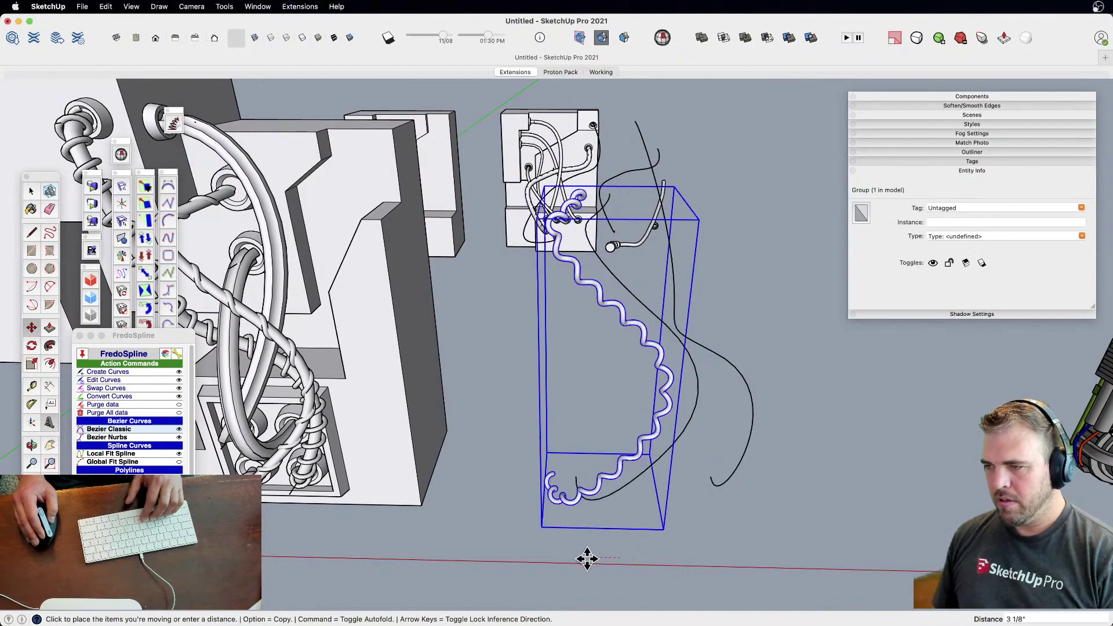
type("40")
key("Return")
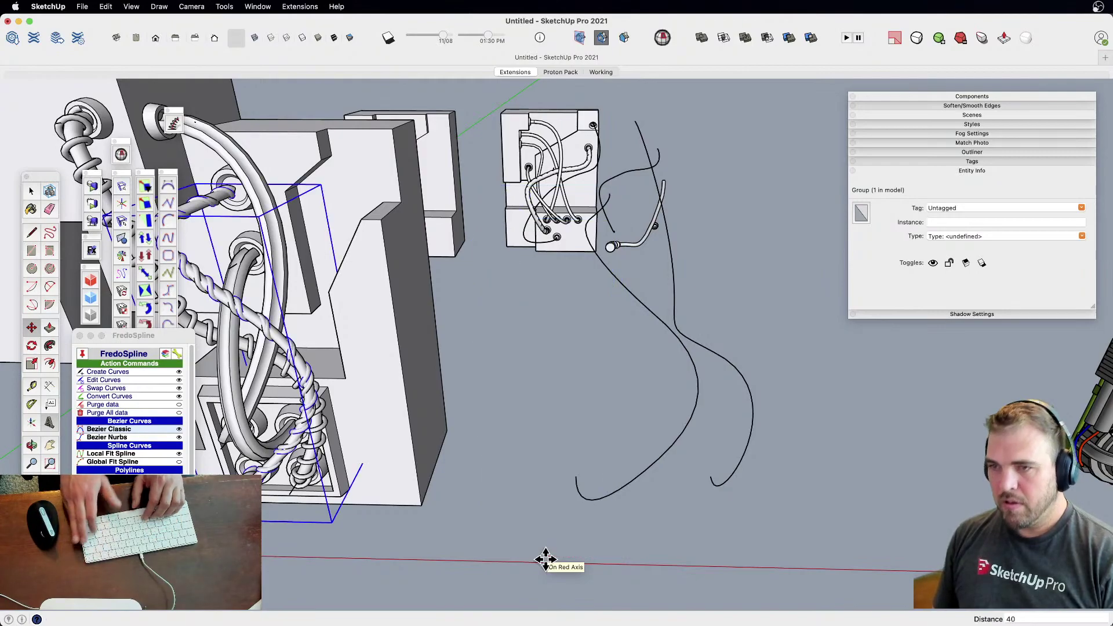
key("space")
Generate another helix tube with 13 laps along the same copied curve, keeping the other helix settings
left_click(605, 486)
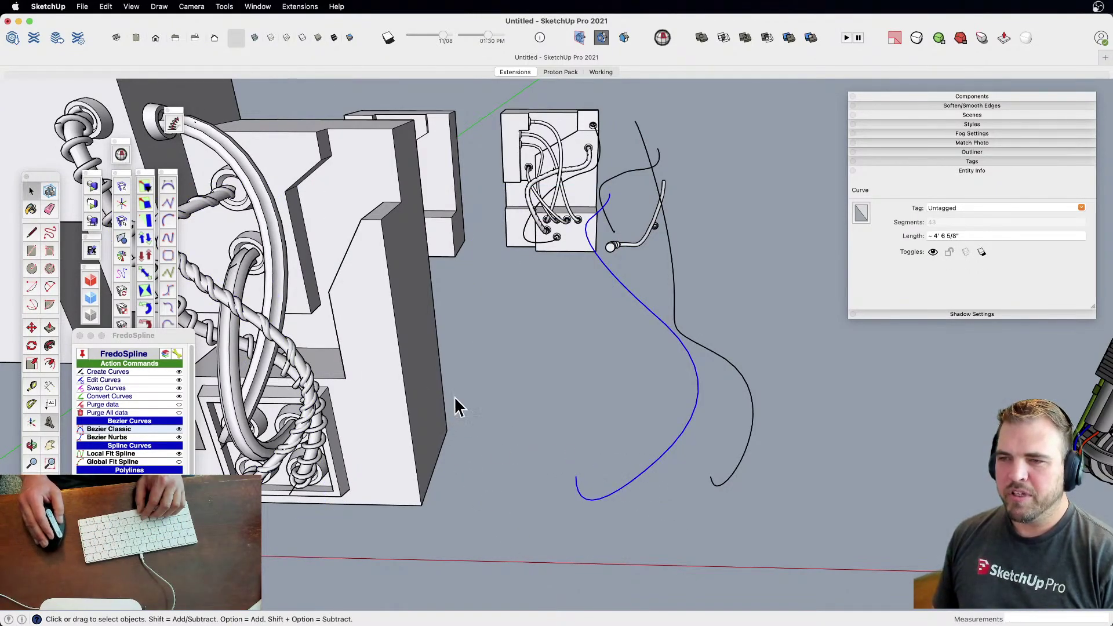
left_click(174, 124)
left_click(714, 201)
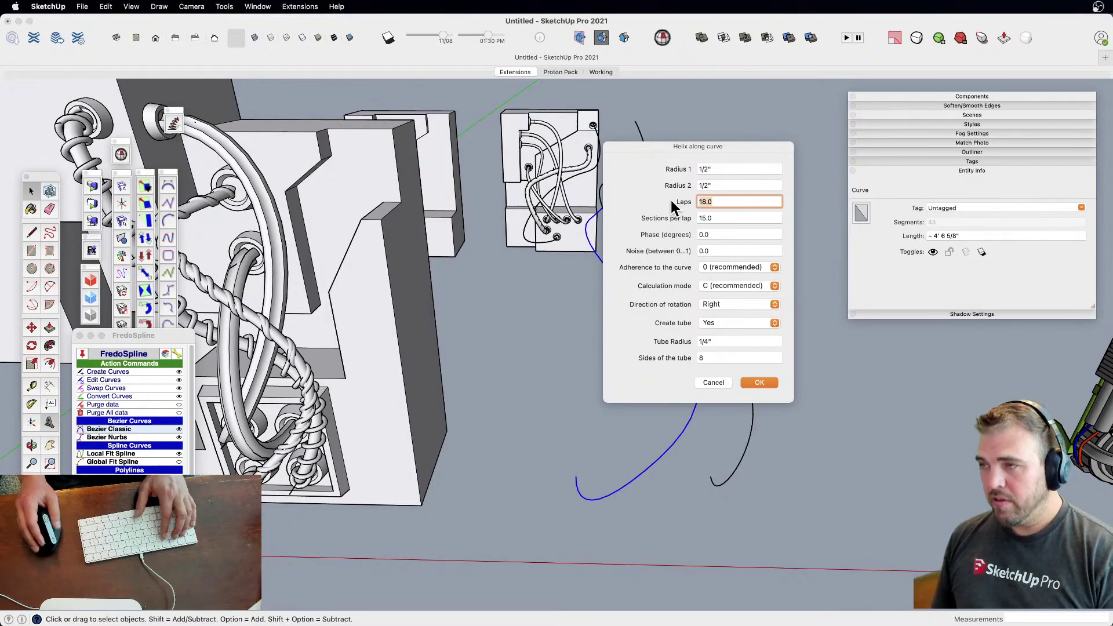
type("13")
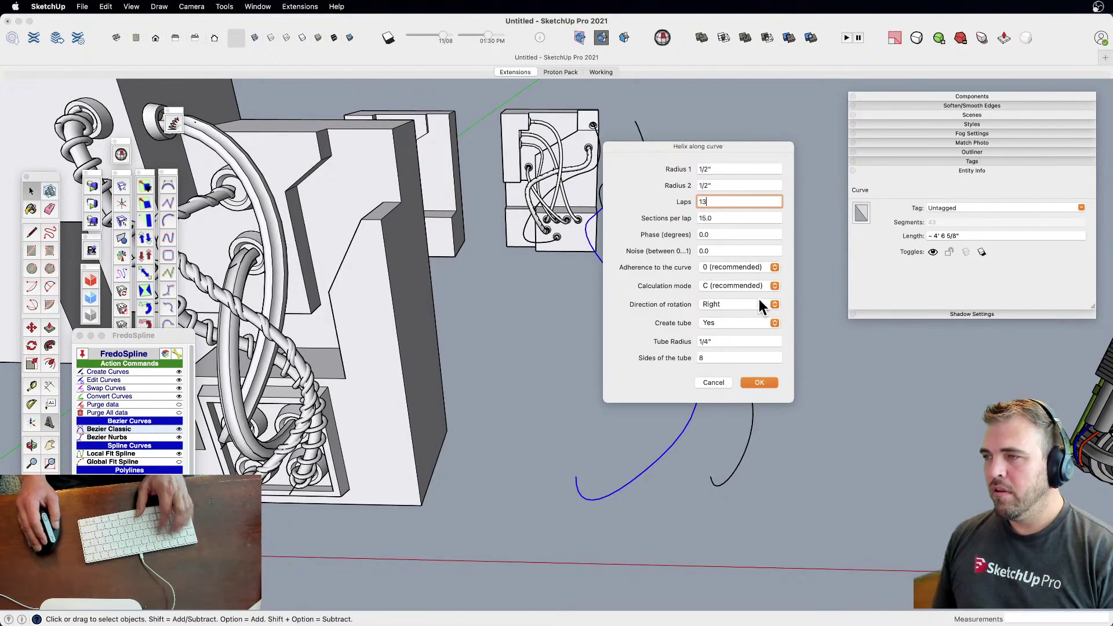
left_click(758, 382)
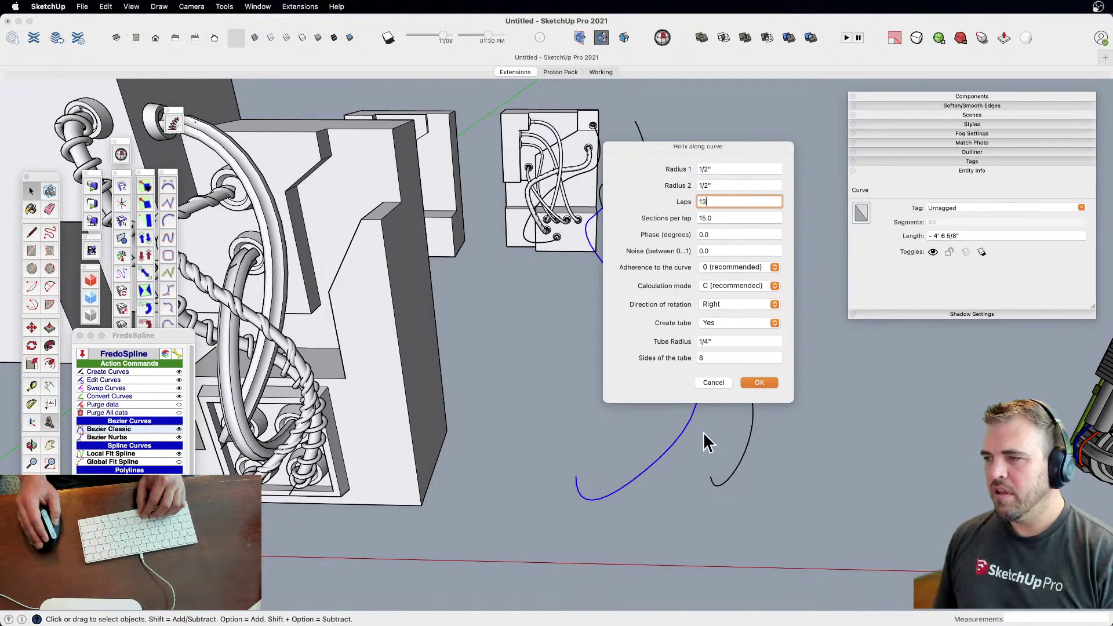
Move the 13-lap coiled tube 40" along the red axis onto the pipe in the box model's sockets and deselect it
left_click(667, 464)
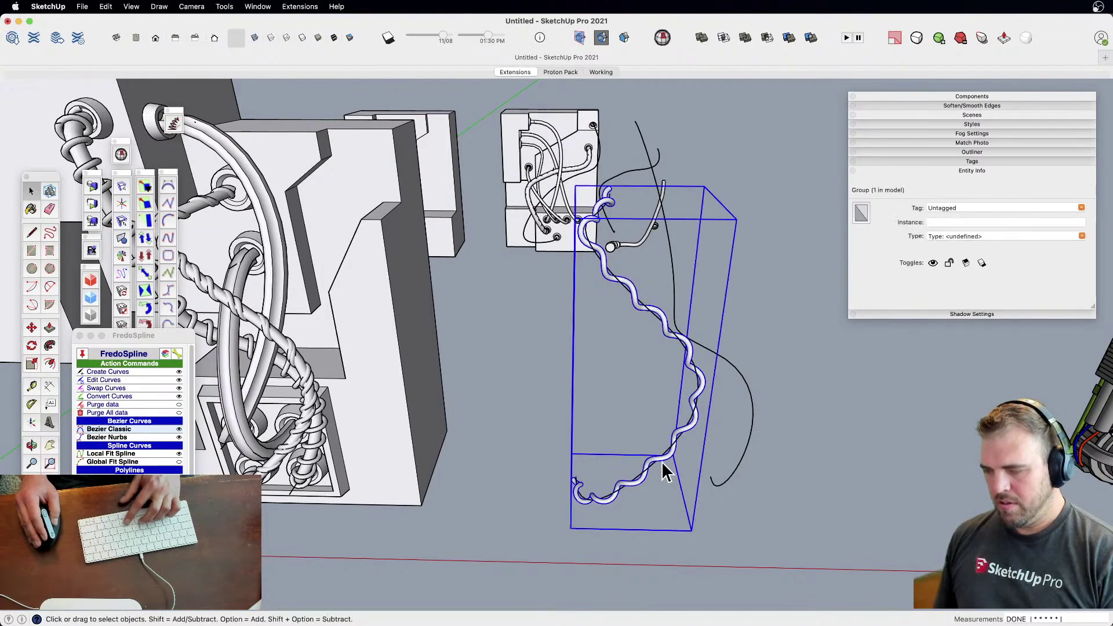
key("m")
left_click(652, 528)
type("30")
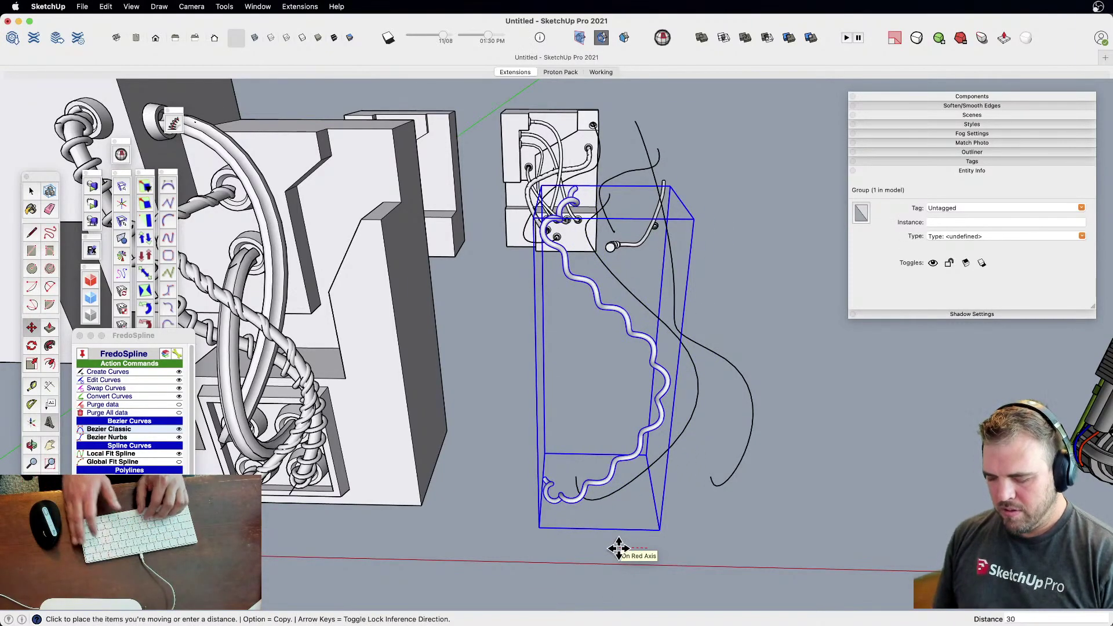
key("Return")
type("40")
key("Return")
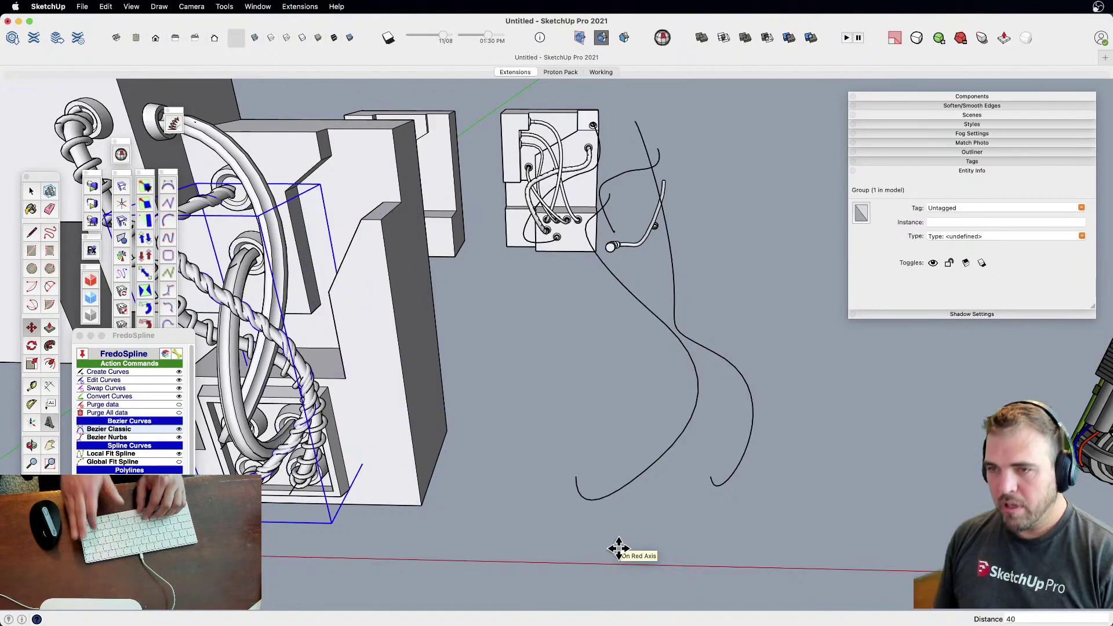
key("space")
left_click(535, 532)
Examine how the overlapping coiled tubes wrap the 1" pipe from the upper socket down to the lower socket panel
scroll(293, 349, "up", 4)
middle_click_drag(293, 347, 507, 360, "shift")
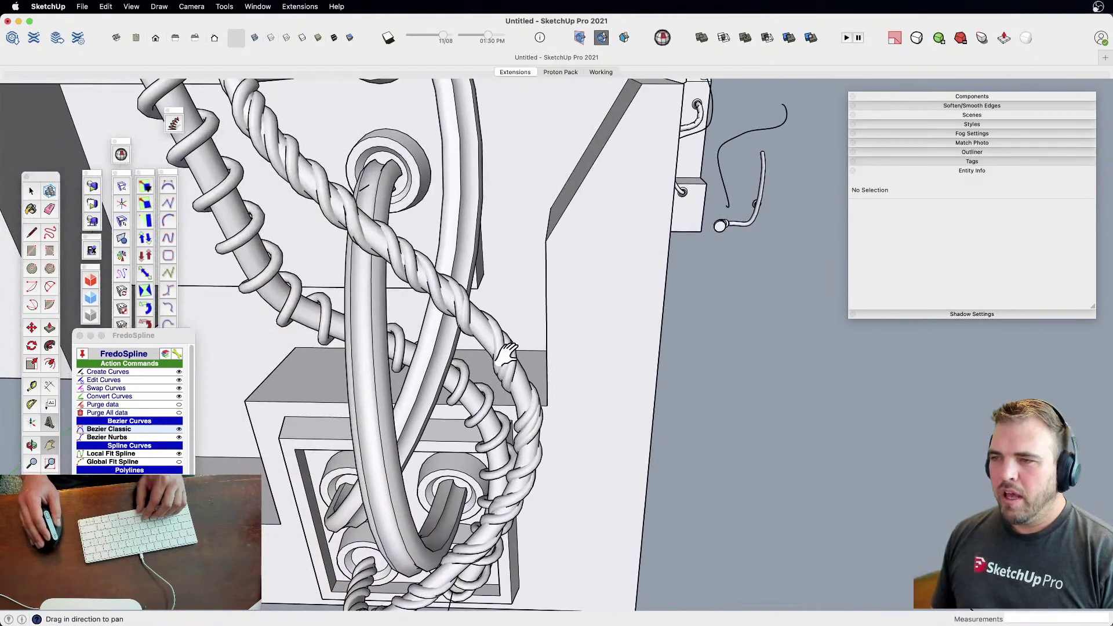
scroll(427, 290, "up", 3)
middle_click_drag(427, 290, 585, 443, "shift")
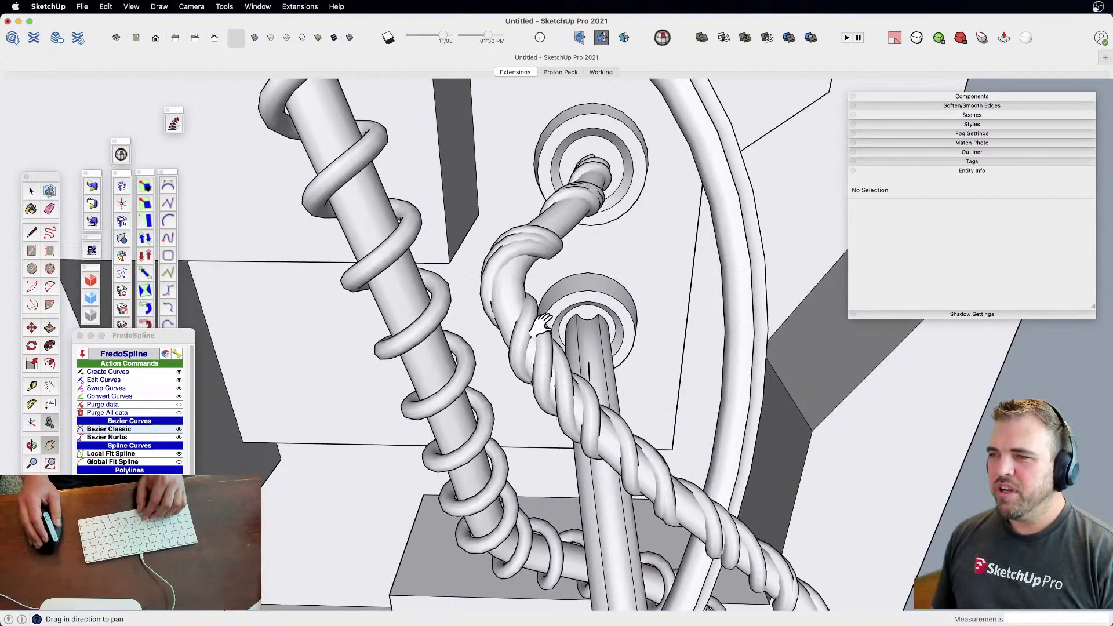
scroll(547, 217, "up", 2)
scroll(548, 220, "down", 5)
middle_click_drag(566, 323, 420, 142, "shift")
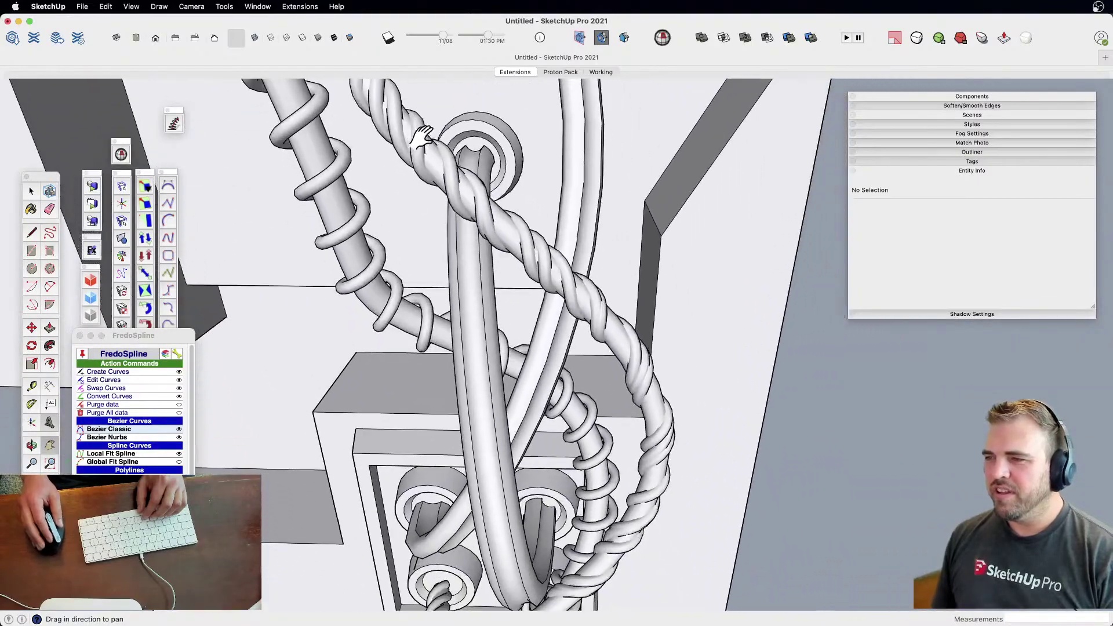
middle_click_drag(643, 400, 530, 459, "shift")
scroll(531, 458, "down", 3)
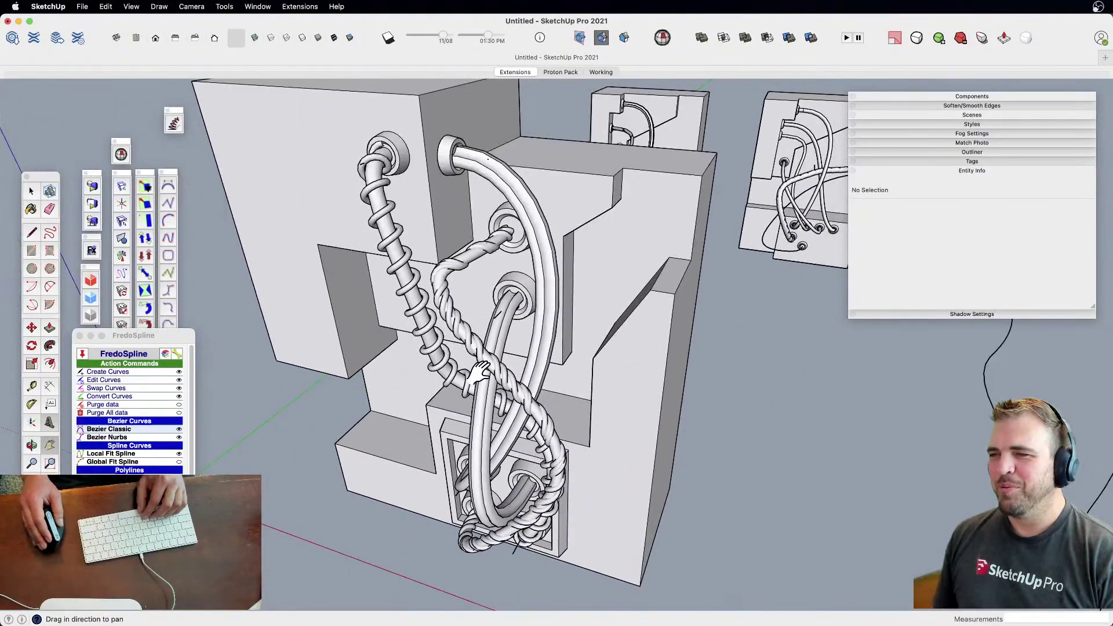
middle_click_drag(472, 335, 464, 279)
middle_click_drag(693, 495, 530, 365)
Turn on shadows to show the finished pipes and coiled cables on the box model
key("shift+s")
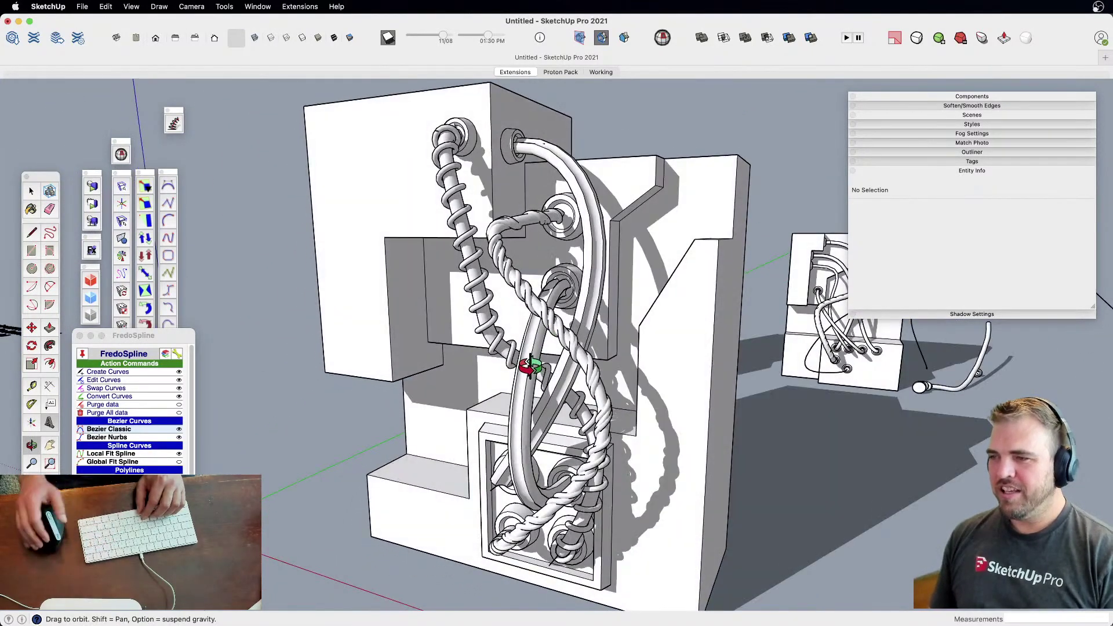
scroll(591, 479, "up", 3)
middle_click_drag(591, 479, 548, 487)
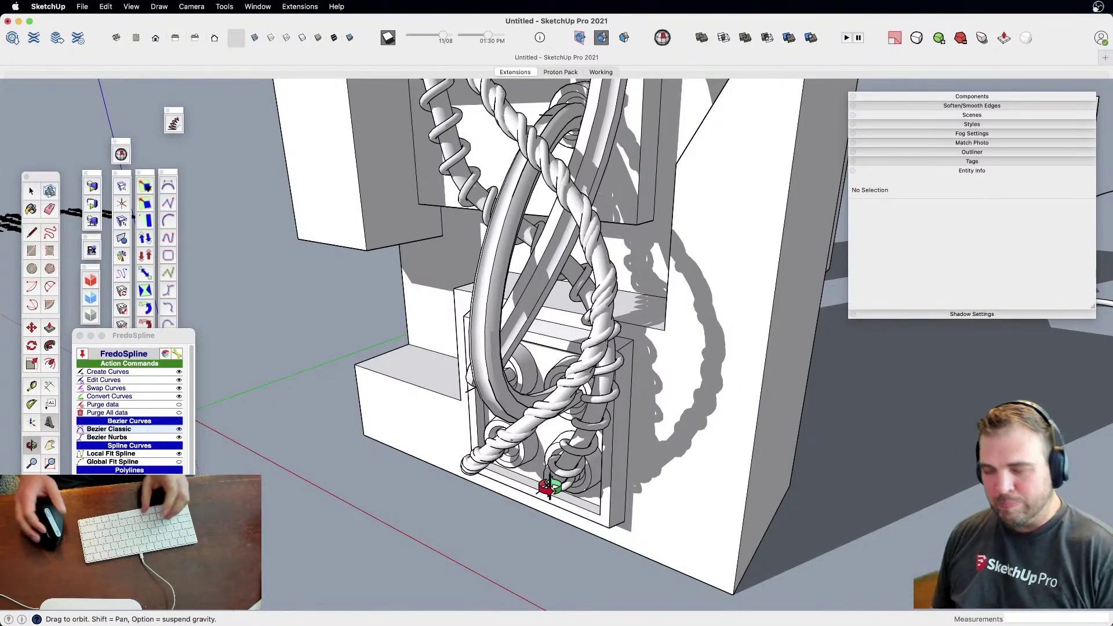
key("space")
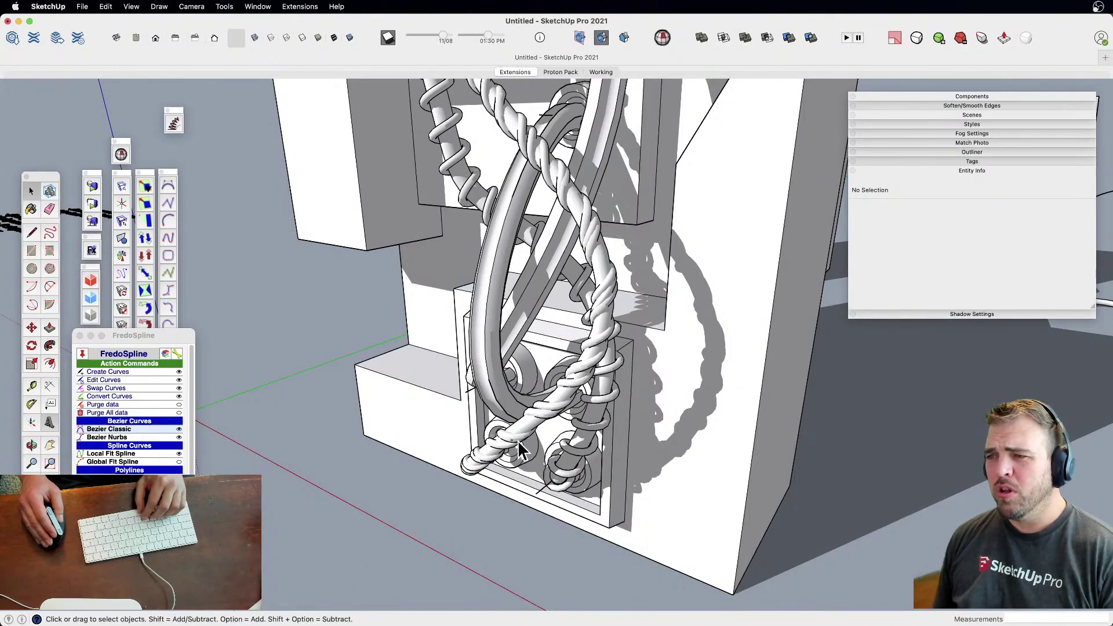
scroll(521, 449, "down", 3)
middle_click_drag(522, 449, 489, 480, "shift")
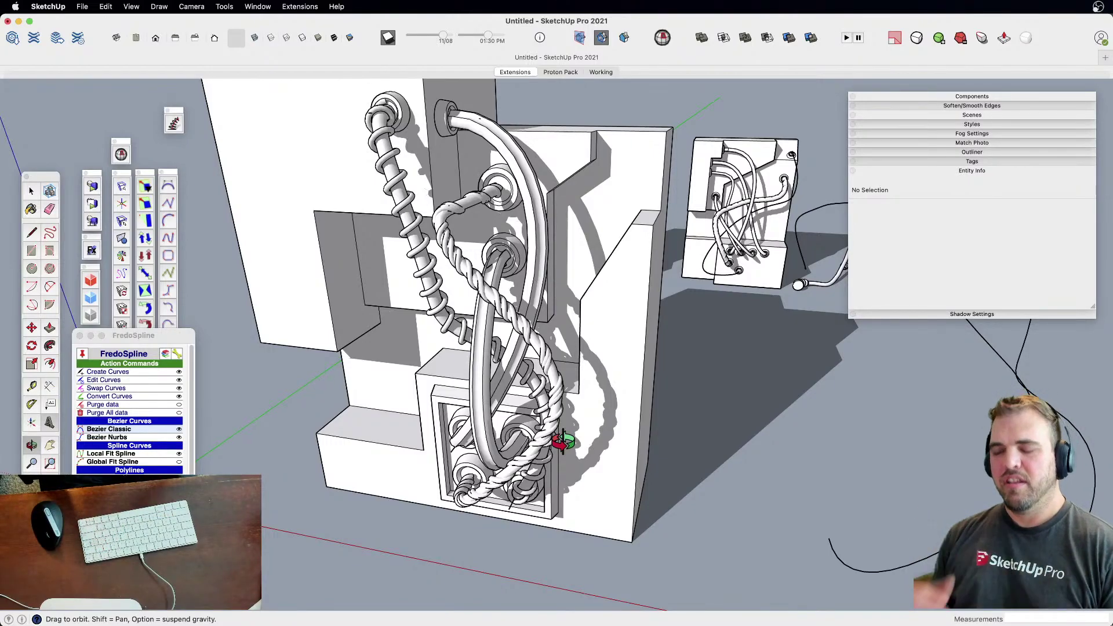
scroll(563, 442, "down", 5)
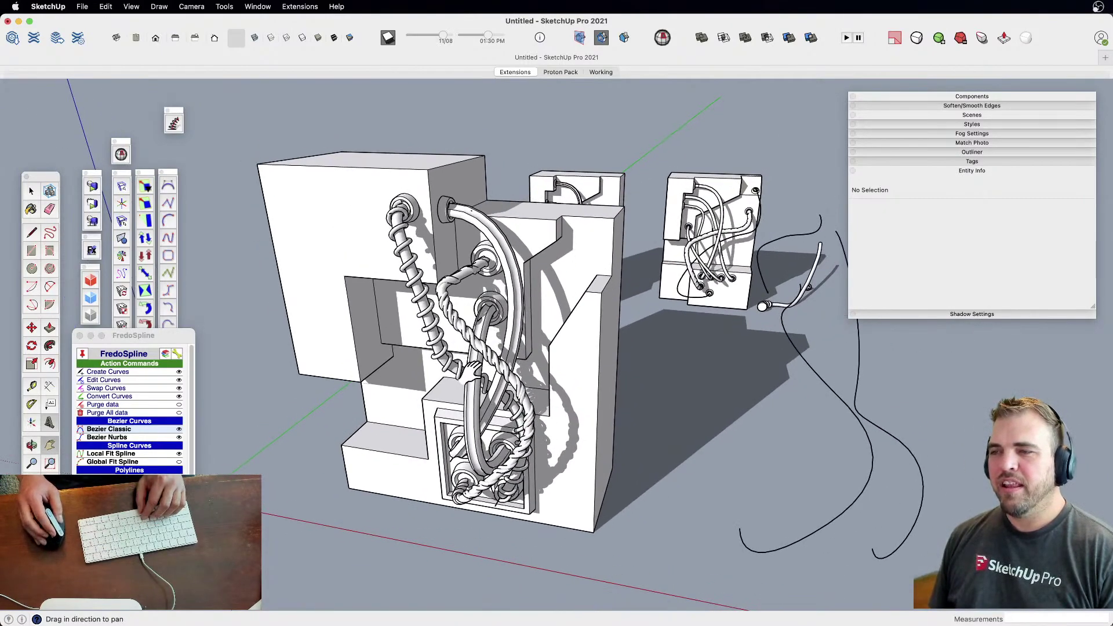
Inspect the shadowed pipes and coiled cables on the box model, and turn the shadows off
scroll(471, 370, "up", 5)
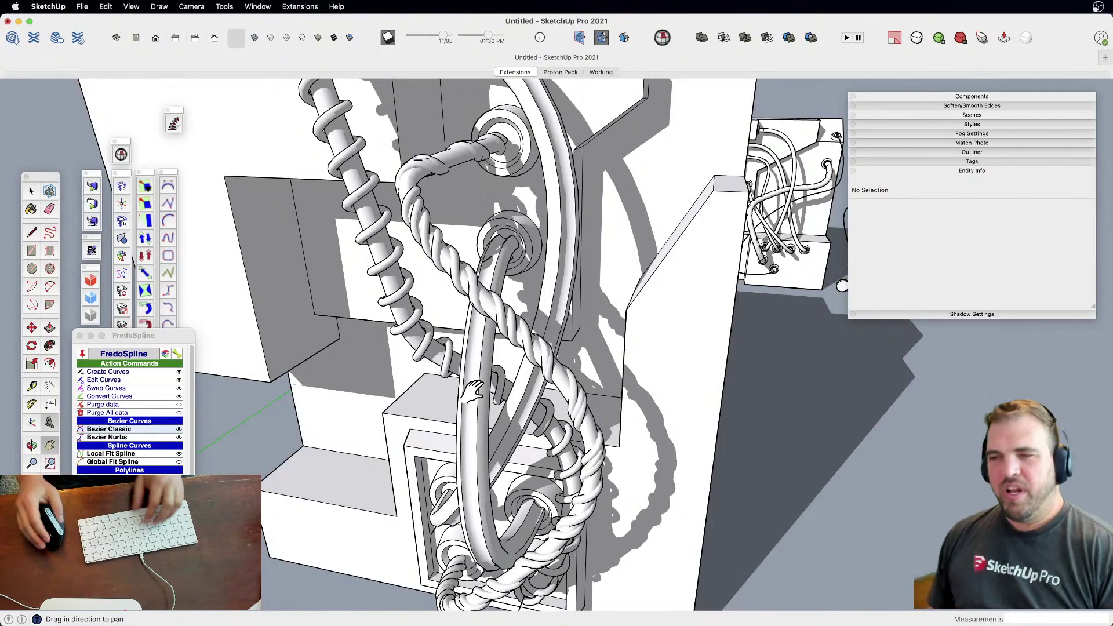
scroll(765, 469, "down", 5)
key("space")
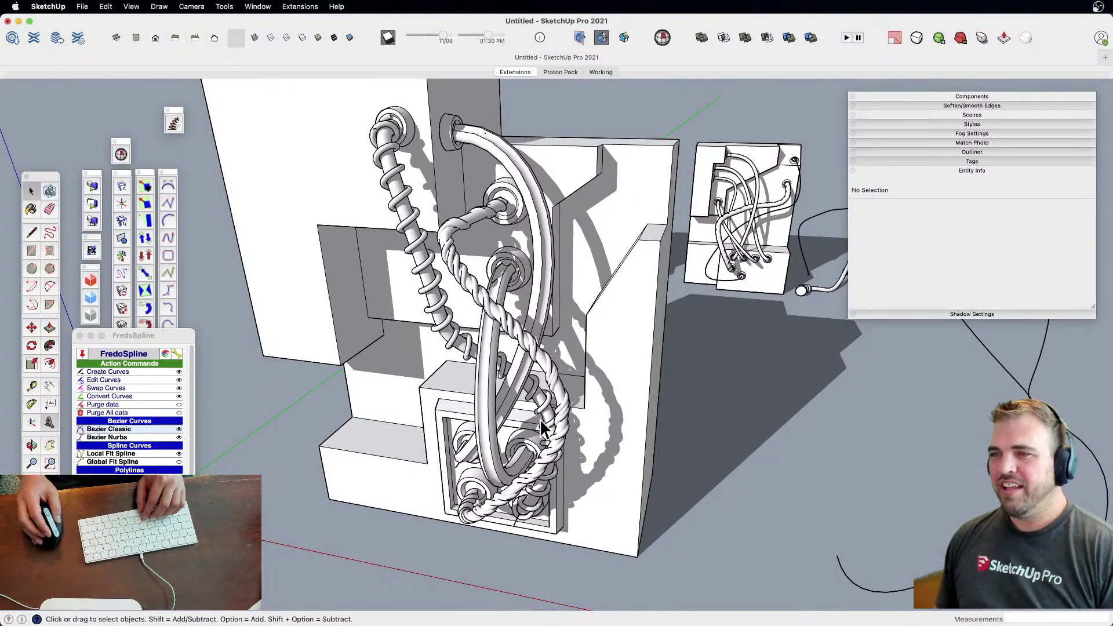
scroll(524, 440, "up", 3)
middle_click_drag(523, 440, 556, 431)
scroll(562, 405, "down", 3)
key("shift+s")
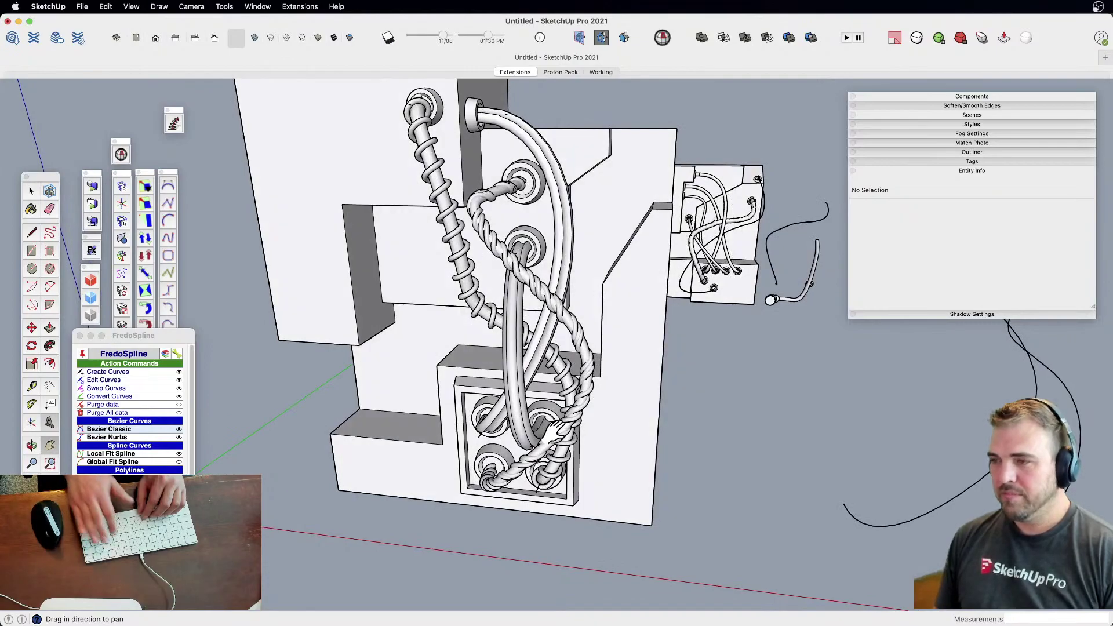
Examine the unshadowed box model and its cables from several angles
scroll(655, 449, "down", 3)
middle_click_drag(665, 459, 572, 477)
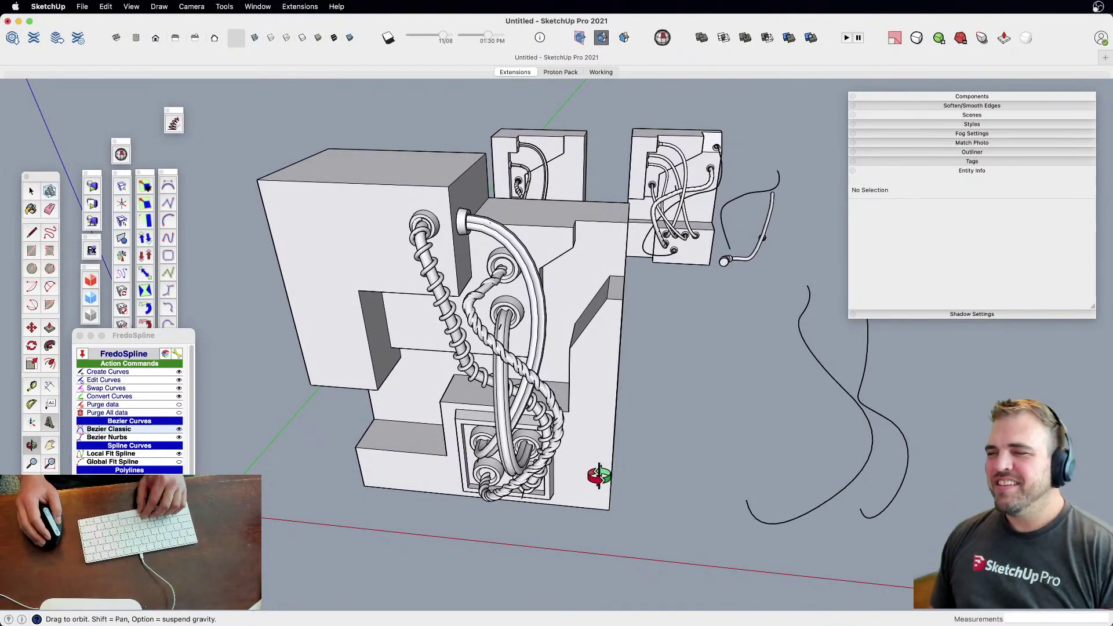
middle_click_drag(550, 452, 537, 460)
scroll(504, 439, "up", 5)
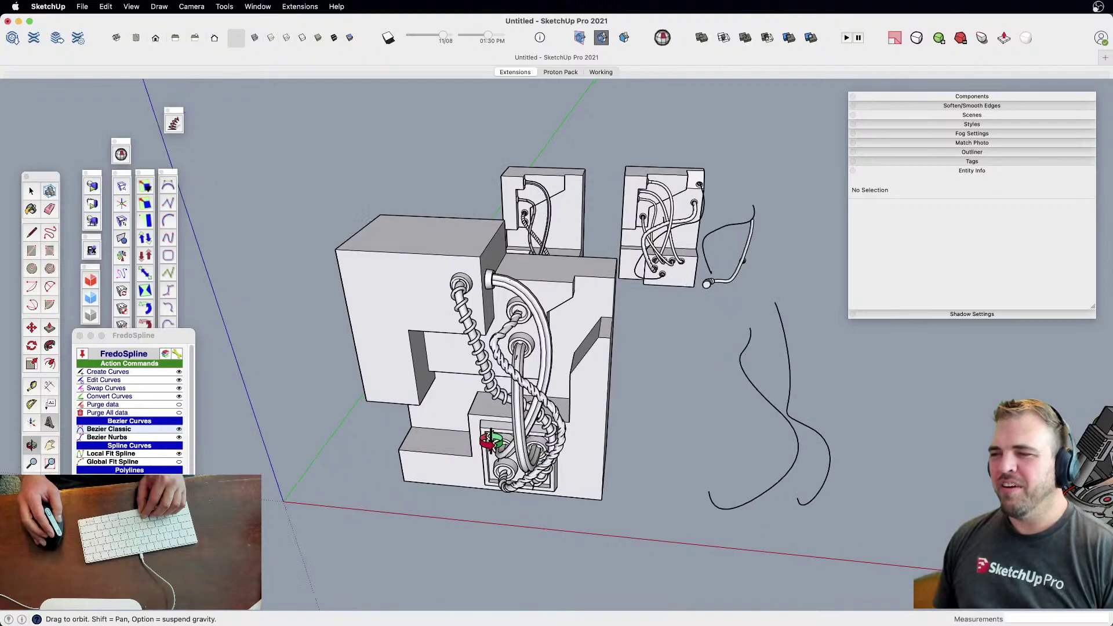
scroll(498, 439, "down", 5)
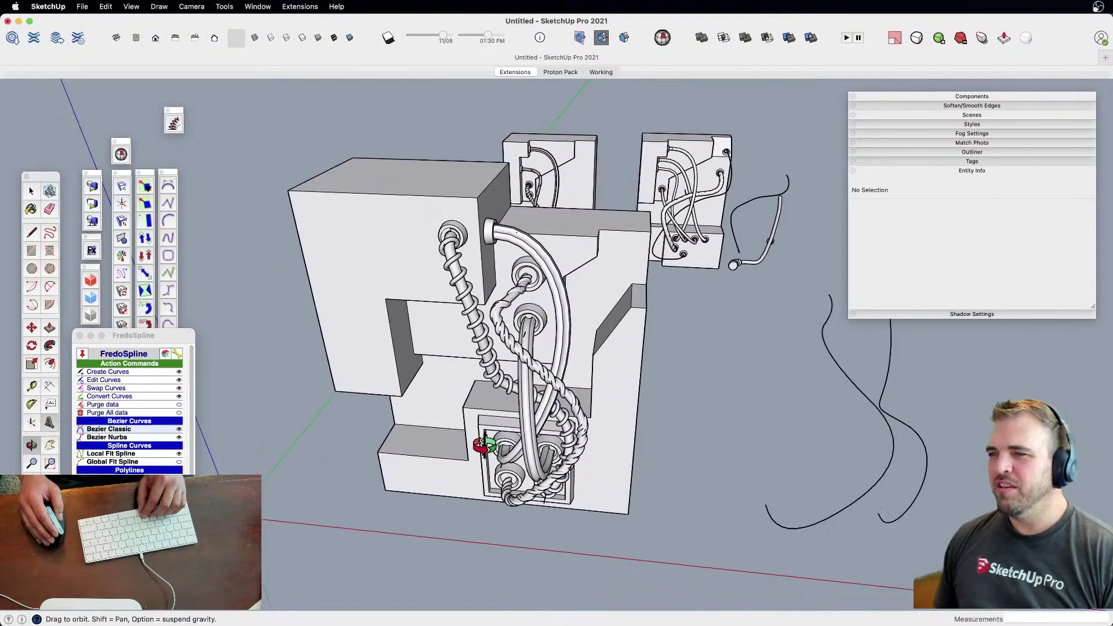
middle_click_drag(864, 460, 805, 436, "shift")
middle_click_drag(313, 414, 536, 411, "shift")
scroll(586, 464, "up", 4)
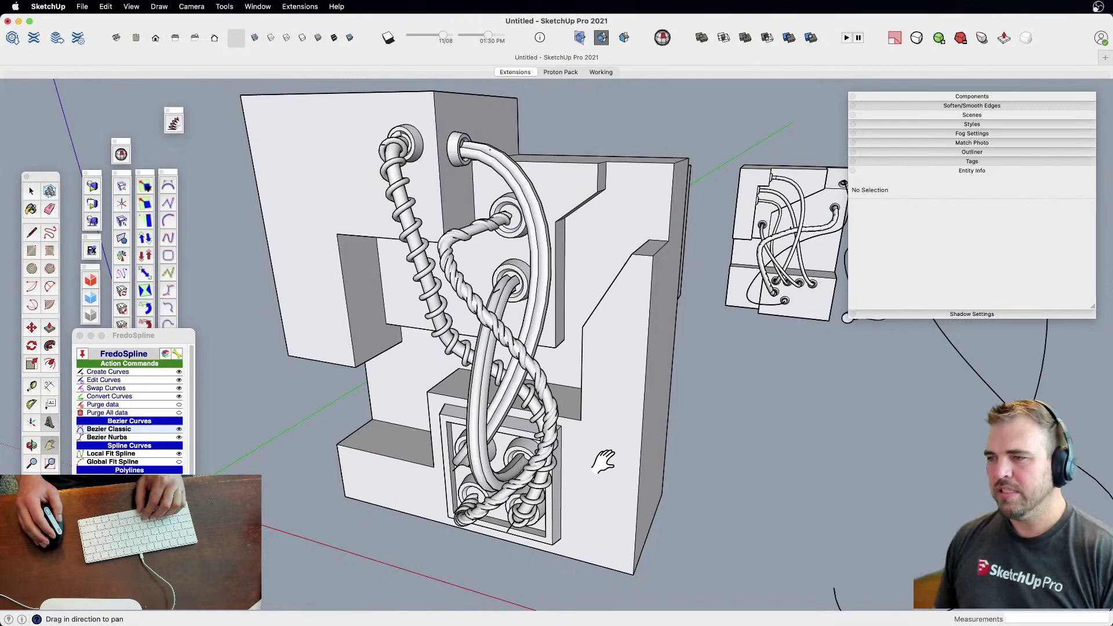
Unlock the box model group and deselect it
key("space")
left_click(602, 418)
middle_click_drag(579, 440, 663, 483)
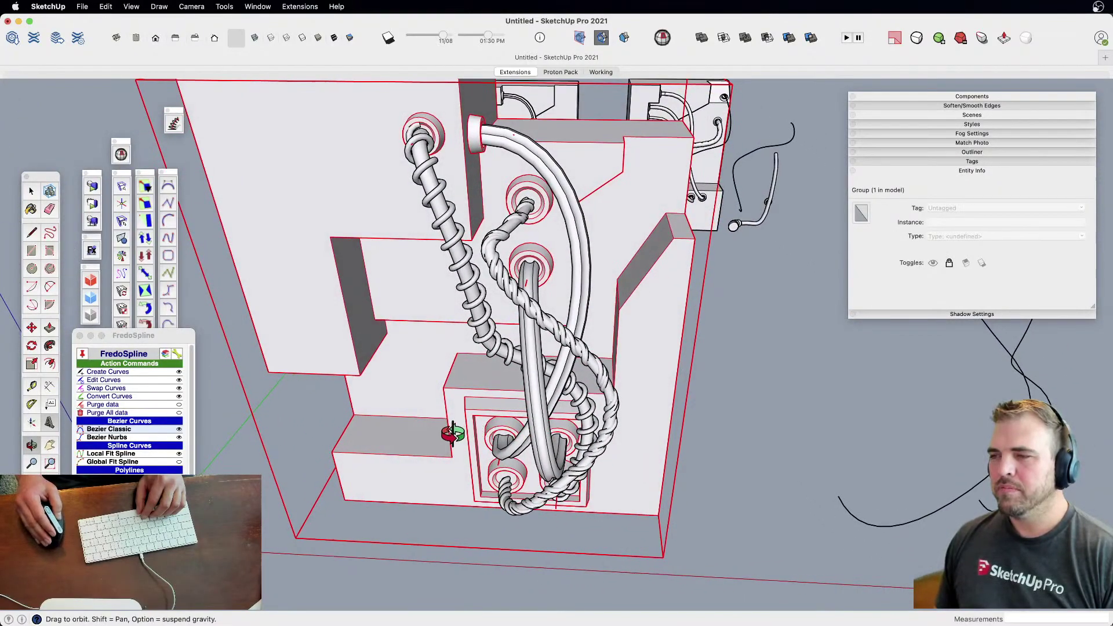
middle_click_drag(454, 433, 497, 440)
right_click(486, 389)
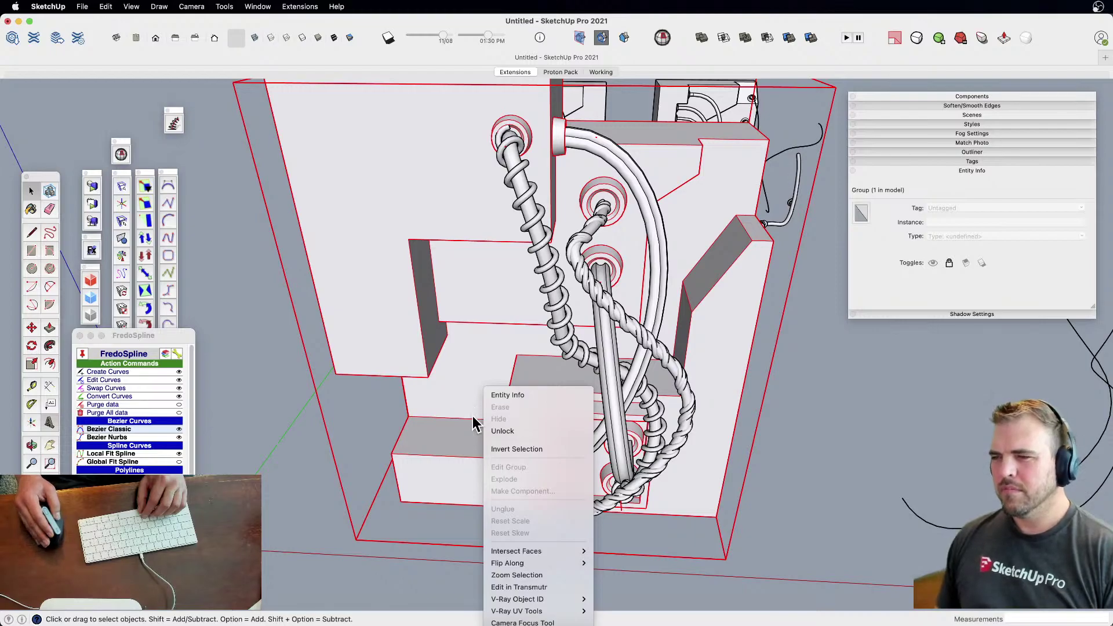
left_click(517, 431)
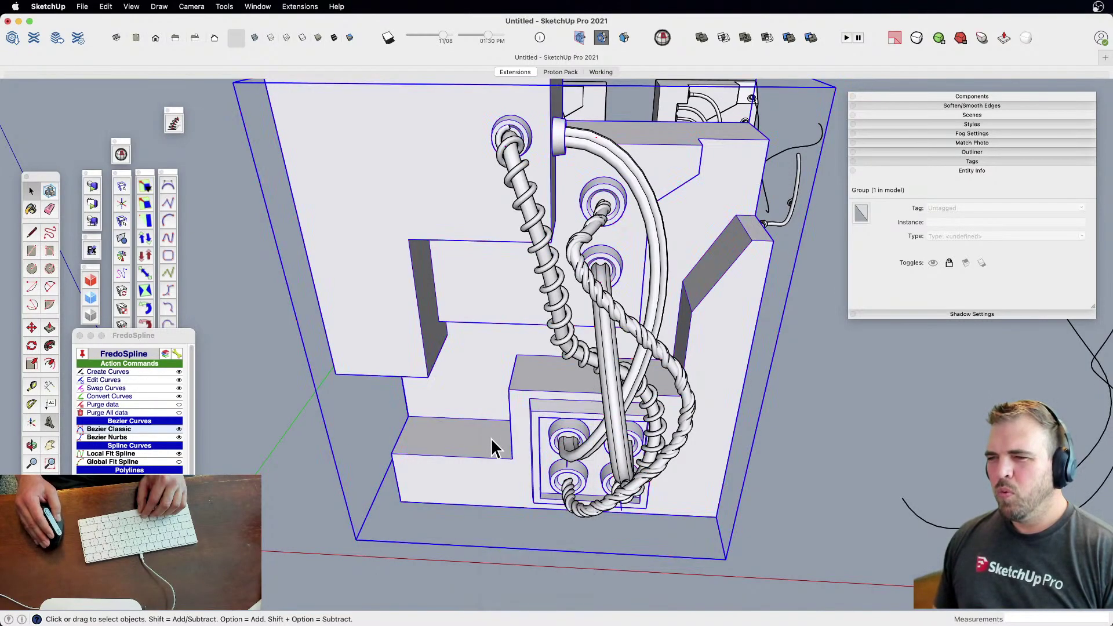
left_click(281, 423)
Open the box model group and push/pull the side face of the lower socket block slightly outward
middle_click_drag(447, 423, 491, 394)
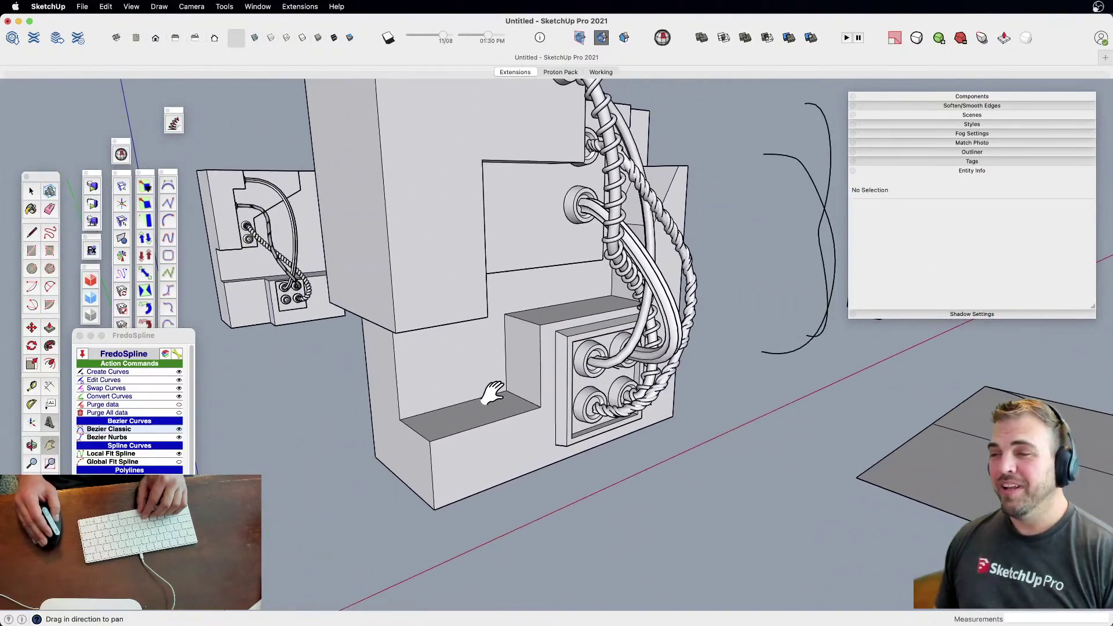
key("p")
key("space")
triple_click(517, 369)
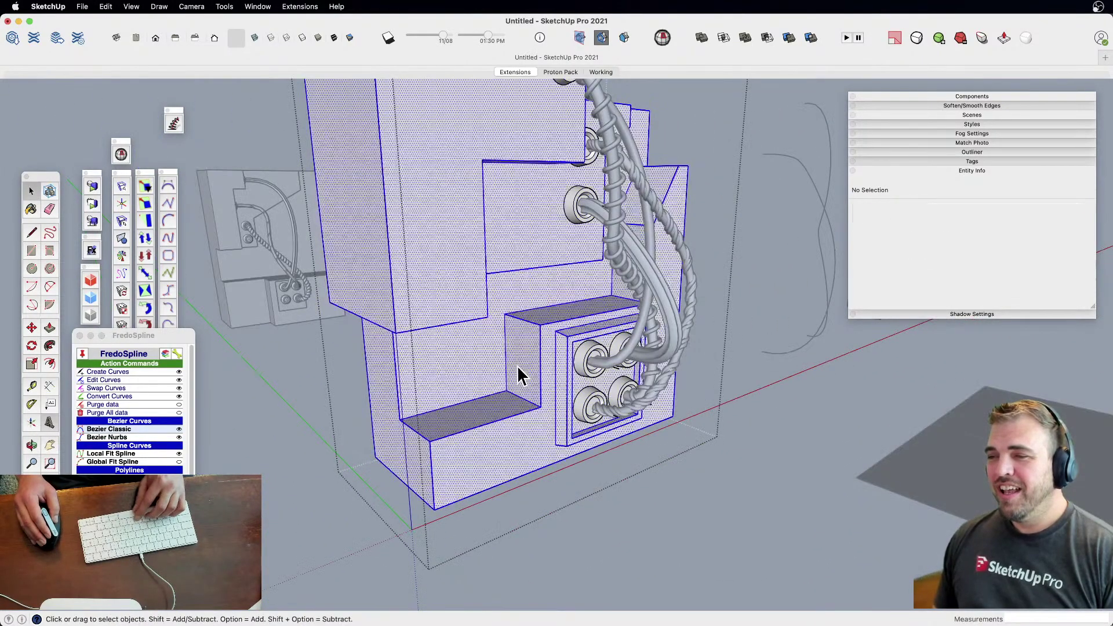
key("p")
left_click(519, 373)
left_click(514, 383)
middle_click_drag(514, 381, 361, 270, "shift")
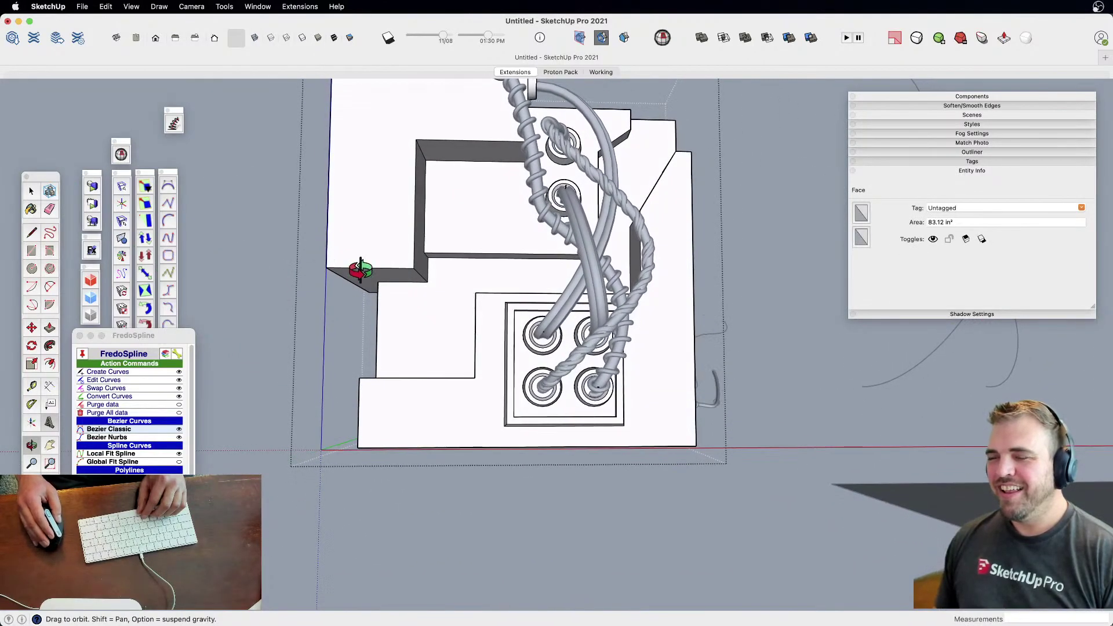
Push/pull the top face of the lower upper block slightly upward
middle_click_drag(431, 310, 472, 377)
middle_click_drag(472, 377, 429, 426, "shift")
left_click(527, 287)
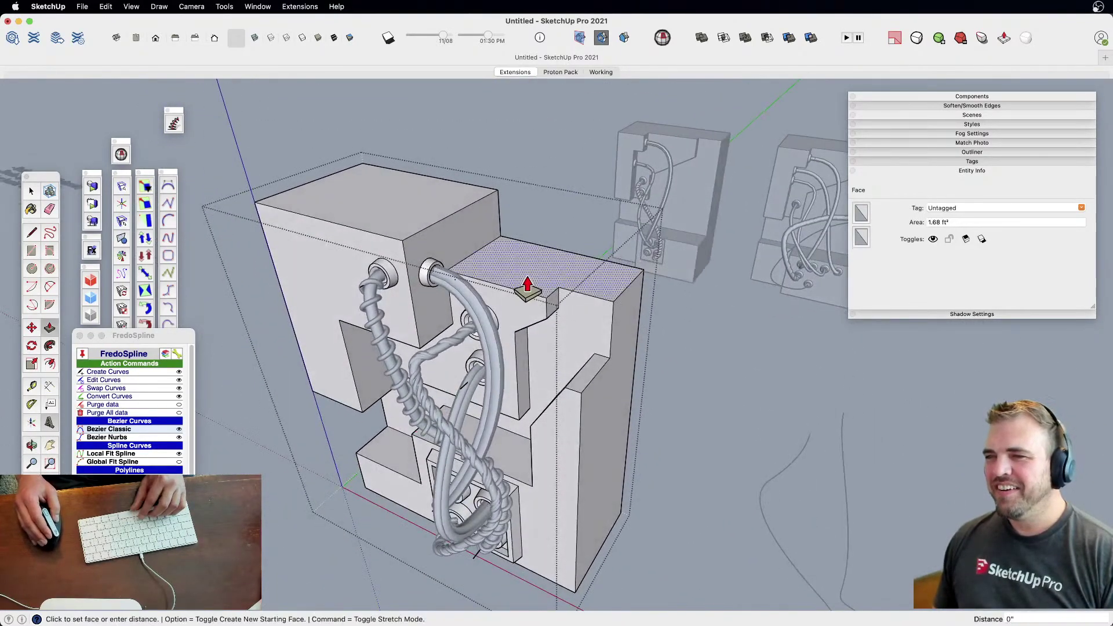
left_click(529, 268)
Draw a diagonal line across the raised block's outer front corner and push the corner away to chamfer it
key("l")
left_click(571, 270)
left_click(611, 336)
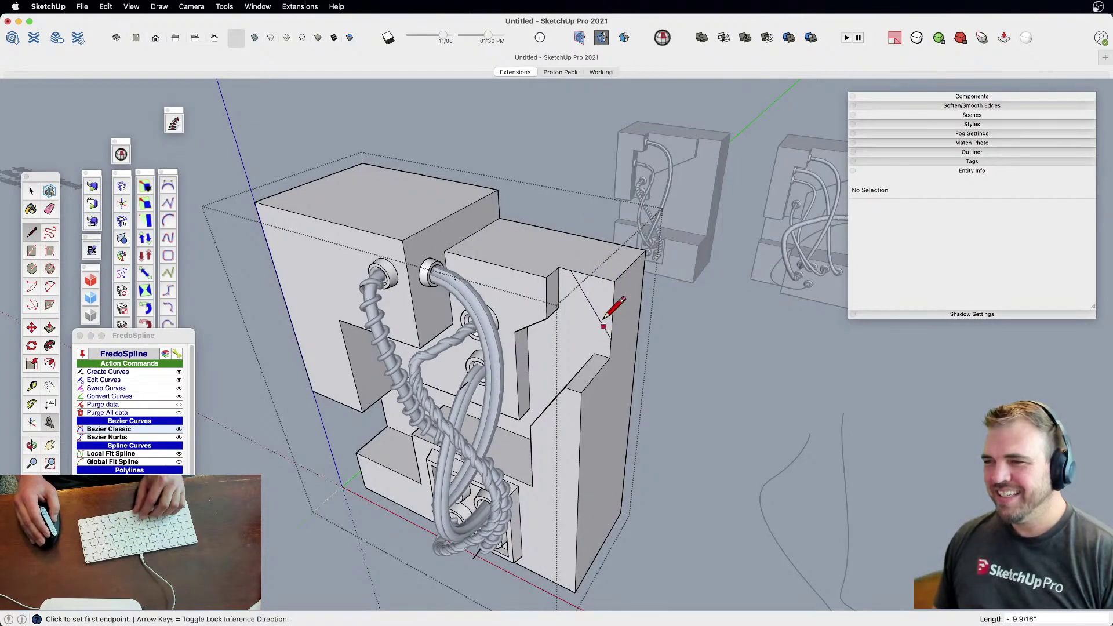
key("p")
left_click(622, 267)
Copy a socket component from the lower socket panel and paste it beside the side face of the panel's block
middle_click_drag(464, 400, 566, 388)
key("space")
middle_click_drag(492, 379, 467, 456, "shift")
scroll(462, 392, "up", 10)
middle_click_drag(458, 355, 651, 305)
key("space")
left_click(650, 305)
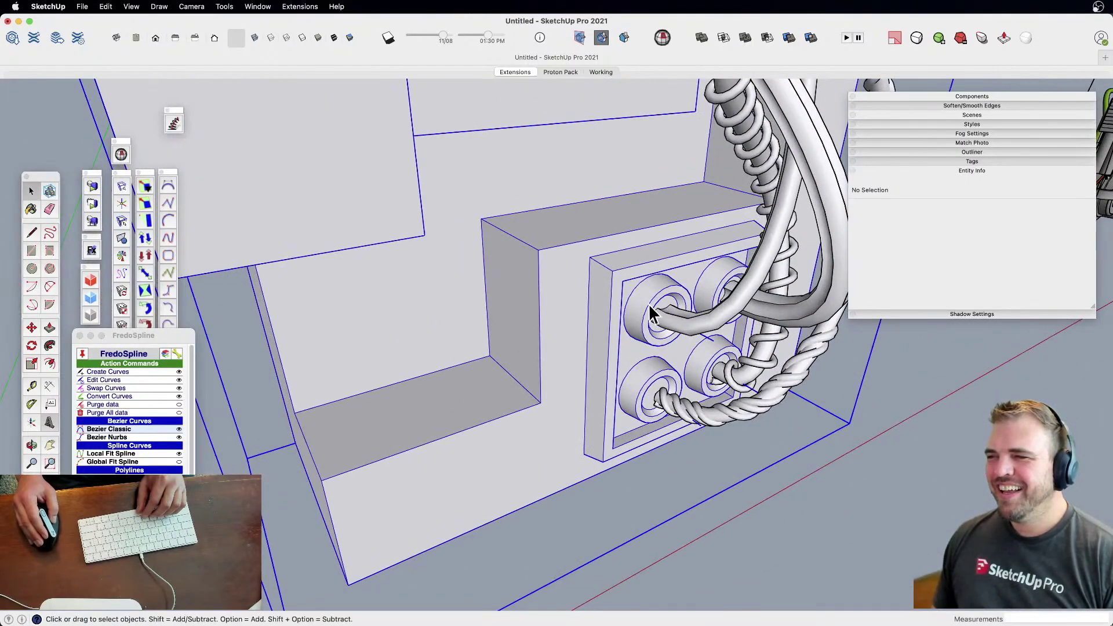
double_click(652, 309)
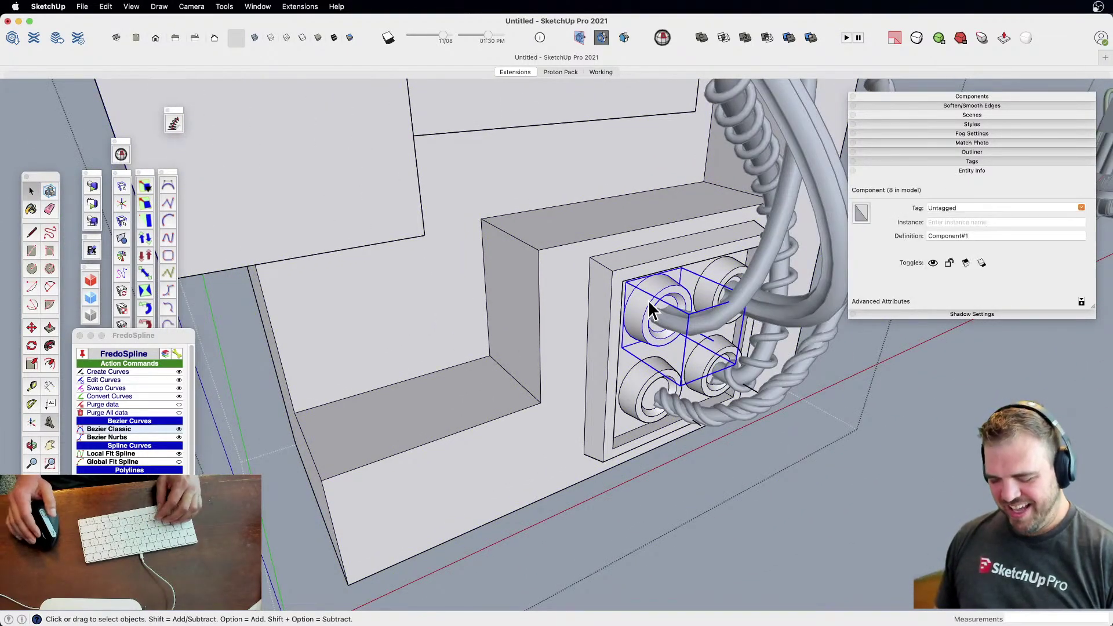
key("super+c")
key("super+v")
left_click(517, 361)
key("m")
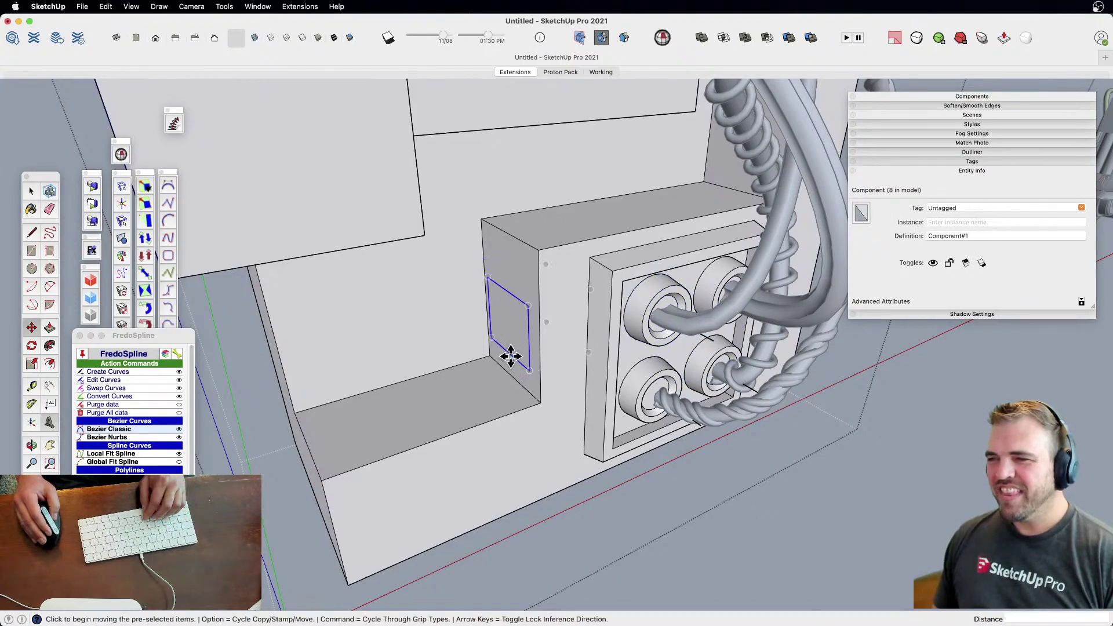
Rotate the pasted socket to face sideways out of the lower block and move it against the block's side face
mouse_move(489, 341)
middle_mouse_down()
mouse_move(485, 464)
mouse_move(492, 342)
middle_mouse_up()
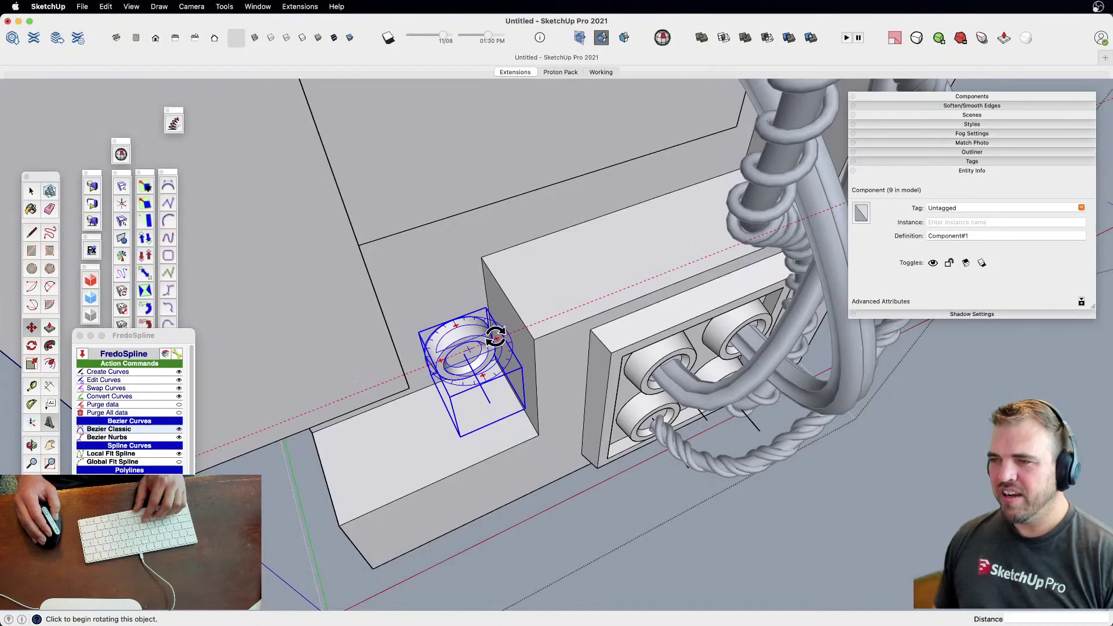
left_click(496, 336)
left_click(484, 377)
left_click(501, 412)
left_click(469, 430)
middle_click_drag(502, 395, 543, 343)
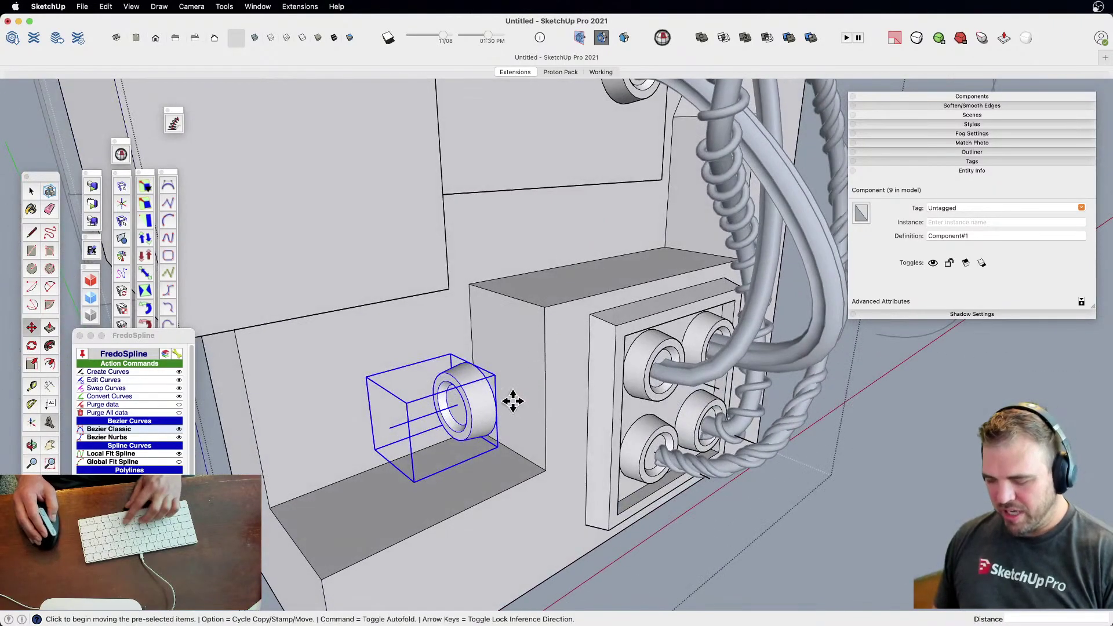
left_click(497, 409)
left_click(540, 388)
Paste another socket onto the chamfered corner of the upper block and rotate it on that face
middle_click_drag(539, 388, 337, 479)
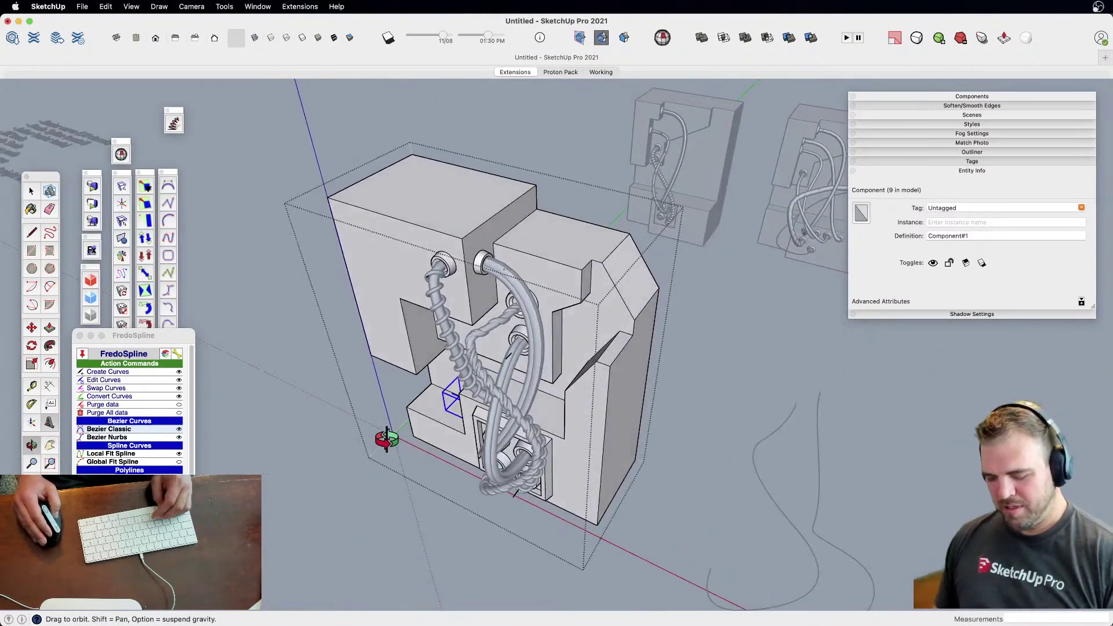
key("super+z")
left_click(611, 292)
scroll(611, 292, "up", 3)
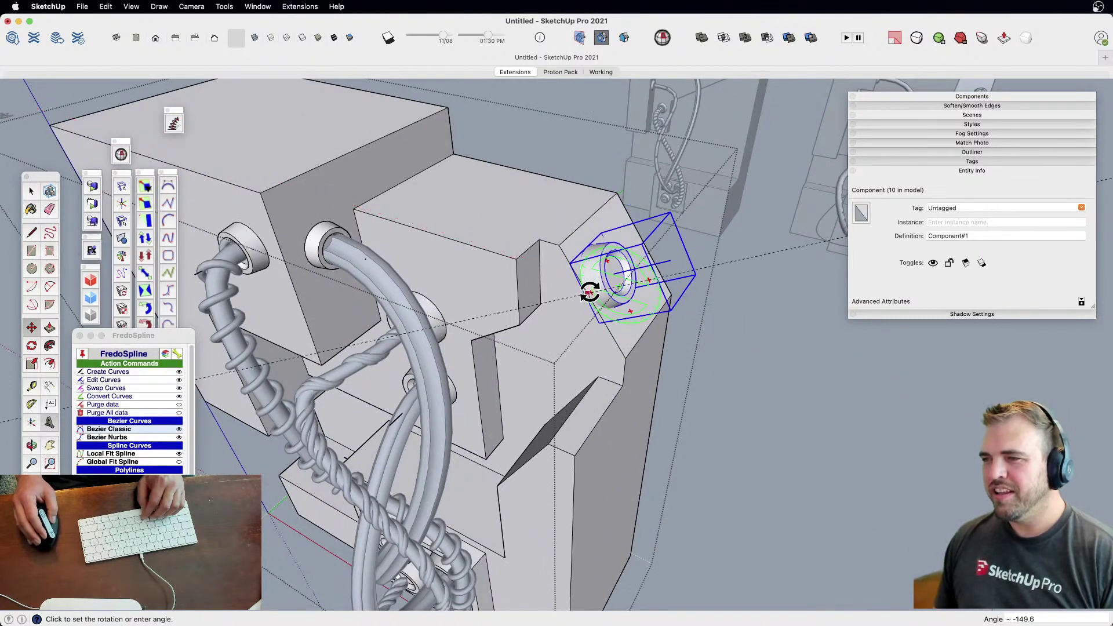
left_click(587, 300)
Move the new socket into position across the chamfered face
scroll(608, 311, "up", 4)
left_click(635, 316)
left_click(657, 301)
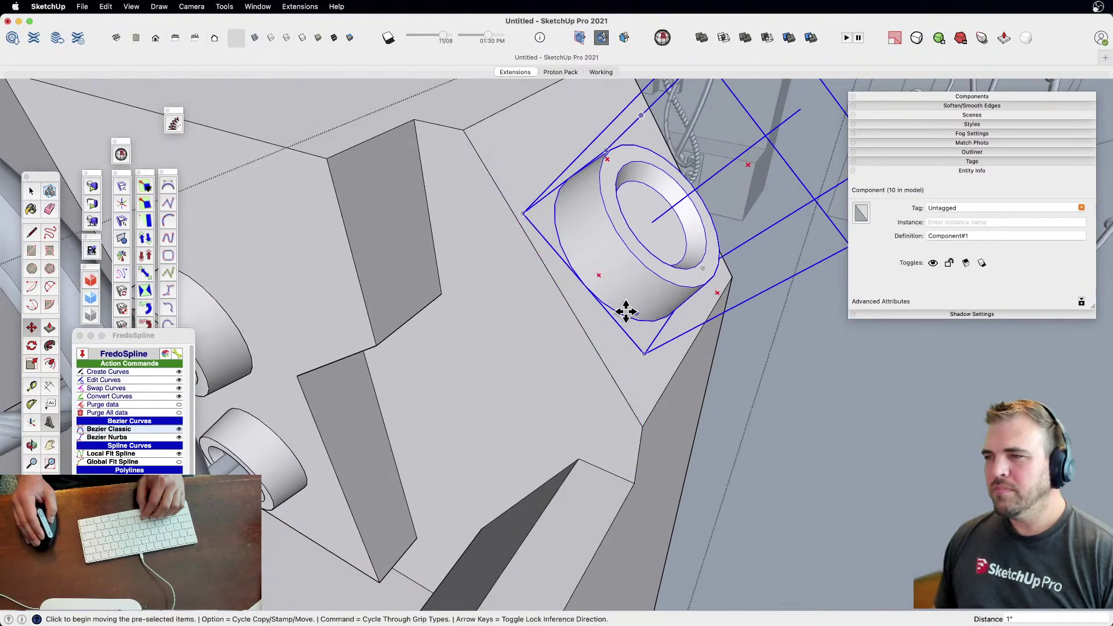
left_click(587, 287)
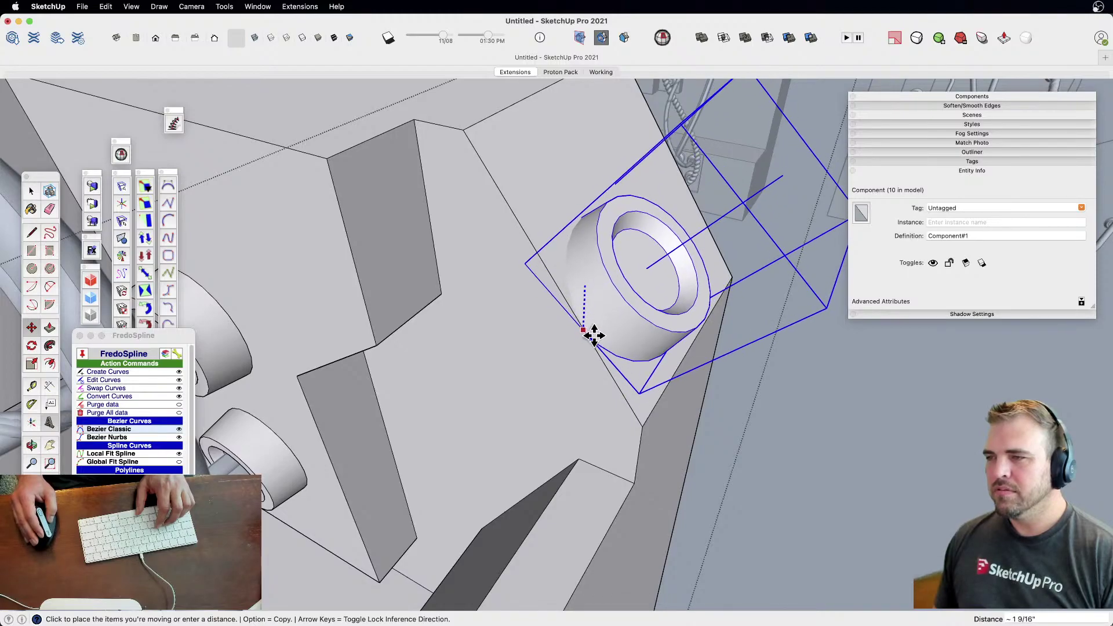
left_click(594, 261)
left_click(584, 257)
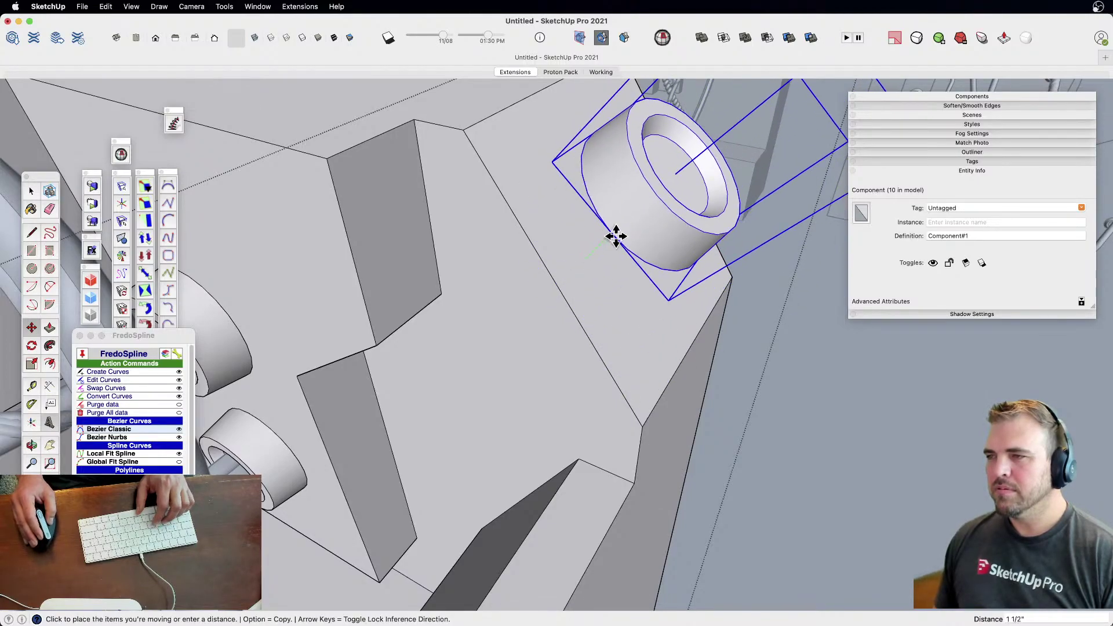
left_click(613, 236)
left_click(612, 234)
left_click(616, 322)
Rotate the socket about its base on the chamfered face and close the box model group
key("q")
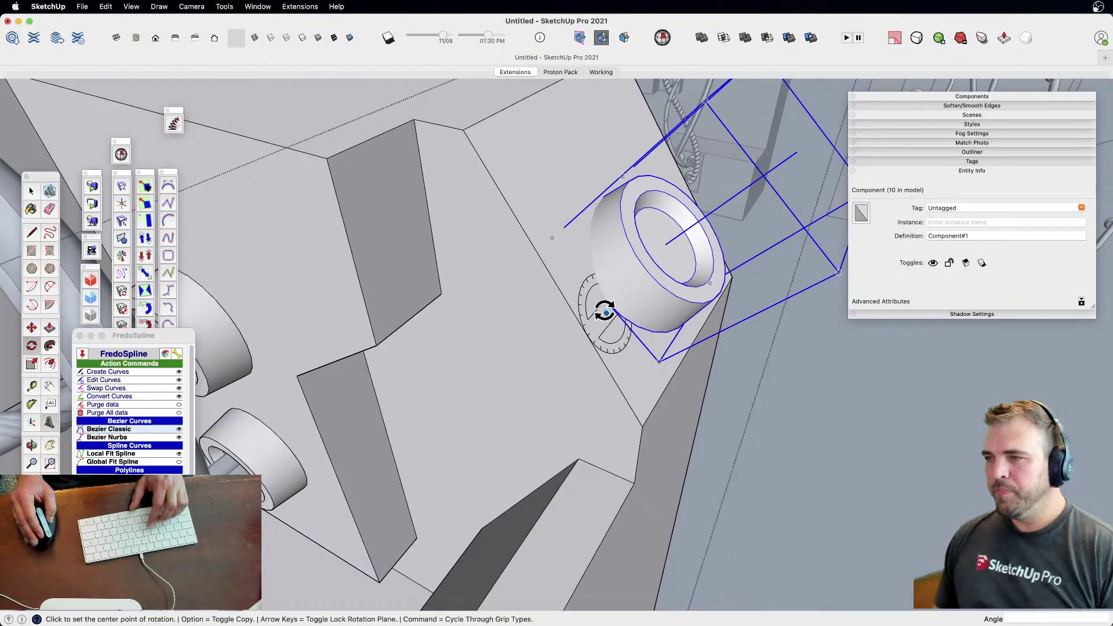
left_click(586, 323)
left_click(662, 332)
left_click(638, 418)
middle_click_drag(633, 404, 718, 417)
key("space")
left_click(762, 452)
Start a Bezier Classic curve on the centre line of the new socket on the lower block's side face
scroll(762, 452, "down", 5)
middle_click_drag(629, 449, 531, 442, "shift")
middle_click_drag(711, 283, 671, 426)
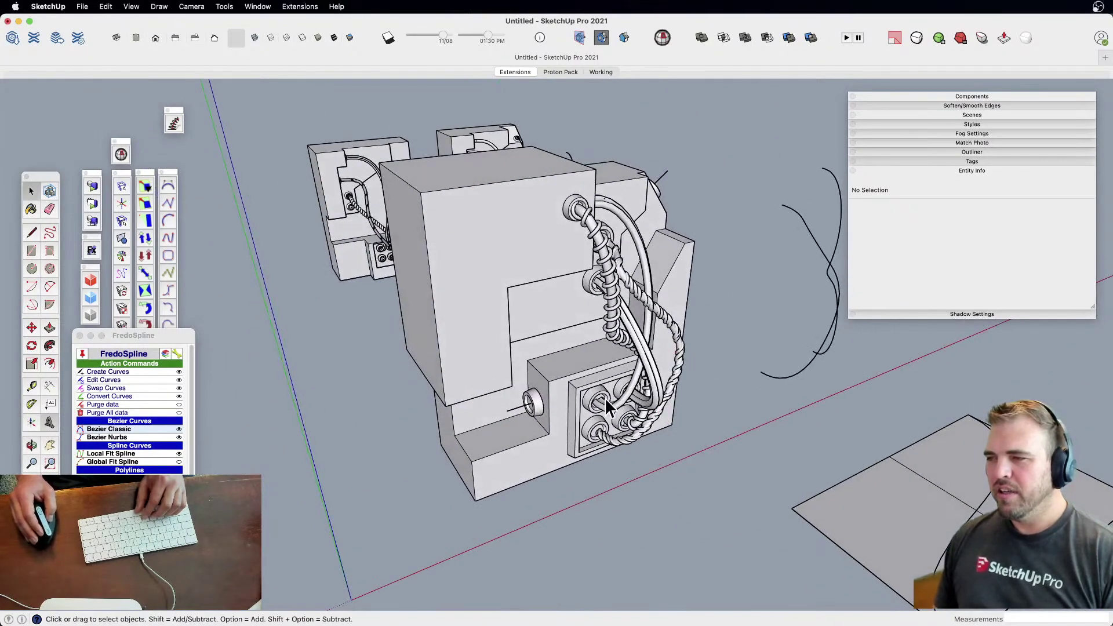
scroll(559, 406, "up", 5)
mouse_move(514, 441)
middle_mouse_down()
mouse_move(514, 504)
mouse_move(514, 472)
mouse_move(565, 415)
mouse_move(465, 405)
mouse_move(509, 417)
mouse_move(449, 447)
mouse_move(518, 420)
middle_mouse_up()
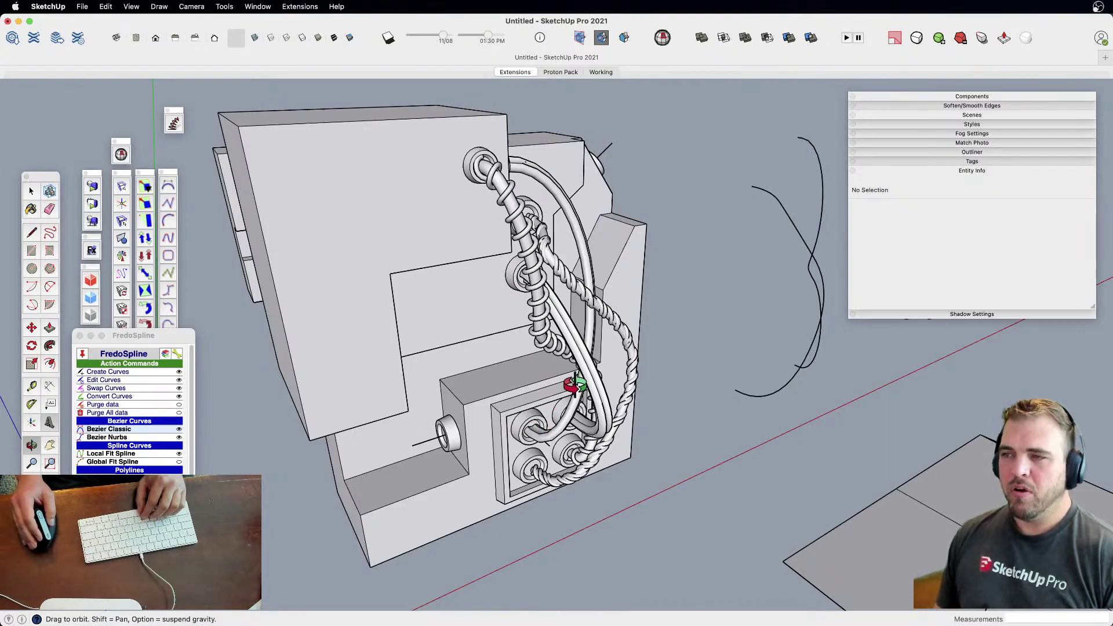
middle_click_drag(521, 435, 460, 468)
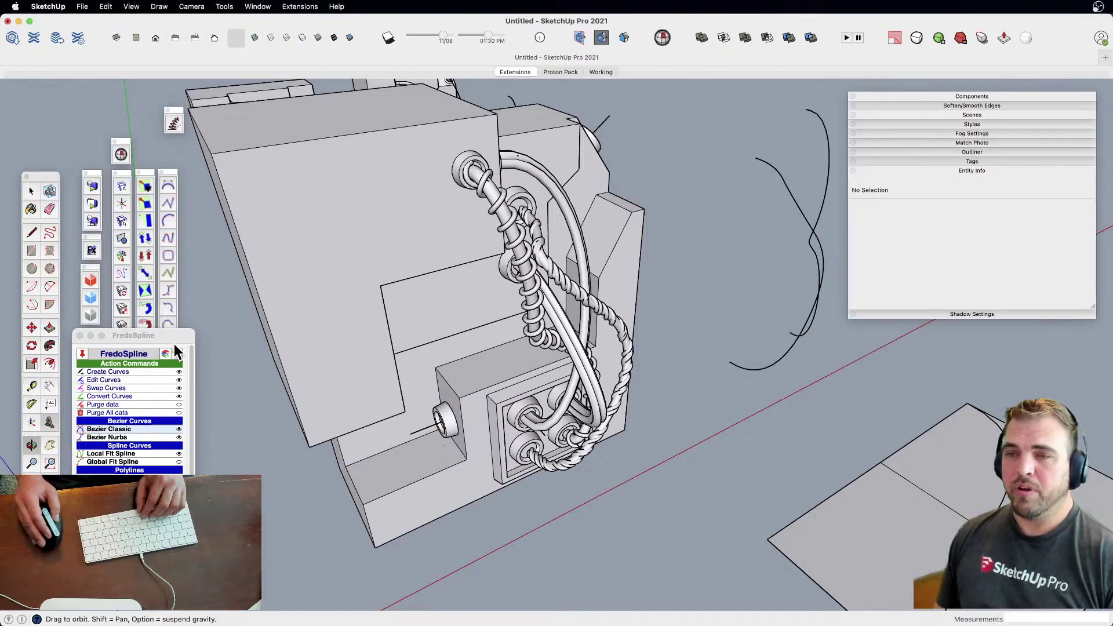
left_click(109, 429)
scroll(432, 435, "up", 5)
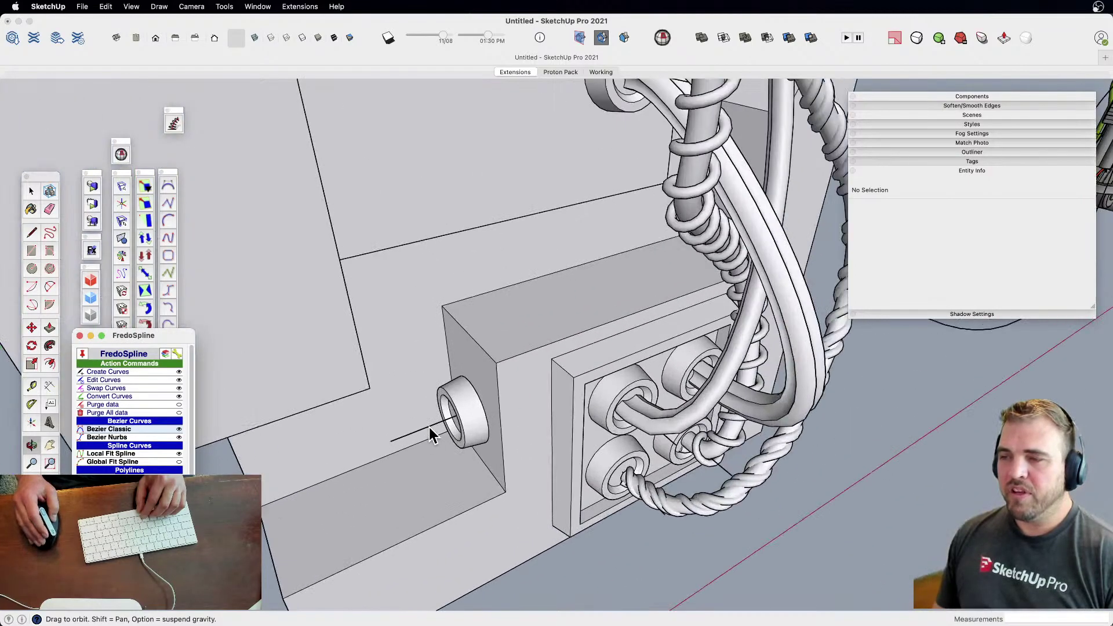
left_click_drag(495, 428, 520, 412)
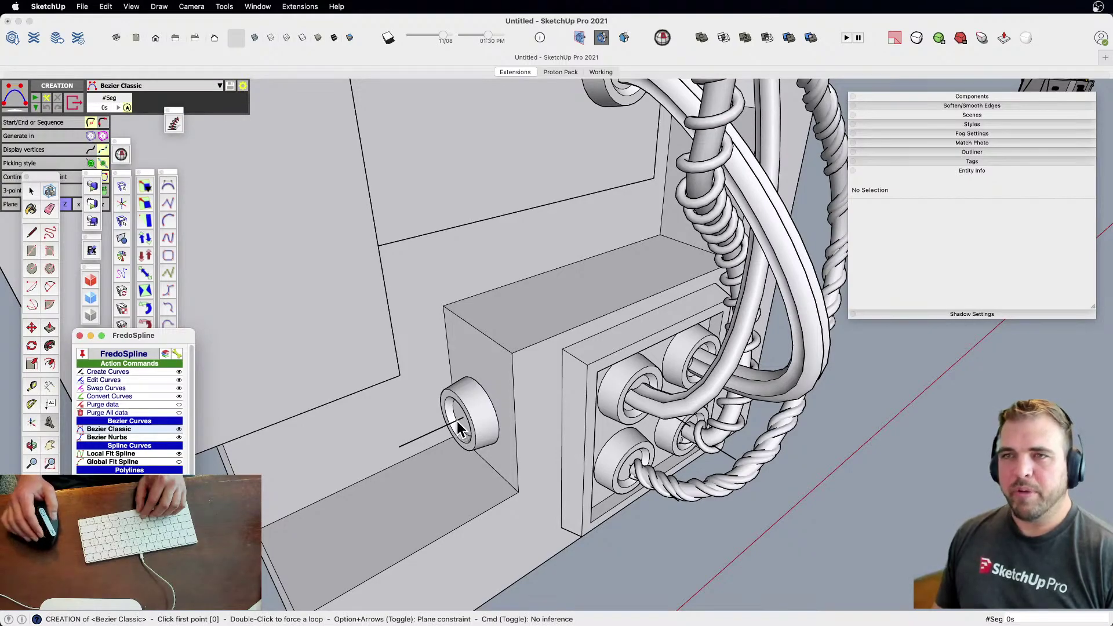
scroll(456, 423, "up", 5)
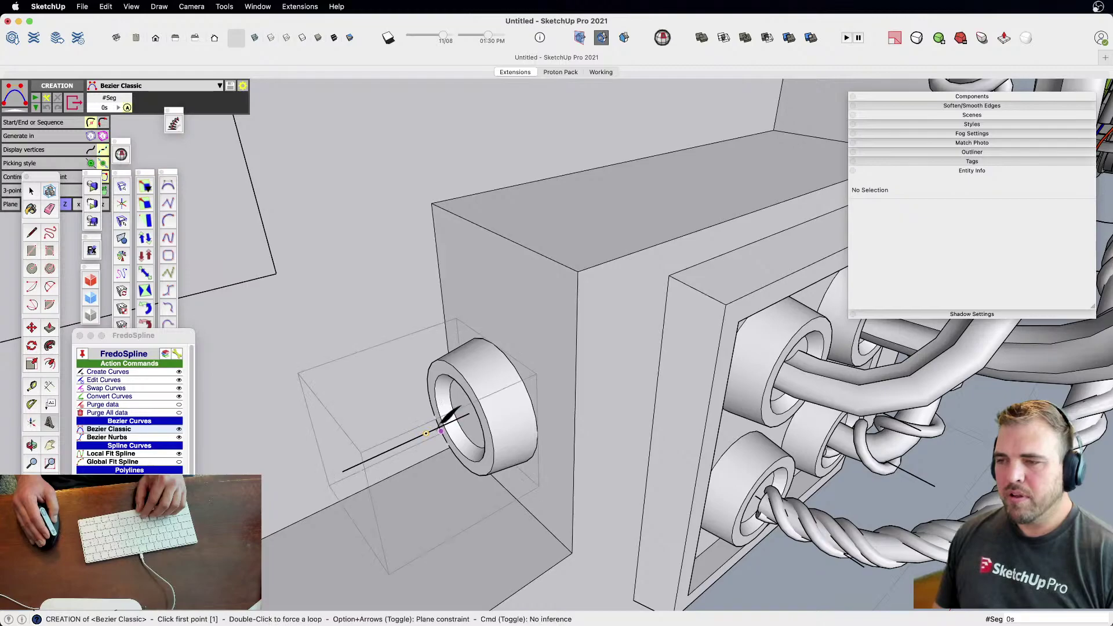
left_click(427, 432)
Set the curve's end point at the chamfered-face socket and add the first control point in front of the lower block's side socket
middle_click_drag(472, 501, 536, 255)
scroll(707, 214, "up", 5)
left_click(723, 203)
scroll(538, 256, "up", 6)
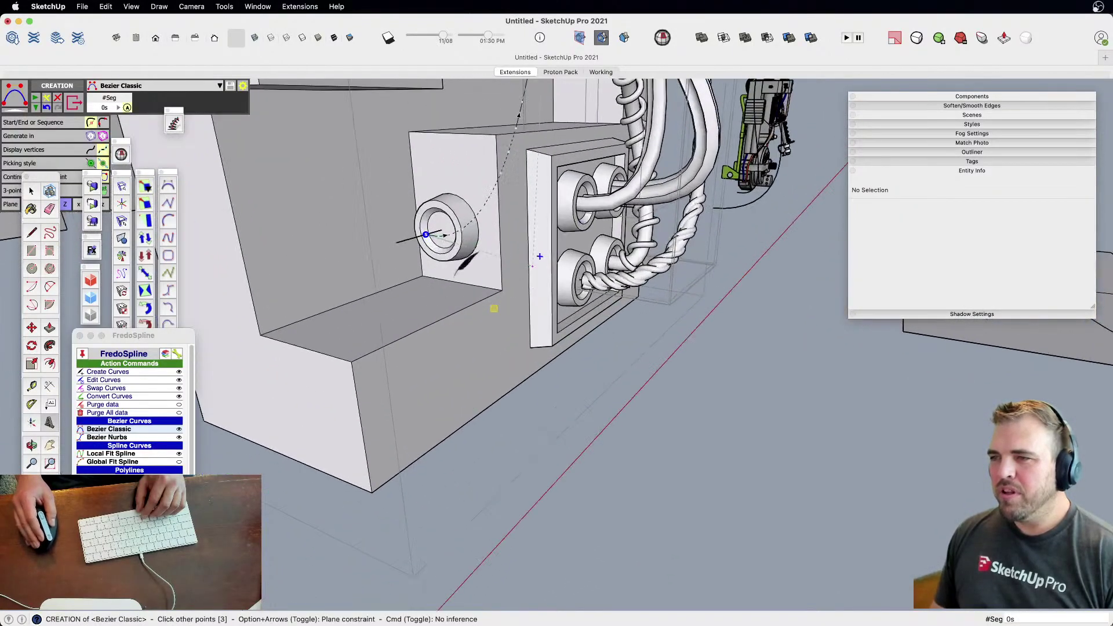
scroll(539, 256, "up", 1)
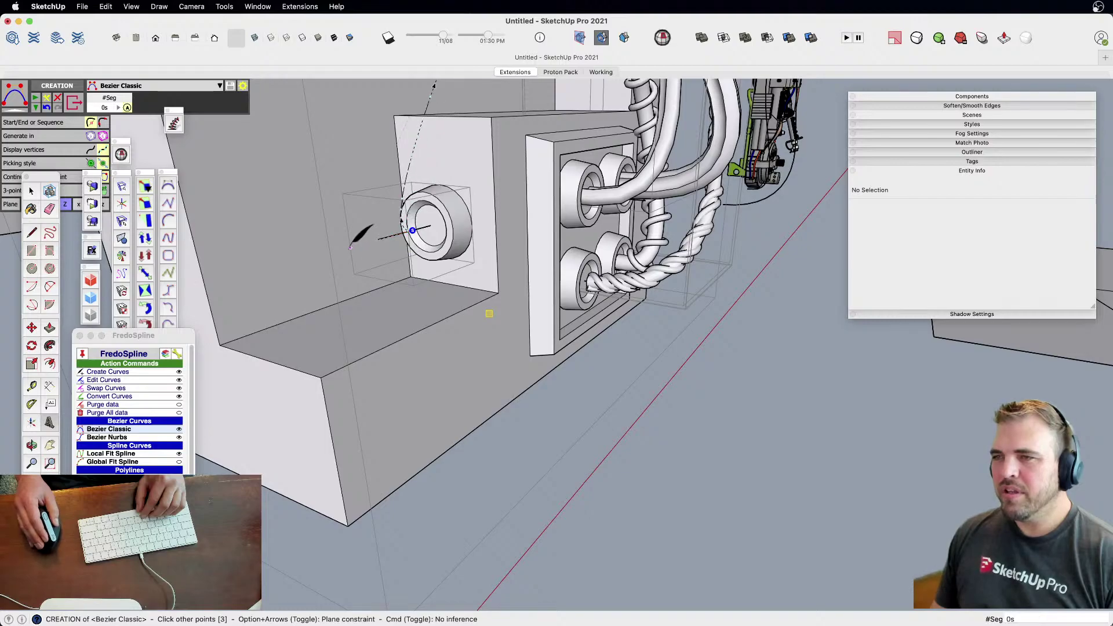
left_click(343, 250)
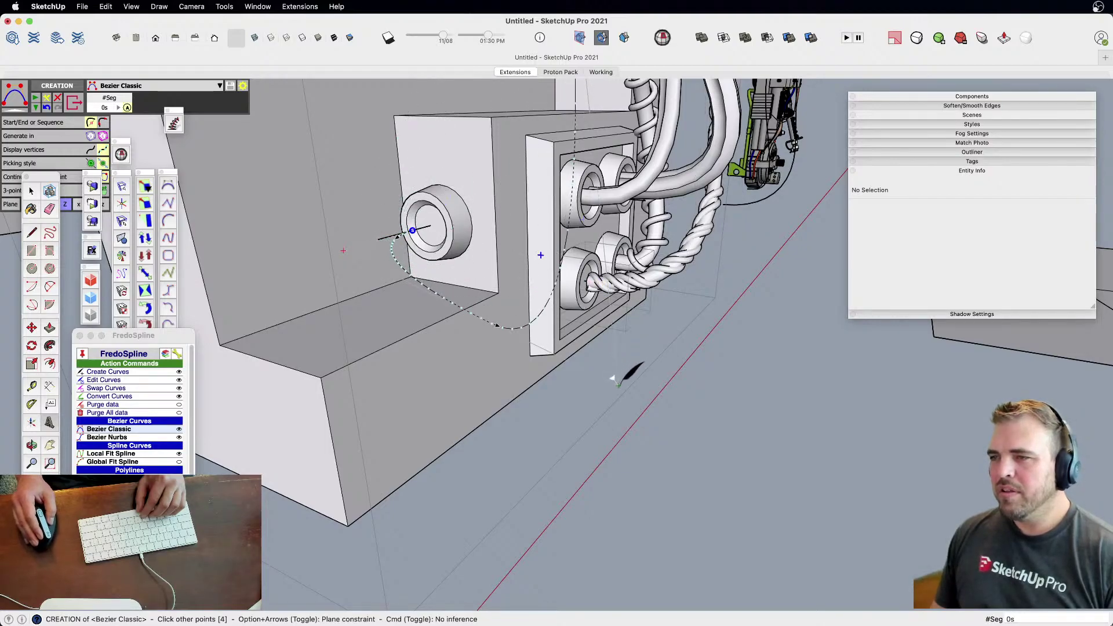
Add control points along the lower front edge around the socket panel and up at the notch in the box
middle_click_drag(738, 308, 613, 418)
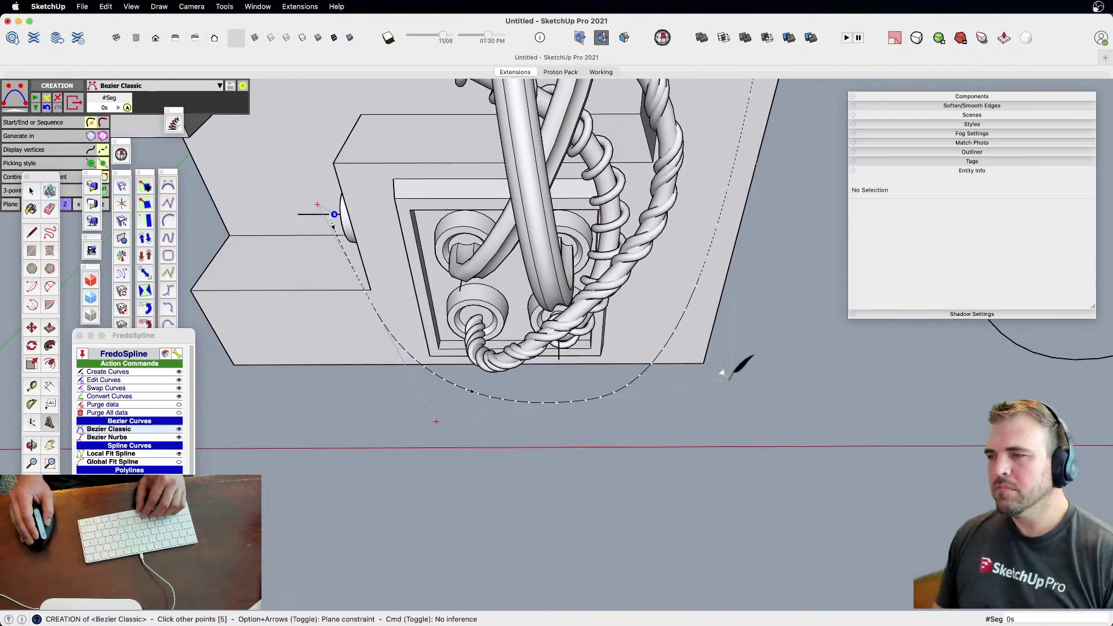
middle_click_drag(670, 423, 417, 472)
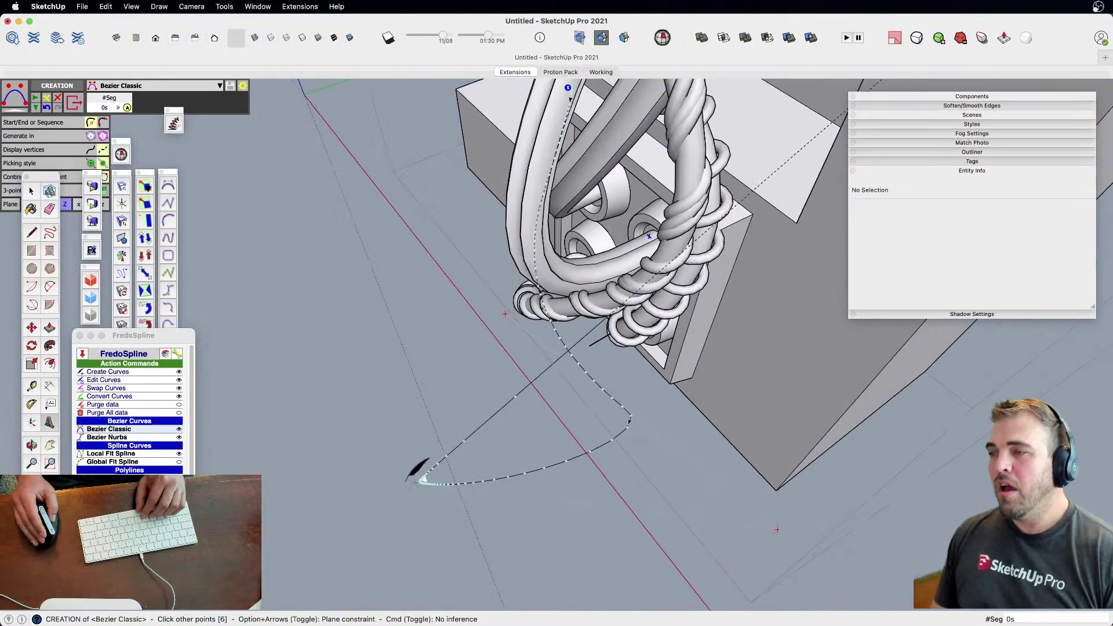
middle_click_drag(563, 455, 524, 462)
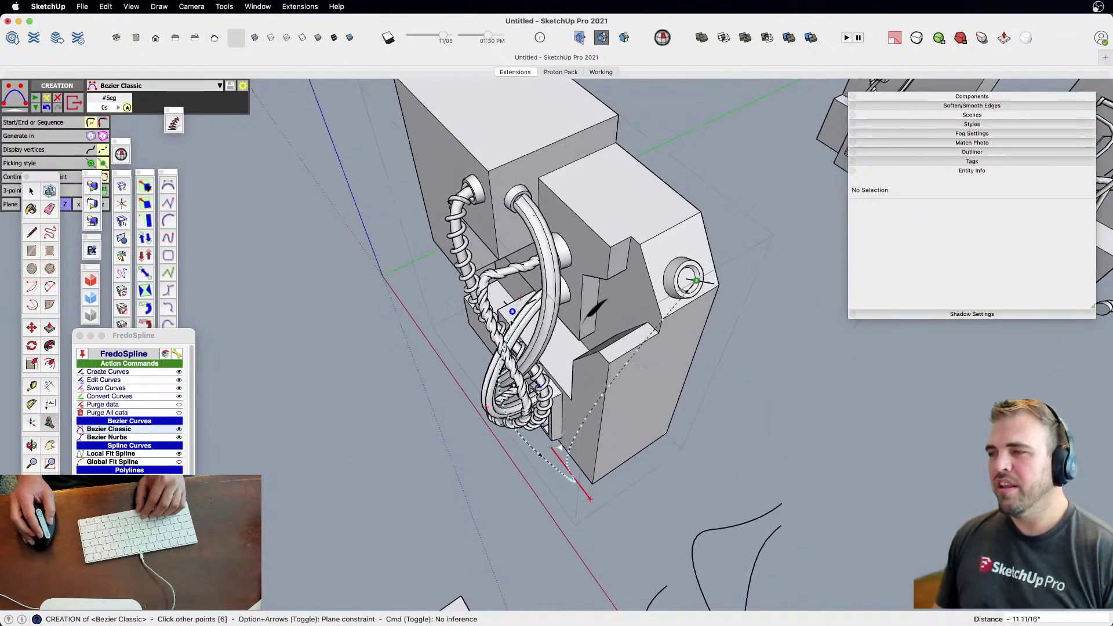
scroll(581, 310, "up", 3)
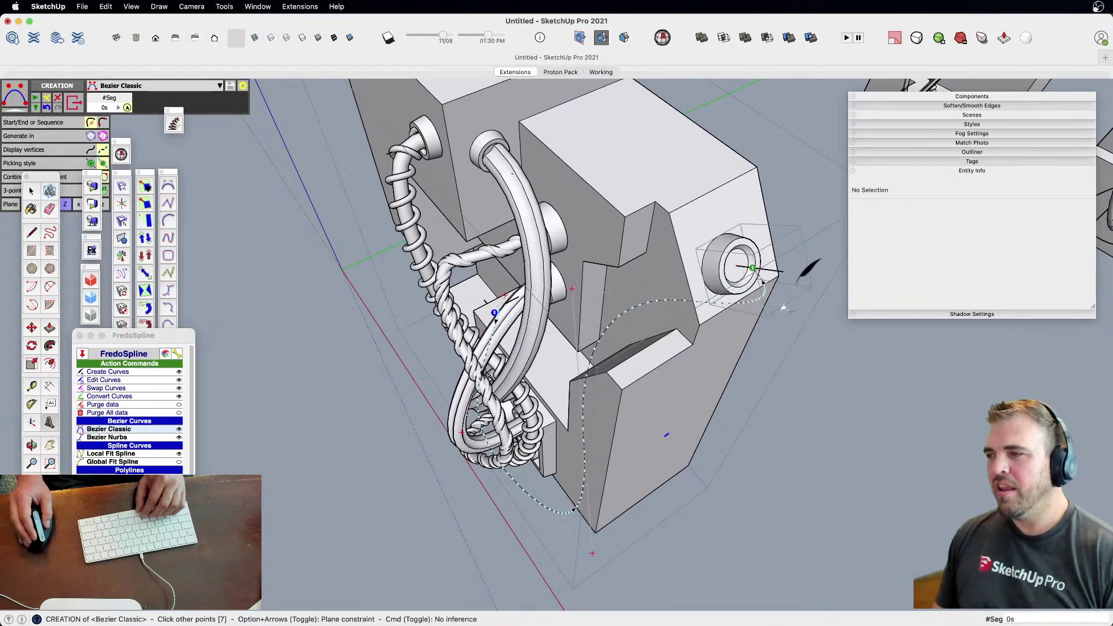
Add control points beyond the chamfered corner and in line with its socket, and finish the Bezier curve
left_click(851, 335)
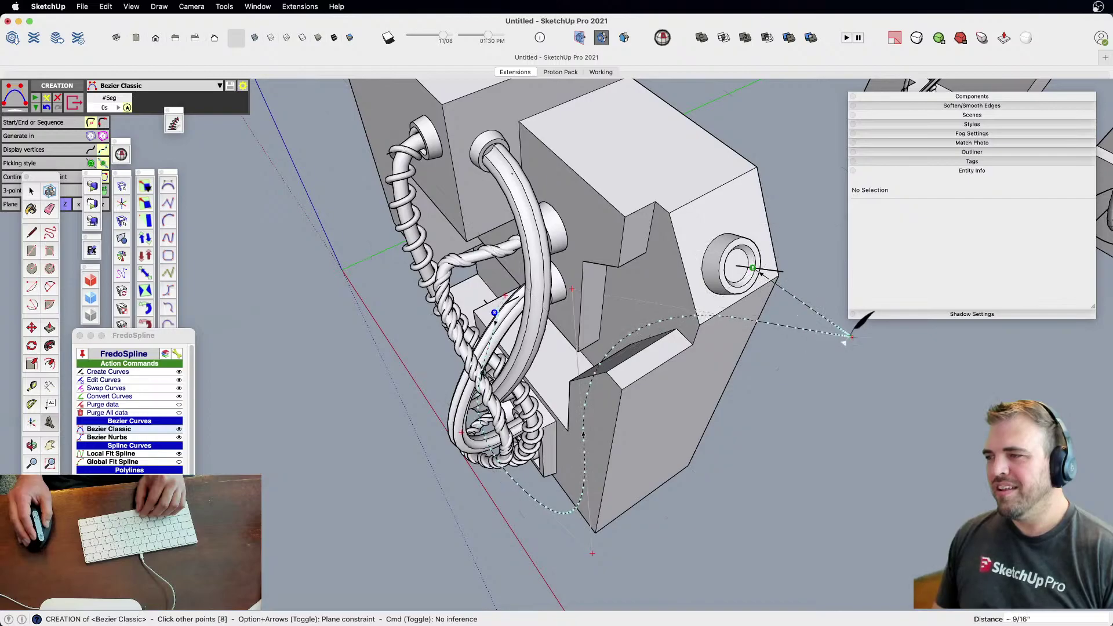
scroll(781, 264, "up", 3)
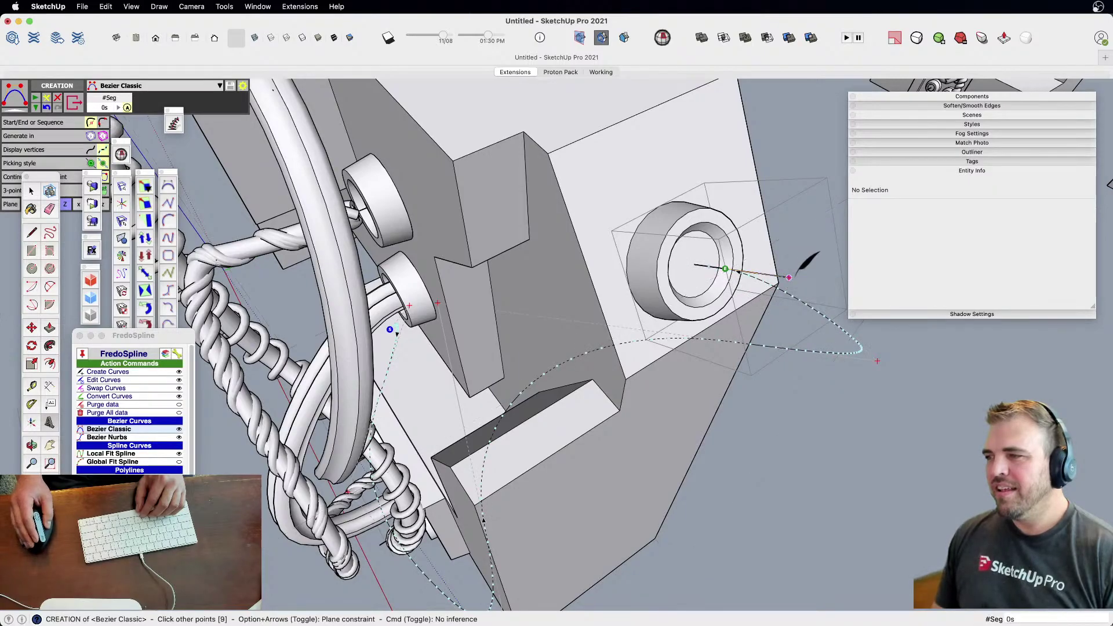
middle_click_drag(799, 271, 806, 250)
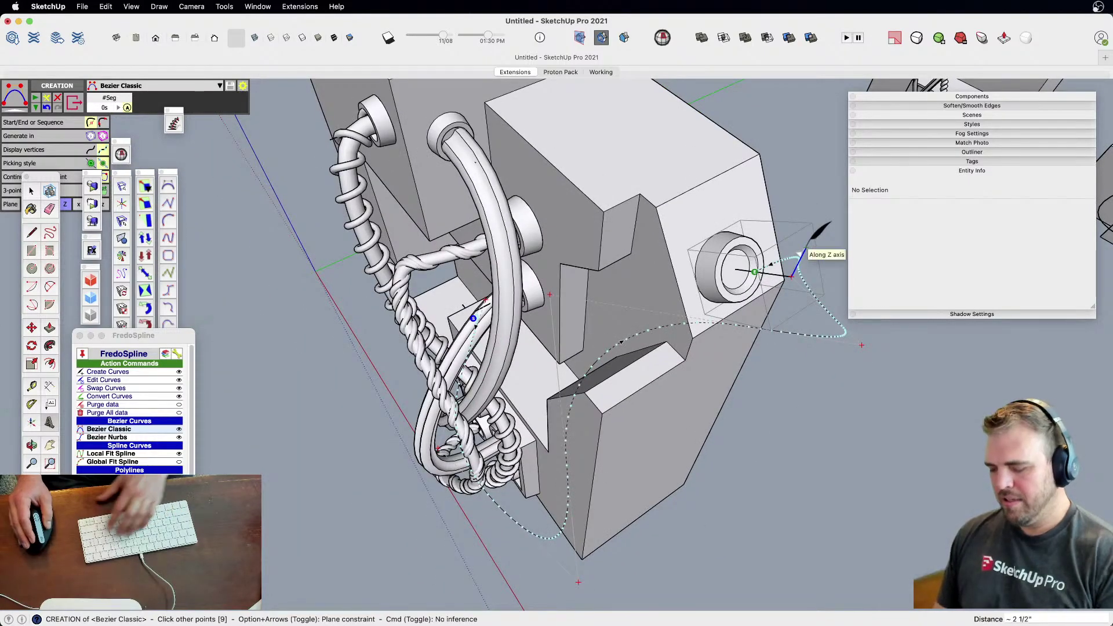
key("Return")
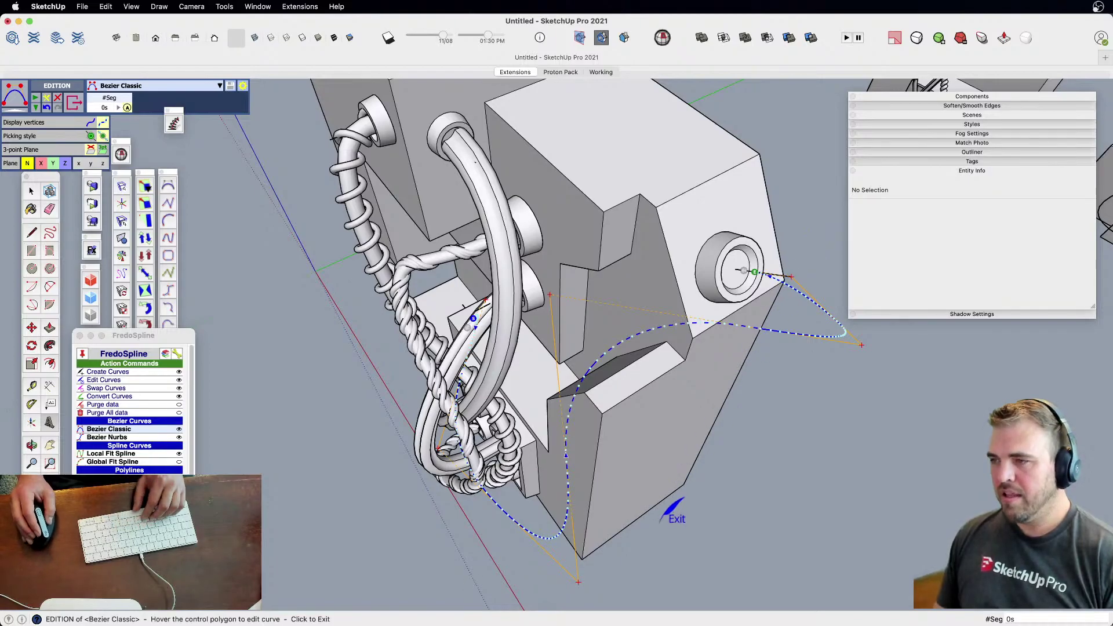
Pull the control point beyond the chamfered corner down beside the box's side face and adjust the control point at the notch
left_click(614, 531)
middle_click_drag(614, 532, 600, 485)
scroll(601, 483, "down", 5)
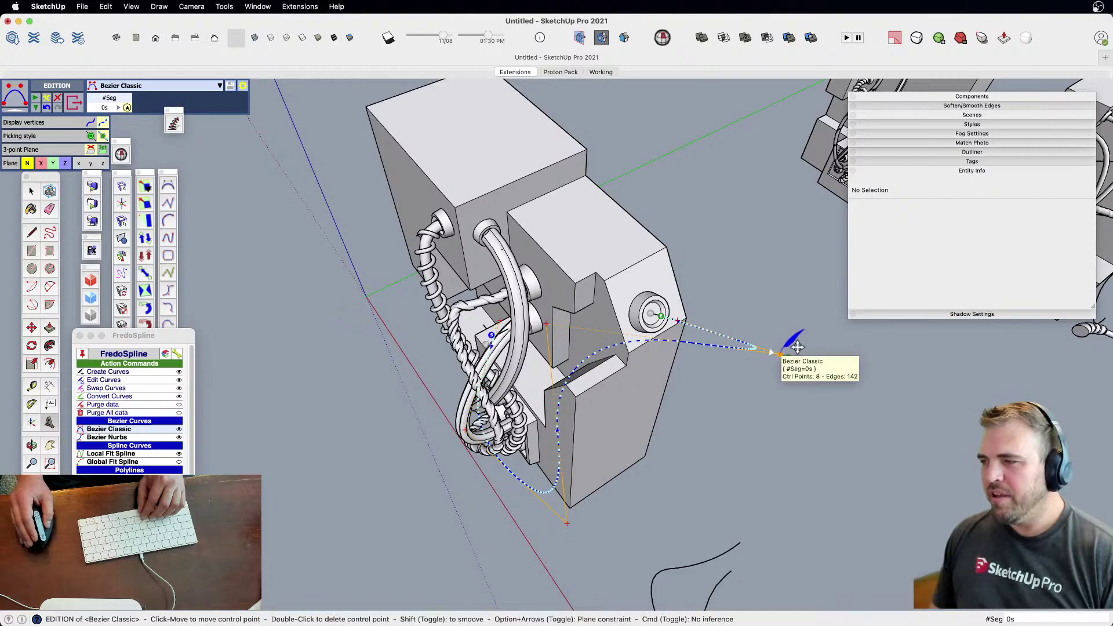
left_click_drag(712, 397, 705, 404)
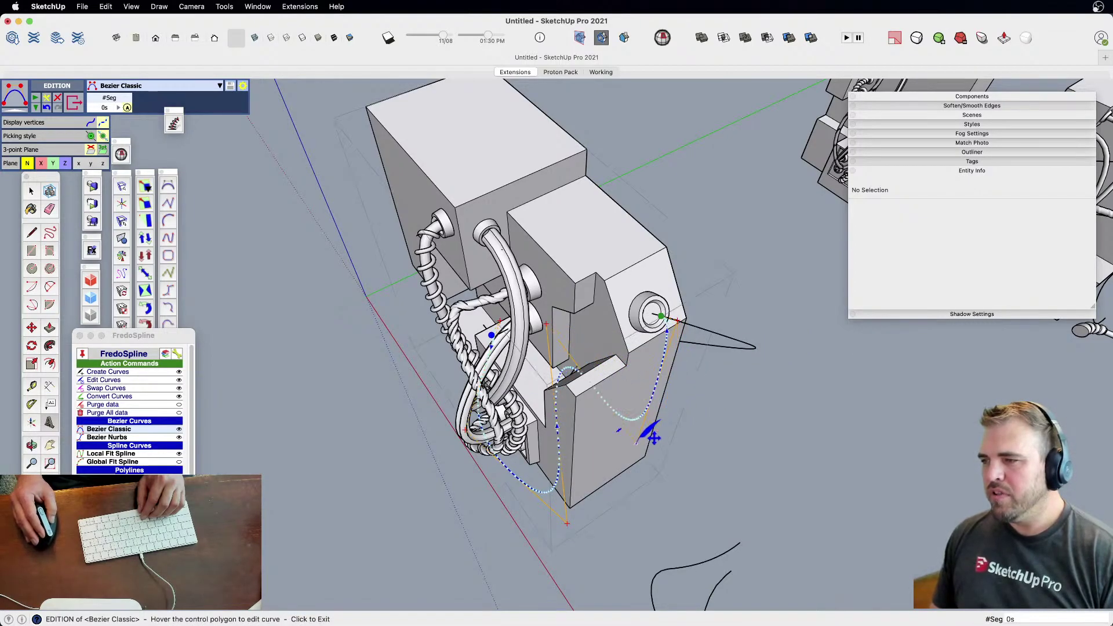
key("Left")
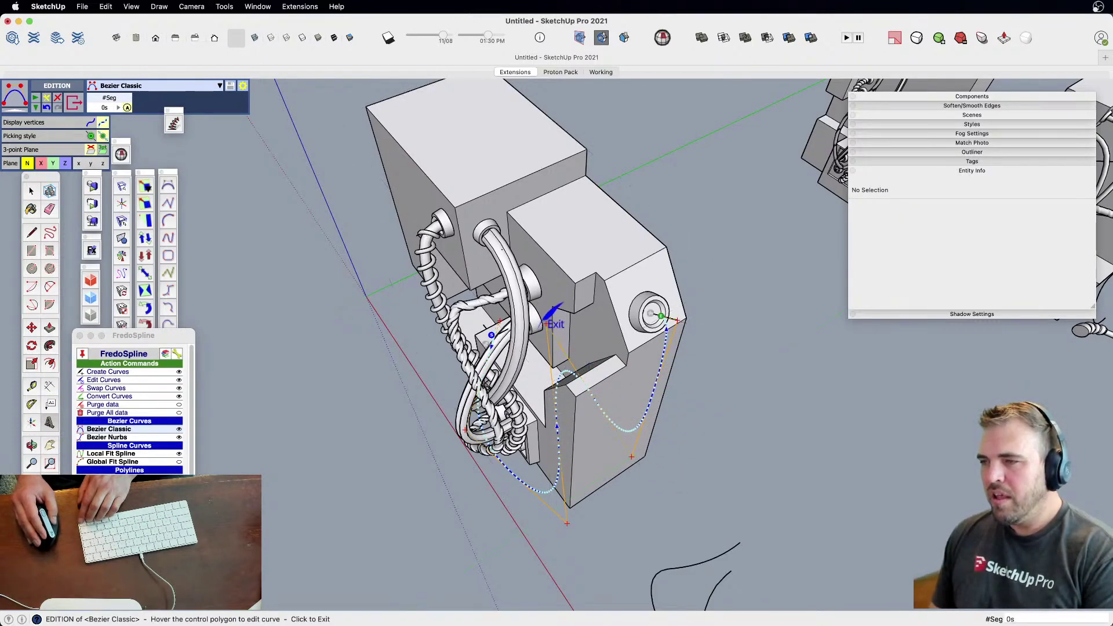
left_click_drag(551, 315, 532, 337)
Raise the control point beside the side face to just below the chamfered-face socket
middle_click_drag(576, 466, 738, 318)
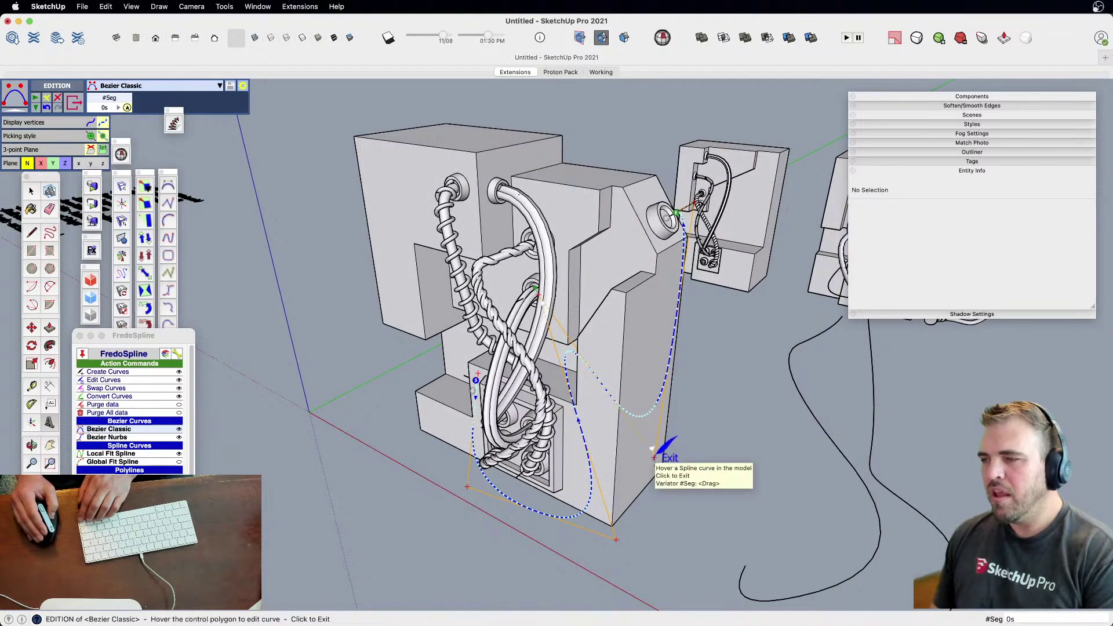
left_click_drag(692, 377, 663, 264)
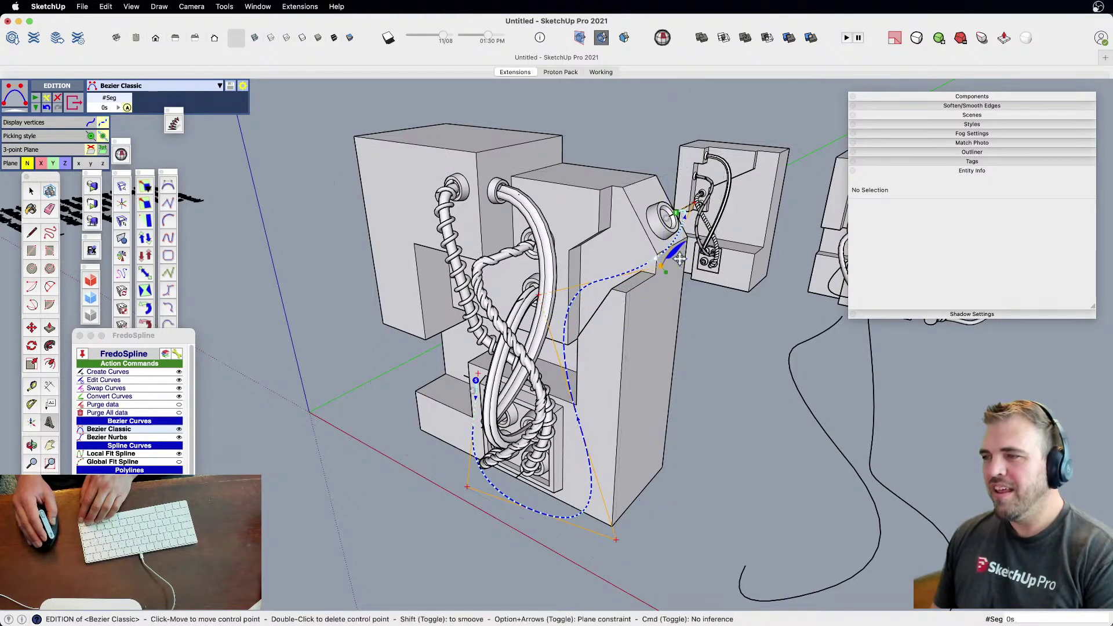
left_click(704, 337)
Shift the control point below the socket panel towards the lower block's side socket
middle_click_drag(704, 337, 652, 479)
scroll(616, 380, "up", 2)
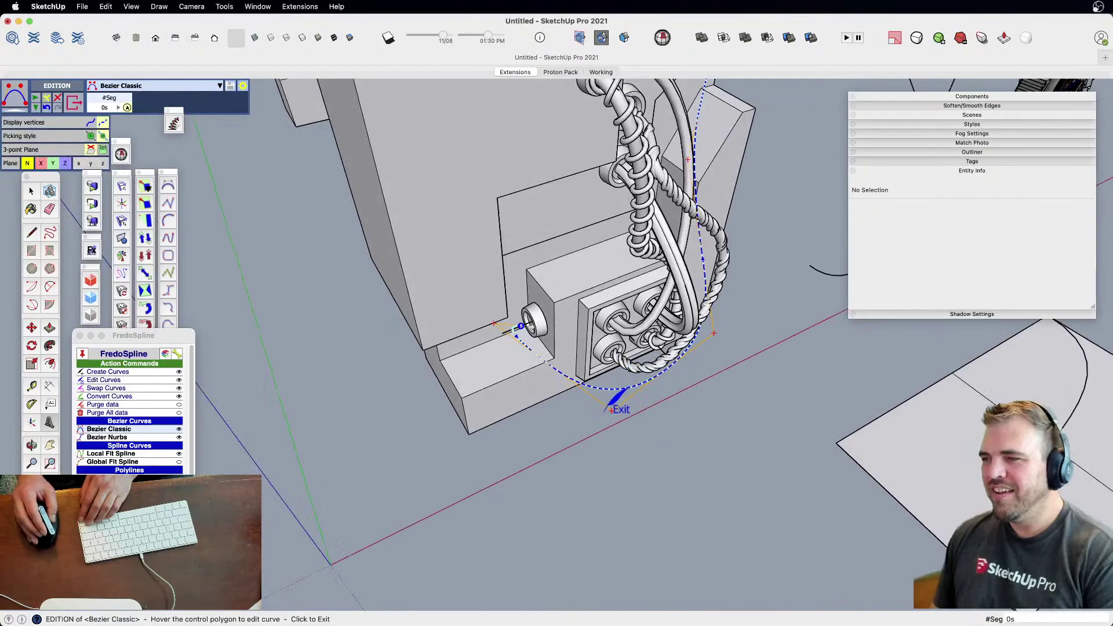
scroll(605, 407, "up", 3)
left_click_drag(616, 410, 555, 429)
left_click(586, 387)
middle_click_drag(585, 388, 645, 315)
scroll(645, 317, "down", 1)
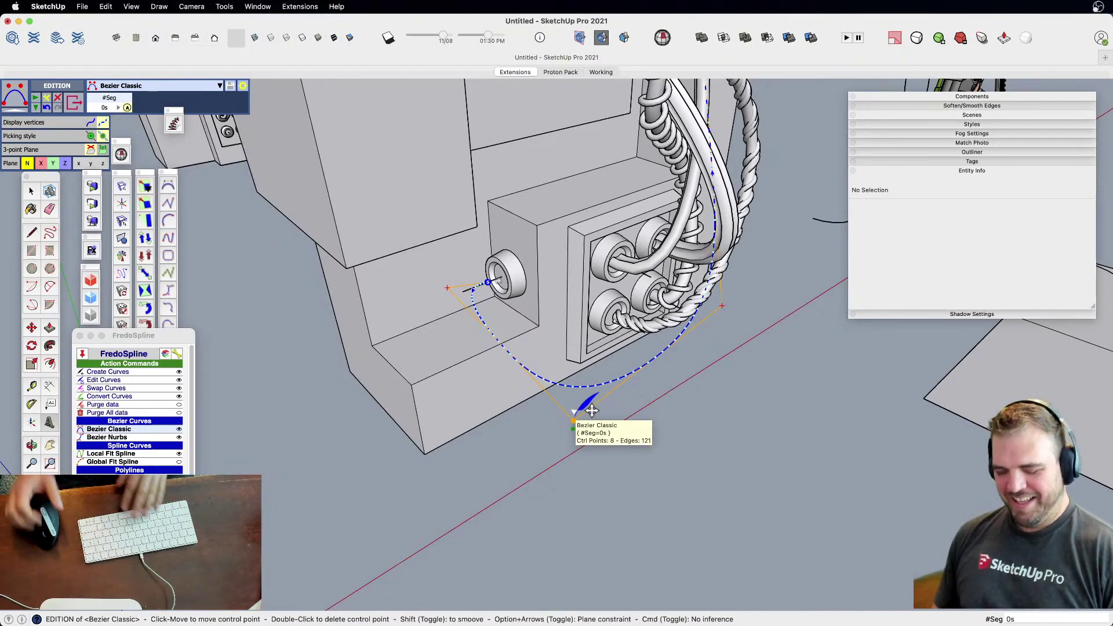
Raise the control point below the socket panel to tighten the curve's lower bend
middle_click_drag(584, 410, 719, 371)
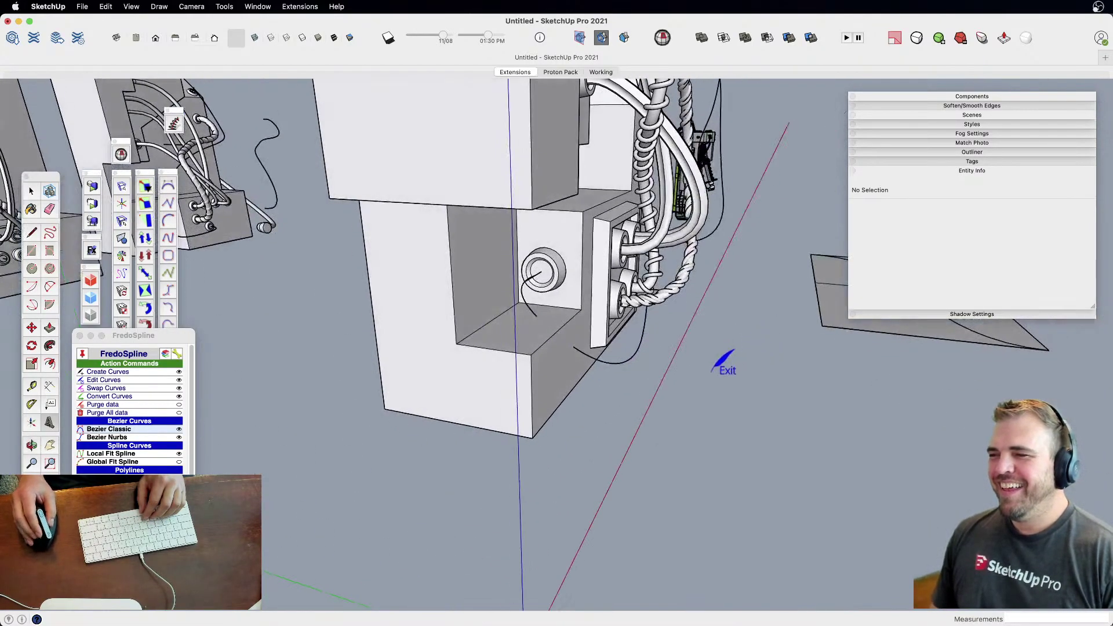
scroll(613, 382, "up", 3)
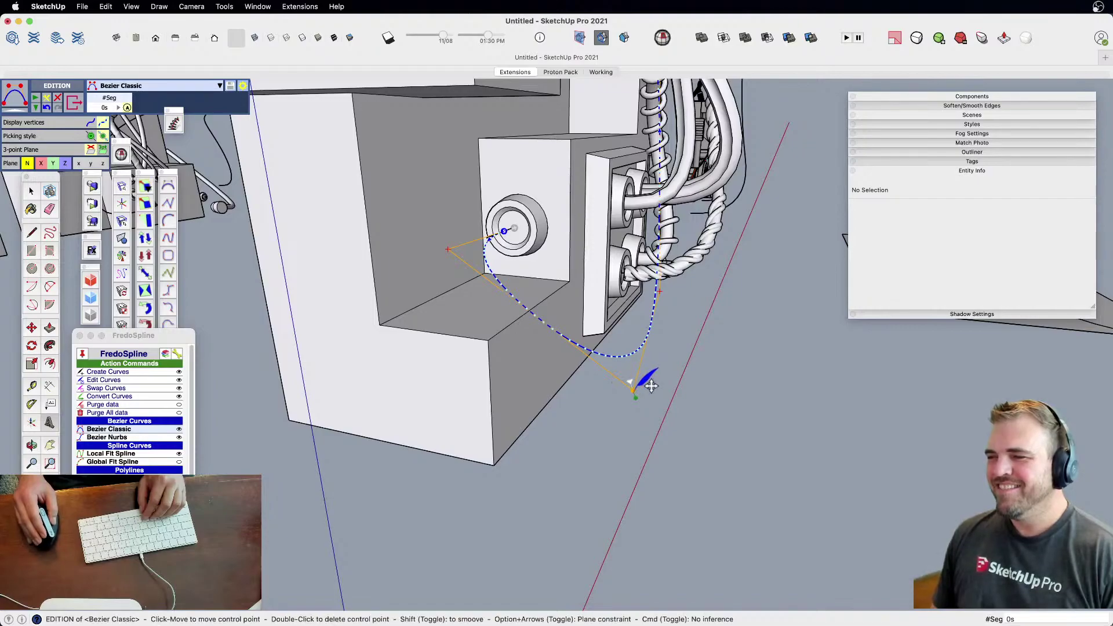
left_click(650, 383)
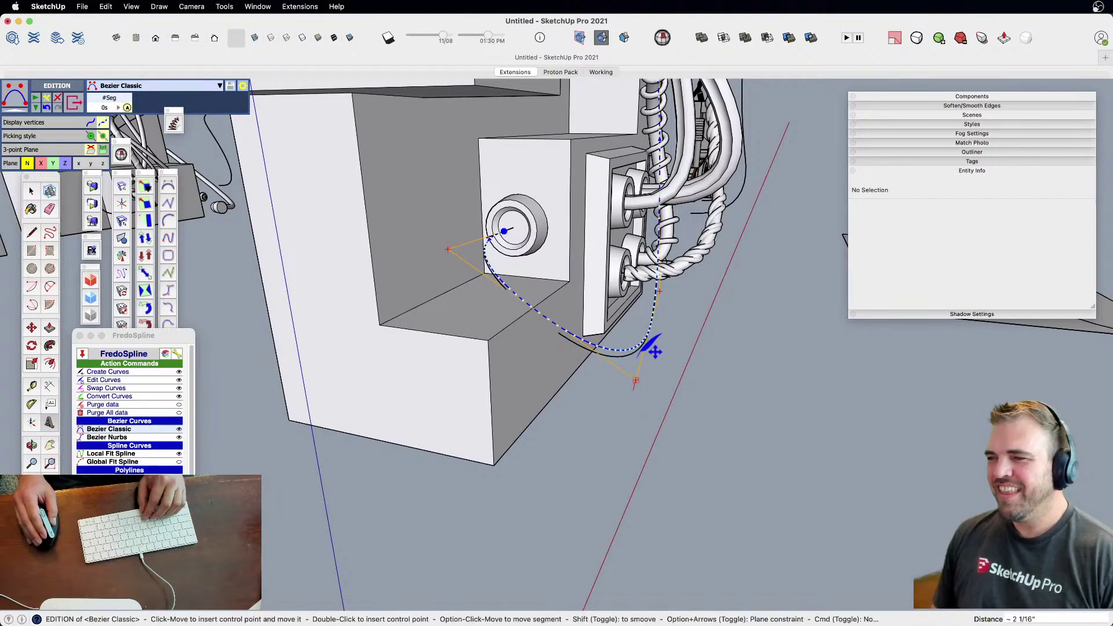
left_click(653, 313)
Move the control point below the chamfered-face socket down and outward along the box's side face with a plane constraint
middle_click_drag(666, 335, 432, 396)
middle_click_drag(774, 395, 487, 552)
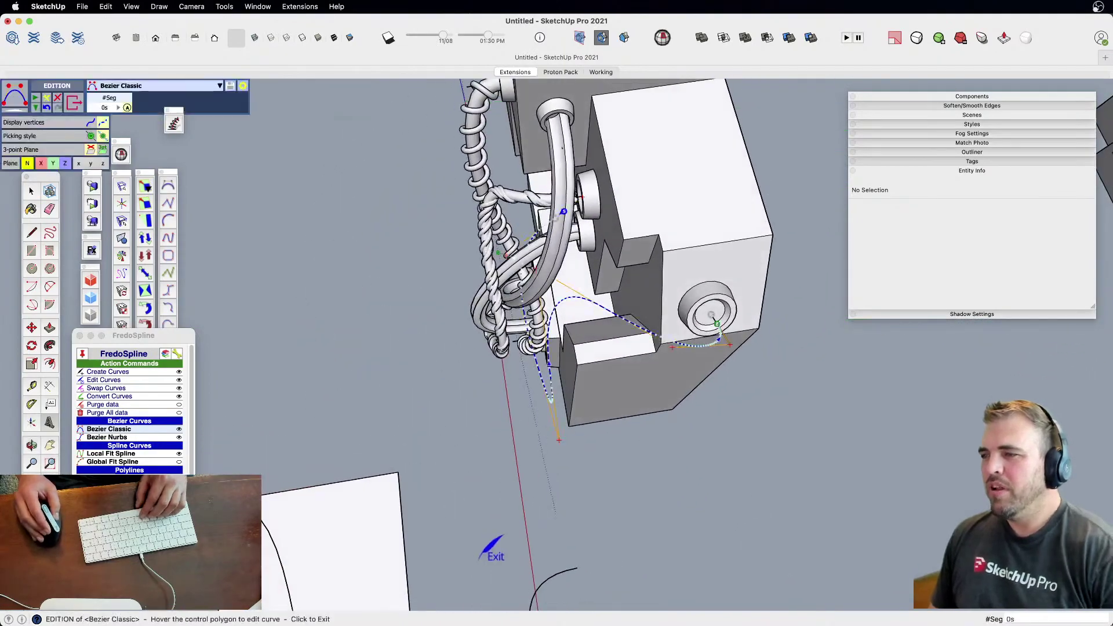
left_click_drag(672, 347, 678, 364)
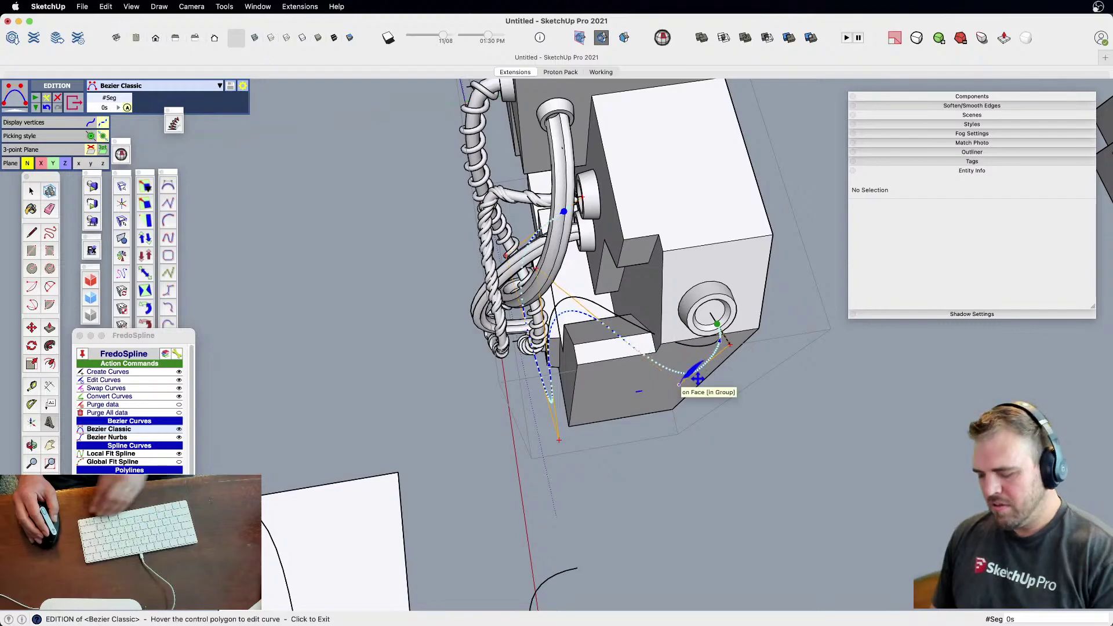
key("Right")
left_click_drag(693, 383, 694, 389)
Raise the control point beside the side face and pull it slightly out from the box
middle_click_drag(657, 401, 684, 323)
middle_click_drag(664, 370, 770, 293)
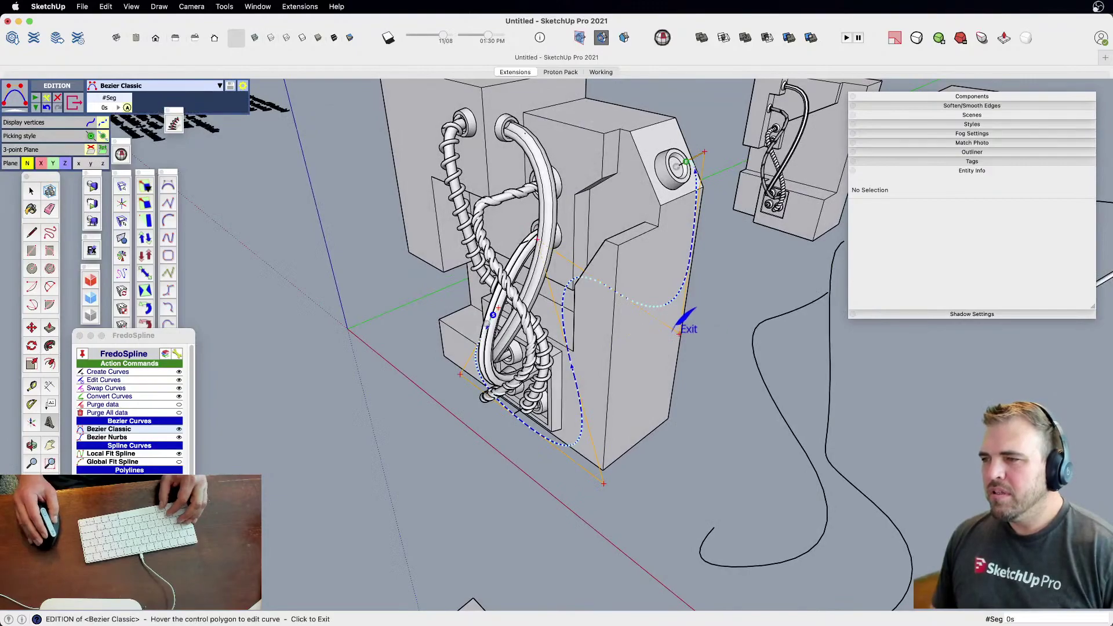
left_click_drag(678, 333, 678, 284)
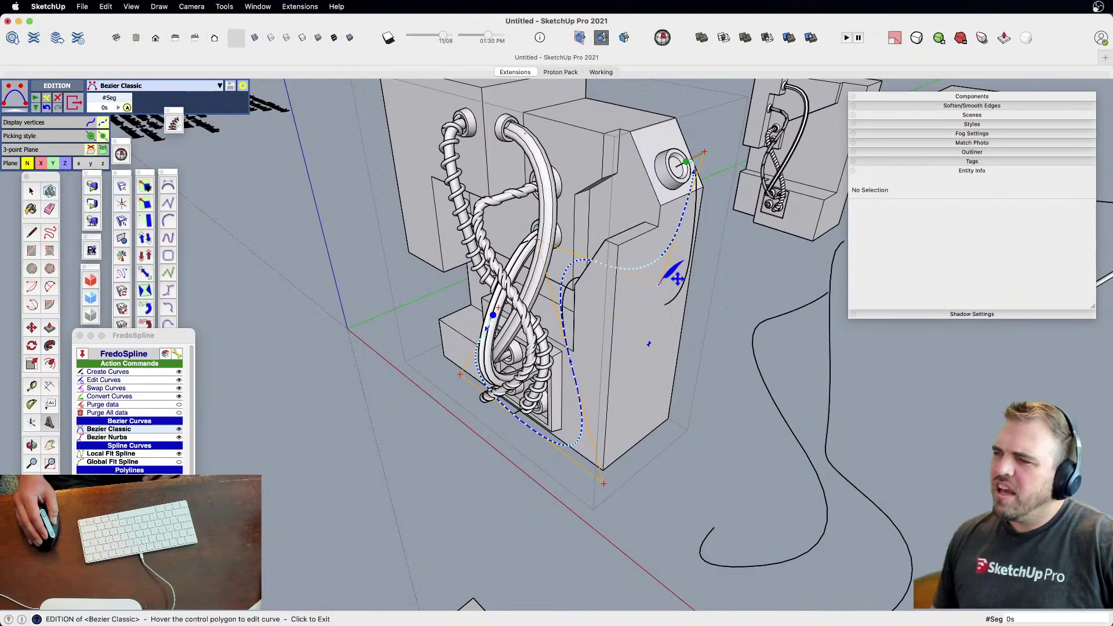
middle_click_drag(659, 262, 702, 469)
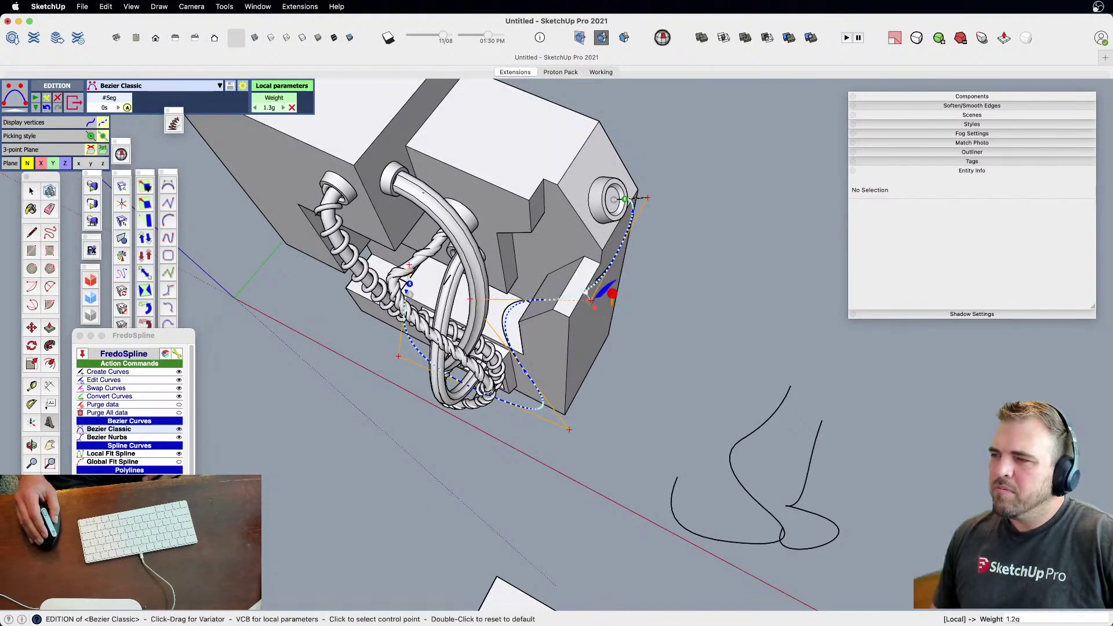
left_click_drag(597, 298, 613, 306)
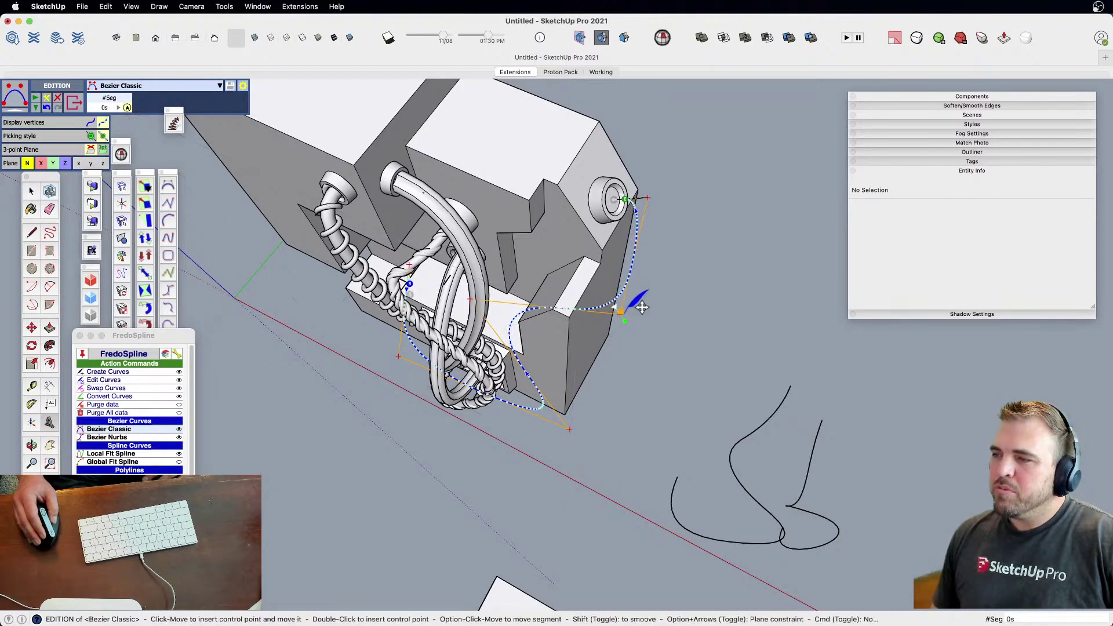
Insert a control point on the curve's span across the notch and move it to the front of the notch
middle_click_drag(605, 328, 508, 329)
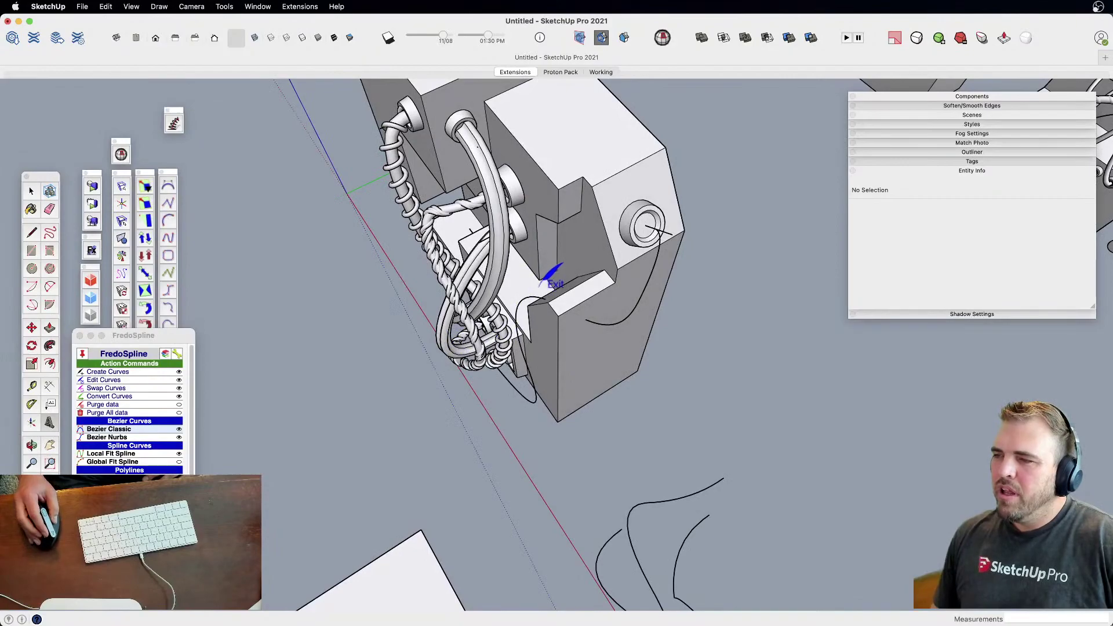
scroll(550, 277, "up", 5)
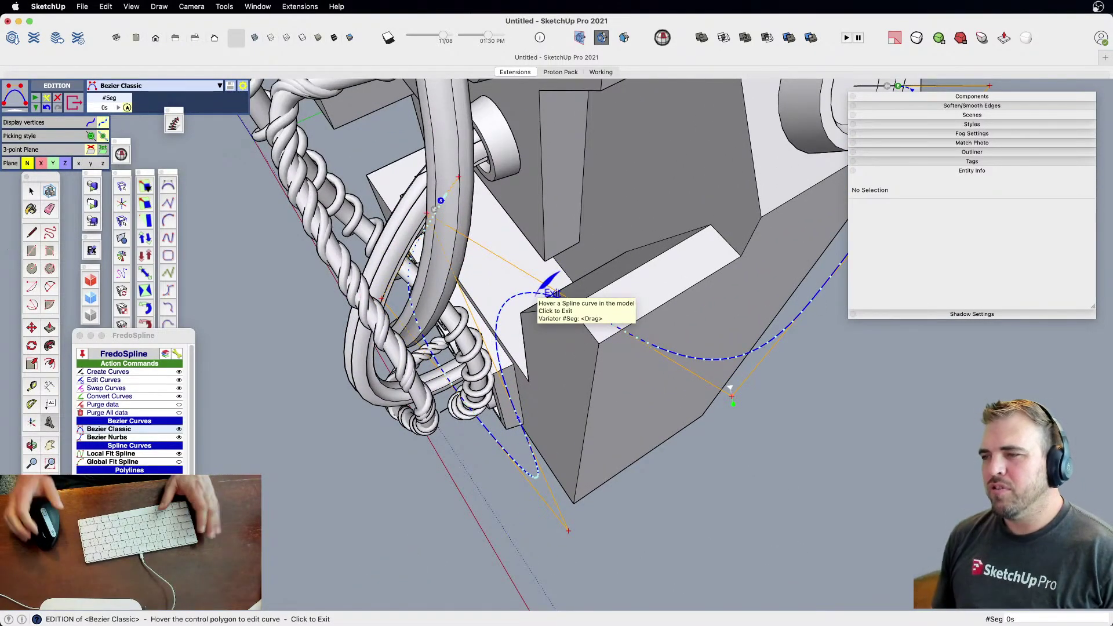
middle_click_drag(546, 292, 548, 342)
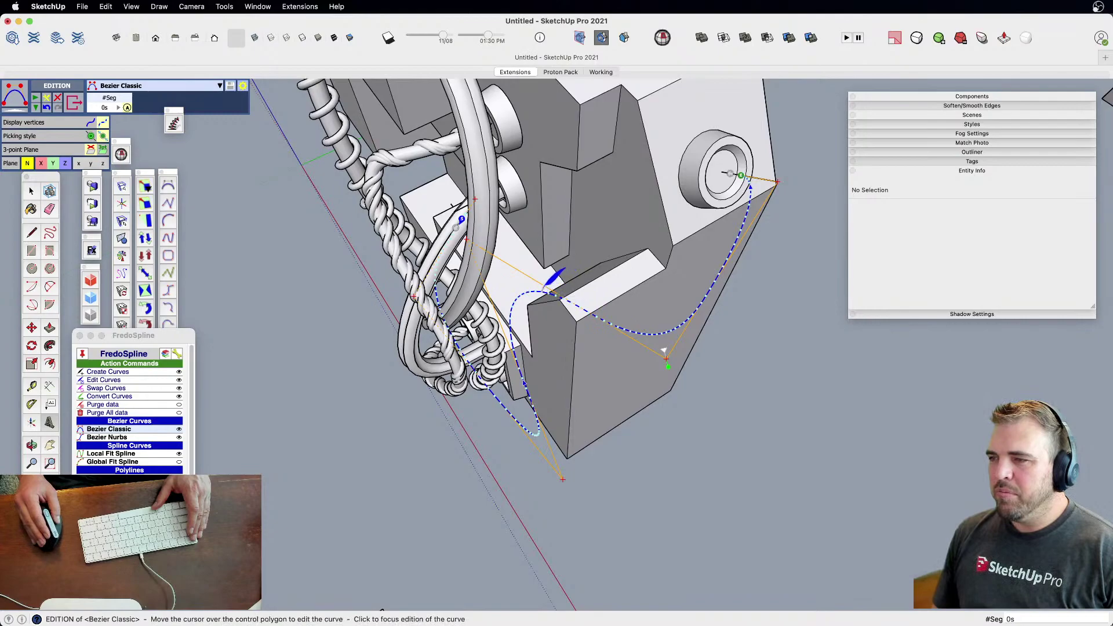
left_click(560, 278)
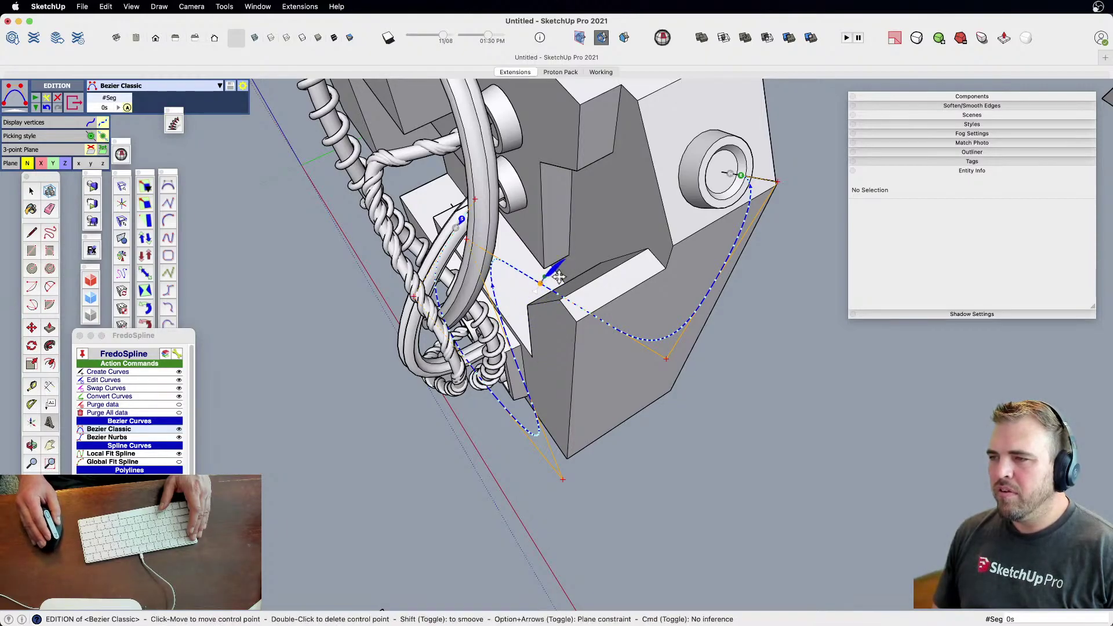
left_click_drag(546, 294, 497, 326)
left_click(609, 374)
Move the inserted control point out past the box's side face and shift the upper front control point over to the notch
middle_click_drag(608, 373, 736, 315)
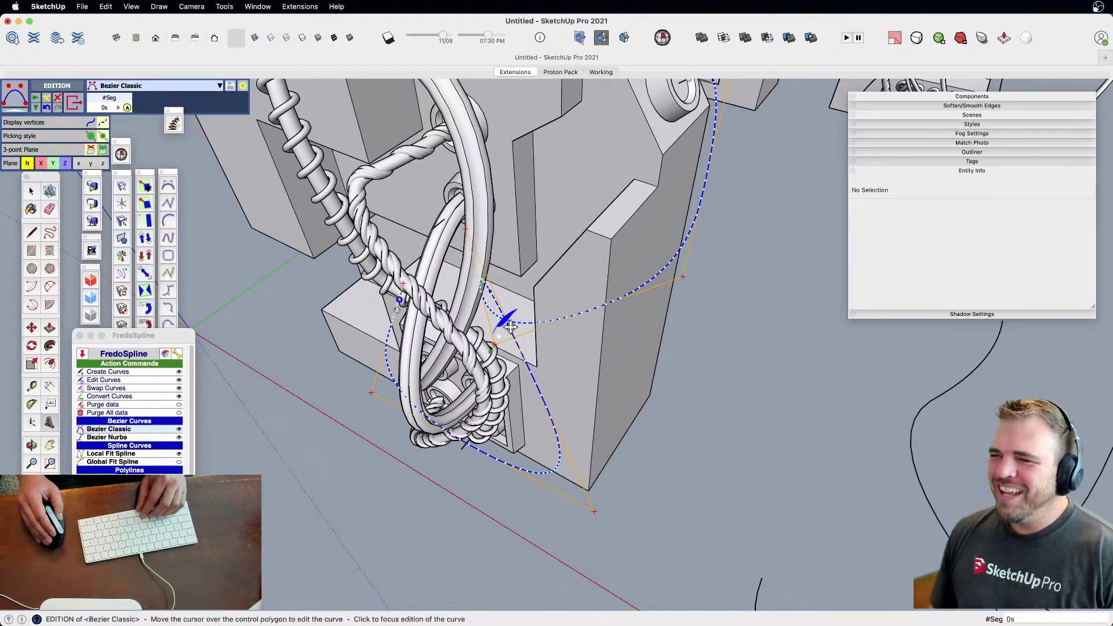
left_click_drag(514, 339, 683, 399)
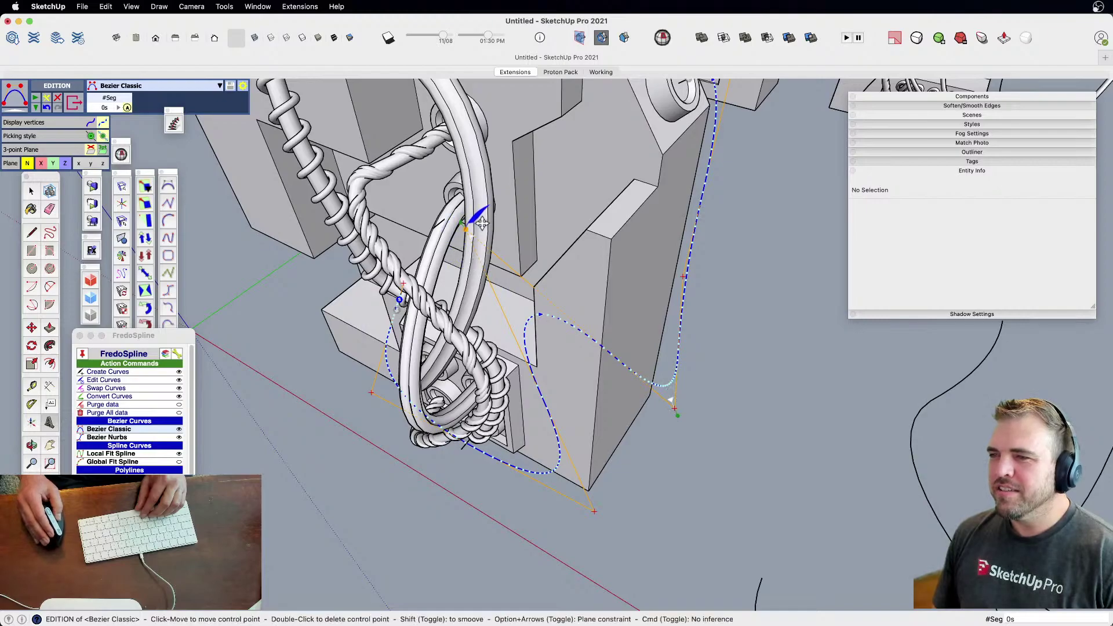
left_click_drag(470, 226, 523, 253)
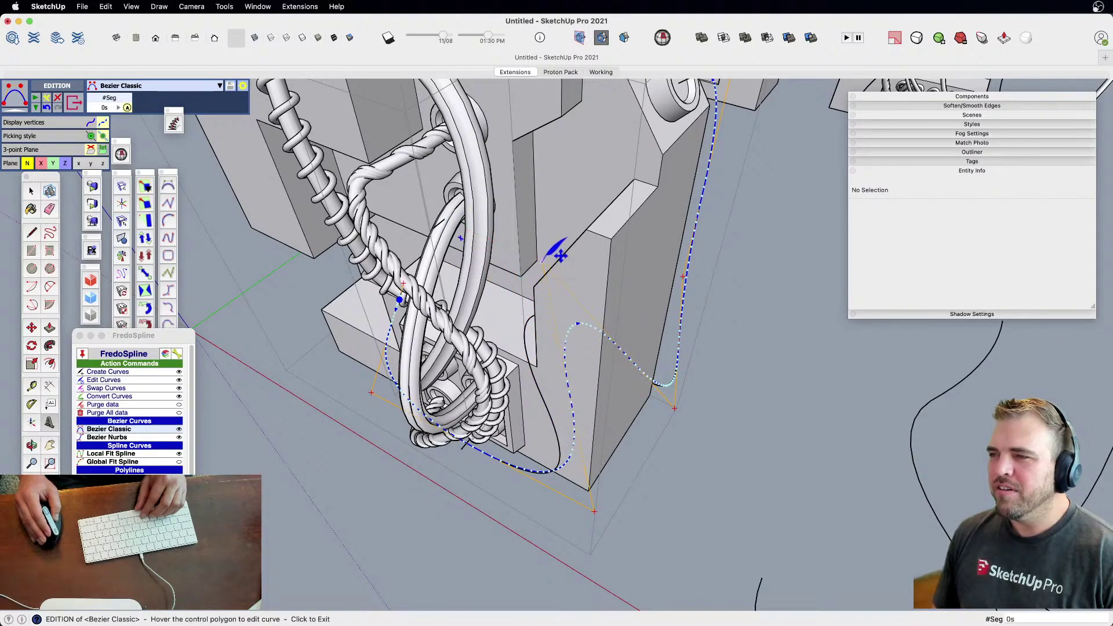
middle_click_drag(638, 322, 517, 363)
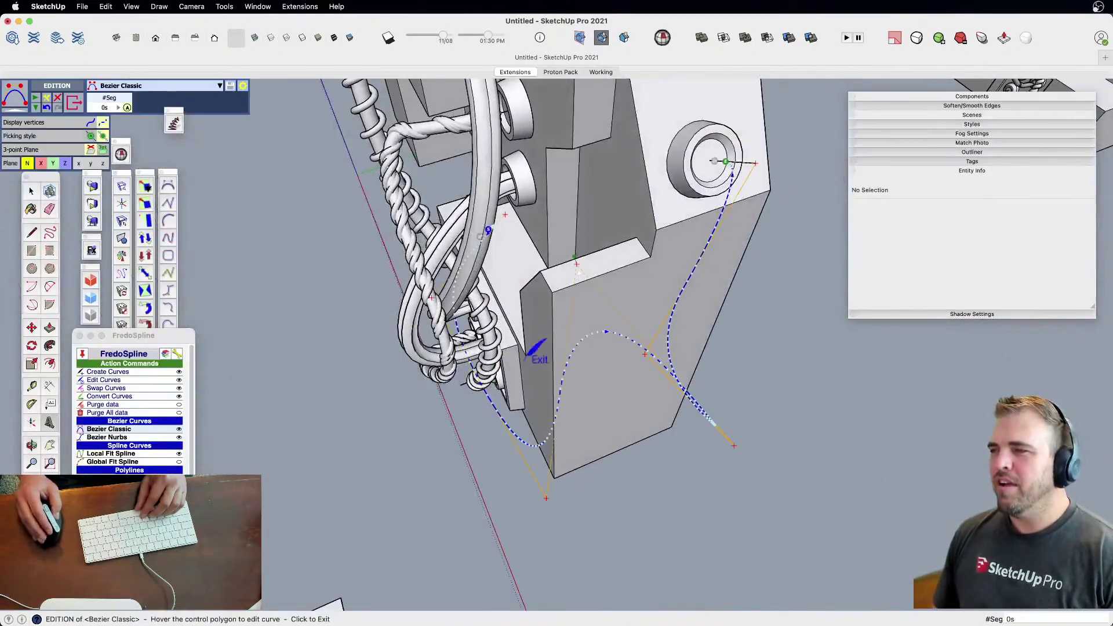
Finish editing the Bezier curve that runs from the lower side socket to the chamfered-face socket
scroll(603, 345, "down", 5)
scroll(579, 409, "down", 1)
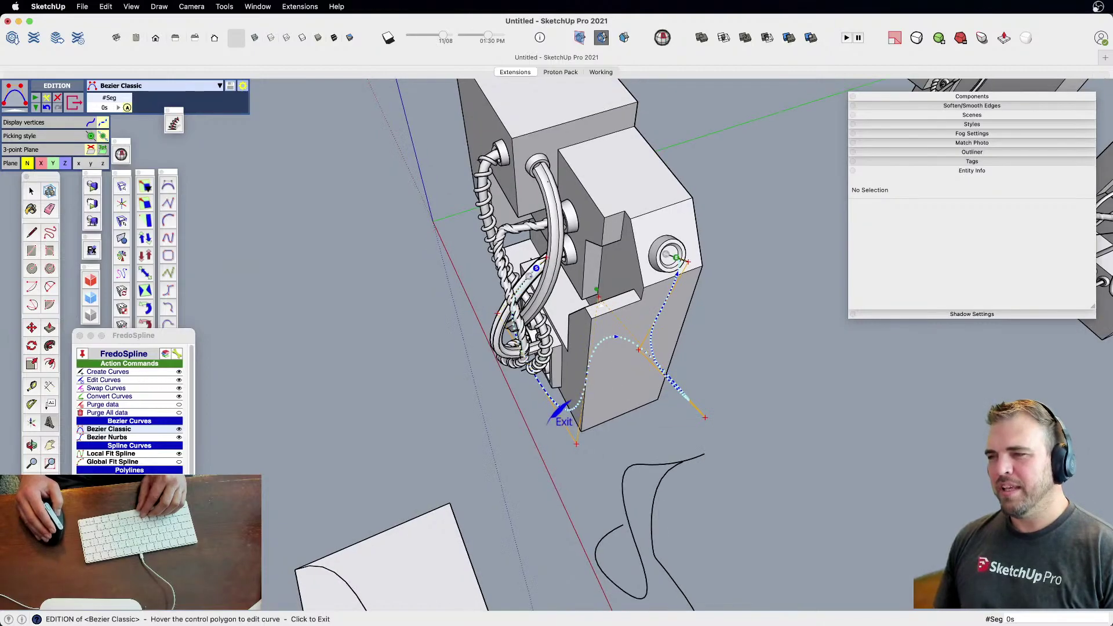
middle_click_drag(716, 313, 758, 278)
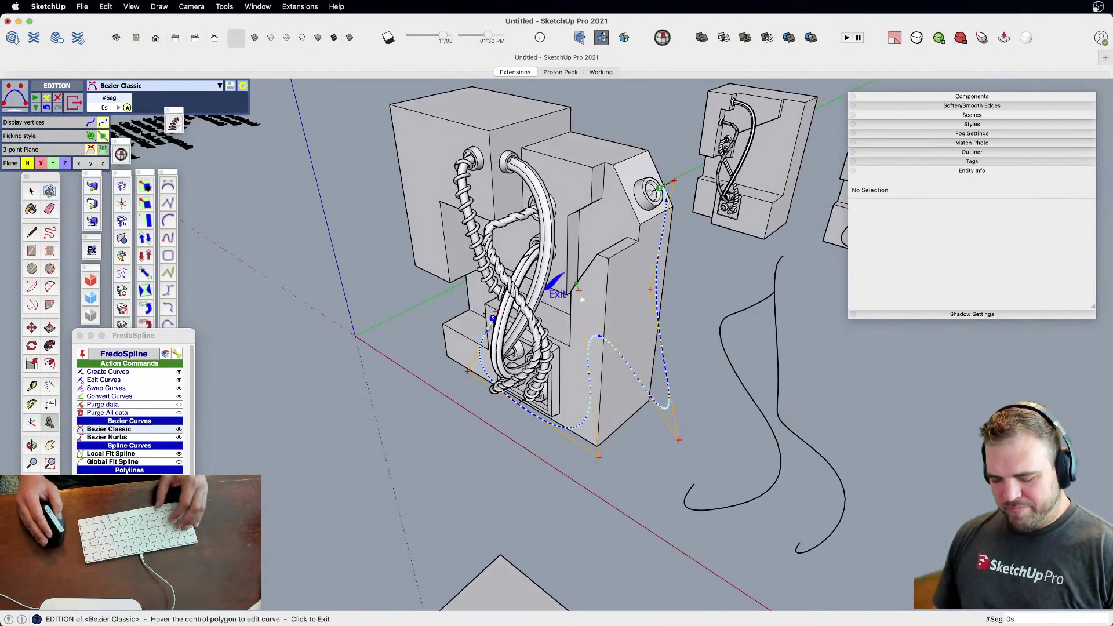
left_click(685, 427)
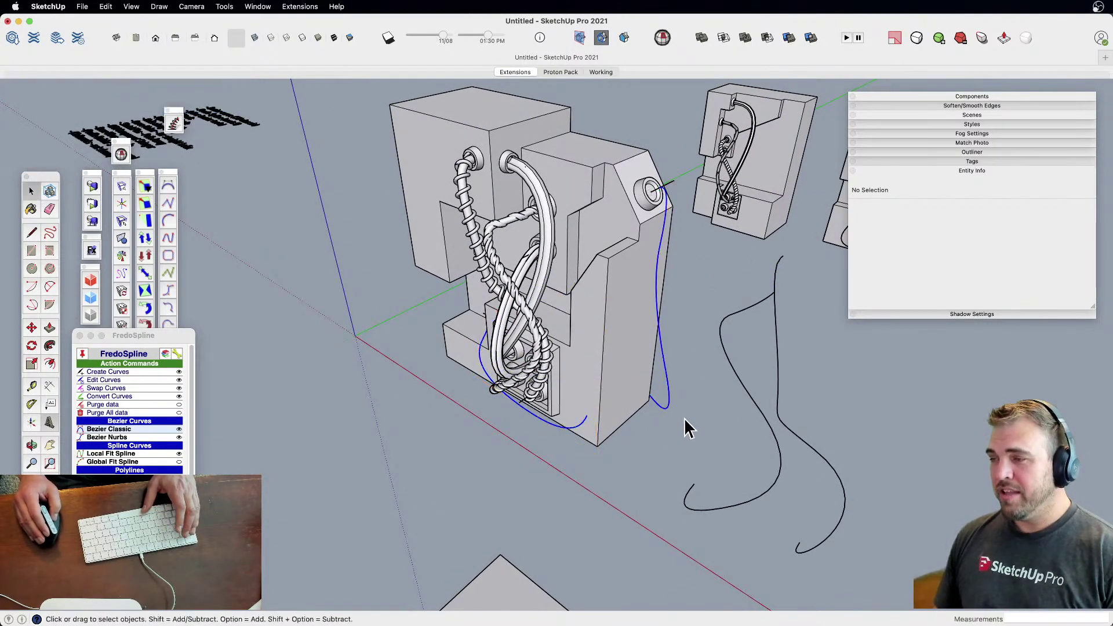
left_click(685, 387)
Split the curve with a short line where it crosses the box's lower front edge and erase the upper portion and the short line
scroll(637, 406, "up", 3)
mouse_move(618, 422)
middle_mouse_down()
mouse_move(634, 427)
mouse_move(622, 365)
mouse_move(807, 181)
mouse_move(840, 308)
mouse_move(641, 385)
mouse_move(629, 413)
middle_mouse_up()
scroll(620, 405, "down", 3)
scroll(611, 398, "up", 6)
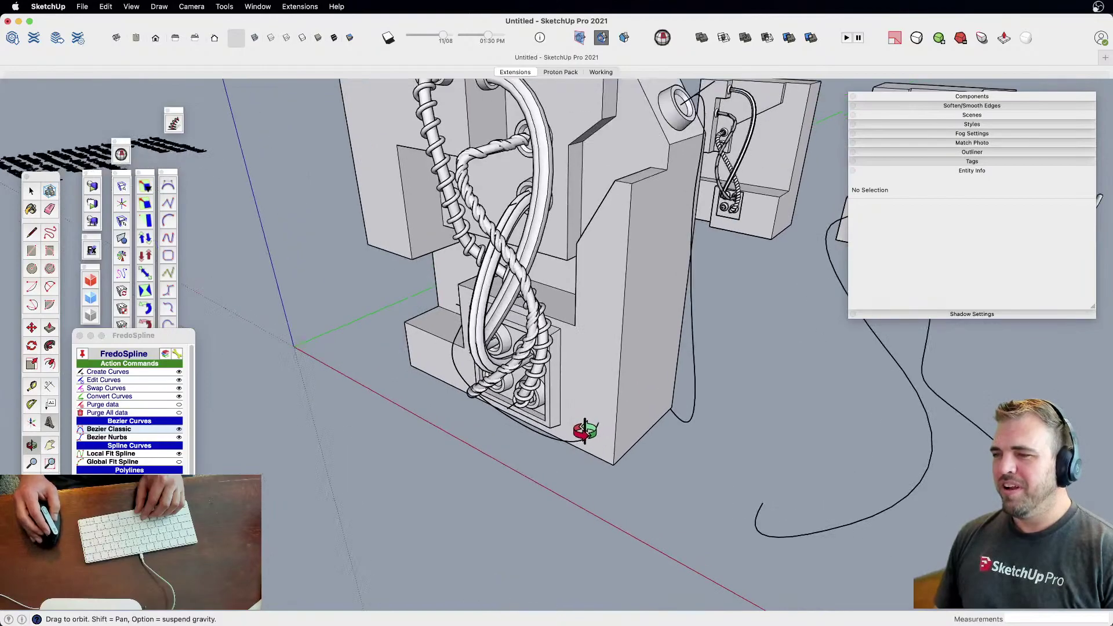
key("l")
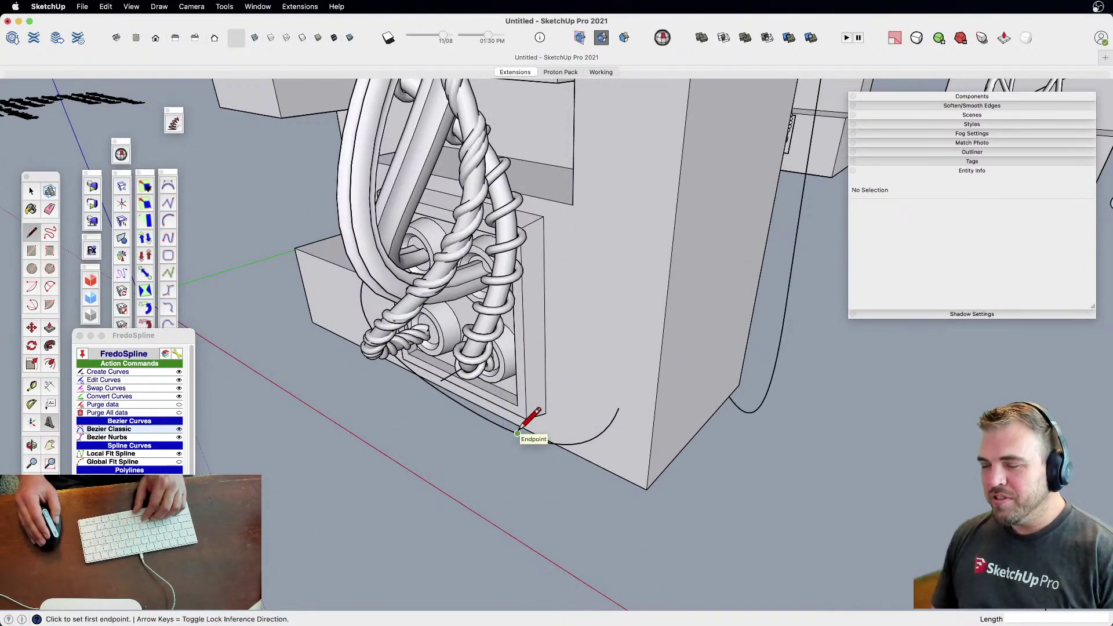
key("e")
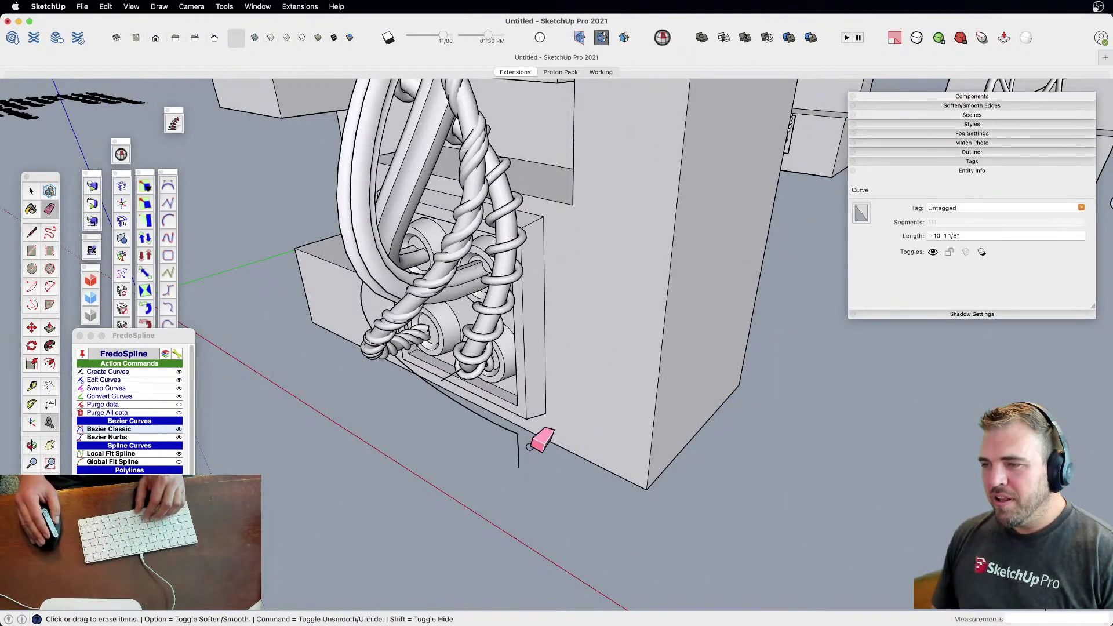
left_click_drag(537, 428, 514, 454)
middle_click_drag(544, 458, 558, 541)
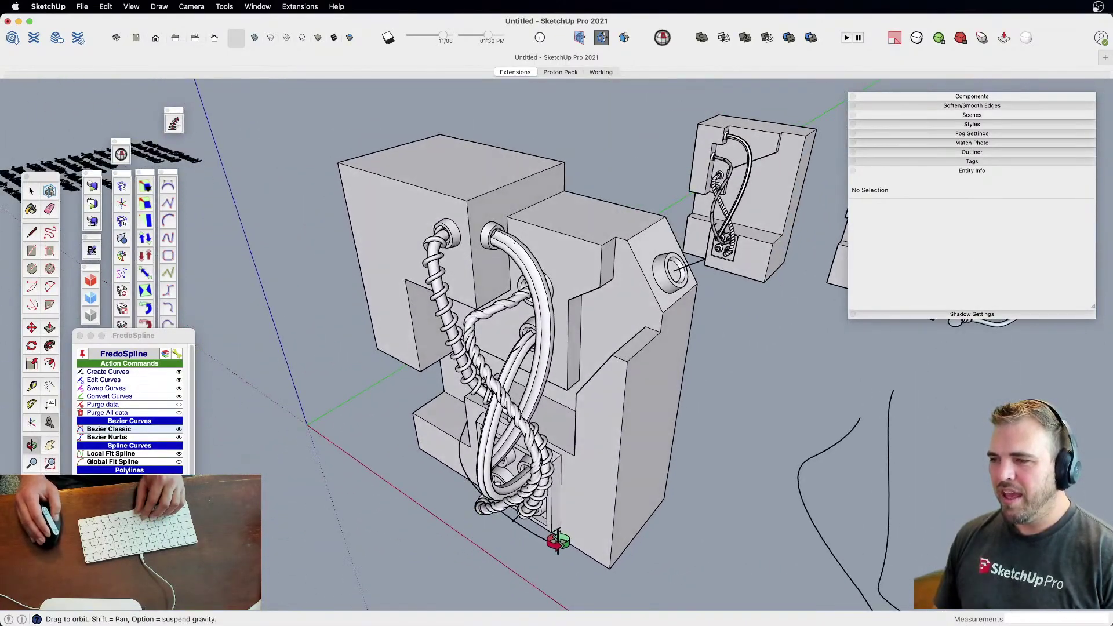
Draw a degree-3 Bezier curve from the cut end of the lower curve around the box's side to the chamfered-face socket
left_click(159, 7)
left_click(177, 113)
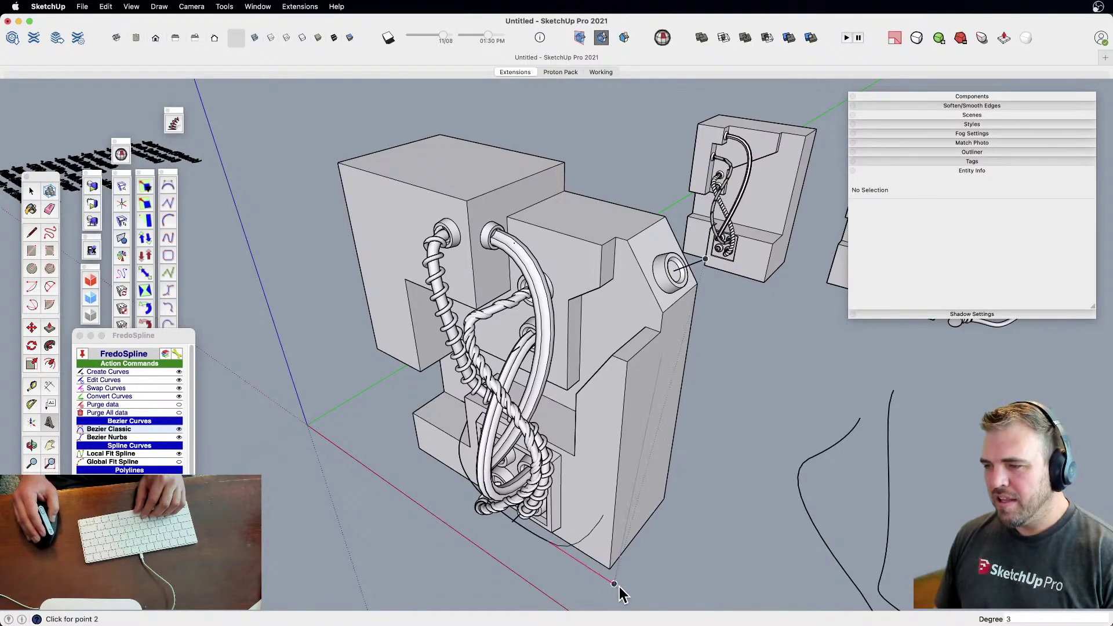
left_click(697, 268)
middle_click_drag(697, 267, 547, 520)
scroll(645, 381, "up", 3)
left_click(639, 393)
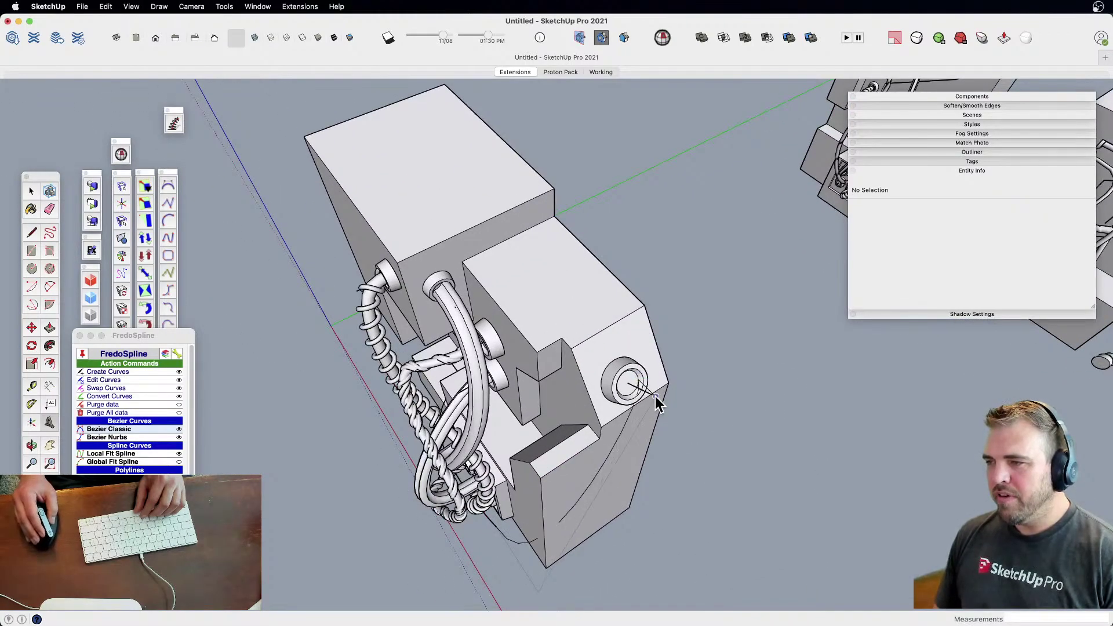
double_click(745, 423)
Lock the box group
middle_click_drag(631, 474, 573, 533, "shift")
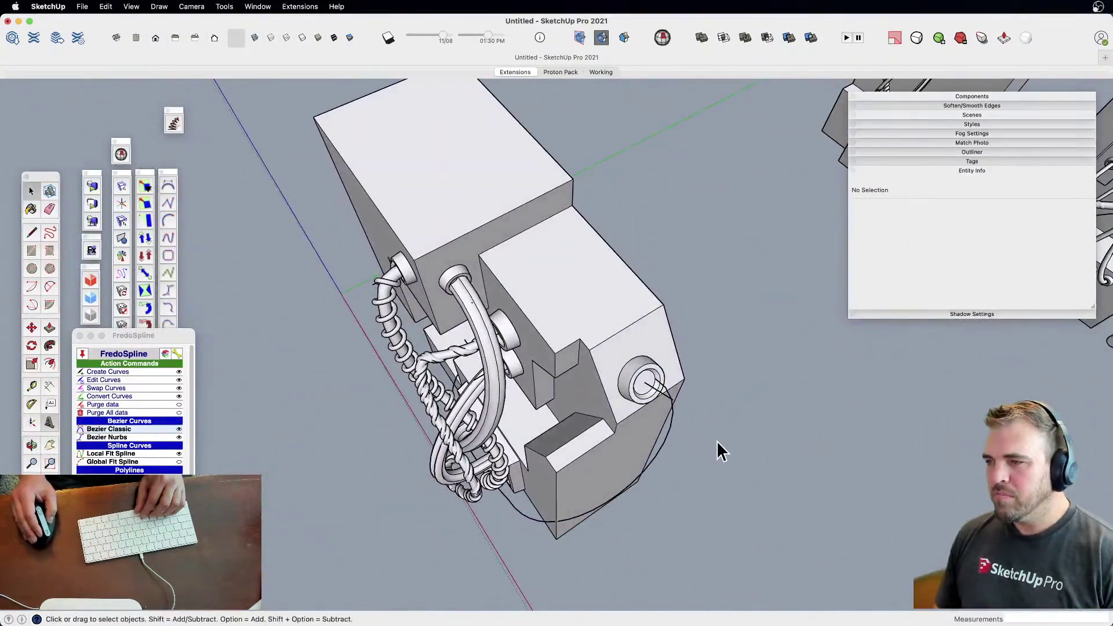
scroll(649, 378, "up", 5)
left_click(633, 358)
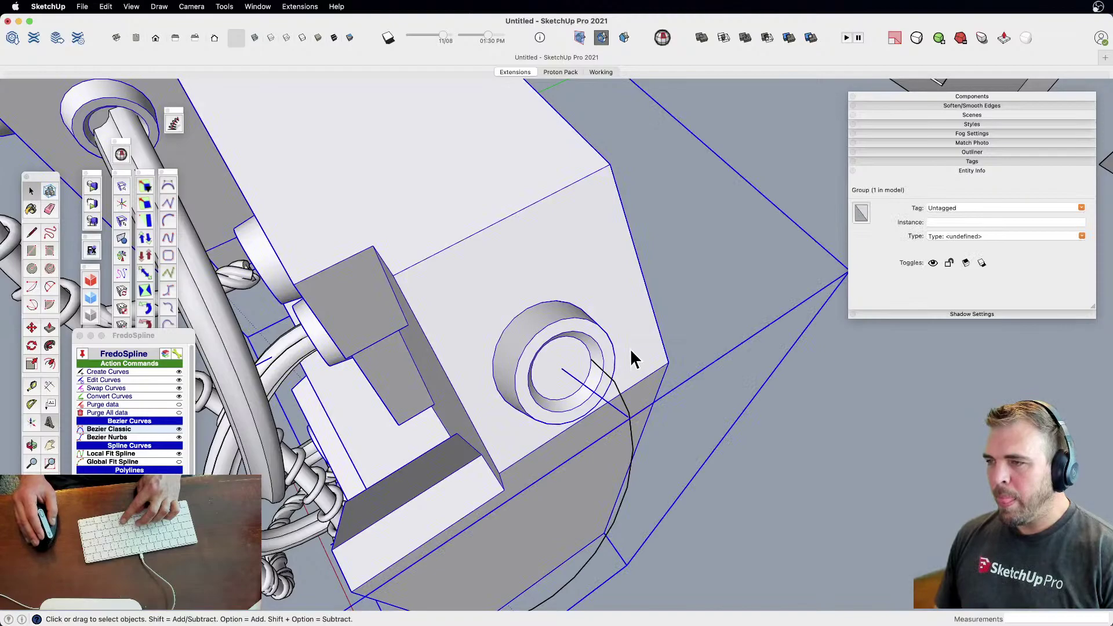
right_click(632, 357)
left_click(672, 392)
left_click(775, 423)
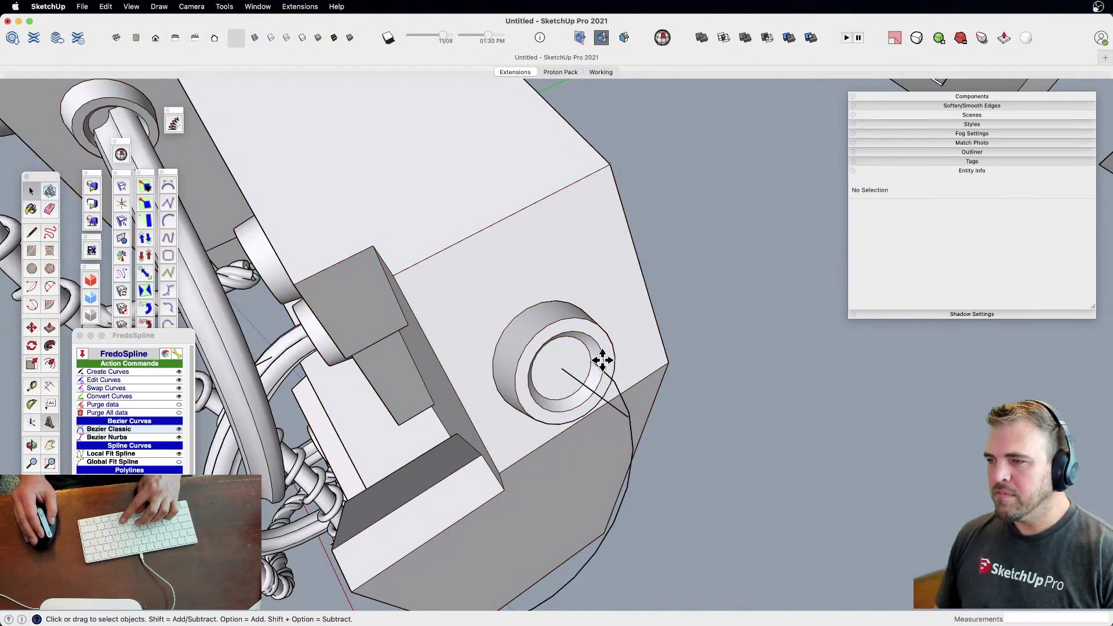
Move the new curve away from the box's side face and reposition its upper end at the chamfered-face socket
key("m")
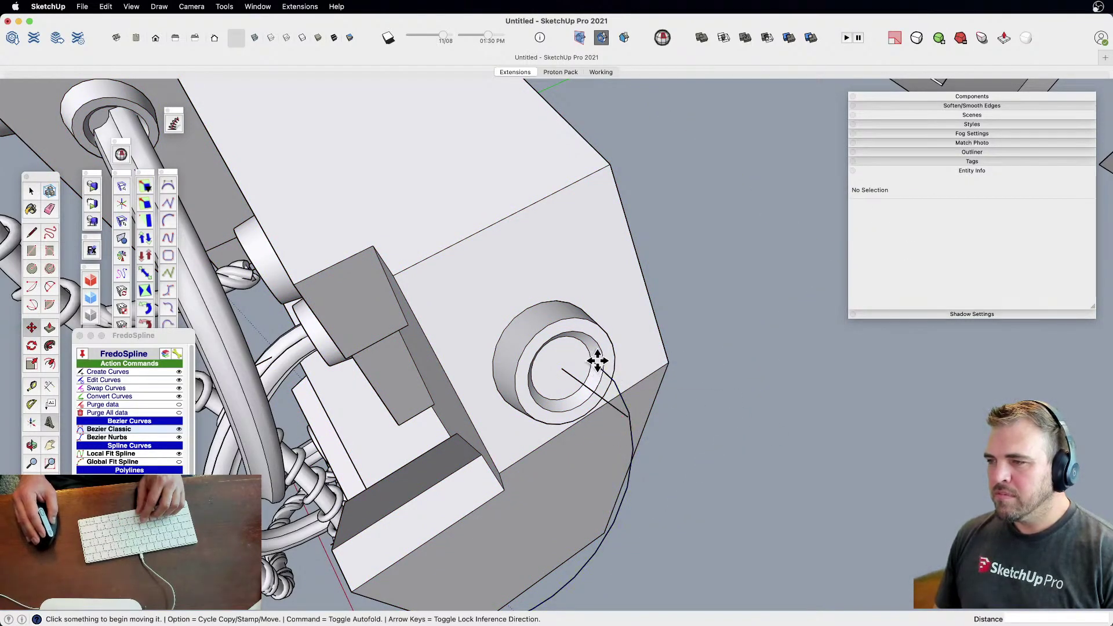
key("space")
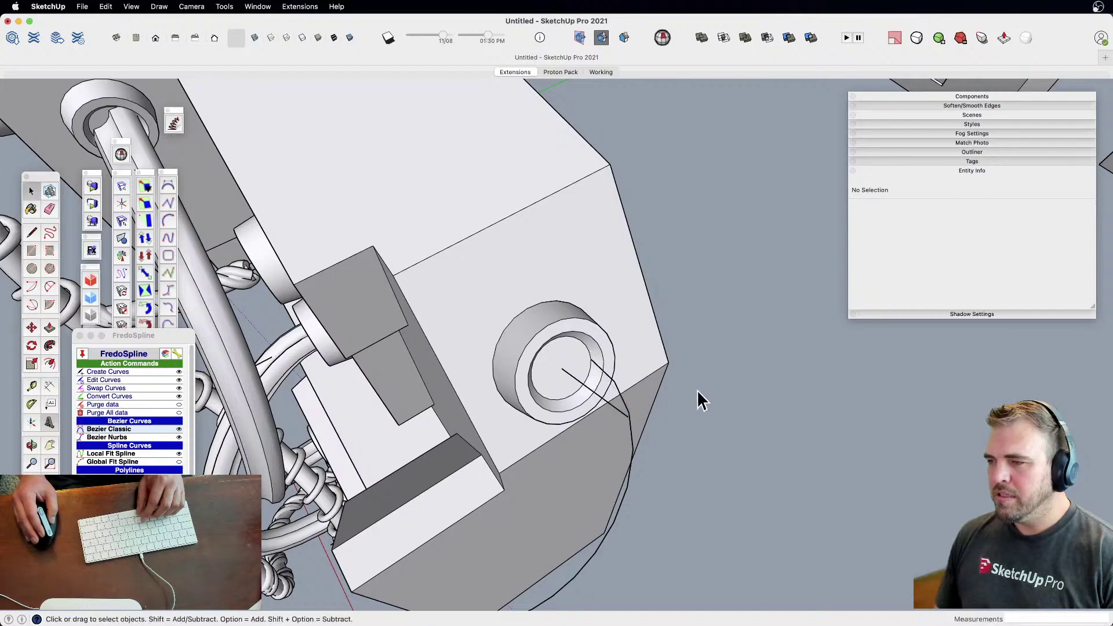
scroll(692, 399, "down", 6)
key("m")
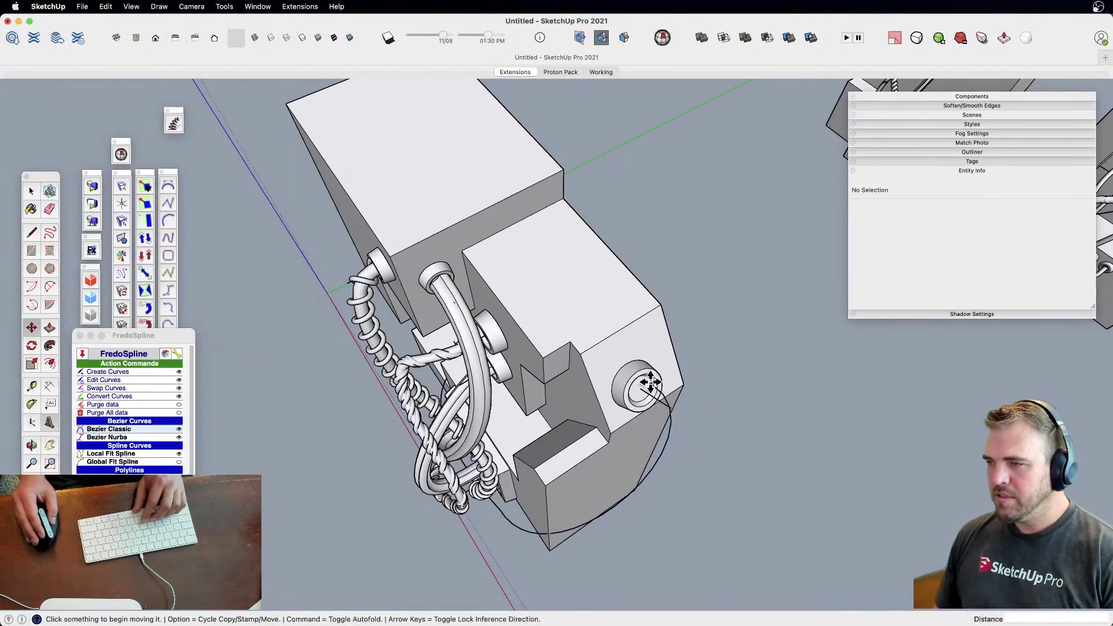
left_click(673, 428)
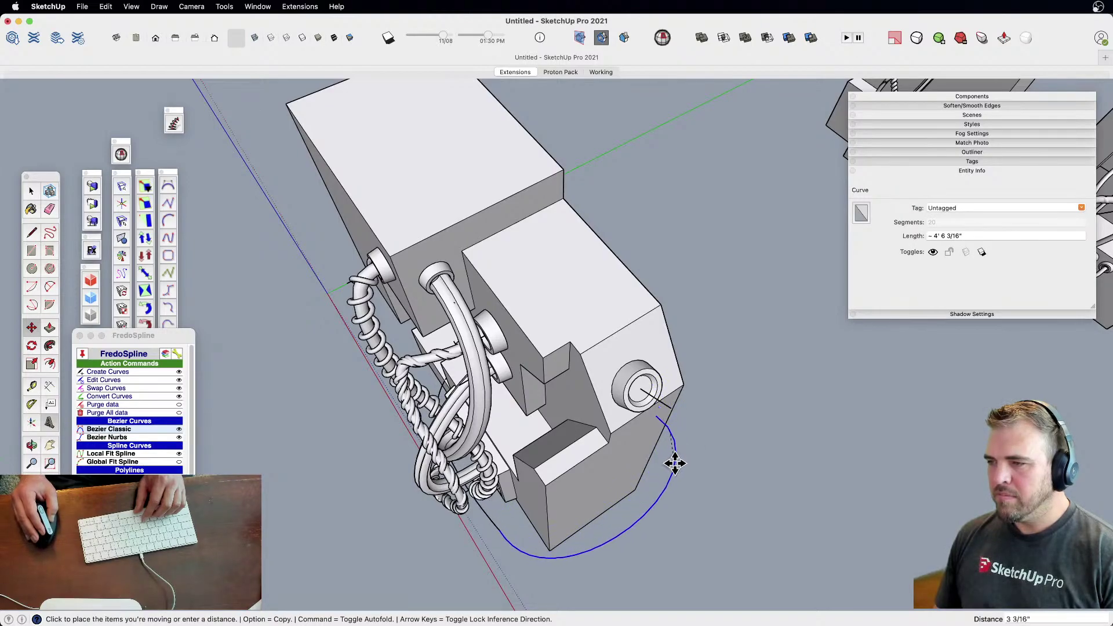
key("space")
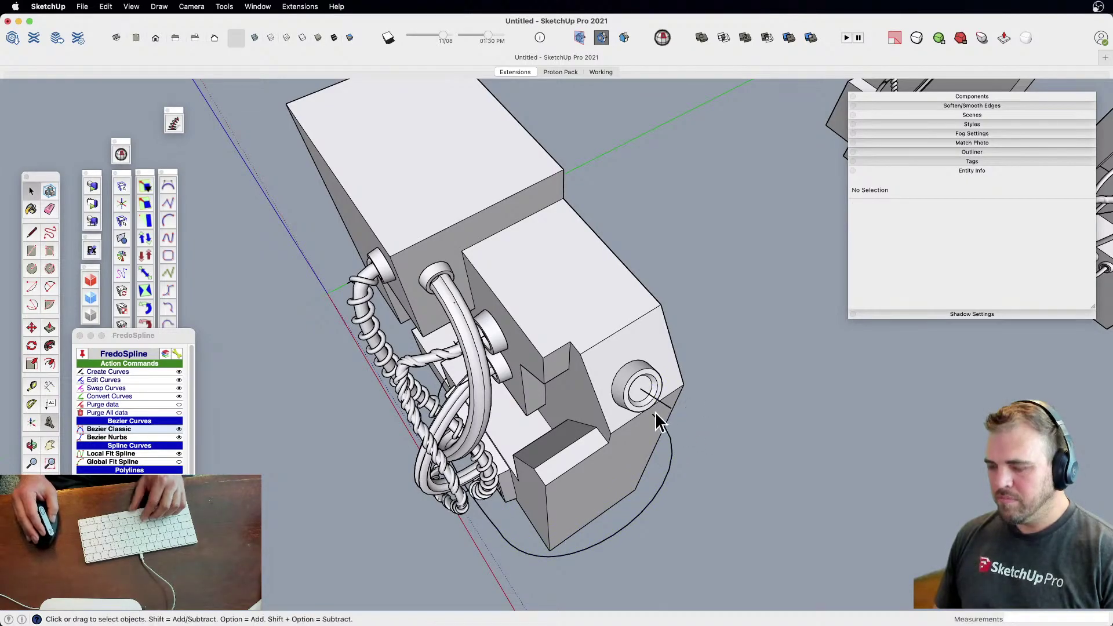
key("m")
left_click(659, 418)
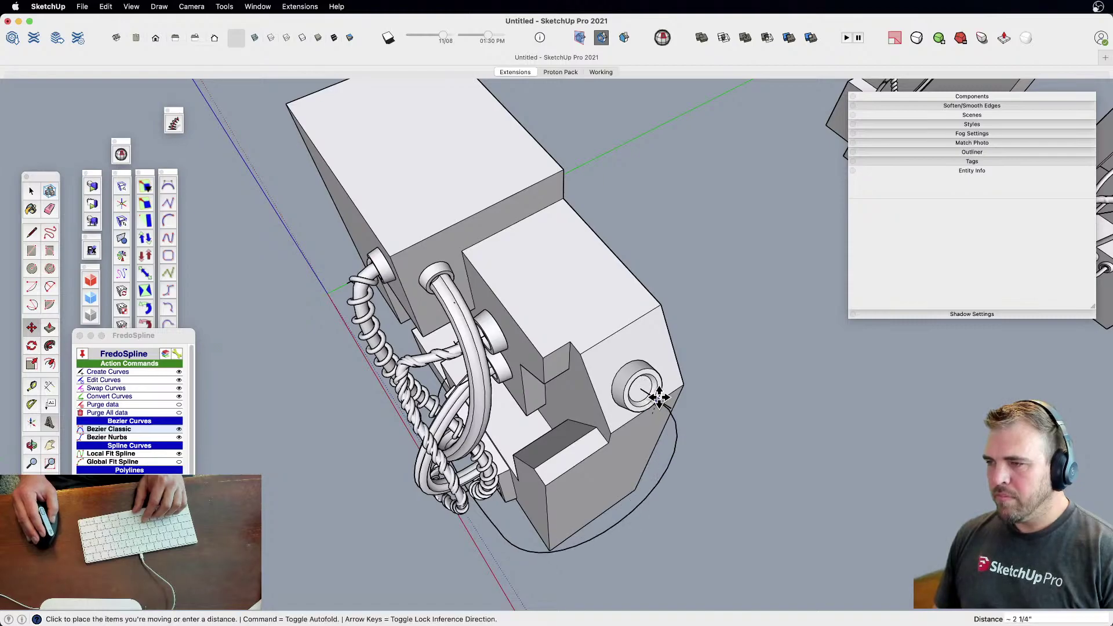
left_click(661, 402)
Select the new side curve together with the lower socket curve and weld them into one curve
middle_click_drag(703, 438, 670, 266)
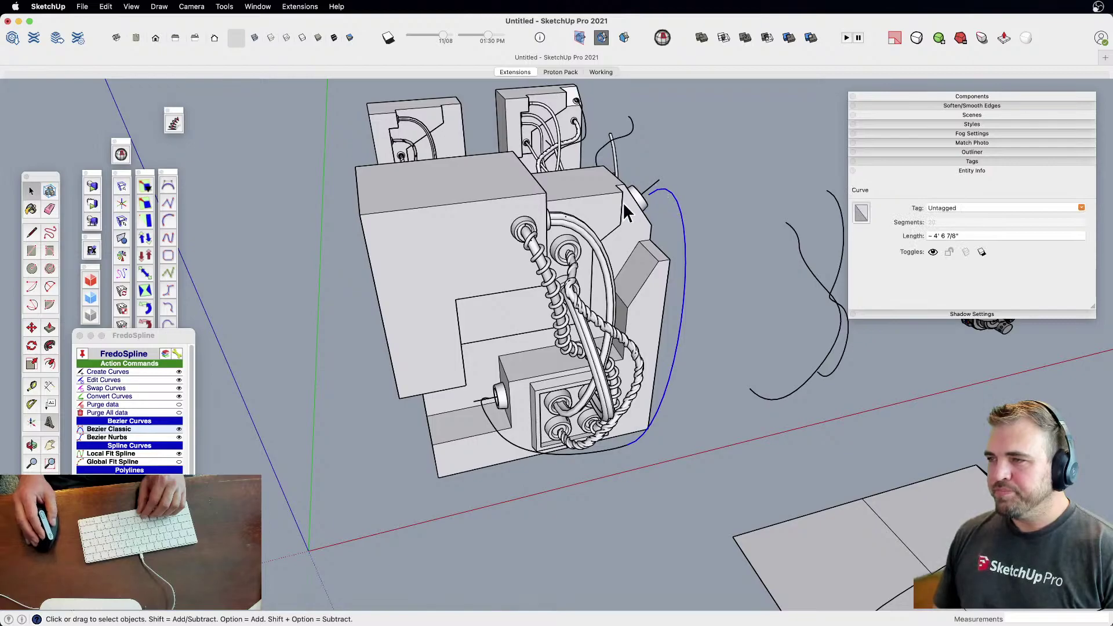
left_click(641, 218)
left_click(641, 448)
left_click(529, 446, "shift")
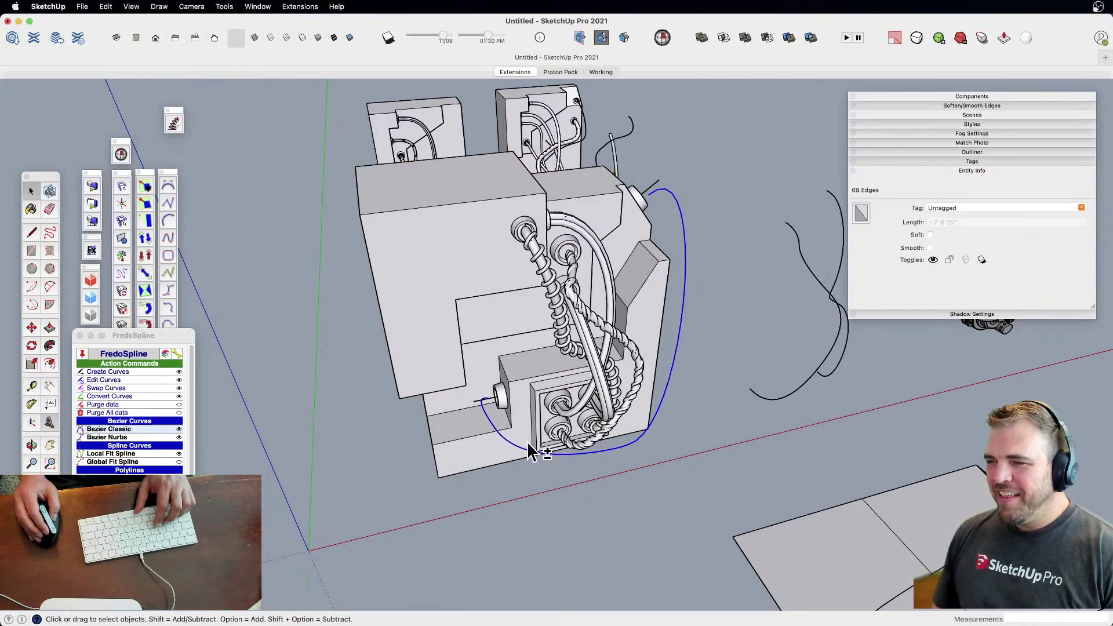
middle_click_drag(560, 413, 719, 374)
scroll(477, 429, "up", 5)
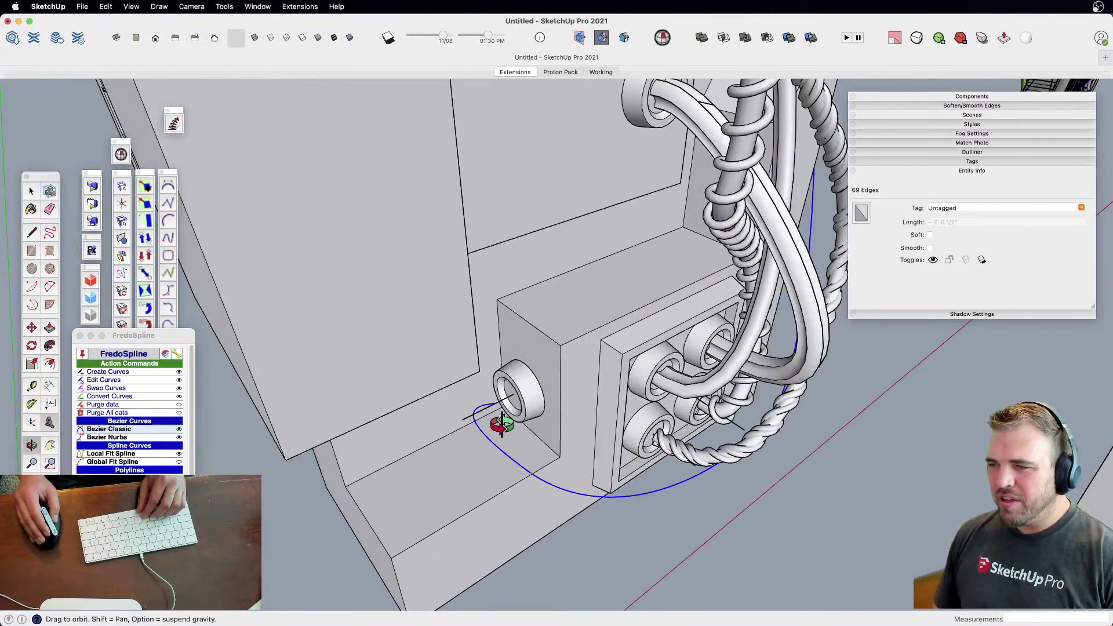
scroll(510, 428, "down", 10)
middle_click_drag(531, 451, 453, 501)
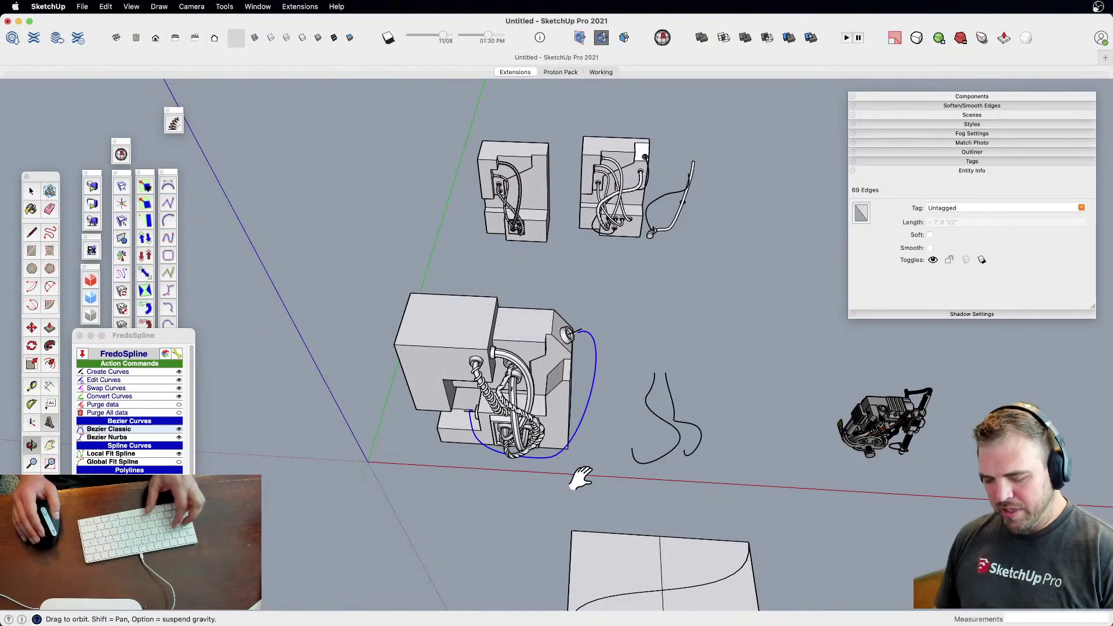
middle_click_drag(611, 440, 670, 409, "shift")
Copy the welded curve 5' along the red axis to the free area beside the box
key("m")
left_click(690, 422)
key("alt")
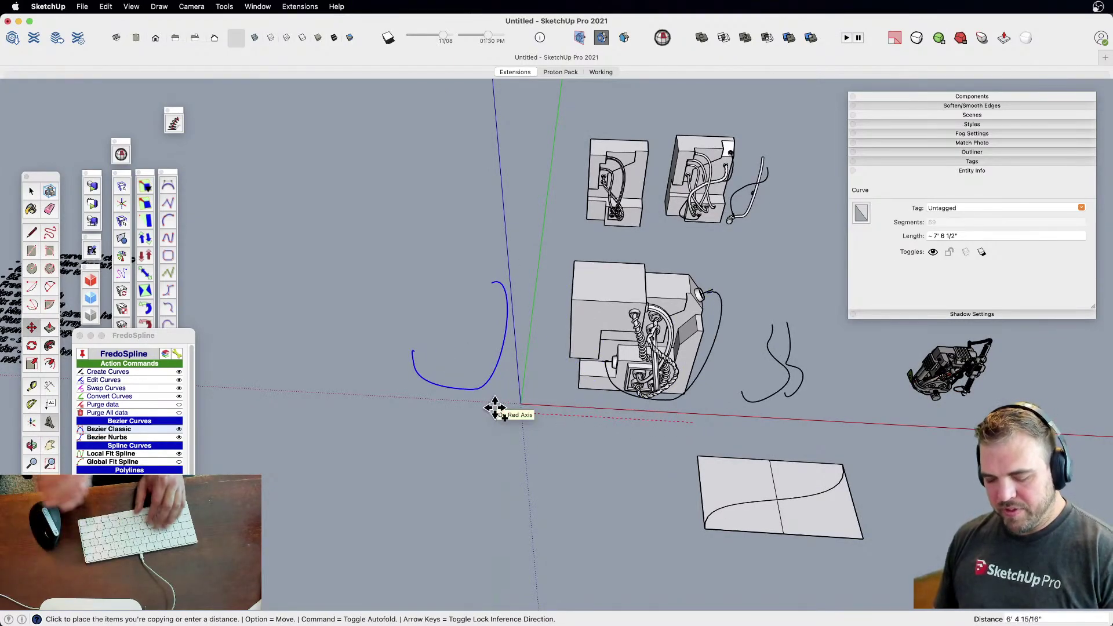
type("5'")
key("Return")
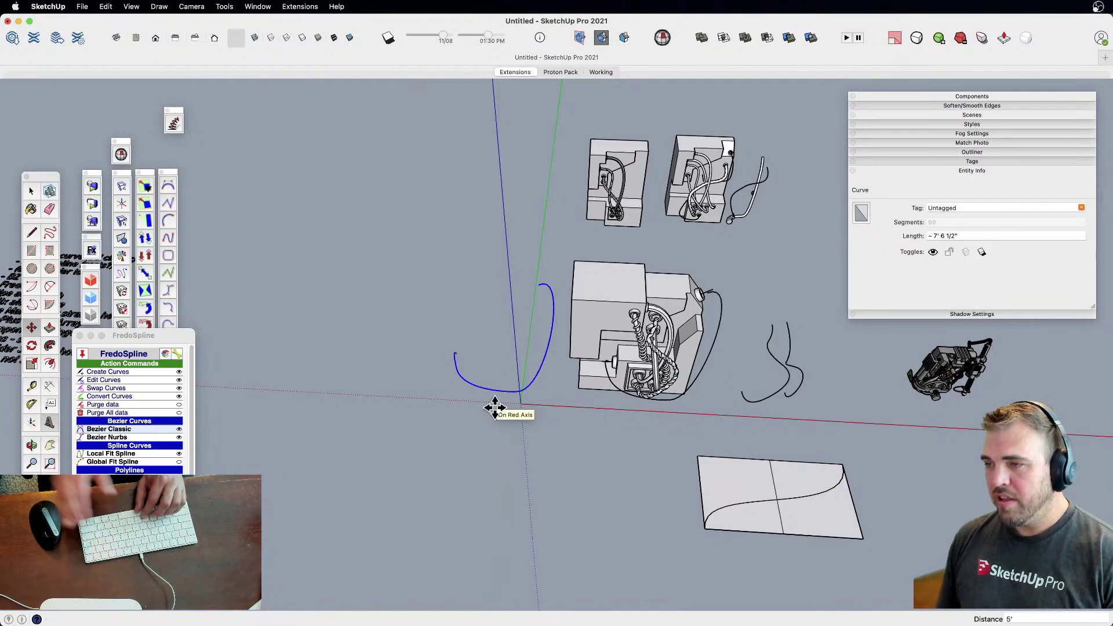
key("space")
left_click(527, 427)
Draw a circle of about 11/16" radius centred on the copied curve's upper end, perpendicular to the red axis
scroll(536, 285, "up", 5)
middle_click_drag(581, 368, 556, 307, "shift")
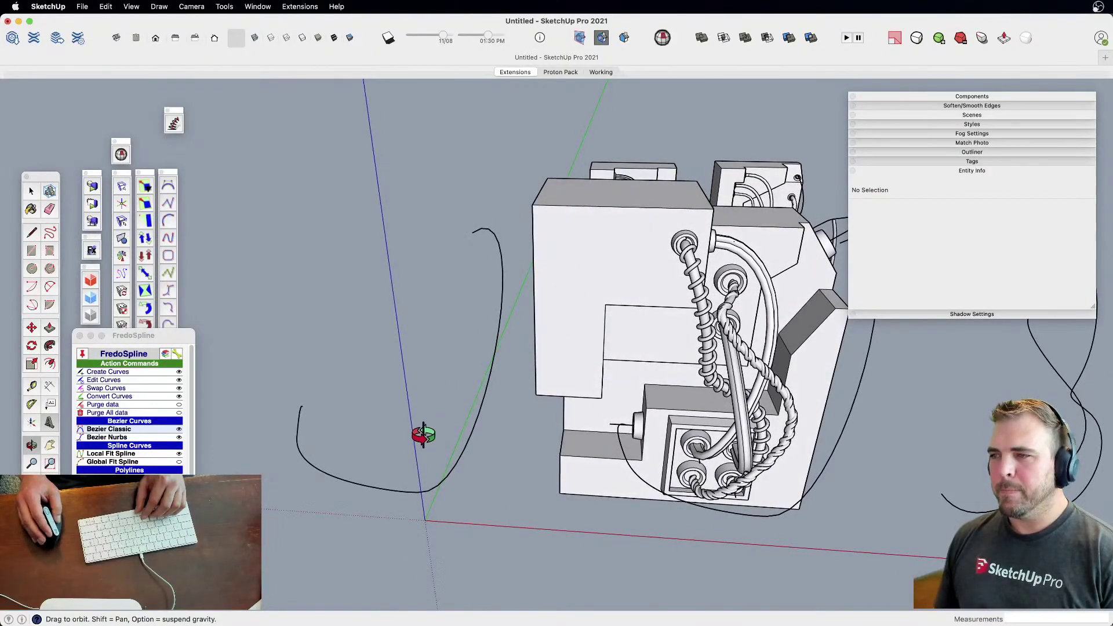
middle_click_drag(412, 435, 427, 486)
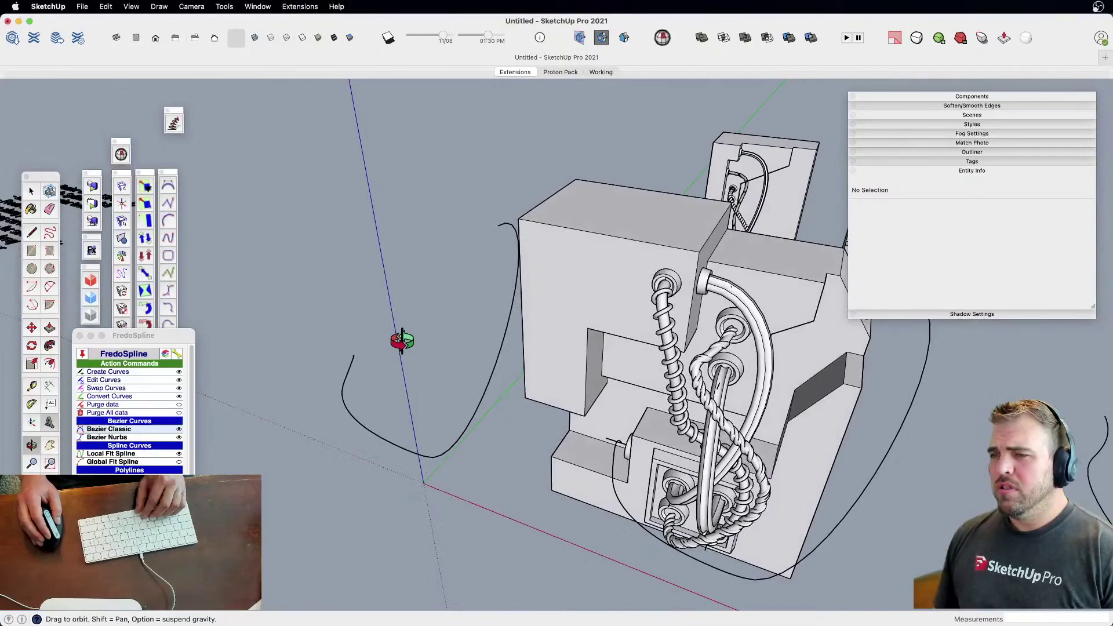
scroll(356, 365, "up", 6)
scroll(355, 366, "down", 4)
middle_click_drag(353, 373, 529, 452)
scroll(501, 305, "up", 3)
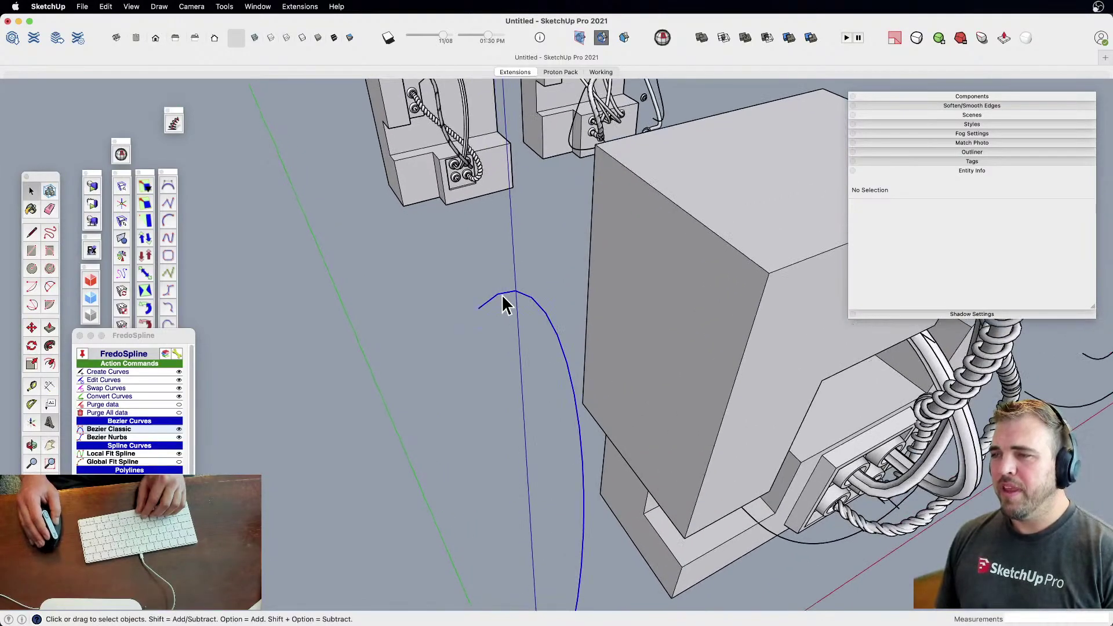
scroll(502, 297, "down", 4)
middle_click_drag(502, 316, 505, 288, "shift")
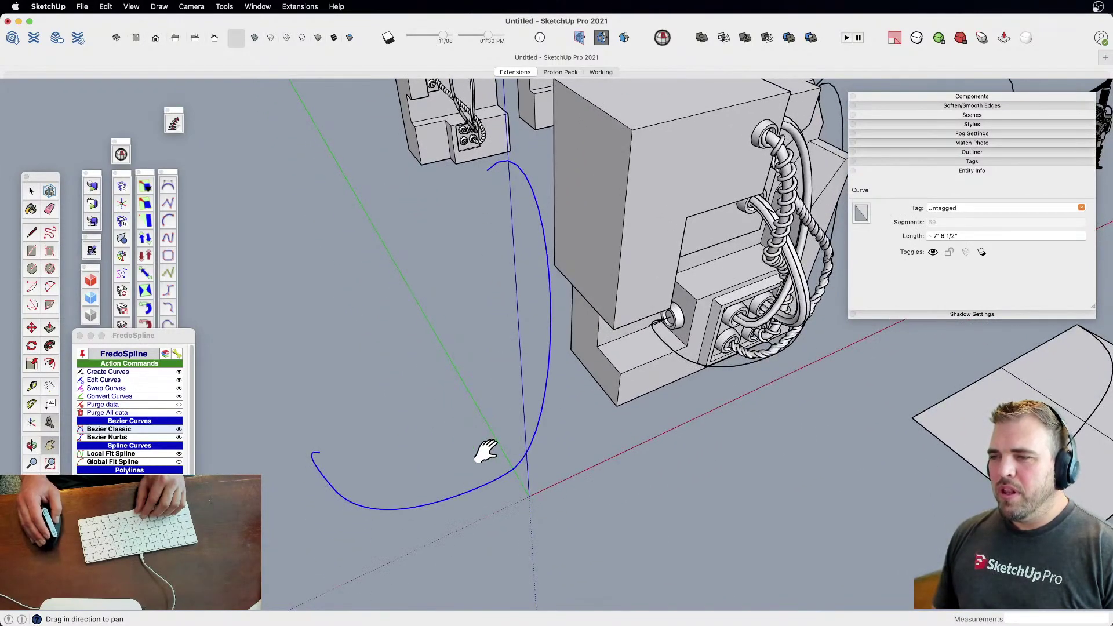
middle_click_drag(486, 448, 477, 360, "shift")
key("r")
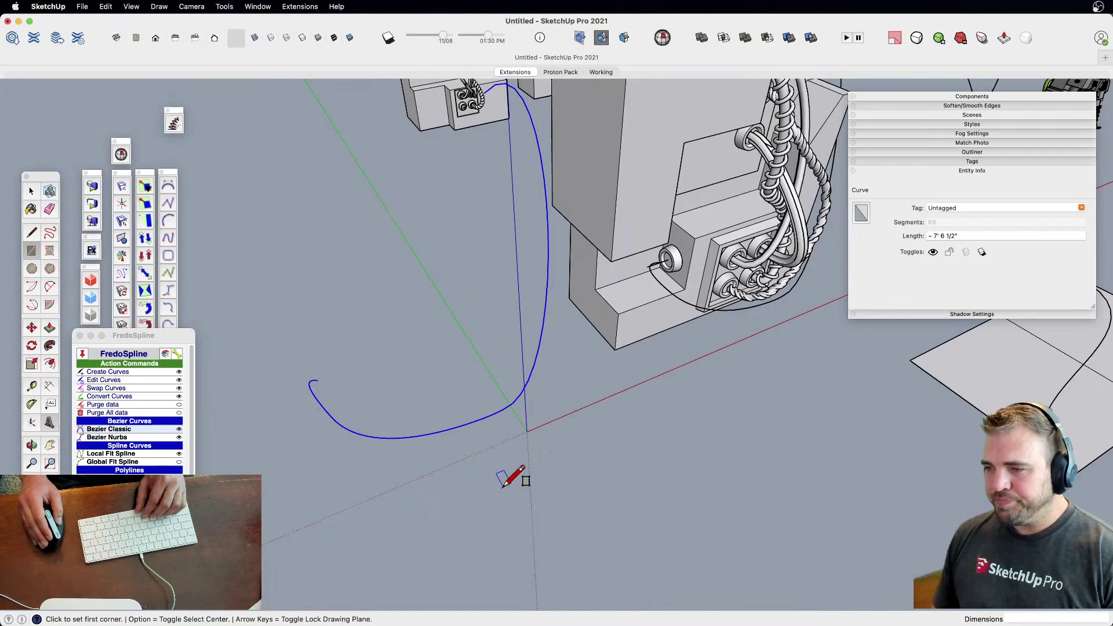
middle_click_drag(521, 414, 510, 273)
key("c")
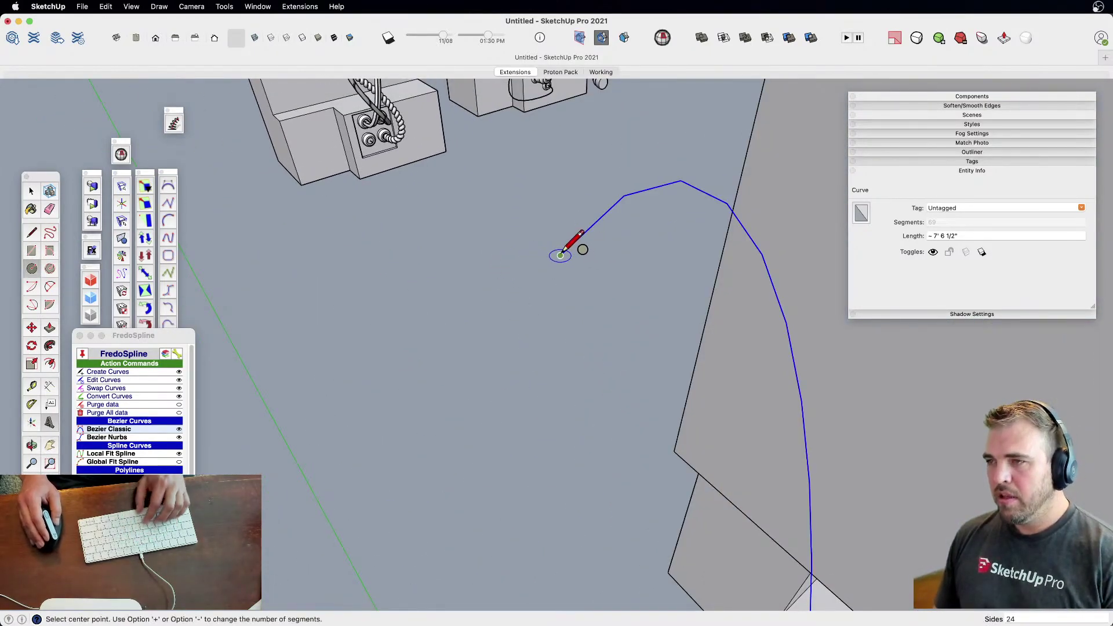
left_click(560, 254)
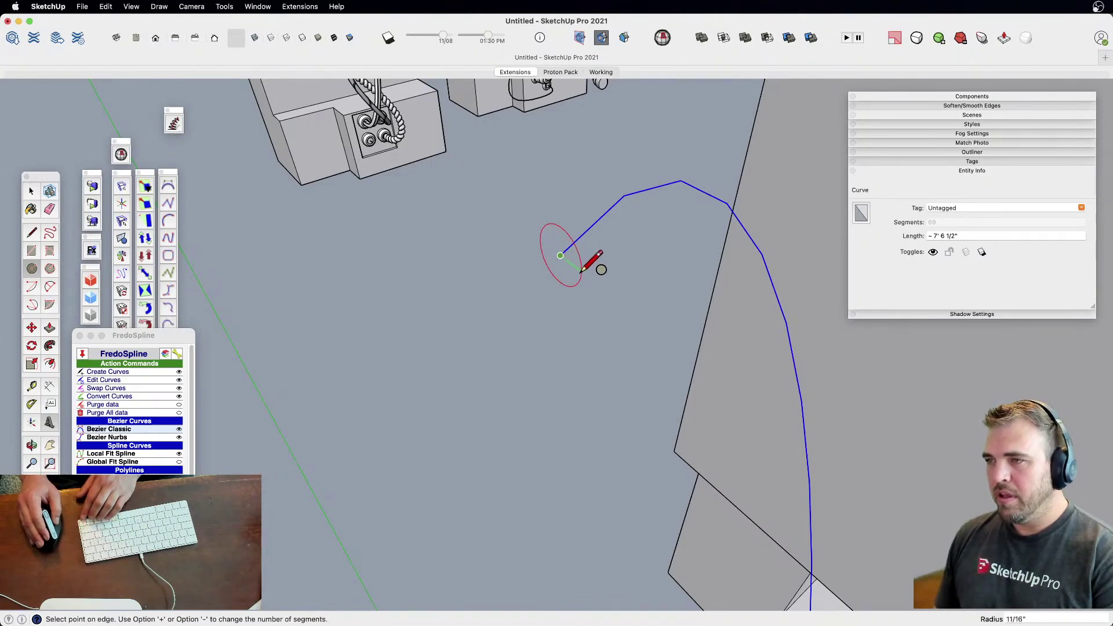
left_click(581, 271)
Set the circle's segments to 12
key("space")
left_click(581, 267)
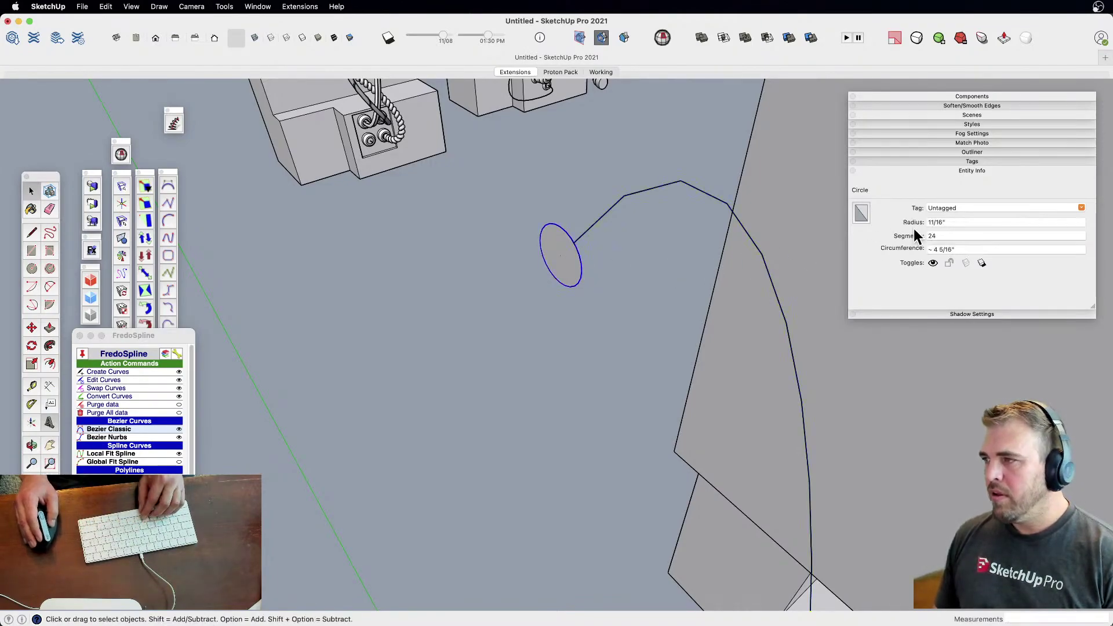
type("12")
key("Return")
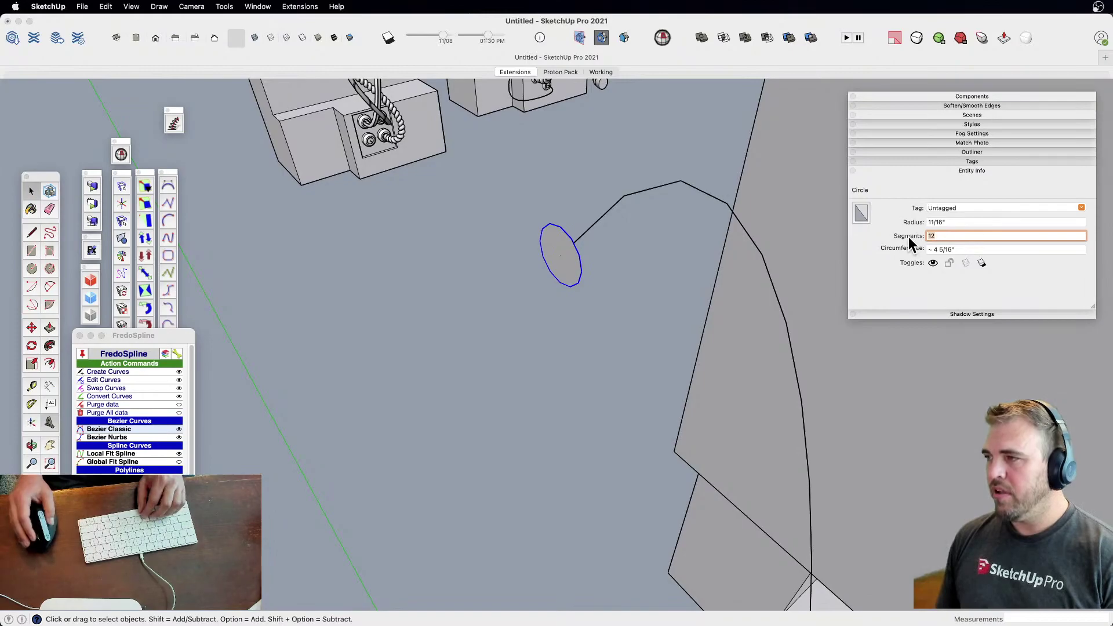
Extrude the circle about 9/16" away from the curve and select the whole cylinder
key("p")
left_click(572, 273)
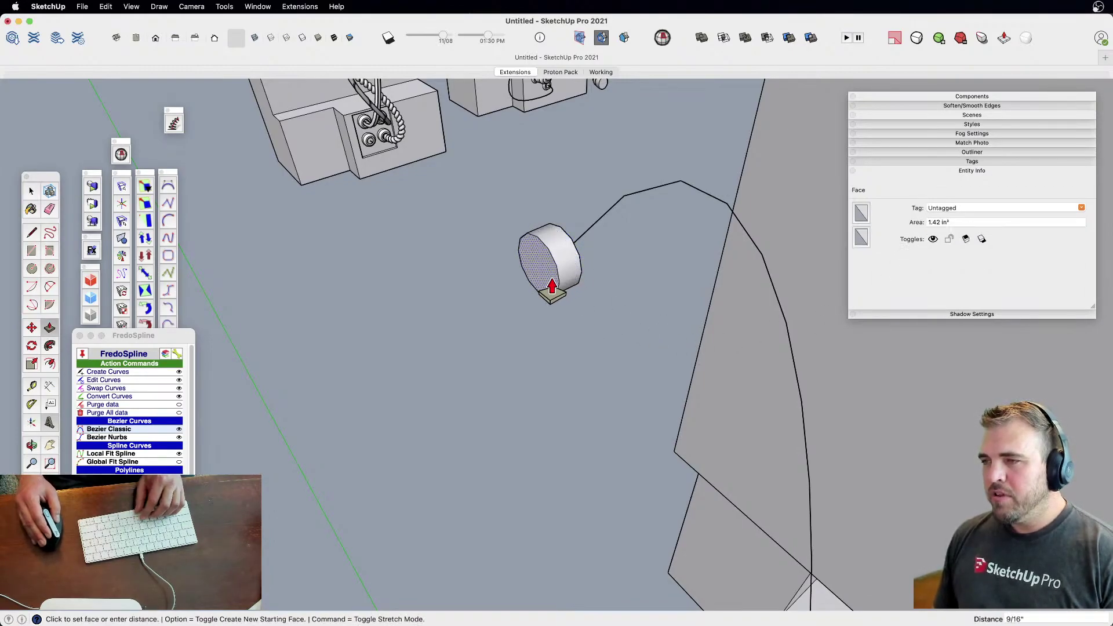
left_click(552, 285)
key("space")
triple_click(559, 269)
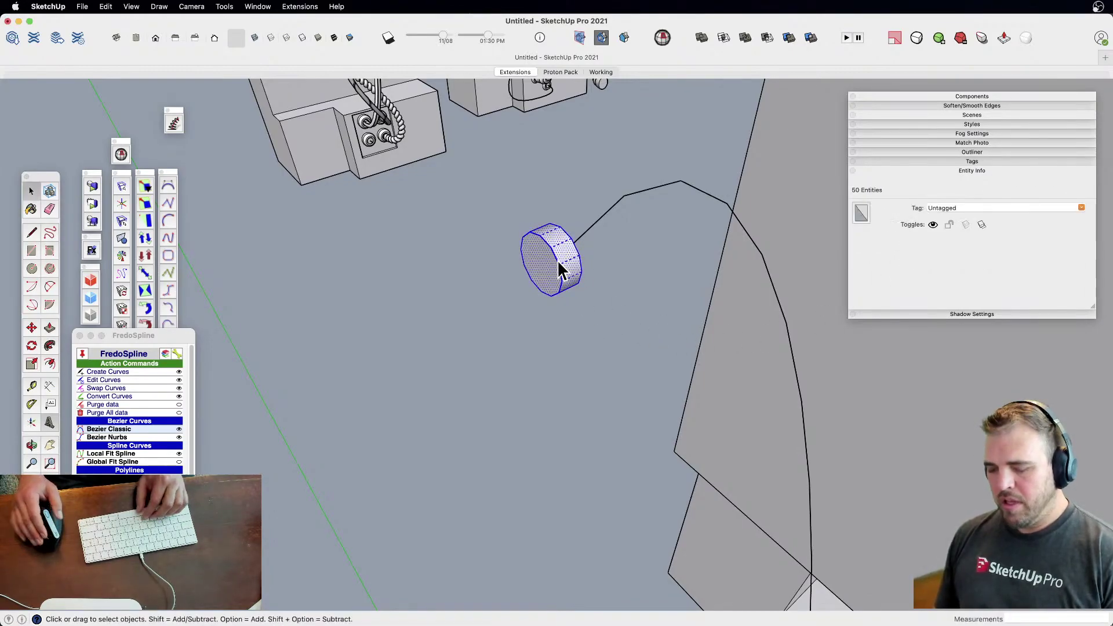
Turn the selected cylinder into a component, check its axes, and close the FredoSpline palette
key("g")
key("Return")
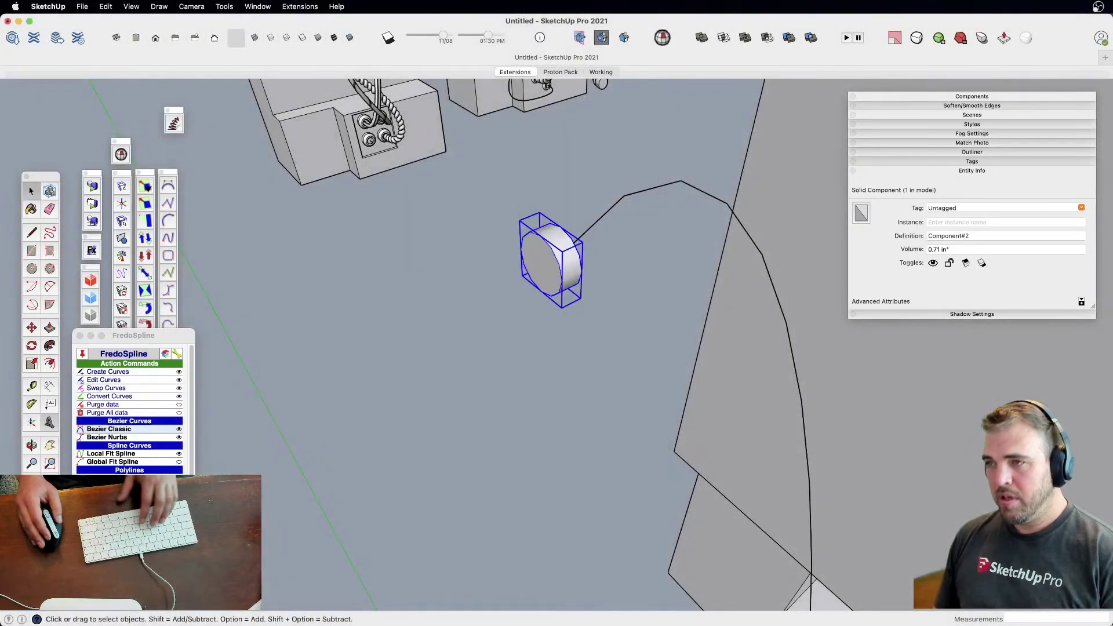
triple_click(548, 262)
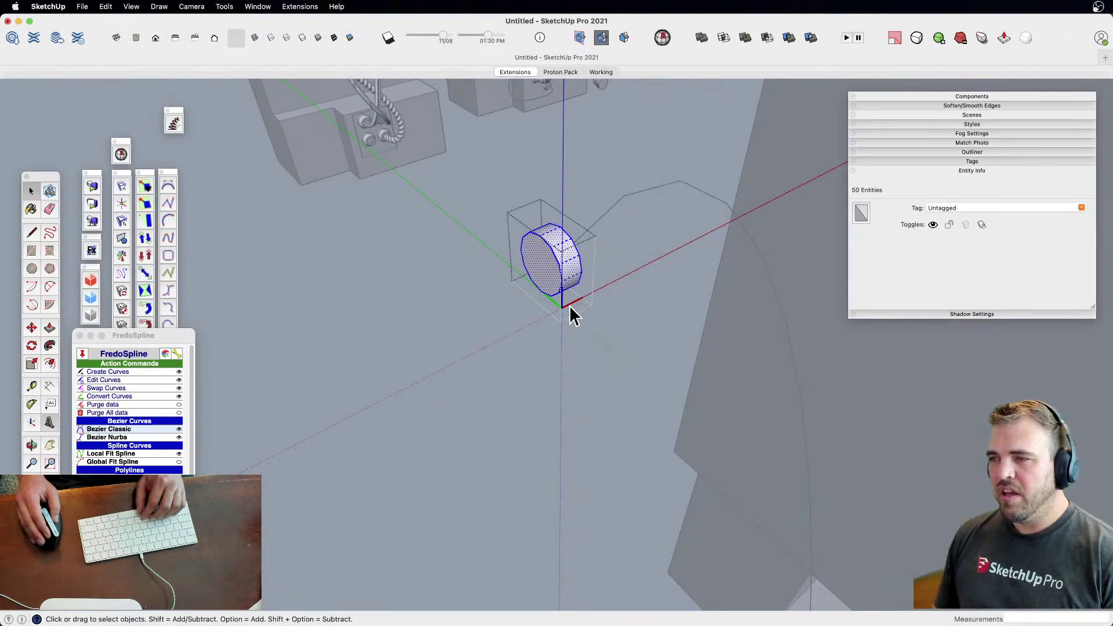
left_click(520, 377)
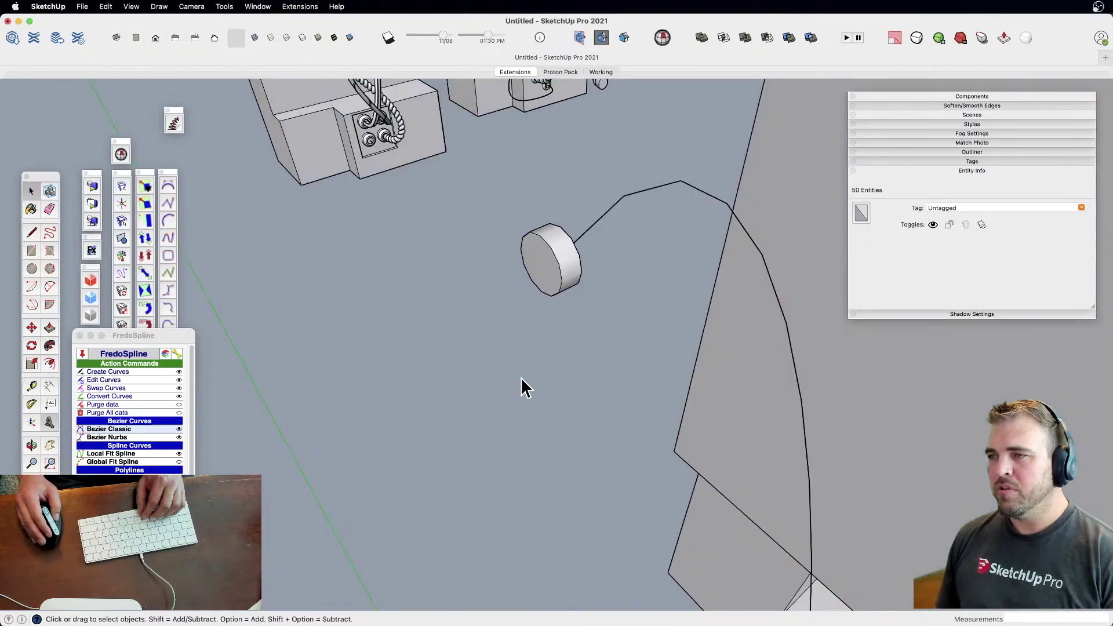
middle_click_drag(524, 384, 417, 332)
left_click(548, 316)
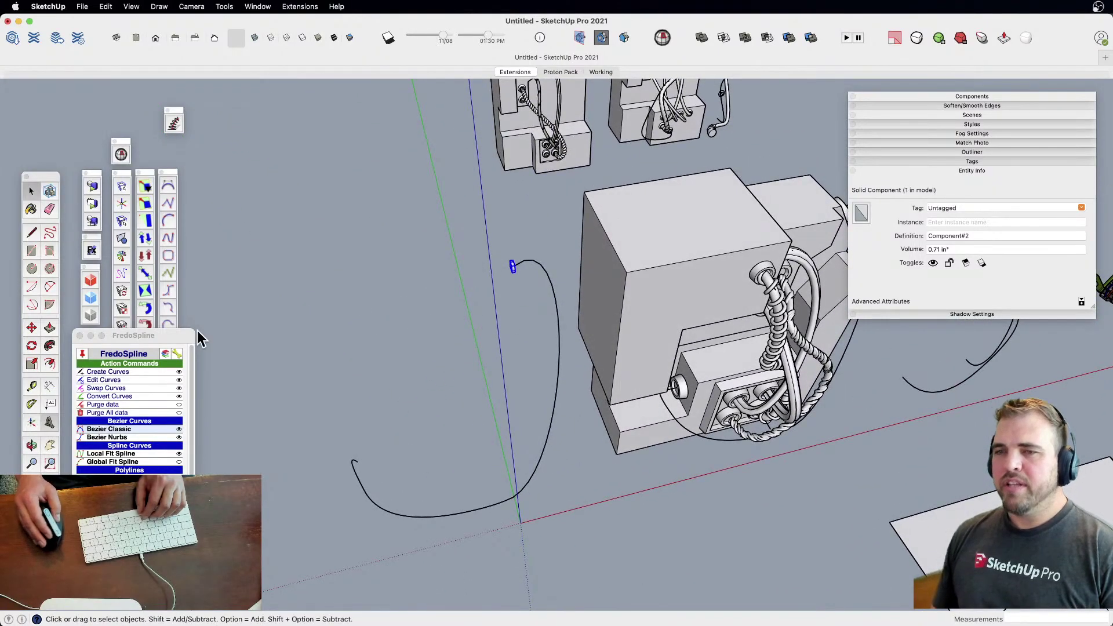
left_click(80, 336)
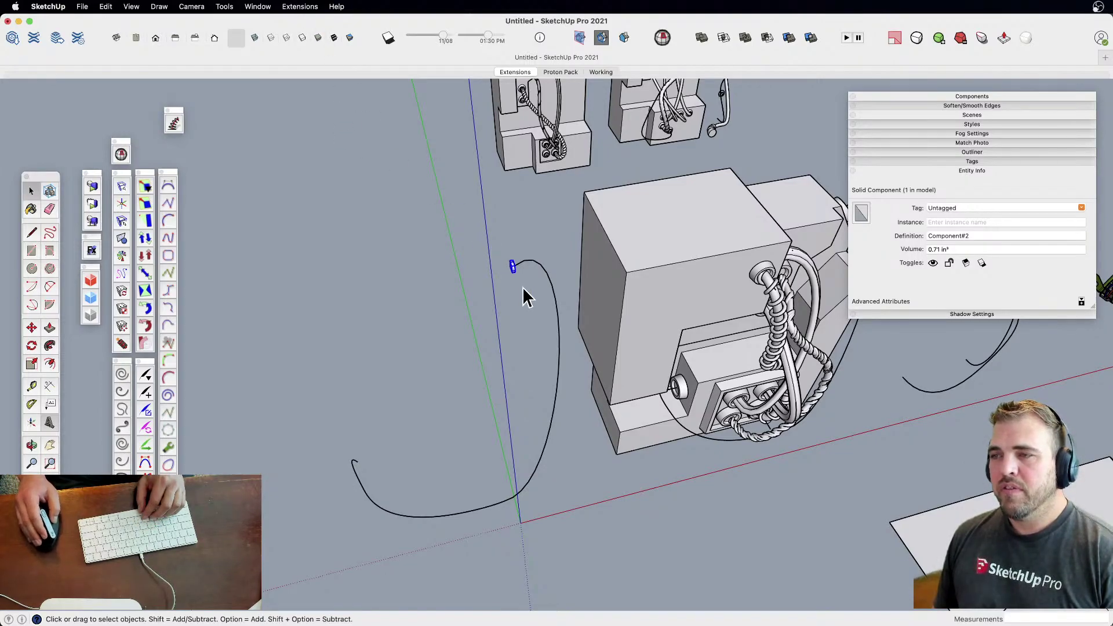
Array the cylinder component along the copied curve with Component Stringer, without reversing the edges
left_click(488, 245)
left_click(300, 6)
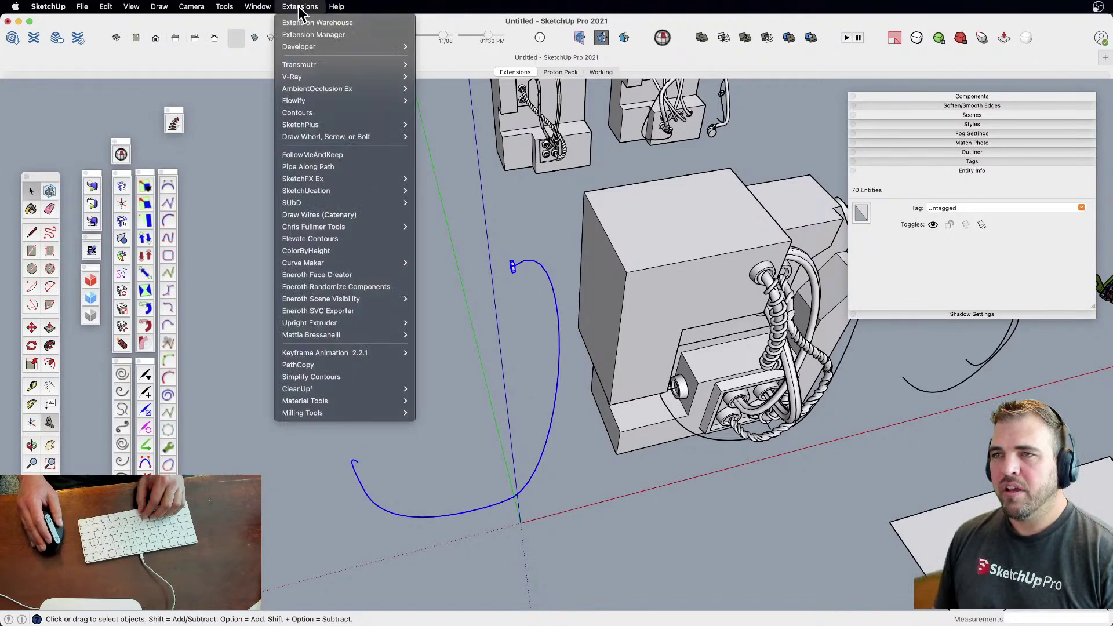
mouse_move(367, 226)
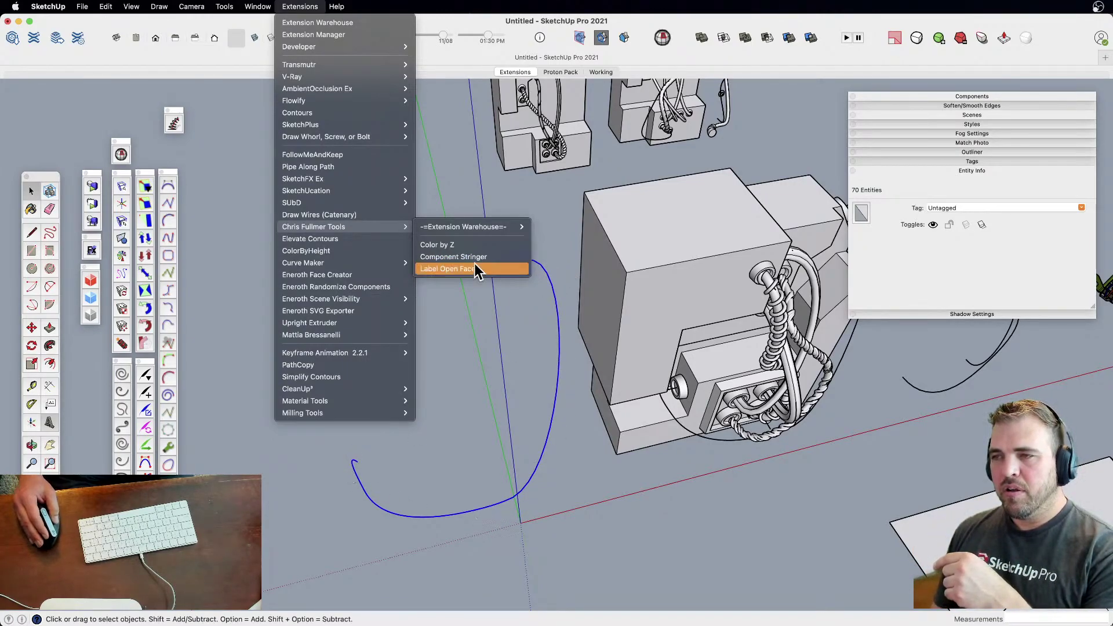
left_click(458, 261)
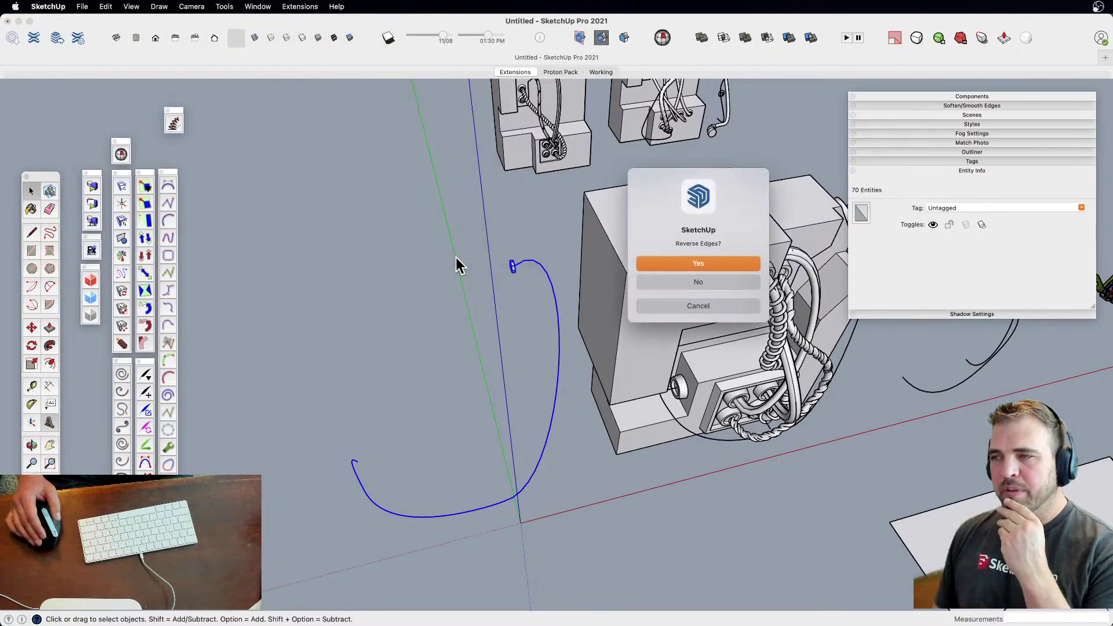
left_click(701, 283)
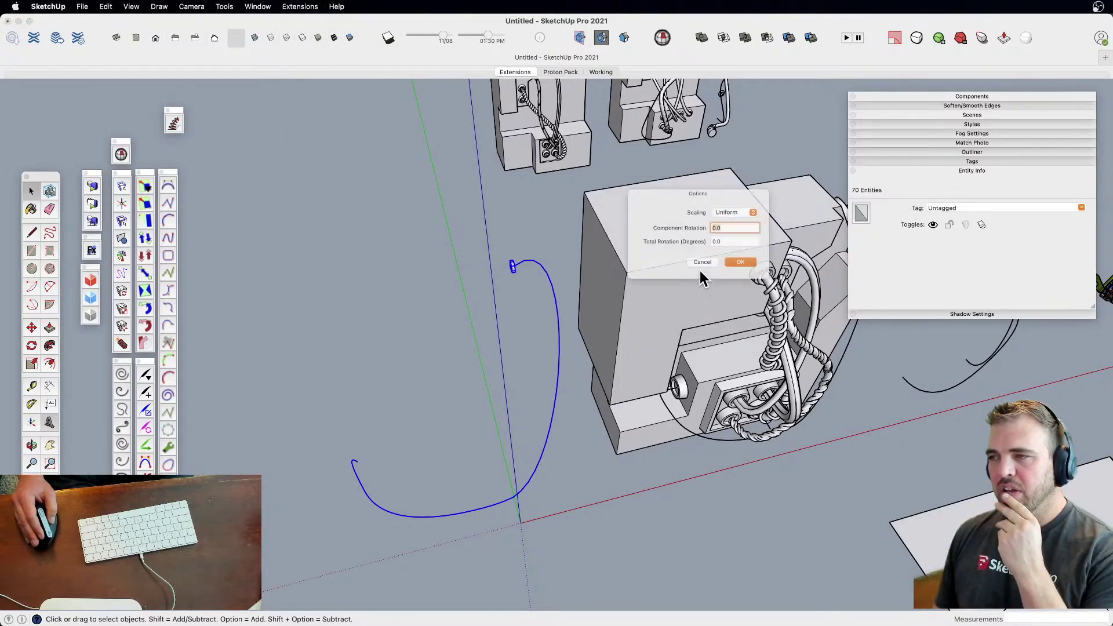
left_click(752, 209)
left_click(733, 231)
left_click(750, 268)
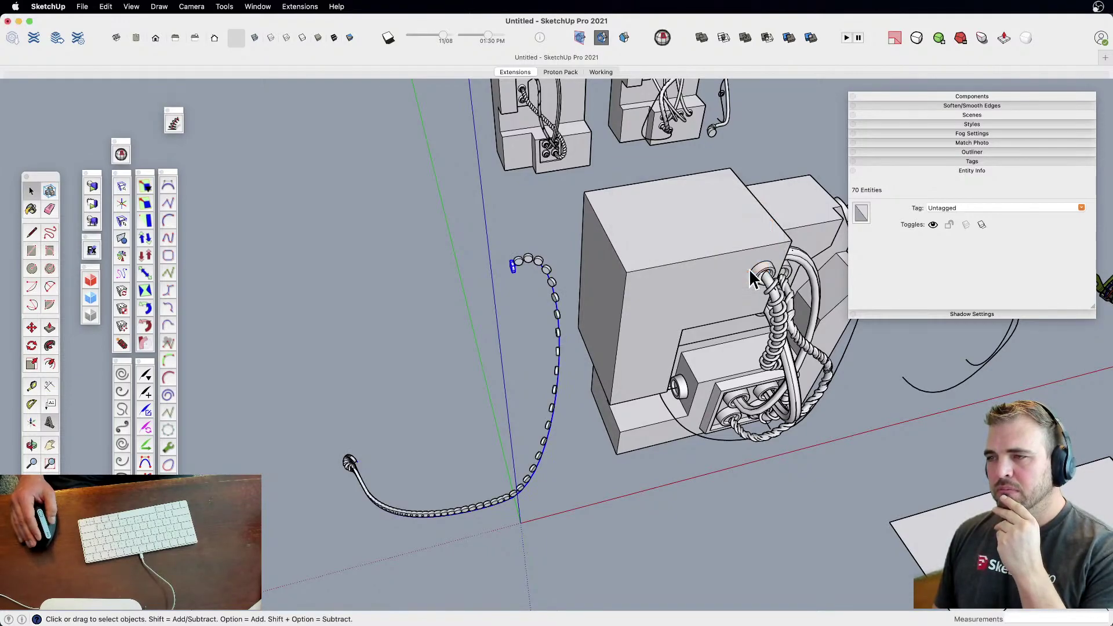
Inspect the spacing and alignment of the cylinder copies along the curve and undo the component array
scroll(493, 371, "up", 5)
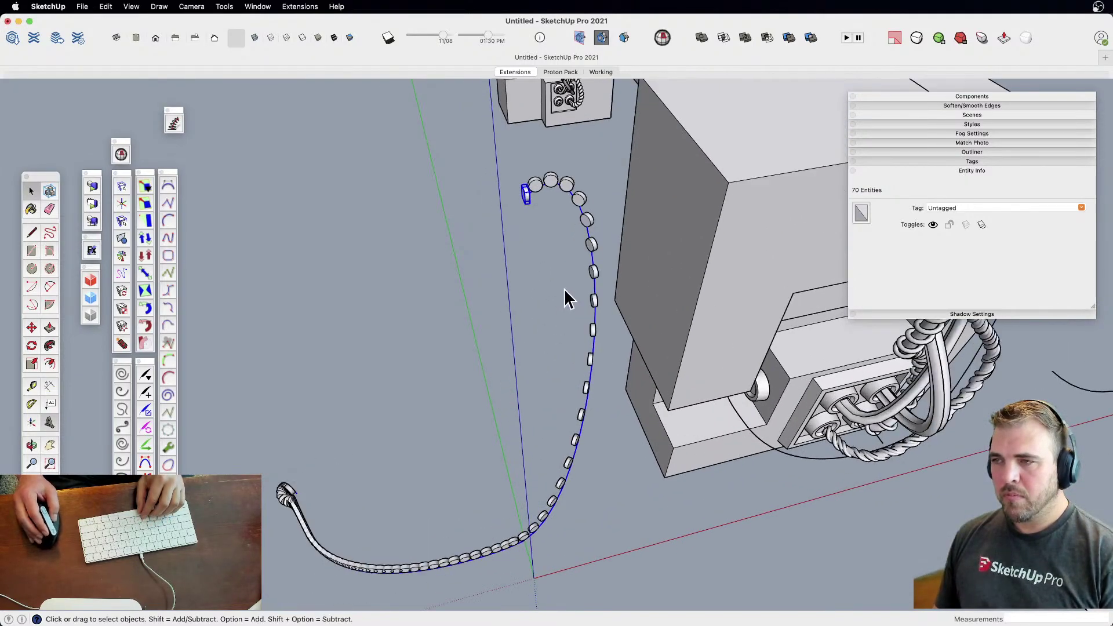
middle_click_drag(565, 220, 663, 92)
middle_click_drag(366, 488, 530, 414, "shift")
scroll(464, 359, "up", 8)
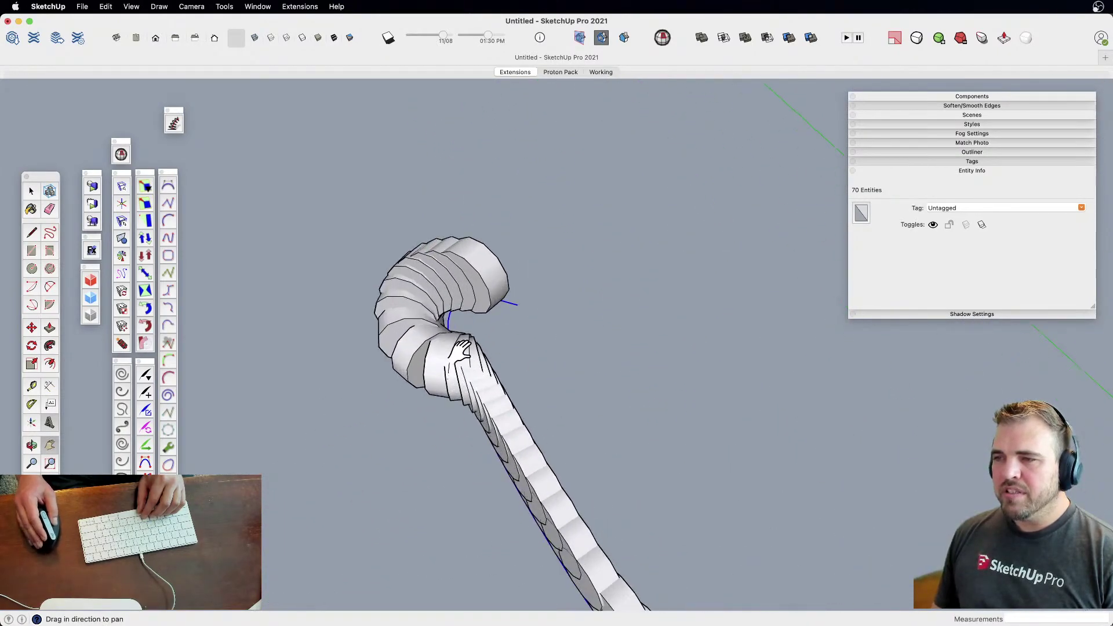
scroll(464, 408, "down", 8)
middle_click_drag(464, 412, 576, 487)
middle_click_drag(664, 378, 618, 365)
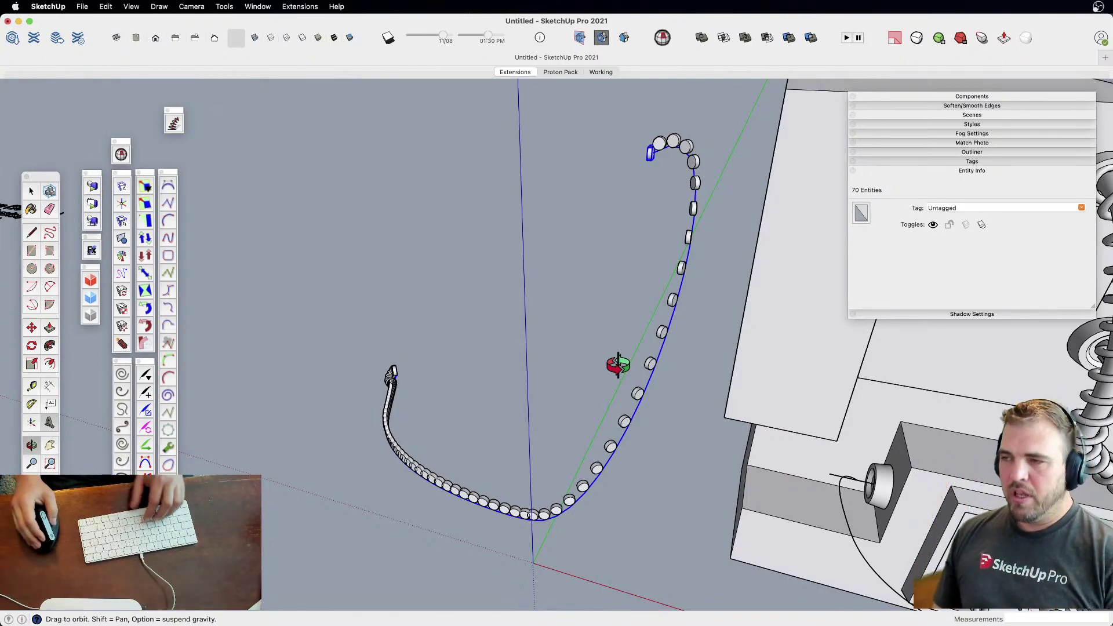
middle_click_drag(603, 355, 580, 429)
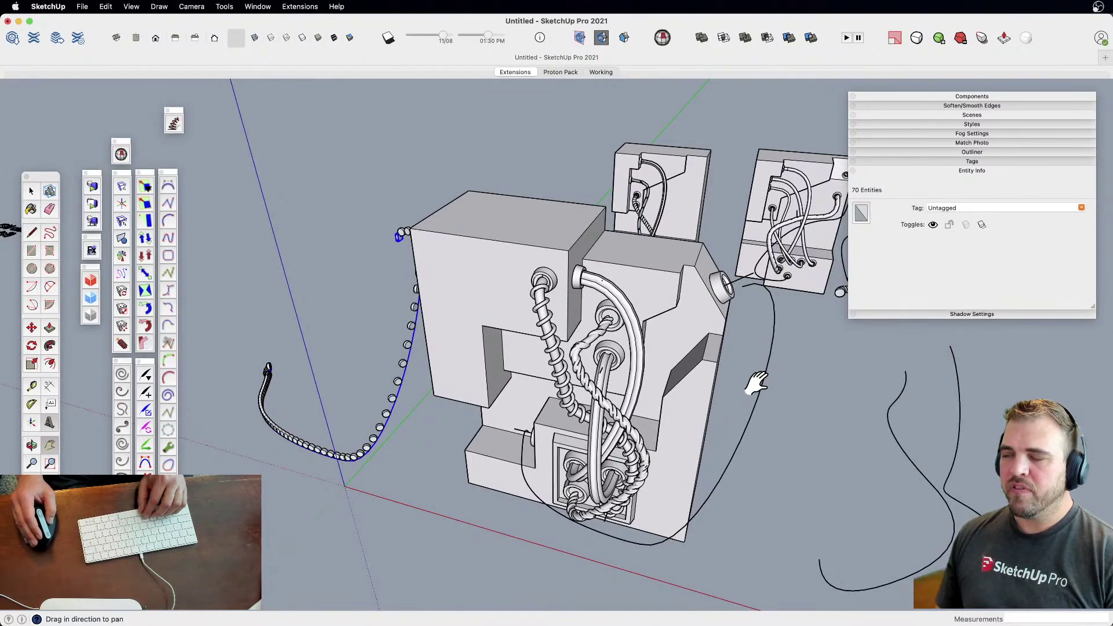
middle_click_drag(654, 415, 717, 411, "shift")
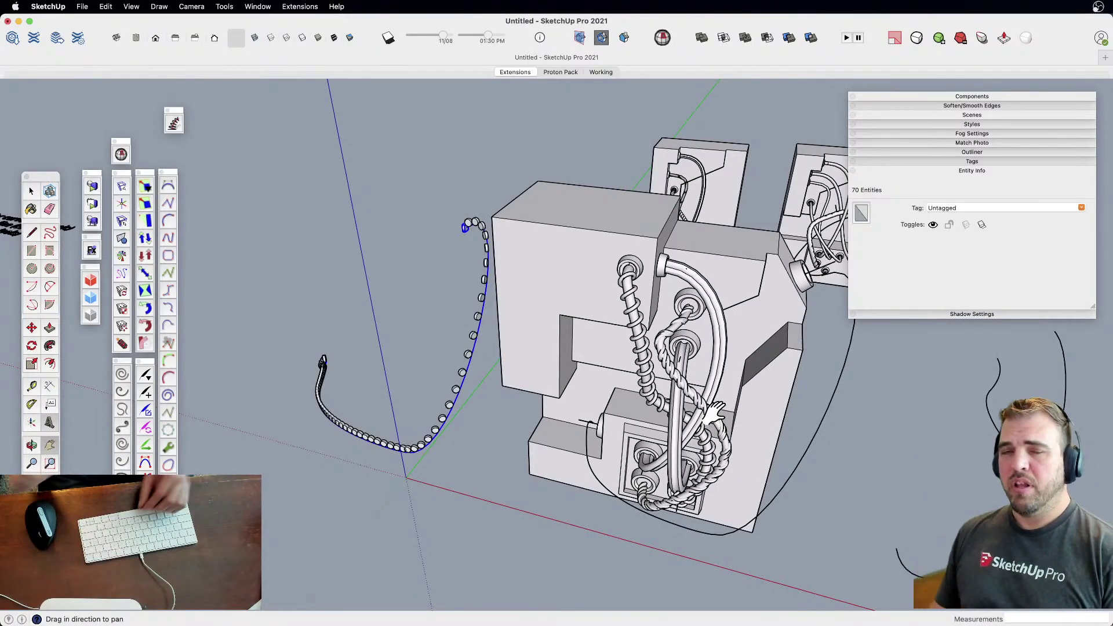
middle_click_drag(437, 367, 554, 406)
middle_click_drag(502, 339, 537, 288)
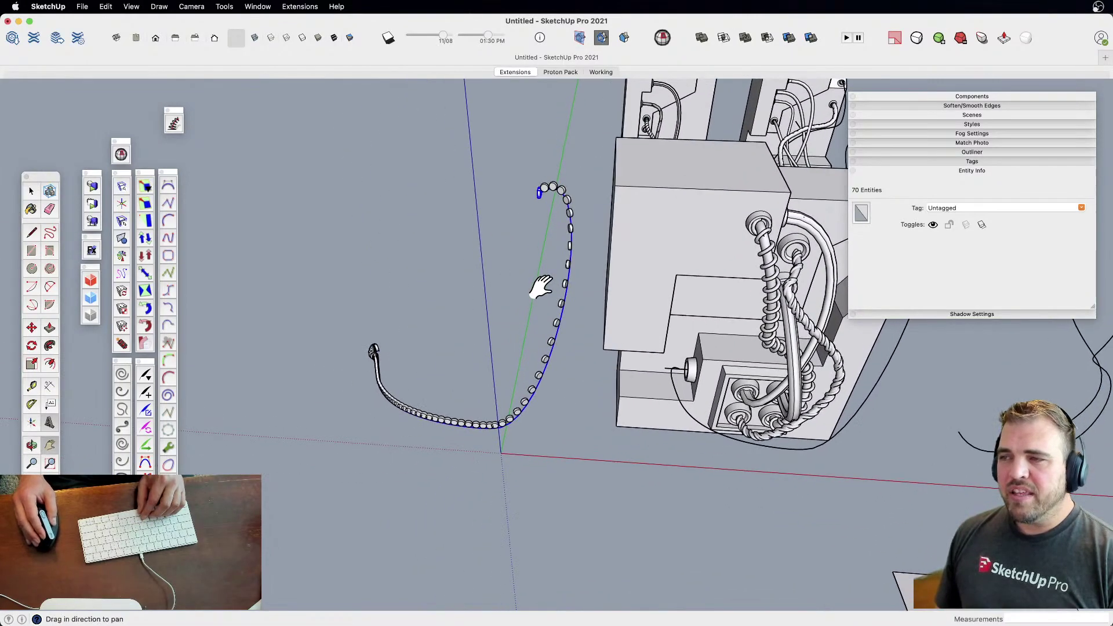
scroll(556, 209, "up", 5)
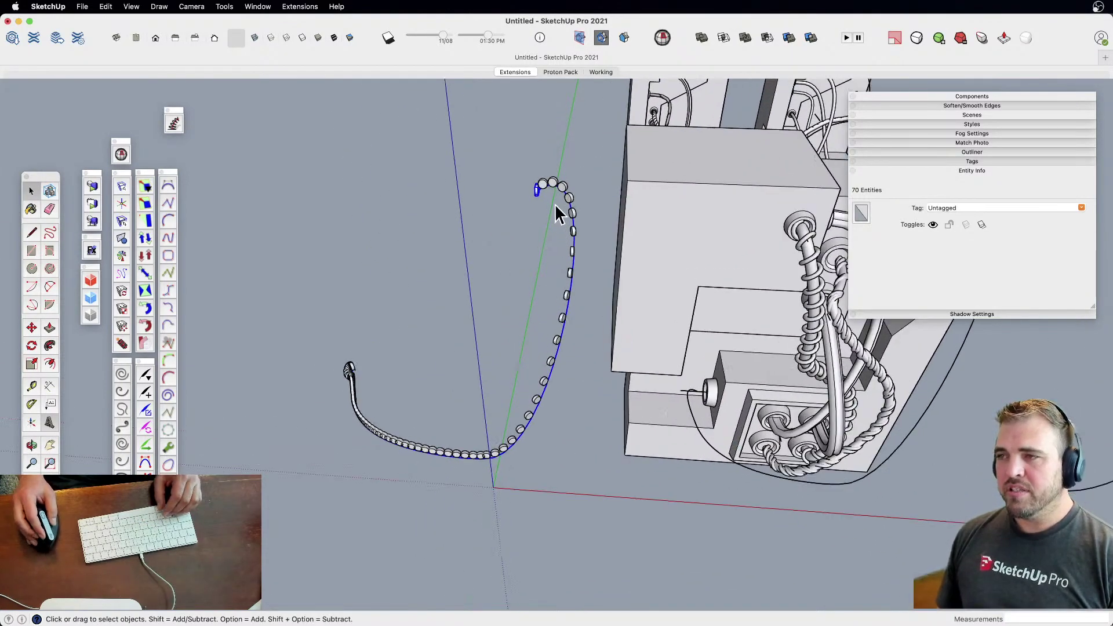
scroll(592, 312, "down", 5)
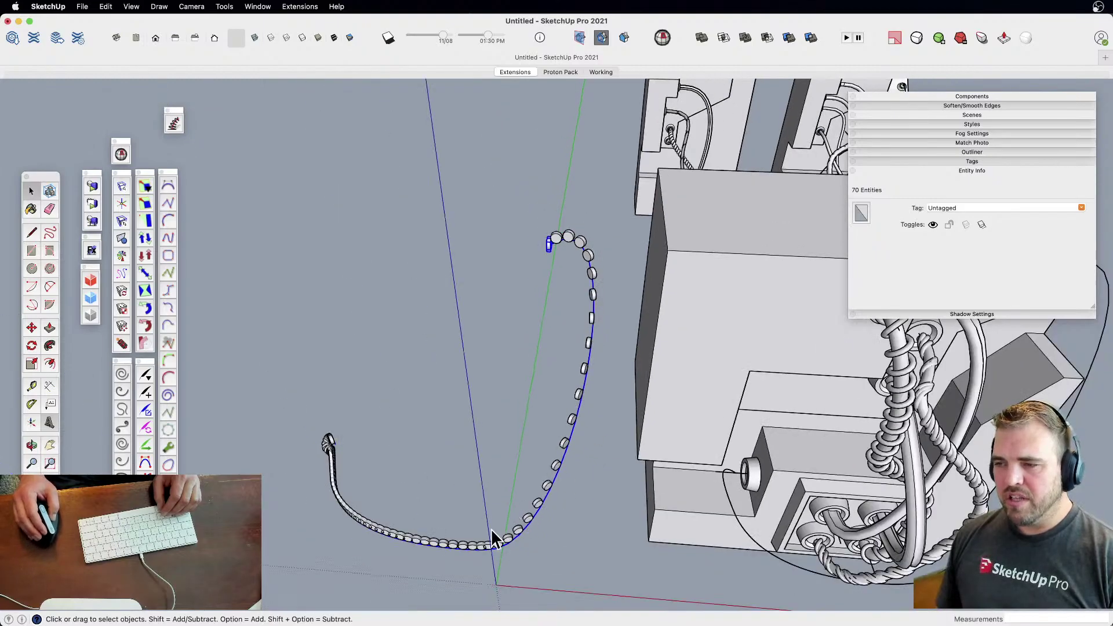
key("super+z")
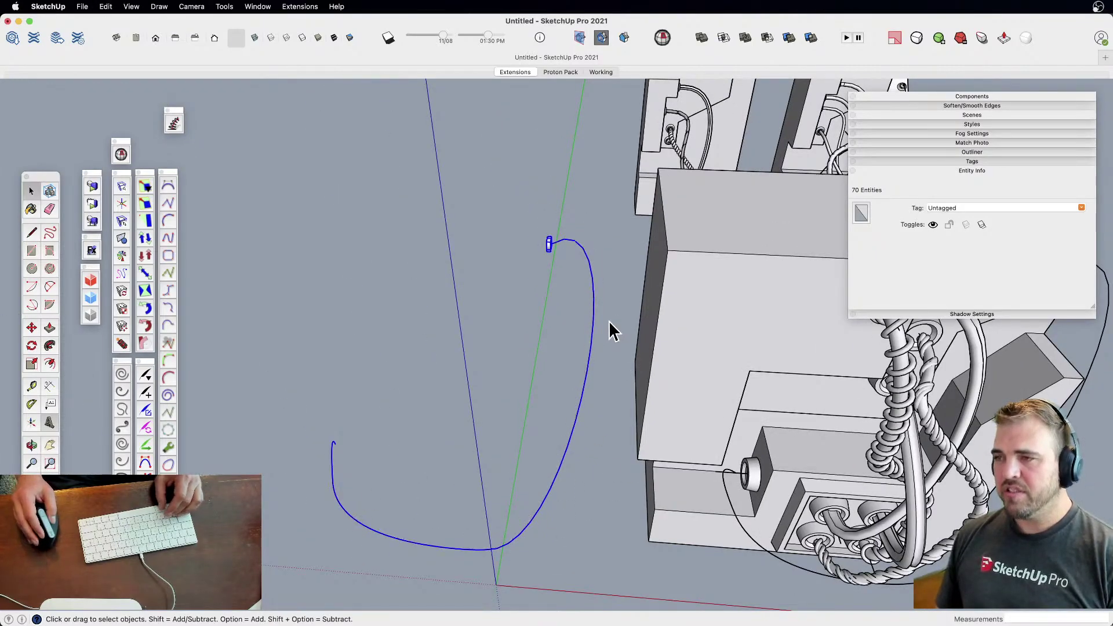
Inside the cylinder component, place the axes at the centre of the face touching the curve, keeping the red and green directions
scroll(571, 252, "up", 5)
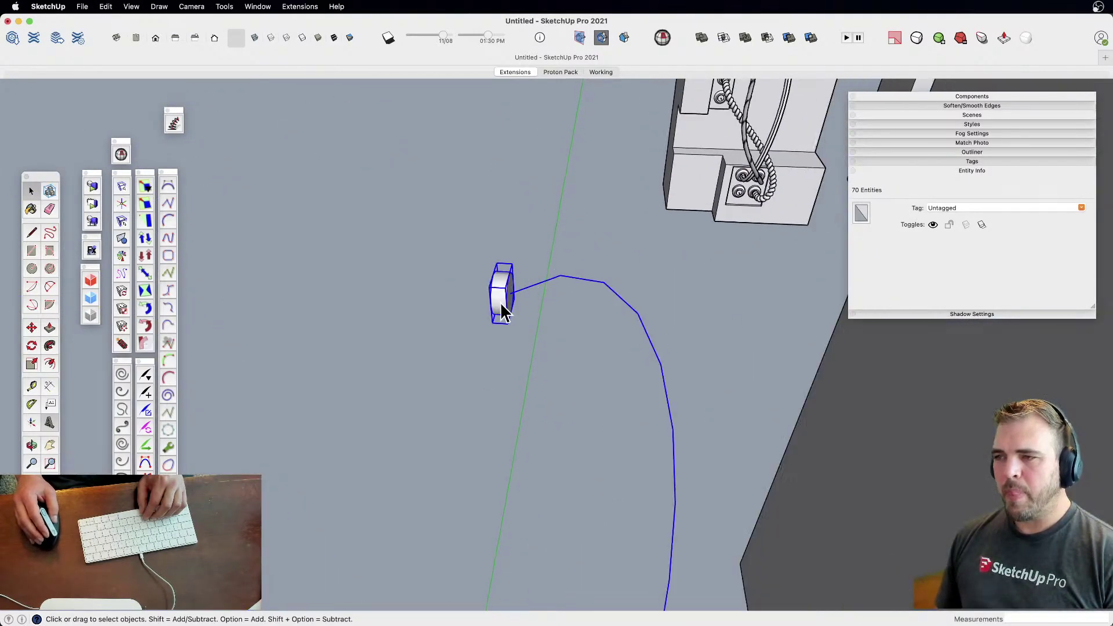
double_click(506, 305)
middle_click_drag(497, 301, 555, 371)
right_click(534, 363)
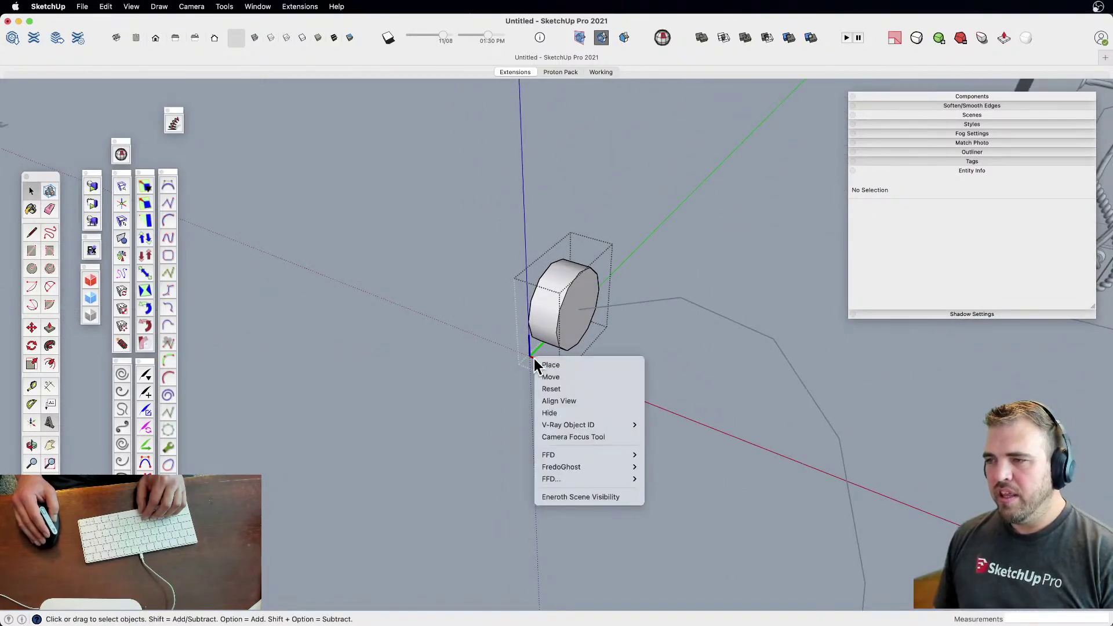
left_click(568, 365)
left_click(579, 309)
left_click(677, 344)
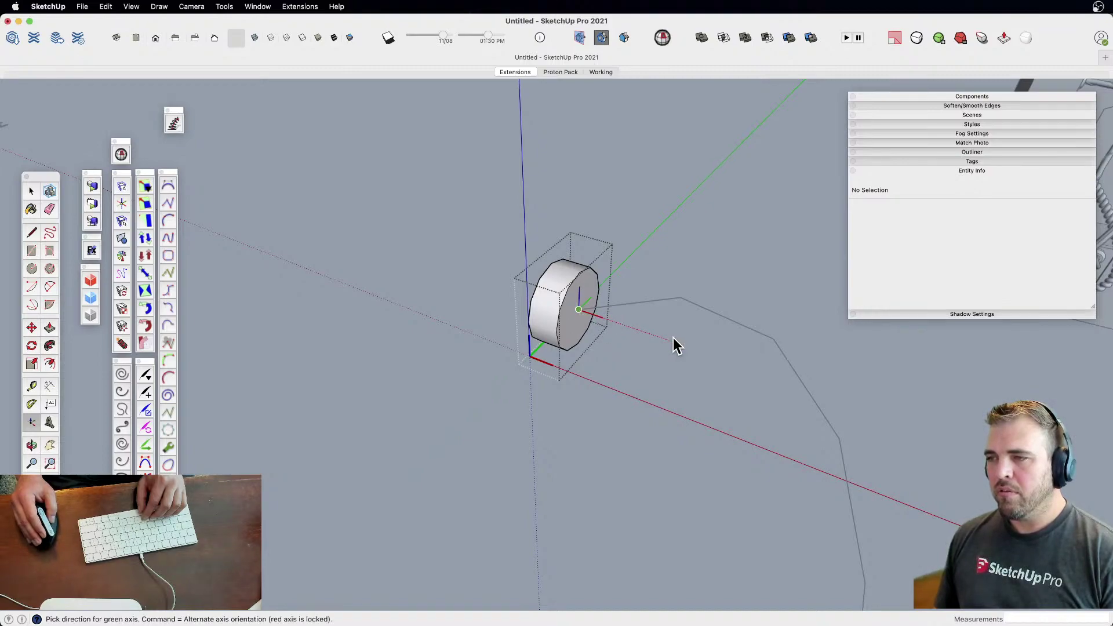
left_click(622, 264)
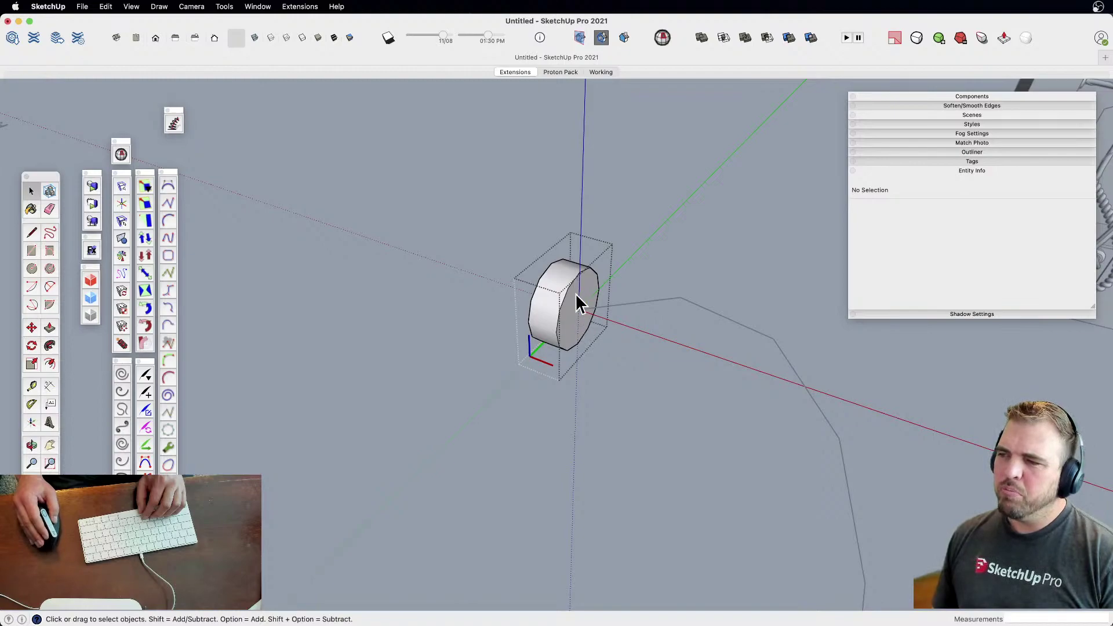
left_click(703, 243)
left_click(730, 309)
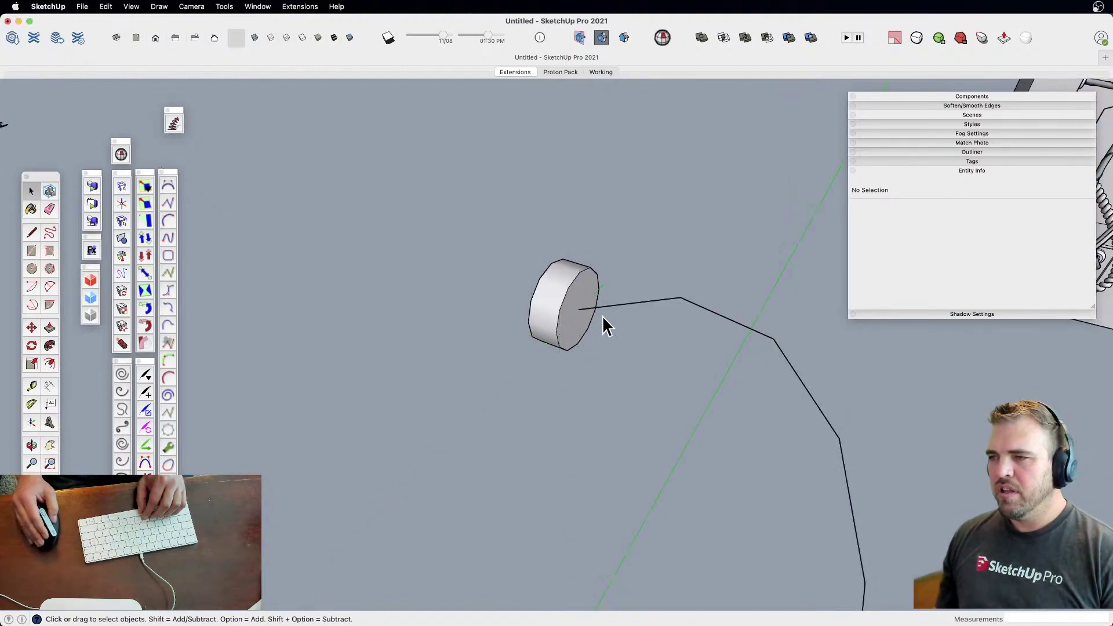
Convert the copied curve to a Polyline Segmentor curve with 48 segments
scroll(583, 325, "down", 2)
left_click(583, 327)
scroll(583, 327, "down", 2)
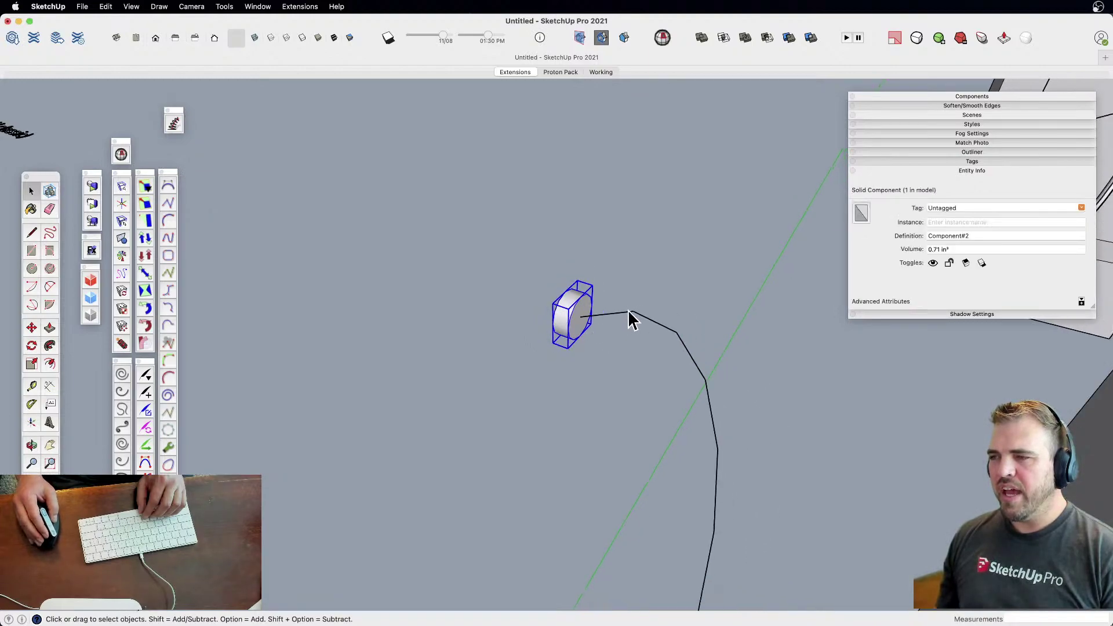
mouse_move(632, 320)
middle_mouse_down("shift")
mouse_move(604, 303)
mouse_move(608, 256)
mouse_move(609, 273)
mouse_move(572, 181)
middle_mouse_up("shift")
left_click(608, 256)
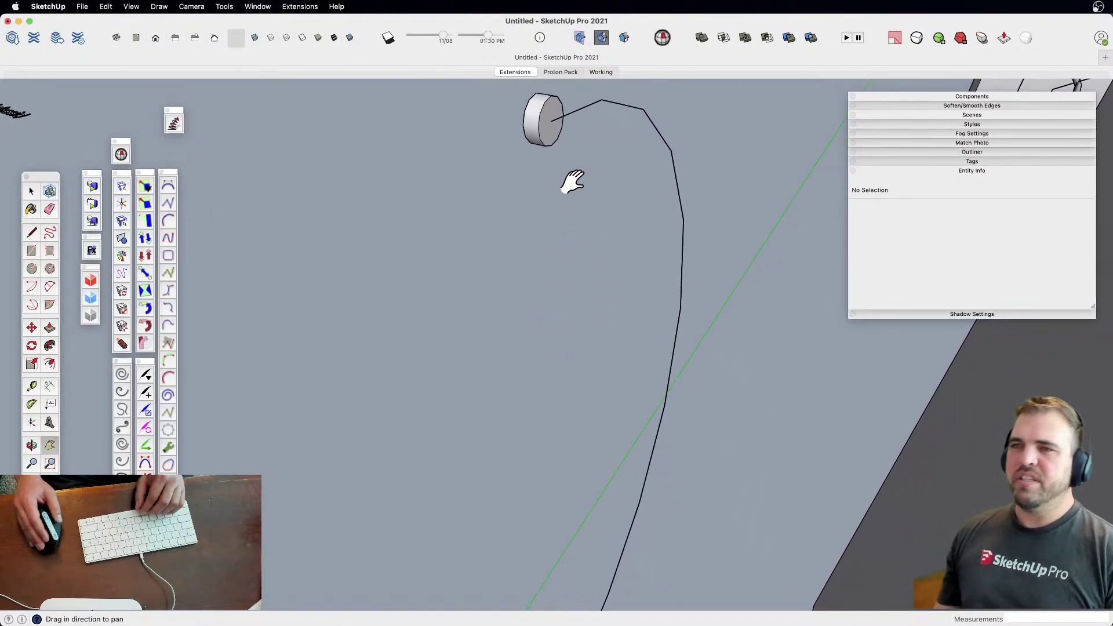
right_click(597, 102)
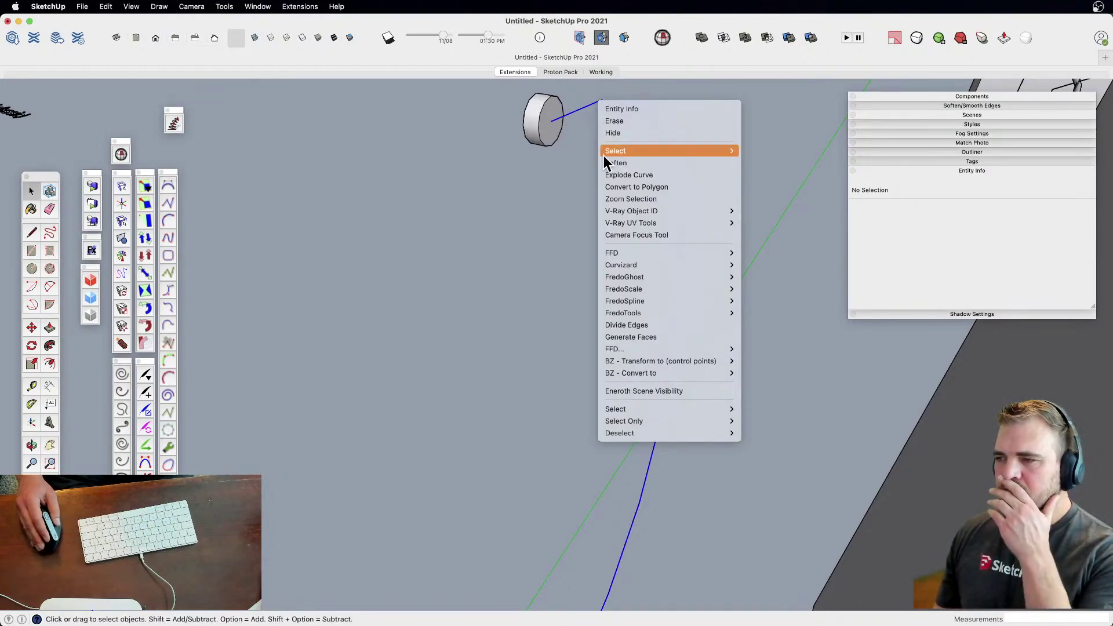
mouse_move(710, 373)
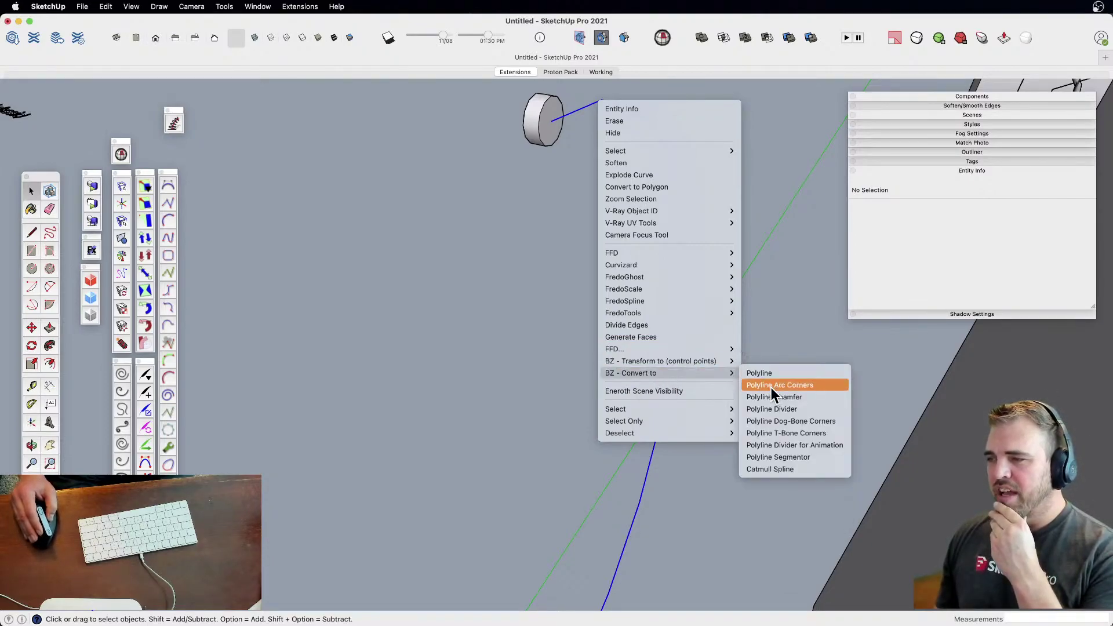
left_click(802, 456)
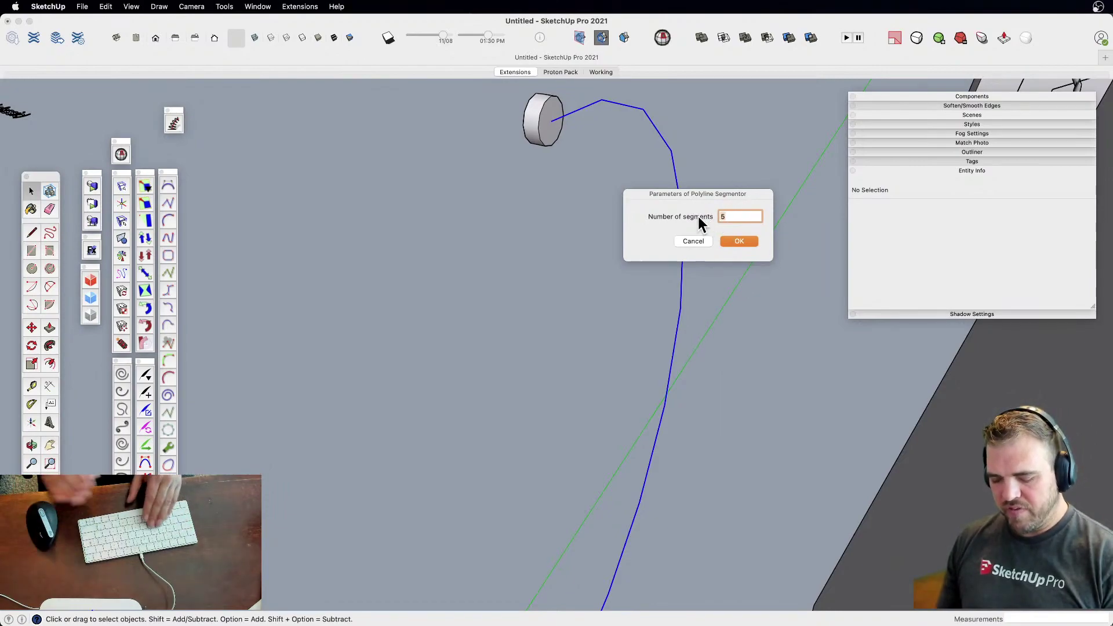
type("48")
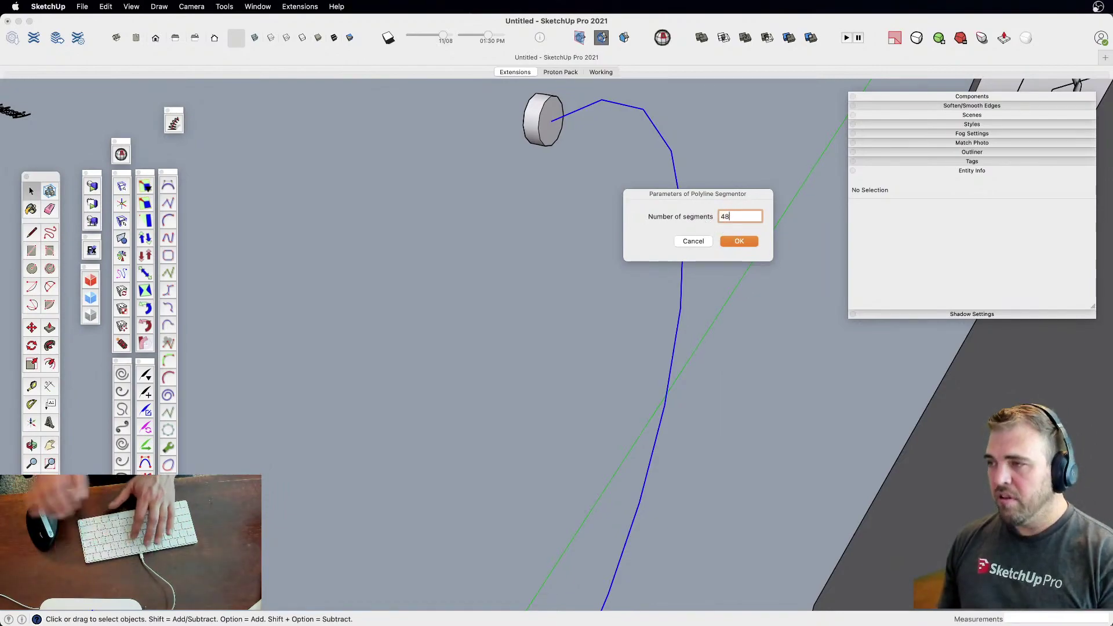
left_click(738, 241)
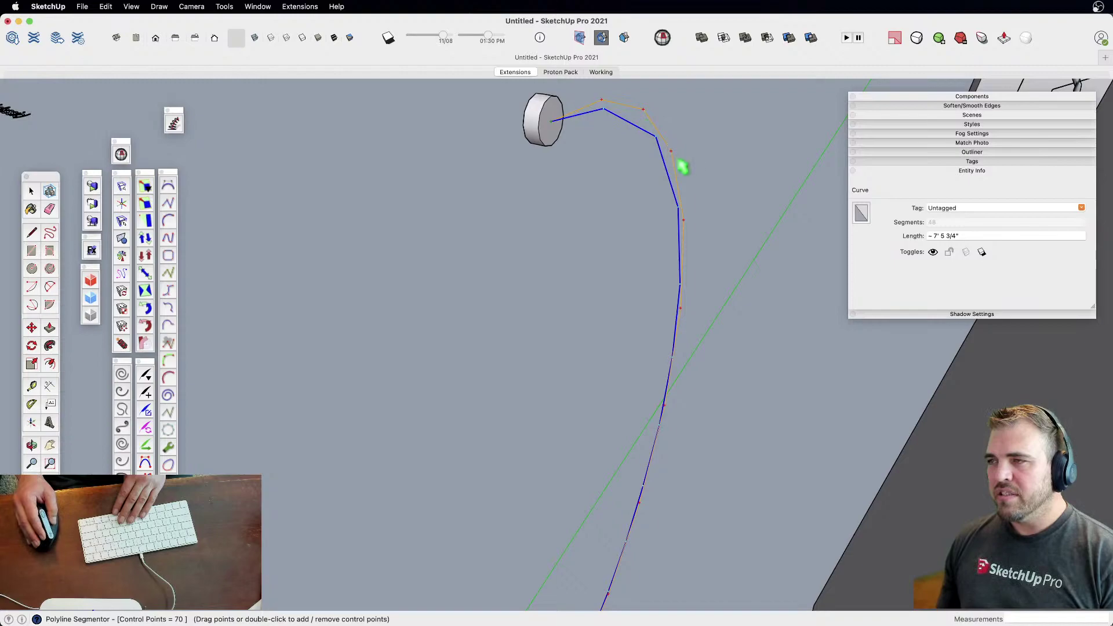
left_click(608, 285)
Array the cylinder component along the segmented curve with Component Stringer, using scaling None and without reversing the edges
middle_click_drag(601, 286, 796, 247)
middle_click_drag(318, 467, 477, 442)
left_click(511, 261, "shift")
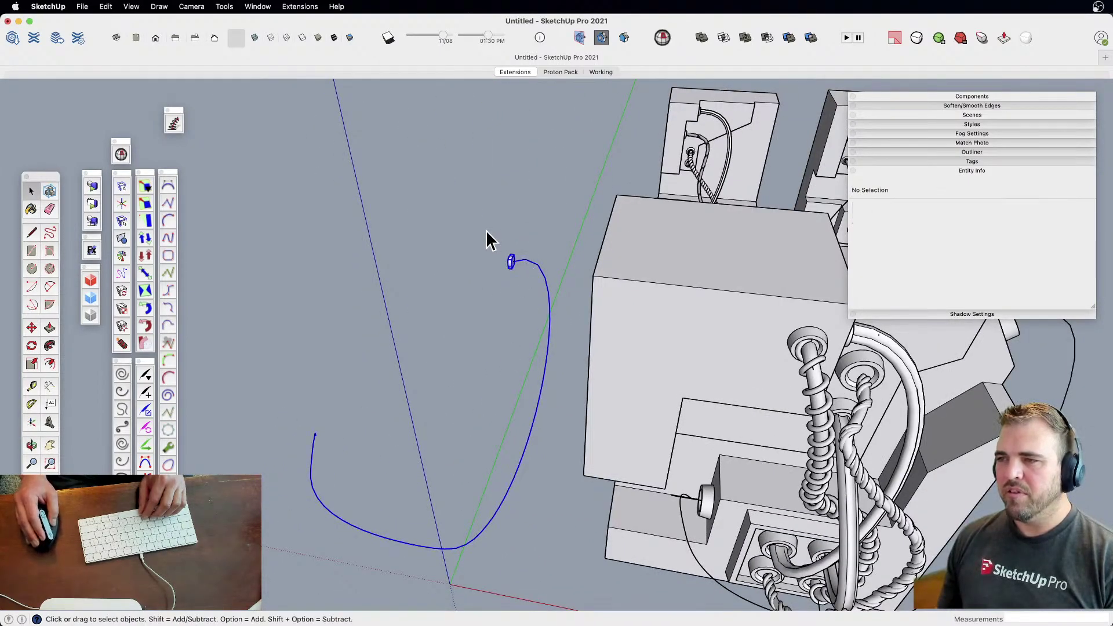
left_click(287, 7)
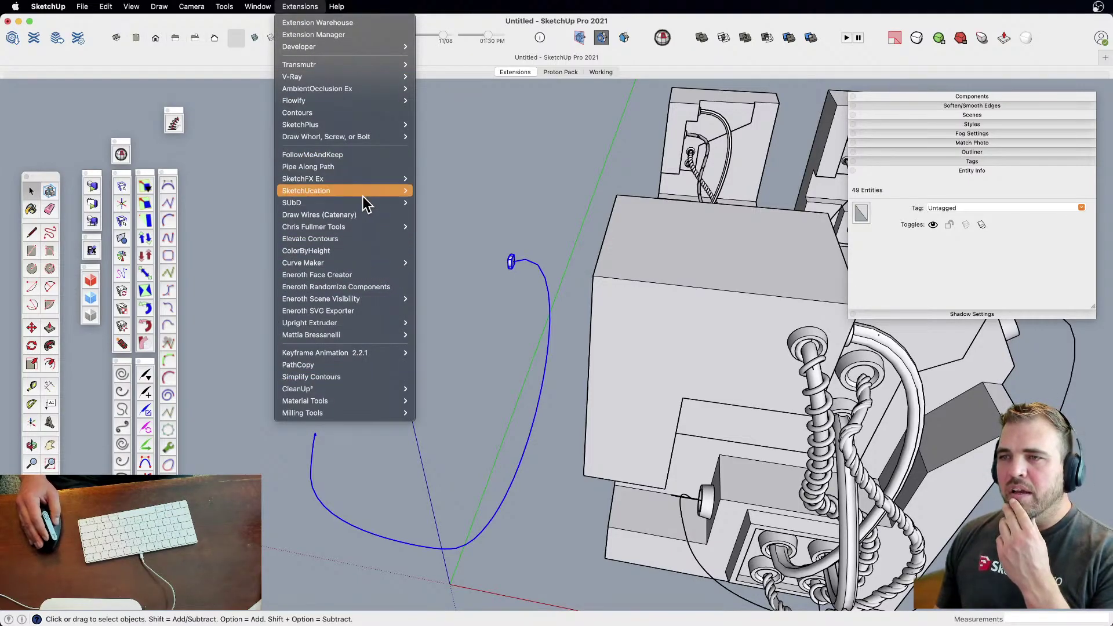
mouse_move(394, 228)
left_click(480, 257)
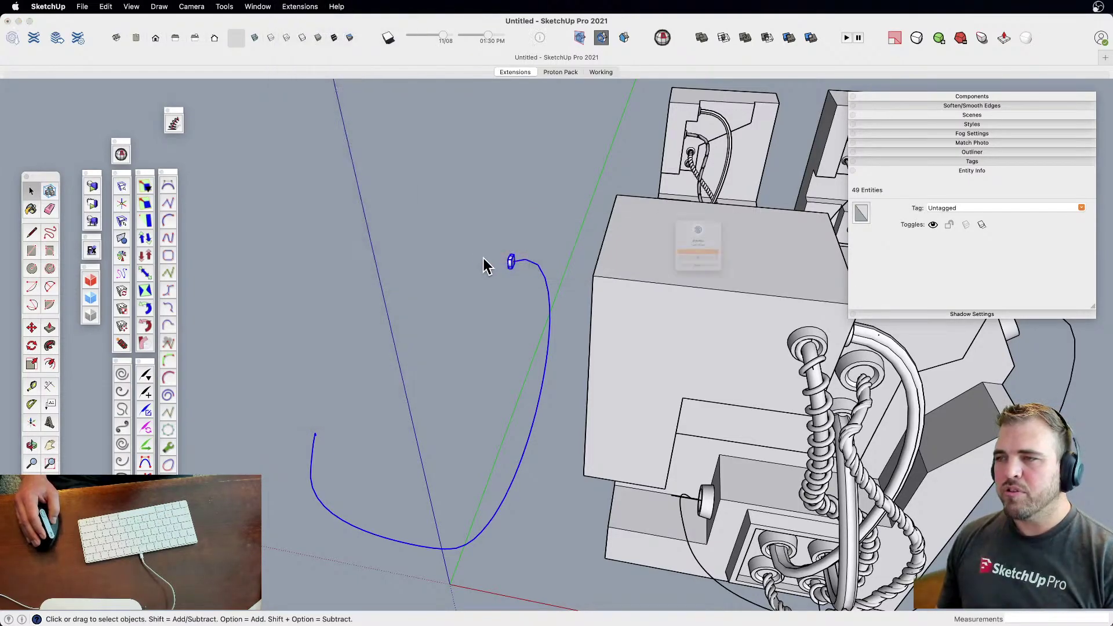
left_click(712, 280)
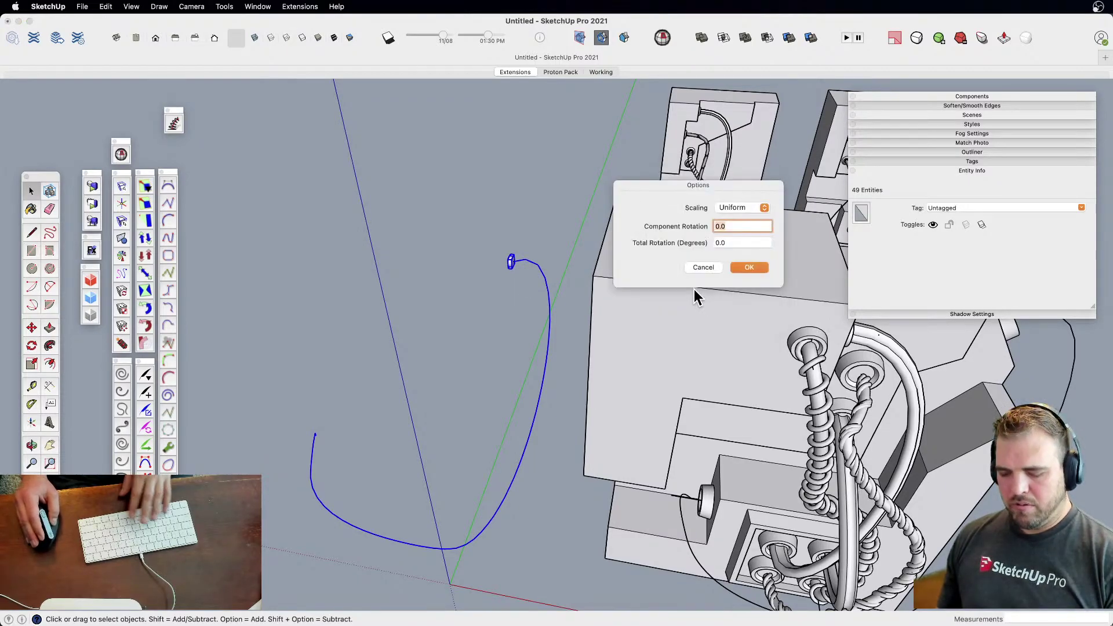
left_click(756, 208)
left_click(740, 234)
left_click(753, 268)
Examine the 3D text list of curve and cable extensions beside the model
key("h")
left_click_drag(436, 490, 551, 429)
scroll(600, 426, "down", 5)
left_click_drag(284, 361, 721, 379)
key("o")
left_click_drag(721, 380, 765, 503)
scroll(571, 331, "up", 5)
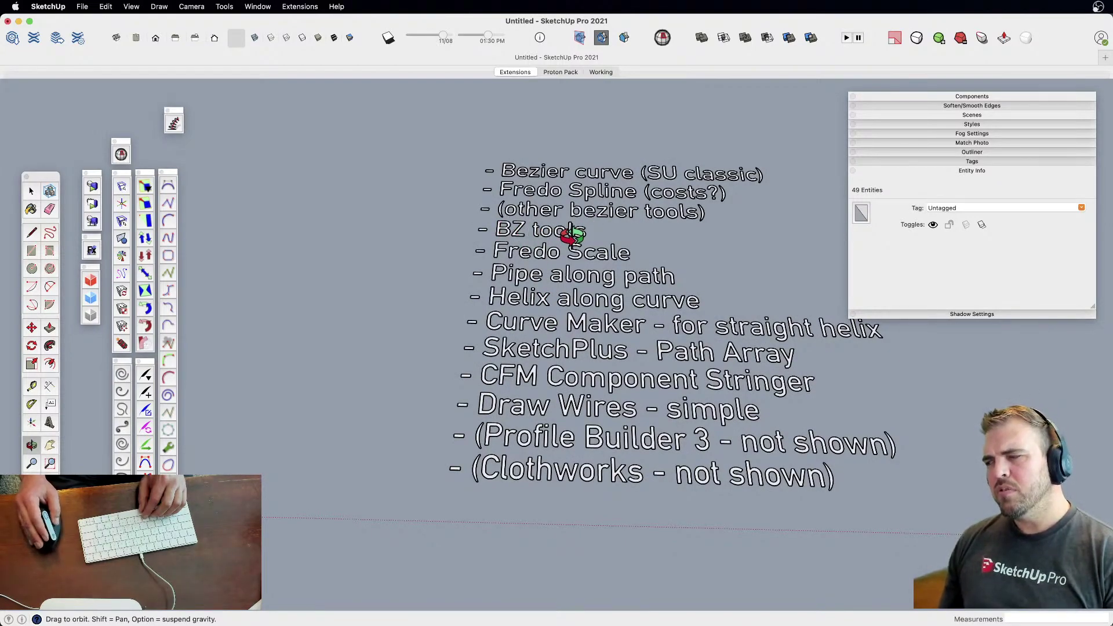
scroll(492, 281, "down", 5)
key("h")
left_click_drag(631, 349, 581, 363)
scroll(429, 284, "up", 5)
scroll(457, 326, "down", 3)
Inspect the orientation of the arrayed cylinder copies along the curve
left_click_drag(512, 377, 223, 312)
left_click_drag(513, 365, 296, 339)
mouse_move(620, 361)
left_mouse_down()
mouse_move(380, 351)
mouse_move(450, 337)
mouse_move(462, 360)
mouse_move(363, 329)
left_mouse_up()
scroll(416, 350, "up", 5)
key("o")
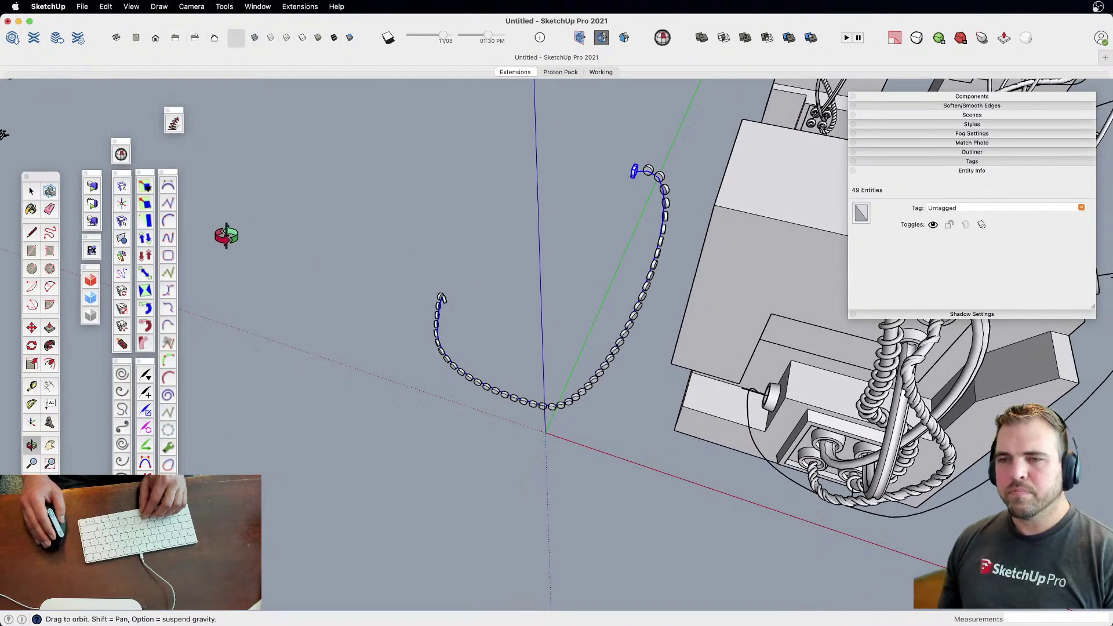
key("space")
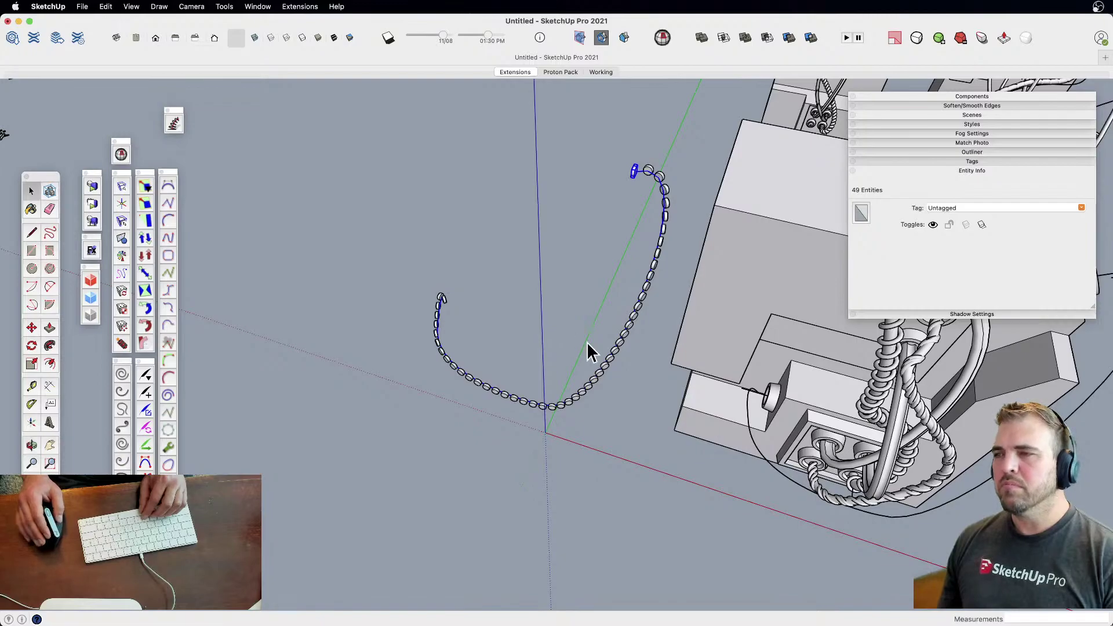
middle_click_drag(621, 266, 651, 255)
scroll(651, 254, "up", 1)
left_click(587, 290)
middle_click_drag(584, 305, 416, 341, "shift")
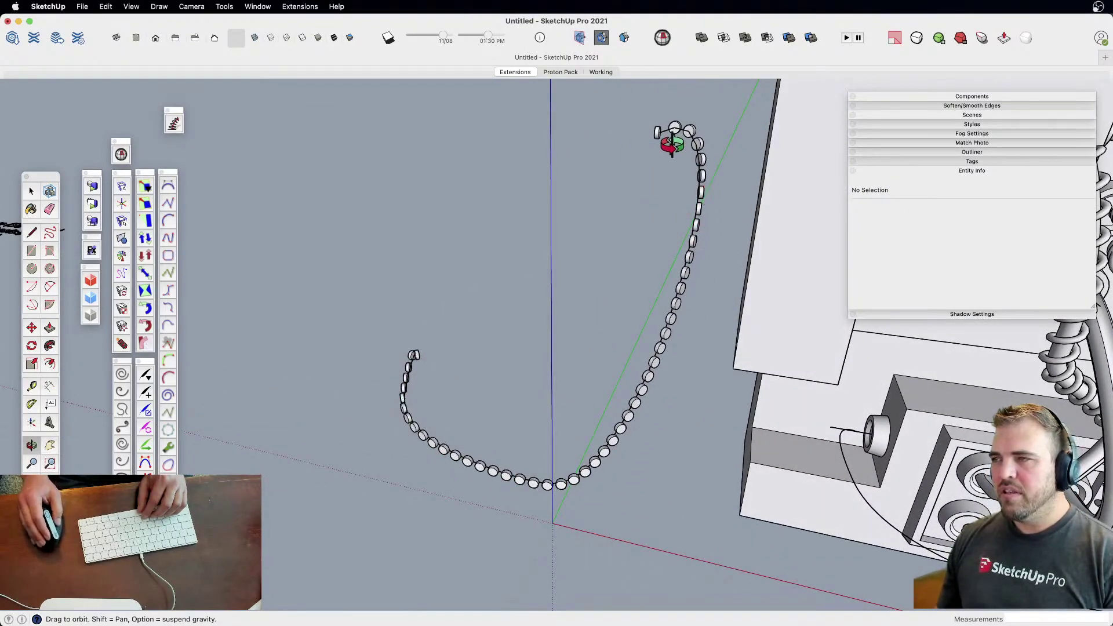
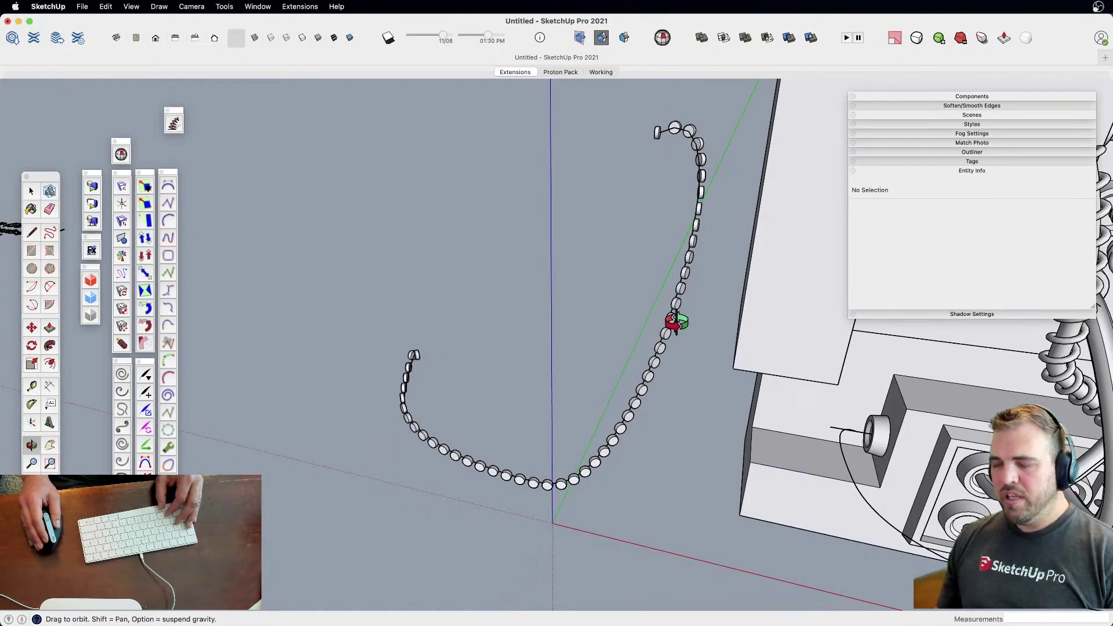
Undo the component array and open the cylinder component at the curve's end for editing
key("super+z")
left_click_drag(676, 124, 492, 216)
middle_click_drag(492, 217, 449, 317)
double_click(505, 217)
scroll(360, 330, "up", 5)
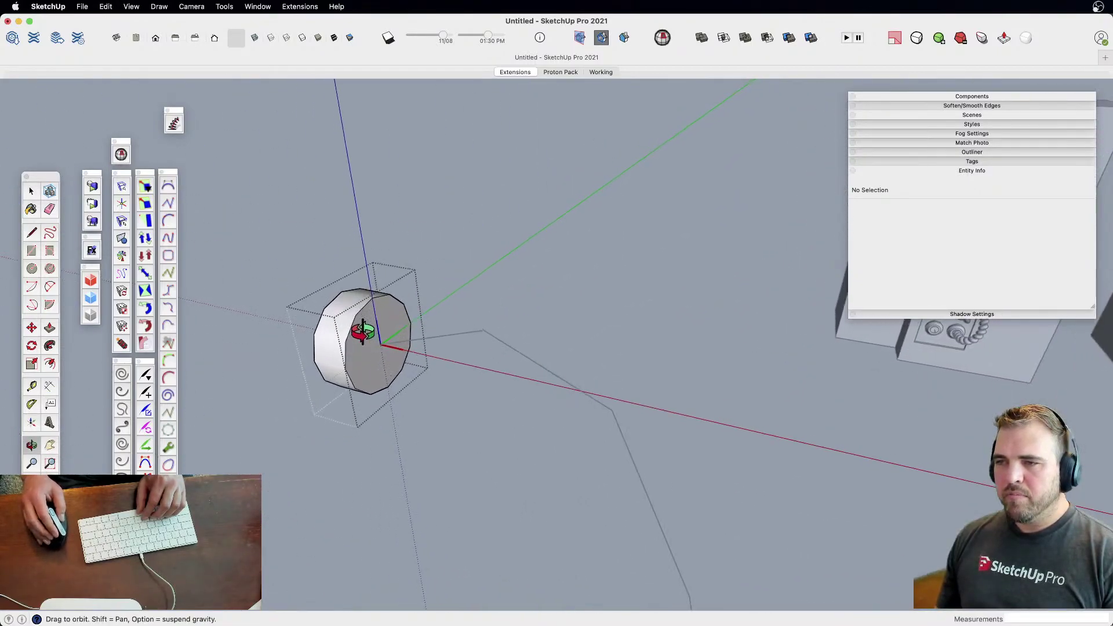
Try placing the component's axes at the face centre with red running across the face and green pointing out of the cylinder
right_click(440, 360)
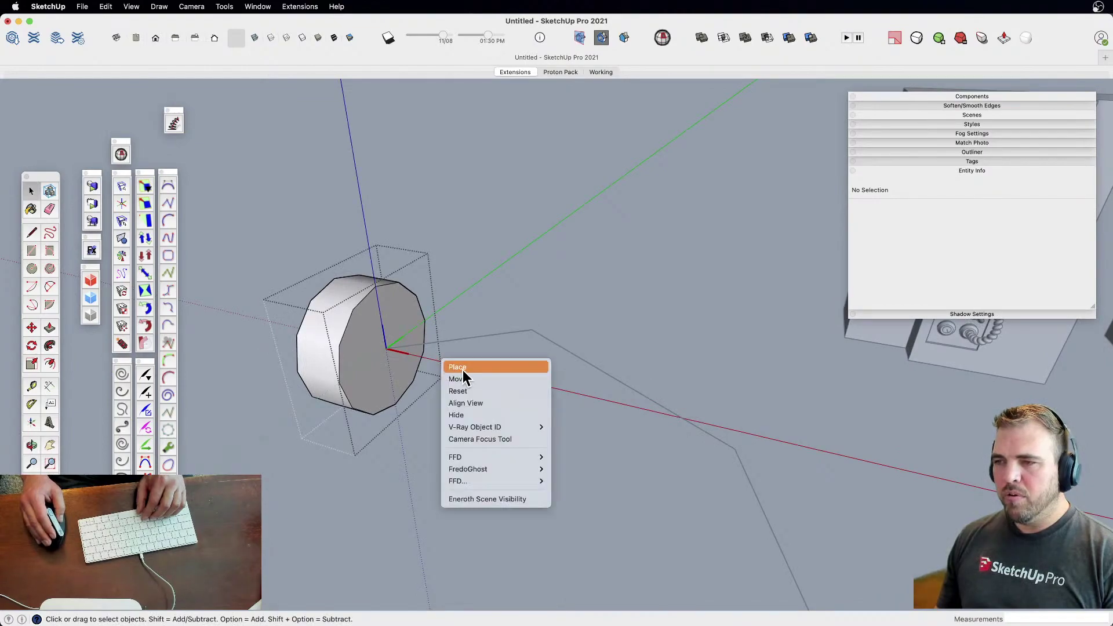
left_click(459, 369)
left_click(387, 350)
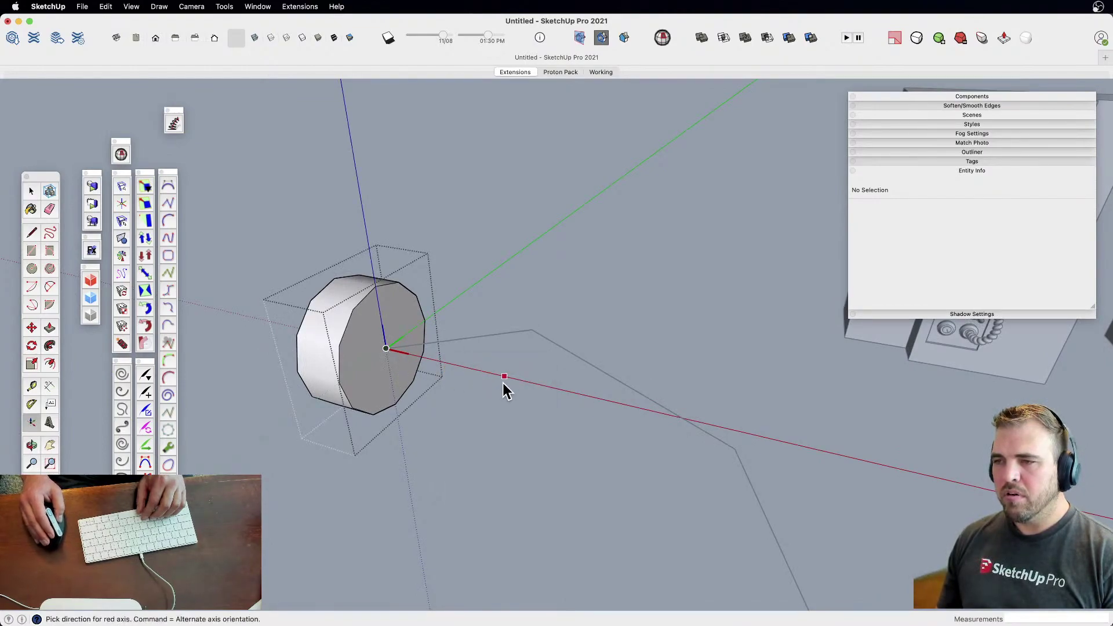
left_click(358, 371)
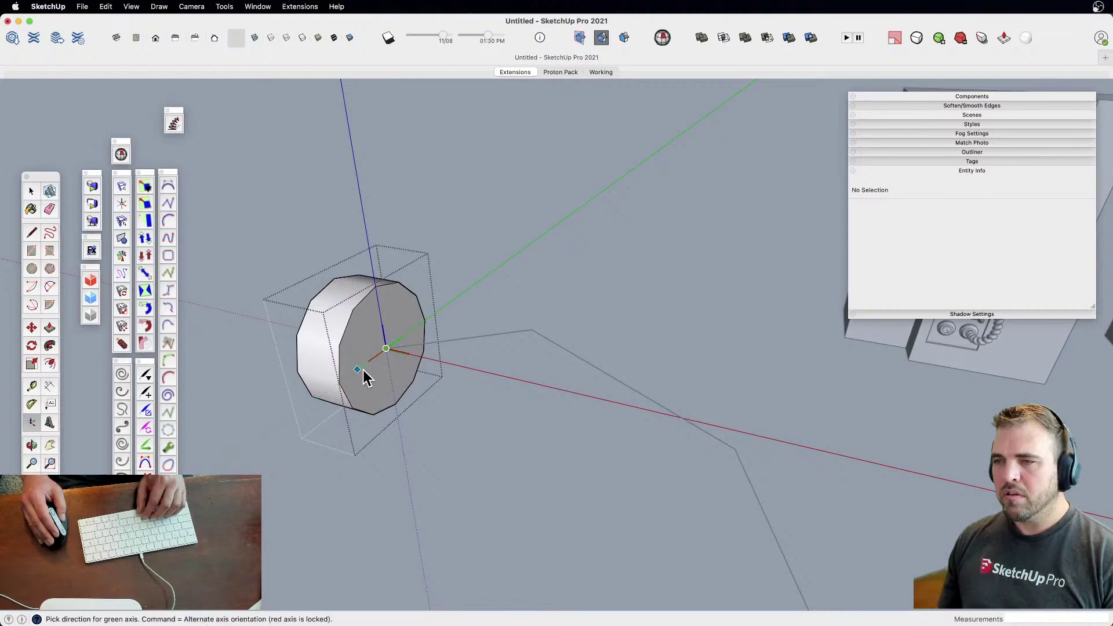
left_click(494, 373)
middle_click_drag(461, 394, 485, 335)
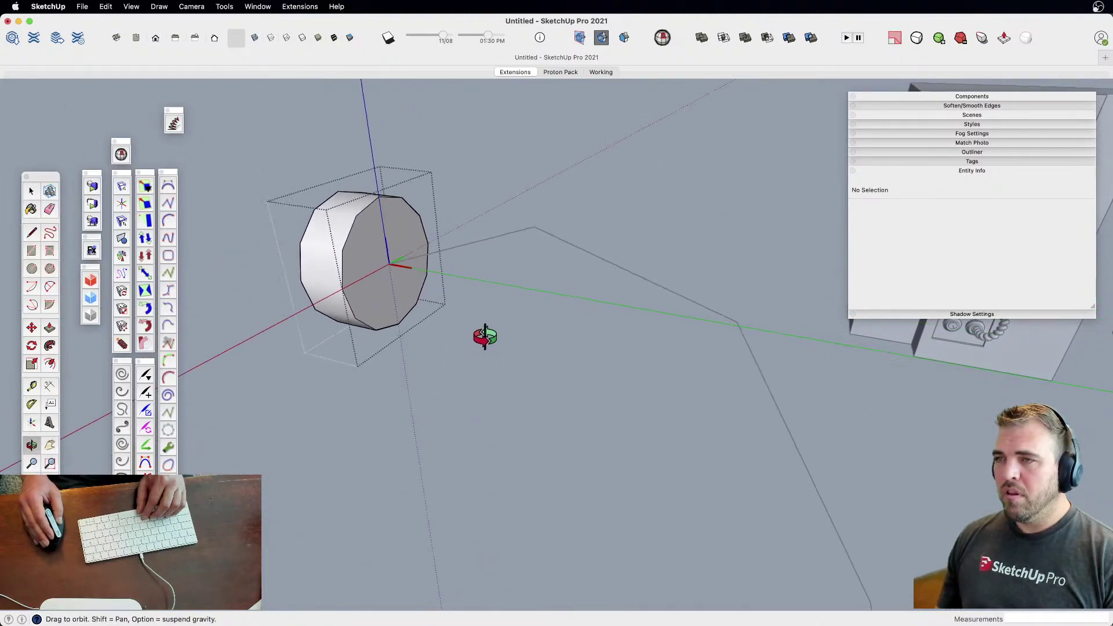
Place the axes at the face centre with green pointing up and blue out of the cylinder, and update the component axes to match
right_click(366, 115)
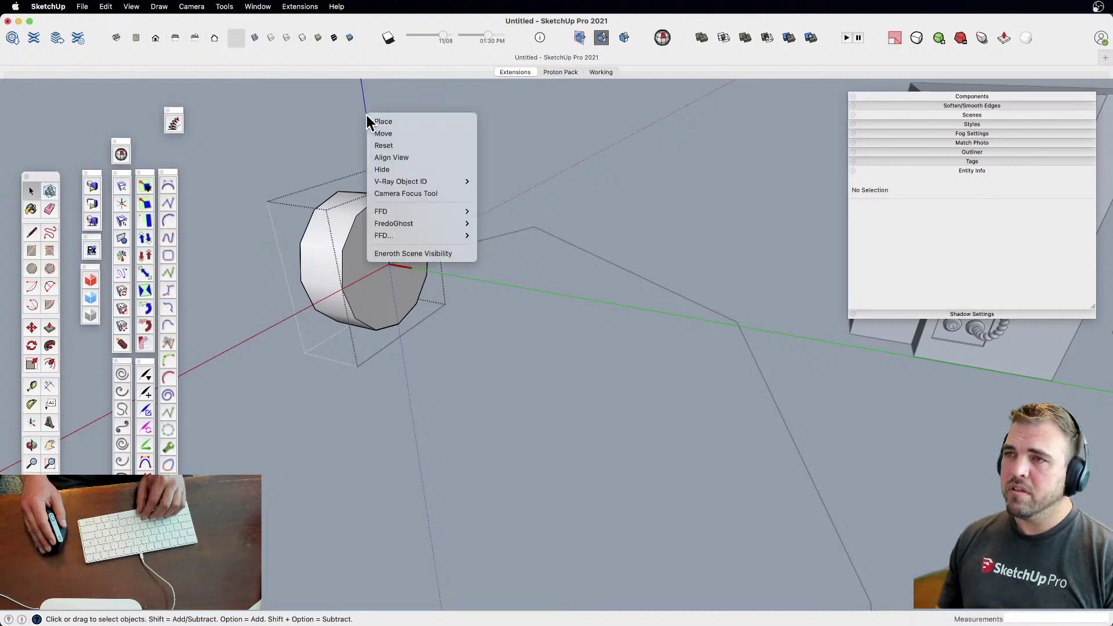
left_click(377, 119)
left_click(390, 265)
left_click(464, 231)
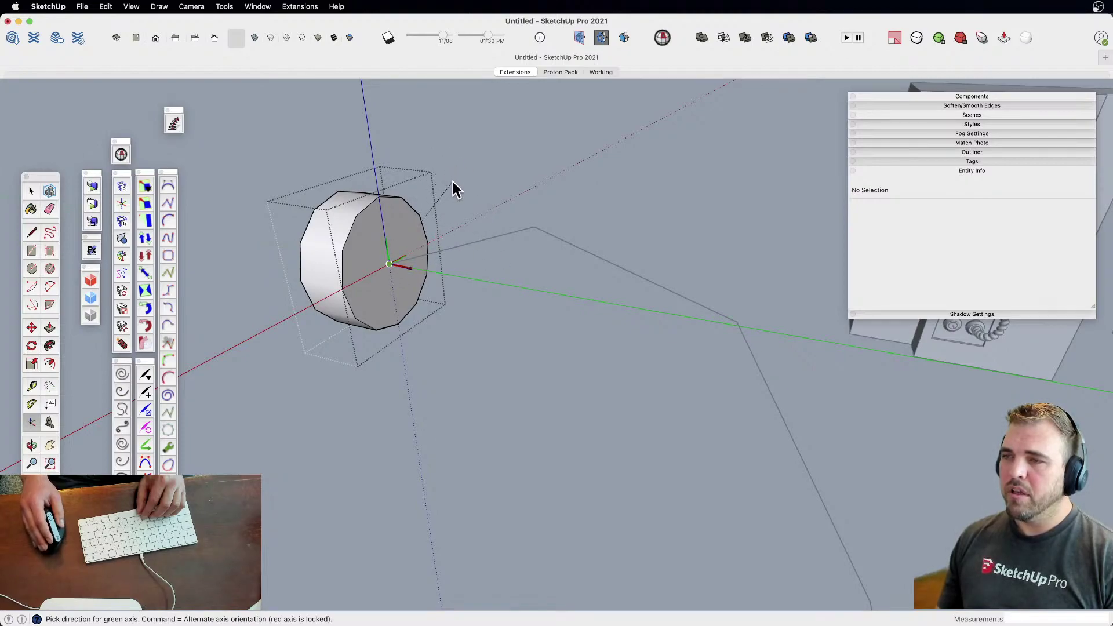
left_click(388, 227)
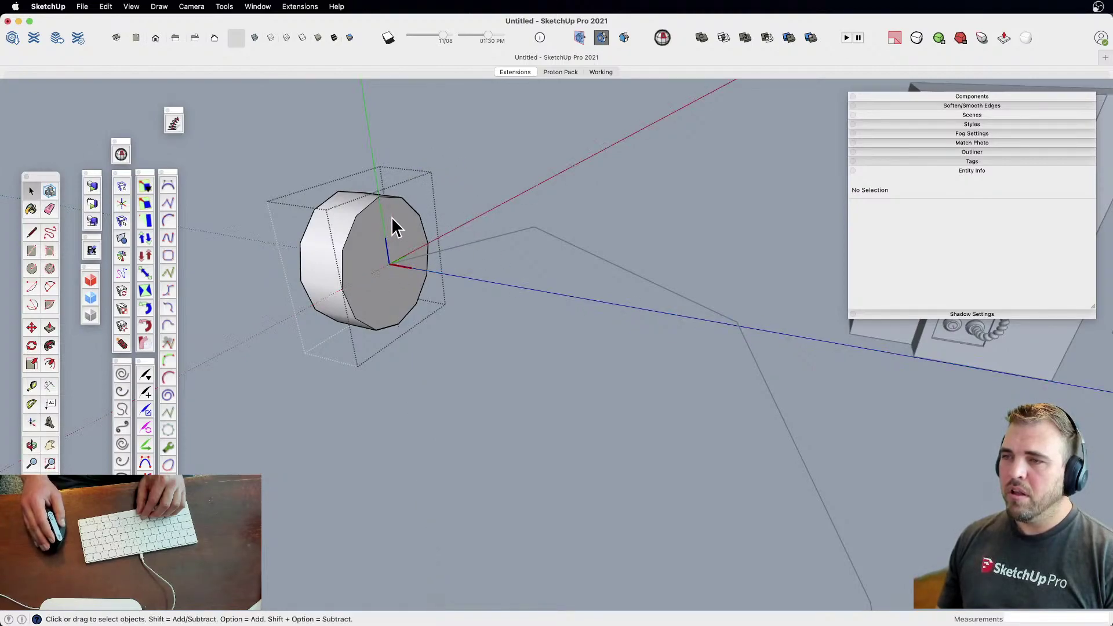
left_click(476, 358)
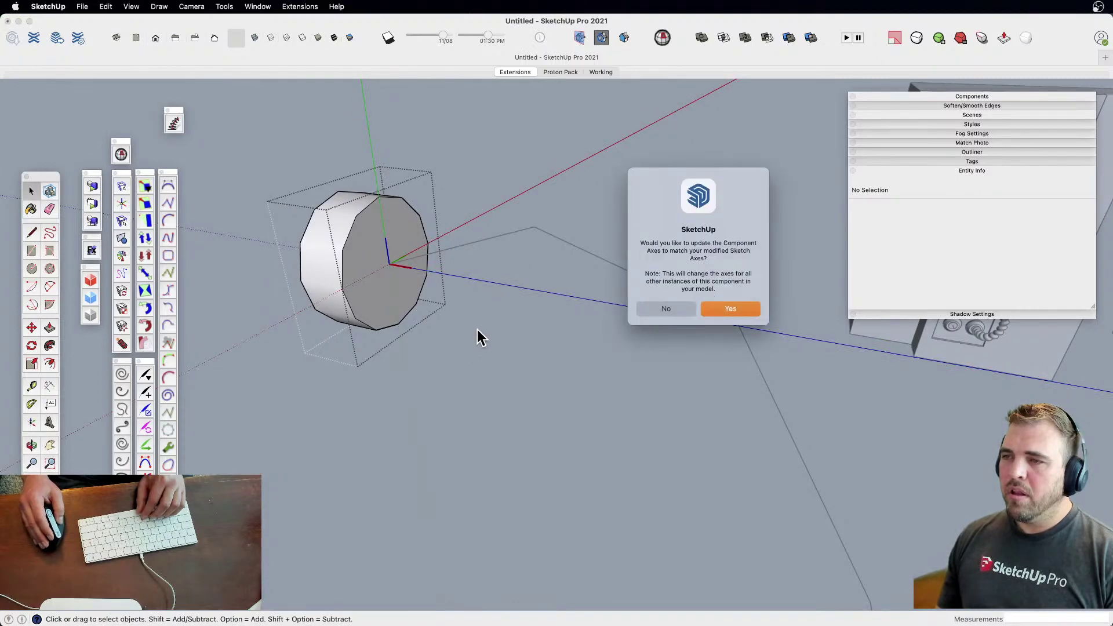
left_click(715, 314)
double_click(384, 287)
triple_click(385, 286)
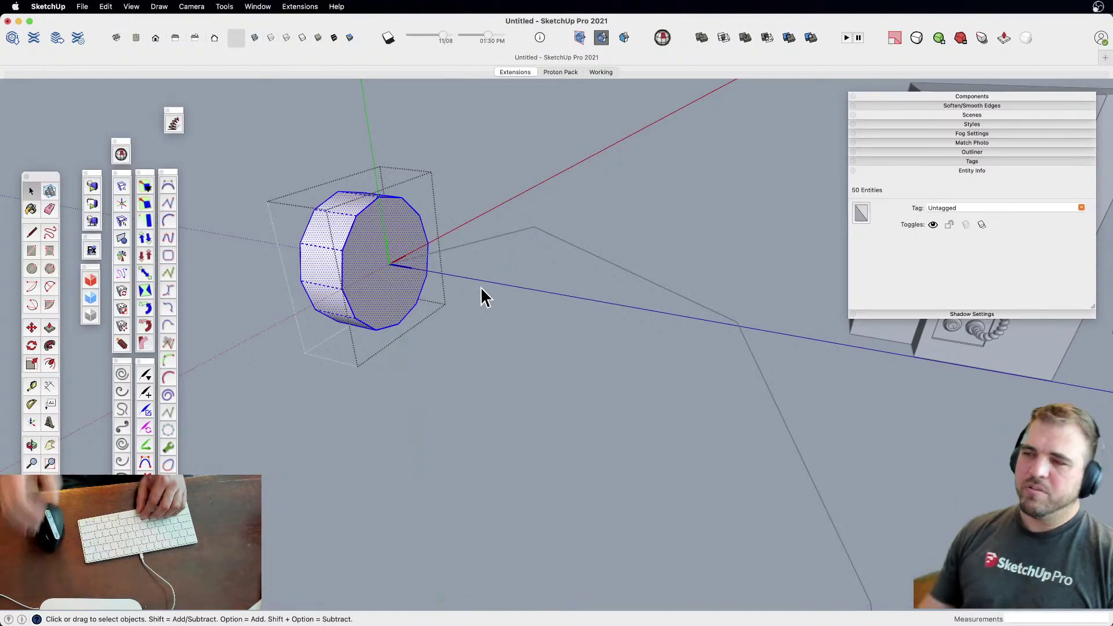
left_click(473, 354)
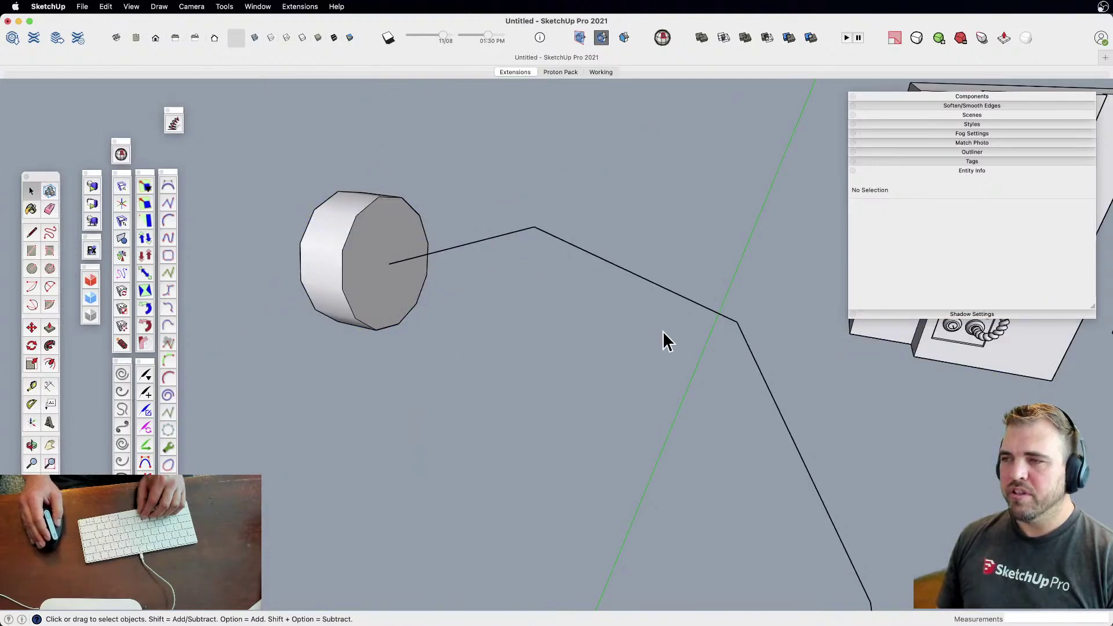
String the re-oriented cylinder component along the whole curve with Component Stringer, keeping the edge direction and setting scaling to None
scroll(565, 336, "down", 5)
middle_click_drag(543, 351, 549, 283)
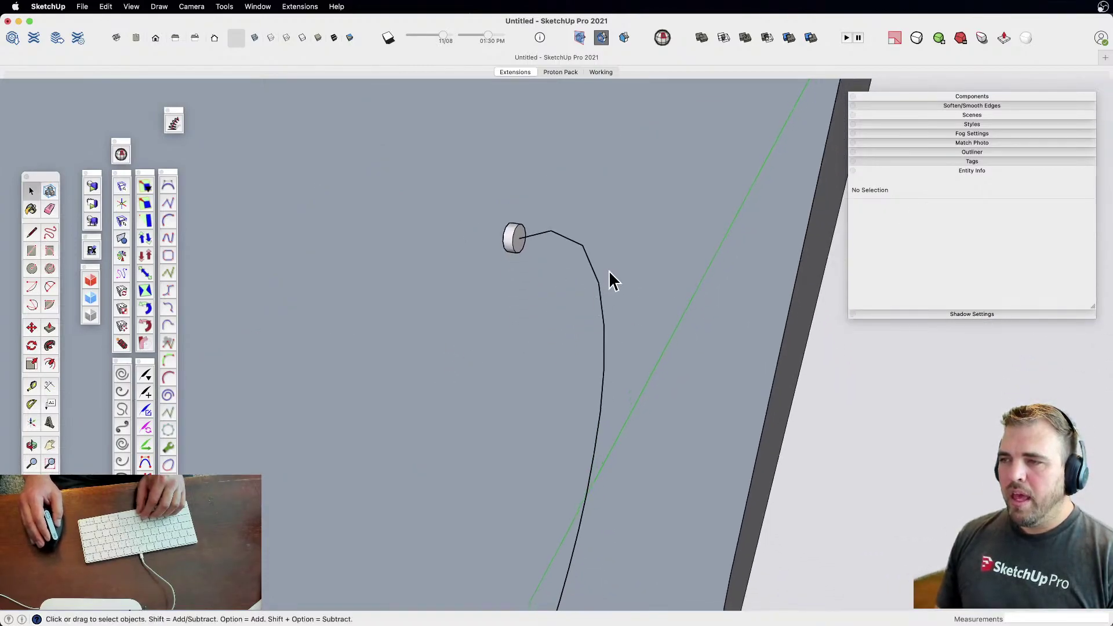
key("super+a")
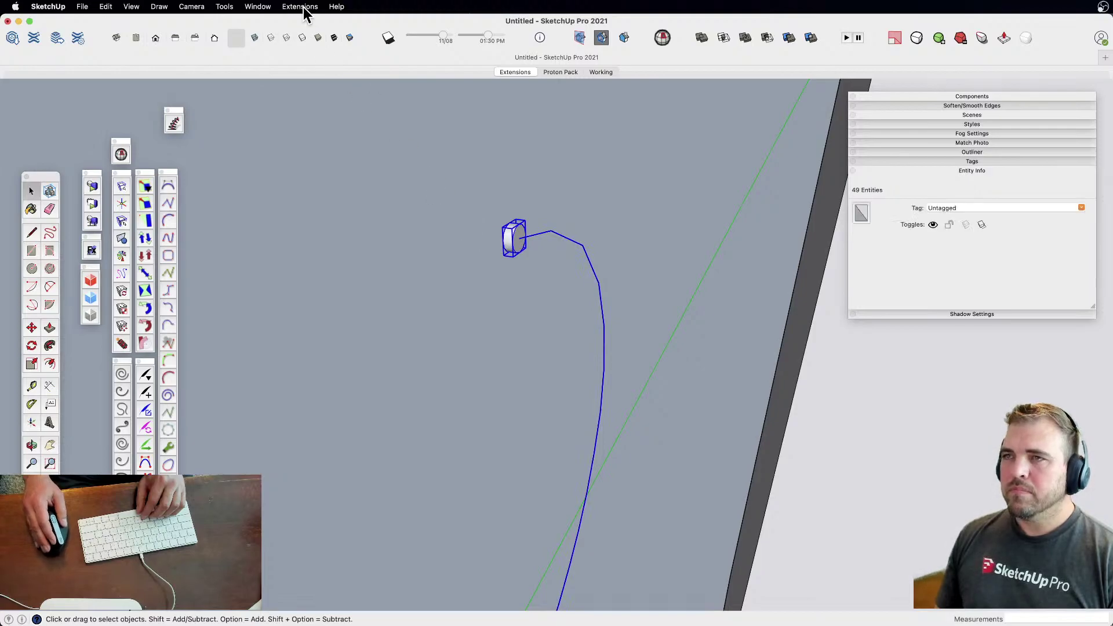
left_click(299, 6)
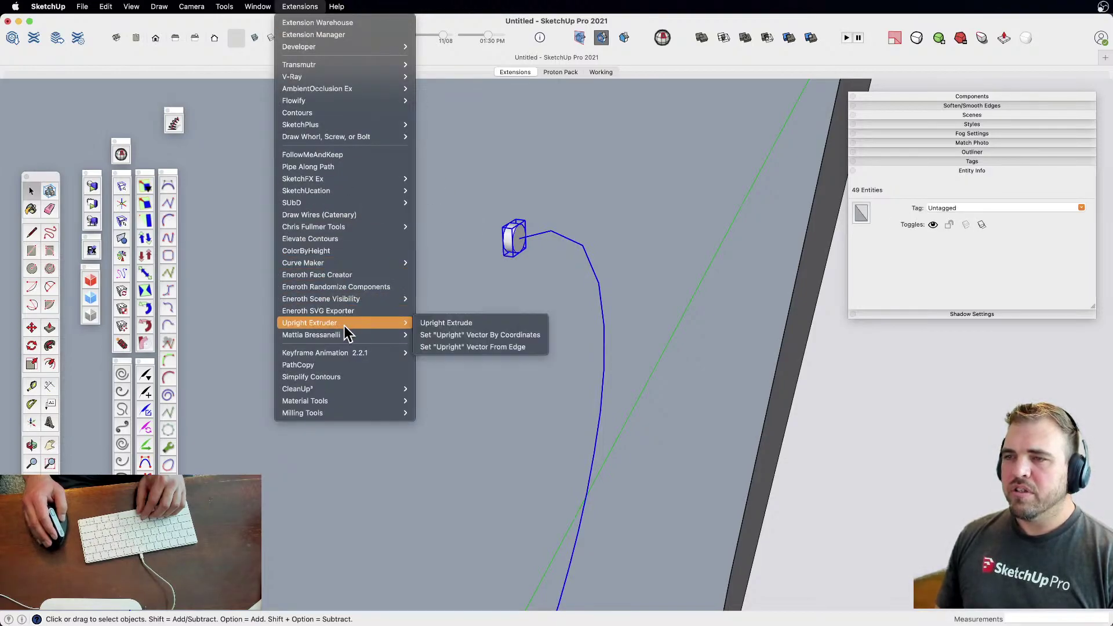
mouse_move(373, 229)
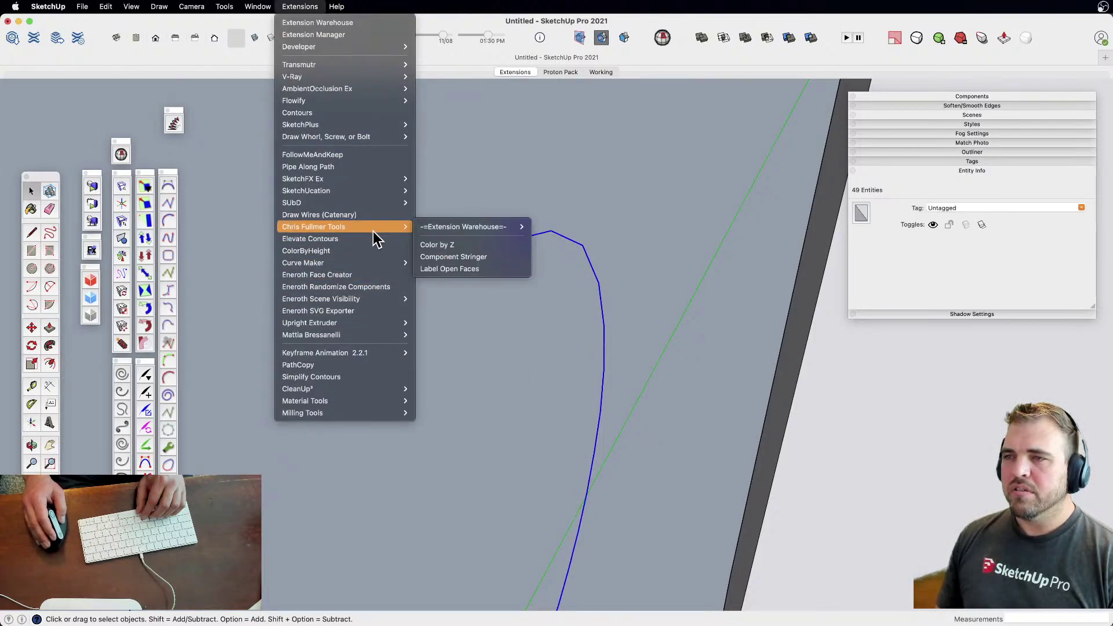
left_click(460, 257)
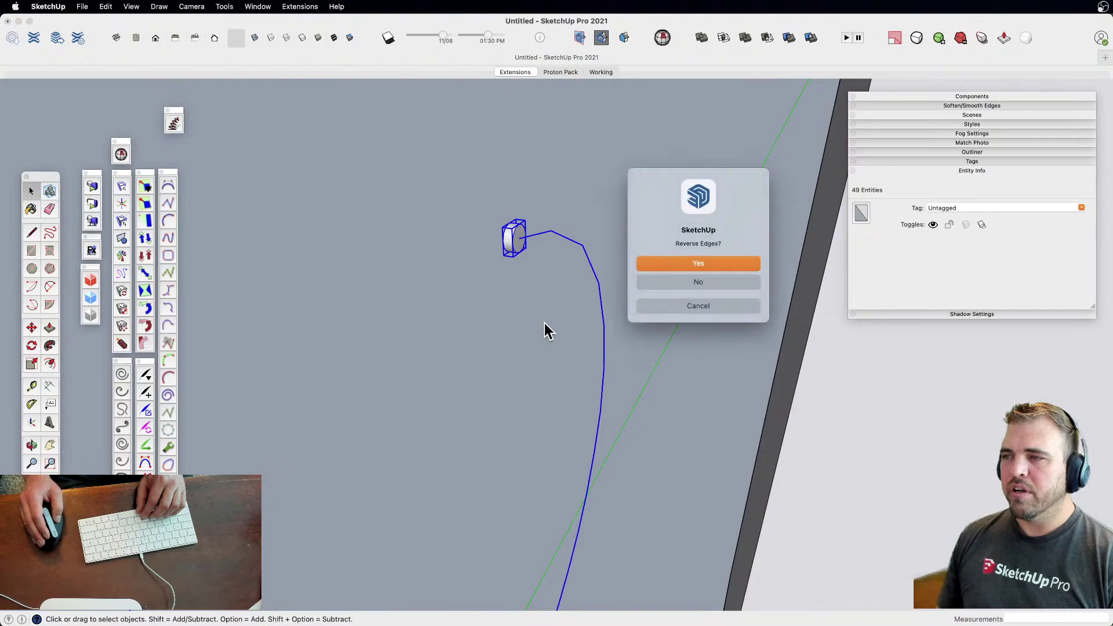
left_click(712, 285)
left_click(759, 207)
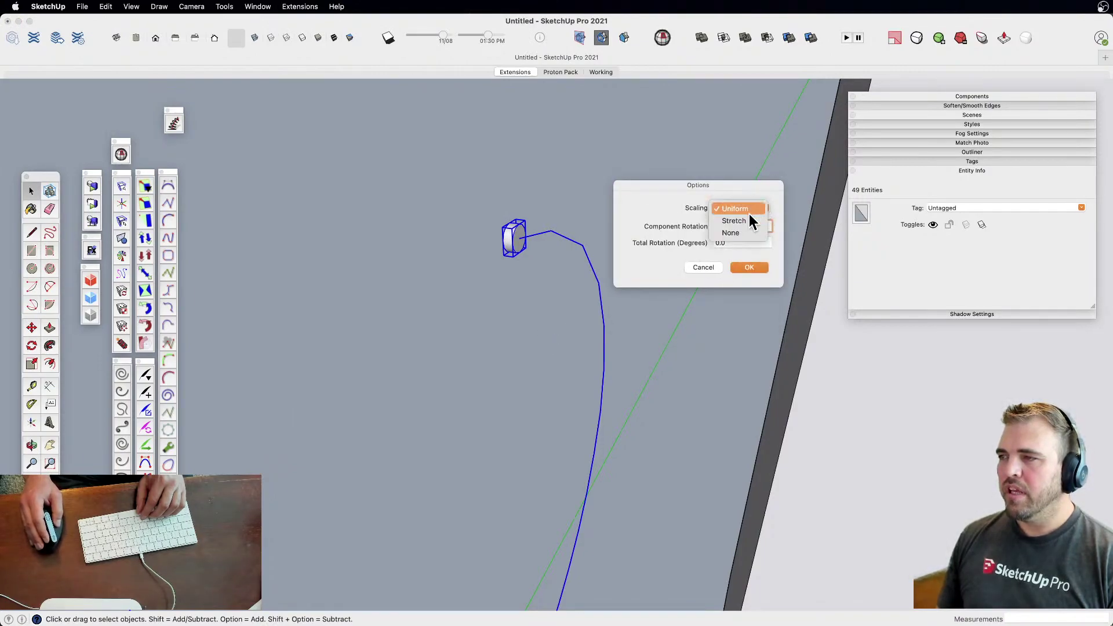
left_click(738, 231)
left_click(749, 267)
Inside one of the strung cylinders, offset the outline of its flat end face inward to form a smaller inner face
scroll(526, 337, "down", 6)
mouse_move(526, 337)
middle_mouse_down()
mouse_move(574, 273)
mouse_move(525, 426)
middle_mouse_up()
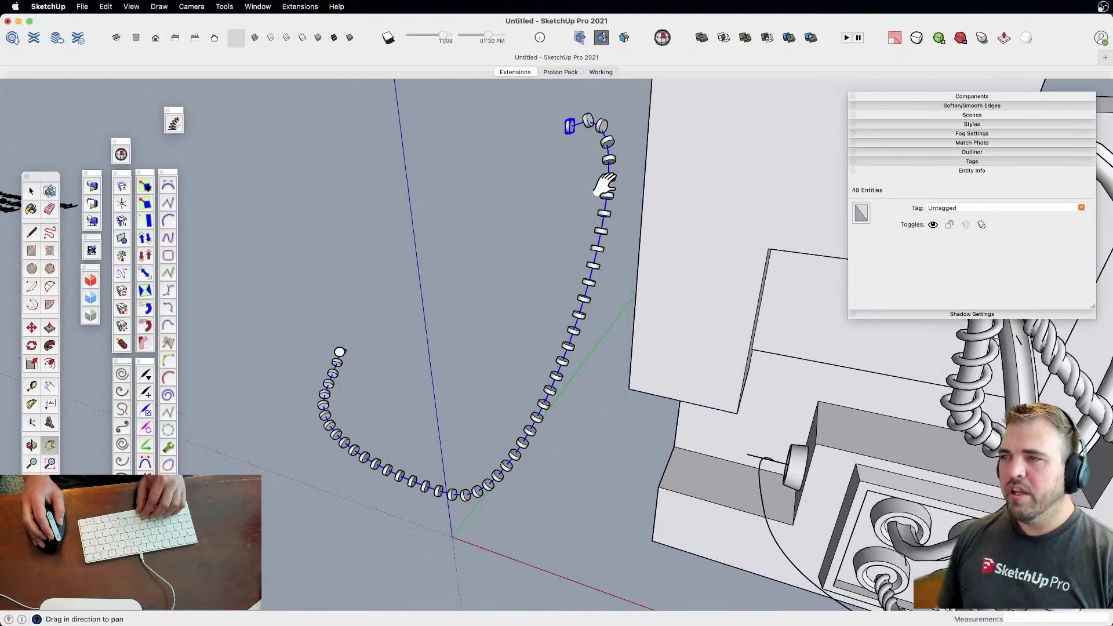
scroll(579, 323, "up", 10)
middle_click_drag(579, 322, 585, 354)
scroll(603, 333, "down", 5)
scroll(597, 351, "up", 10)
left_click(586, 344)
key("f")
left_click(611, 336)
left_click(605, 343)
Push/Pull the inner face out to the neighbouring cylinder to form a narrower tube between the collars, and close the component
key("p")
left_click_drag(597, 339, 653, 304)
scroll(661, 325, "down", 10)
key("space")
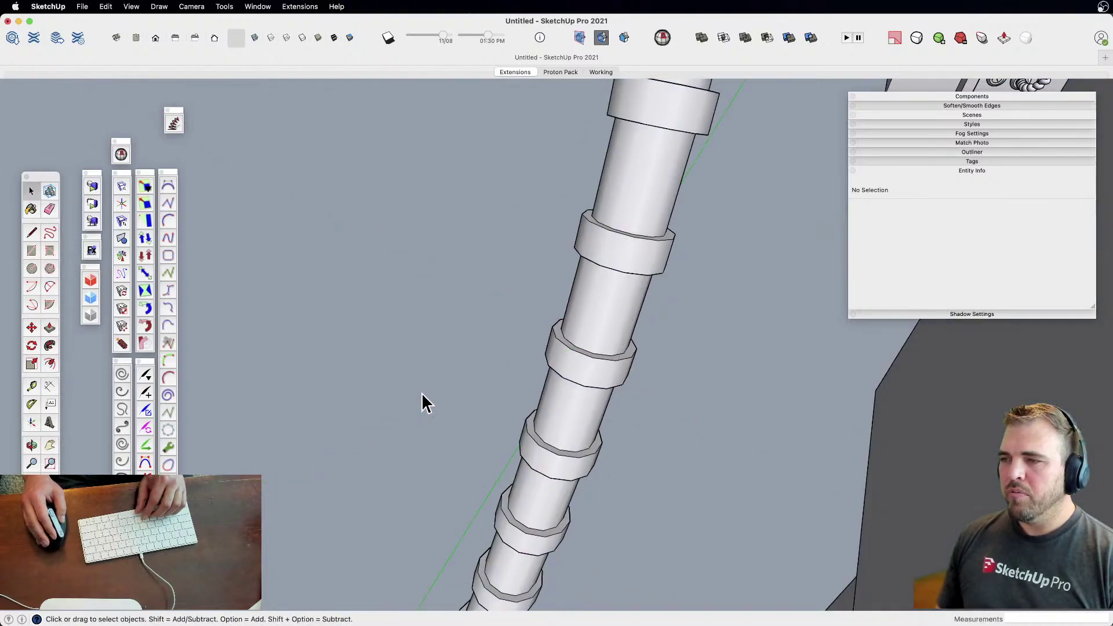
Inspect the segmented cable along its full length, checking the joints at the bends and both ends
key("o")
mouse_move(592, 379)
left_mouse_down()
mouse_move(601, 330)
mouse_move(603, 396)
left_mouse_up()
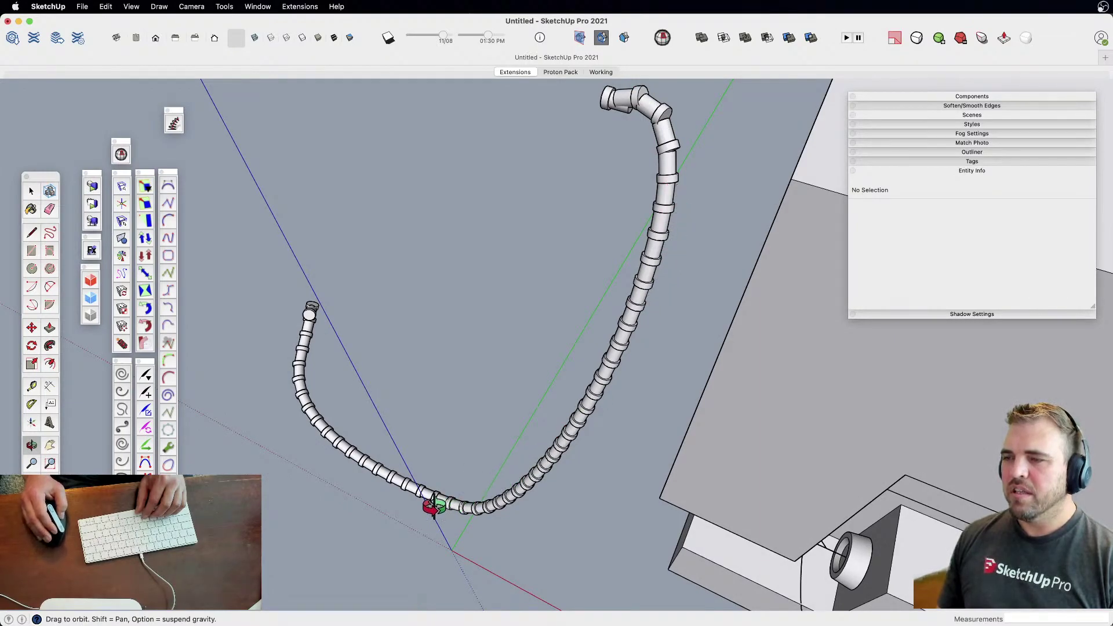
left_click_drag(300, 401, 612, 305)
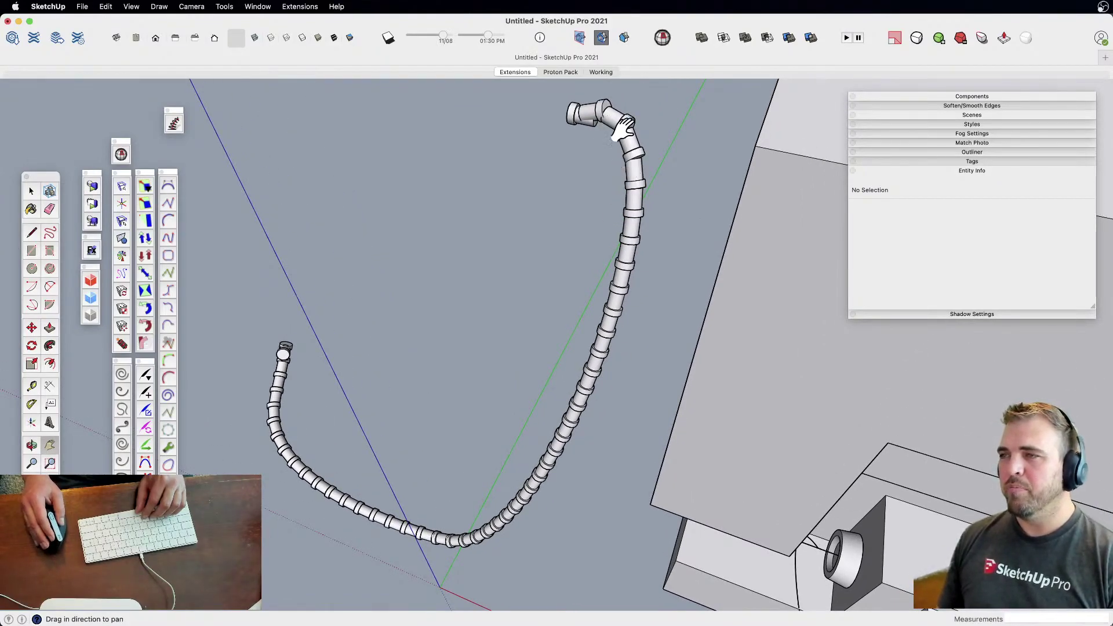
left_click_drag(613, 119, 555, 109, "shift")
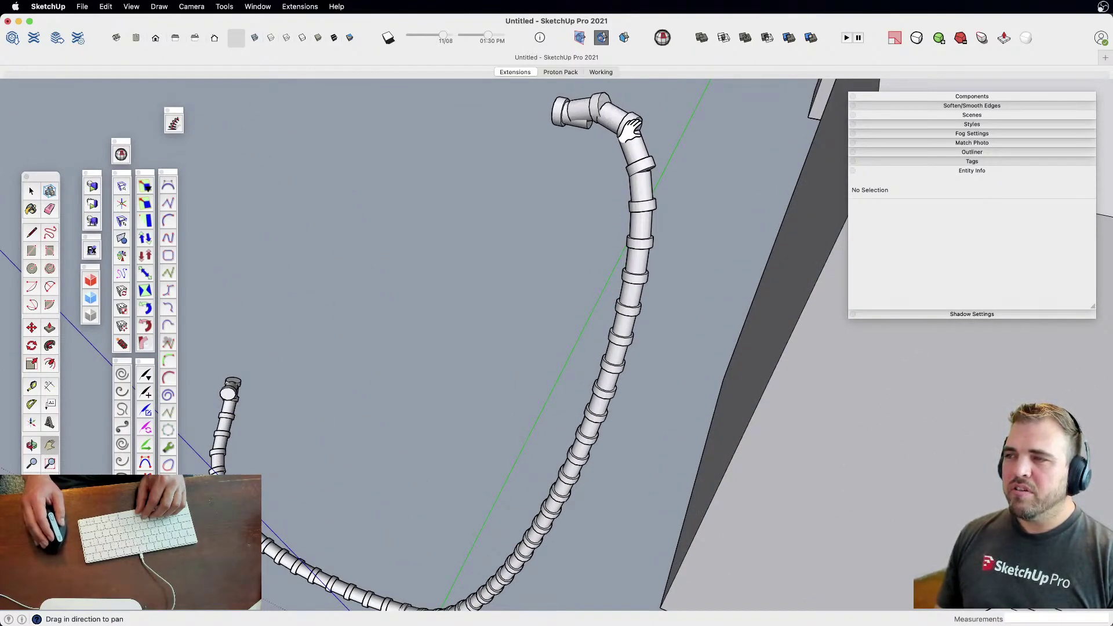
left_click_drag(392, 509, 568, 180)
middle_click_drag(600, 421, 606, 436, "shift")
middle_click_drag(616, 298, 429, 191)
mouse_move(539, 397)
middle_mouse_down("shift")
mouse_move(621, 313)
mouse_move(577, 275)
mouse_move(603, 303)
mouse_move(676, 303)
mouse_move(626, 365)
mouse_move(434, 472)
middle_mouse_up("shift")
Inside a cable segment component, copy the collar's ring face about 9/16" along the narrow tube
scroll(670, 316, "up", 3)
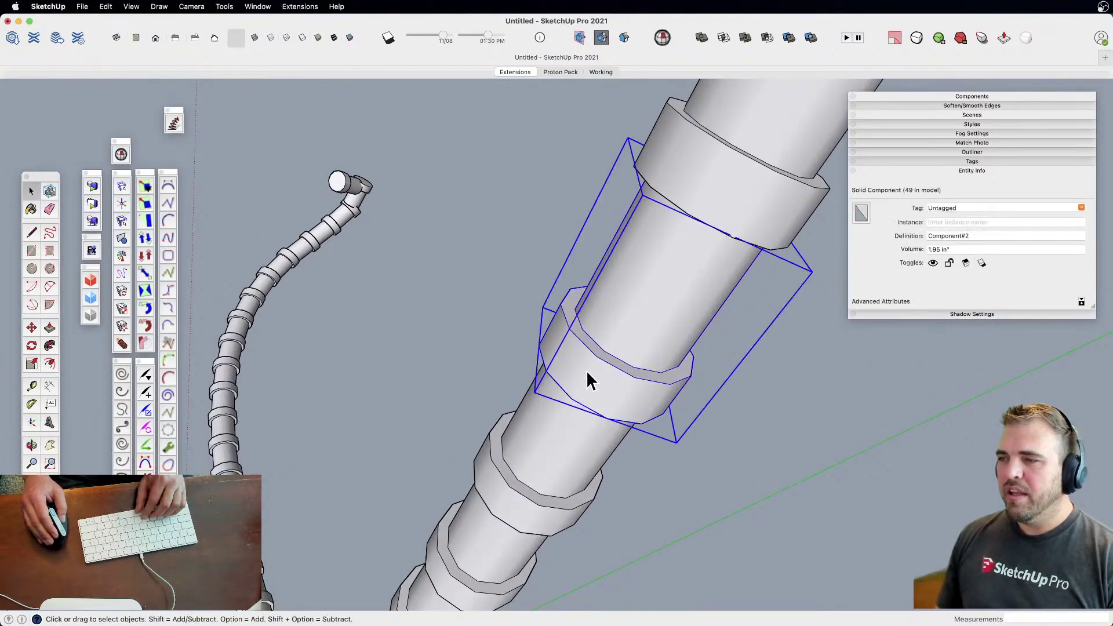
double_click(586, 369)
left_click(663, 374)
scroll(671, 376, "up", 2)
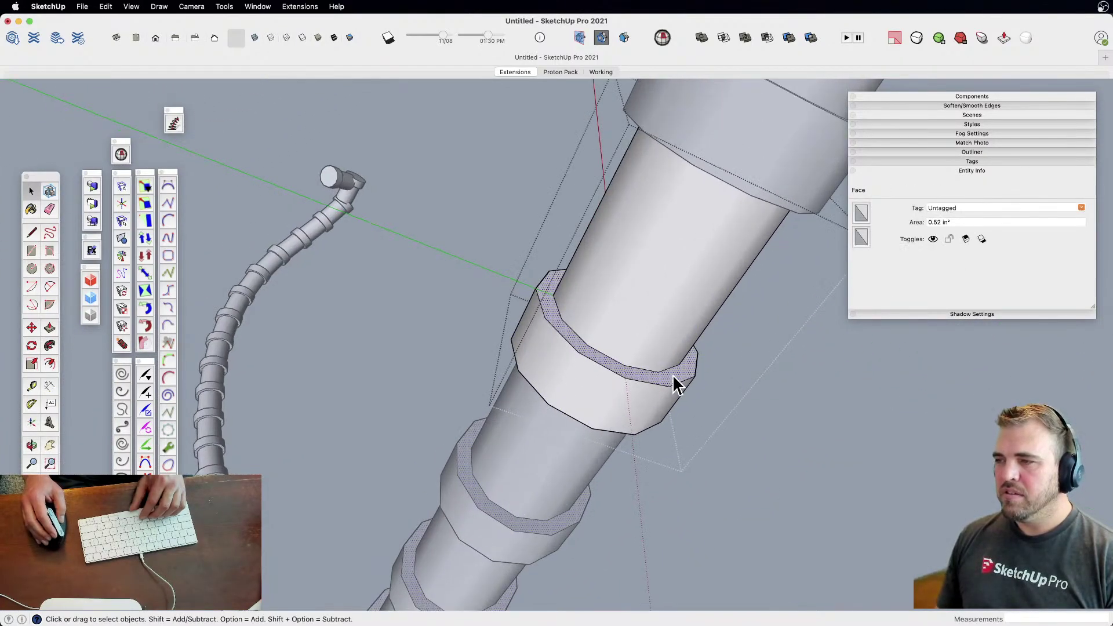
key("m")
key("alt")
left_click(641, 368)
left_click(679, 307)
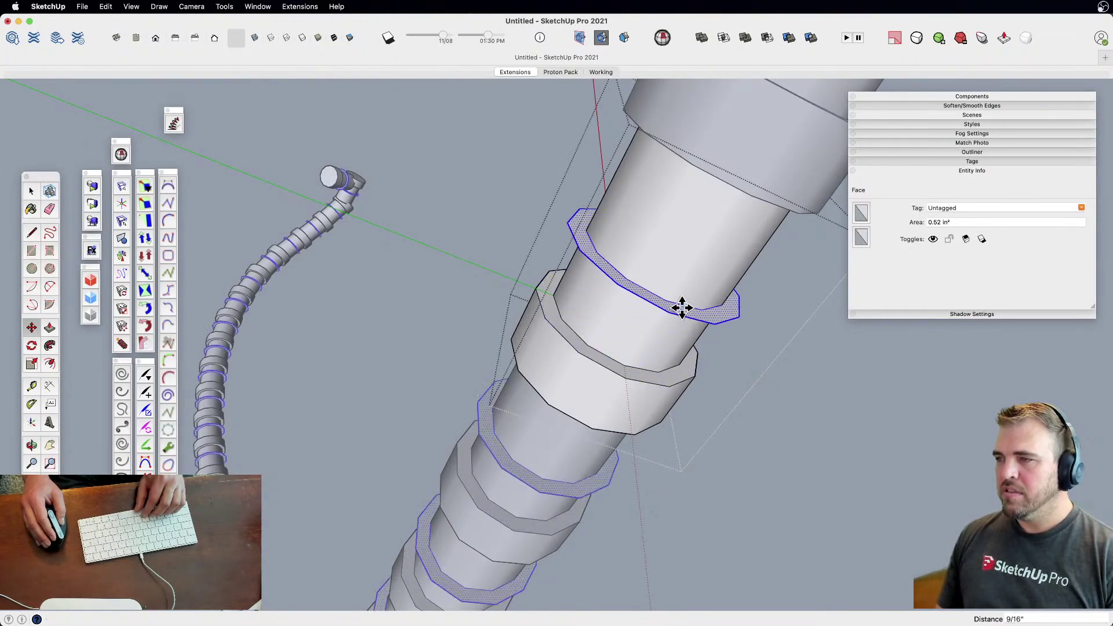
Push/Pull the copied ring face about 3/16" along the tube to form a second, thinner collar
key("p")
left_click(686, 318)
left_click(701, 293)
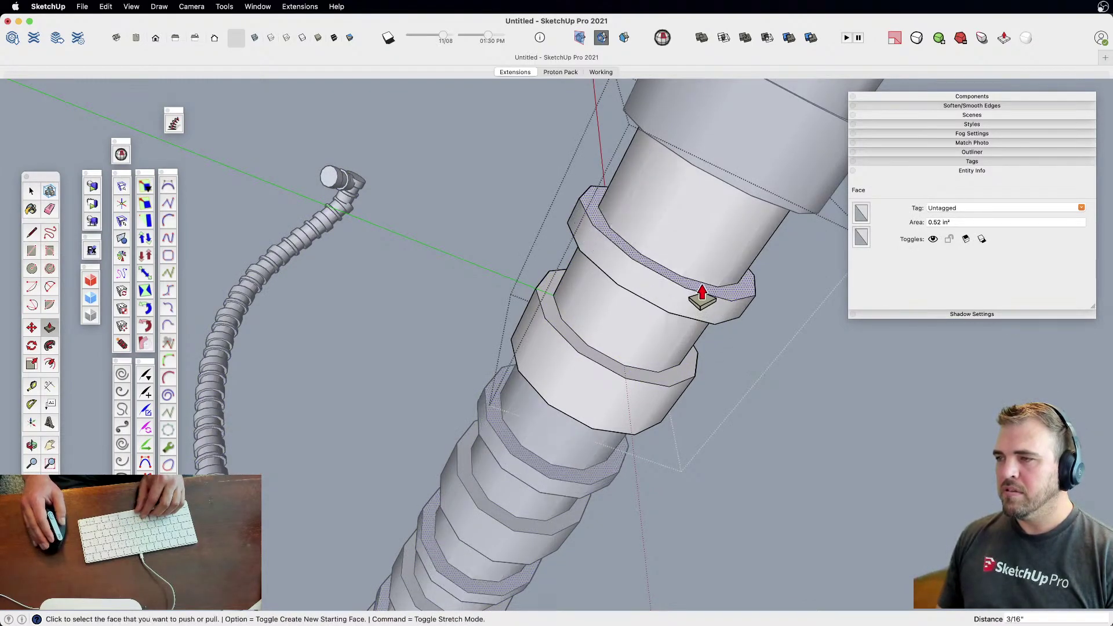
Scale the thin collar's outer surface uniformly about its center by 1.15, making that collar wider
scroll(608, 306, "down", 4)
middle_click_drag(598, 308, 603, 300, "shift")
scroll(599, 307, "down", 2)
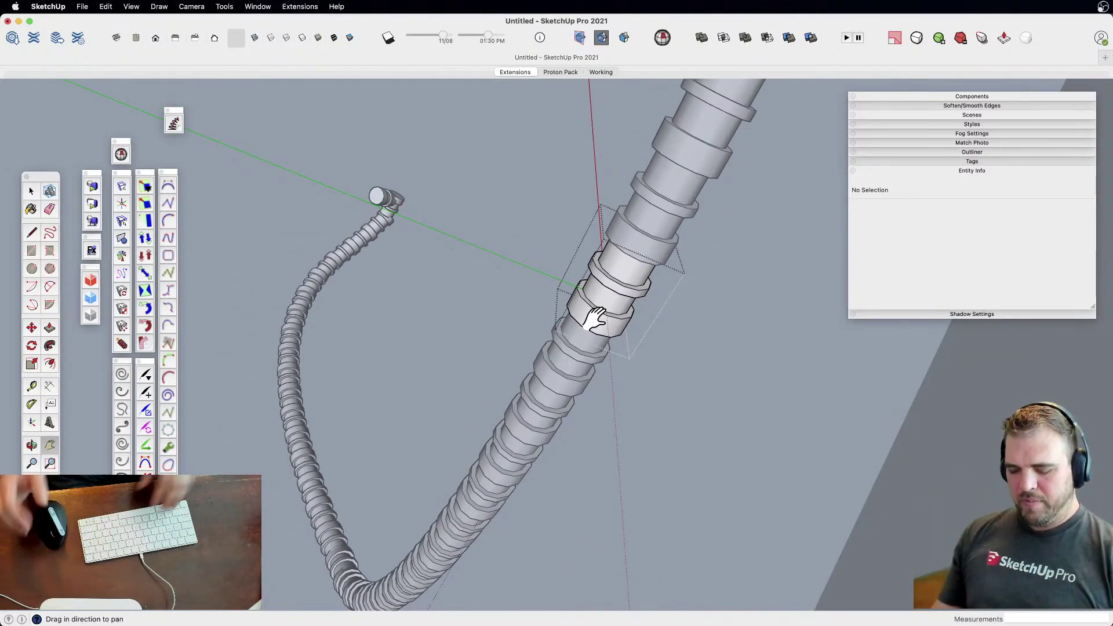
scroll(614, 292, "up", 2)
key("space")
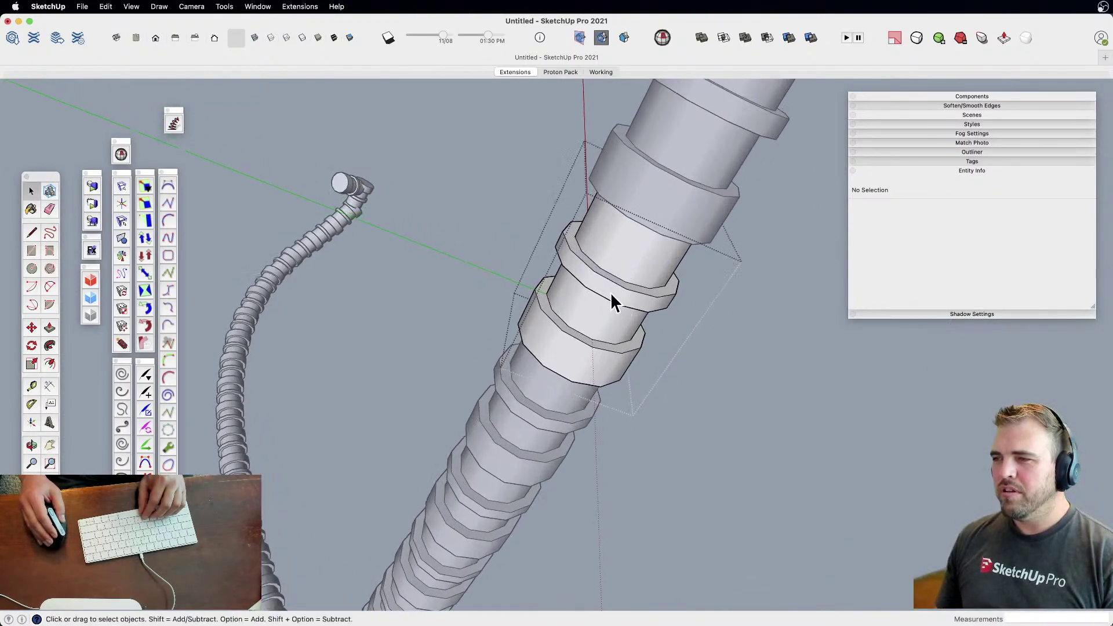
left_click(614, 292)
key("s")
left_click(689, 316)
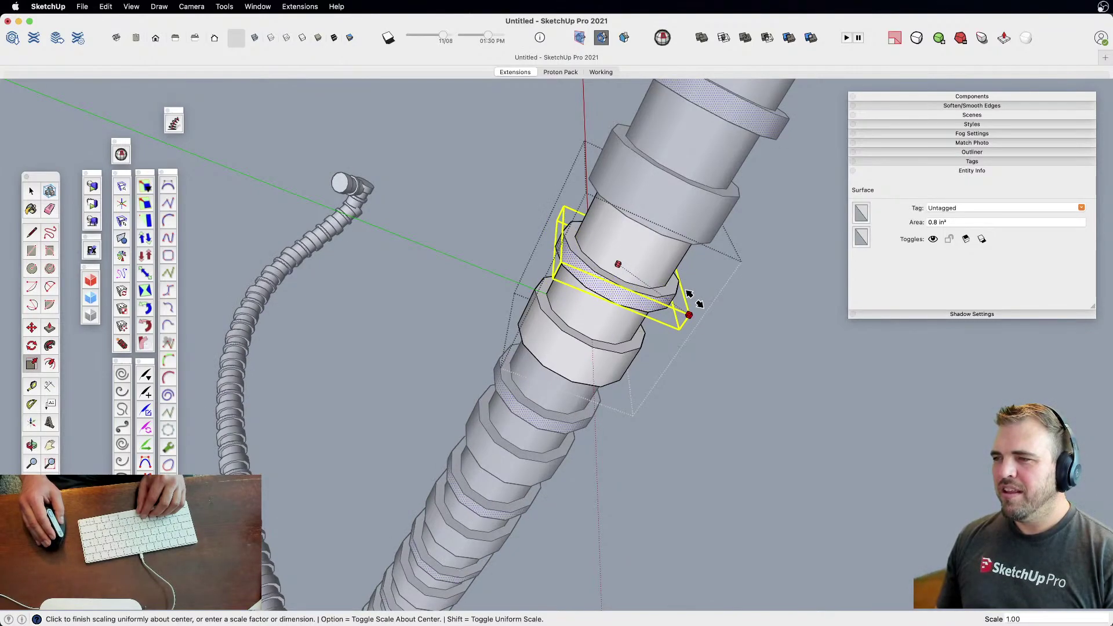
left_click(685, 328)
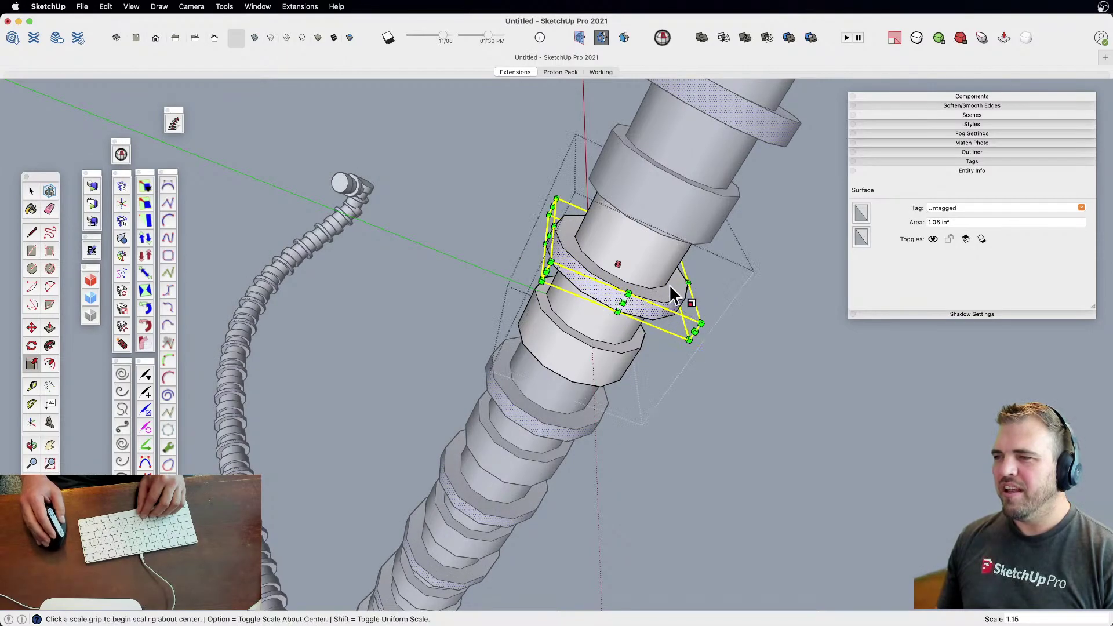
Move the circle where the thin collar's upper face meets the tube about 7/16" along the tube, tapering that side of the collar
scroll(657, 283, "up", 2)
key("m")
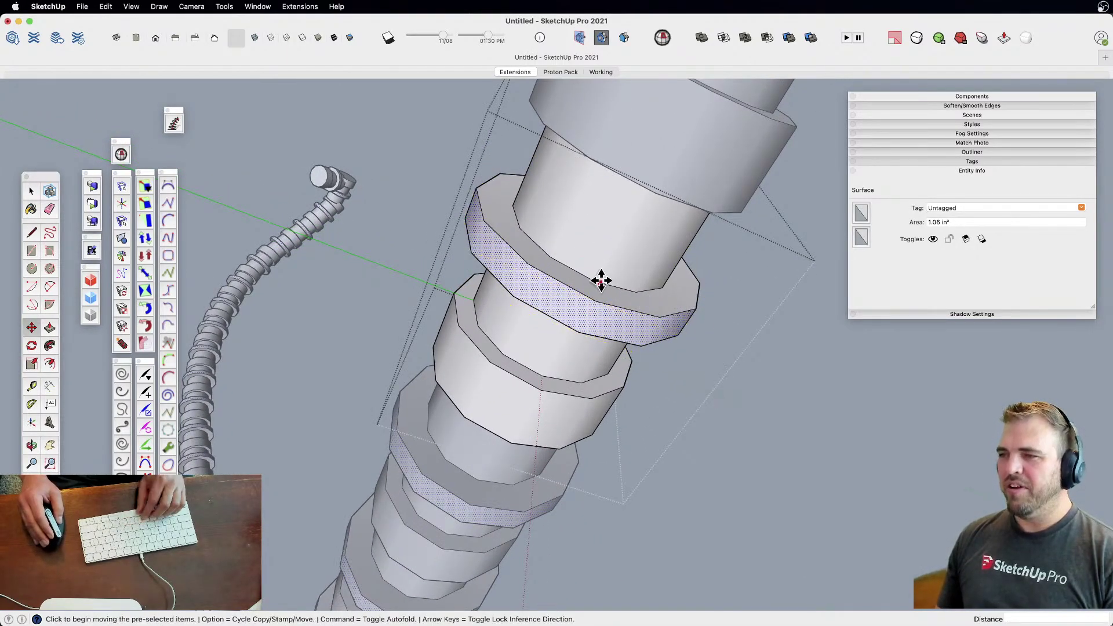
key("space")
left_click(597, 284)
key("m")
left_click(594, 282)
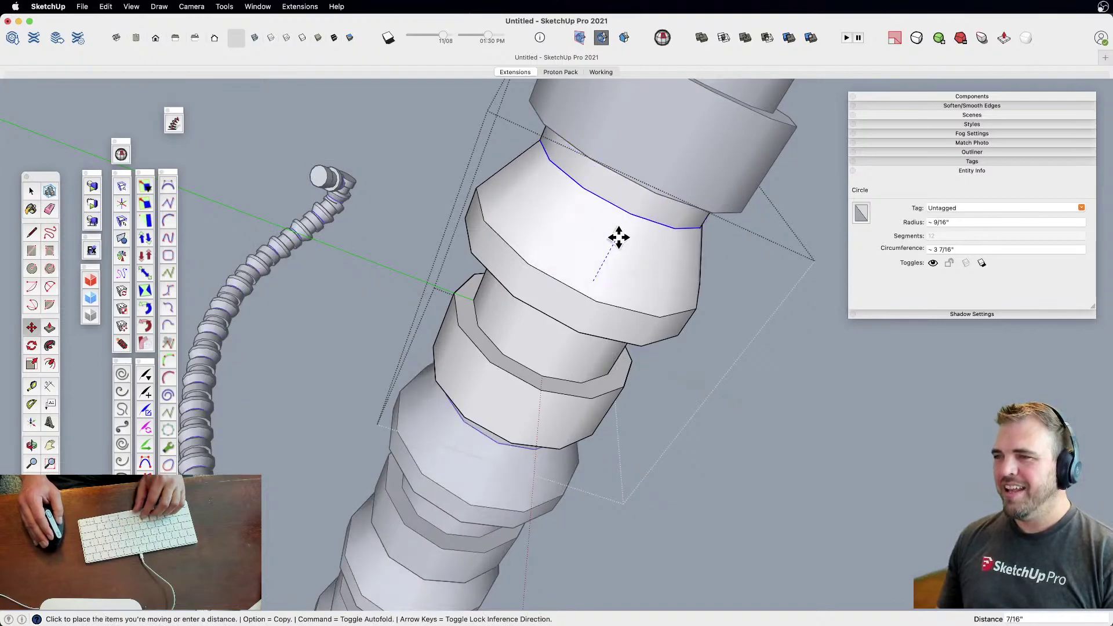
Move the circle where the tube meets the thin collar's opposite face about 1/4" along the tube, tapering that side too
middle_click_drag(617, 237, 671, 154)
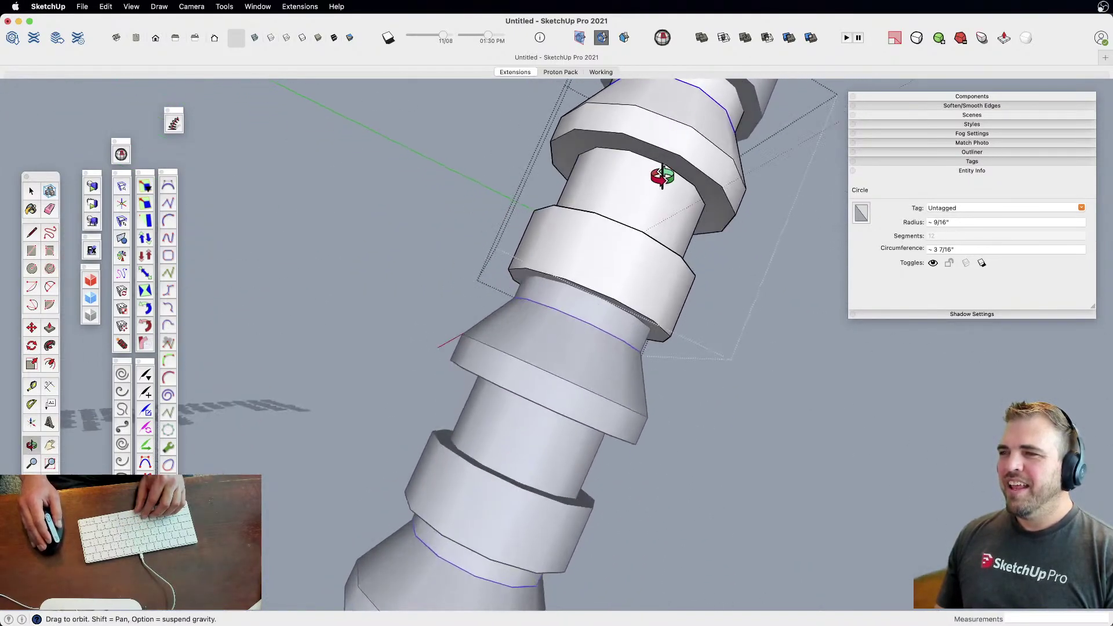
key("space")
key("m")
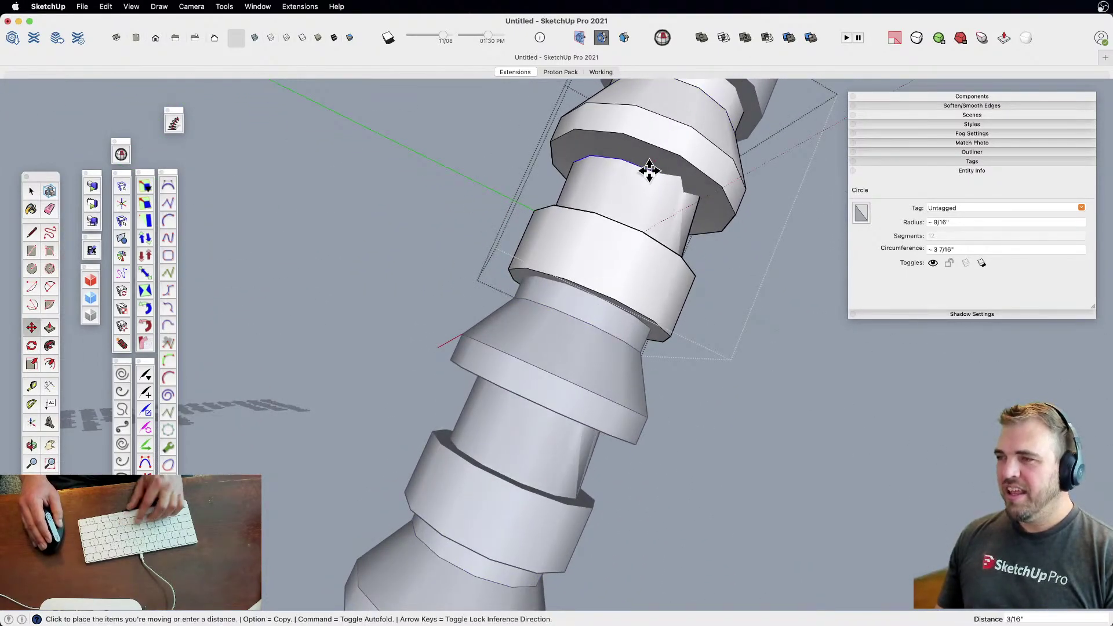
left_click(649, 166)
left_click(644, 189)
scroll(642, 273, "down", 8)
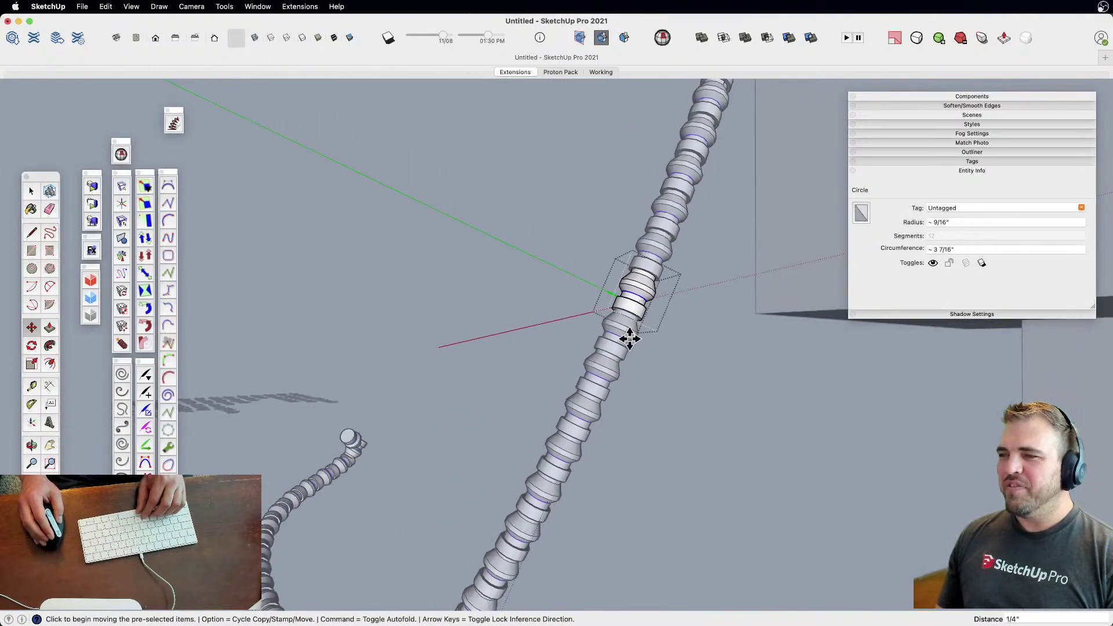
Group all the segments of the free-standing ribbed hose
key("space")
middle_click_drag(633, 427, 579, 435, "shift")
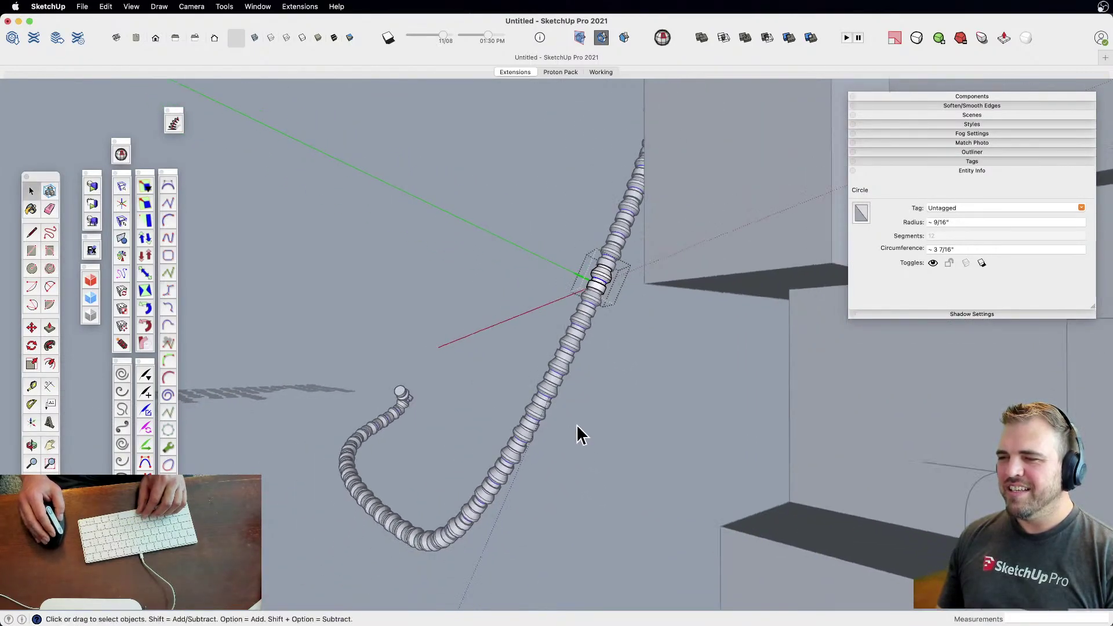
left_click(605, 399)
middle_click_drag(604, 400, 841, 391)
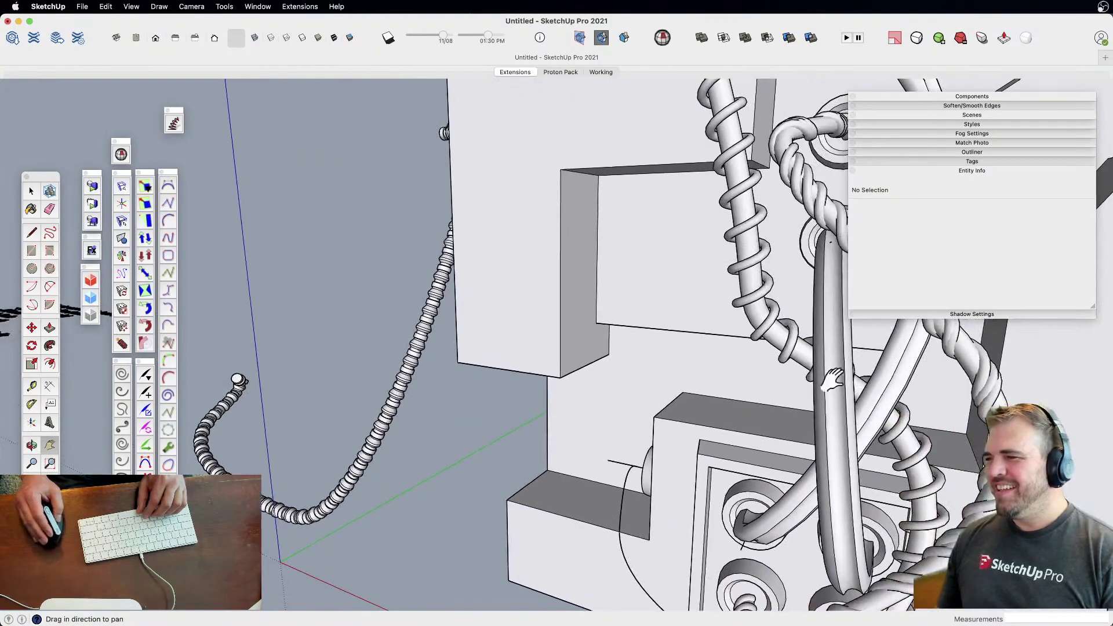
middle_click_drag(381, 479, 611, 486, "shift")
left_click(467, 426)
left_click_drag(313, 185, 578, 492)
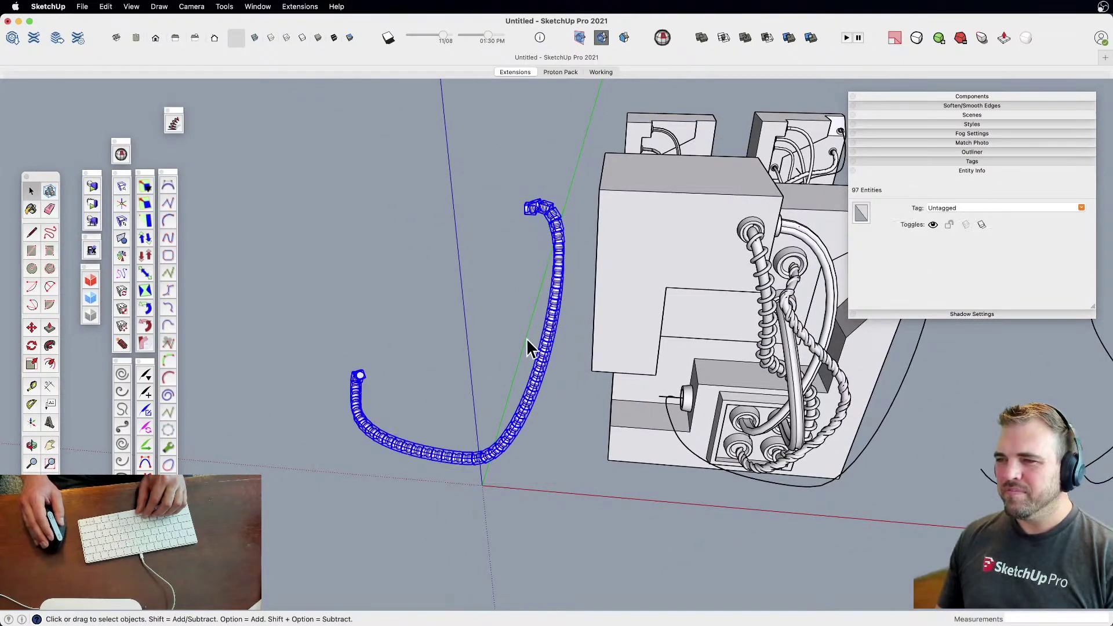
key("super+g")
Move the grouped ribbed hose 60 inches along the red axis onto the pack model, and clear the selection
key("m")
left_click(486, 513)
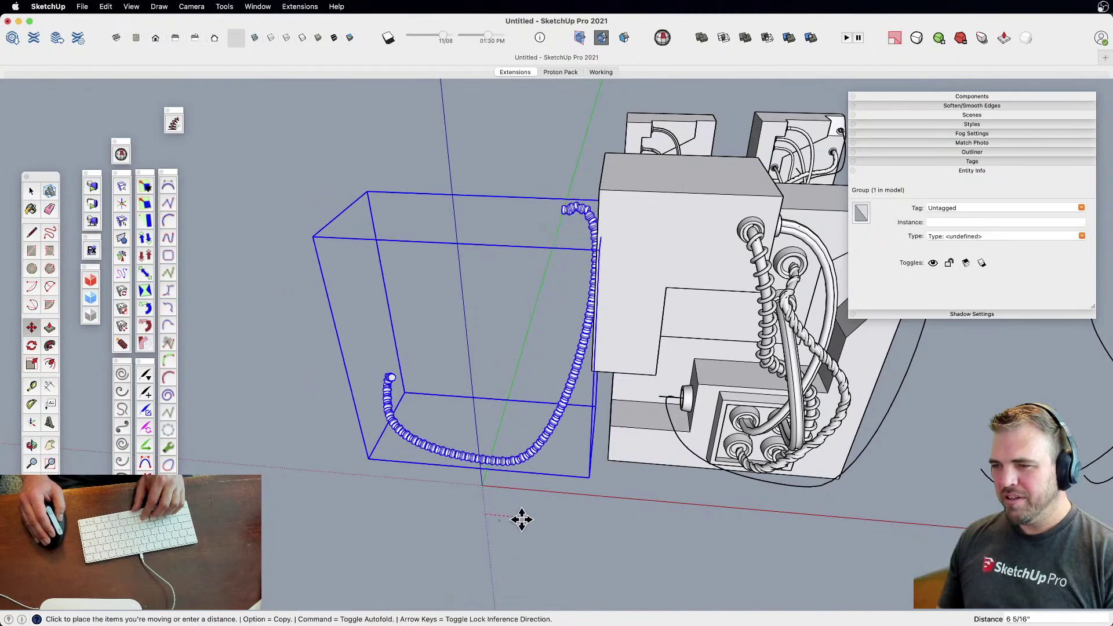
type("60")
key("Return")
key("space")
left_click(602, 540)
Examine how the ribbed hose runs around the pack from its lower block to the angled connector
middle_click_drag(685, 489, 469, 429, "shift")
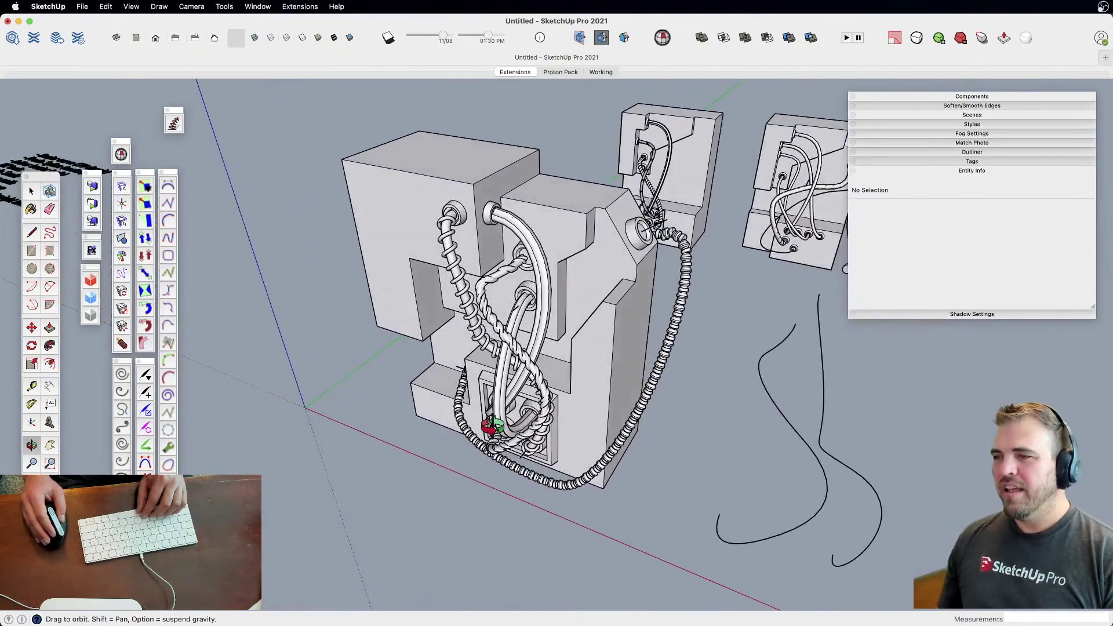
scroll(653, 392, "up", 5)
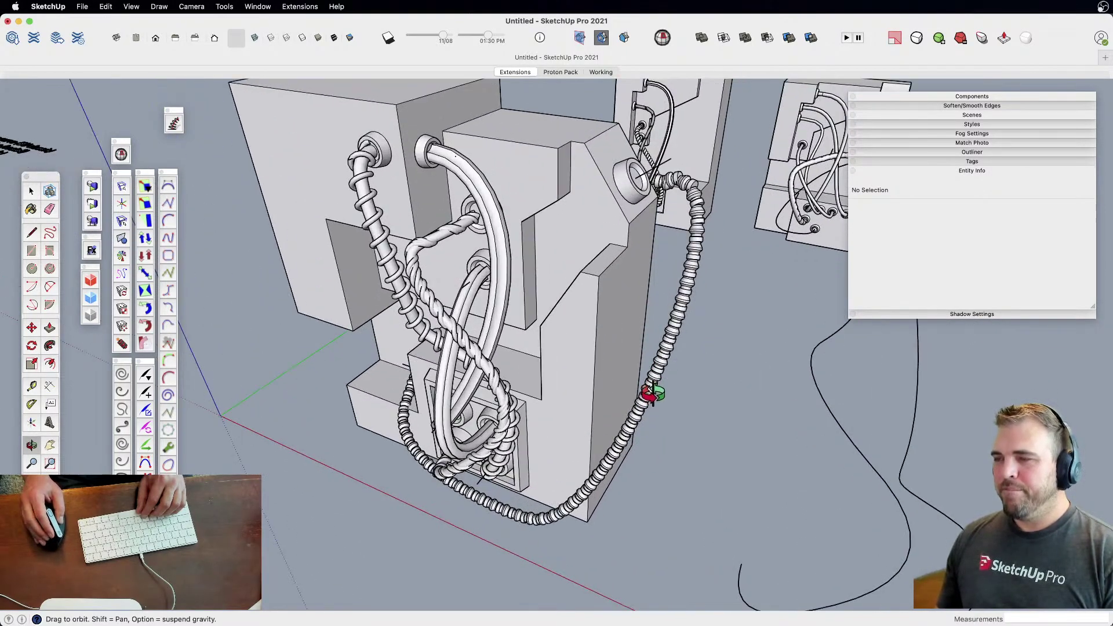
middle_click_drag(654, 376, 757, 204)
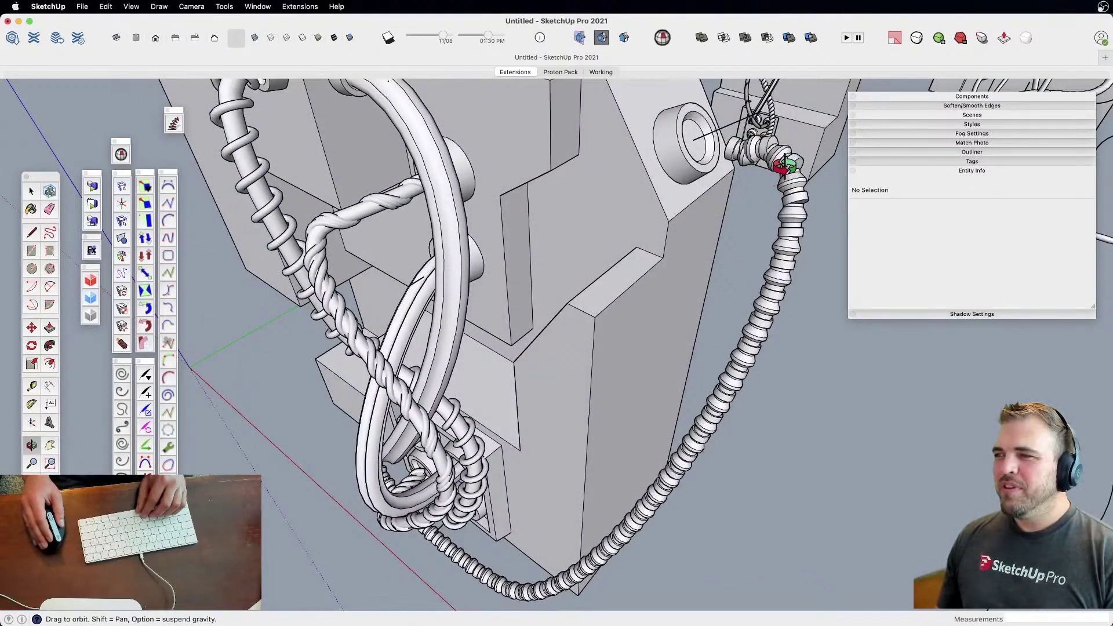
middle_click_drag(775, 218, 658, 240, "shift")
scroll(649, 267, "down", 5)
middle_click_drag(641, 340, 587, 462)
scroll(736, 432, "up", 3)
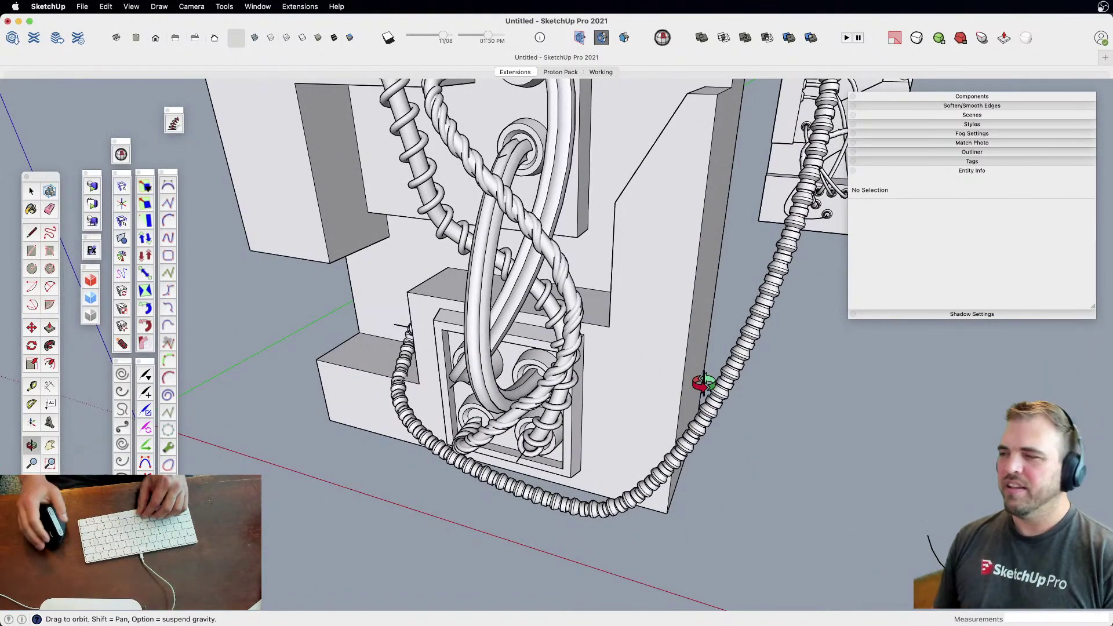
scroll(726, 394, "down", 3)
middle_click_drag(655, 380, 649, 510, "shift")
scroll(684, 429, "down", 2)
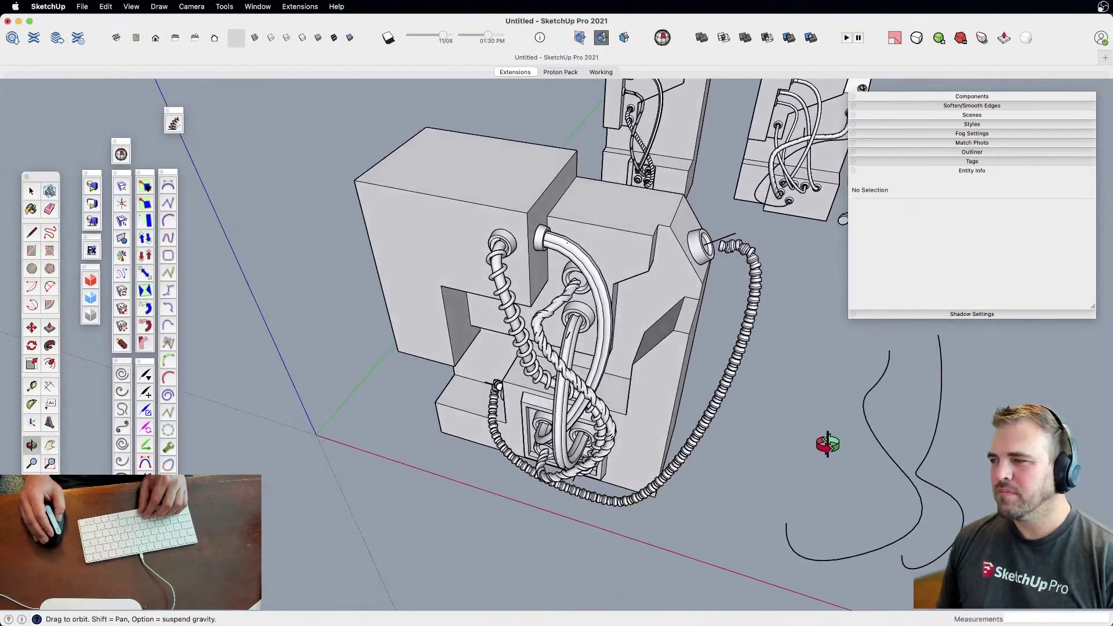
scroll(812, 446, "down", 2)
middle_click_drag(637, 427, 621, 371)
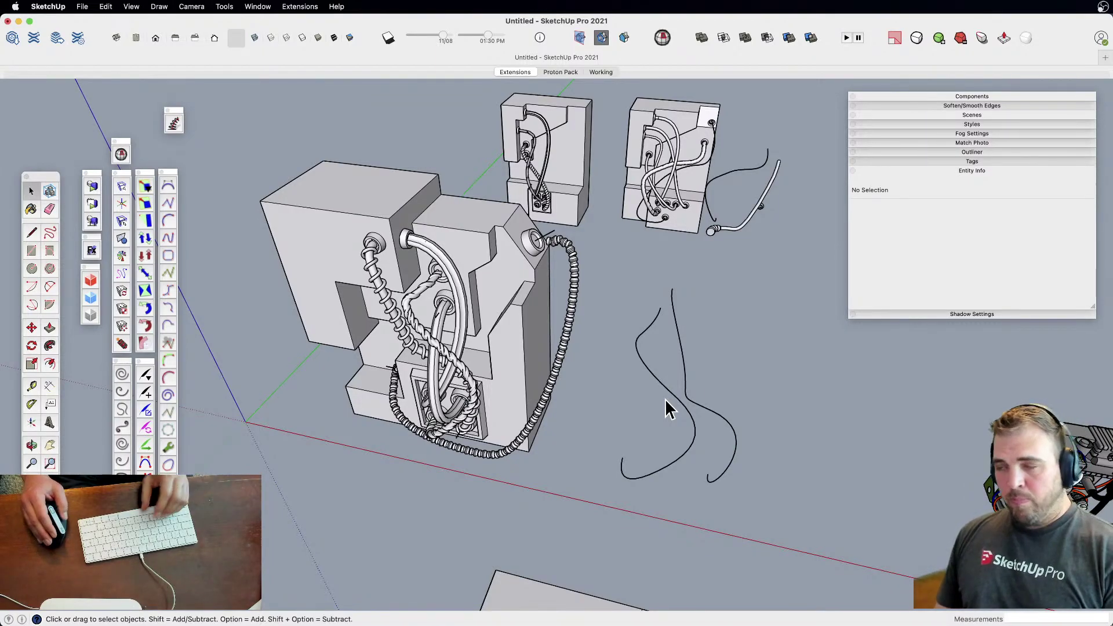
Inspect the coiled, twisted and smooth hoses on the pack's front and where they enter the lower connector box
scroll(444, 338, "up", 2)
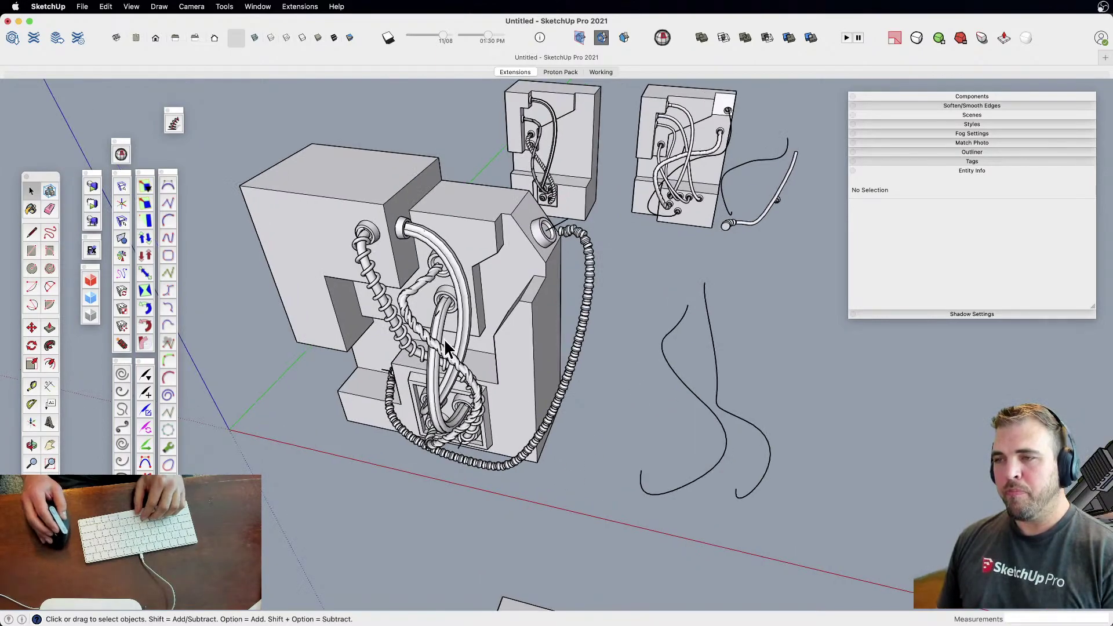
scroll(392, 324, "up", 5)
middle_click_drag(392, 324, 418, 328, "shift")
middle_click_drag(419, 327, 529, 375, "shift")
scroll(486, 353, "down", 3)
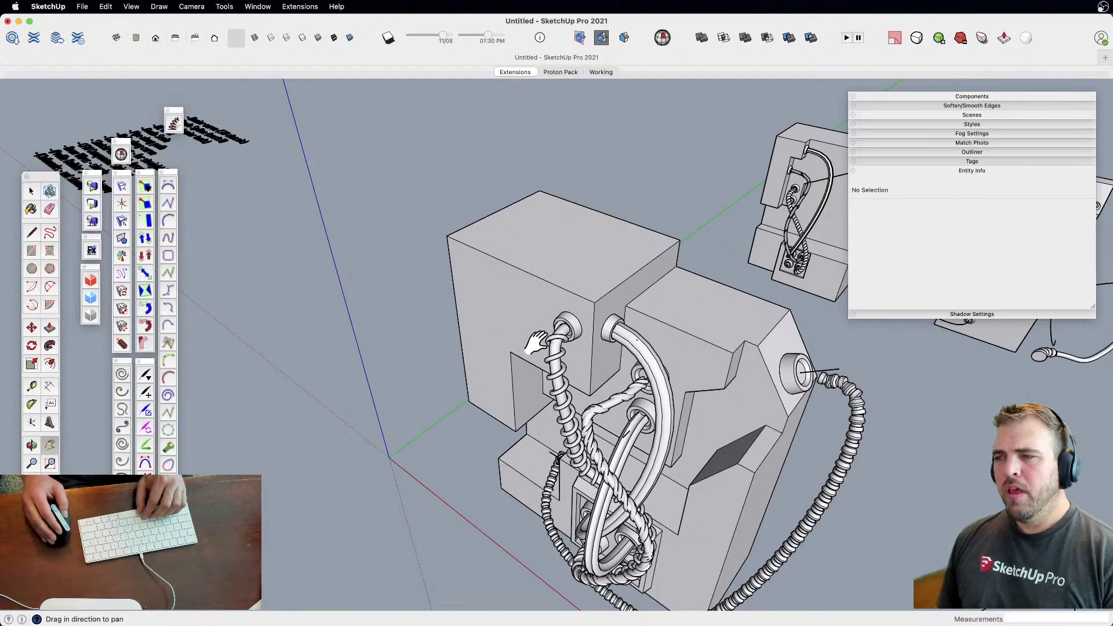
scroll(547, 342, "up", 4)
middle_click_drag(547, 350, 487, 116, "shift")
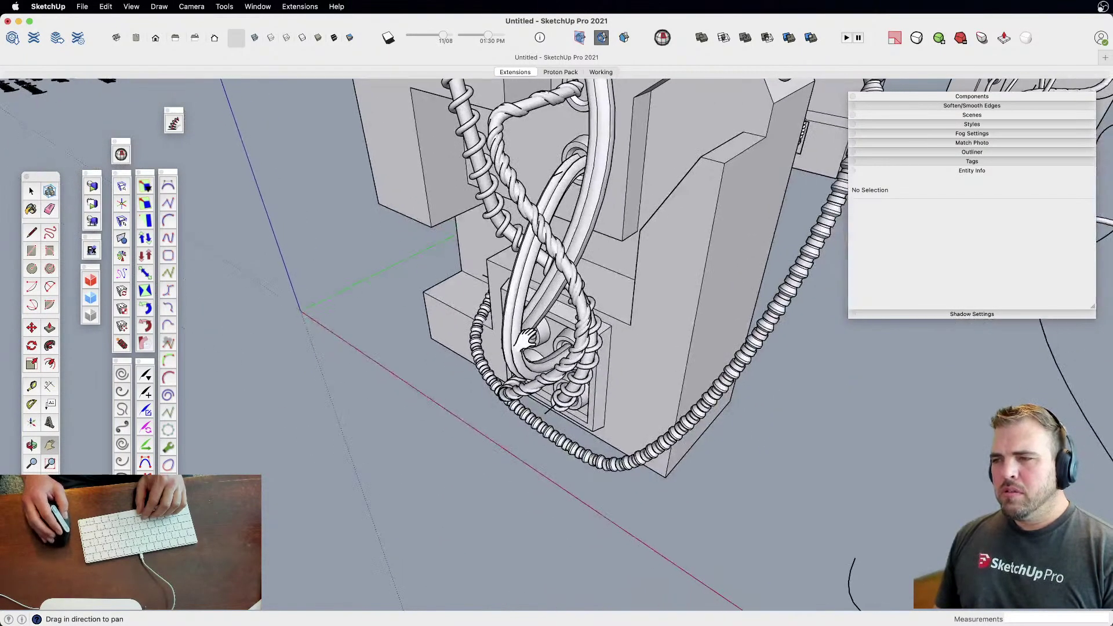
scroll(539, 351, "up", 4)
middle_click_drag(539, 351, 594, 347)
scroll(572, 364, "down", 10)
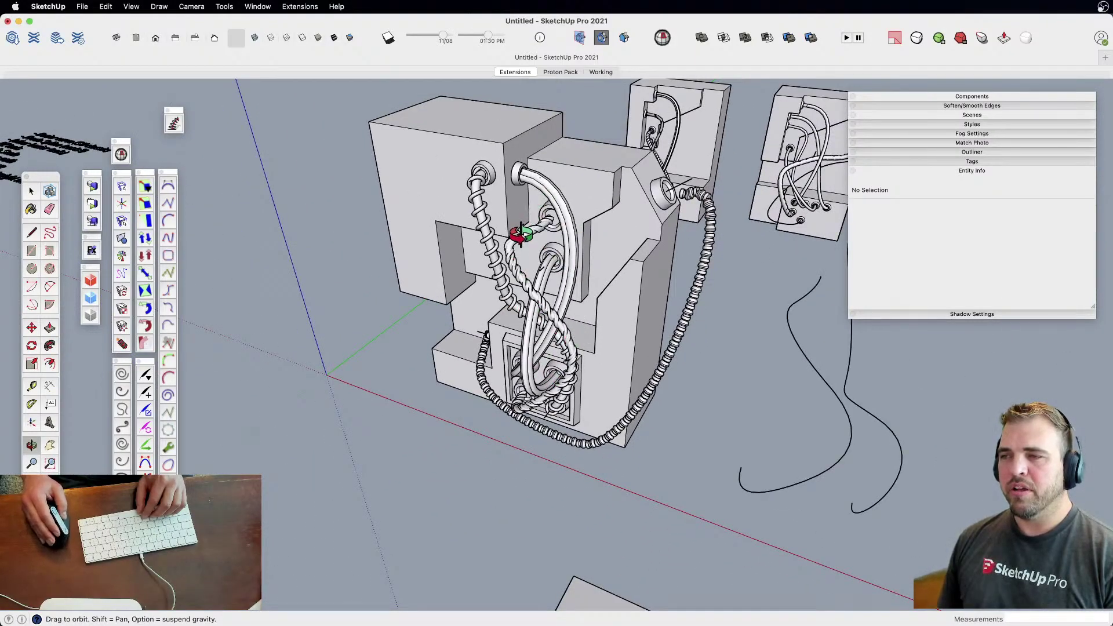
scroll(503, 358, "down", 3)
middle_click_drag(496, 373, 538, 391)
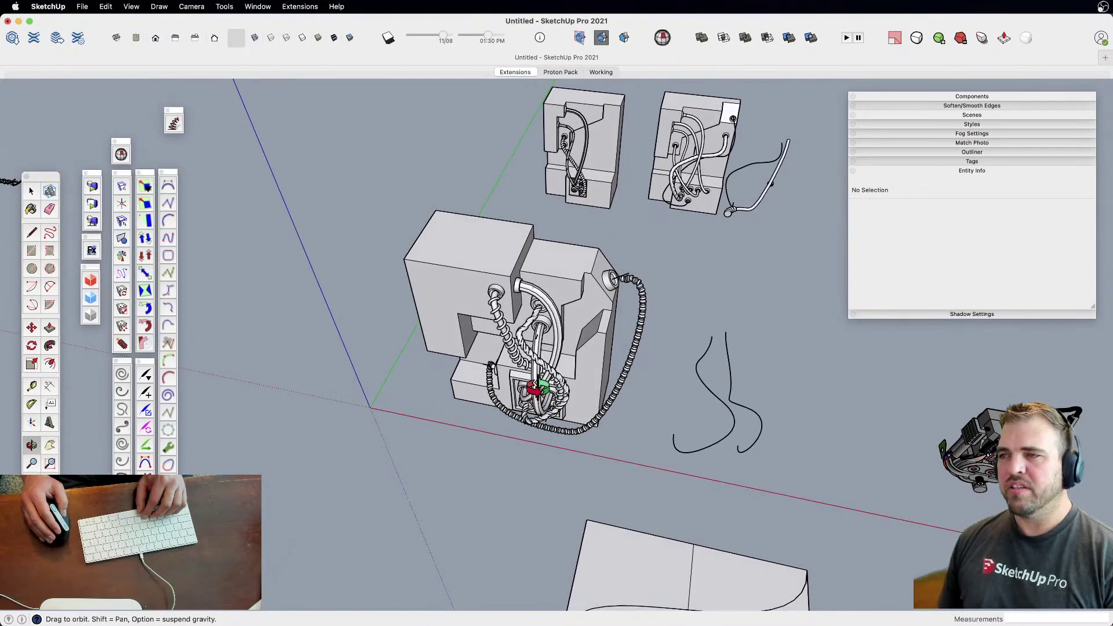
scroll(521, 410, "up", 5)
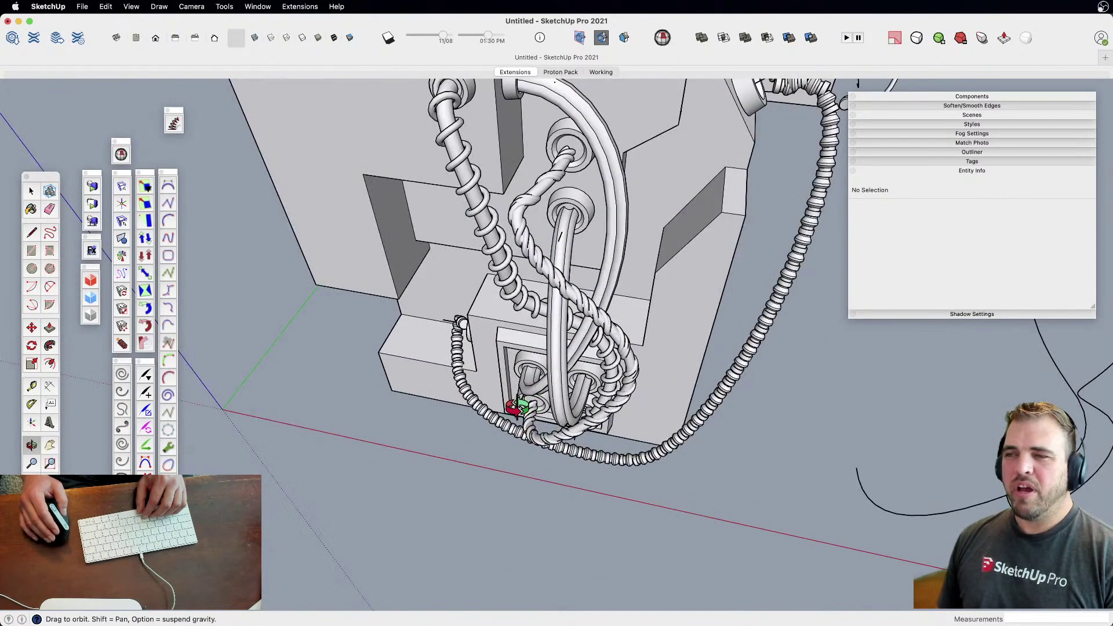
scroll(532, 391, "up", 5)
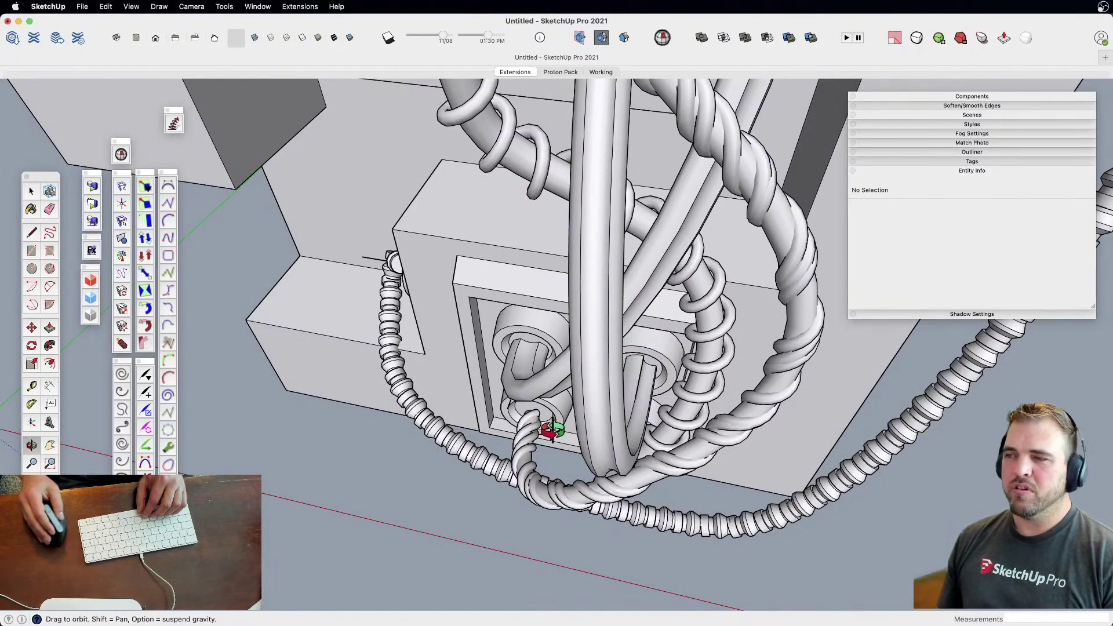
left_click_drag(648, 410, 496, 367)
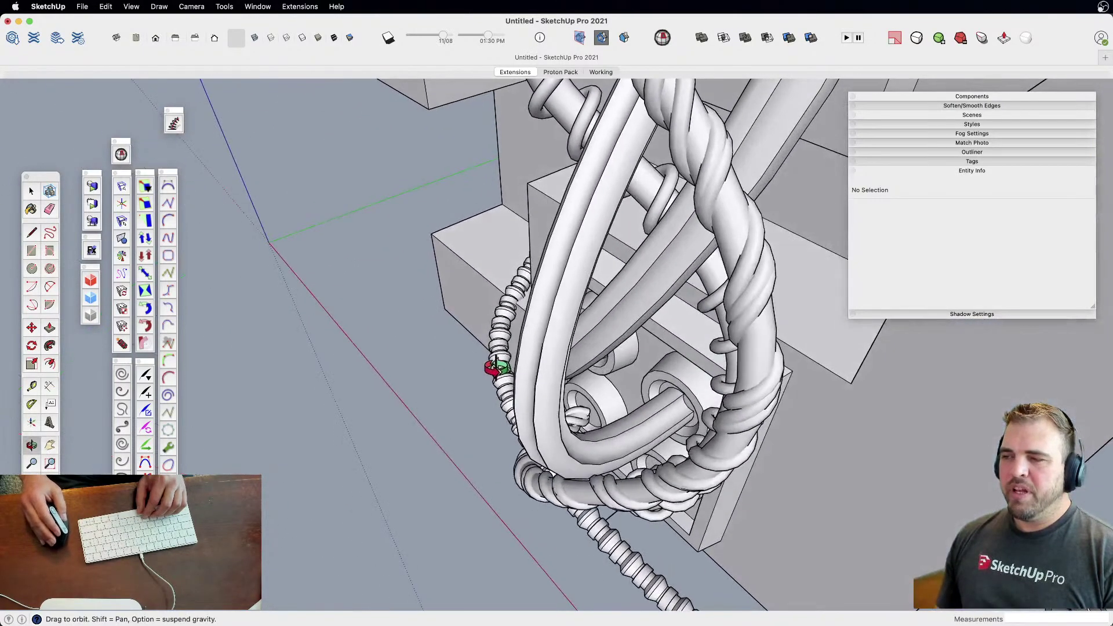
left_click_drag(662, 413, 545, 394)
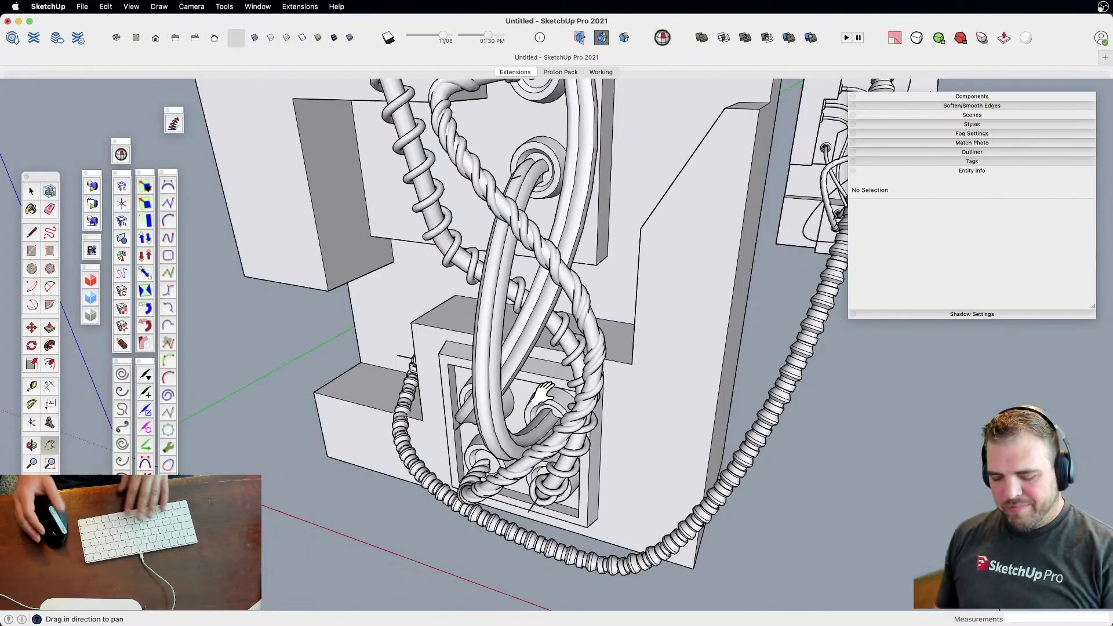
scroll(504, 365, "down", 3)
left_click_drag(505, 365, 521, 405)
mouse_move(520, 405)
middle_mouse_down()
mouse_move(584, 443)
mouse_move(529, 410)
middle_mouse_up()
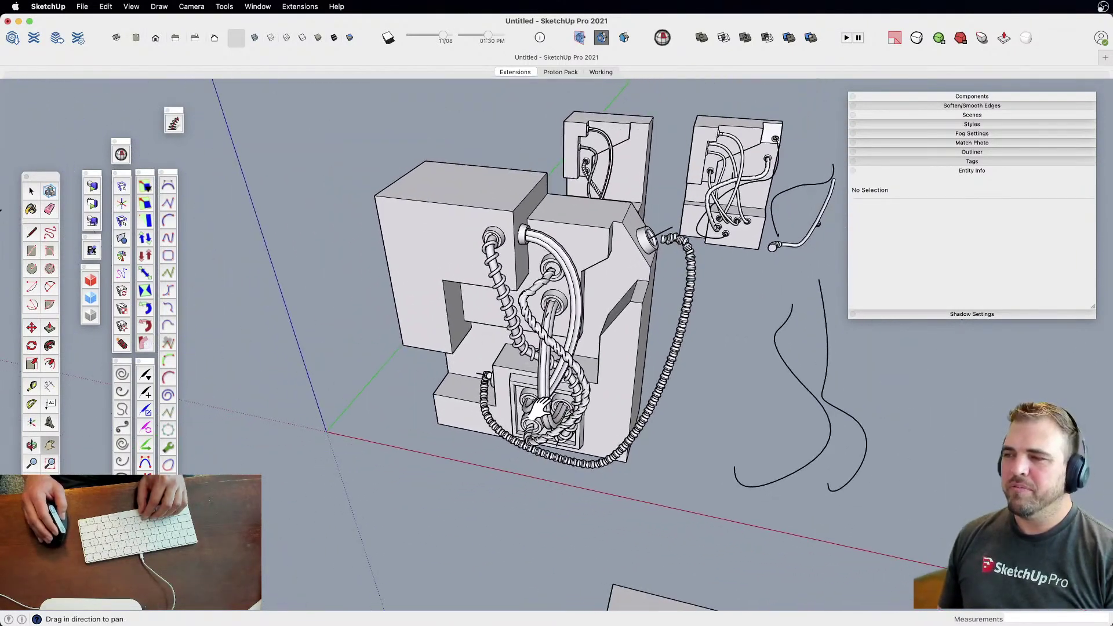
Move the curve farther from the pack about 11 5/16" away from the neighbouring S-shaped curve
left_click(760, 474)
mouse_move(721, 460)
middle_mouse_down()
mouse_move(579, 455)
mouse_move(638, 459)
middle_mouse_up()
key("m")
left_click_drag(651, 474, 703, 474)
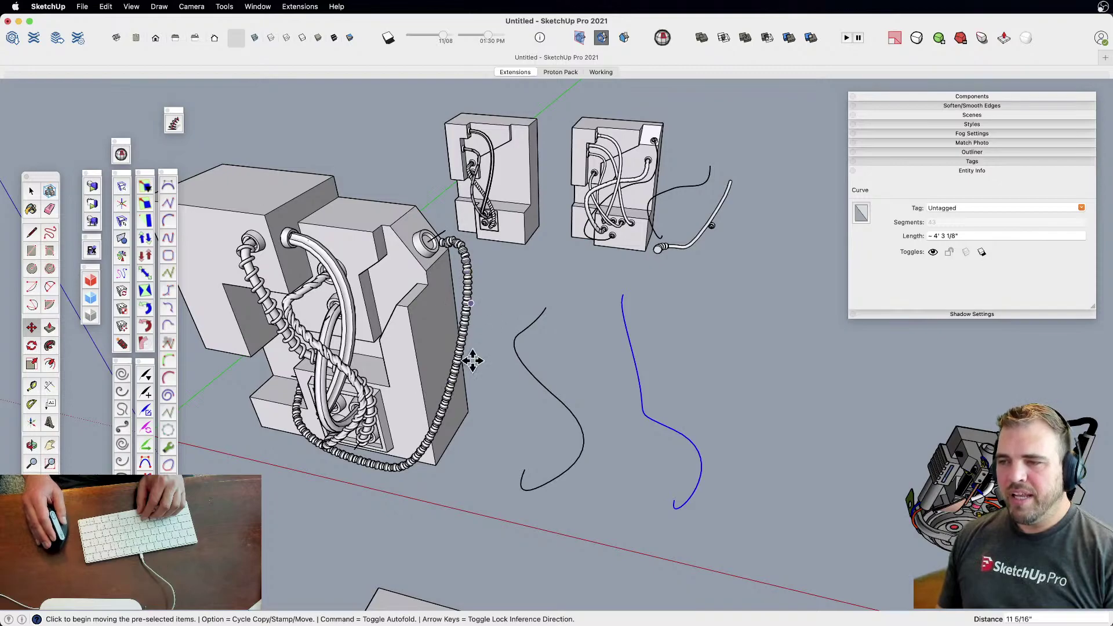
scroll(524, 478, "up", 3)
key("space")
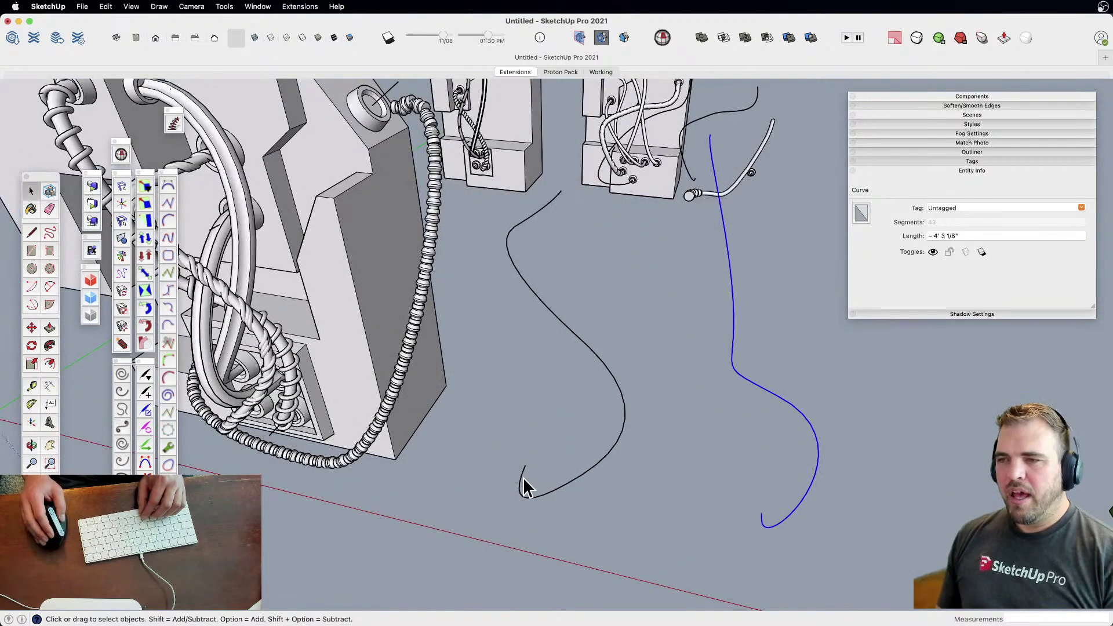
Draw a short line branching off the S-shaped curve nearer the pack, just below its upper bend
scroll(524, 476, "up", 5)
middle_click_drag(517, 468, 561, 481)
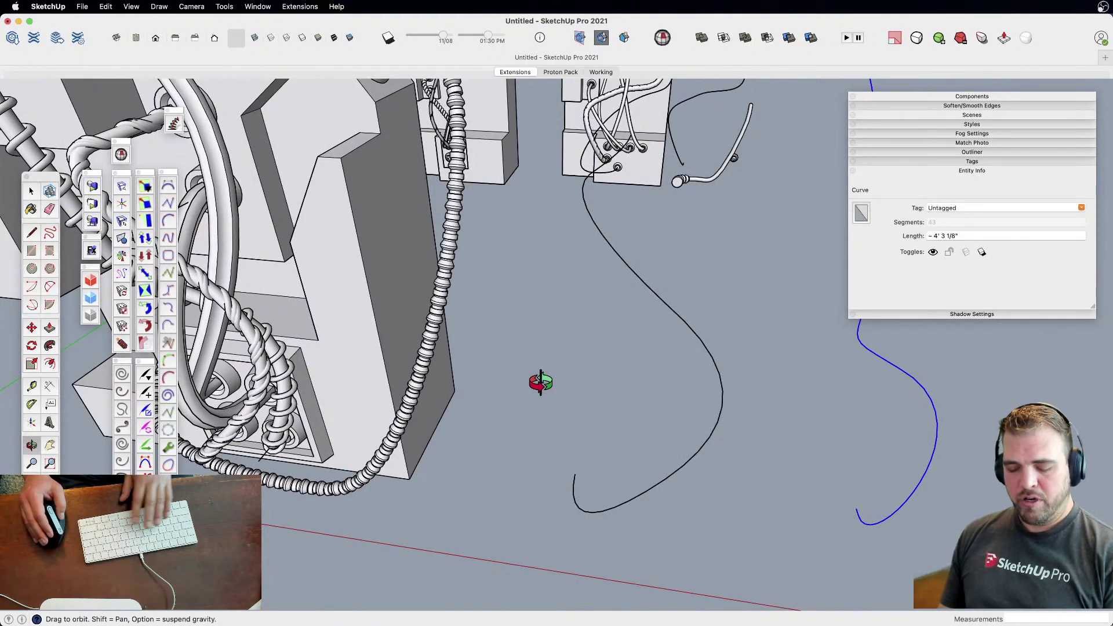
left_click_drag(450, 301, 495, 410)
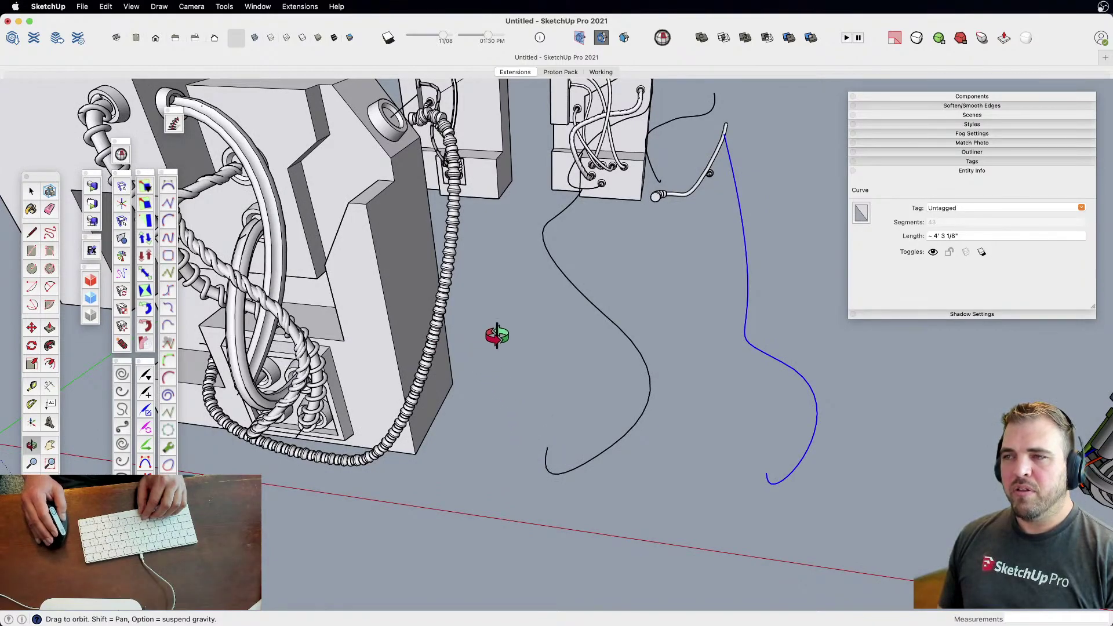
key("space")
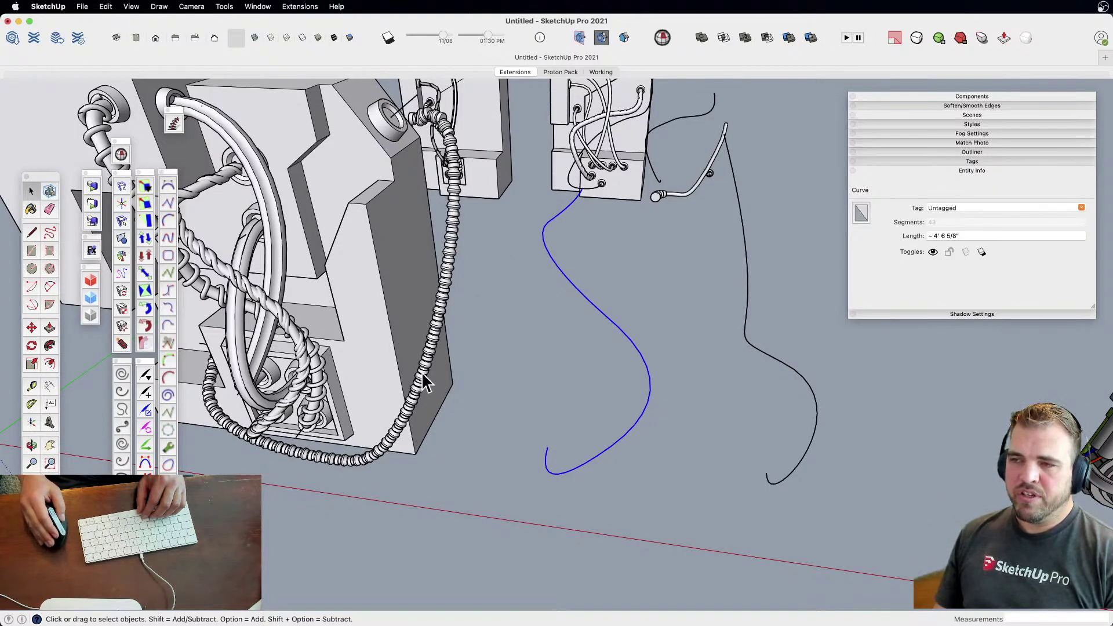
scroll(583, 293, "up", 3)
middle_click_drag(551, 243, 503, 398)
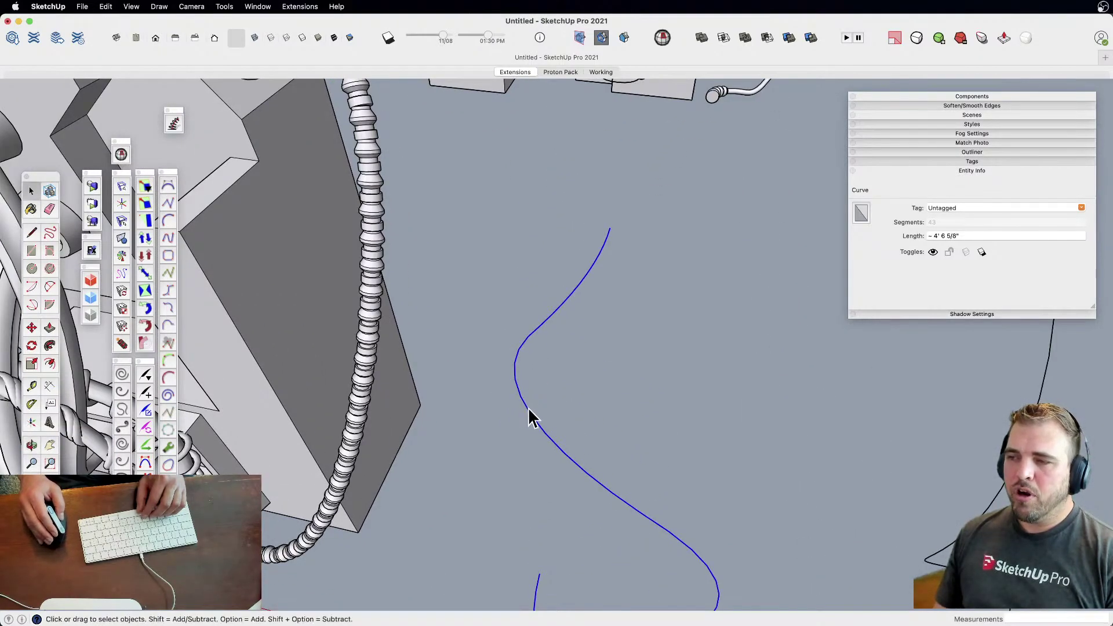
key("l")
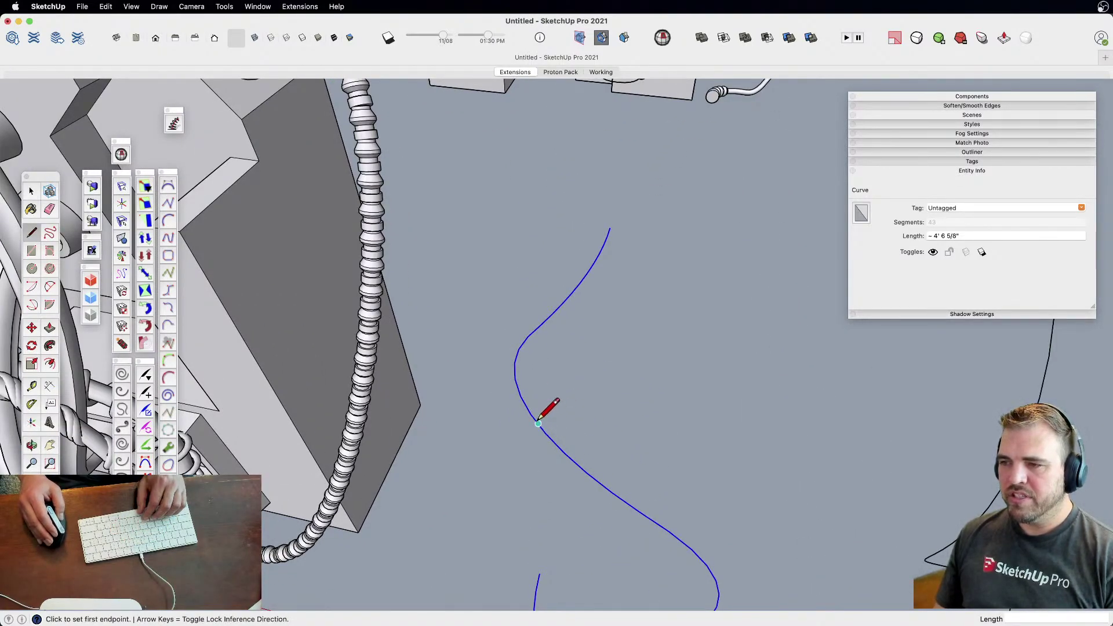
left_click(545, 432)
left_click(585, 417)
key("space")
Draw a second short line off the same curve just above the upper bend to split off the bend section
key("l")
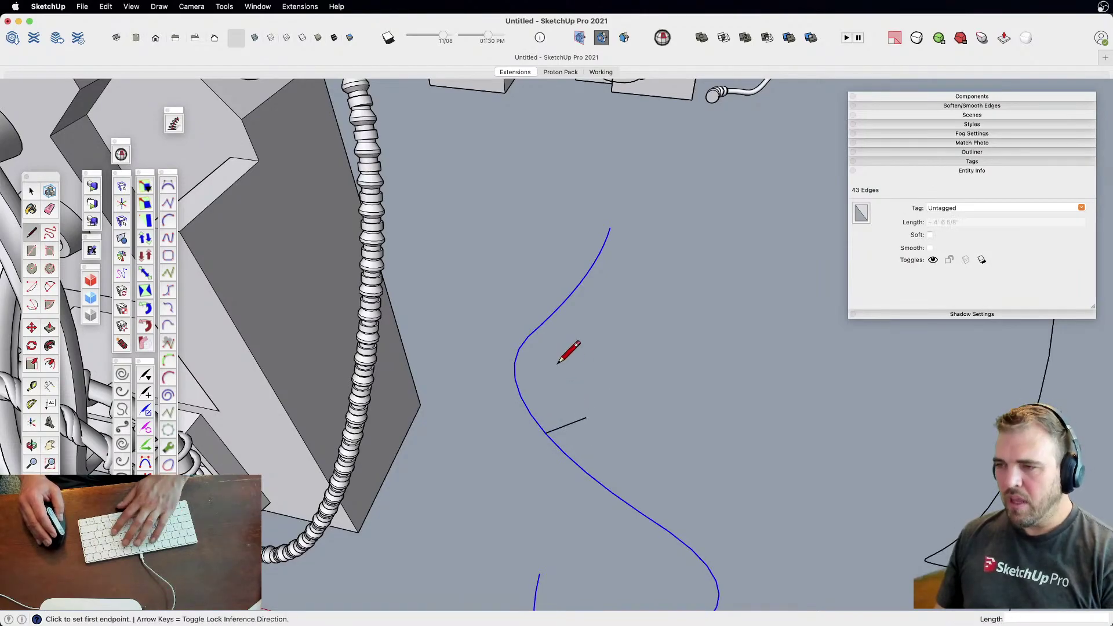
left_click(527, 336)
left_click(557, 326)
key("space")
scroll(569, 363, "down", 3)
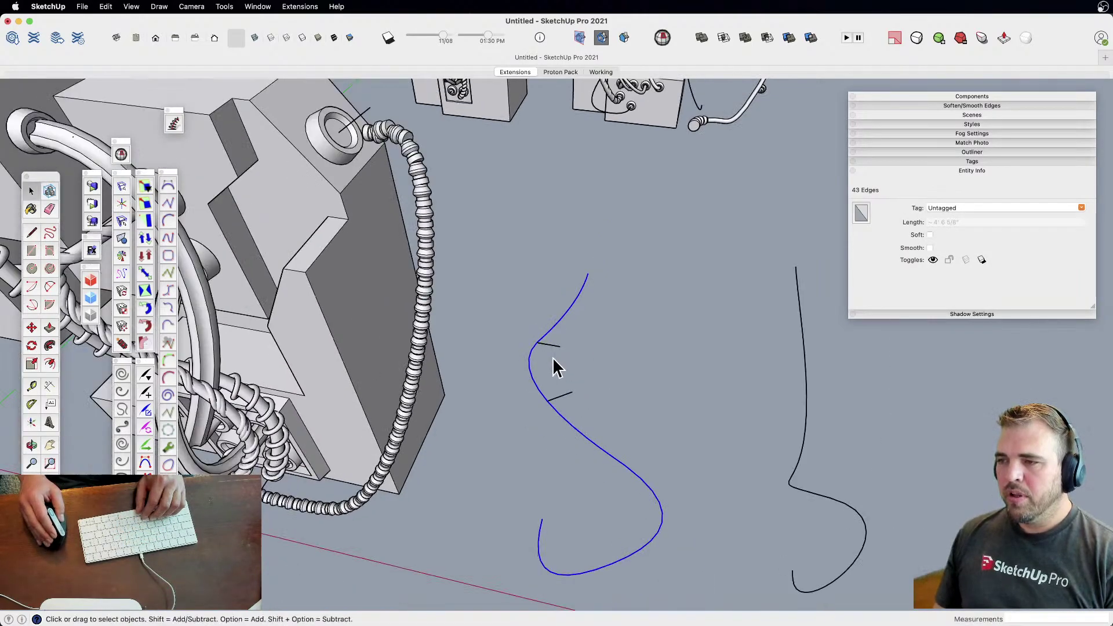
Convert the separated upper bend section of the S-shaped curve with Polyline Segmentor, using 6 segments
middle_click_drag(554, 365, 538, 327, "shift")
left_click(513, 284)
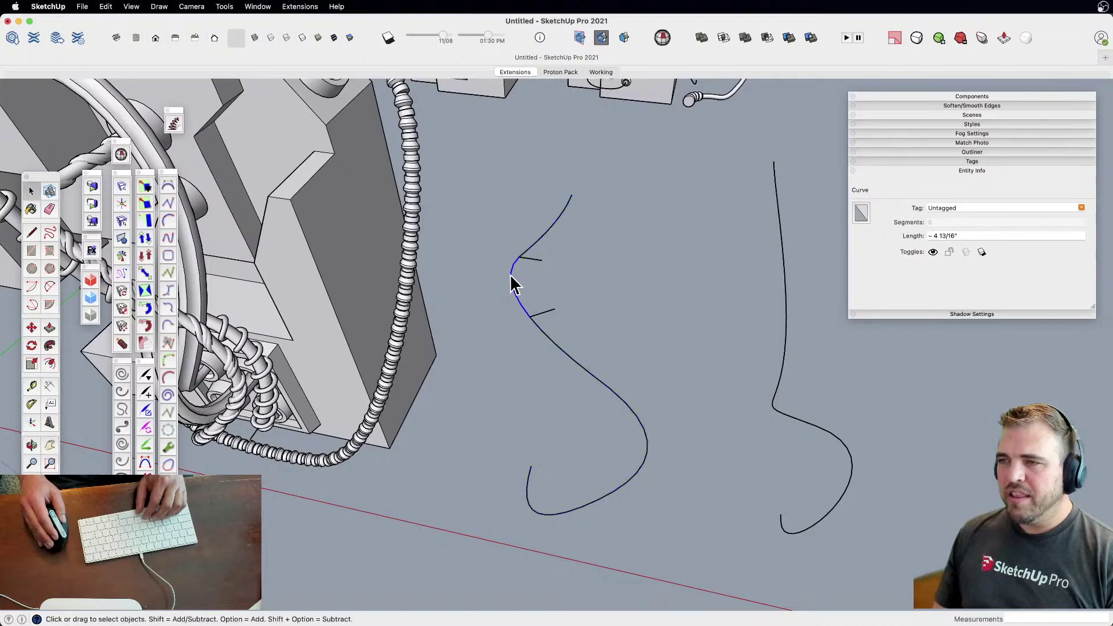
right_click(512, 271)
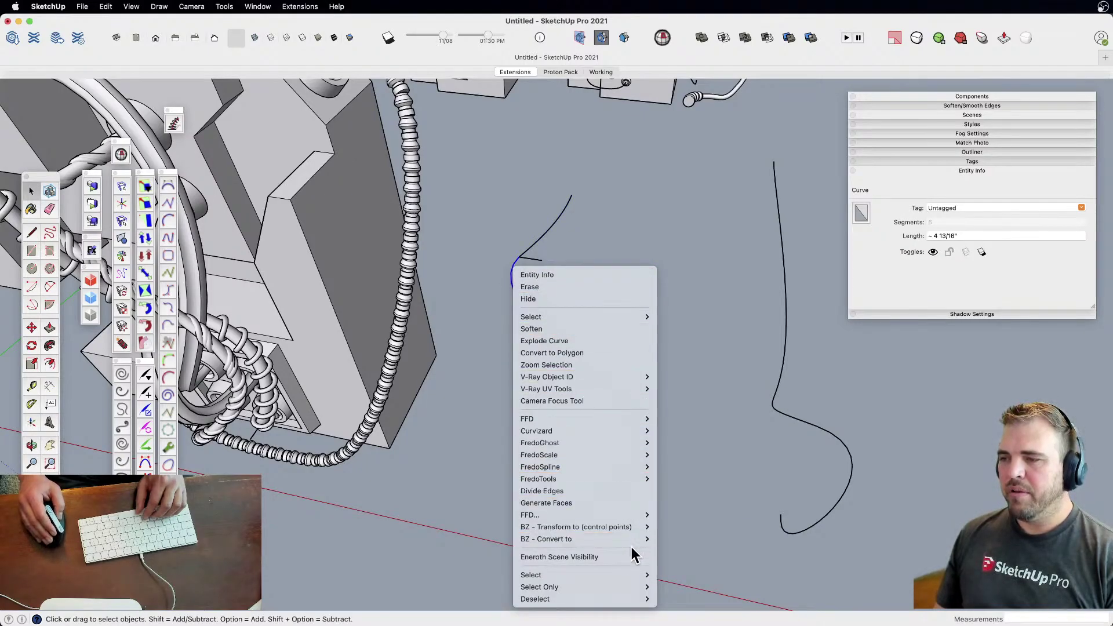
mouse_move(629, 539)
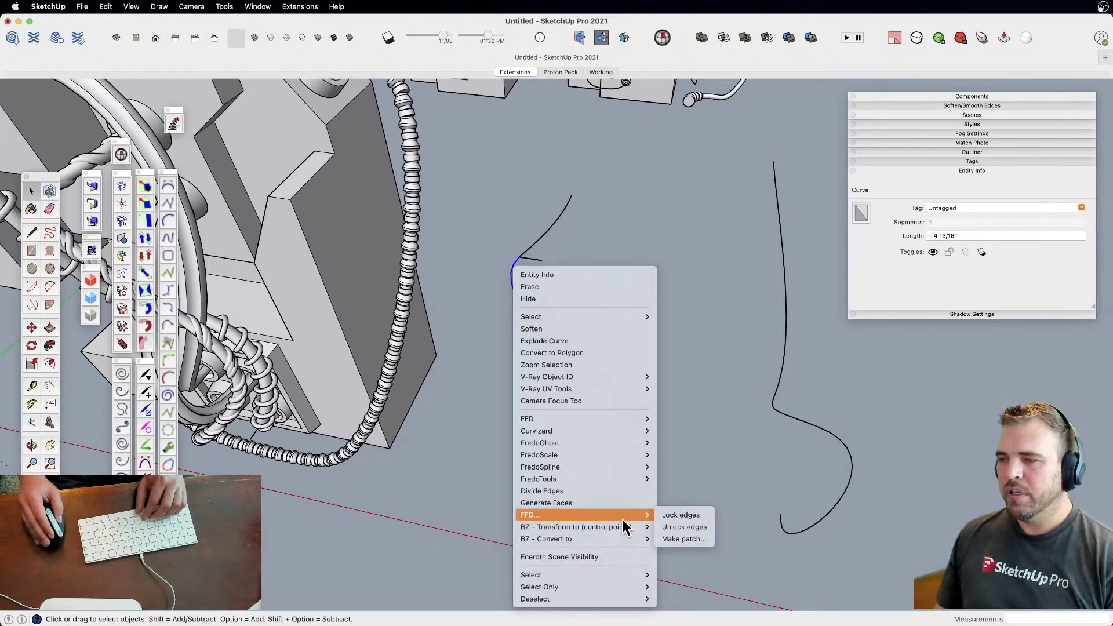
left_click(608, 240)
middle_click_drag(607, 249, 527, 130)
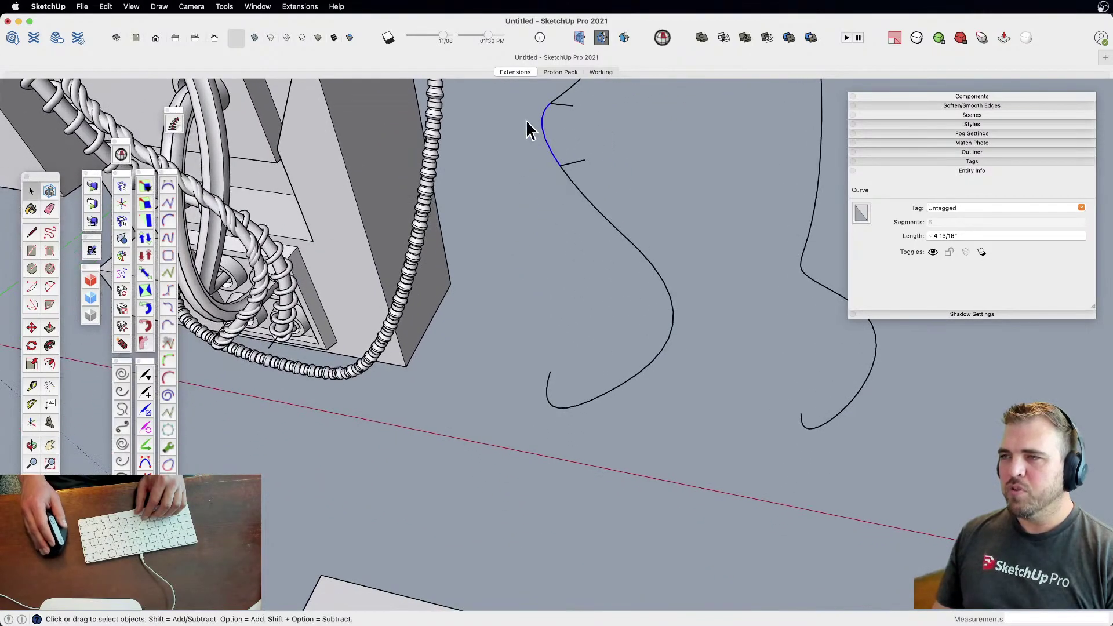
right_click(546, 110)
mouse_move(631, 381)
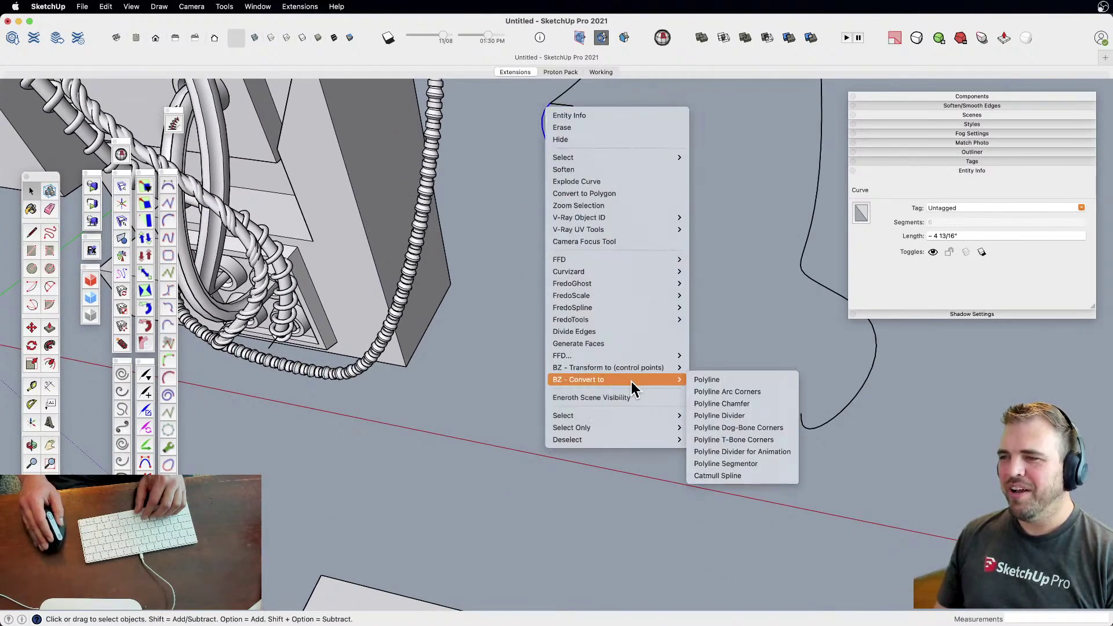
left_click(740, 464)
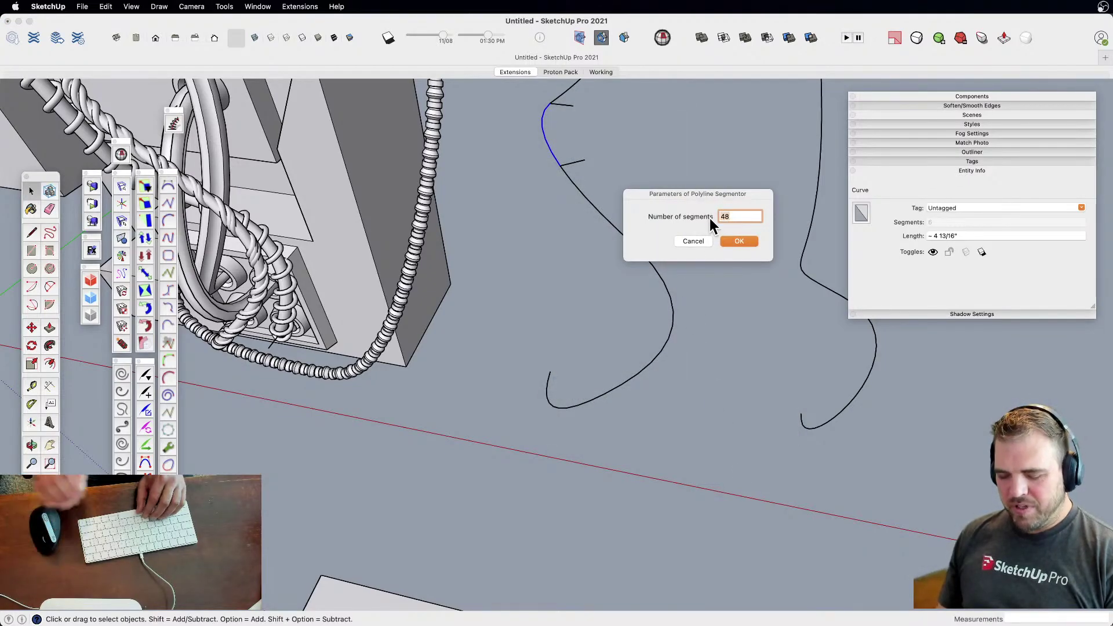
type("6")
key("Return")
Draw two short lines off the S-shaped curve, one on each side of its lower hooked bend, to split off that section
left_click(622, 165)
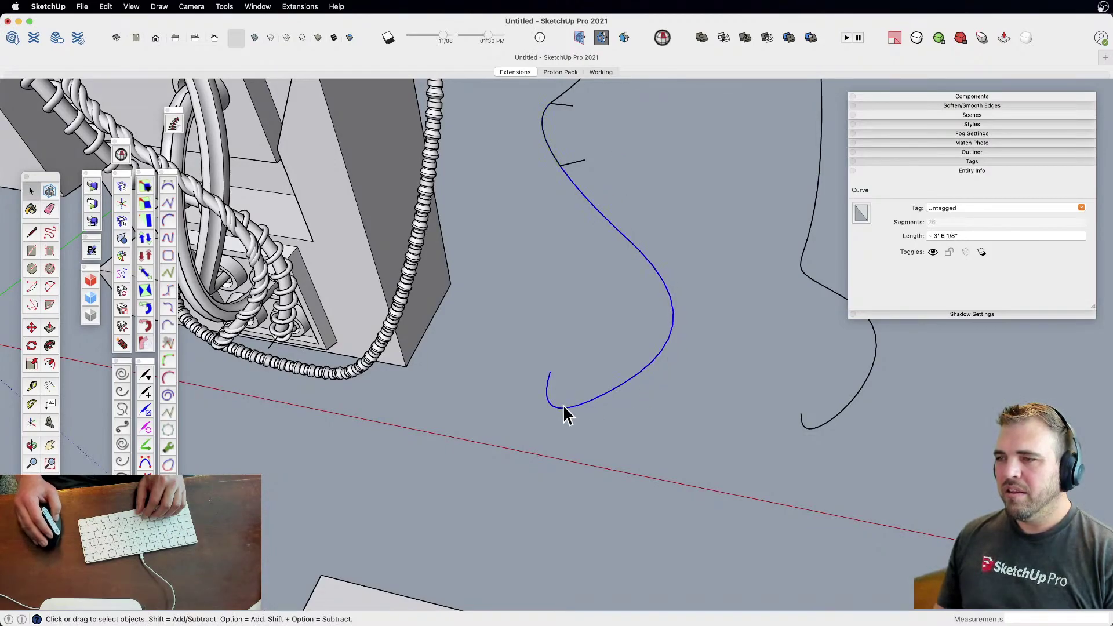
scroll(548, 395, "up", 5)
key("l")
left_click(545, 382)
left_click(563, 386)
key("space")
key("l")
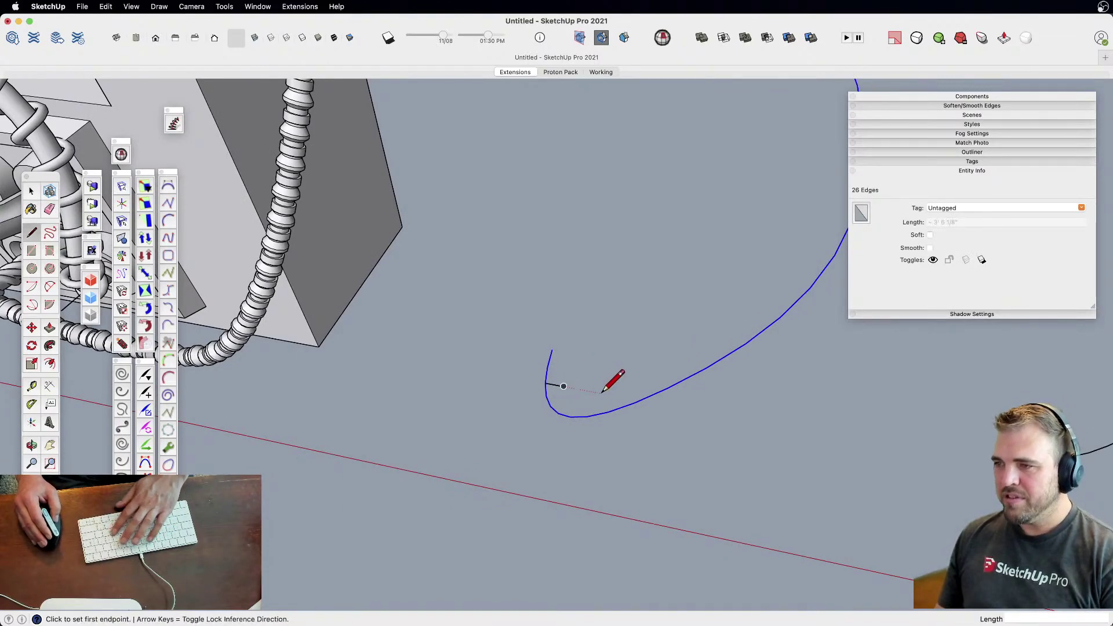
left_click(602, 446)
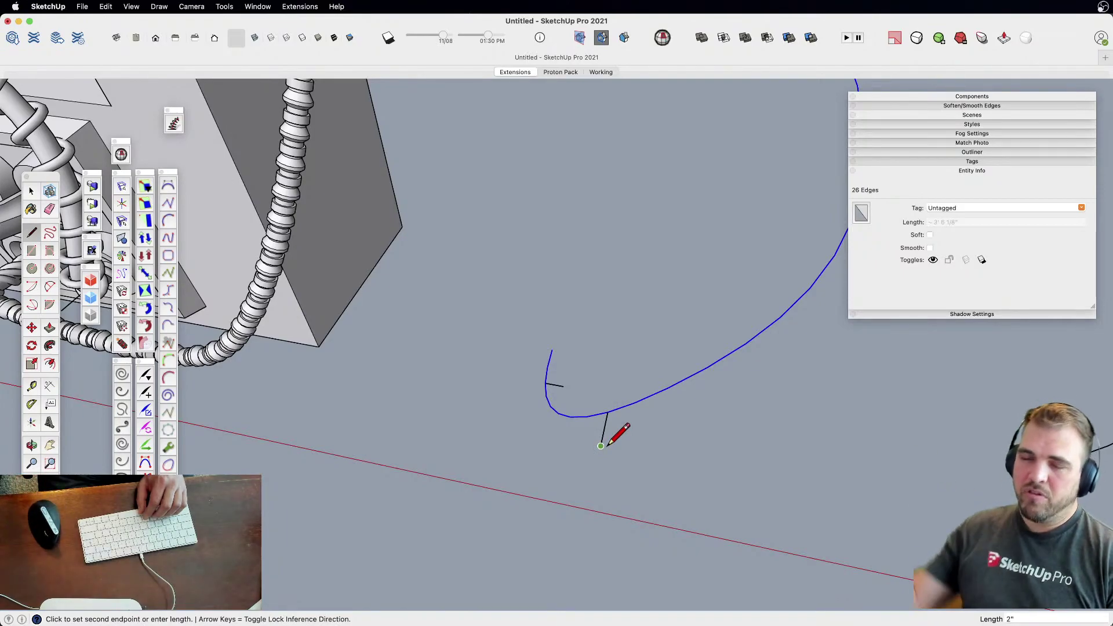
Erase the short splitting lines at the lower and upper bends of the S-shaped curve
middle_click_drag(607, 445, 579, 186)
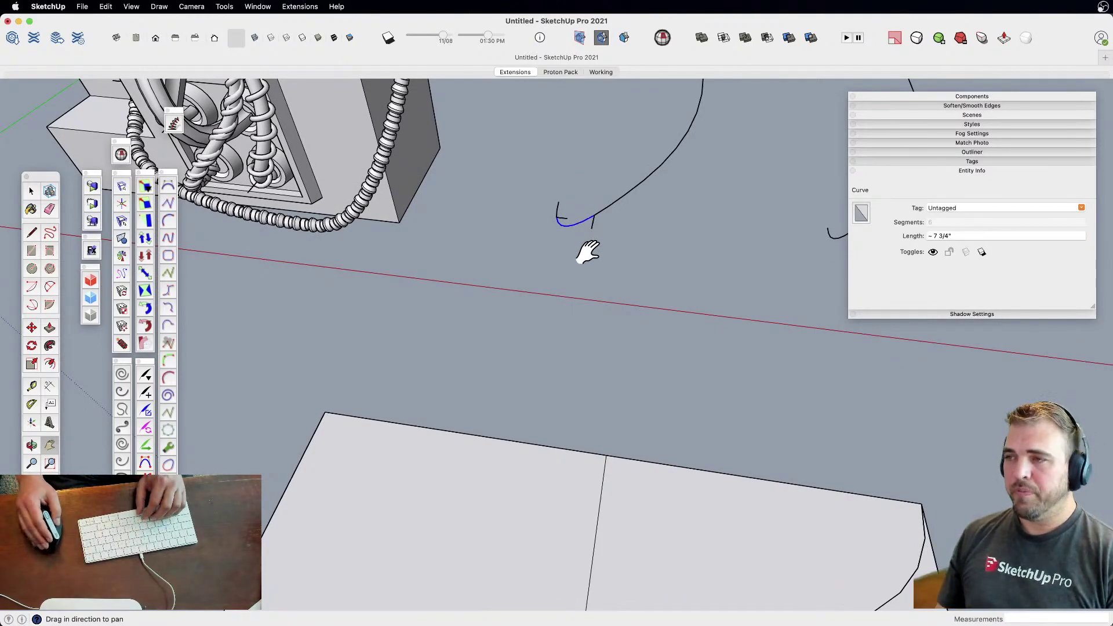
middle_click_drag(589, 248, 574, 345, "shift")
key("e")
left_click(582, 314)
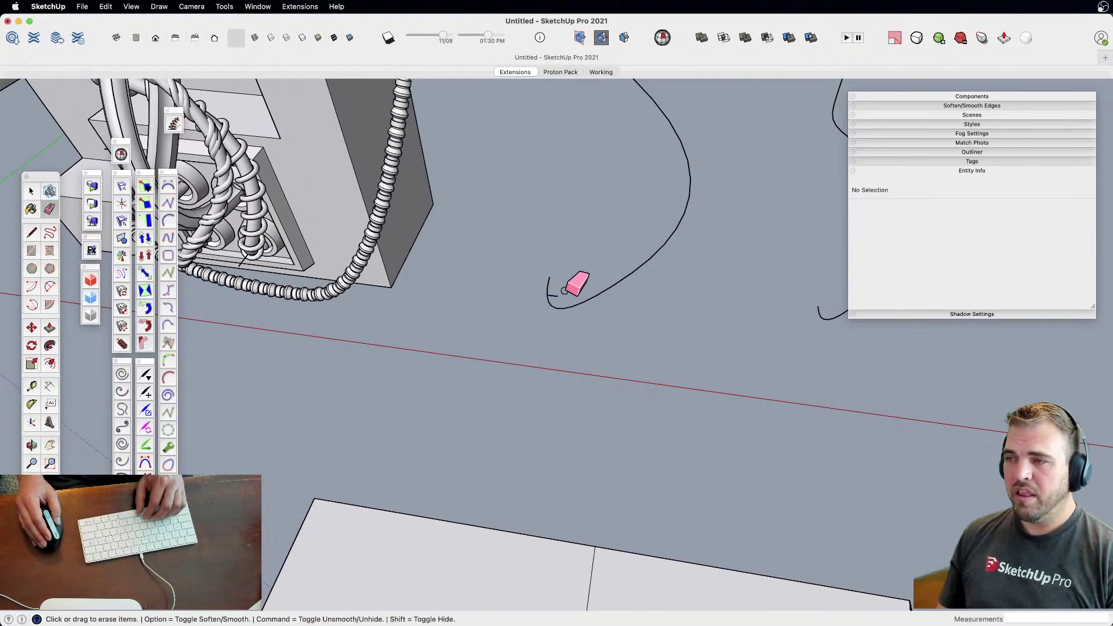
middle_click_drag(567, 289, 574, 409, "shift")
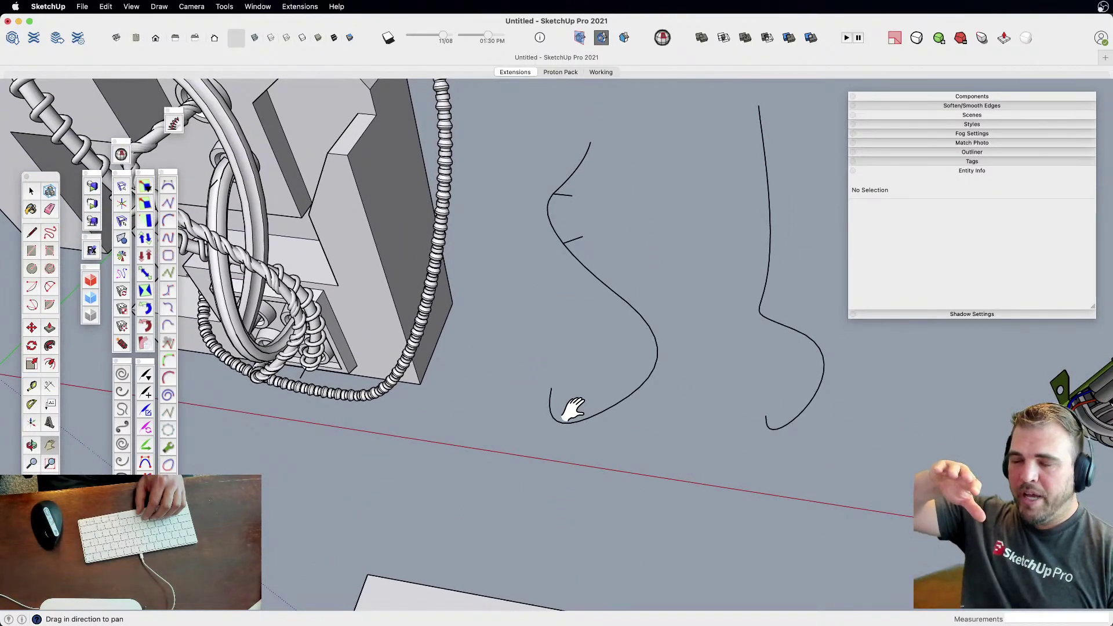
scroll(583, 232, "up", 2)
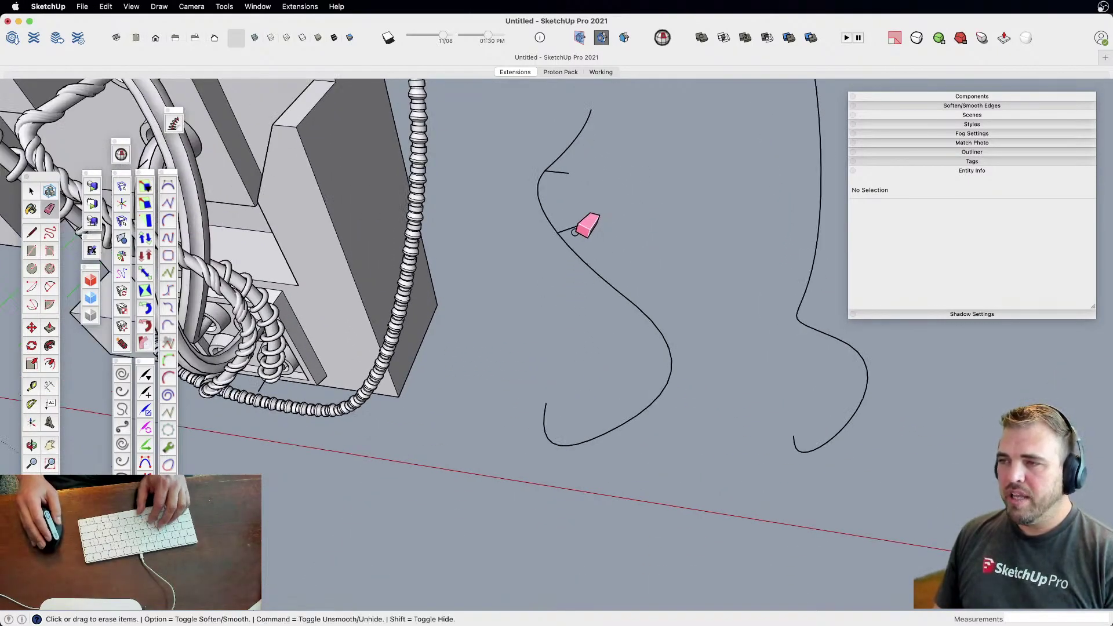
left_click_drag(574, 169, 560, 176)
mouse_move(565, 191)
middle_mouse_down("shift")
mouse_move(576, 241)
mouse_move(562, 301)
middle_mouse_up("shift")
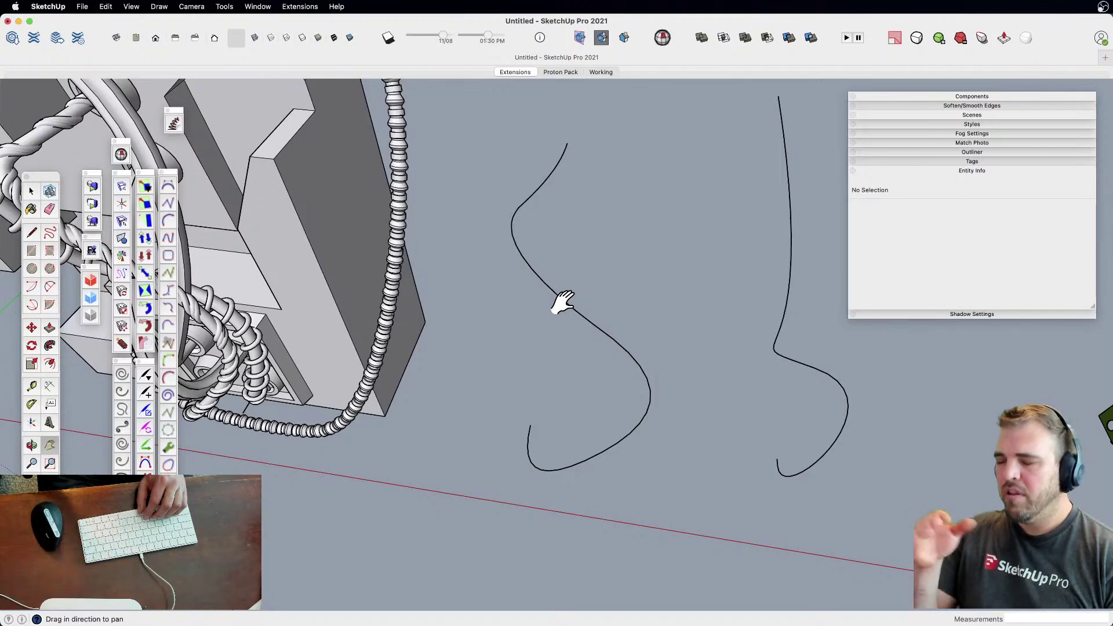
Draw a circle of about 7/8" radius centred on the upper endpoint of the S-shaped curve
mouse_move(549, 169)
middle_mouse_down()
mouse_move(556, 228)
mouse_move(514, 377)
mouse_move(586, 266)
mouse_move(573, 264)
mouse_move(596, 315)
mouse_move(606, 294)
mouse_move(544, 203)
mouse_move(529, 264)
mouse_move(542, 190)
middle_mouse_up()
key("c")
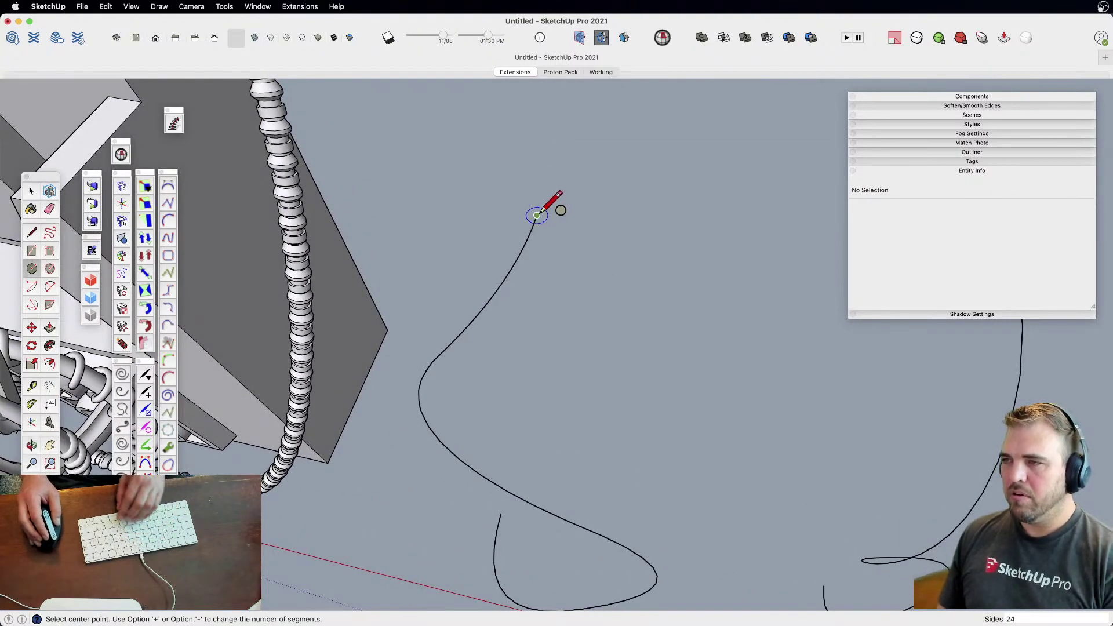
left_click(537, 215)
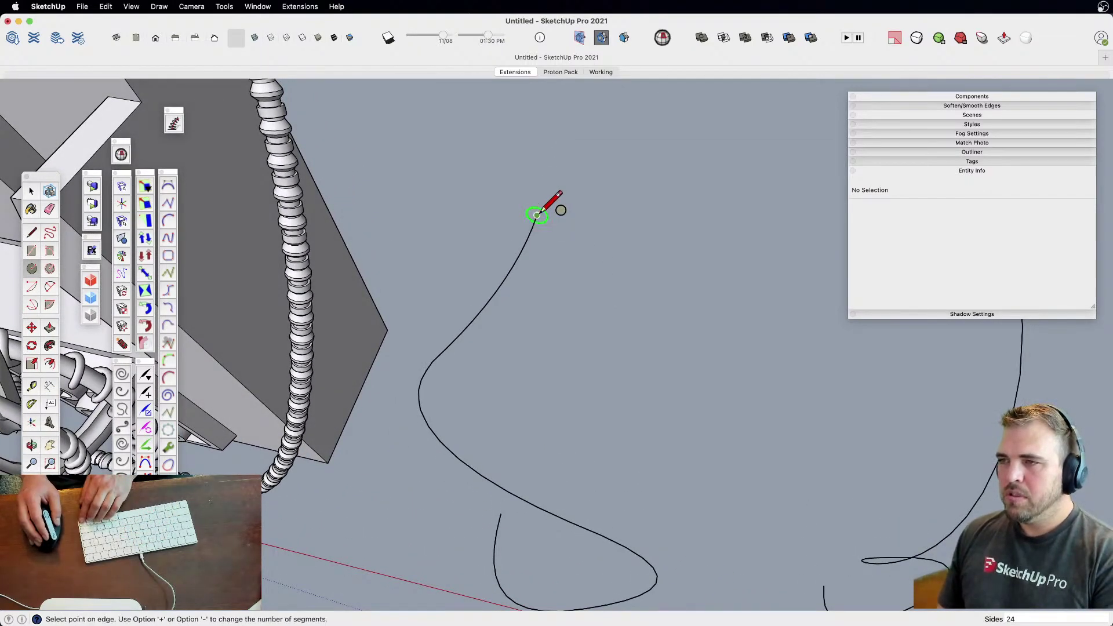
left_click(557, 215)
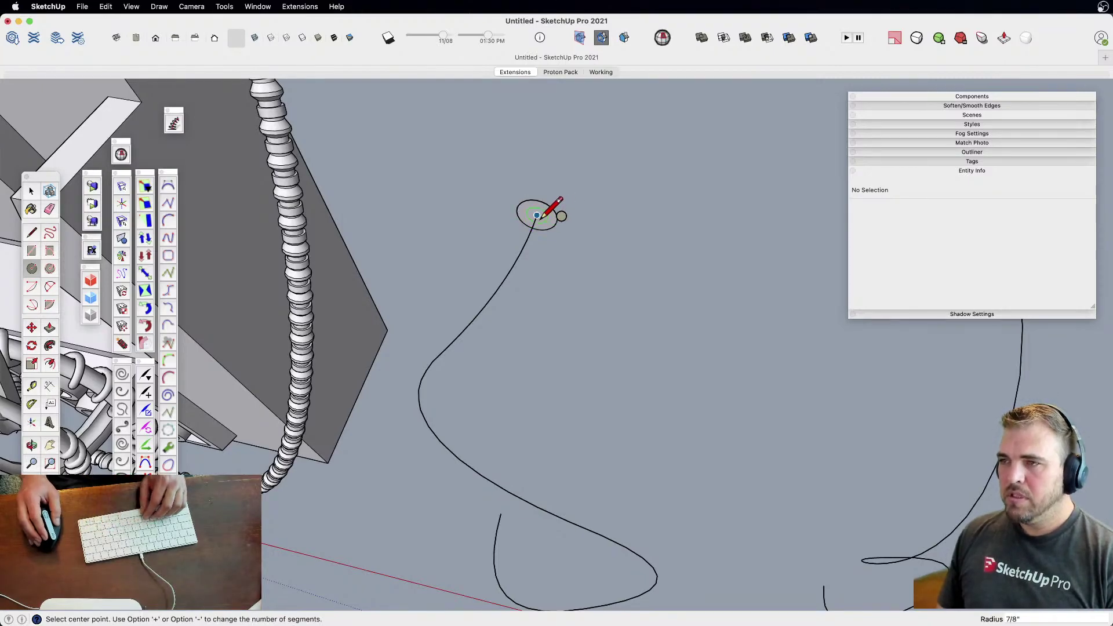
Set the circle's number of segments to 18
scroll(539, 214, "up", 3)
key("space")
middle_click_drag(539, 211, 797, 323)
left_click(555, 223)
scroll(559, 232, "up", 3)
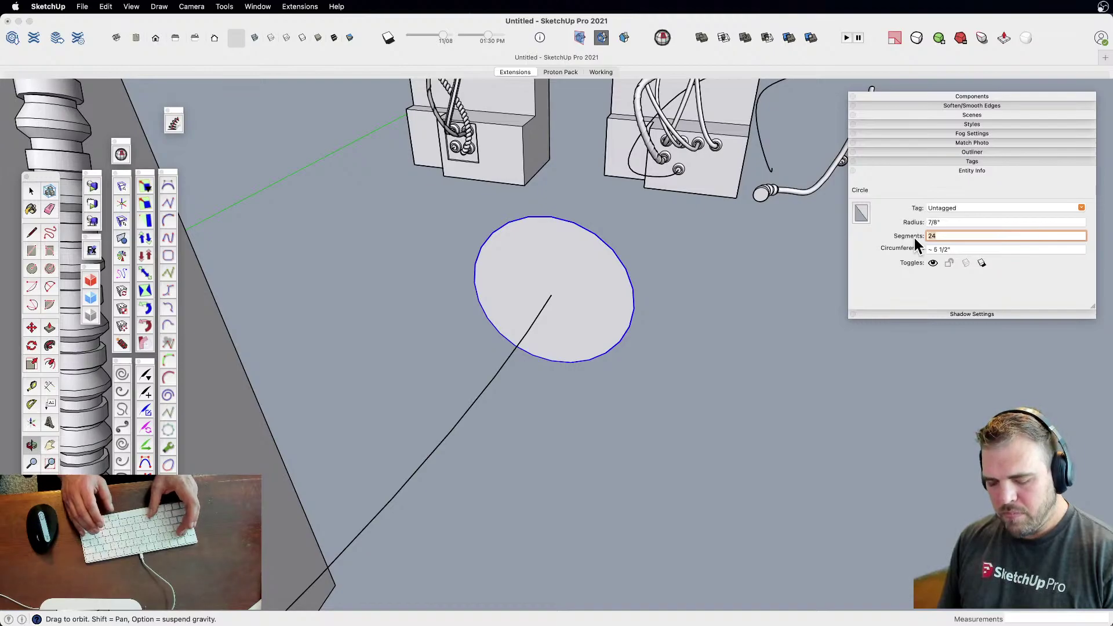
type("18")
key("Return")
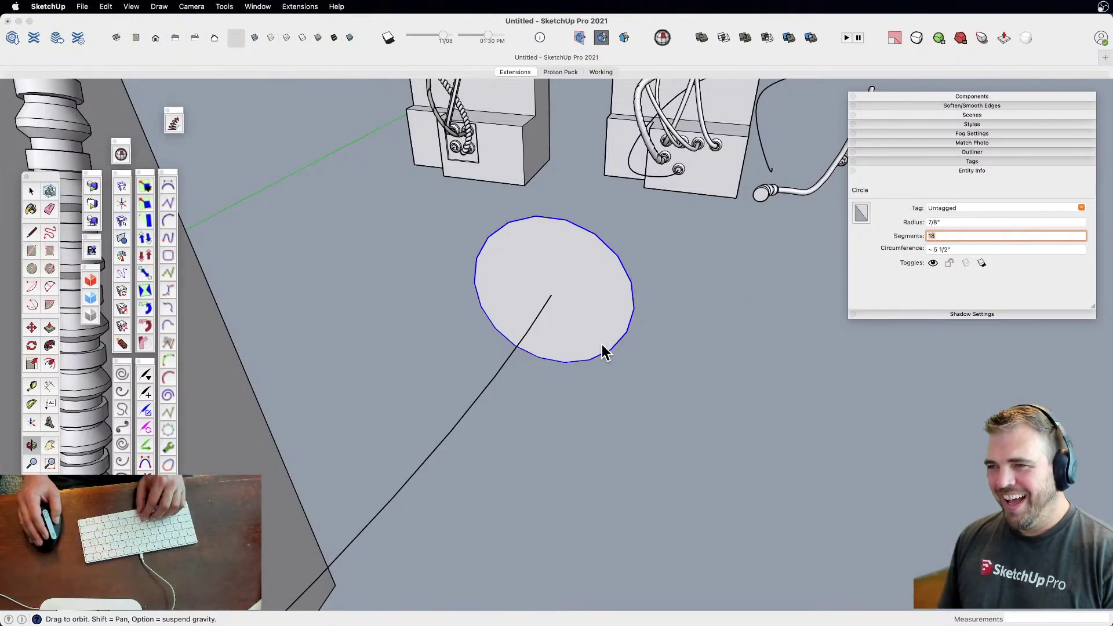
Draw an inward-bulging arc between two vertices on the circle's edge farther from the curve, with a bulge of about 3/8"
left_click_drag(579, 278, 589, 266)
key("c")
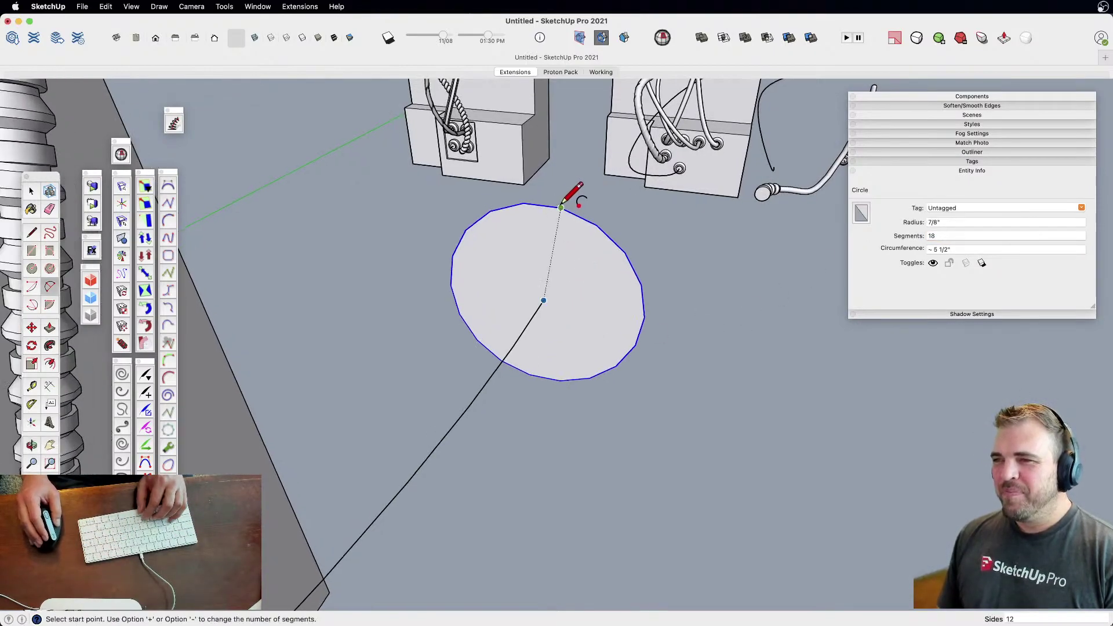
left_click(561, 206)
left_click(644, 277)
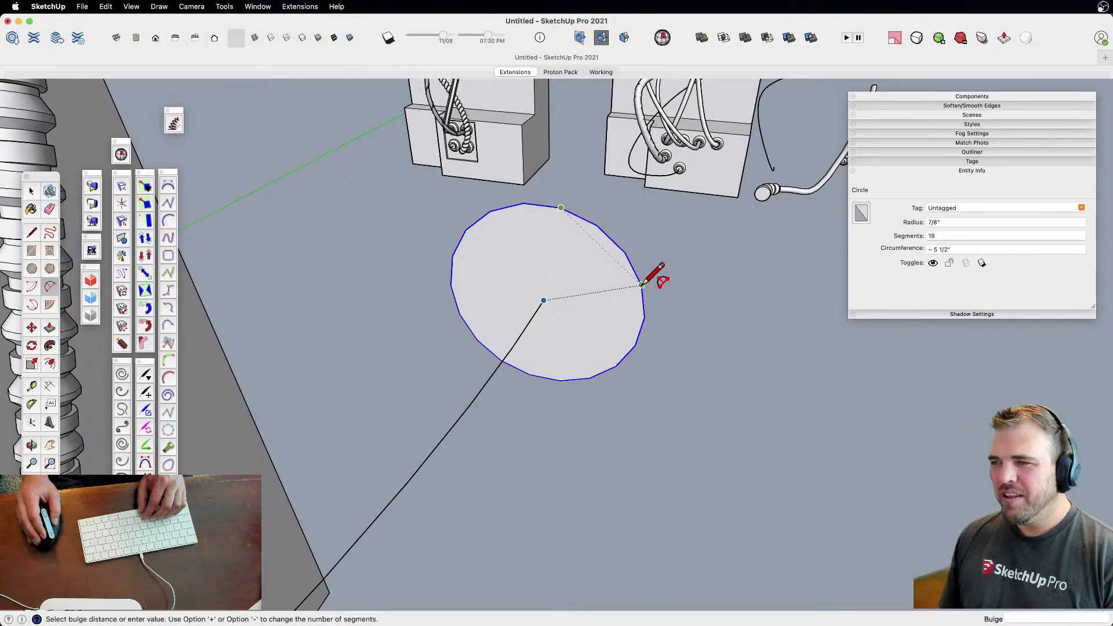
scroll(600, 261, "up", 1)
scroll(595, 260, "up", 1)
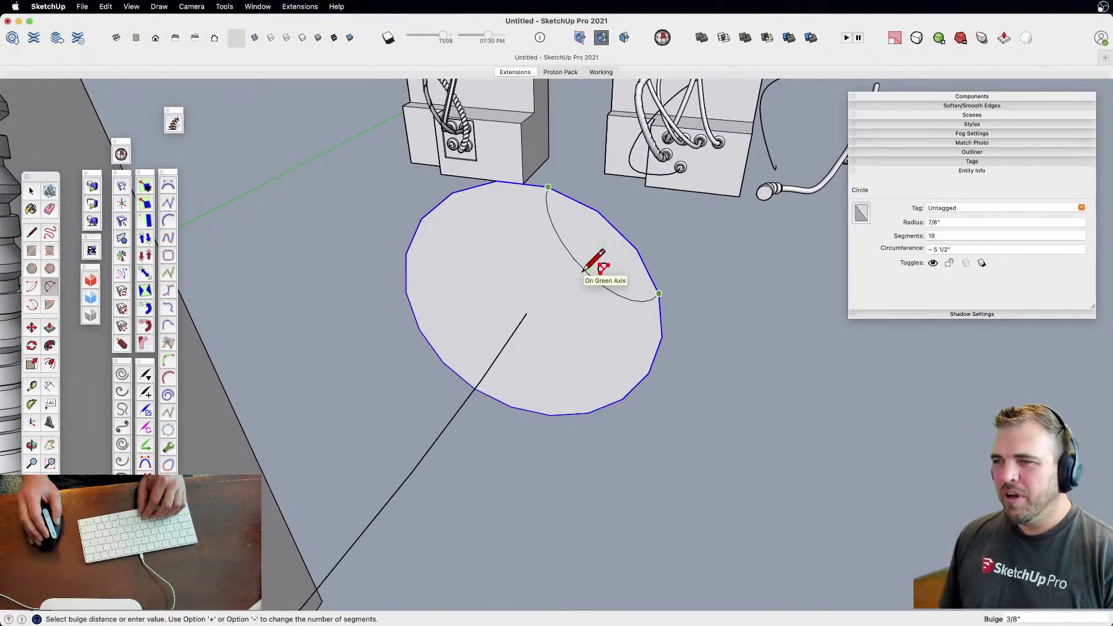
left_click(590, 262)
Draw a second inward-bulging arc across the opposite side of the circle, with a radius of about 7/8"
middle_click_drag(579, 306, 515, 324)
key("a")
left_click(446, 364)
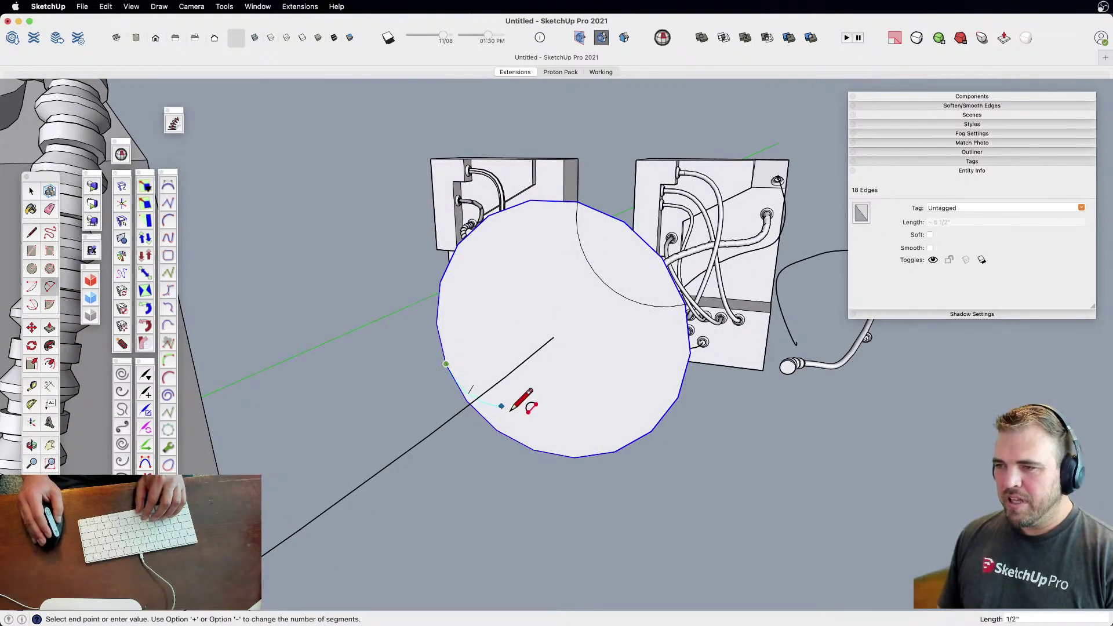
left_click(615, 451)
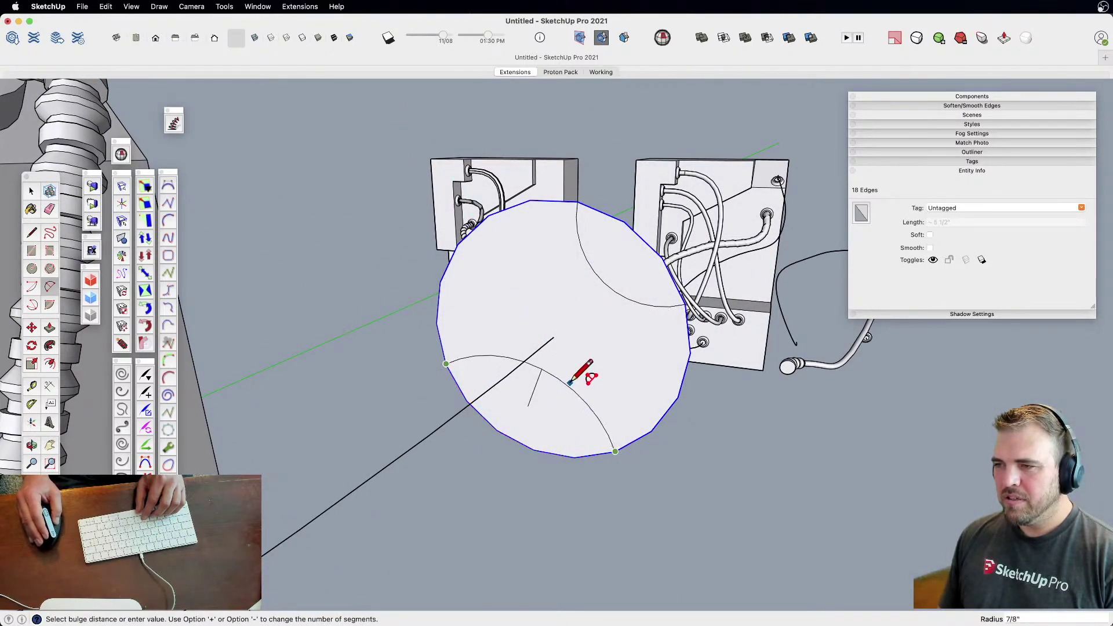
left_click(571, 381)
key("space")
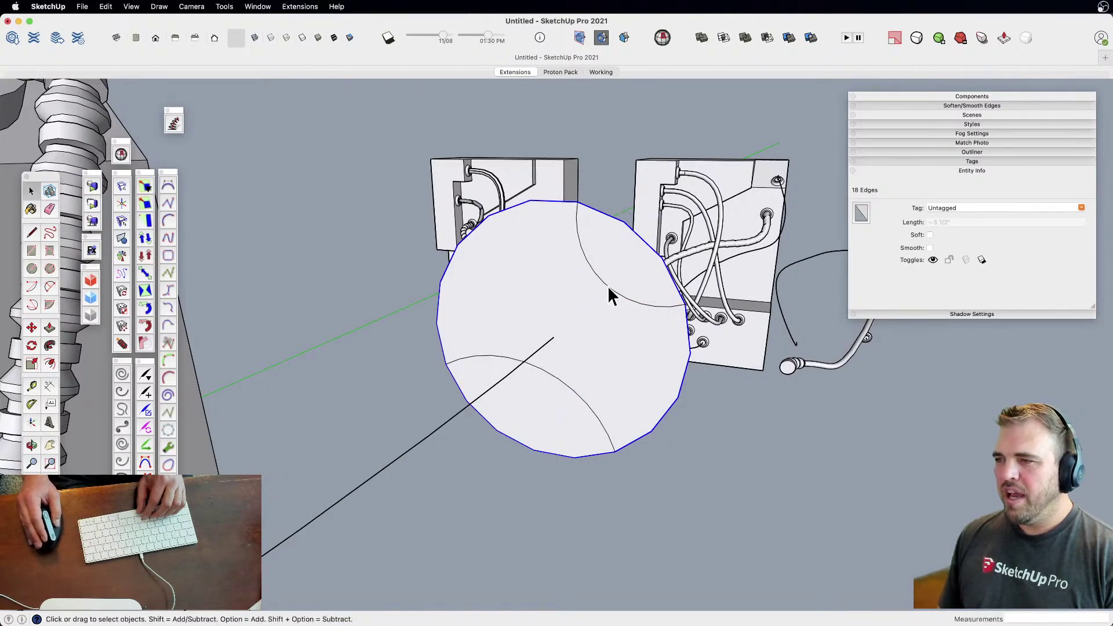
Set both arcs inside the circle to 6 segments each
left_click(703, 308)
left_click(948, 235)
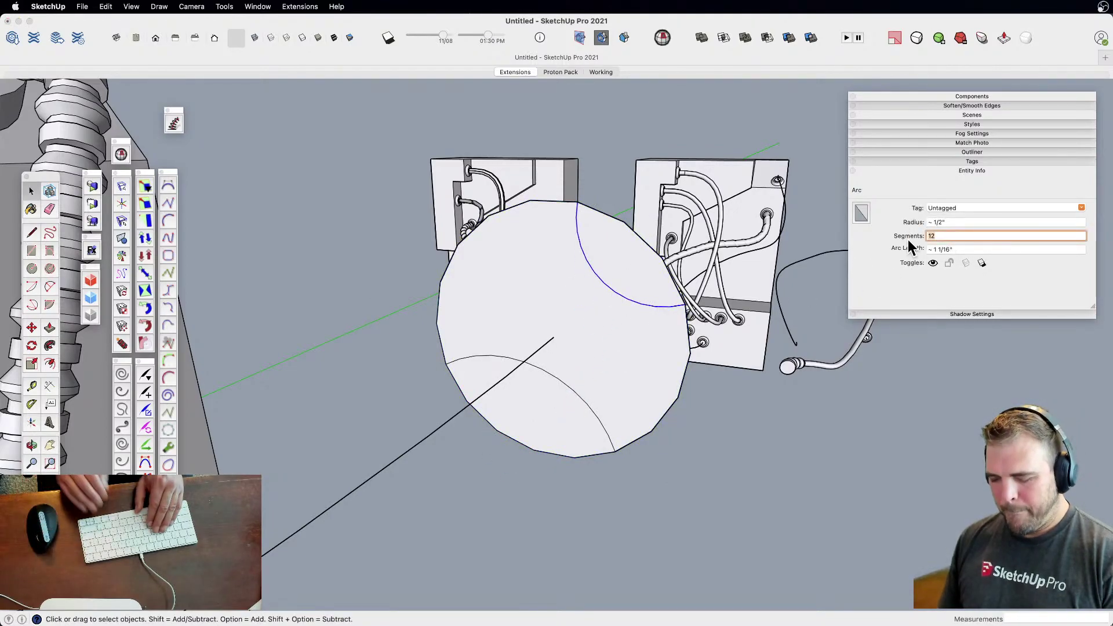
type("6")
key("Return")
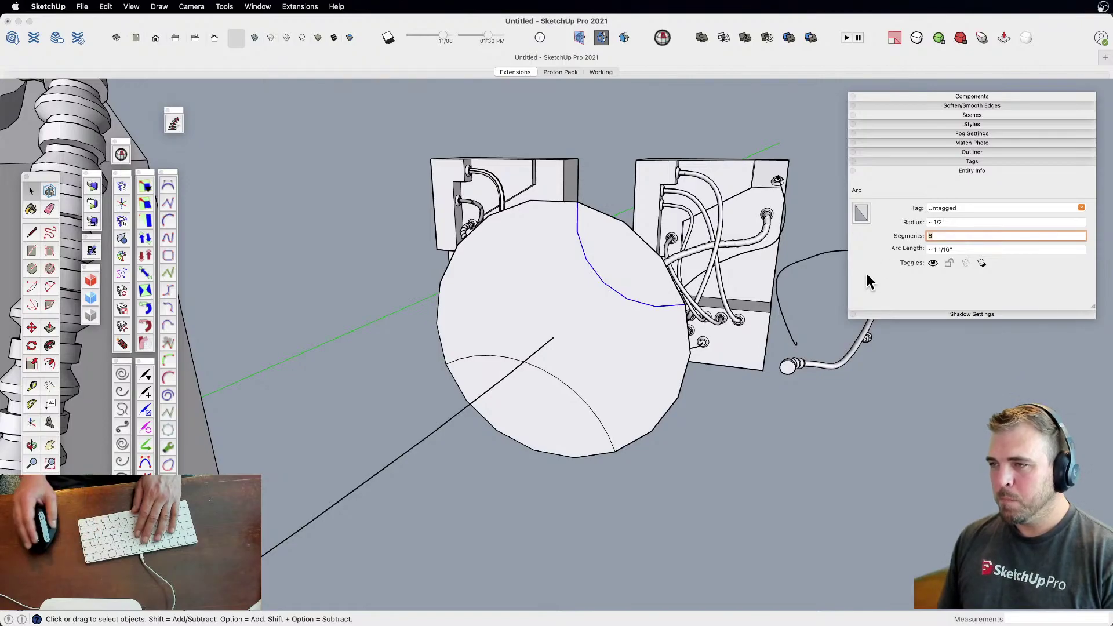
left_click(551, 380)
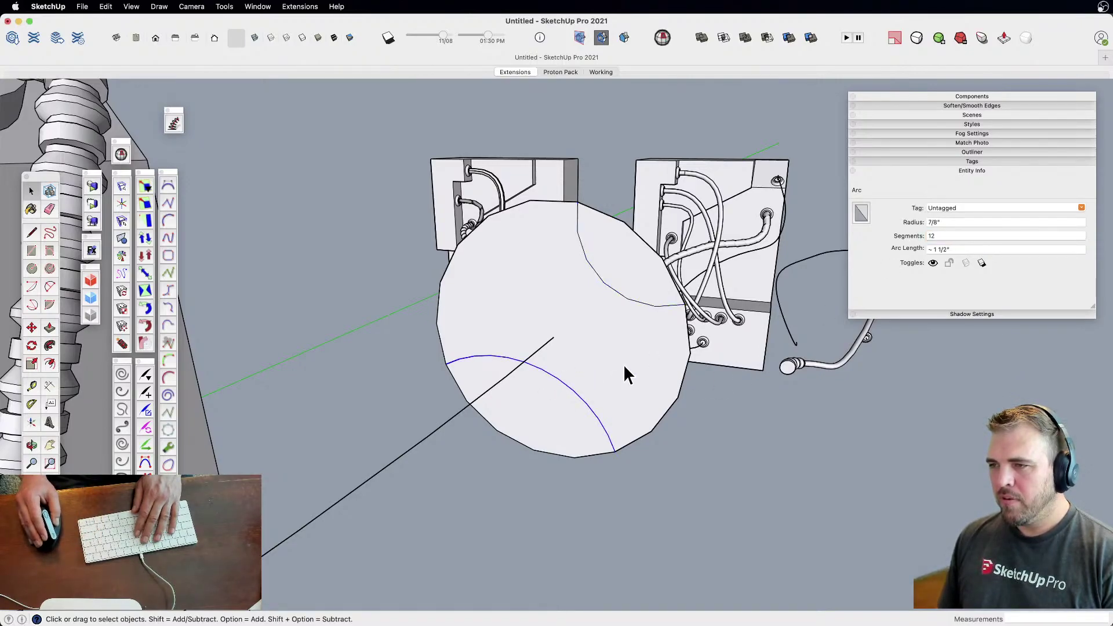
left_click(935, 236)
type("6")
key("Return")
Erase the circle's outer edges beyond the two arcs to leave a notched profile
key("e")
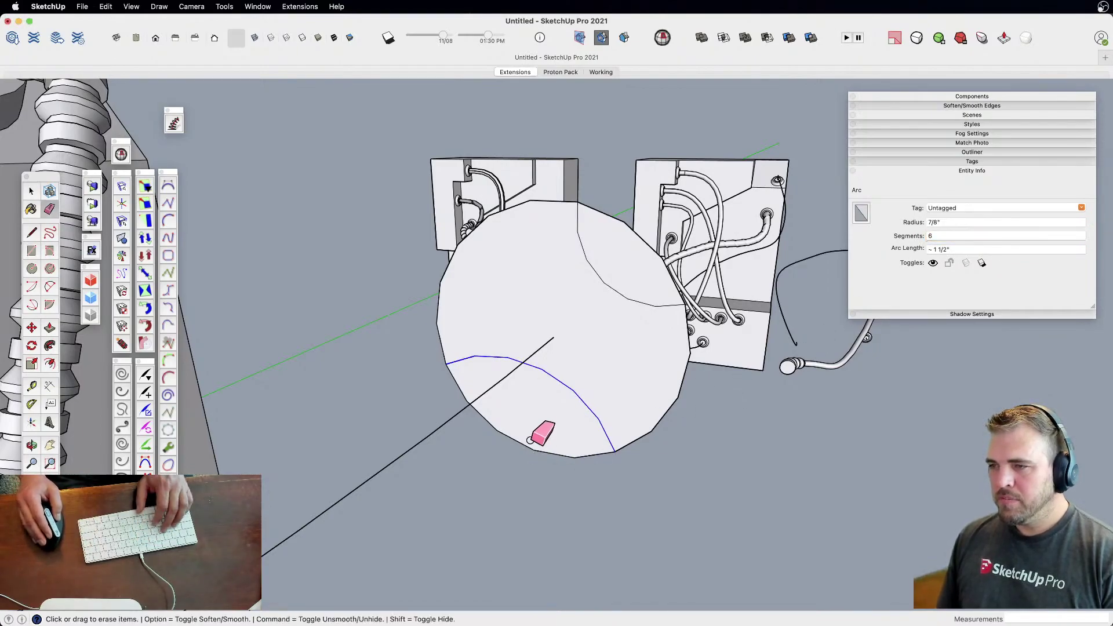
left_click(536, 451)
scroll(536, 455, "down", 5)
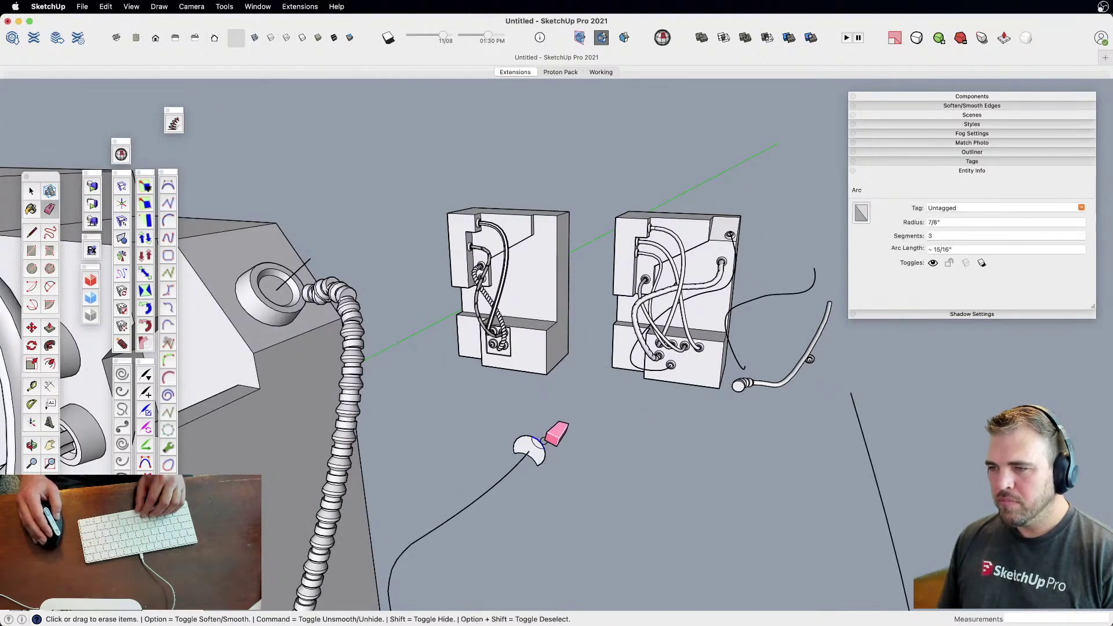
Push/Pull the notched profile to a thickness of about 1 1/8"
key("p")
scroll(529, 464, "up", 3)
left_click(527, 461)
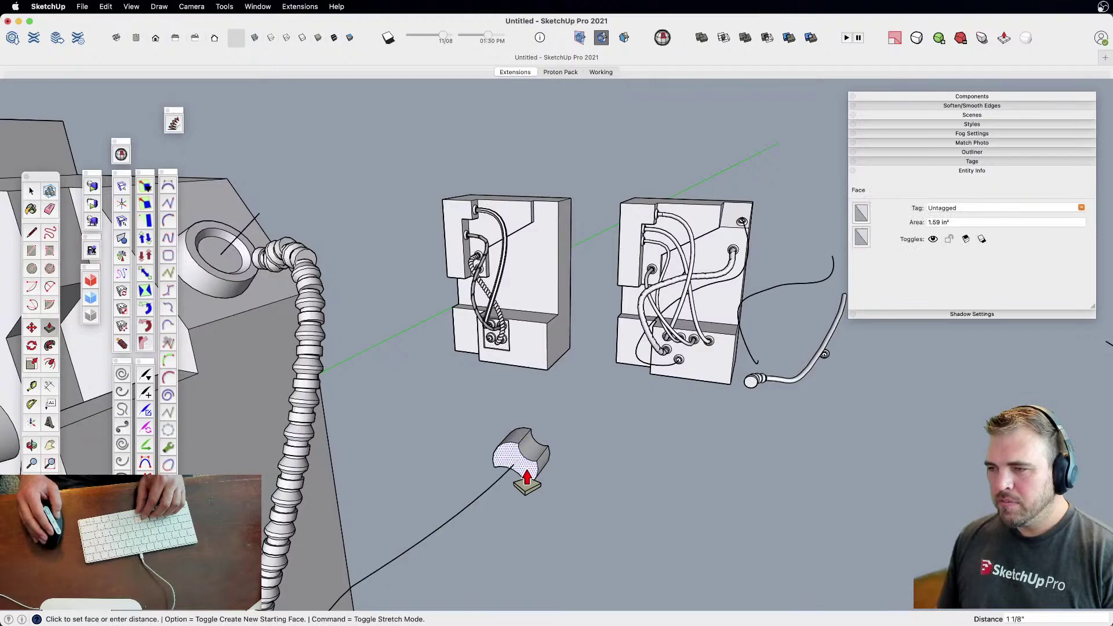
left_click(524, 464)
Make the whole extruded notched solid a component, replacing the selection
key("space")
triple_click(529, 469)
key("g")
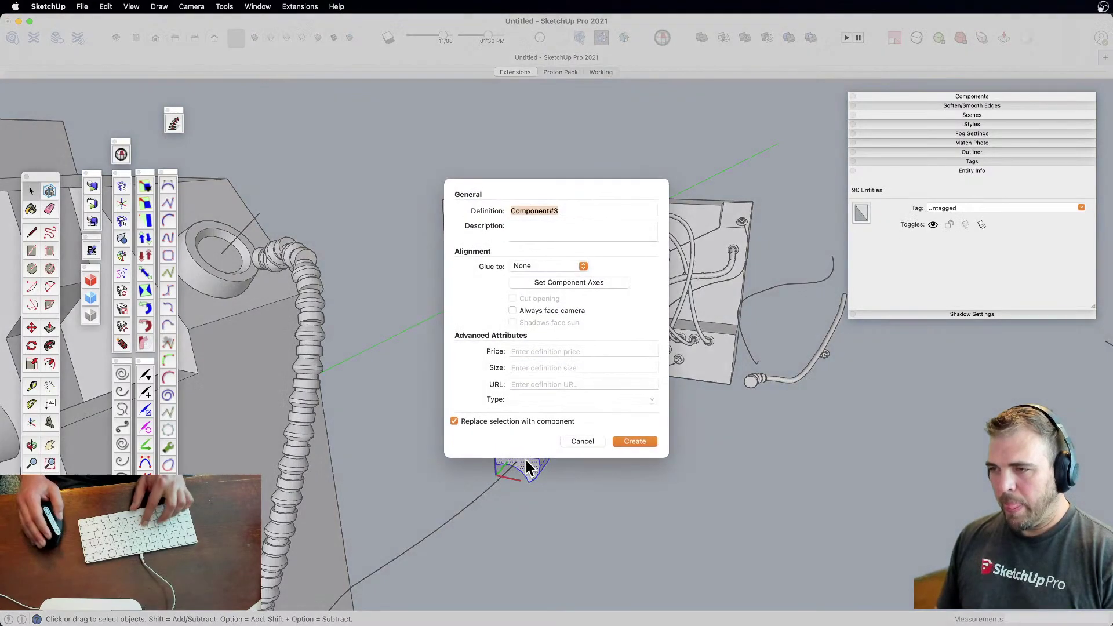
left_click(635, 443)
Inside the notched component, place the axes origin where the path meets the front face, with the red axis horizontal and green axis vertical
middle_click_drag(544, 458, 521, 399)
double_click(551, 380)
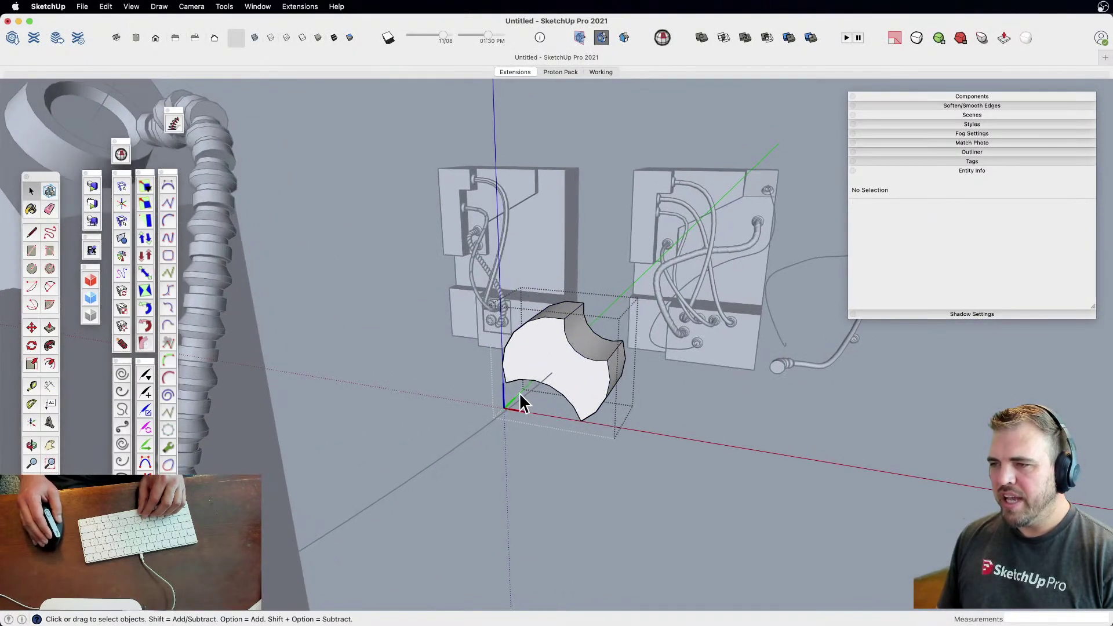
right_click(503, 400)
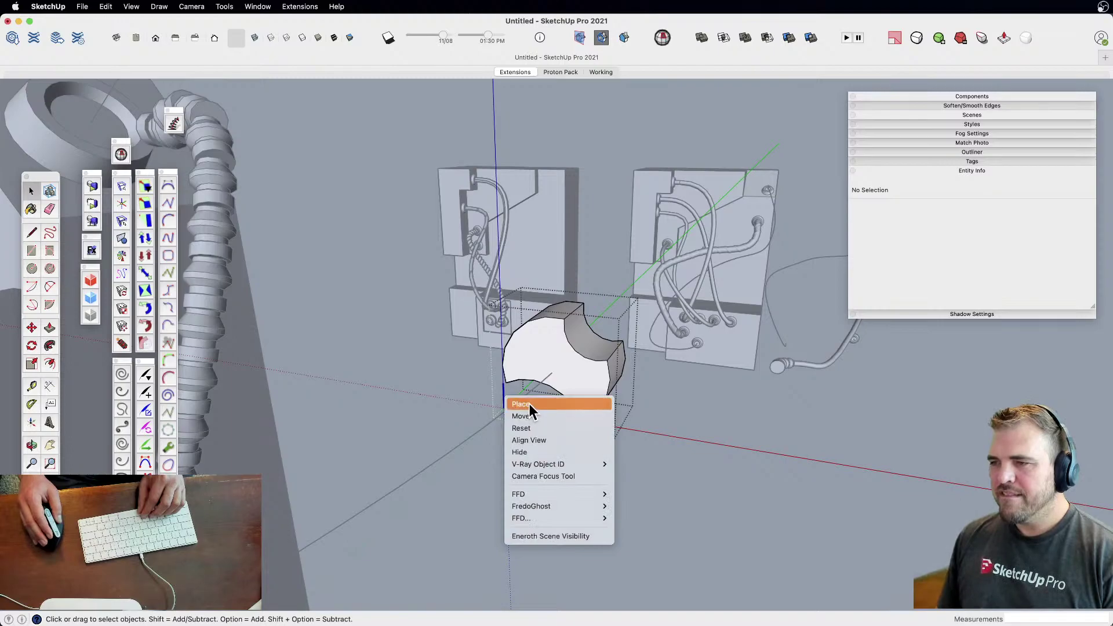
left_click(528, 404)
left_click(552, 375)
left_click(583, 377)
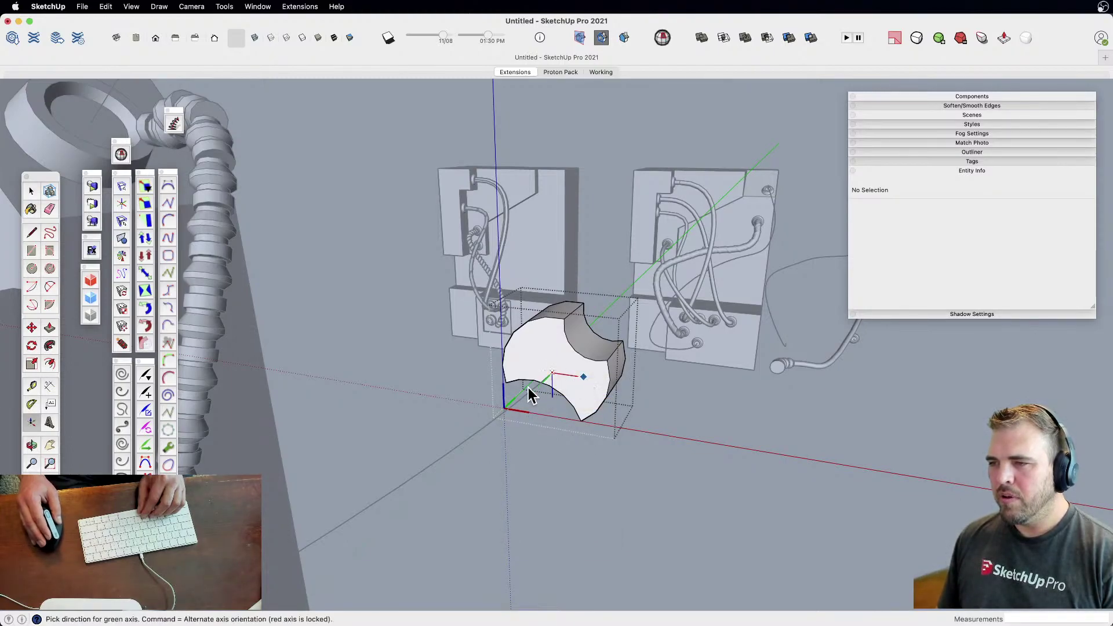
left_click(539, 342)
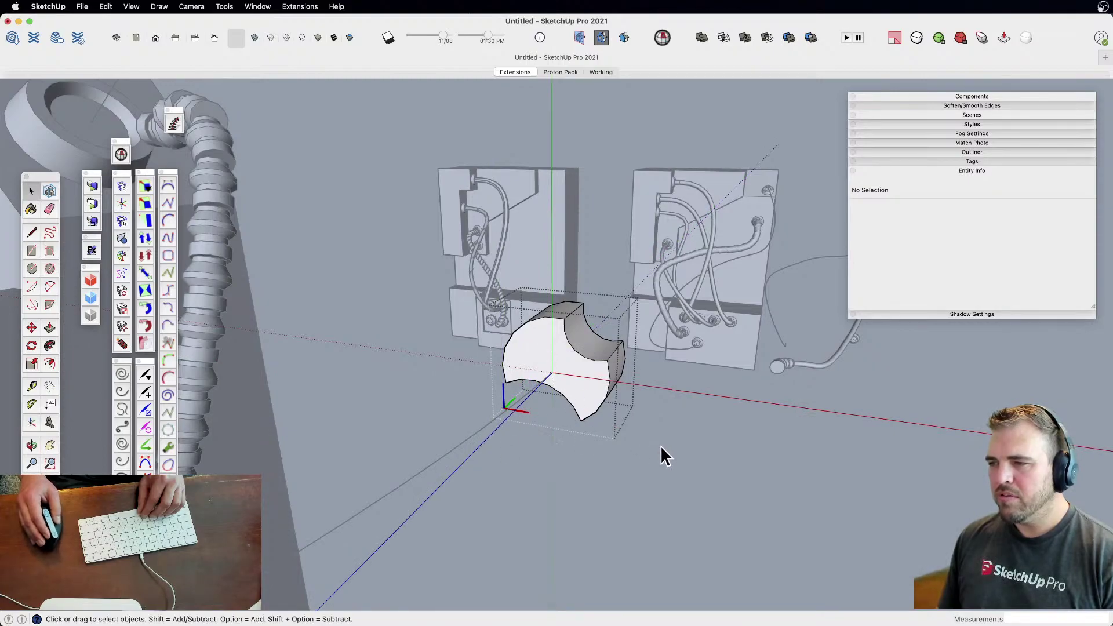
left_click(727, 310)
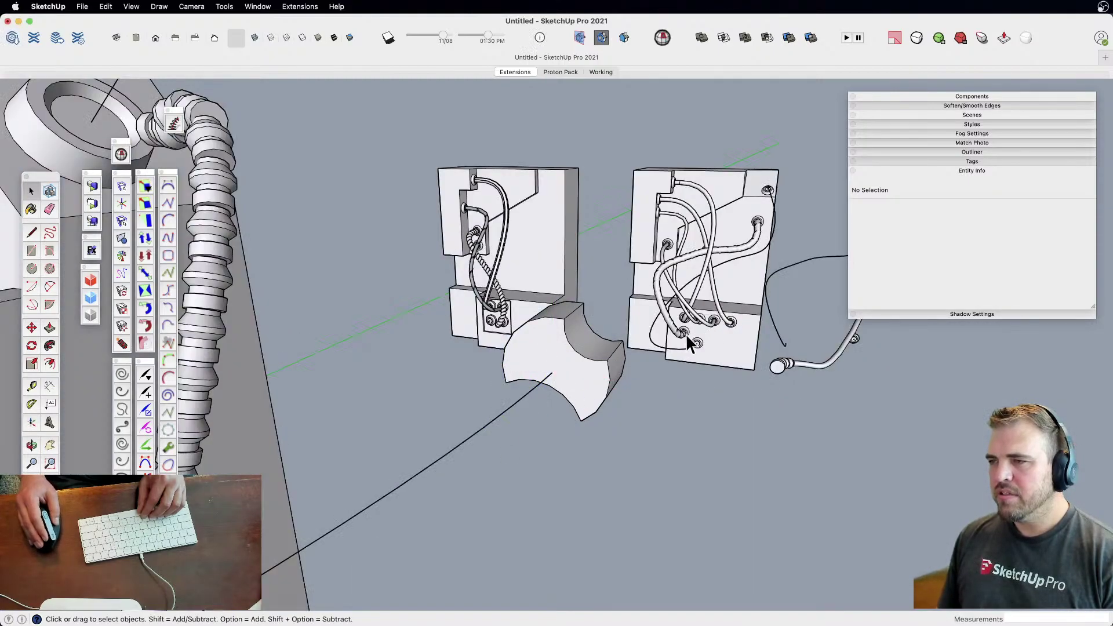
Weld the edges of the path that starts at the notched component into a single curve
left_click(520, 408)
scroll(522, 413, "down", 3)
mouse_move(471, 477)
middle_mouse_down()
mouse_move(468, 417)
mouse_move(489, 486)
middle_mouse_up()
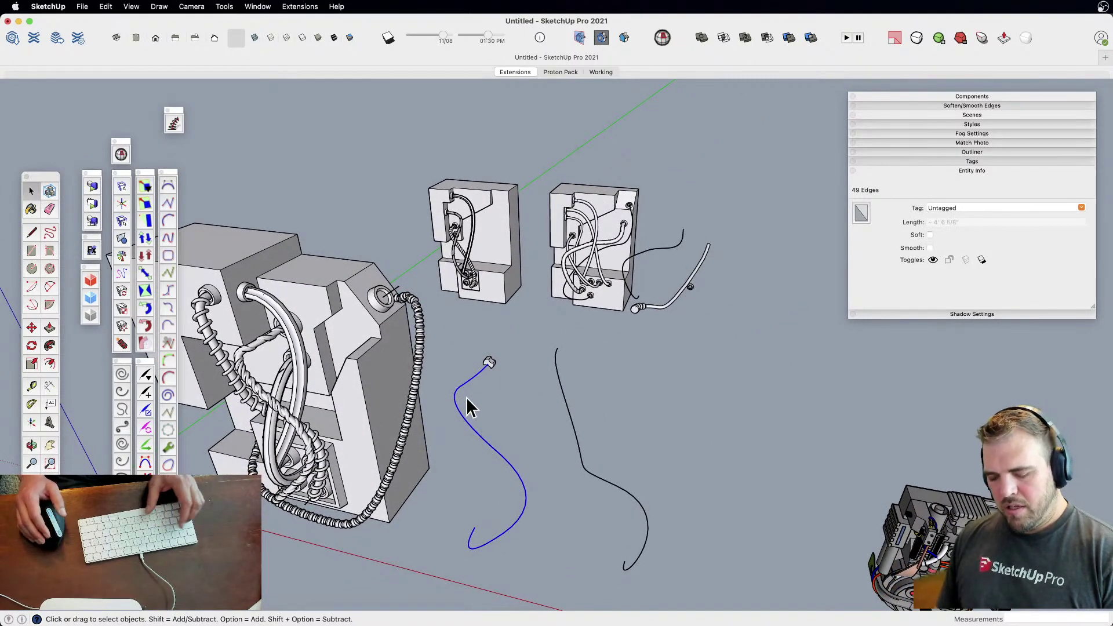
key("w")
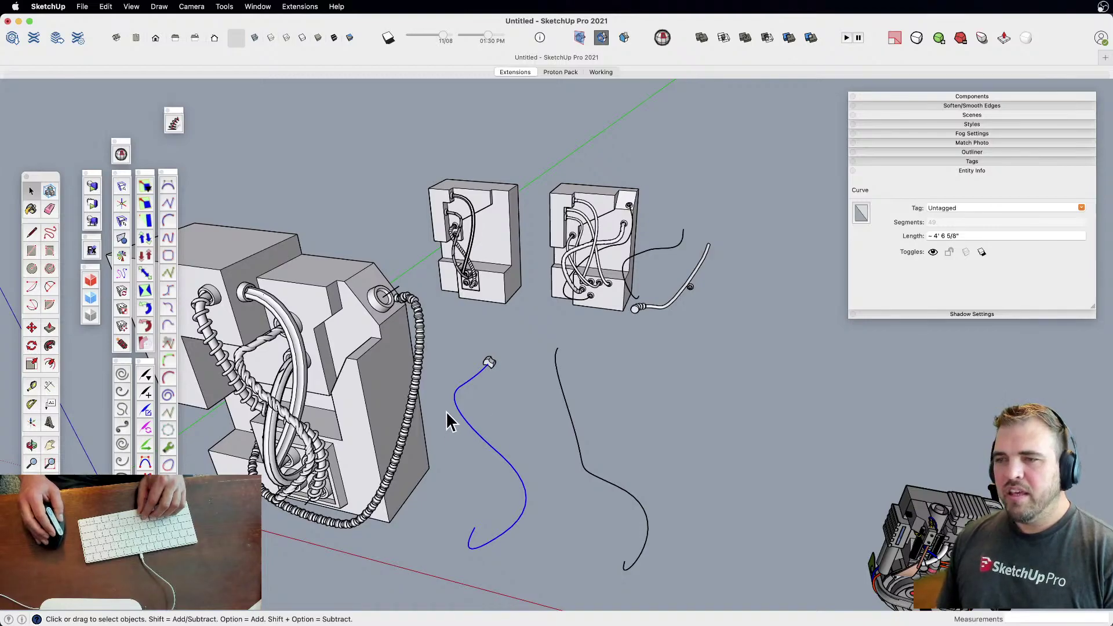
String the notched component along the welded curve with Component Stringer, without reversing edges and with a total rotation of 45 degrees
scroll(461, 414, "up", 2)
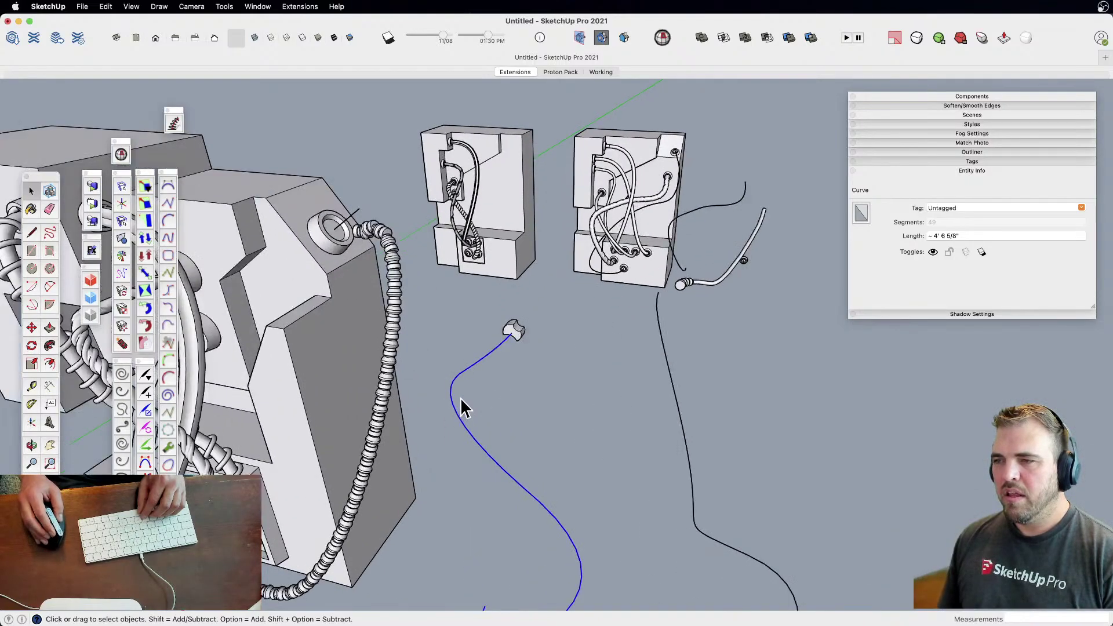
left_click(512, 330, "shift")
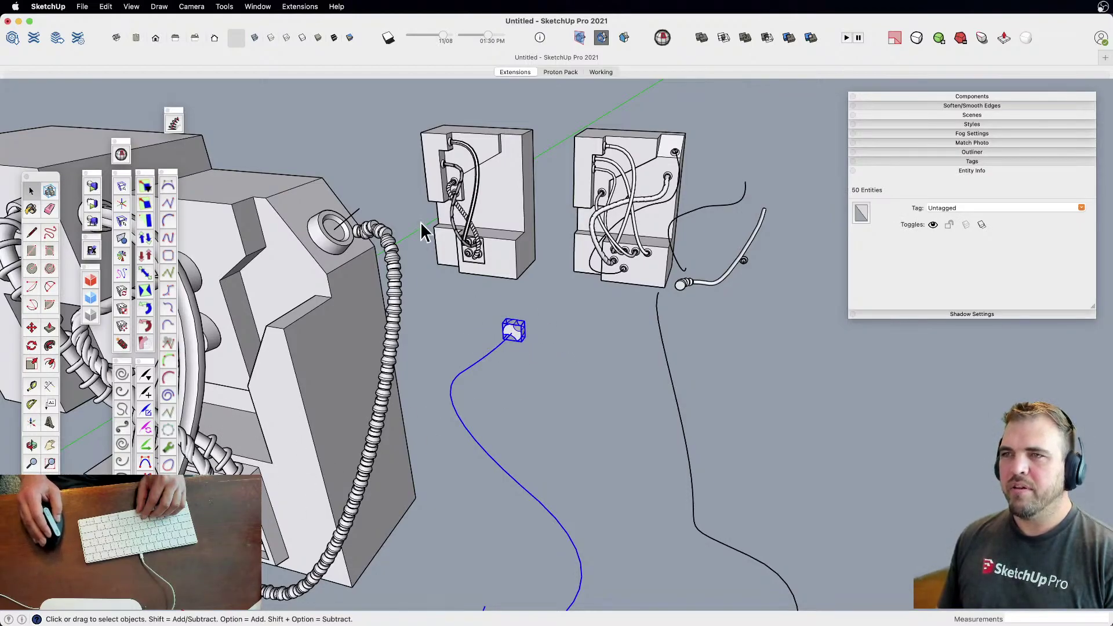
left_click(298, 7)
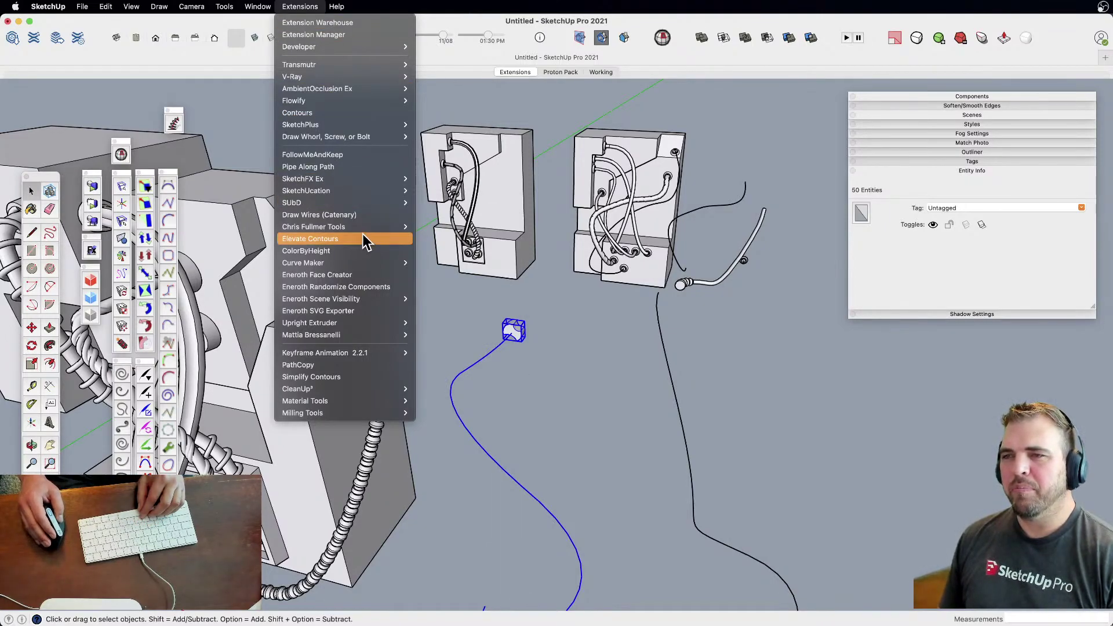
mouse_move(388, 227)
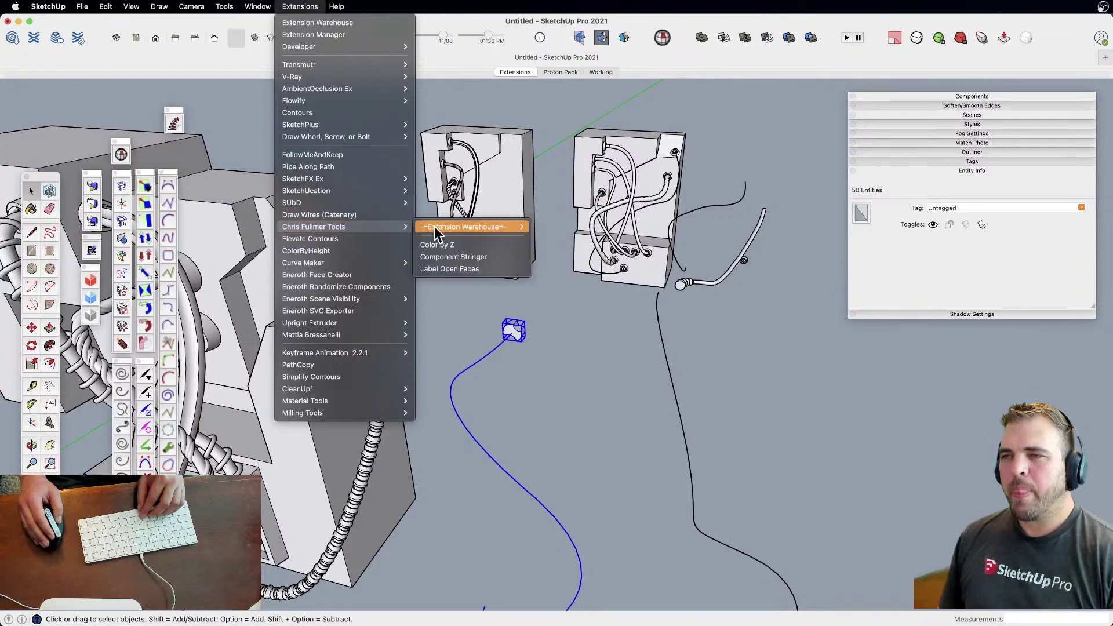
left_click(458, 257)
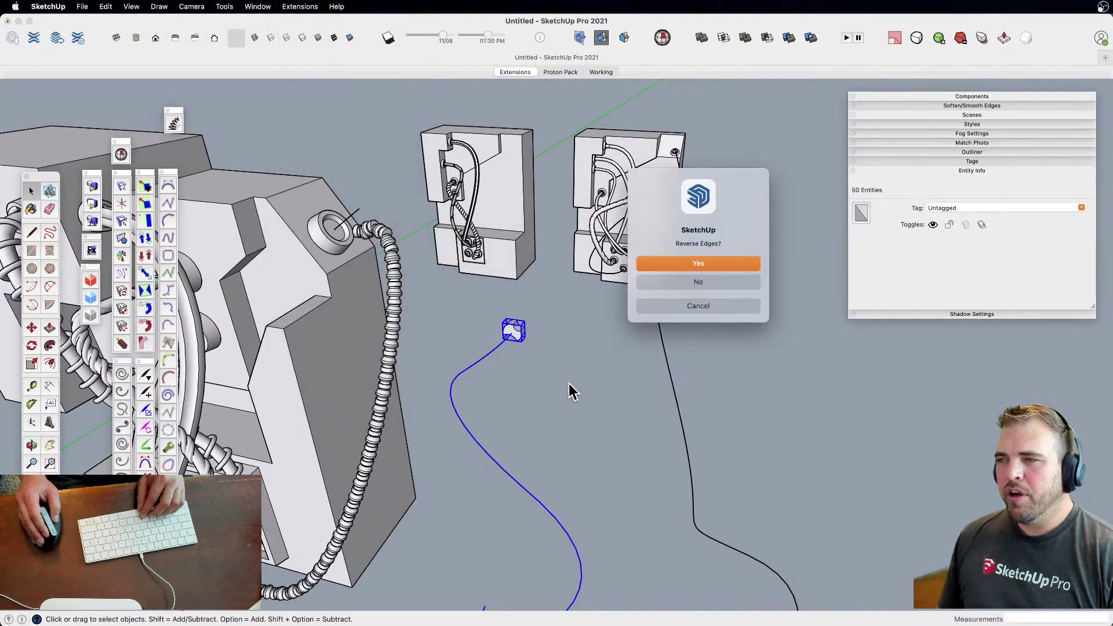
left_click(717, 281)
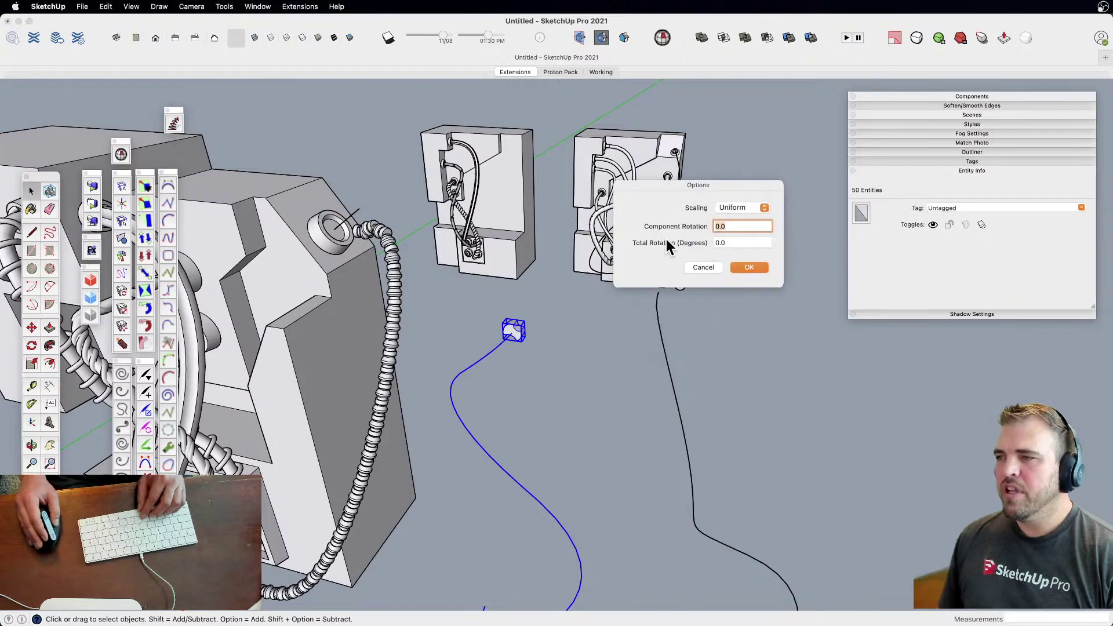
left_click(738, 243)
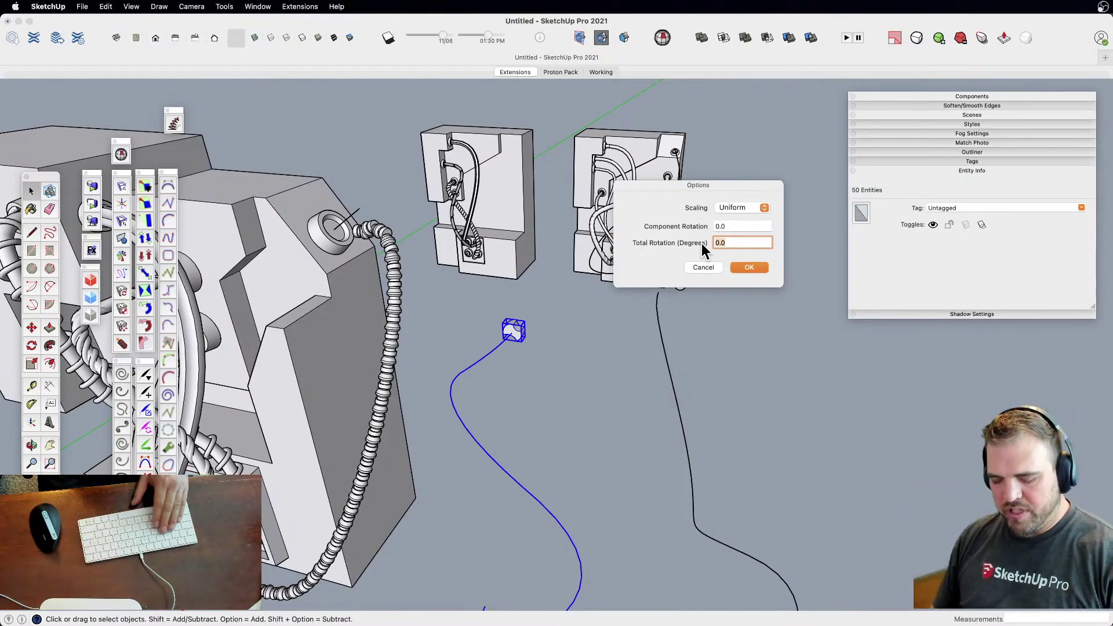
type("45")
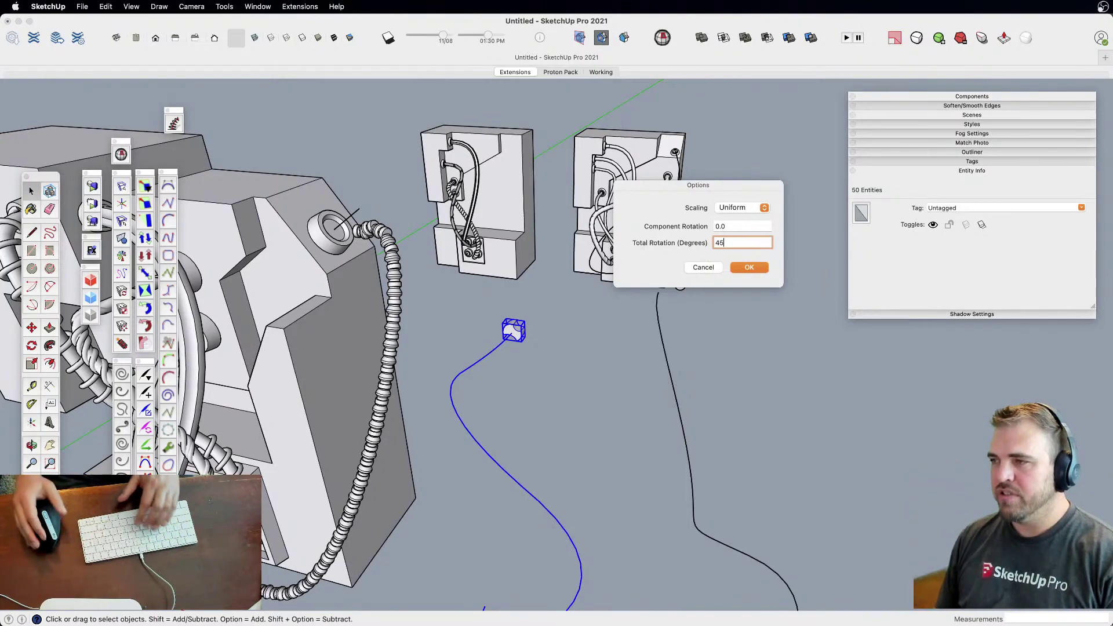
left_click(762, 208)
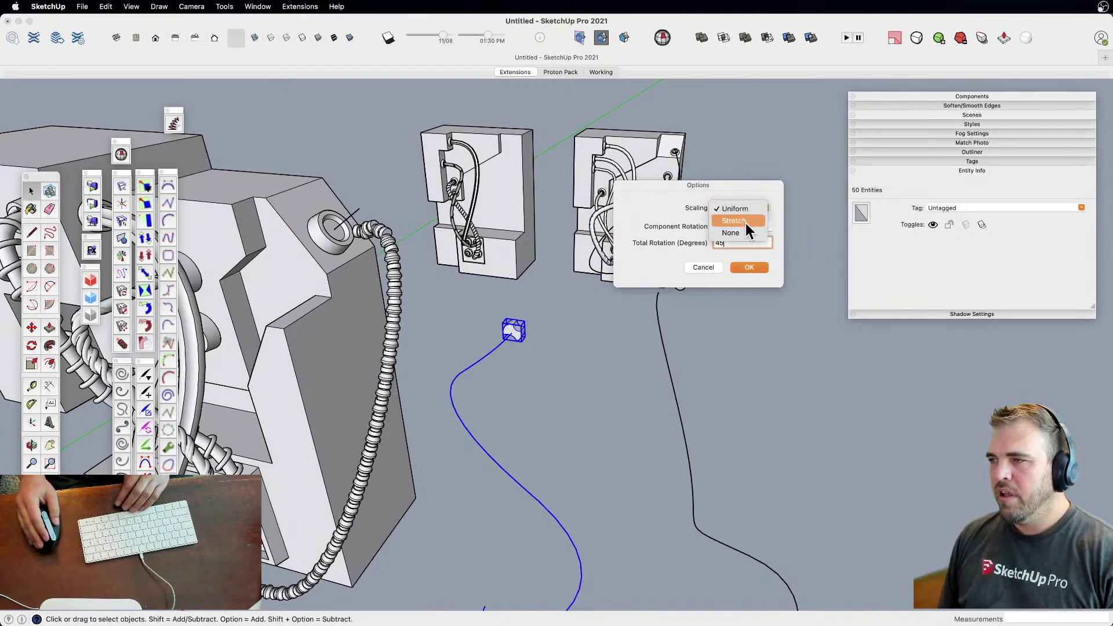
left_click(749, 267)
Examine the spacing, overlap and rotation of the notched segments along the whole curve
scroll(479, 408, "down", 3)
middle_click_drag(479, 408, 507, 486)
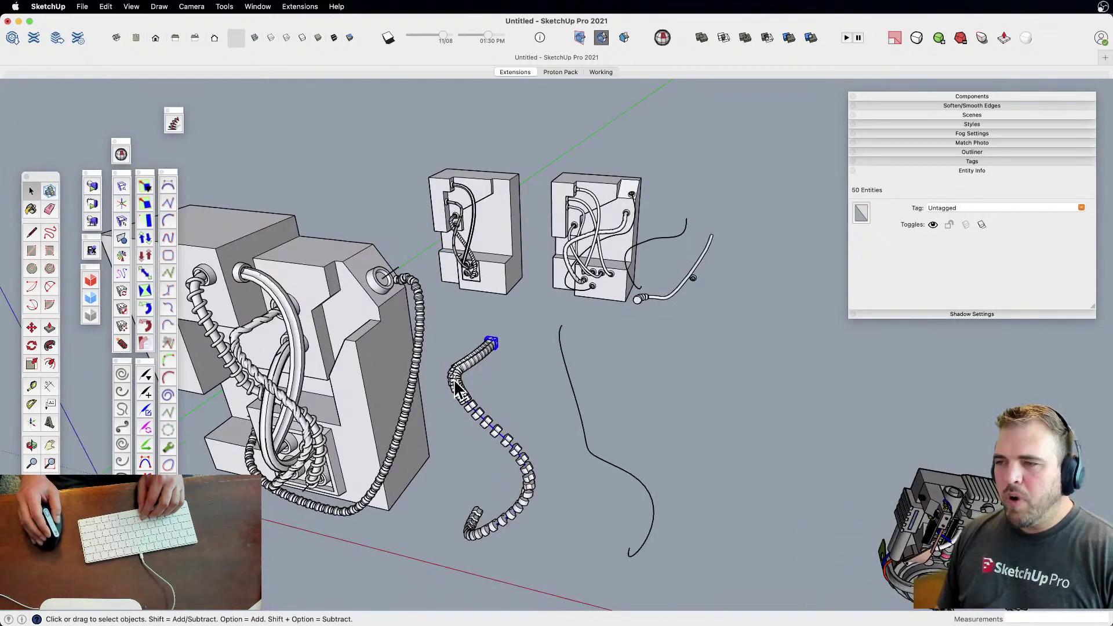
scroll(461, 392, "up", 5)
middle_click_drag(499, 400, 289, 480)
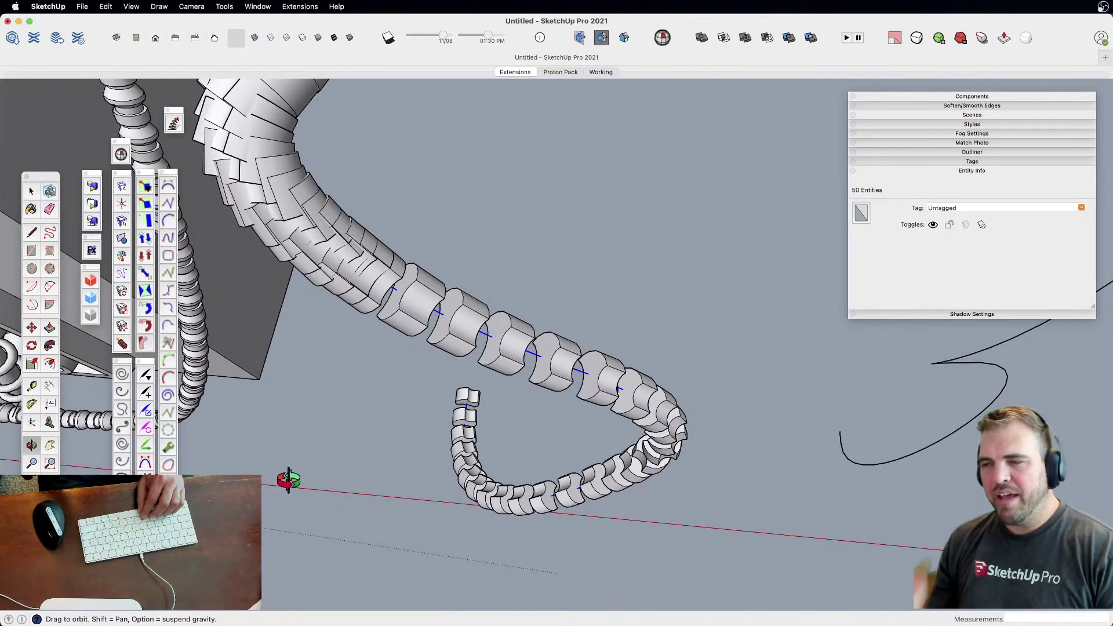
scroll(576, 480, "up", 10)
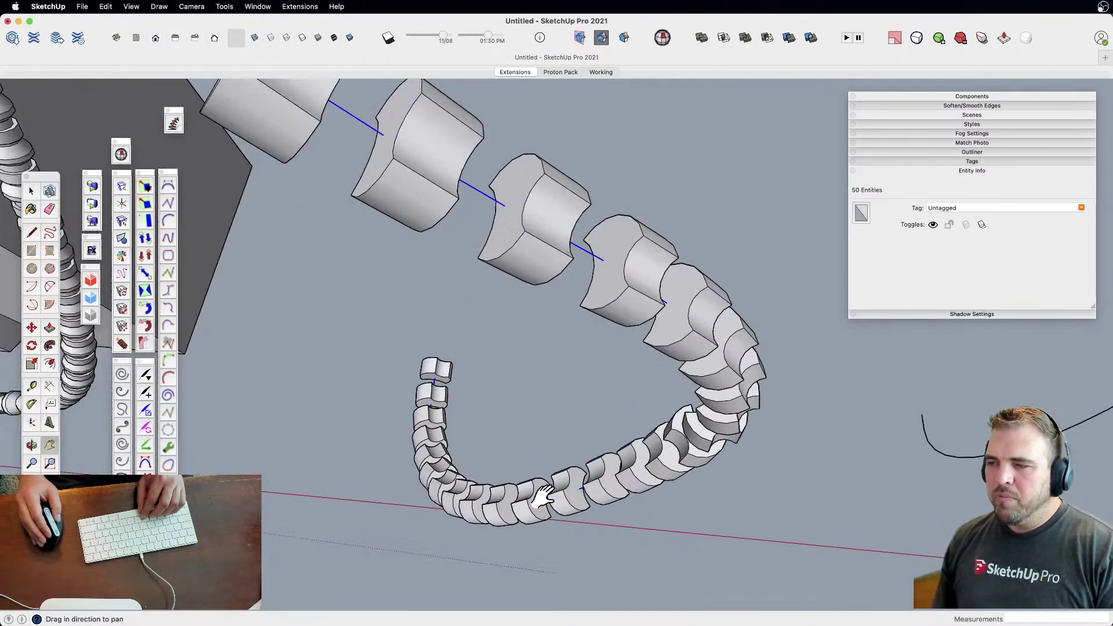
middle_click_drag(564, 491, 598, 392)
scroll(474, 492, "down", 10)
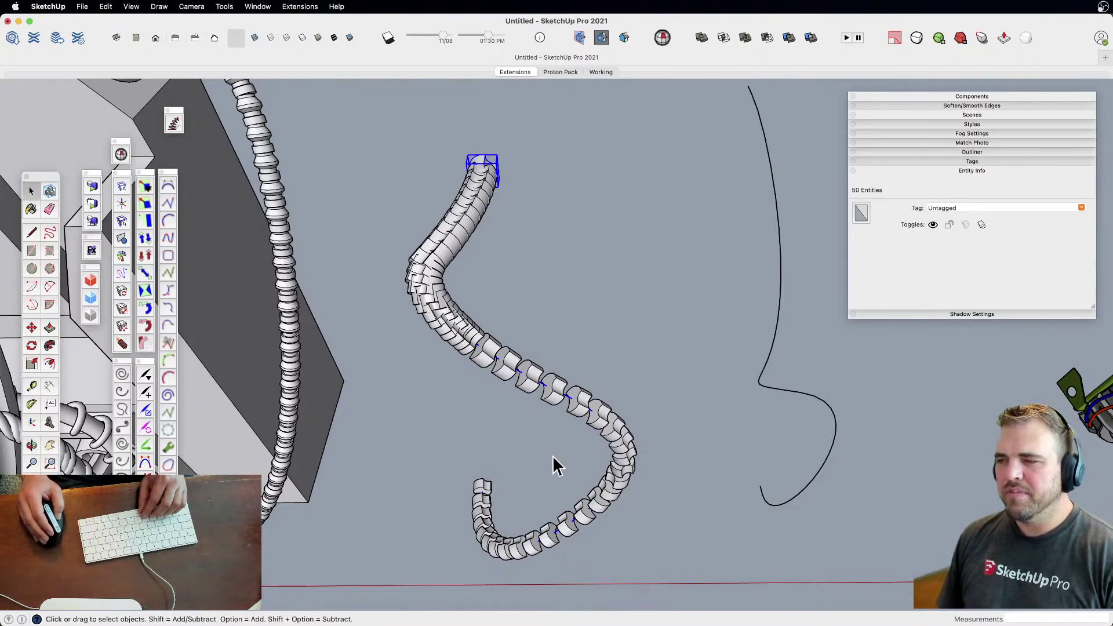
Undo the Component Stringer copies along the curve, leaving only the path and the original notched component
key("super+t")
left_click_drag(509, 422, 494, 397)
middle_click_drag(493, 397, 504, 335)
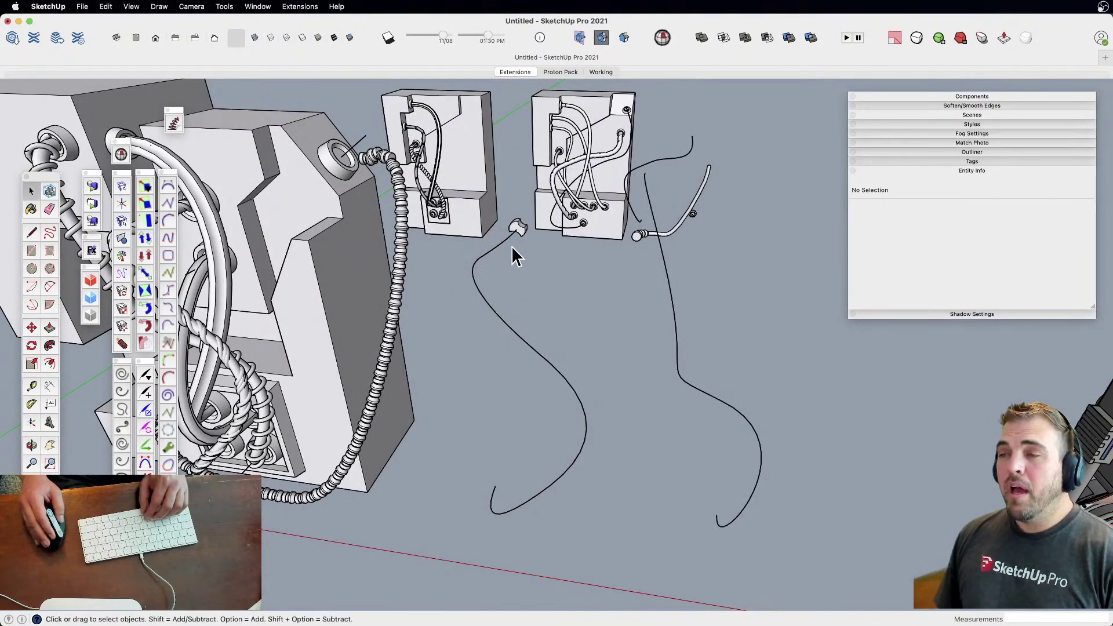
middle_click_drag(499, 278, 460, 328)
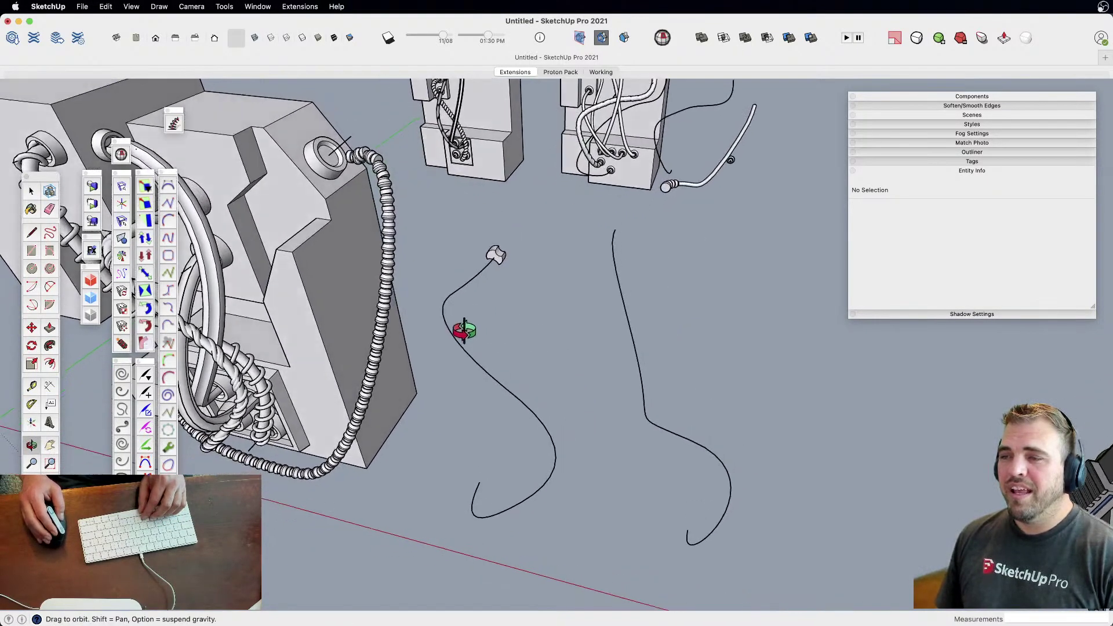
Select the welded curve and set its end at the notched component as the start point for copying components along the path
left_click(469, 333)
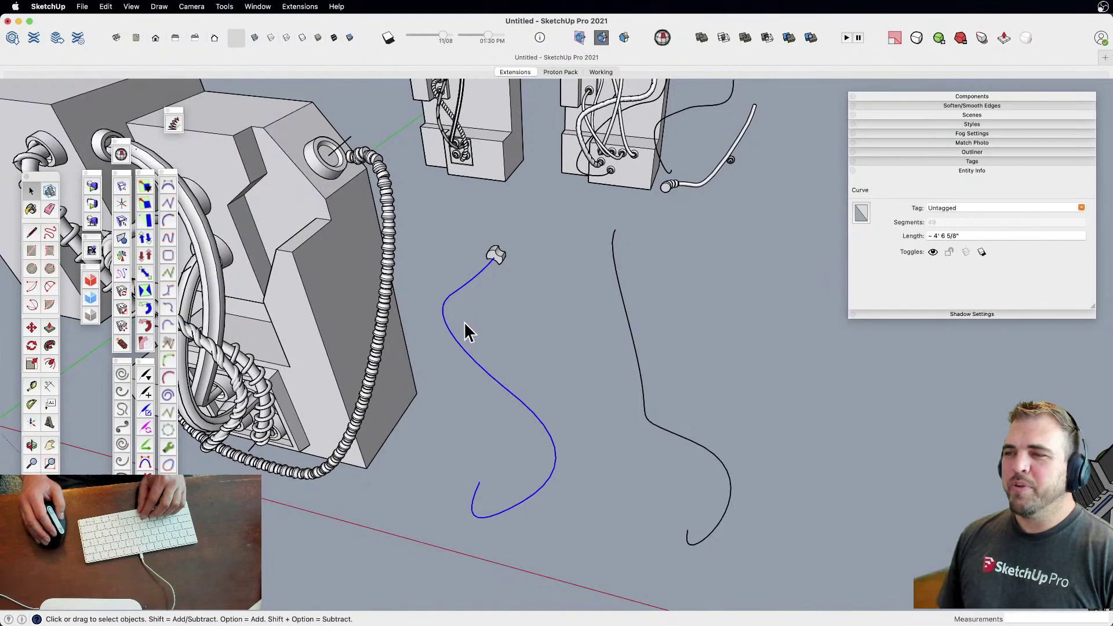
scroll(467, 359, "up", 2)
middle_click_drag(467, 367, 497, 330, "shift")
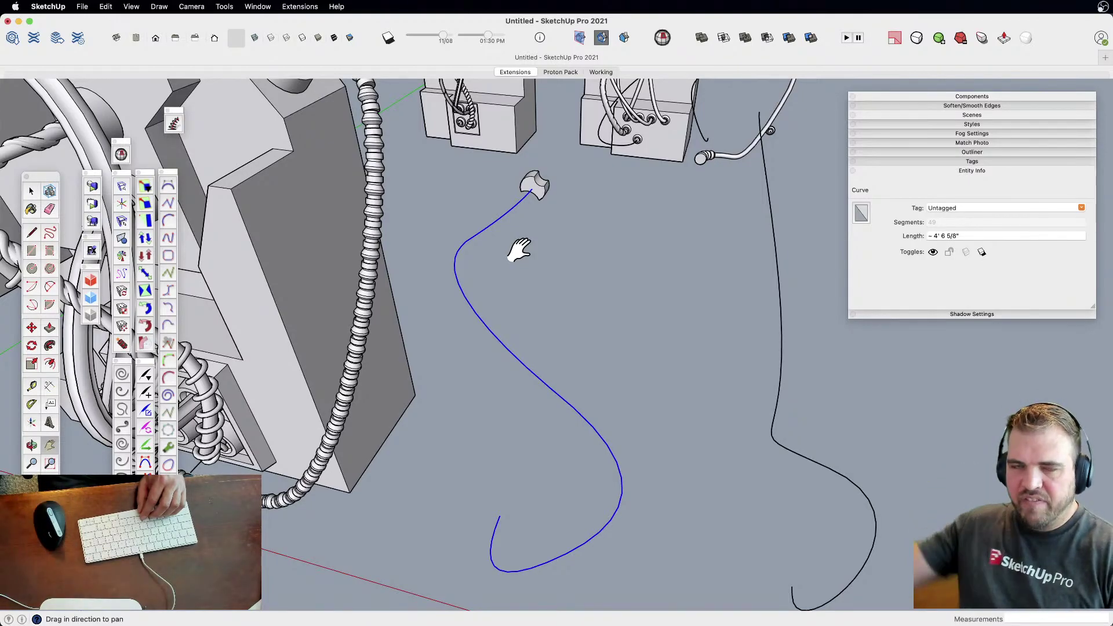
scroll(514, 251, "down", 5)
middle_click_drag(514, 248, 540, 337)
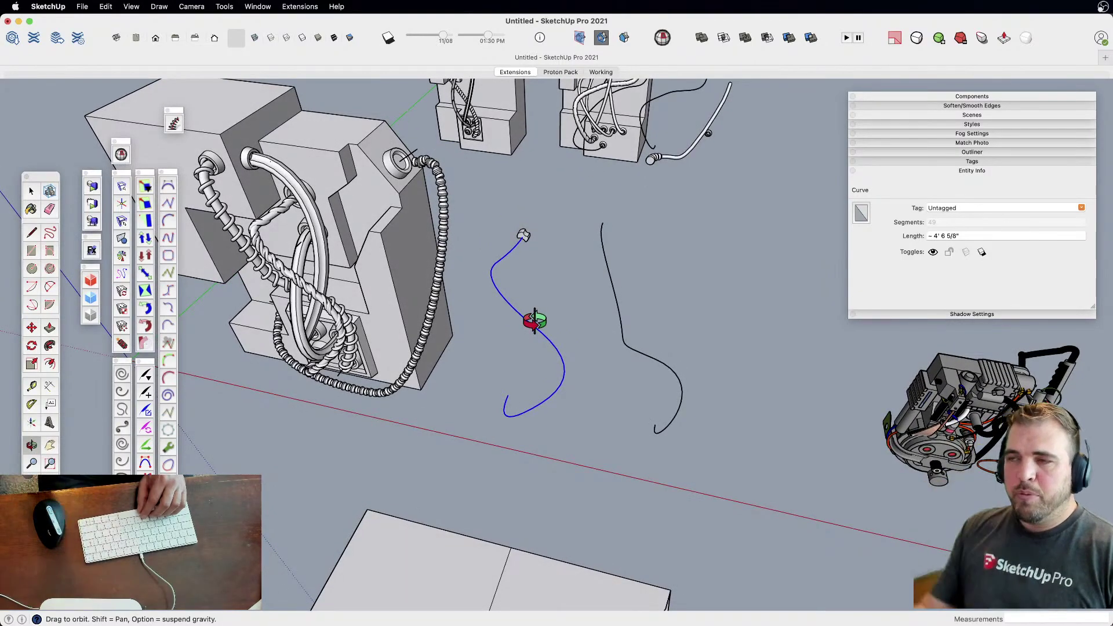
left_click_drag(529, 318, 531, 294)
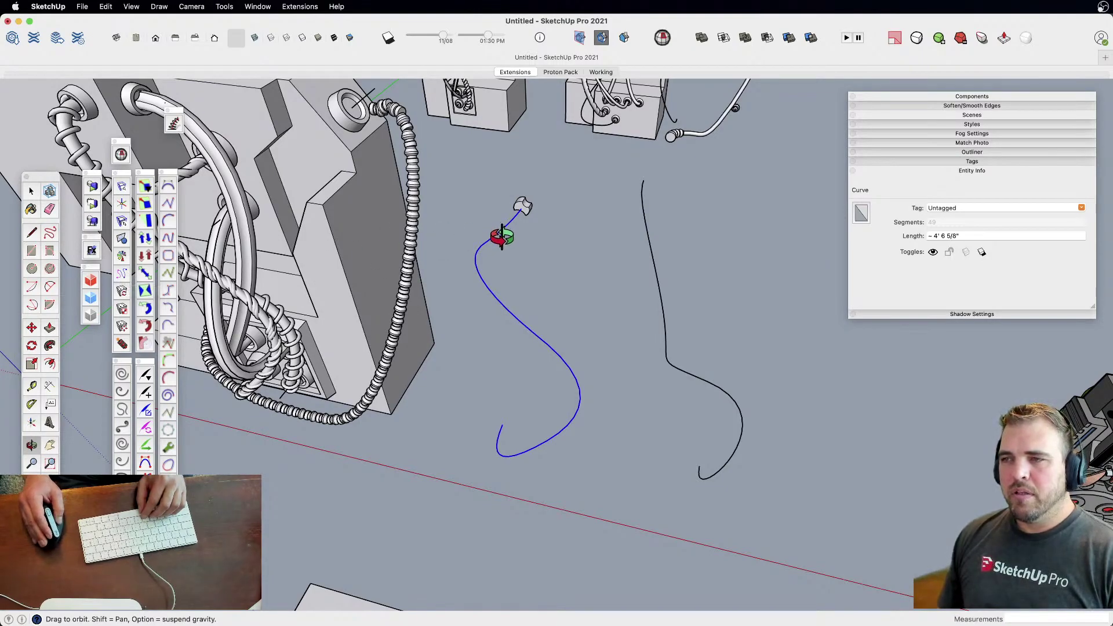
key("space")
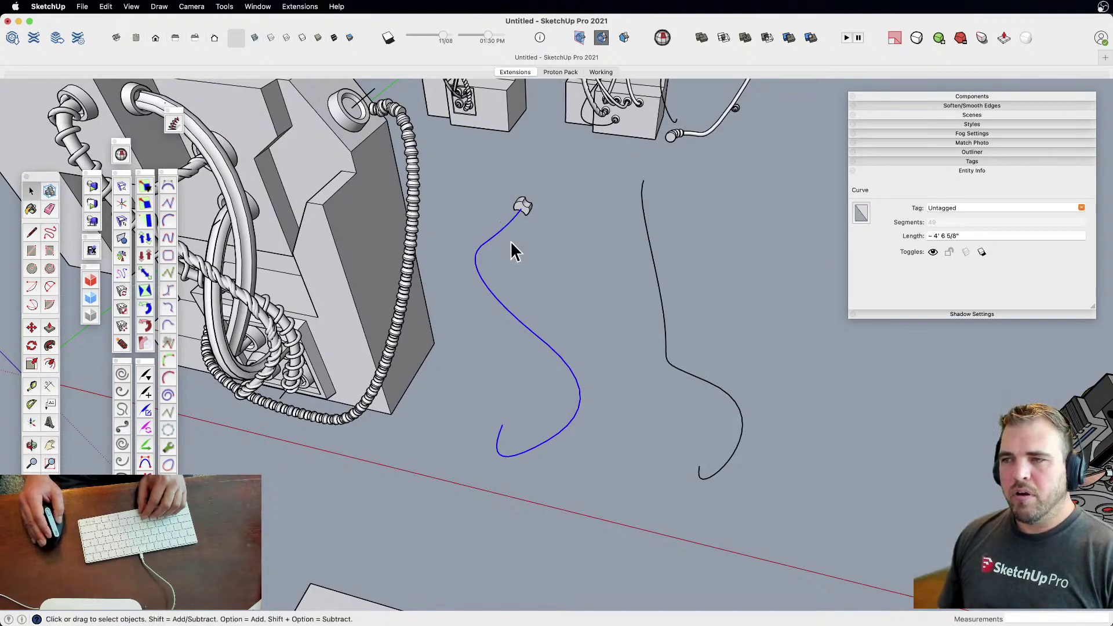
left_click(121, 278)
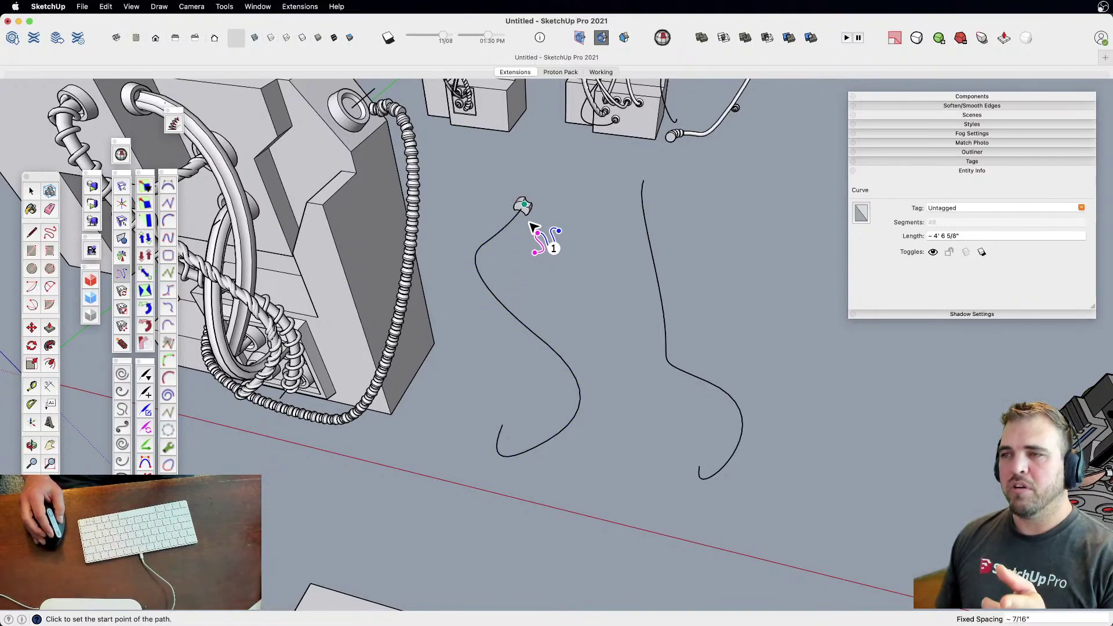
scroll(524, 214, "up", 3)
scroll(525, 212, "down", 3)
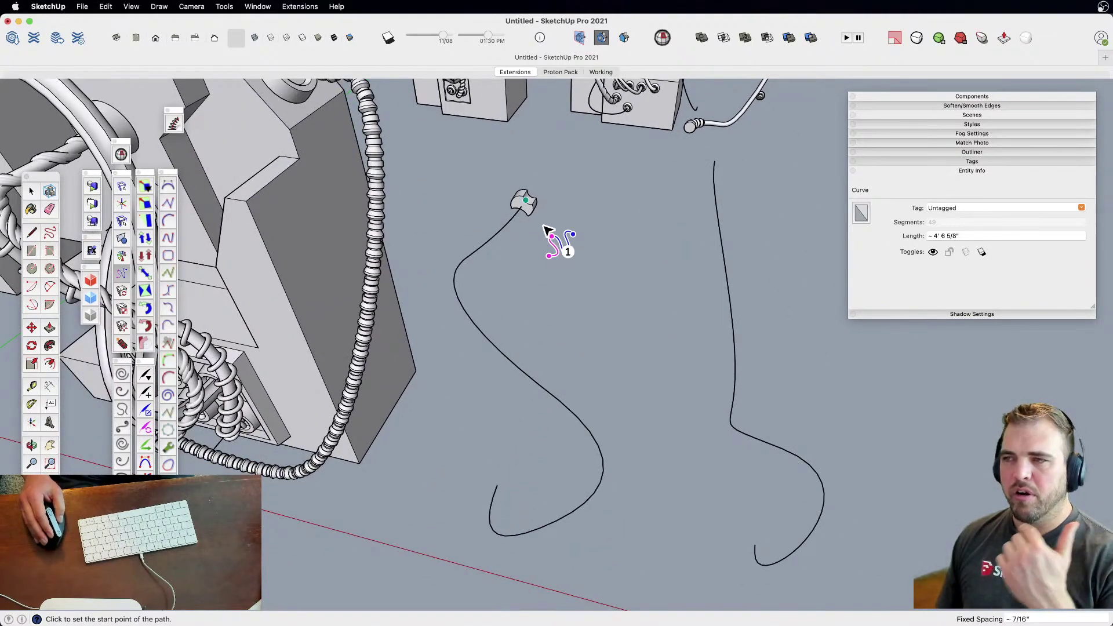
scroll(529, 209, "up", 3)
left_click(527, 200)
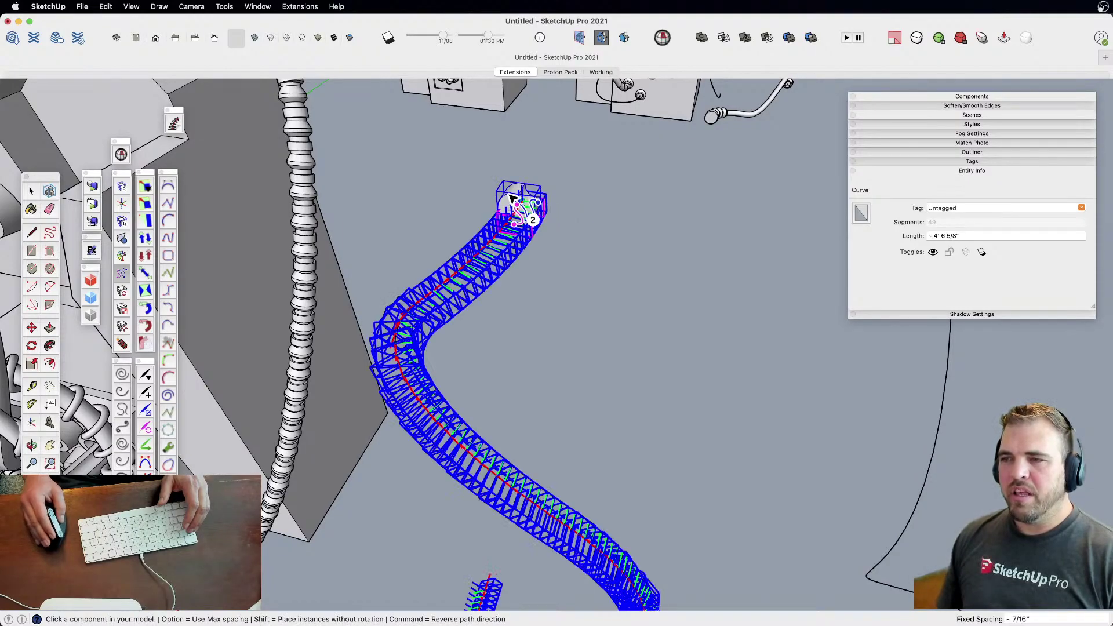
Place copies of the notched component along the curve at a fixed spacing of about 1 3/8"
left_click(512, 199)
left_click(512, 199)
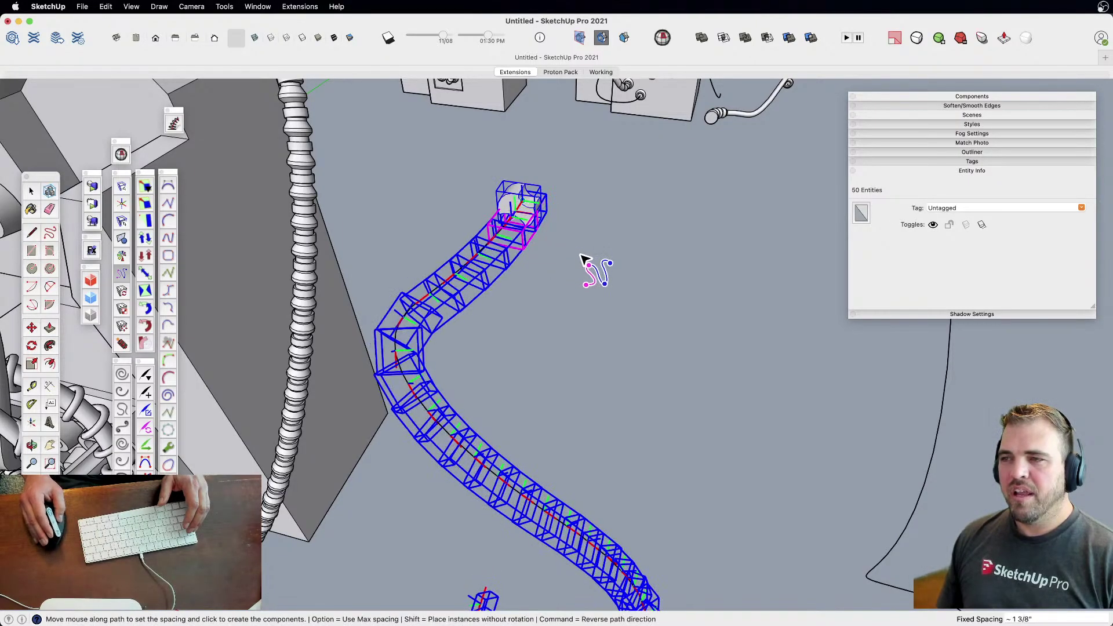
scroll(587, 279, "down", 5)
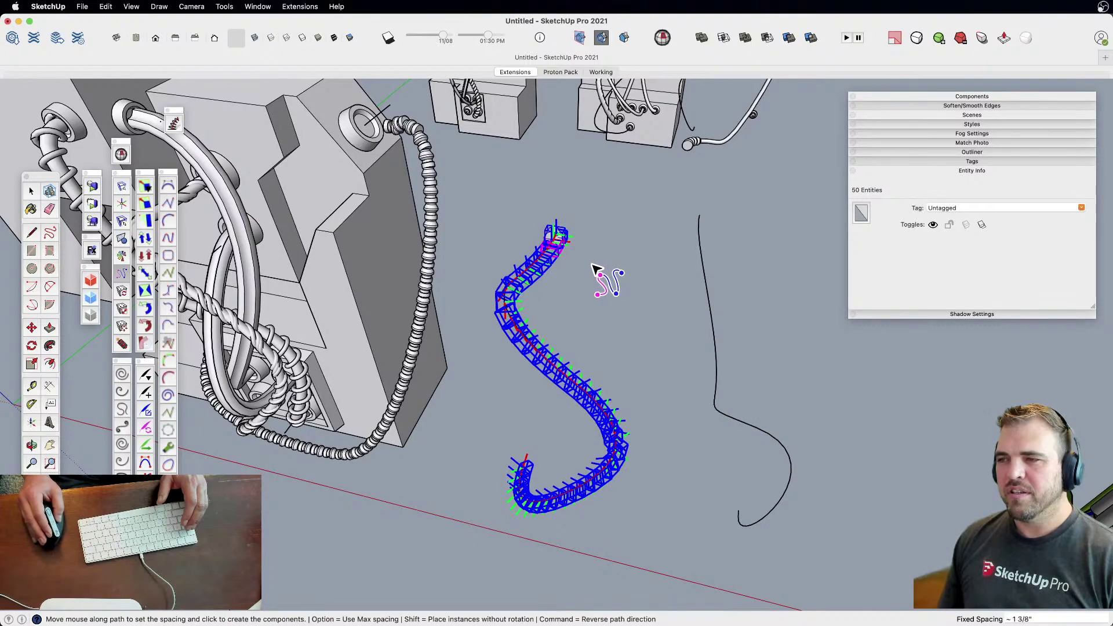
left_click(595, 269)
key("o")
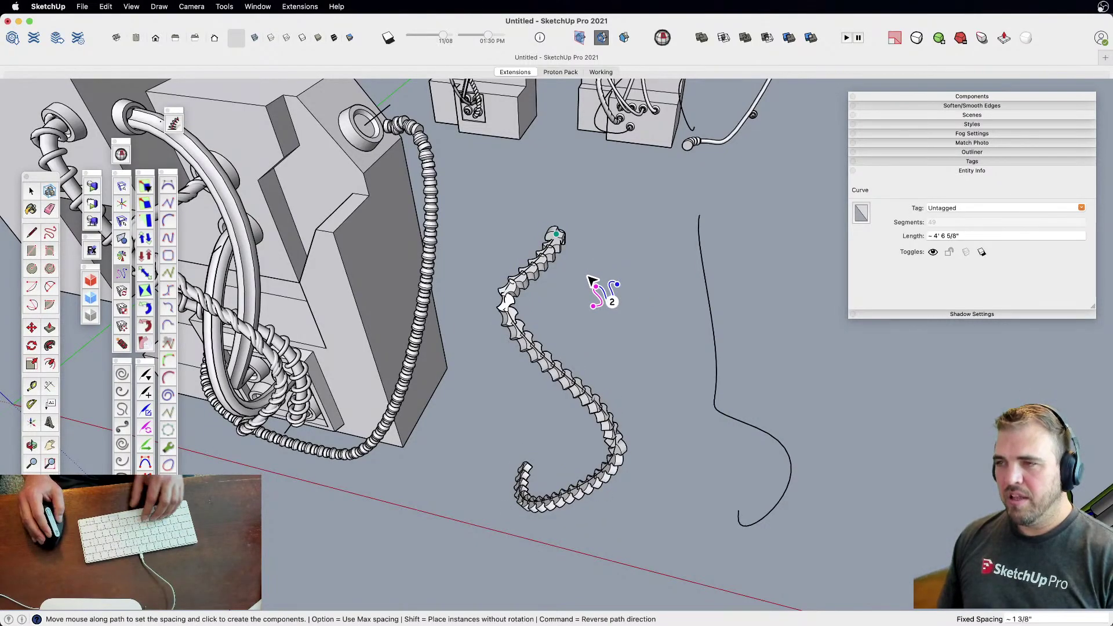
left_click_drag(577, 330, 502, 311)
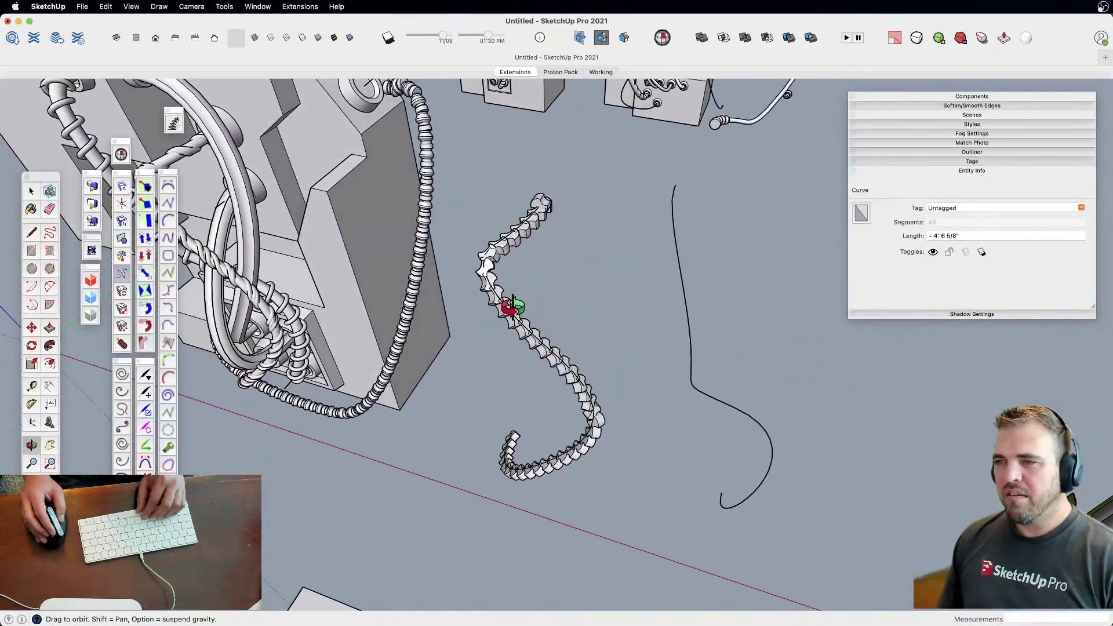
scroll(512, 306, "up", 5)
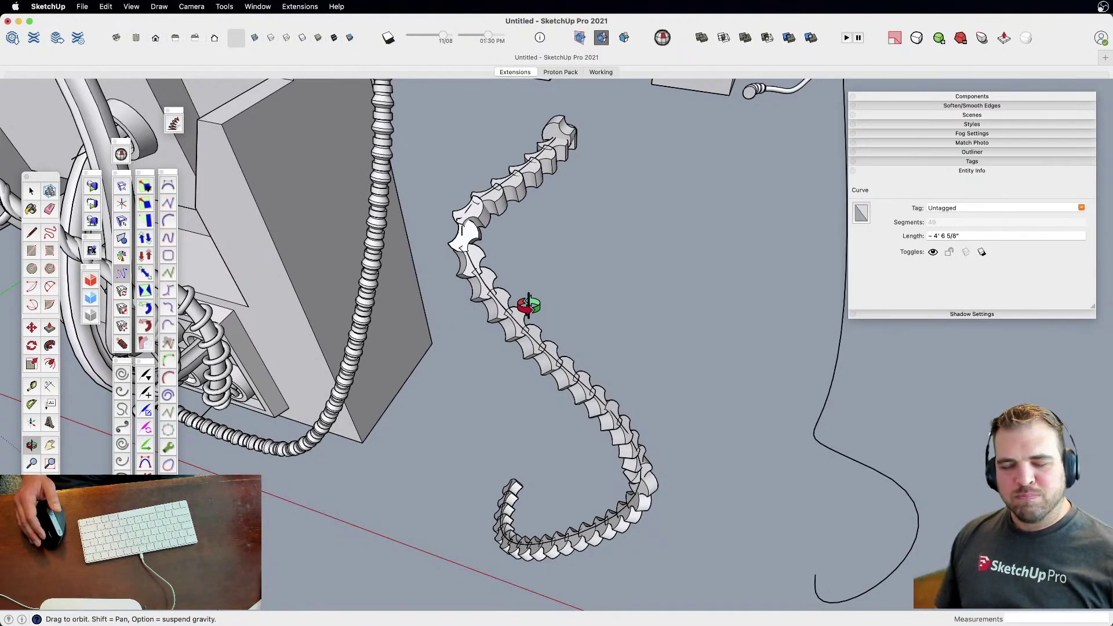
Check the overlap of the notched segments and undo their copies, leaving only the path and the original notched component
left_click_drag(522, 280, 534, 313)
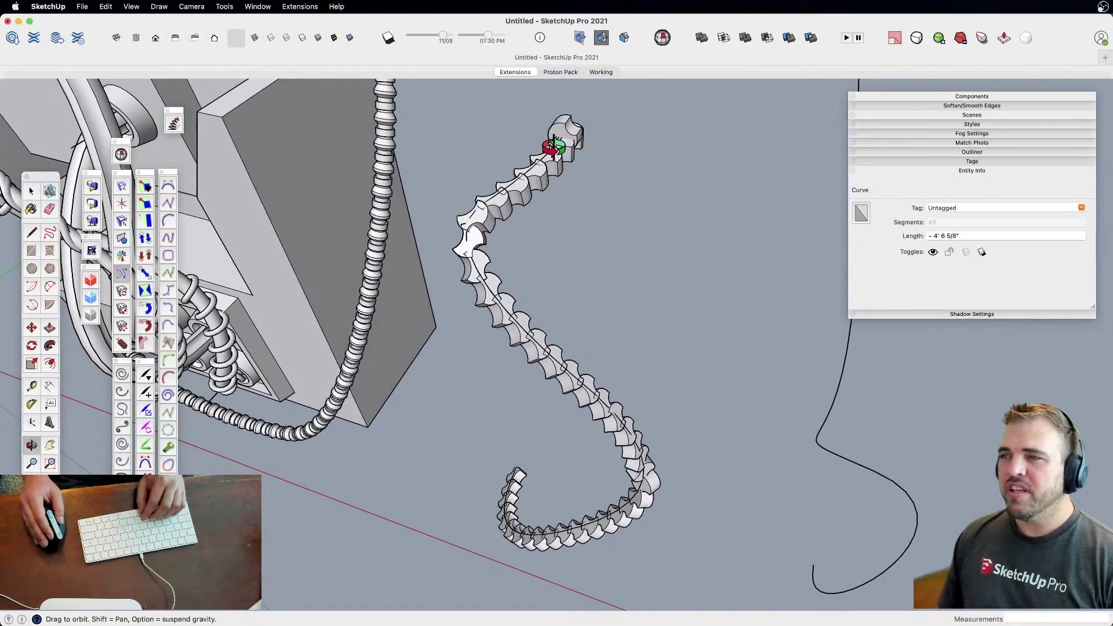
scroll(578, 124, "up", 5)
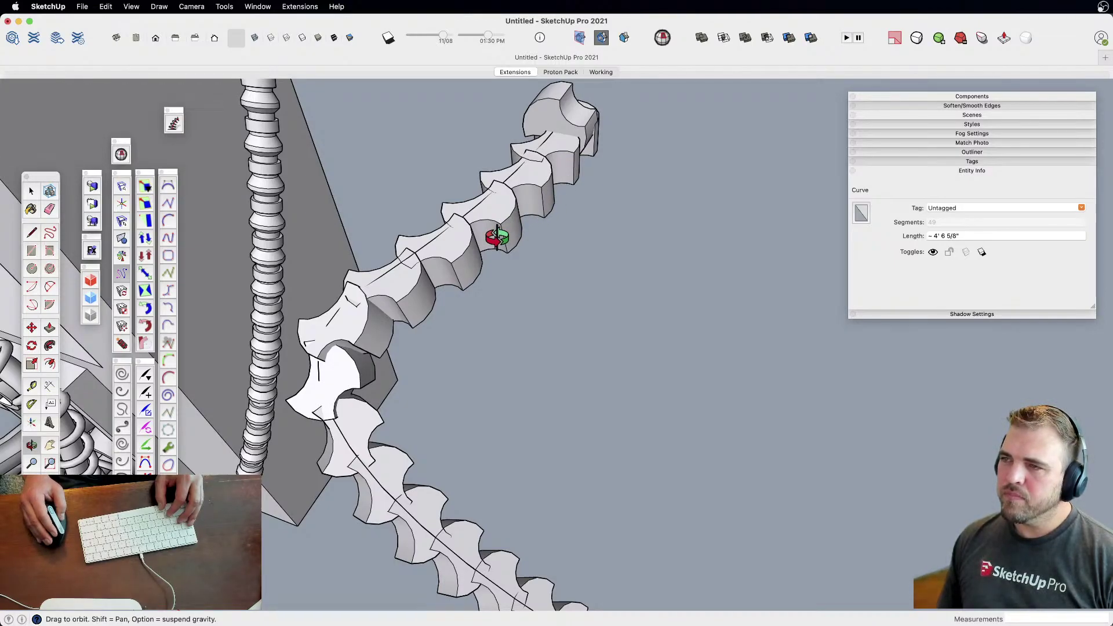
key("space")
double_click(496, 219)
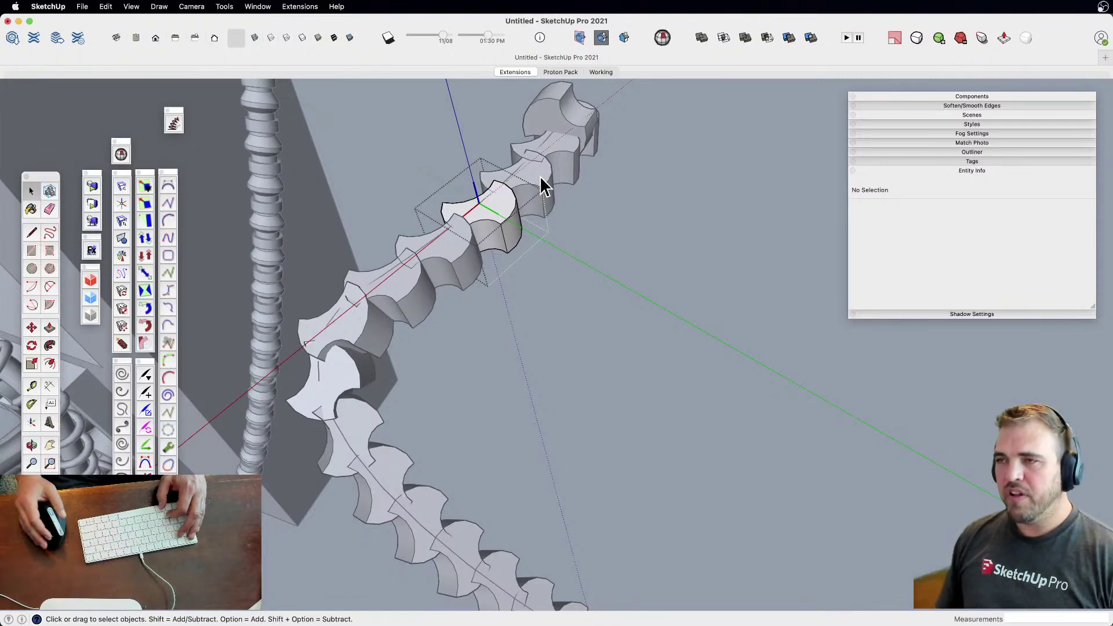
key("super+z")
key("super+z")
key("super+z")
key("super+z")
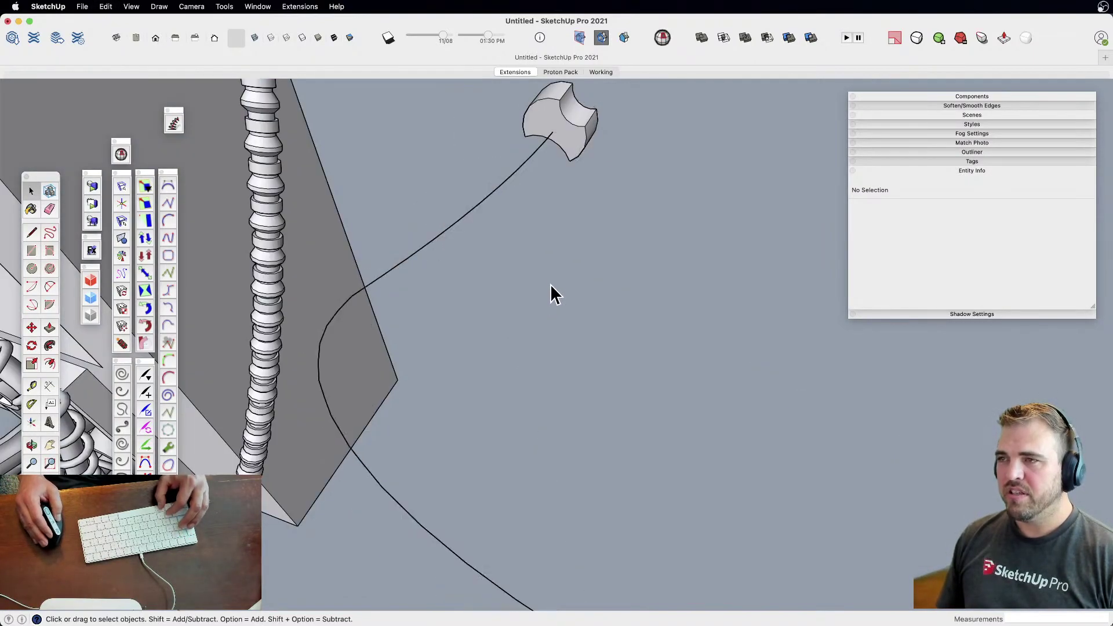
Reposition the notched component's internal axes with the origin at the curve's end and the red axis pointing along the path
double_click(568, 131)
scroll(551, 136, "up", 2)
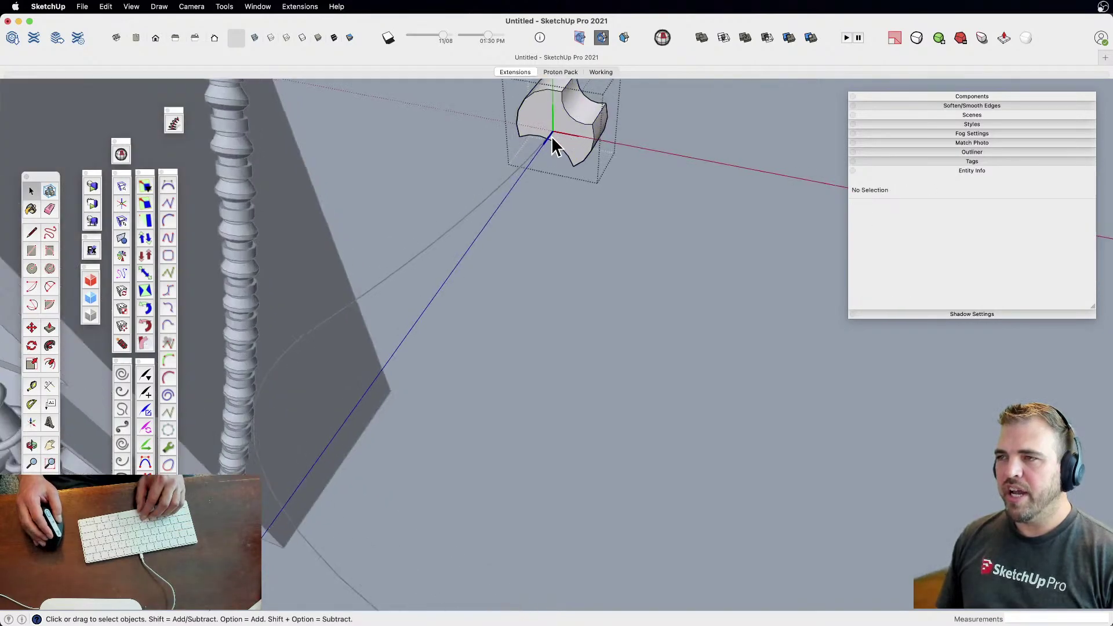
scroll(553, 133, "up", 1)
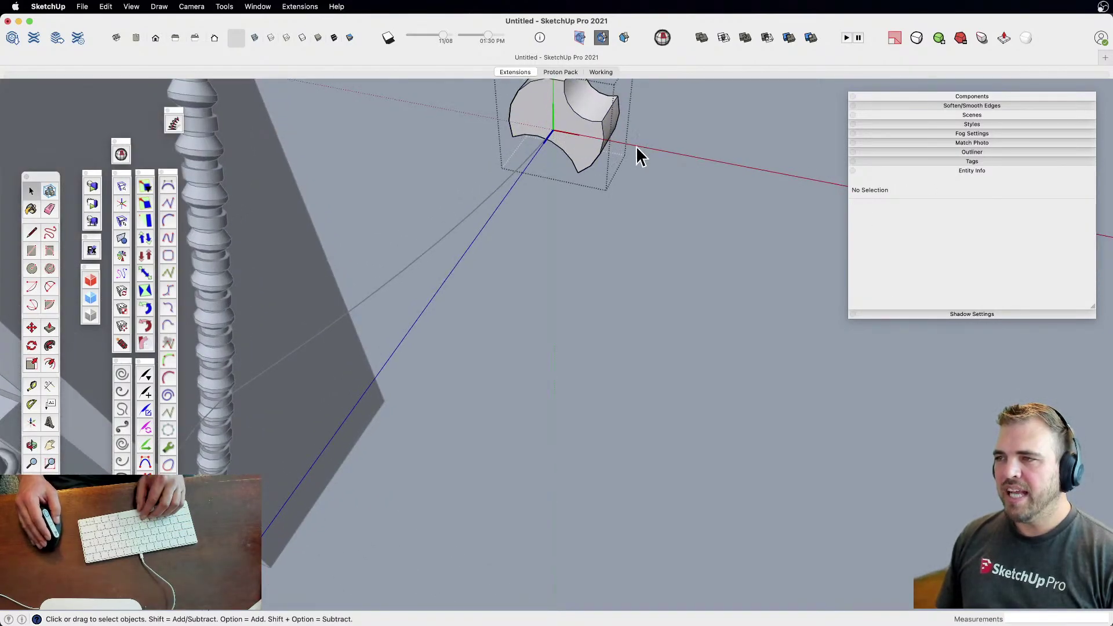
right_click(635, 146)
left_click(664, 152)
left_click(554, 130)
left_click(515, 184)
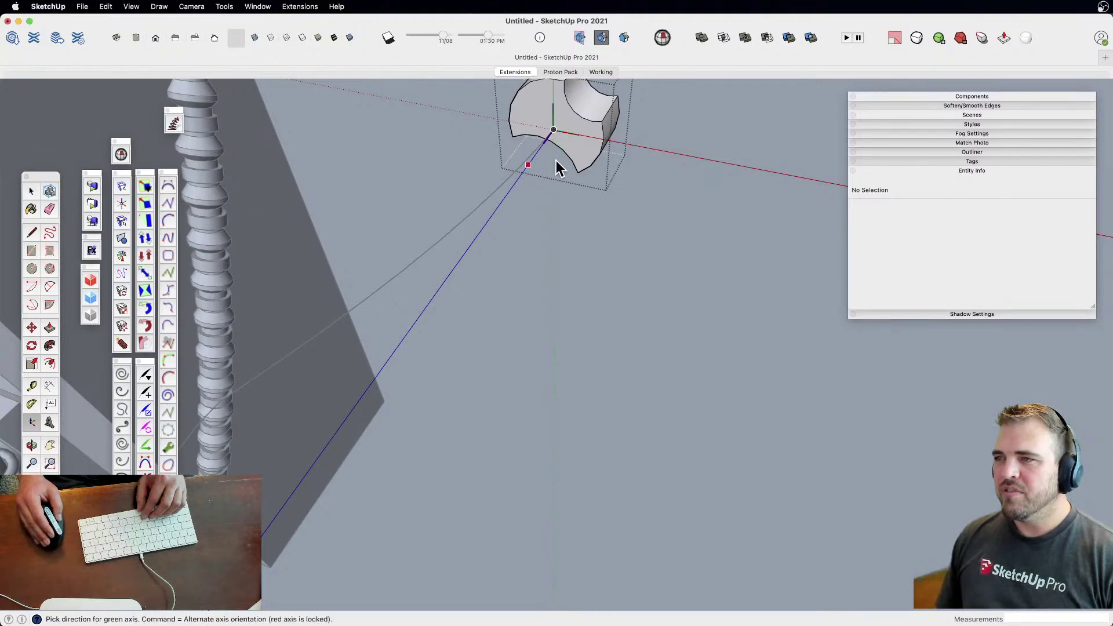
left_click(632, 149)
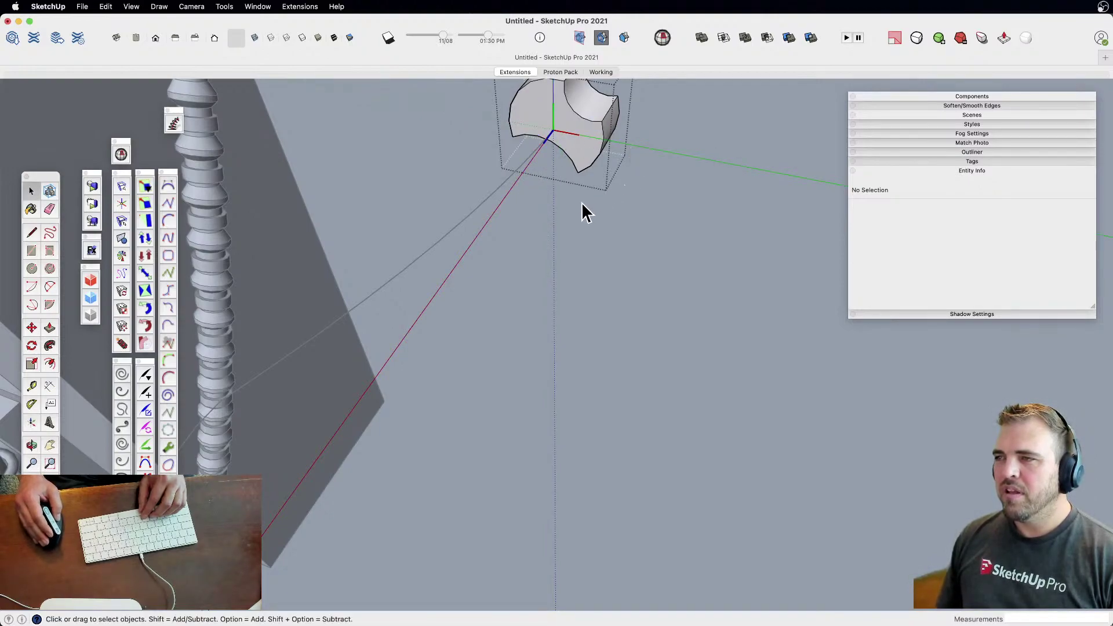
left_click(728, 310)
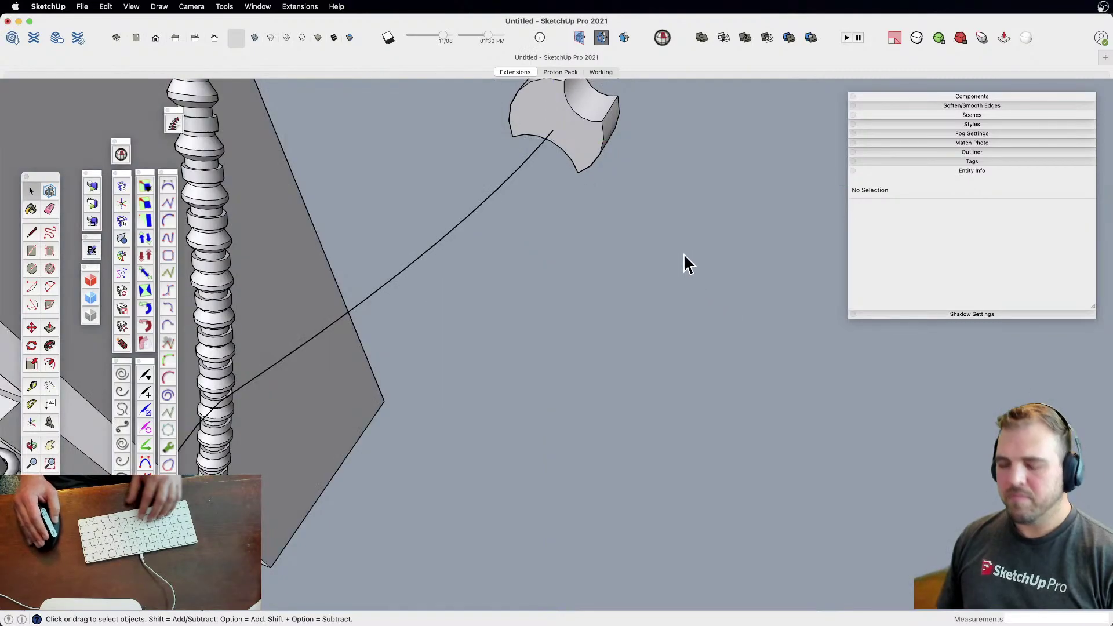
Delete the notched component at the end of the curve, keeping the path
left_click(553, 242)
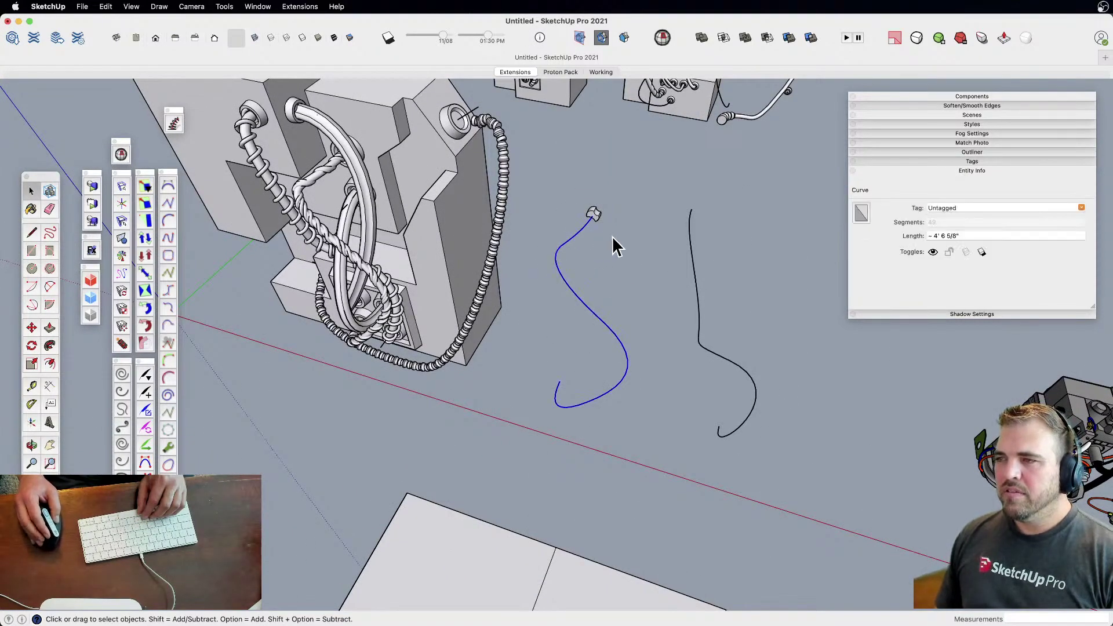
scroll(612, 235, "up", 3)
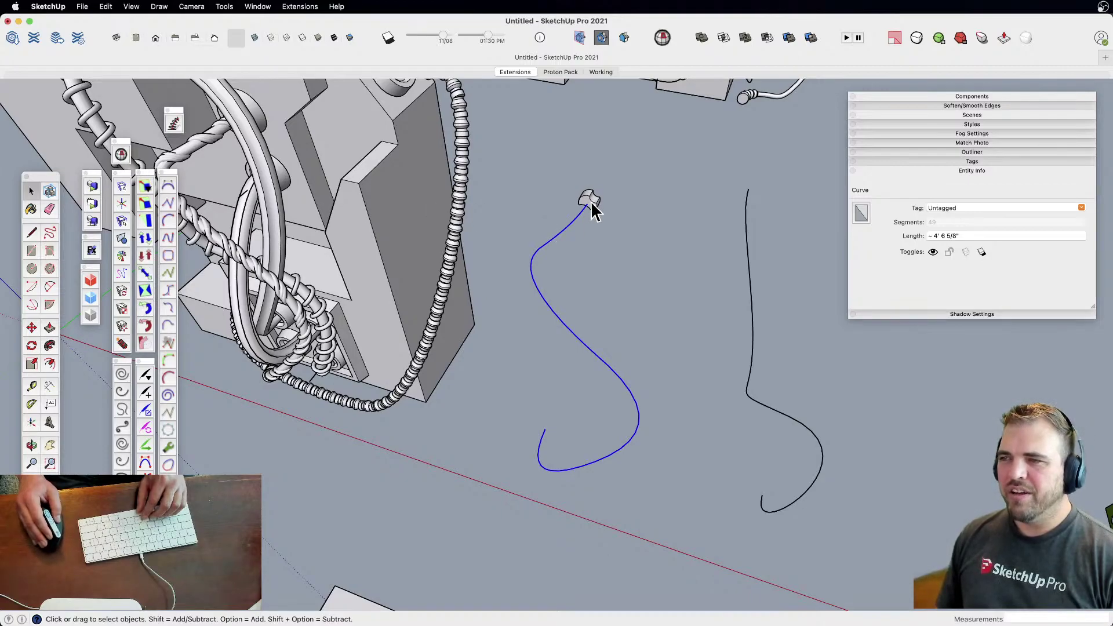
scroll(596, 207, "up", 6)
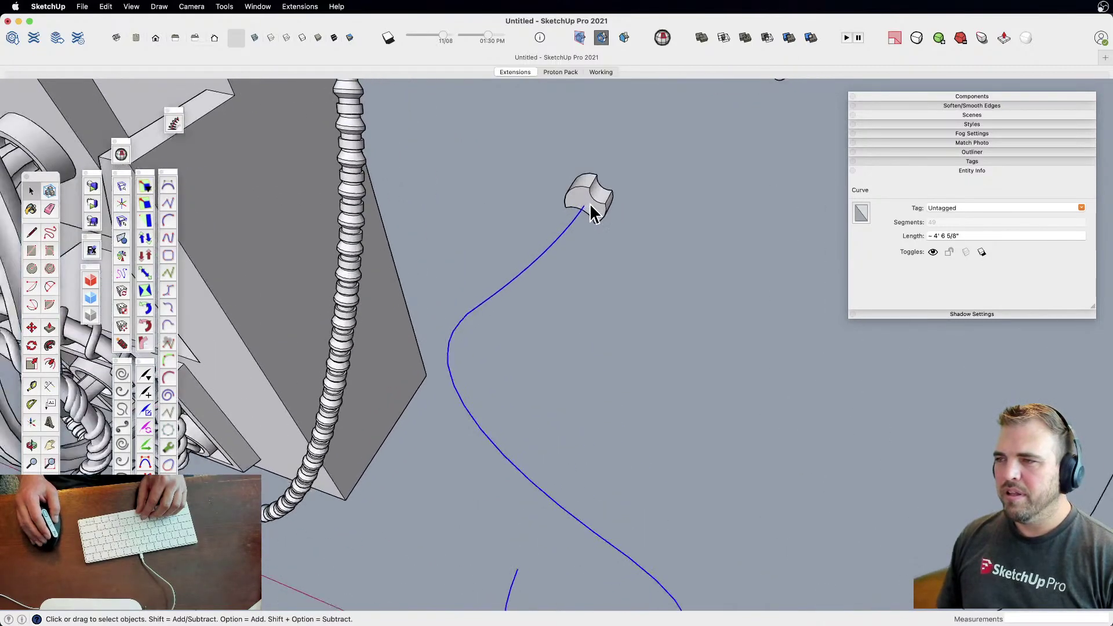
left_click(586, 209)
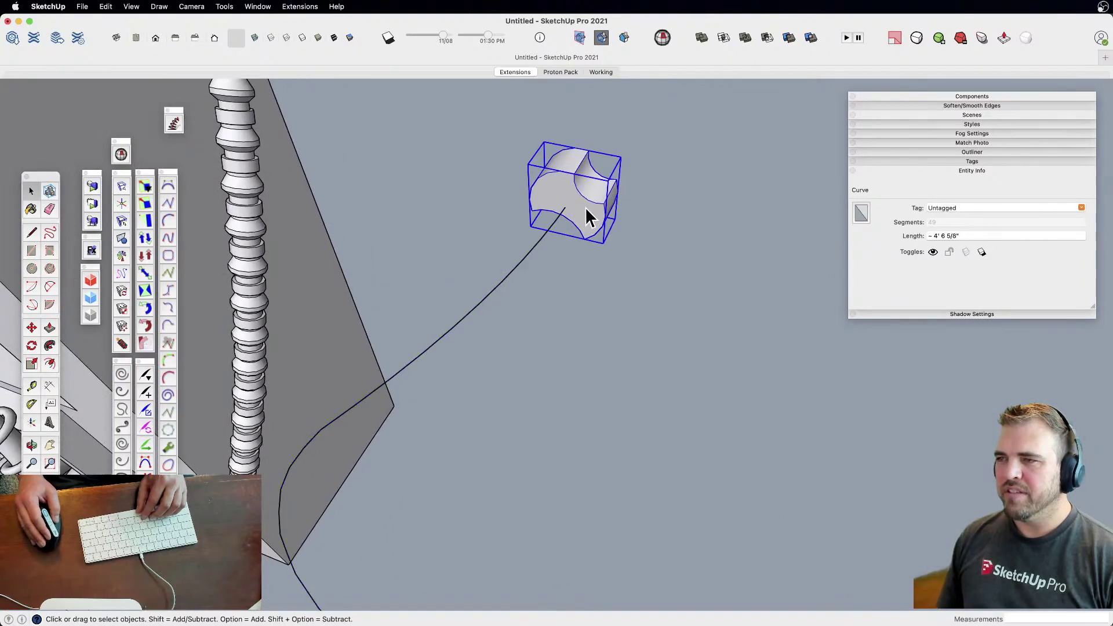
scroll(579, 211, "up", 3)
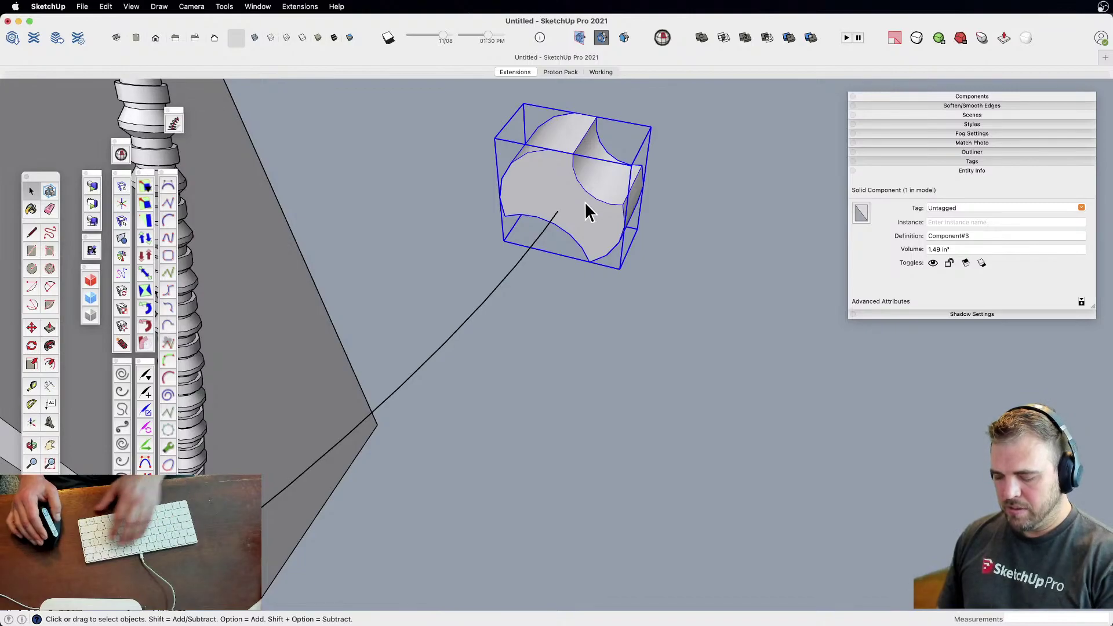
key("Delete")
Draw a circle with a radius of about 13/16" centred on the free upper end of the curve
key("c")
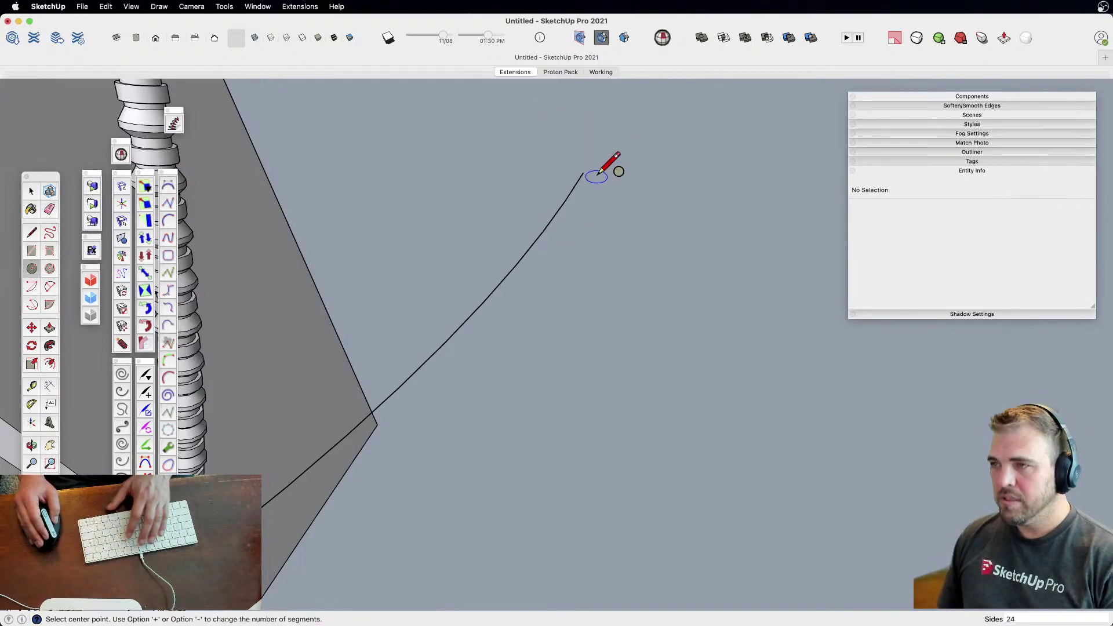
left_click(583, 173)
left_click(639, 183)
key("space")
middle_click_drag(609, 181, 668, 212)
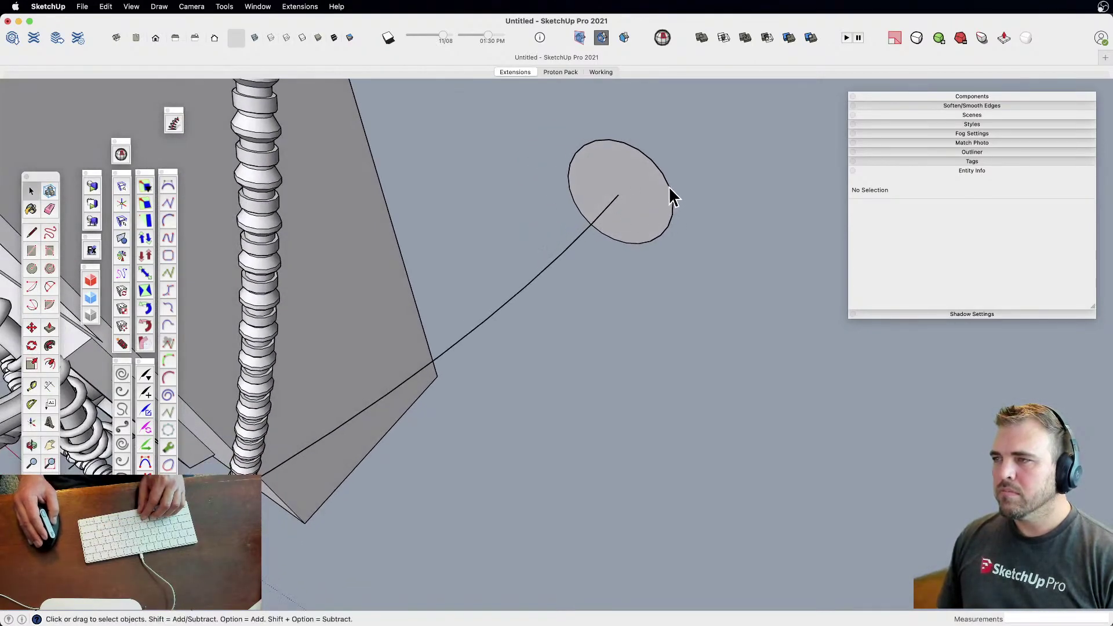
Set the circle's number of segments to 18
left_click(669, 187)
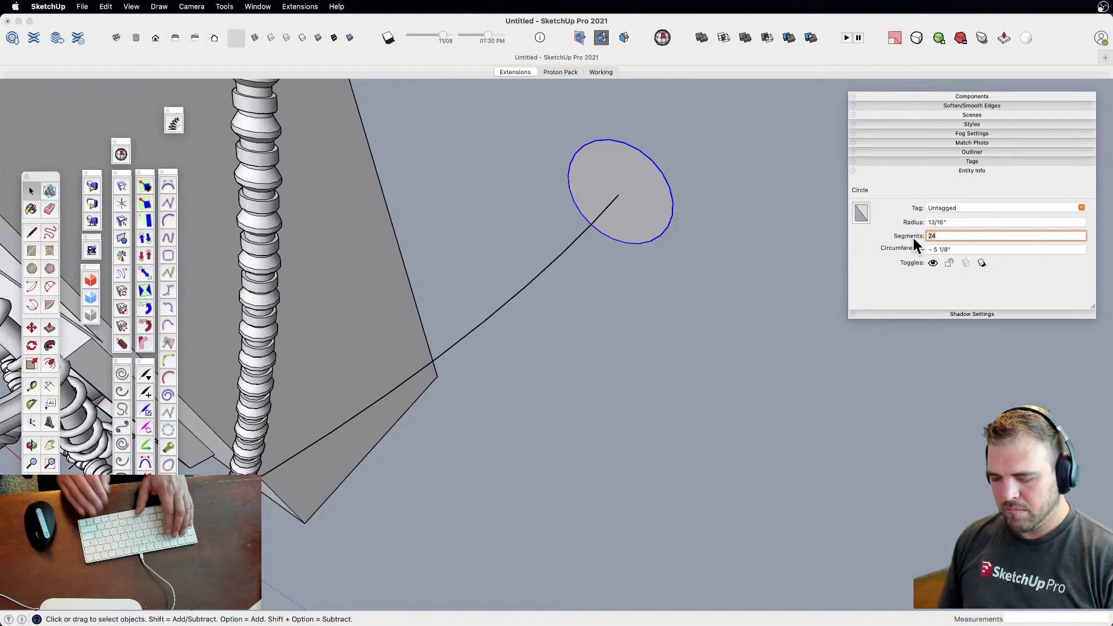
key("BackSpace")
key("BackSpace")
type("18")
key("Return")
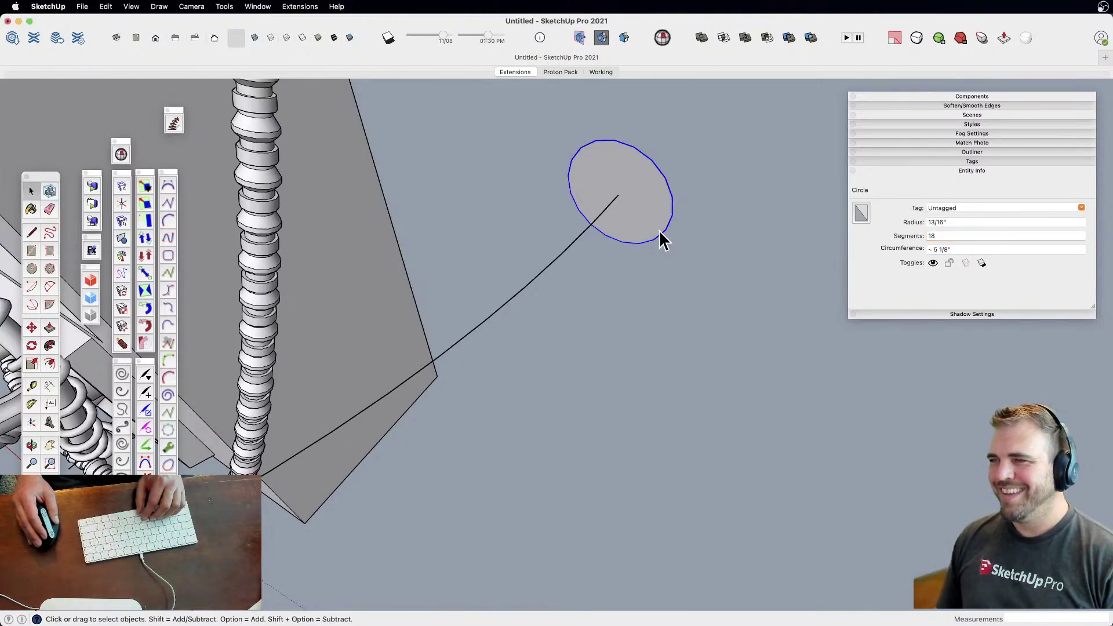
Push/Pull the circle about 9/16" toward the path and make the resulting cylinder a component
key("p")
left_click(654, 229)
left_click(637, 255)
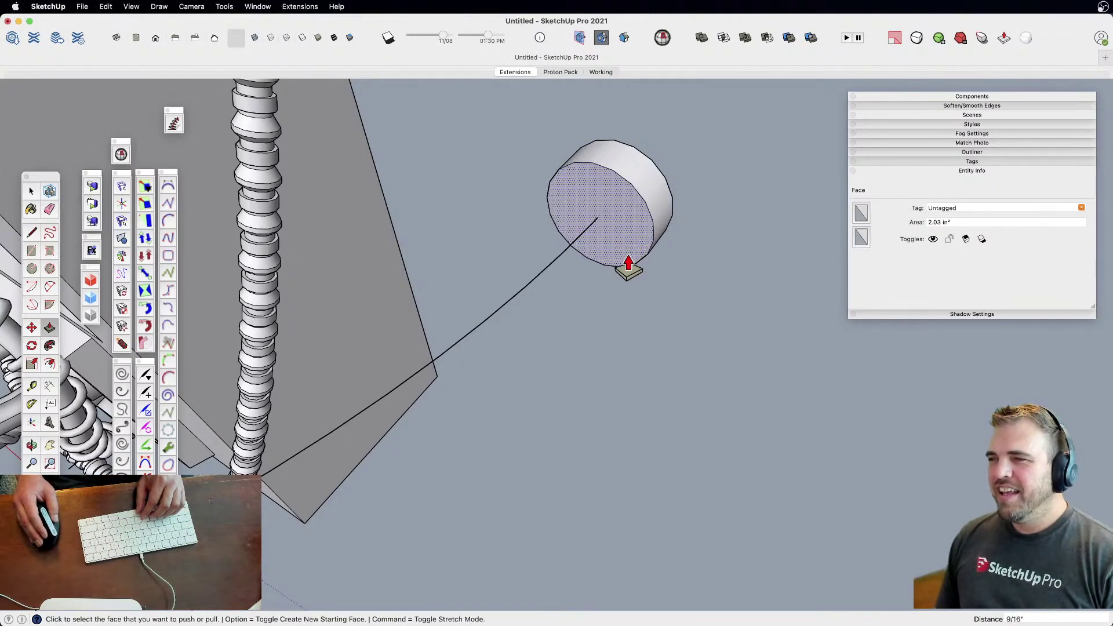
key("space")
triple_click(624, 223)
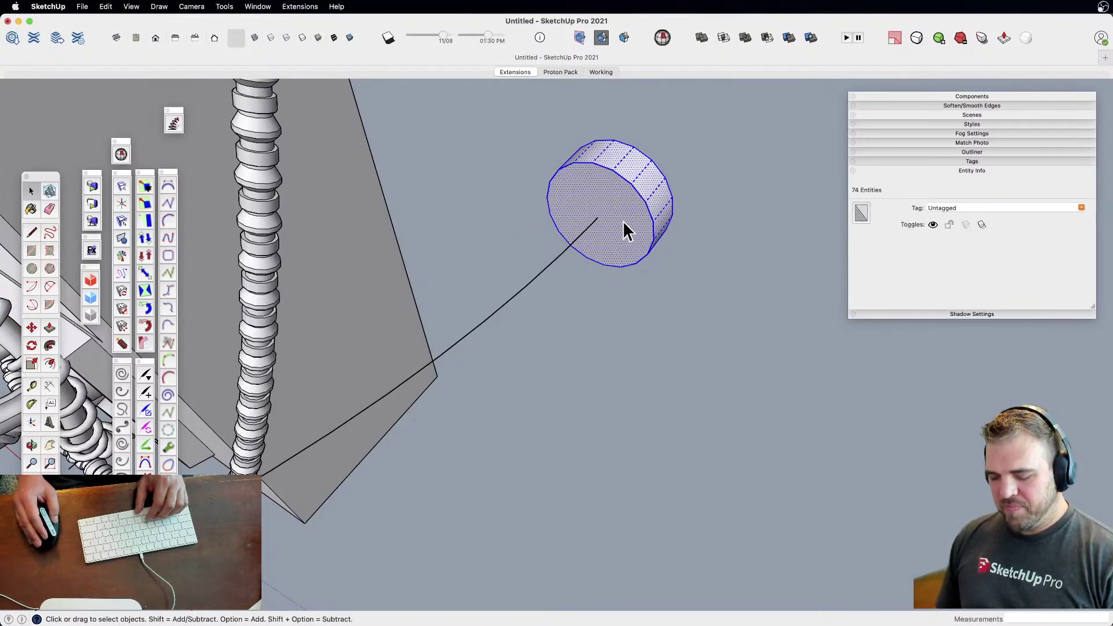
key("g")
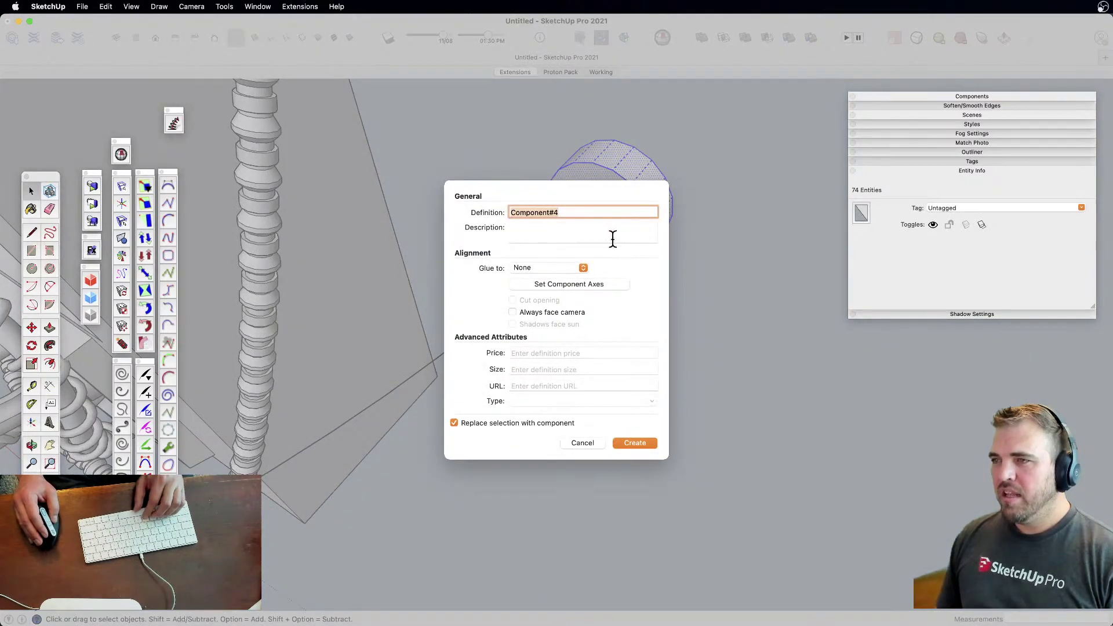
left_click(633, 443)
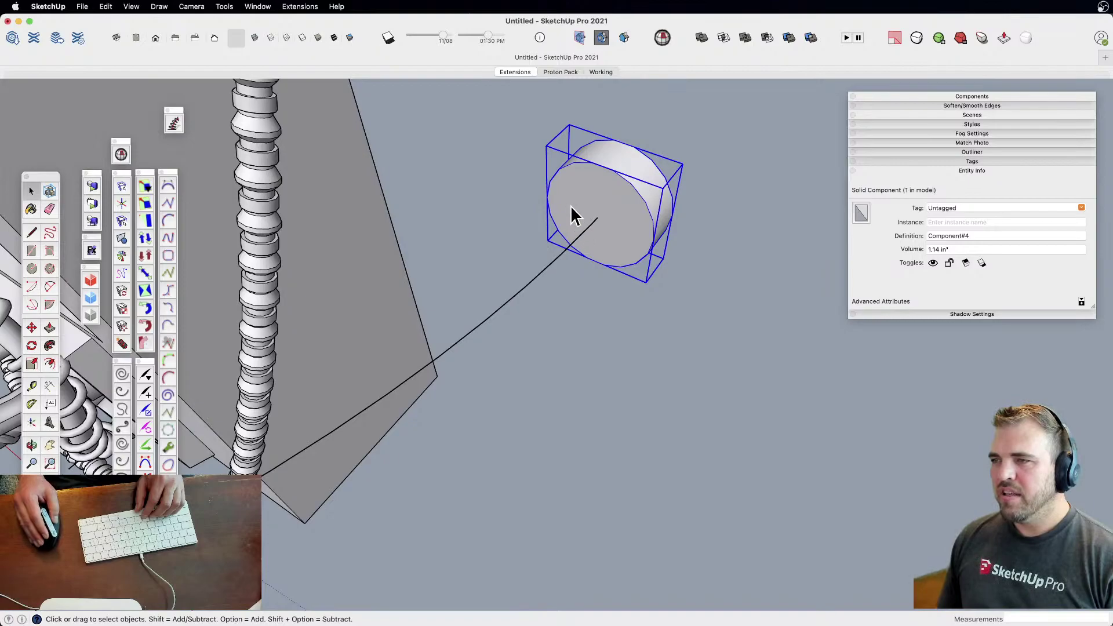
Place the cylinder component's axes at its front face centre with red along the path and green sideways, updating the component axes
double_click(574, 216)
right_click(552, 240)
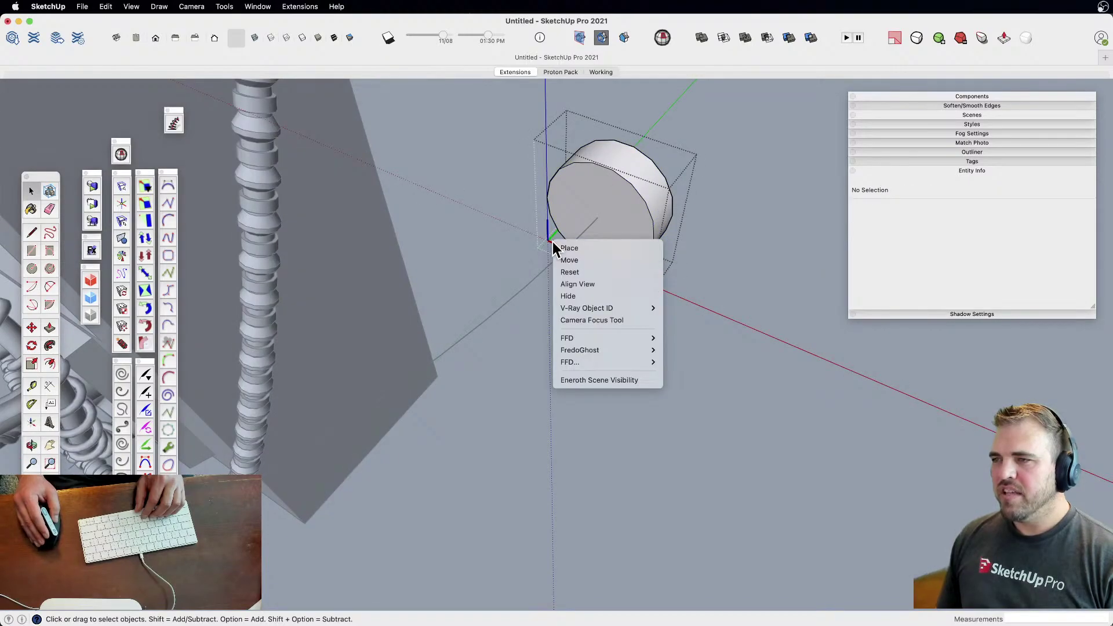
left_click(585, 247)
left_click(598, 219)
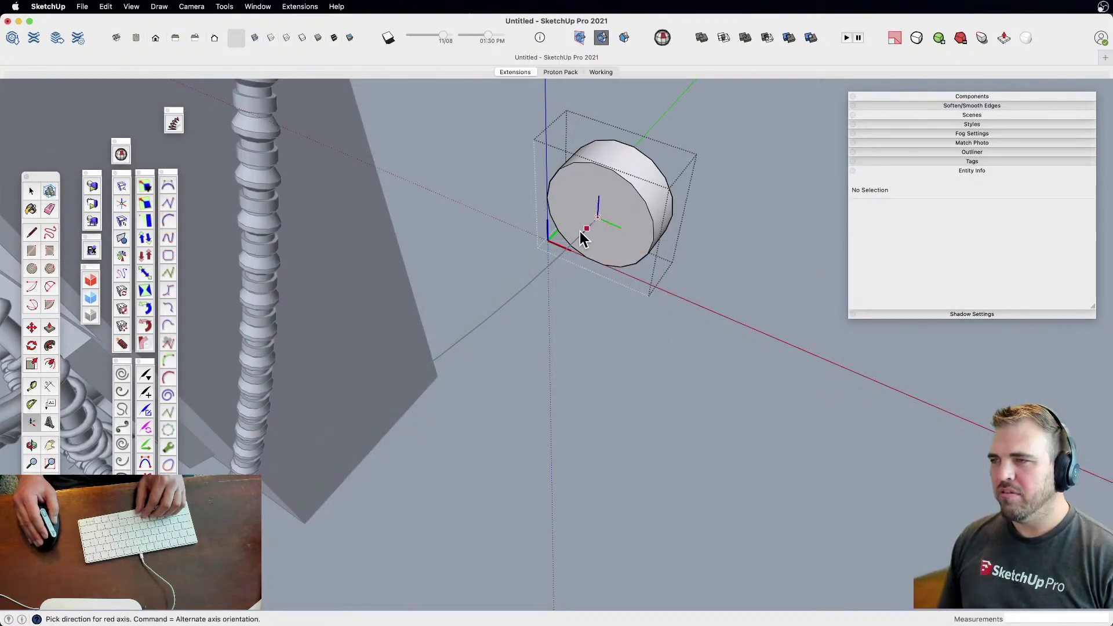
left_click(544, 269)
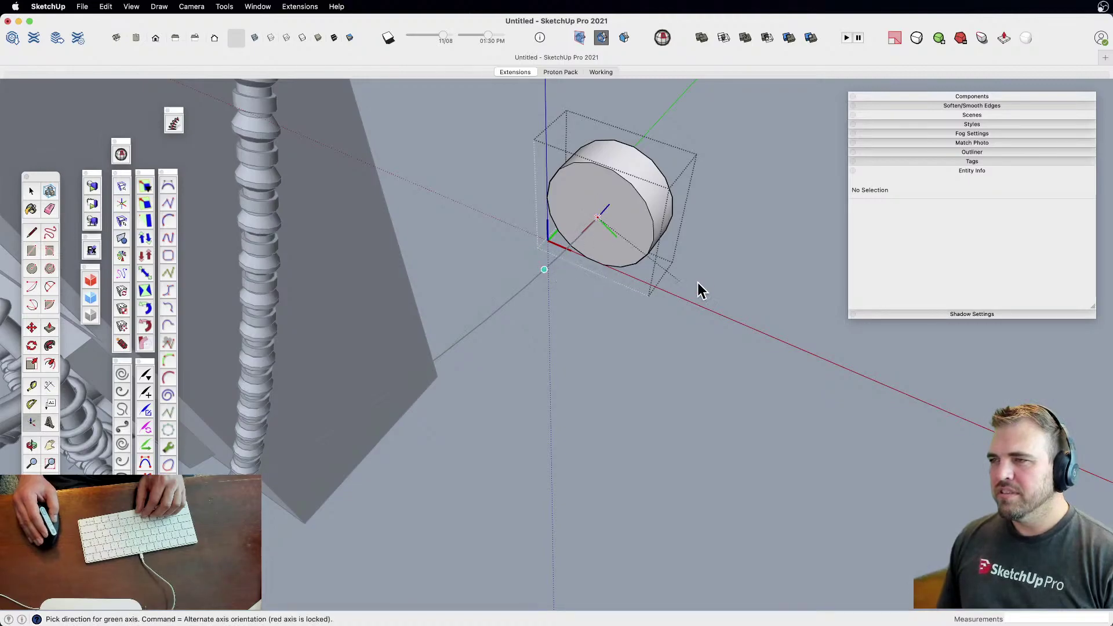
left_click(732, 270)
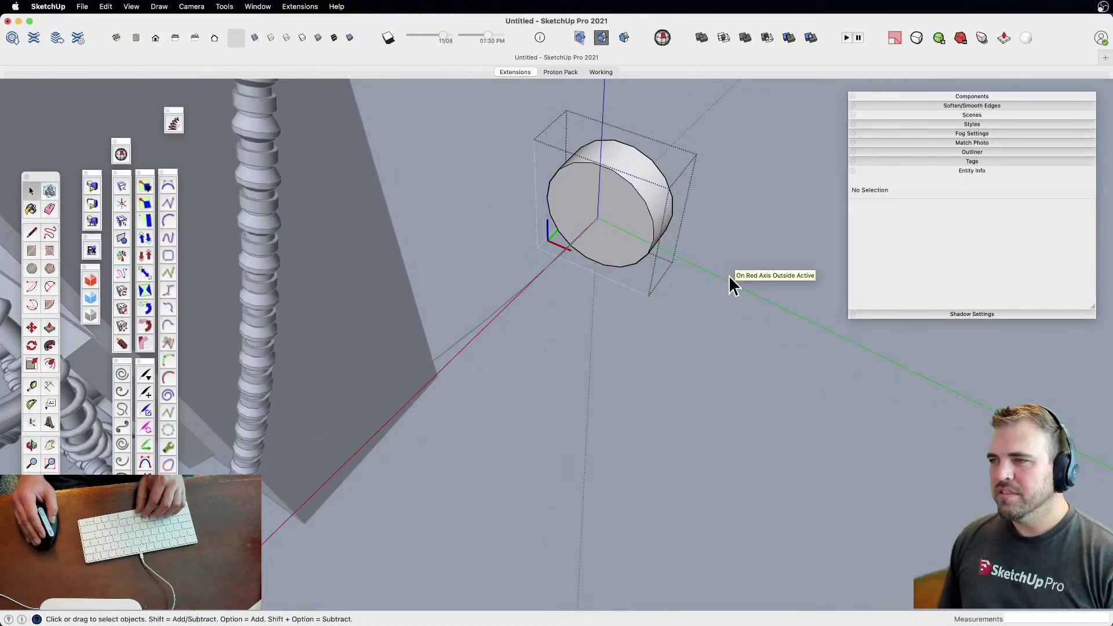
left_click(702, 300)
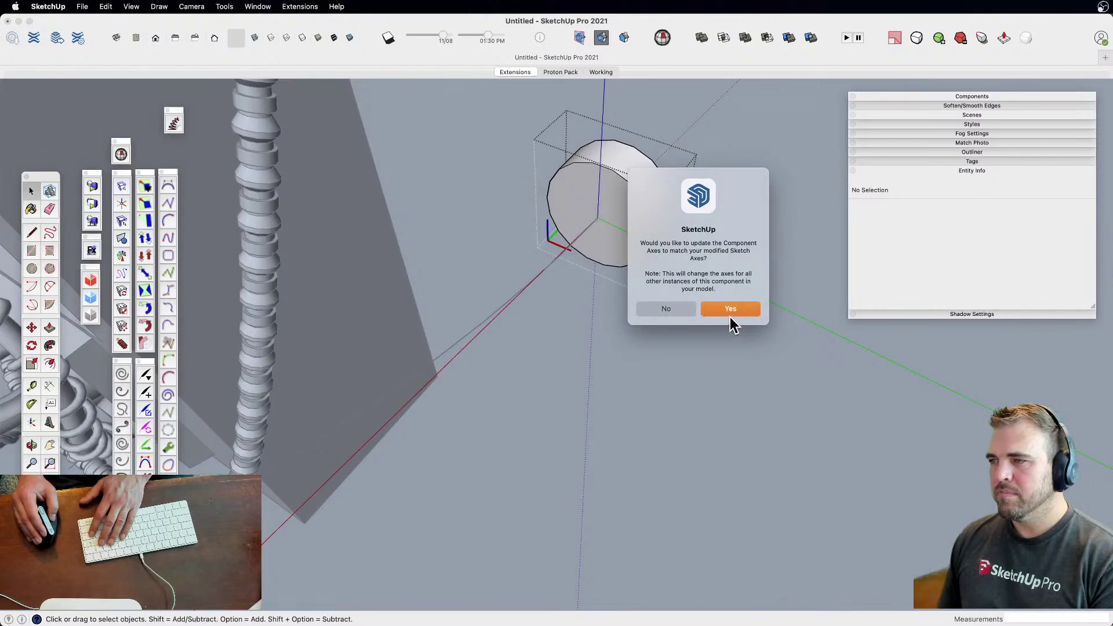
left_click(731, 309)
Place copies of the cylinder along the selected curve with Path Array at a fixed spacing of about 1 1/8"
middle_click_drag(723, 313, 566, 280)
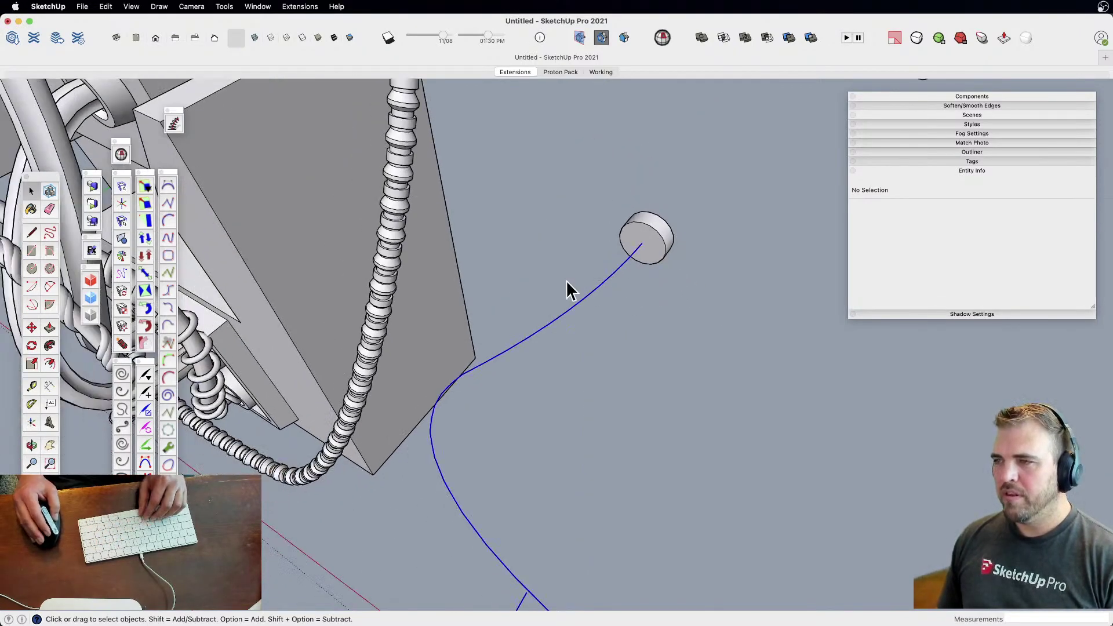
scroll(603, 307, "down", 5)
key("h")
left_click_drag(600, 319, 572, 271)
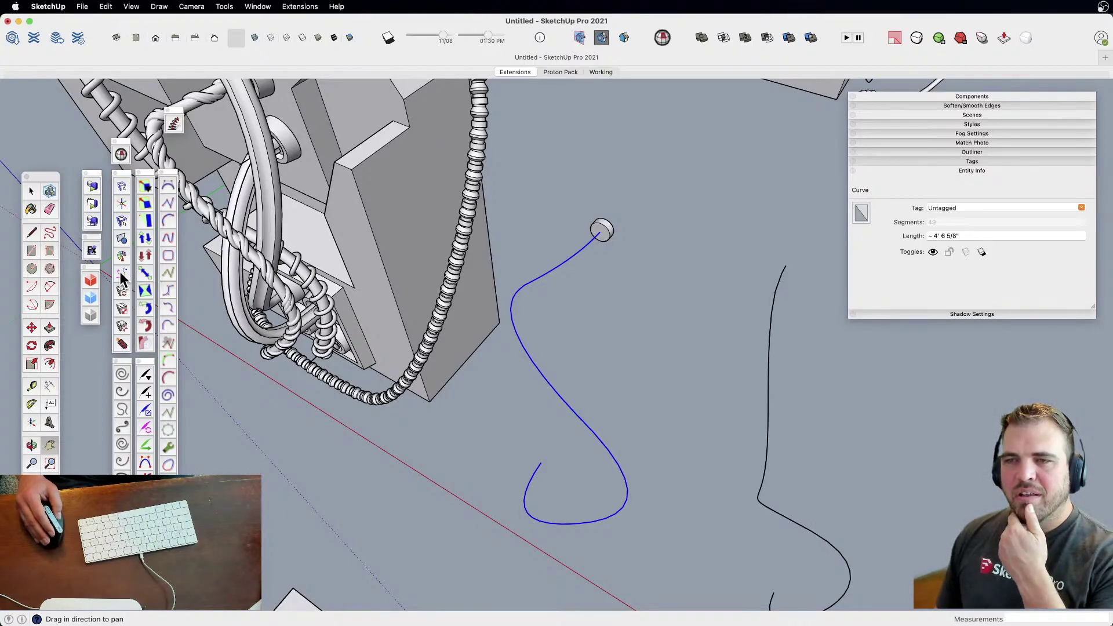
left_click(121, 274)
left_click(604, 228)
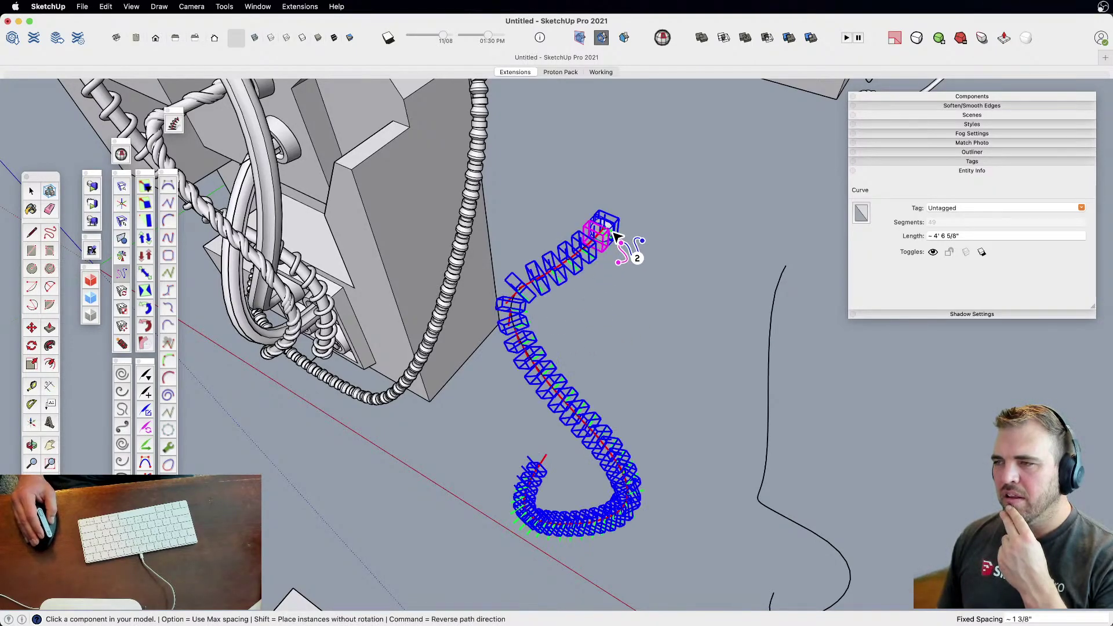
left_click(615, 237)
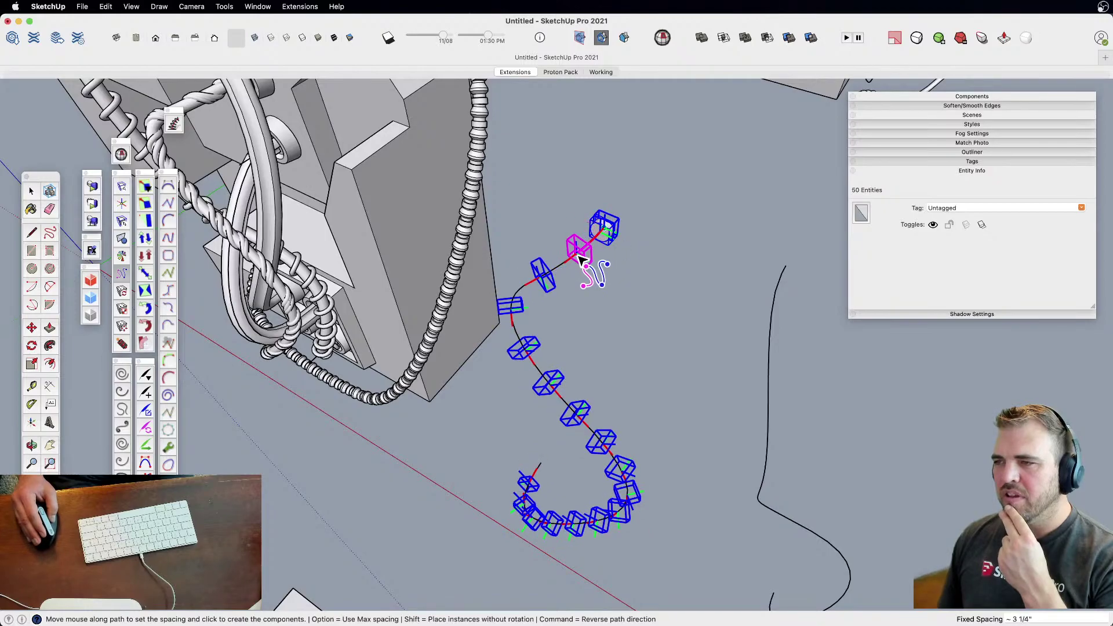
left_click(616, 257)
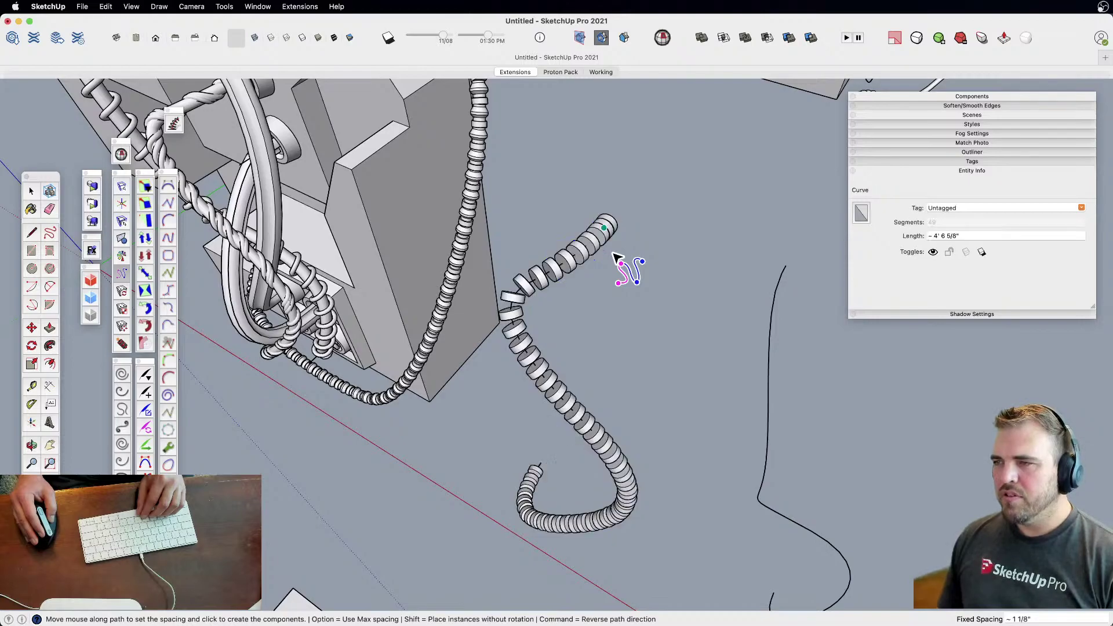
Move the end cylinder about 3 1/4" away from the arrayed hose and open it for editing
scroll(595, 241, "up", 5)
key("space")
left_click(629, 194)
middle_click_drag(580, 260, 559, 311, "shift")
key("m")
left_click(571, 249)
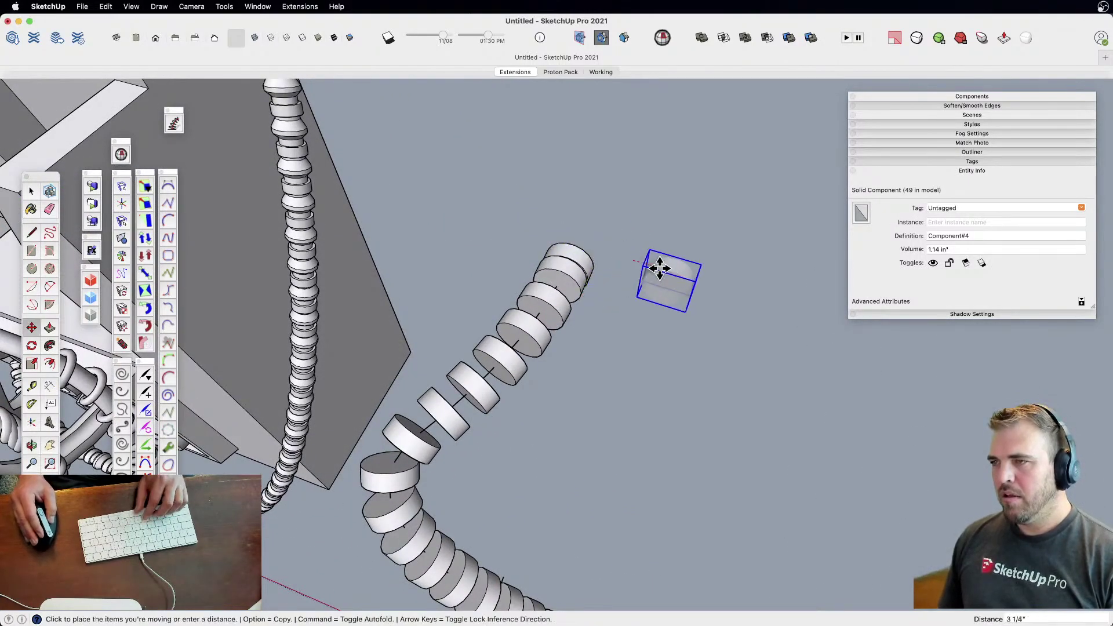
middle_click_drag(658, 261, 599, 261)
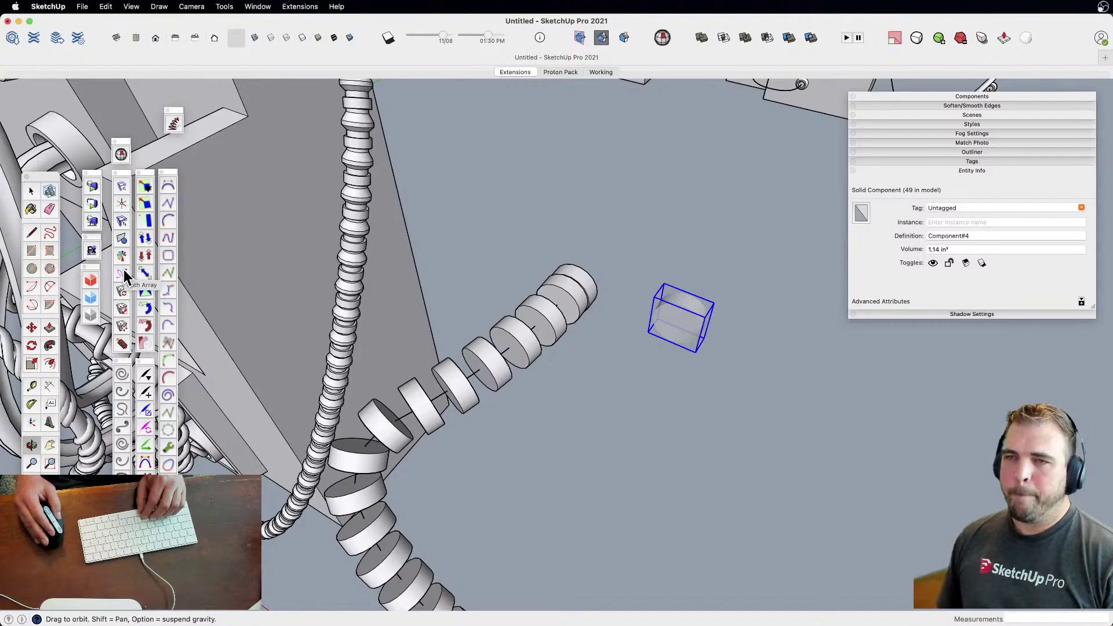
key("space")
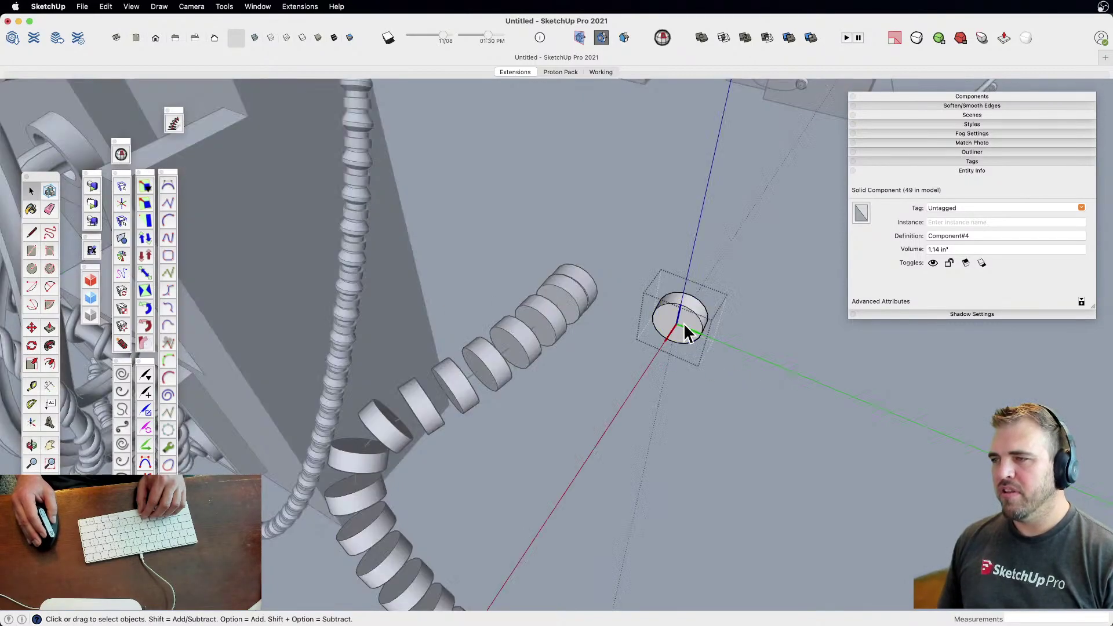
Offset the cylinder component's front face inward to create a smaller concentric circle
double_click(683, 322)
scroll(686, 324, "up", 2)
scroll(686, 323, "up", 3)
middle_click(688, 324, "shift")
scroll(696, 325, "up", 3)
mouse_move(695, 325)
middle_mouse_down("shift")
mouse_move(746, 335)
mouse_move(673, 296)
mouse_move(785, 360)
mouse_move(666, 325)
mouse_move(716, 331)
middle_mouse_up("shift")
left_click(745, 362)
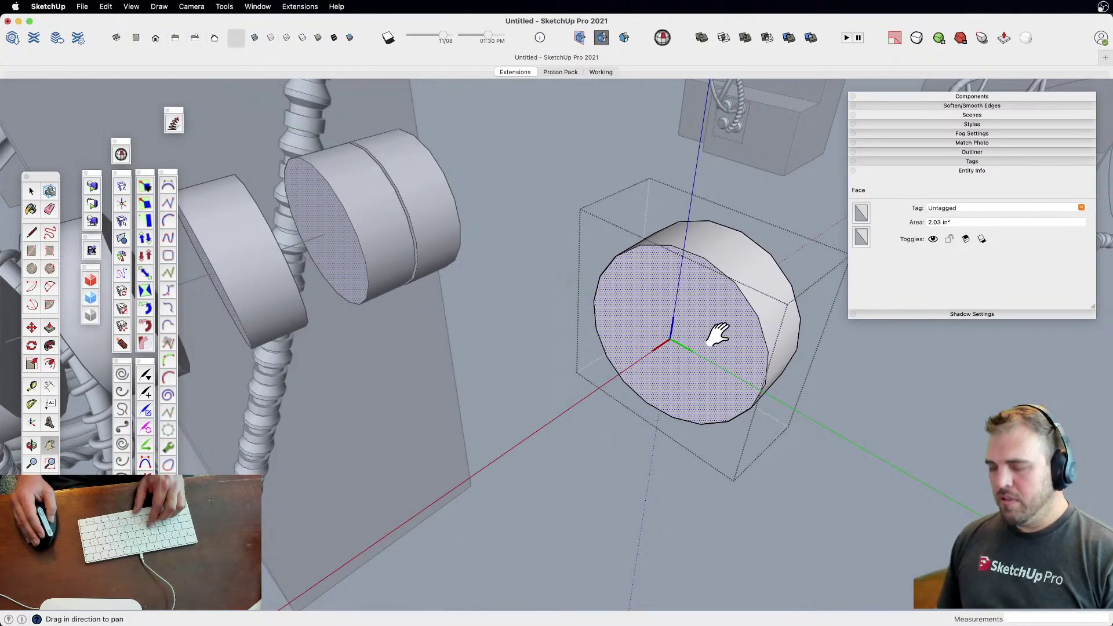
key("f")
left_click(721, 329)
left_click(728, 338)
Move the inner circular face outward along the path about 5/8" to taper the front of the cylinder
key("space")
left_click(702, 339)
middle_click_drag(703, 339, 679, 331, "shift")
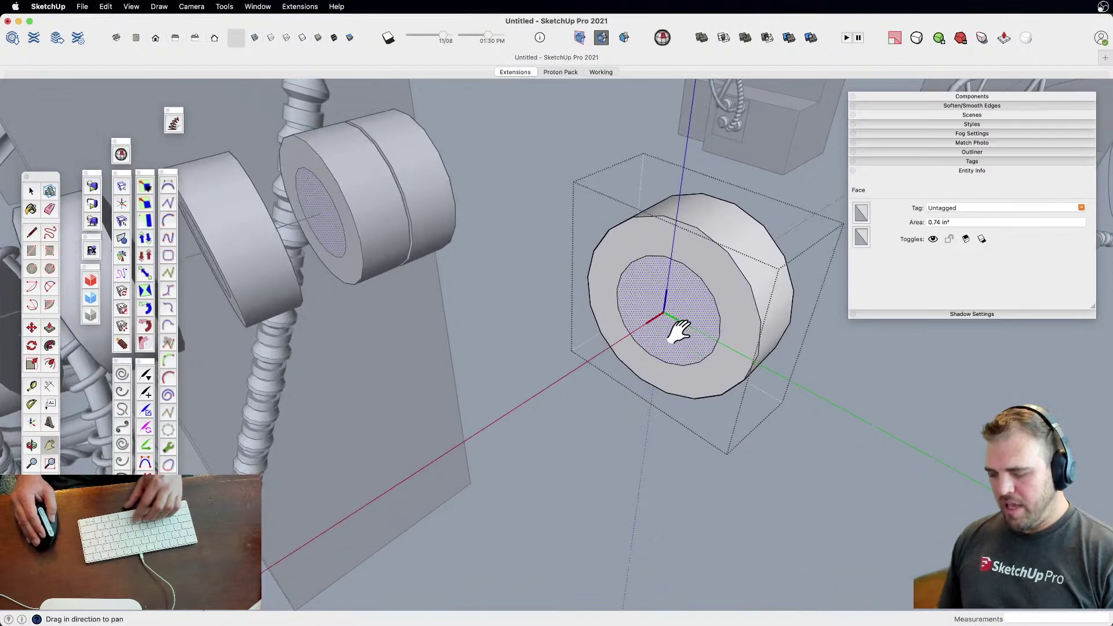
key("m")
left_click(676, 337)
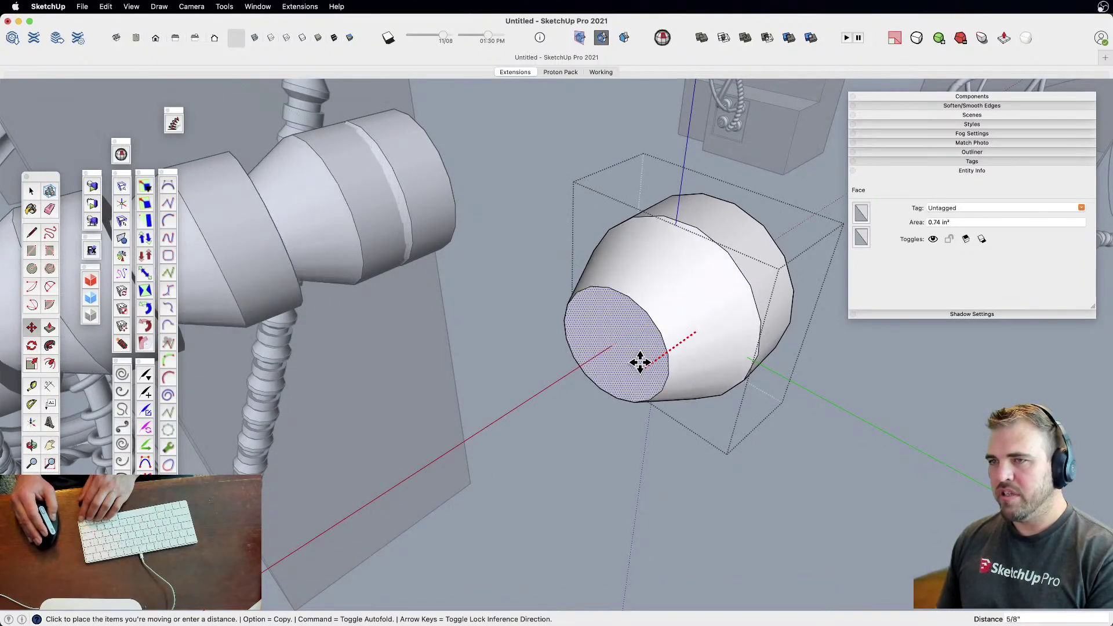
middle_click_drag(666, 340, 427, 368)
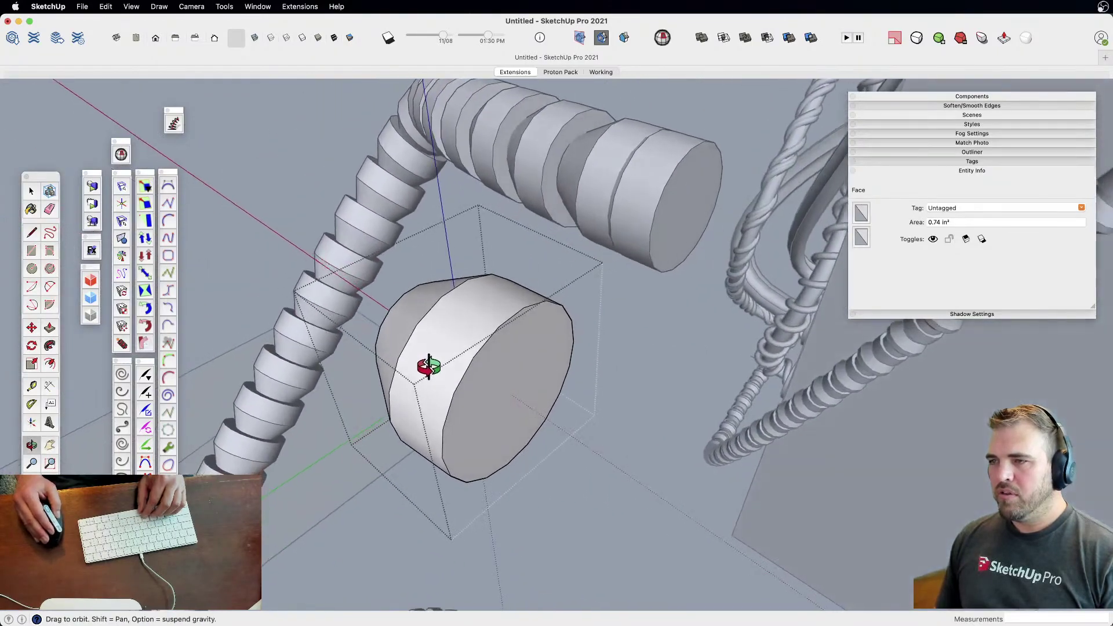
Push the cylinder's rear face inward to shorten the straight section behind the taper
key("space")
left_click(523, 366)
key("b")
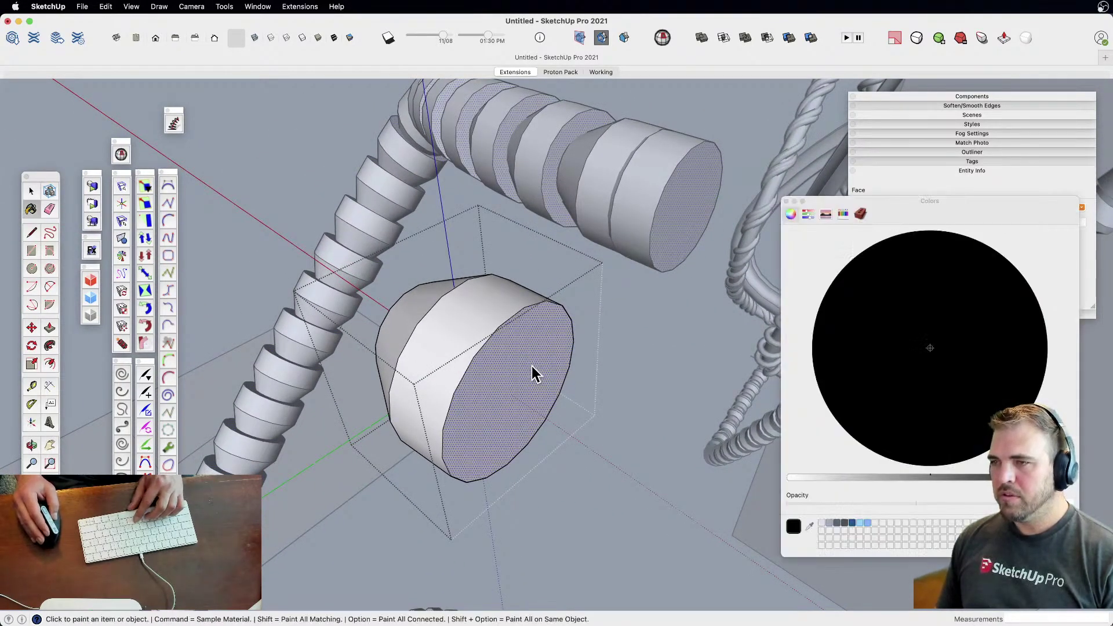
left_click(785, 201)
key("p")
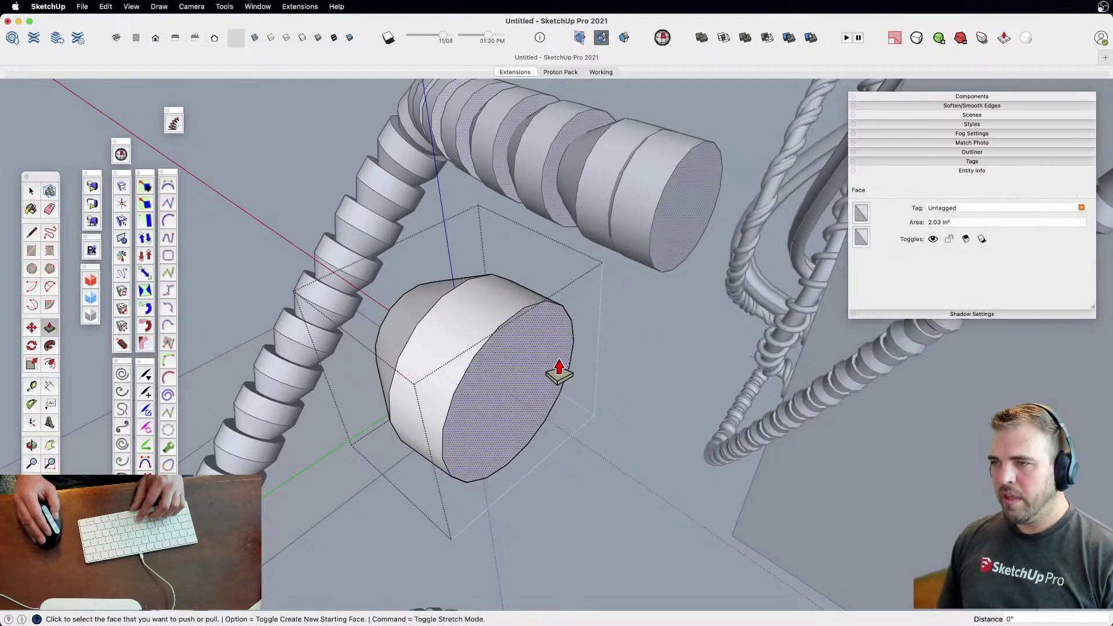
left_click(551, 369)
left_click(527, 349)
Scale the rear circular edge down slightly to bevel the rim
key("space")
left_click(541, 301)
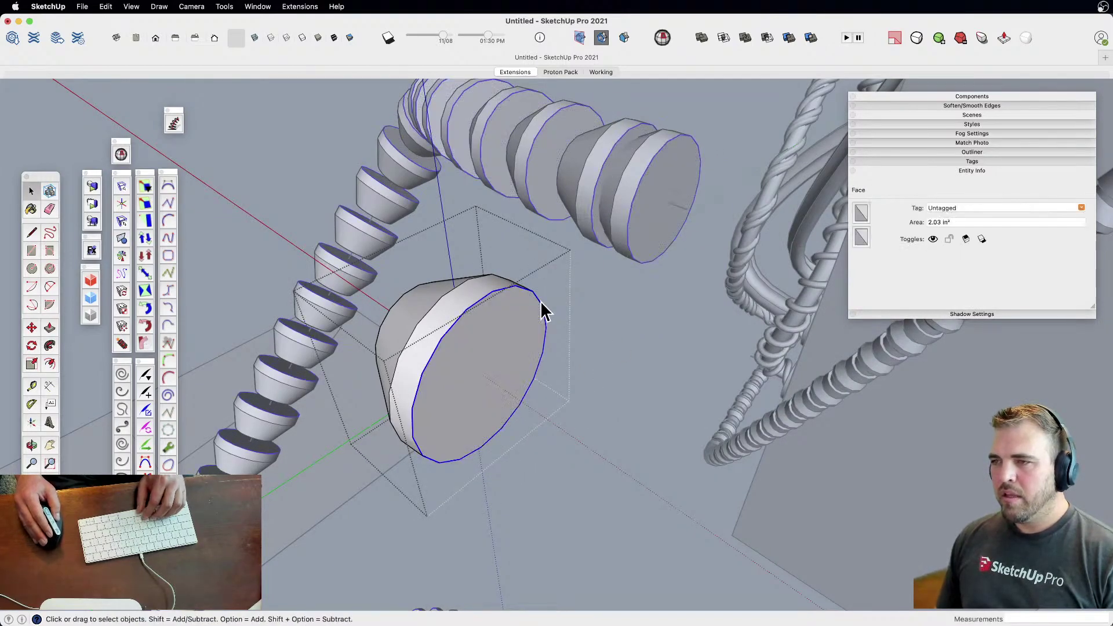
key("s")
left_click_drag(561, 253, 547, 270)
Offset the rear face inward about 1/8", then recess the inner area and form a smaller concentric core in it
key("f")
left_click(526, 325)
left_click(514, 347)
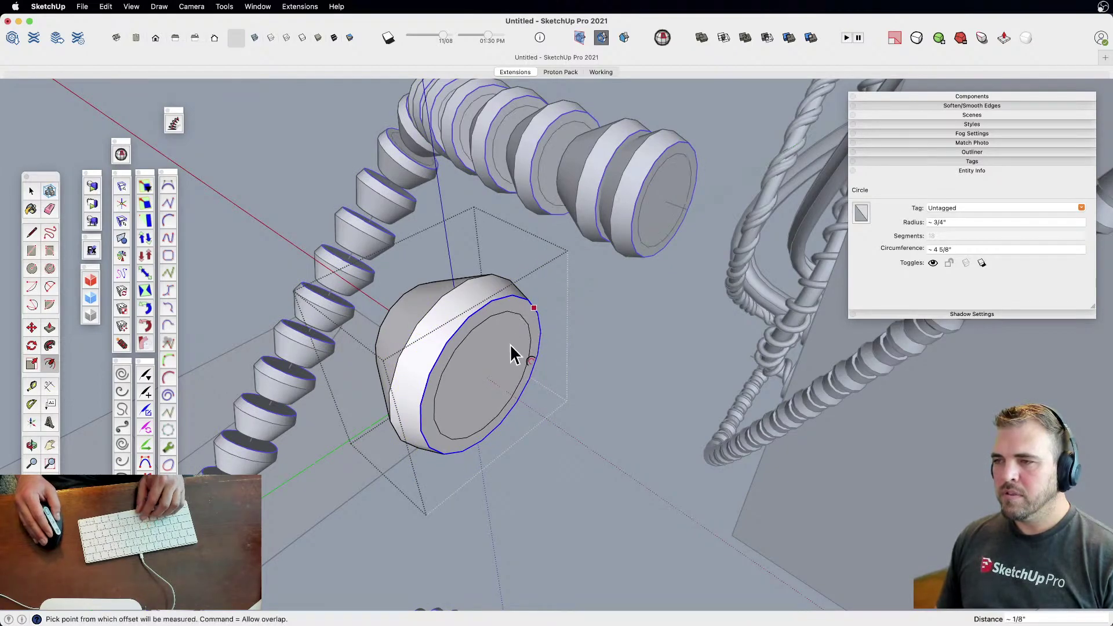
key("p")
left_click(496, 368)
left_click(512, 334)
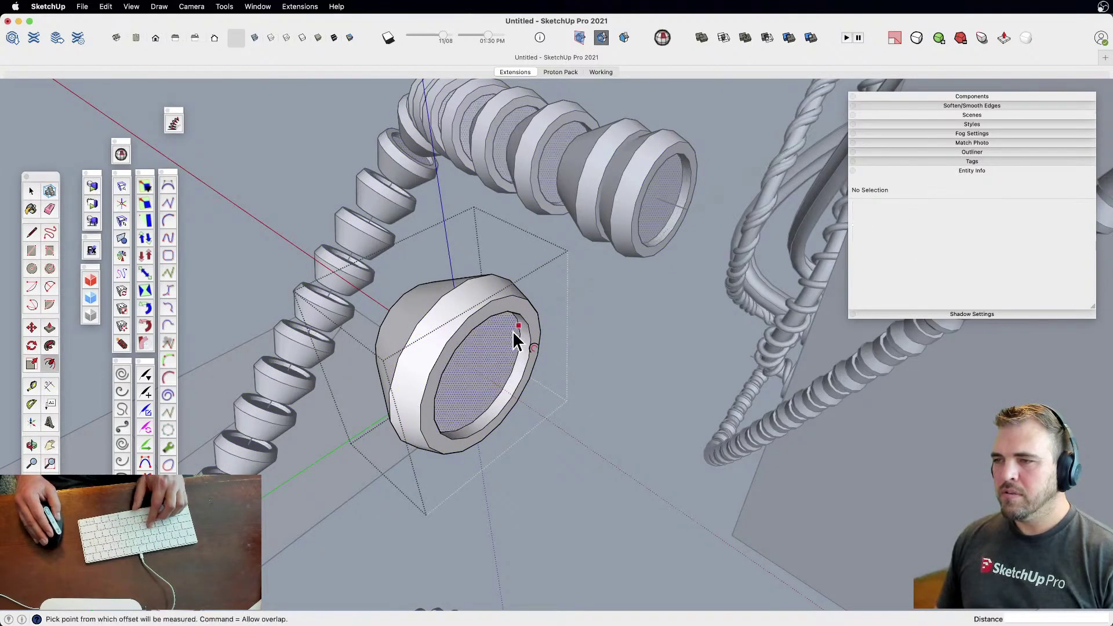
left_click(534, 387)
middle_click_drag(534, 387, 543, 443, "shift")
middle_click_drag(551, 234, 661, 439)
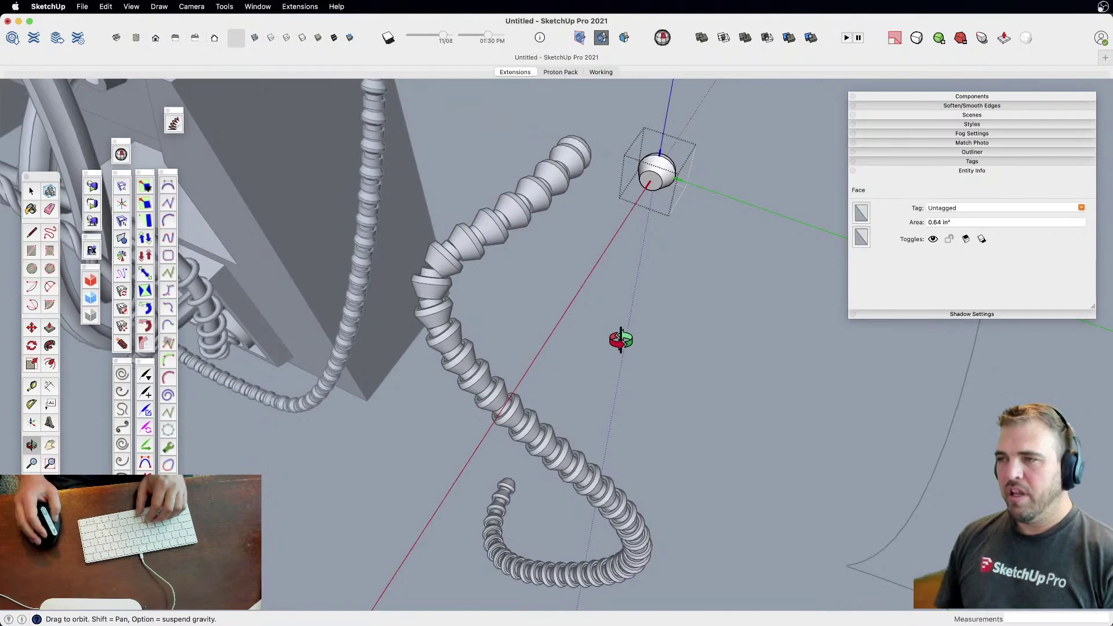
Finish editing the component and erase the copy standing apart from the hose
key("space")
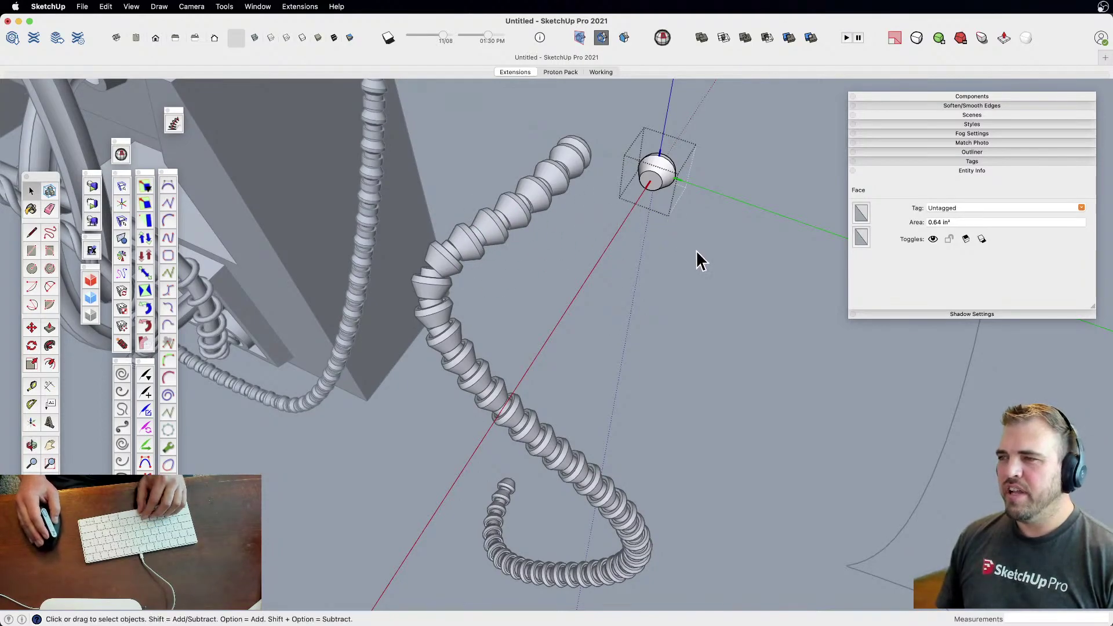
left_click(697, 252)
key("e")
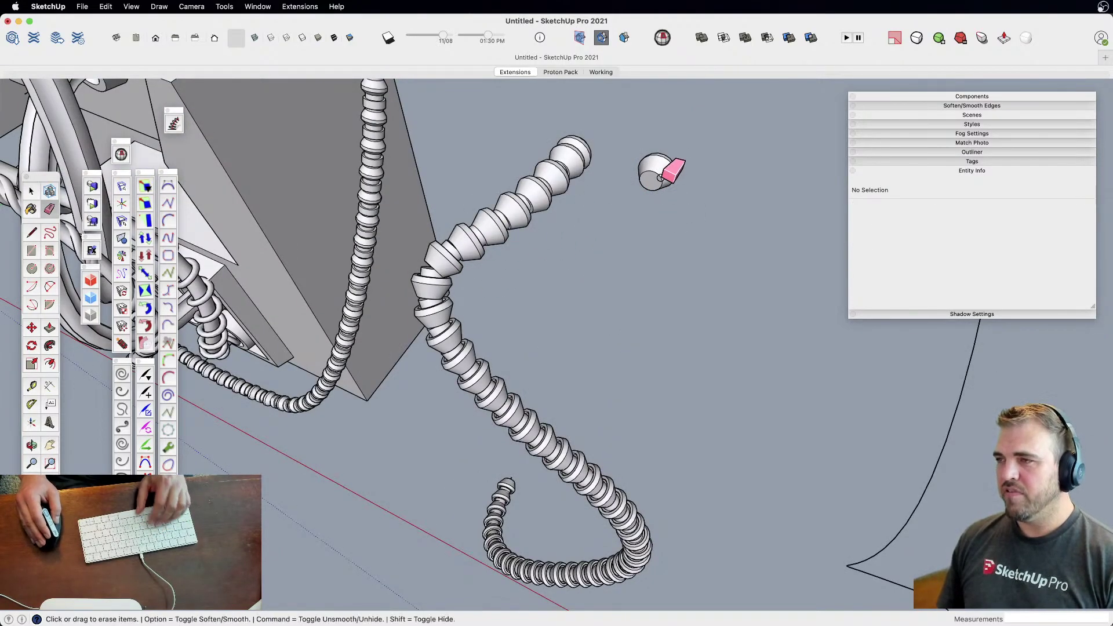
left_click(659, 181)
Move the hose's end component about 1 3/8" away from the rest of the hose
mouse_move(503, 263)
middle_mouse_down("shift")
mouse_move(430, 232)
mouse_move(501, 232)
mouse_move(589, 291)
mouse_move(653, 365)
mouse_move(665, 303)
mouse_move(705, 440)
mouse_move(638, 384)
mouse_move(728, 246)
mouse_move(819, 164)
mouse_move(832, 340)
mouse_move(671, 497)
mouse_move(638, 397)
mouse_move(626, 509)
mouse_move(589, 417)
mouse_move(408, 394)
mouse_move(527, 268)
mouse_move(405, 260)
mouse_move(506, 249)
middle_mouse_up("shift")
scroll(705, 441, "up", 3)
scroll(501, 252, "up", 3)
key("space")
left_click(545, 284)
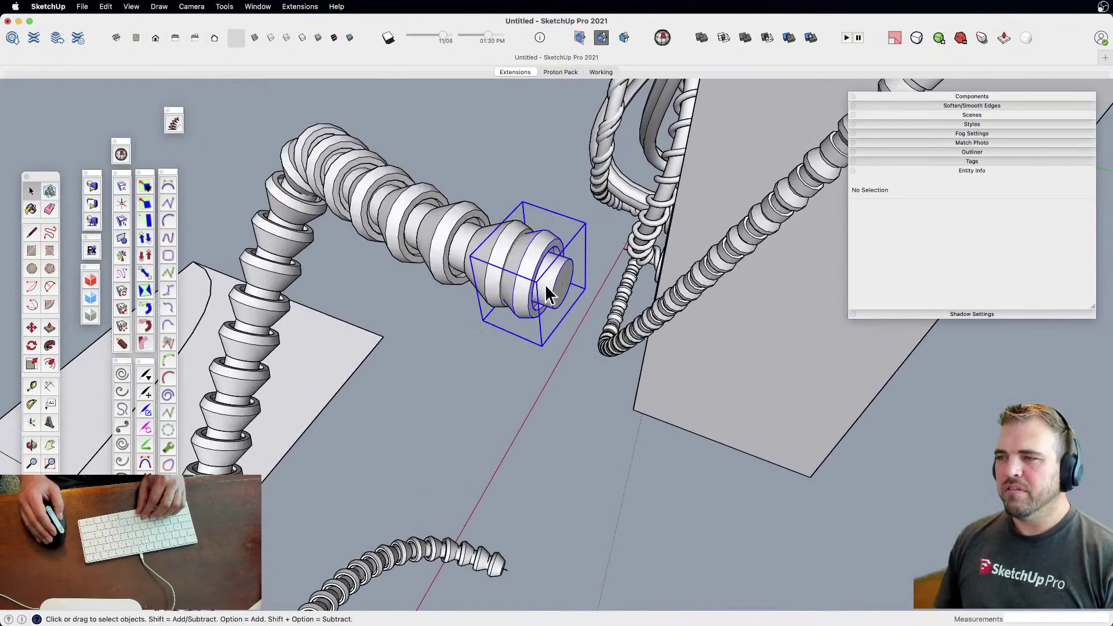
key("m")
left_click(545, 284)
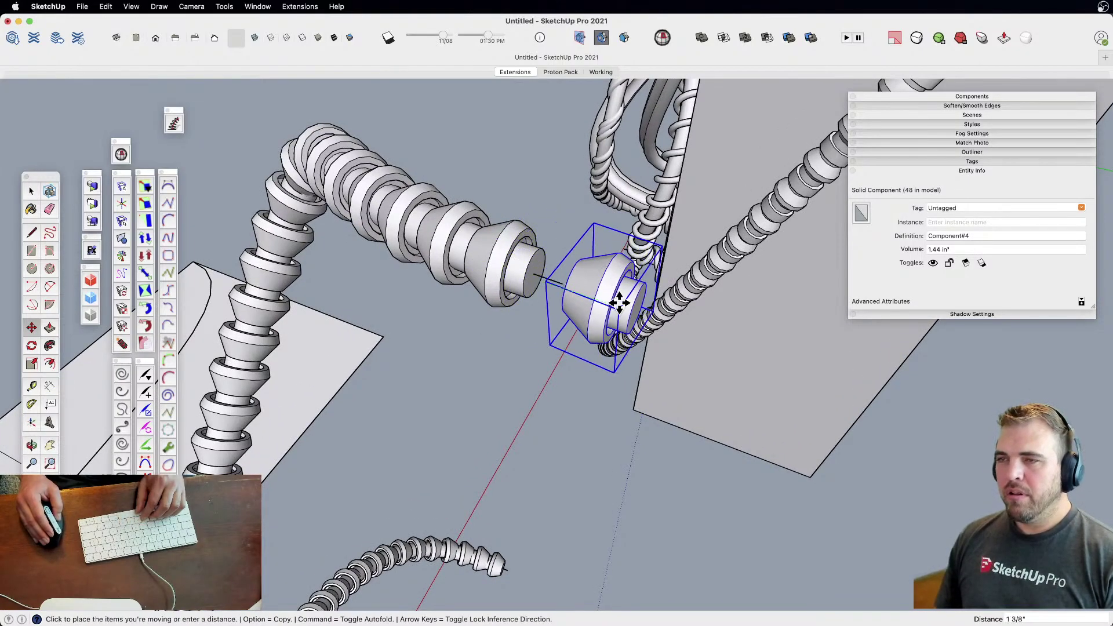
middle_click_drag(628, 288, 574, 302)
key("space")
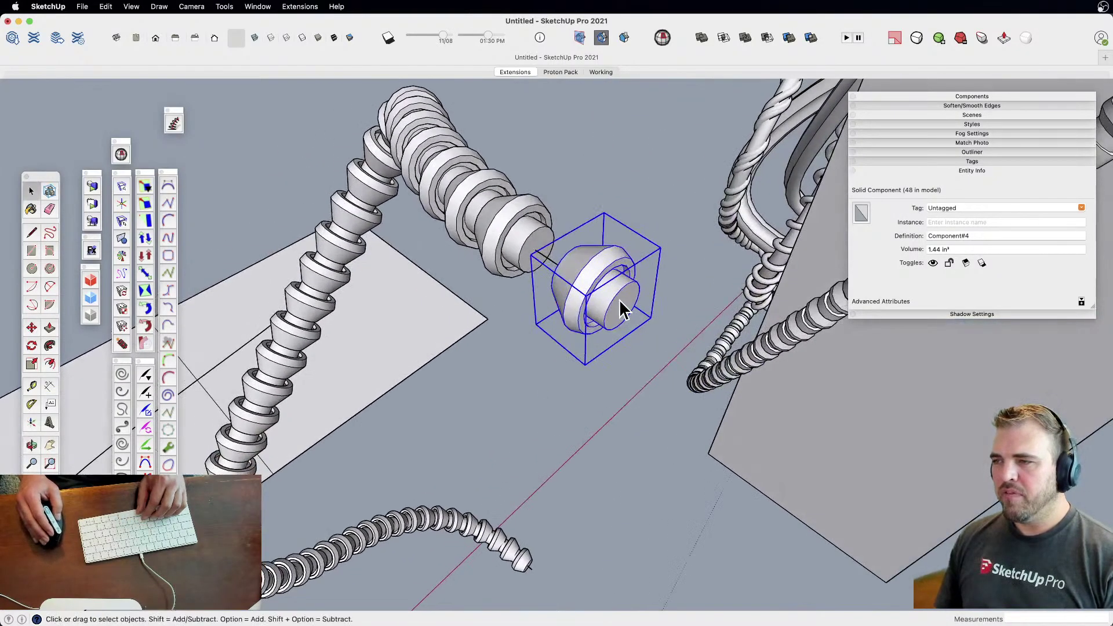
Open the separated component for editing and extrude its core's end face outward about 1/4"
double_click(621, 302)
key("p")
left_click(623, 304)
left_click(636, 315)
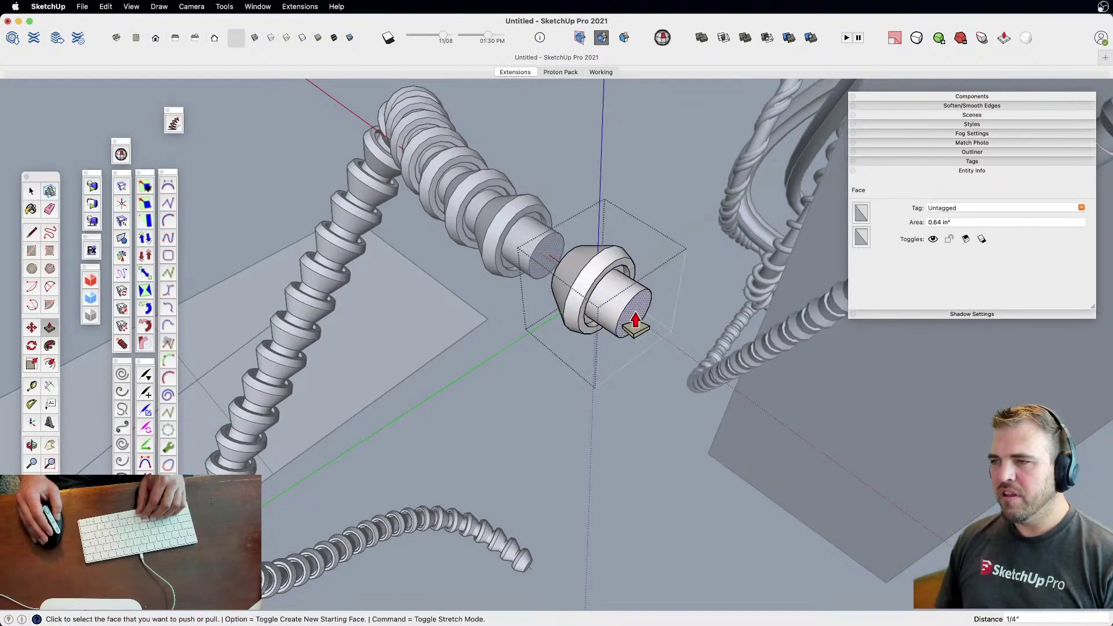
Scale the core's end face down uniformly about its centre to taper the core
scroll(646, 311, "up", 4)
key("space")
left_click(640, 307)
key("s")
key("alt")
left_click(661, 268)
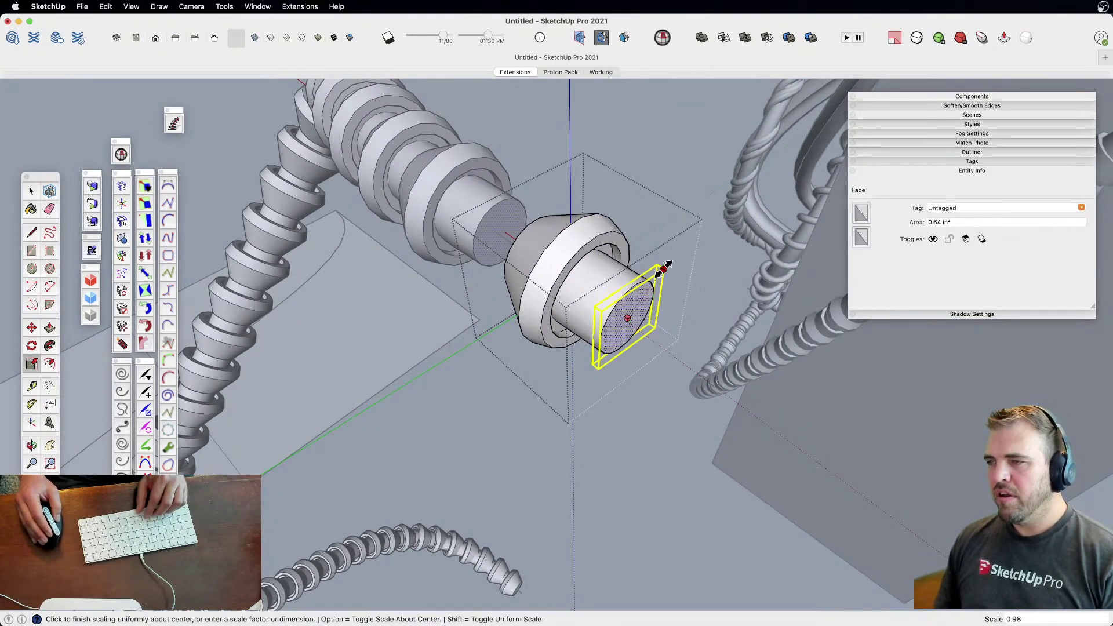
left_click(653, 283)
key("space")
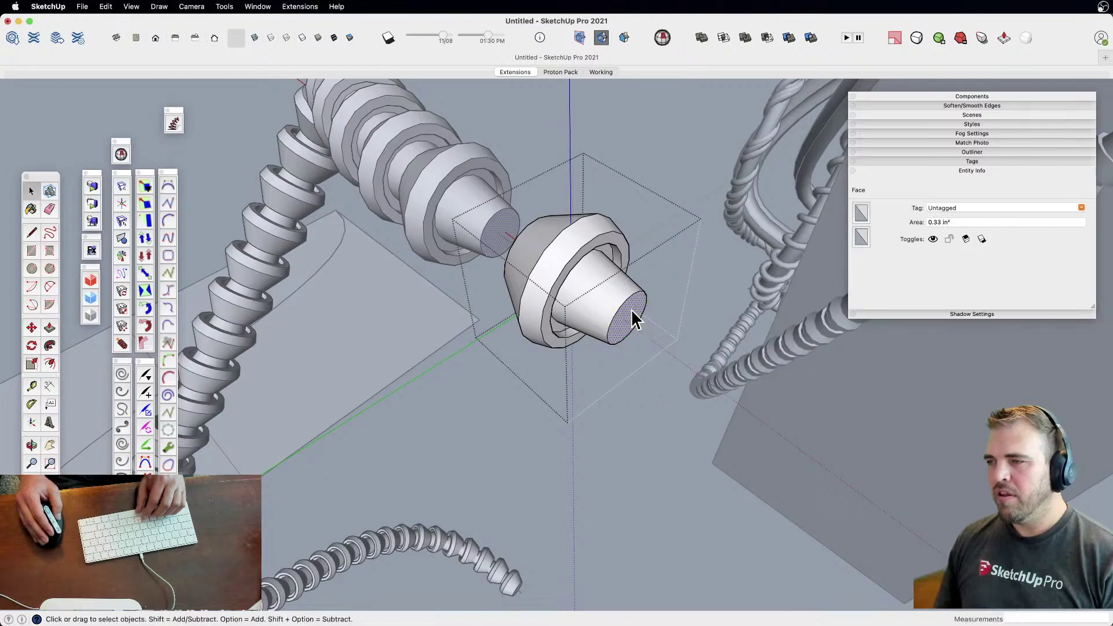
Align the axes to the core's end face, then extrude it a little and scale it about its centre to about 0.74
right_click(632, 309)
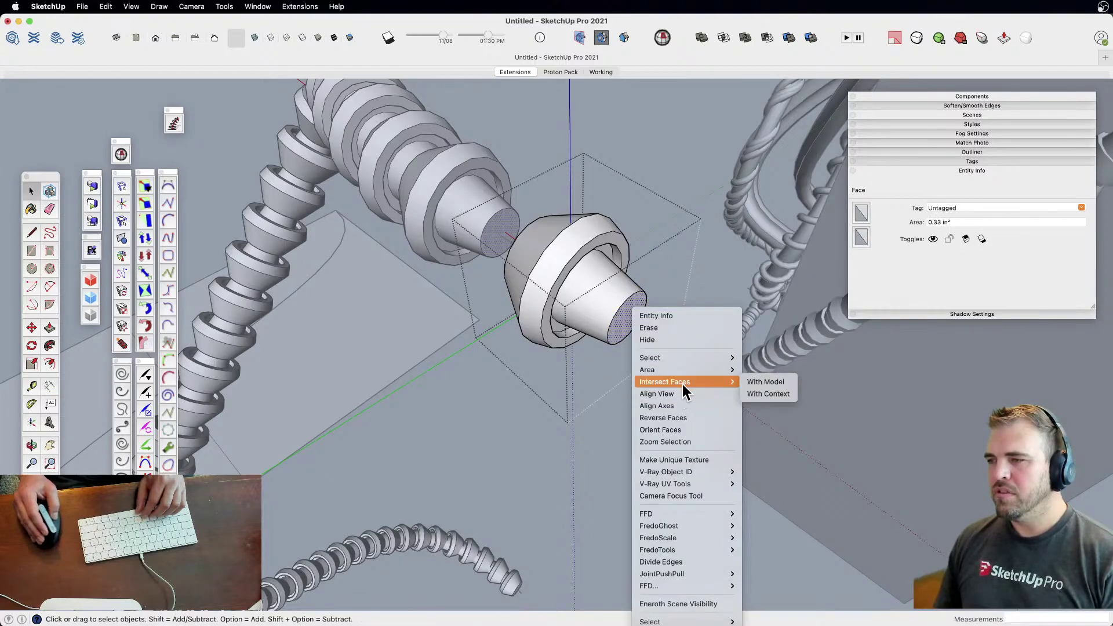
left_click(661, 405)
key("p")
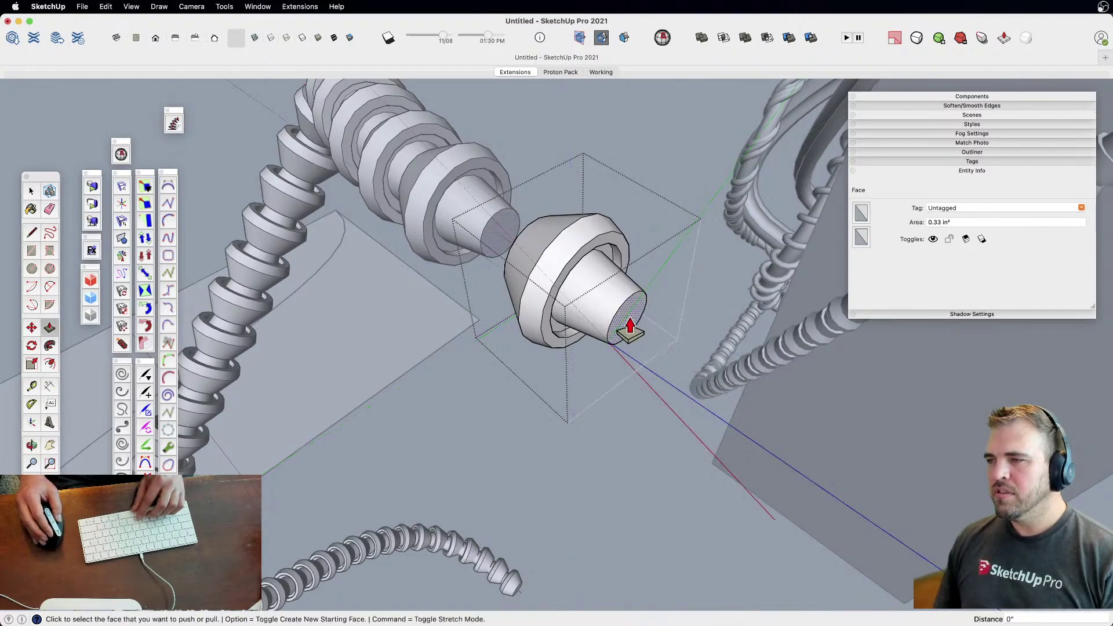
key("s")
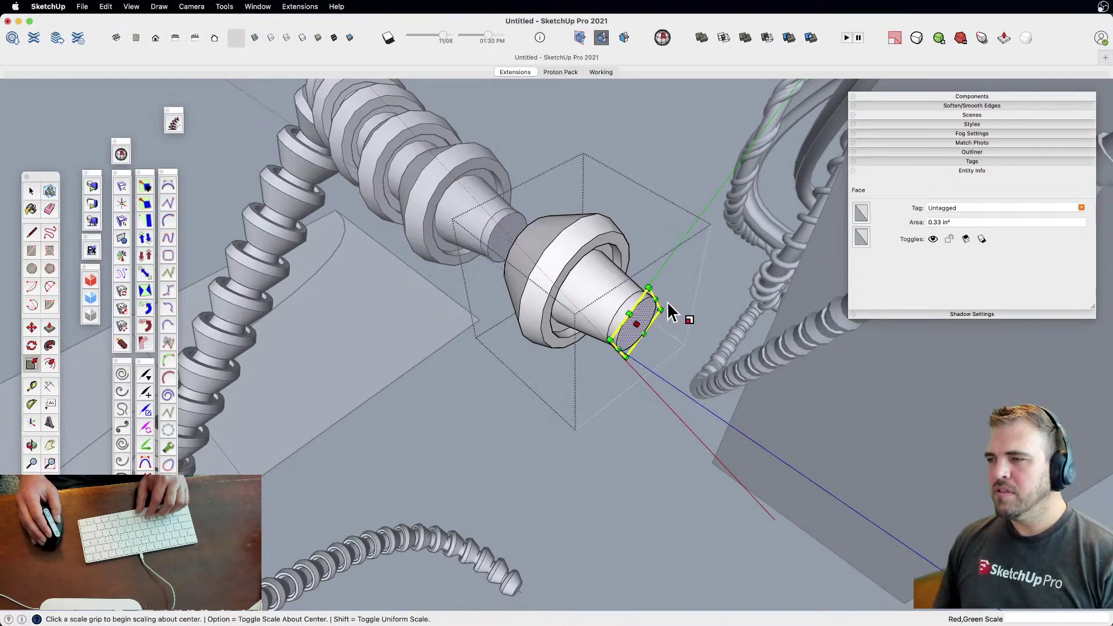
left_click(654, 312, "alt")
left_click(653, 313)
Extrude the core's end face once more and scale it down about its centre to form a rounded tip
scroll(643, 320, "up", 3)
key("p")
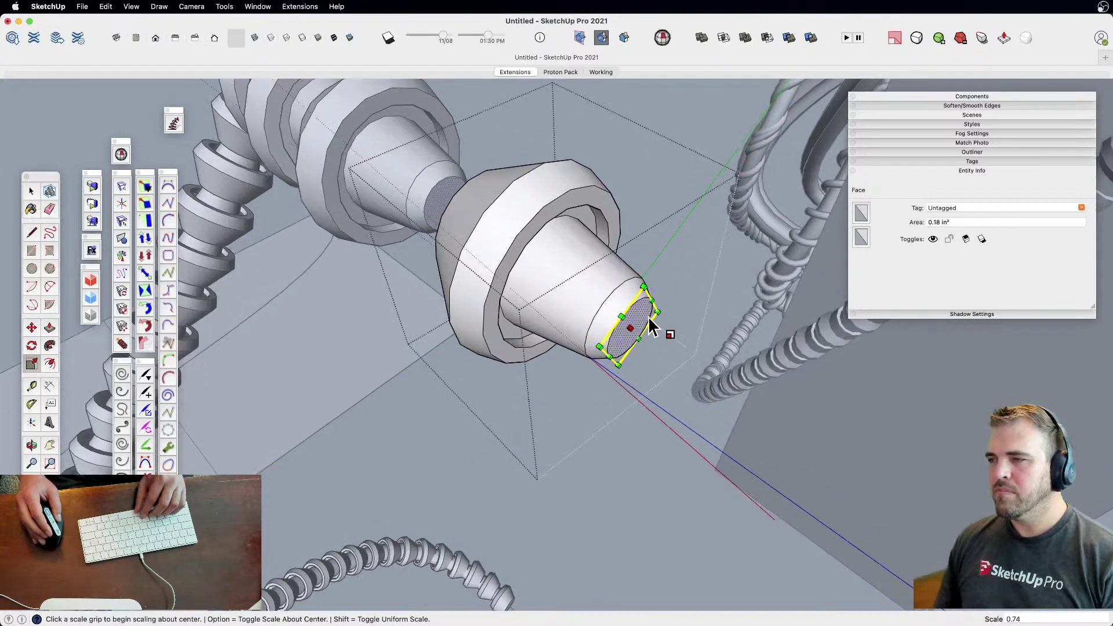
key("space")
double_click(647, 332)
key("s")
left_click(650, 295, "alt")
left_click(649, 302)
Soften the circular edges between the tapered segments and around the tip of the core
key("e")
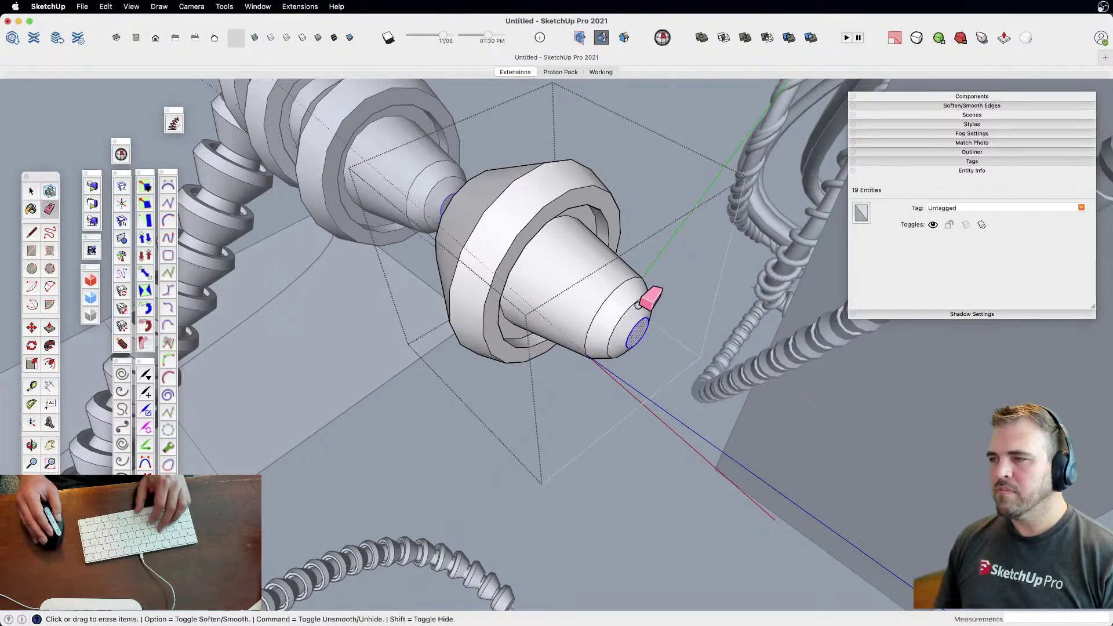
left_click(630, 304, "alt")
left_click(607, 292, "alt")
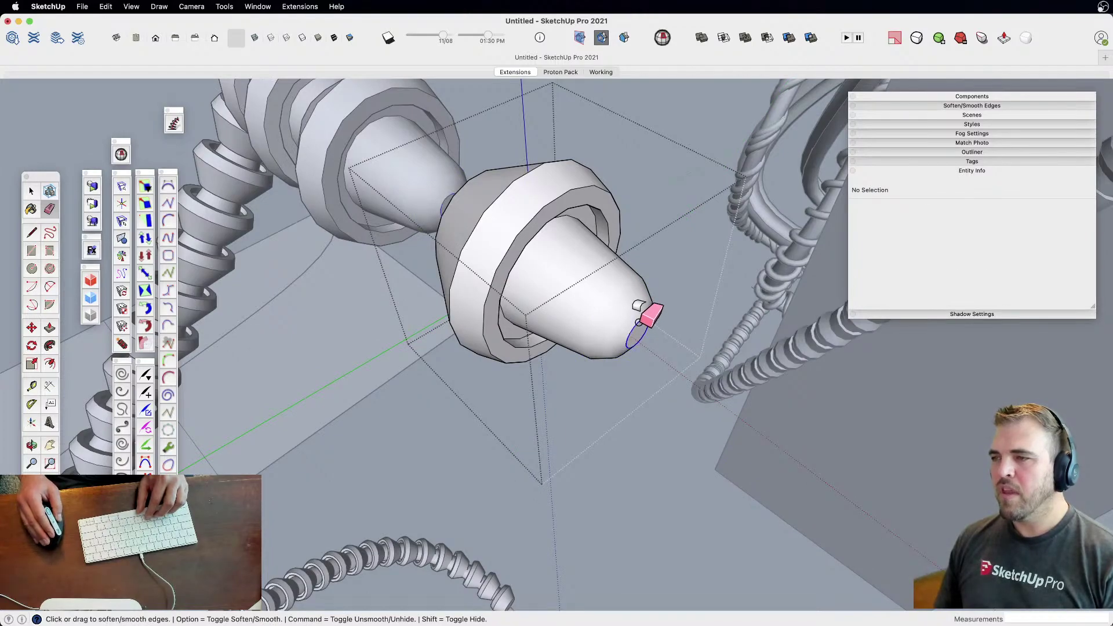
left_click(638, 322, "alt")
Close the detailed component and erase this separated copy beside the hose end
scroll(627, 331, "down", 4)
middle_click_drag(497, 298, 666, 353, "shift")
scroll(503, 337, "down", 2)
middle_click_drag(503, 338, 448, 298)
key("space")
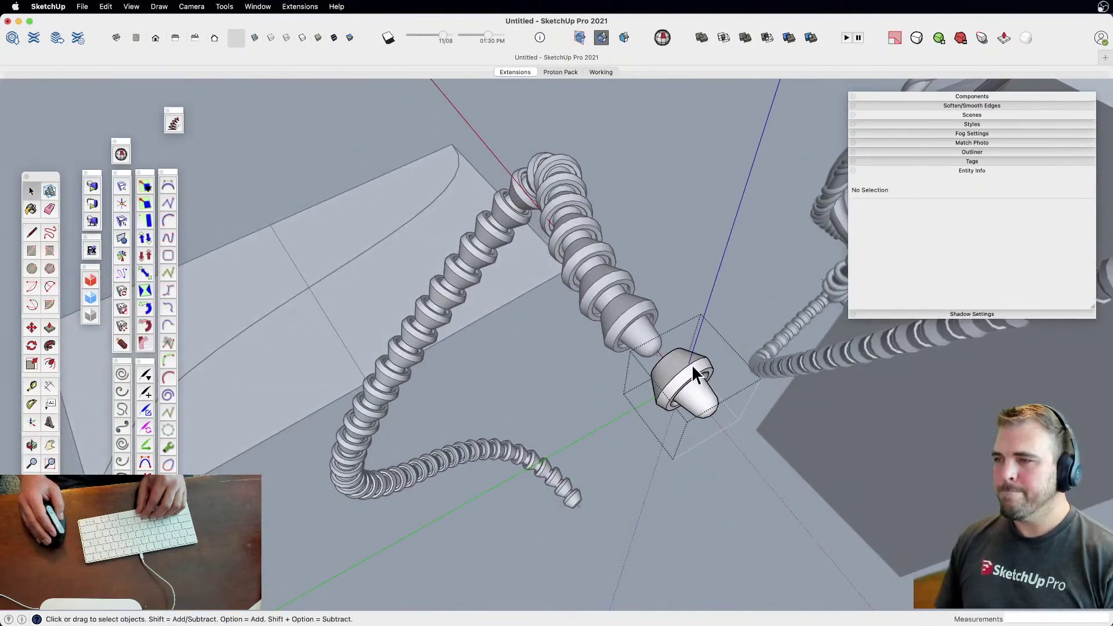
left_click(714, 467)
key("e")
left_click(688, 383)
Select all the component copies of the finished hose and combine them into one group
mouse_move(531, 383)
middle_mouse_down("shift")
mouse_move(569, 410)
mouse_move(848, 437)
mouse_move(740, 509)
mouse_move(661, 484)
mouse_move(666, 467)
mouse_move(703, 505)
mouse_move(727, 398)
mouse_move(687, 419)
middle_mouse_up("shift")
scroll(653, 406, "down", 3)
scroll(634, 350, "up", 6)
scroll(652, 345, "down", 3)
scroll(661, 344, "down", 3)
middle_click_drag(591, 380, 733, 425, "shift")
scroll(723, 420, "down", 1)
scroll(701, 450, "down", 3)
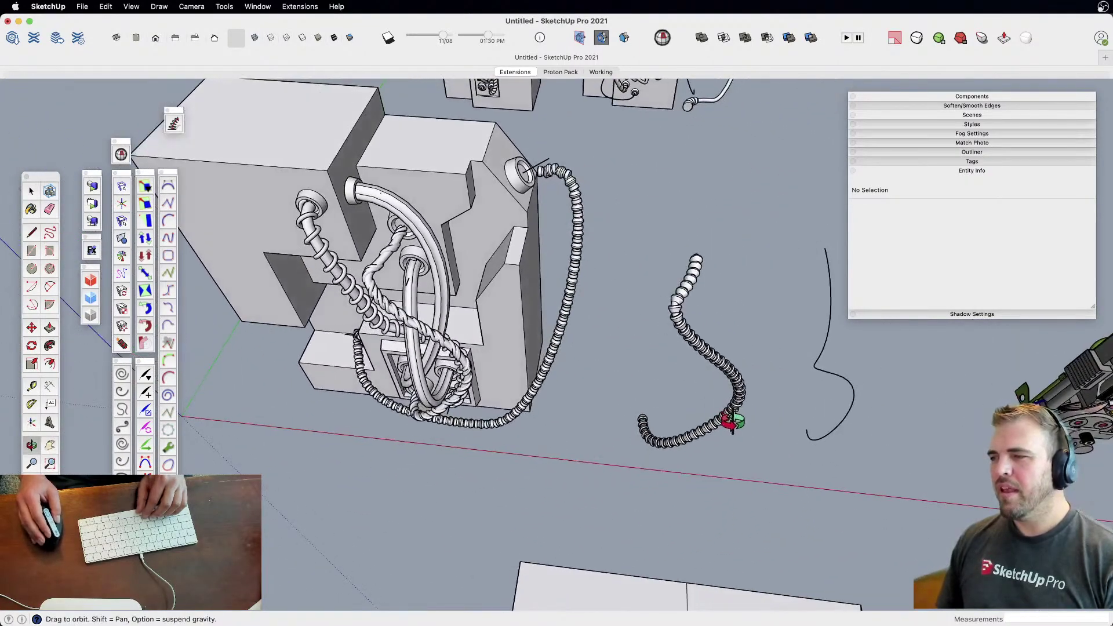
left_click_drag(747, 475, 777, 467)
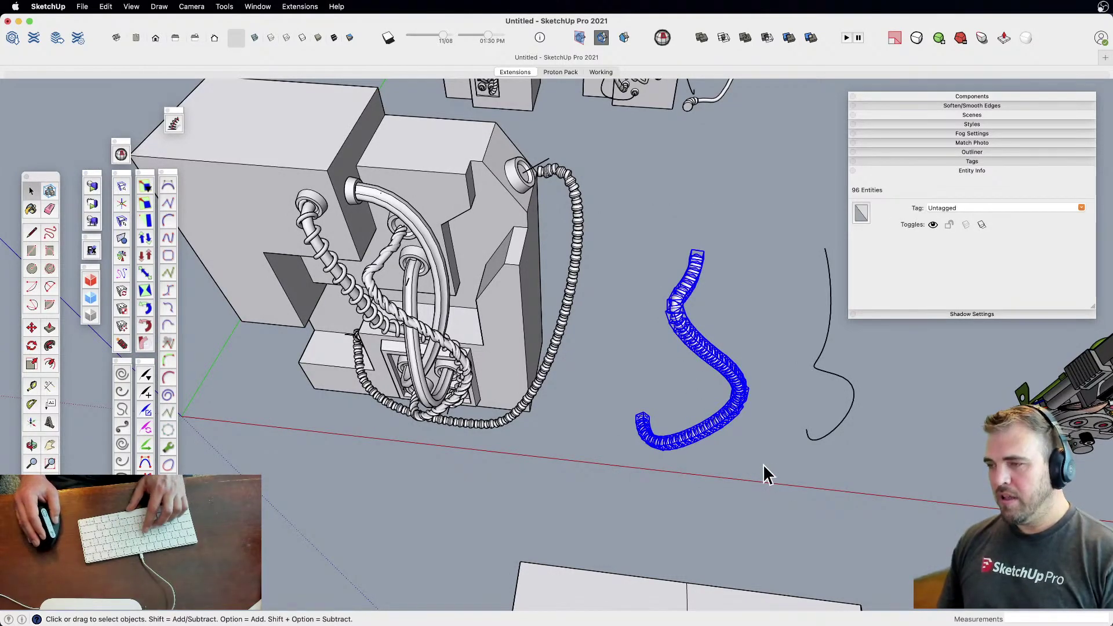
key("g")
Move the hose group along the red axis onto the front of the proton pack
key("m")
left_click(705, 504)
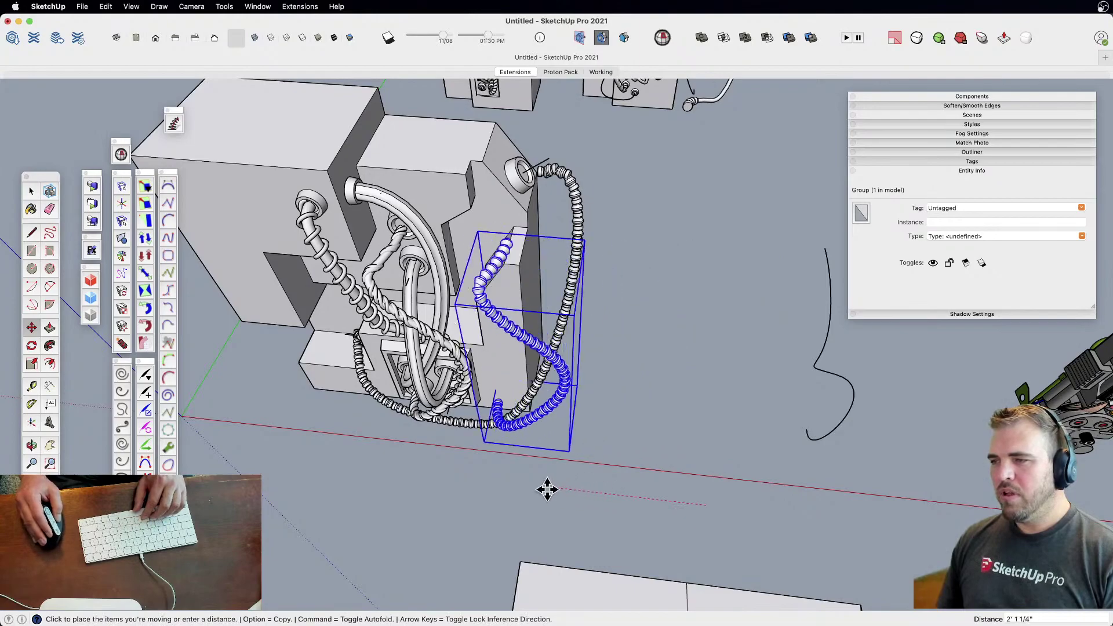
left_click(402, 467)
key("space")
left_click(454, 476)
middle_click_drag(446, 455, 522, 251, "shift")
middle_click_drag(457, 351, 478, 454)
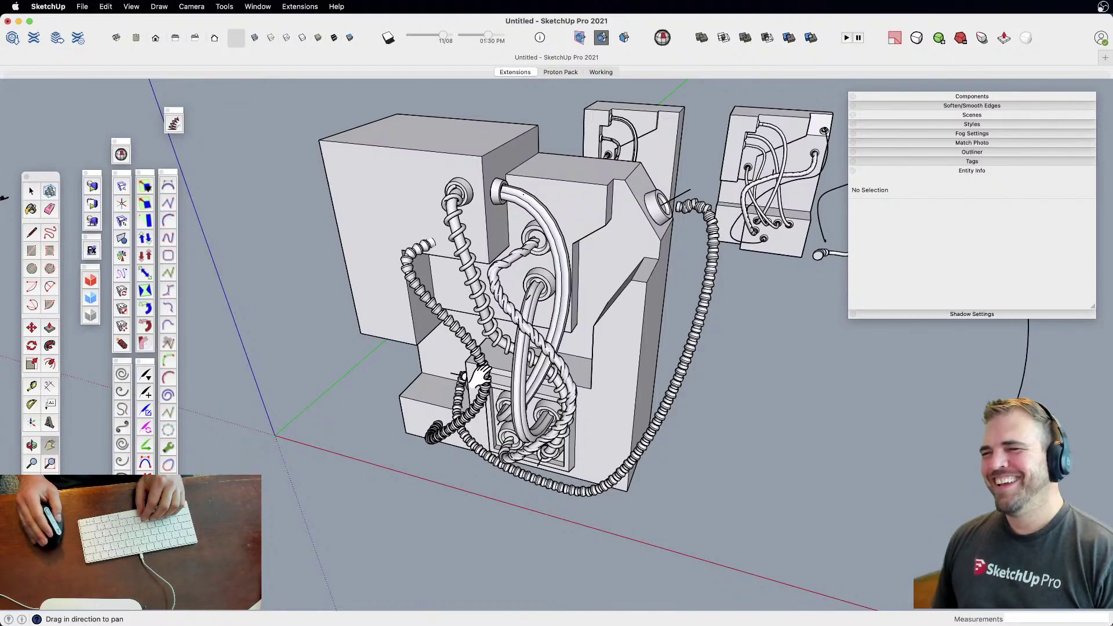
Rotate the hose group around the green axis near its upper end so it slants across the pack's front
middle_click_drag(449, 385, 504, 264)
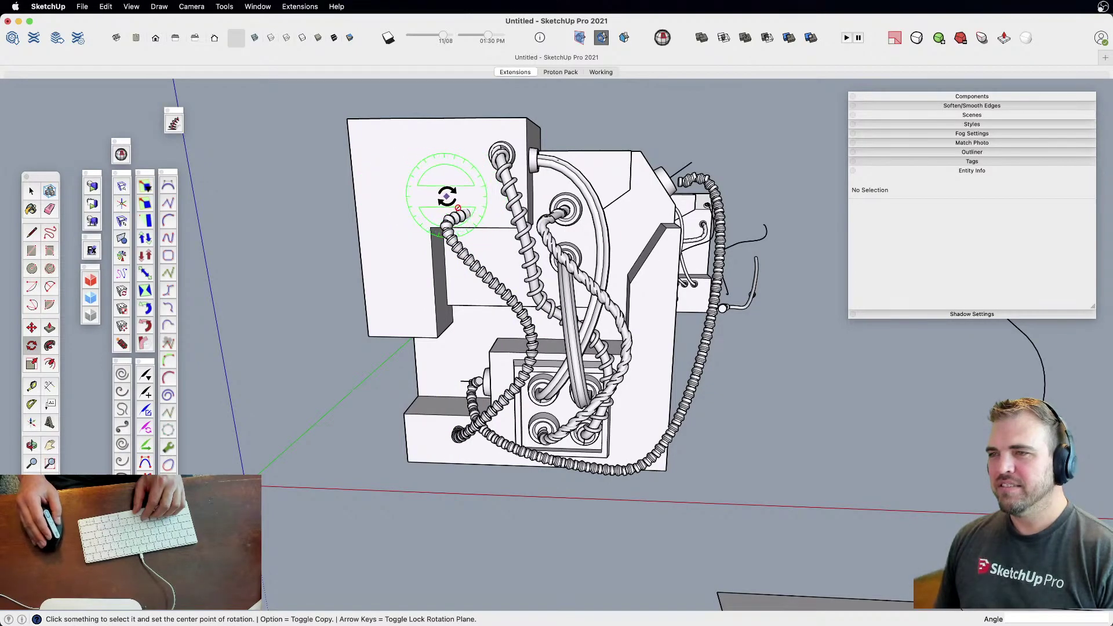
key("space")
left_click(452, 232)
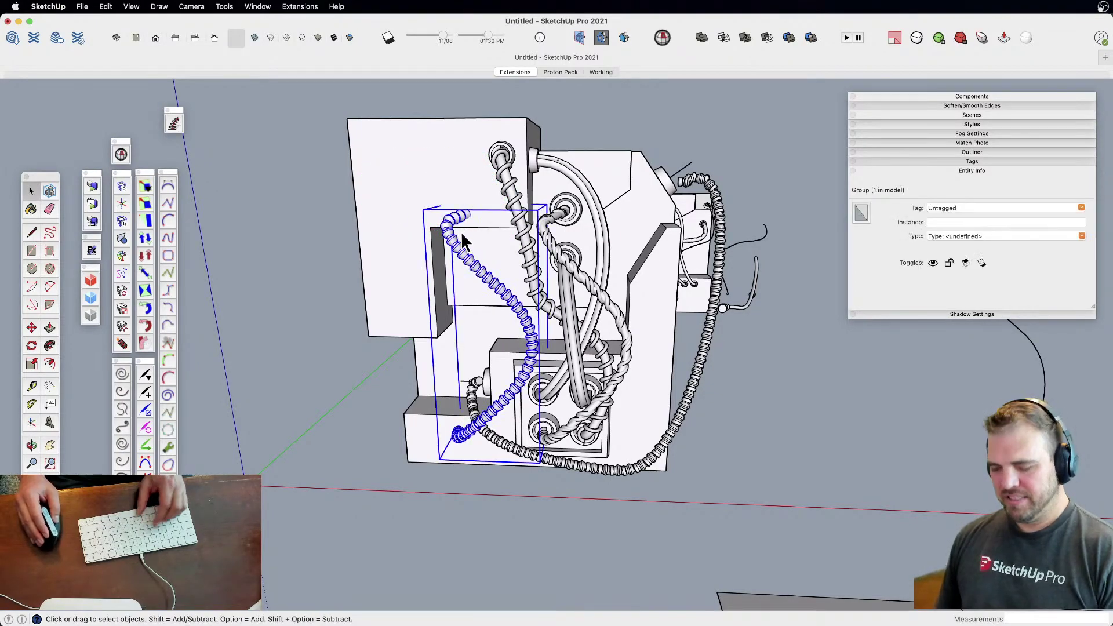
key("q")
left_click(461, 193)
left_click(412, 193)
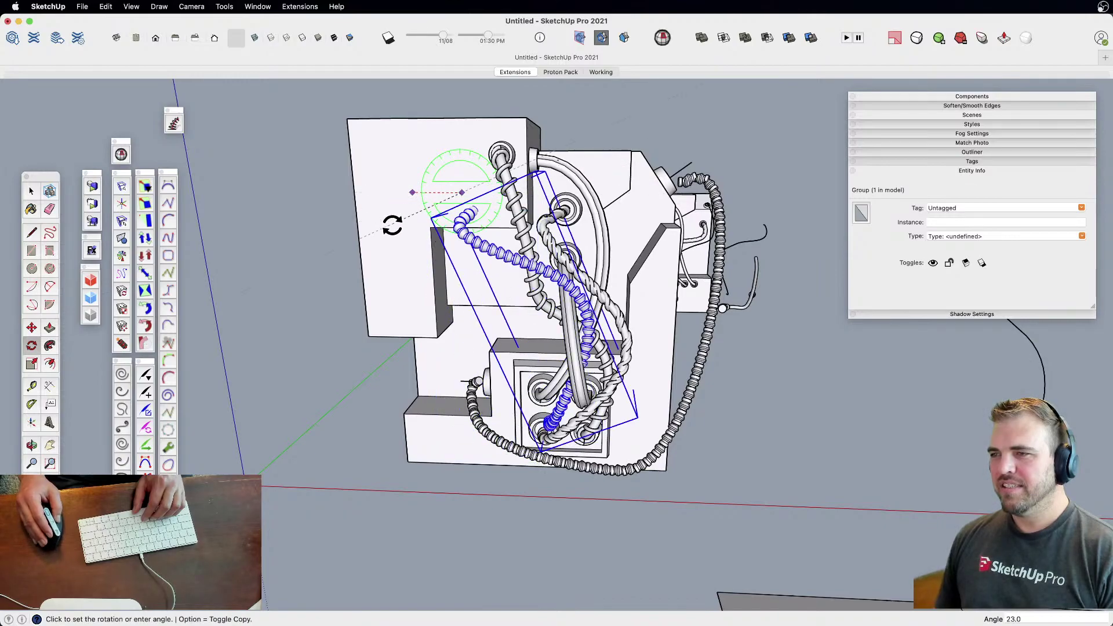
left_click(395, 271)
Reposition the rotated hose group so it drapes in front of the pack's other cables
middle_click_drag(518, 297, 642, 378)
middle_click_drag(663, 268, 616, 435)
key("m")
left_click(638, 248)
left_click(646, 246)
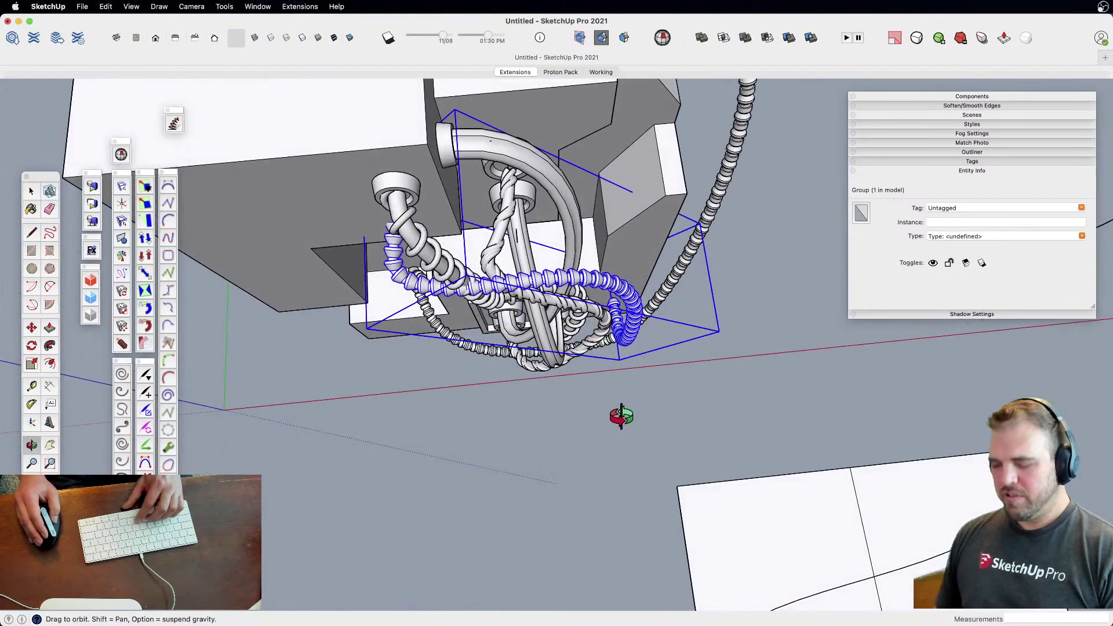
left_click(623, 418)
left_click(623, 424)
key("space")
left_click(685, 420)
middle_click_drag(684, 418, 489, 328)
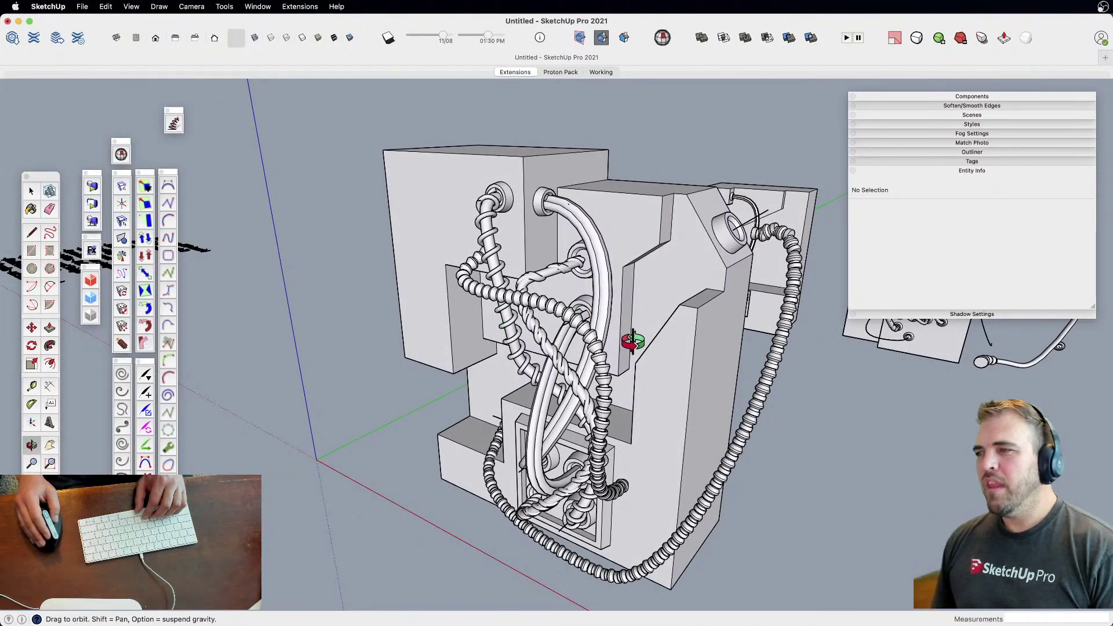
middle_click_drag(597, 412, 535, 409)
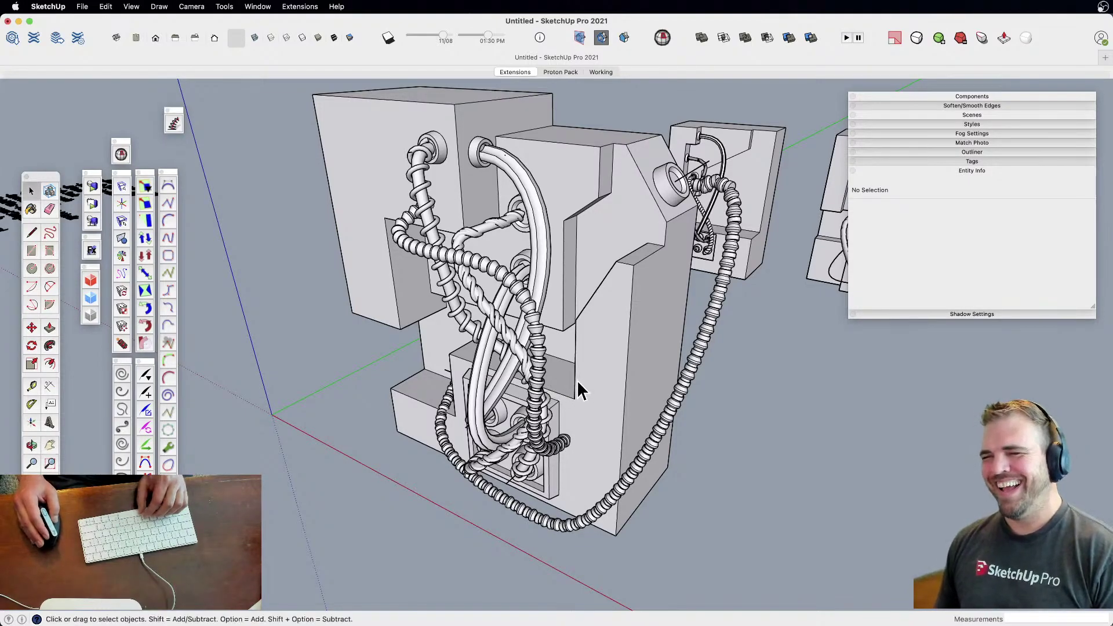
Save the model to the Desktop under the file name "cables"
mouse_move(568, 373)
middle_mouse_down()
mouse_move(548, 365)
mouse_move(568, 358)
middle_mouse_up()
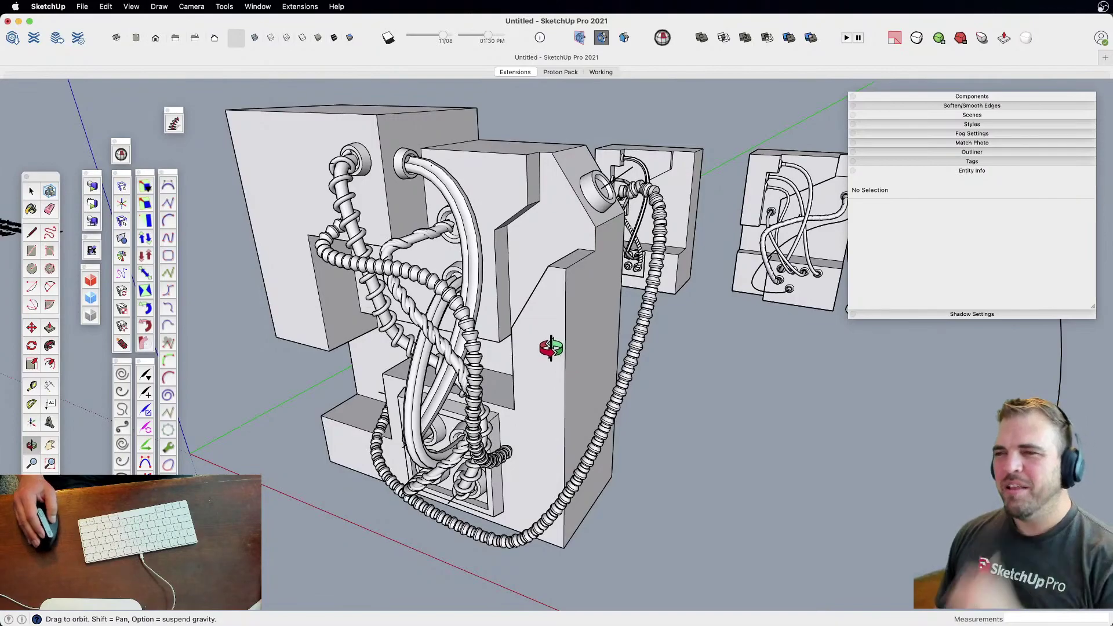
key("space")
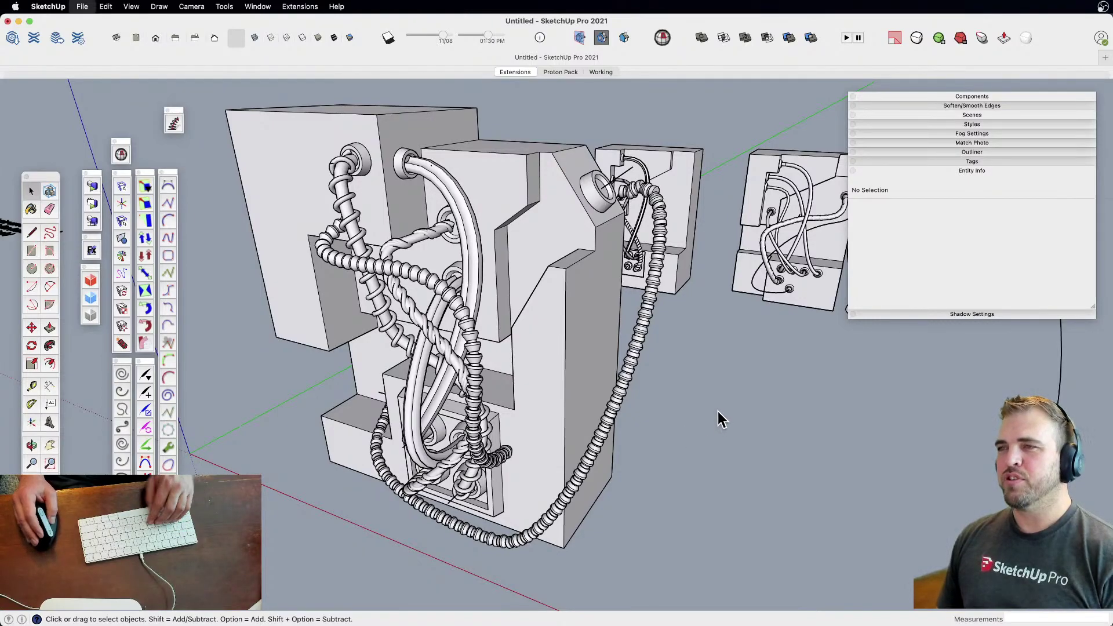
key("super+s")
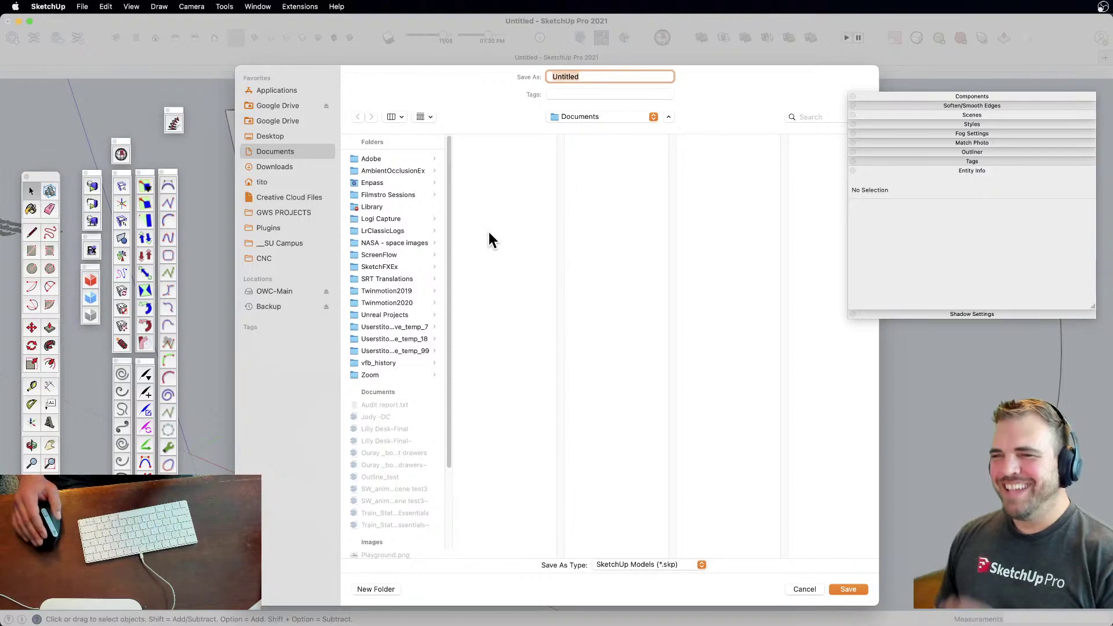
left_click(268, 138)
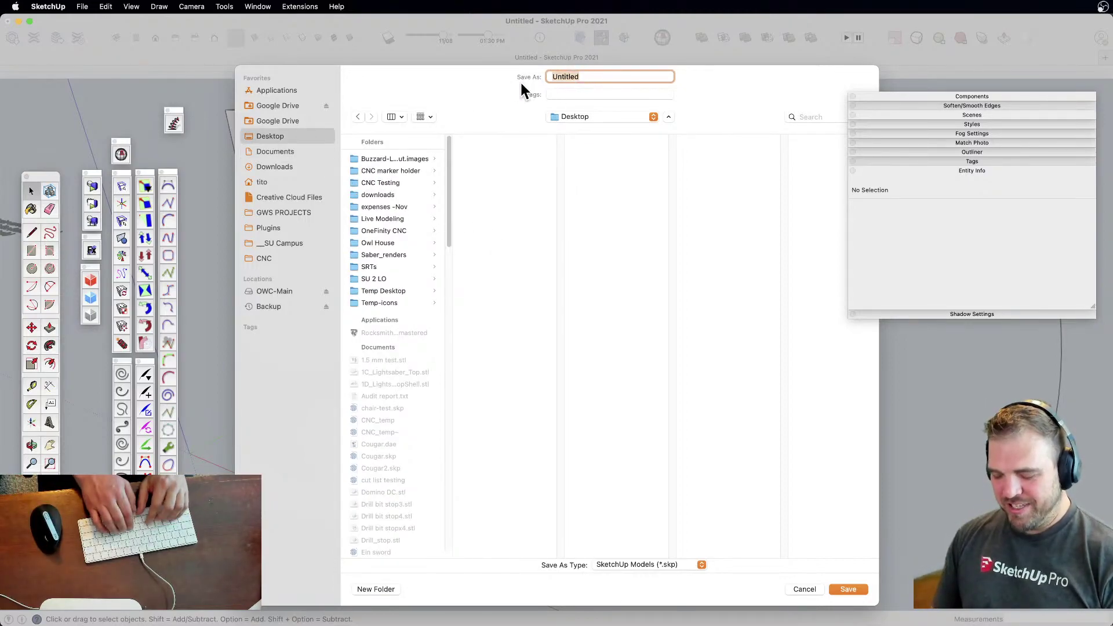
type("cables")
key("Return")
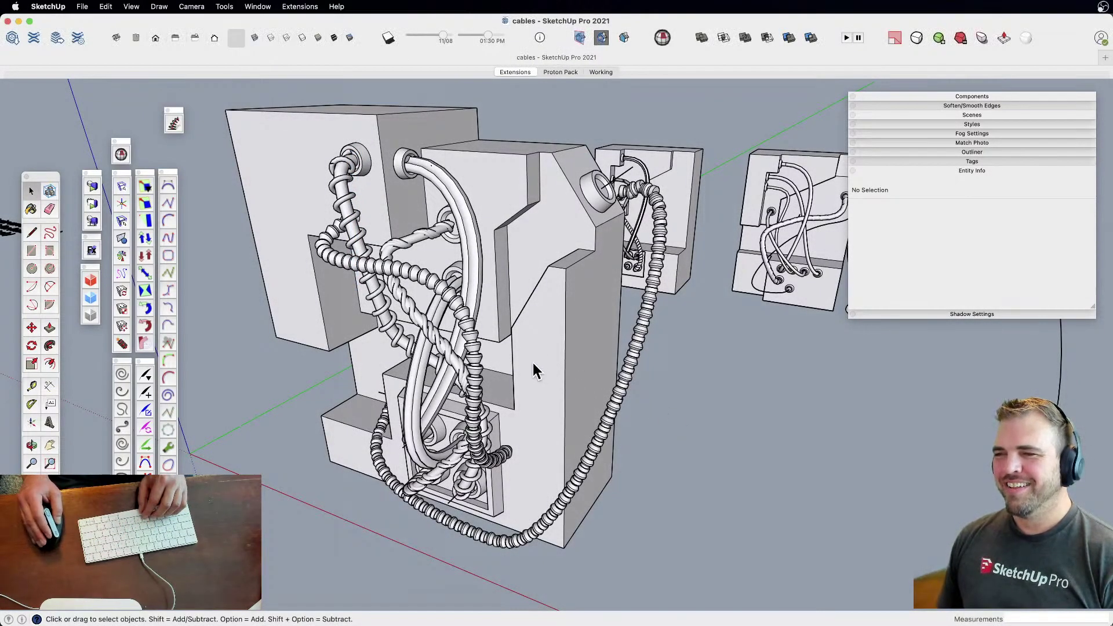
Switch to the Extensions scene and read through the list of cable-making extensions
scroll(530, 364, "down", 2)
middle_click_drag(510, 363, 513, 163)
left_click(505, 72)
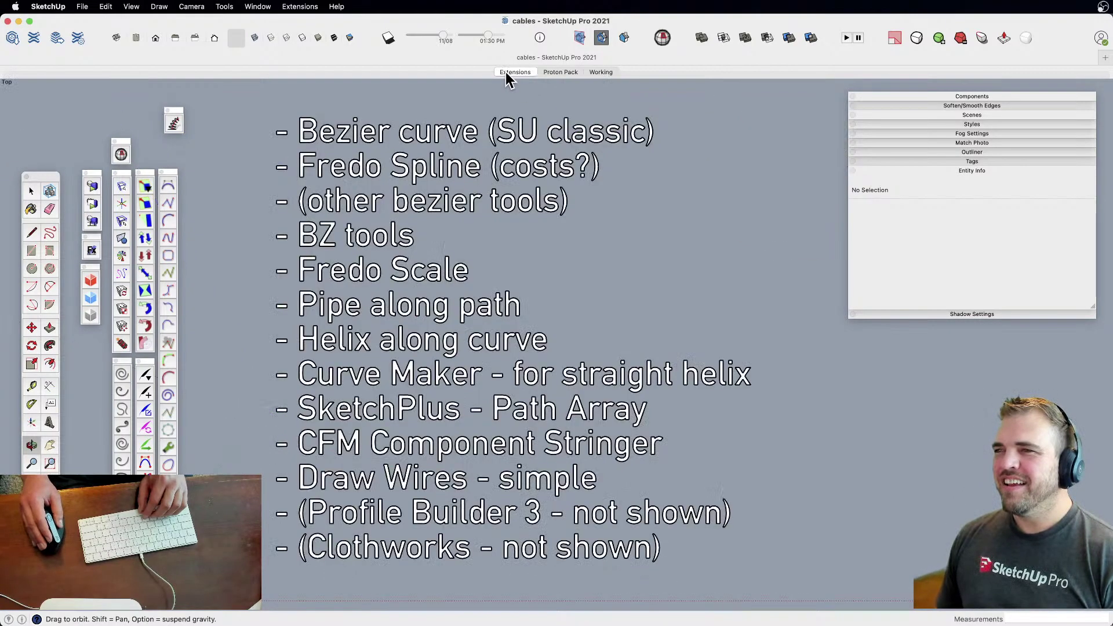
key("space")
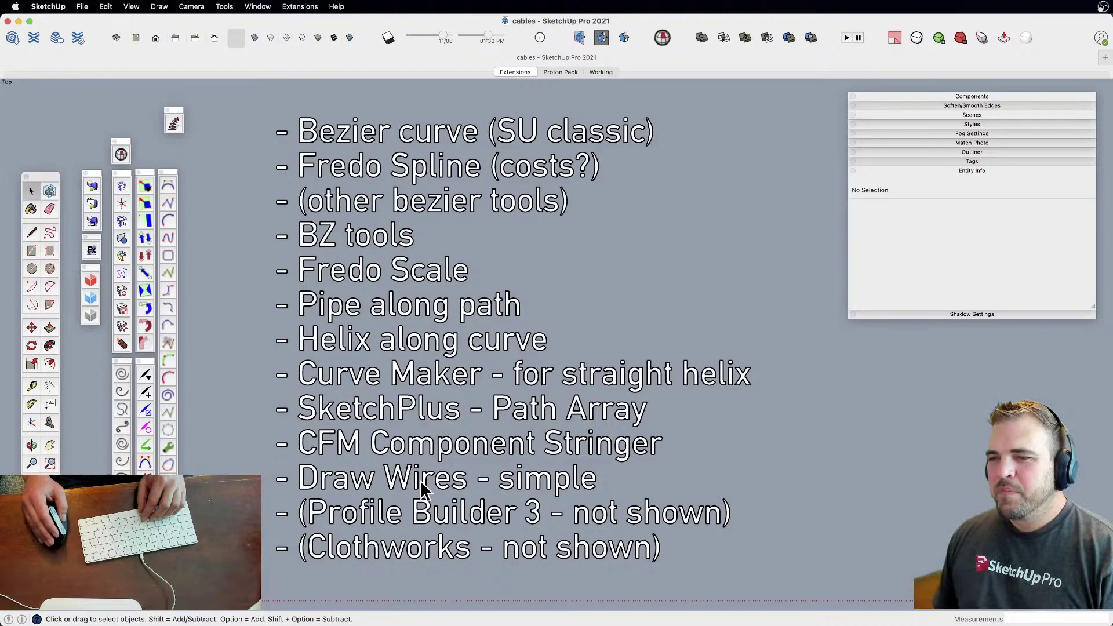
Draw a rectangle on the ground beside the proton pack and push-pull it up into a box
scroll(596, 437, "down", 5)
middle_click_drag(597, 437, 597, 319)
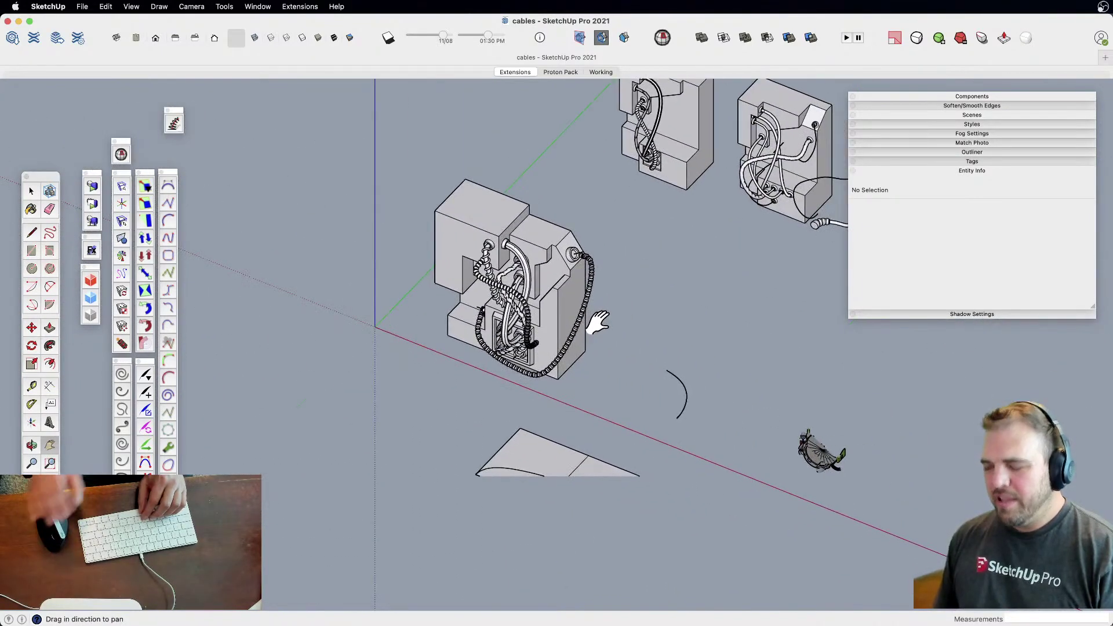
scroll(597, 322, "up", 5)
scroll(579, 336, "down", 4)
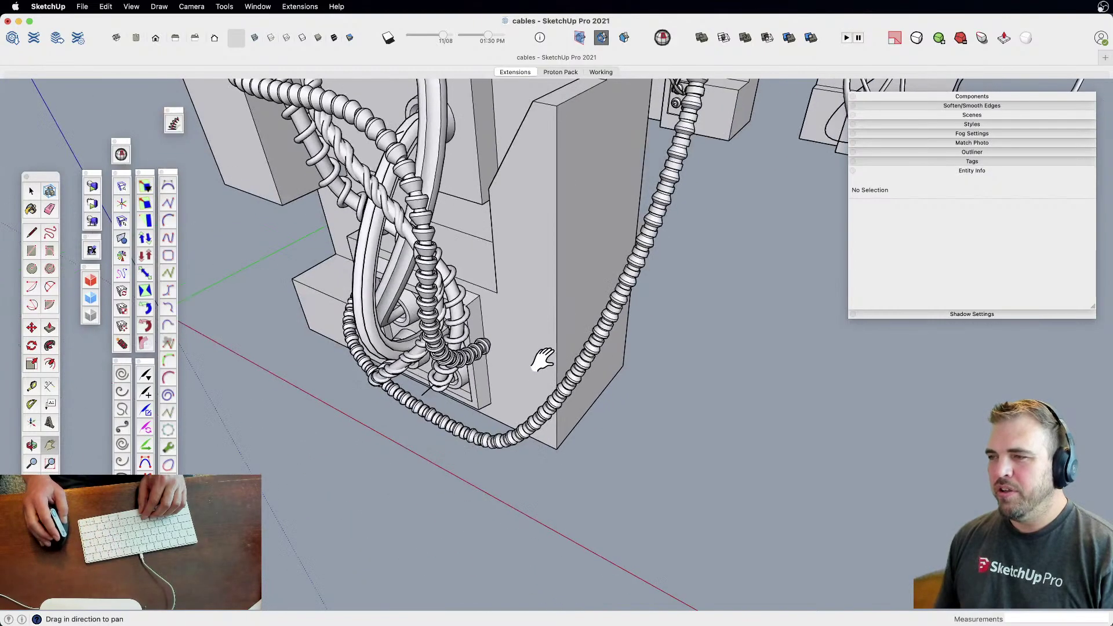
middle_click_drag(541, 363, 506, 496, "shift")
scroll(506, 495, "down", 3)
middle_click_drag(695, 495, 573, 430, "shift")
key("r")
left_click(510, 397)
left_click(753, 386)
key("p")
left_click(670, 417)
left_click(661, 254)
Erase one edge of the box to open its sides and group the remaining faces
key("space")
key("e")
left_click_drag(729, 327, 736, 324)
key("space")
triple_click(690, 346)
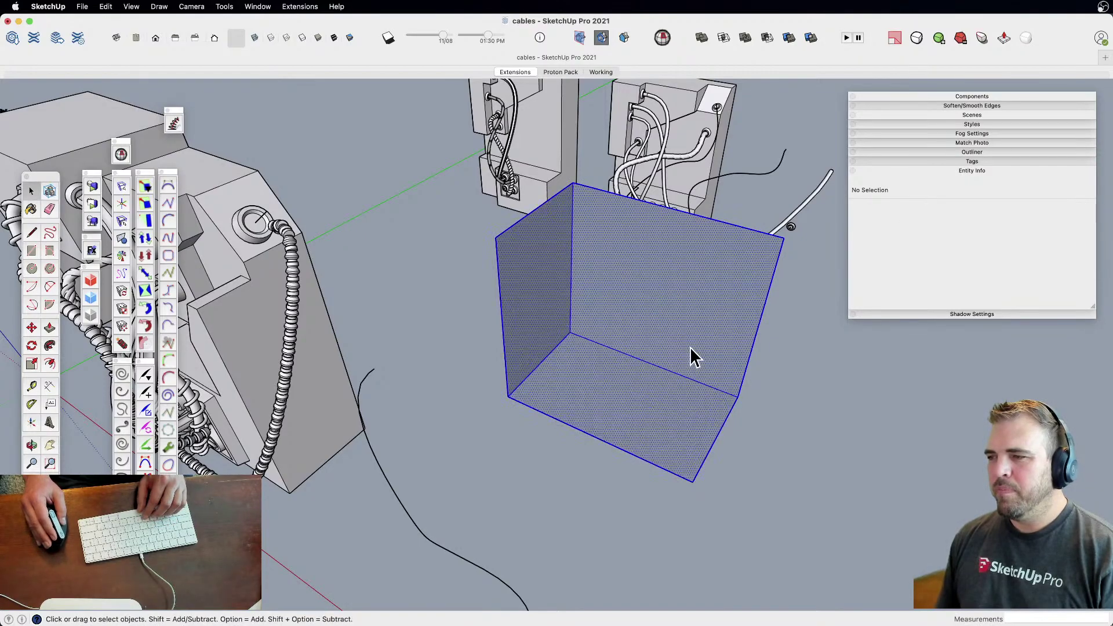
key("g")
Draw a catenary wire with Draw Wires from an upper corner of the open box to the diagonally opposite lower corner
middle_click_drag(597, 380, 500, 451, "shift")
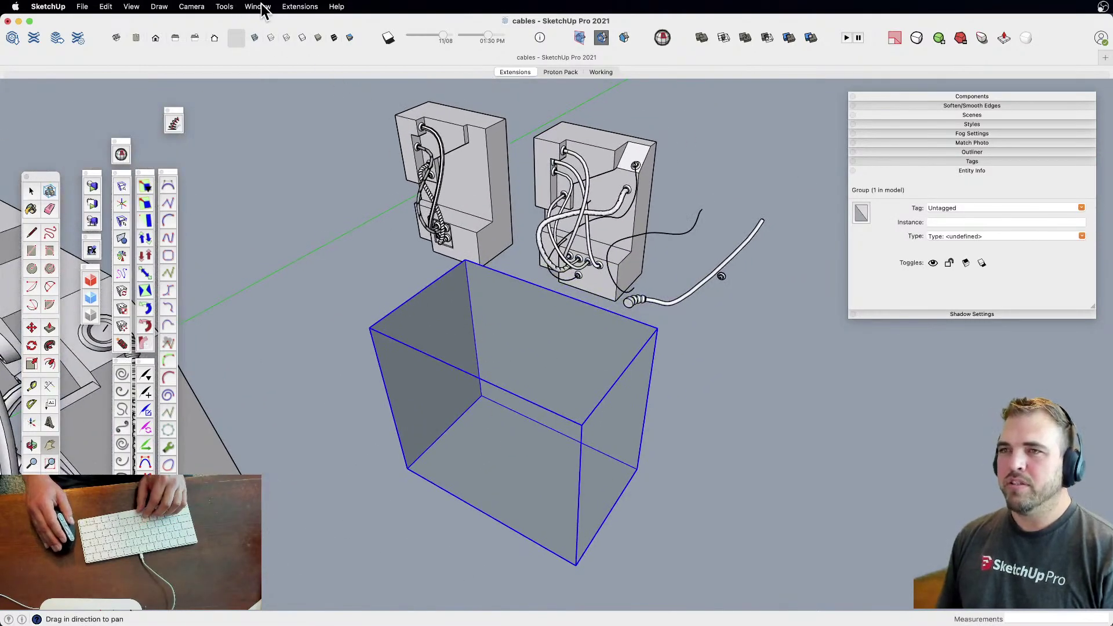
left_click(296, 7)
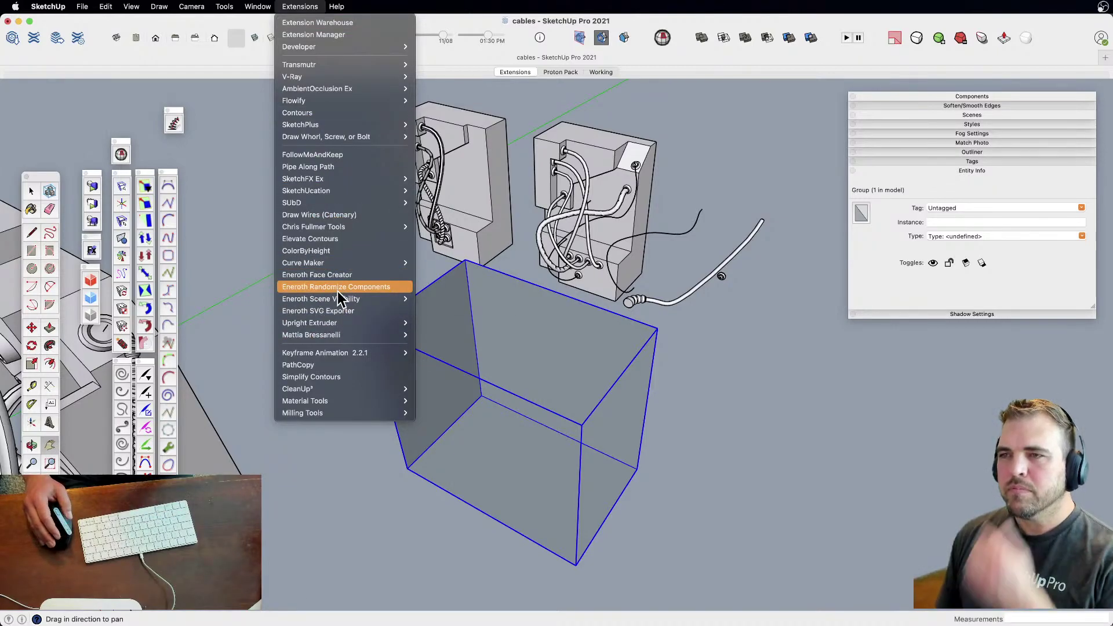
mouse_move(336, 122)
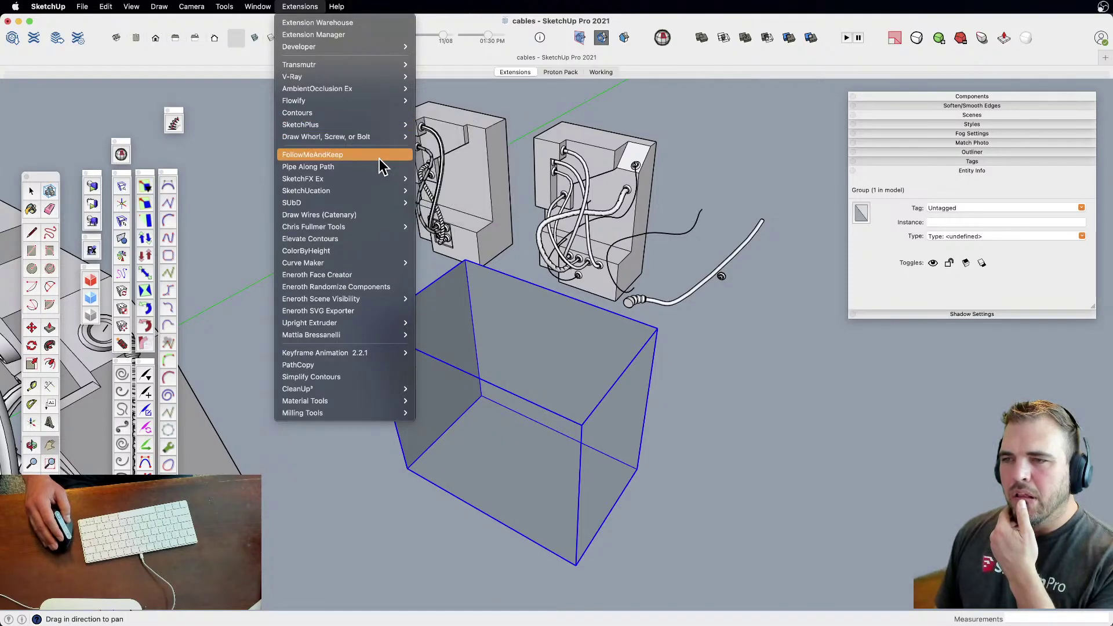
mouse_move(158, 9)
mouse_move(174, 26)
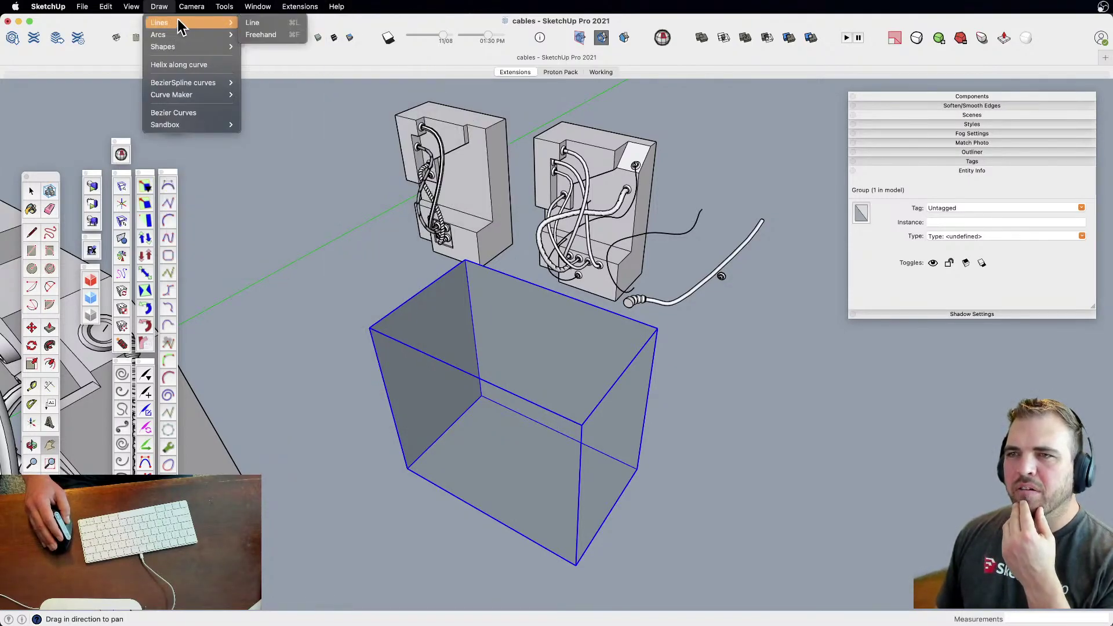
mouse_move(319, 7)
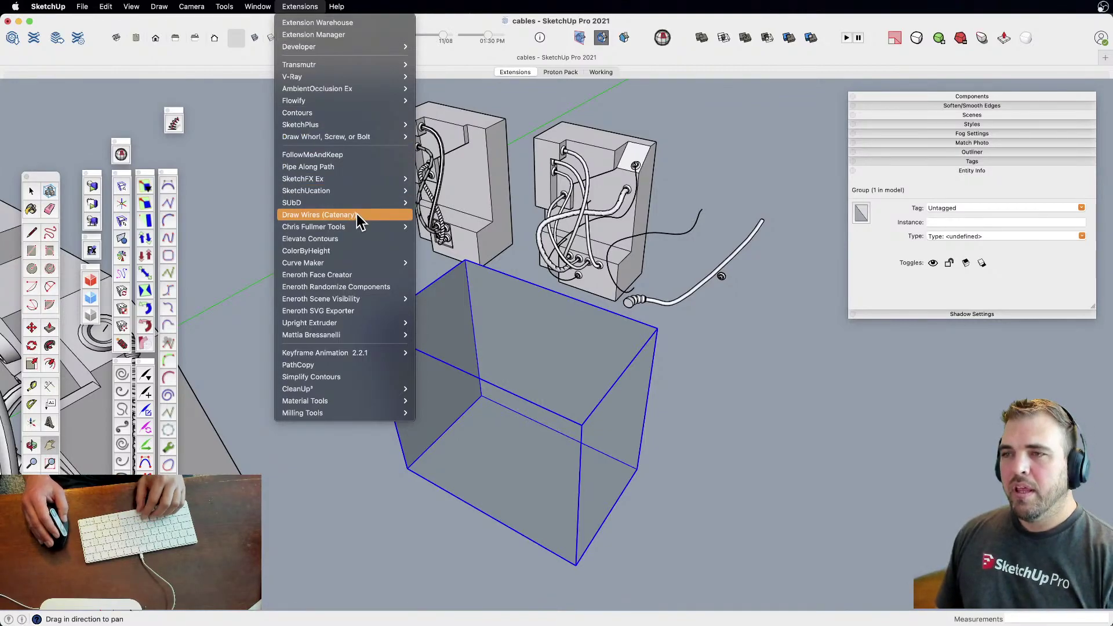
left_click(347, 215)
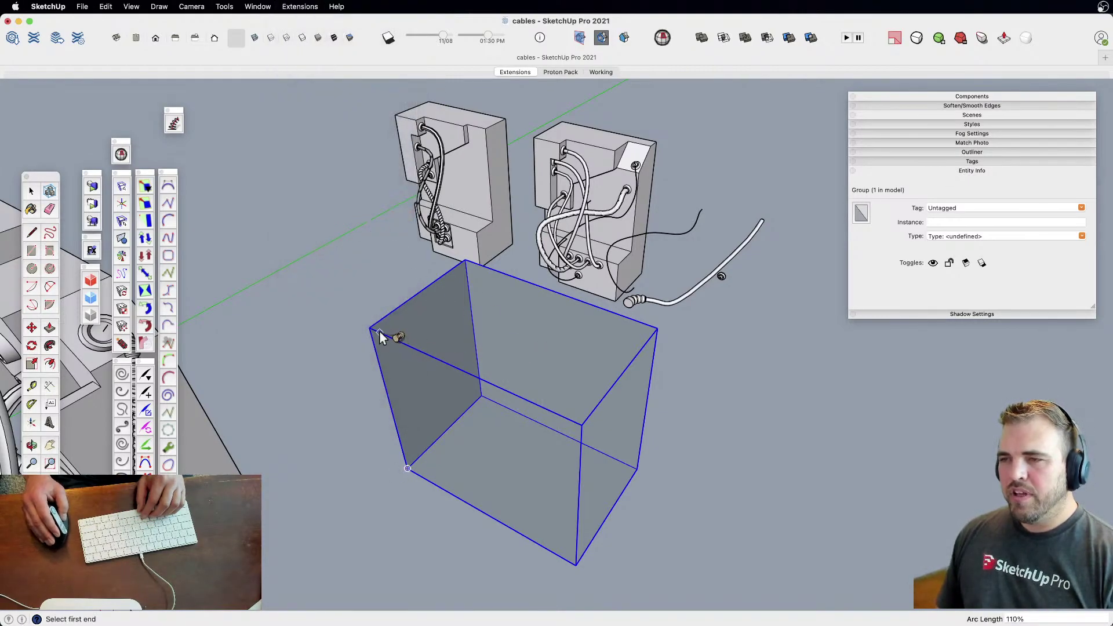
left_click(577, 565)
middle_click_drag(645, 561, 695, 212)
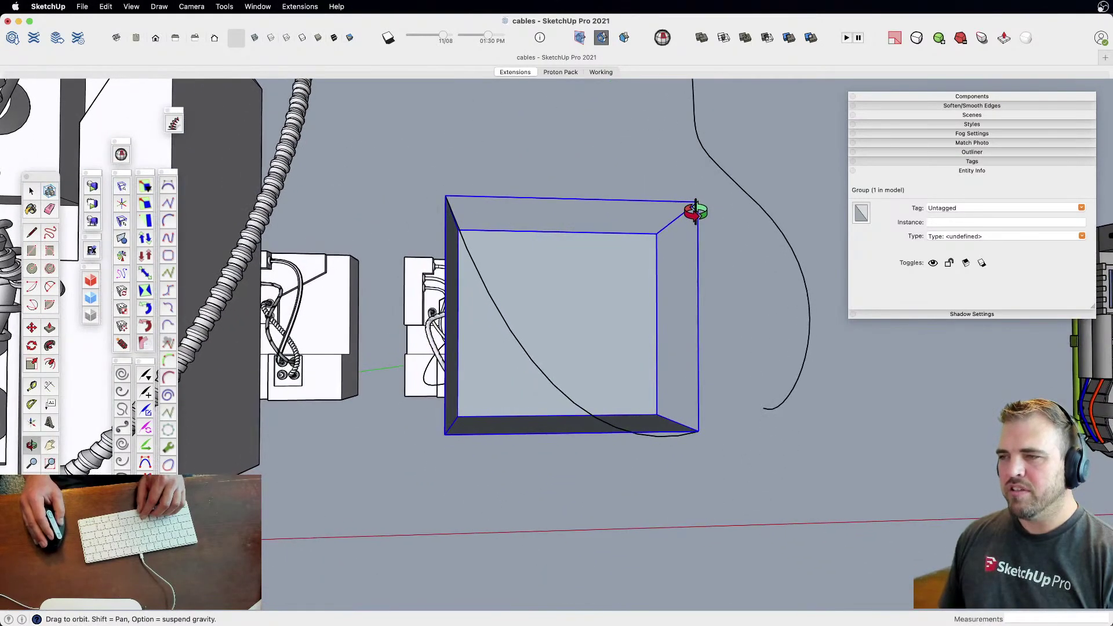
Draw a second catenary wire from the same upper corner to a point along the box's lower edge
left_click(299, 7)
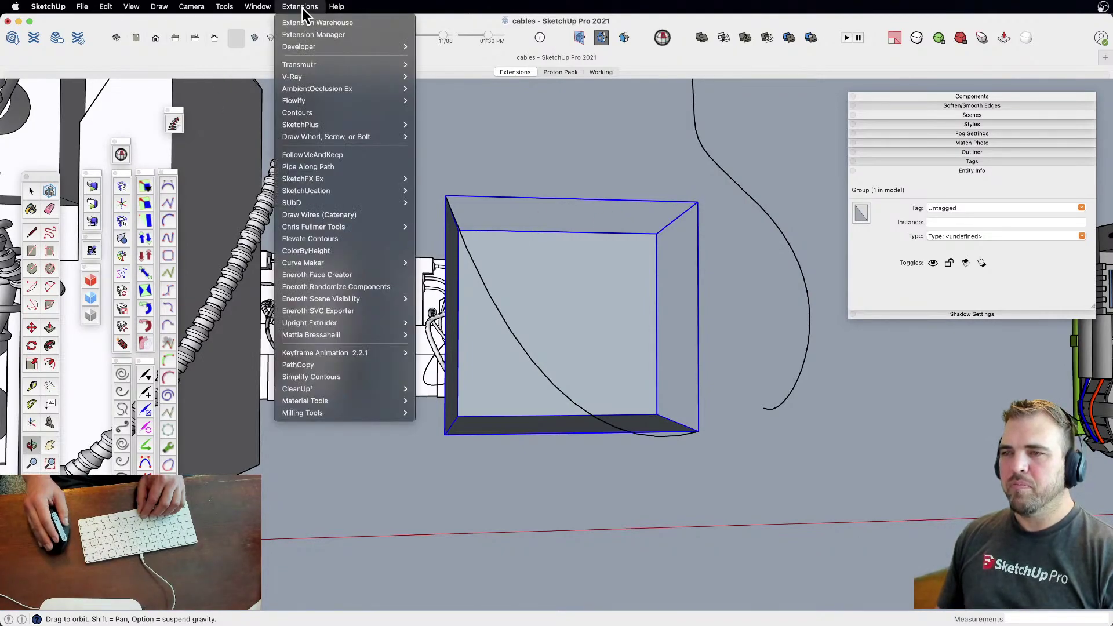
left_click(350, 215)
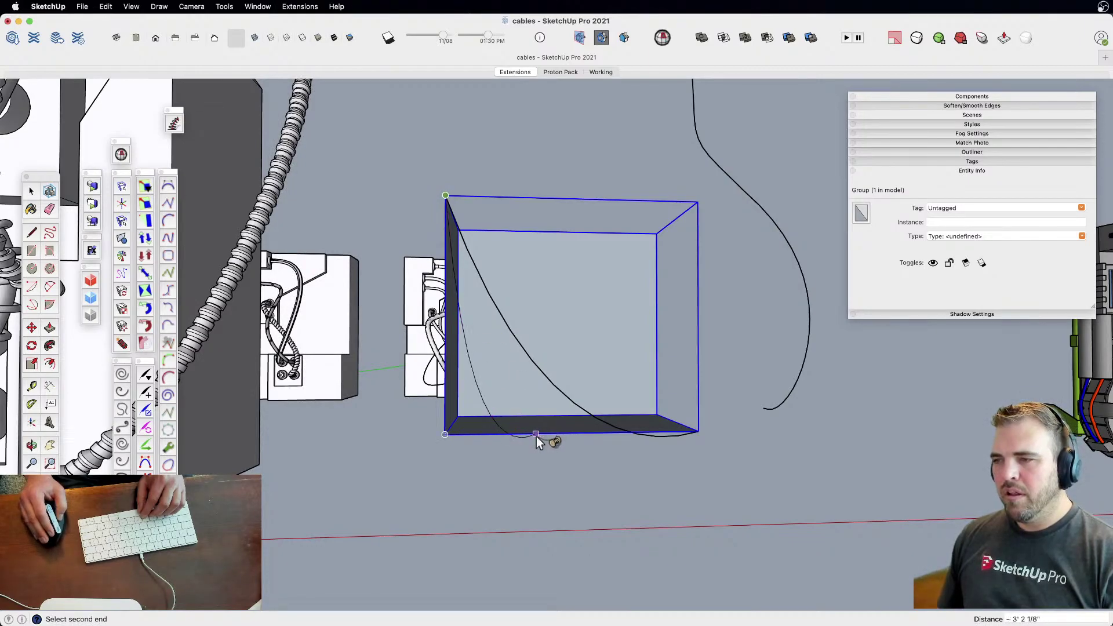
middle_click_drag(547, 443, 443, 477)
left_click_drag(444, 476, 412, 492)
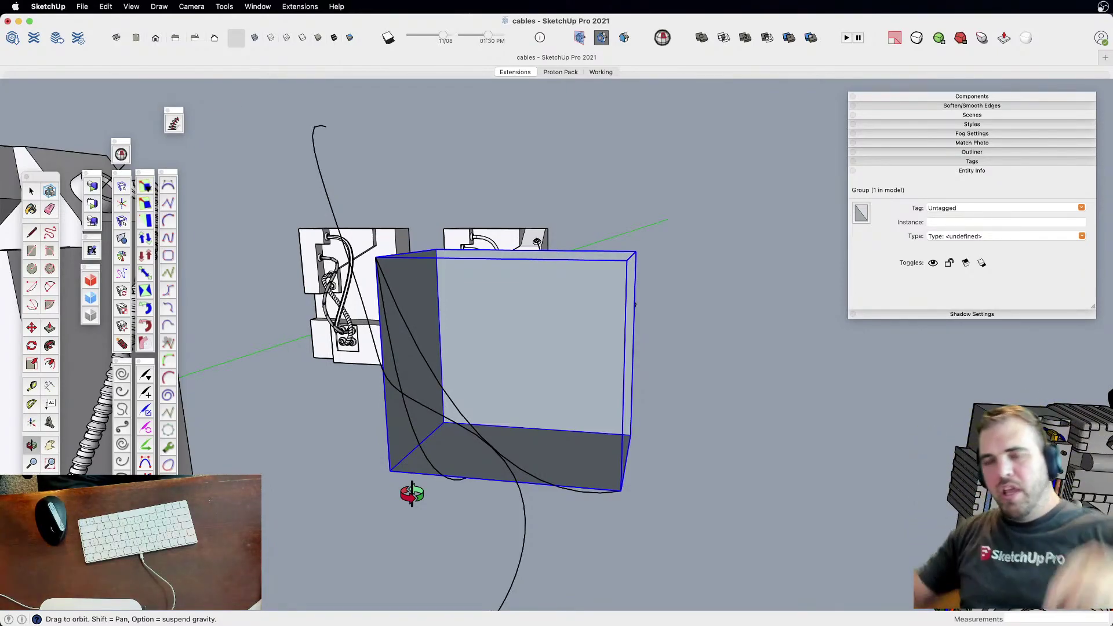
mouse_move(442, 427)
left_mouse_down()
mouse_move(446, 385)
mouse_move(389, 470)
mouse_move(375, 426)
left_mouse_up()
Erase both catenary wires and the box group
key("e")
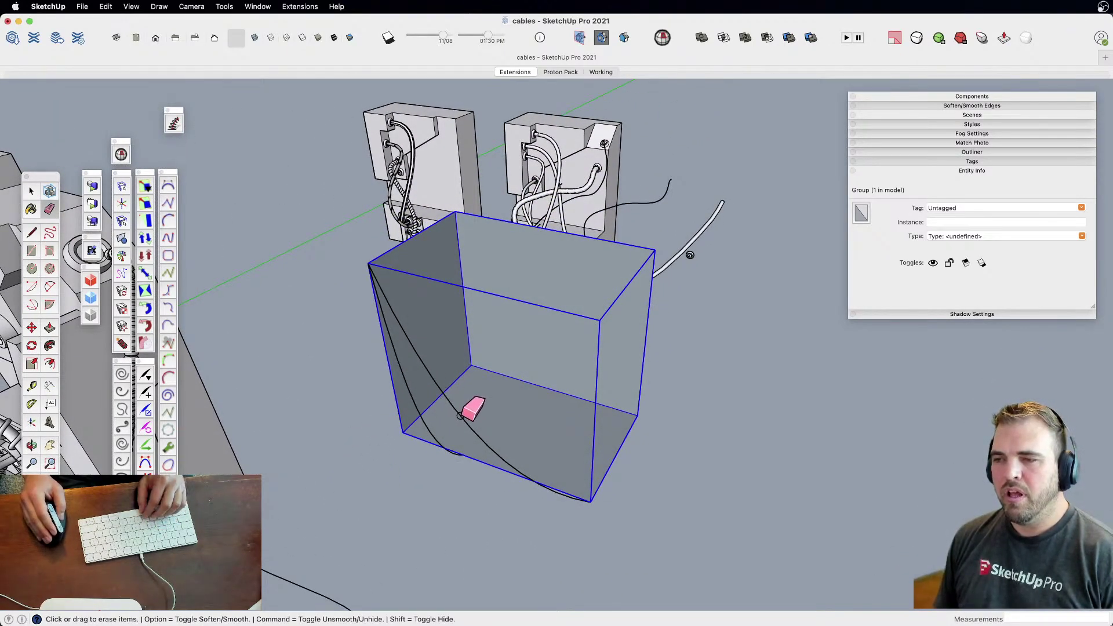
left_click(456, 410)
left_click(425, 428)
left_click(431, 445)
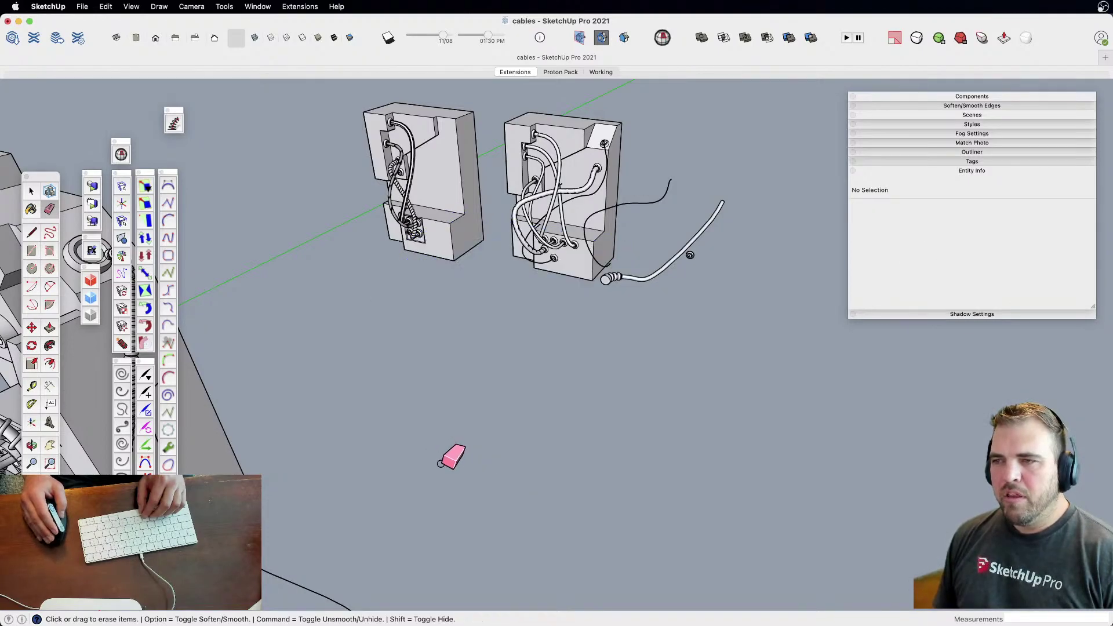
Look over the extension list text again and the example models around the proton pack
scroll(432, 443, "down", 5)
middle_click_drag(330, 430, 646, 489, "shift")
mouse_move(284, 376)
middle_mouse_down("shift")
mouse_move(544, 415)
mouse_move(645, 534)
middle_mouse_up("shift")
scroll(408, 339, "up", 5)
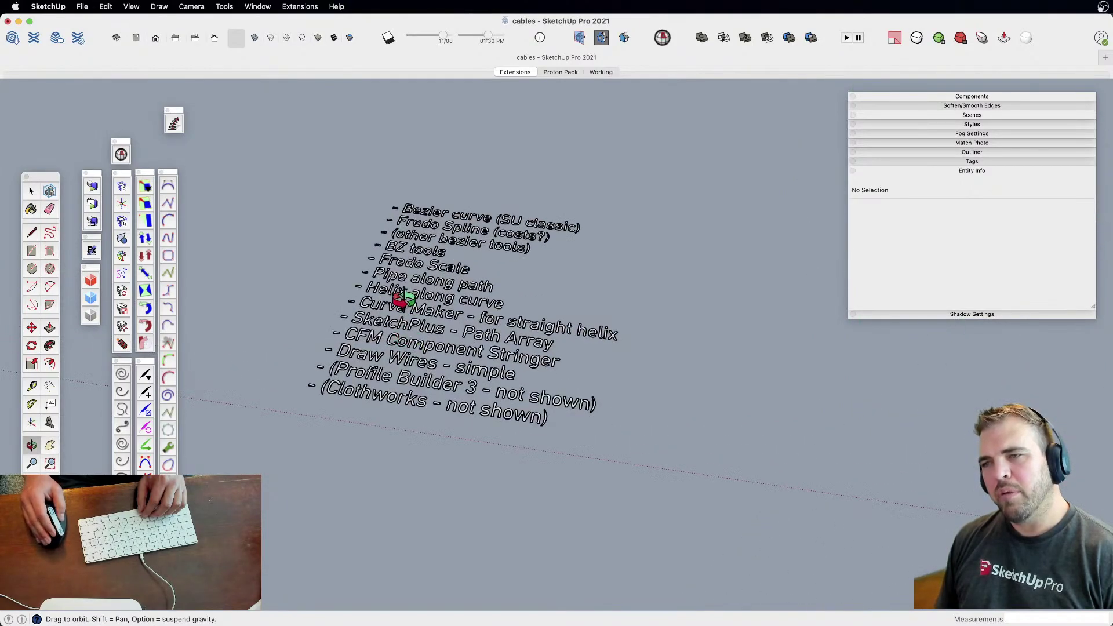
scroll(434, 306, "down", 4)
middle_click_drag(685, 435, 179, 371, "shift")
middle_click_drag(671, 417, 432, 388, "shift")
middle_click_drag(432, 388, 348, 365)
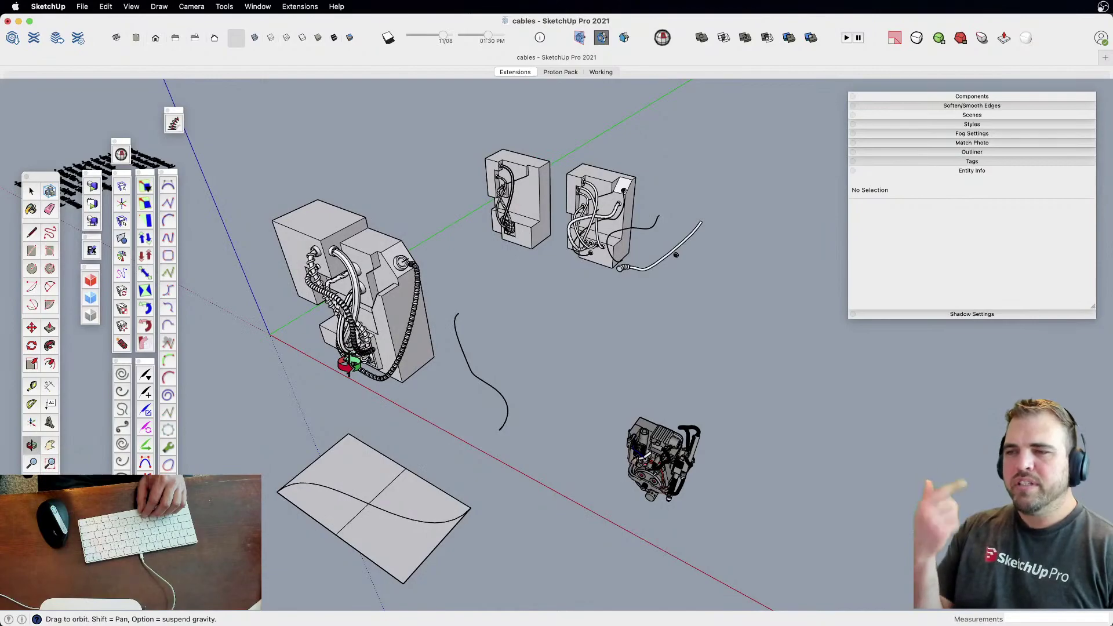
Draw a helix with Curve Maker on the open ground beside the proton pack and select it
left_click_drag(124, 368, 196, 318)
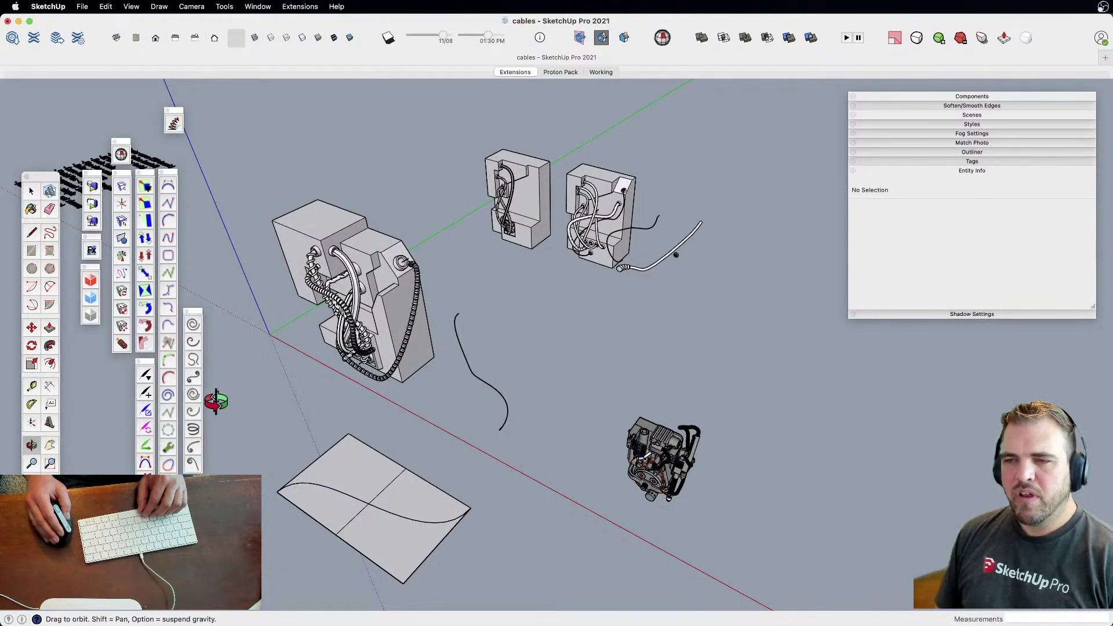
left_click(196, 433)
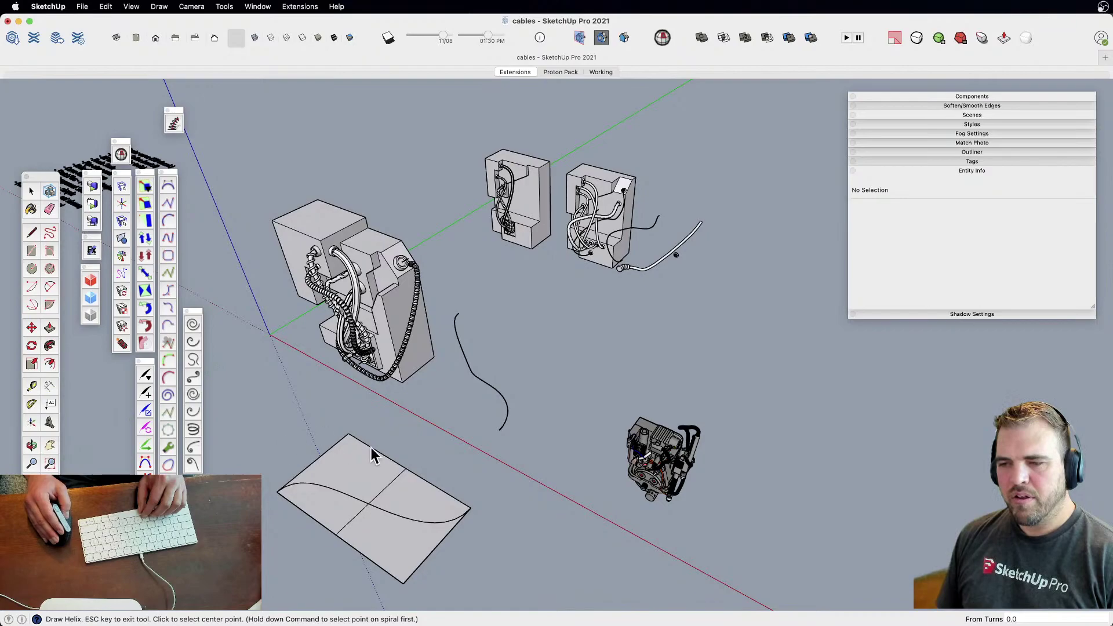
left_click(584, 346)
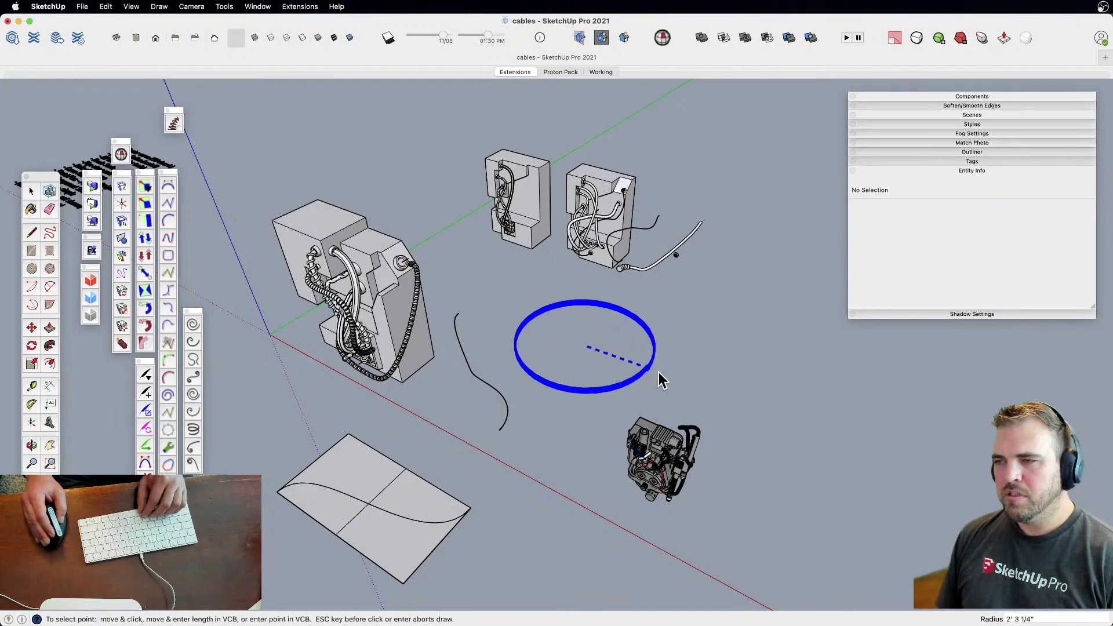
left_click(623, 368)
key("space")
left_click(624, 368)
Scale the helix taller so its coils spread apart vertically
scroll(627, 367, "up", 2)
key("s")
middle_click_drag(625, 366, 576, 353)
left_click(564, 325)
left_click(555, 239)
key("space")
left_click(674, 360)
Check the stretched helix from several angles and erase it
scroll(618, 337, "up", 3)
middle_click_drag(607, 304, 616, 339, "shift")
middle_click_drag(615, 339, 513, 320)
left_click_drag(512, 320, 343, 248)
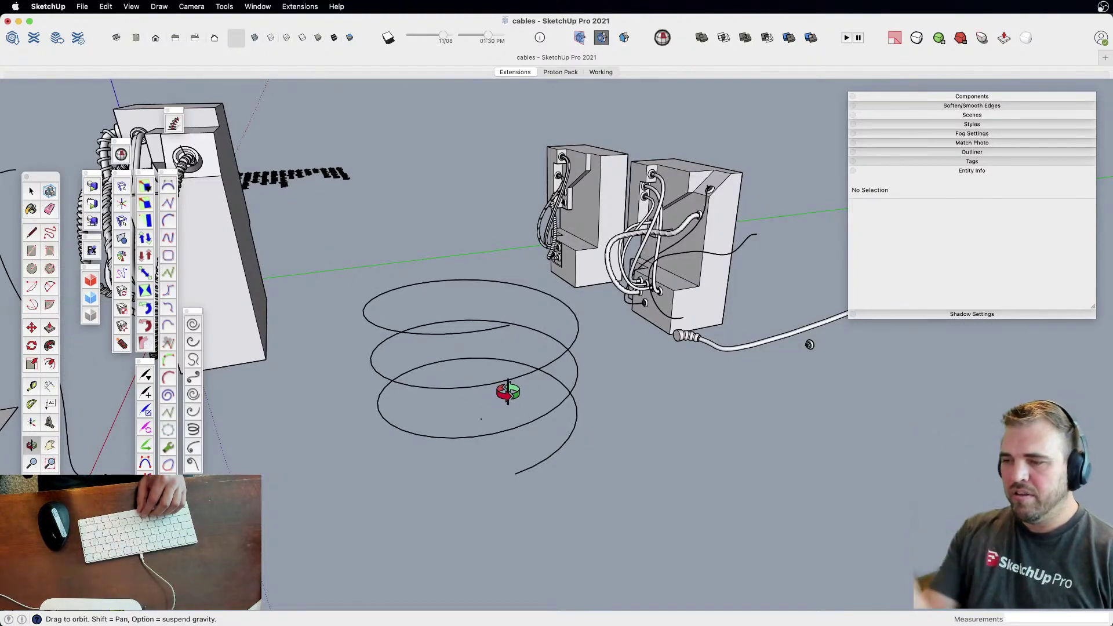
left_click_drag(492, 380, 678, 514)
left_click_drag(615, 447, 464, 273)
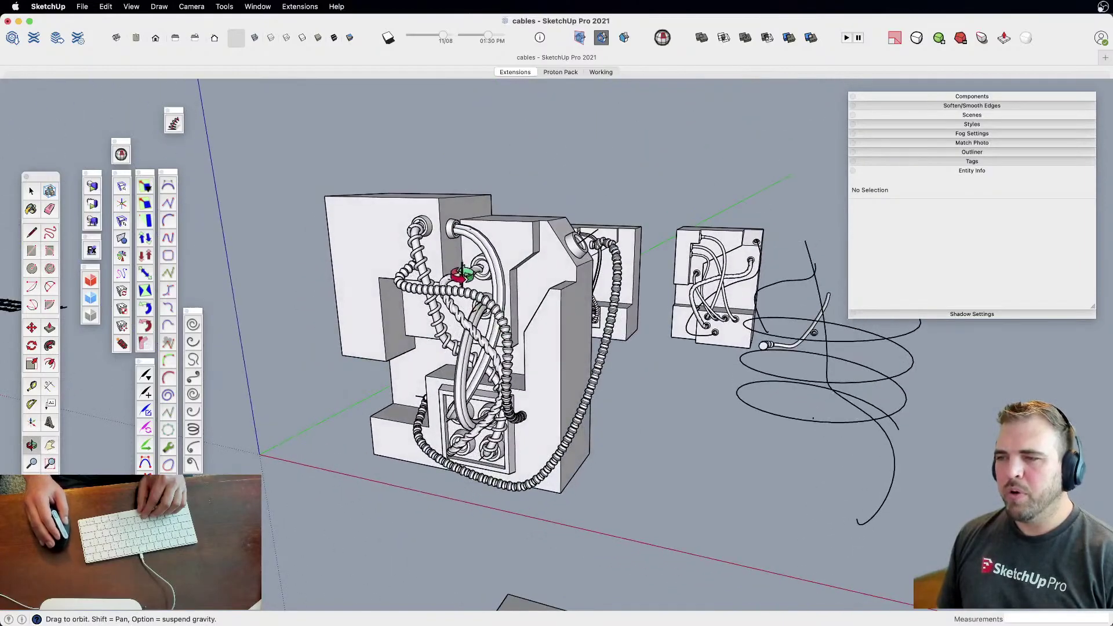
mouse_move(617, 370)
left_mouse_down()
mouse_move(546, 464)
mouse_move(551, 542)
left_mouse_up()
key("e")
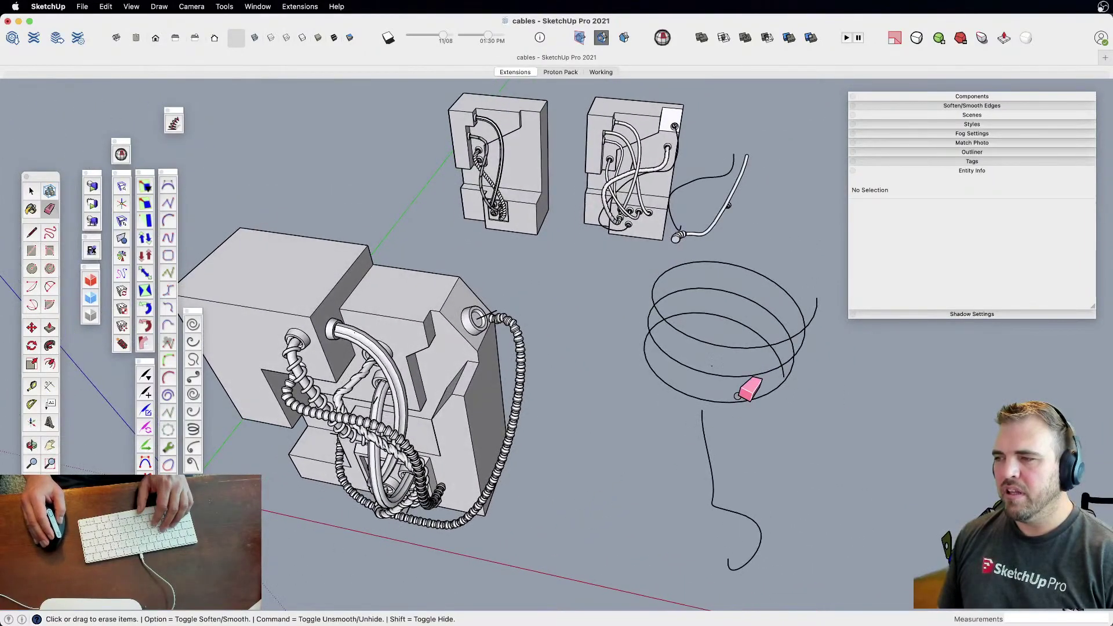
middle_click_drag(510, 431, 541, 447, "shift")
Select the freestanding S-shaped curve beside the proton pack and view it up close
scroll(559, 429, "up", 3)
scroll(472, 390, "up", 3)
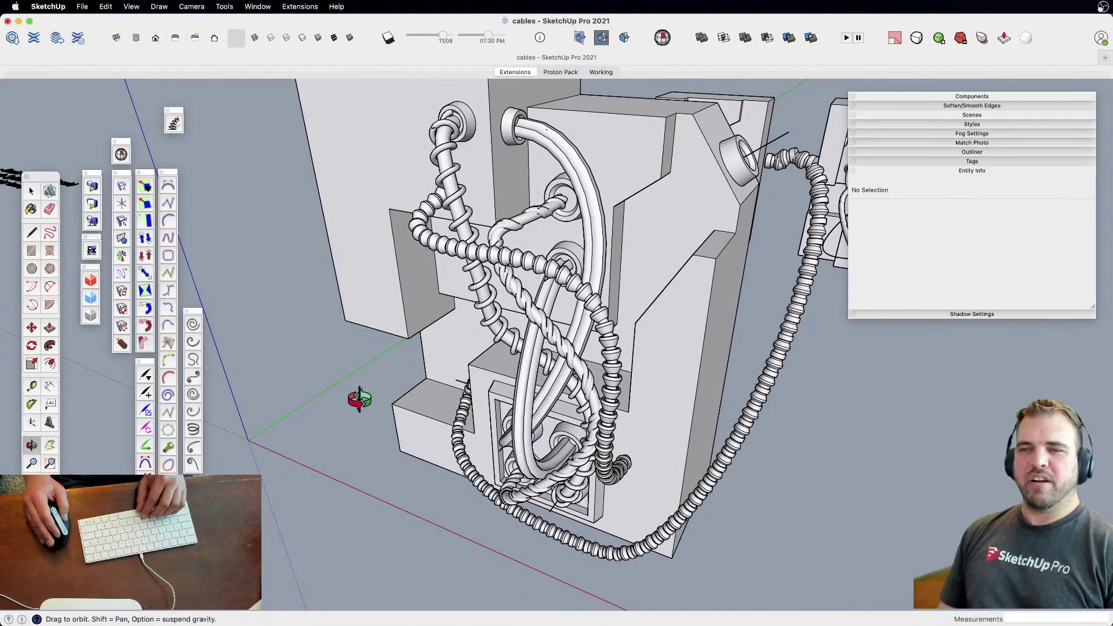
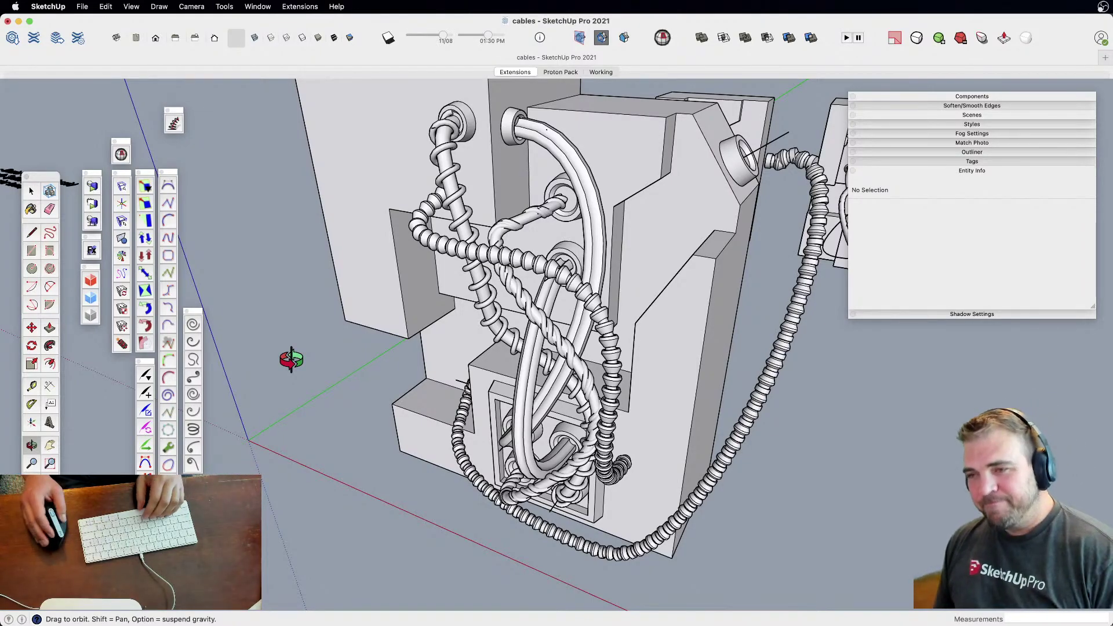
scroll(399, 398, "down", 5)
mouse_move(472, 402)
middle_mouse_down()
mouse_move(720, 467)
mouse_move(546, 488)
middle_mouse_up()
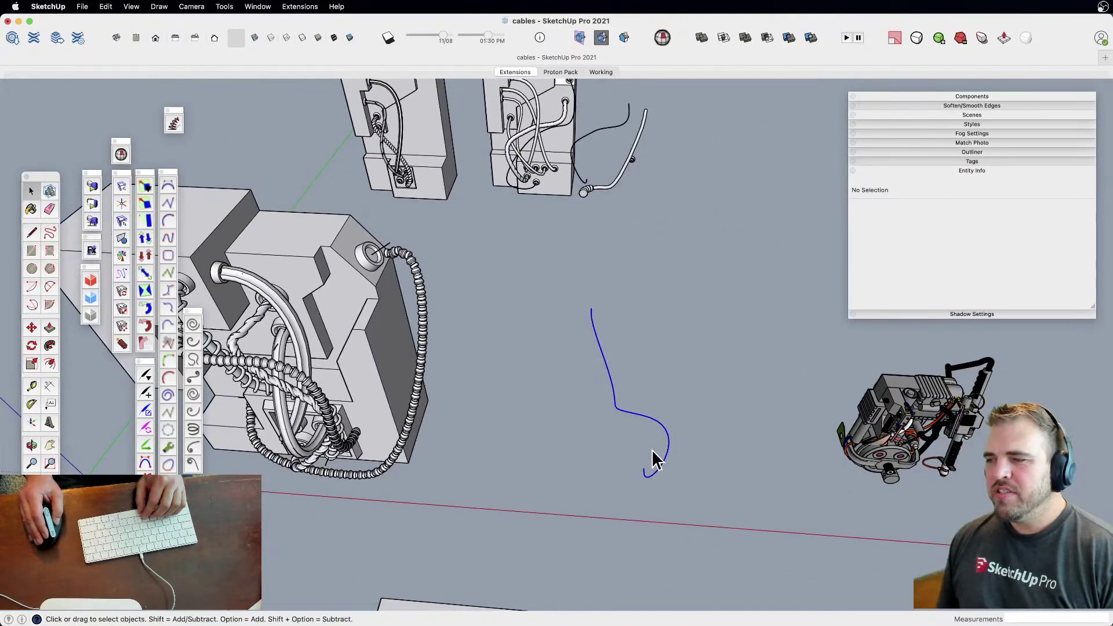
left_click(651, 449)
middle_click_drag(638, 464, 529, 499)
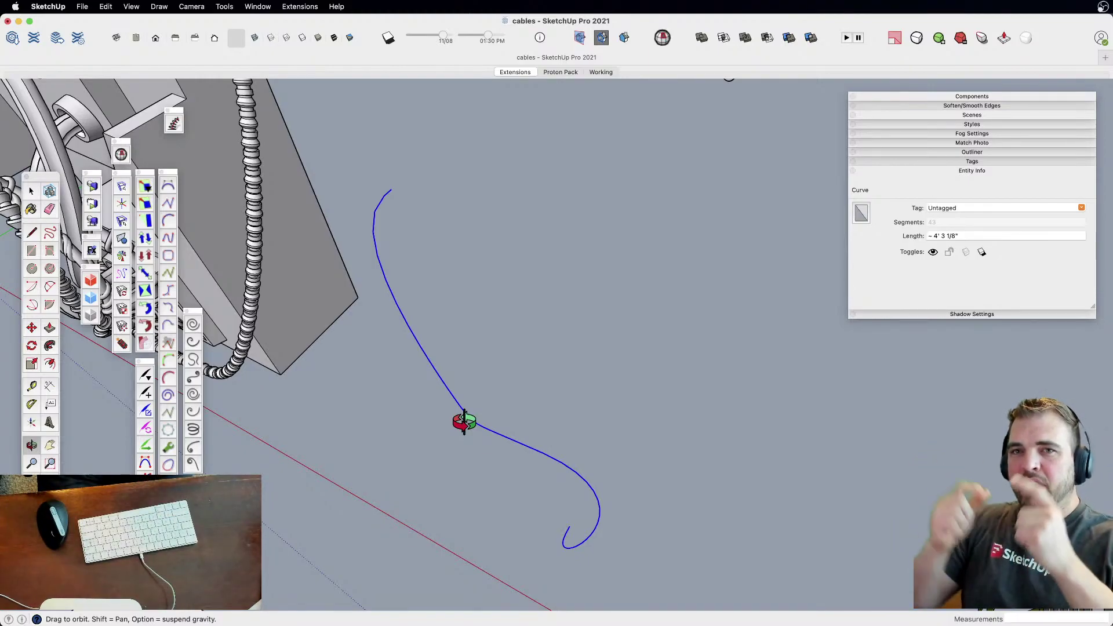
key("space")
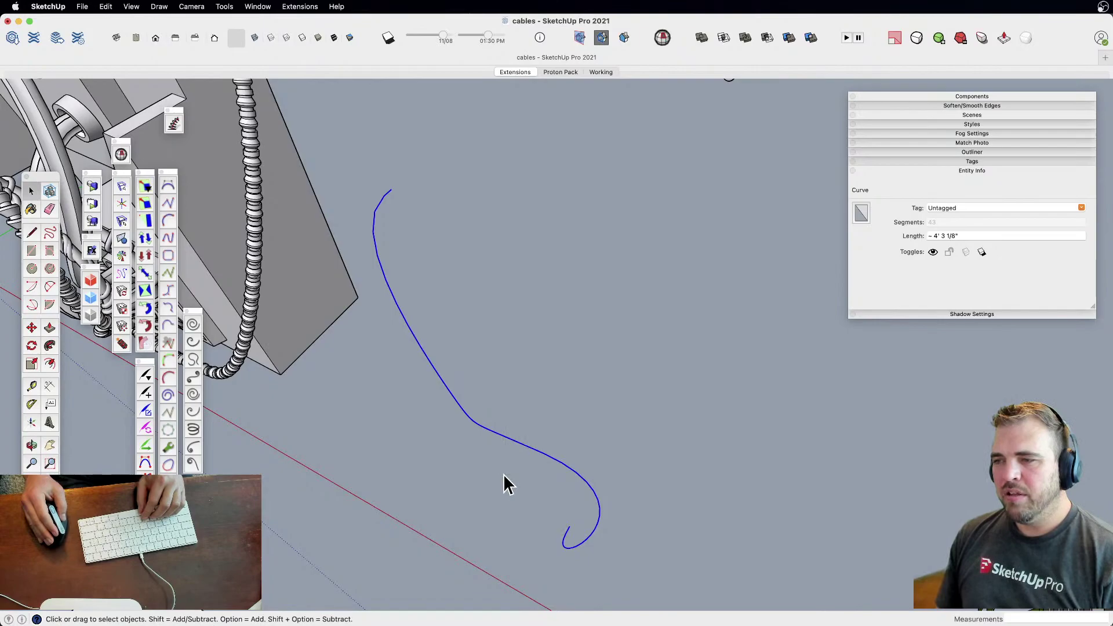
Make two copies of the freestanding S-shaped curve, each offset slightly to form three closely spaced curves
key("m")
key("alt")
left_click(539, 427)
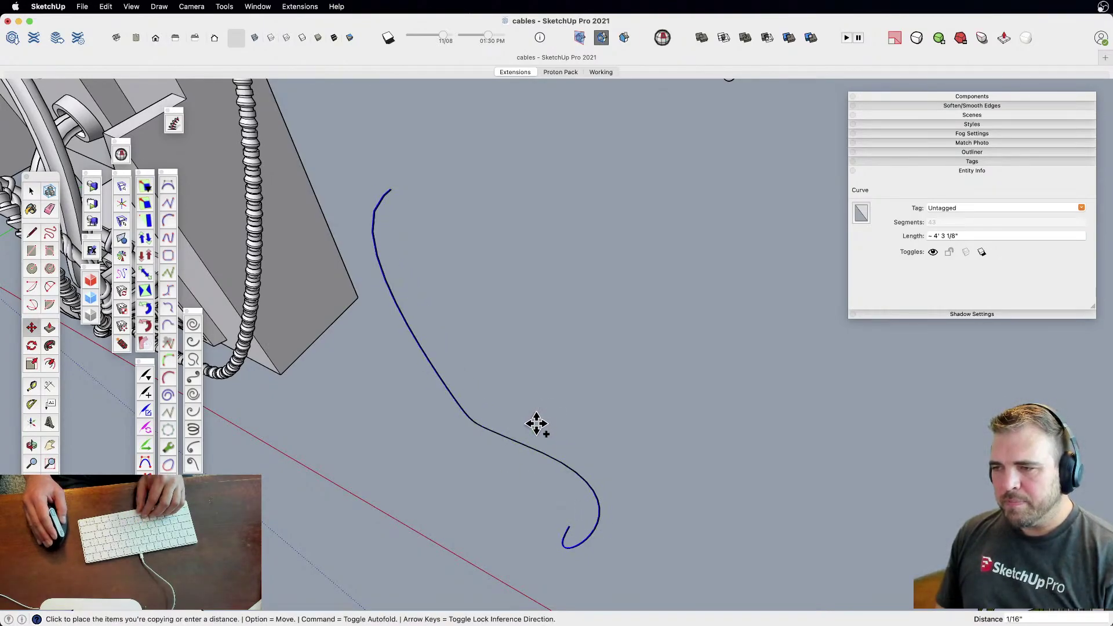
left_click(545, 429)
key("alt")
left_click(550, 419)
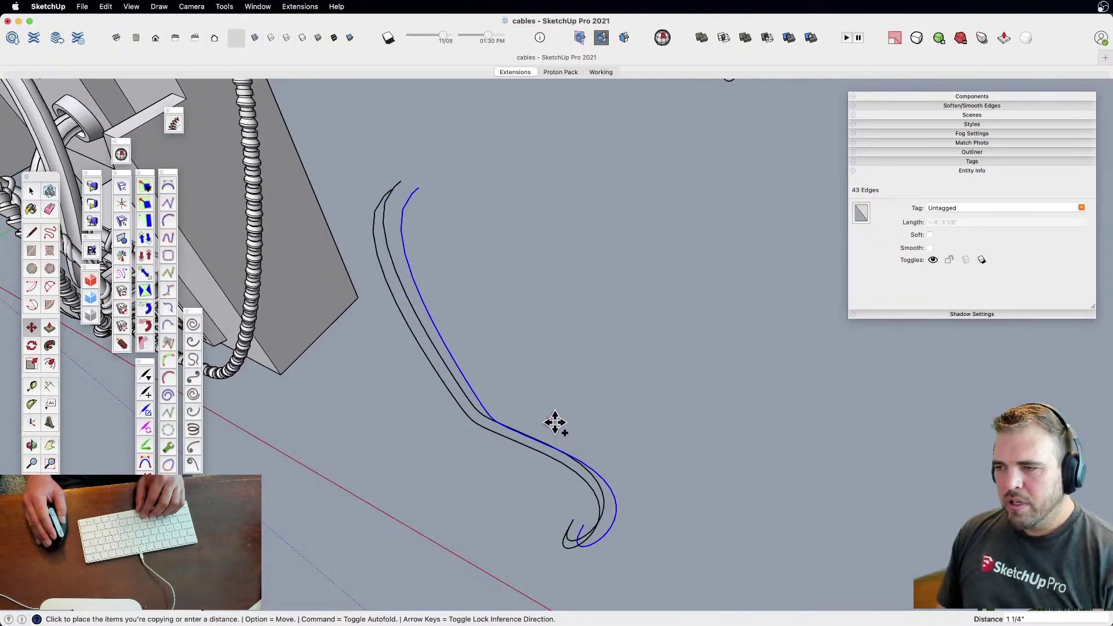
left_click(554, 423)
Generate a helix tube along one outer S-curve with both radii 1/2", 13 laps, 15 sections per lap and 1/4" tube radius
mouse_move(554, 424)
middle_mouse_down()
mouse_move(728, 552)
mouse_move(820, 586)
mouse_move(806, 490)
mouse_move(584, 371)
mouse_move(561, 410)
mouse_move(572, 422)
middle_mouse_up()
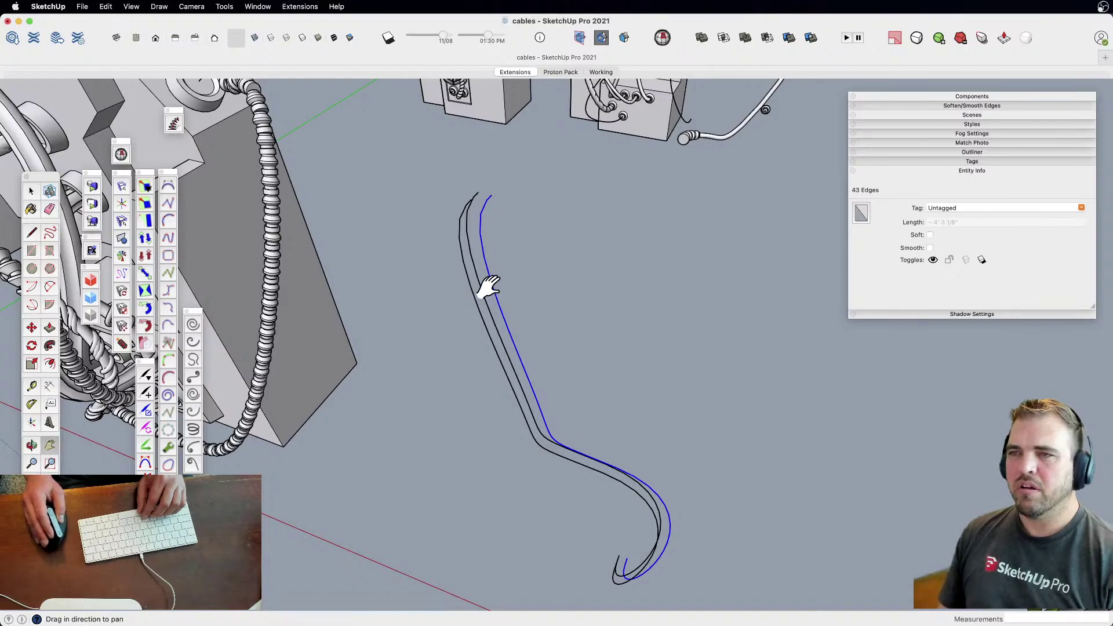
middle_click_drag(461, 215, 245, 400)
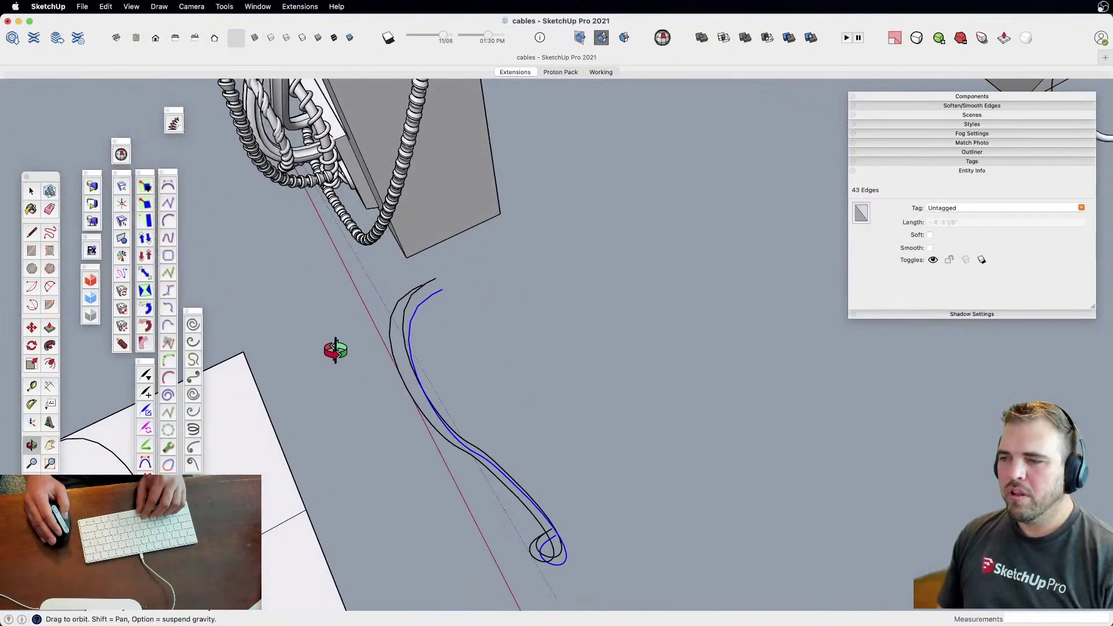
key("space")
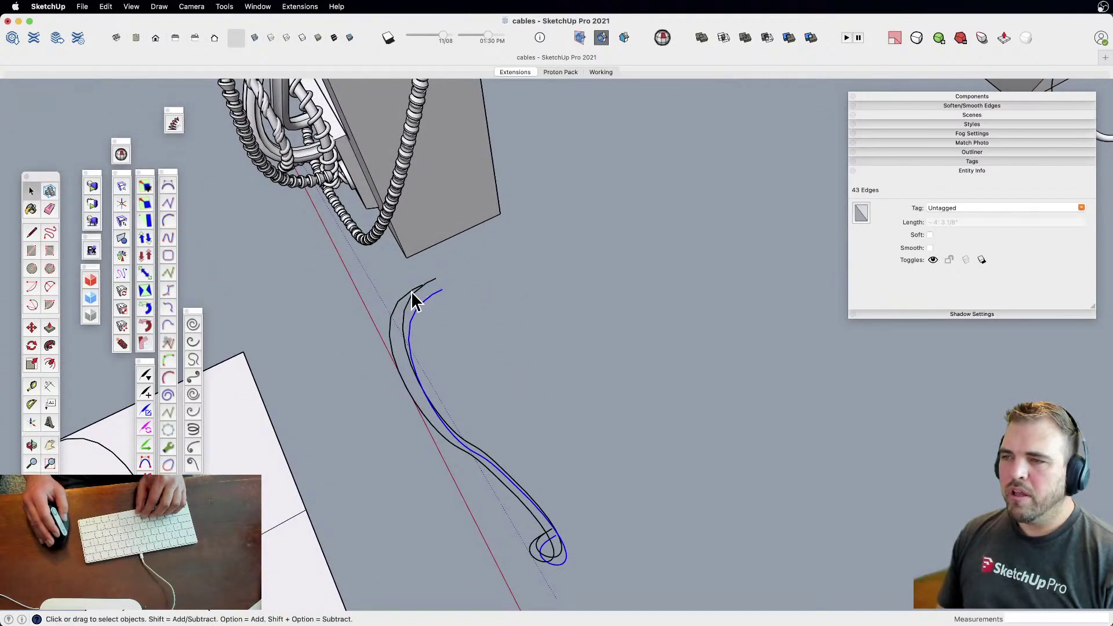
left_click(413, 301)
middle_click_drag(409, 298, 493, 292)
left_click(503, 369)
middle_click_drag(503, 368, 721, 204)
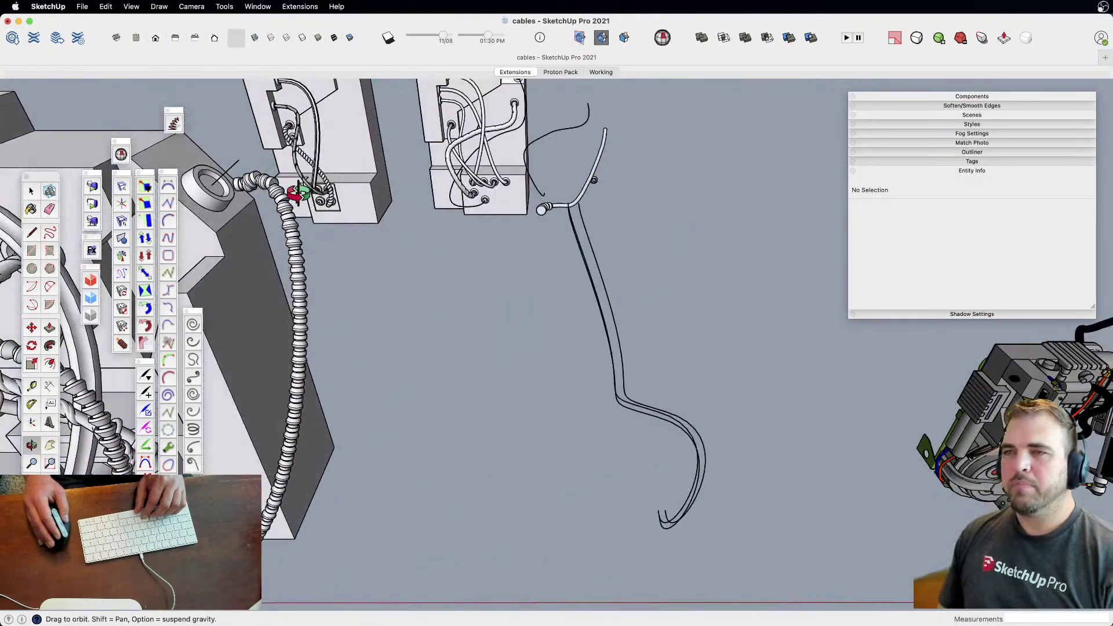
middle_click_drag(627, 291, 626, 295)
left_click(619, 336)
middle_click_drag(619, 336, 450, 390)
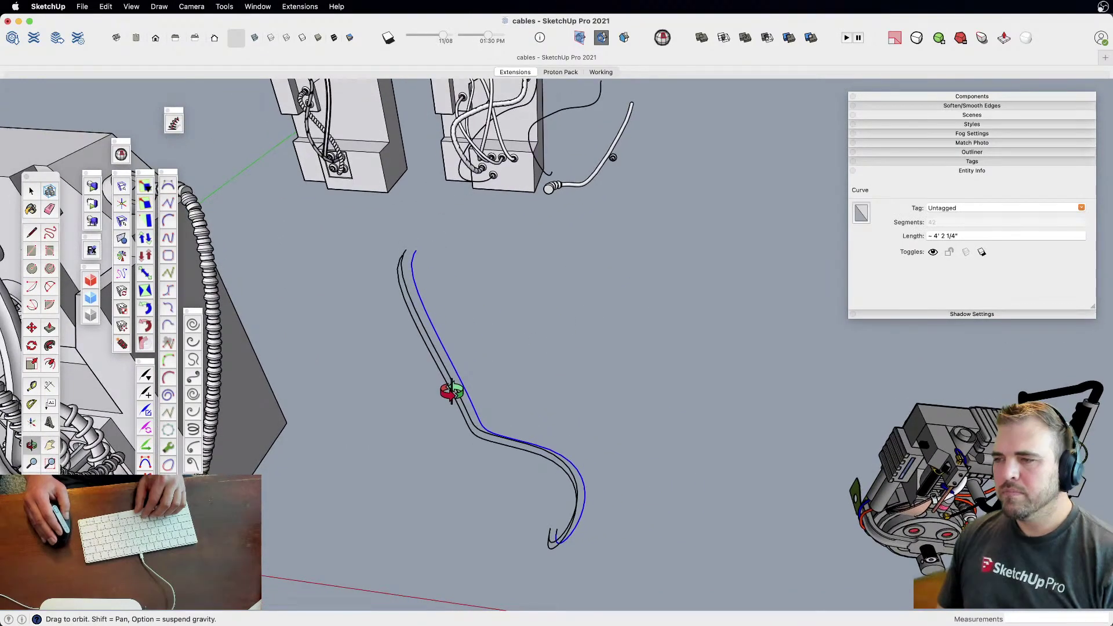
left_click(174, 124)
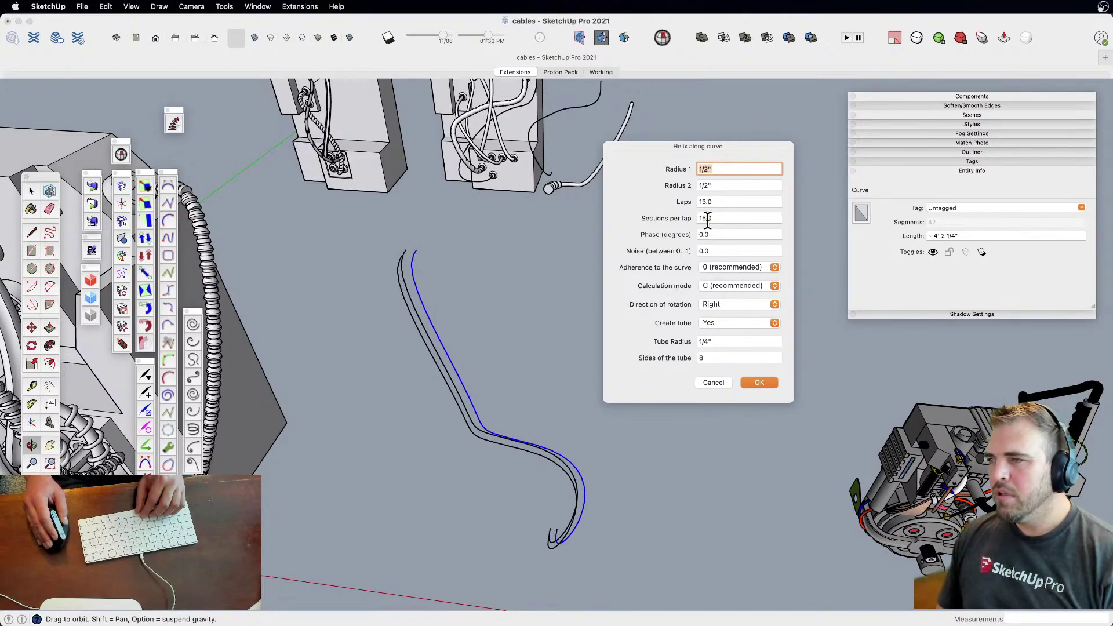
left_click(768, 384)
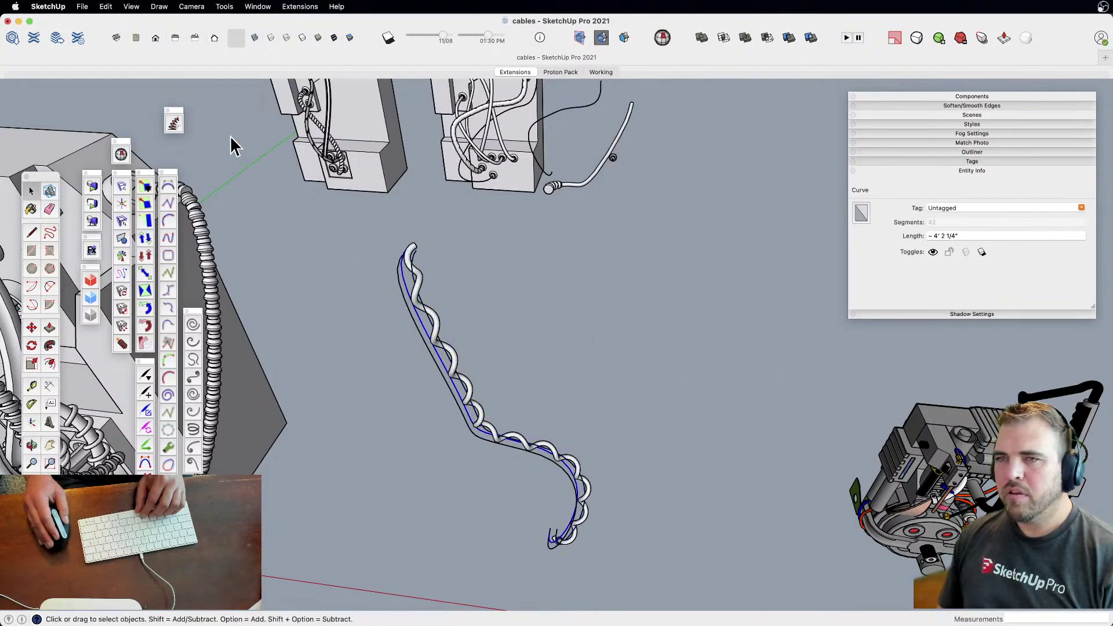
Generate matching helix tubes along the other two S-curves with the same 1/2" radii, 13 laps and 1/4" tube radius
left_click(176, 126)
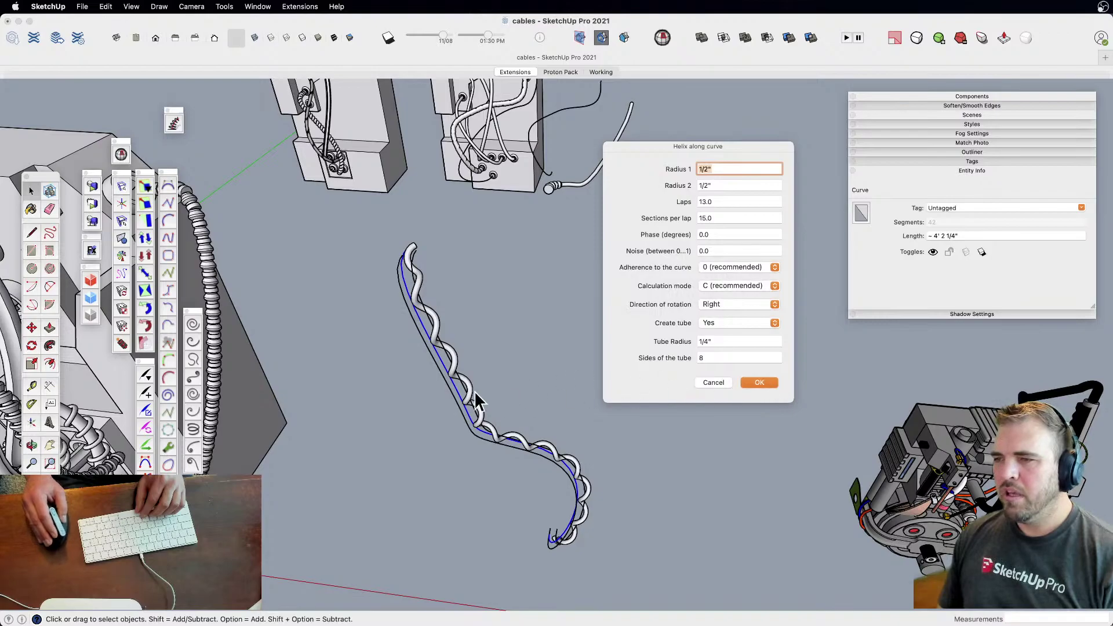
key("Return")
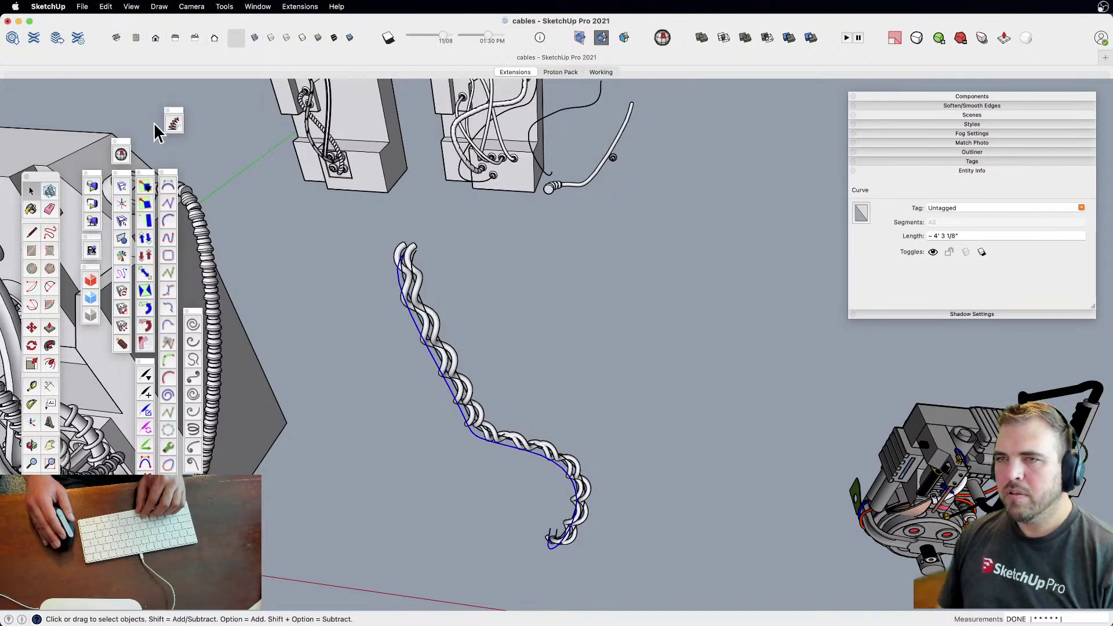
left_click(174, 124)
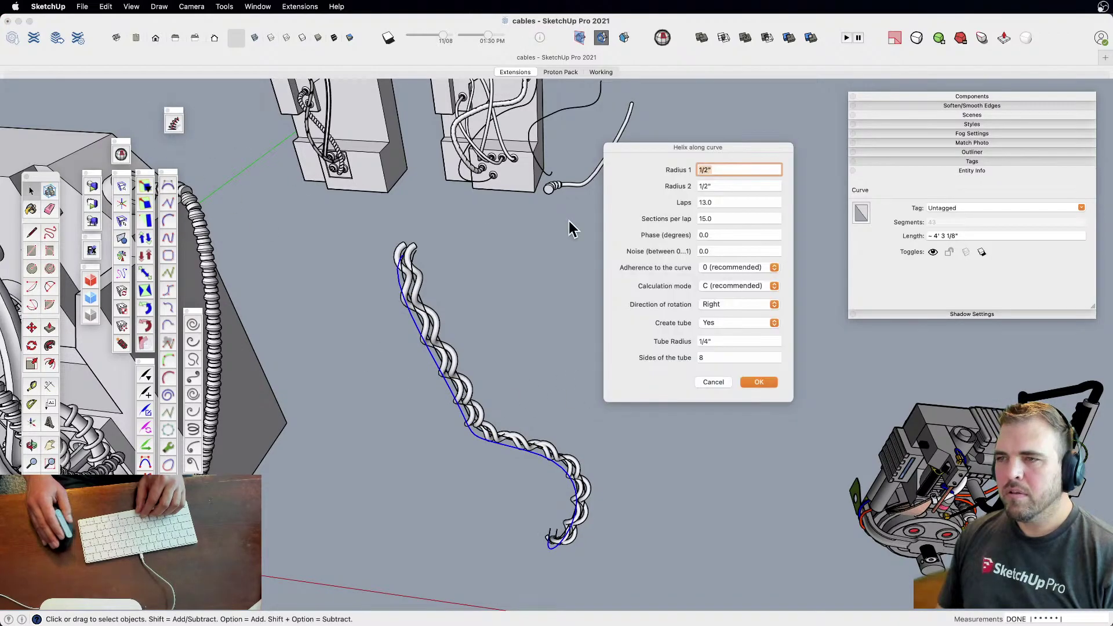
left_click(759, 382)
key("o")
left_click_drag(454, 390, 570, 468)
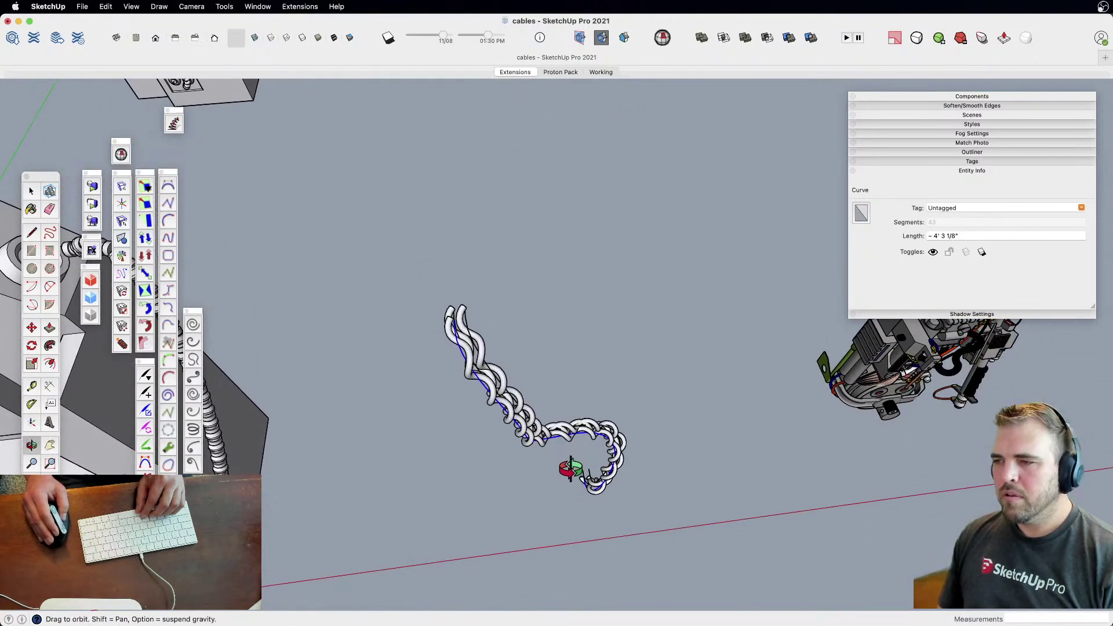
Move the helix tube on the first outer curve snugly behind its neighbouring helix tube
key("space")
left_click(470, 368)
scroll(492, 365, "up", 5)
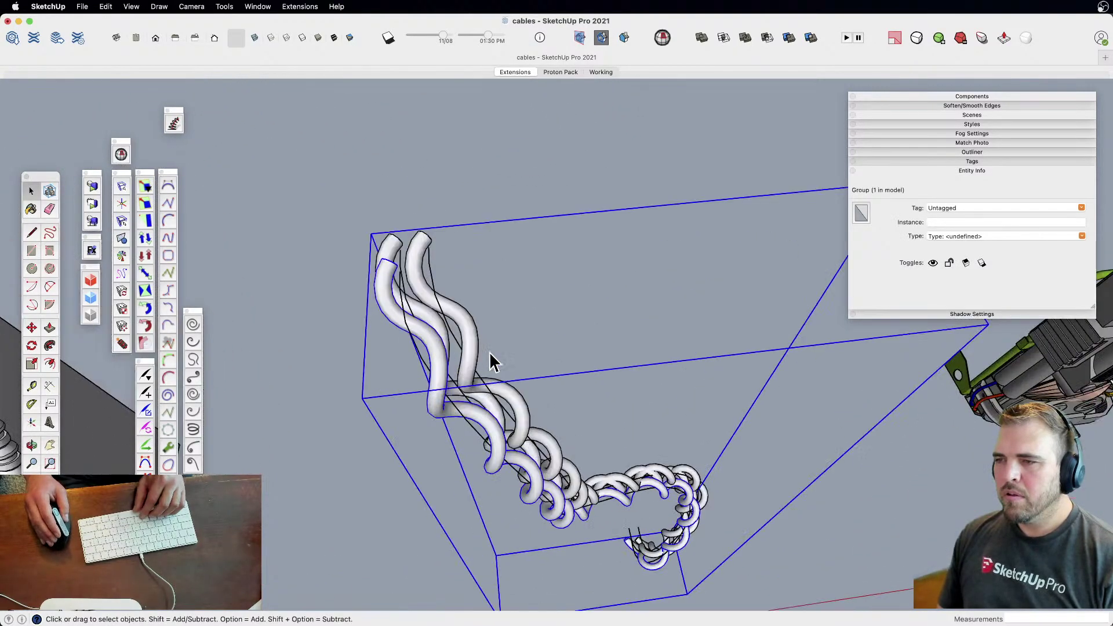
key("m")
left_click(525, 347)
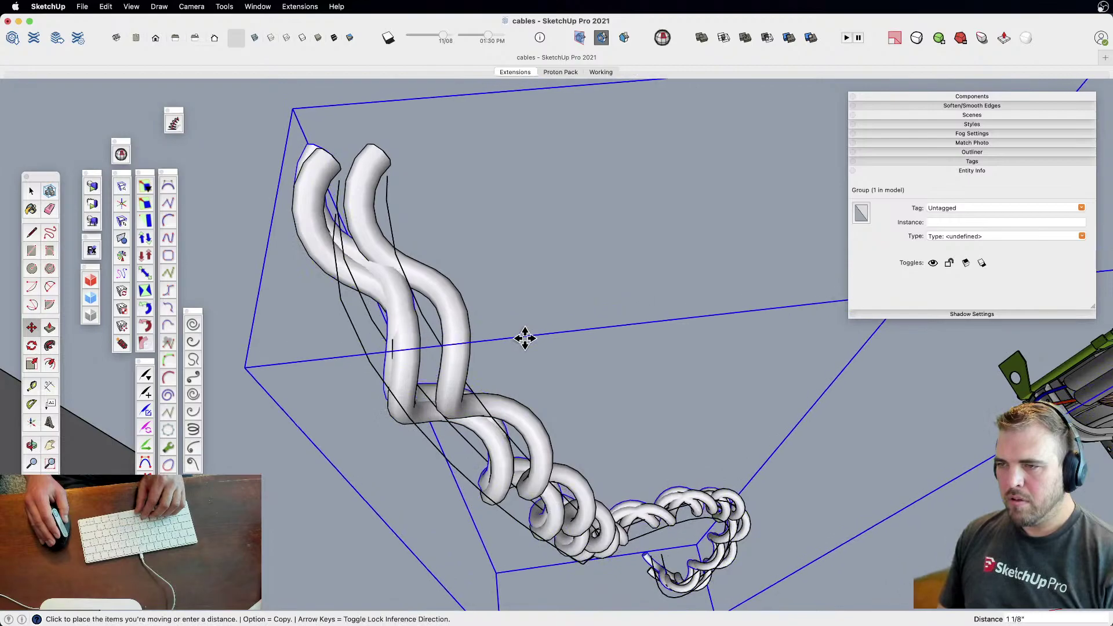
key("space")
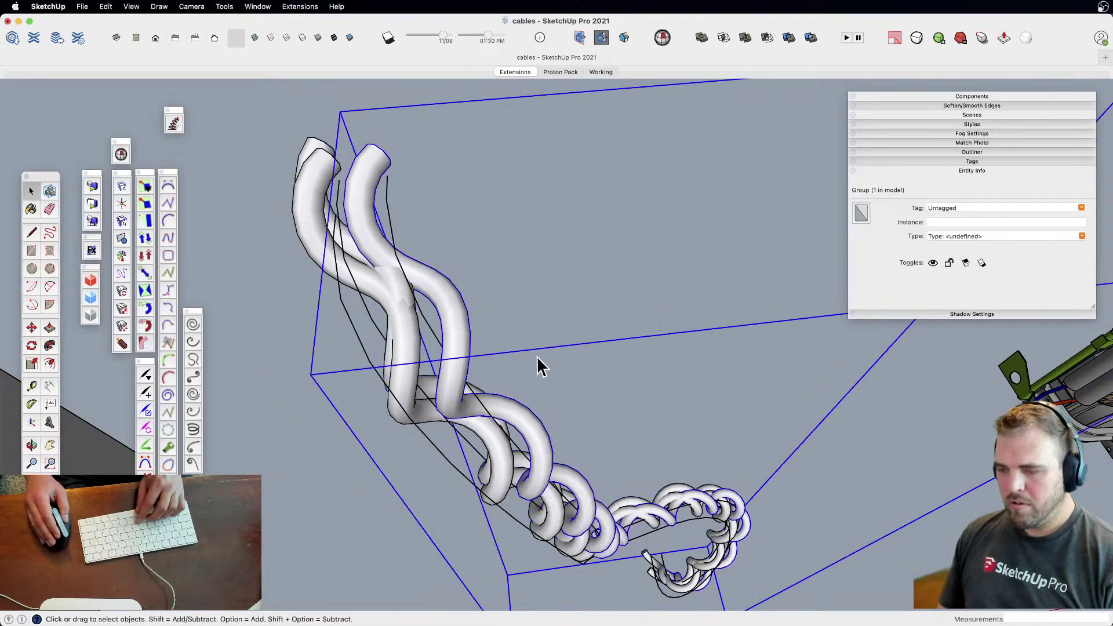
Move the remaining outer helix tube against the other two so the three strands twist together
key("m")
left_click(533, 355)
left_click(533, 355)
left_click(541, 372)
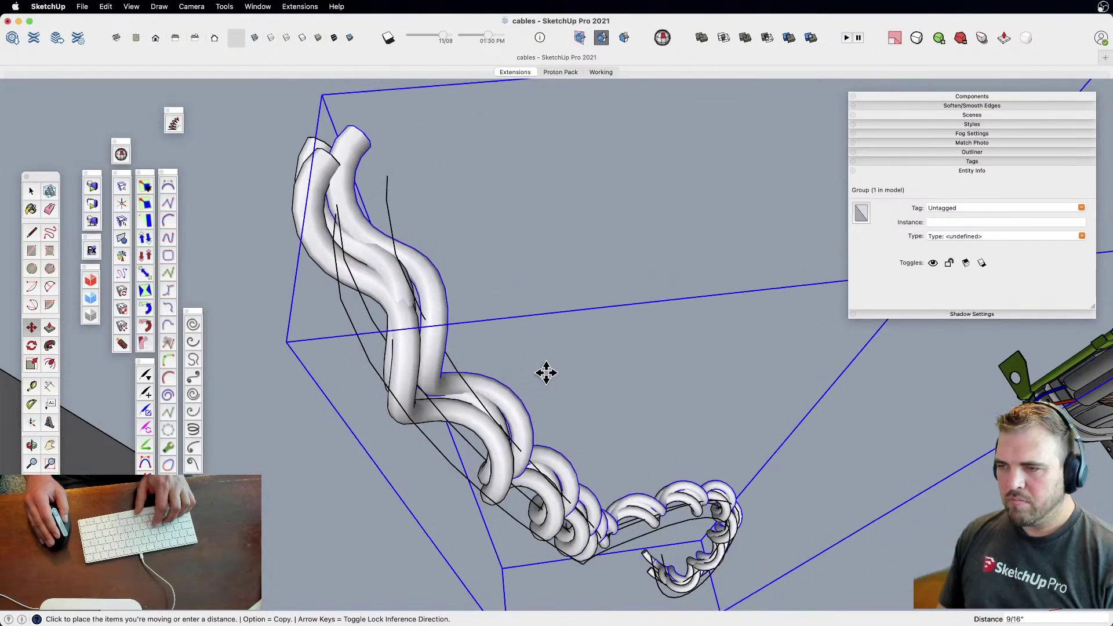
left_click(588, 372)
key("space")
middle_click_drag(586, 372, 574, 443)
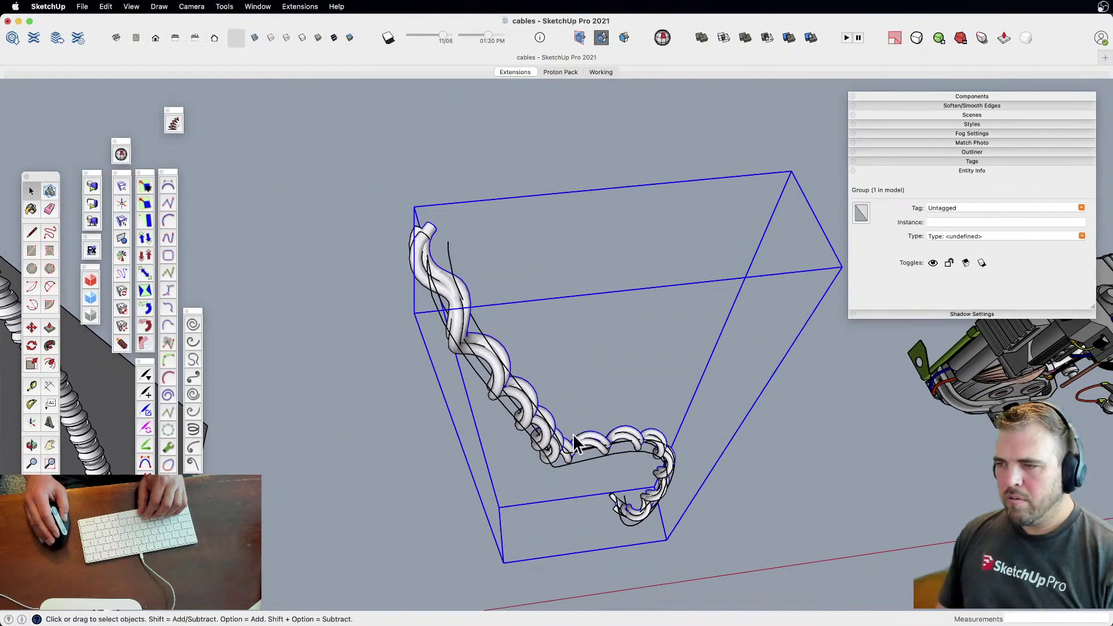
Run Pipe Along Path on the exposed S-curve with a 0.7" outside diameter, 0" inside diameter and 12 segments
left_click(513, 383)
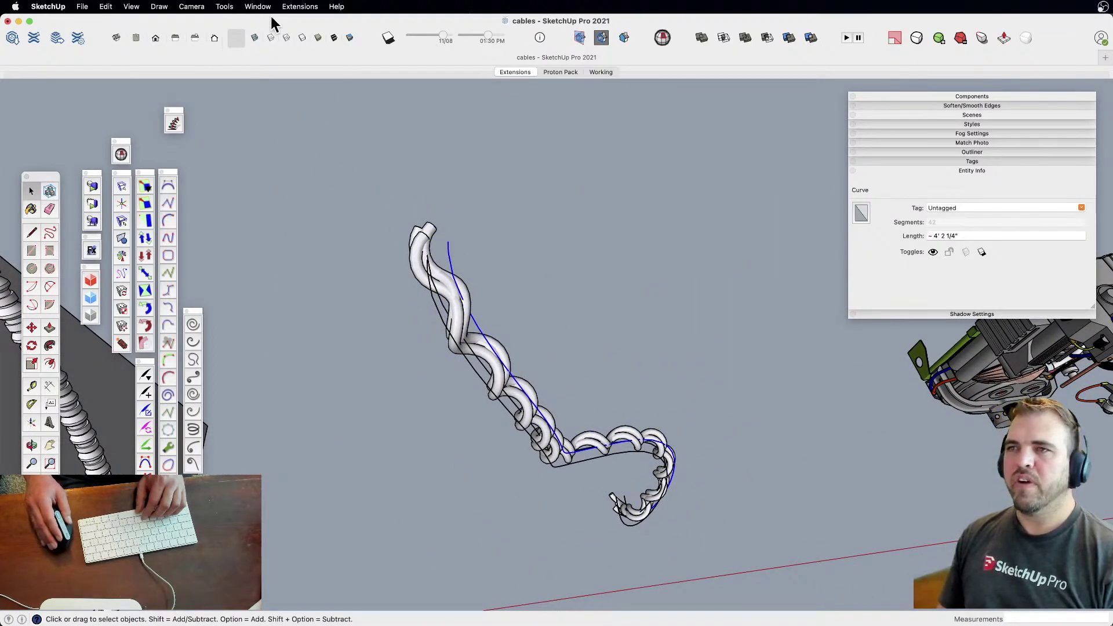
left_click(295, 8)
mouse_move(374, 320)
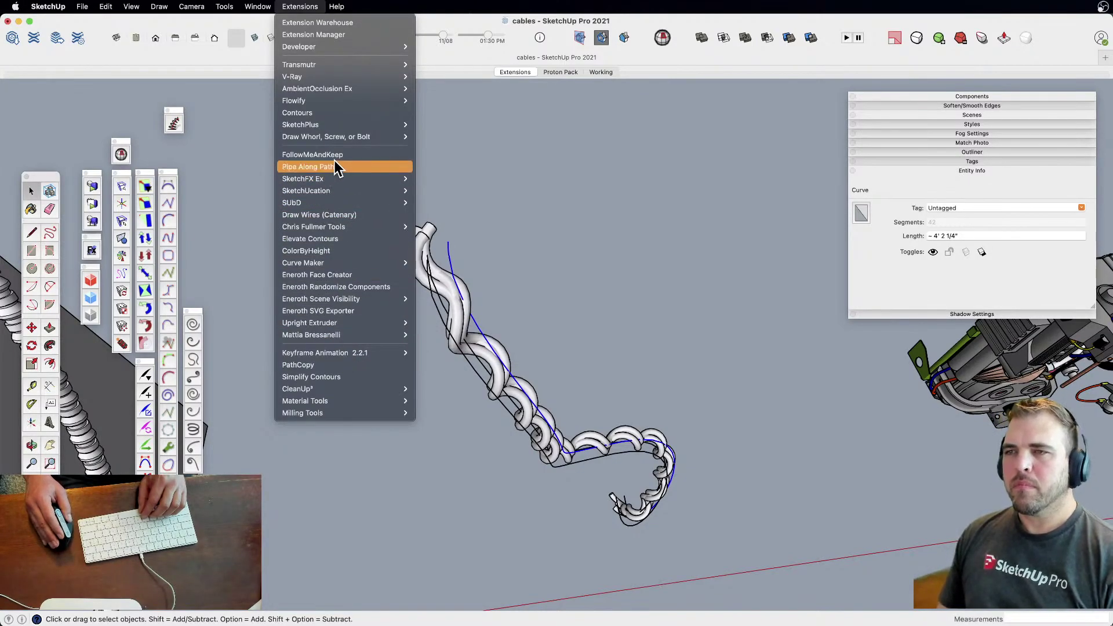
left_click(355, 168)
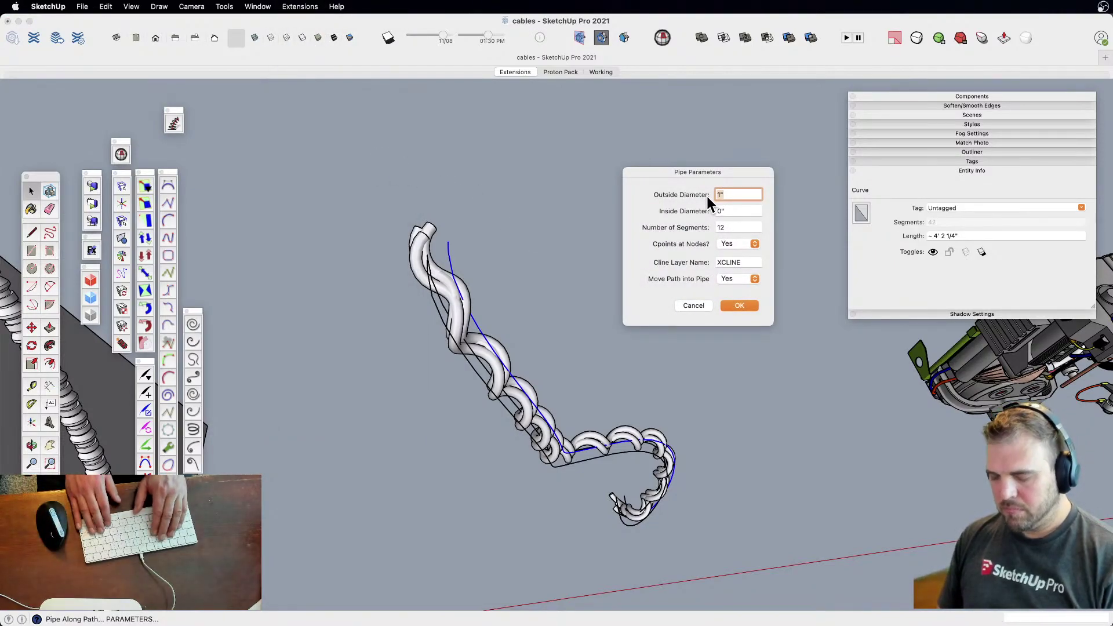
type(".7")
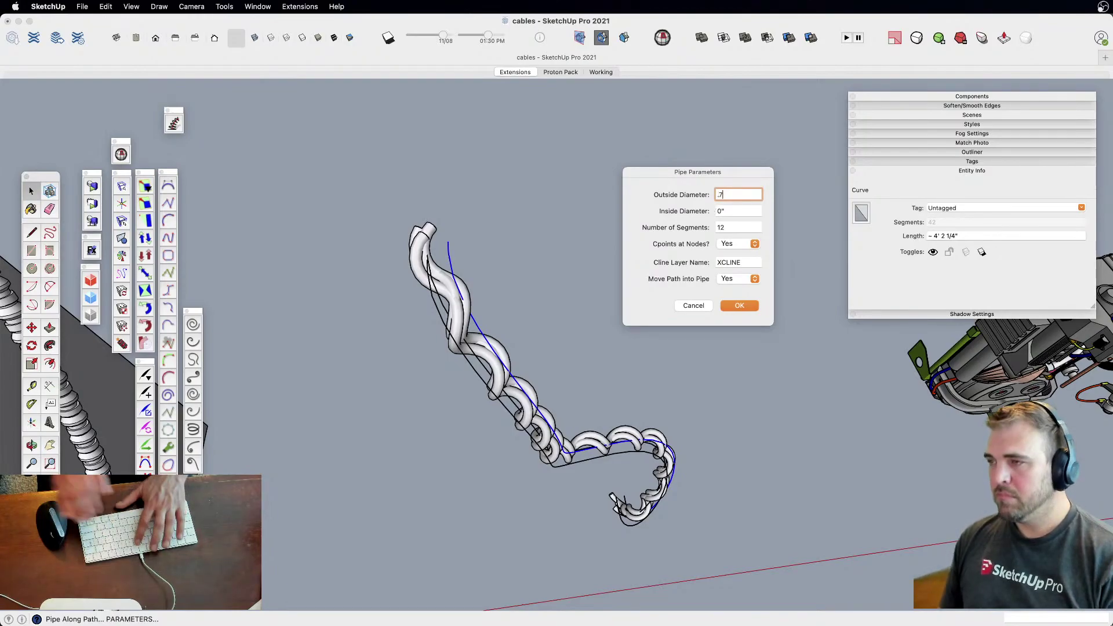
left_click(737, 311)
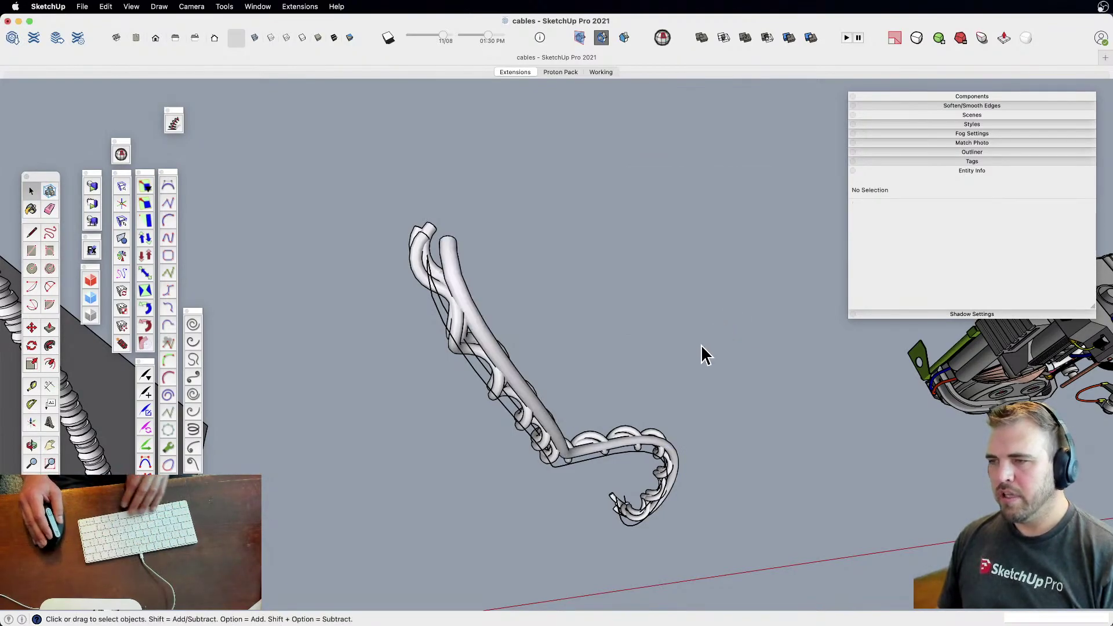
Move the new straight-walled pipe into the centre of the three twisted helix strands and deselect it
left_click(486, 347)
middle_click_drag(485, 347, 551, 390)
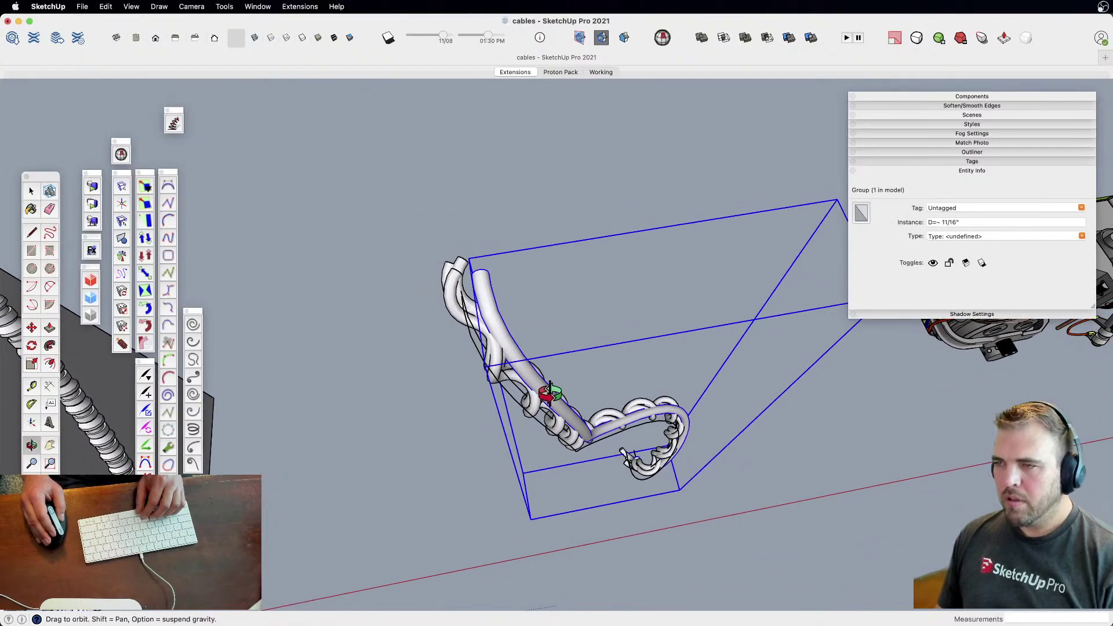
key("m")
left_click(464, 464)
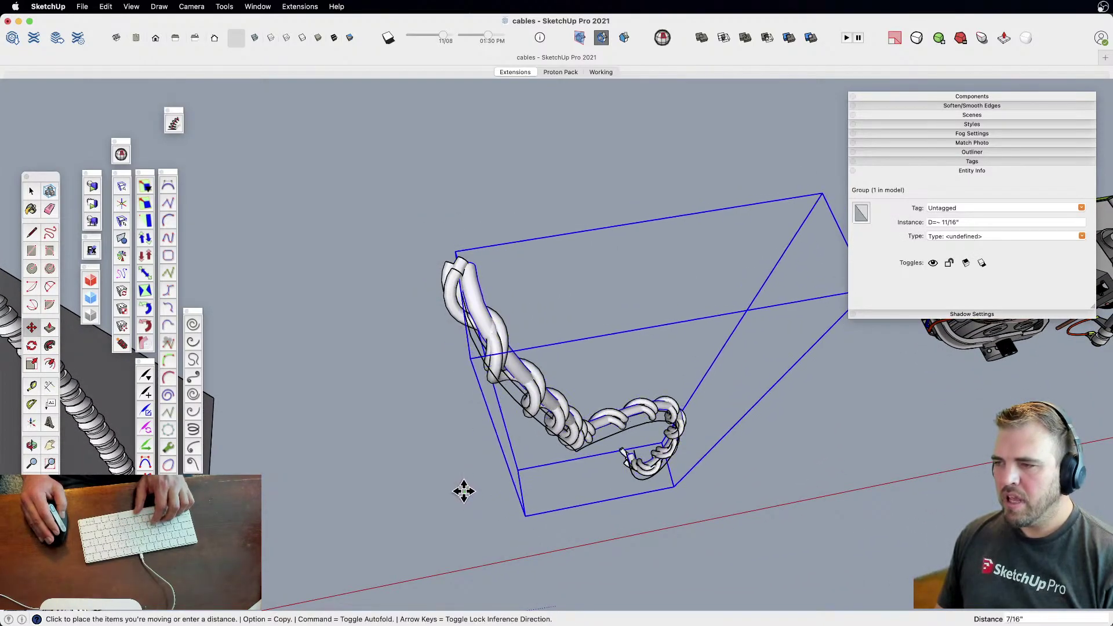
left_click(464, 492)
key("space")
left_click(441, 499)
Move a leftover S-curve out of the twisted cable onto the open ground towards the proton pack
middle_click_drag(536, 457, 350, 206)
left_click(510, 364)
left_click(510, 364)
middle_click_drag(489, 348, 577, 427)
scroll(606, 409, "down", 5)
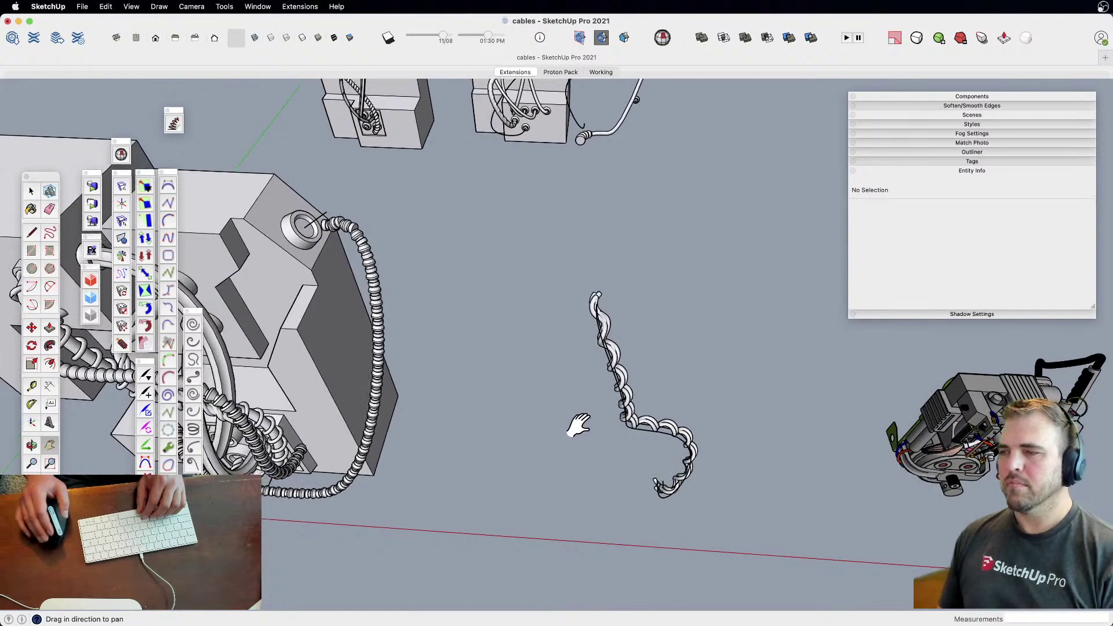
left_click(648, 442)
key("m")
left_click(641, 459)
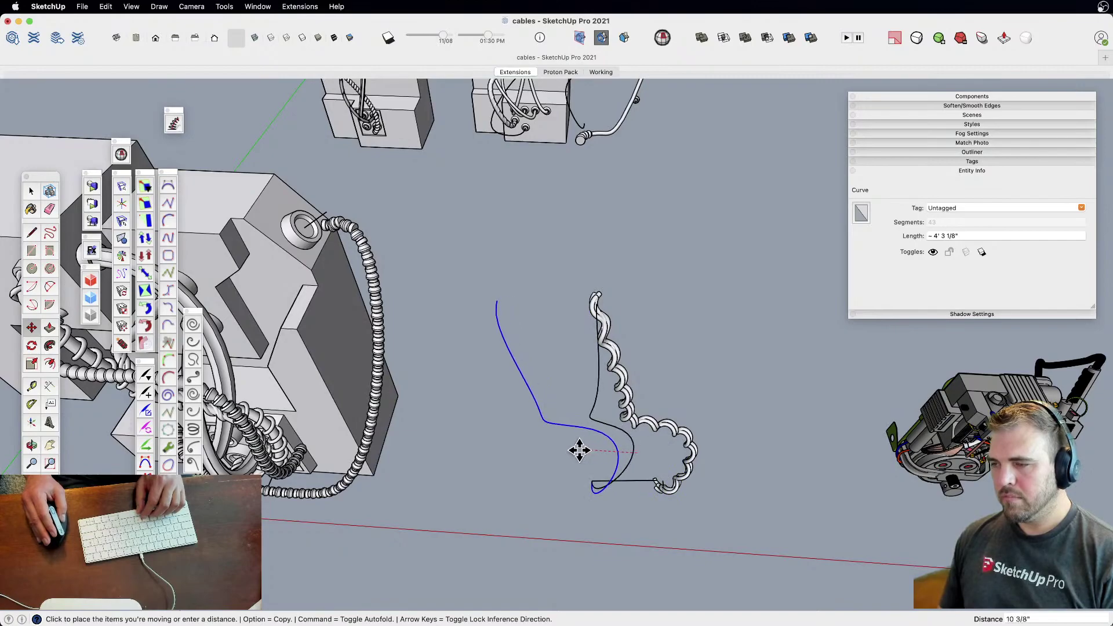
left_click(568, 450)
key("space")
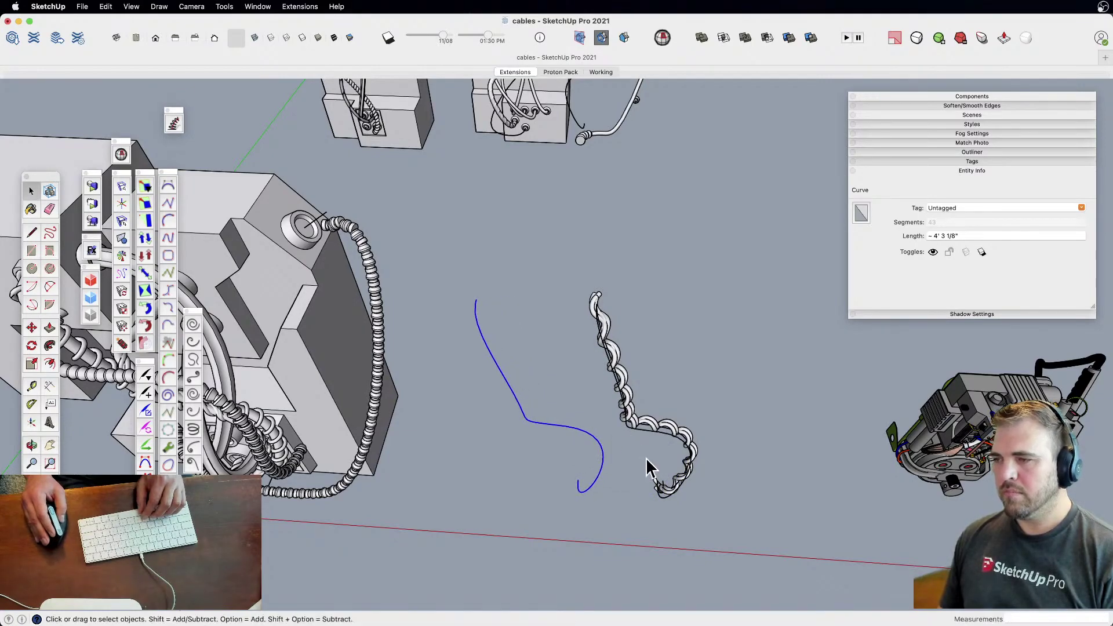
Generate a tapering helix tube along the separated S-curve with radius 1 of 1", radius 2 of 1/2" and 13 laps
left_click(649, 466)
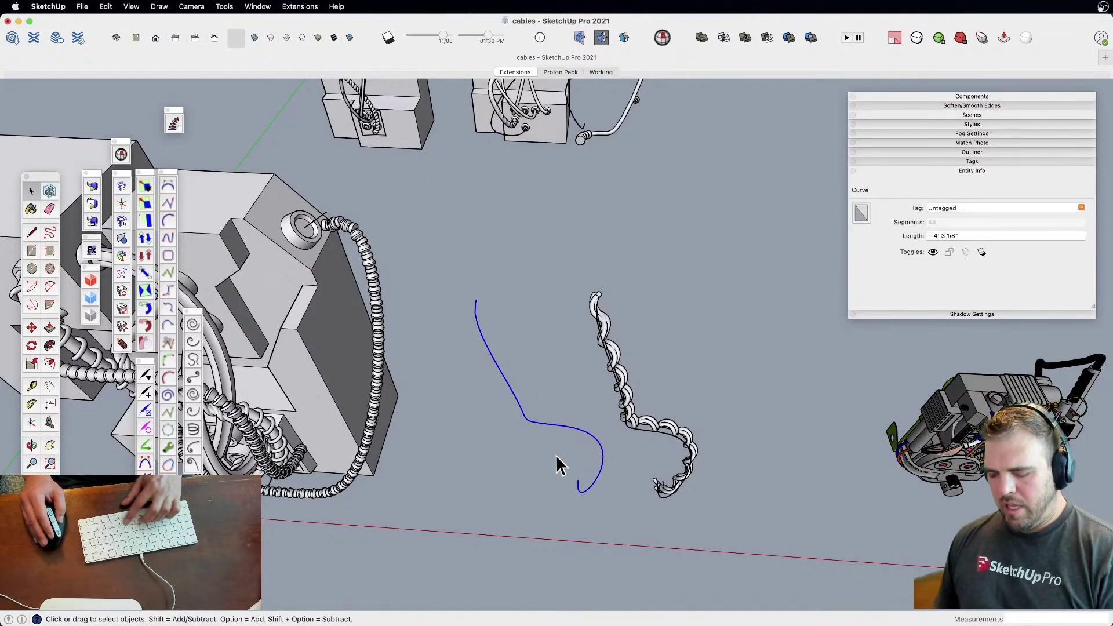
key("m")
key("space")
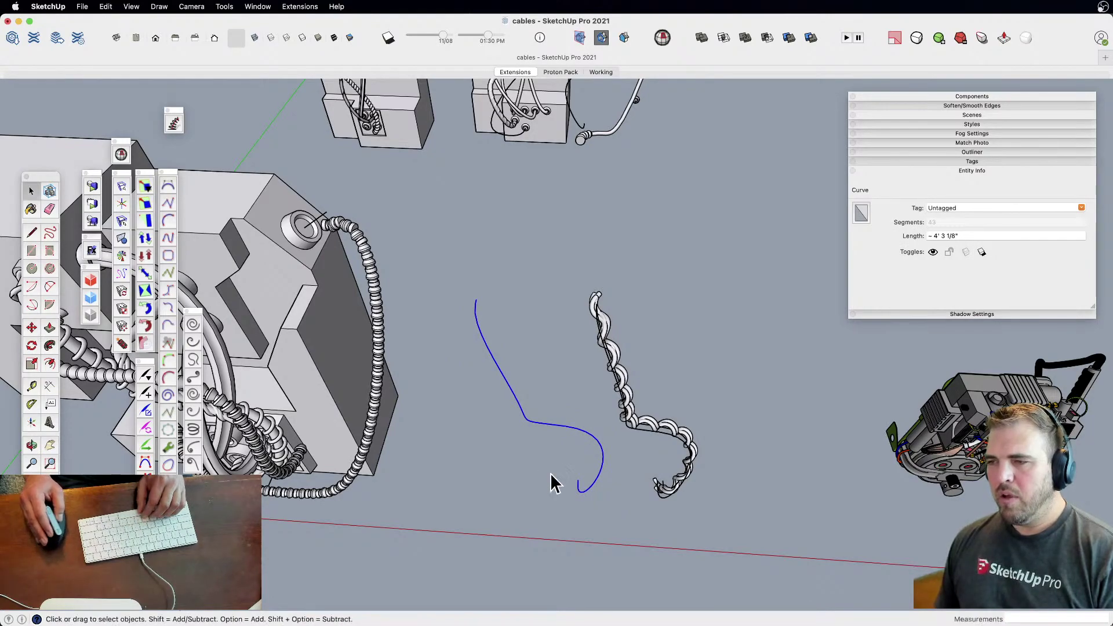
scroll(562, 472, "up", 5)
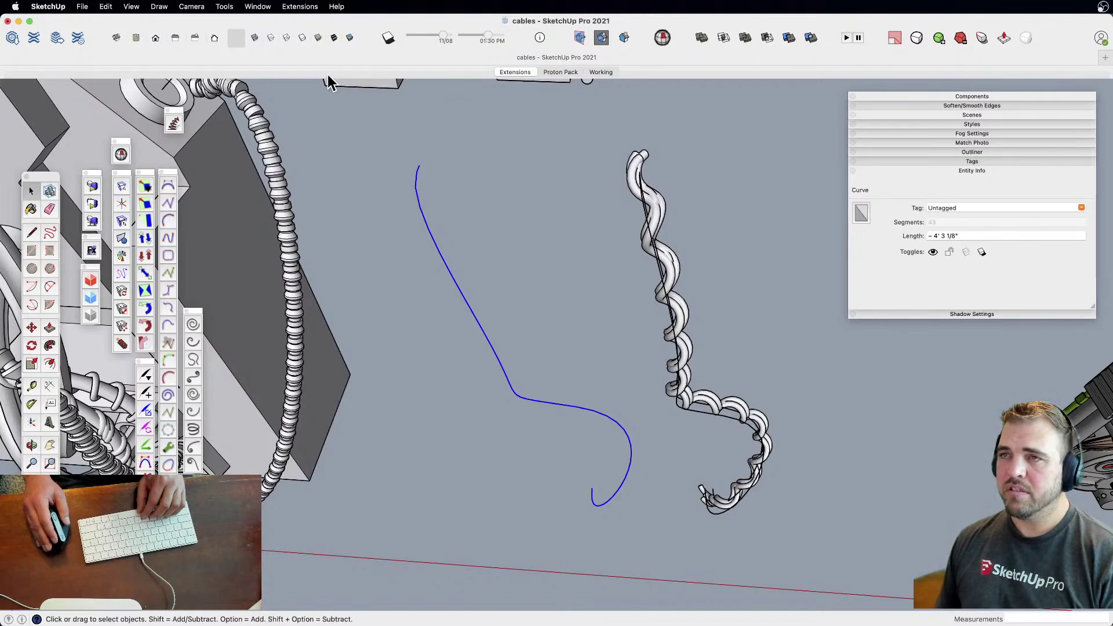
left_click(173, 125)
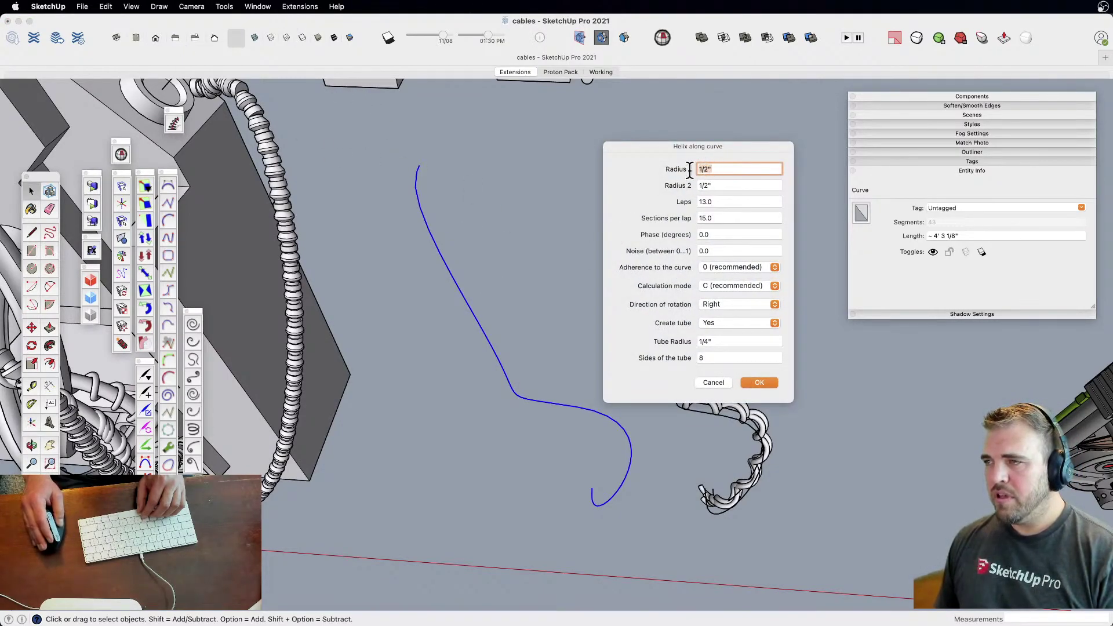
type("1")
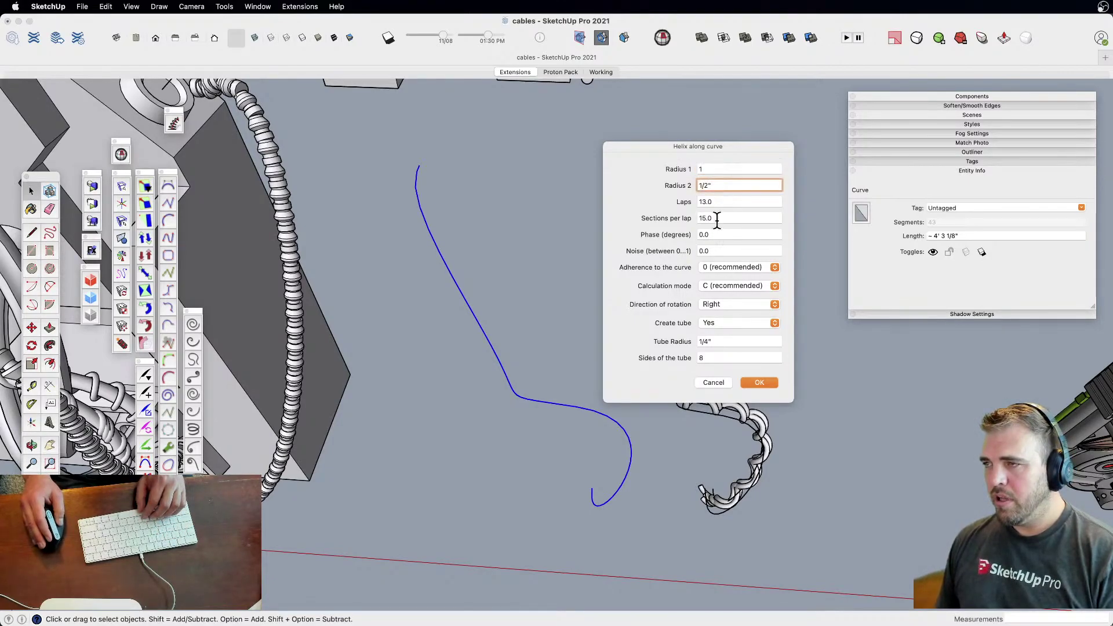
left_click(759, 381)
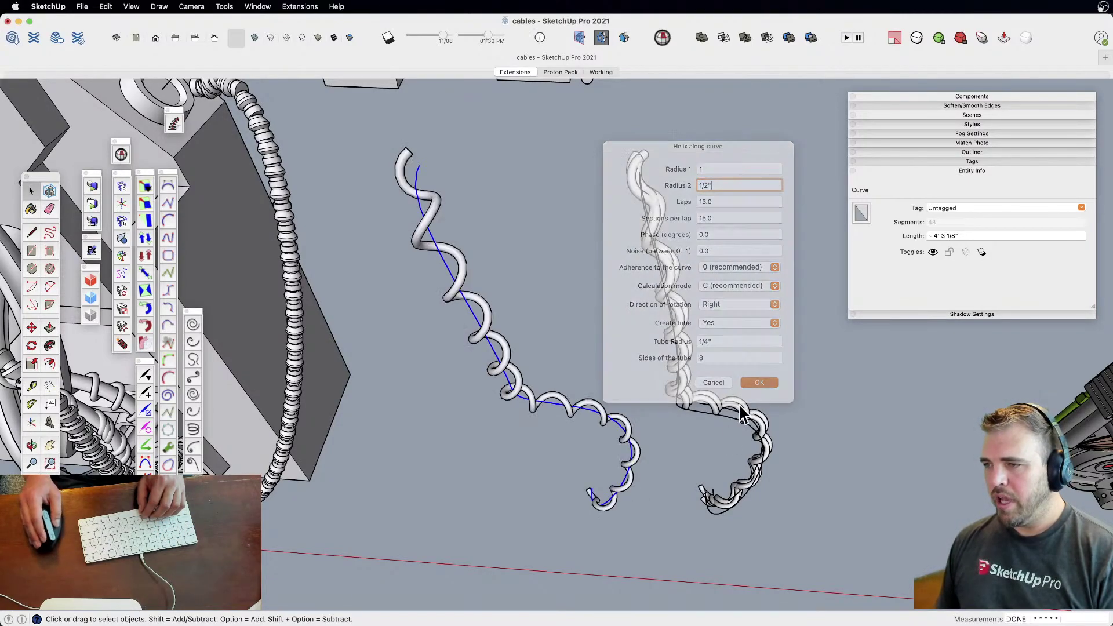
Move the tapering helix tube off the S-curve towards the proton pack
left_click(629, 443)
key("m")
left_click(586, 487)
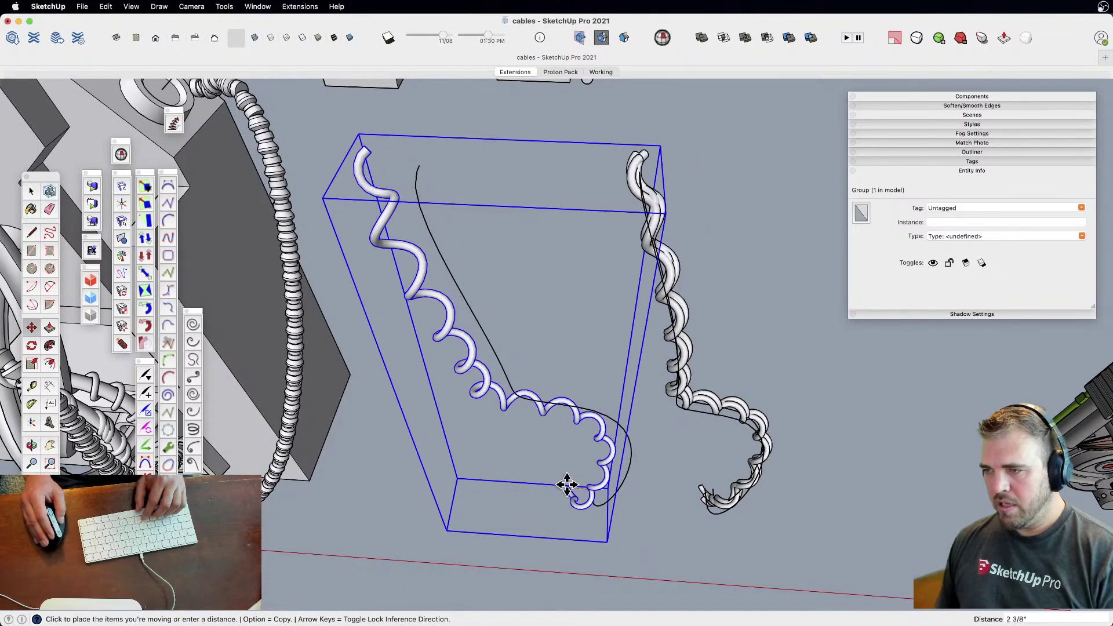
type("12")
key("Return")
key("space")
Generate a reverse-tapering helix tube along the S-curve with radius 1 of .5", radius 2 of 1" and 13 laps
left_click_drag(587, 446, 539, 348)
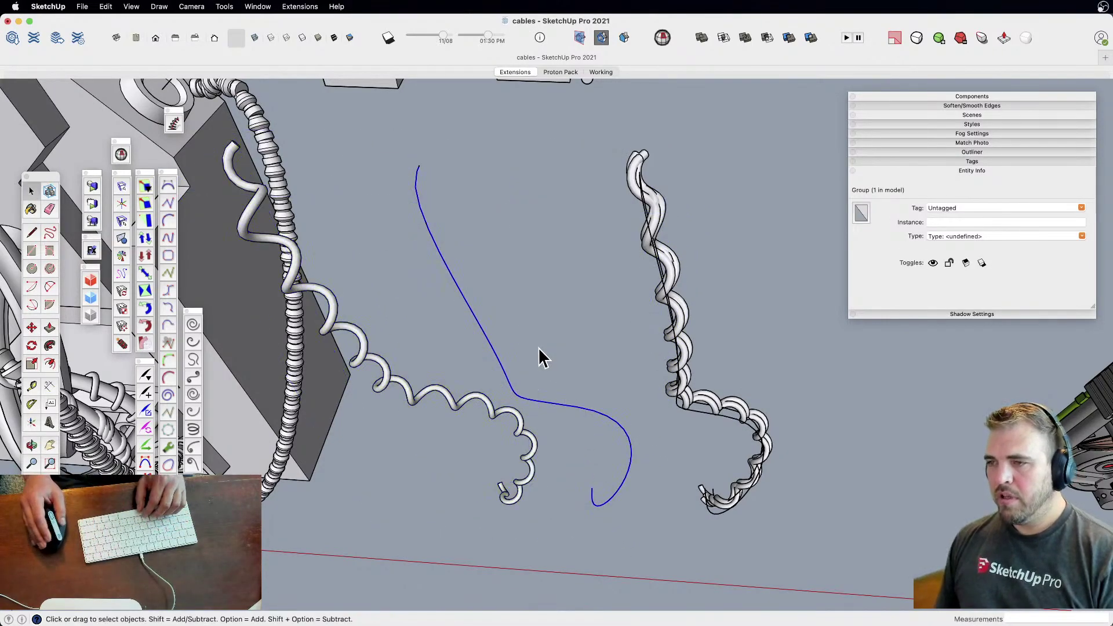
left_click(175, 124)
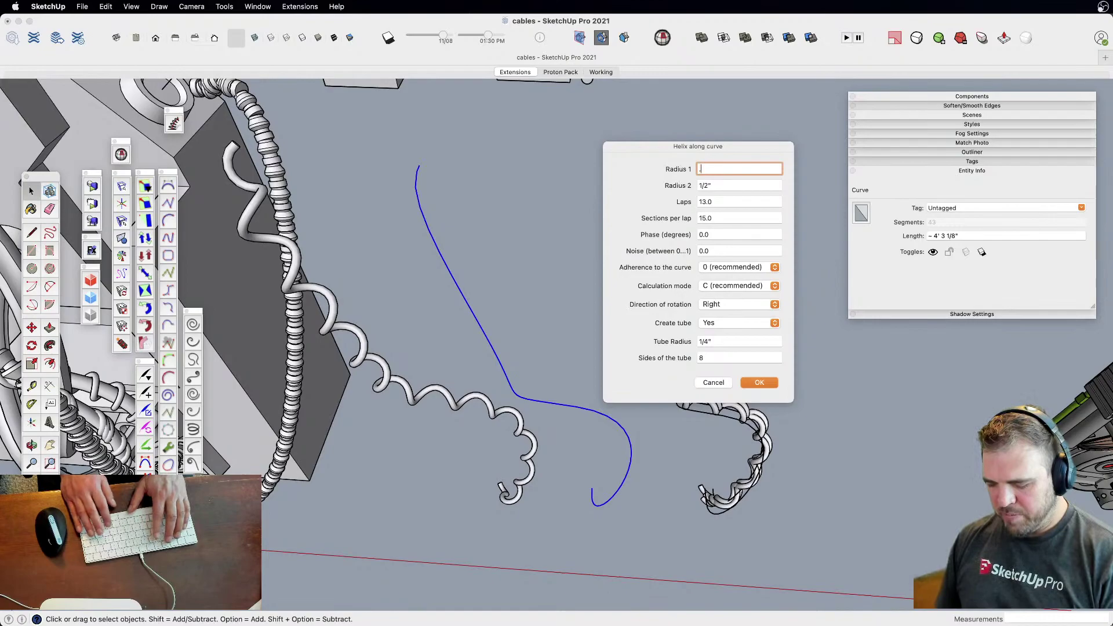
type(".5")
key("Tab")
type("1")
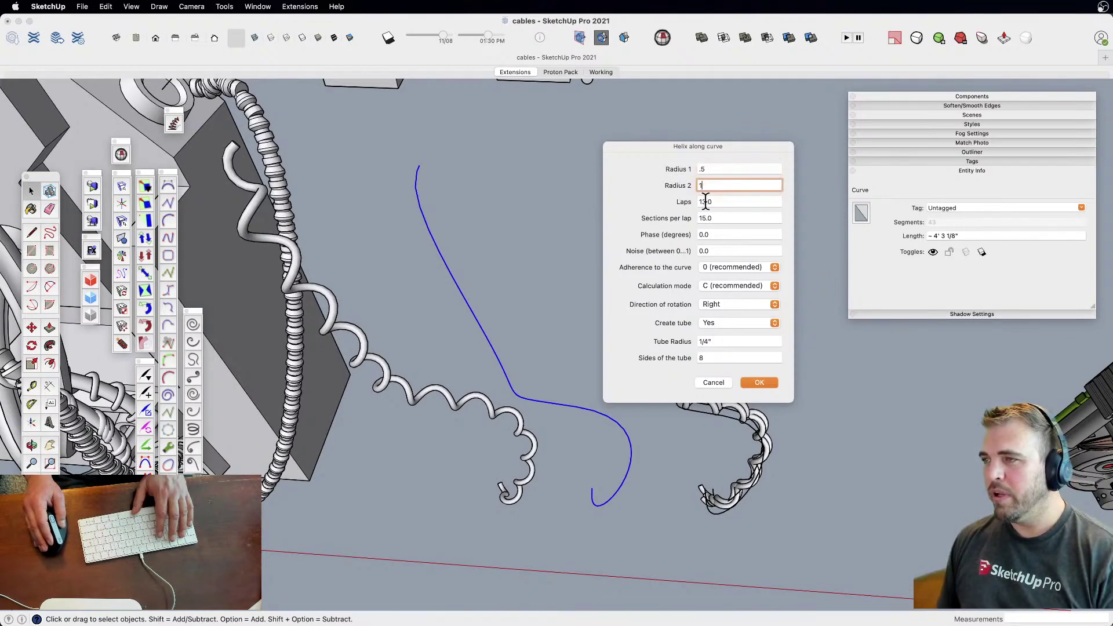
left_click(740, 201)
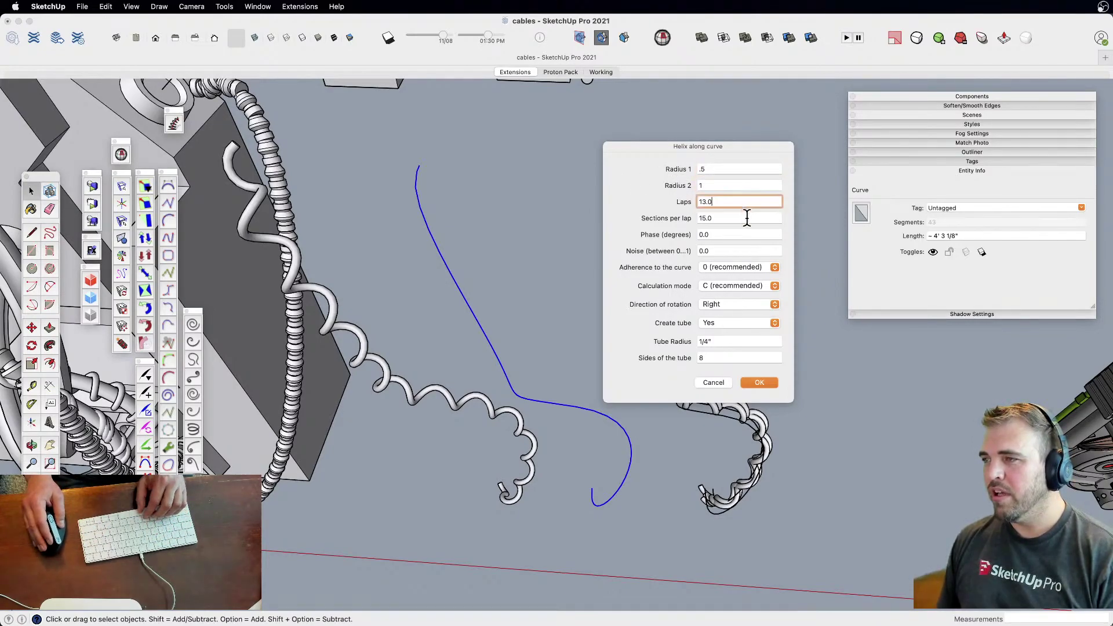
left_click(762, 383)
Move the reverse-tapering helix 10" off the S-curve so it intertwines with the first tapering helix
left_click(601, 419)
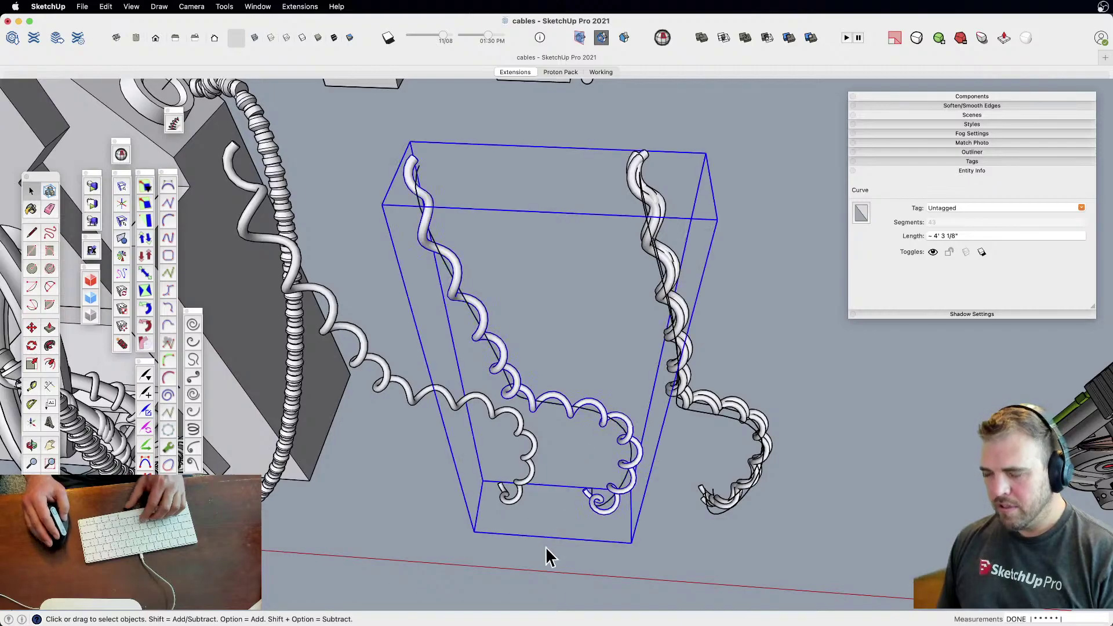
key("m")
left_click(553, 557)
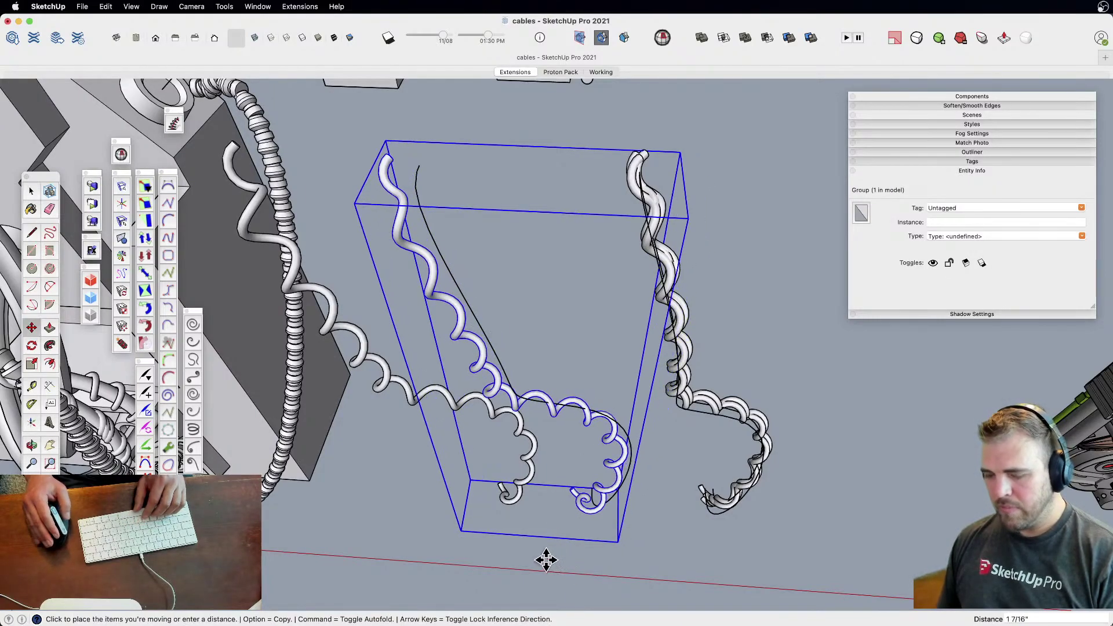
type("10")
key("Return")
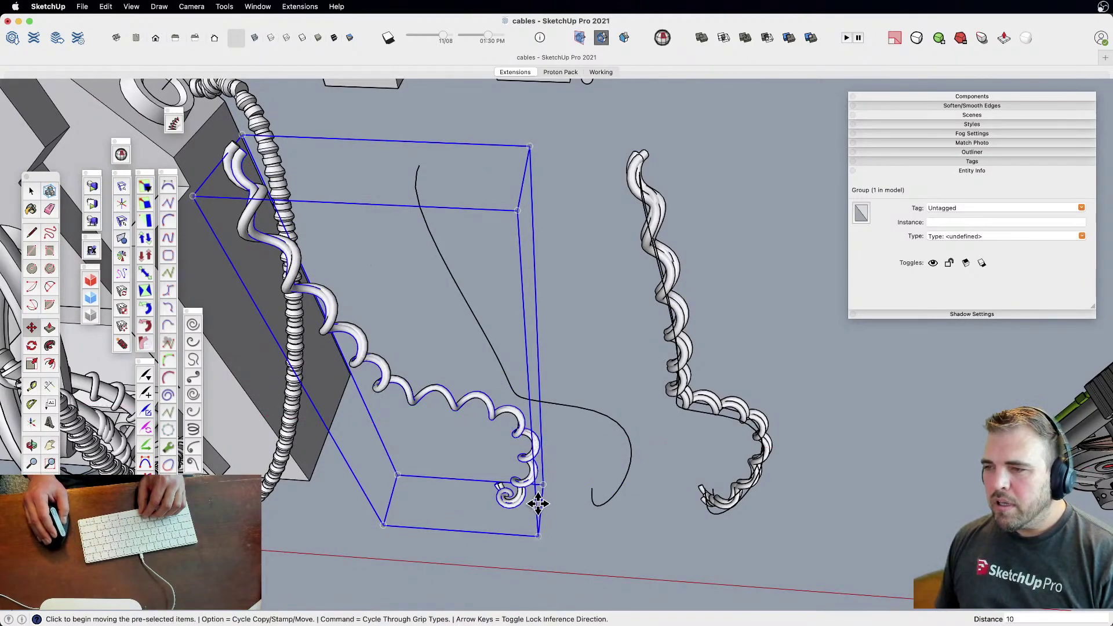
key("space")
Generate a constant-radius helix tube along the S-curve with radius 1 and radius 2 both set to 1"
left_click(582, 404)
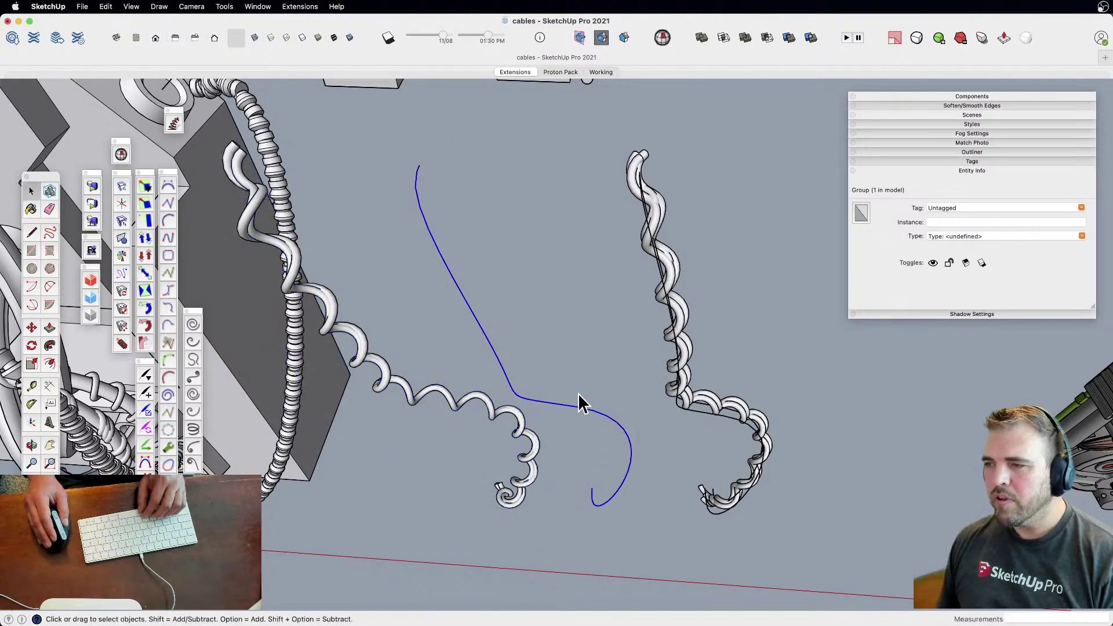
left_click(174, 124)
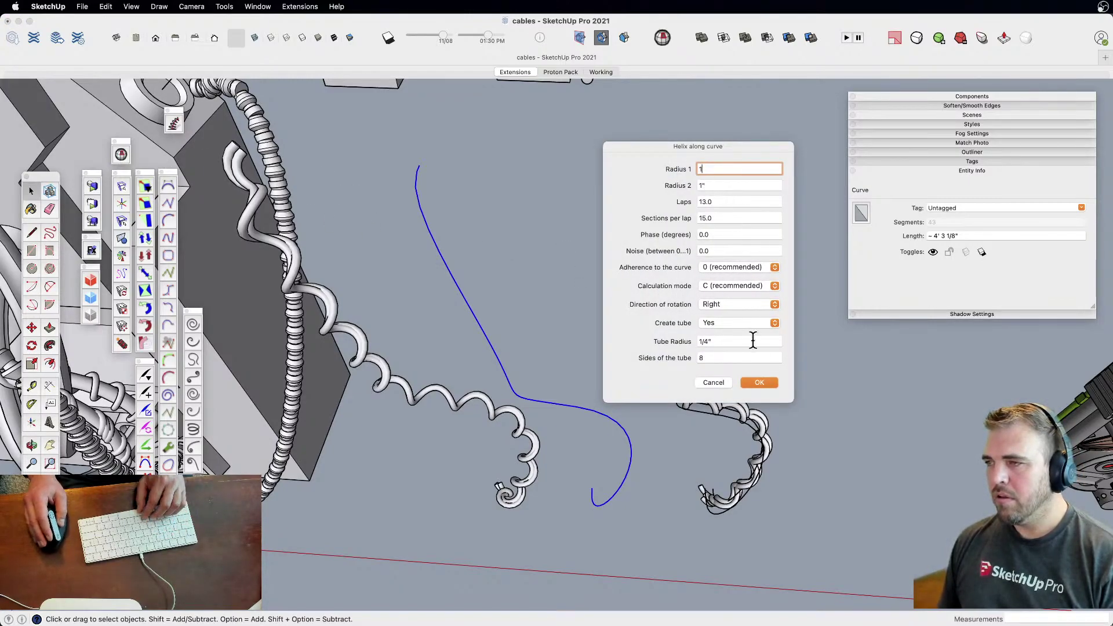
left_click(756, 380)
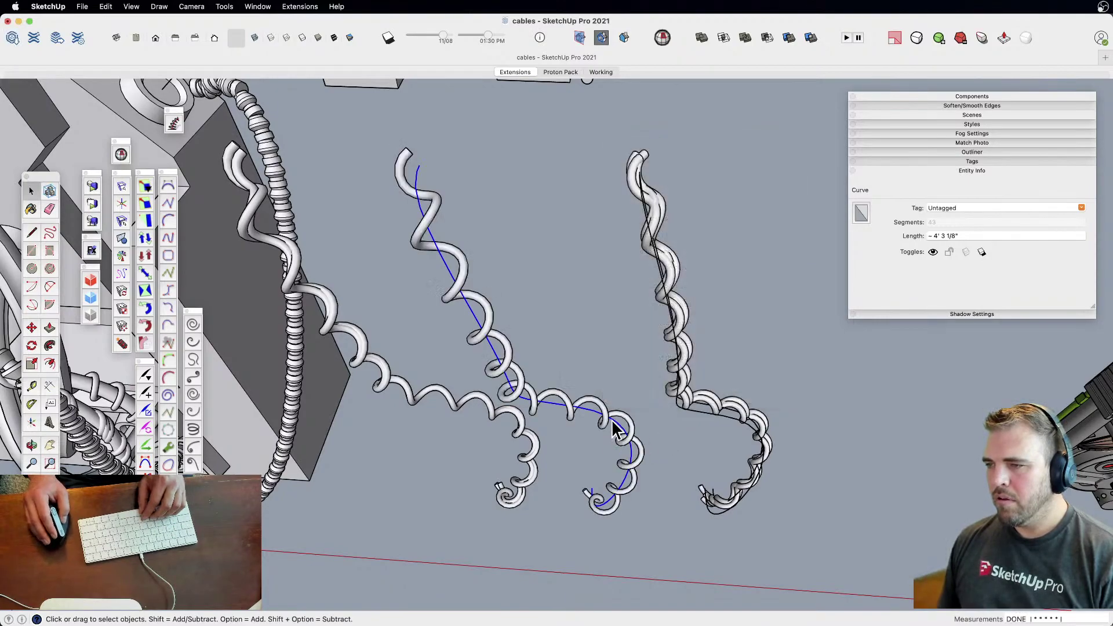
Move the constant-radius helix 10" towards the two intertwined strands and clear the selection
key("m")
left_click(566, 556)
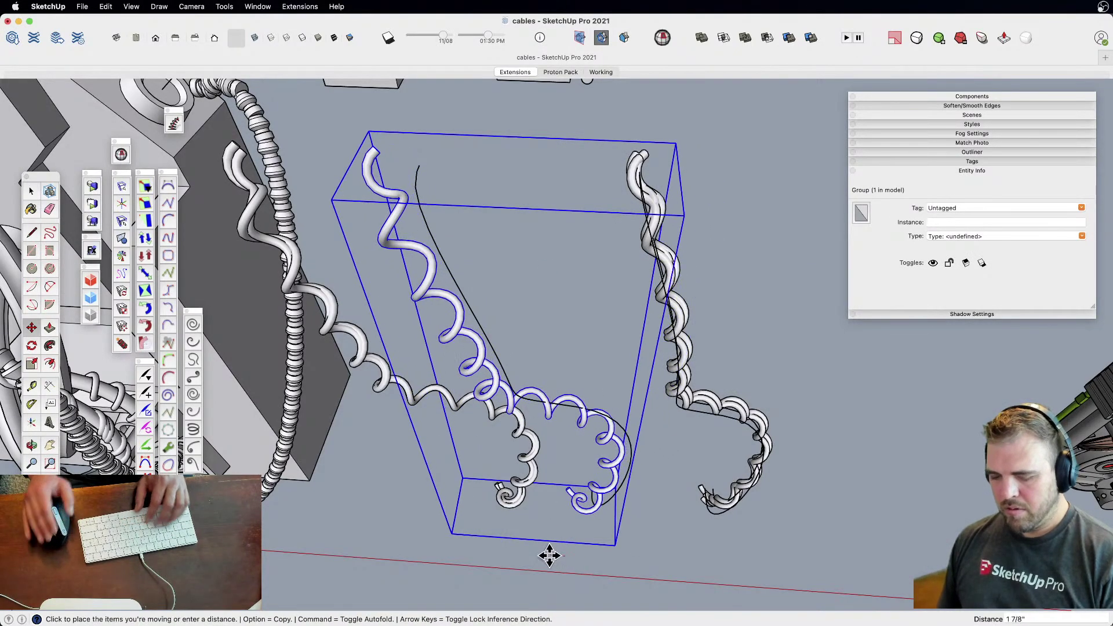
type("10")
key("Return")
key("space")
key("Delete")
Examine the intertwined tapering helix strands from several angles, along with the cable connections on the proton pack
middle_click_drag(457, 384, 515, 476)
scroll(516, 477, "up", 5)
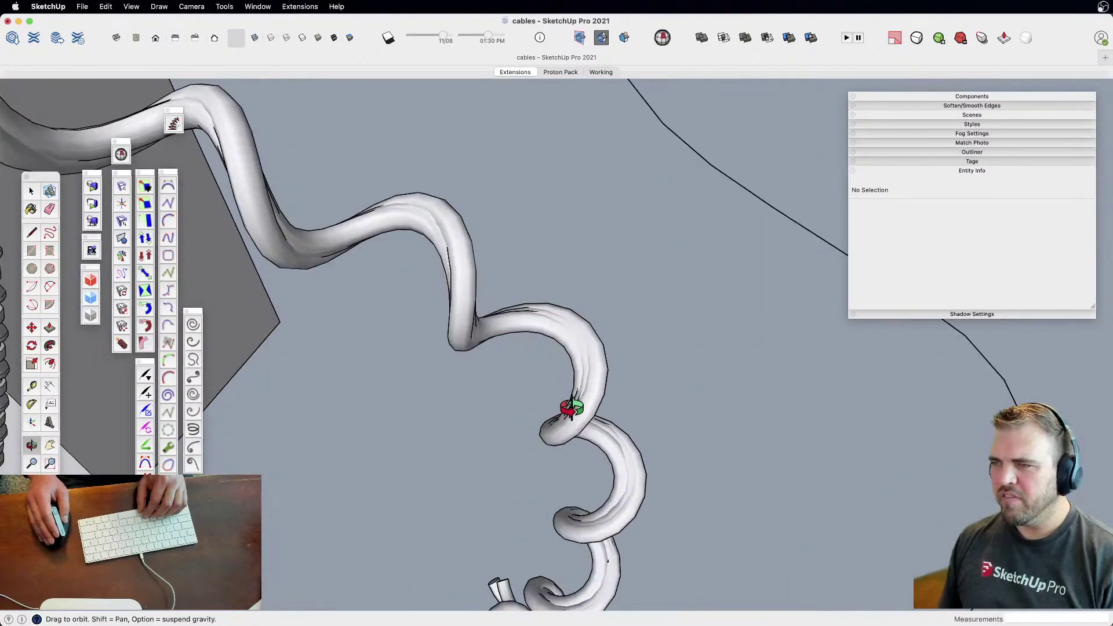
scroll(570, 409, "down", 5)
middle_click_drag(574, 398, 678, 490)
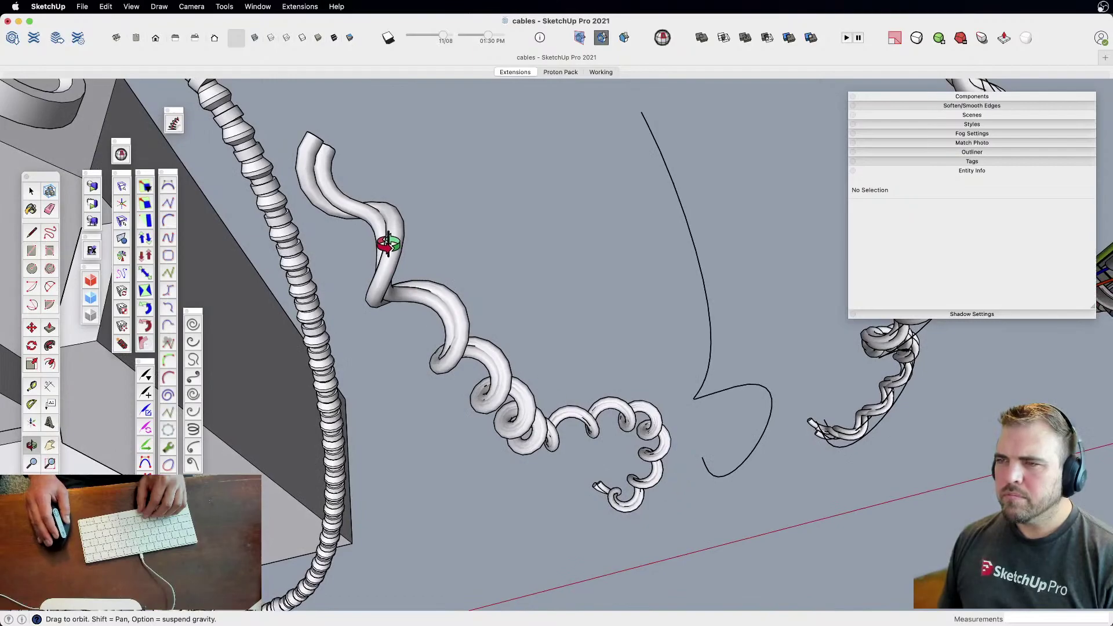
scroll(434, 293, "down", 3)
middle_click_drag(434, 292, 609, 426)
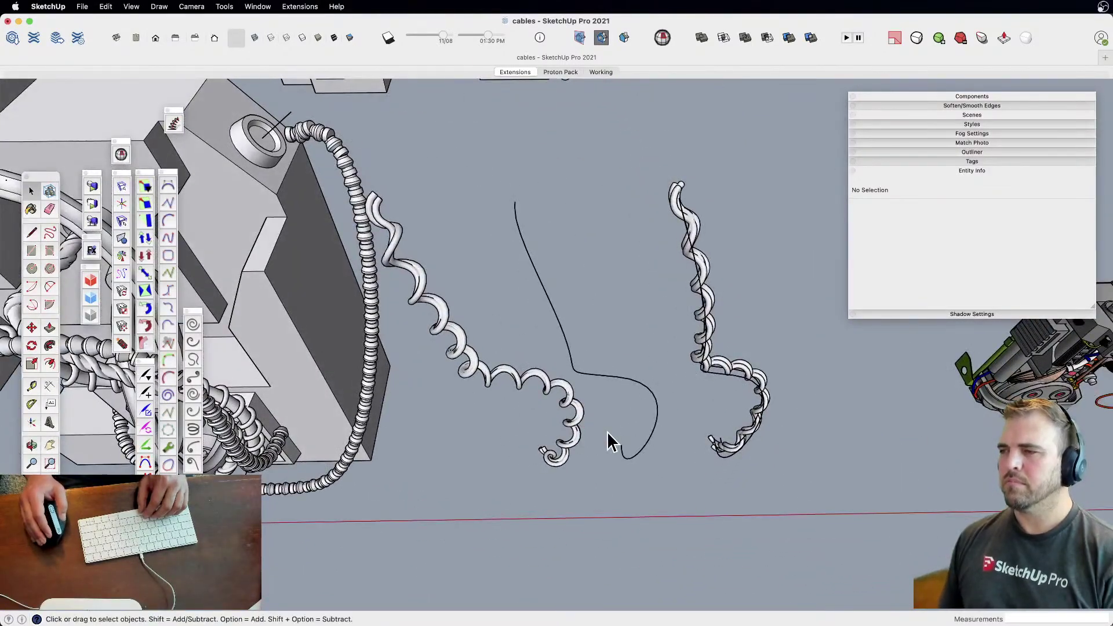
middle_click_drag(623, 393, 609, 169)
middle_click_drag(398, 194, 458, 331, "shift")
middle_click_drag(431, 270, 497, 333)
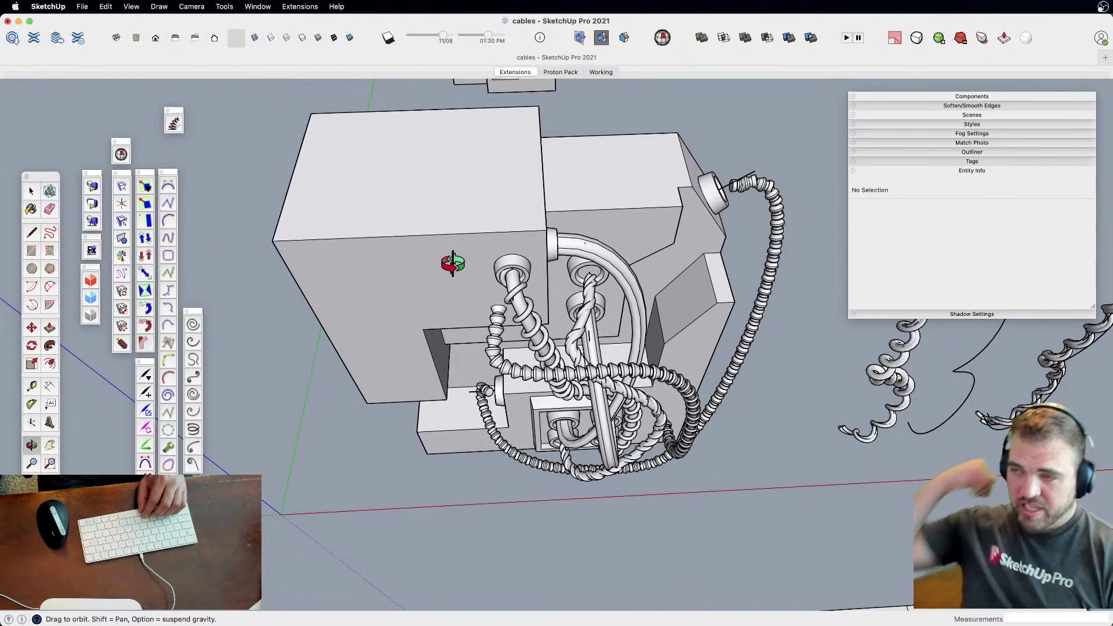
Draw a circle on the front face of the large box, beside the upper cable port
scroll(455, 281, "up", 3)
middle_click_drag(447, 283, 485, 303, "shift")
scroll(406, 270, "up", 3)
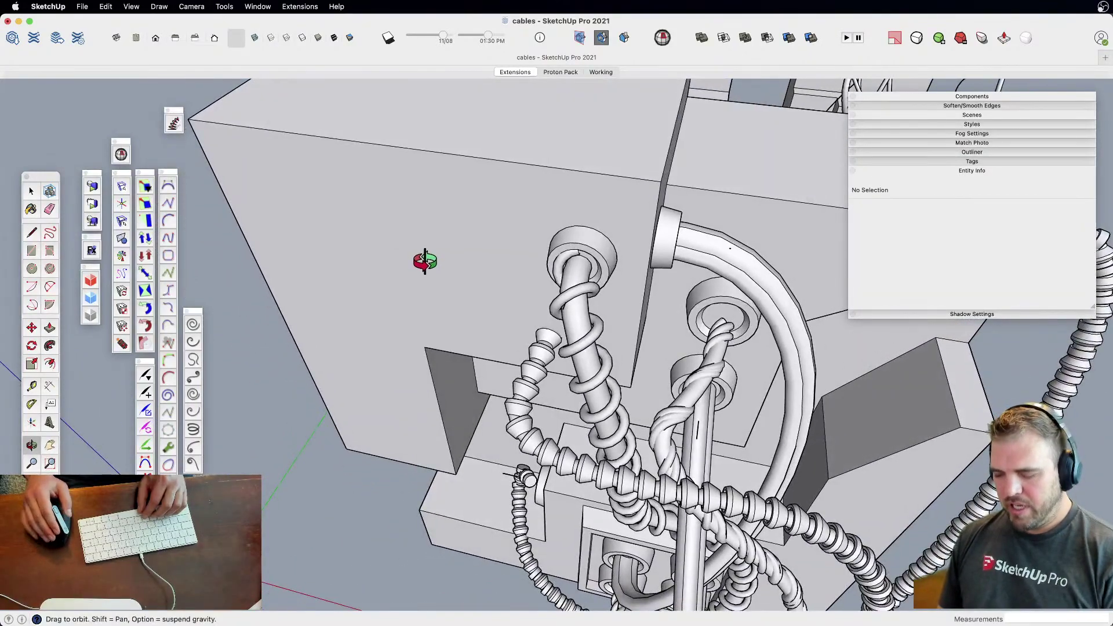
key("c")
left_click(441, 221)
left_click(484, 225)
key("space")
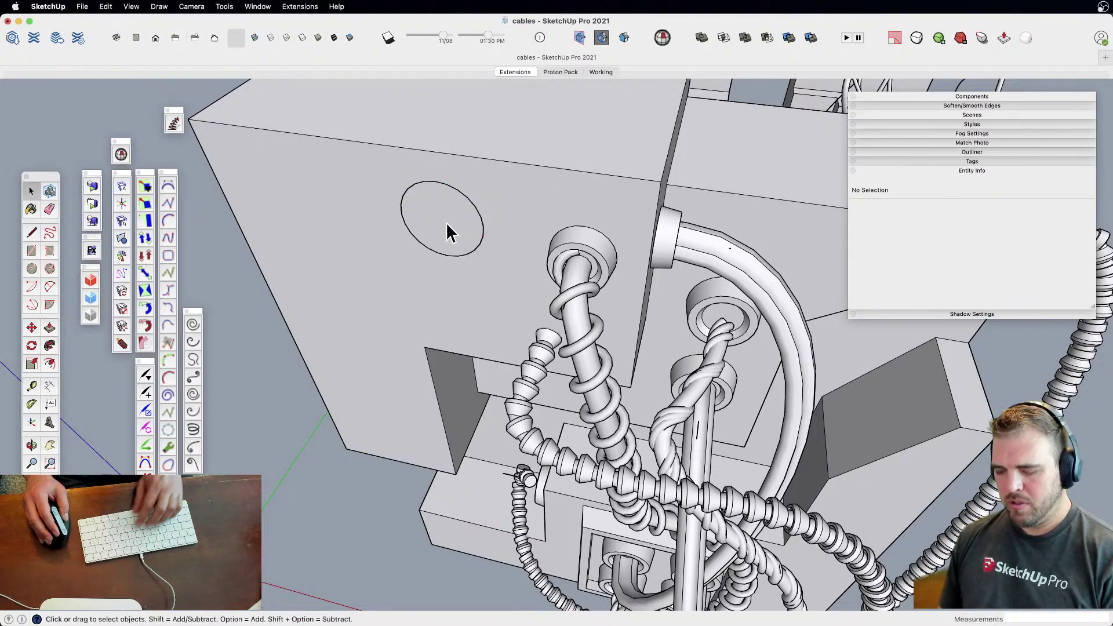
Draw a narrow four-sided profile face about 1 1/2" wide, projecting straight out from the circle's centre
scroll(447, 230, "up", 2)
key("l")
left_click(436, 214)
left_click(365, 311)
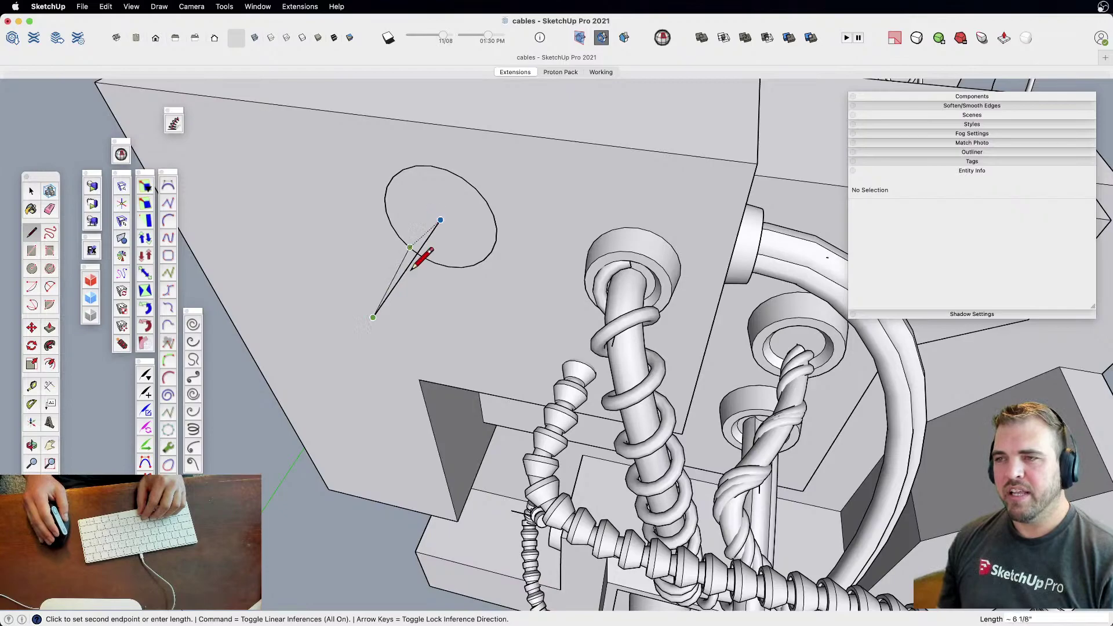
left_click(416, 325)
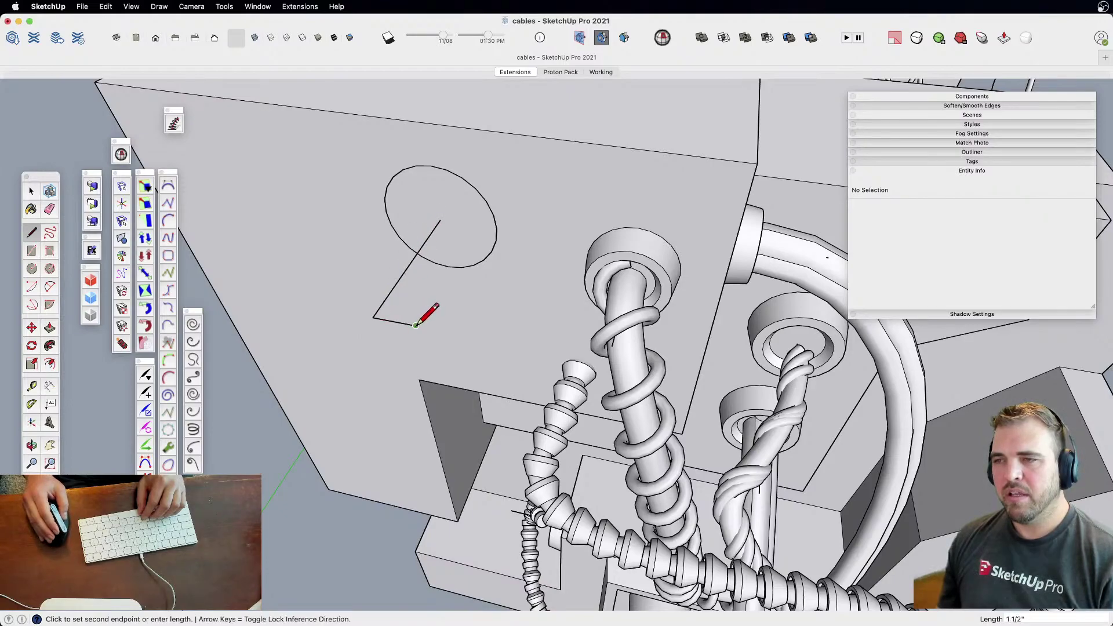
left_click(448, 218)
scroll(443, 249, "up", 5)
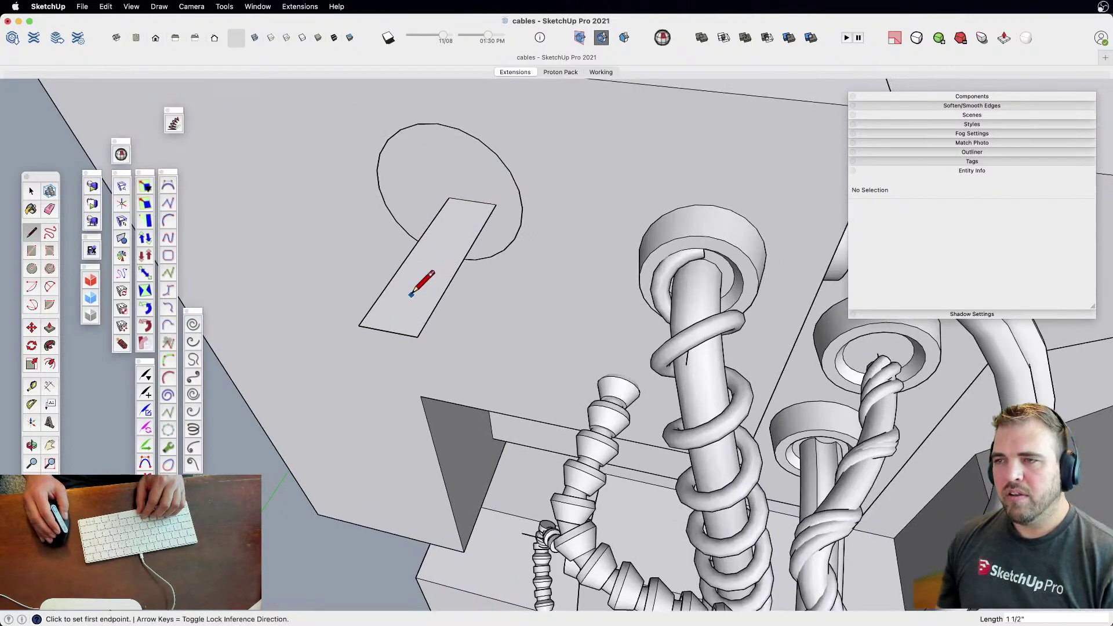
Draw a small rectangle on the profile's long outer edge, near the box face
middle_click_drag(456, 257, 431, 322)
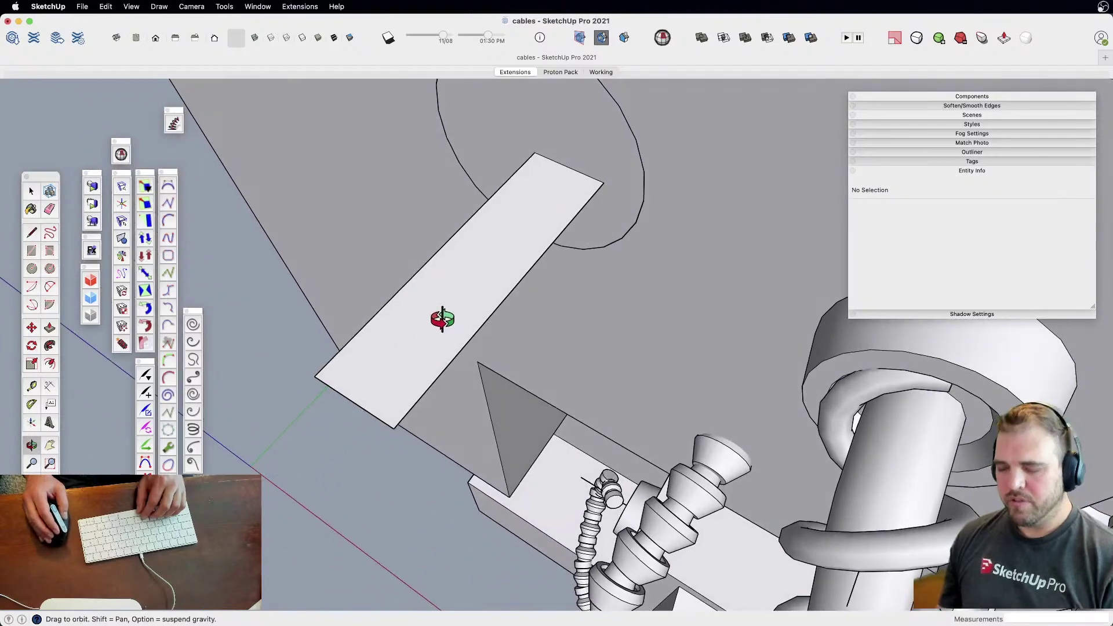
key("r")
left_click(581, 208)
left_click(522, 237)
key("space")
Copy the small rectangle along the profile's long edge as two evenly spaced copies (2x)
left_click(550, 241)
key("m")
left_click_drag(541, 219, 490, 281)
left_click(490, 281)
key("Return")
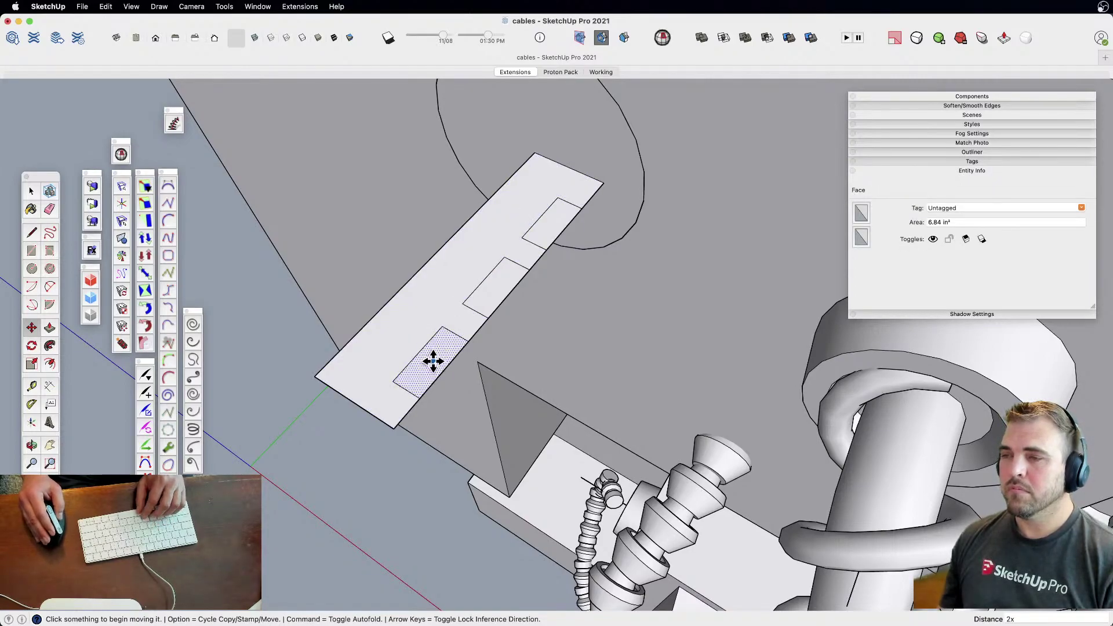
Erase the outer edges of the three small rectangles to cut notches into the profile
middle_click_drag(433, 363, 530, 316)
key("e")
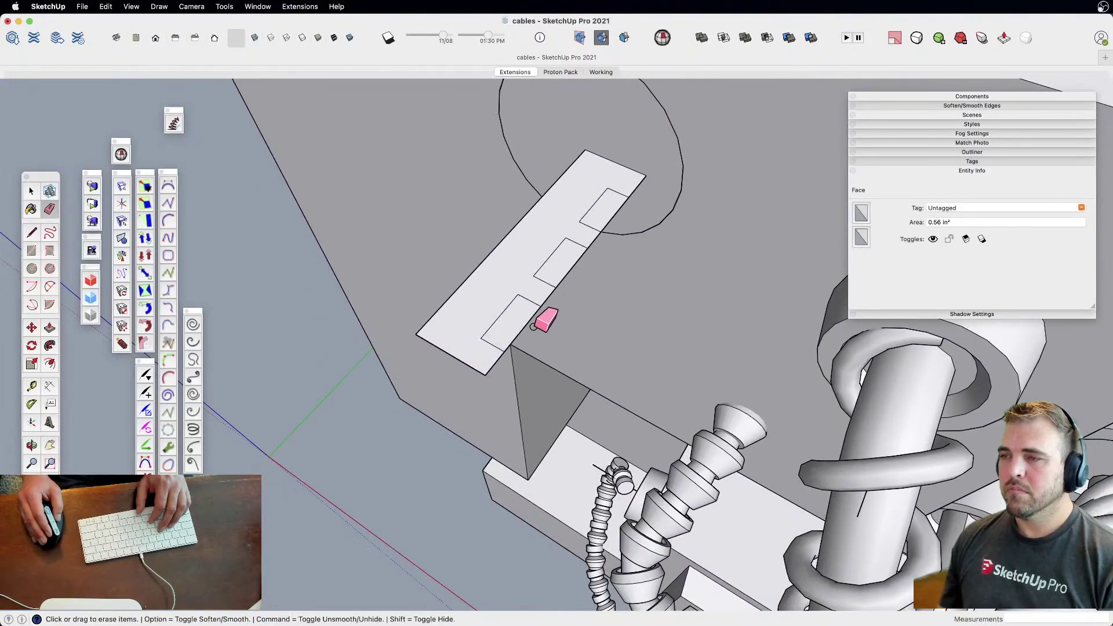
left_click(522, 320)
left_click(582, 262)
left_click(619, 206)
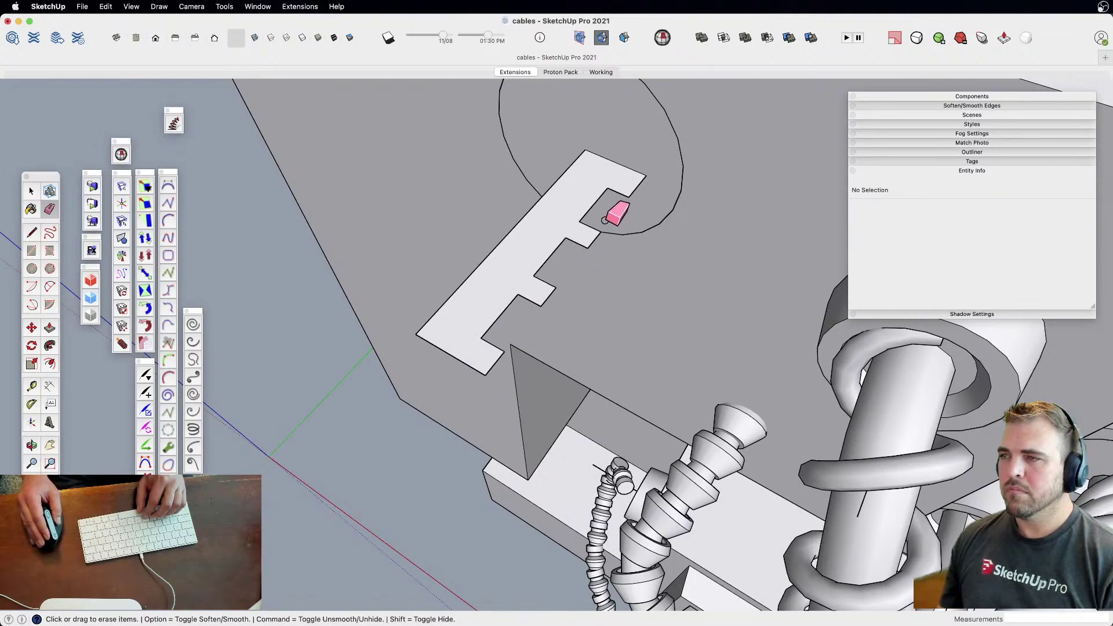
Move the inner corner at the profile's free end outwards so the end edge slants
middle_click_drag(619, 206, 552, 214, "shift")
key("m")
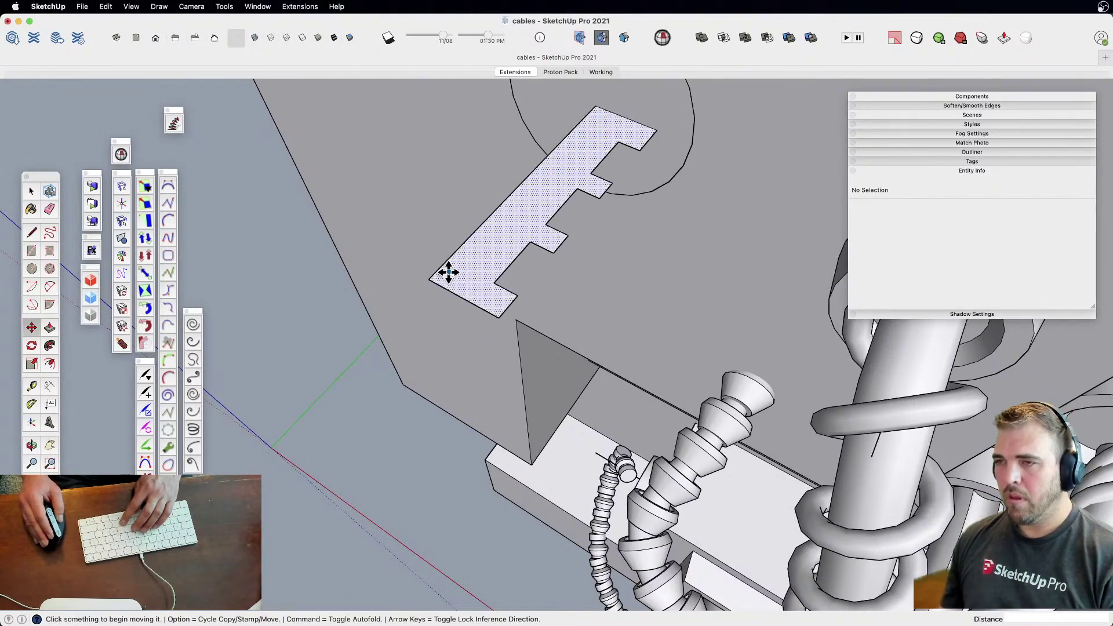
left_click(430, 279)
left_click(404, 308)
Draw a short line across the profile's pointed end and erase the tip beyond it
key("l")
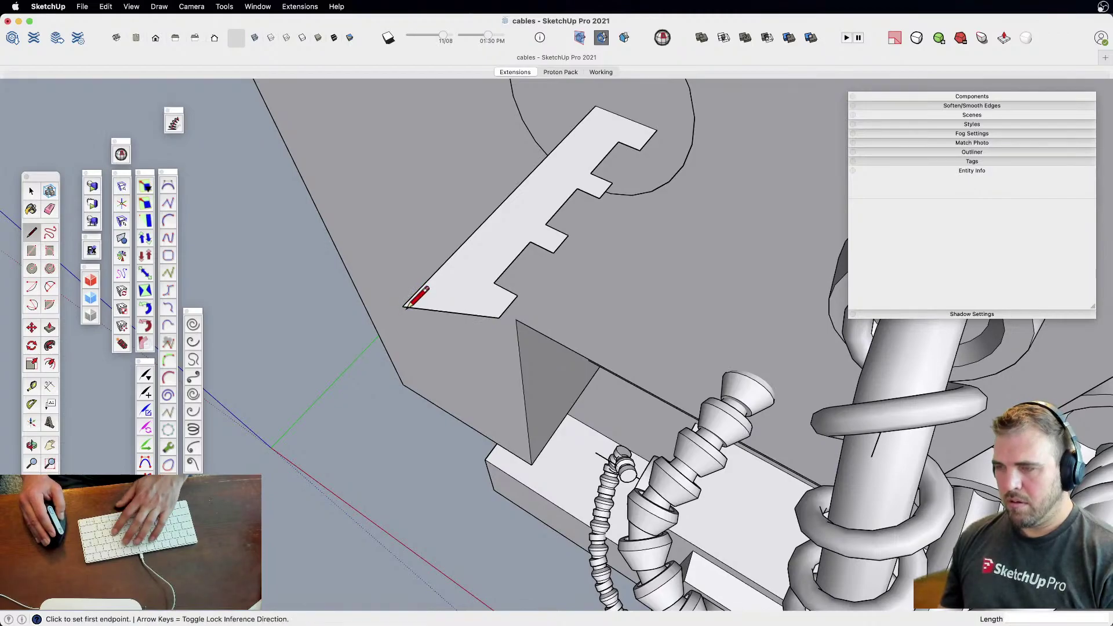
left_click(427, 299)
left_click(407, 284)
key("e")
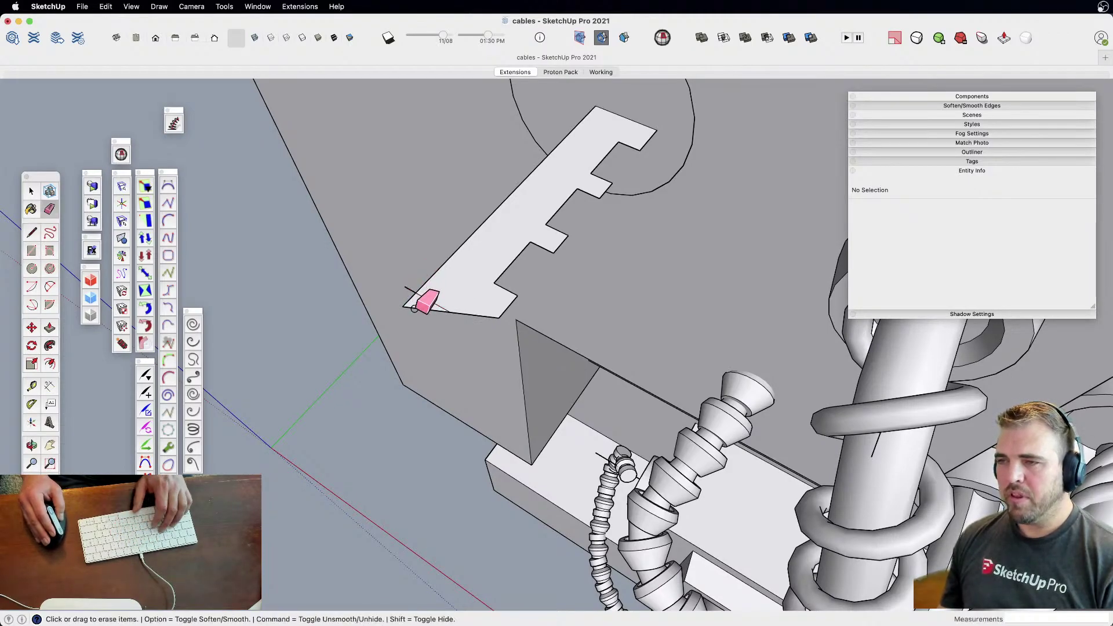
left_click(411, 297)
Sweep the notched profile around the circle with Follow Me and erase the leftover circle edge
middle_click_drag(424, 294, 563, 225)
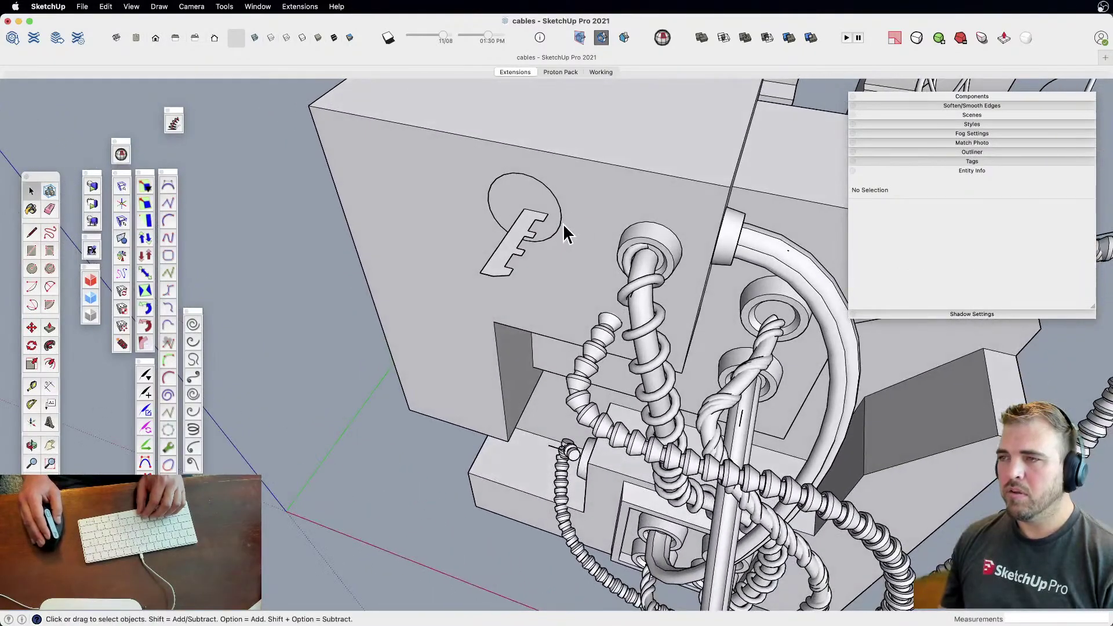
left_click(523, 247)
left_click(549, 207)
key("p")
left_click(520, 224)
key("e")
left_click_drag(555, 213, 563, 197)
Select the whole revolved ribbed connector and make it a group
mouse_move(539, 244)
middle_mouse_down("shift")
mouse_move(550, 258)
mouse_move(496, 427)
mouse_move(497, 330)
mouse_move(509, 302)
mouse_move(492, 313)
mouse_move(435, 304)
middle_mouse_up("shift")
triple_click(509, 300)
key("g")
key("m")
left_click(427, 232)
key("alt")
key("Escape")
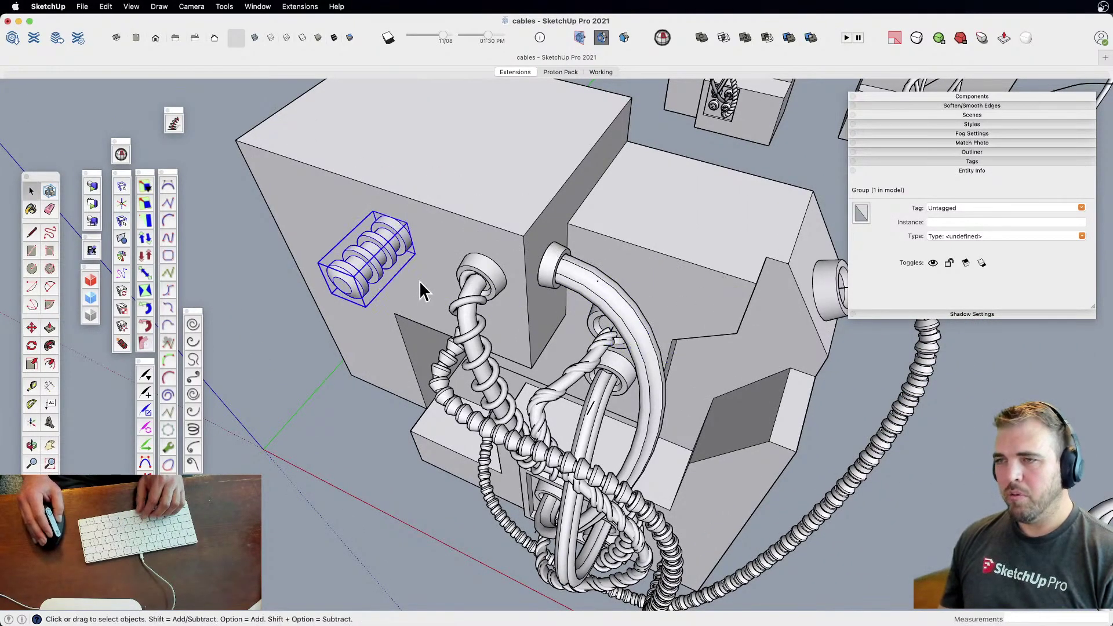
Scale the ribbed connector group down to about 0.57 on the box face
scroll(435, 291, "up", 4)
middle_click_drag(331, 261, 526, 248)
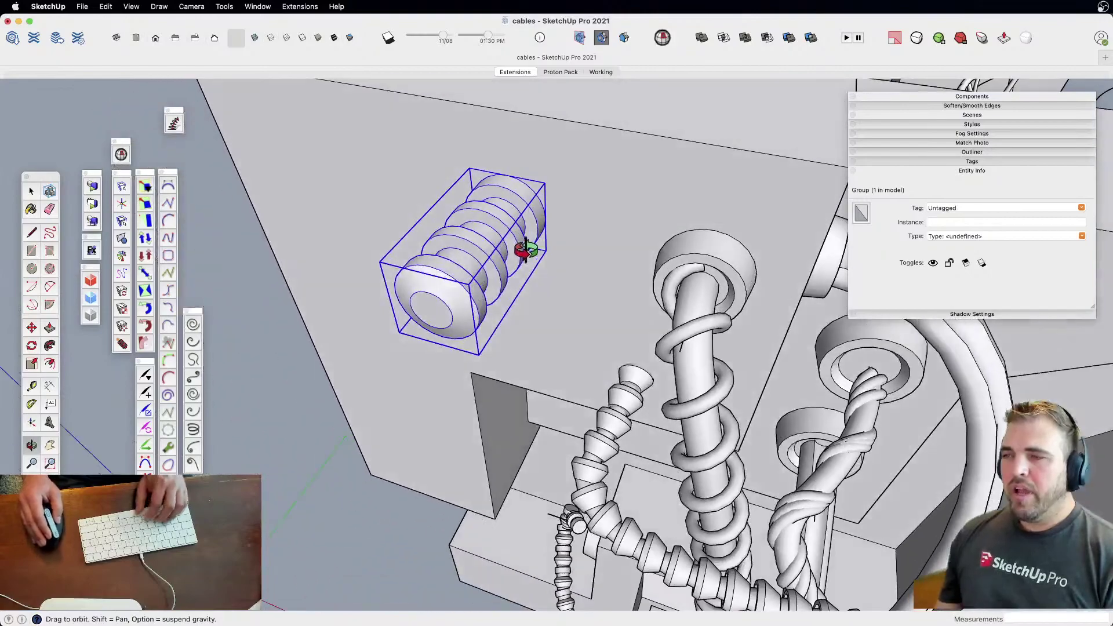
key("s")
left_click(470, 287)
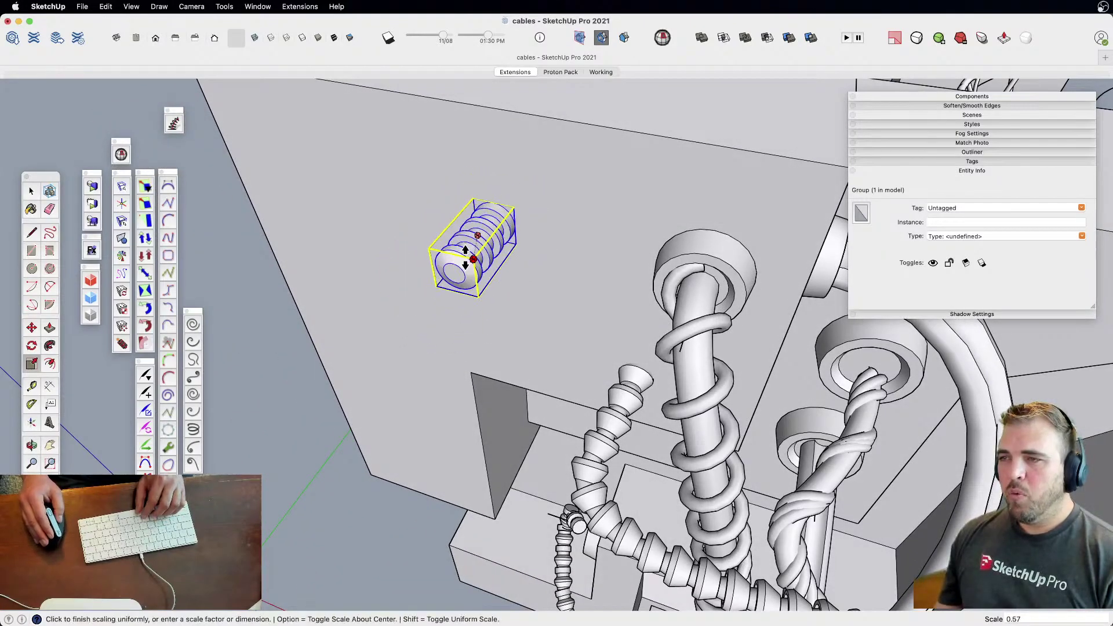
left_click(462, 256)
middle_click_drag(462, 255, 536, 315)
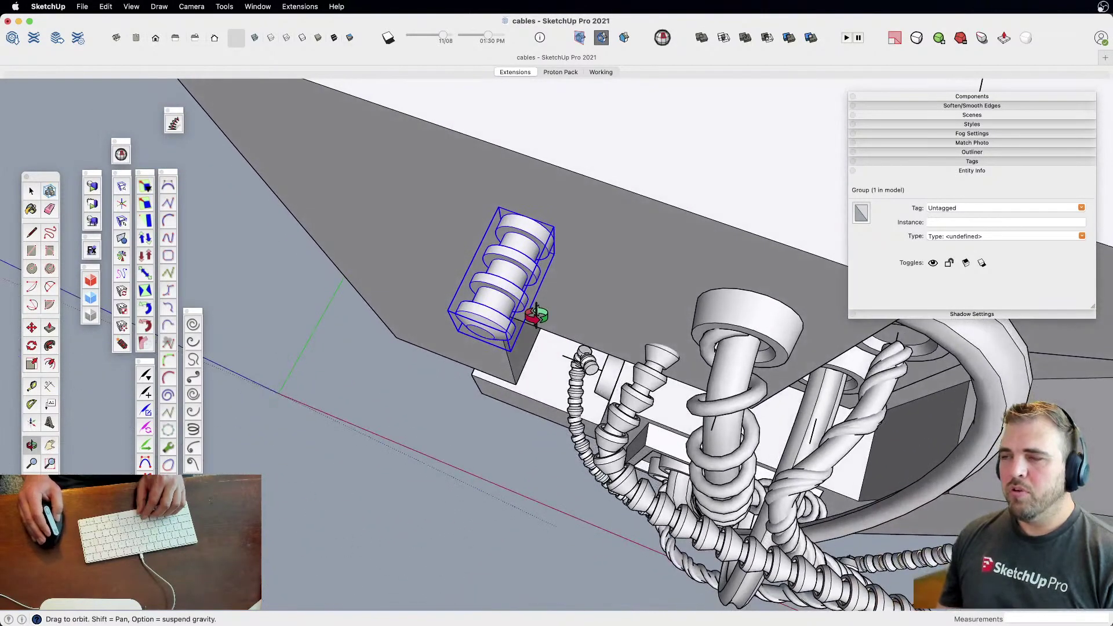
key("space")
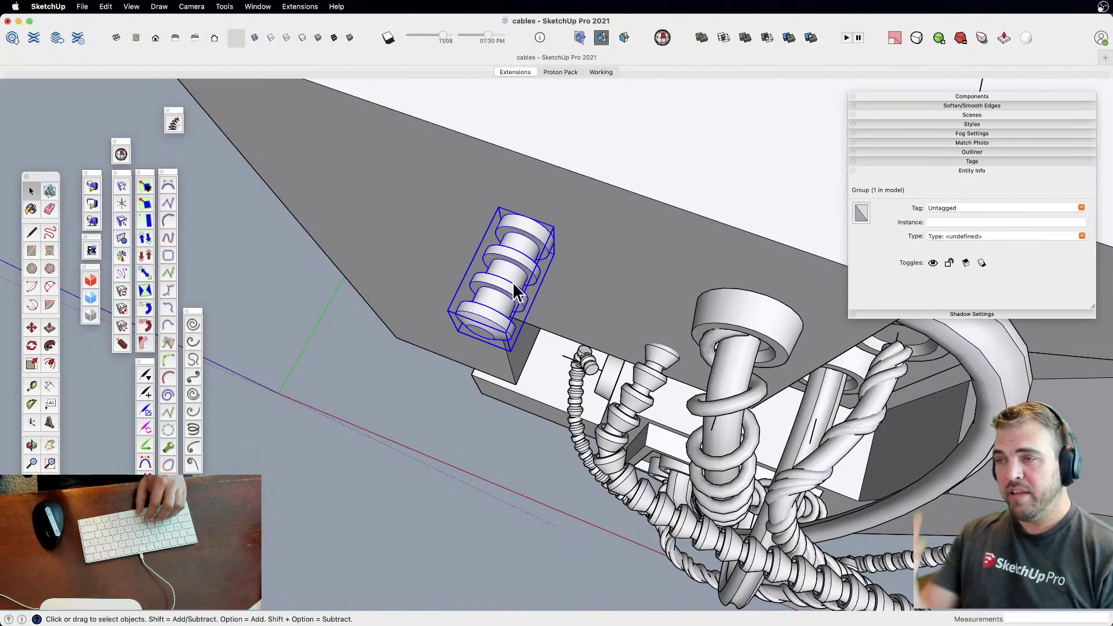
scroll(559, 374, "down", 2)
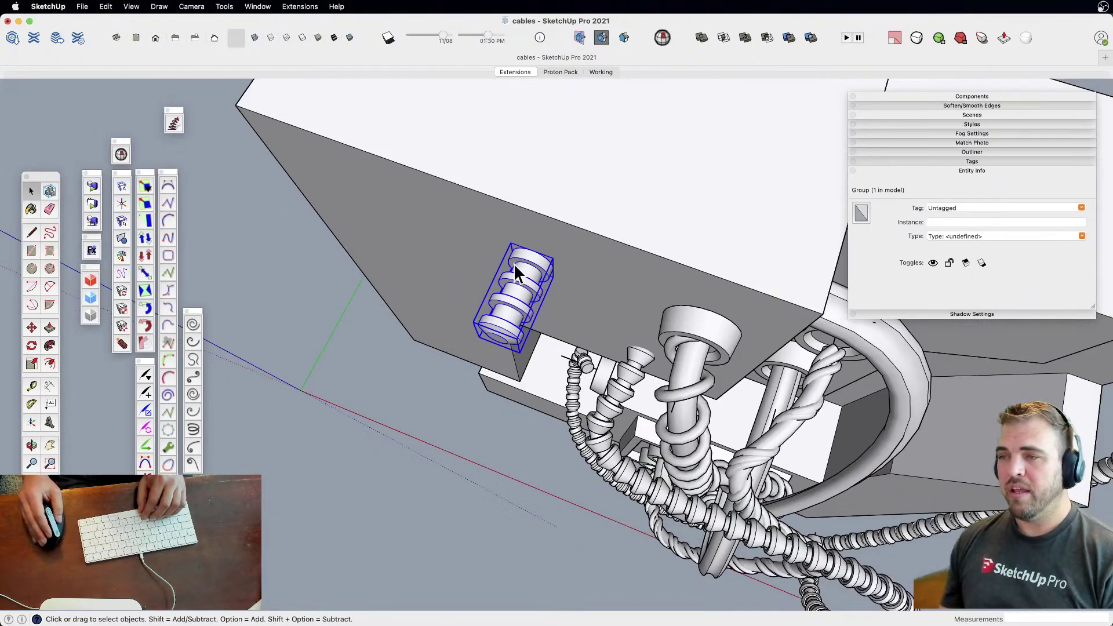
Copy the ribbed connector end to end and repeat the copy five times in a straight row
middle_click_drag(475, 378, 559, 232)
key("alt")
left_click(567, 233)
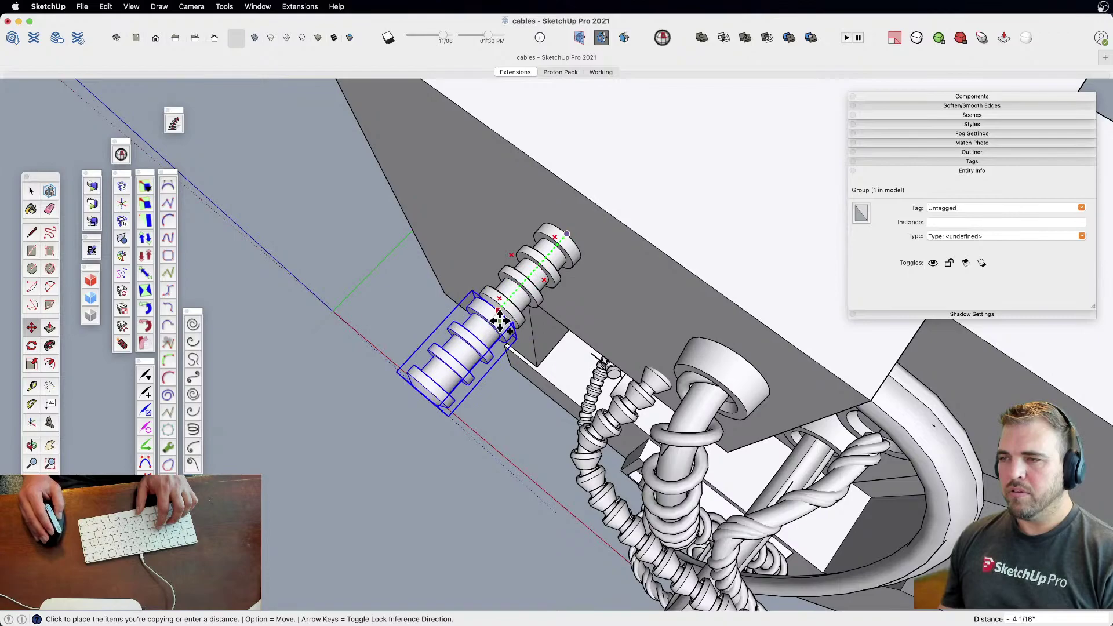
left_click(503, 313)
type("5x")
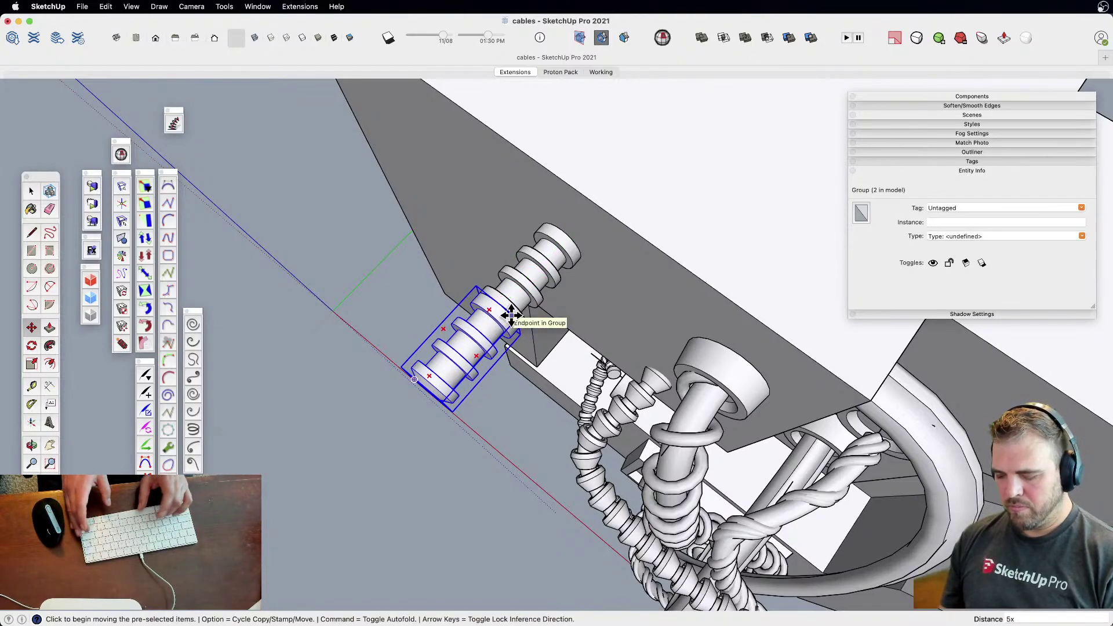
key("Return")
scroll(512, 316, "down", 4)
middle_click_drag(452, 395, 510, 348)
middle_click_drag(510, 348, 459, 381, "shift")
key("space")
left_click(497, 405)
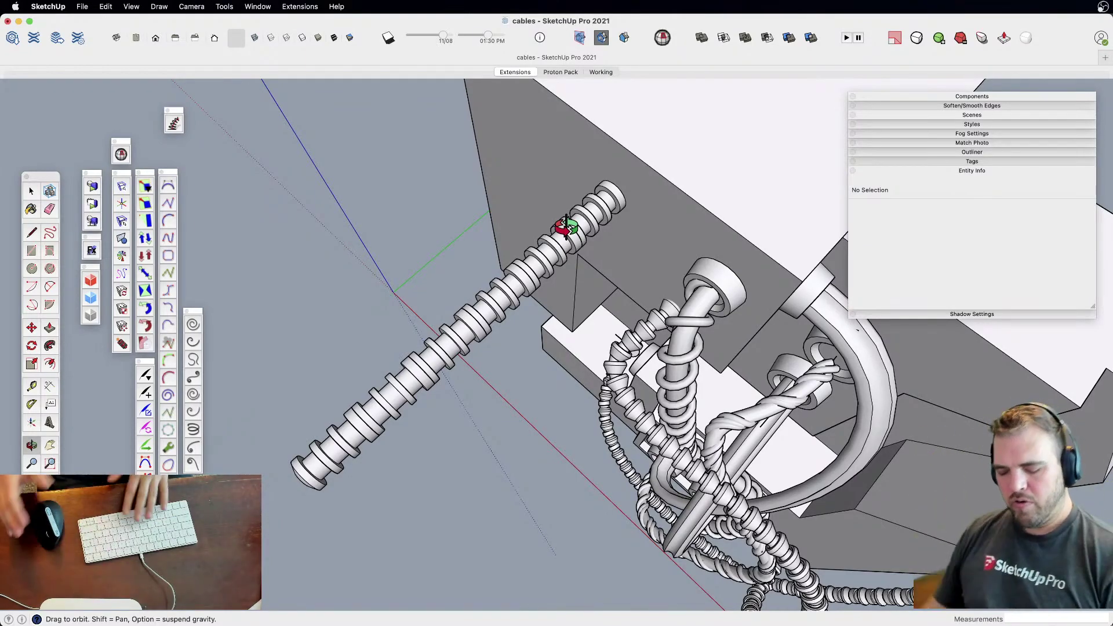
Erase the arrayed connector copies, keeping only the one attached to the box face
key("e")
mouse_move(360, 447)
left_mouse_down()
mouse_move(390, 380)
mouse_move(521, 286)
left_mouse_up()
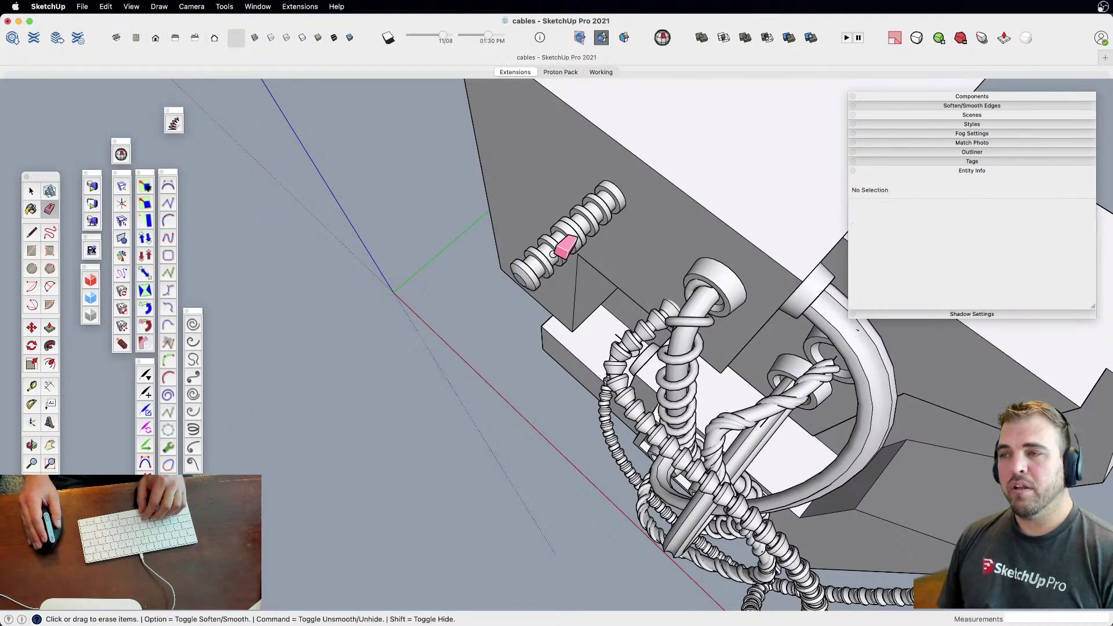
Taper the remaining connector's free end to a factor of 0.50 about its centre with FredoScale Box Tapering
key("space")
left_click(594, 232)
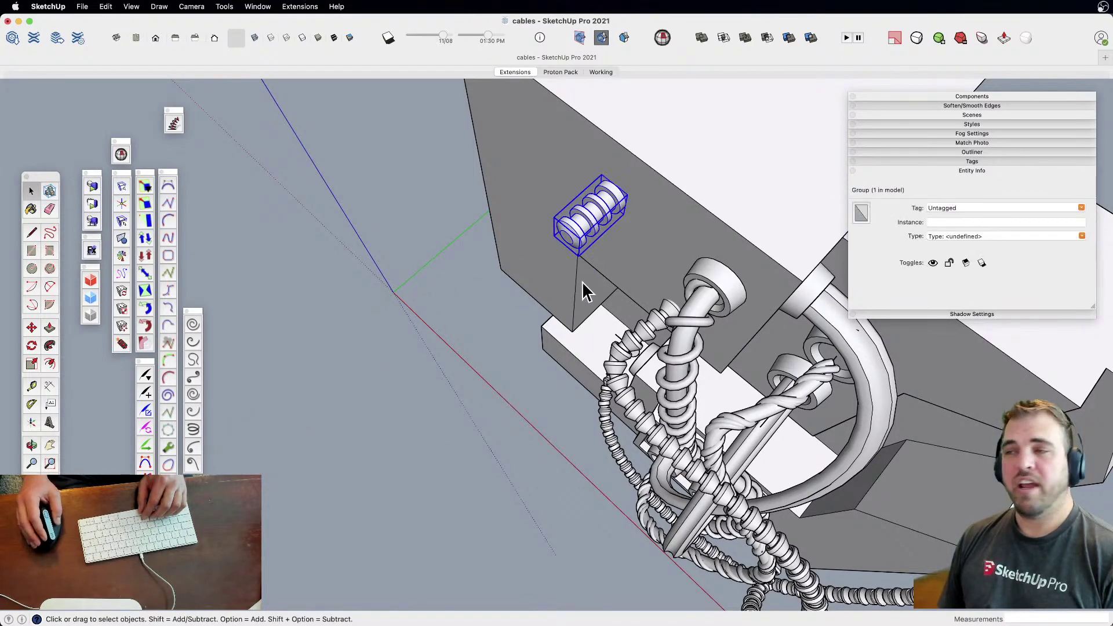
scroll(582, 272, "up", 5)
middle_click_drag(627, 245, 630, 293)
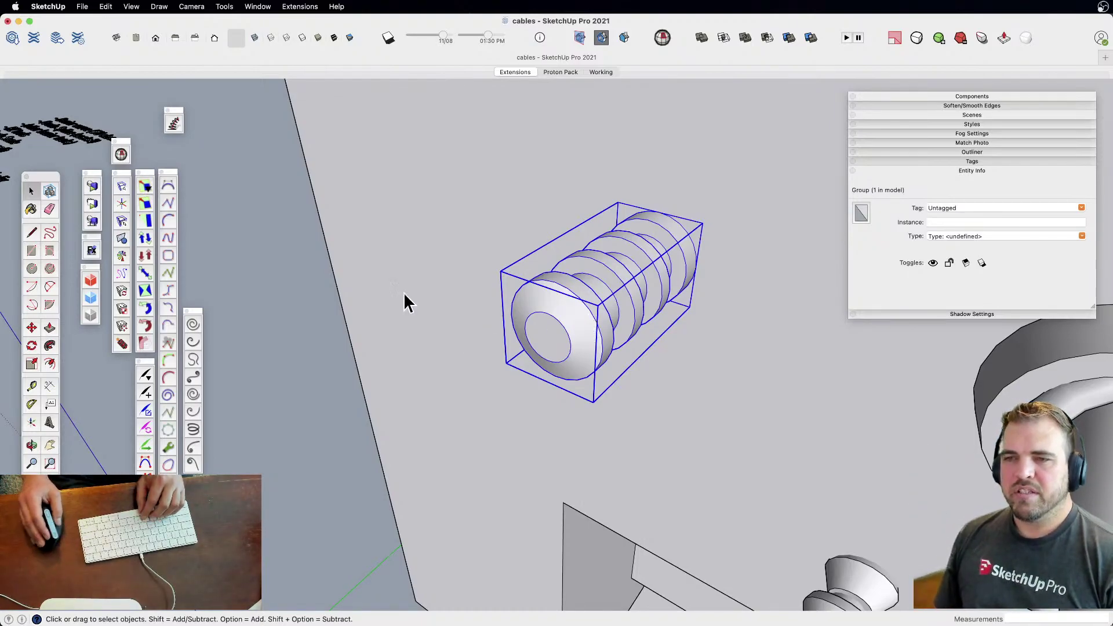
left_click(146, 221)
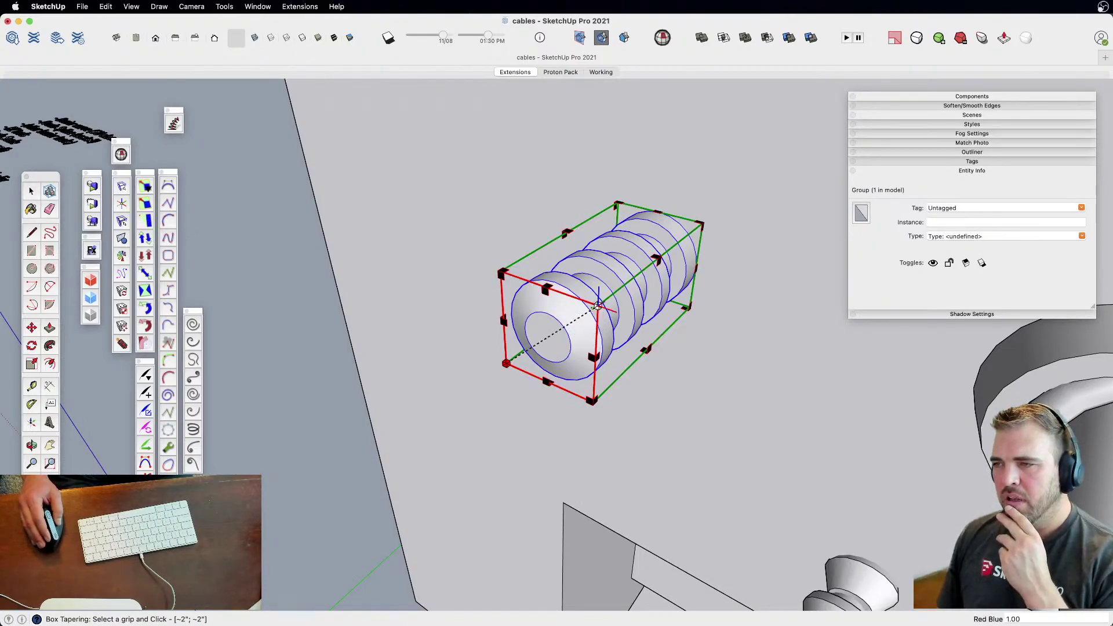
left_click(596, 307)
key("ctrl")
left_click(577, 332)
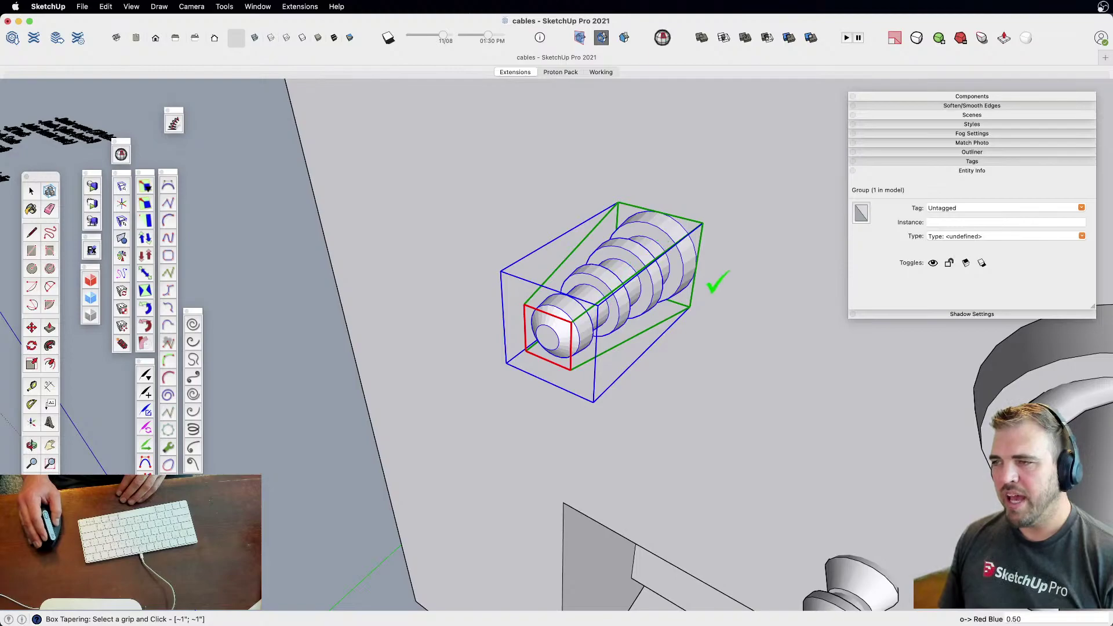
Stretch the tapered connector along its length to about 1.28 with the Scale tool
middle_click_drag(646, 372, 603, 392)
scroll(594, 374, "up", 6)
key("s")
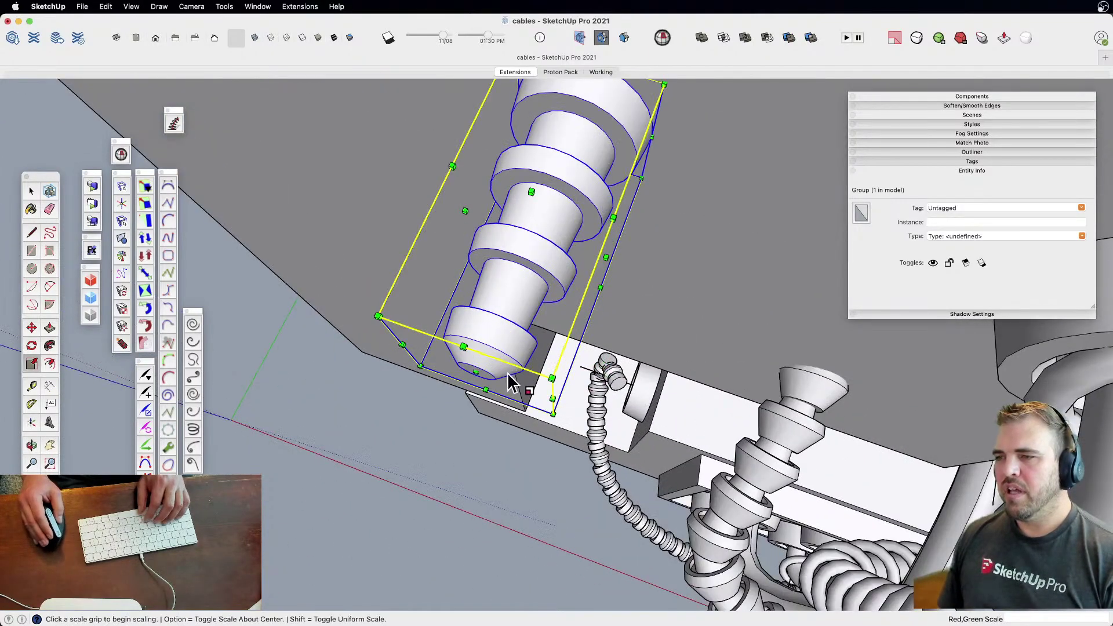
scroll(474, 374, "down", 4)
middle_click_drag(498, 325, 463, 366)
middle_click_drag(446, 289, 518, 328)
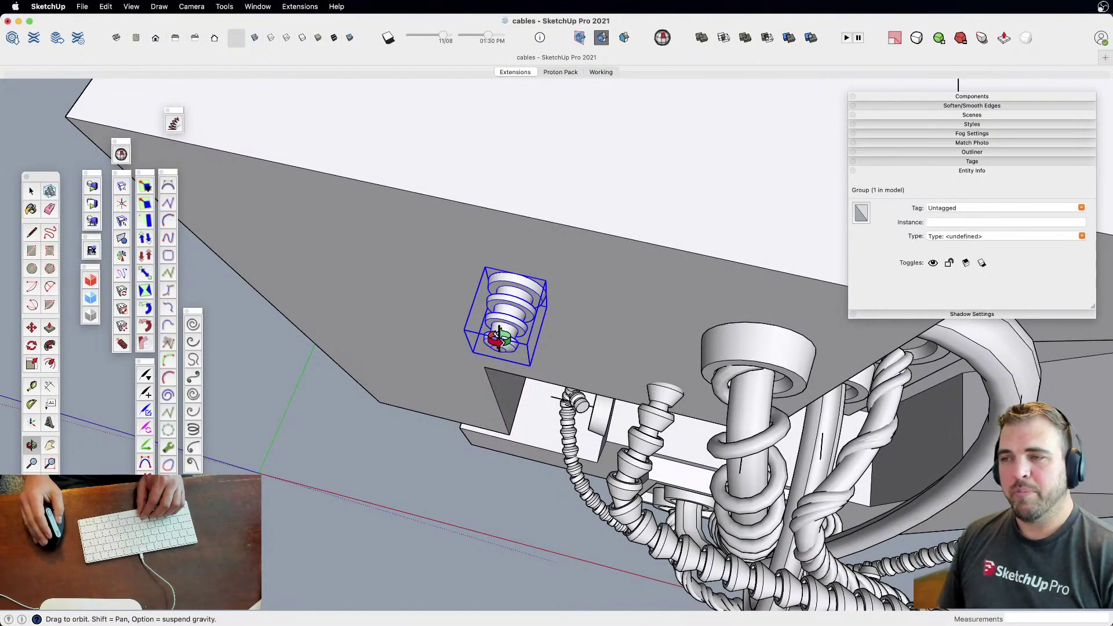
key("s")
scroll(496, 355, "up", 3)
left_click_drag(494, 344, 485, 378)
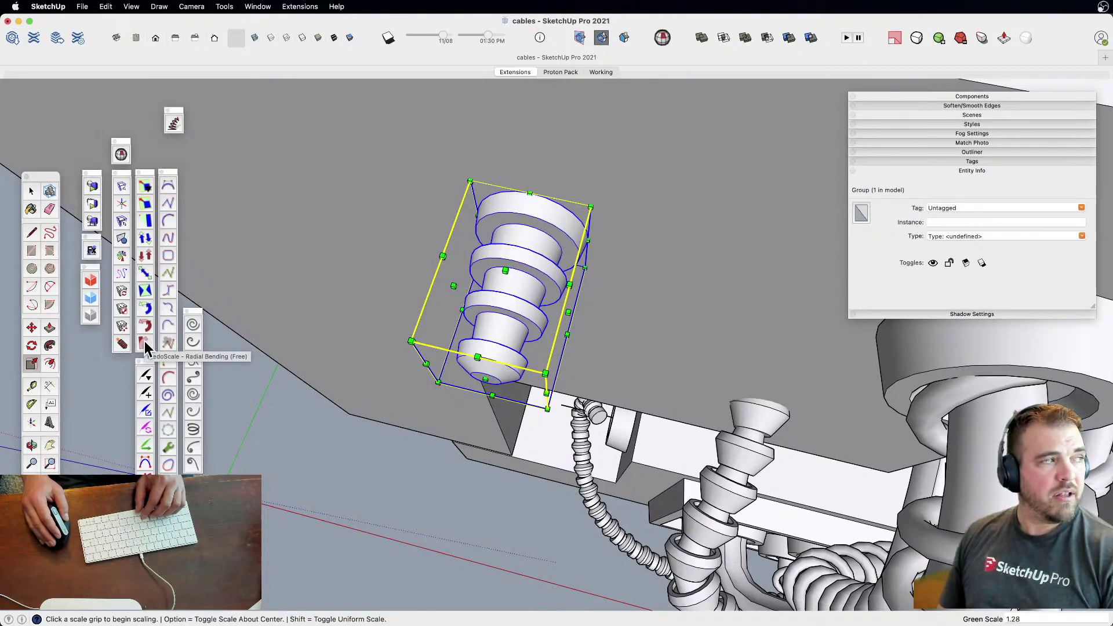
Bend the tapered connector 51° sideways with FredoScale Radial Bending, using its base-to-tip direction as the reference
left_click(144, 340)
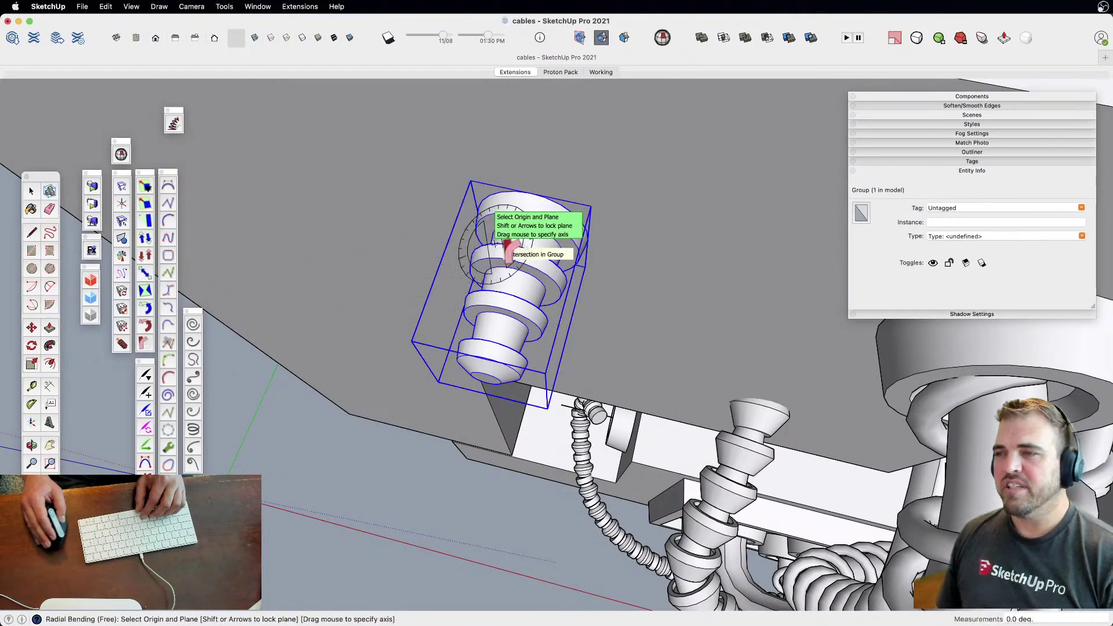
left_click(530, 193)
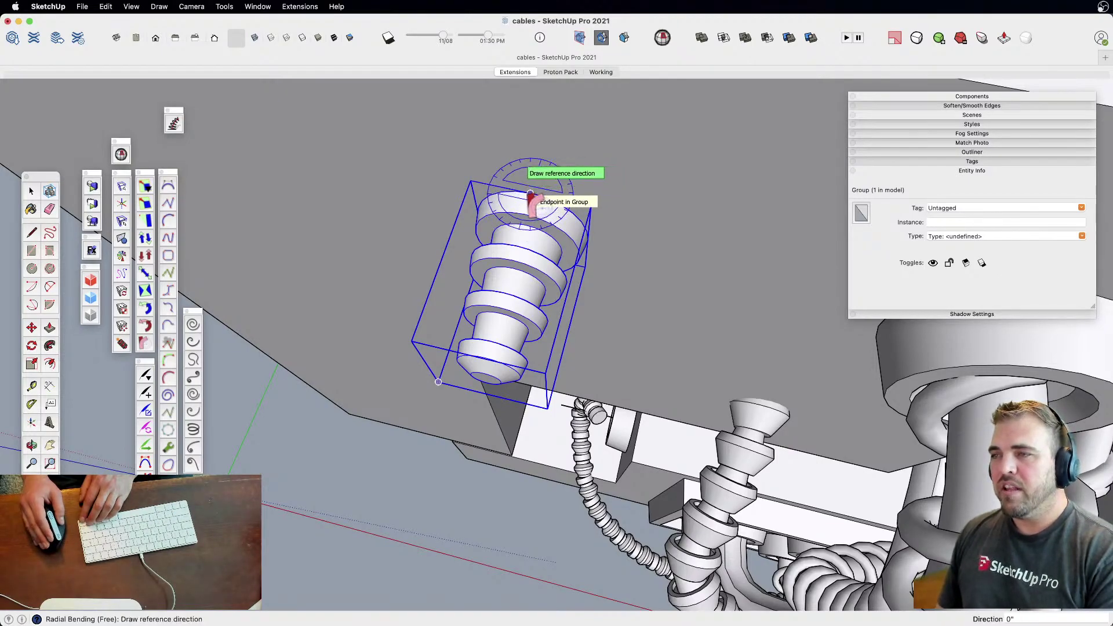
scroll(515, 244, "down", 2)
left_click(492, 317)
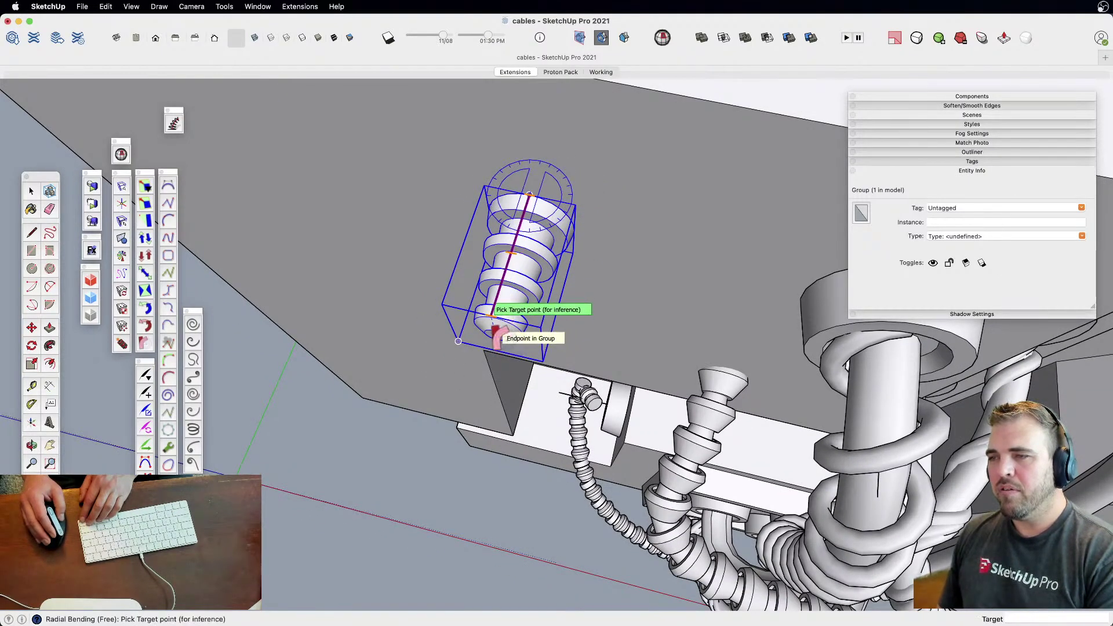
left_click(493, 333)
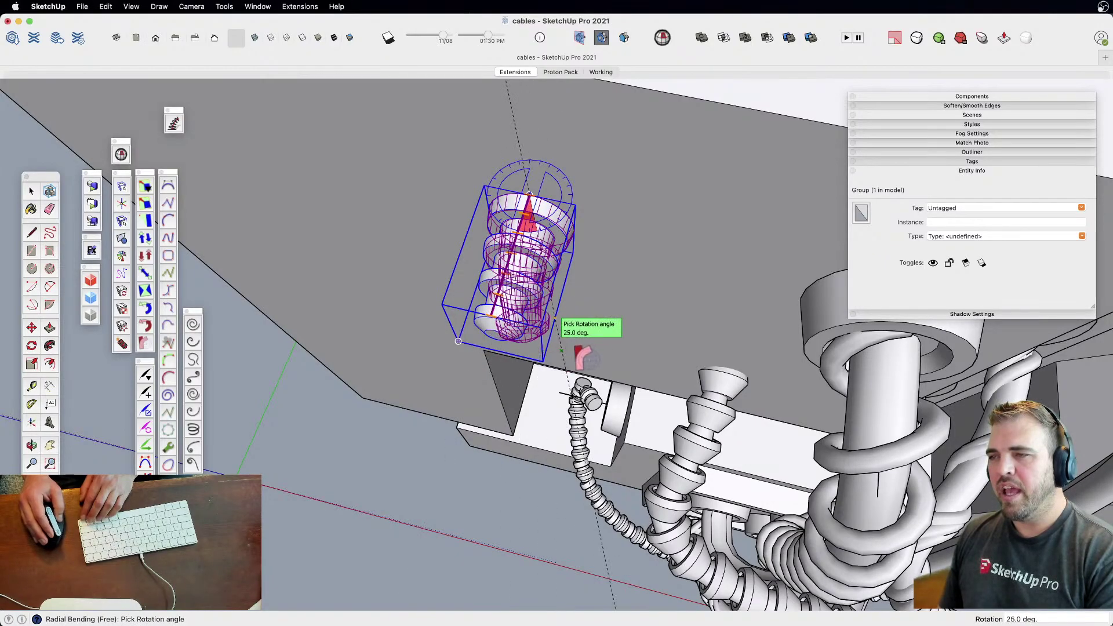
left_click(649, 336)
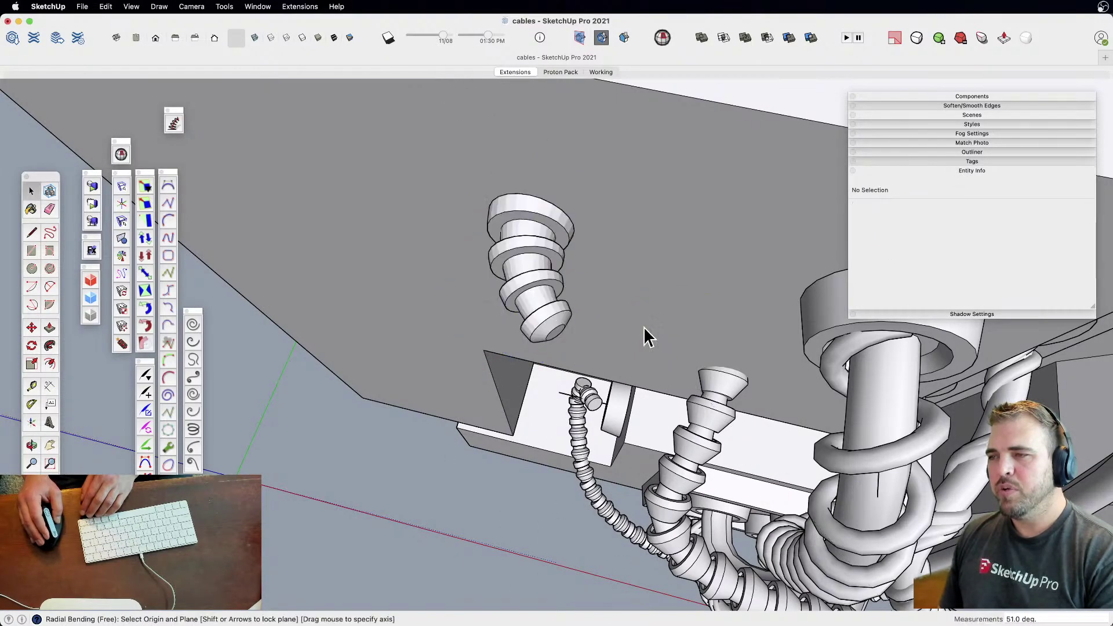
key("space")
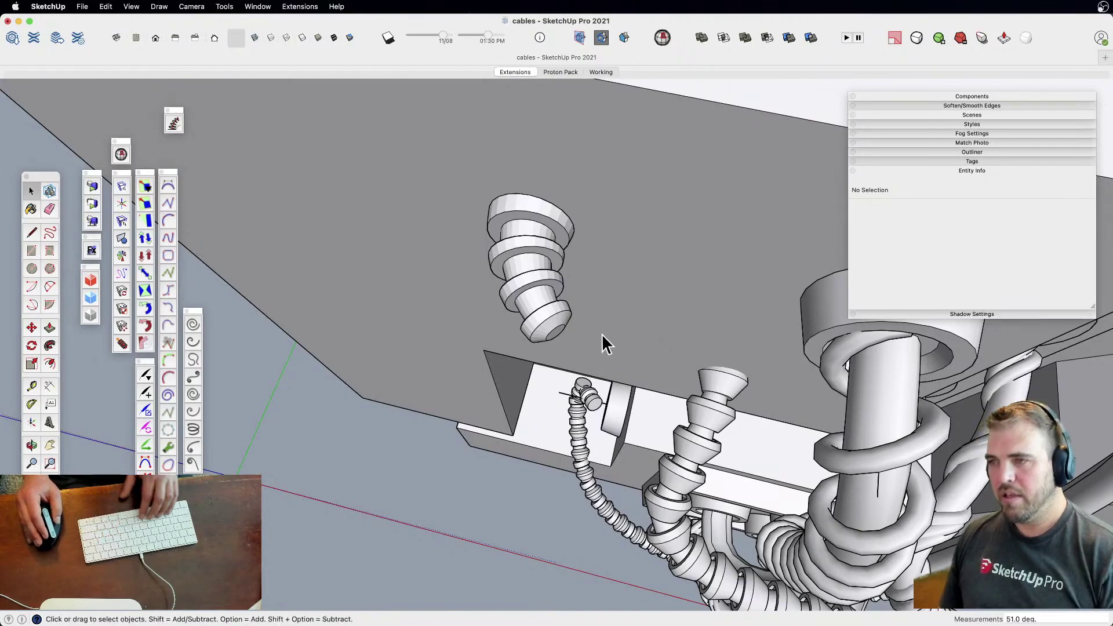
Copy the bent connector onto the front face of the neighbouring block beyond the large curved pipe
middle_click_drag(547, 341, 363, 390)
left_click(462, 315)
key("m")
left_click(371, 316)
key("alt")
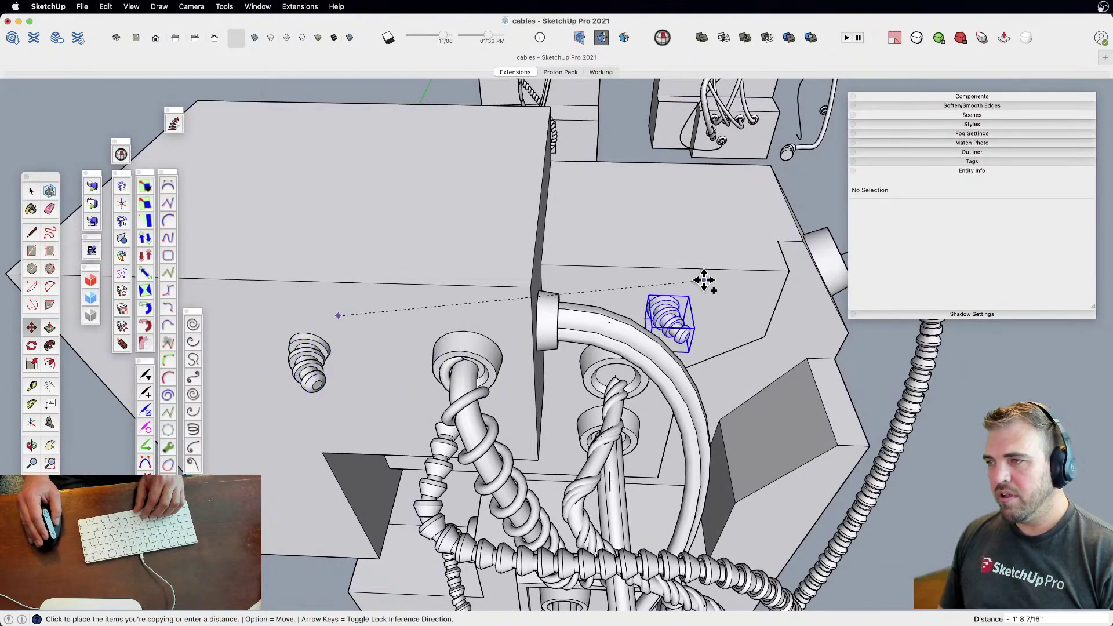
left_click(725, 278)
Rotate the copied connector 135° so its tip faces the original and shift it along the block face
middle_click_drag(658, 306, 576, 208, "shift")
scroll(597, 261, "up", 4)
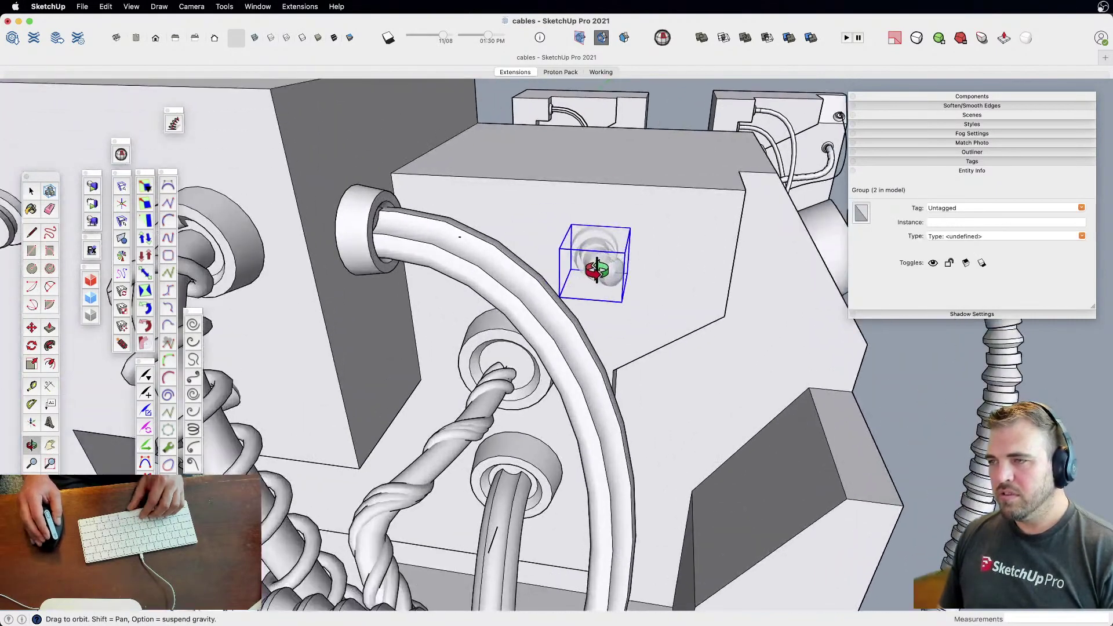
left_click(622, 280)
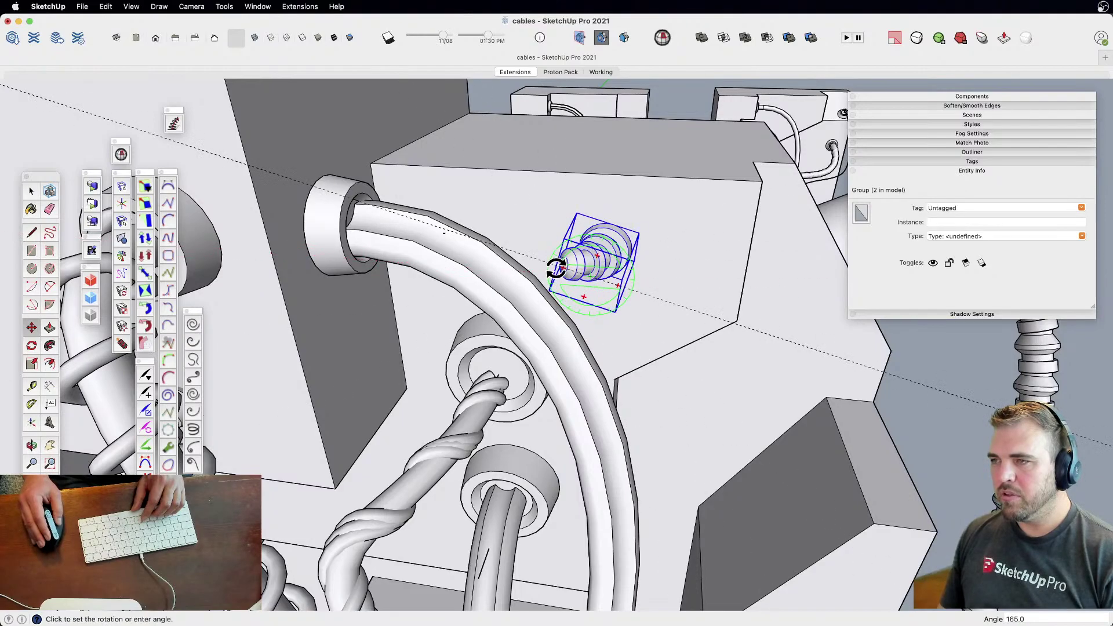
left_click(558, 250)
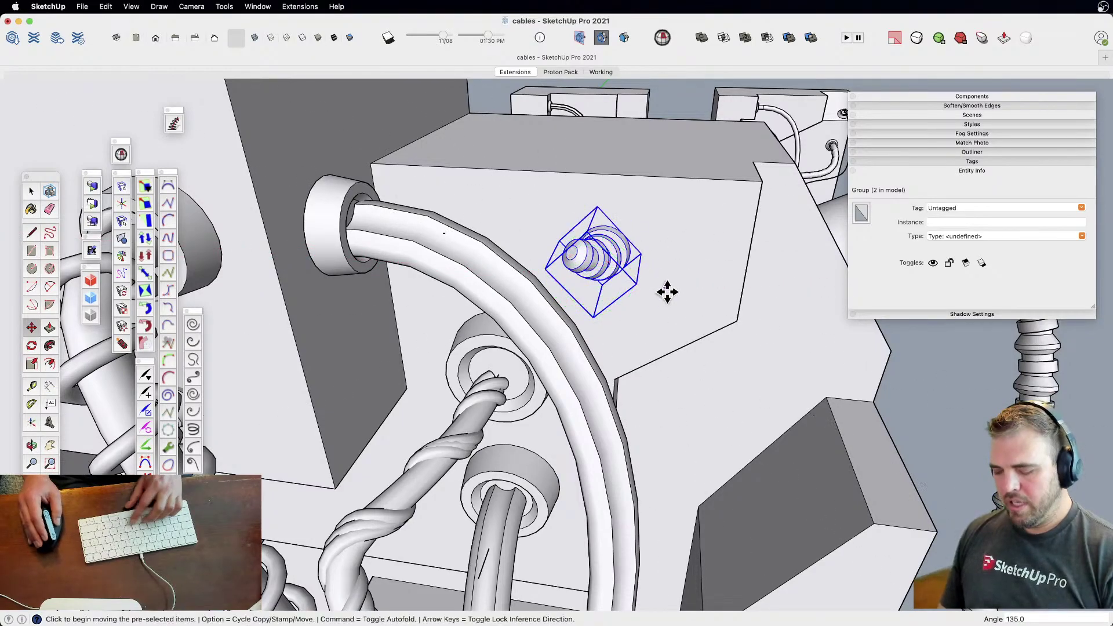
left_click(643, 293)
left_click(715, 288)
middle_click_drag(715, 288, 562, 255)
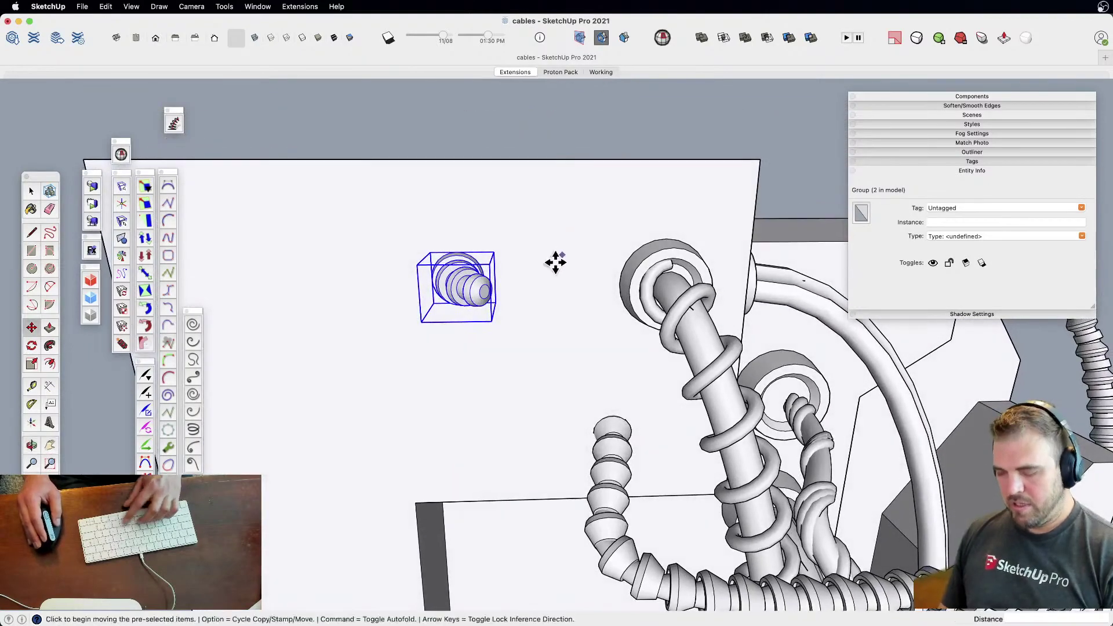
Rotate the original bent connector so its tip points towards the copy and shift it along the box face
left_click(494, 293)
left_click(511, 281)
middle_click_drag(485, 336, 417, 439)
left_click(489, 342)
left_click(550, 335)
key("space")
left_click(319, 498)
Draw a short guide line inside the original connector's group, outward from the centre of its tip face
middle_click_drag(319, 498, 387, 401)
scroll(374, 409, "up", 10)
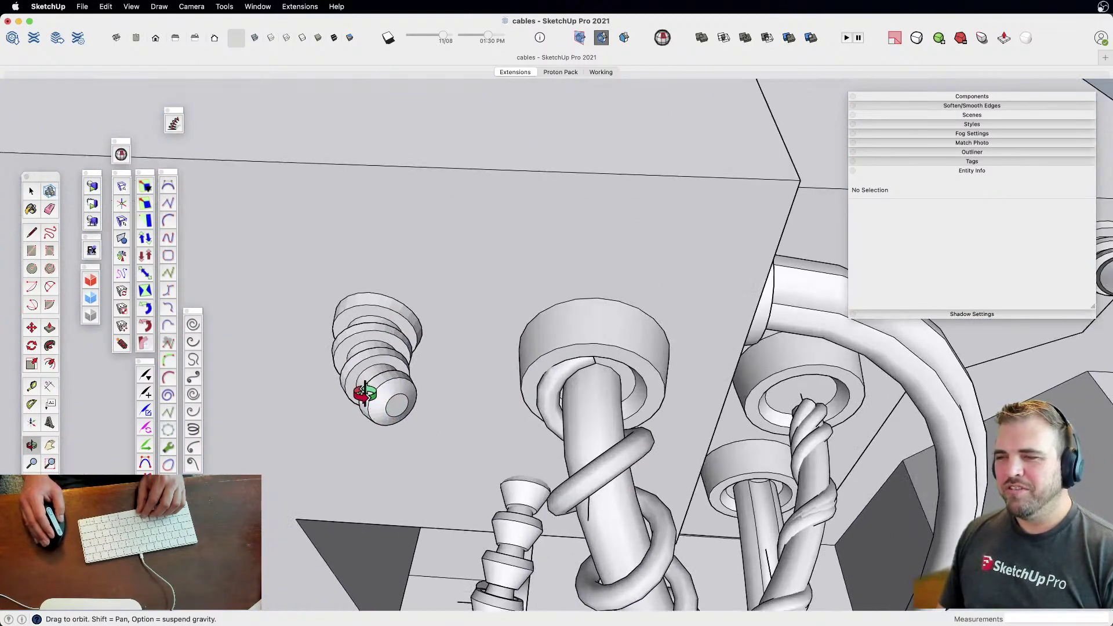
scroll(390, 401, "up", 5)
key("space")
double_click(404, 401)
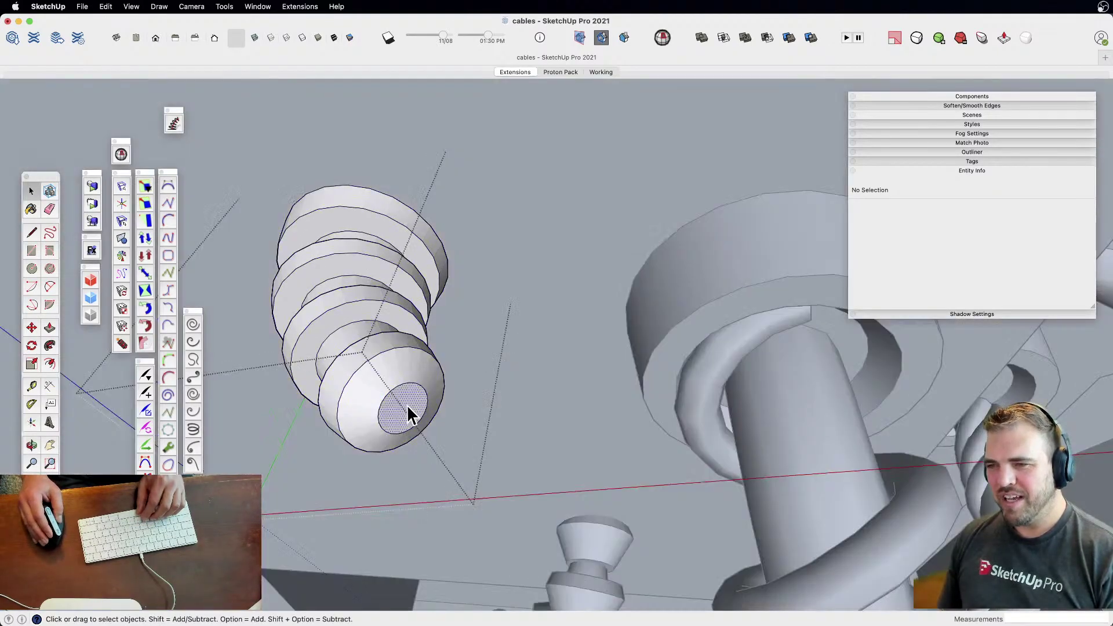
left_click(407, 405)
key("l")
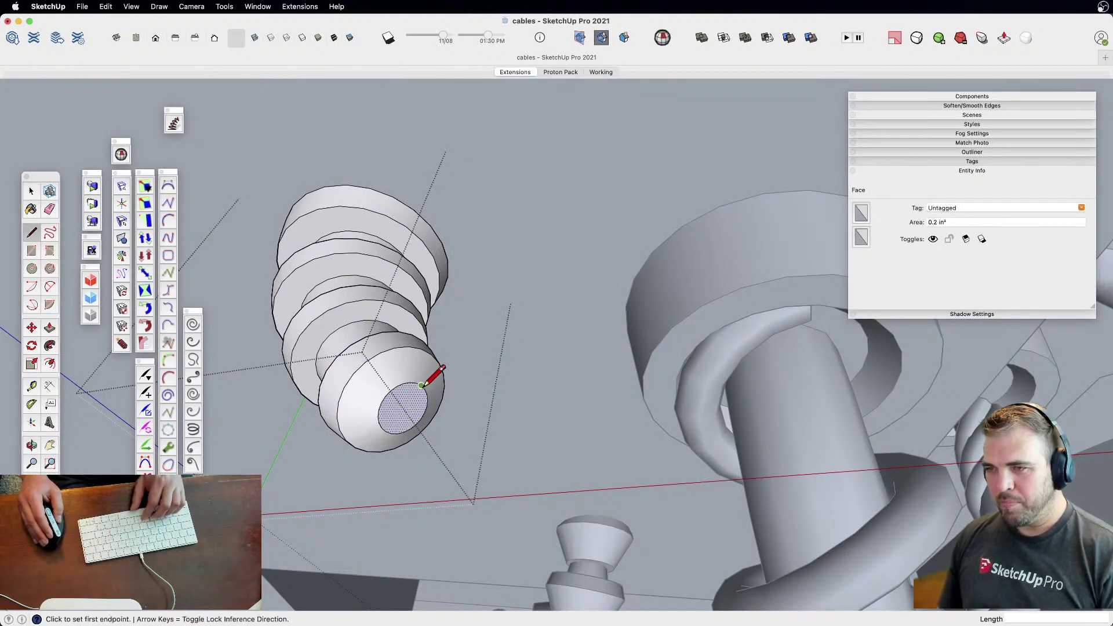
left_click(403, 408)
scroll(412, 458, "down", 6)
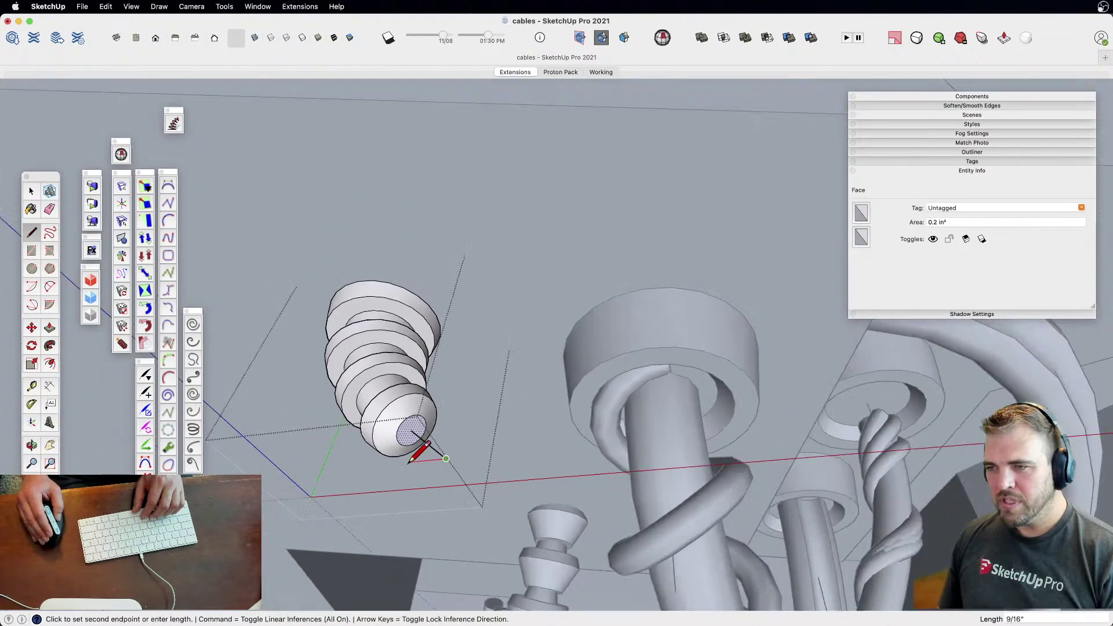
middle_click_drag(562, 429, 287, 469, "shift")
key("space")
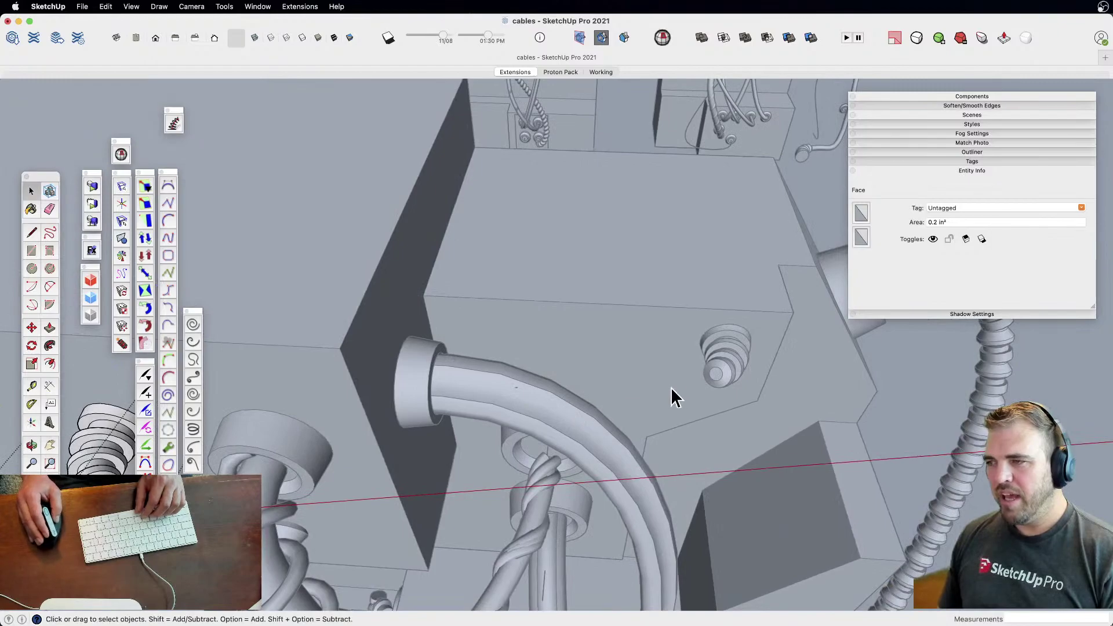
left_click(944, 409)
Draw a short guide line inside the copied connector's group, outward from the centre of its tip face
scroll(719, 387, "up", 6)
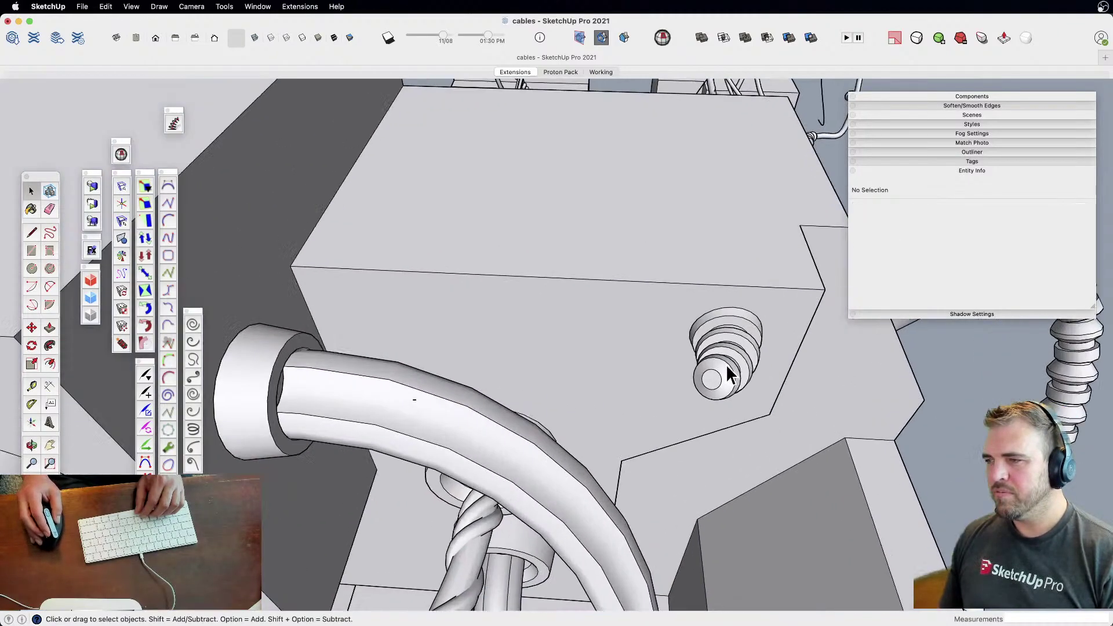
triple_click(713, 381)
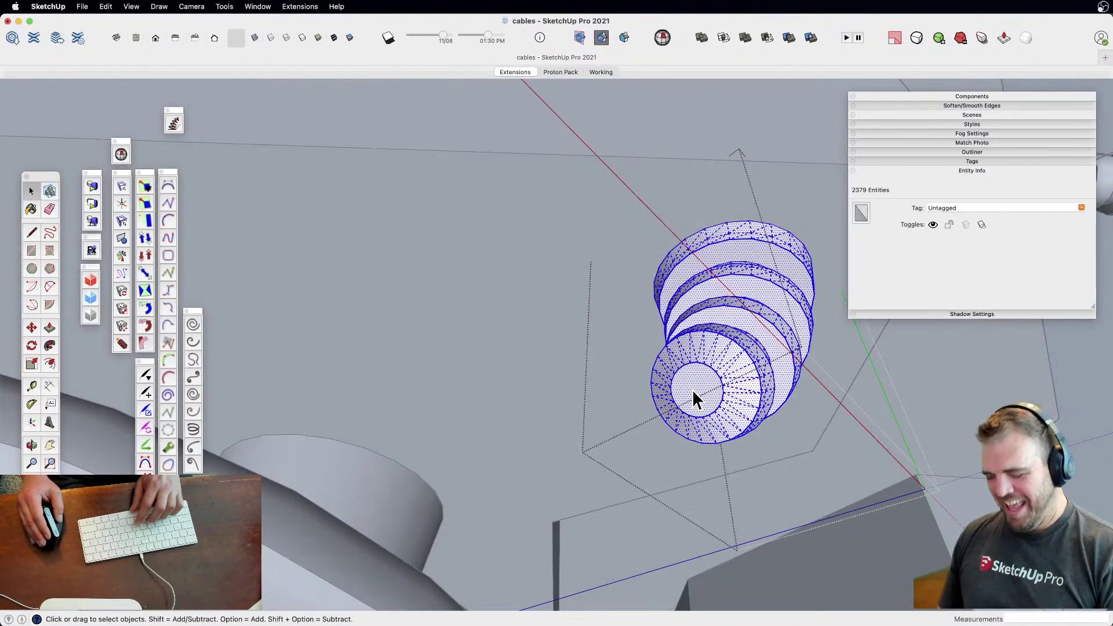
key("l")
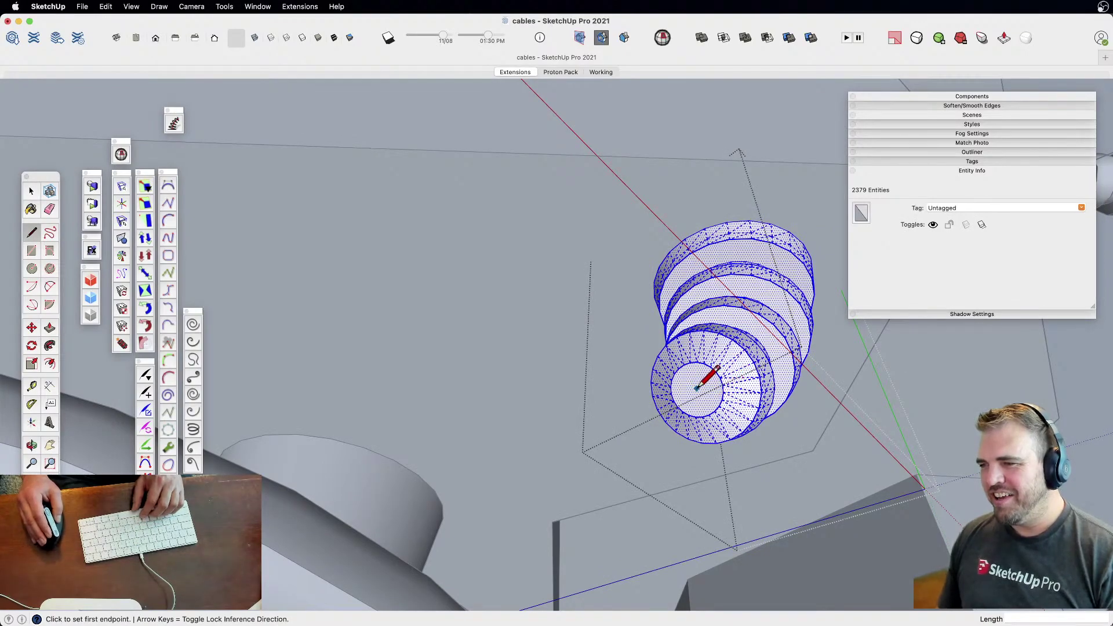
left_click(698, 390)
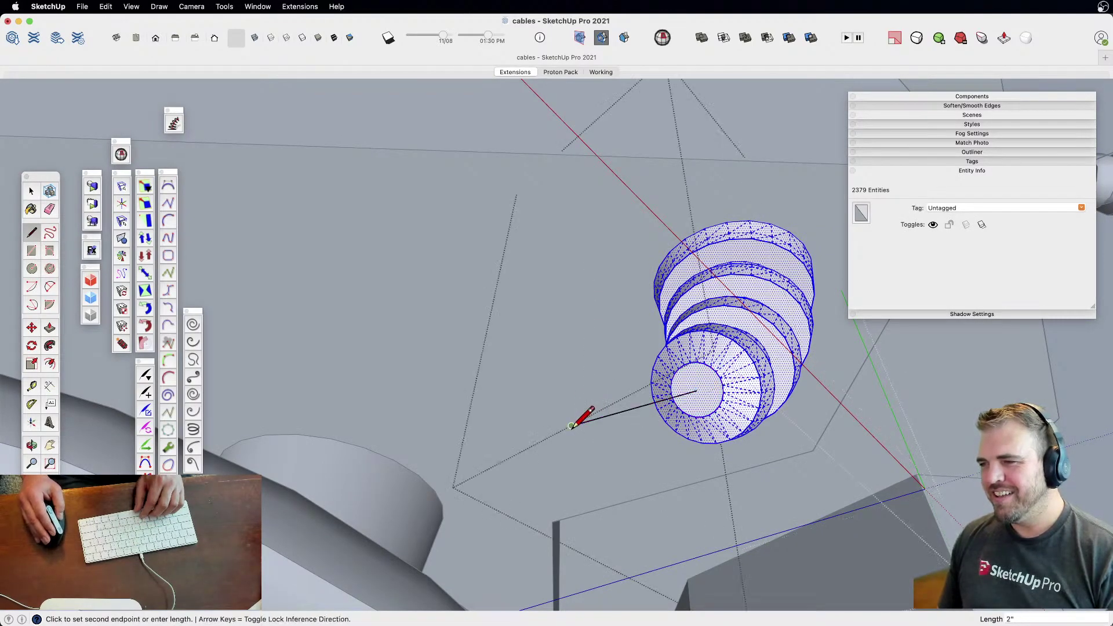
scroll(599, 425, "down", 3)
left_click(596, 427)
key("space")
scroll(698, 419, "down", 3)
left_click(911, 408)
middle_click_drag(664, 458, 561, 398, "shift")
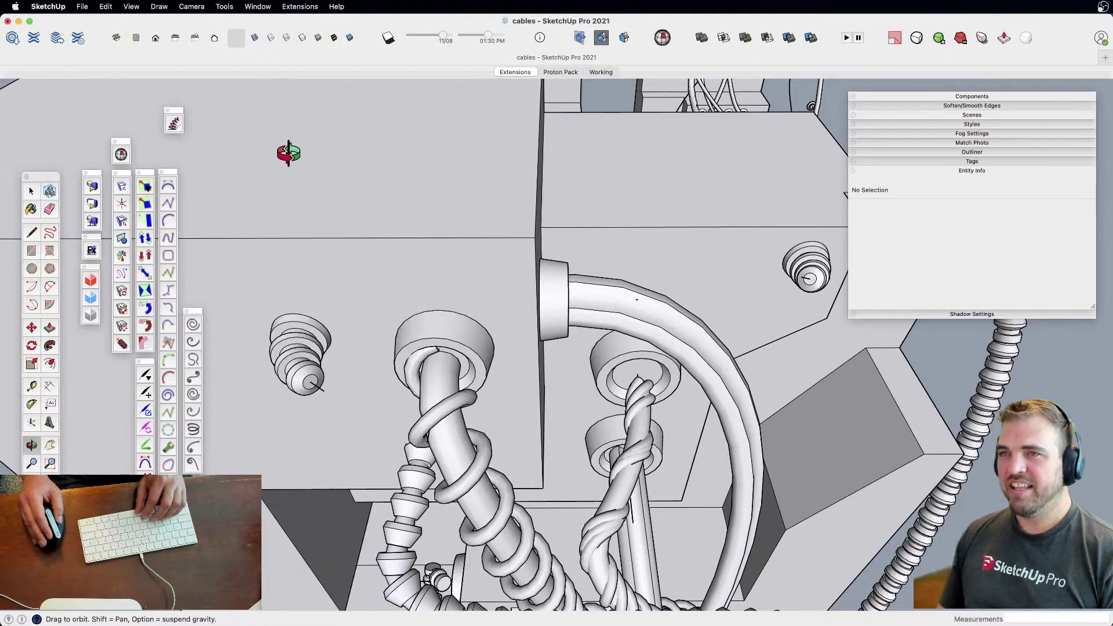
left_click(159, 6)
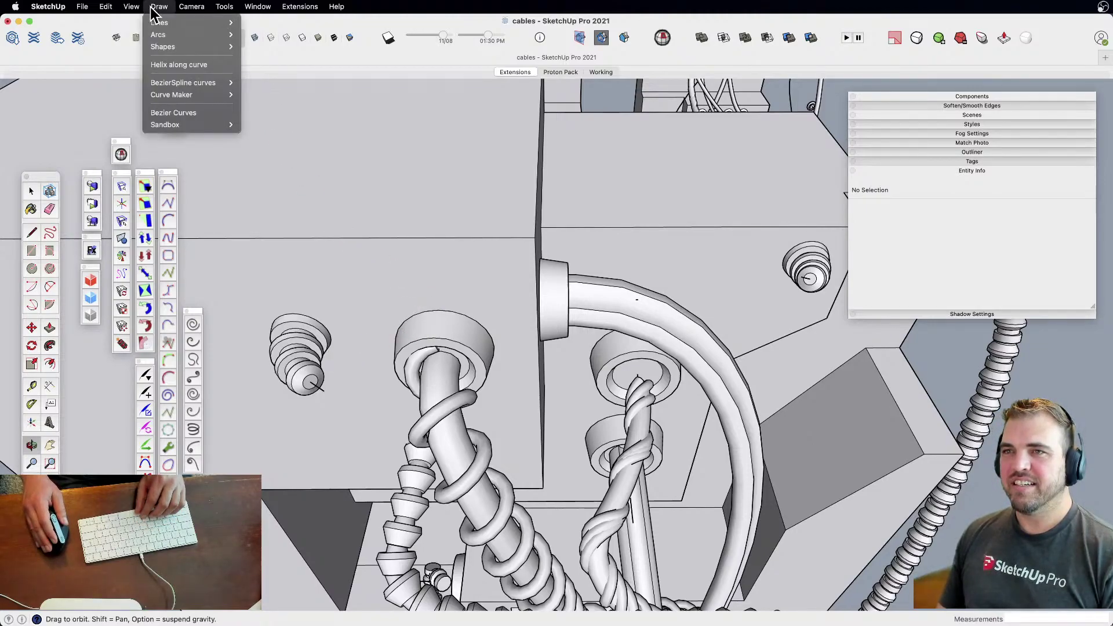
left_click(174, 112)
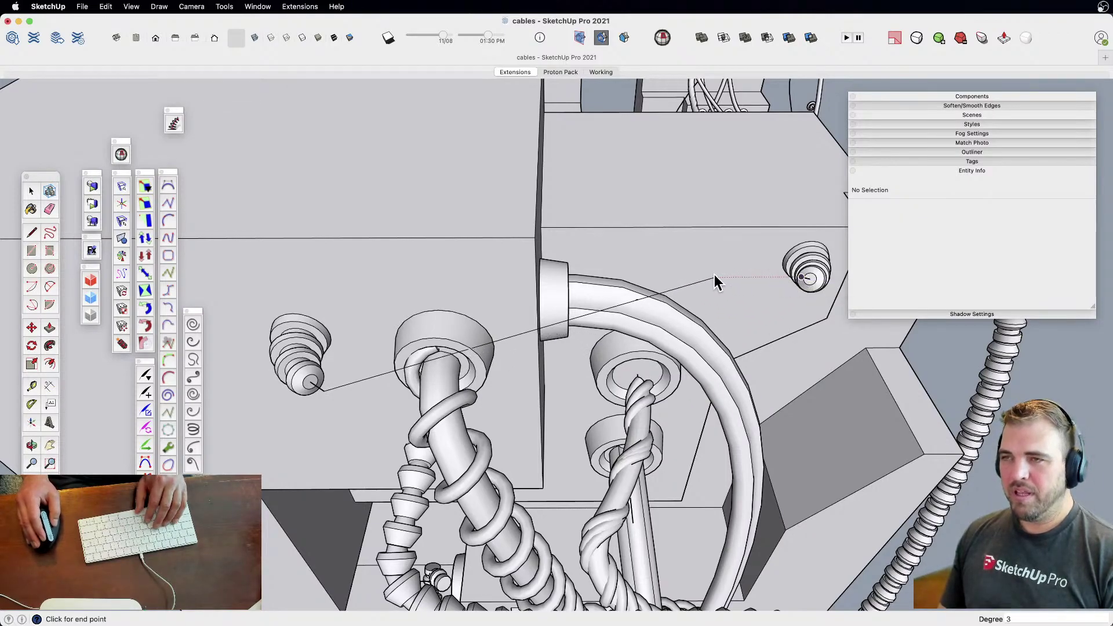
key("Escape")
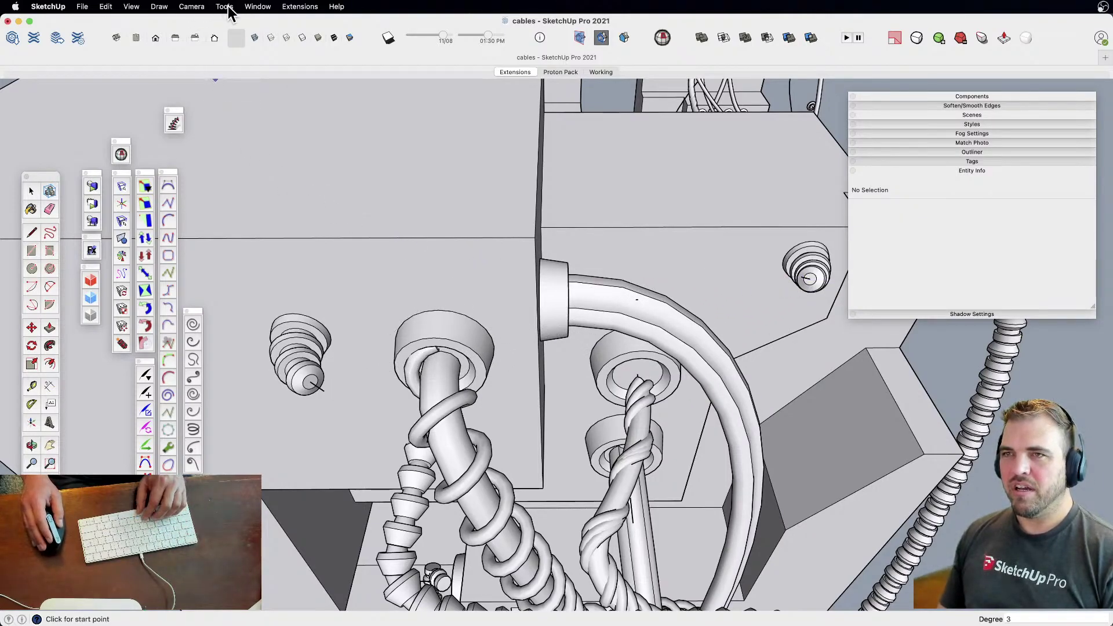
Draw a degree 3 Bezier curve between the two bent connectors' tips, aligning its control points with their short guide lines
left_click(172, 7)
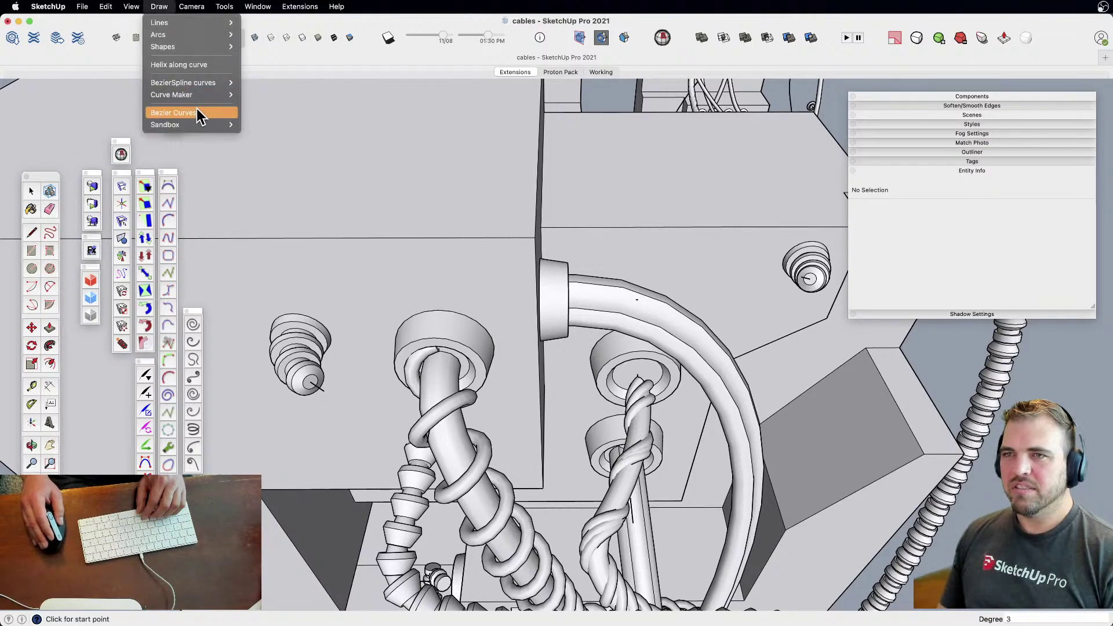
mouse_move(193, 96)
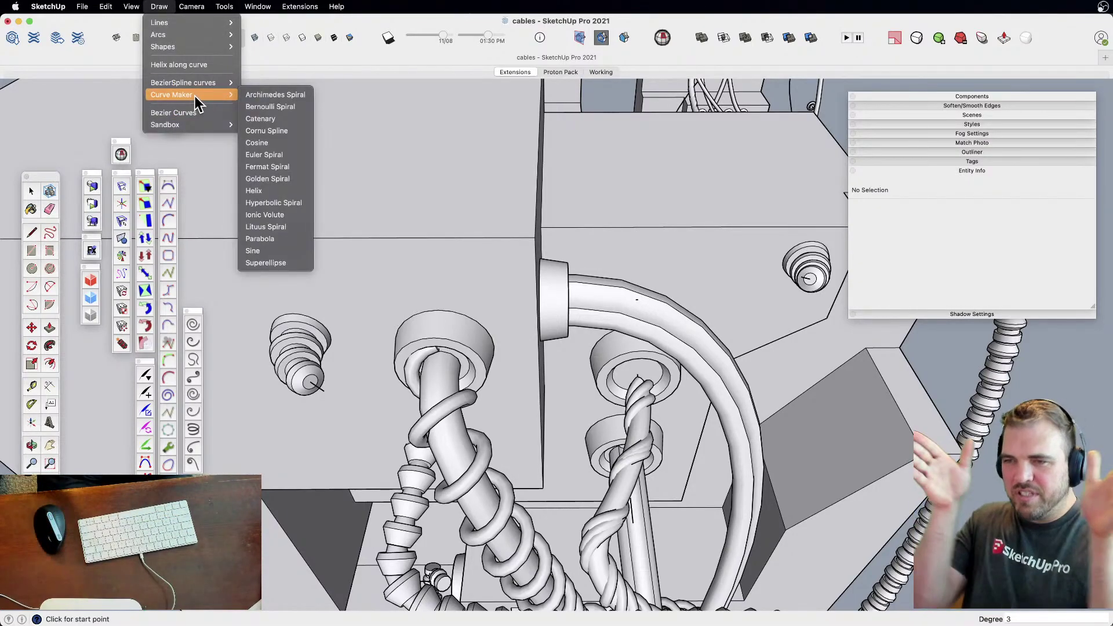
left_click(191, 113)
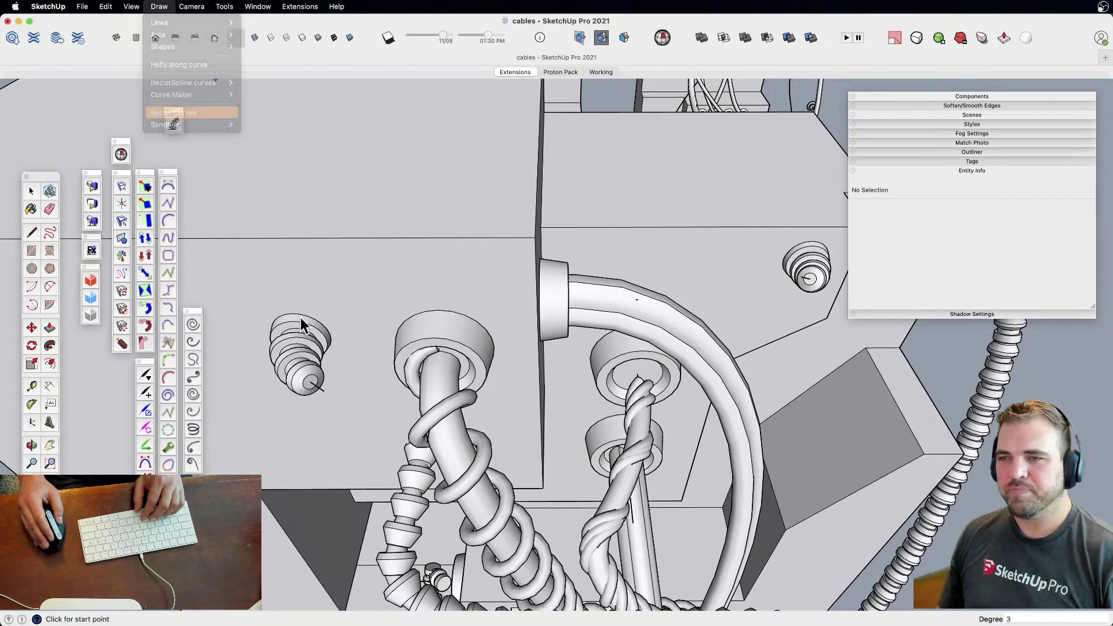
left_click(810, 279)
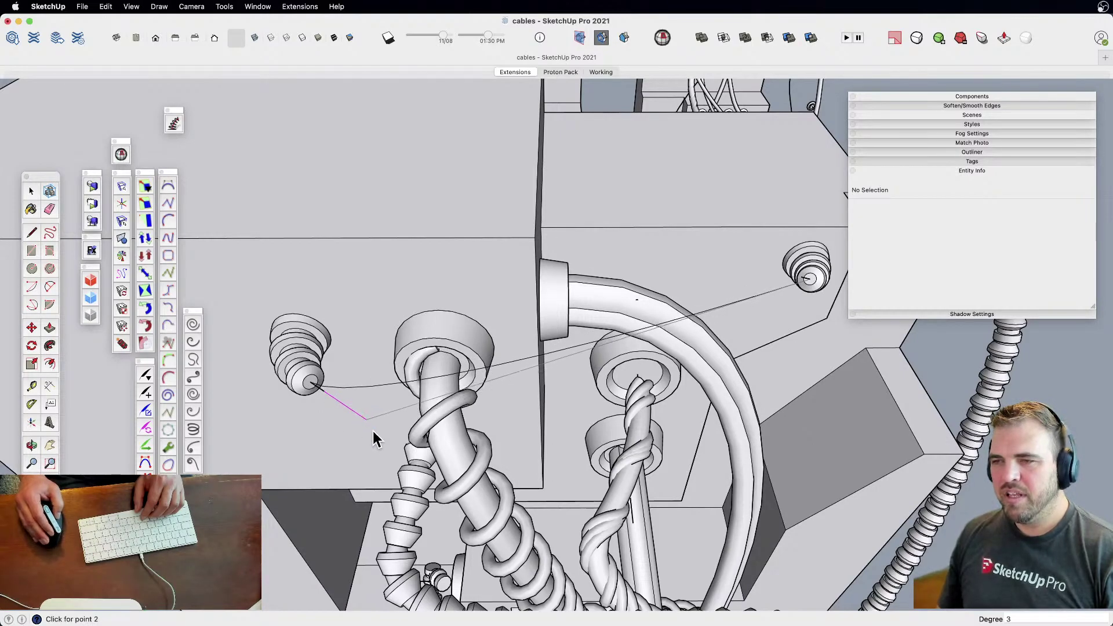
scroll(370, 426, "down", 3)
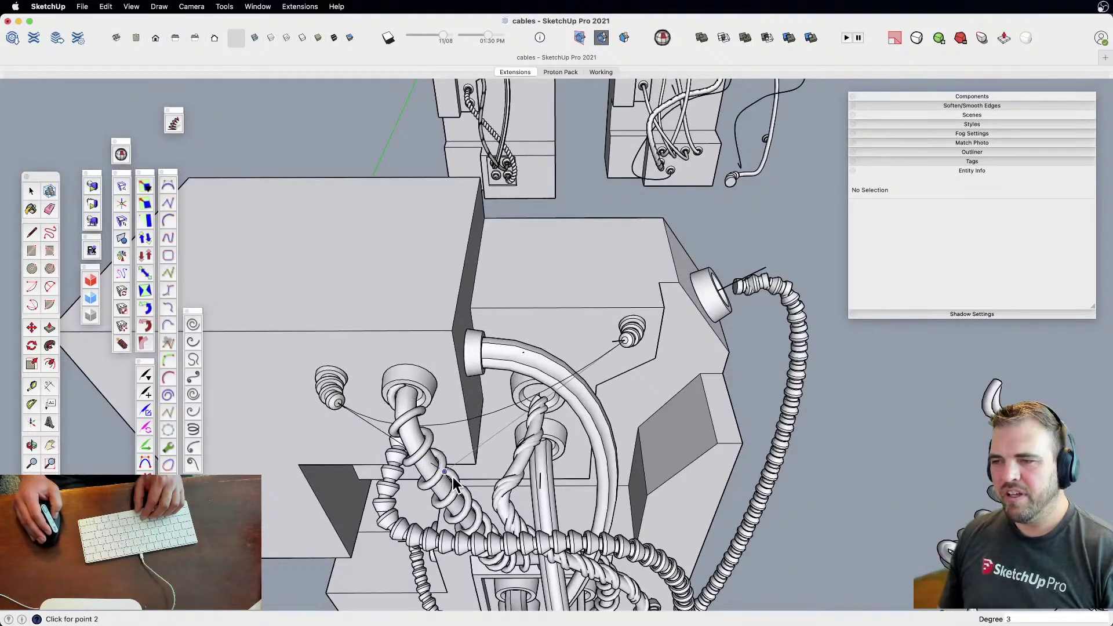
left_click(373, 424)
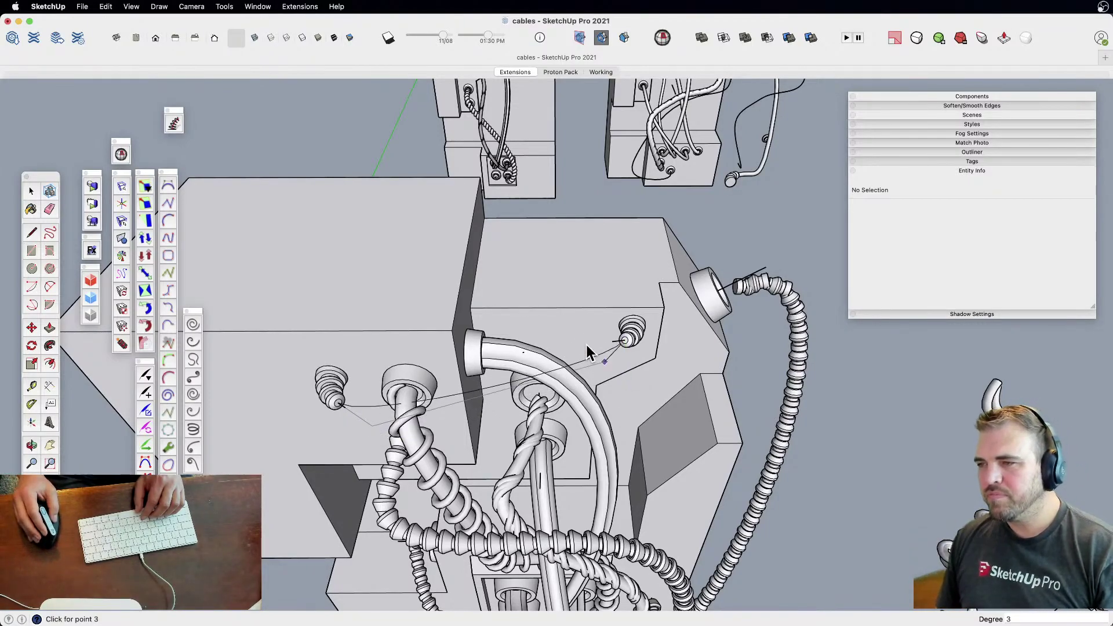
scroll(626, 347, "up", 4)
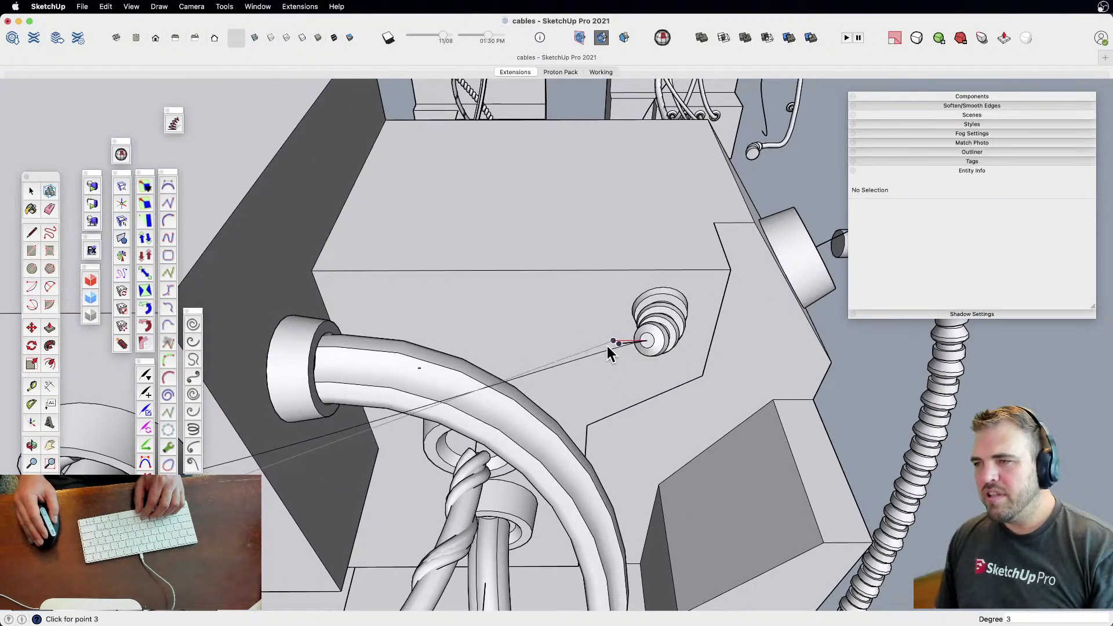
double_click(516, 353)
Run Pipe Along Path on the curve between the bent connectors with an outside diameter of 0.3"
middle_click_drag(618, 390, 638, 317)
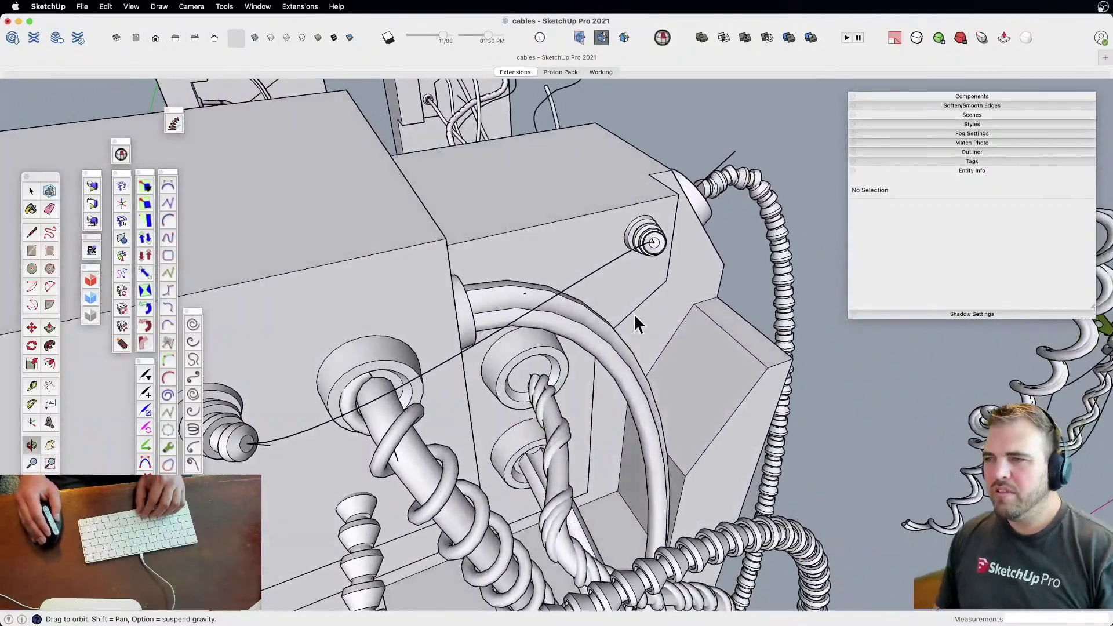
left_click(634, 252)
middle_click_drag(627, 274, 565, 380, "shift")
left_click(300, 6)
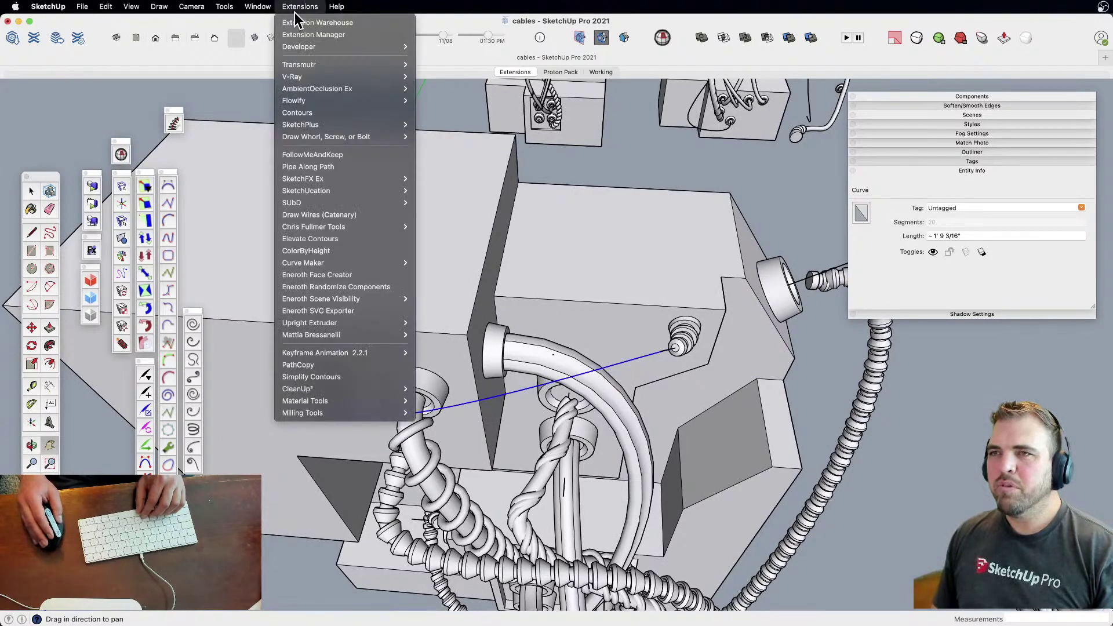
left_click(351, 168)
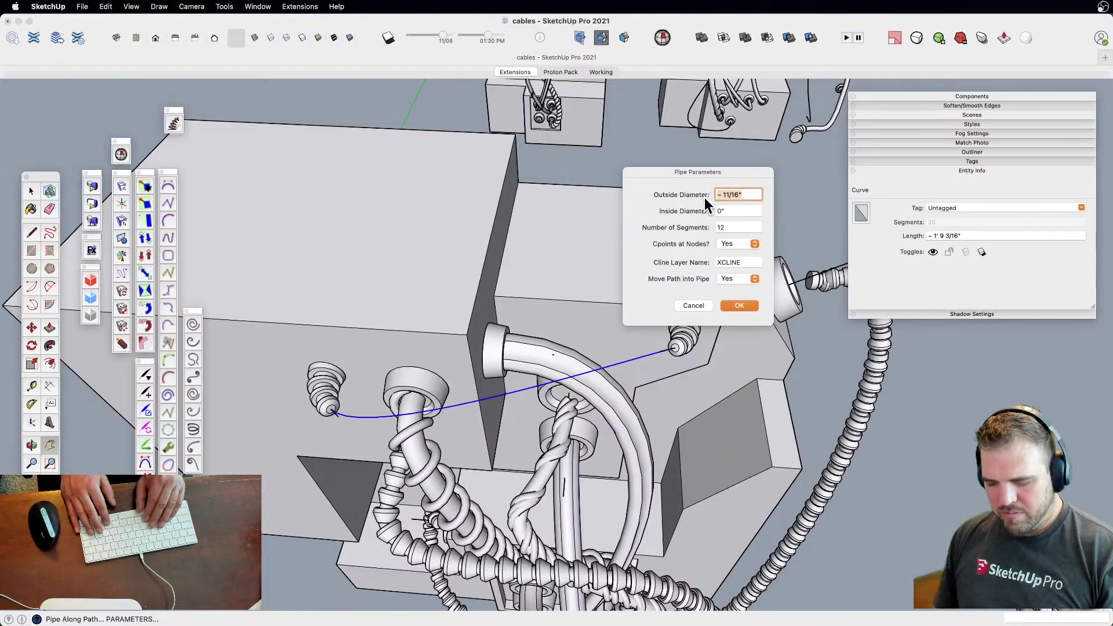
type(".3")
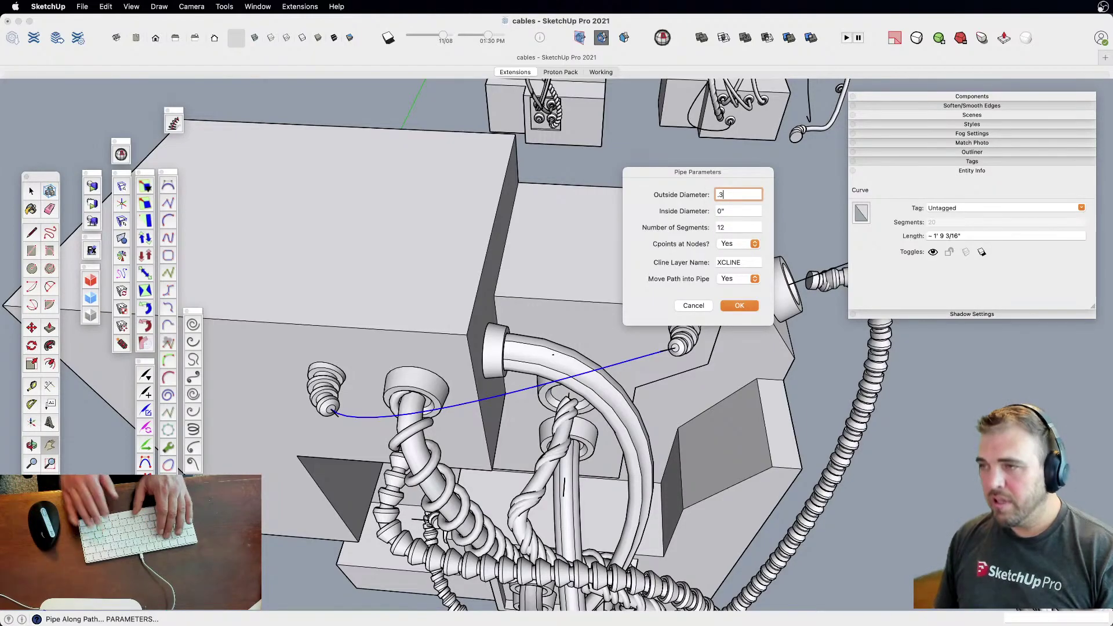
left_click(741, 306)
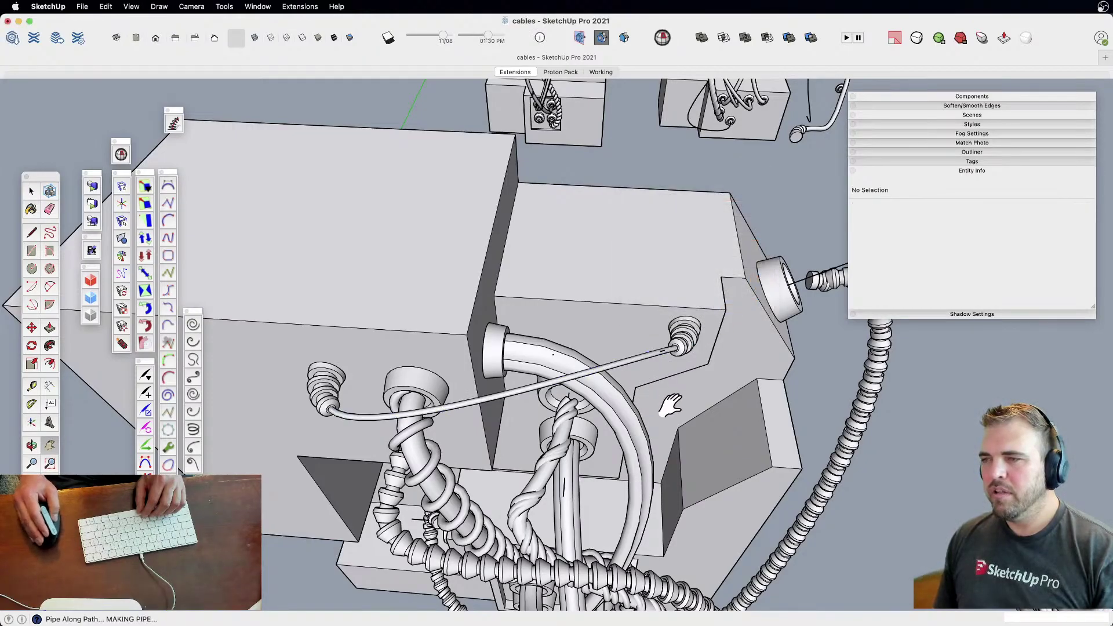
Turn on shadows with the whole proton pack in view
middle_click_drag(577, 396, 460, 390)
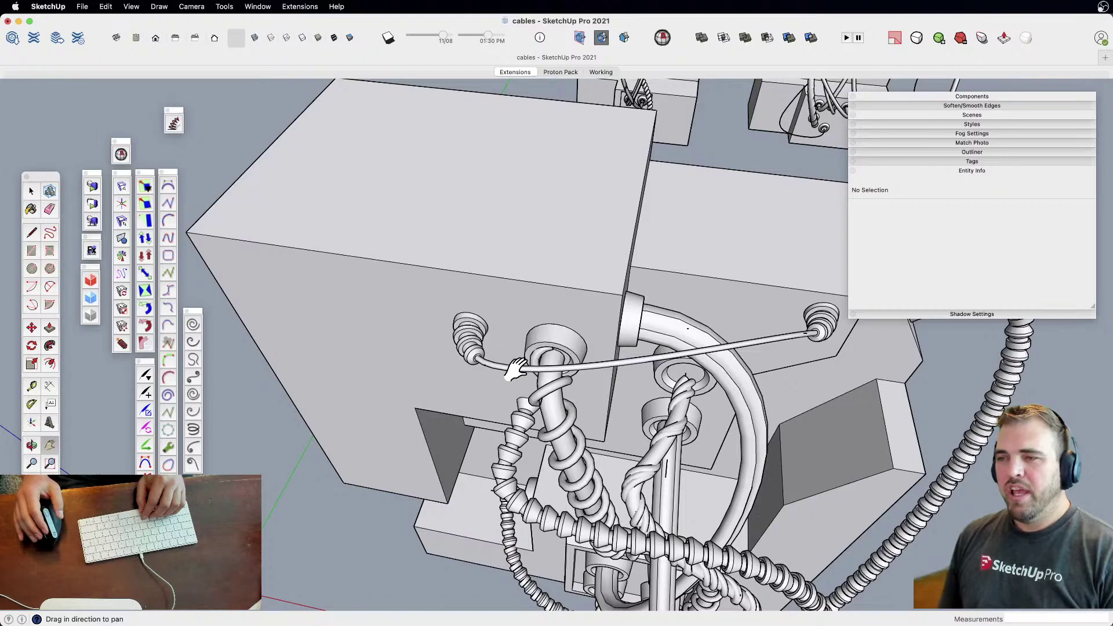
scroll(504, 364, "up", 3)
middle_click_drag(504, 363, 540, 421)
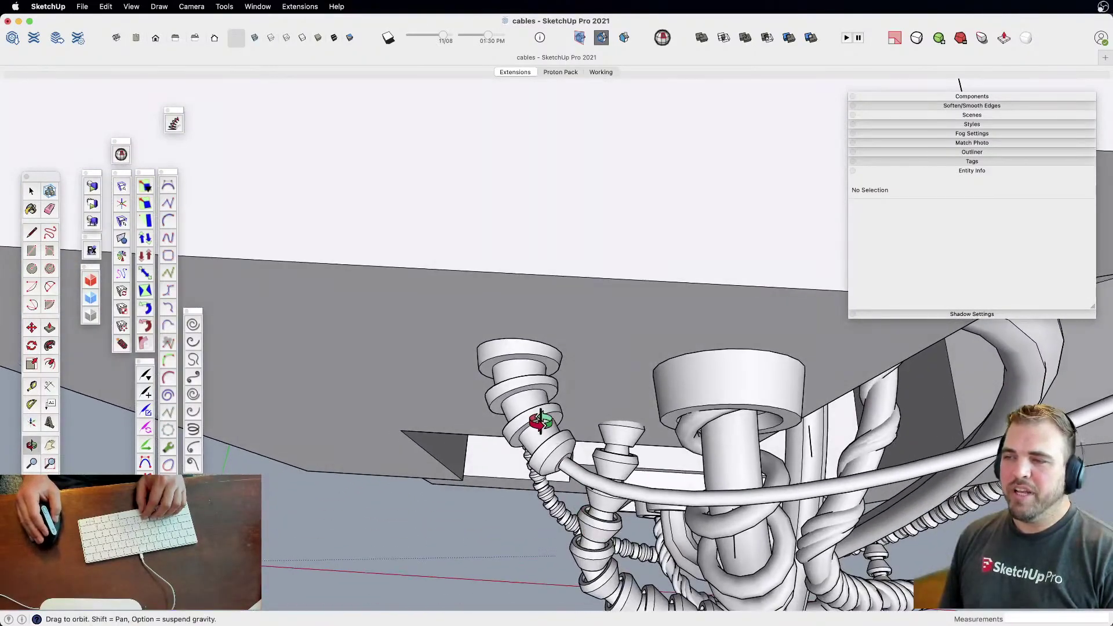
middle_click_drag(594, 461, 445, 299)
middle_click_drag(513, 342, 499, 232)
scroll(510, 319, "down", 5)
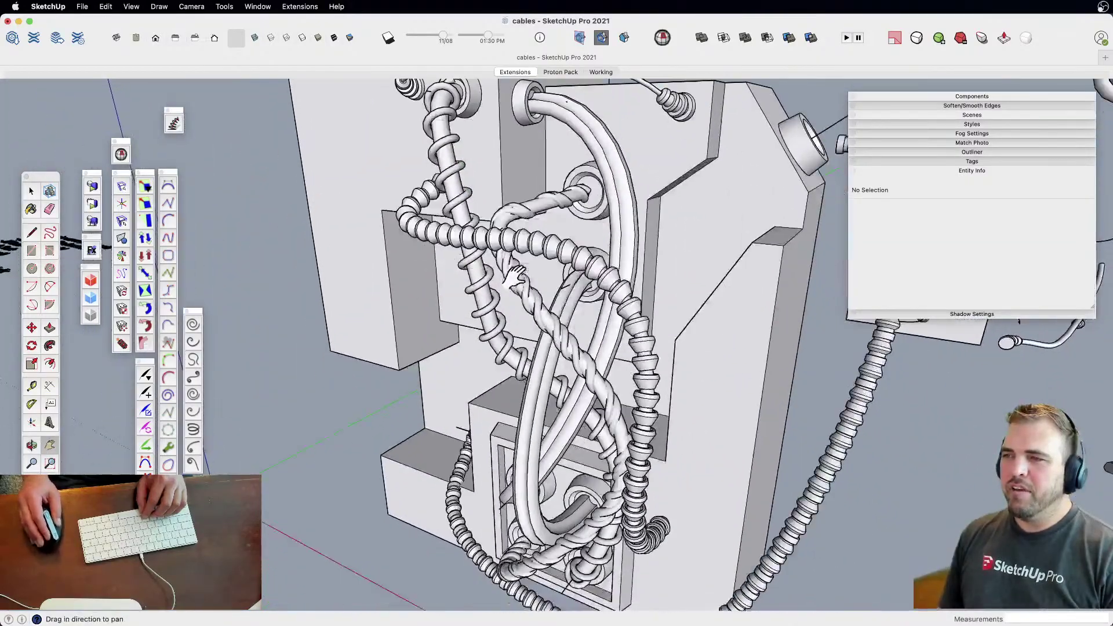
middle_click_drag(510, 319, 384, 449)
key("shift+s")
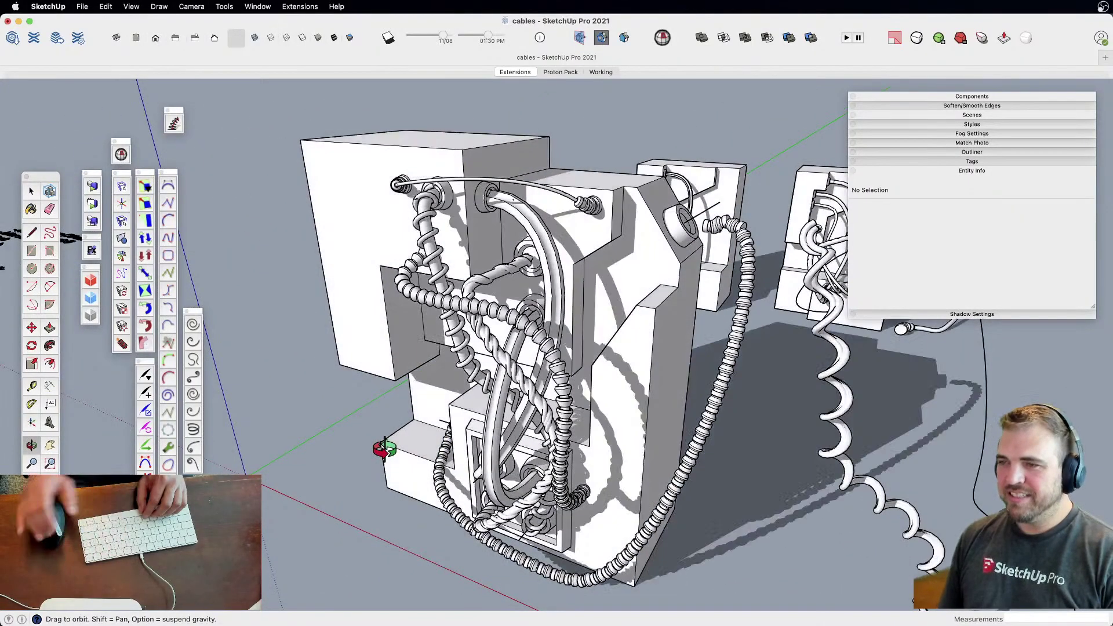
Examine the shadowed proton pack and its crossing cables from several angles and distances
scroll(436, 453, "up", 6)
middle_click_drag(441, 428, 249, 452)
middle_click_drag(249, 492, 482, 463)
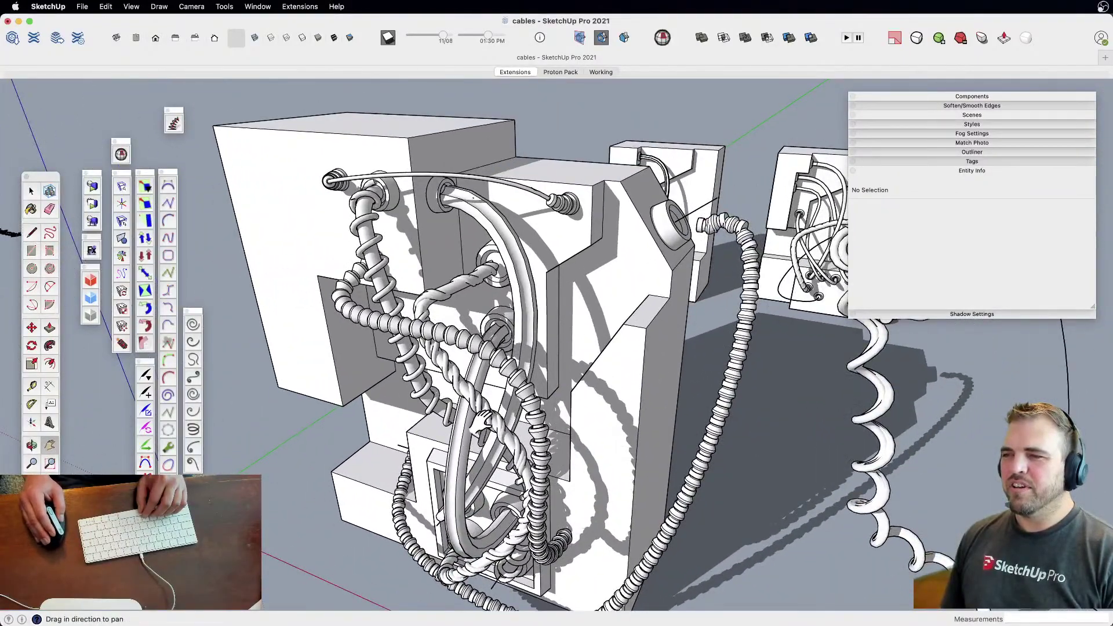
middle_click_drag(479, 422, 507, 399, "shift")
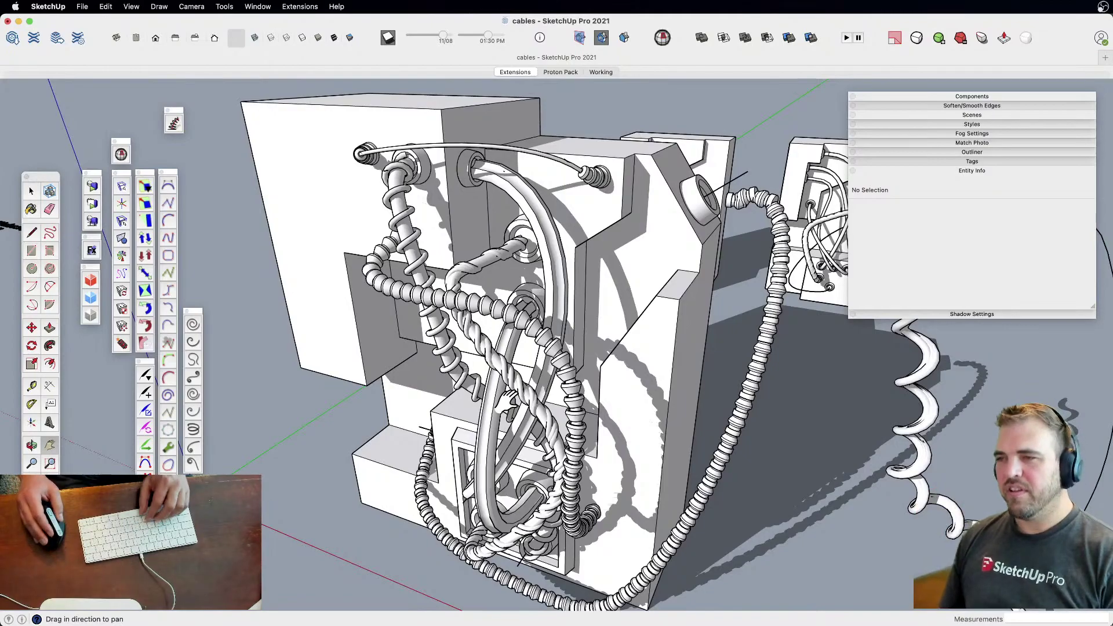
scroll(539, 429, "up", 6)
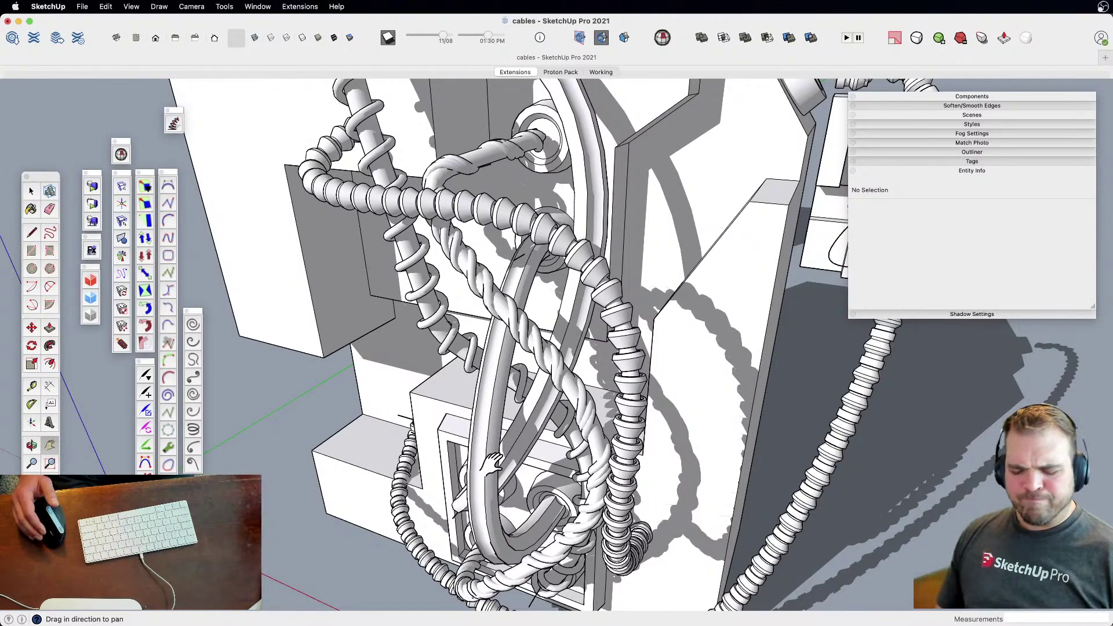
key("space")
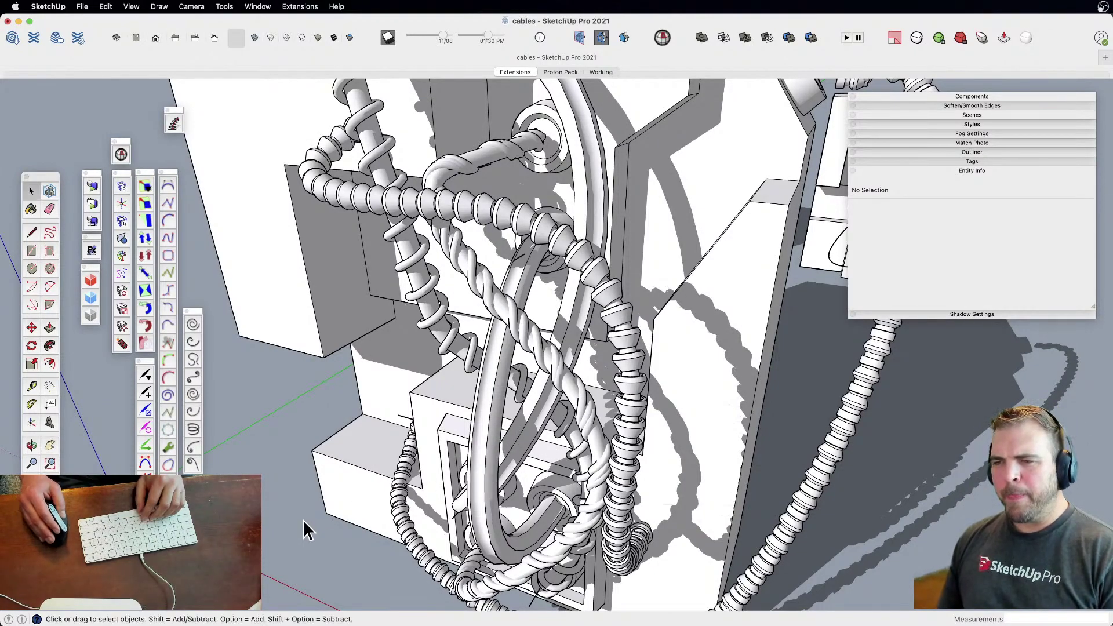
middle_click_drag(305, 530, 548, 409)
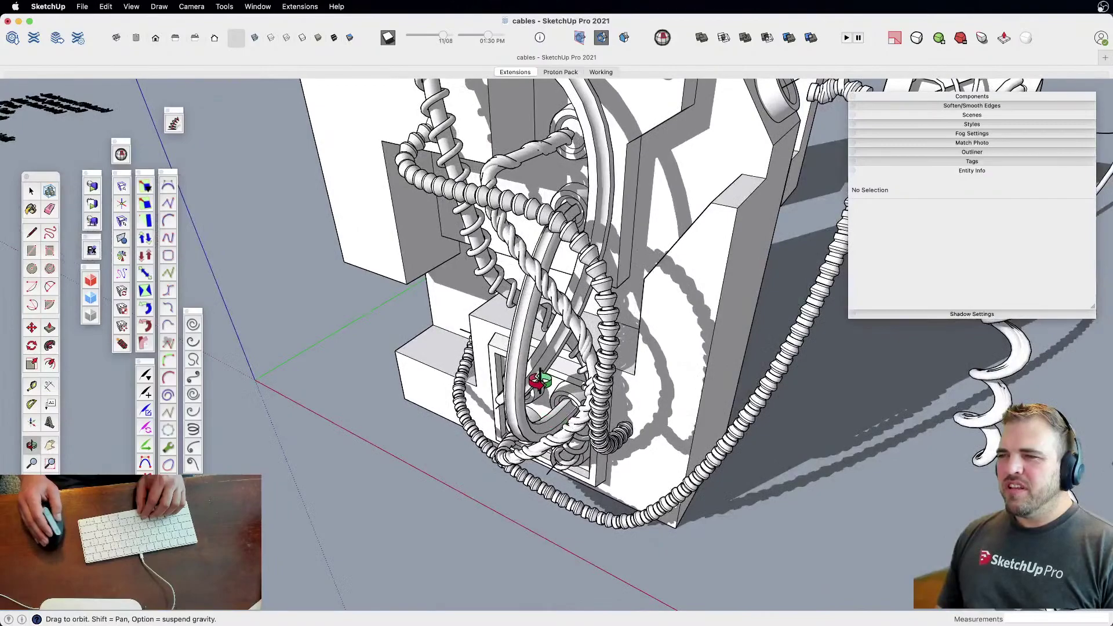
left_click(583, 235)
left_click(298, 447)
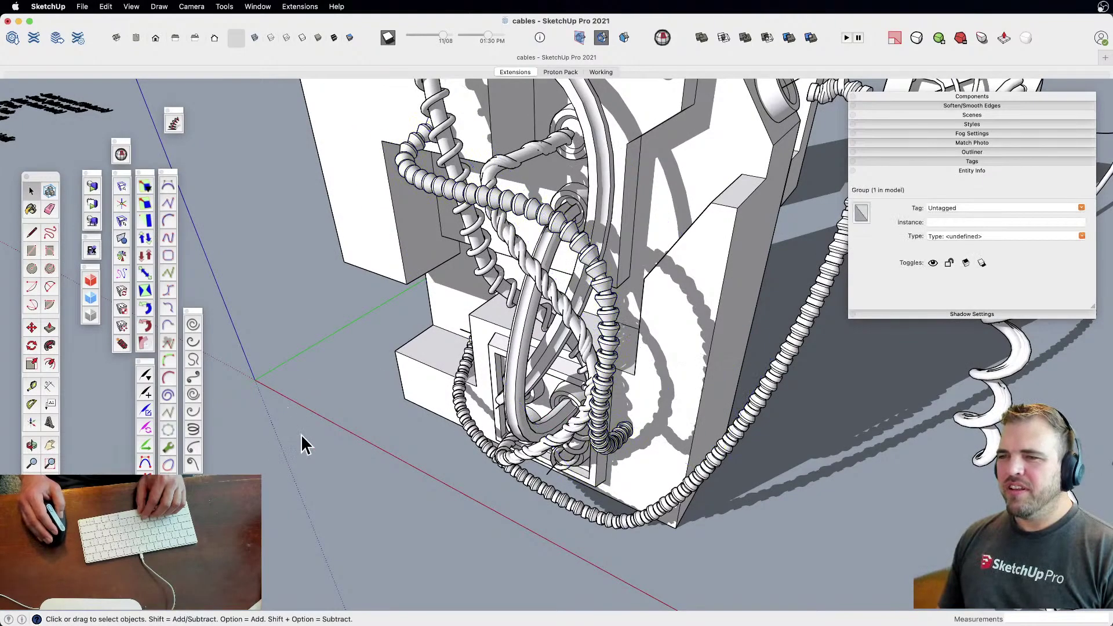
Mix a muted reddish-brown colour and paint one strand of the twisted cable with it
left_click(31, 210)
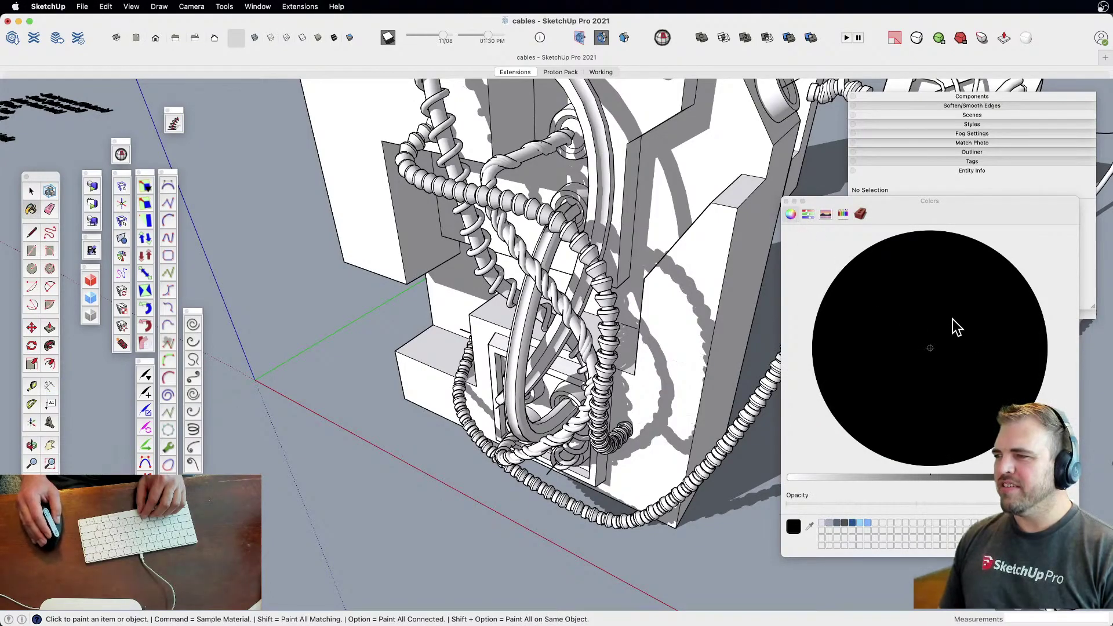
left_click(866, 476)
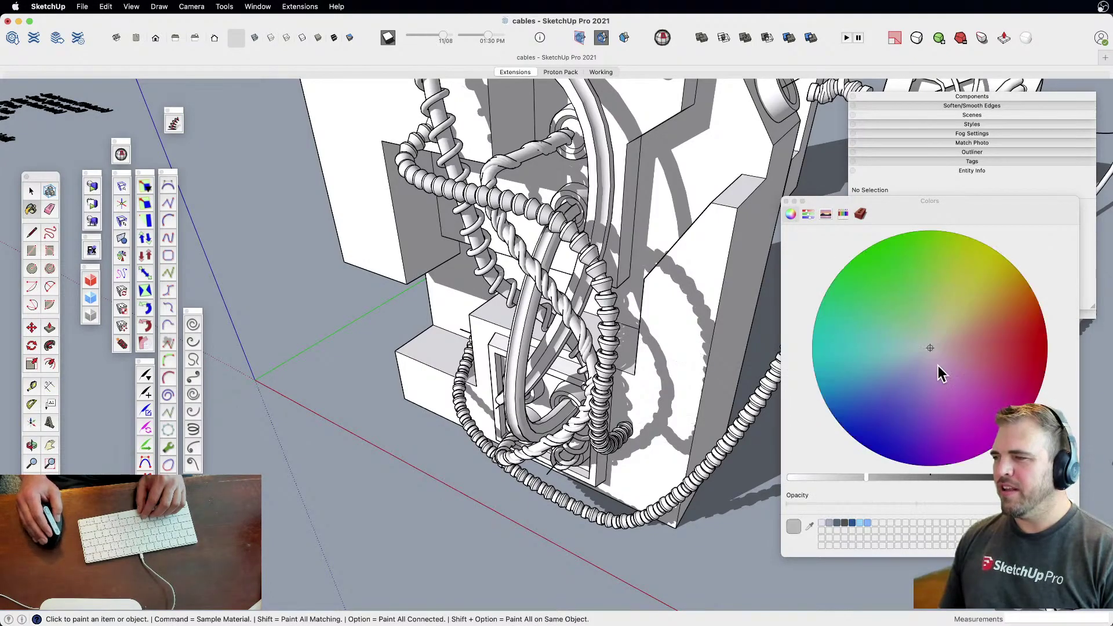
left_click(960, 338)
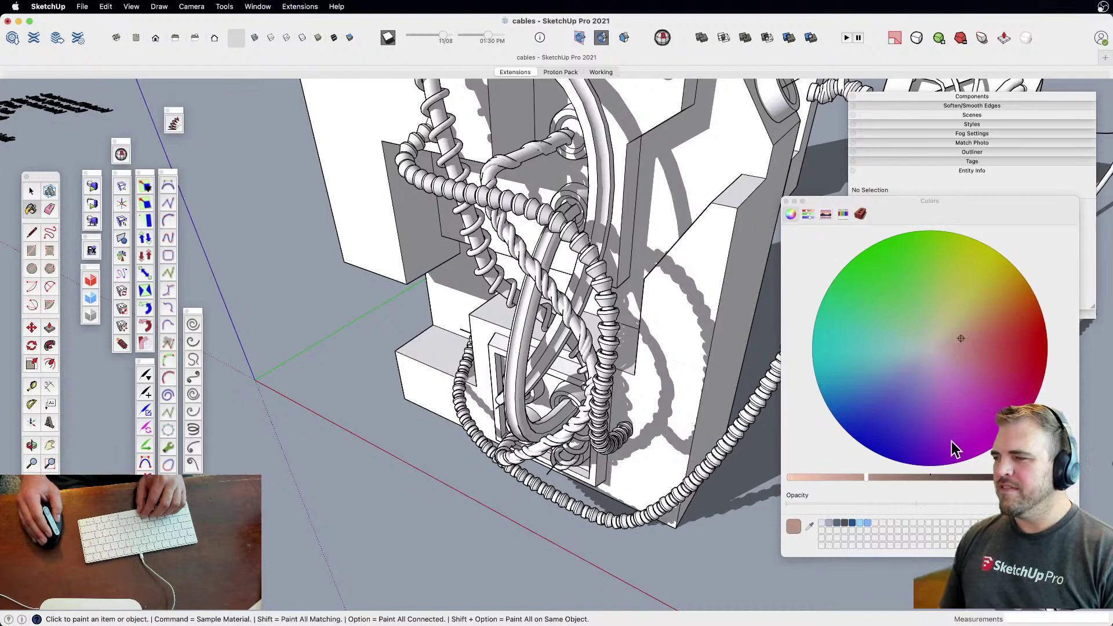
left_click(875, 477)
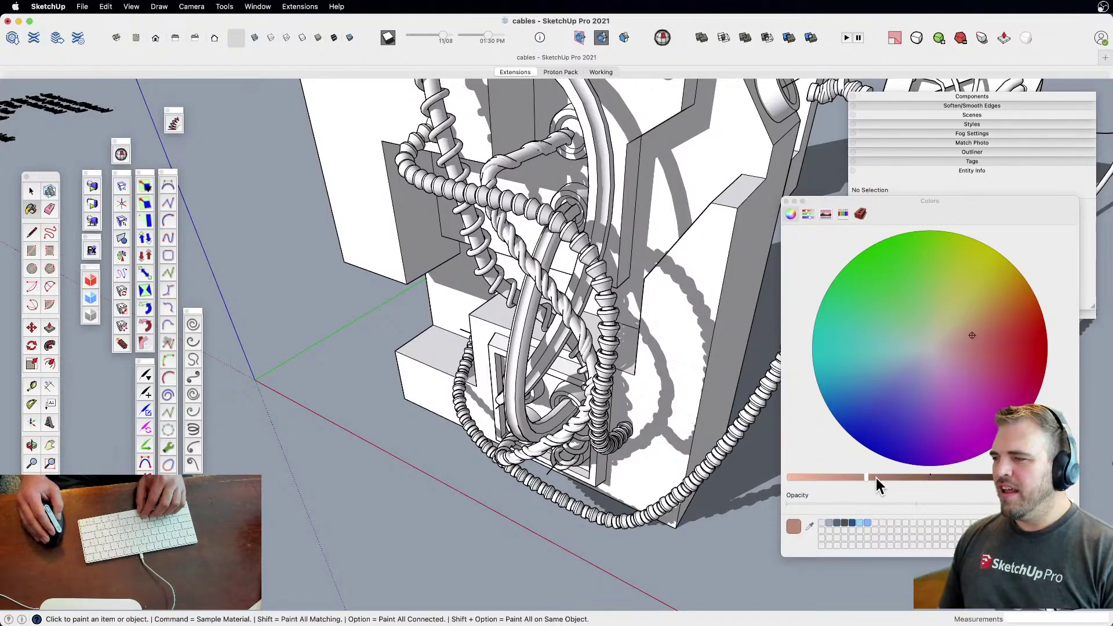
left_click(530, 244)
scroll(551, 268, "up", 3)
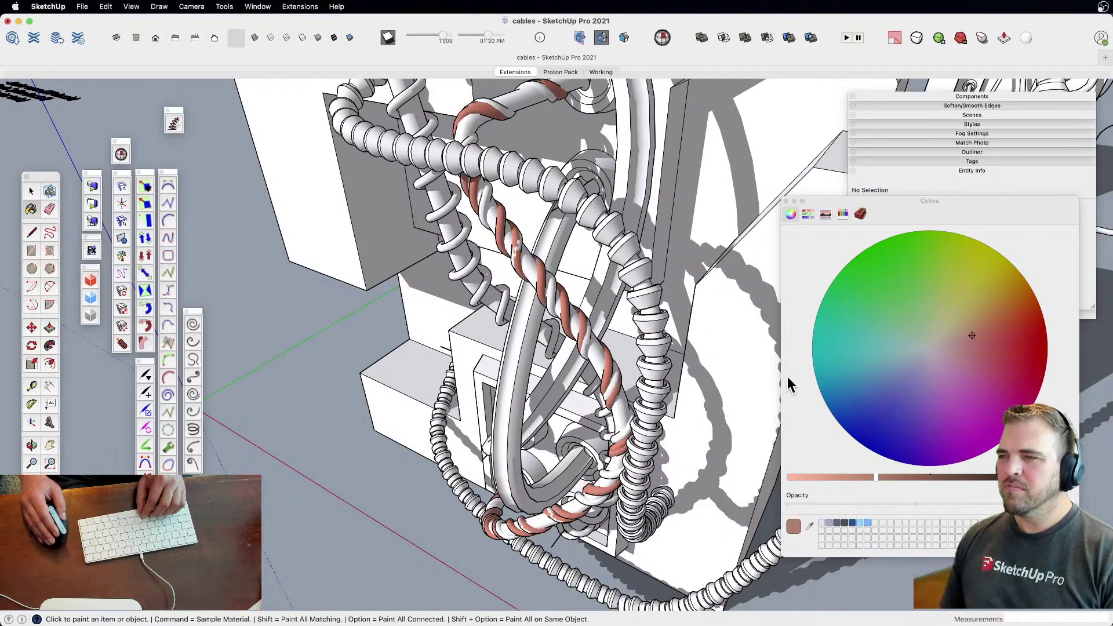
Paint the twisted cable's remaining strands, one in a darker reddish brown and one in a pale dusty pink
left_click(937, 476)
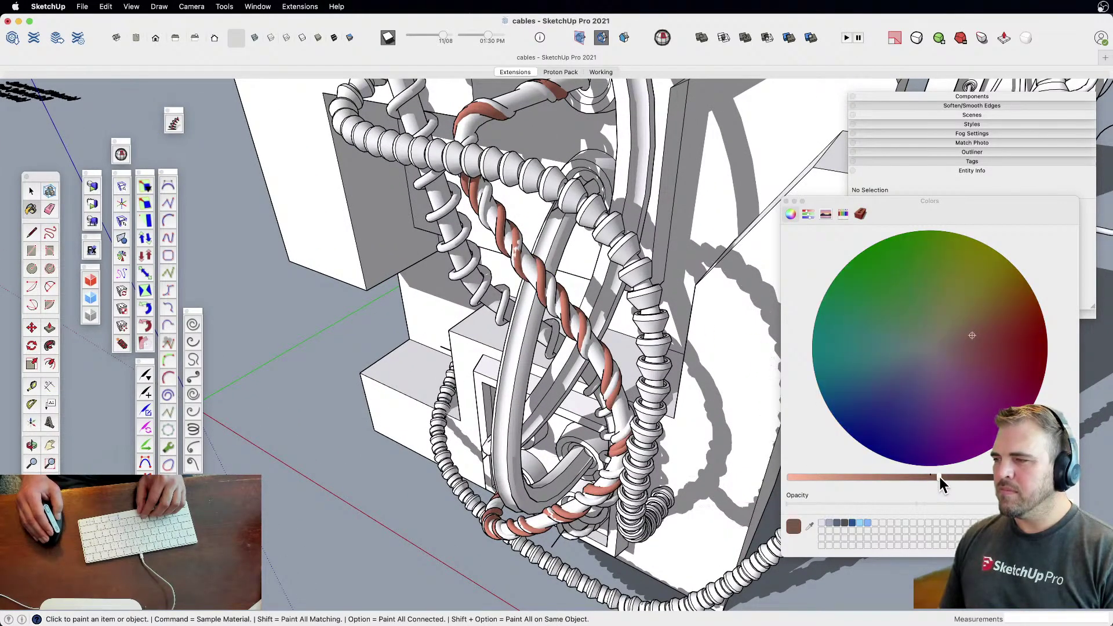
left_click(555, 285)
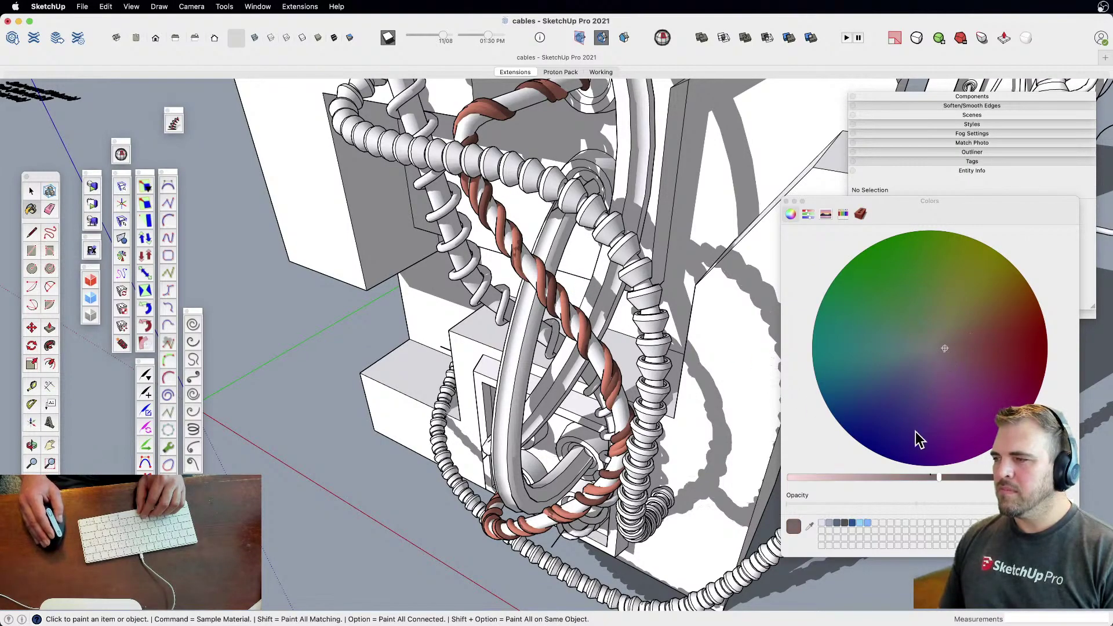
left_click_drag(938, 476, 880, 477)
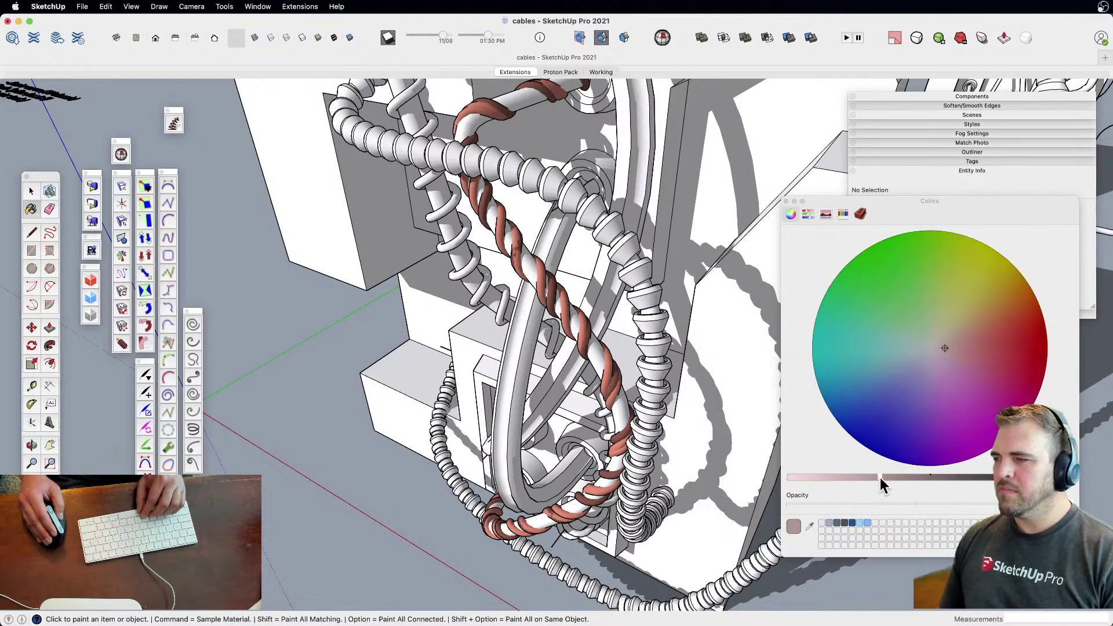
left_click(582, 313)
middle_click_drag(651, 393, 577, 298)
scroll(573, 315, "down", 4)
scroll(600, 333, "up", 6)
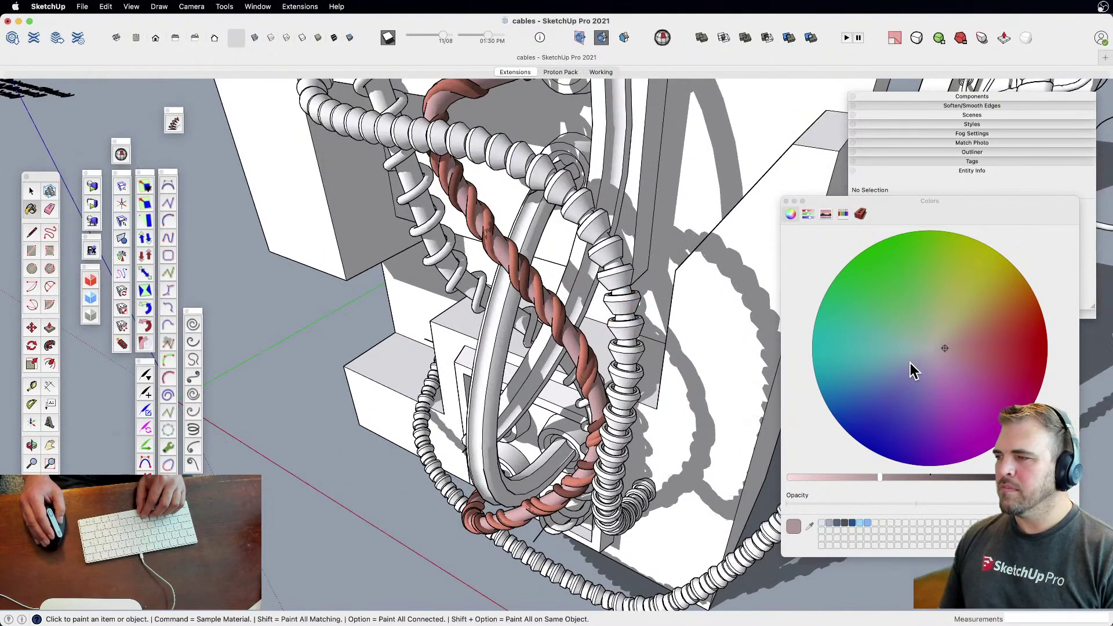
Paint the large ribbed cable crossing the twisted one teal and darken it to a deep teal
left_click(632, 322)
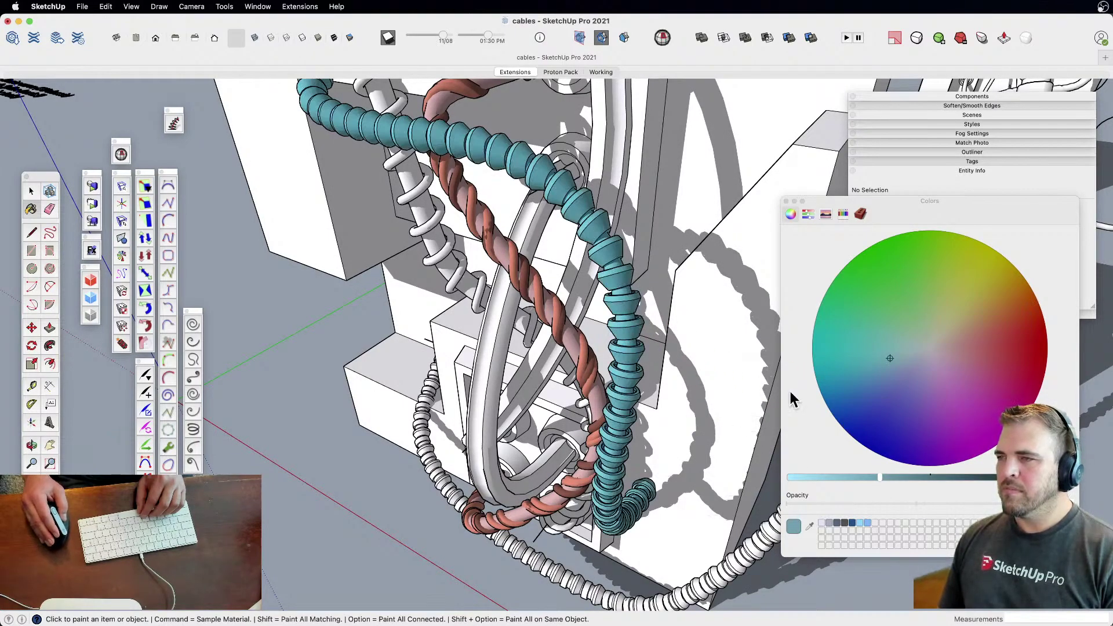
left_click(937, 476)
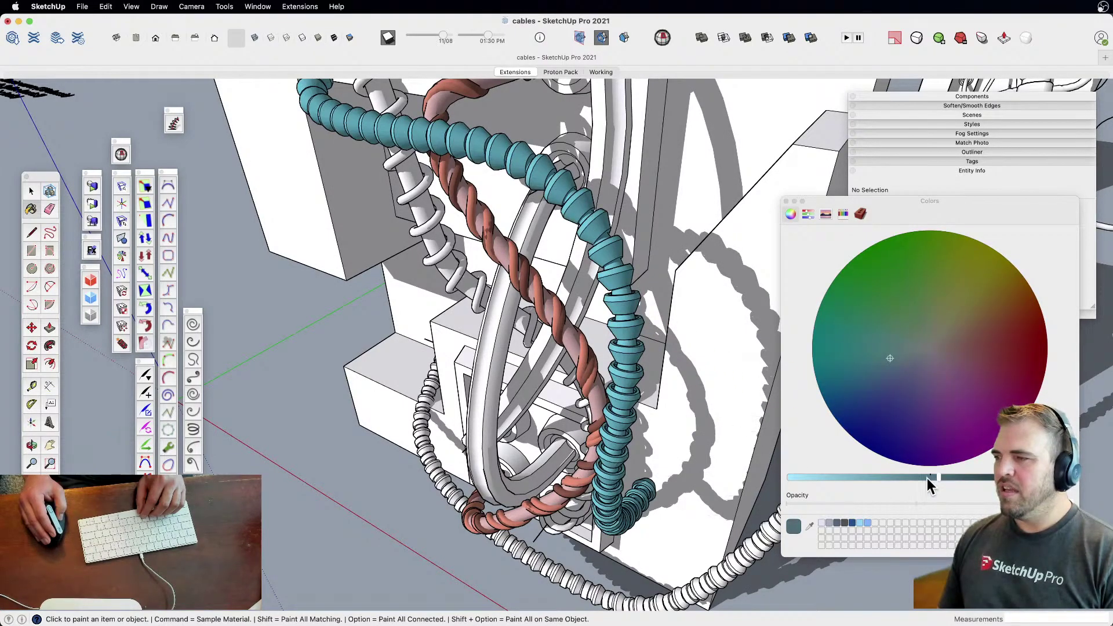
left_click(626, 306)
scroll(629, 305, "down", 3)
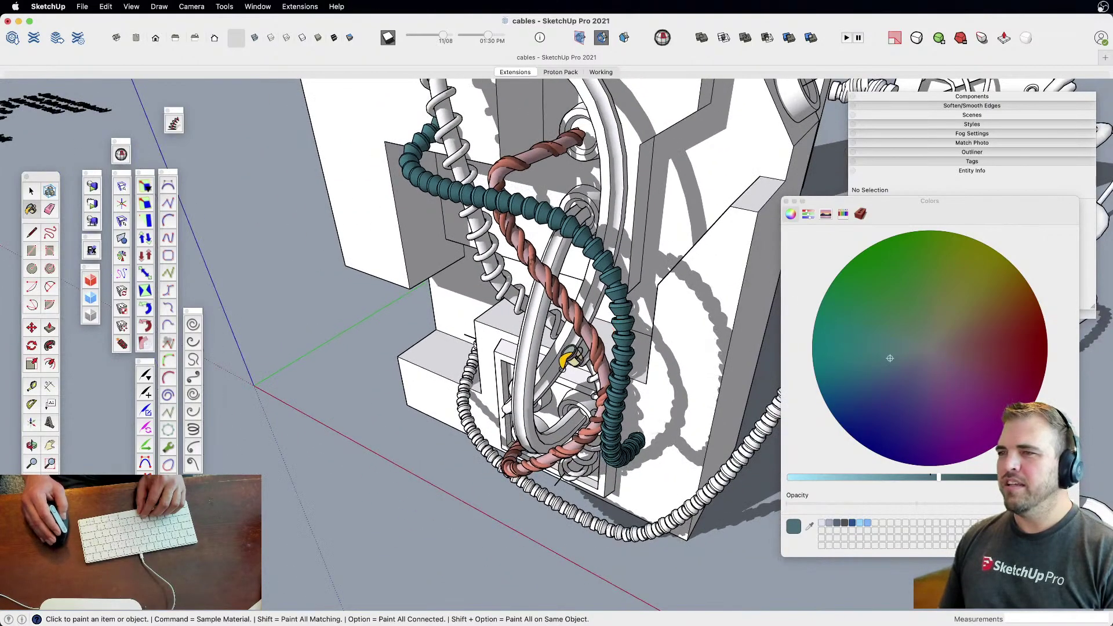
scroll(525, 386, "down", 3)
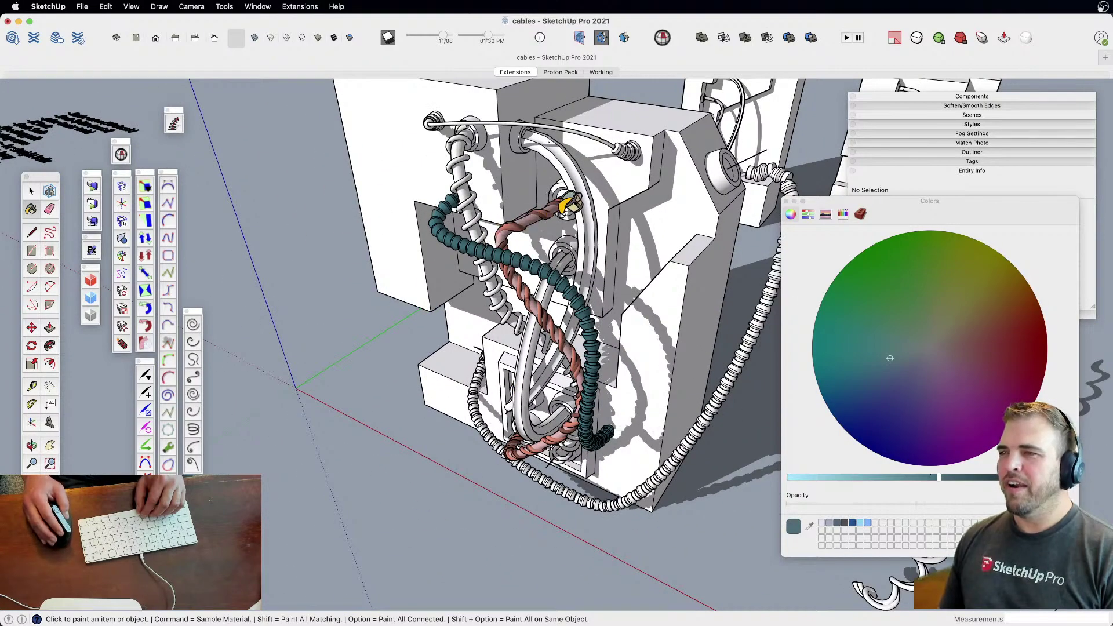
Mix a pale greenish grey and paint the tall plain curved cable on the upper pack with it
left_click(922, 343)
left_click_drag(883, 476, 871, 476)
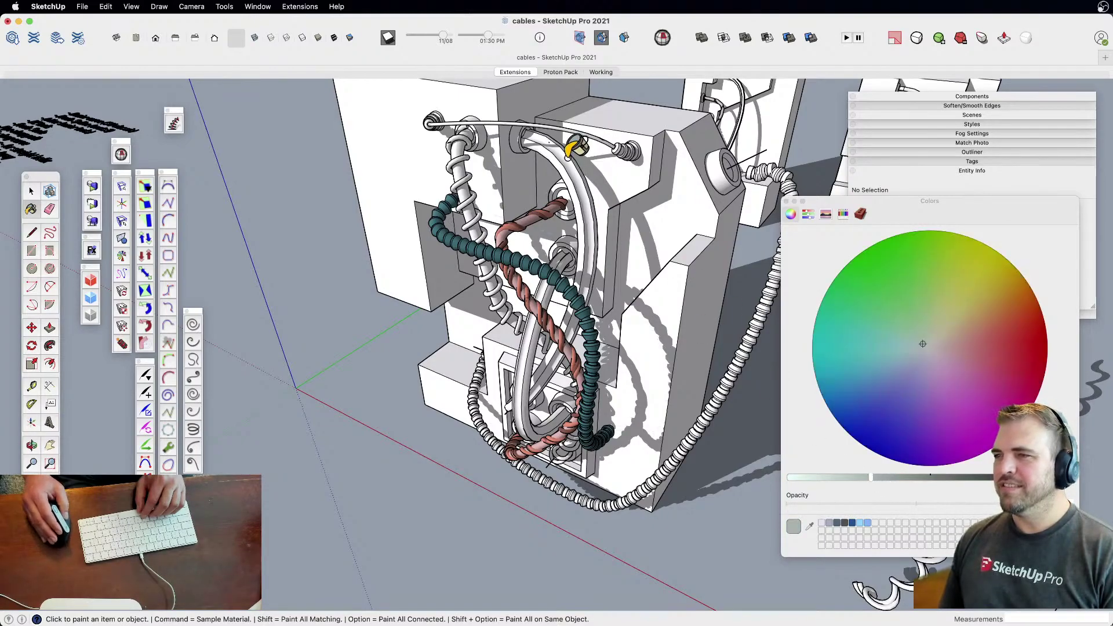
left_click(576, 181)
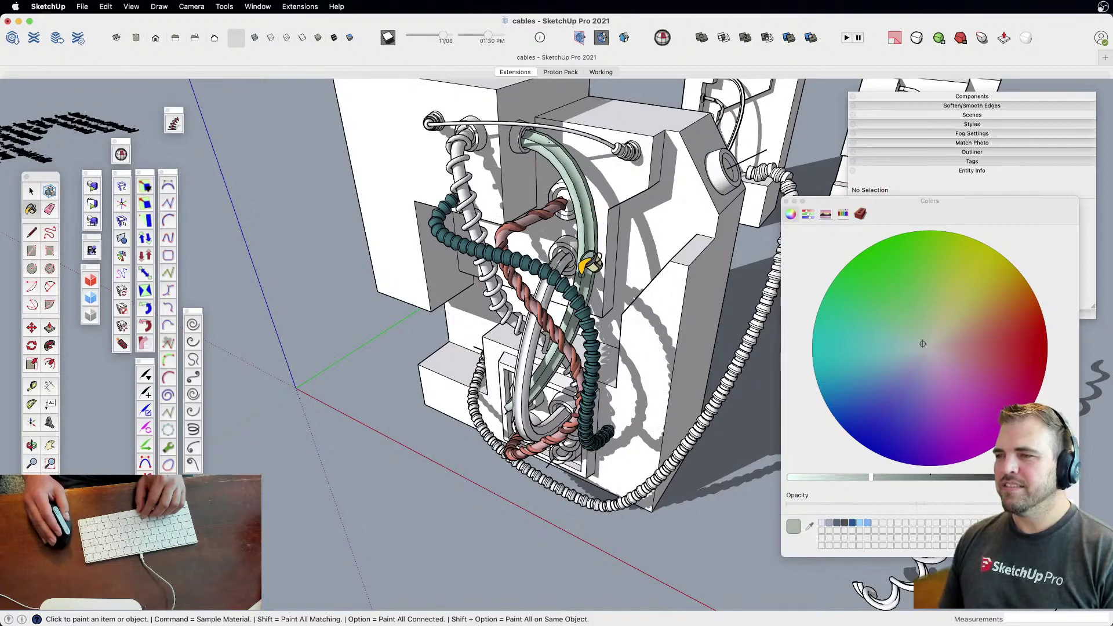
Mix a neutral medium grey and paint the long ribbed hose looping around the base of the pack
scroll(493, 385, "up", 5)
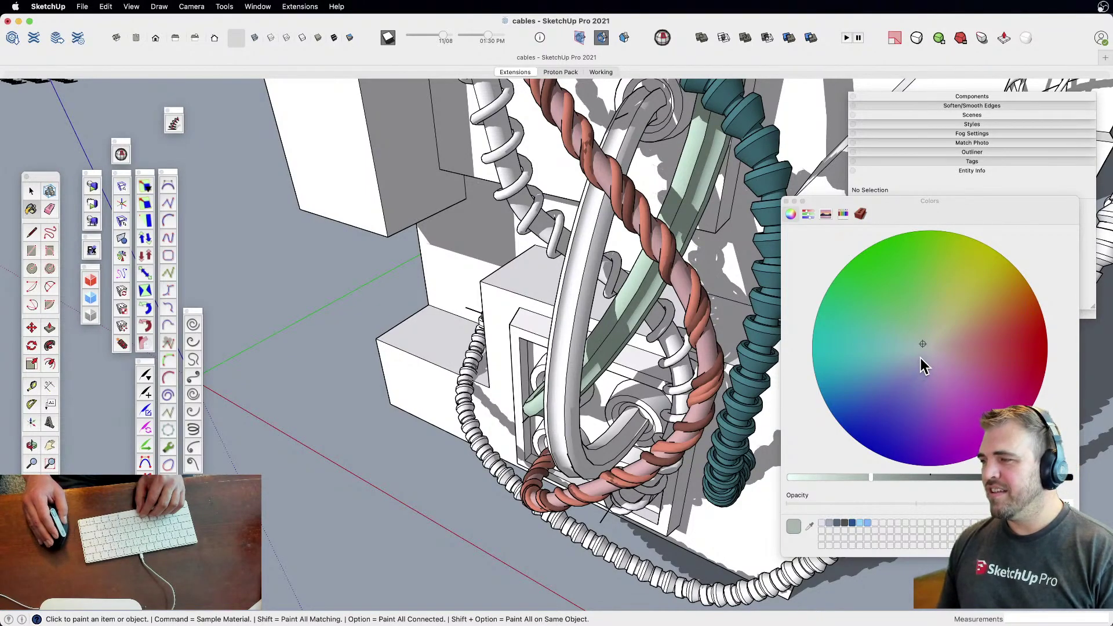
left_click(921, 477)
left_click(649, 568)
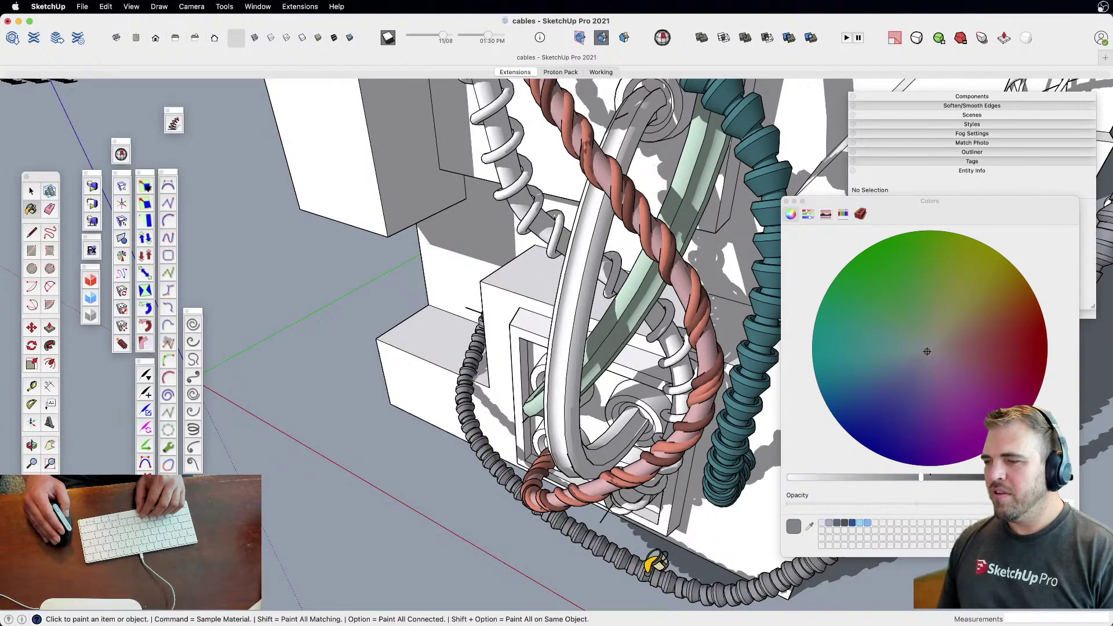
scroll(580, 539, "down", 6)
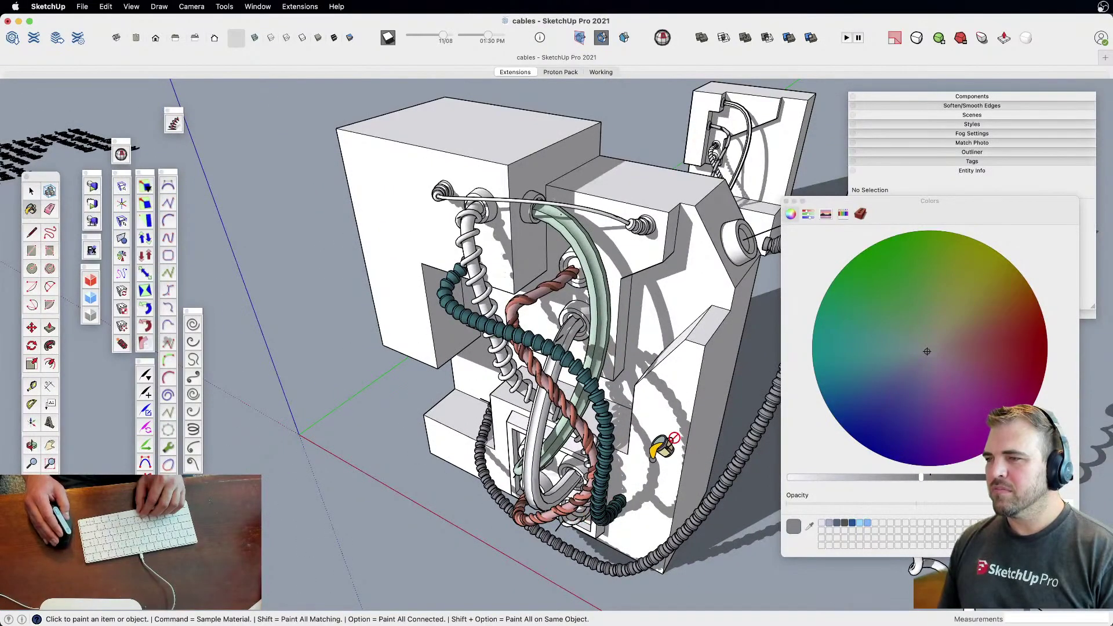
Unlock the proton pack body group and paint it a lighter neutral grey
key("space")
left_click(653, 402)
right_click(658, 391)
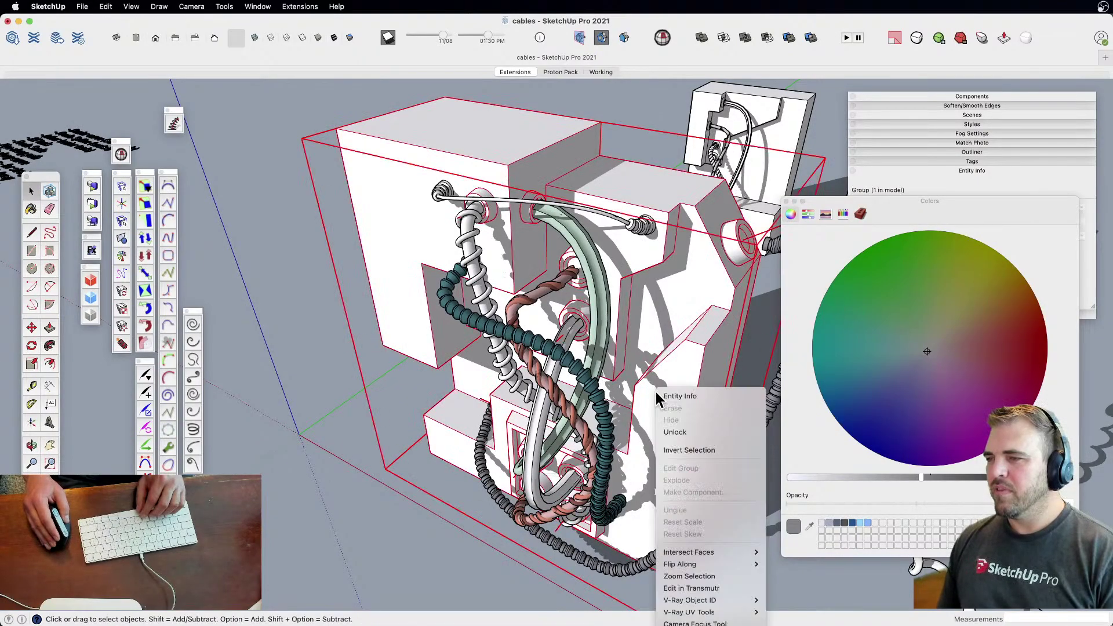
left_click(675, 432)
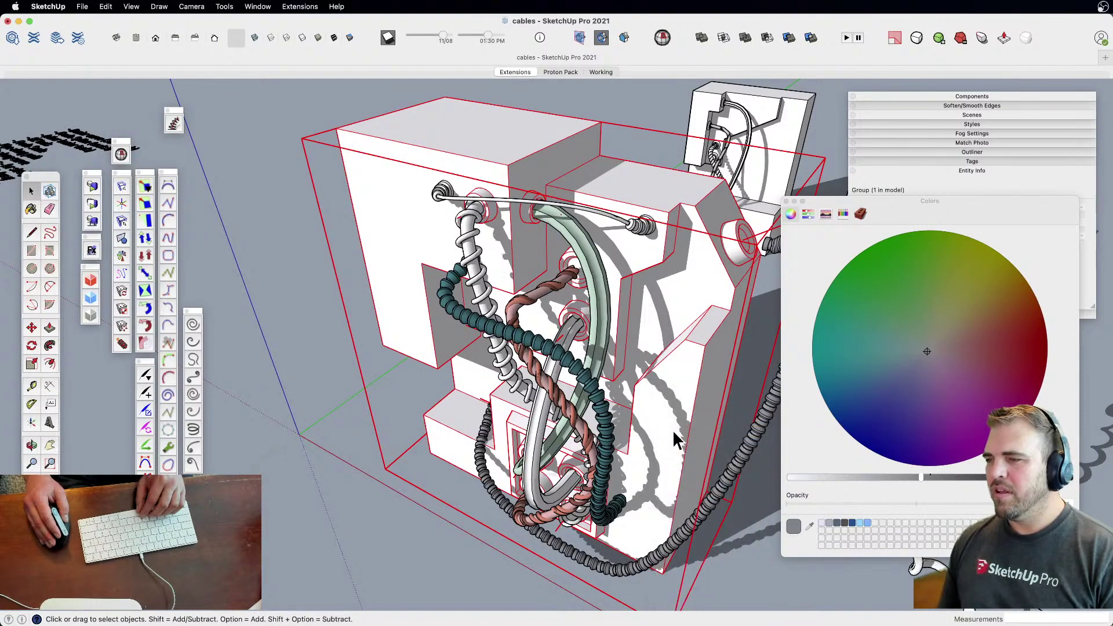
left_click_drag(897, 478, 888, 477)
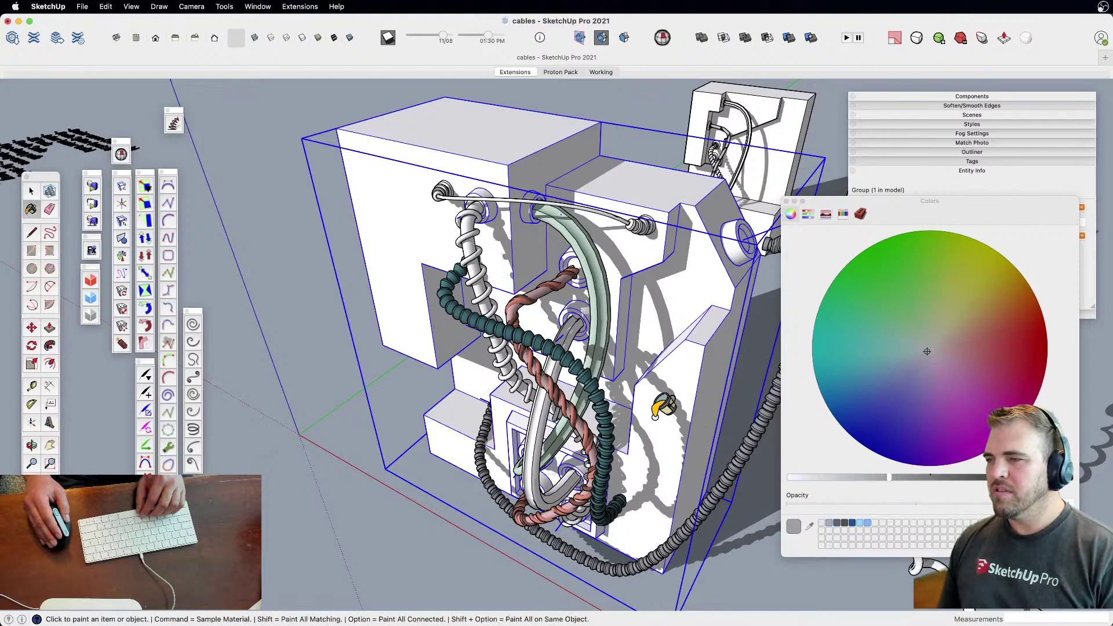
left_click(656, 413)
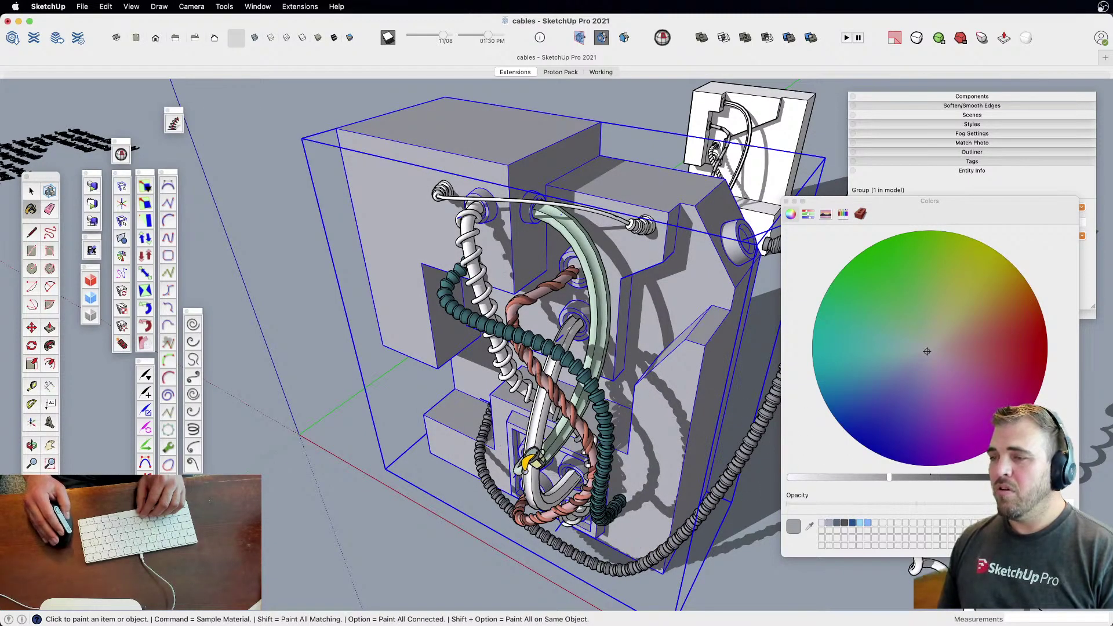
Repaint the long ribbed hose around the pack's base a dark charcoal grey
key("space")
left_click(496, 501)
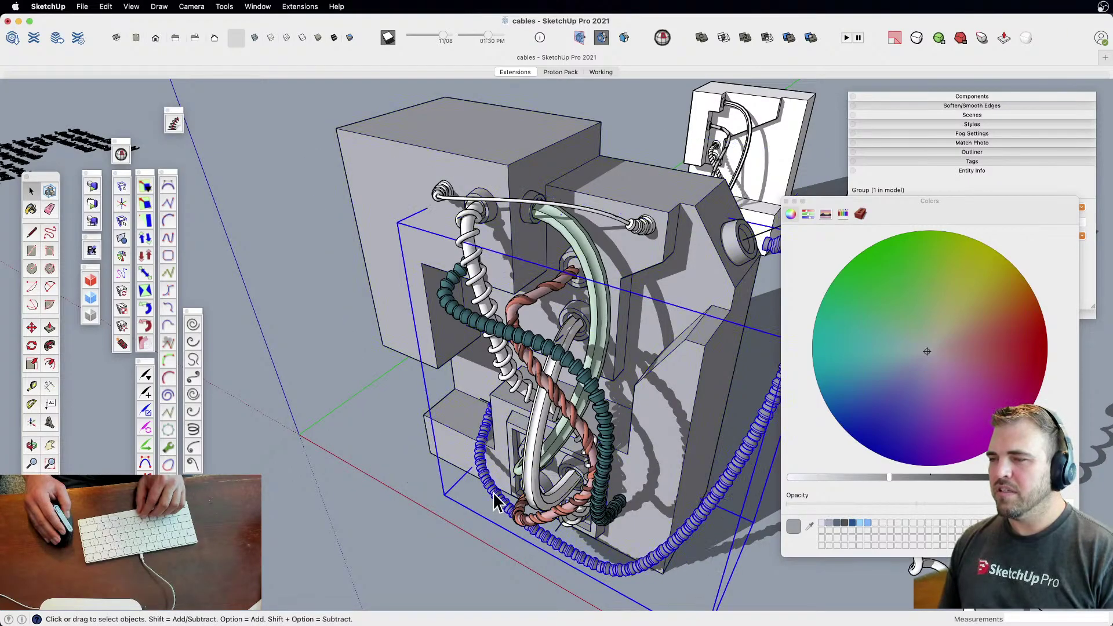
left_click(975, 477)
key("b")
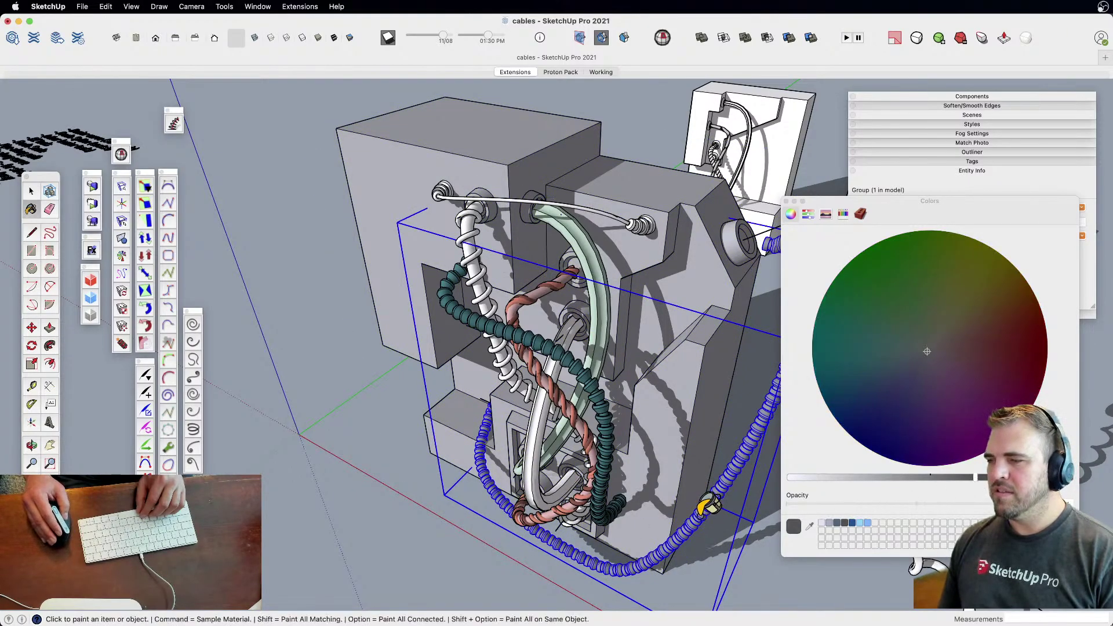
left_click(696, 516)
key("space")
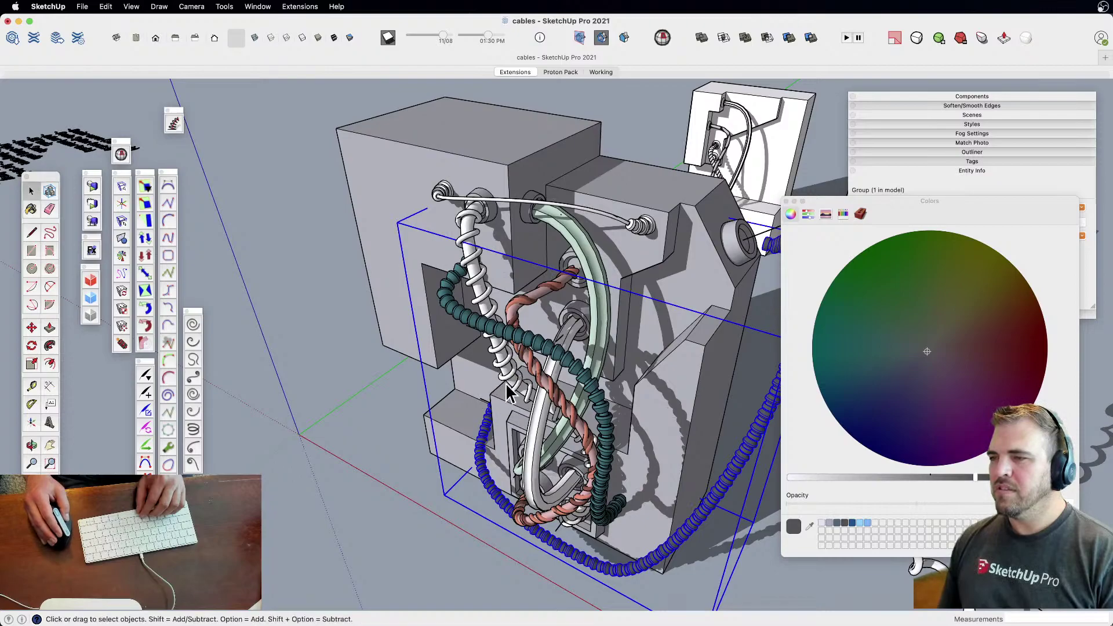
Select the spiral-wrapped cable and examine it and the thin cable above it from higher angles
left_click(508, 385)
scroll(503, 389, "up", 4)
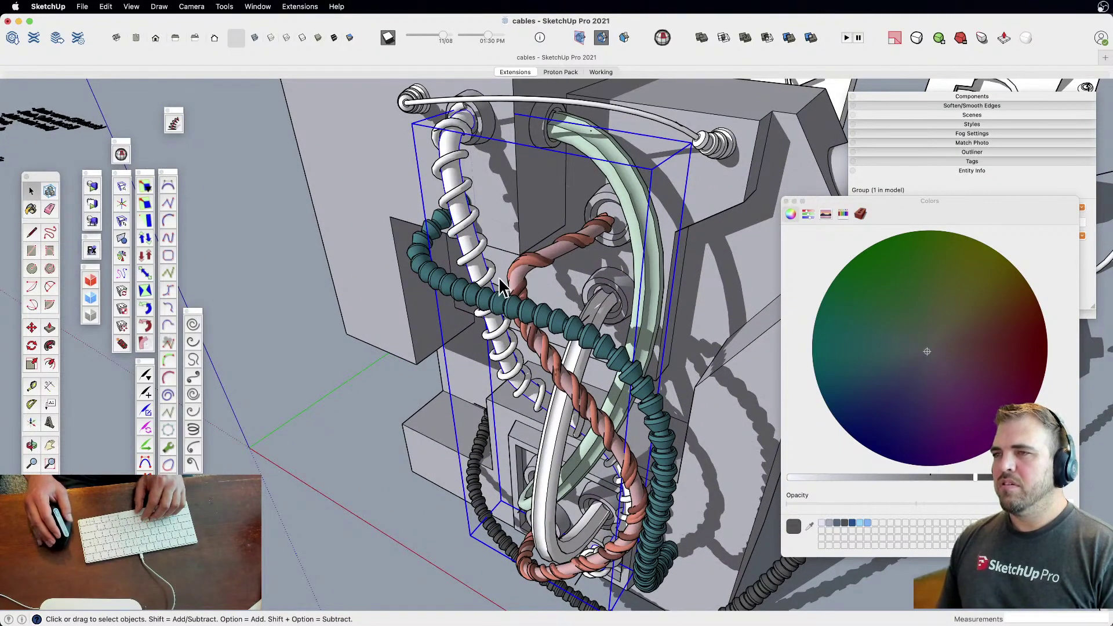
middle_click_drag(607, 299, 655, 334)
middle_click_drag(673, 277, 631, 307)
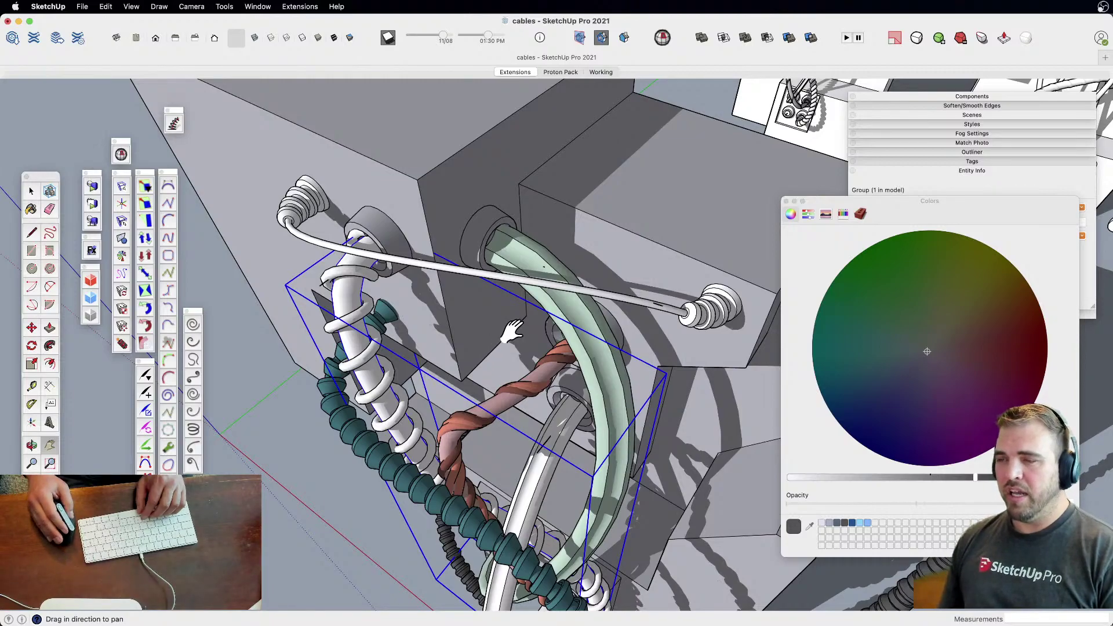
middle_click_drag(520, 328, 525, 360)
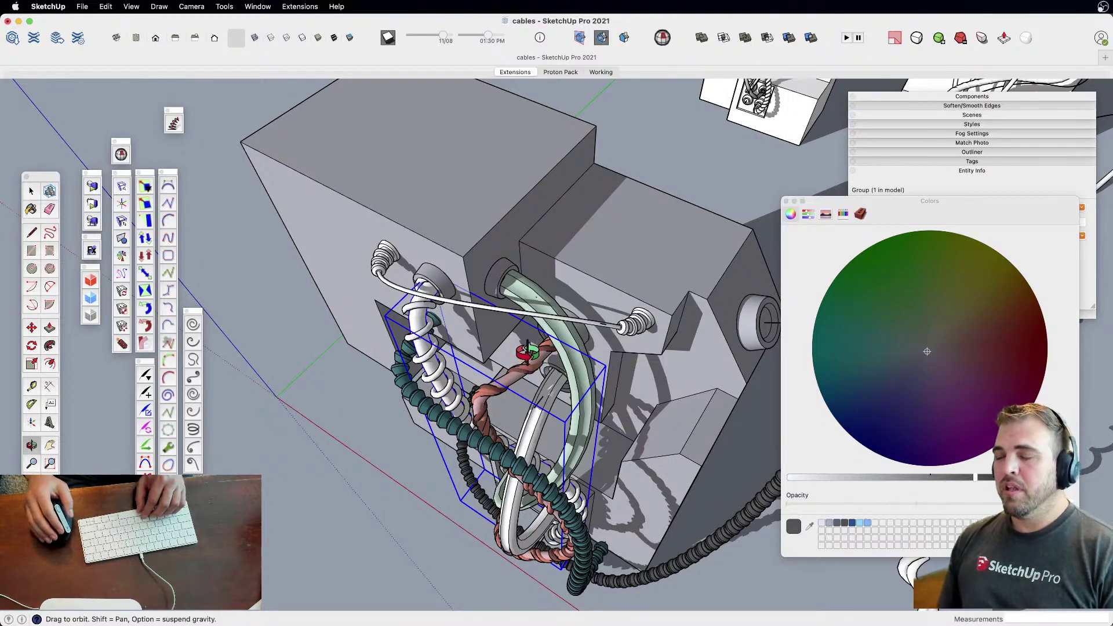
middle_click_drag(523, 354, 382, 302)
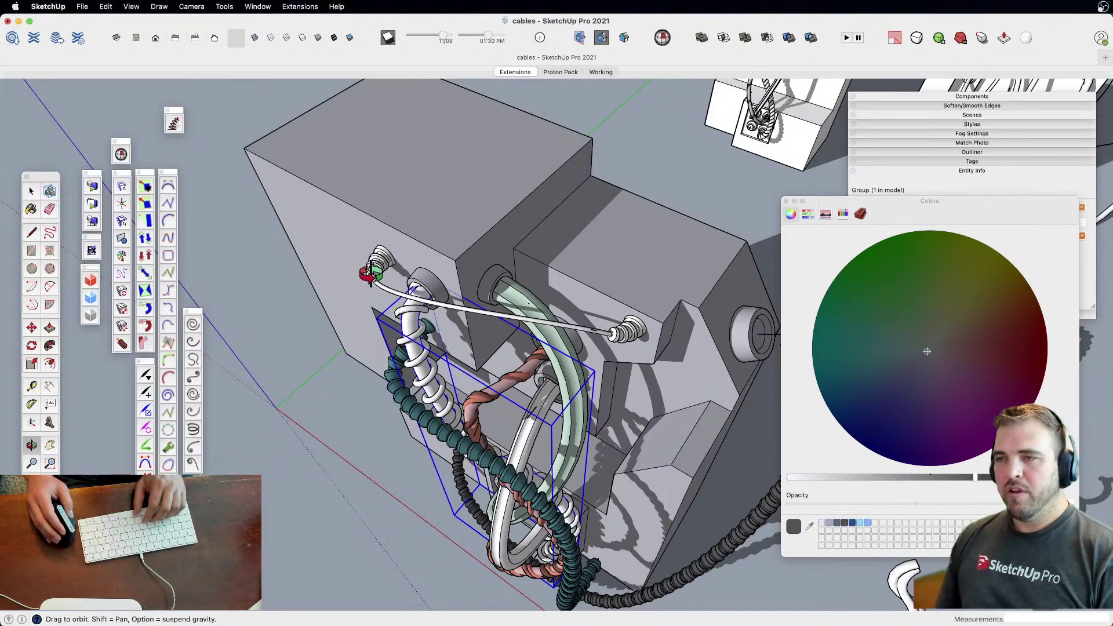
Paint the thin upper cable and both of its ribbed end connectors a very dark reddish brown
scroll(375, 261, "up", 3)
left_click_drag(376, 263, 460, 341)
key("space")
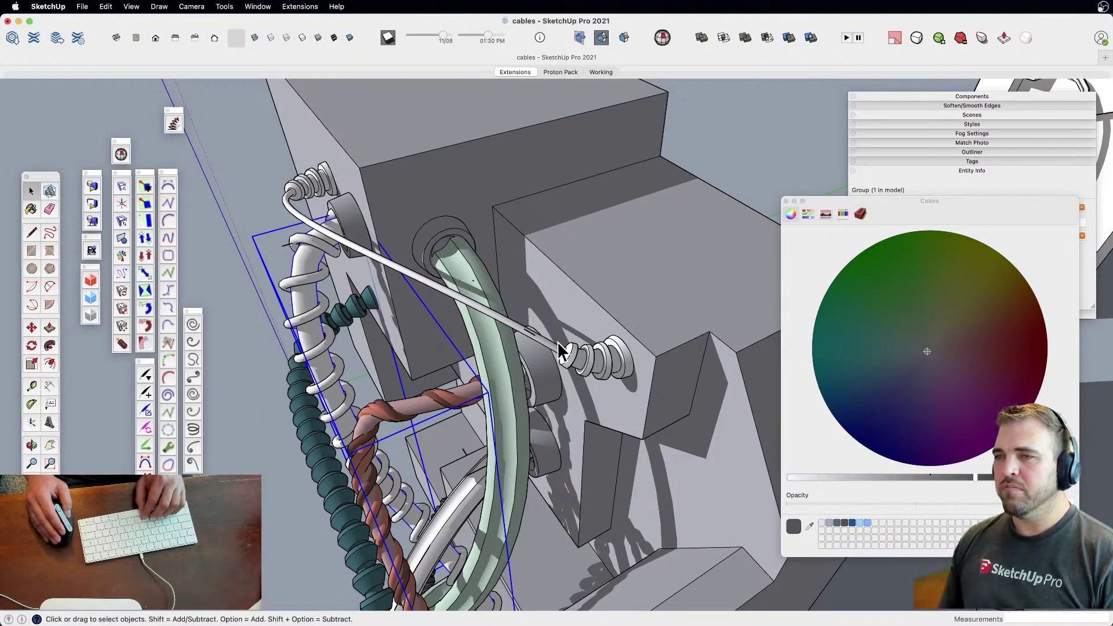
left_click(945, 351)
key("b")
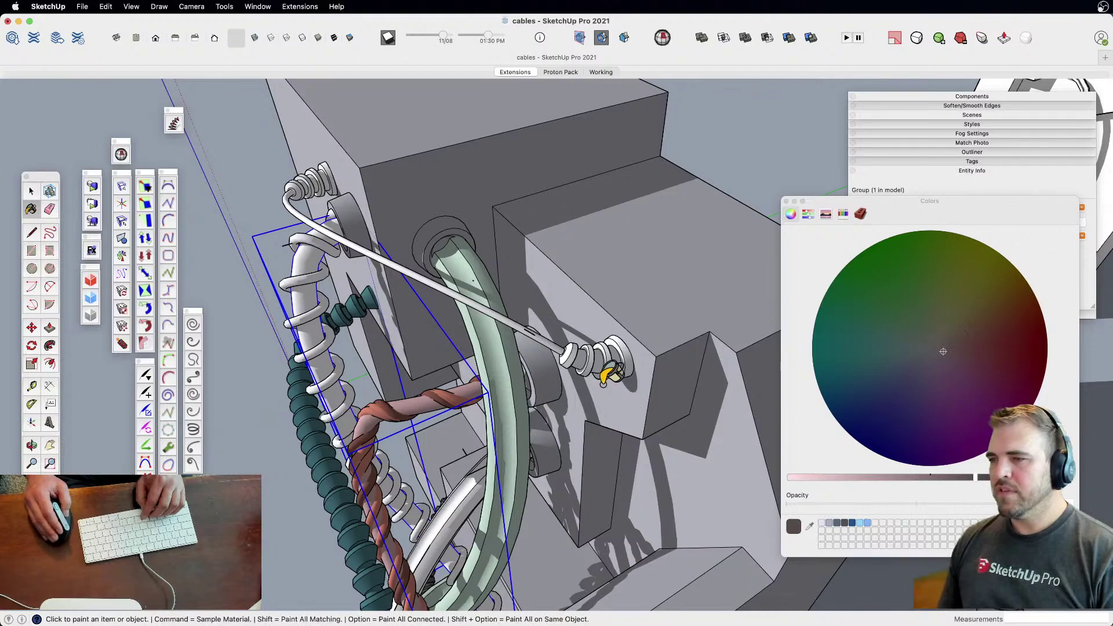
left_click(589, 352)
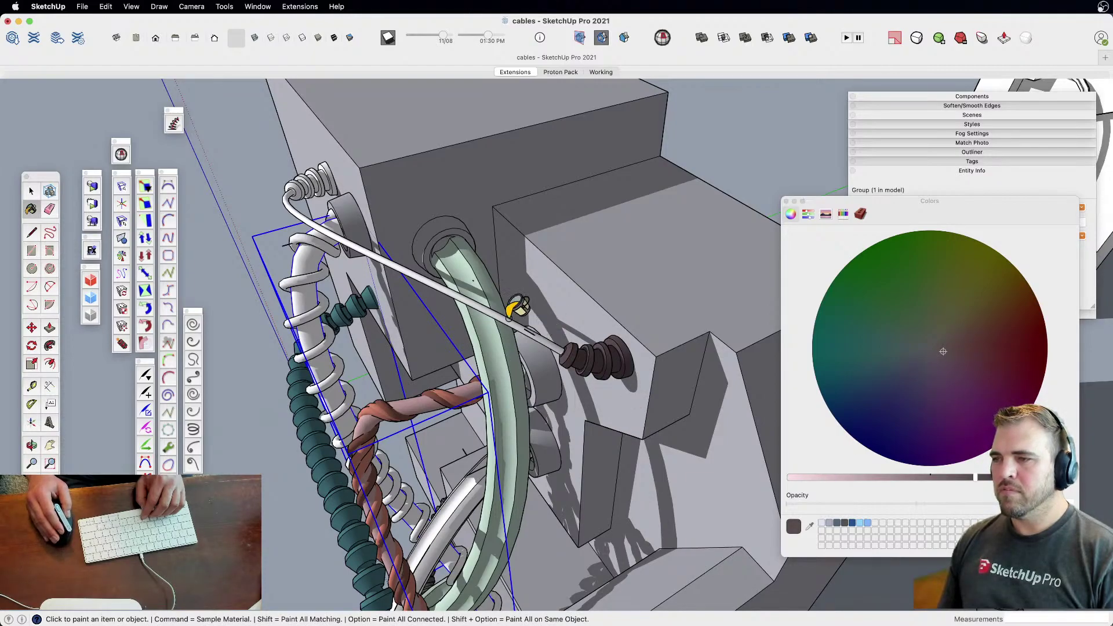
left_click(529, 324)
left_click(316, 181)
Mix a light bluish grey, paint the spiral-wrapped cable with it and clear the selection
middle_click_drag(449, 379, 484, 329, "shift")
key("space")
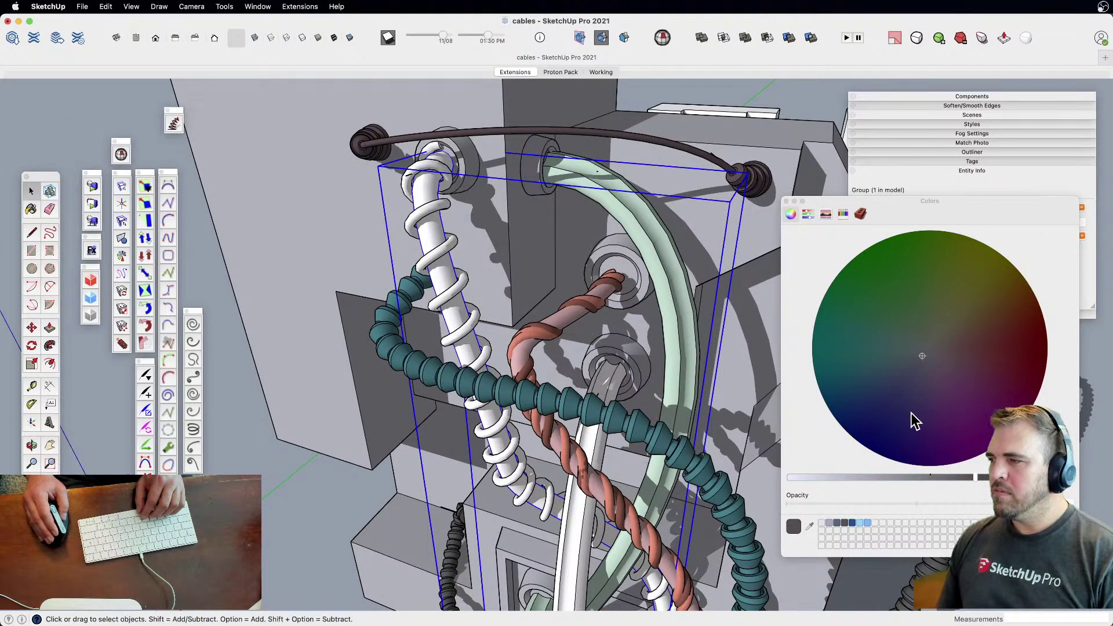
key("b")
left_click(823, 477)
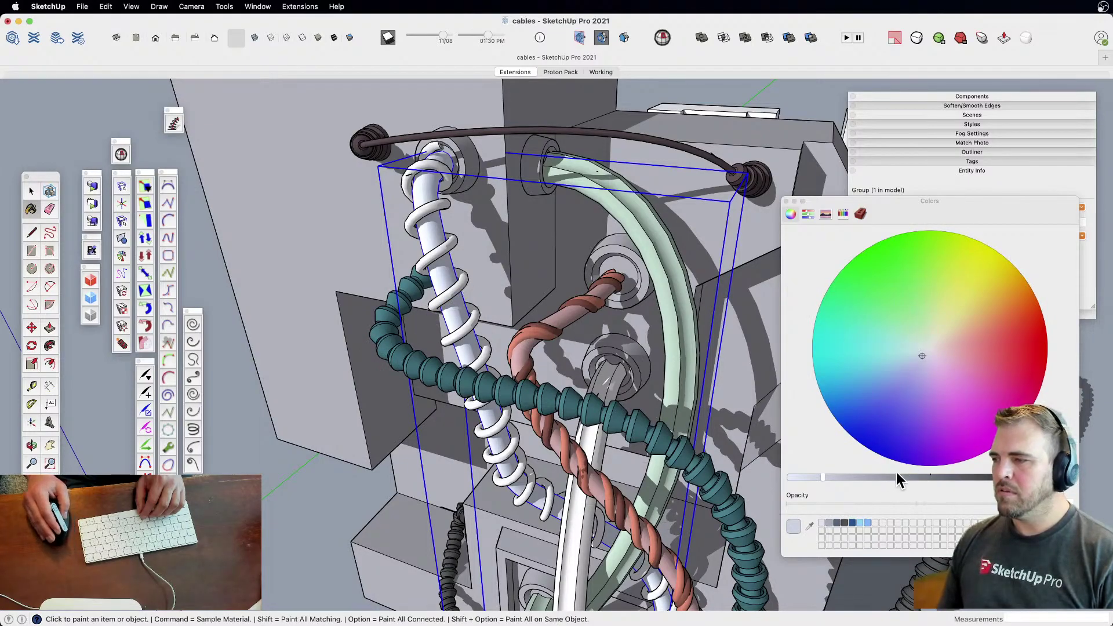
left_click(870, 478)
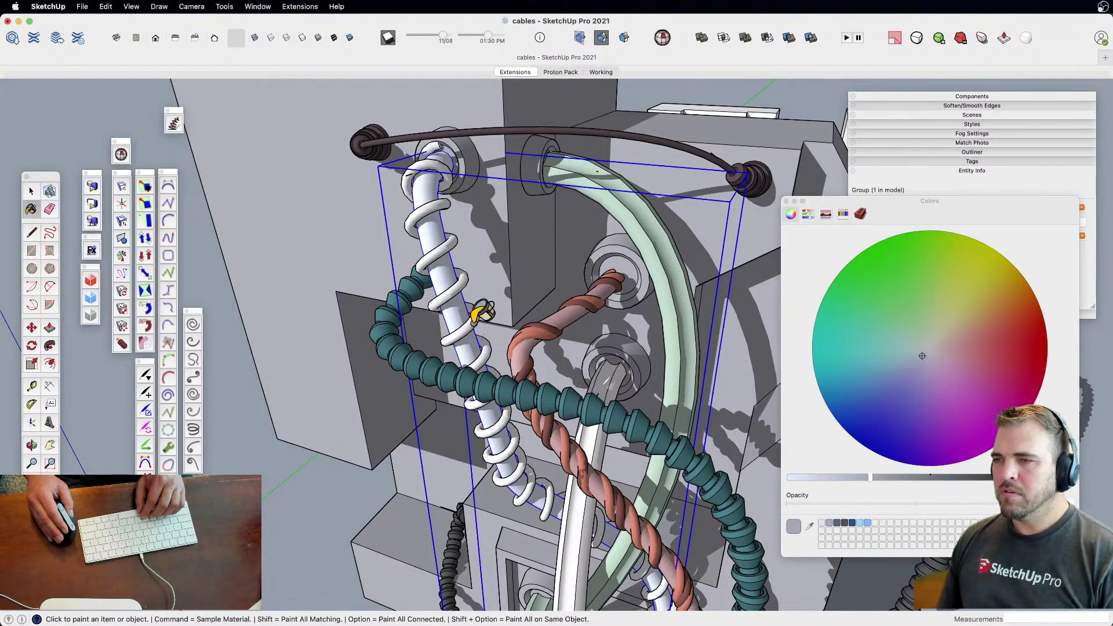
left_click(472, 324)
scroll(483, 302, "down", 5)
middle_click_drag(547, 398, 520, 329, "shift")
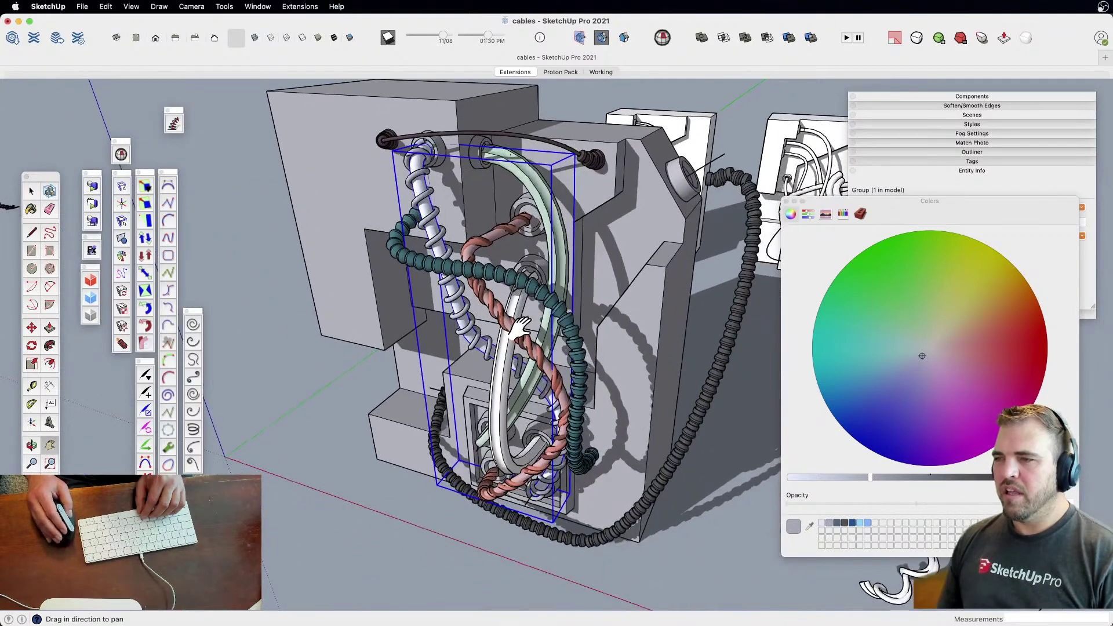
key("space")
left_click(387, 509)
Paint the remaining white curved cable a dark golden brown and clear the selection
scroll(390, 500, "down", 3)
key("h")
middle_click_drag(426, 452, 477, 405)
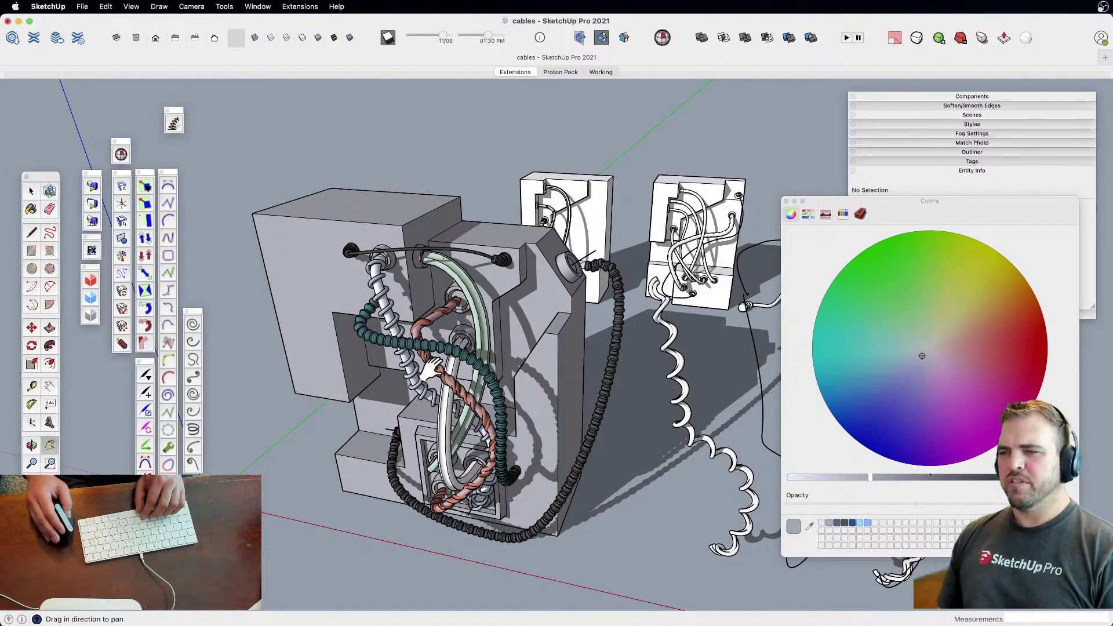
middle_click_drag(434, 447, 478, 441)
scroll(478, 441, "up", 5)
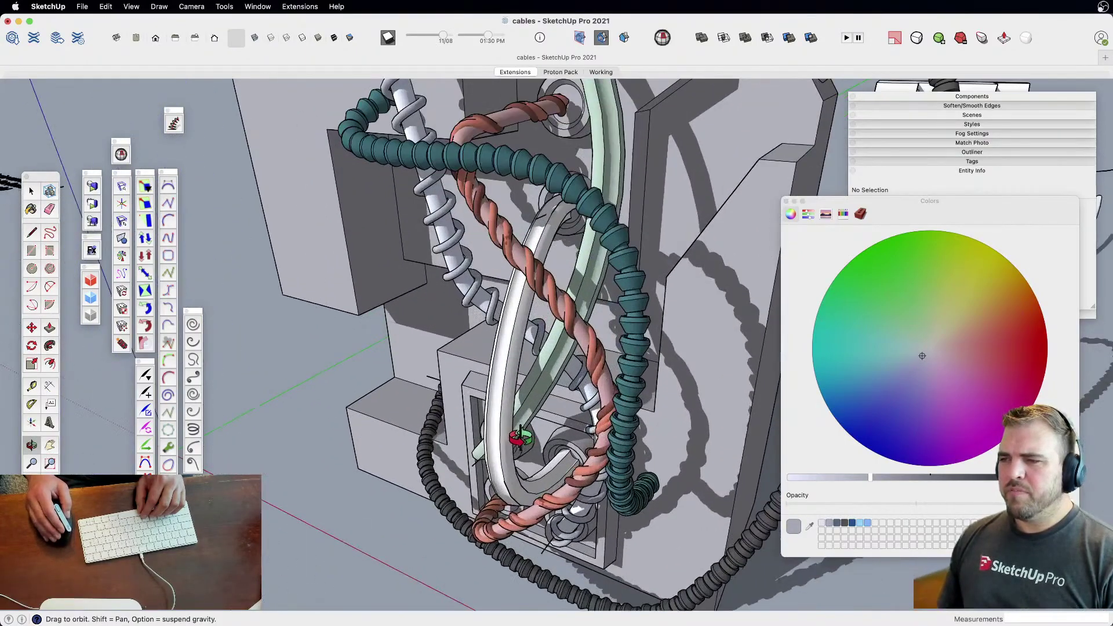
left_click(497, 454)
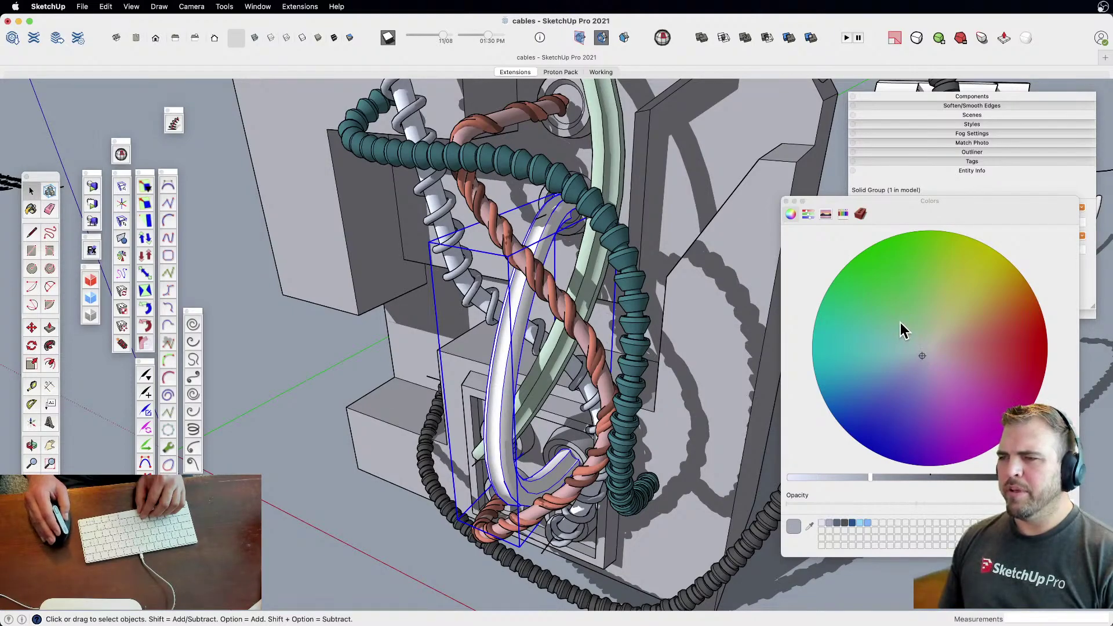
left_click(982, 300)
left_click(946, 477)
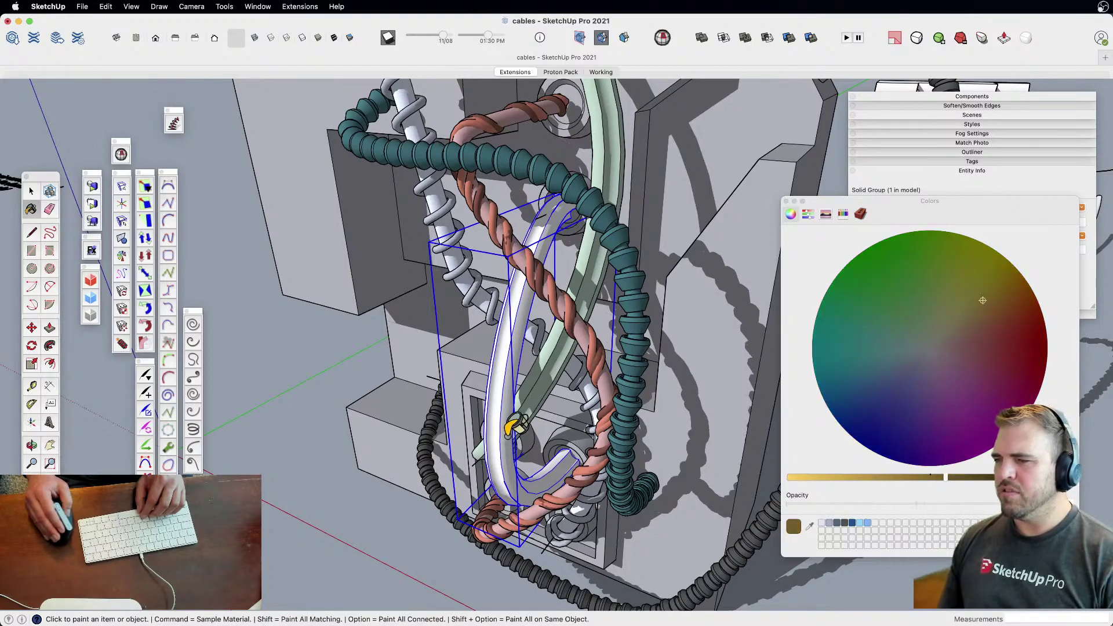
left_click(501, 409)
key("space")
left_click(399, 527)
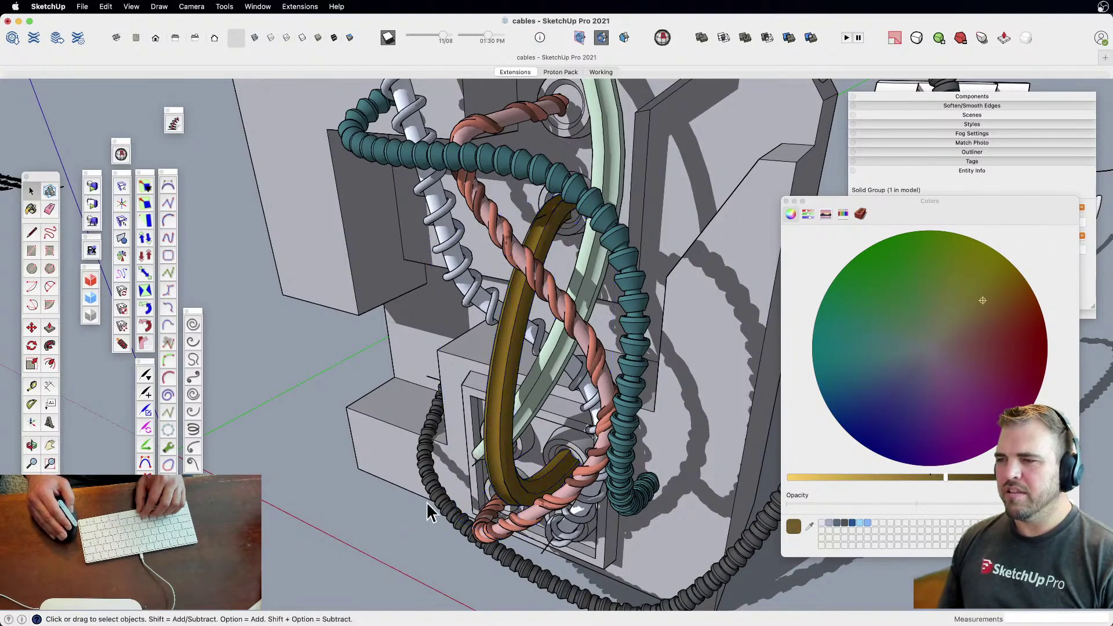
Open the pack body group and paint its round cable ports a darker shade of the brown
middle_click_drag(399, 528, 496, 476)
middle_click_drag(567, 392, 542, 289)
double_click(568, 249)
left_click(565, 249)
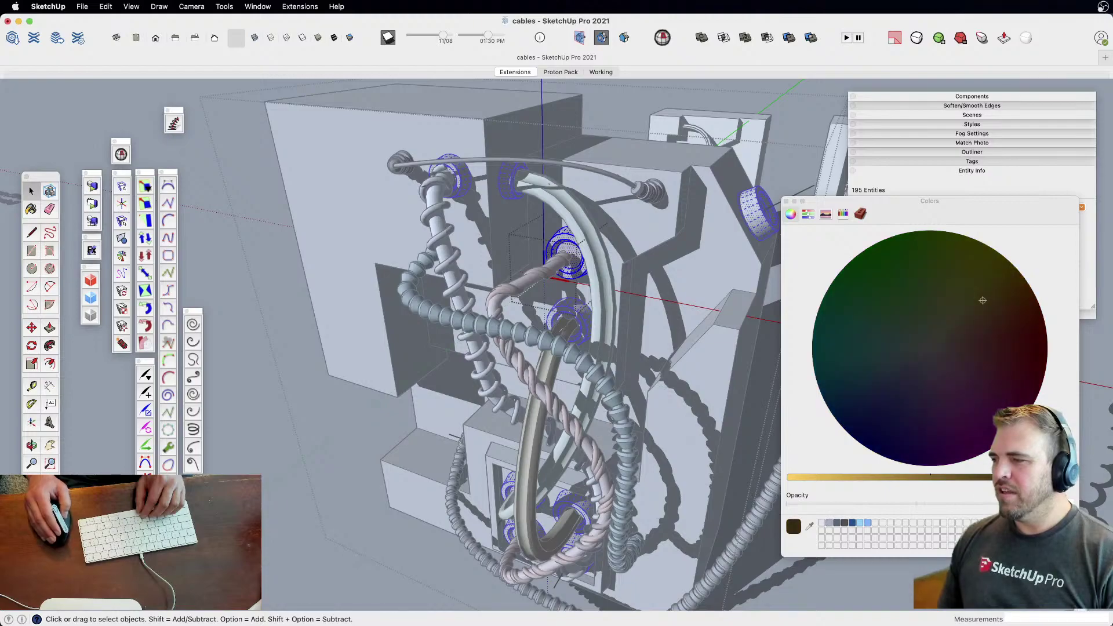
key("b")
left_click(576, 238)
key("space")
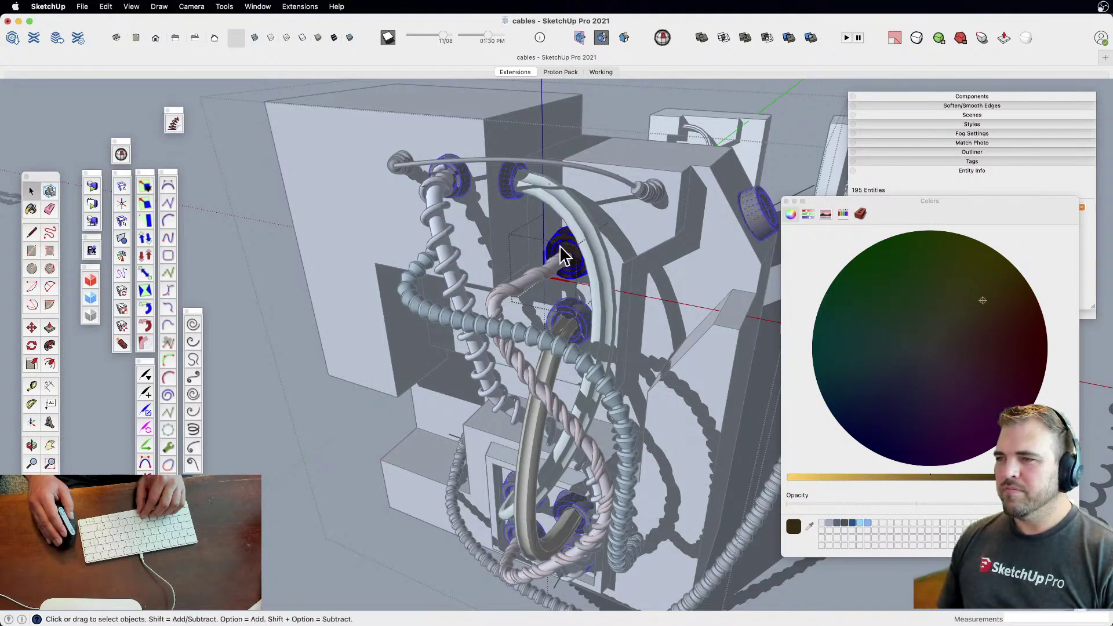
left_click(272, 510)
Close the colour picker and collapse the Entity Info section to clear the view of the coloured pack
middle_click_drag(273, 510, 481, 455)
middle_click_drag(507, 400, 434, 433)
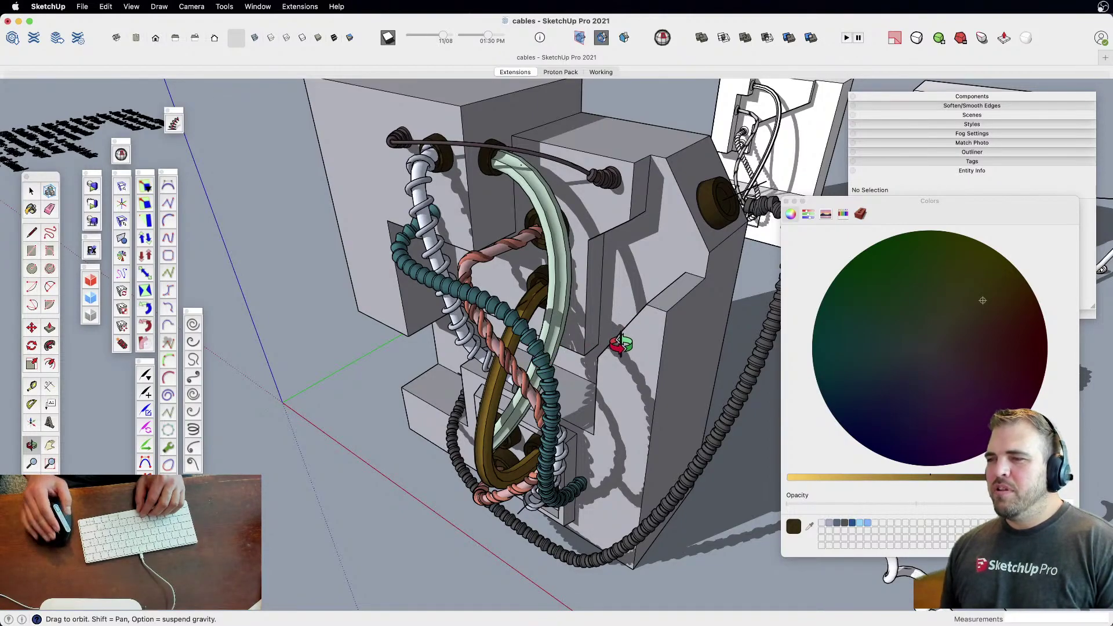
left_click(786, 202)
key("space")
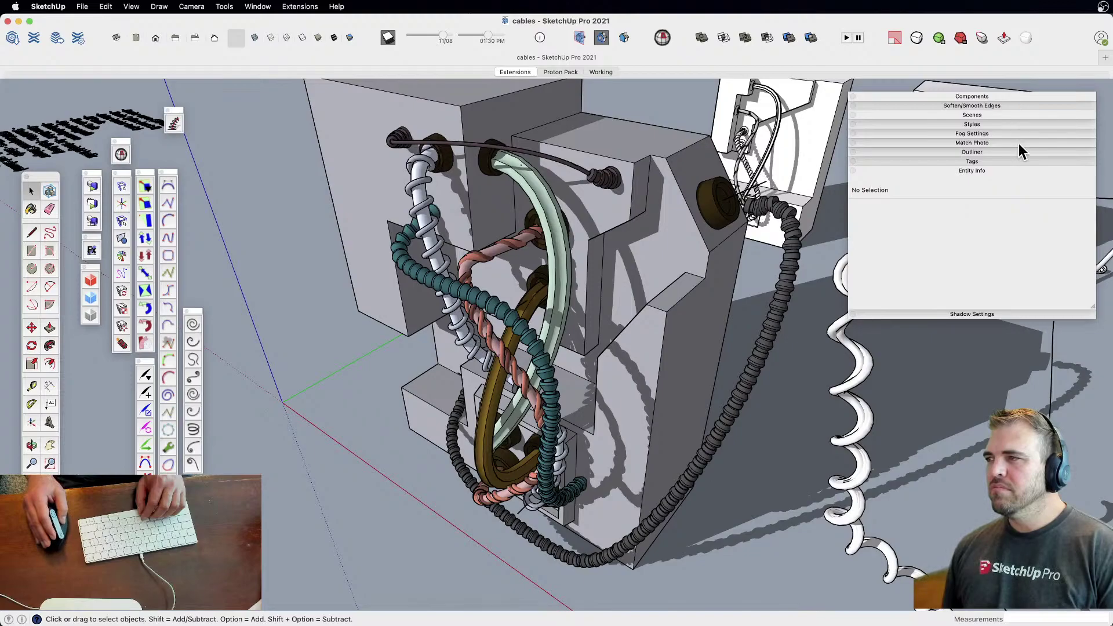
left_click(1008, 169)
left_click_drag(1063, 98, 1065, 99)
Examine the coloured cables and their shadows on the lower half of the pack from several angles
middle_click_drag(648, 463, 648, 400)
scroll(545, 433, "up", 2)
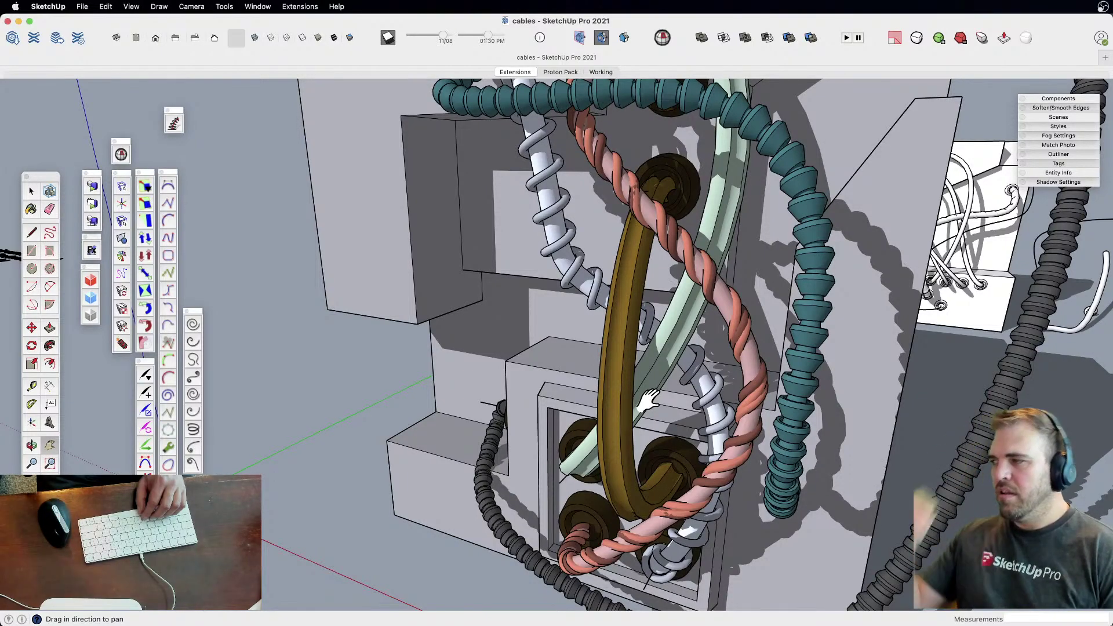
middle_click_drag(649, 400, 665, 357)
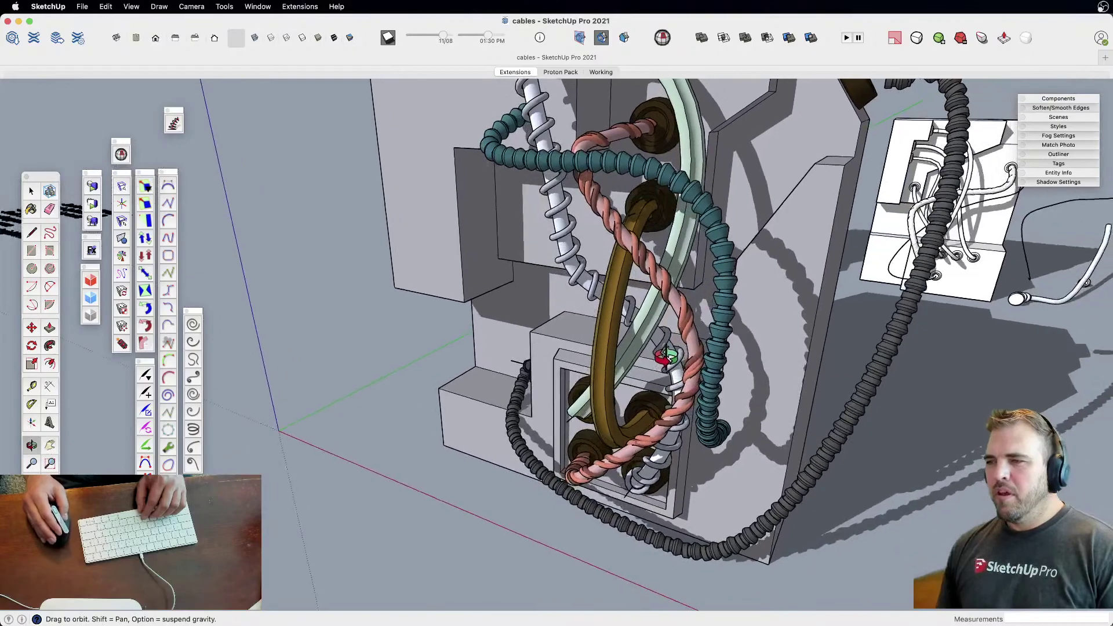
scroll(665, 356, "up", 5)
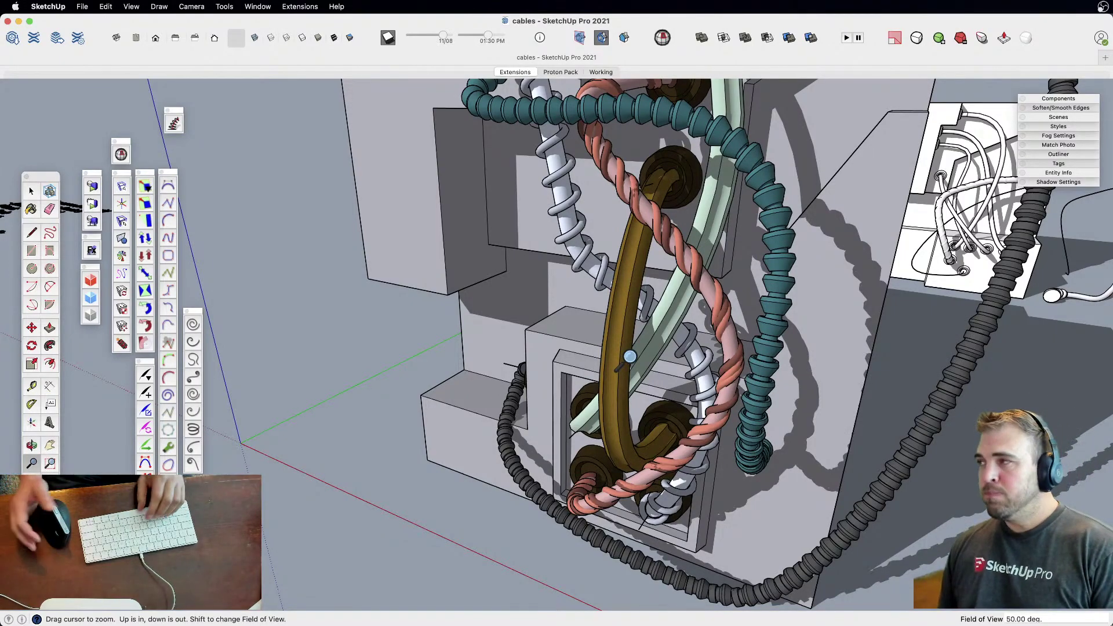
key("space")
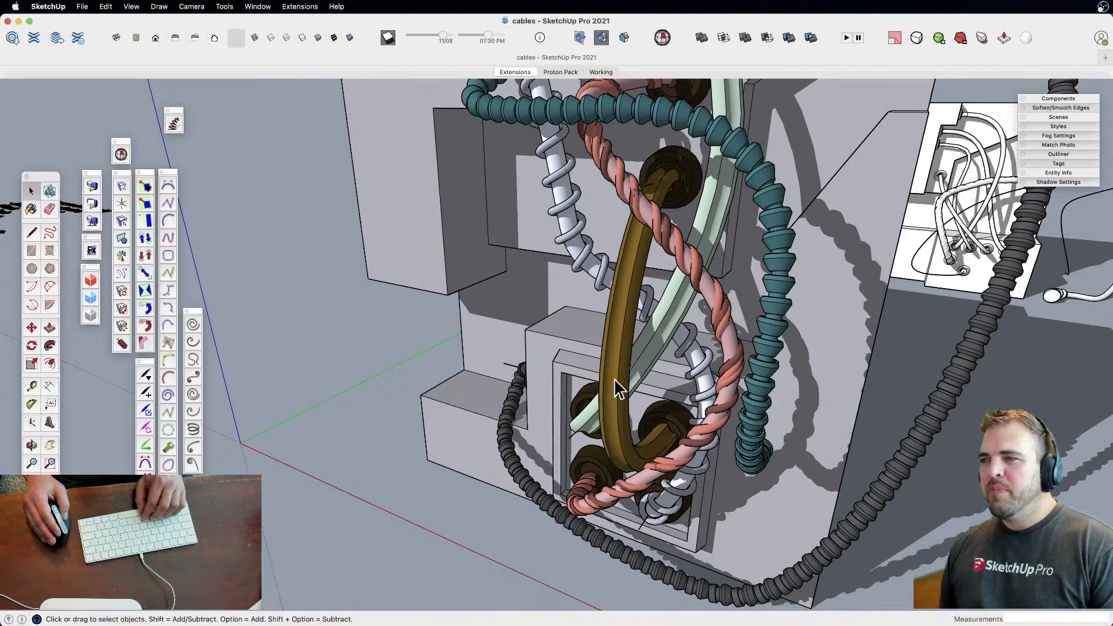
middle_click_drag(615, 366, 545, 380)
middle_click_drag(661, 398, 556, 387)
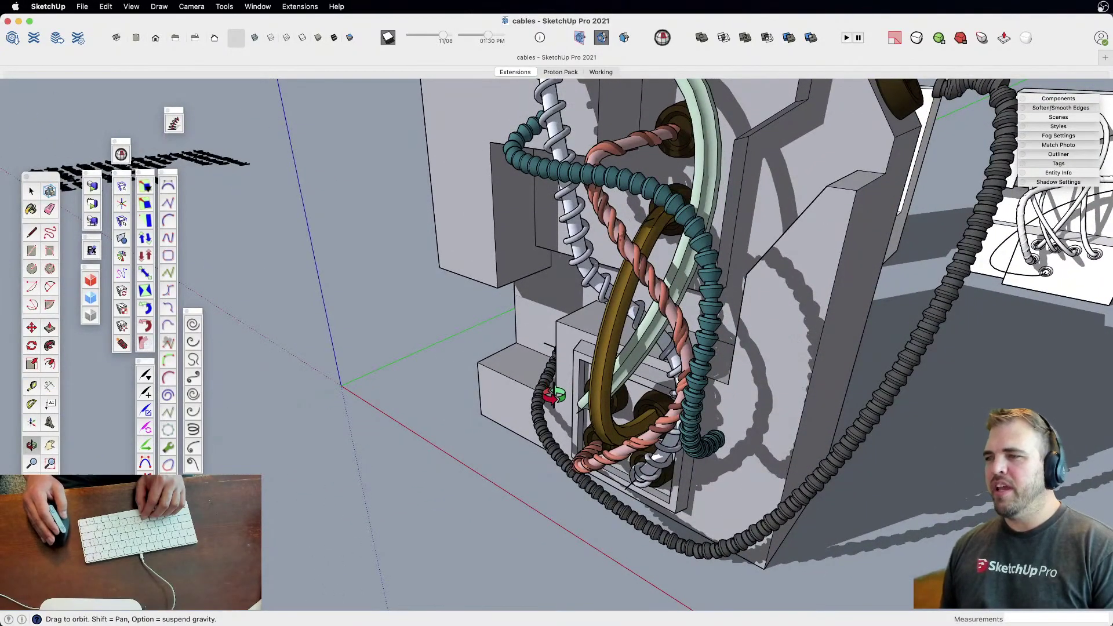